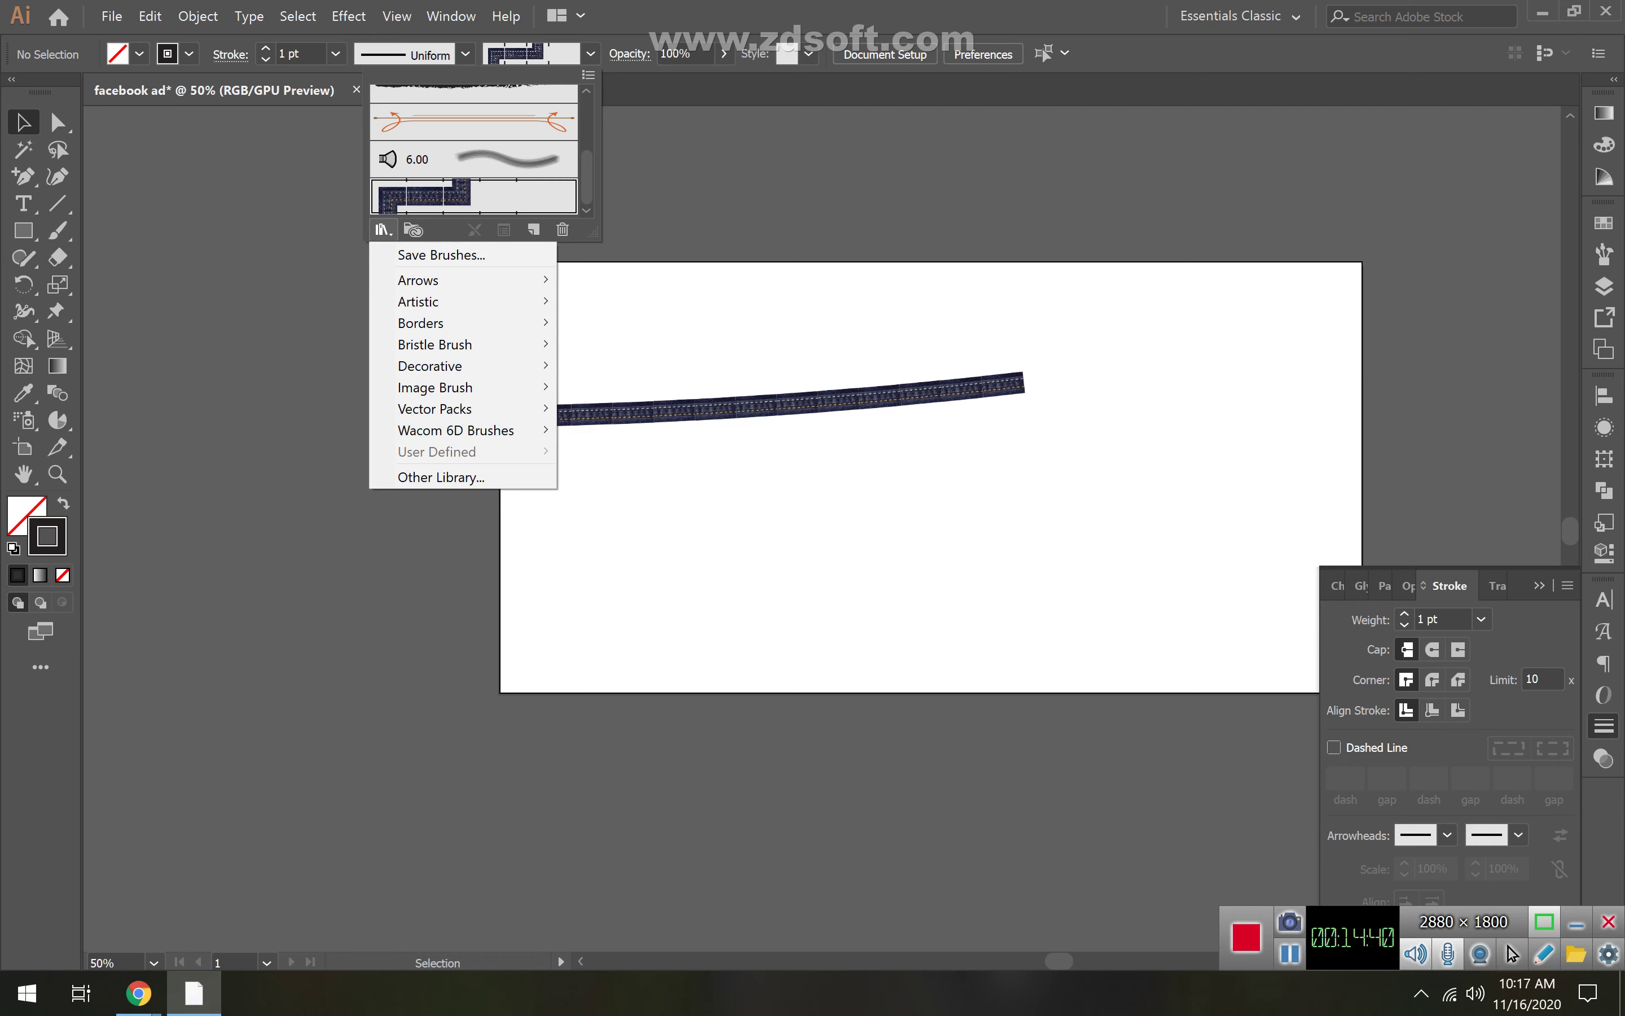
pyautogui.click(441, 477)
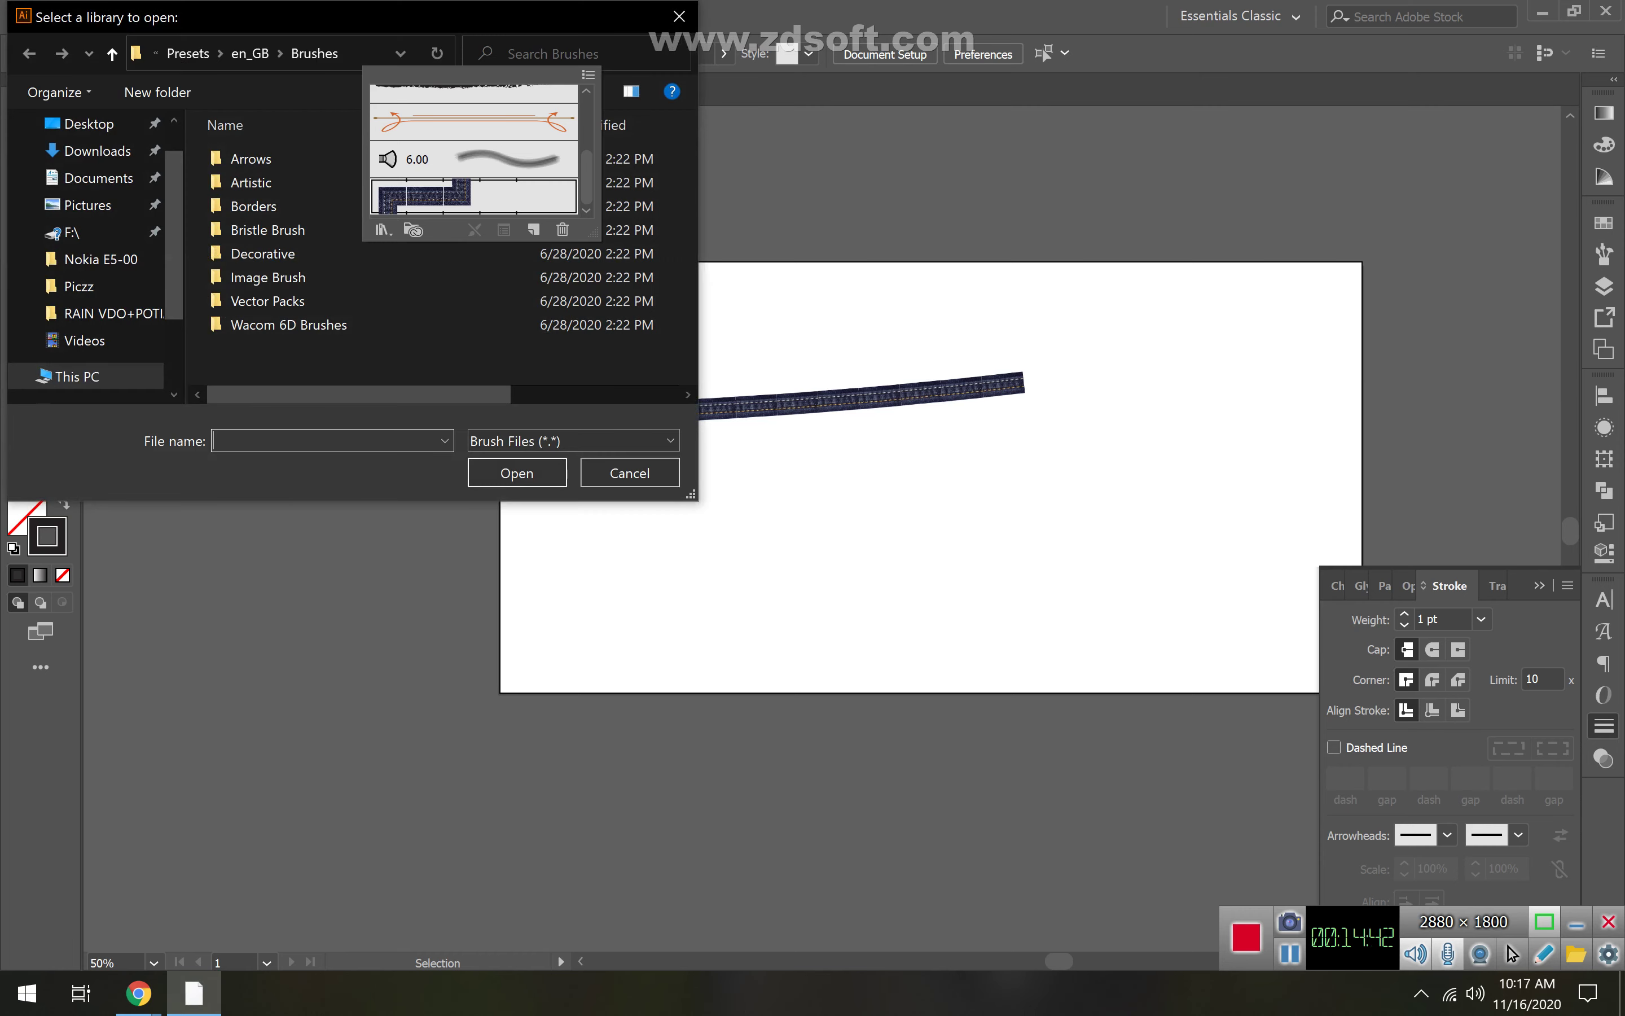
pyautogui.click(628, 471)
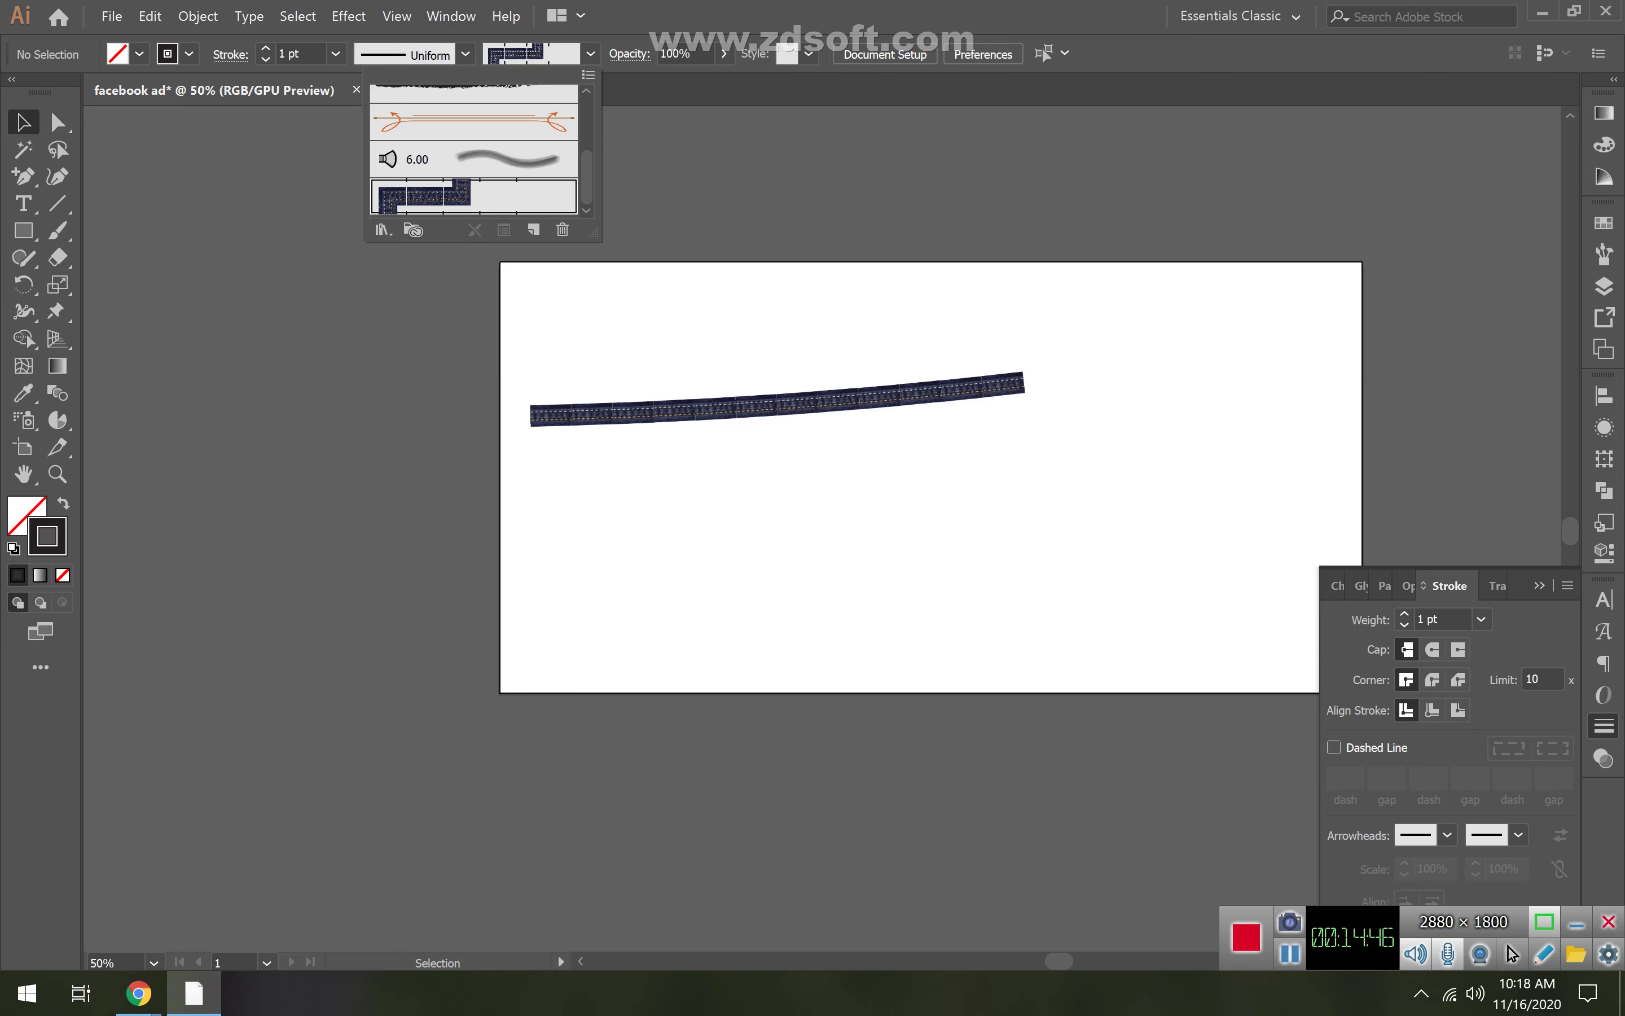
pyautogui.press('Escape')
pyautogui.click(450, 16)
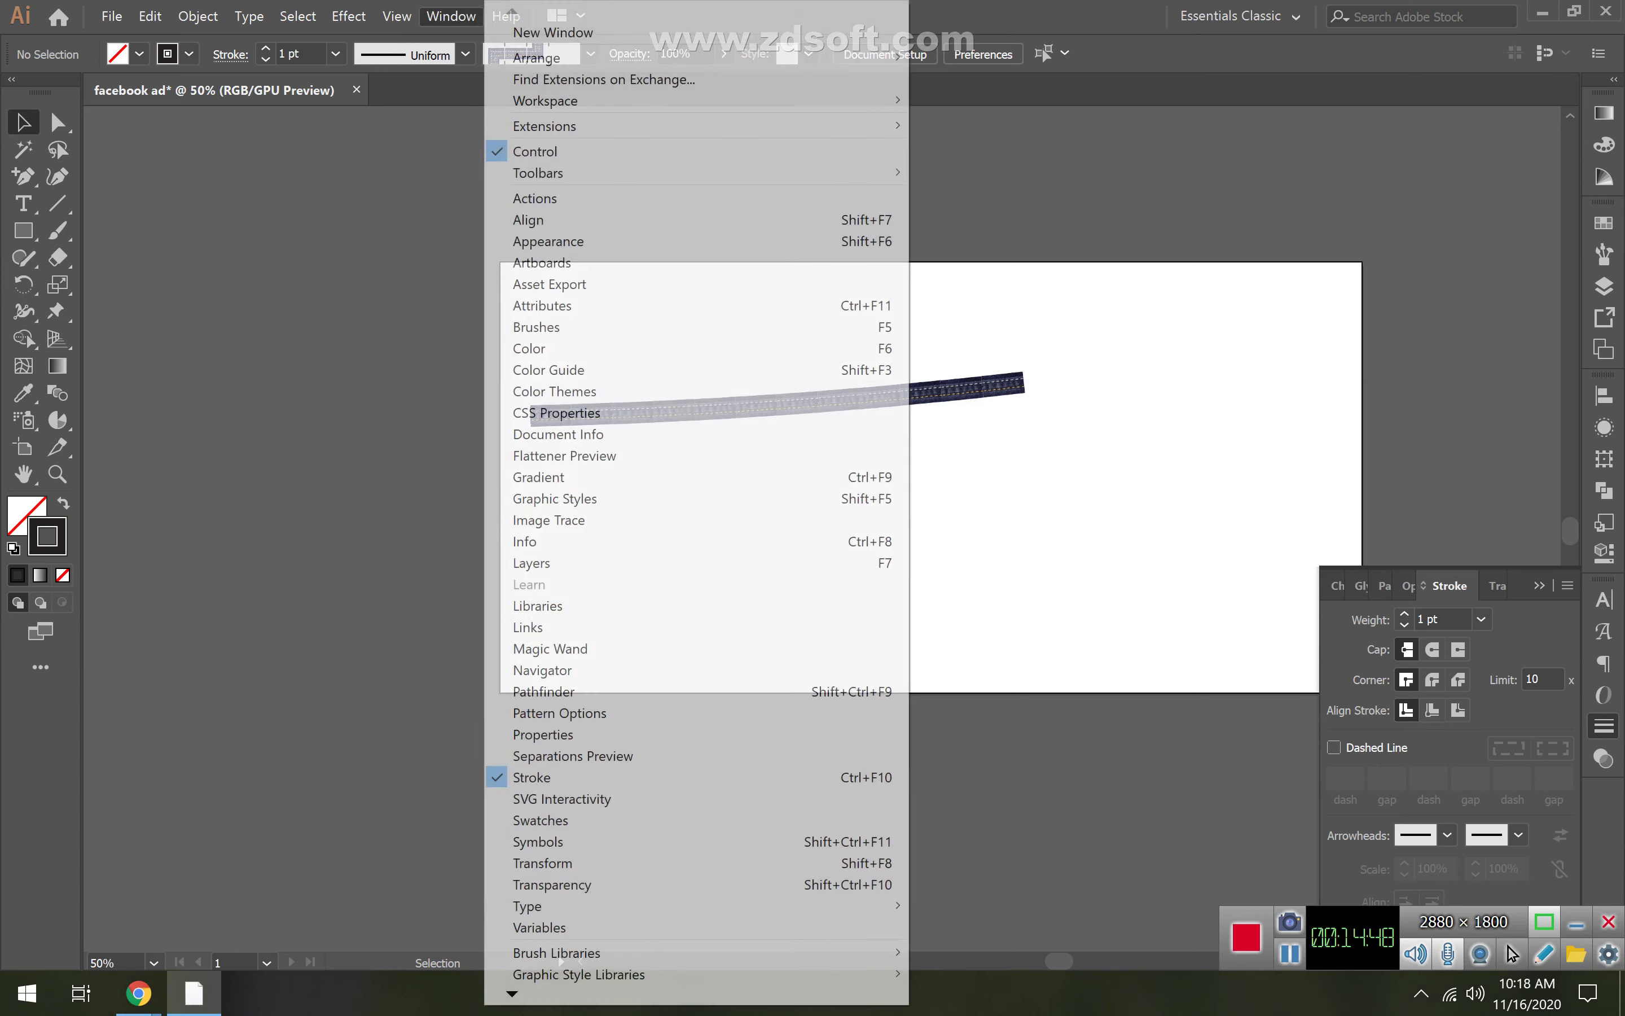
pyautogui.moveTo(556, 953)
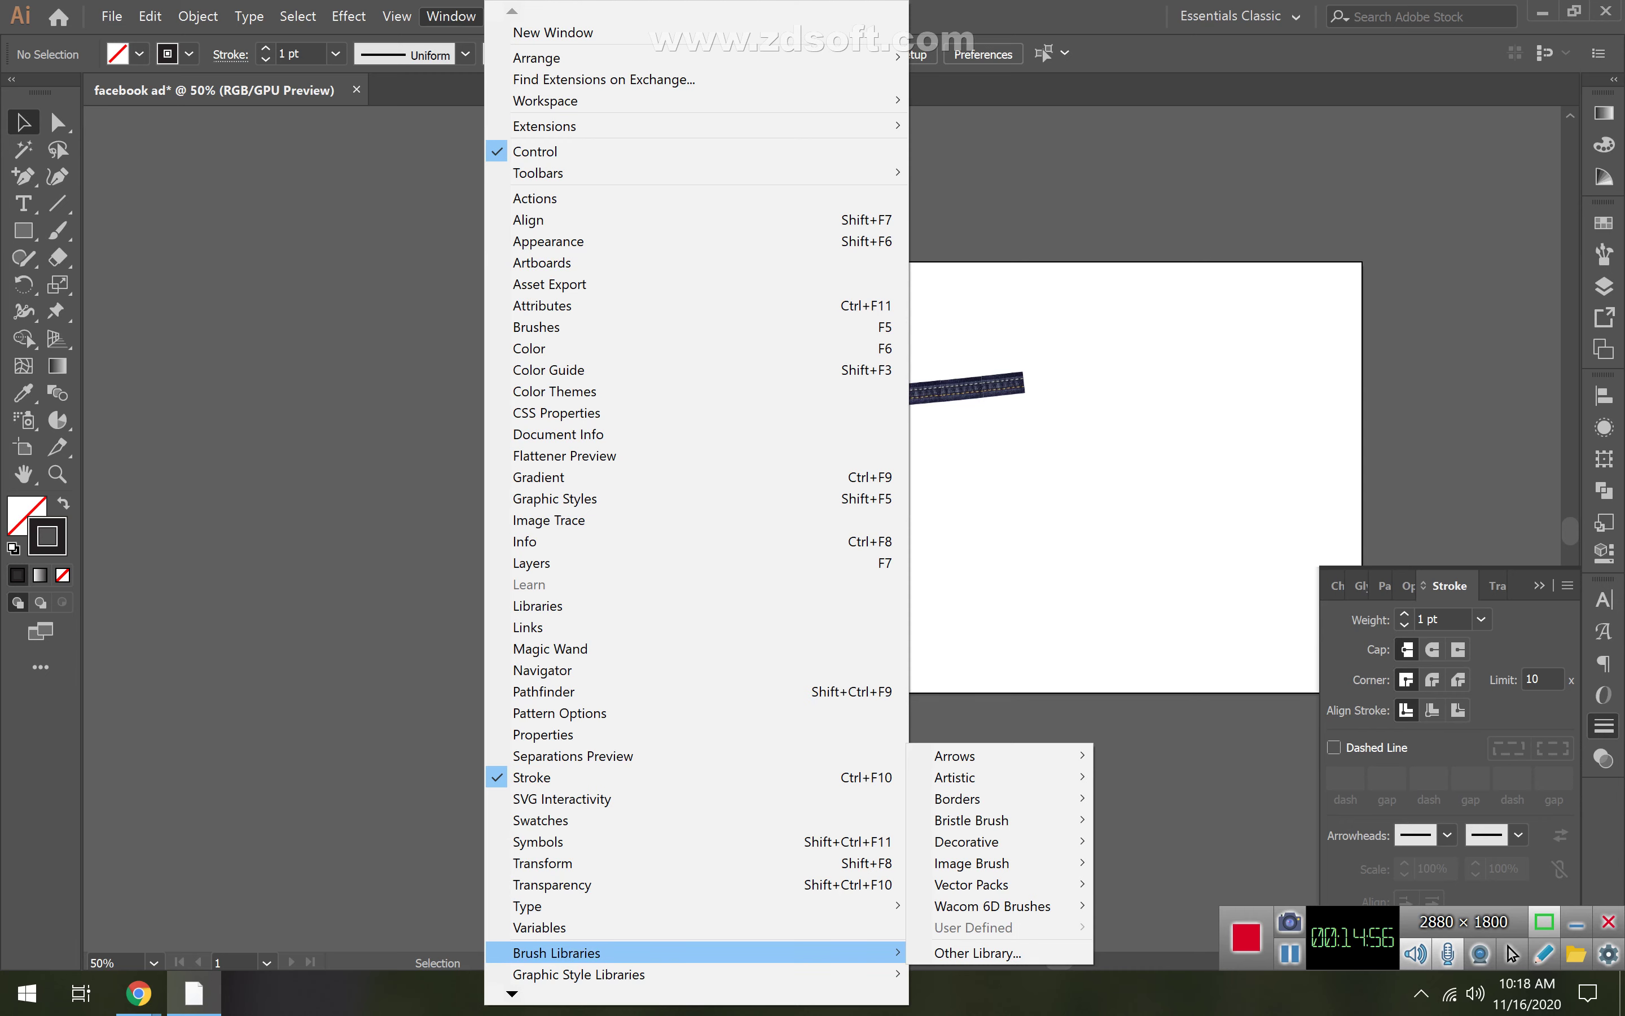
pyautogui.click(1604, 253)
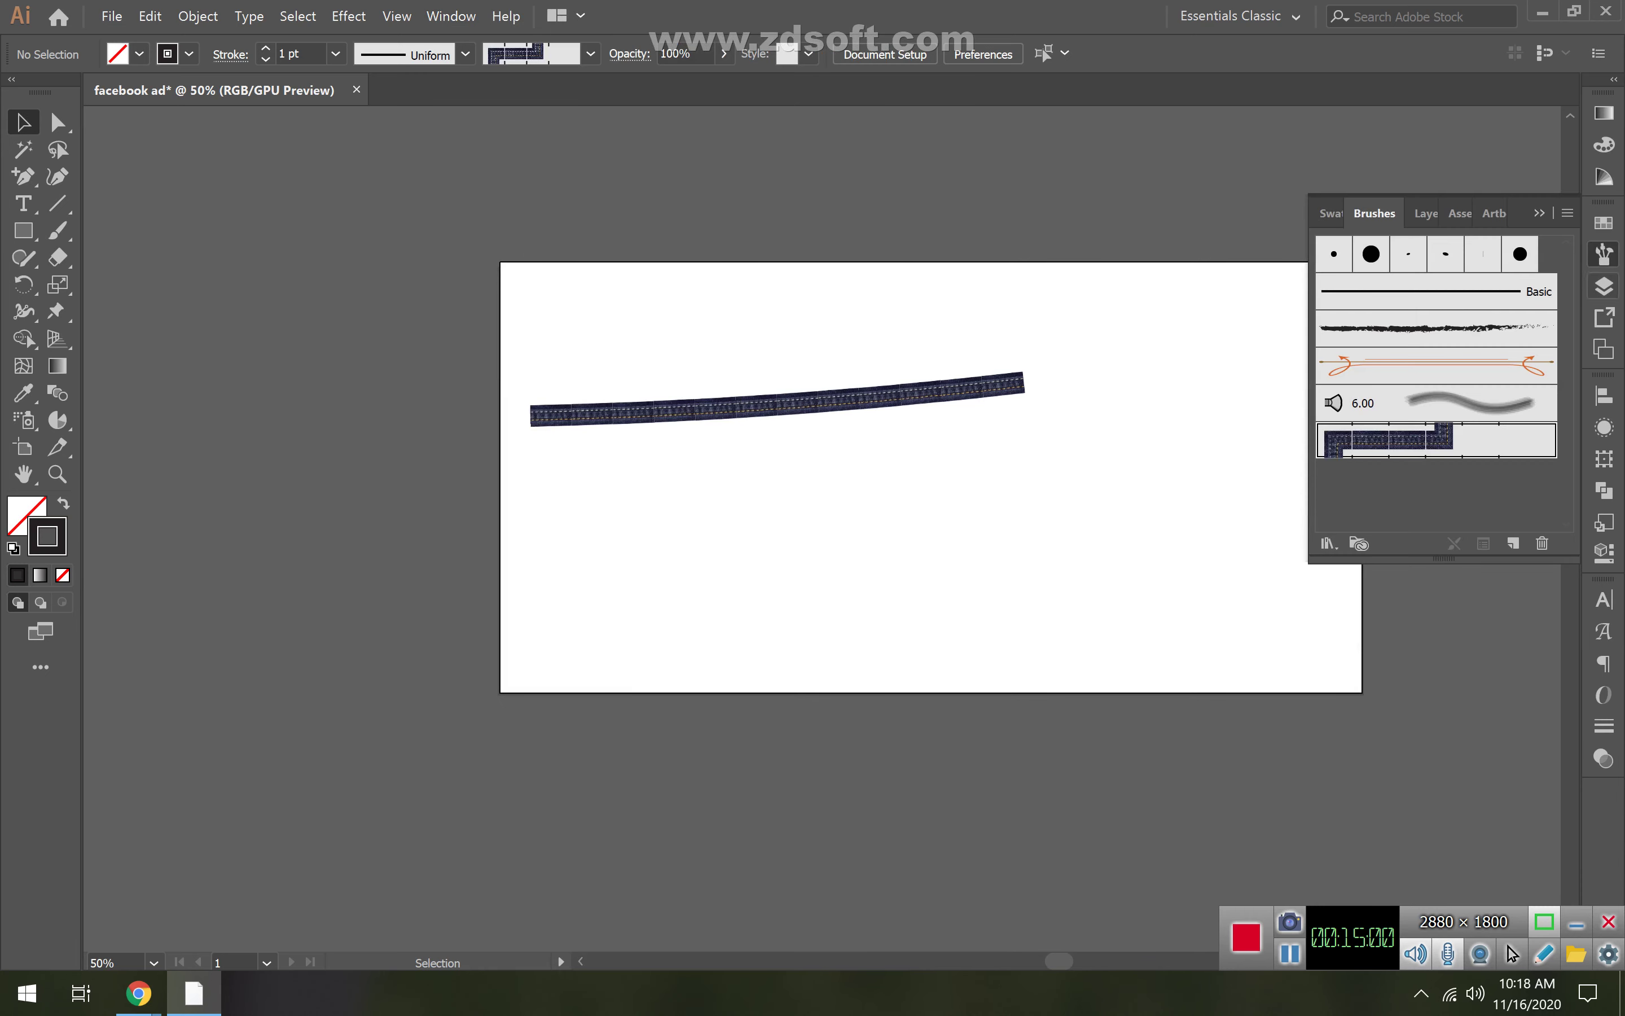
pyautogui.click(1604, 254)
# - Show the document's brushes and load the Decorative_Banners and Seals brush library
pyautogui.click(450, 15)
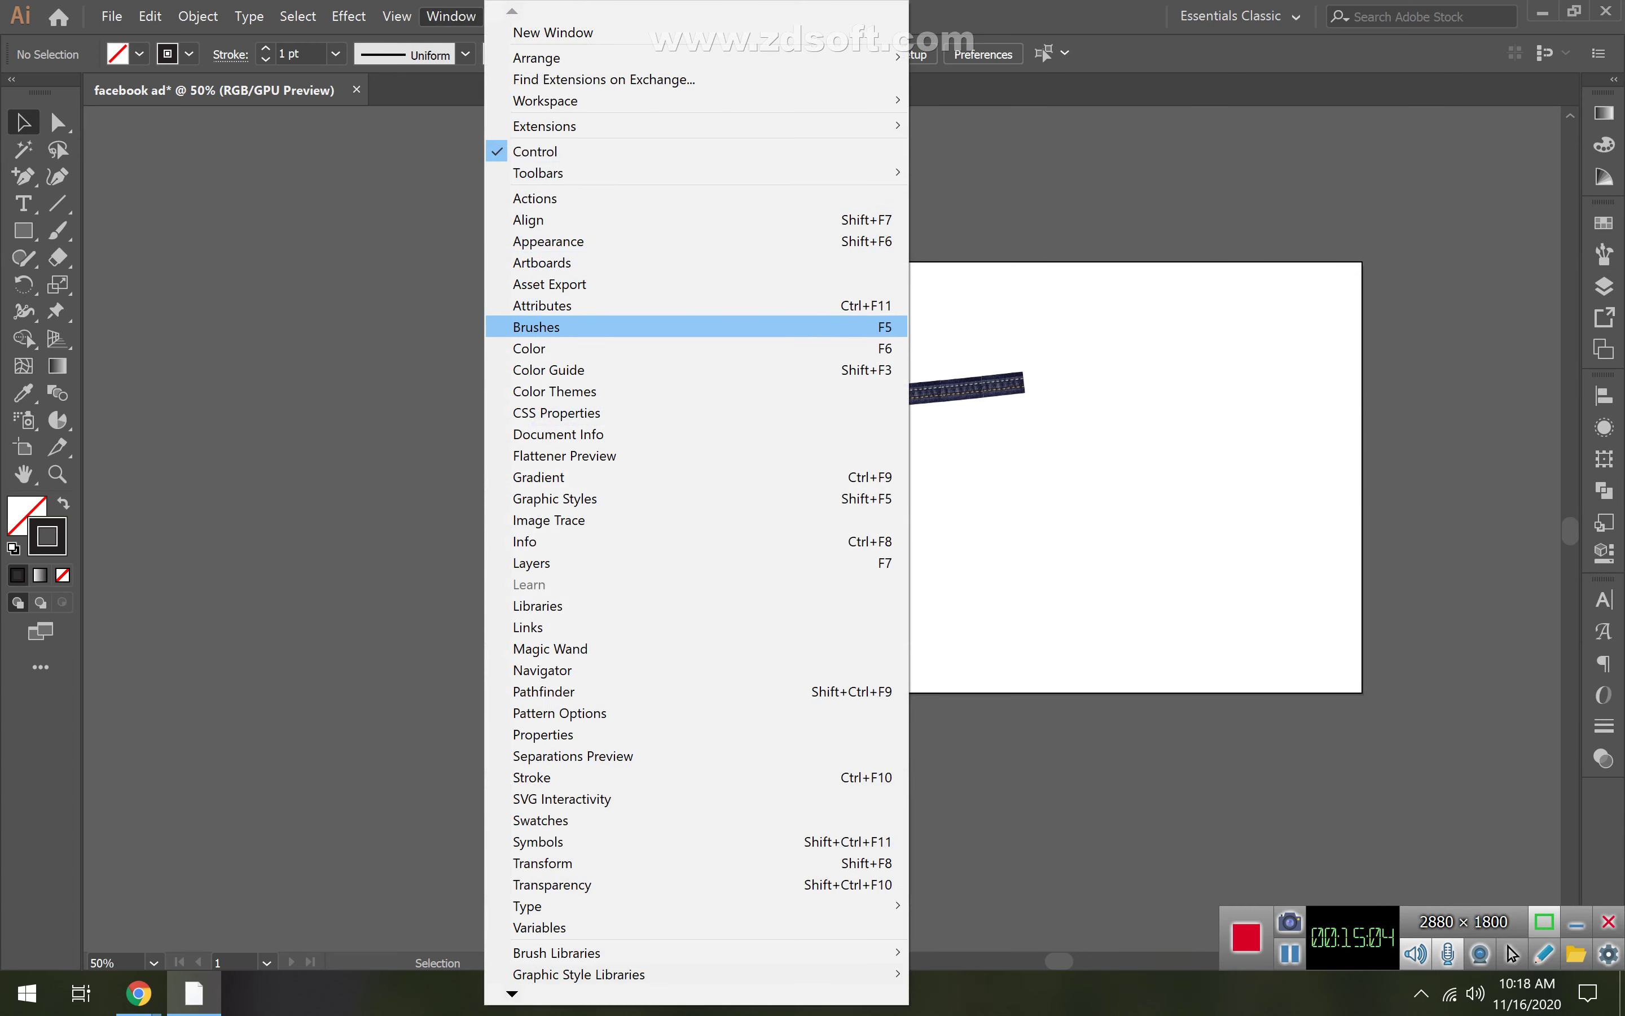
pyautogui.click(537, 326)
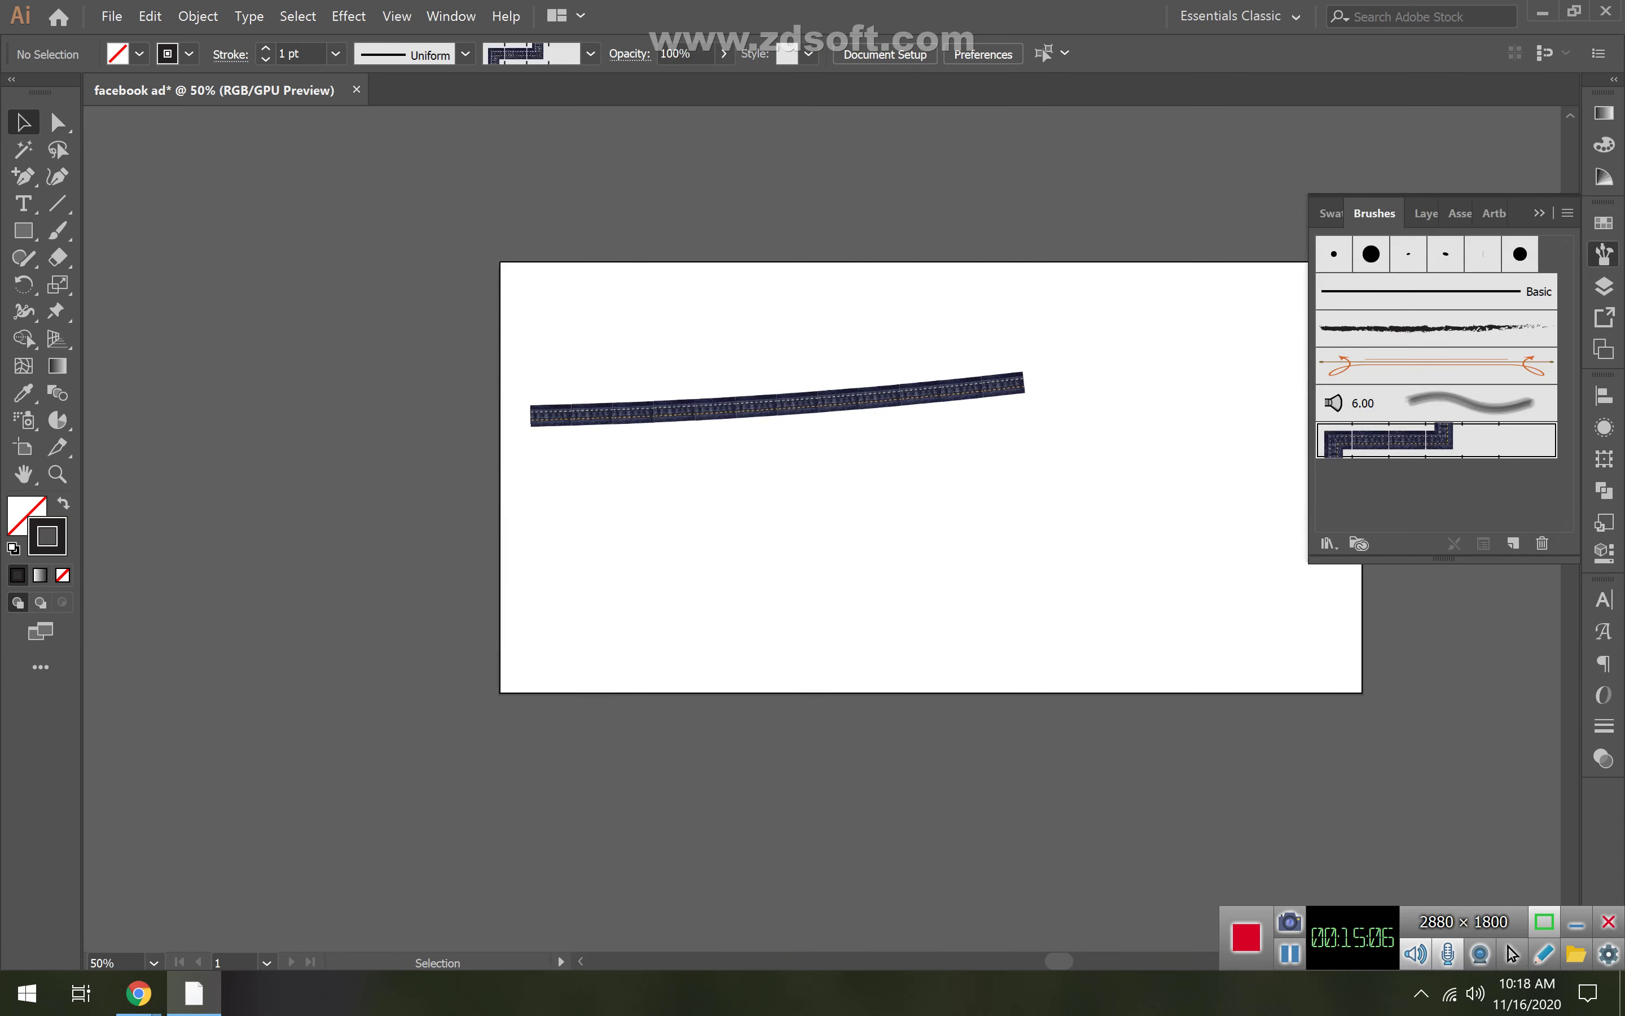
pyautogui.click(1329, 543)
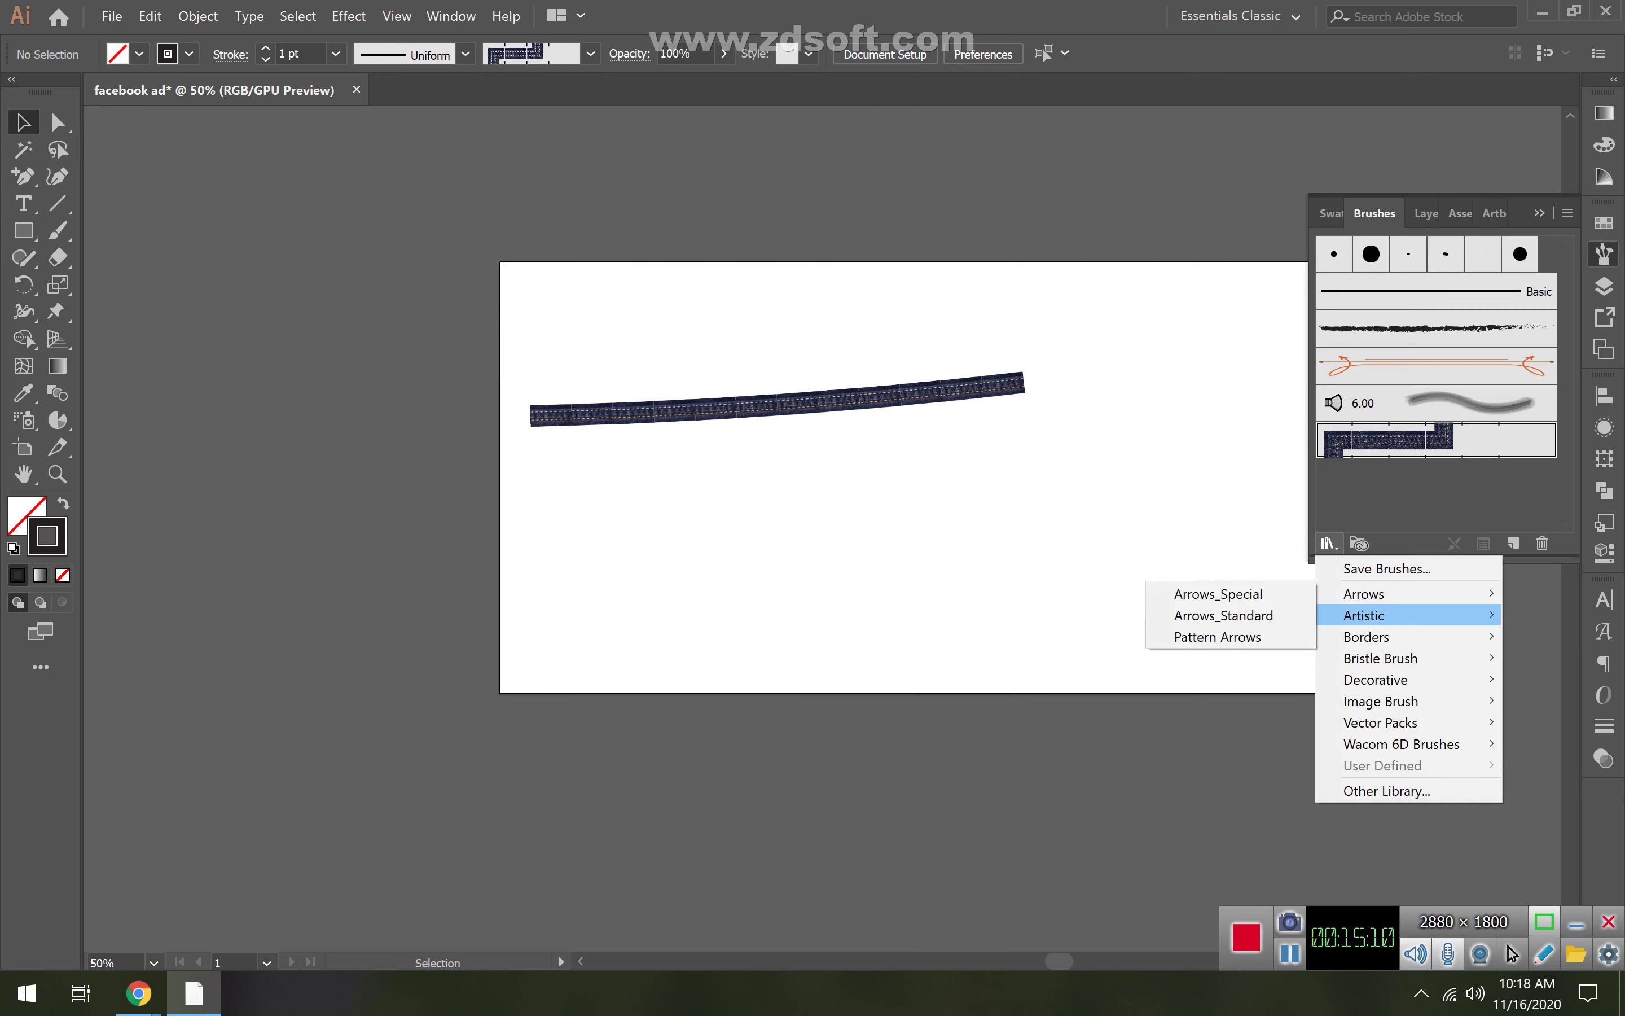
pyautogui.moveTo(1364, 615)
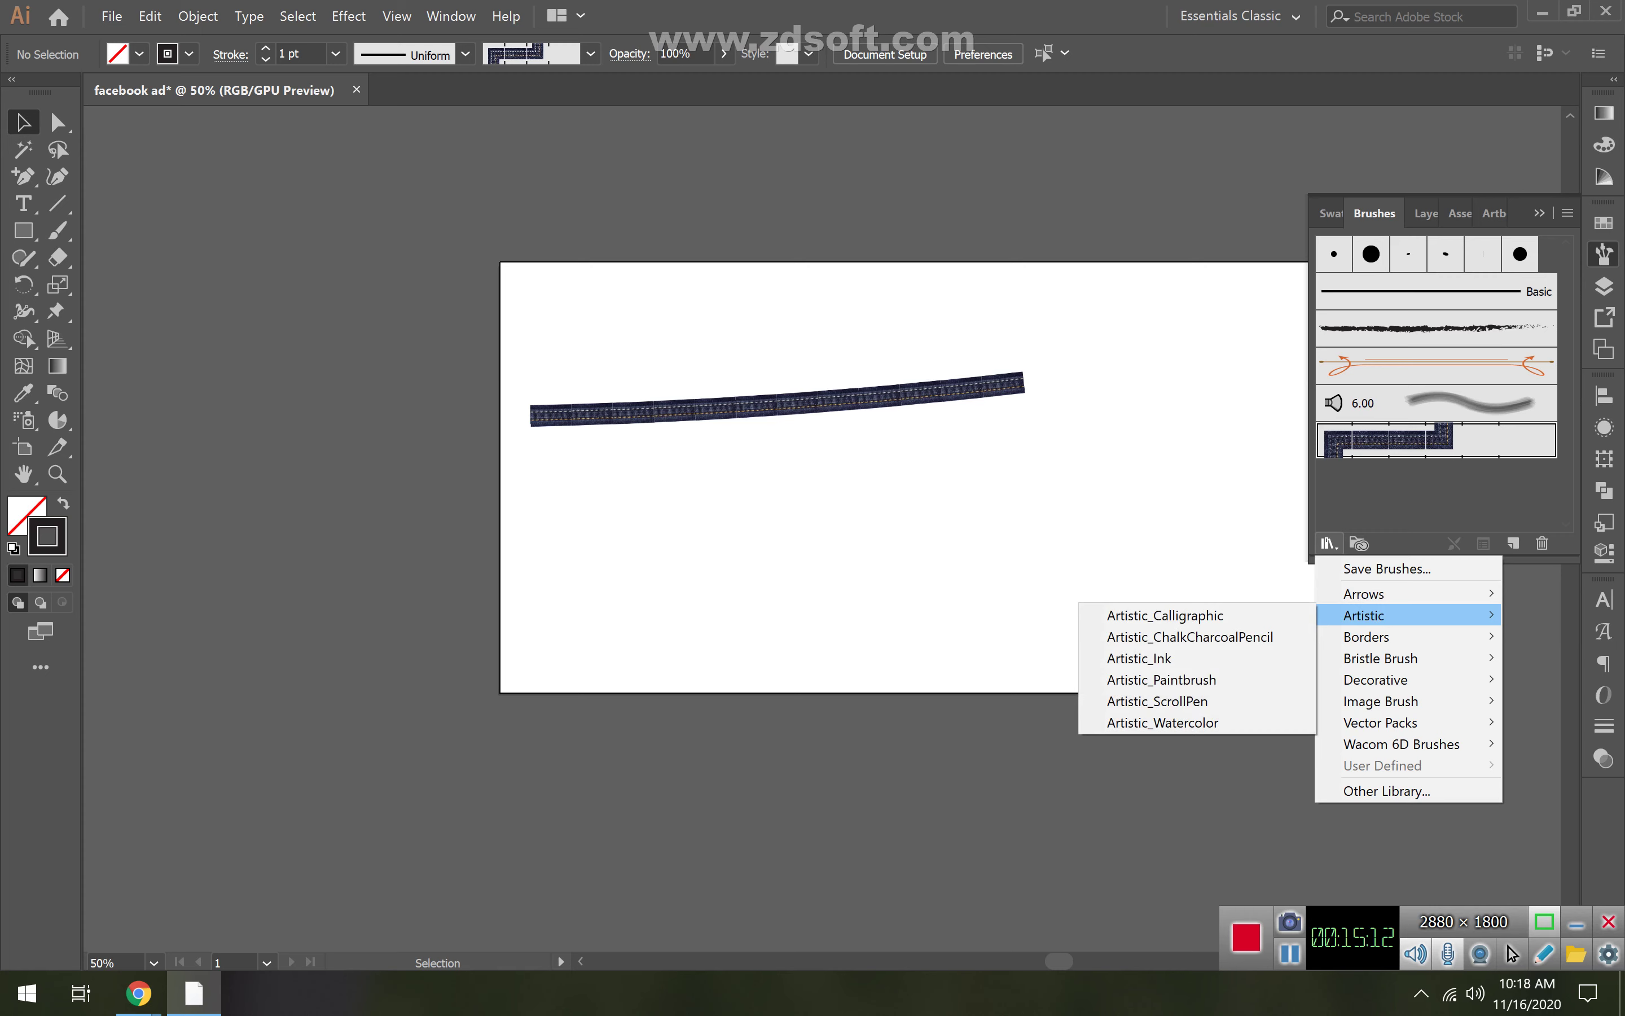
pyautogui.moveTo(1381, 658)
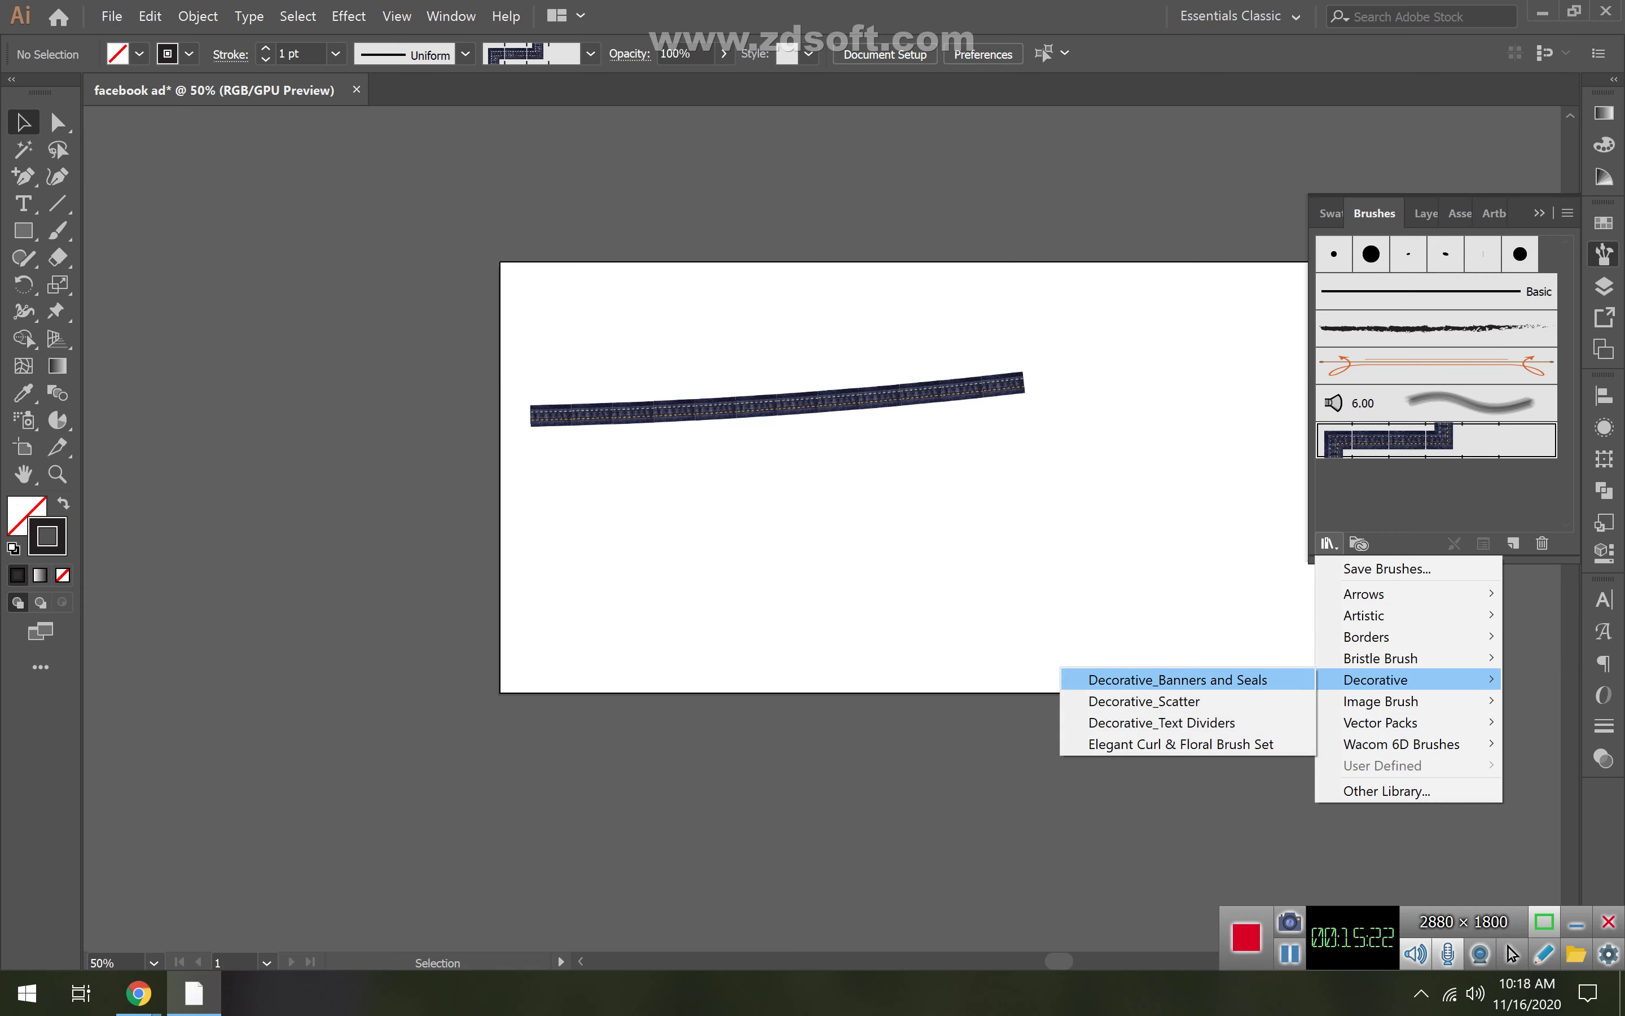
pyautogui.click(1178, 680)
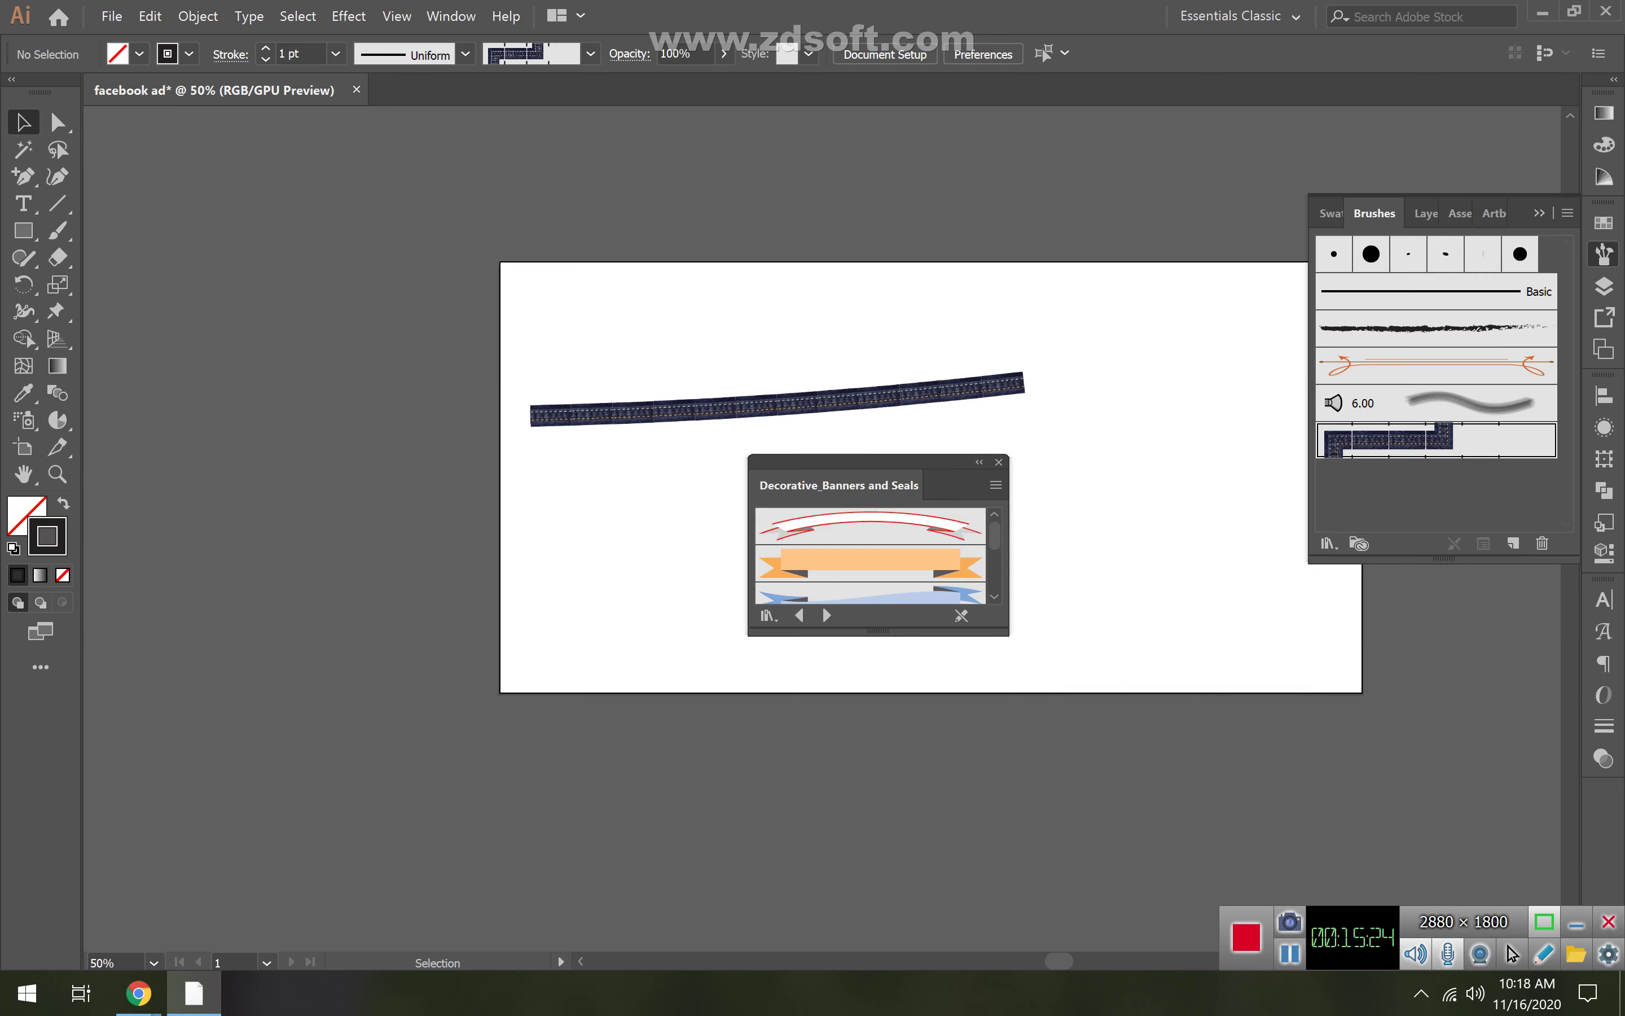
# - Dock the Decorative_Banners and Seals library with the collapsed side panels and lengthen it to show more brushes
pyautogui.moveTo(863, 461); pyautogui.dragTo(926, 215)
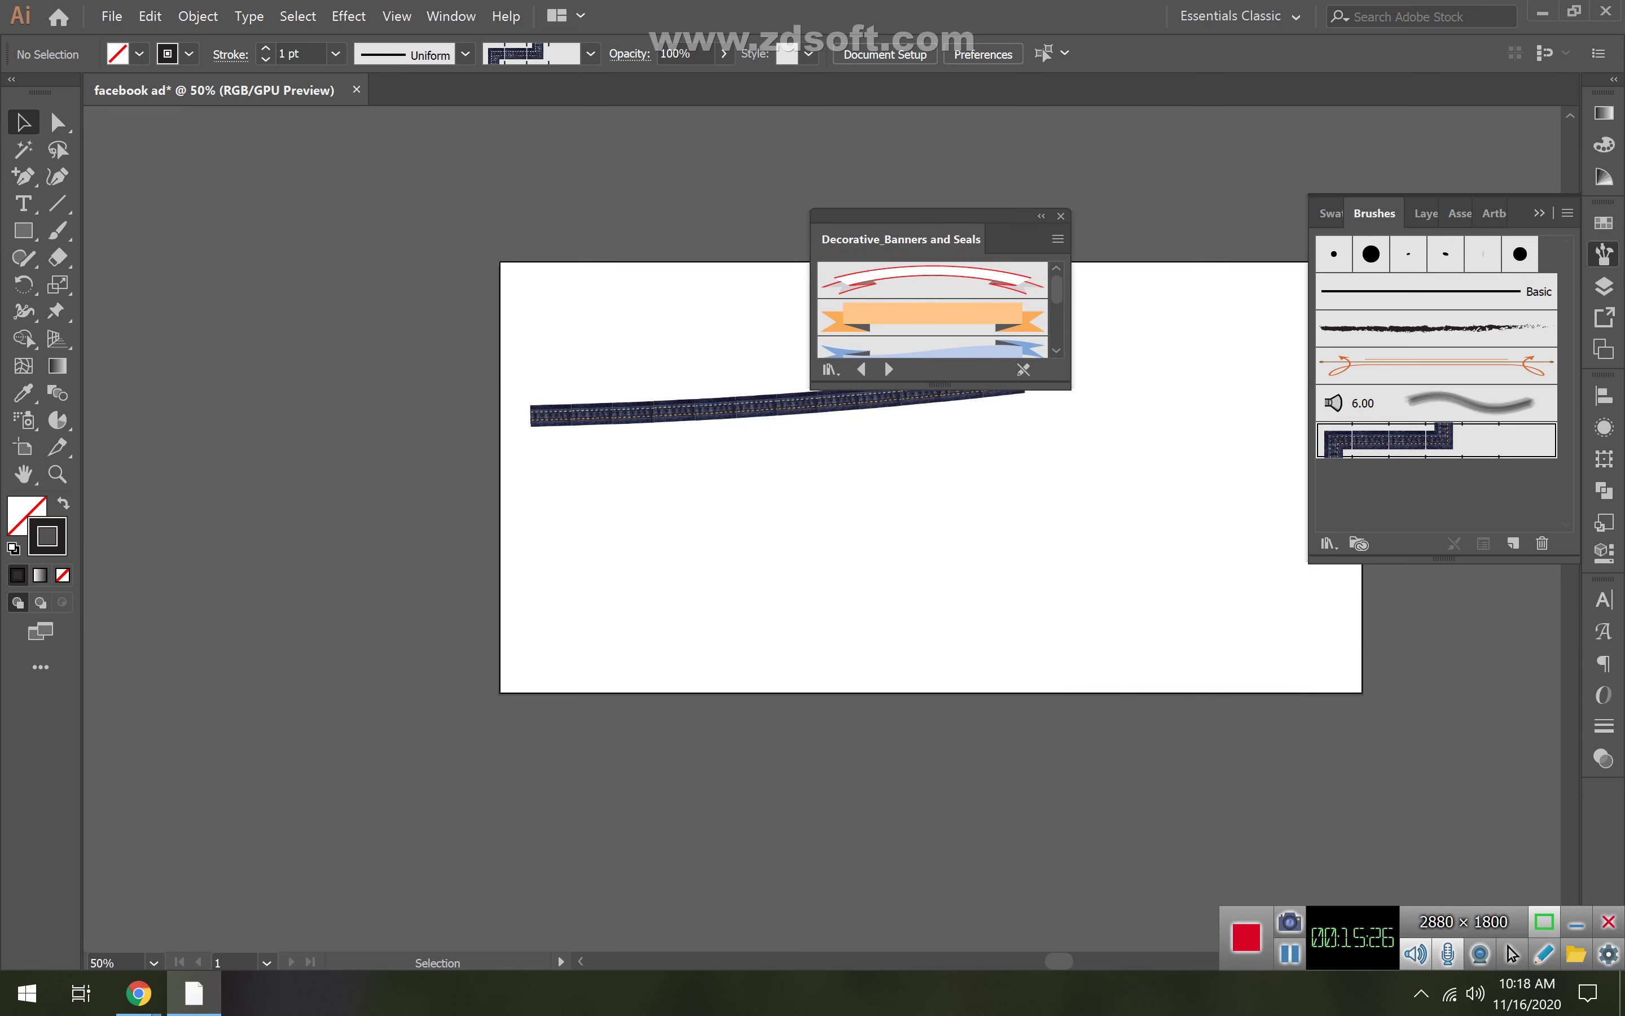
pyautogui.moveTo(1071, 388)
pyautogui.mouseDown()
pyautogui.moveTo(1162, 482)
pyautogui.moveTo(1244, 617)
pyautogui.moveTo(1289, 754)
pyautogui.moveTo(1279, 812)
pyautogui.mouseUp()
pyautogui.moveTo(1041, 215)
pyautogui.mouseDown()
pyautogui.moveTo(480, 215)
pyautogui.moveTo(1470, 306)
pyautogui.moveTo(1373, 193)
pyautogui.moveTo(1221, 202)
pyautogui.mouseUp()
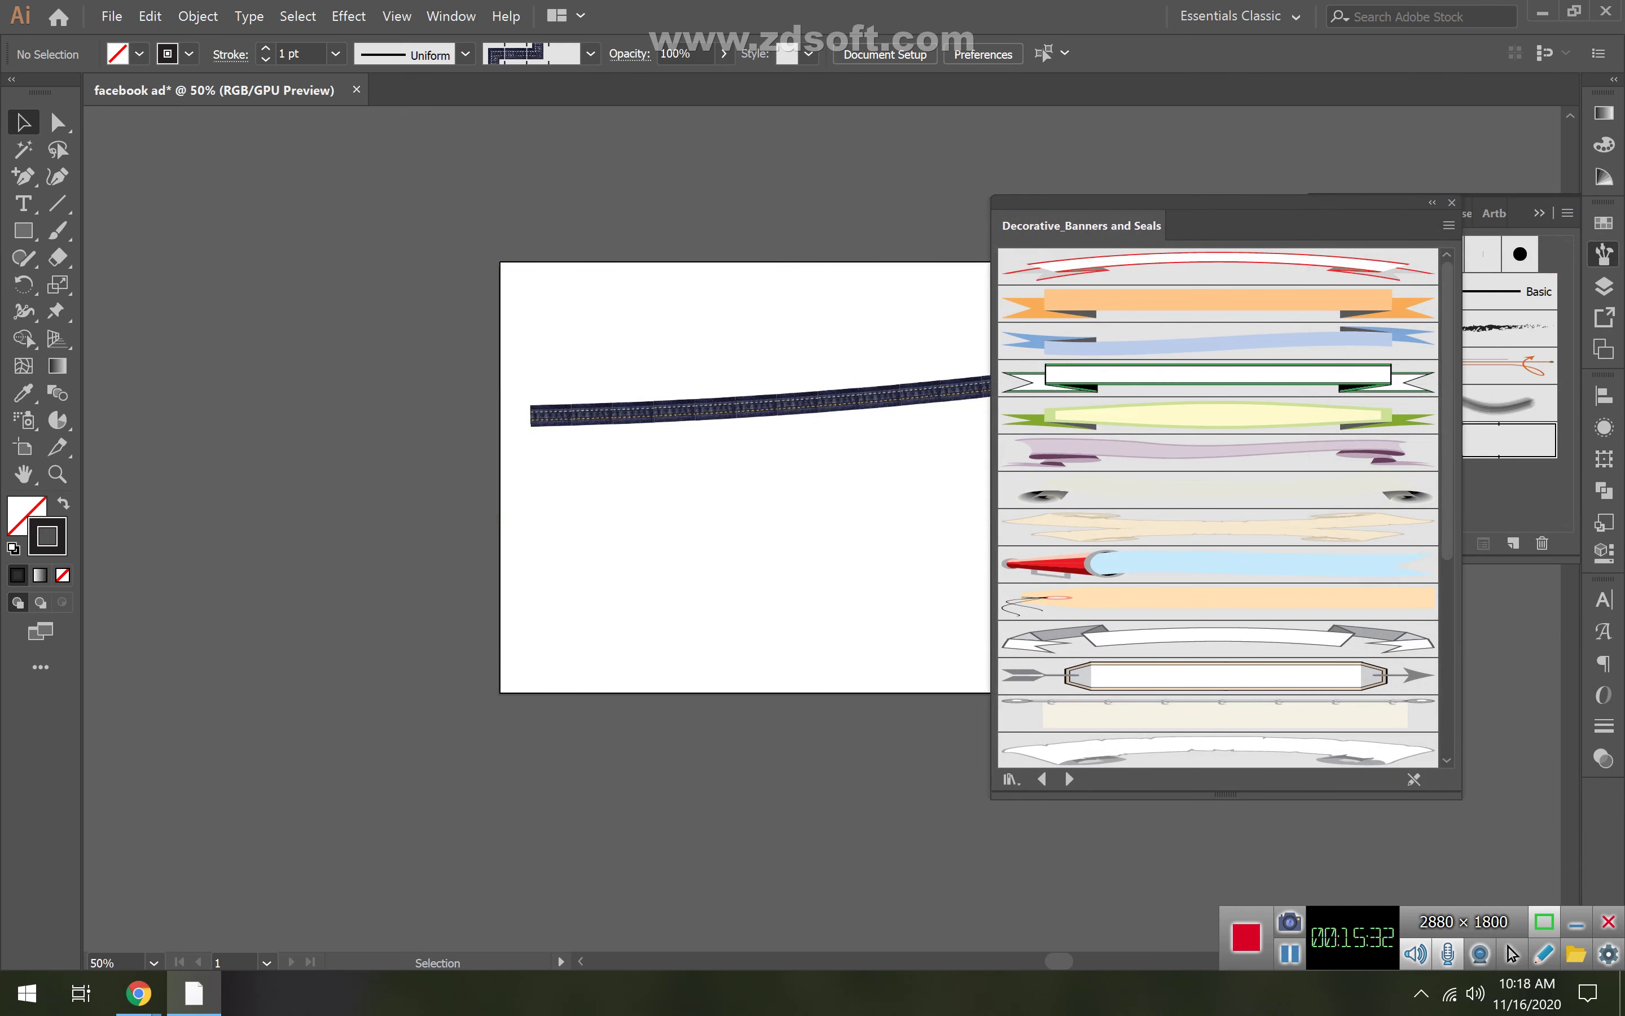
pyautogui.click(1435, 202)
pyautogui.moveTo(1099, 204); pyautogui.dragTo(1604, 209)
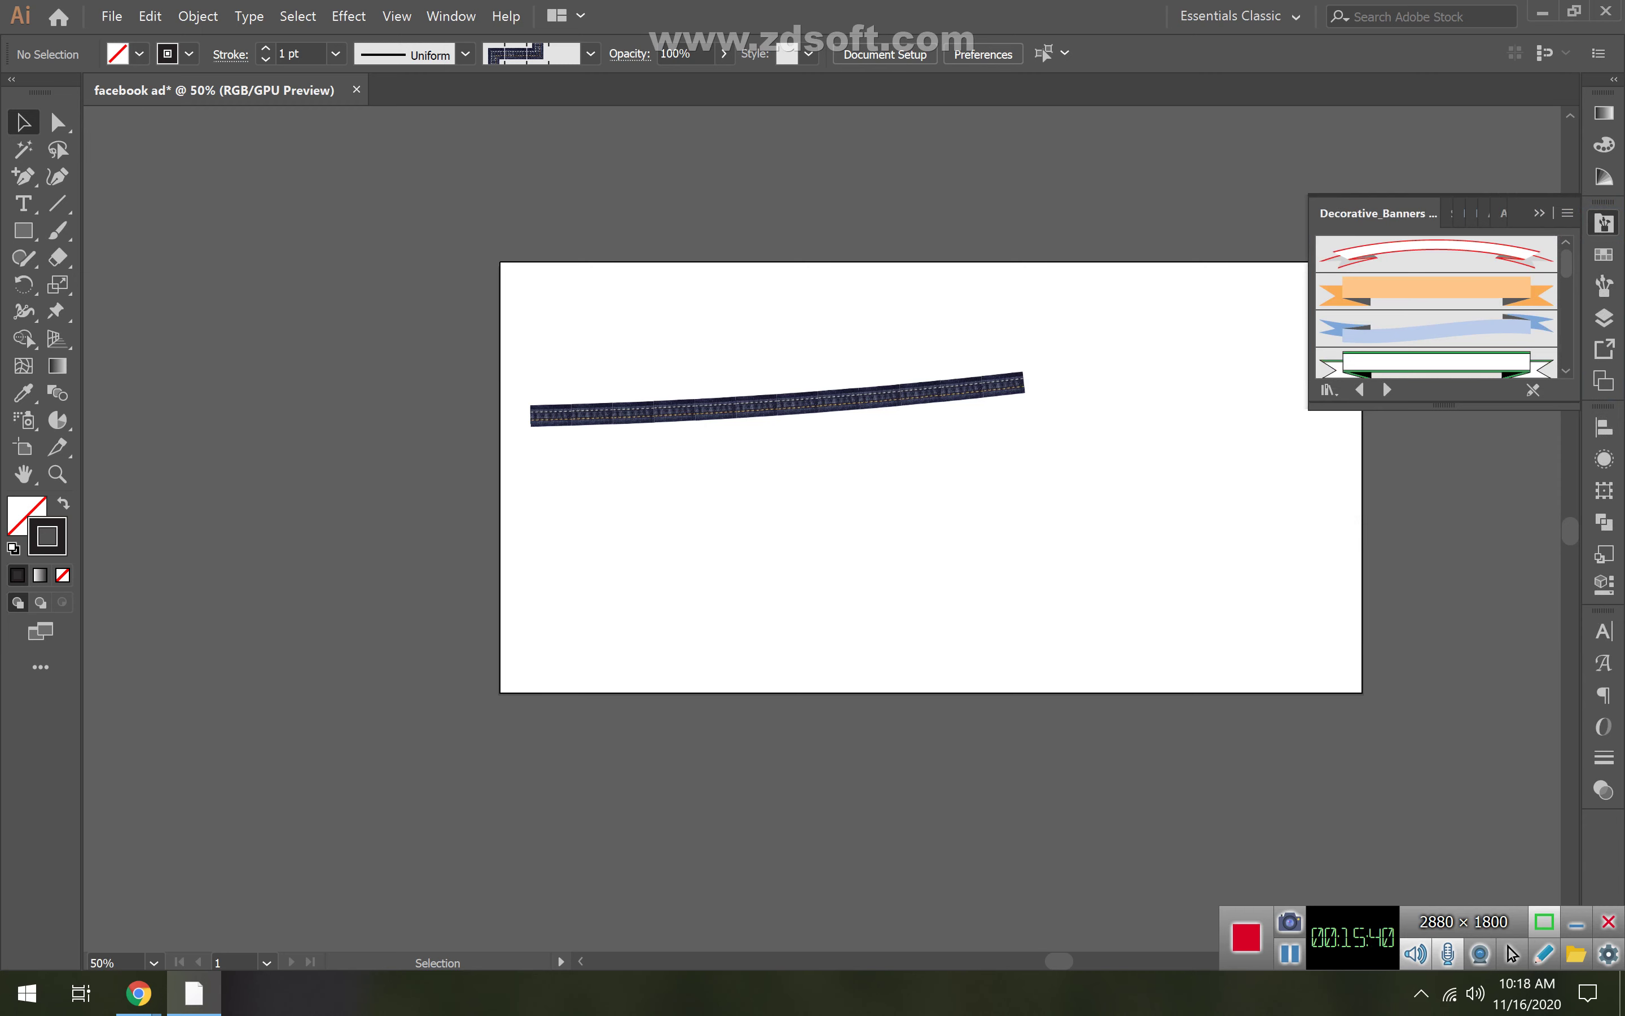
pyautogui.moveTo(1442, 405); pyautogui.dragTo(1443, 759)
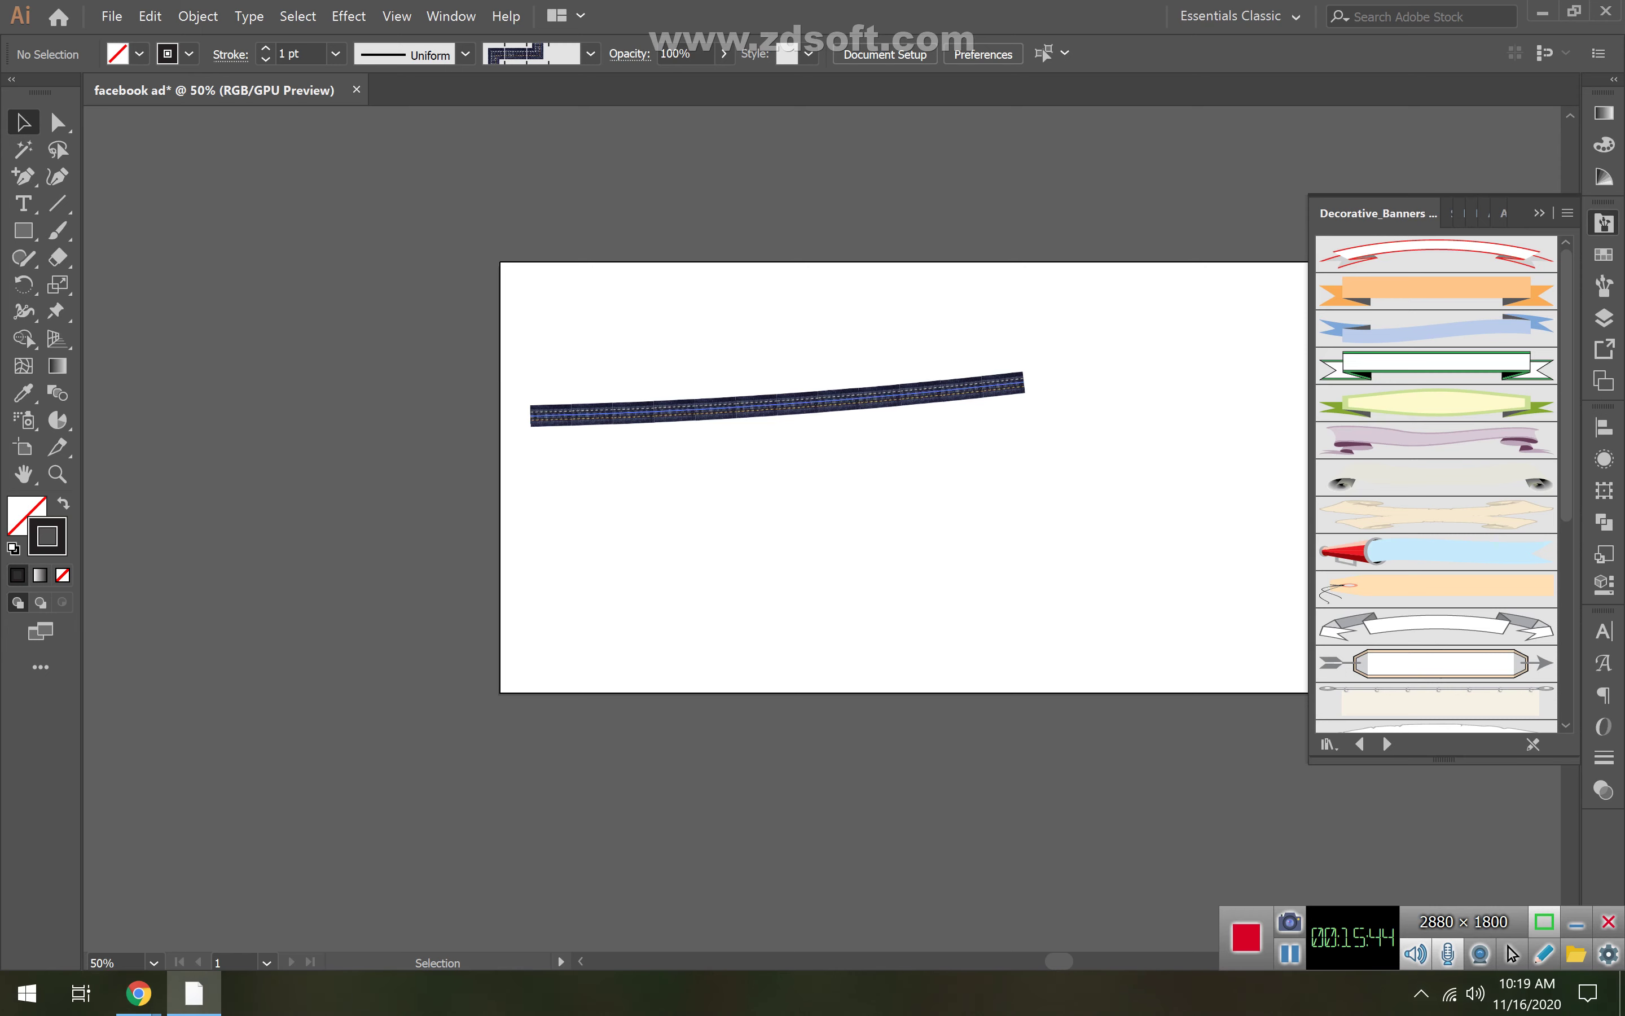
# - Move the denim-brushed path up and to the right, then stretch it taller with the red arched banner brush applied
pyautogui.moveTo(778, 406); pyautogui.dragTo(839, 363)
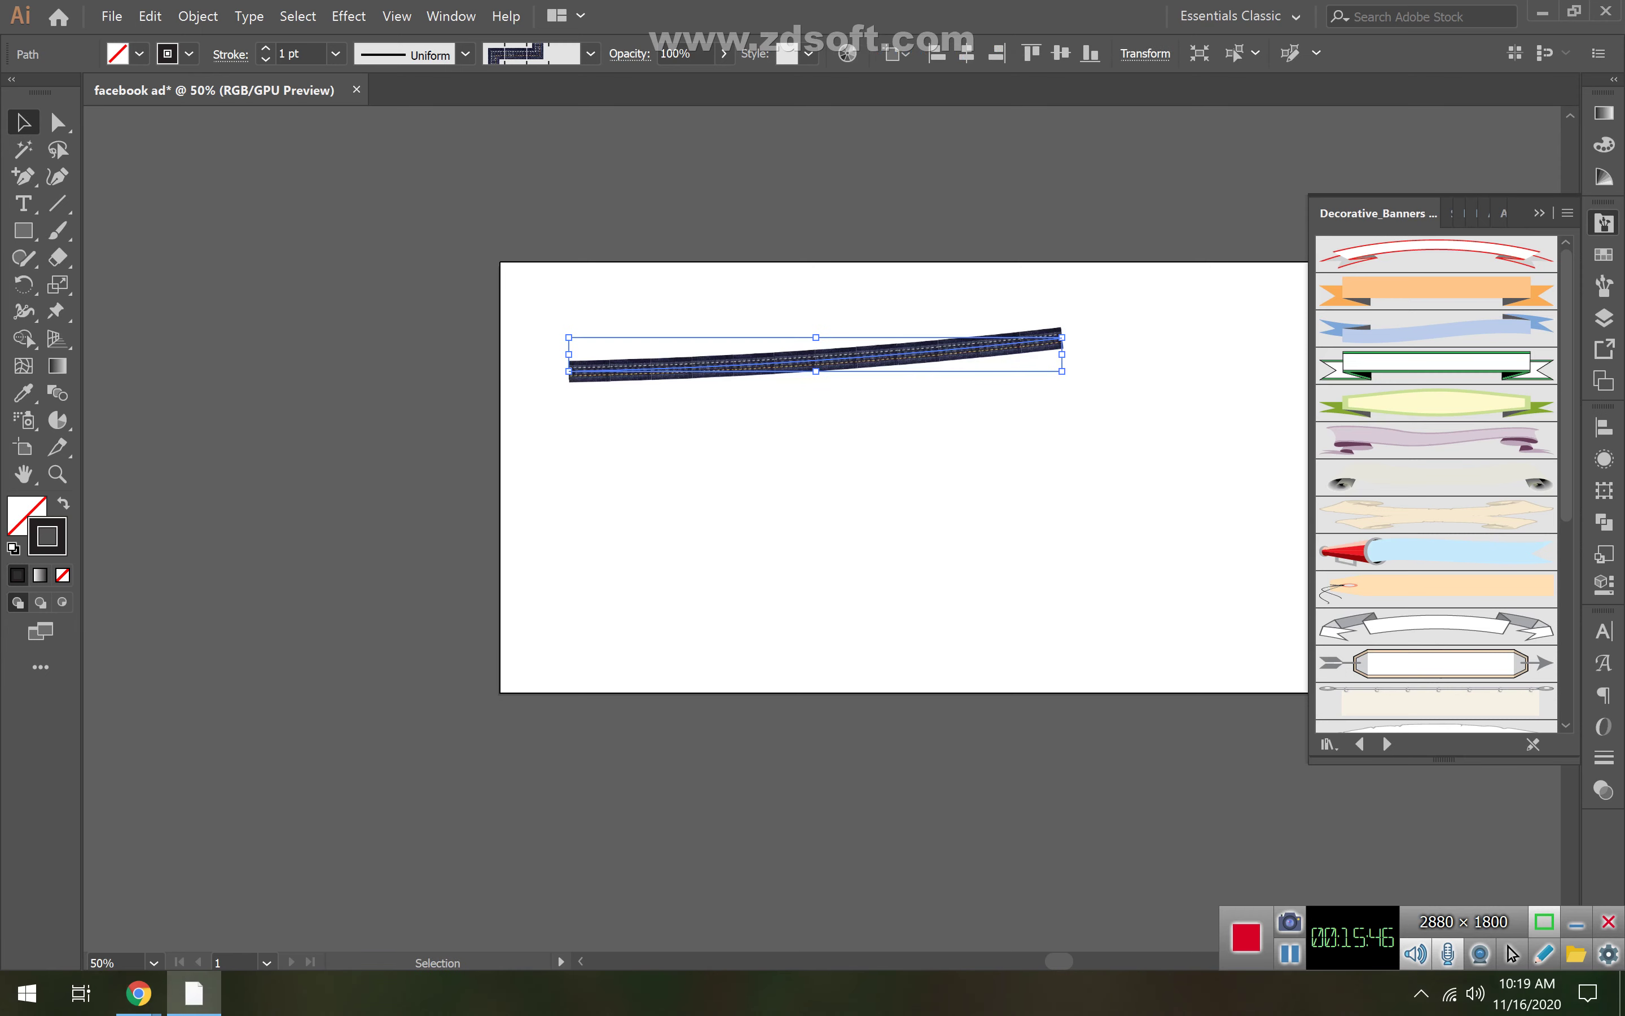
pyautogui.click(1410, 255)
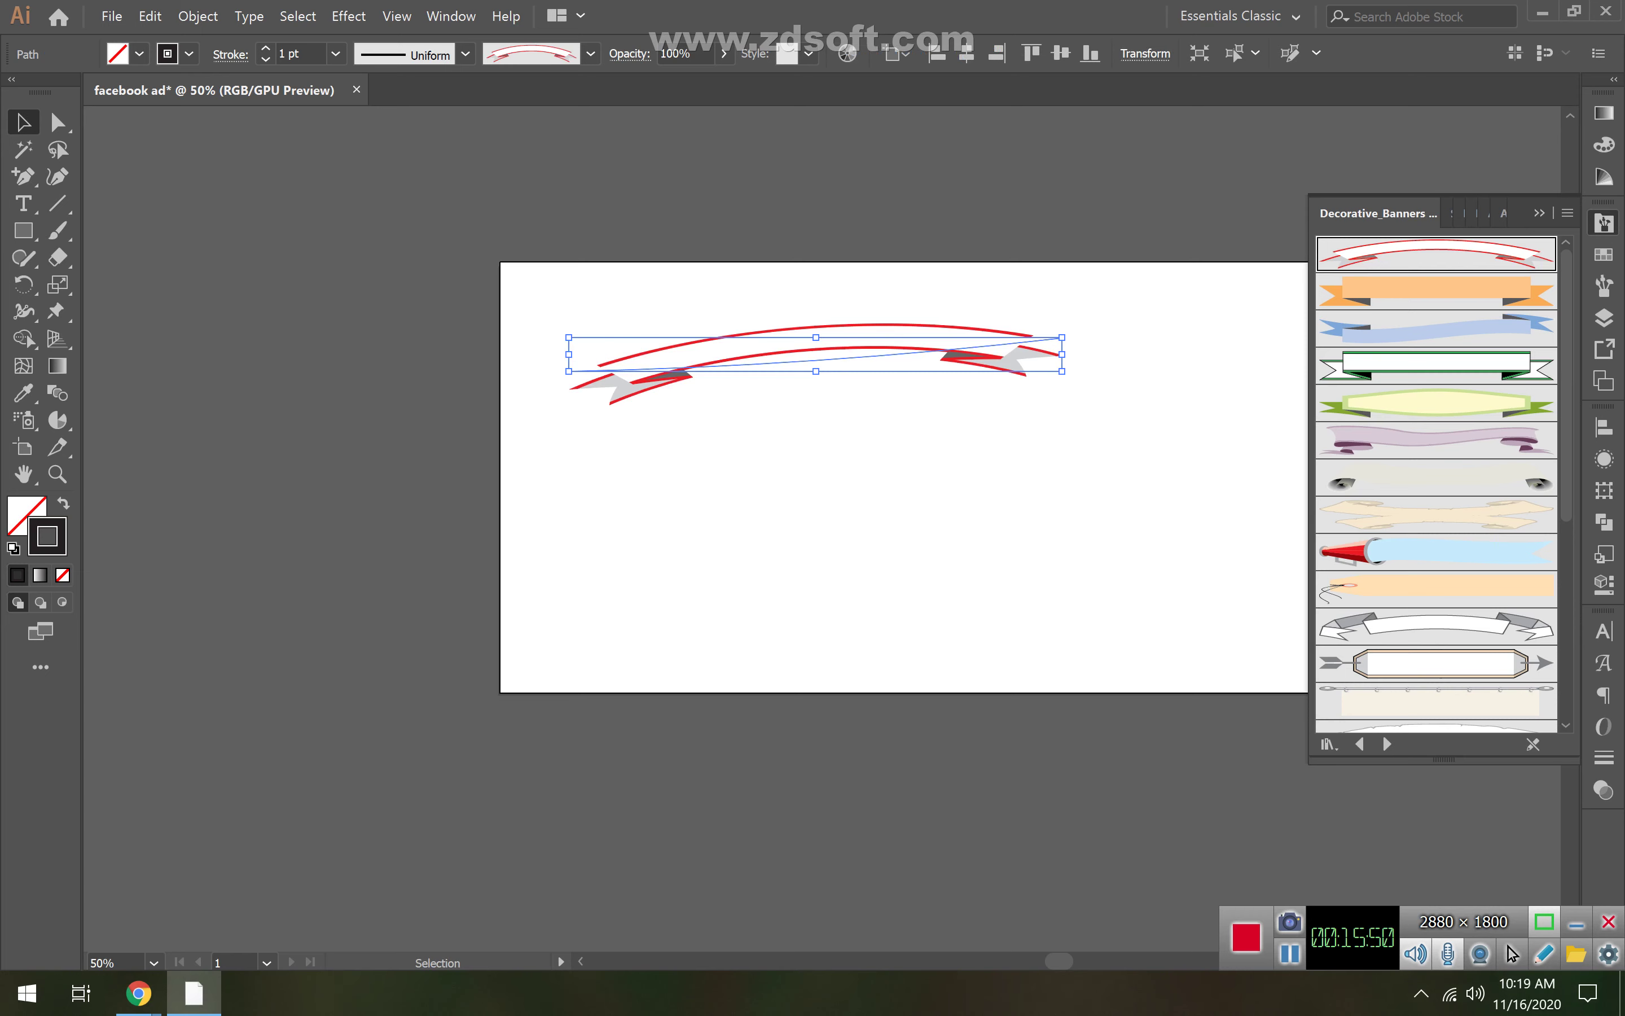
pyautogui.moveTo(816, 371); pyautogui.dragTo(816, 449)
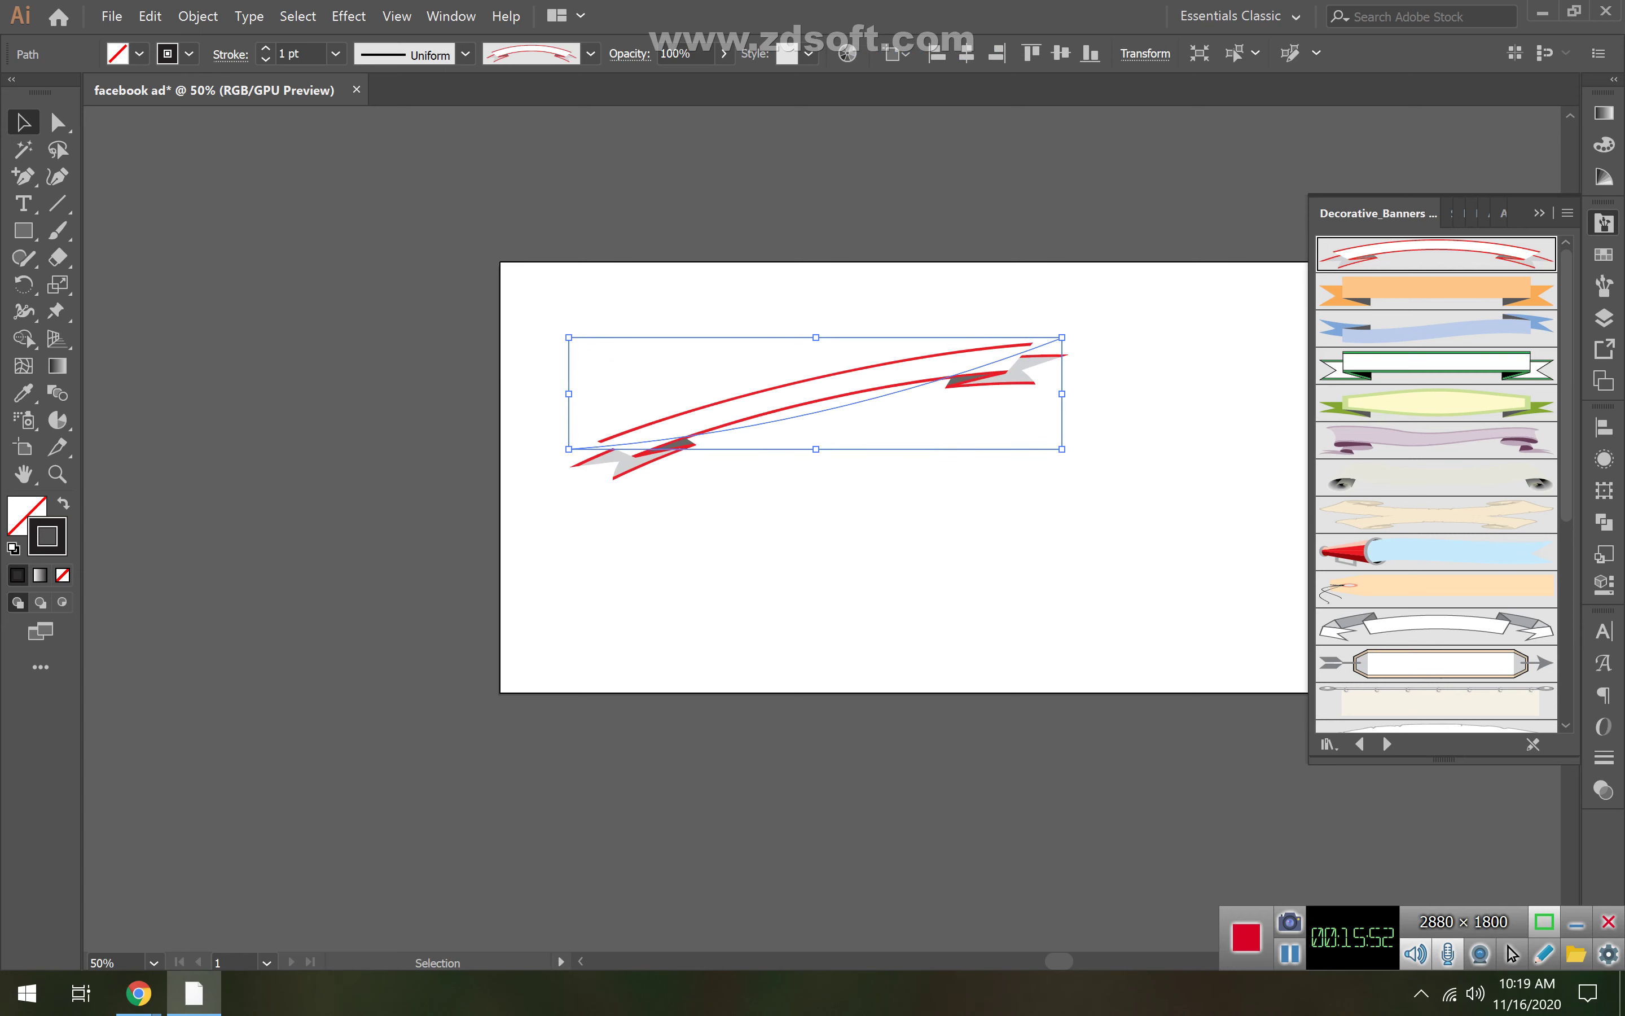
pyautogui.moveTo(816, 337); pyautogui.dragTo(816, 275)
# - Try the ribbon and banner brushes on the path one after another, from the orange ribbon to the arrow-ended plate
pyautogui.click(1437, 290)
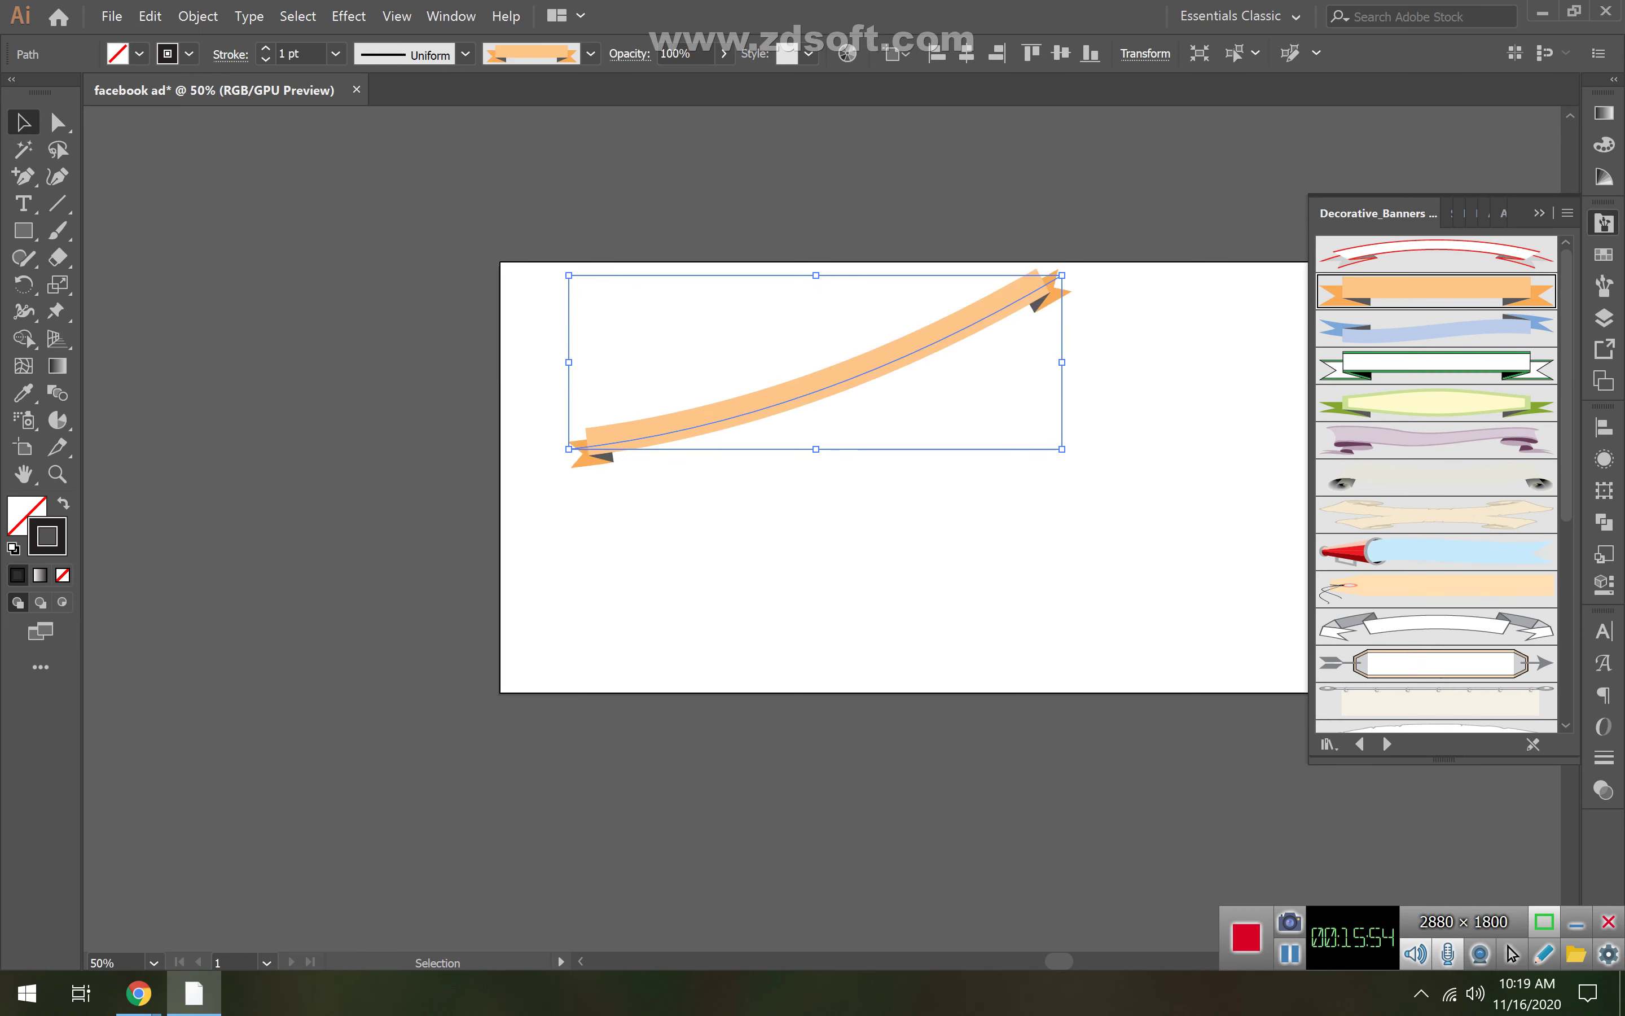
pyautogui.click(1437, 328)
pyautogui.click(1437, 365)
pyautogui.click(1437, 440)
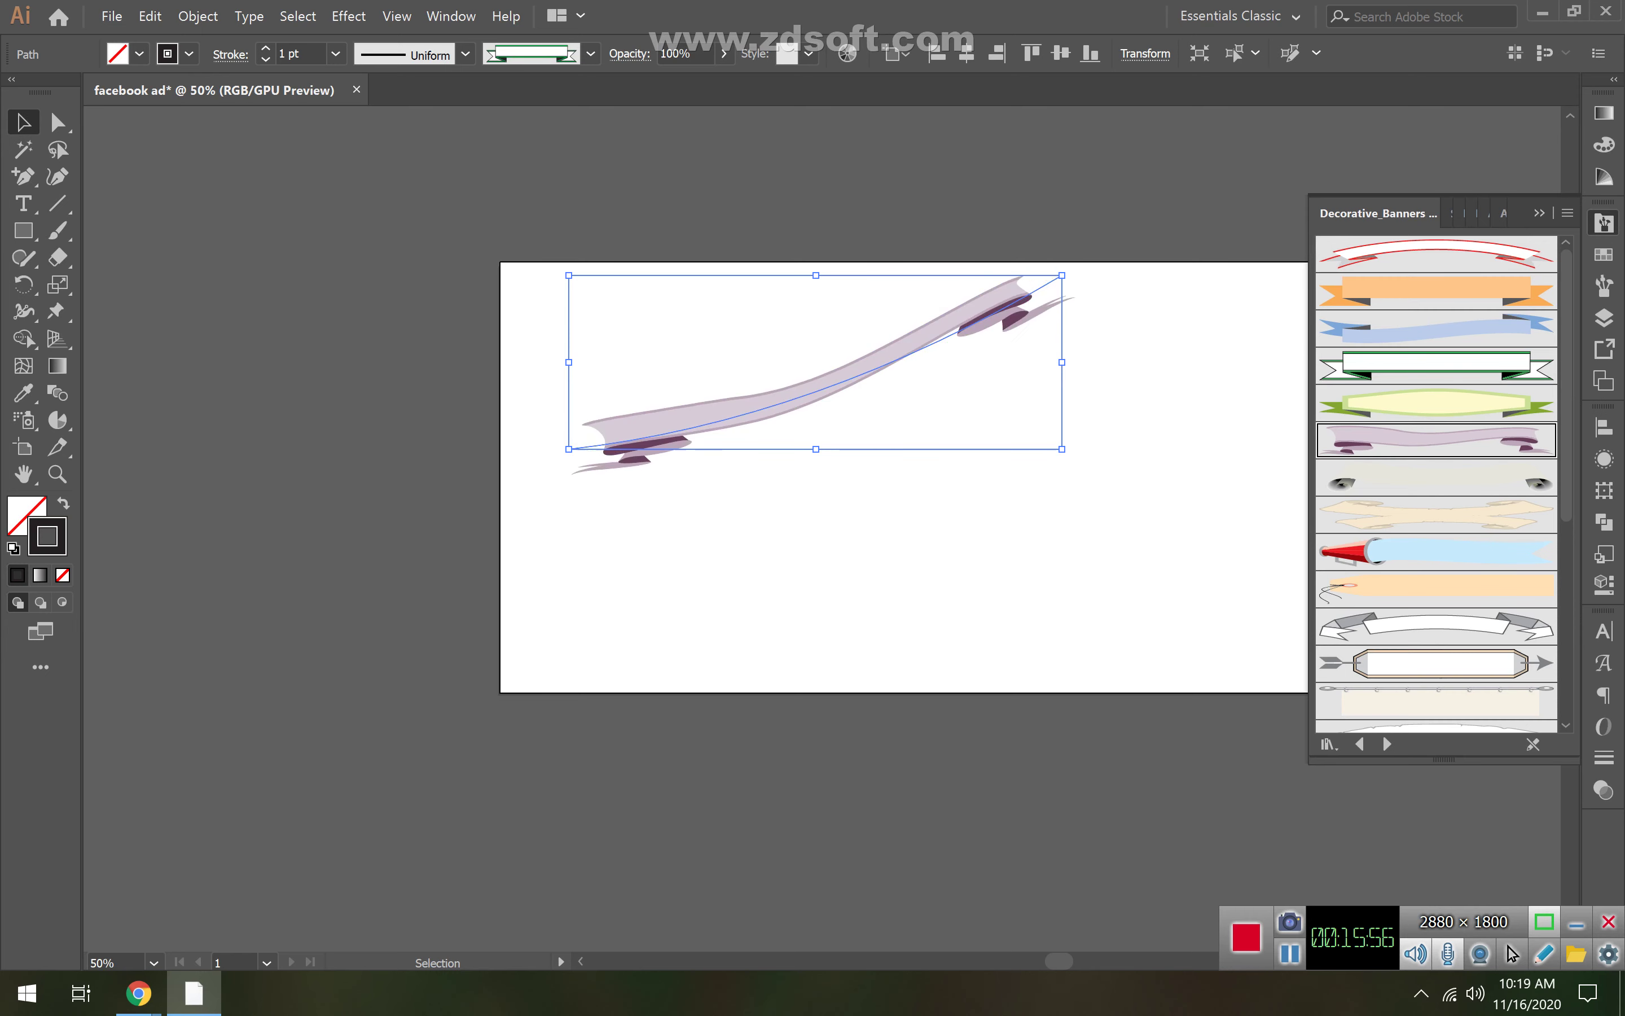
pyautogui.click(1437, 476)
pyautogui.click(1437, 589)
pyautogui.click(1437, 552)
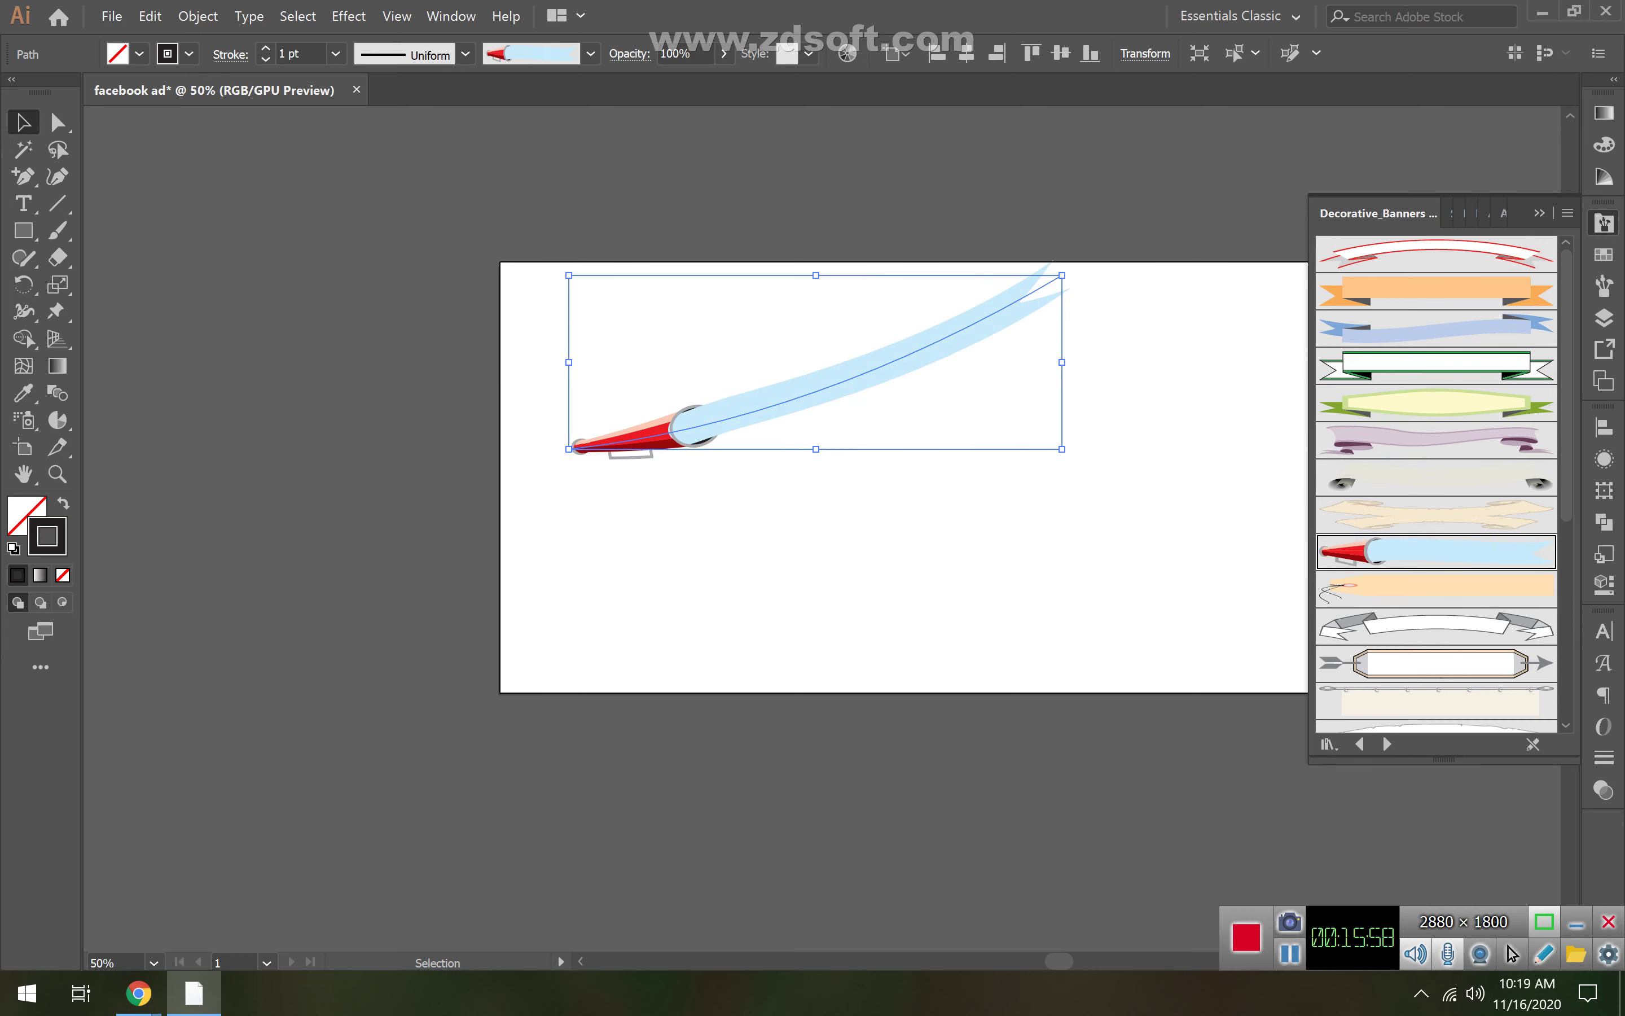
pyautogui.click(1437, 626)
pyautogui.click(1437, 663)
# - Try brushes from the end of the banner library on the path, including the purple starburst and the grey-outlined speech bubble
pyautogui.scroll(-5, 1438, 484)
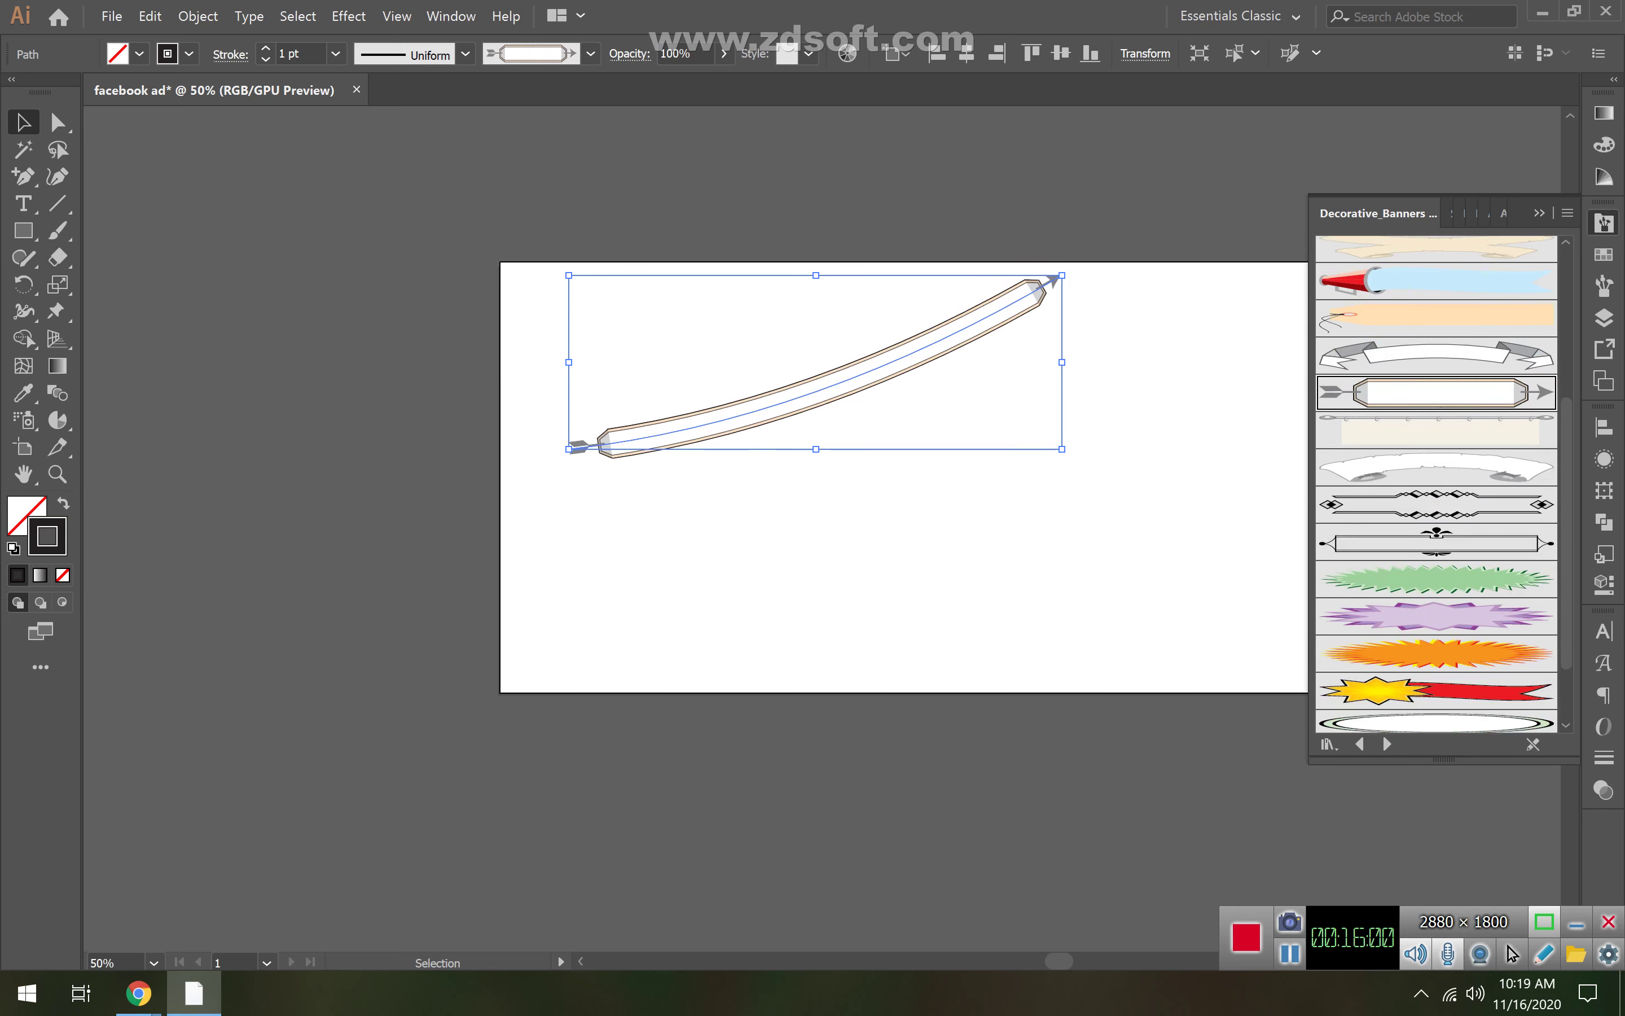
pyautogui.click(1438, 561)
pyautogui.click(1438, 525)
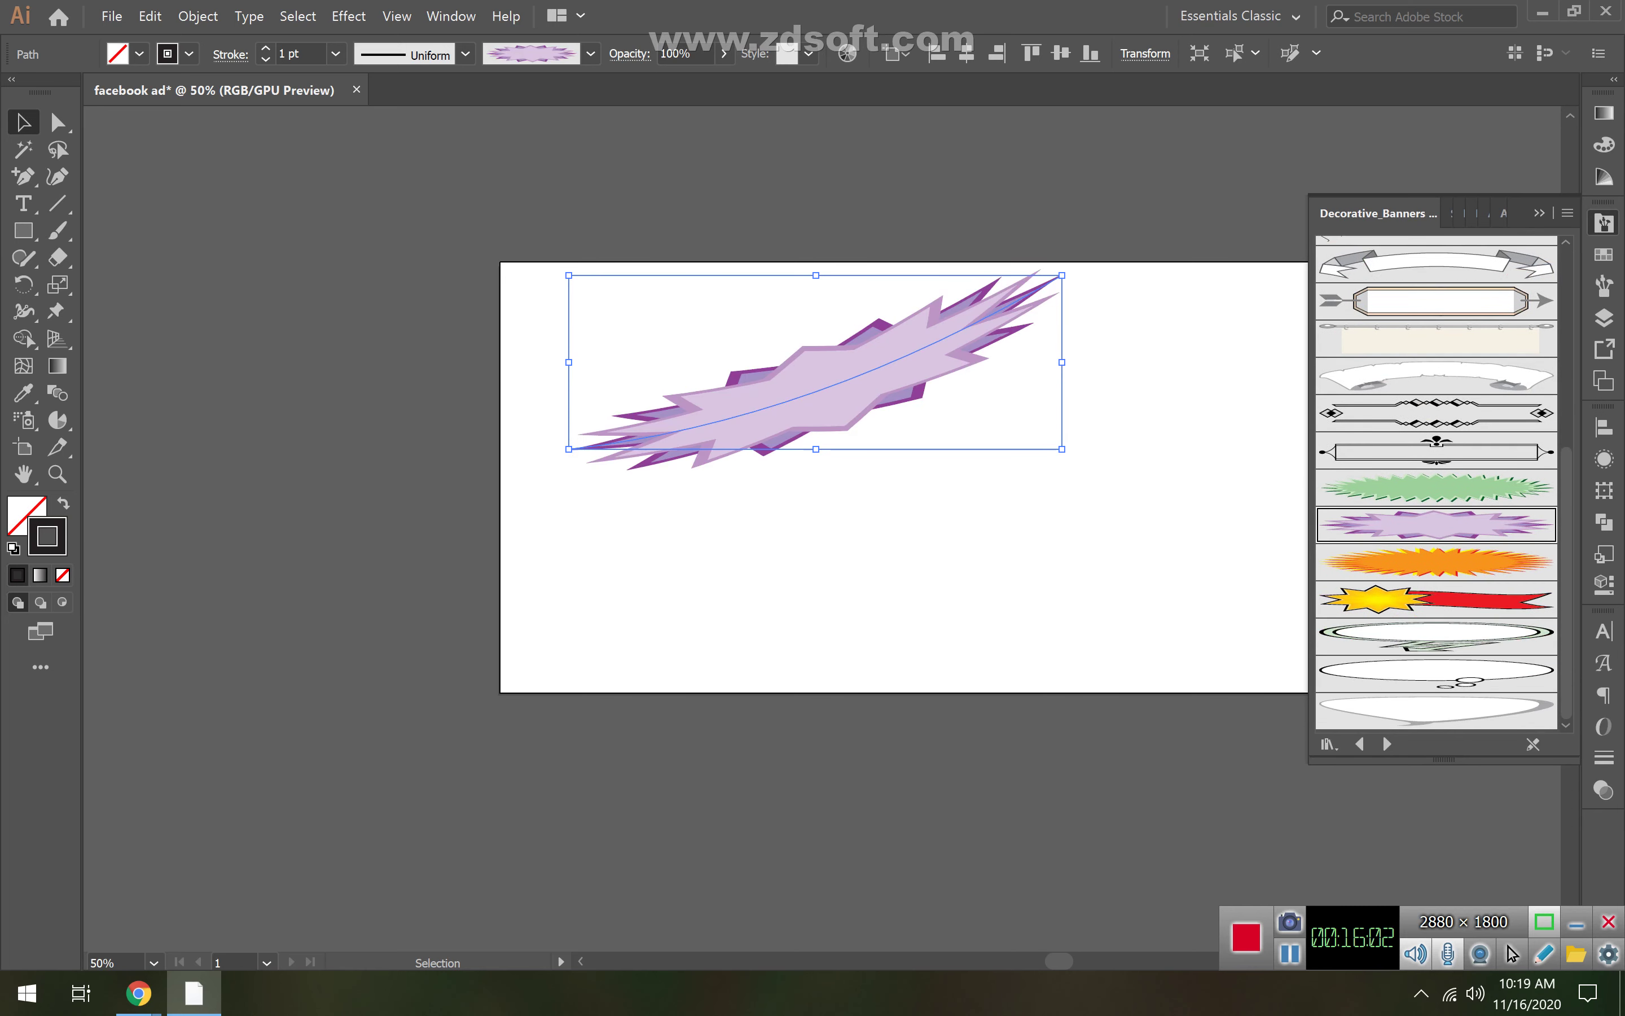
pyautogui.click(1437, 634)
pyautogui.click(1437, 710)
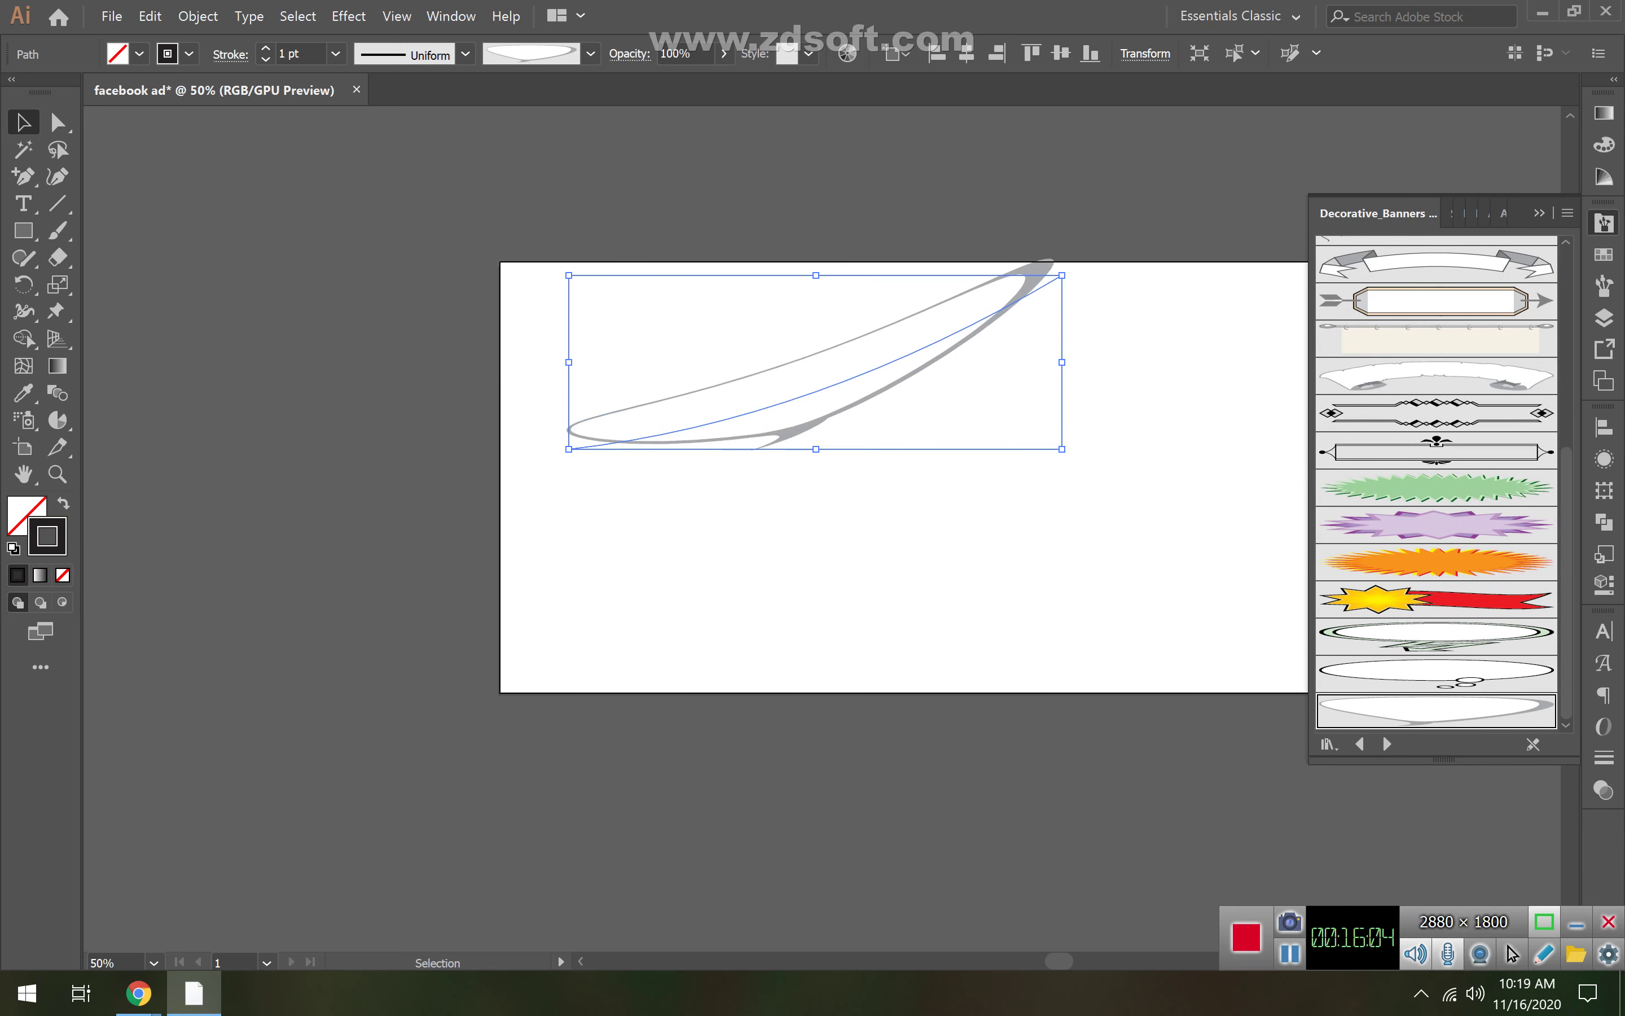
# - Collapse the banner library and load the Arrows_Special brush library
pyautogui.click(1538, 212)
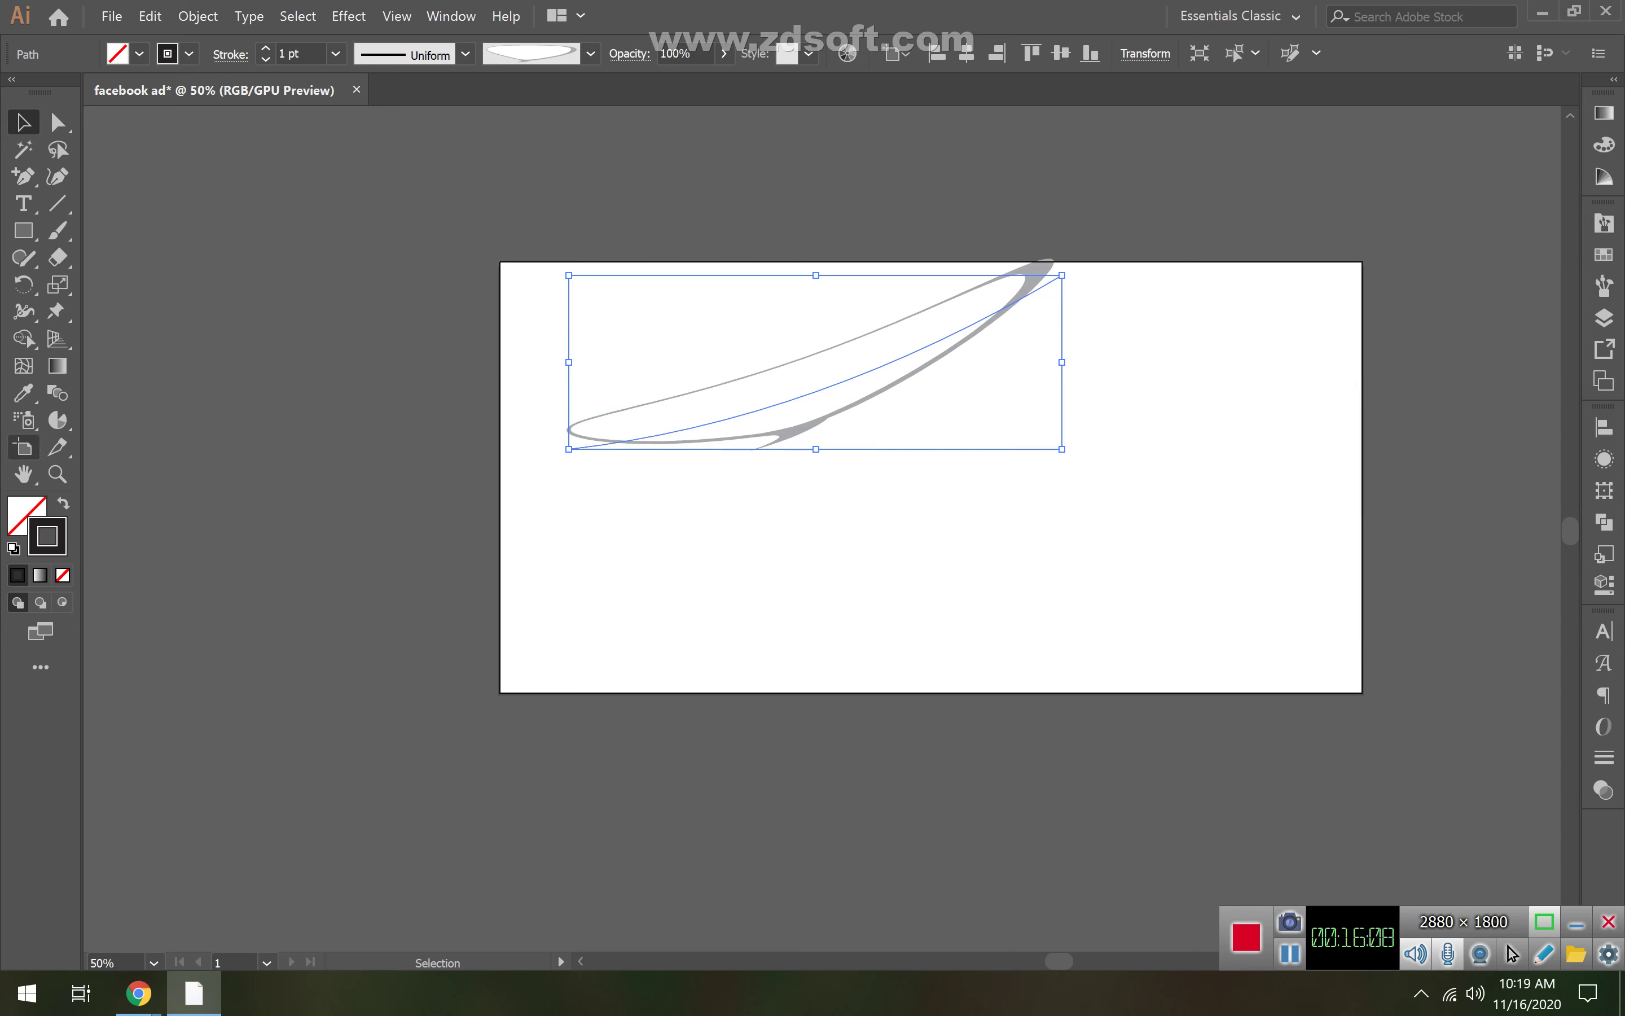
pyautogui.click(590, 54)
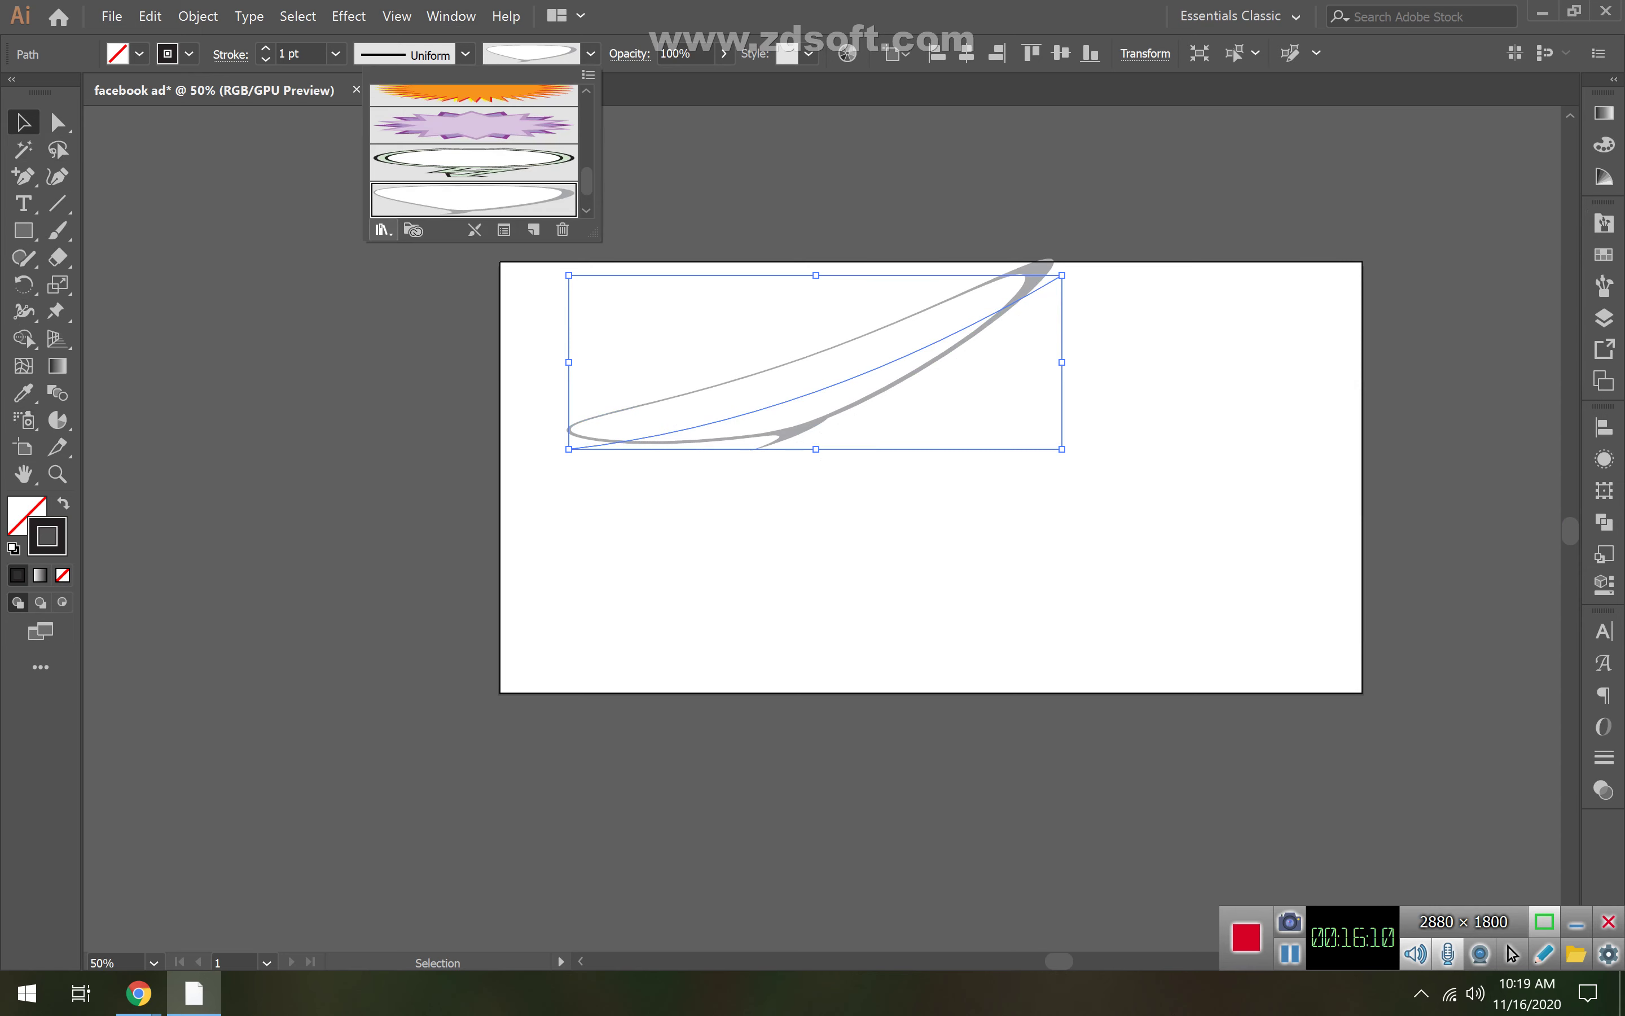
pyautogui.click(382, 229)
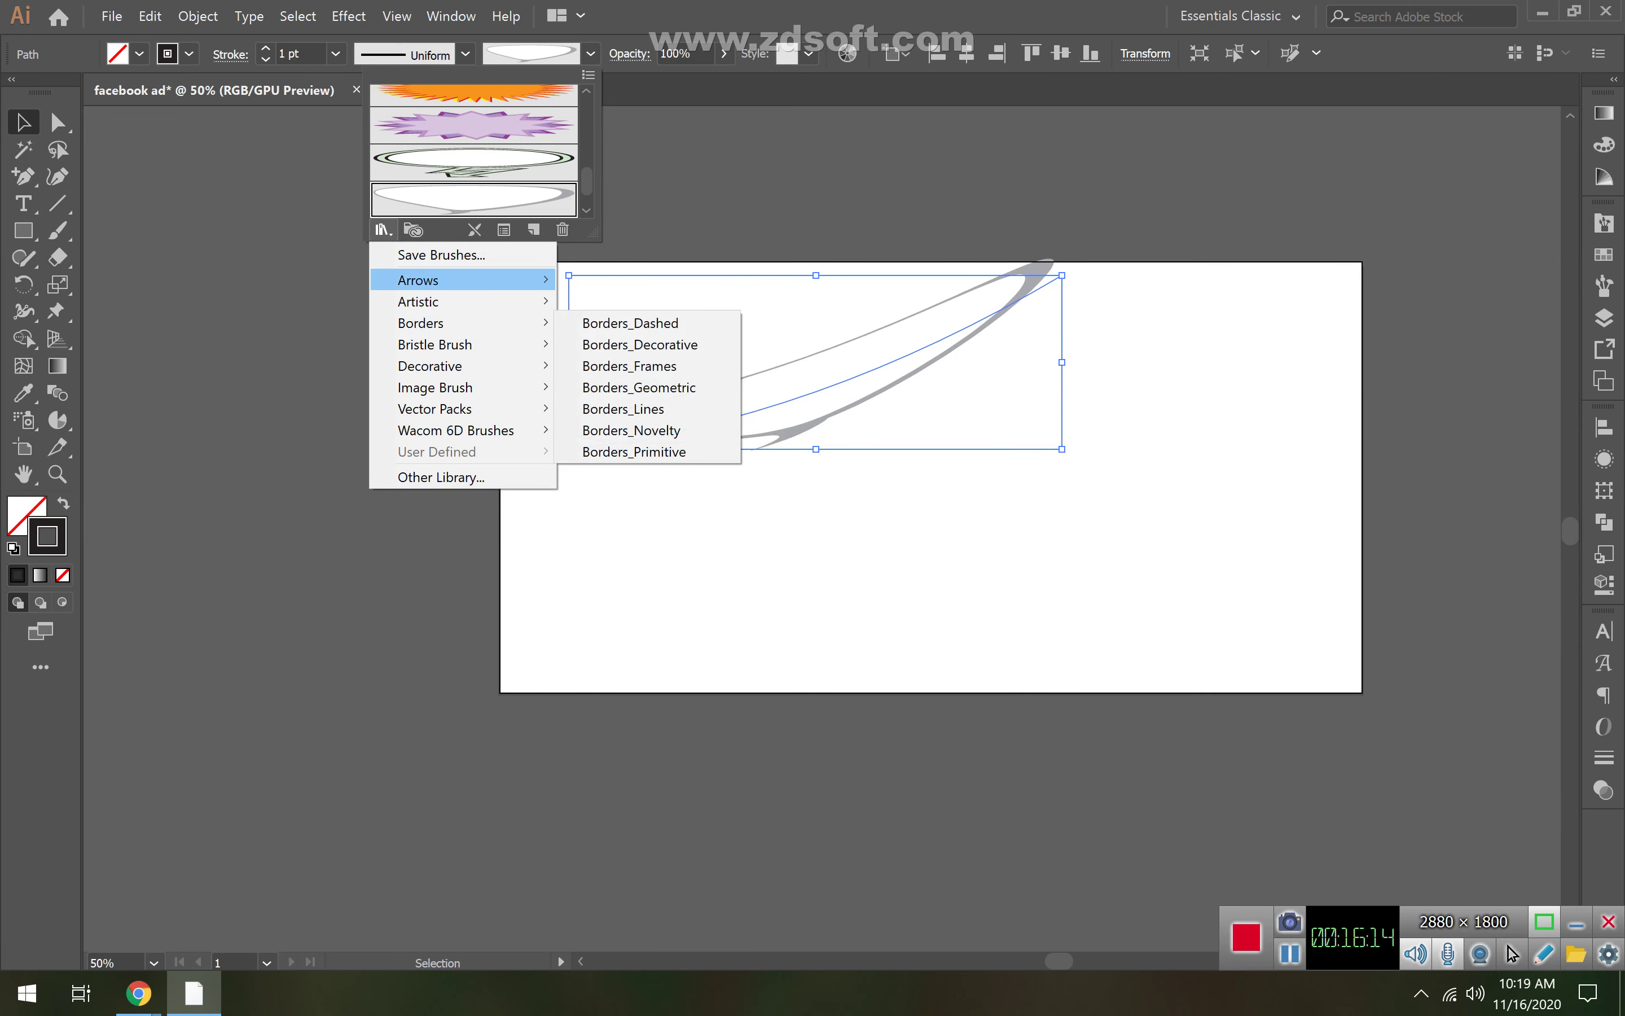
pyautogui.click(625, 280)
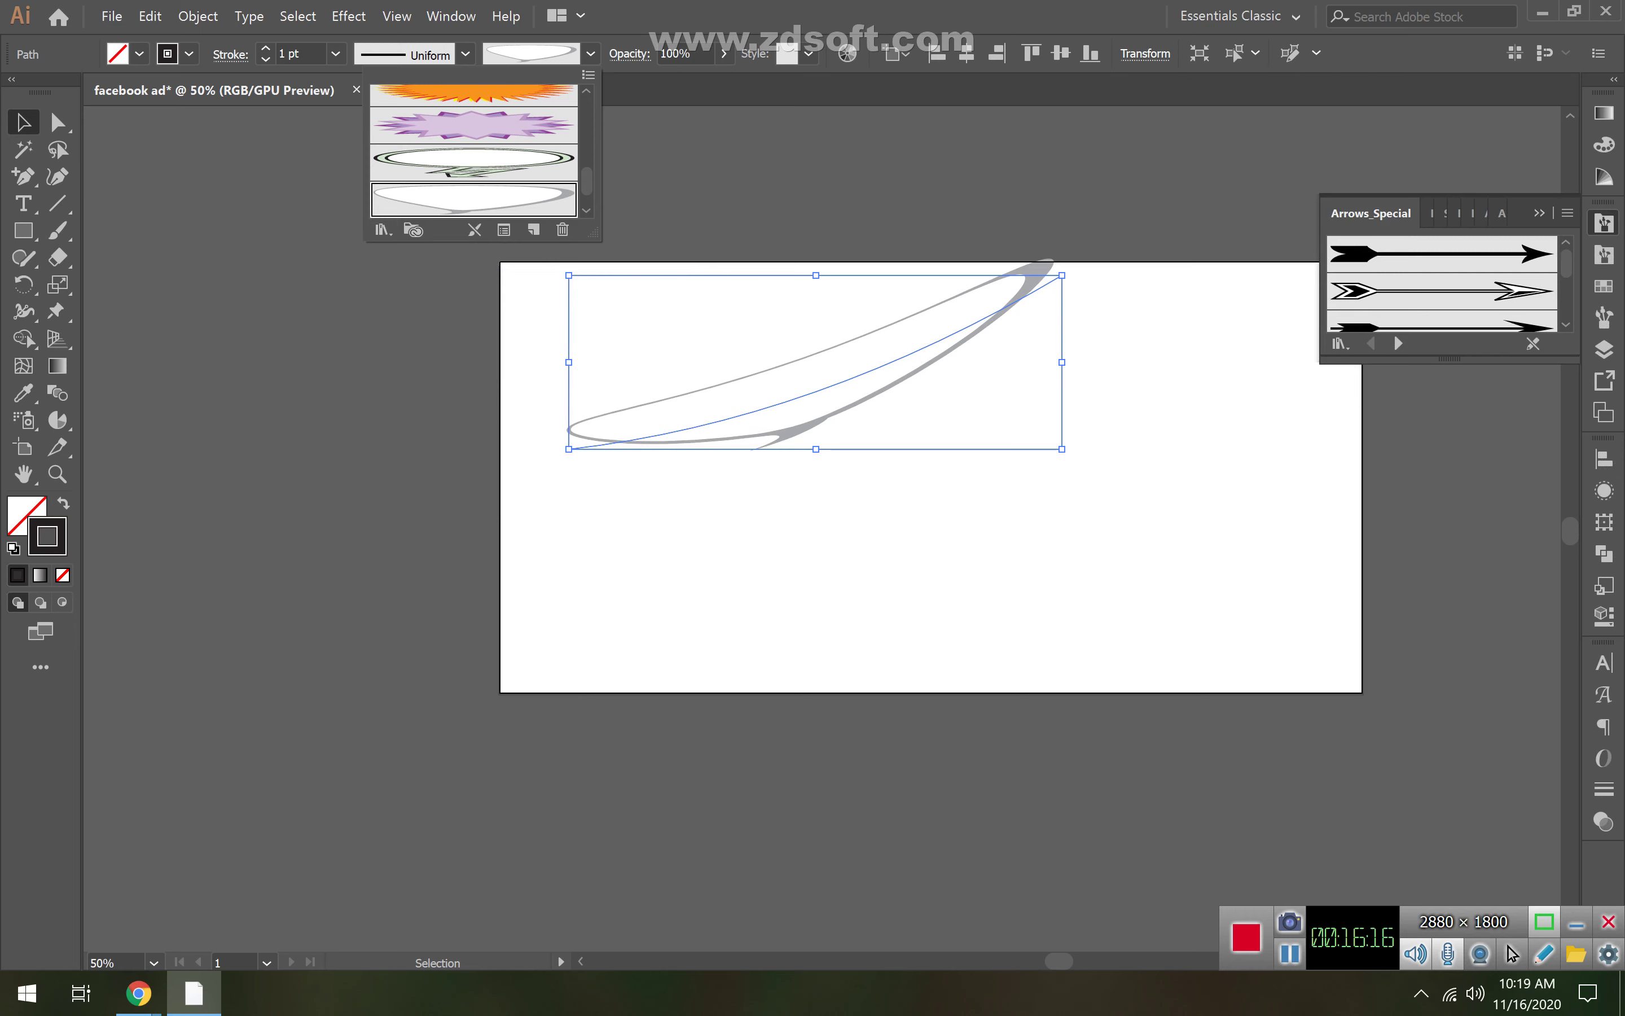
pyautogui.press('Escape')
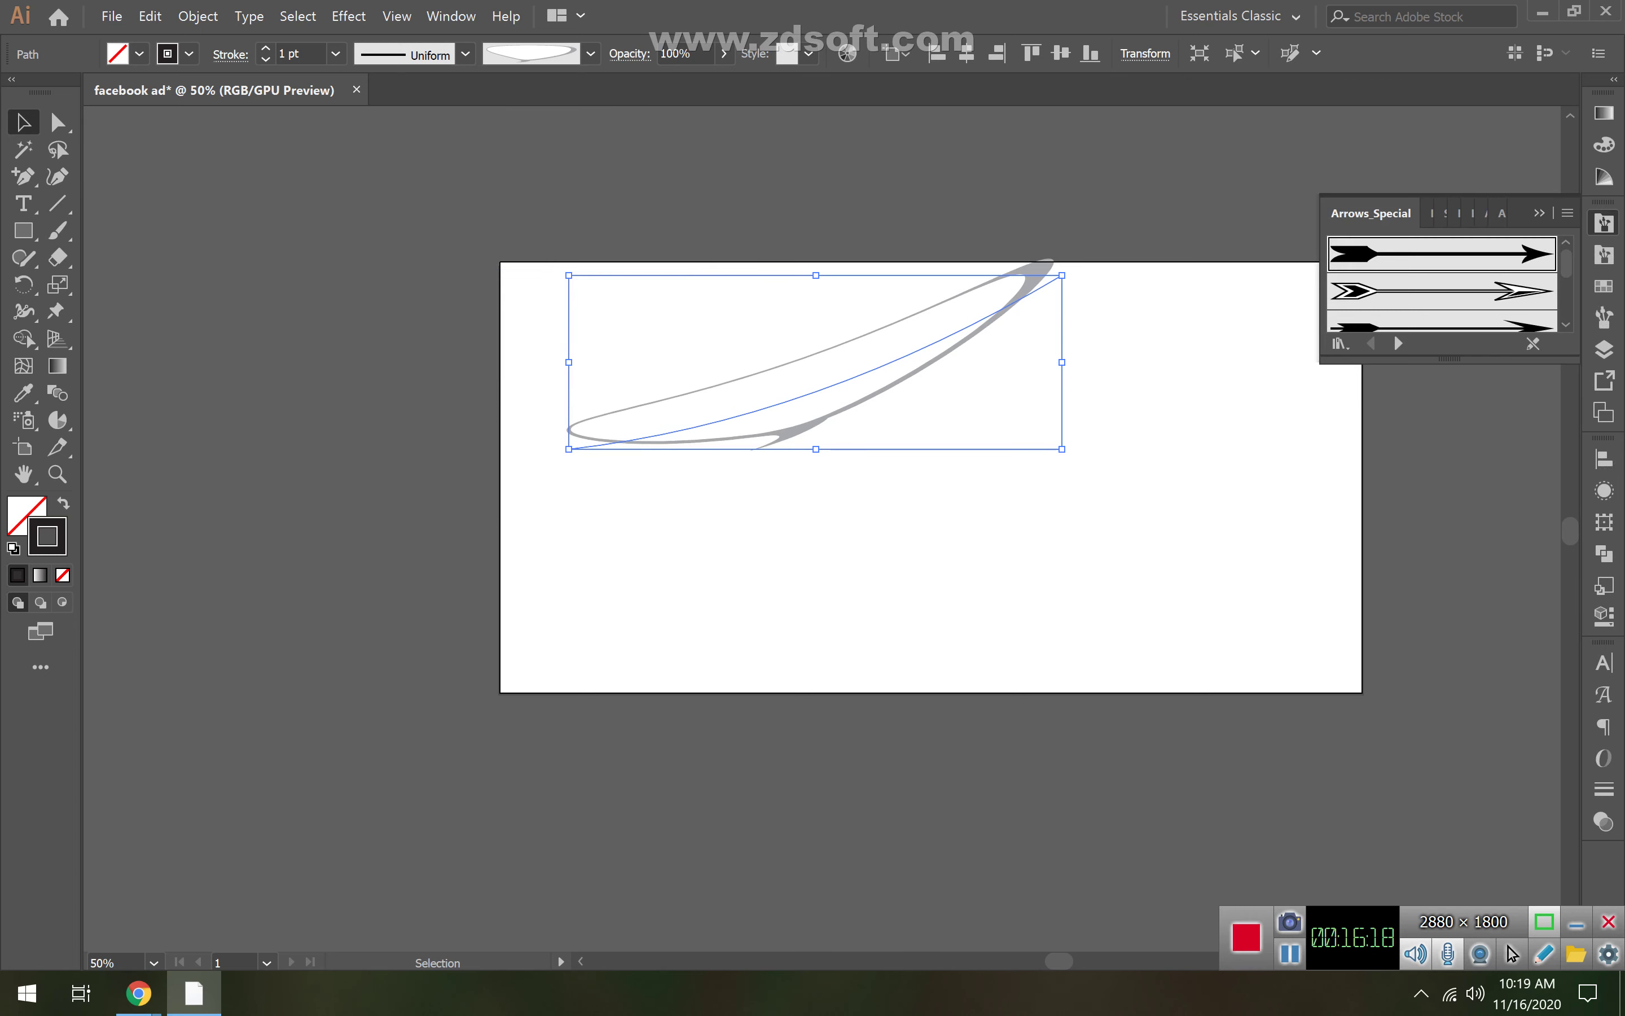
# - Try the outlined double-chevron arrow, the crosshair arrow and the feathered arrow brushes on the curved path
pyautogui.click(1410, 291)
pyautogui.scroll(-2, 1442, 282)
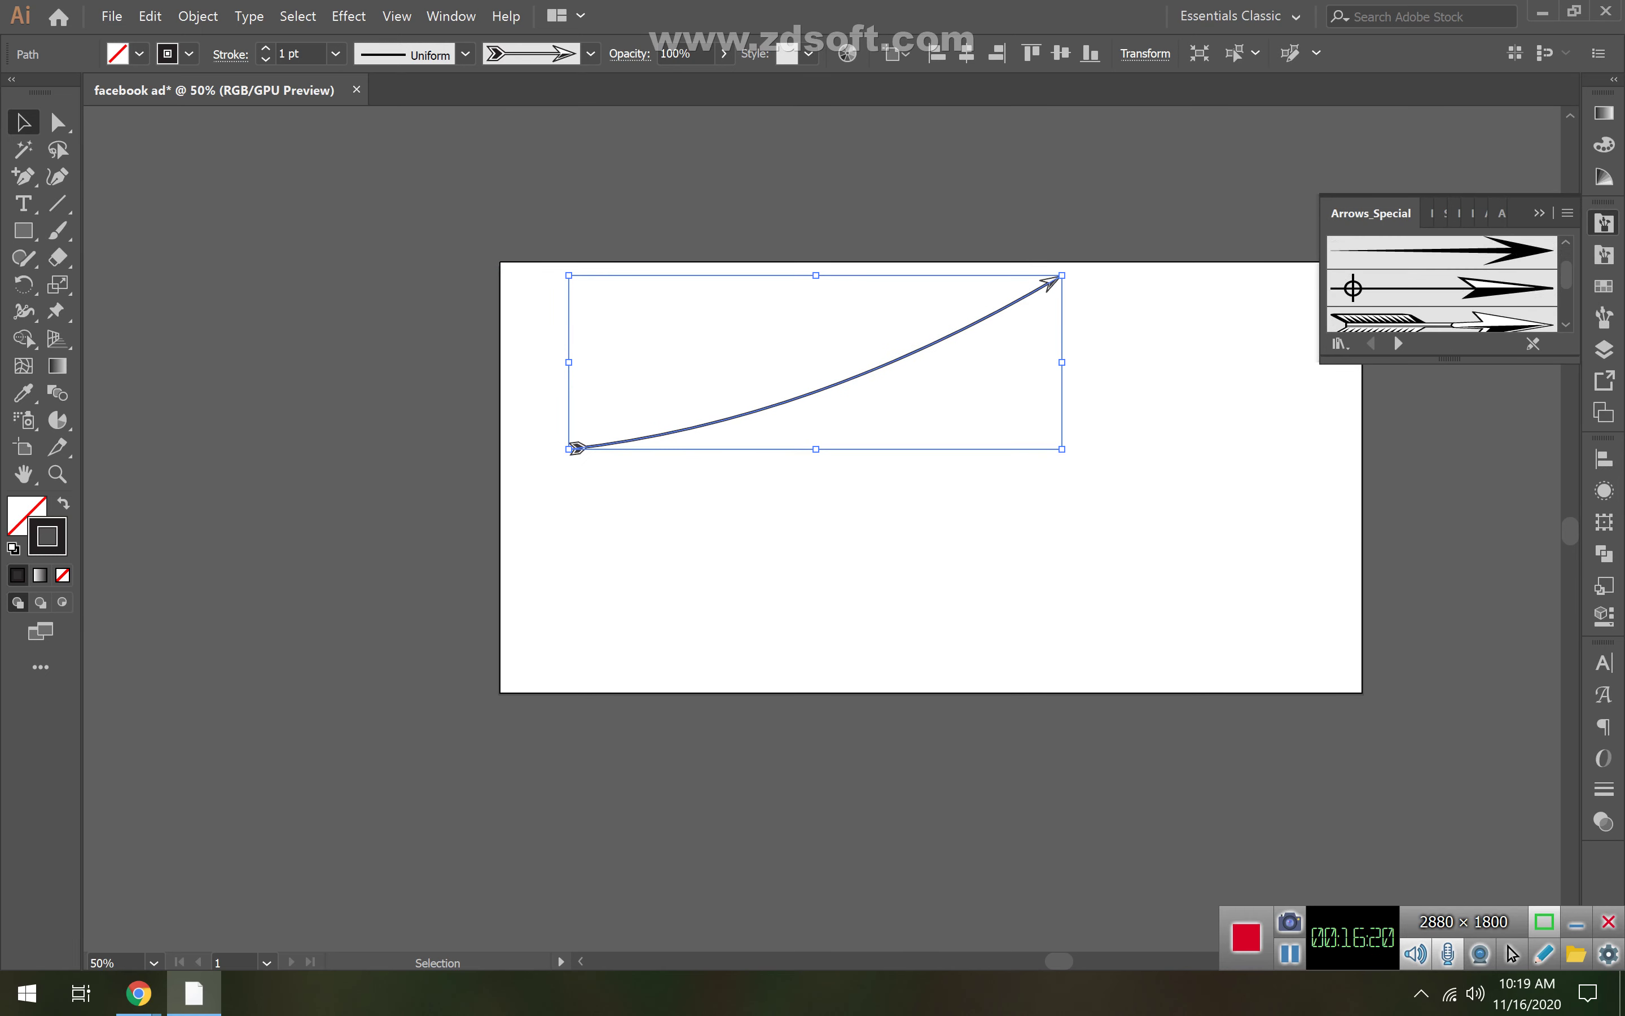
pyautogui.click(1442, 288)
pyautogui.click(1442, 321)
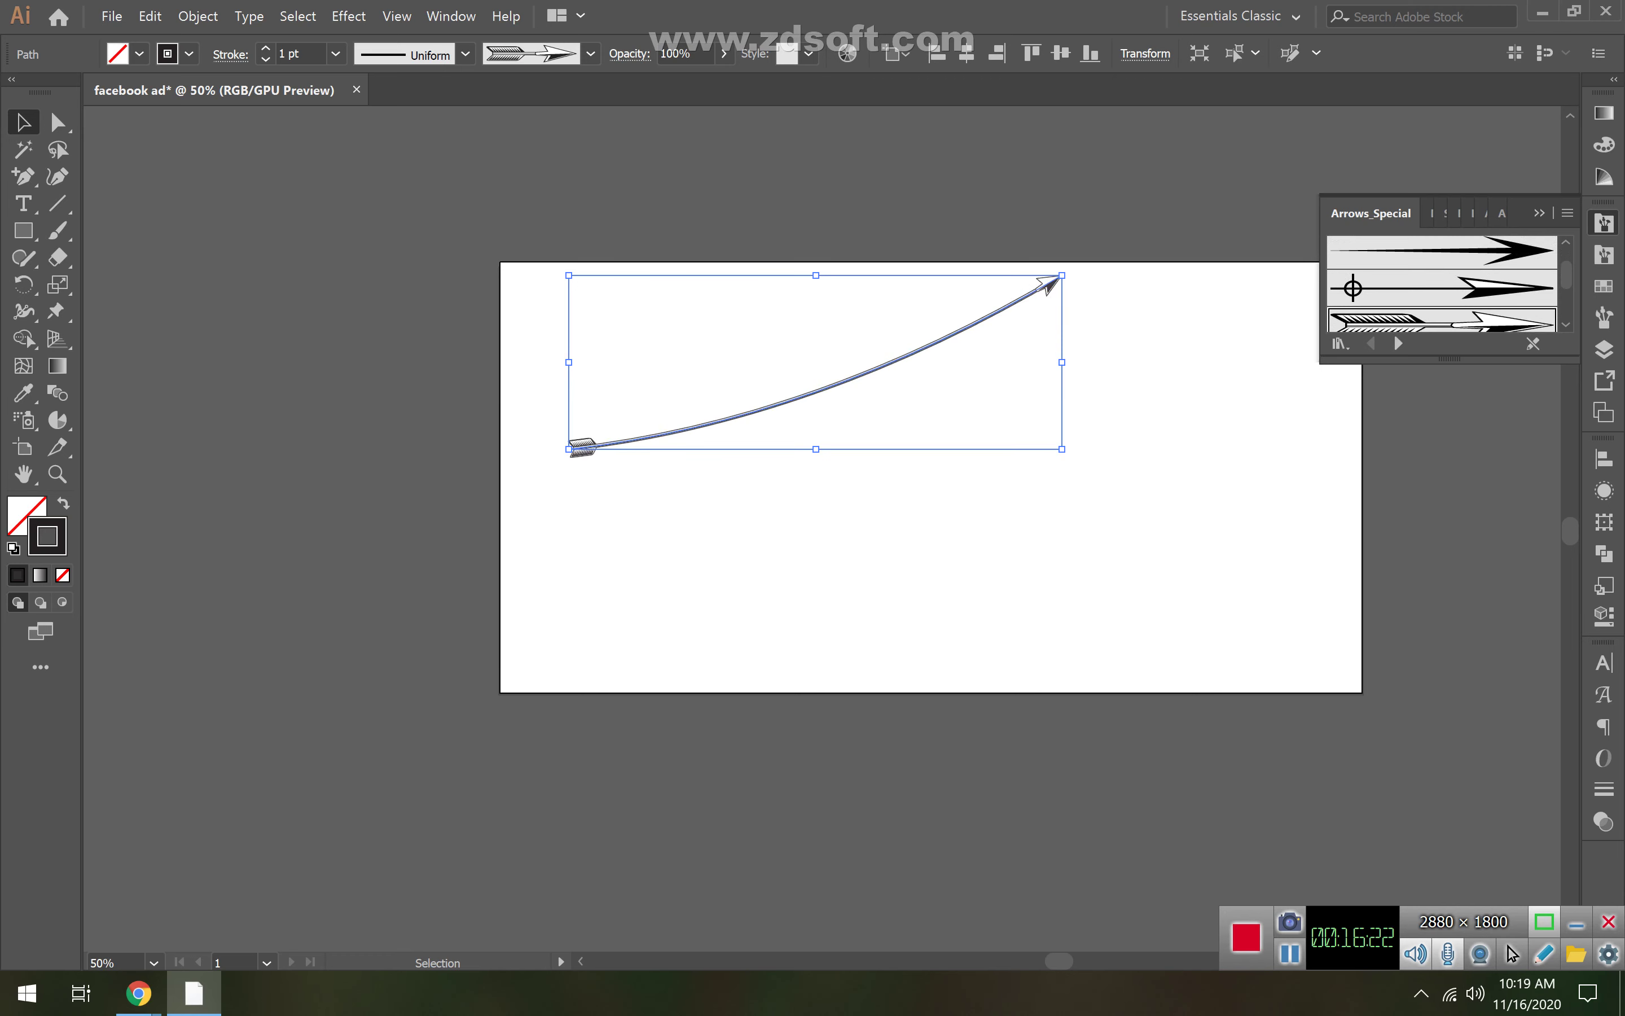
pyautogui.scroll(-2, 1442, 282)
pyautogui.scroll(-2, 931, 477)
pyautogui.scroll(-2, 1442, 282)
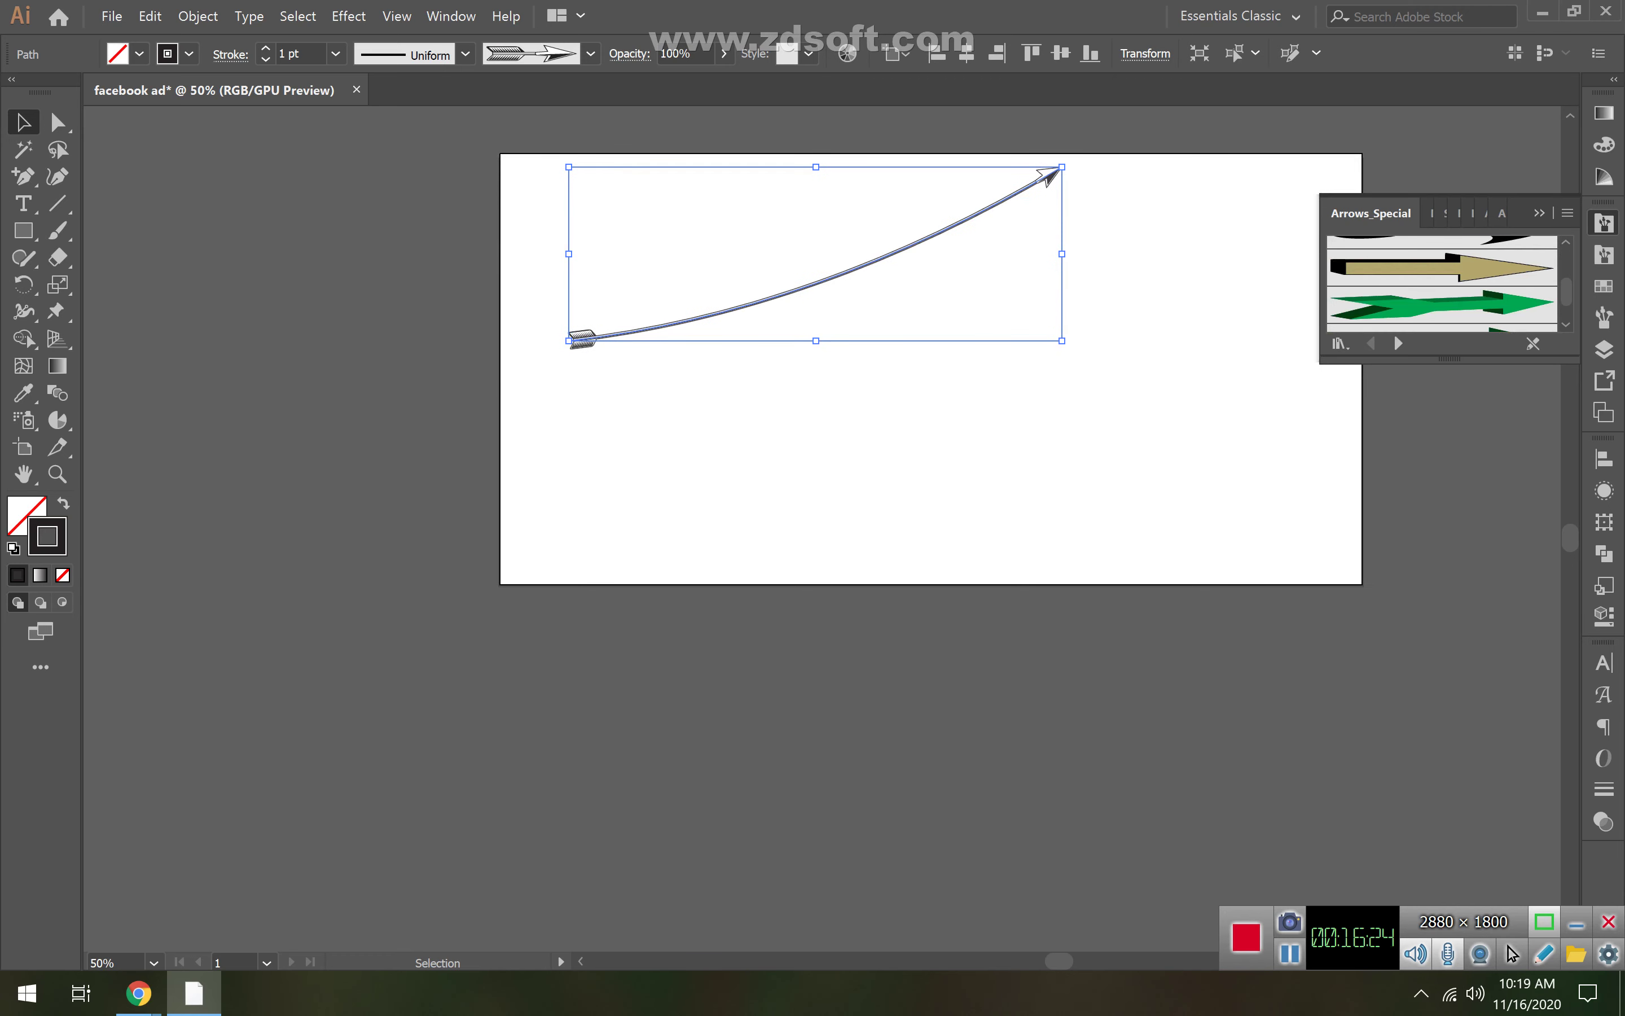
# - Compare the gold 3D arrow and the green wavy arrow brushes on the path, keeping the gold arrow
pyautogui.click(1442, 269)
pyautogui.scroll(-2, 1441, 282)
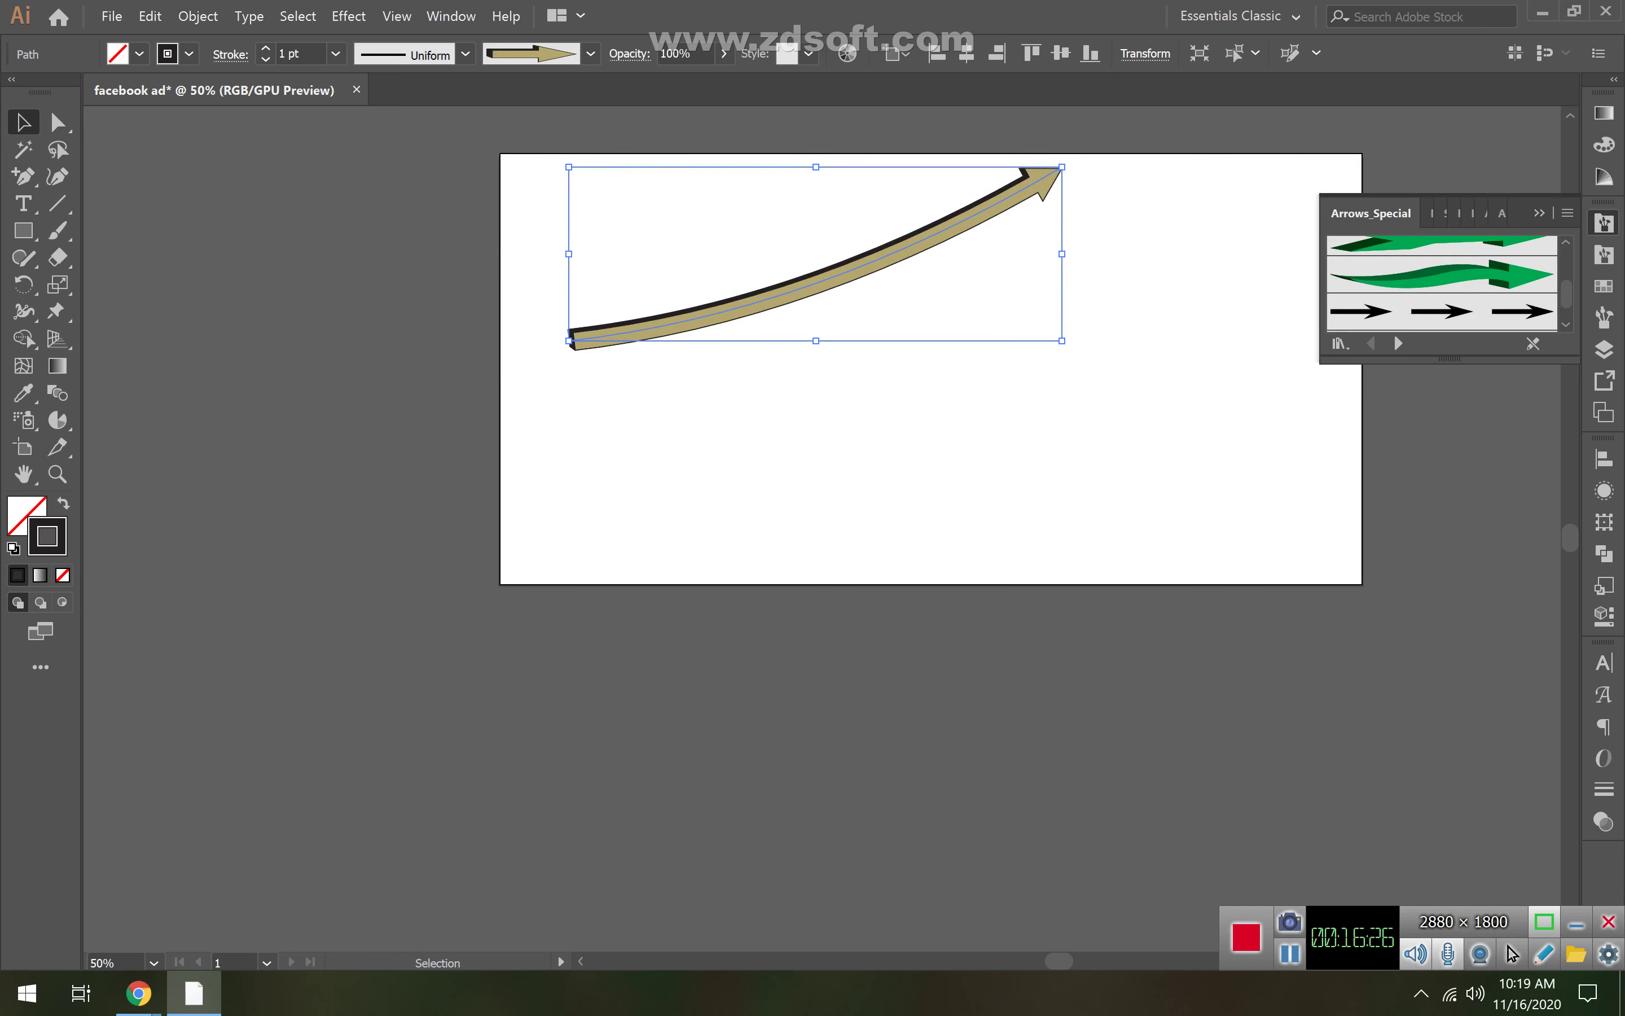
pyautogui.click(1442, 272)
pyautogui.scroll(2, 1442, 282)
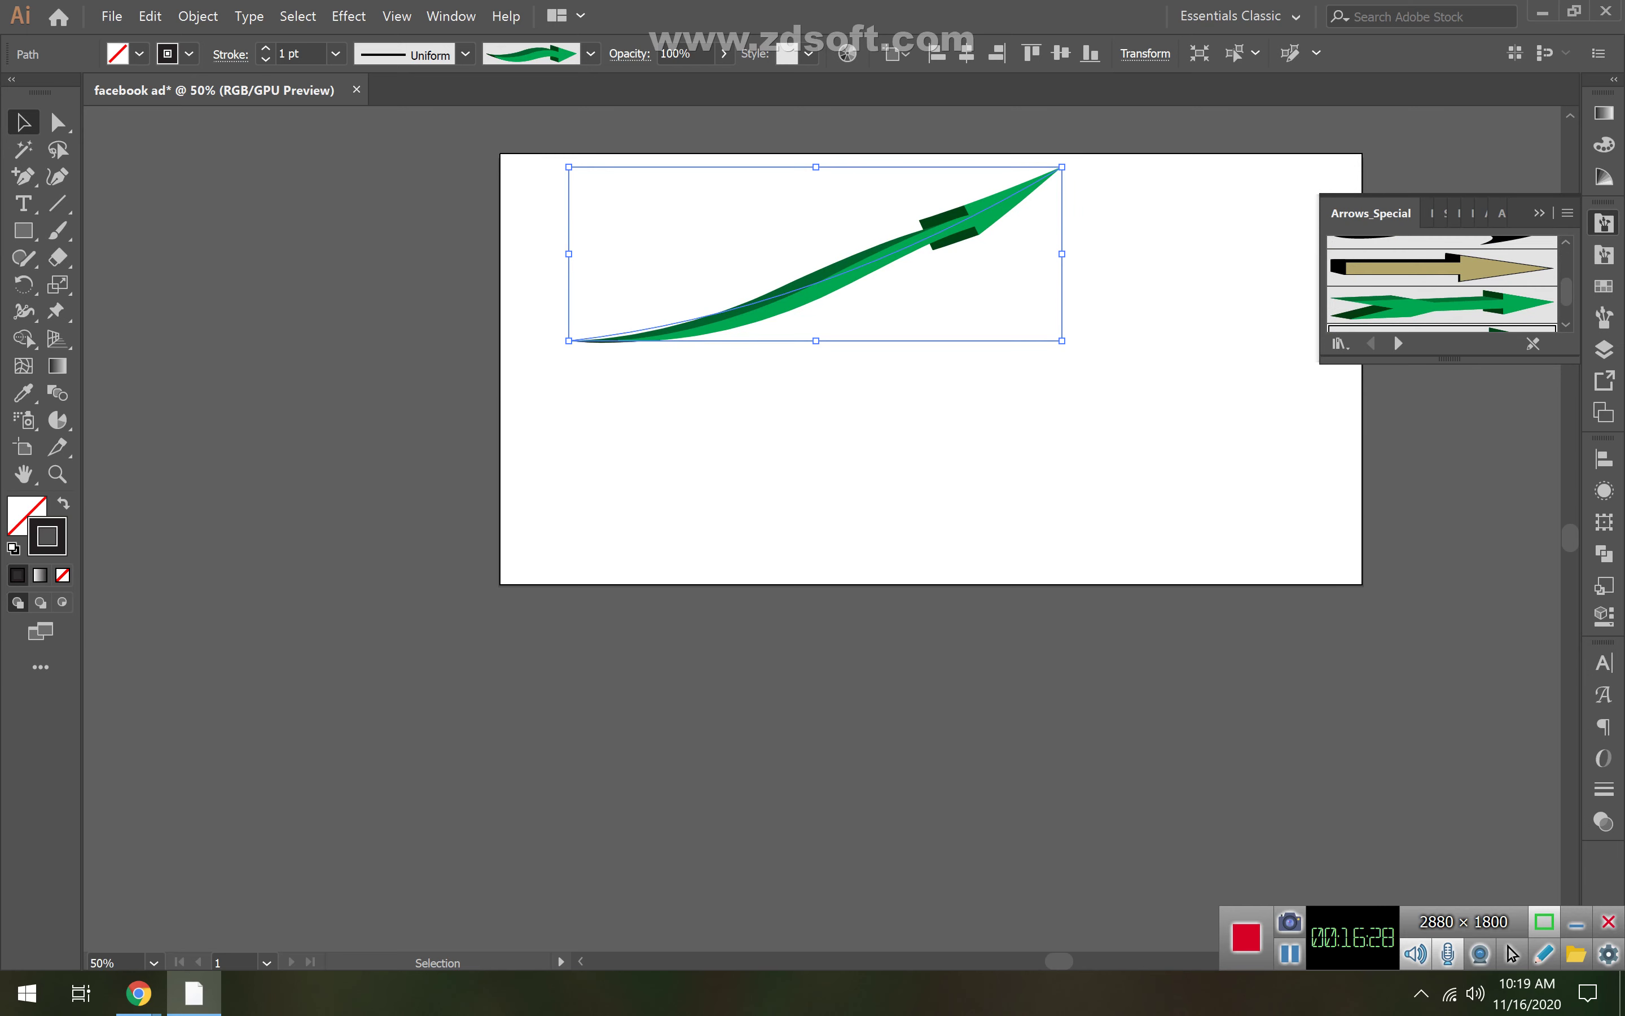
pyautogui.click(1441, 269)
pyautogui.scroll(2, 1442, 282)
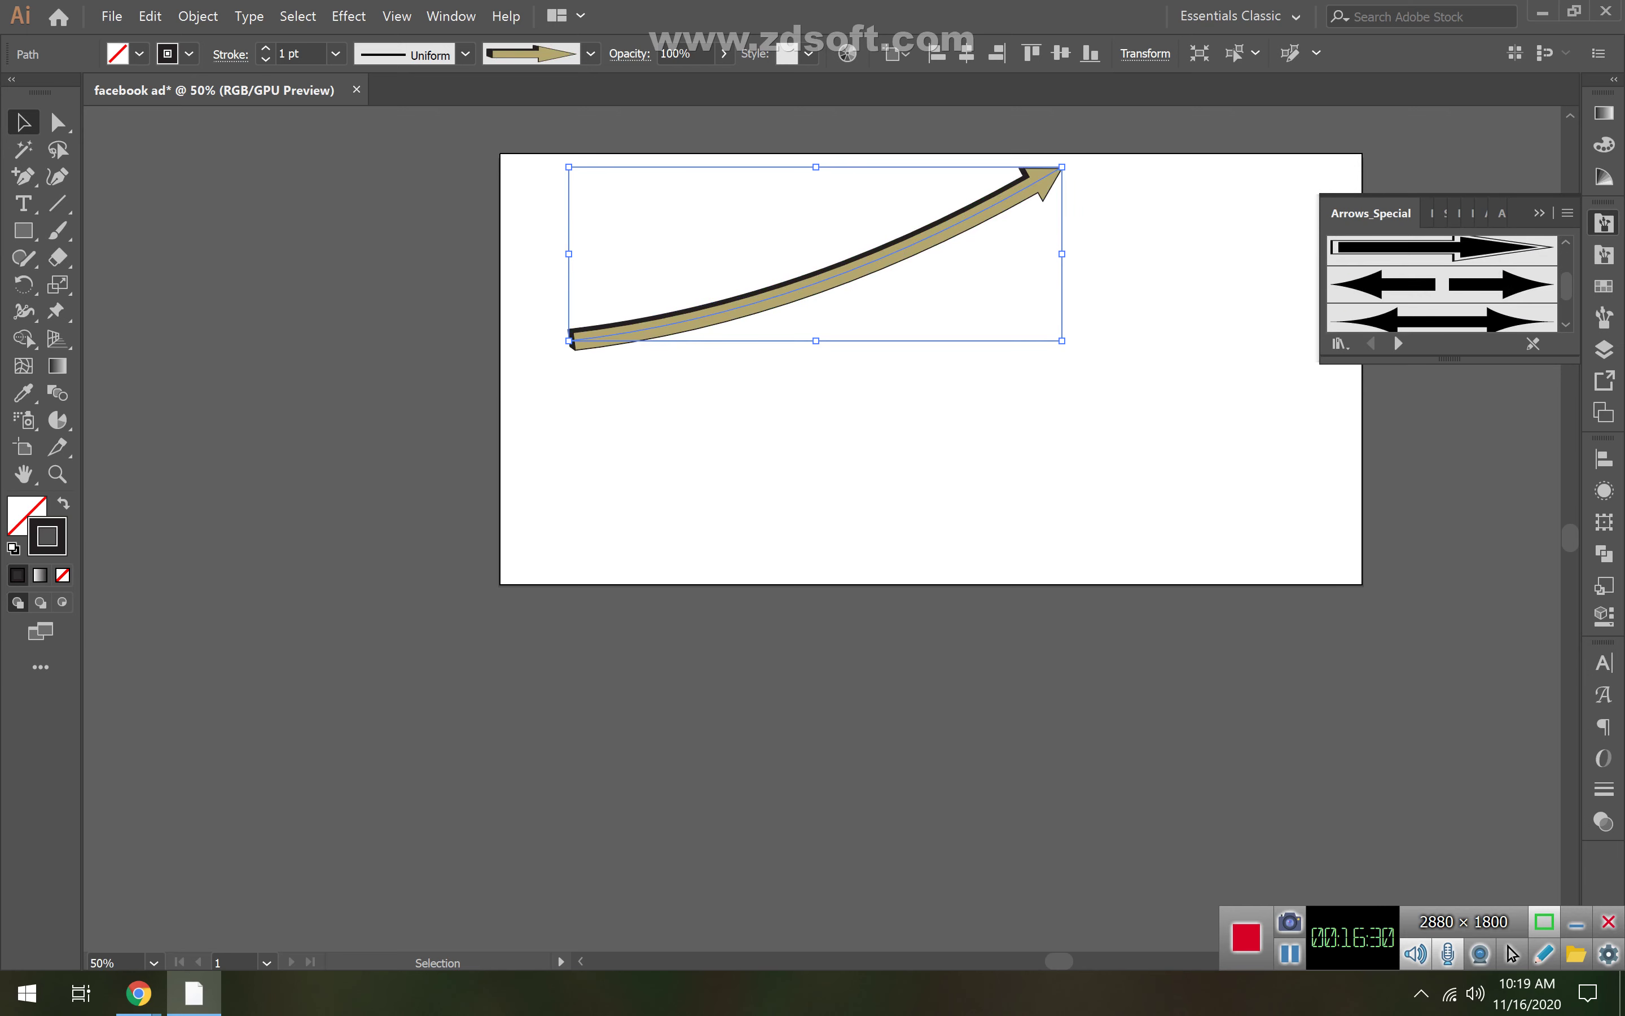
pyautogui.scroll(2, 1442, 282)
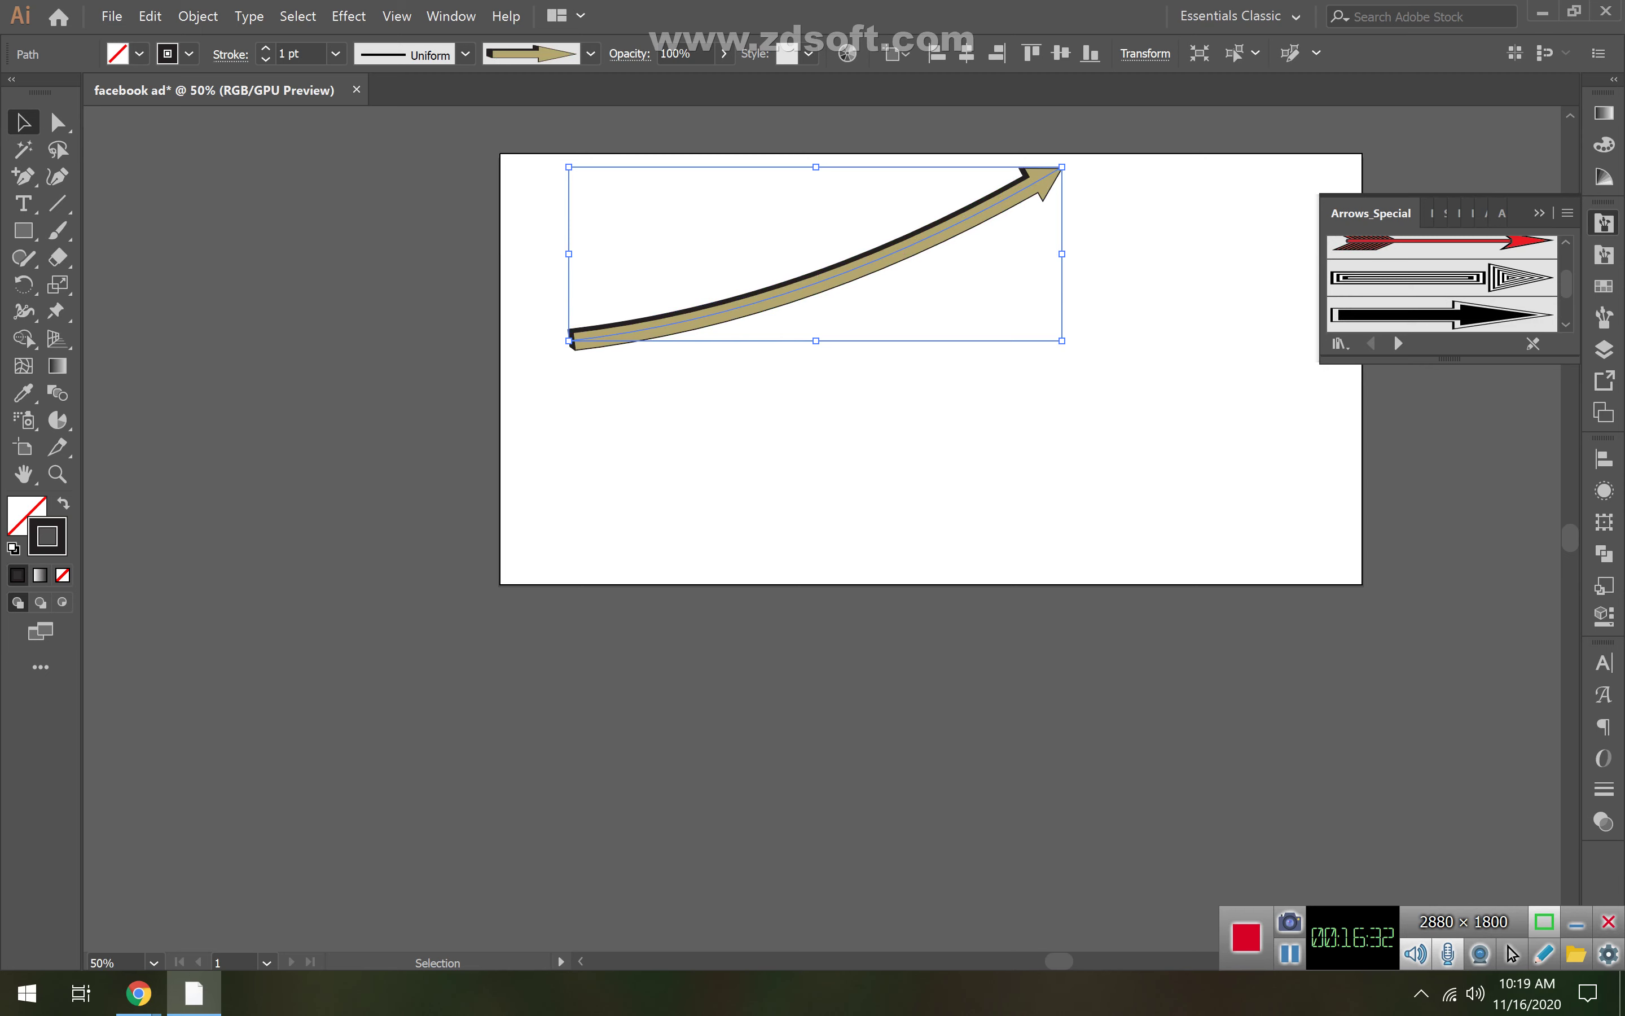
pyautogui.scroll(-3, 1441, 282)
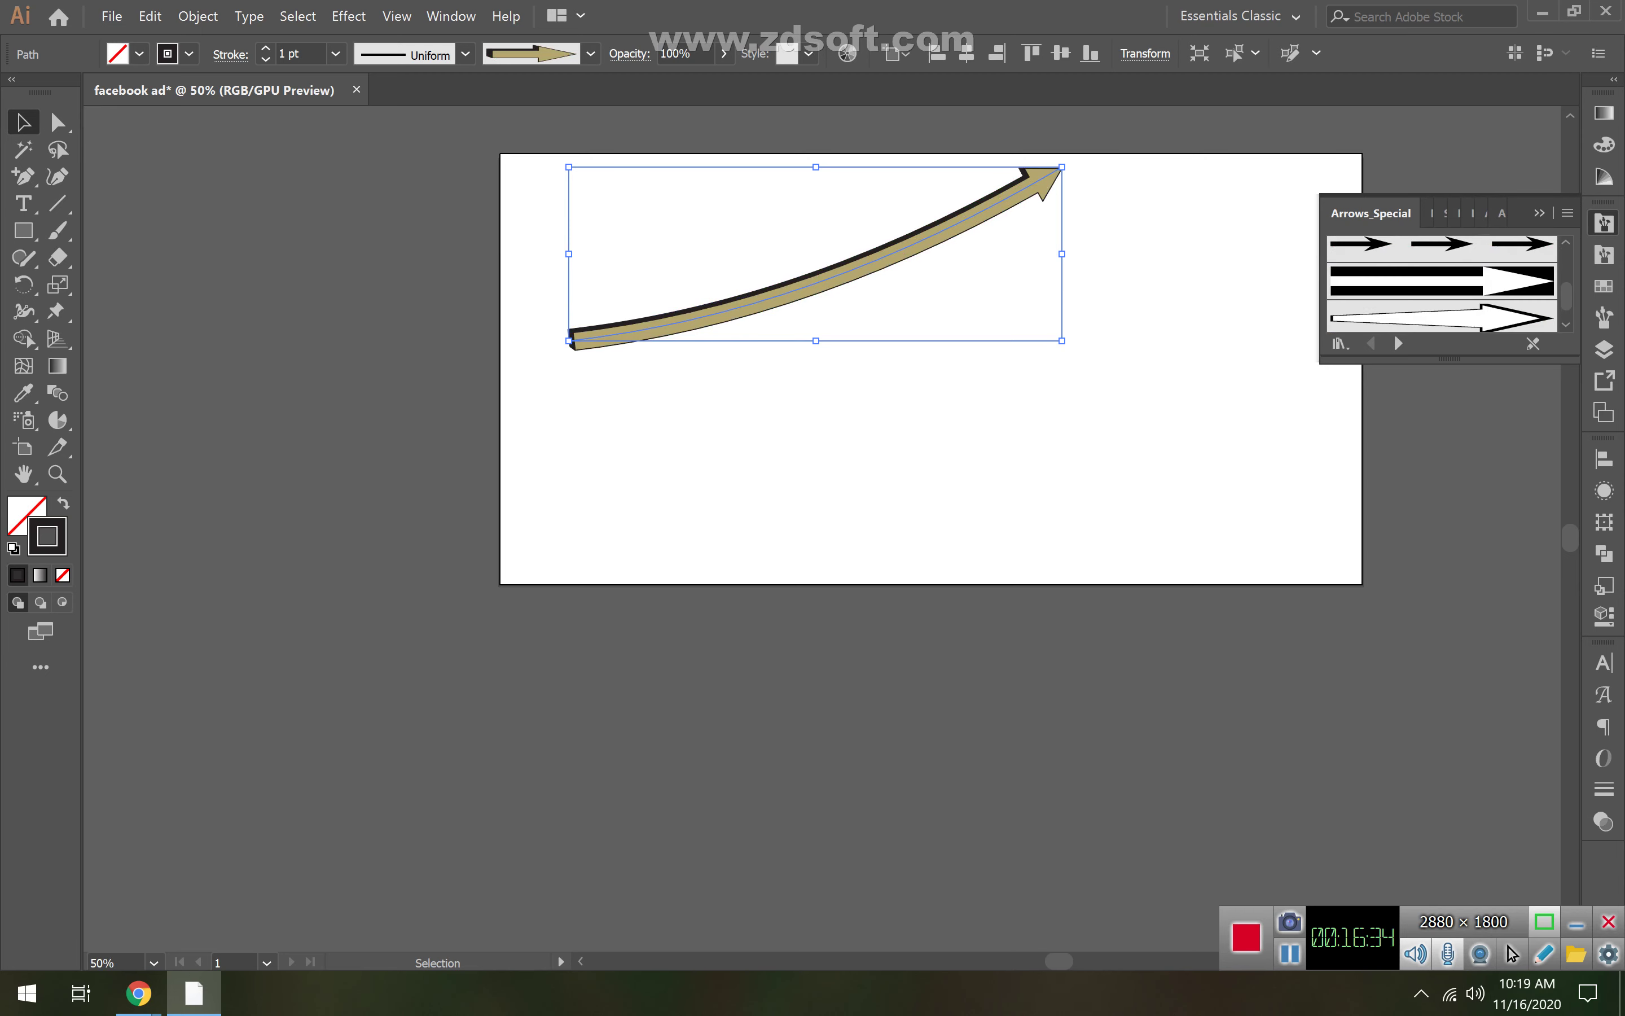
pyautogui.scroll(-3, 1441, 282)
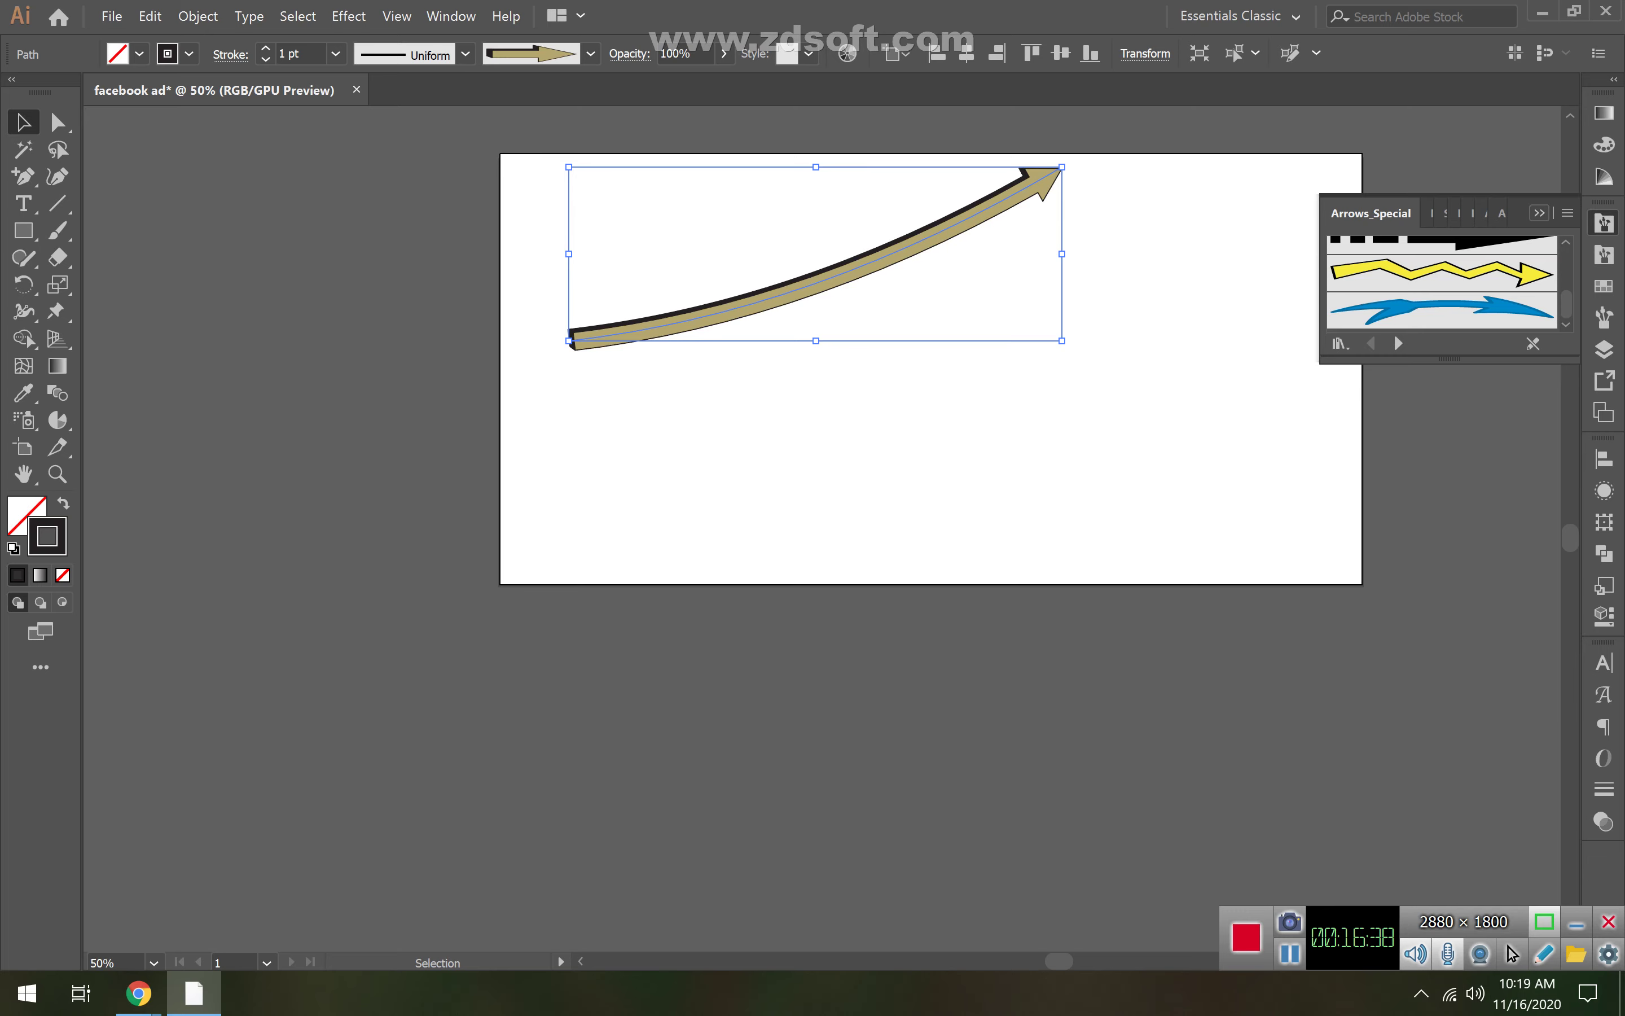
# - Switch to the Chrome window with the pie chart search and open a new tab
pyautogui.click(194, 994)
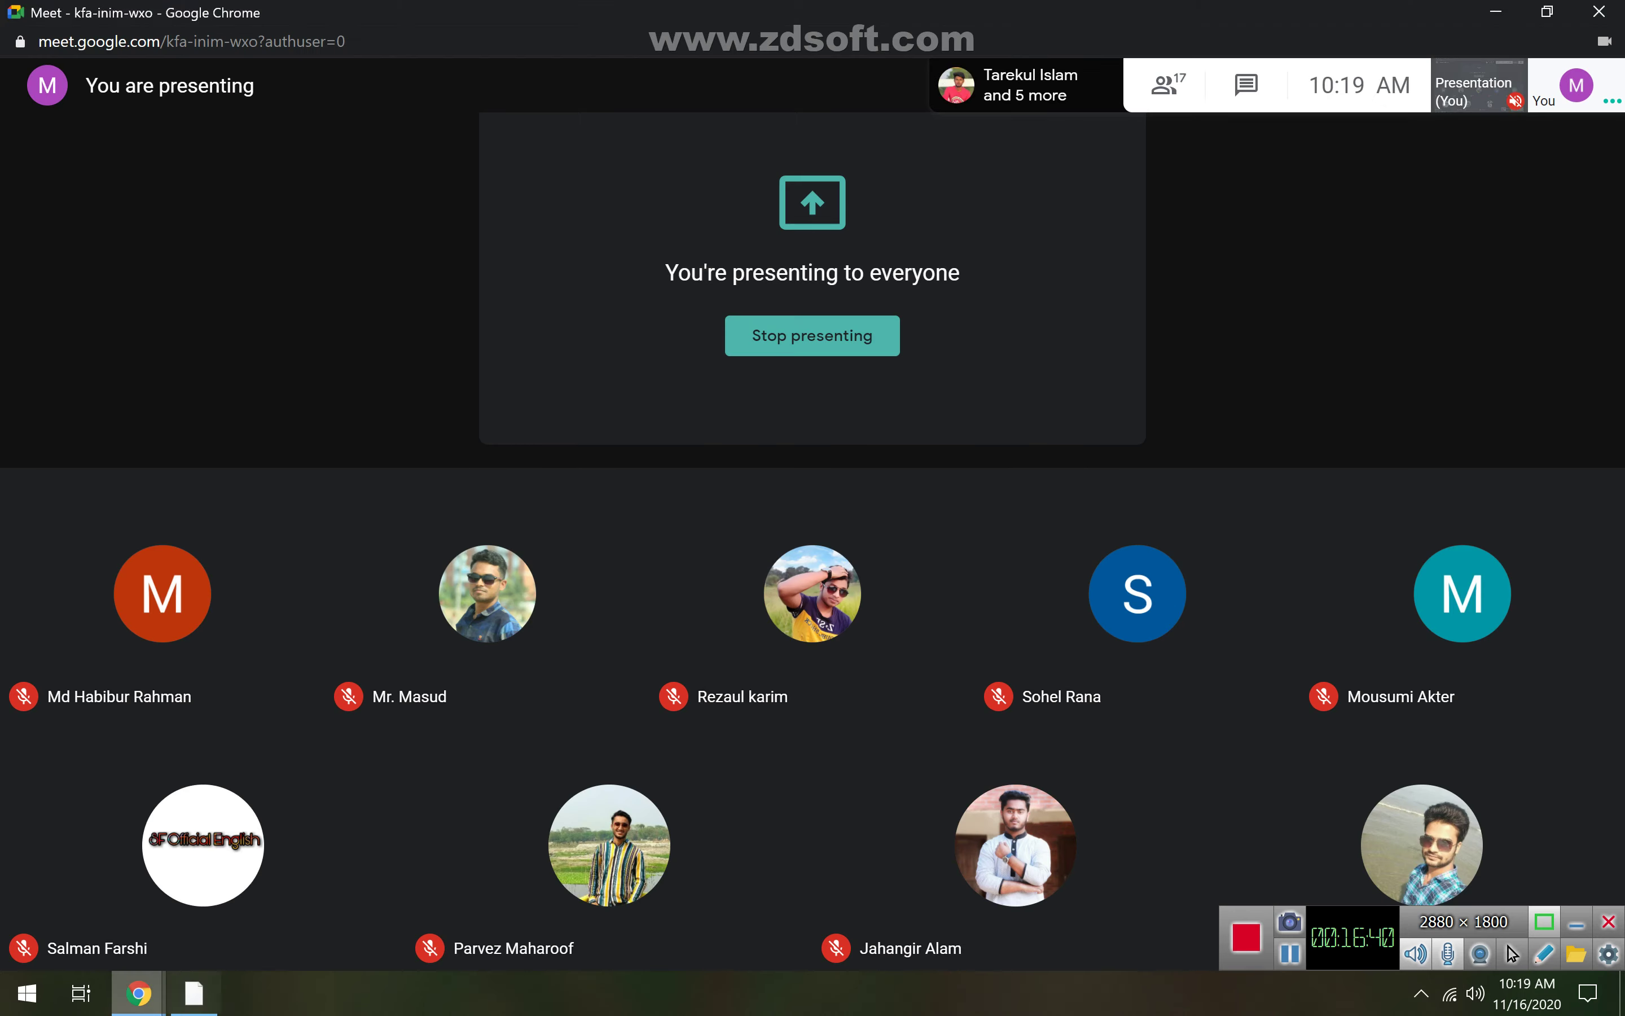
pyautogui.click(138, 993)
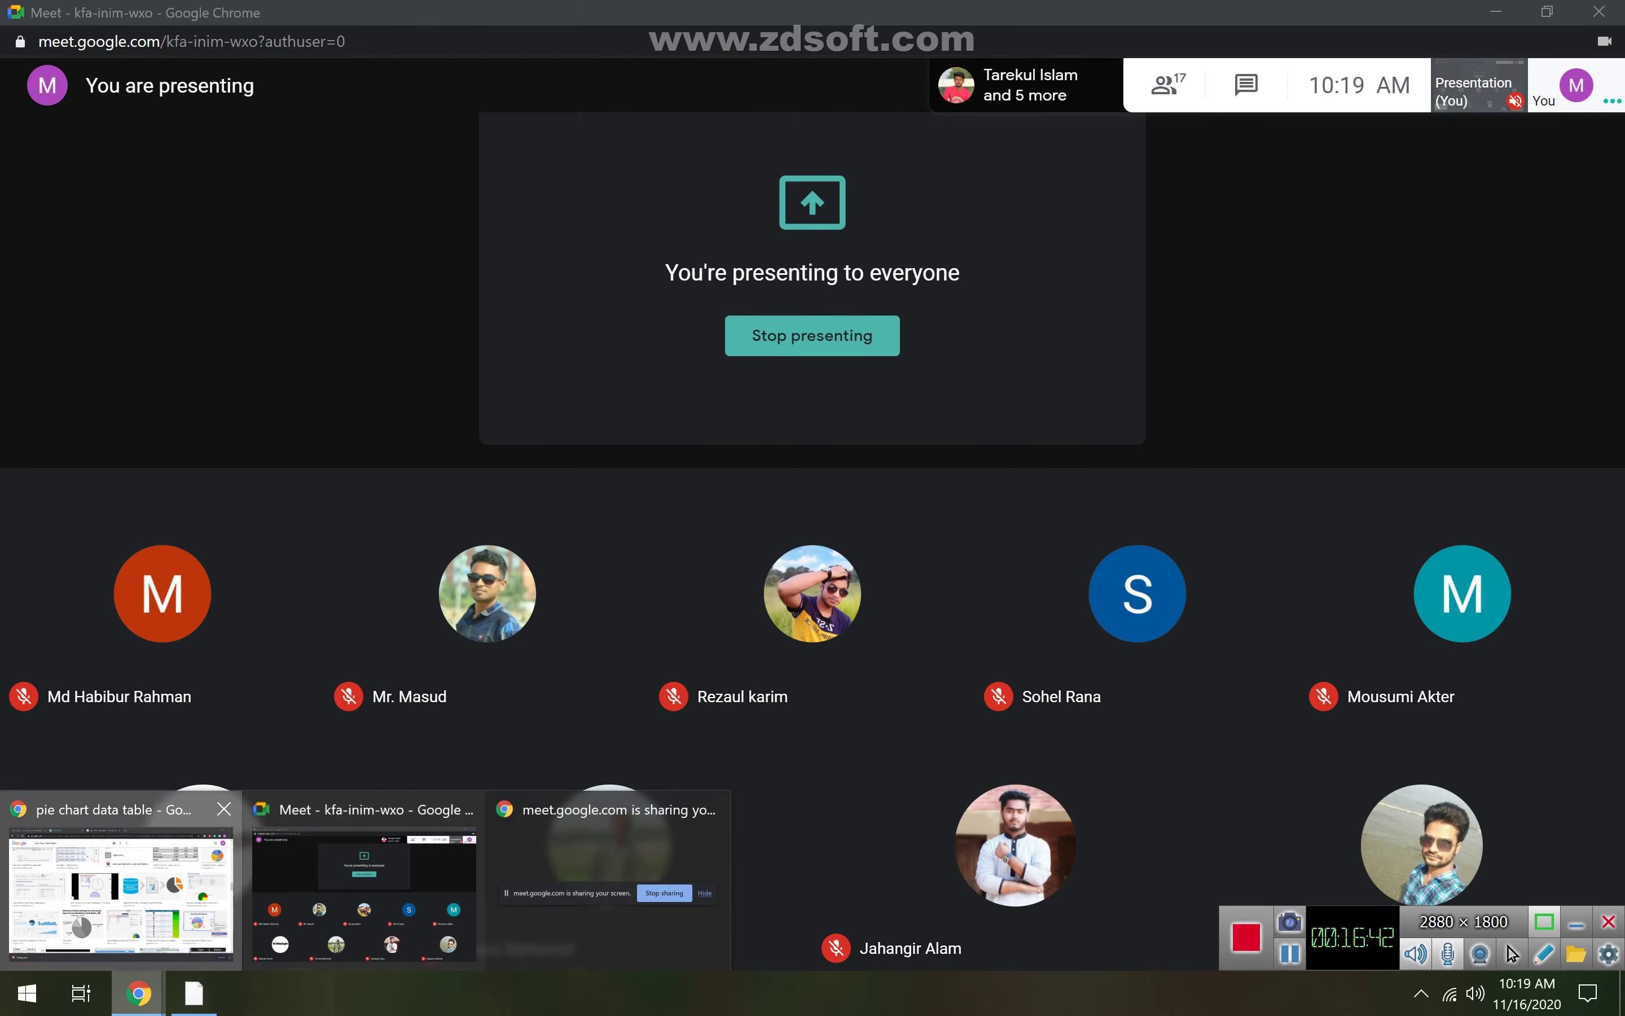
pyautogui.click(121, 886)
pyautogui.hotkey('ctrl', 't')
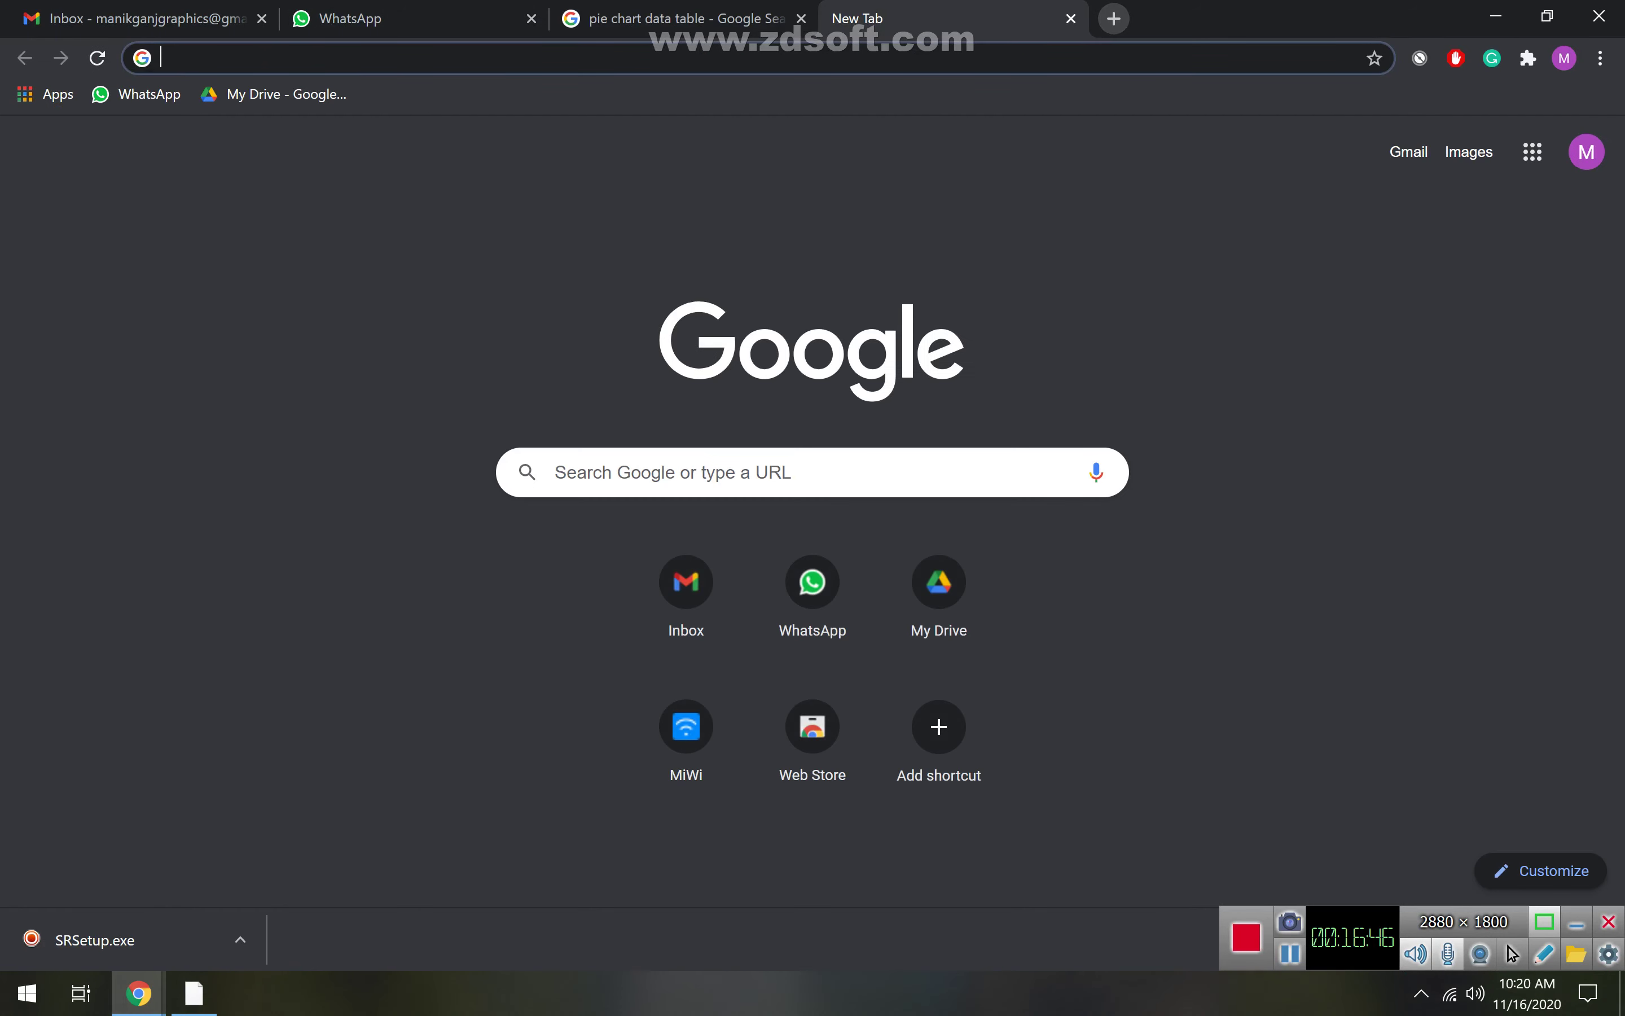
# - Search Google for "free brush for illustrator"
pyautogui.write('br')
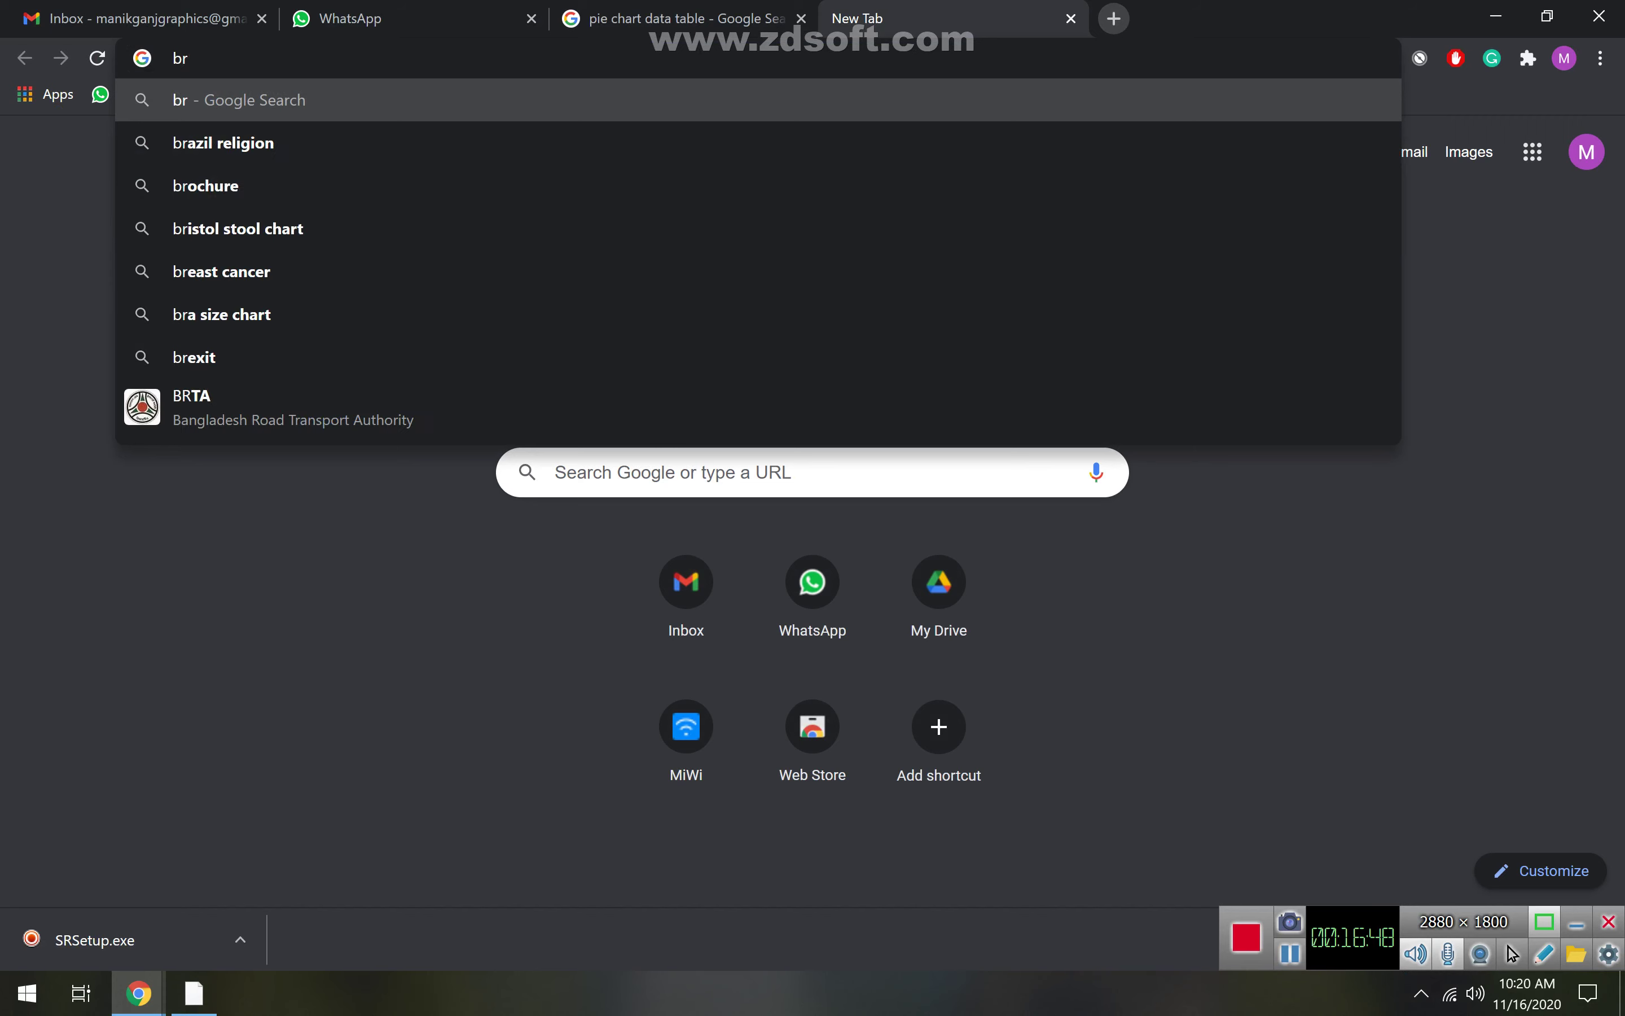
pyautogui.press('BackSpace')
pyautogui.press('BackSpace')
pyautogui.write('free ')
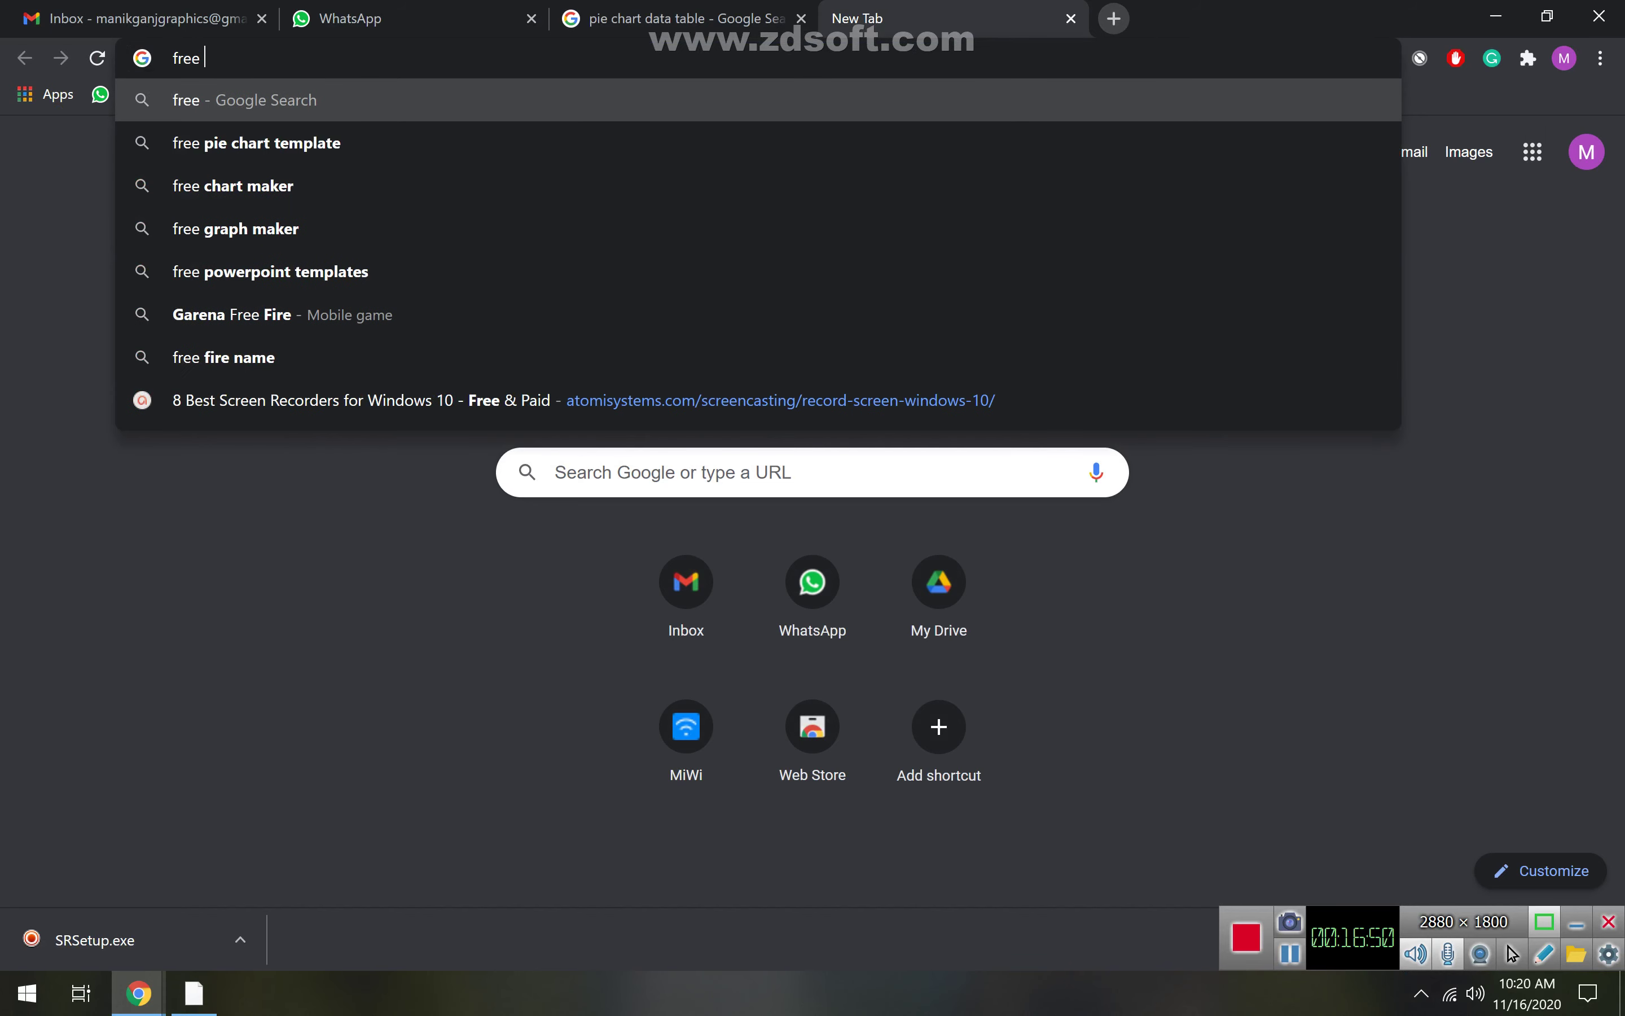
pyautogui.write('brush ')
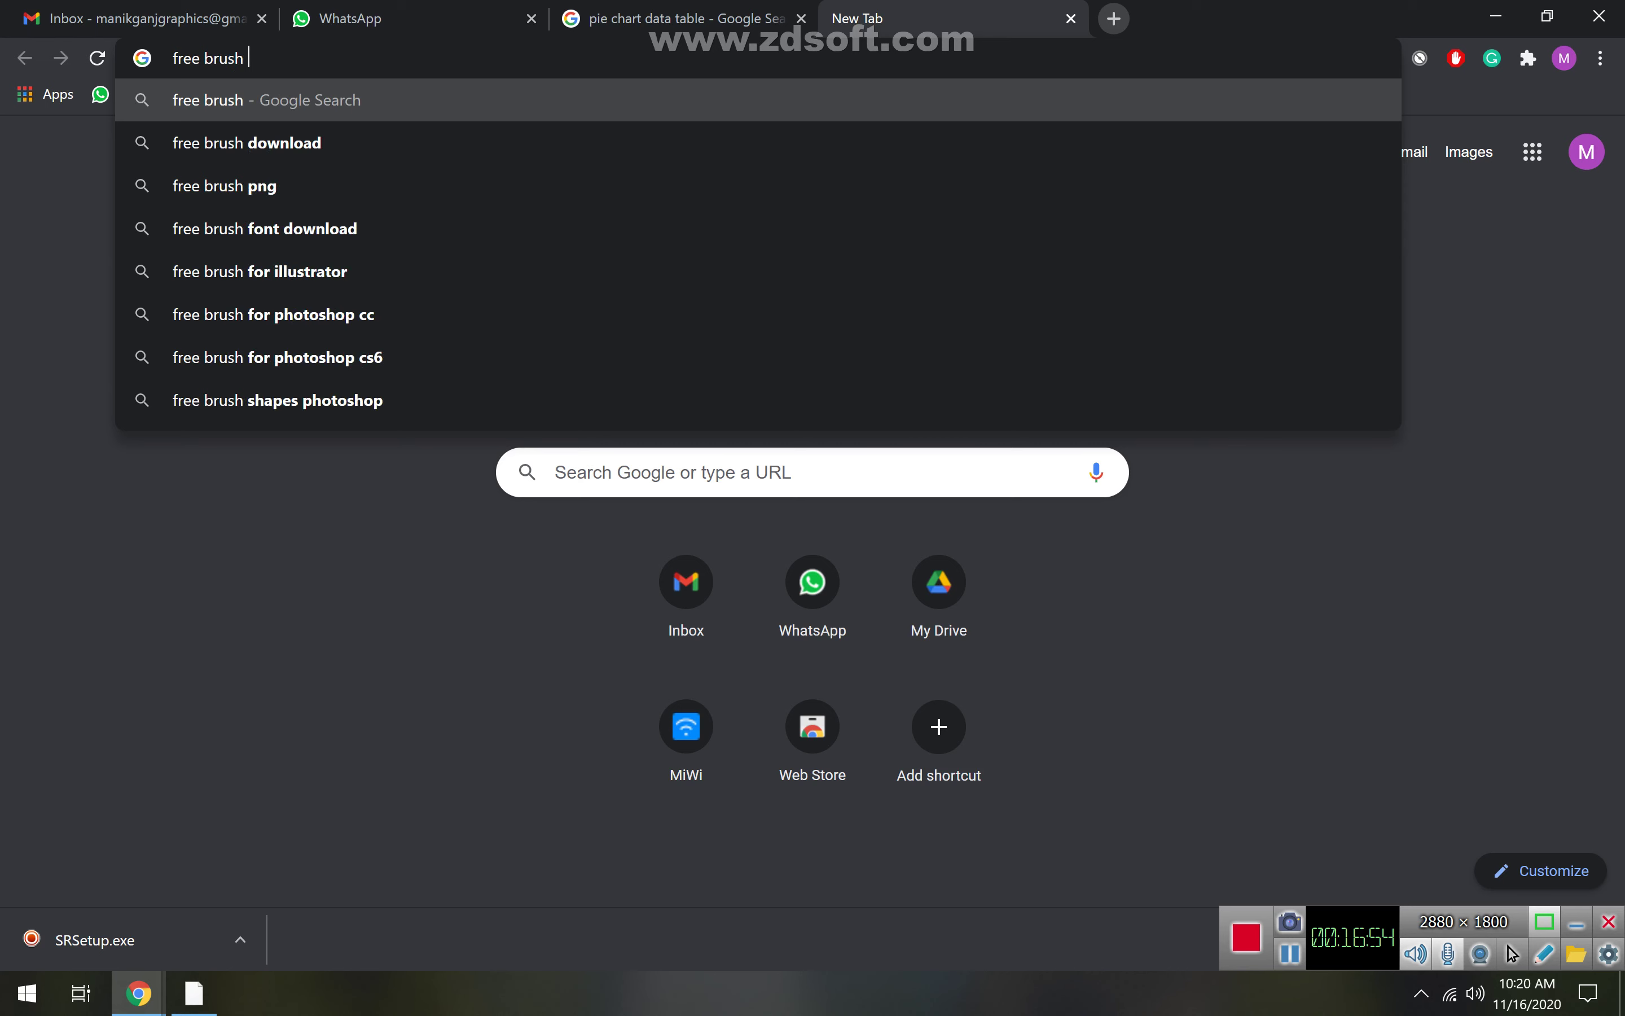
pyautogui.write('for u')
pyautogui.press('BackSpace')
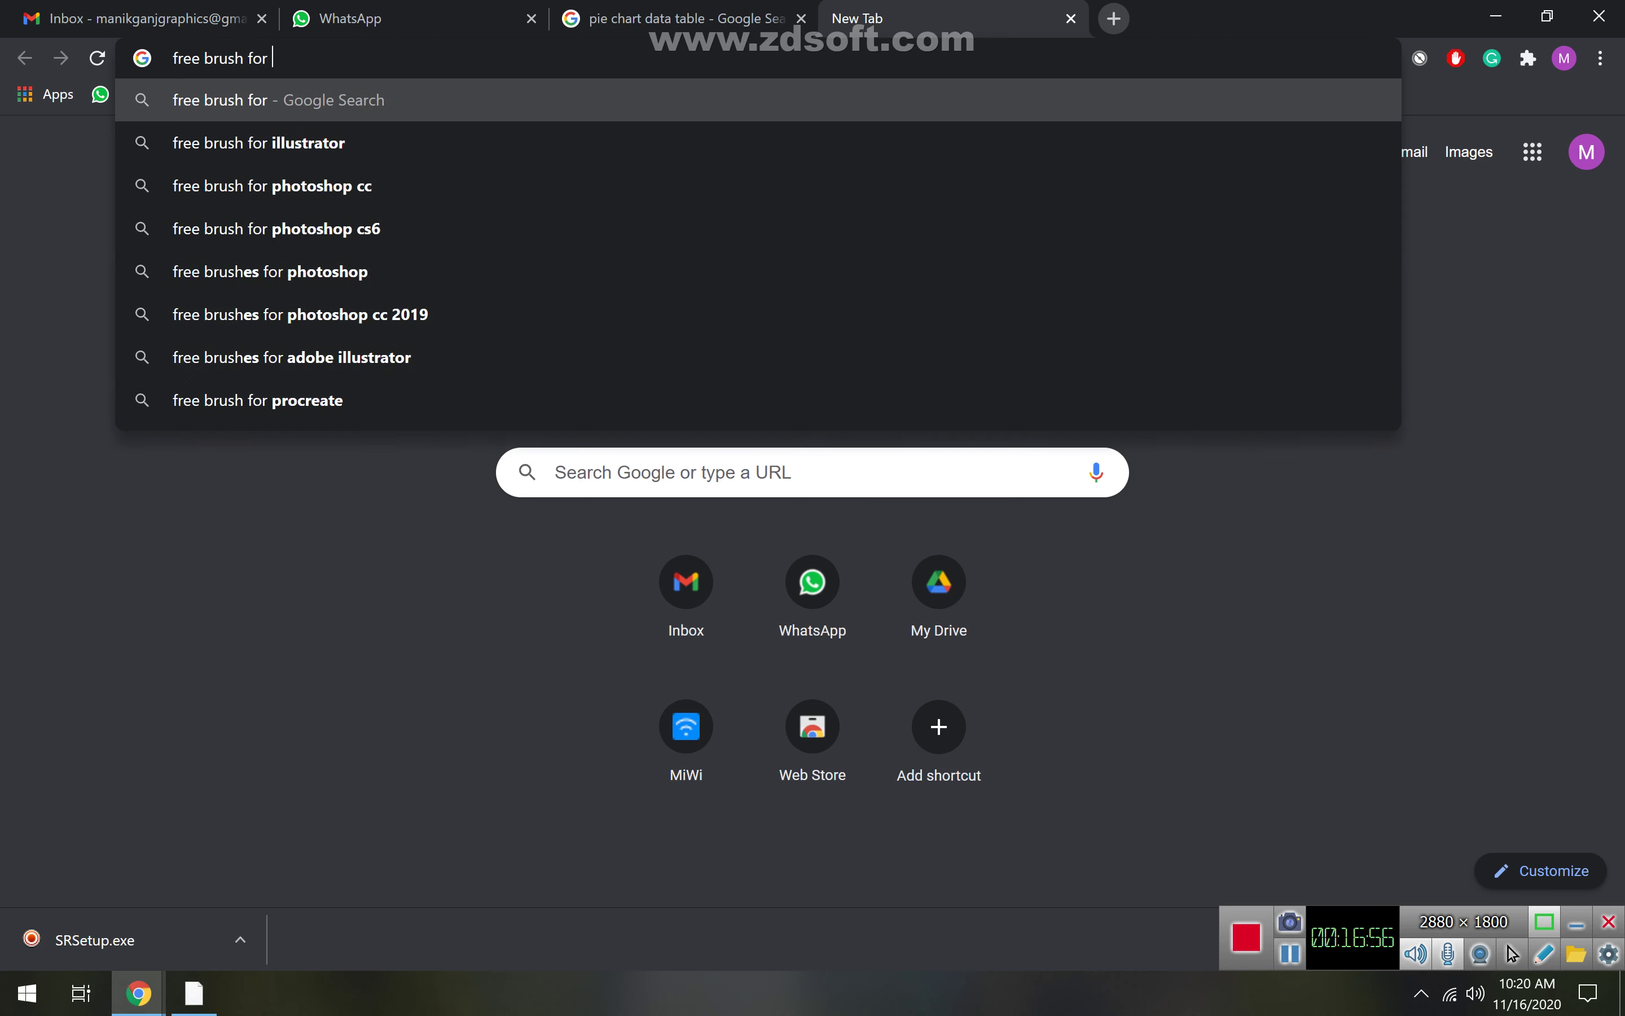
pyautogui.write('luu')
pyautogui.press('BackSpace')
pyautogui.press('BackSpace')
pyautogui.press('BackSpace')
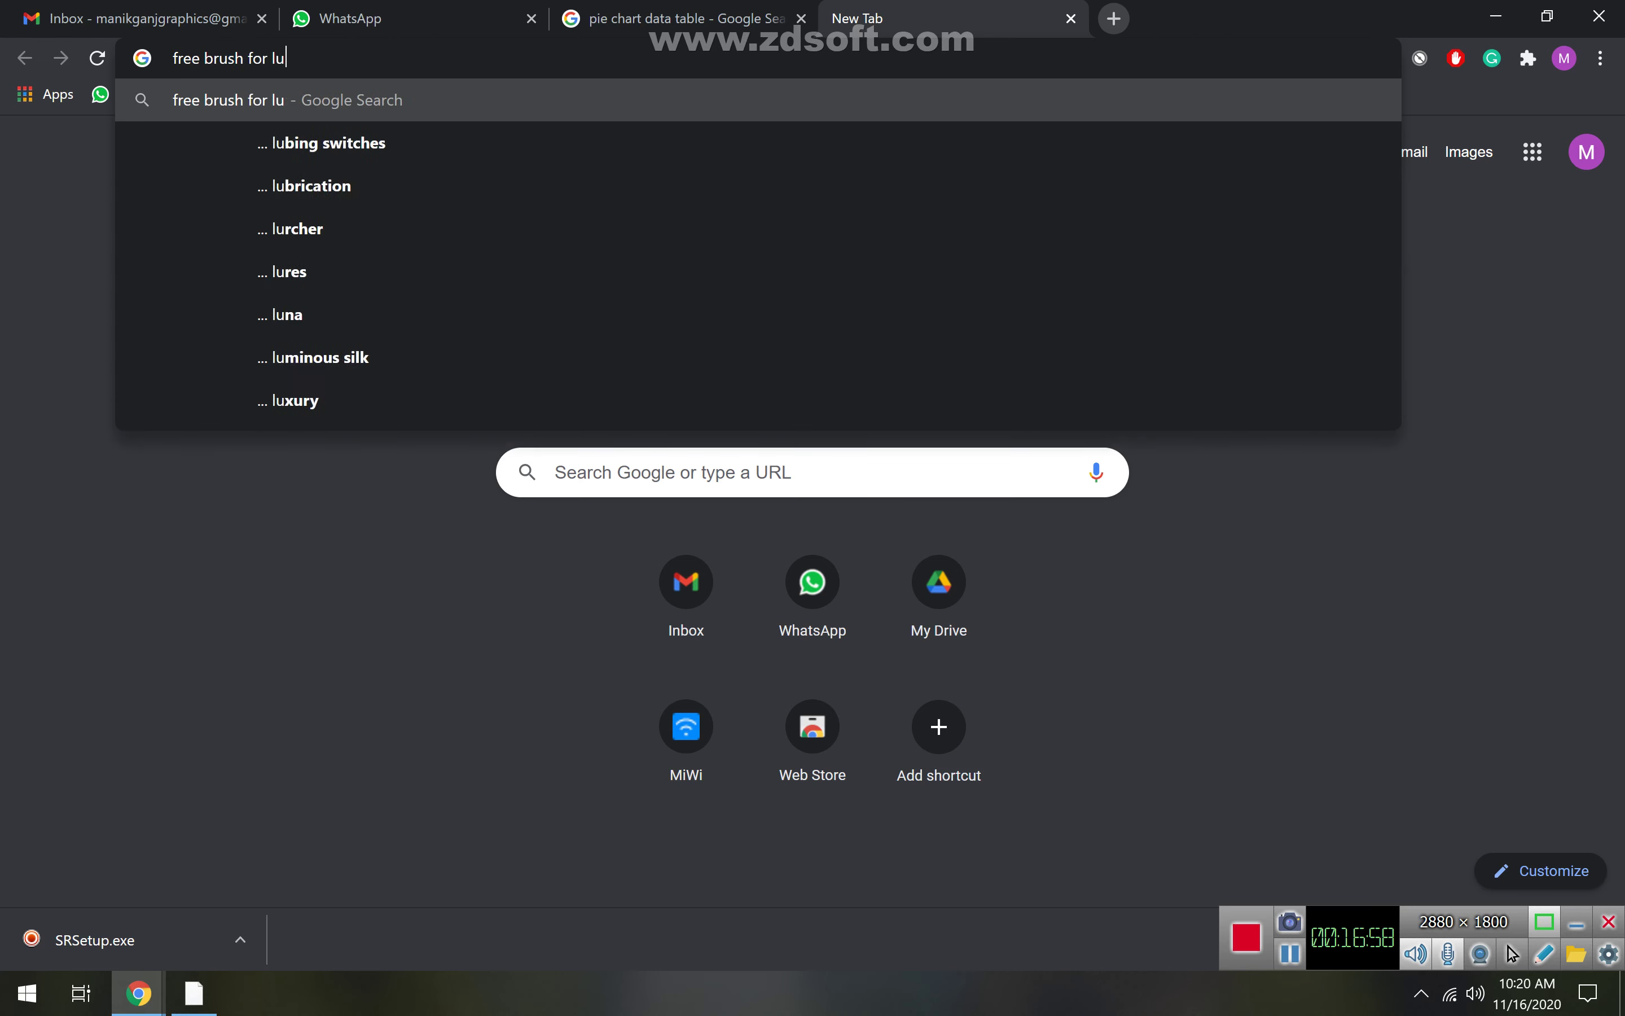
pyautogui.write('illustrator')
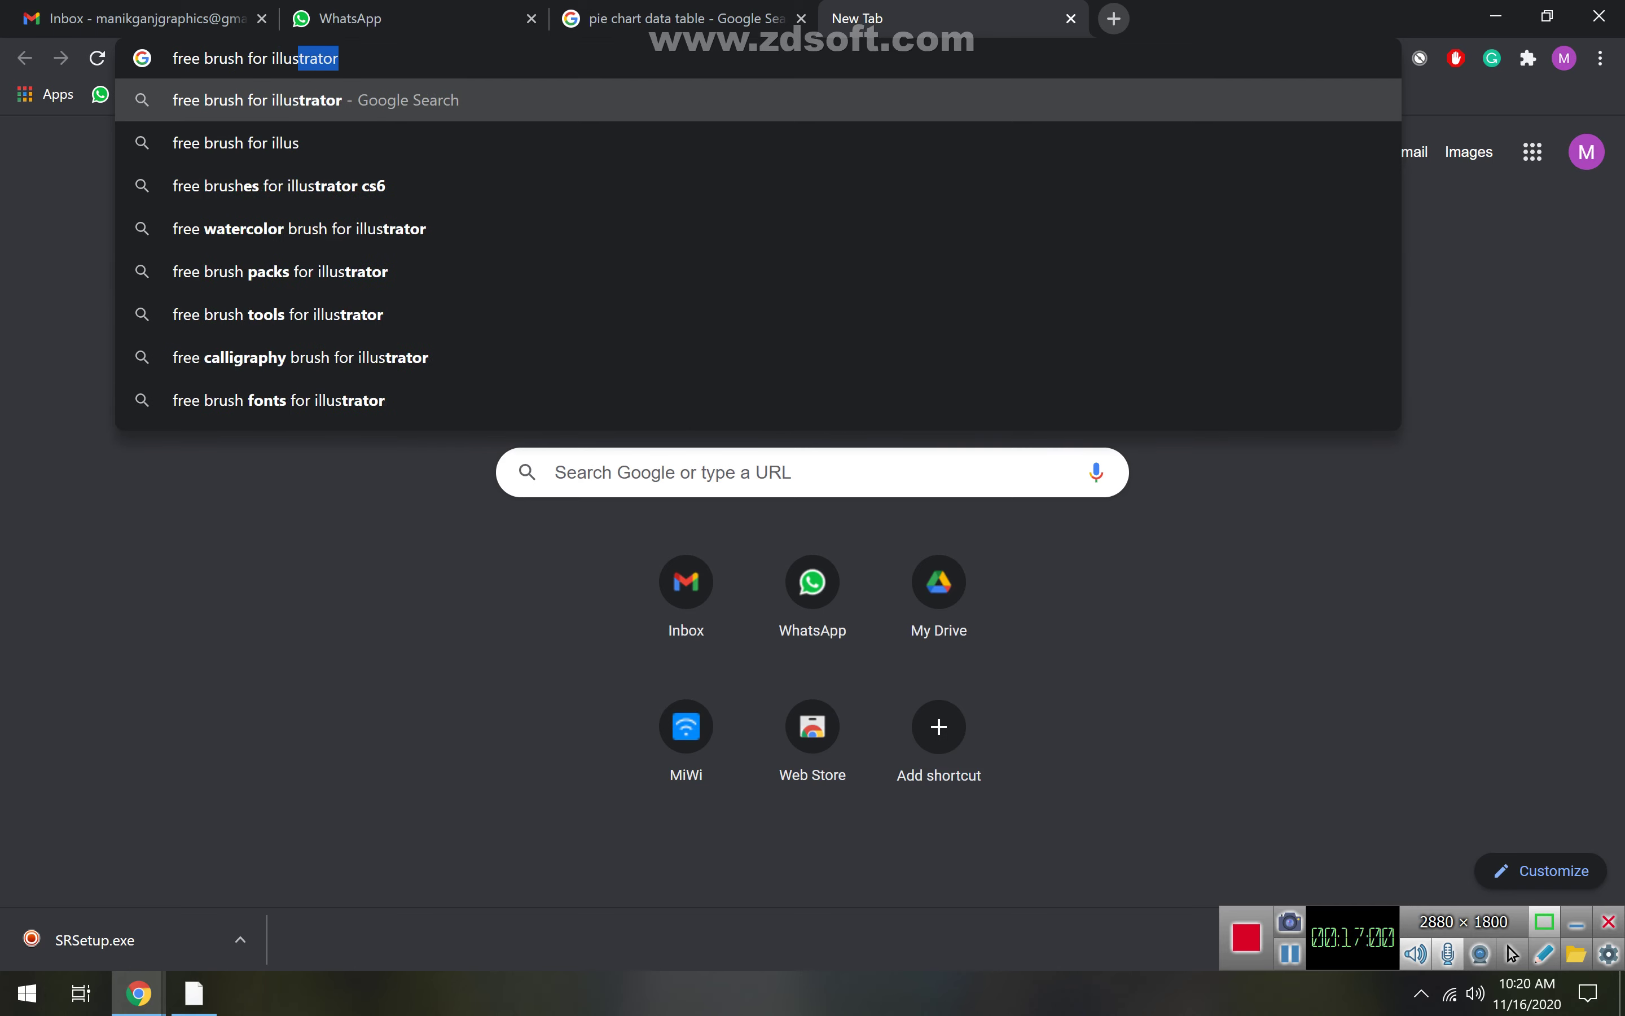
pyautogui.press('Return')
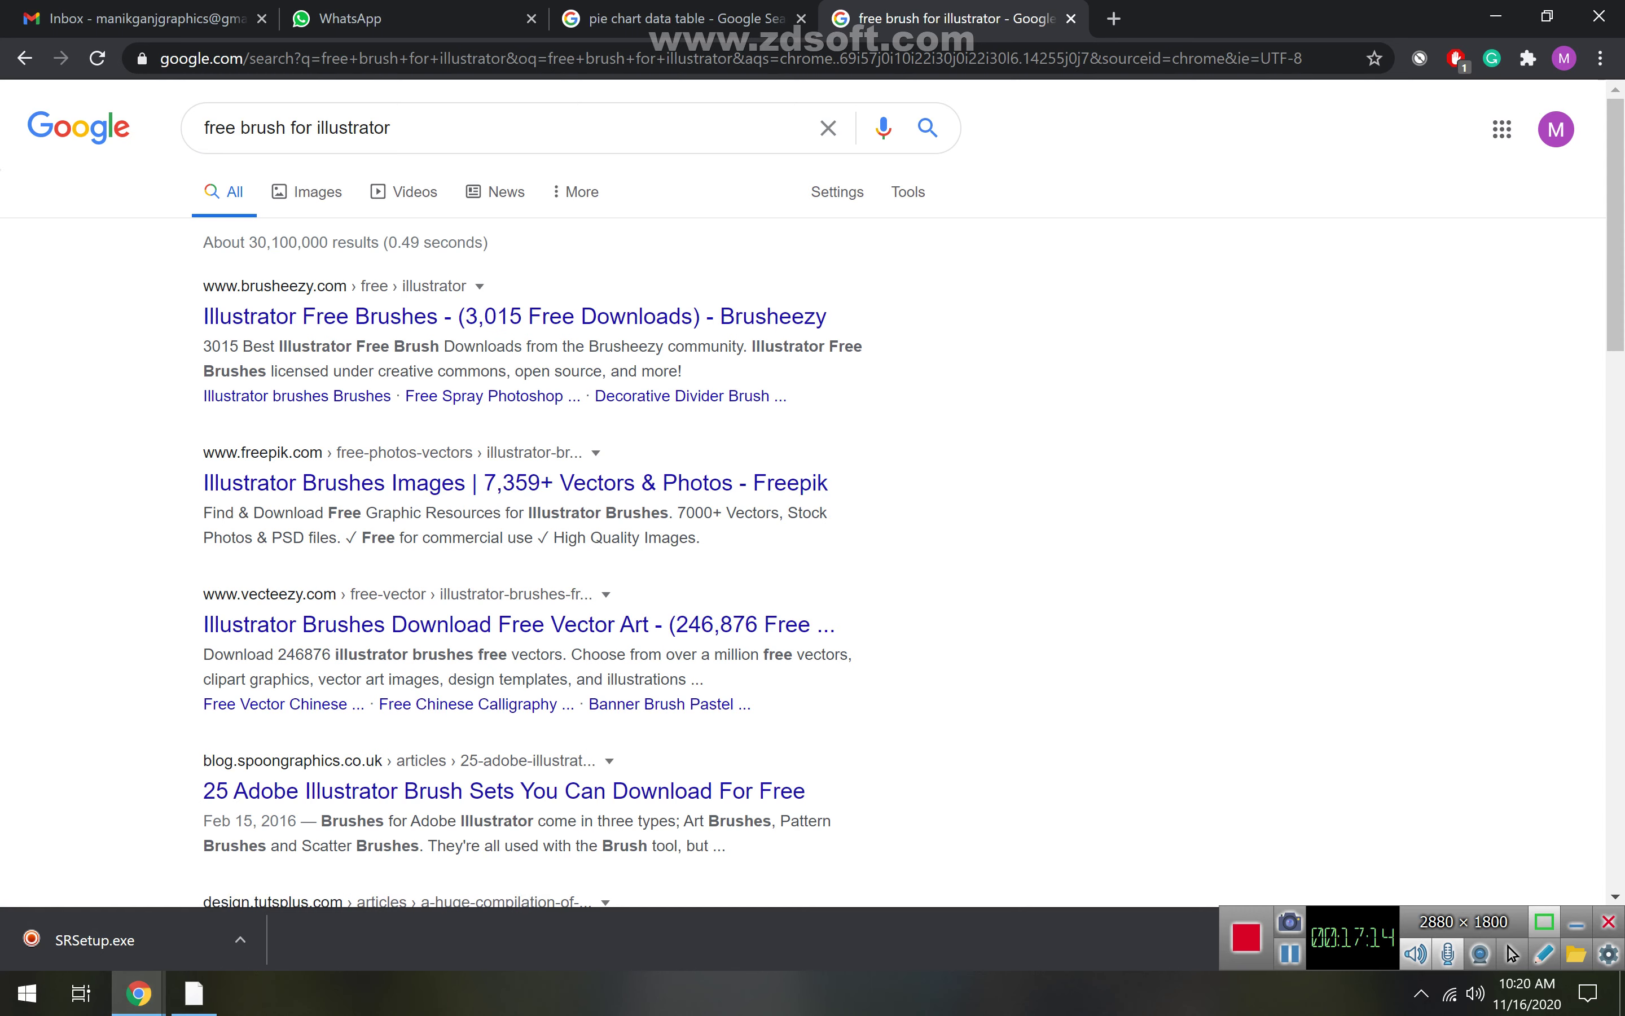
# - Switch to the Google Meet call and admit the participant waiting to join
pyautogui.click(134, 18)
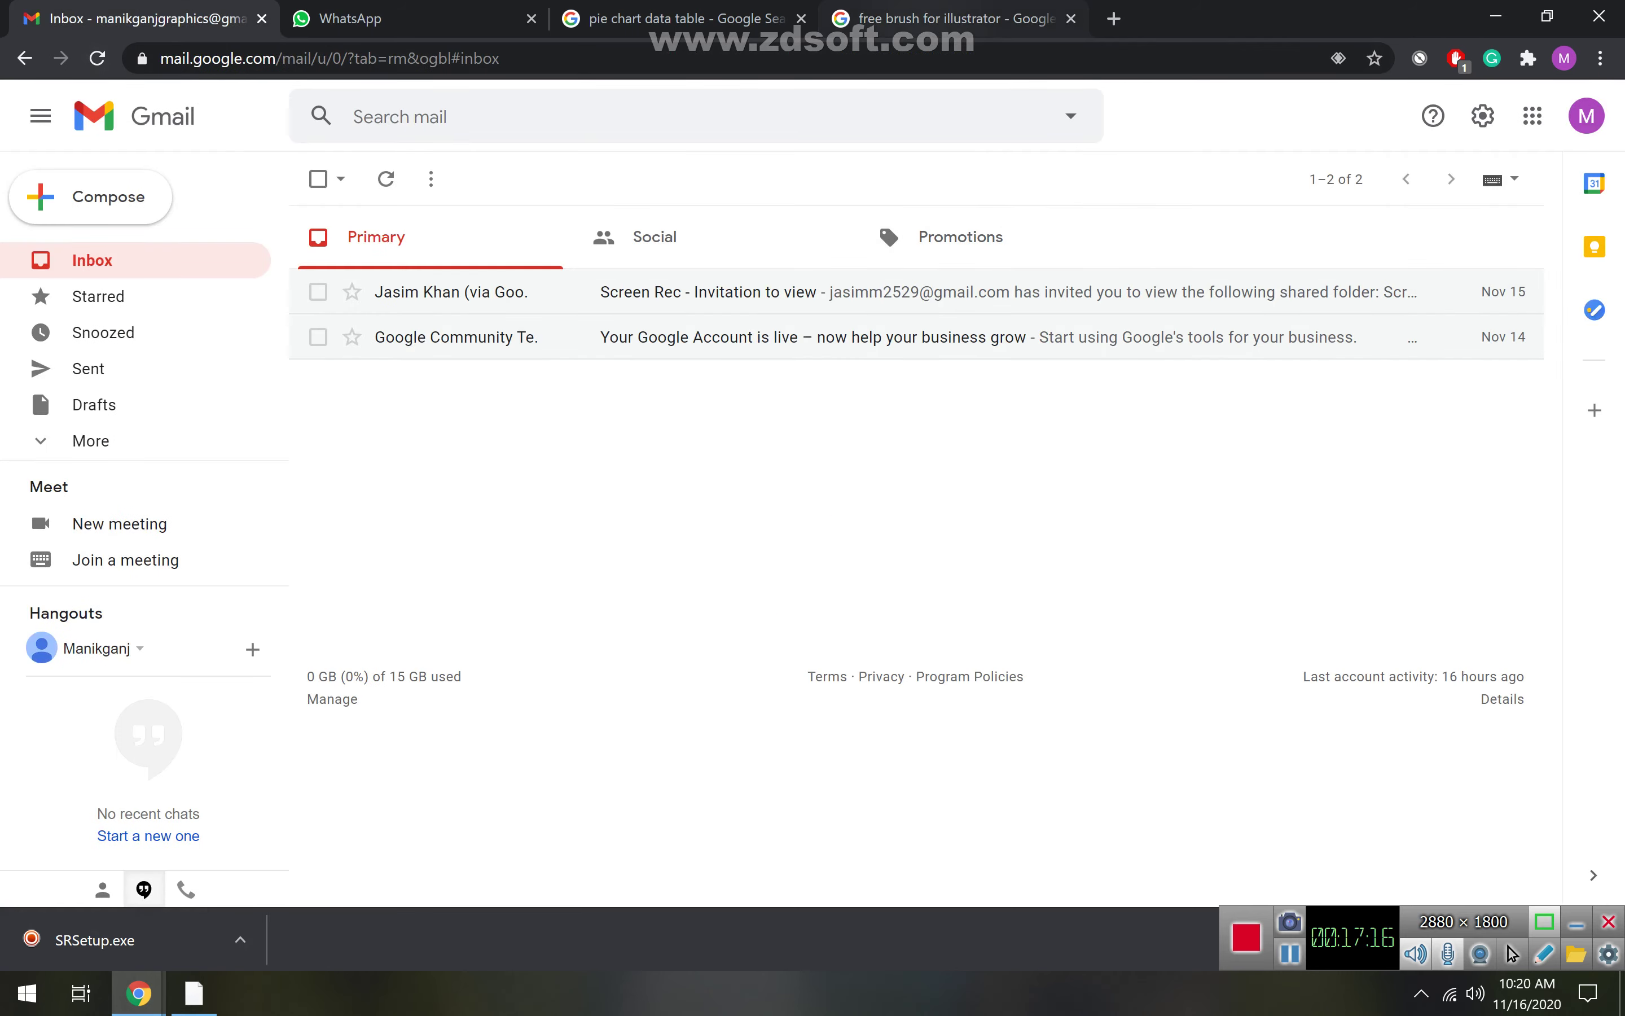
pyautogui.hotkey('ctrl', 'shift', 'Tab')
pyautogui.hotkey('ctrl', 'shift', 'Tab')
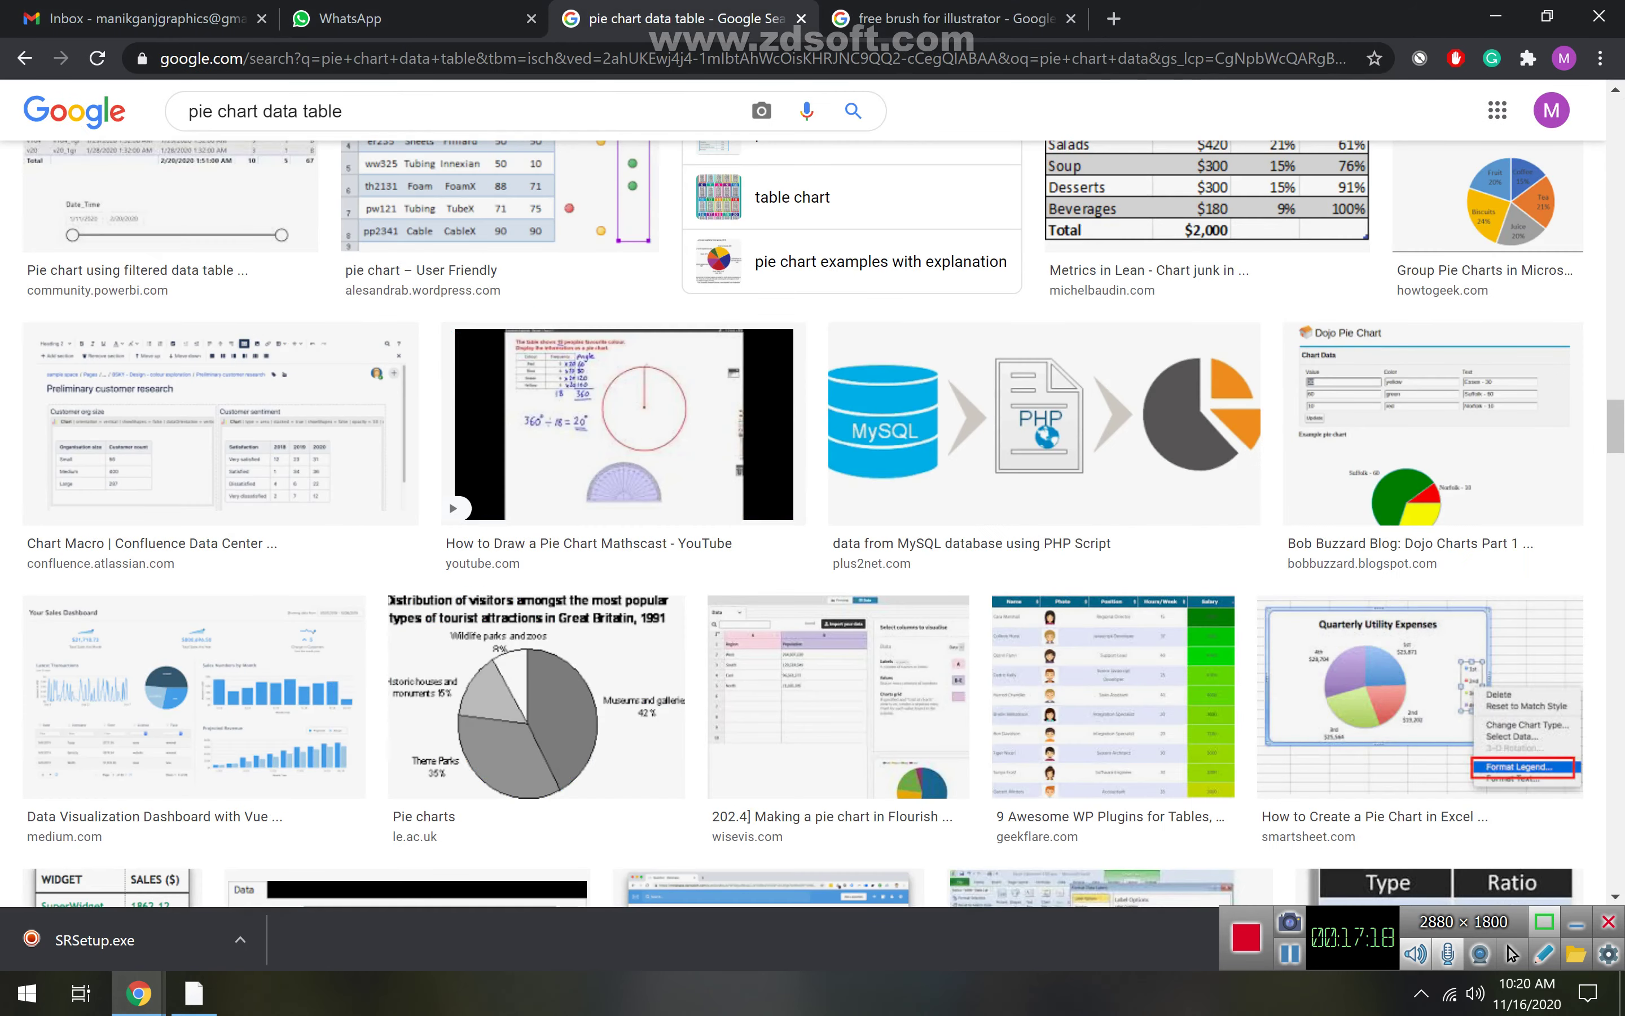
pyautogui.click(138, 993)
pyautogui.click(353, 883)
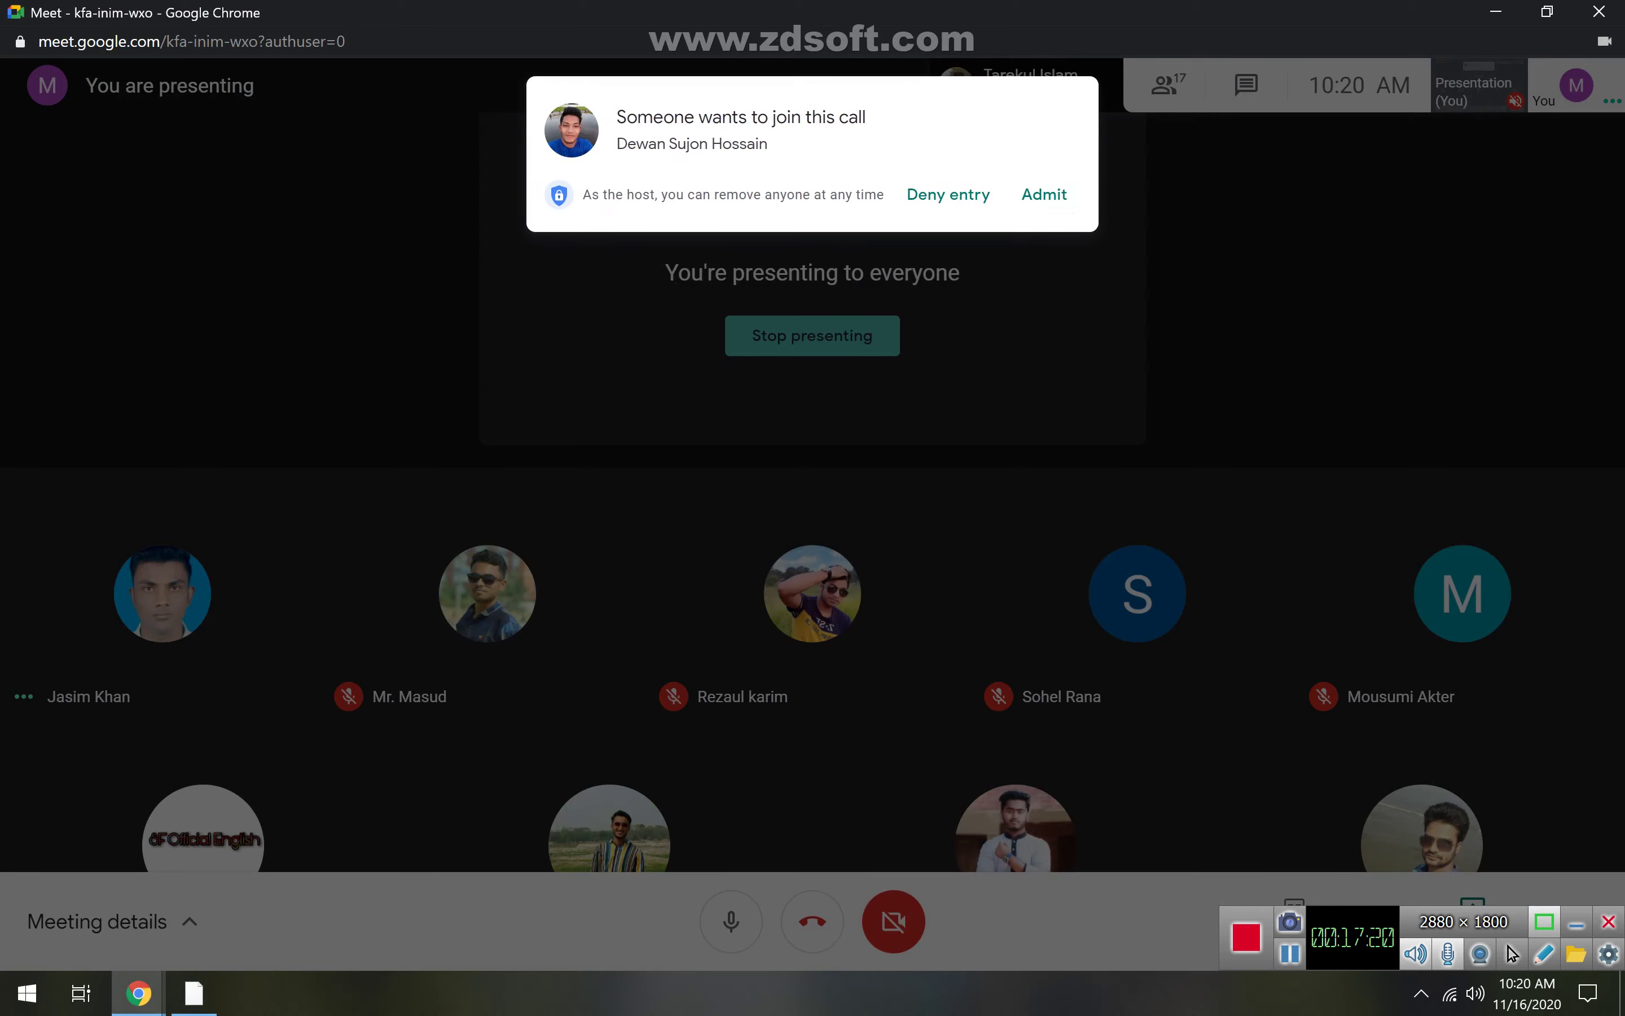
pyautogui.click(1039, 208)
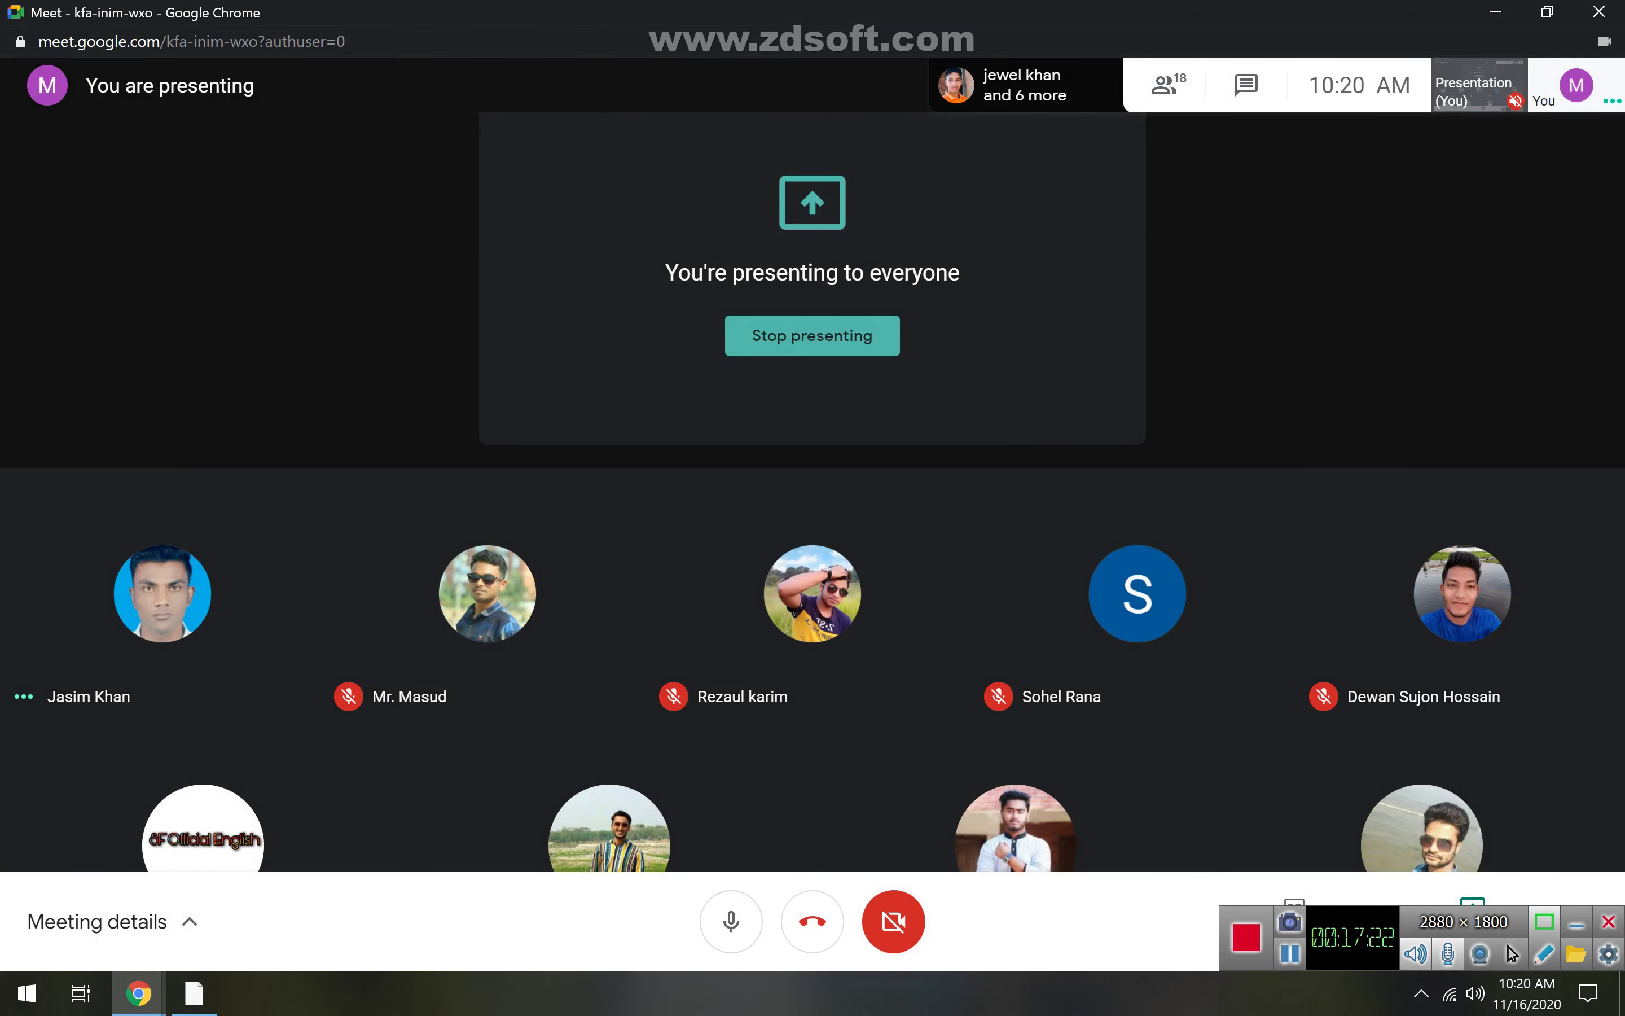
# - Return to the "free brush for illustrator" results and open the Brusheezy Illustrator Free Brushes page
pyautogui.hotkey('alt', 'Tab')
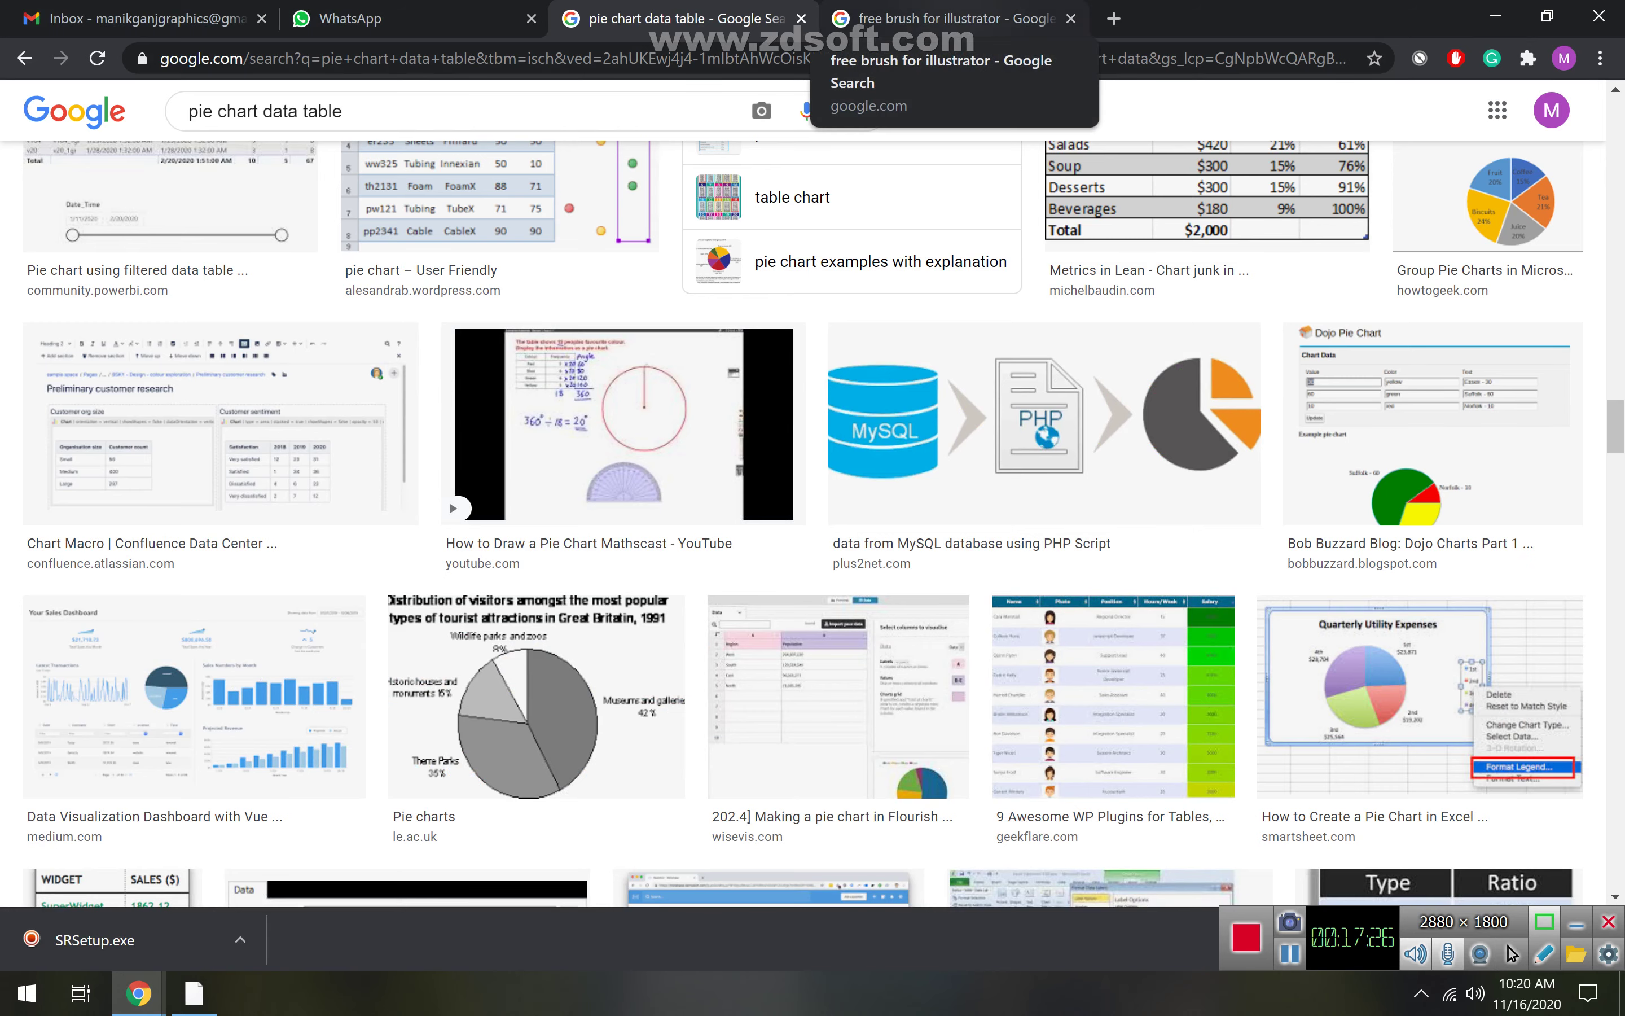
pyautogui.click(940, 18)
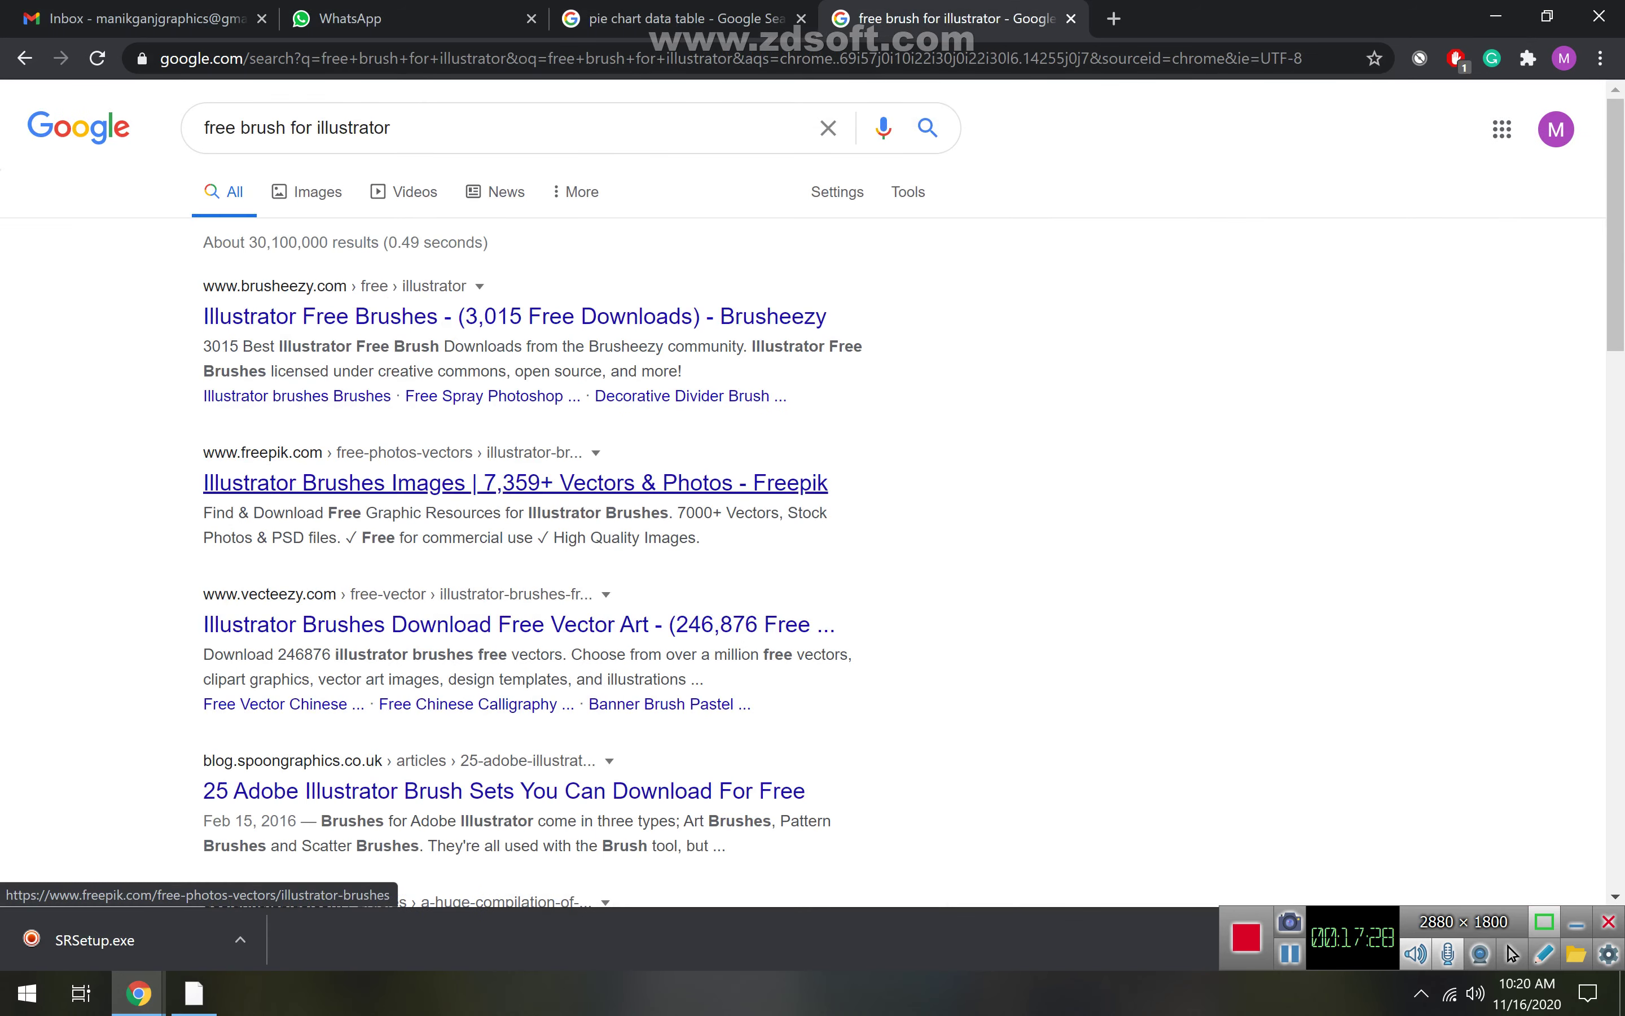
pyautogui.click(515, 316)
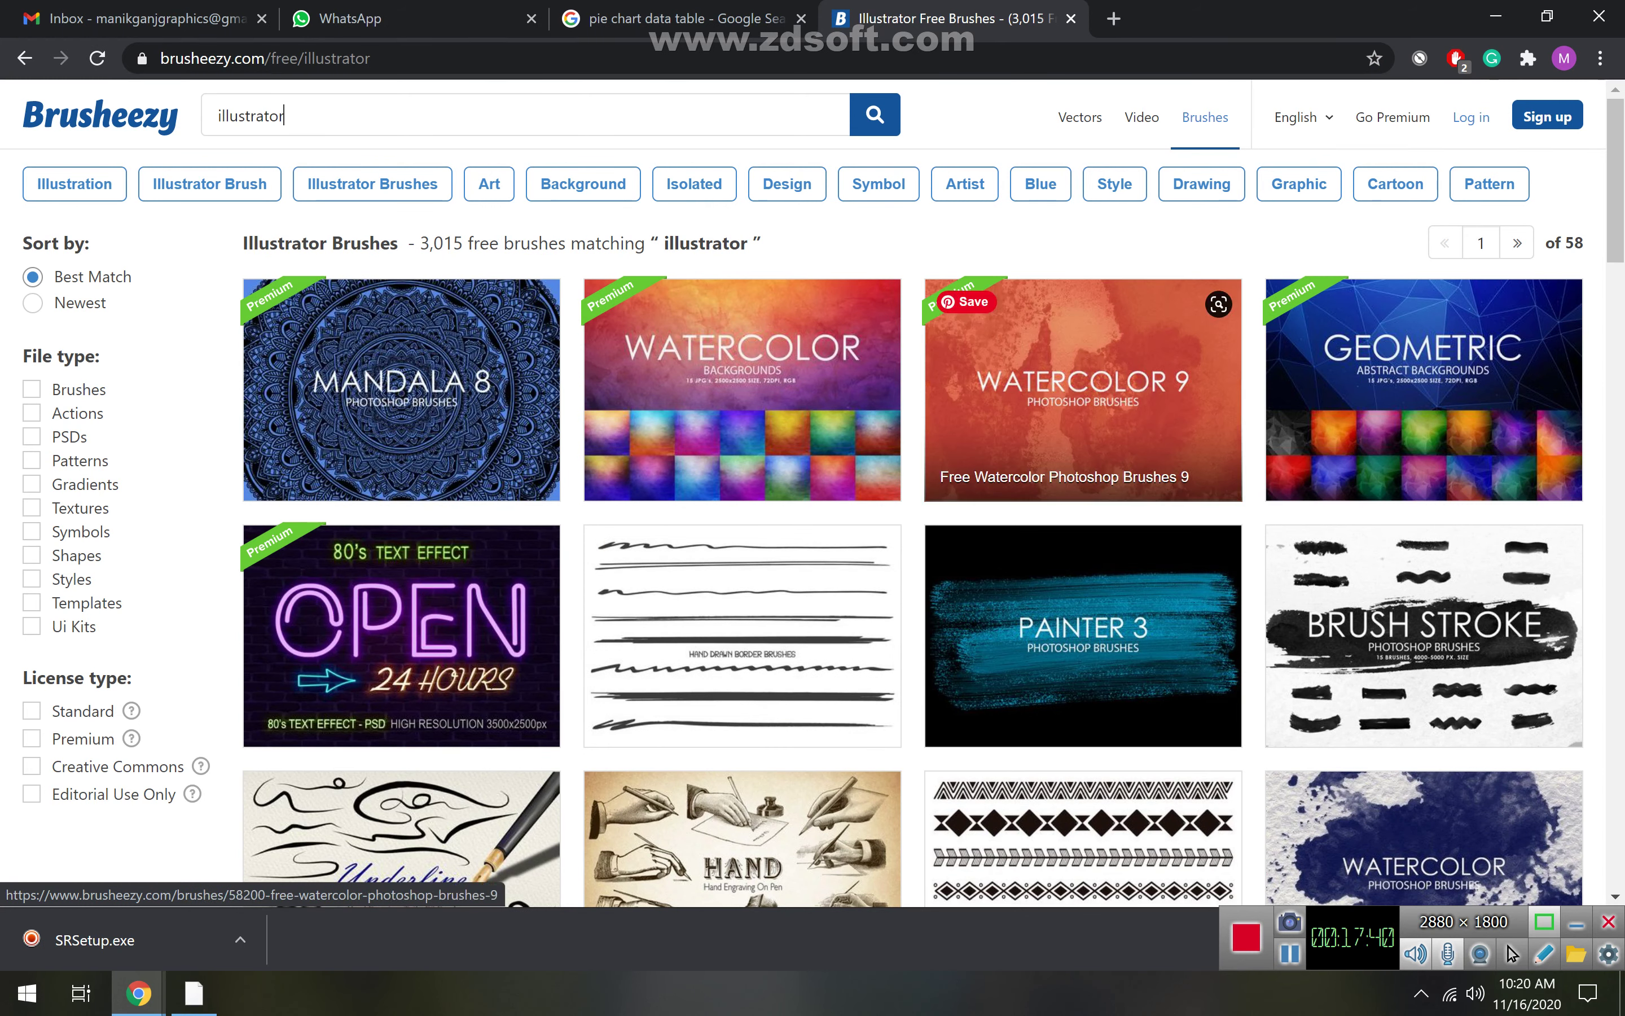
# - Browse the free brush sets listed on Brusheezy for Illustrator
pyautogui.scroll(-6, 913, 557)
pyautogui.scroll(3, 913, 558)
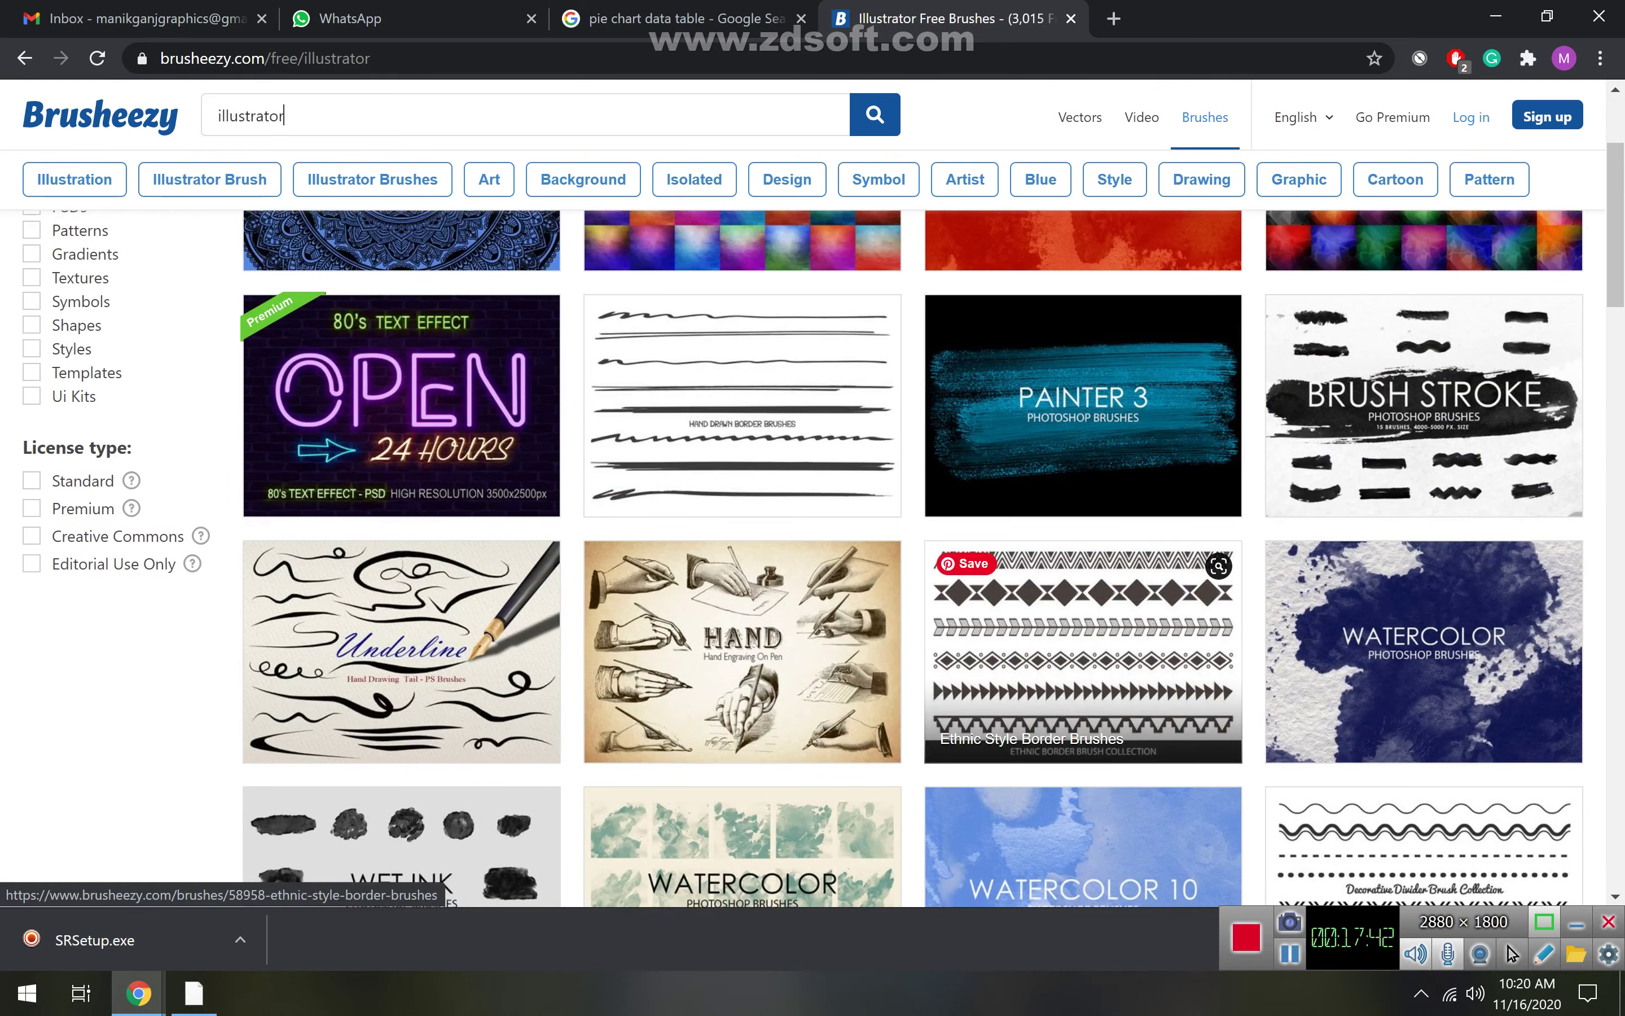
pyautogui.scroll(-2, 742, 652)
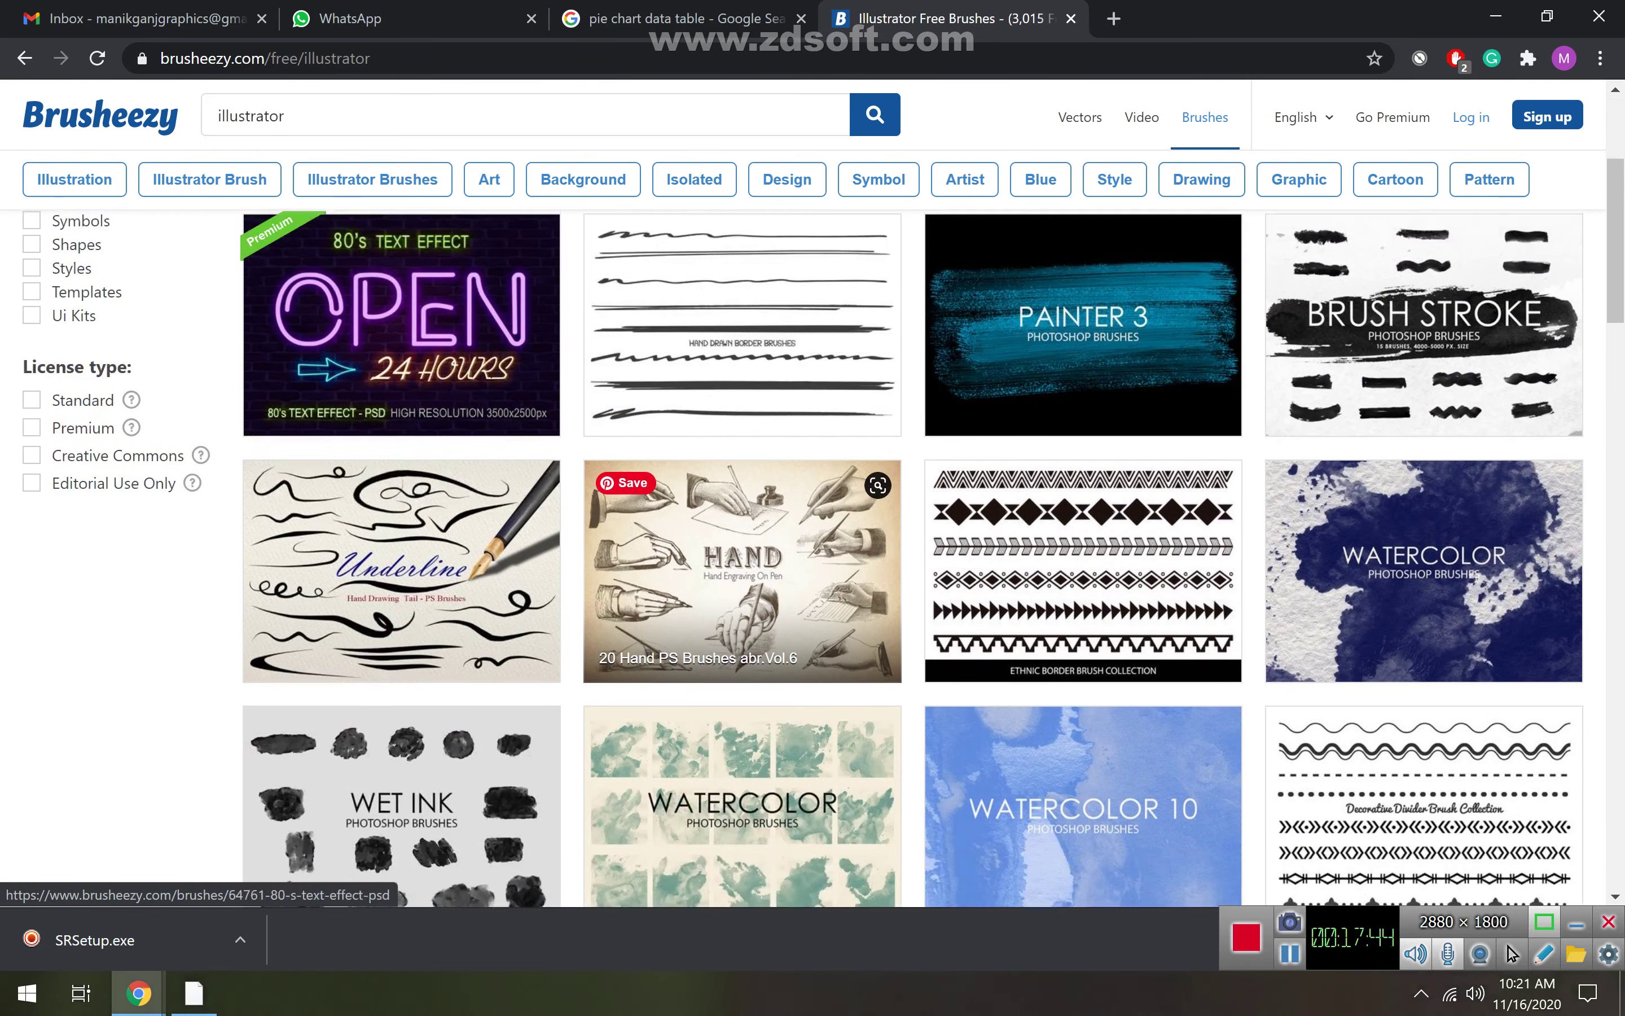
pyautogui.scroll(5, 403, 638)
pyautogui.scroll(-12, 742, 639)
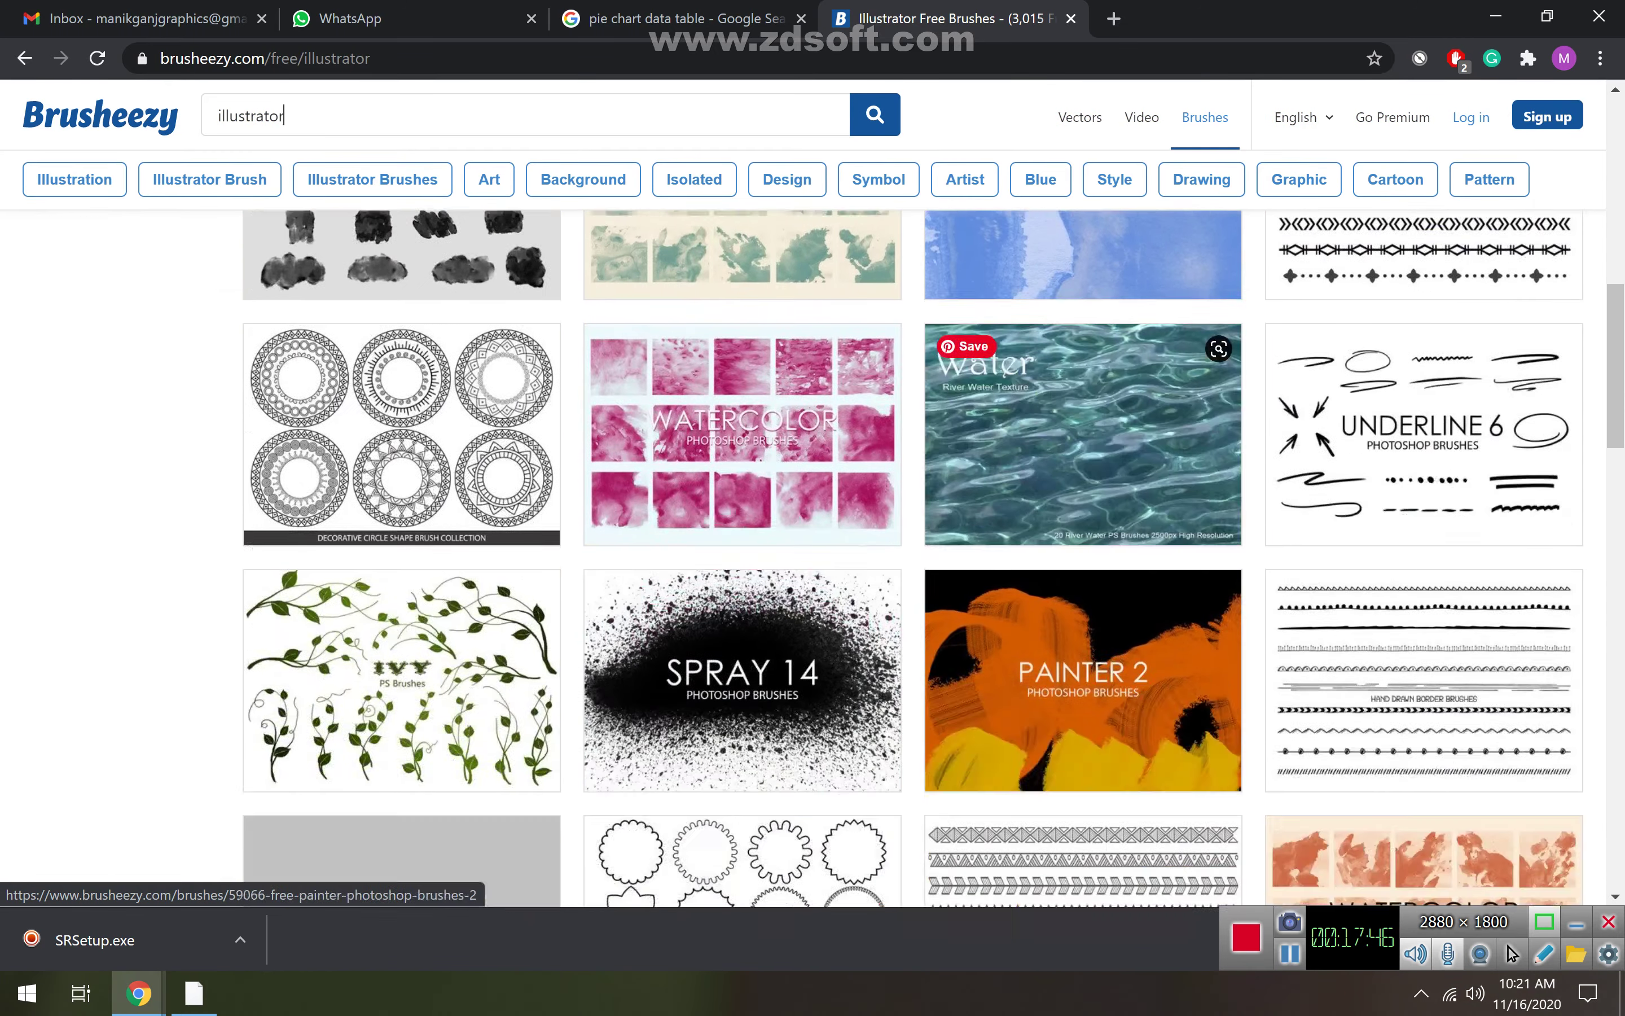
pyautogui.scroll(-5, 742, 511)
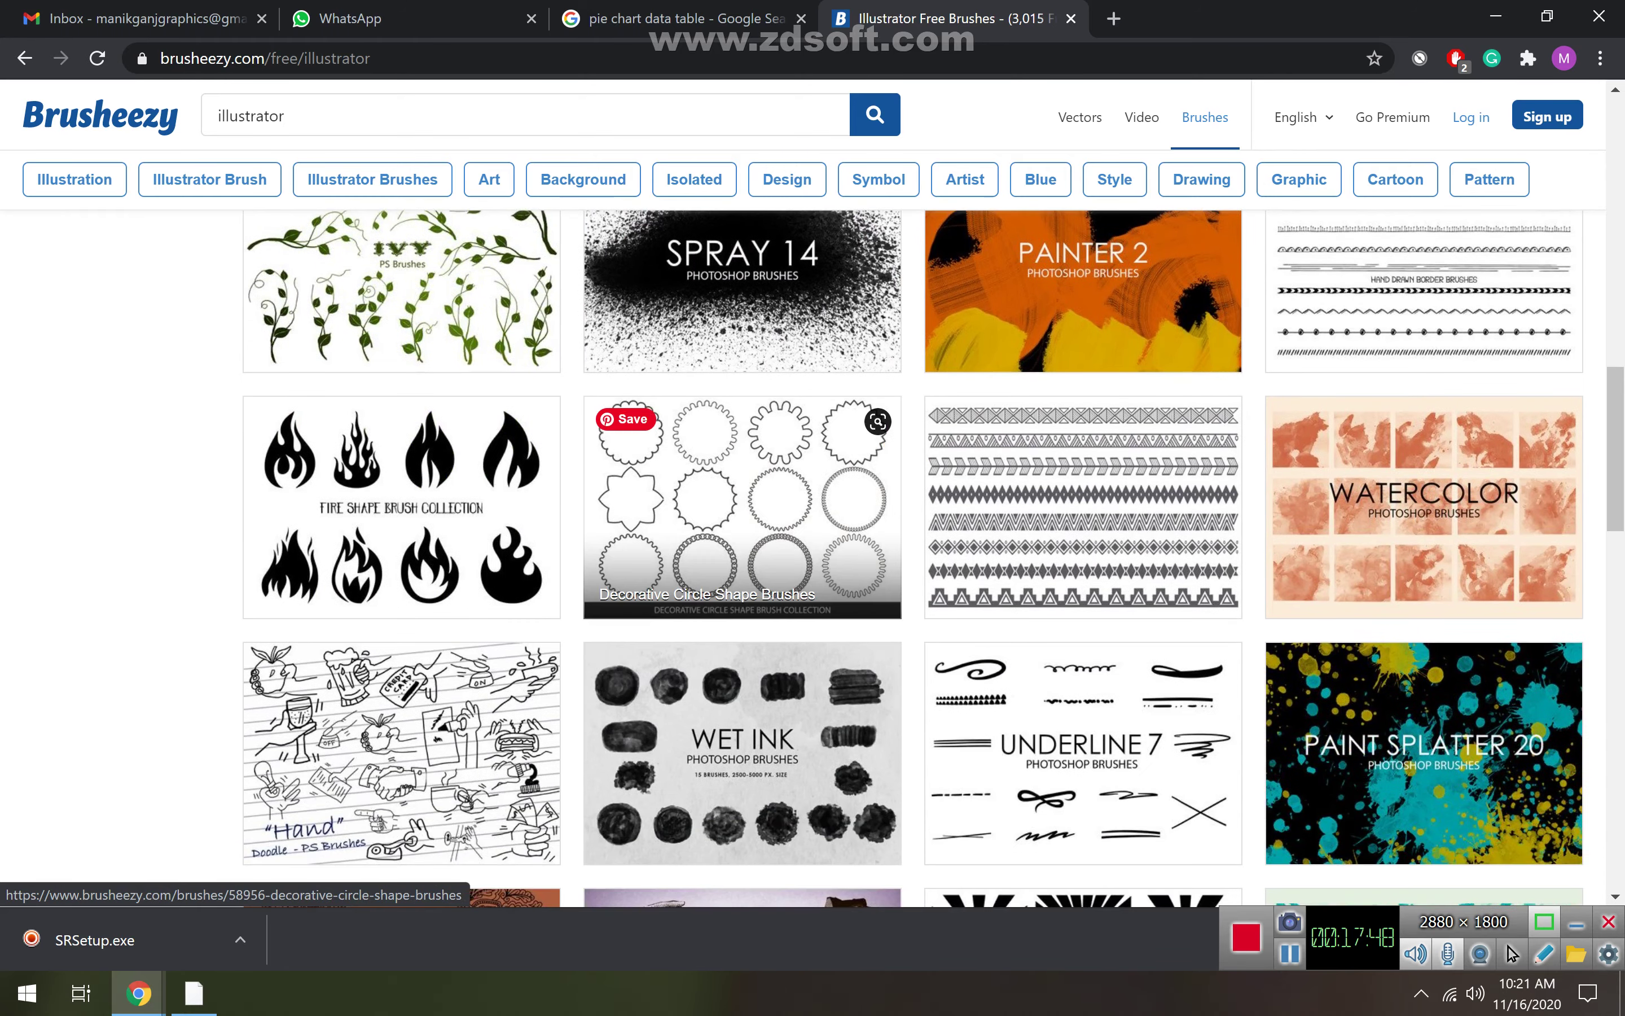
# - Switch to Illustrator and view the file chooser for loading another brush library, leaving it without loading anything
pyautogui.click(193, 993)
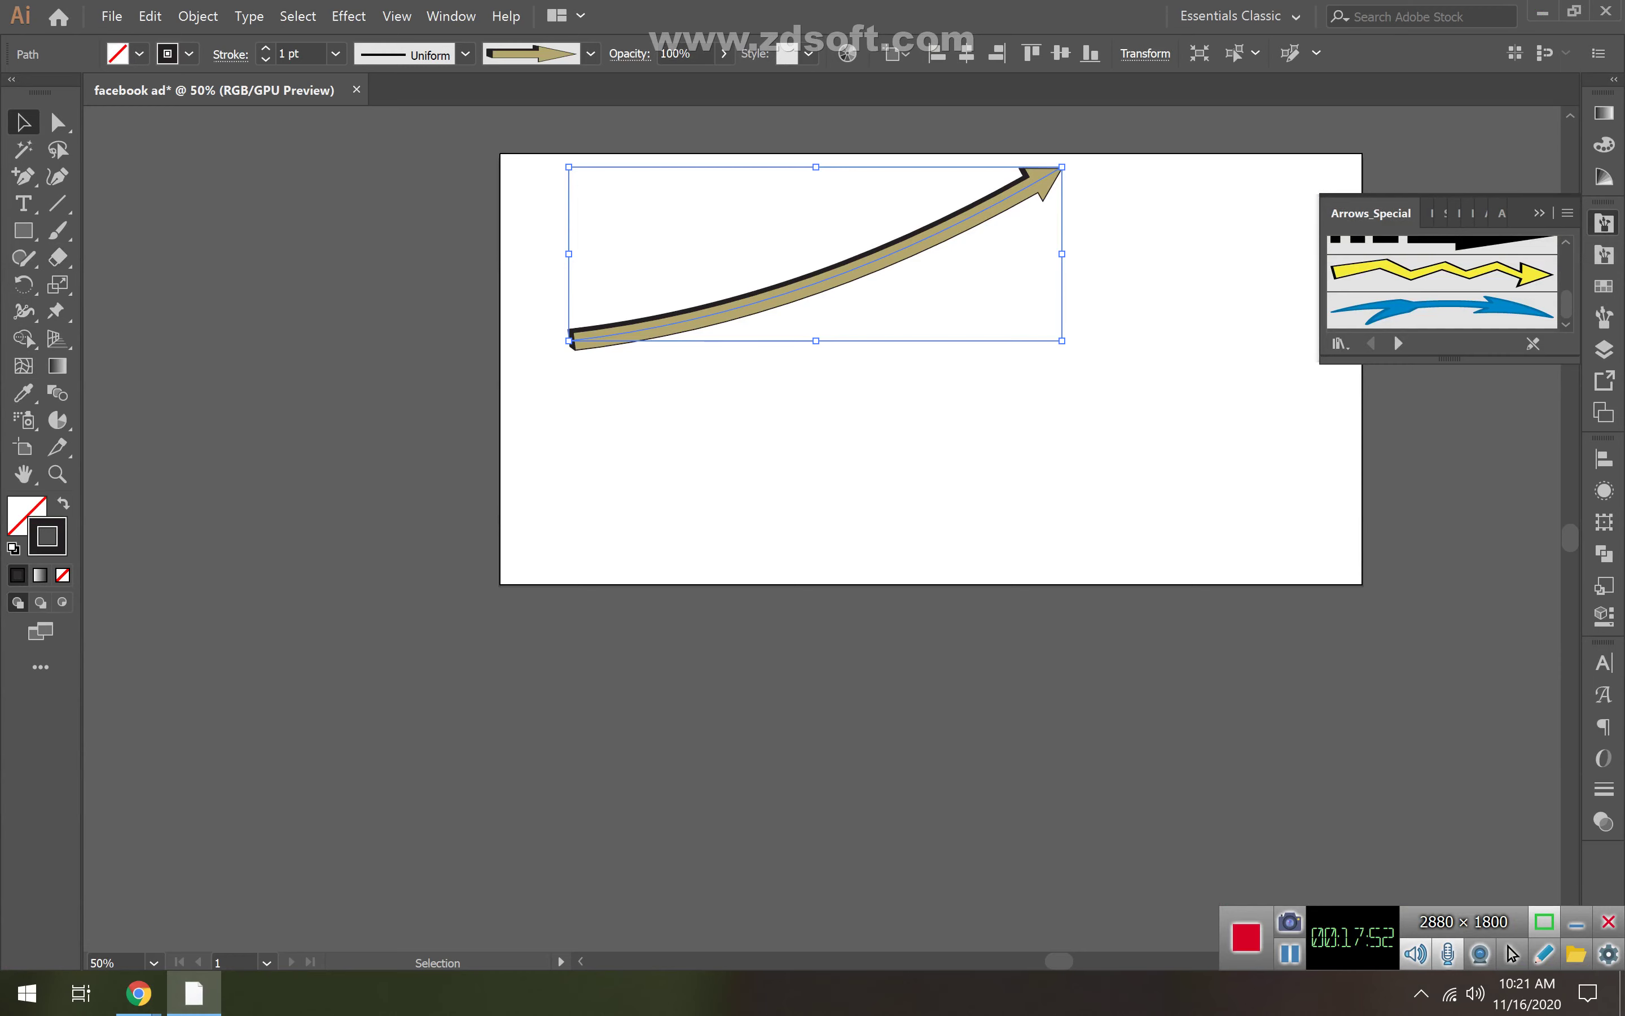
pyautogui.click(590, 53)
pyautogui.click(383, 229)
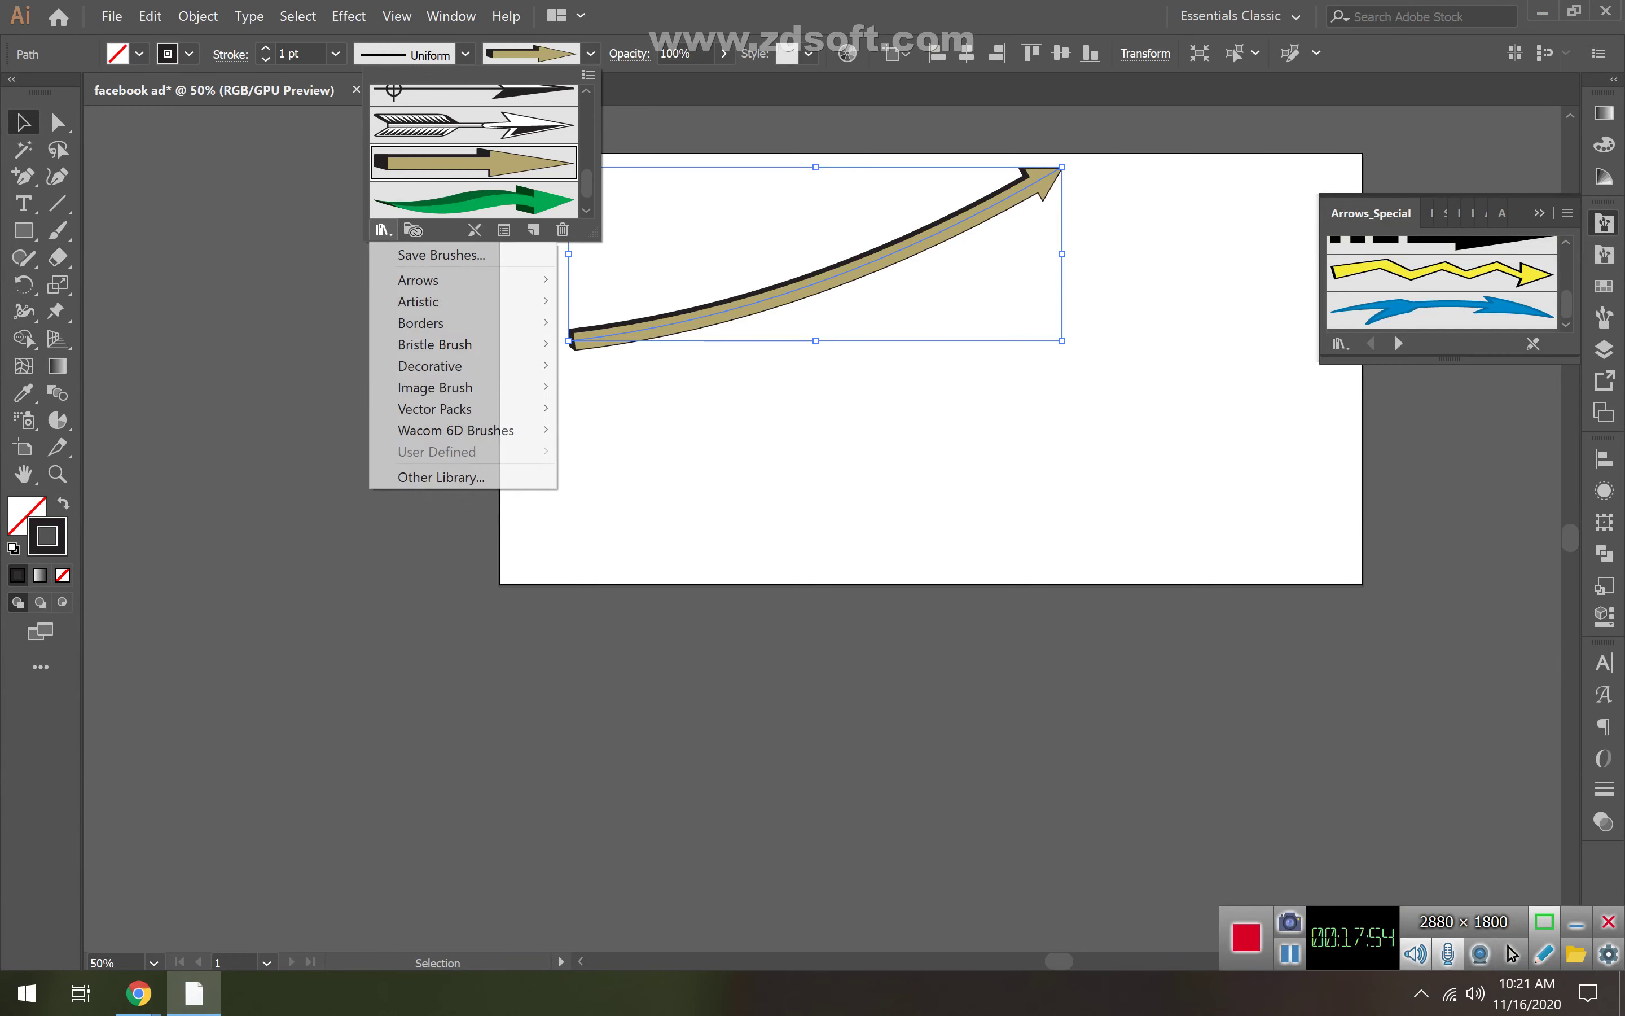
pyautogui.click(441, 477)
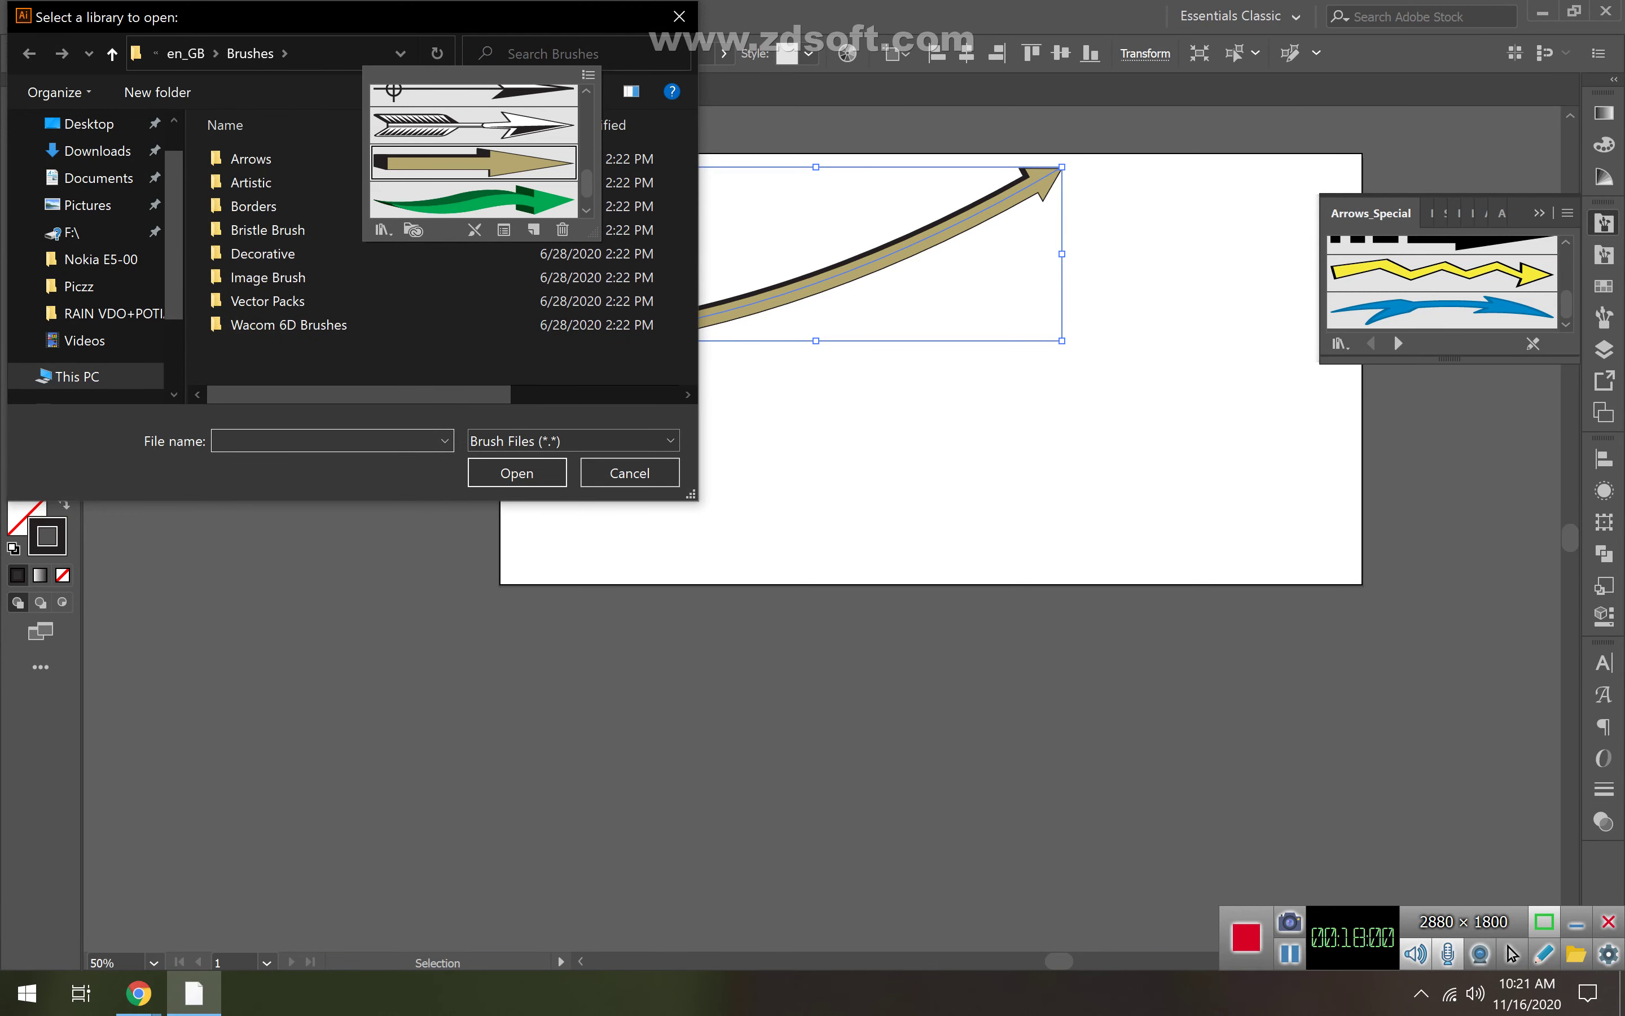
pyautogui.click(630, 472)
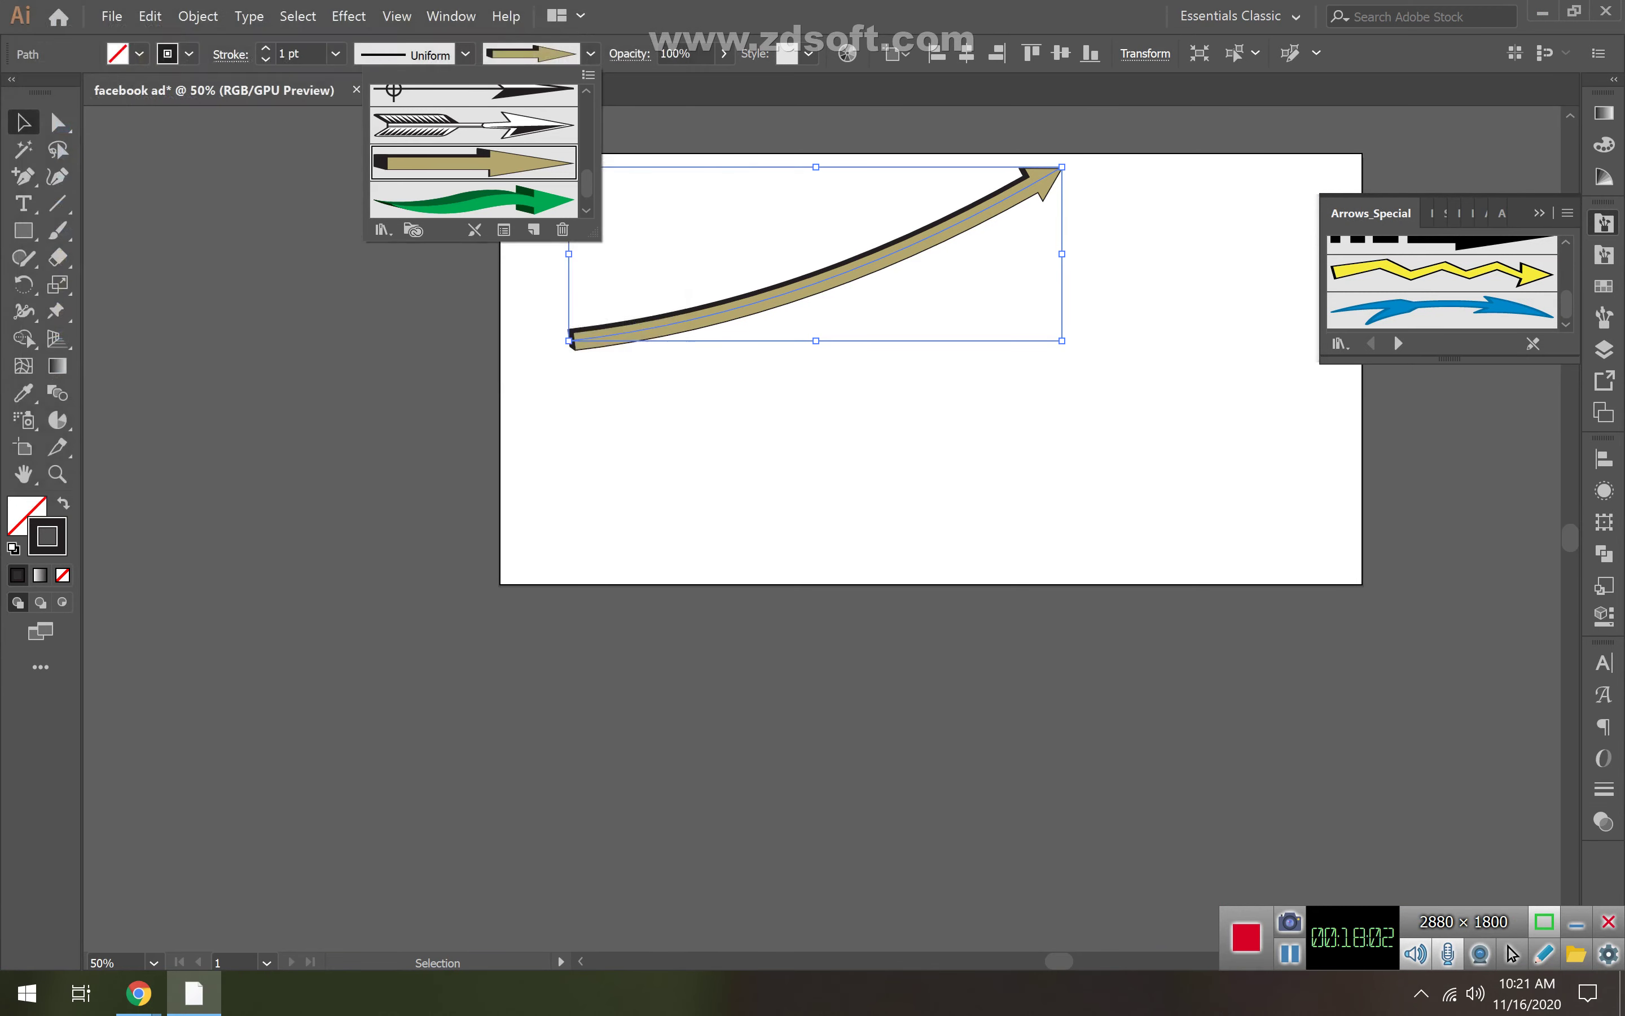
pyautogui.click(590, 54)
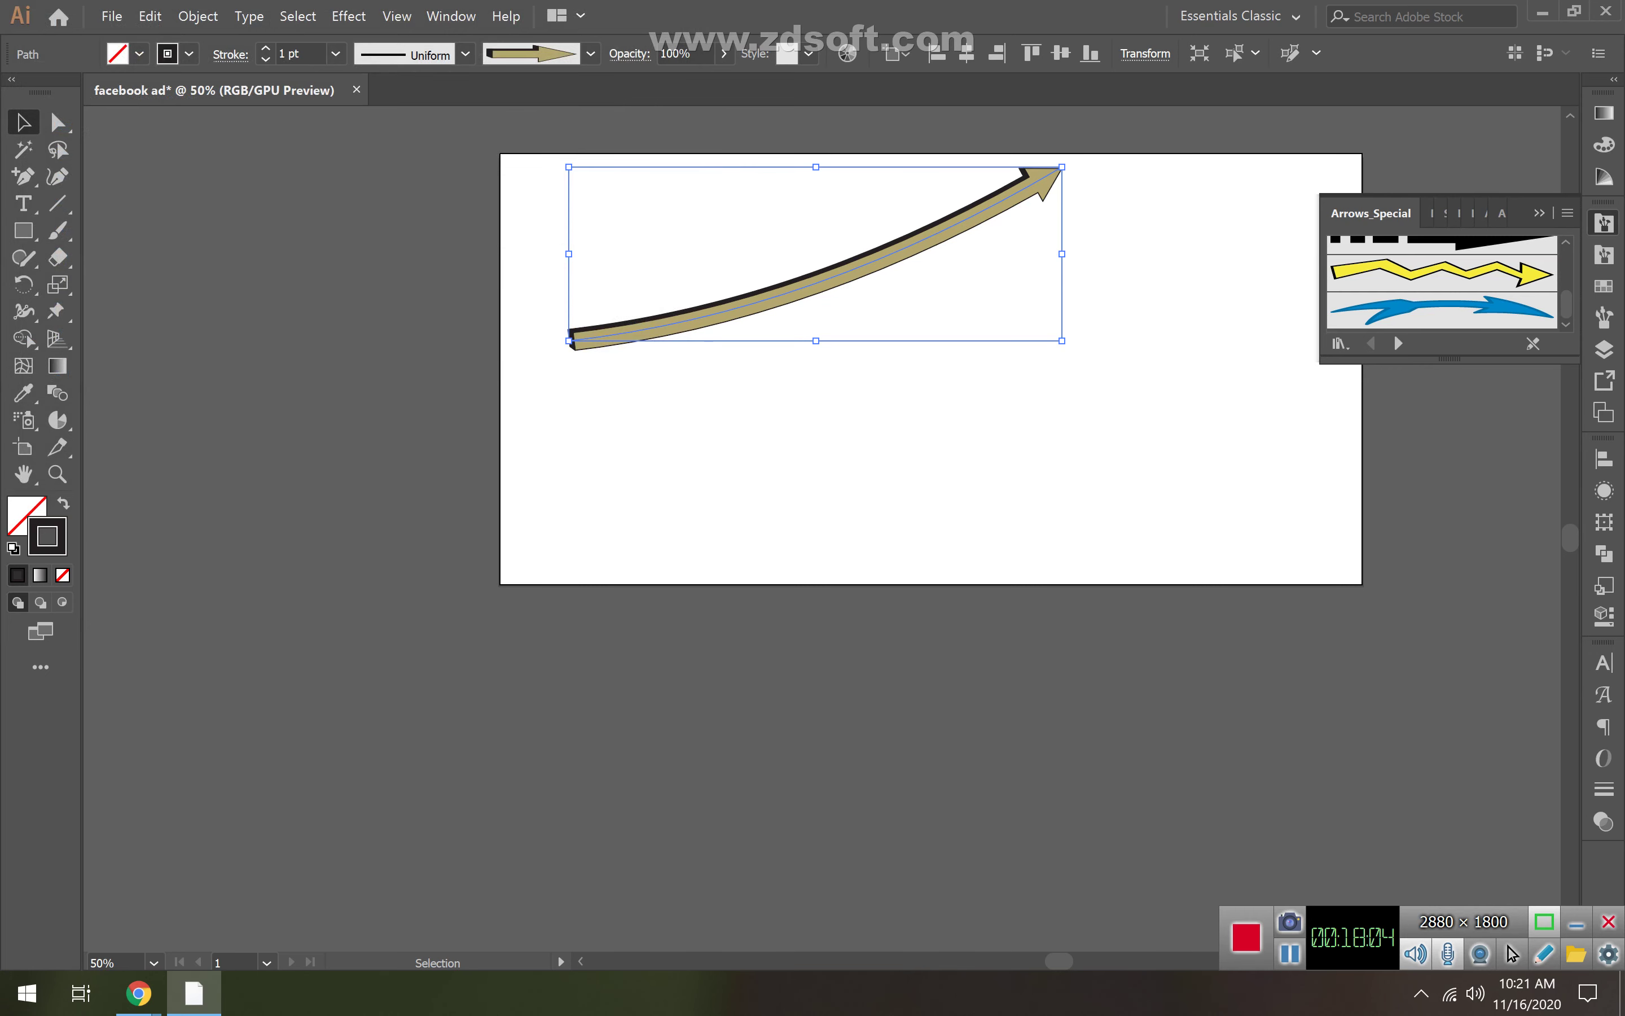
# - Apply the green wavy arrow brush to the selected curved path
pyautogui.click(590, 53)
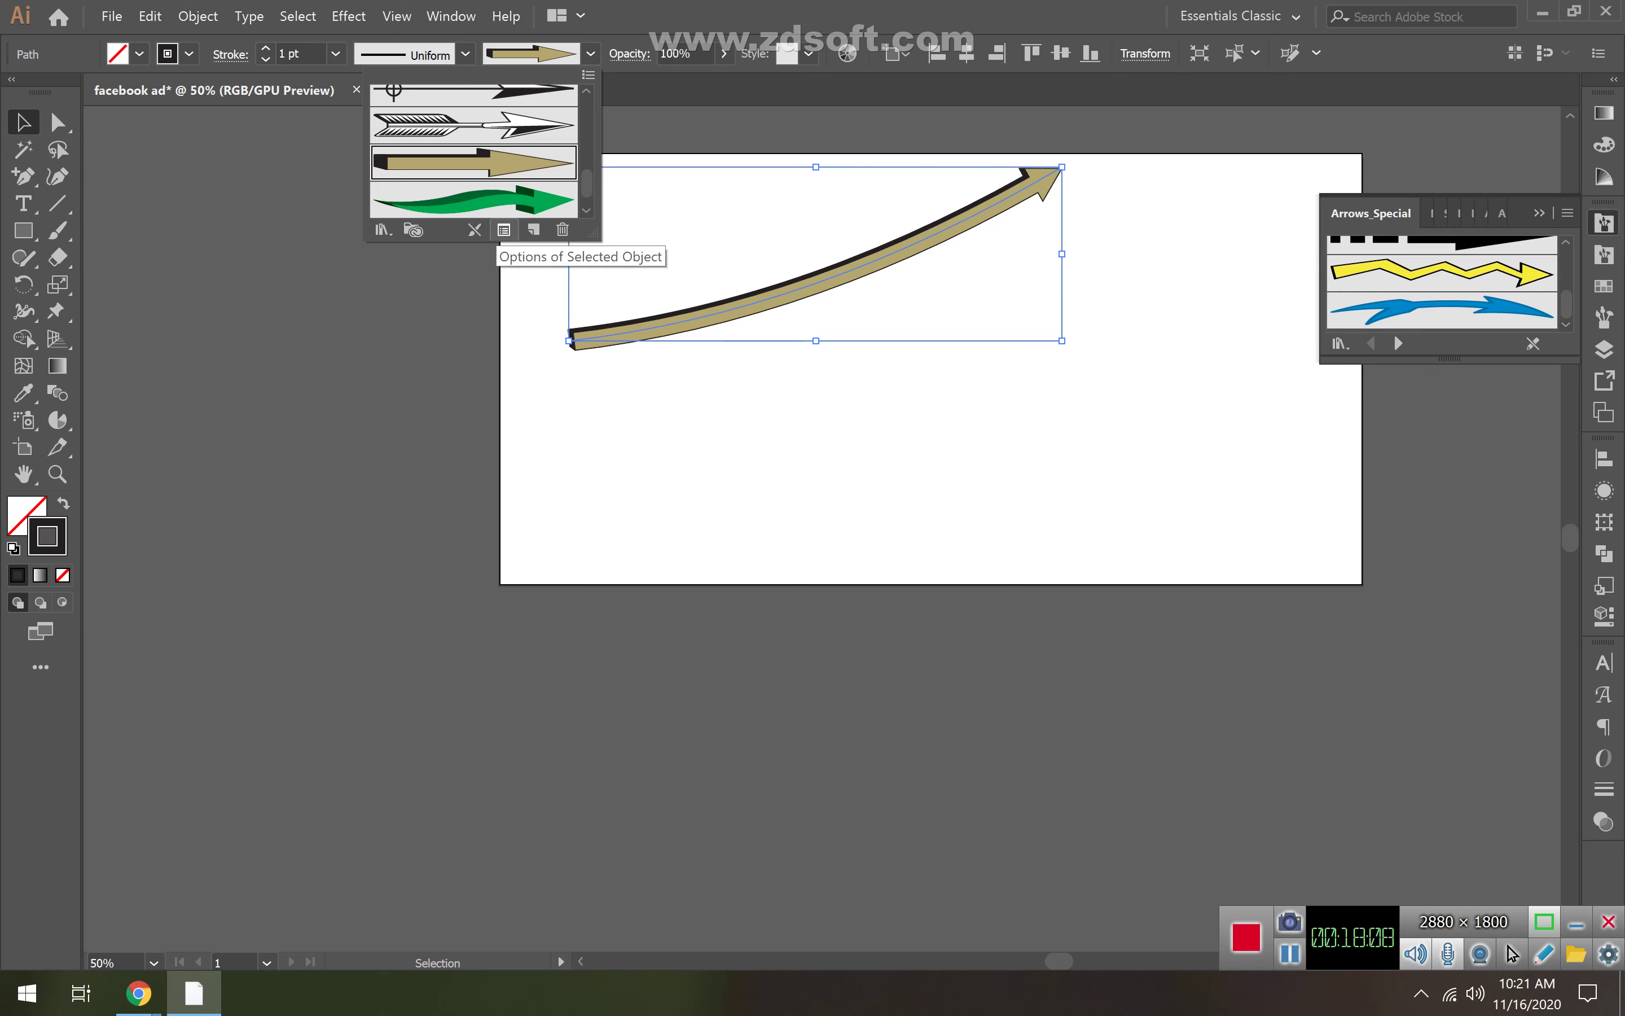
pyautogui.click(473, 200)
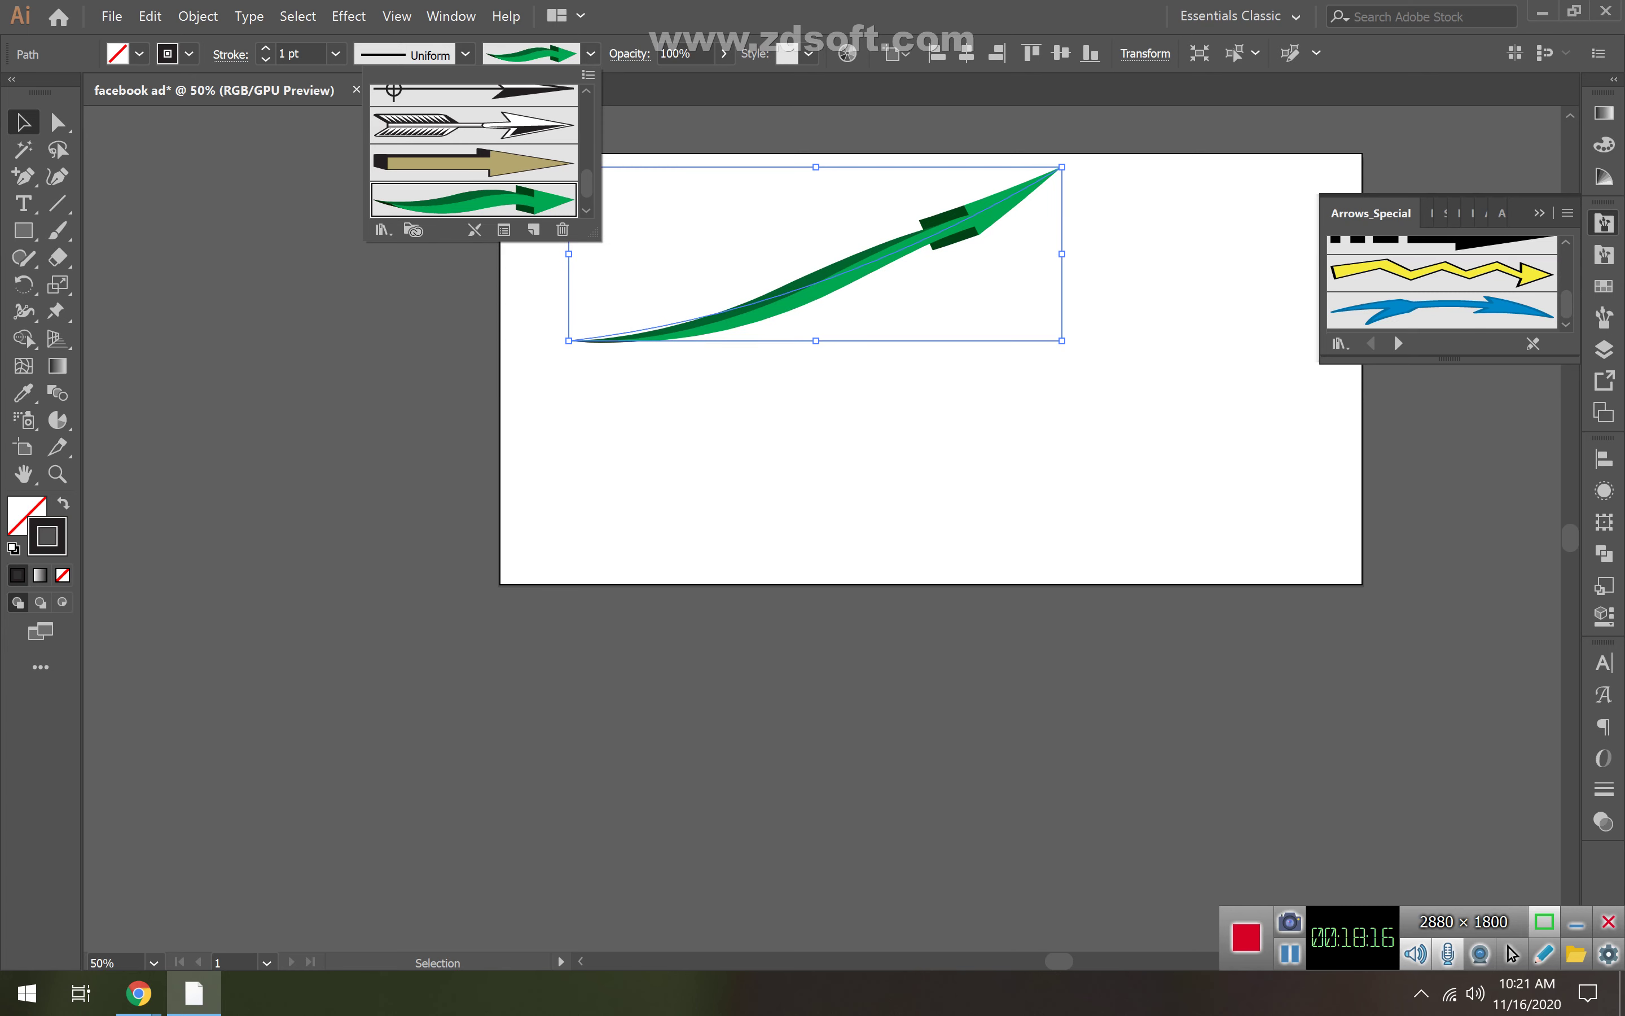
pyautogui.click(590, 53)
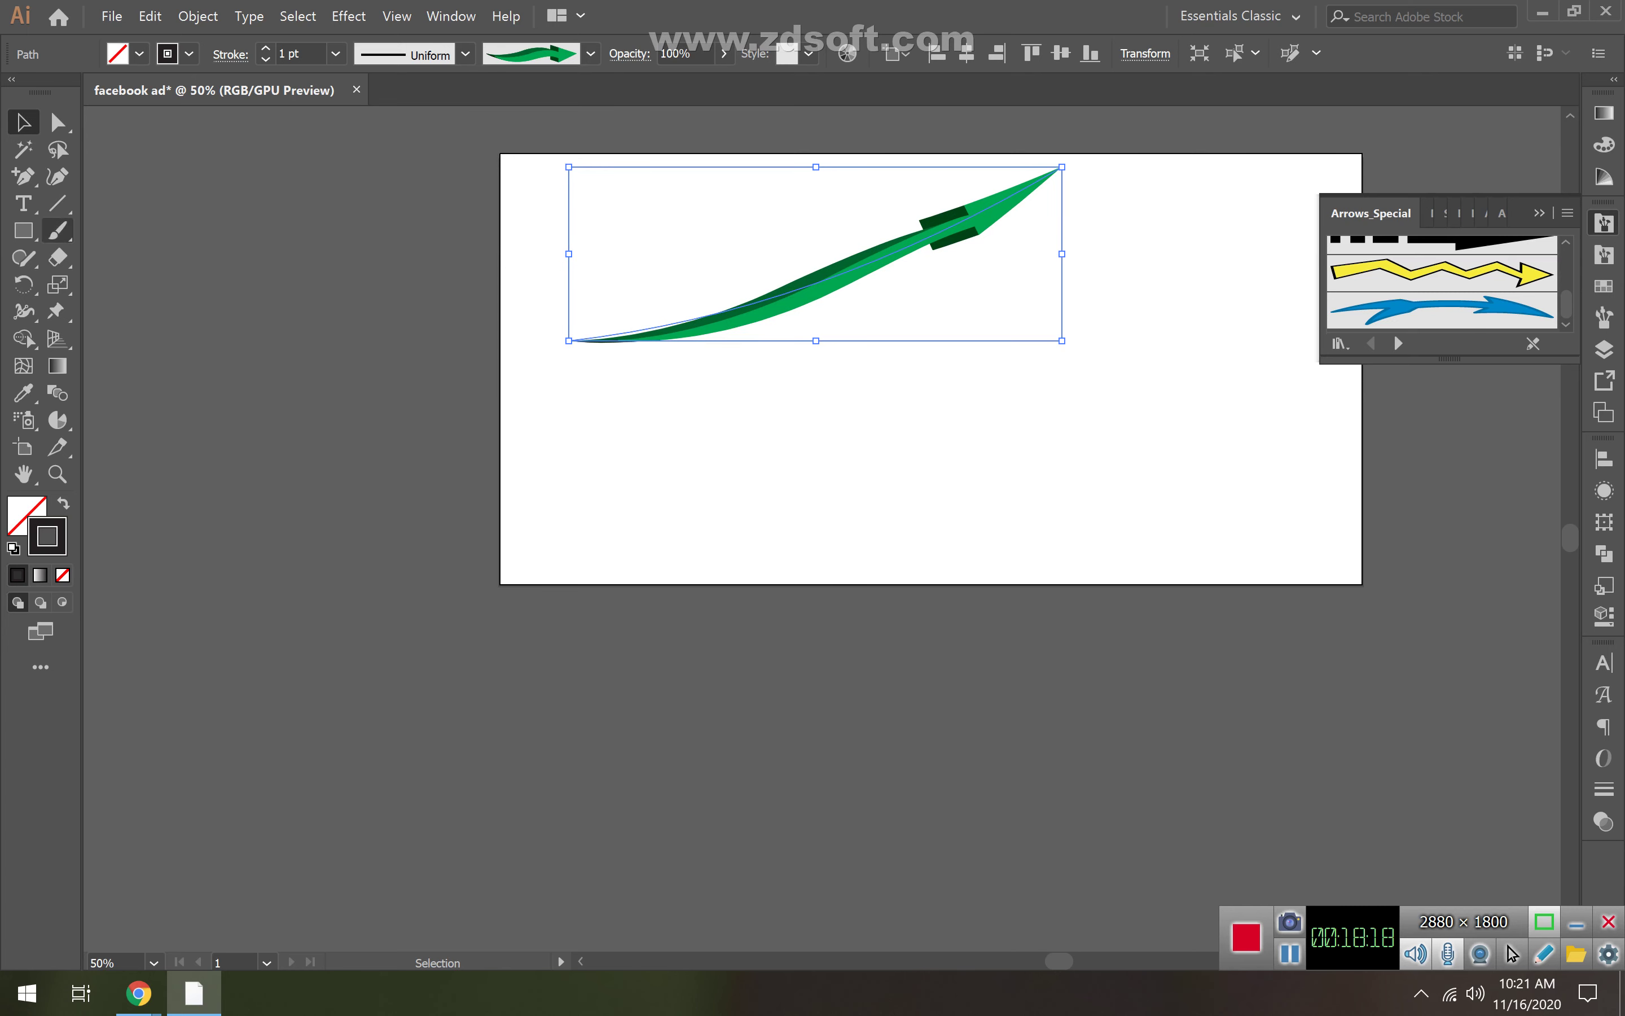
# - Paint a wavy freehand stroke with the Paintbrush tool below the curved arrow, using the green wavy arrow brush
pyautogui.click(57, 231)
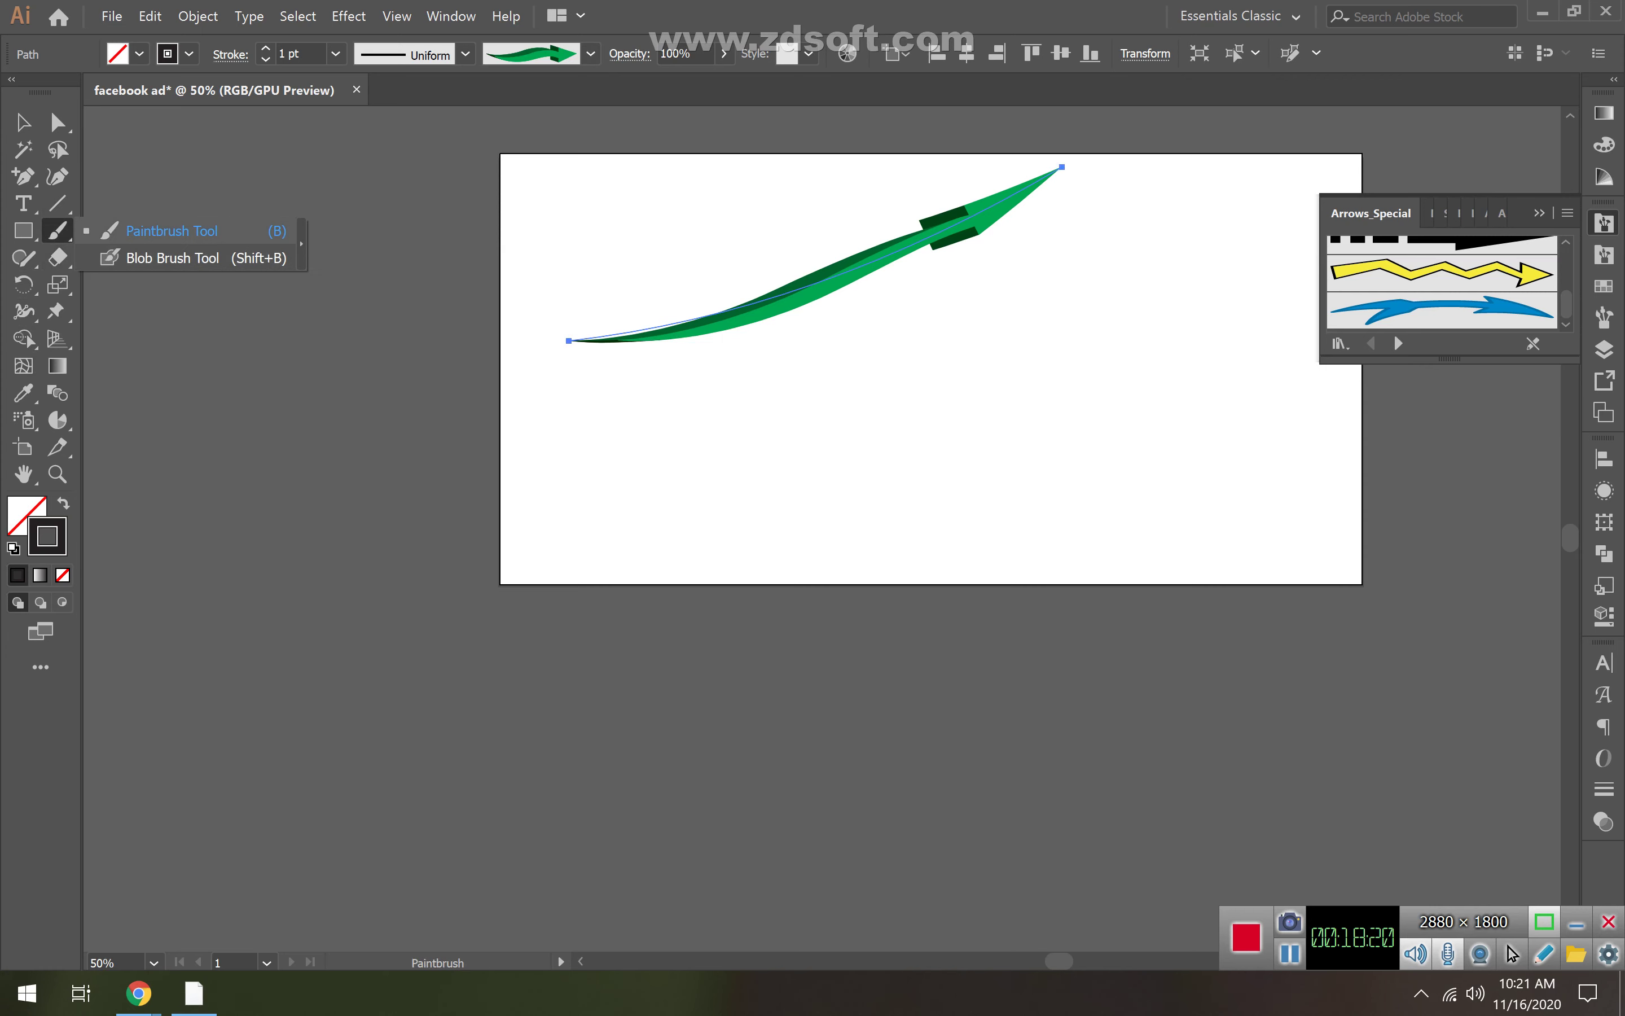
pyautogui.click(171, 230)
pyautogui.moveTo(876, 487); pyautogui.dragTo(921, 470)
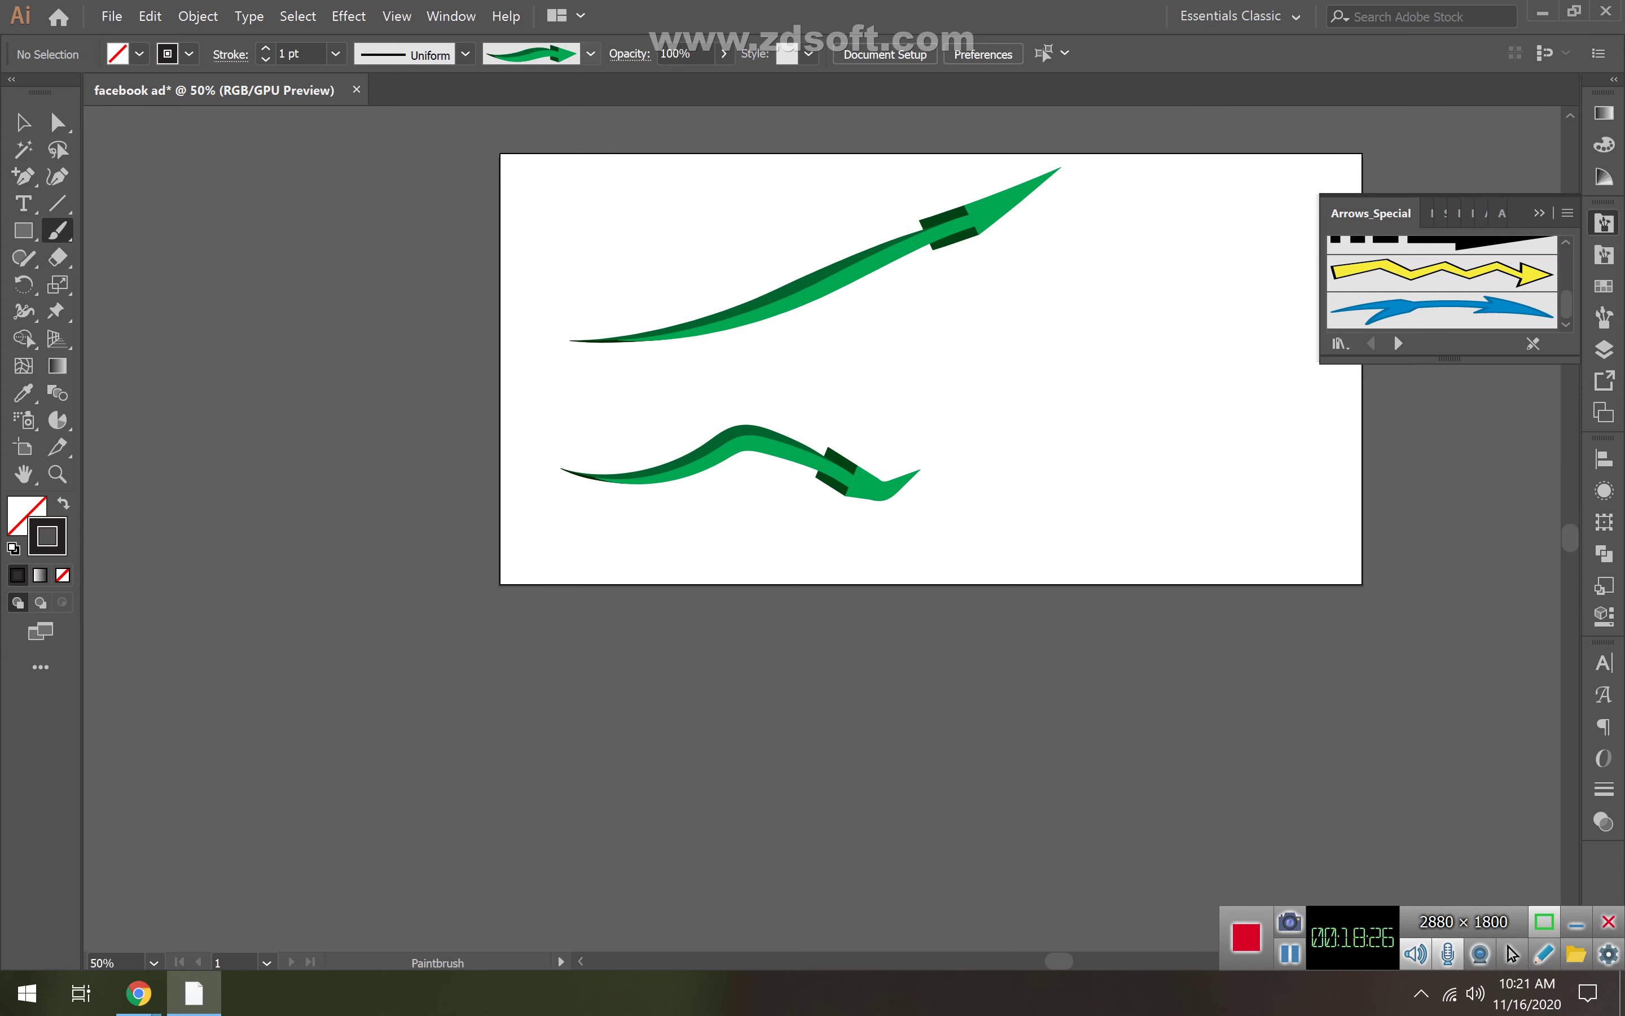
# - Apply the 15 pt. Round brush to the lower wavy stroke and move the stroke slightly down and right
pyautogui.click(590, 54)
pyautogui.scroll(5, 474, 151)
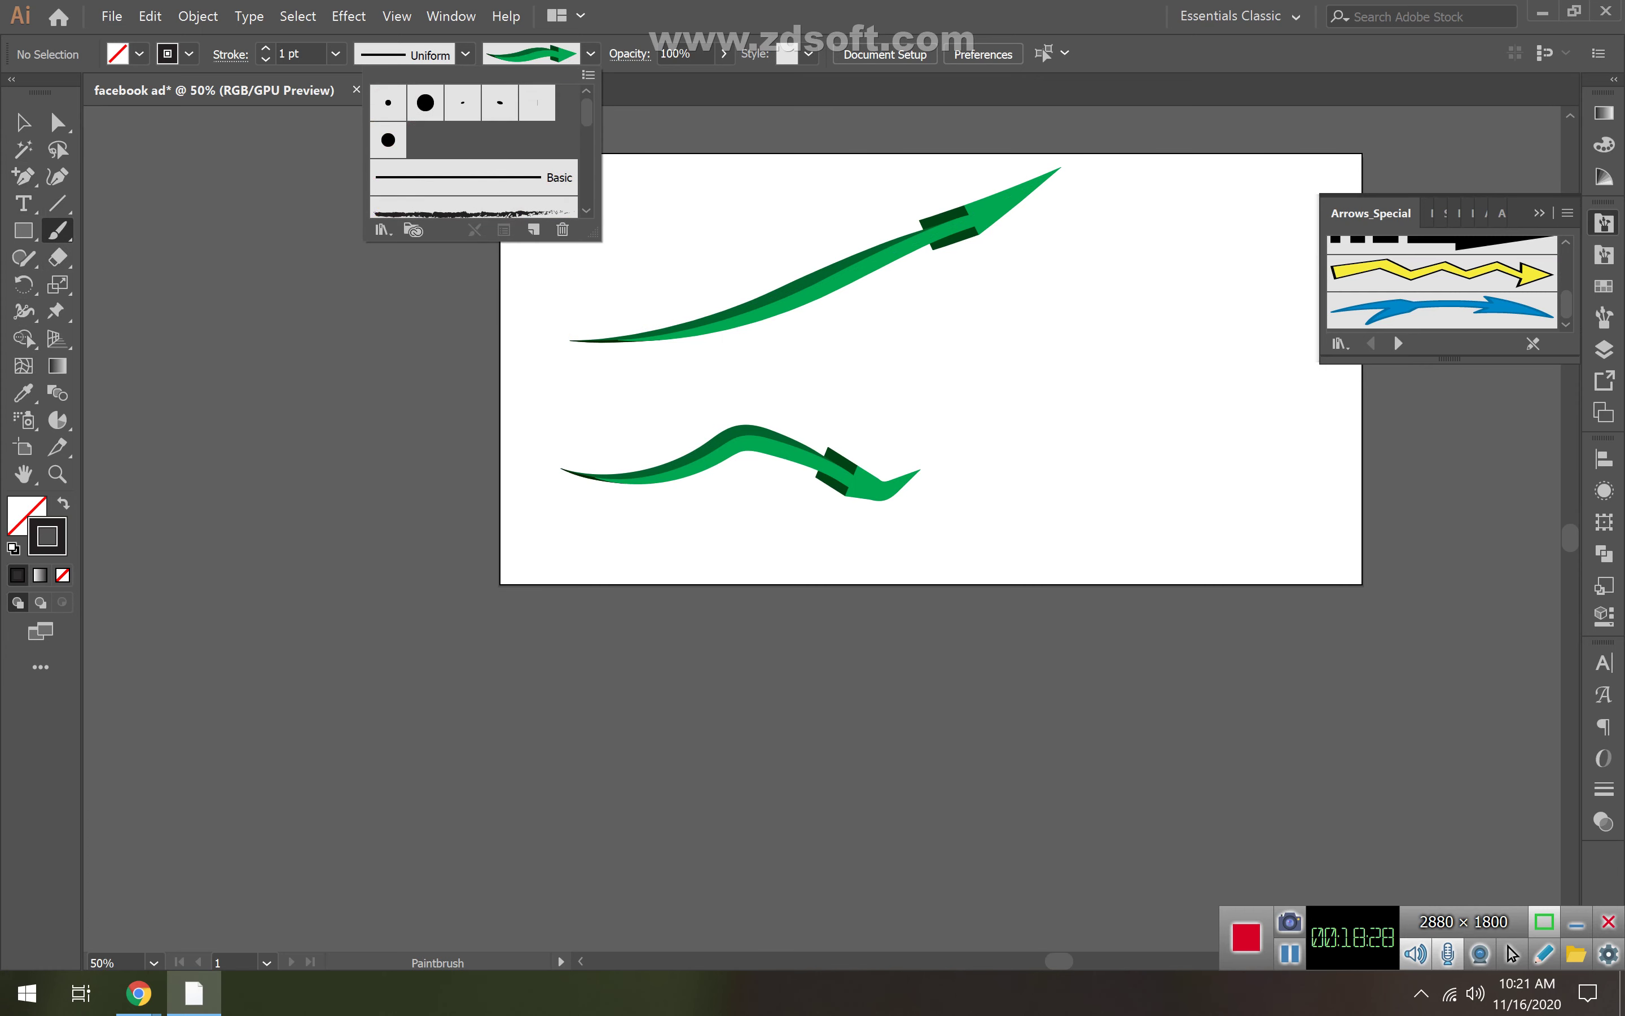
pyautogui.click(425, 102)
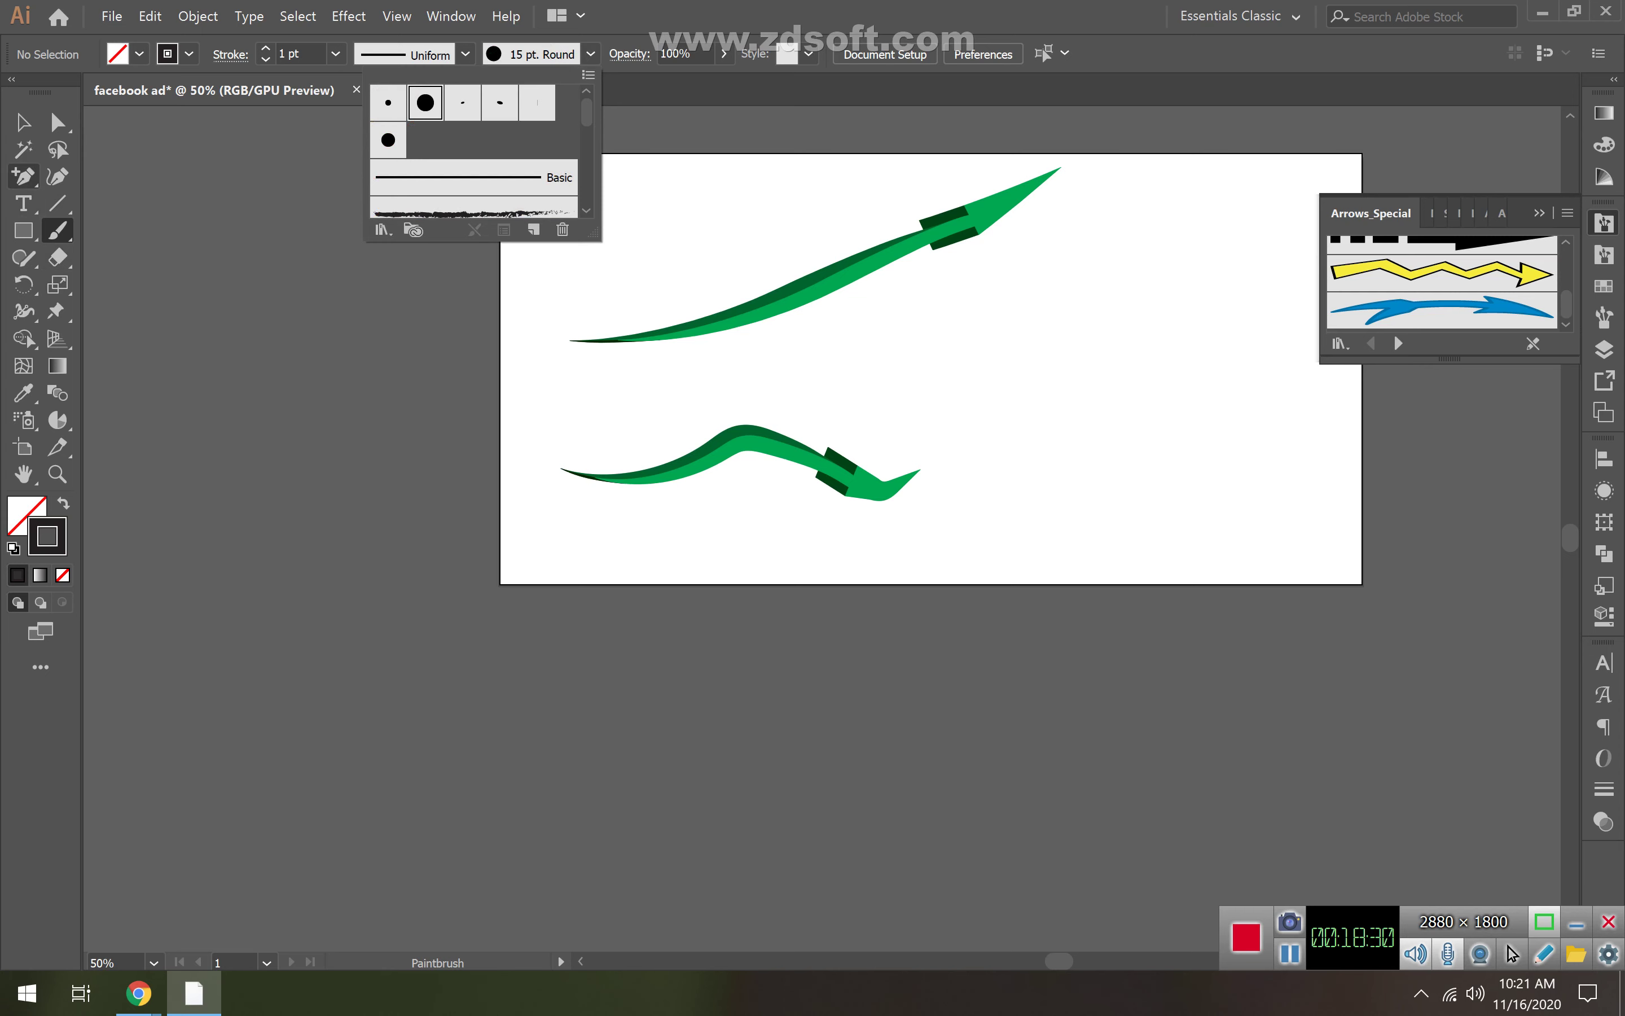
pyautogui.click(24, 122)
pyautogui.click(739, 444)
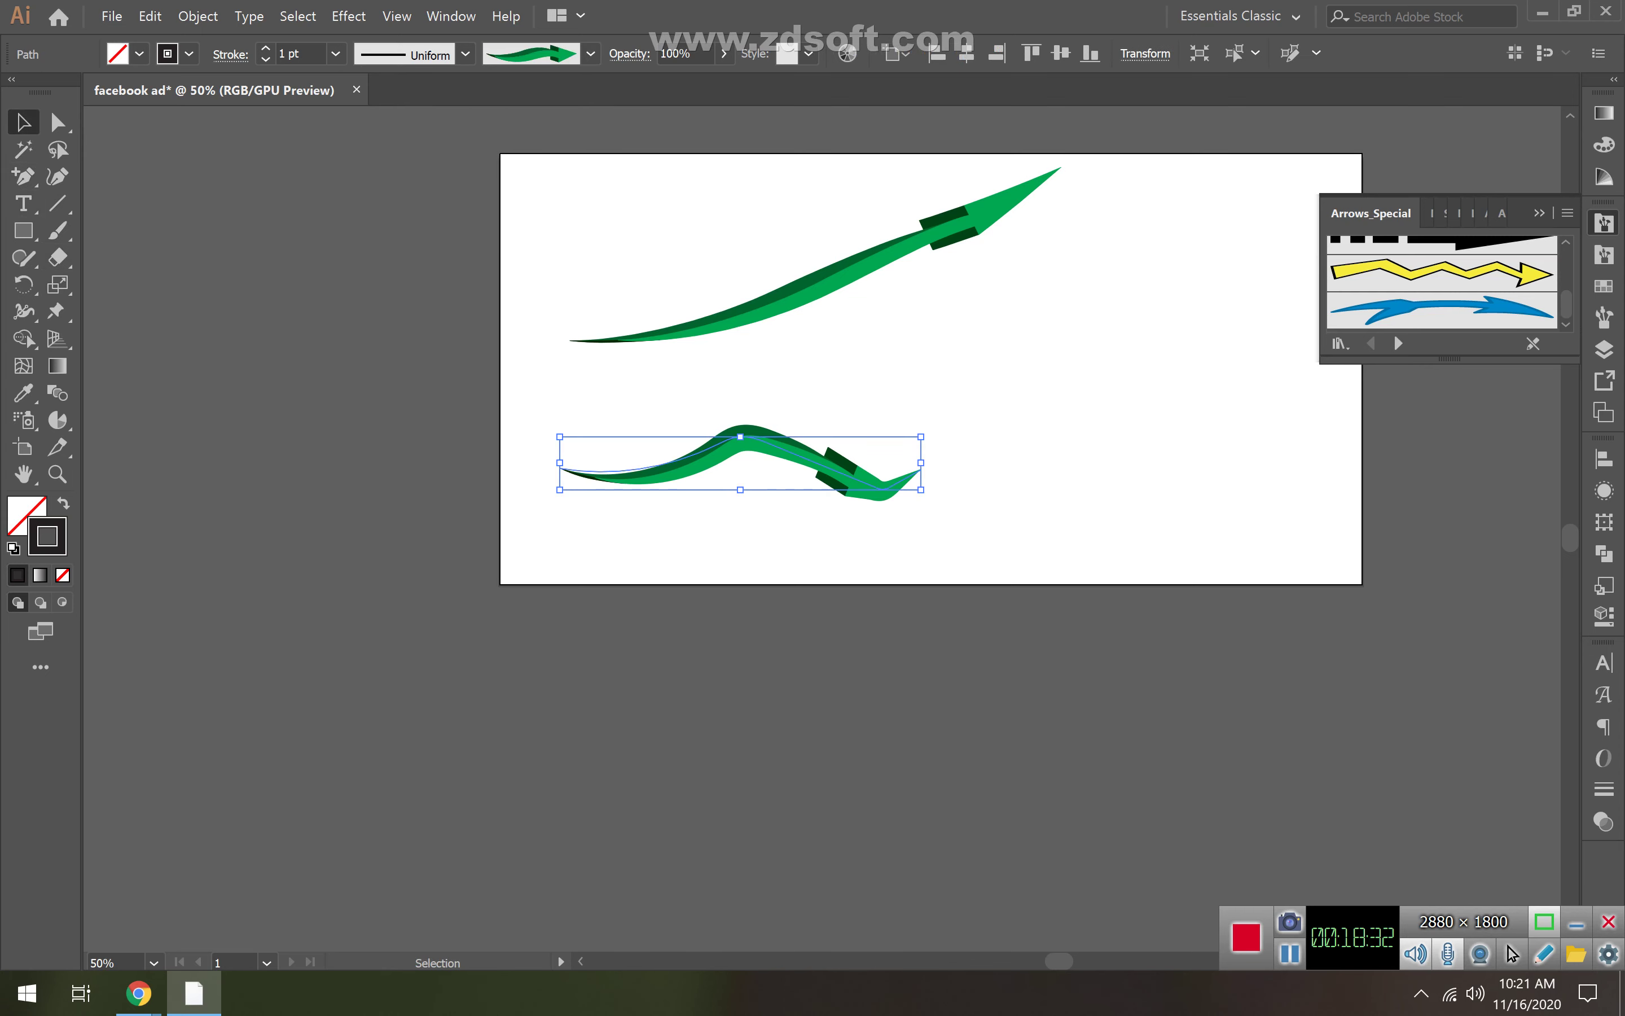
pyautogui.click(590, 53)
pyautogui.scroll(5, 473, 149)
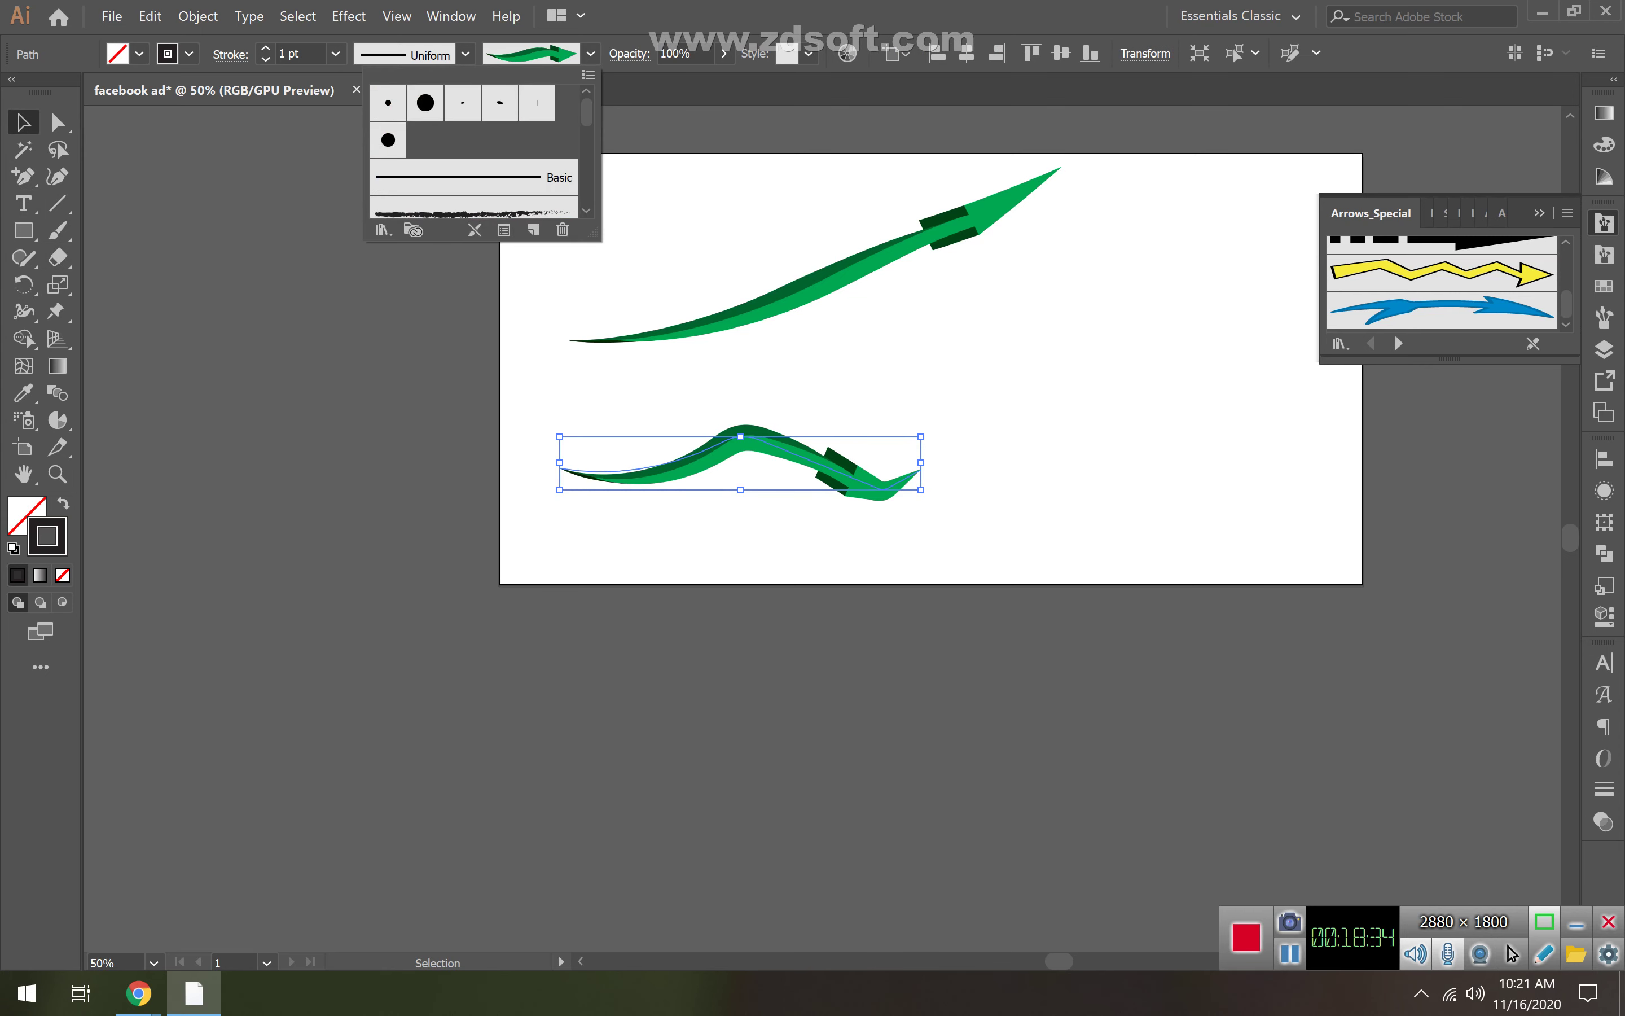
pyautogui.click(425, 102)
pyautogui.press('Escape')
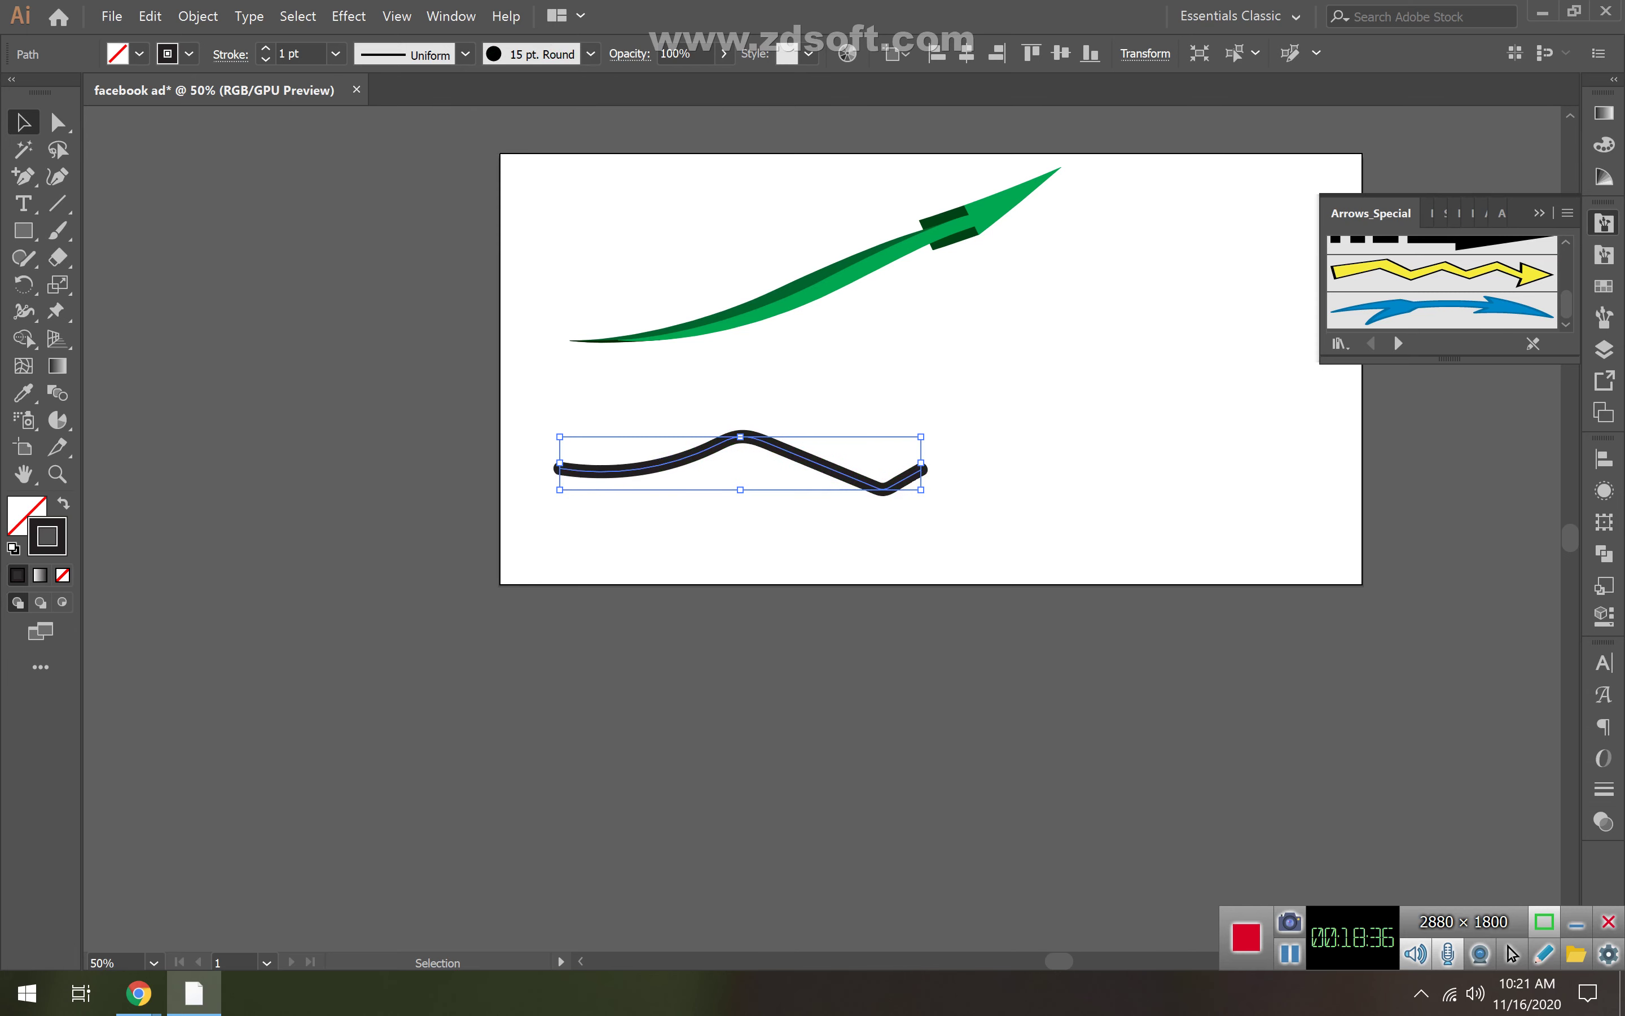
pyautogui.moveTo(806, 461); pyautogui.dragTo(835, 505)
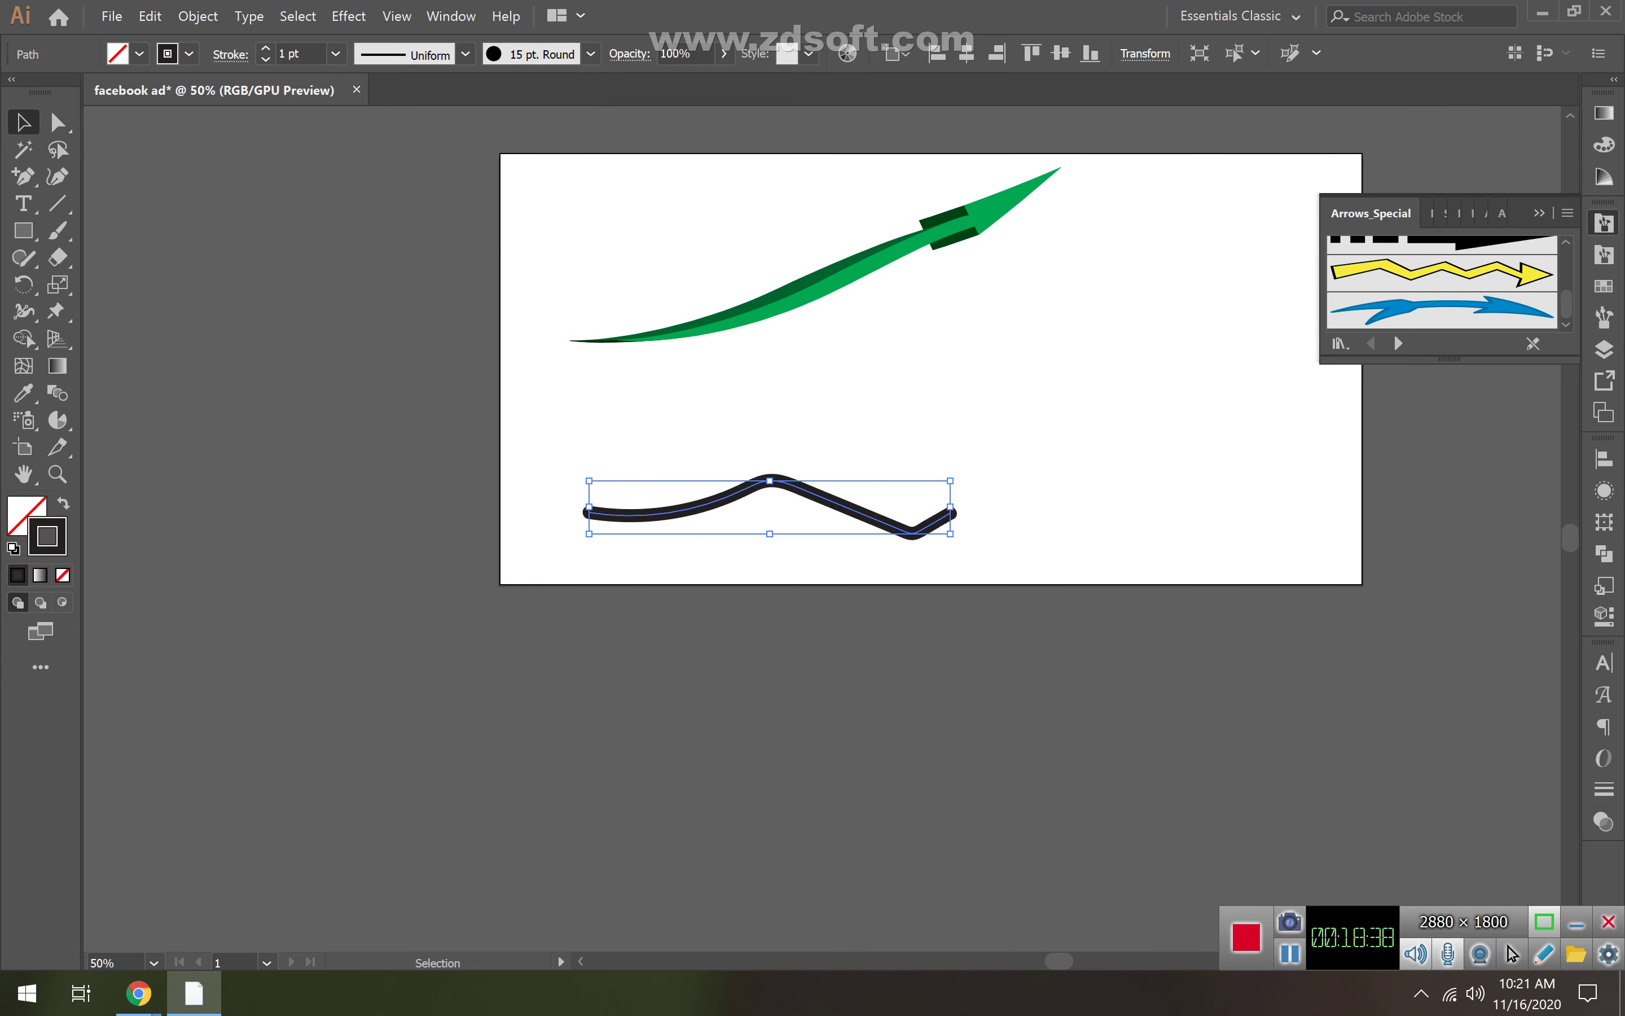
pyautogui.click(590, 54)
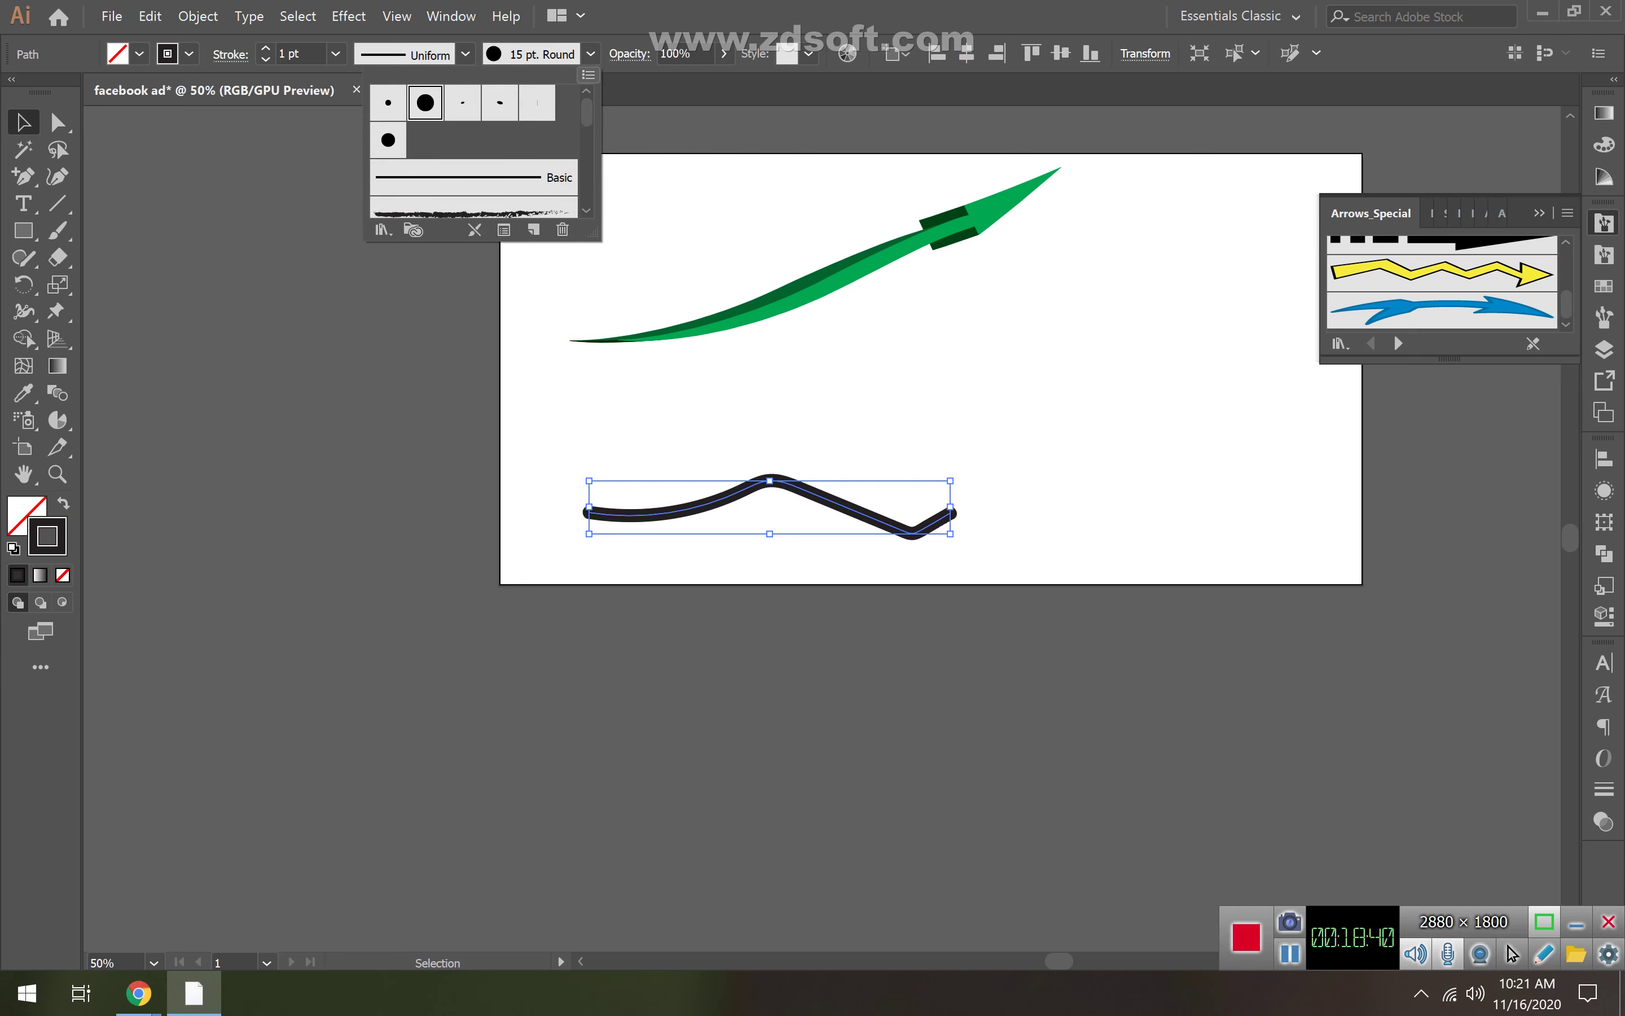
pyautogui.click(534, 229)
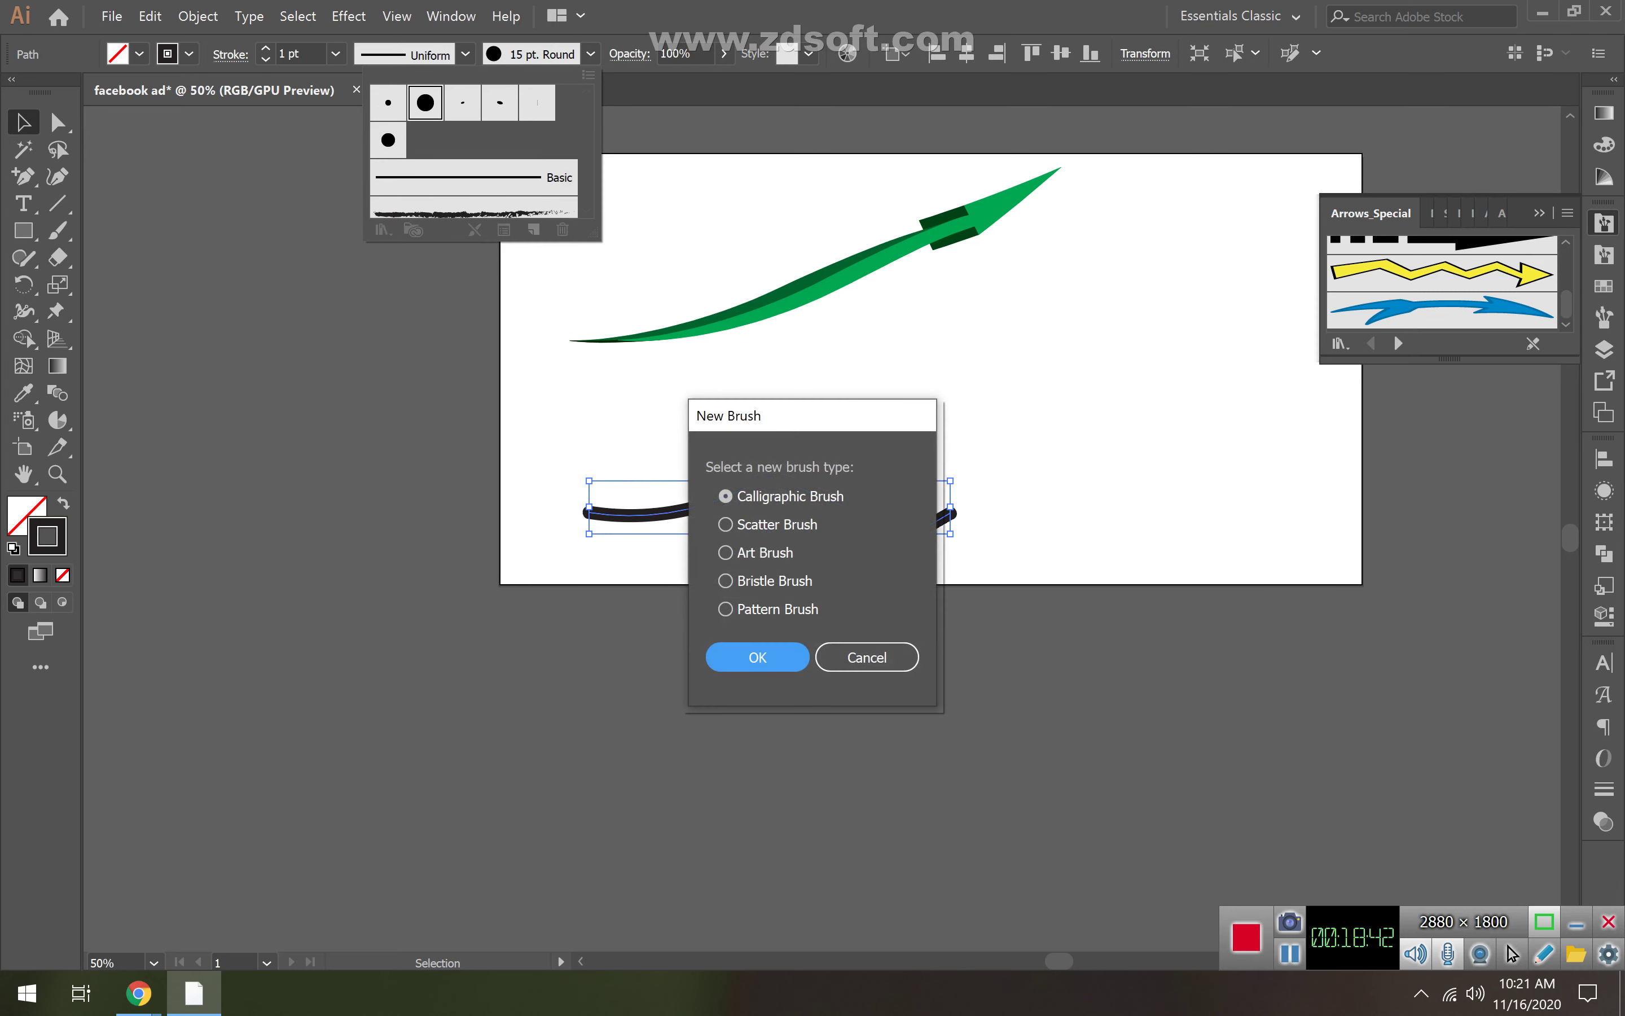
pyautogui.click(866, 657)
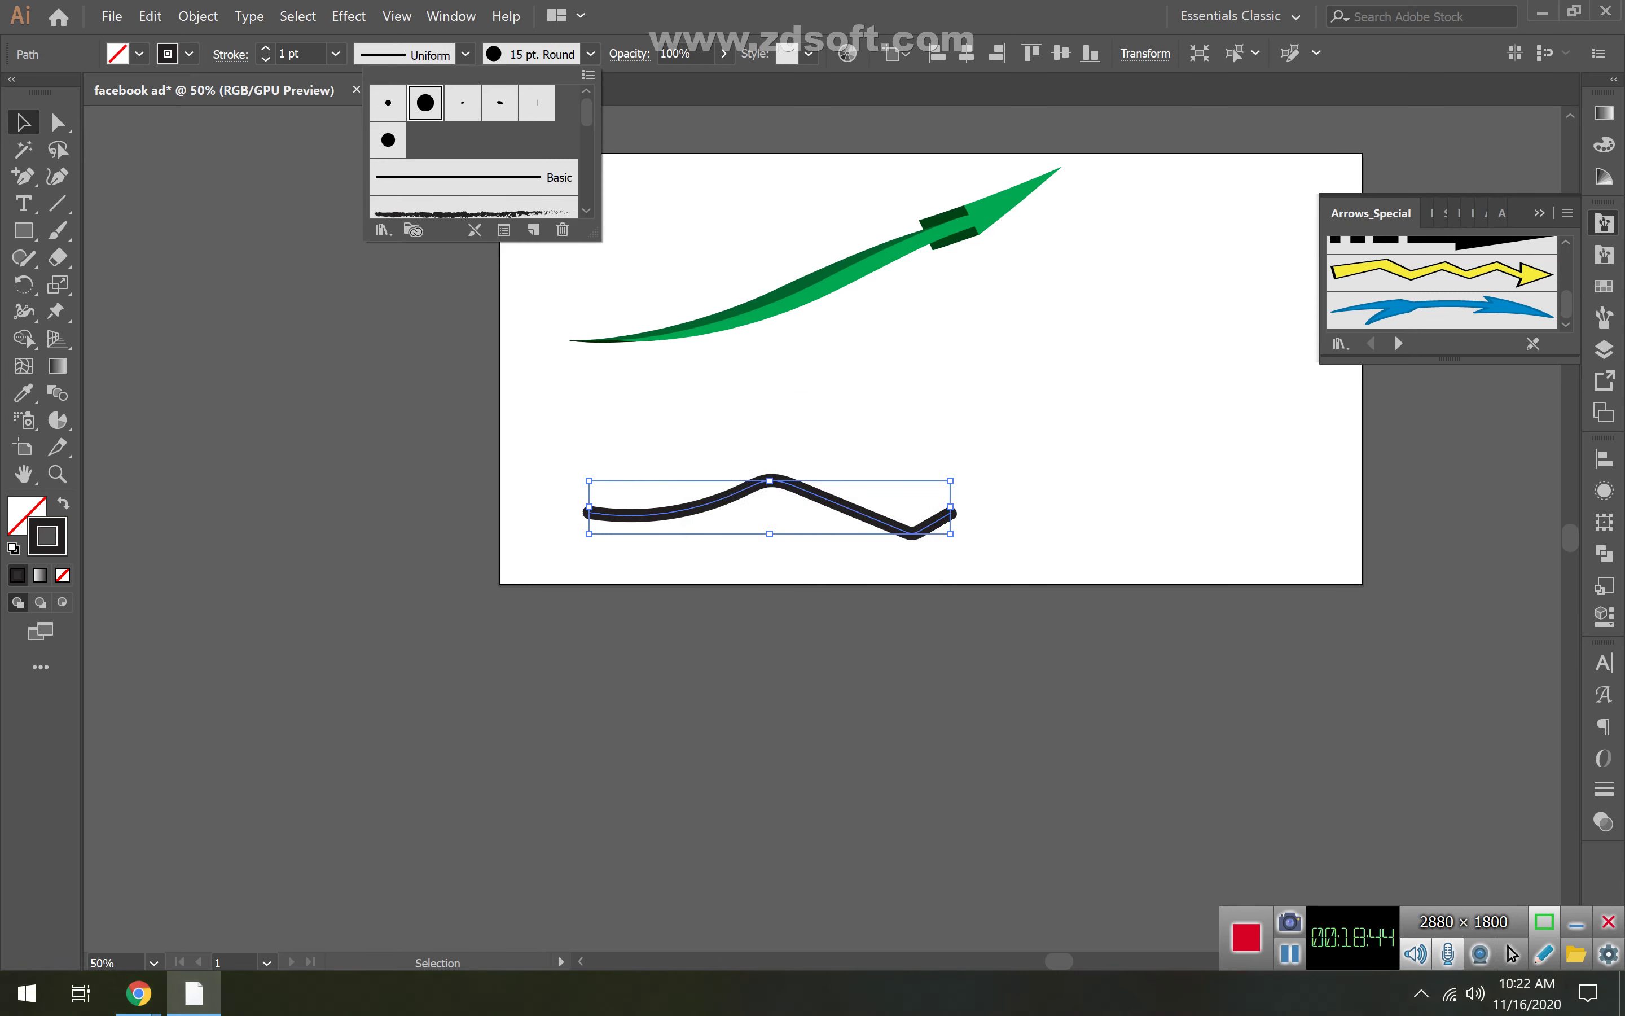
pyautogui.click(590, 53)
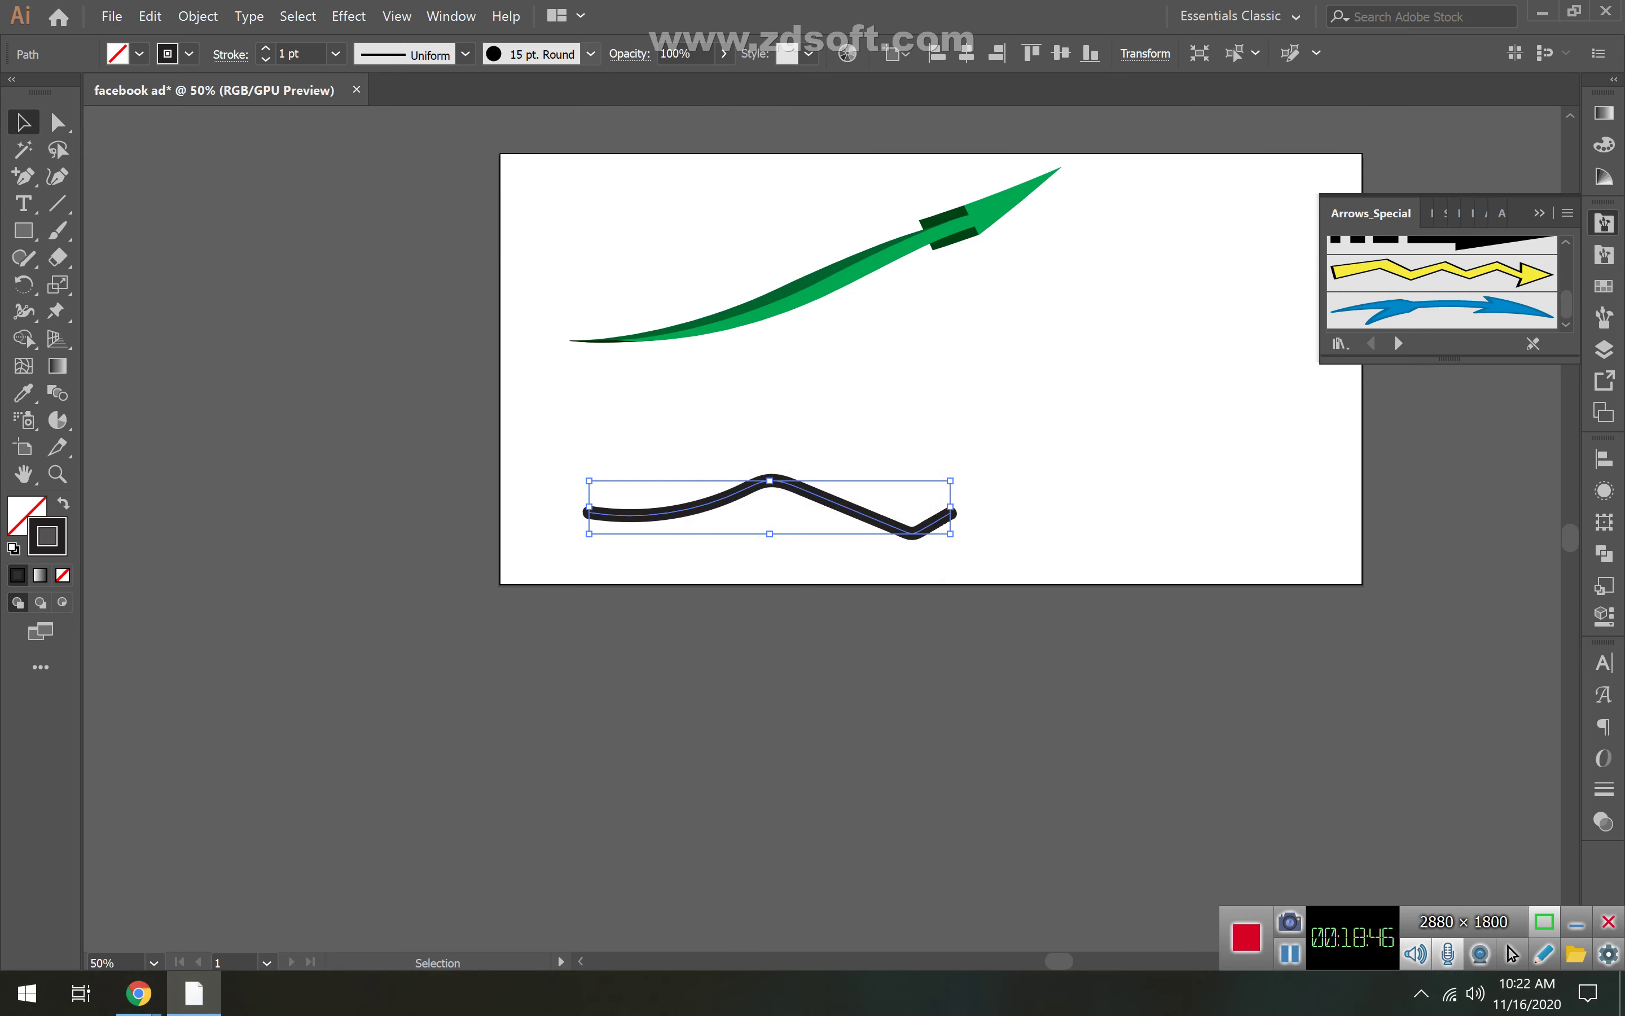
# - Set up a new calligraphic brush with a fixed 31° angle, 21% roundness and 189 pt size
pyautogui.click(590, 54)
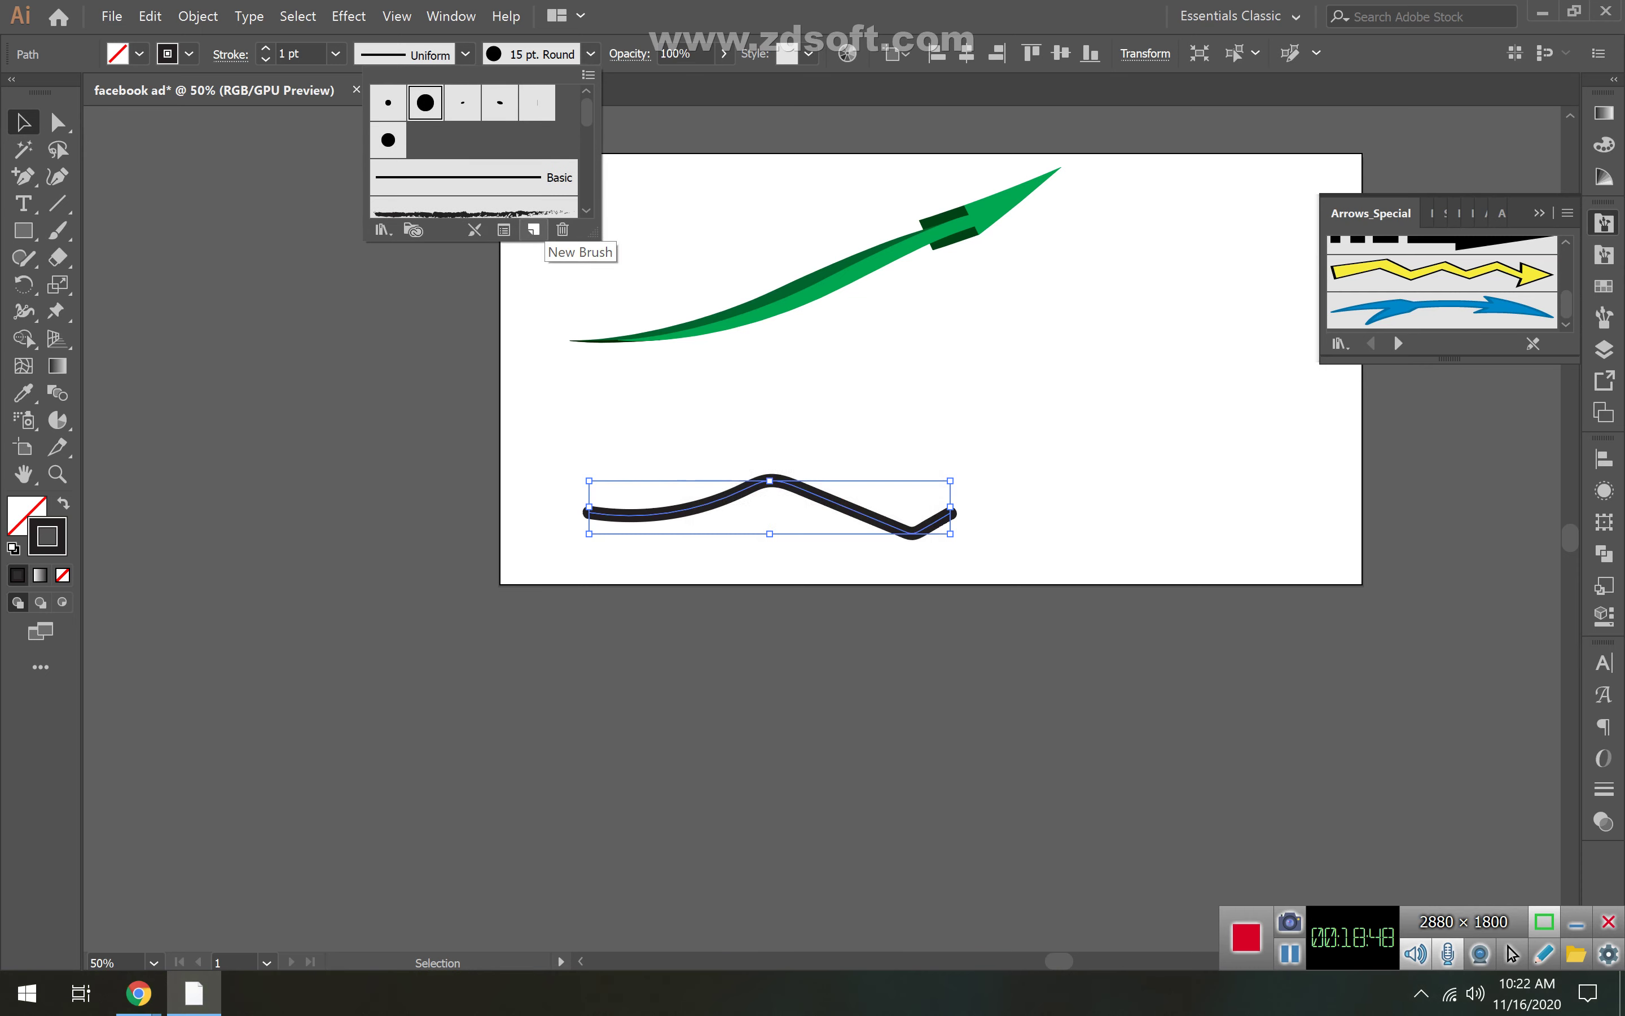
pyautogui.click(534, 230)
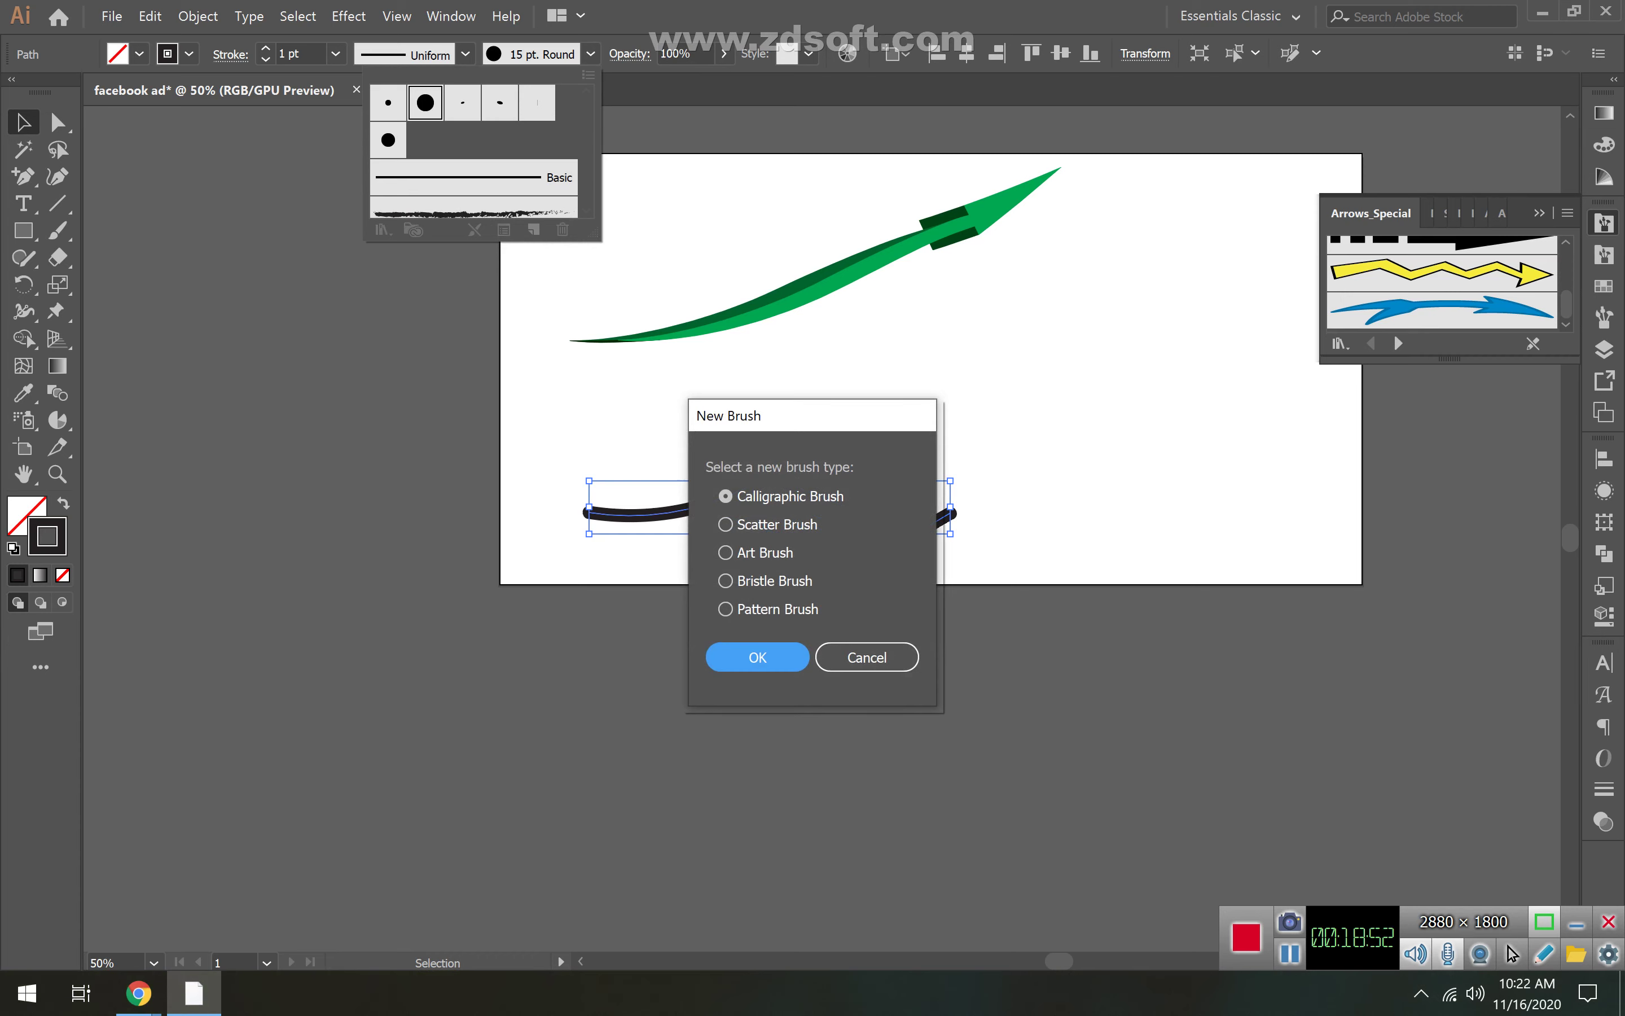
pyautogui.press('Return')
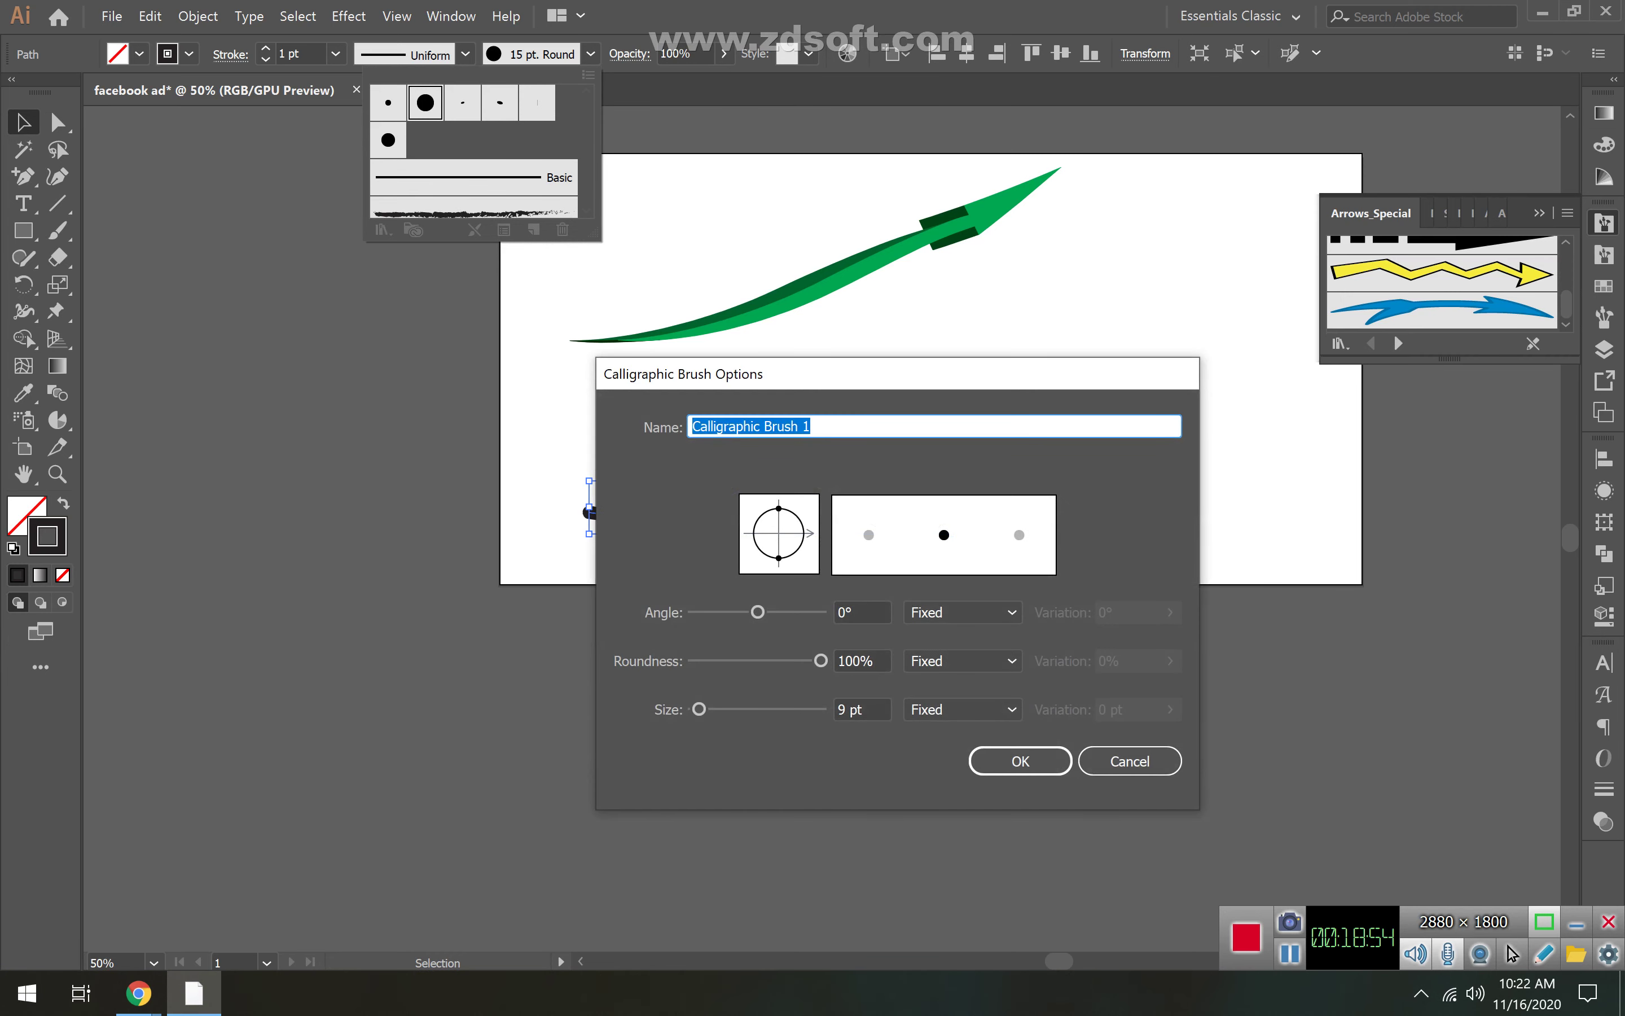
pyautogui.moveTo(911, 382)
pyautogui.mouseDown()
pyautogui.moveTo(916, 478)
pyautogui.moveTo(703, 562)
pyautogui.moveTo(656, 598)
pyautogui.moveTo(269, 375)
pyautogui.moveTo(820, 530)
pyautogui.moveTo(773, 621)
pyautogui.moveTo(778, 604)
pyautogui.mouseUp()
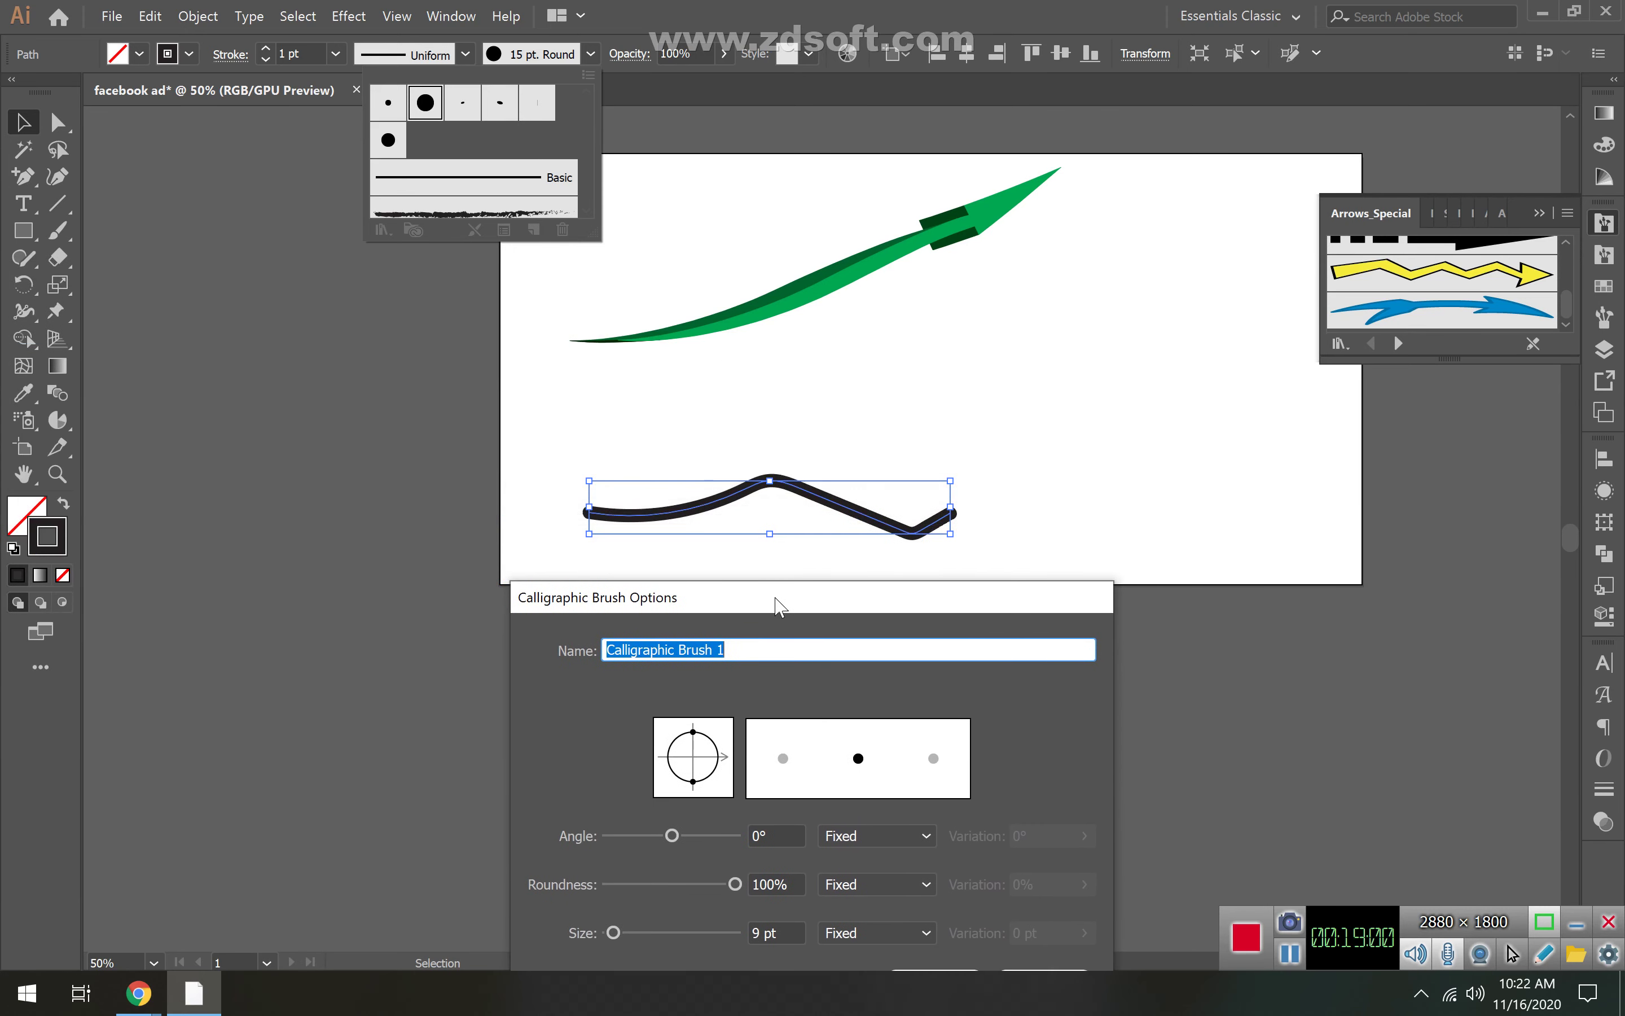
pyautogui.moveTo(671, 835)
pyautogui.mouseDown()
pyautogui.moveTo(646, 884)
pyautogui.moveTo(660, 884)
pyautogui.moveTo(634, 884)
pyautogui.moveTo(695, 932)
pyautogui.mouseUp()
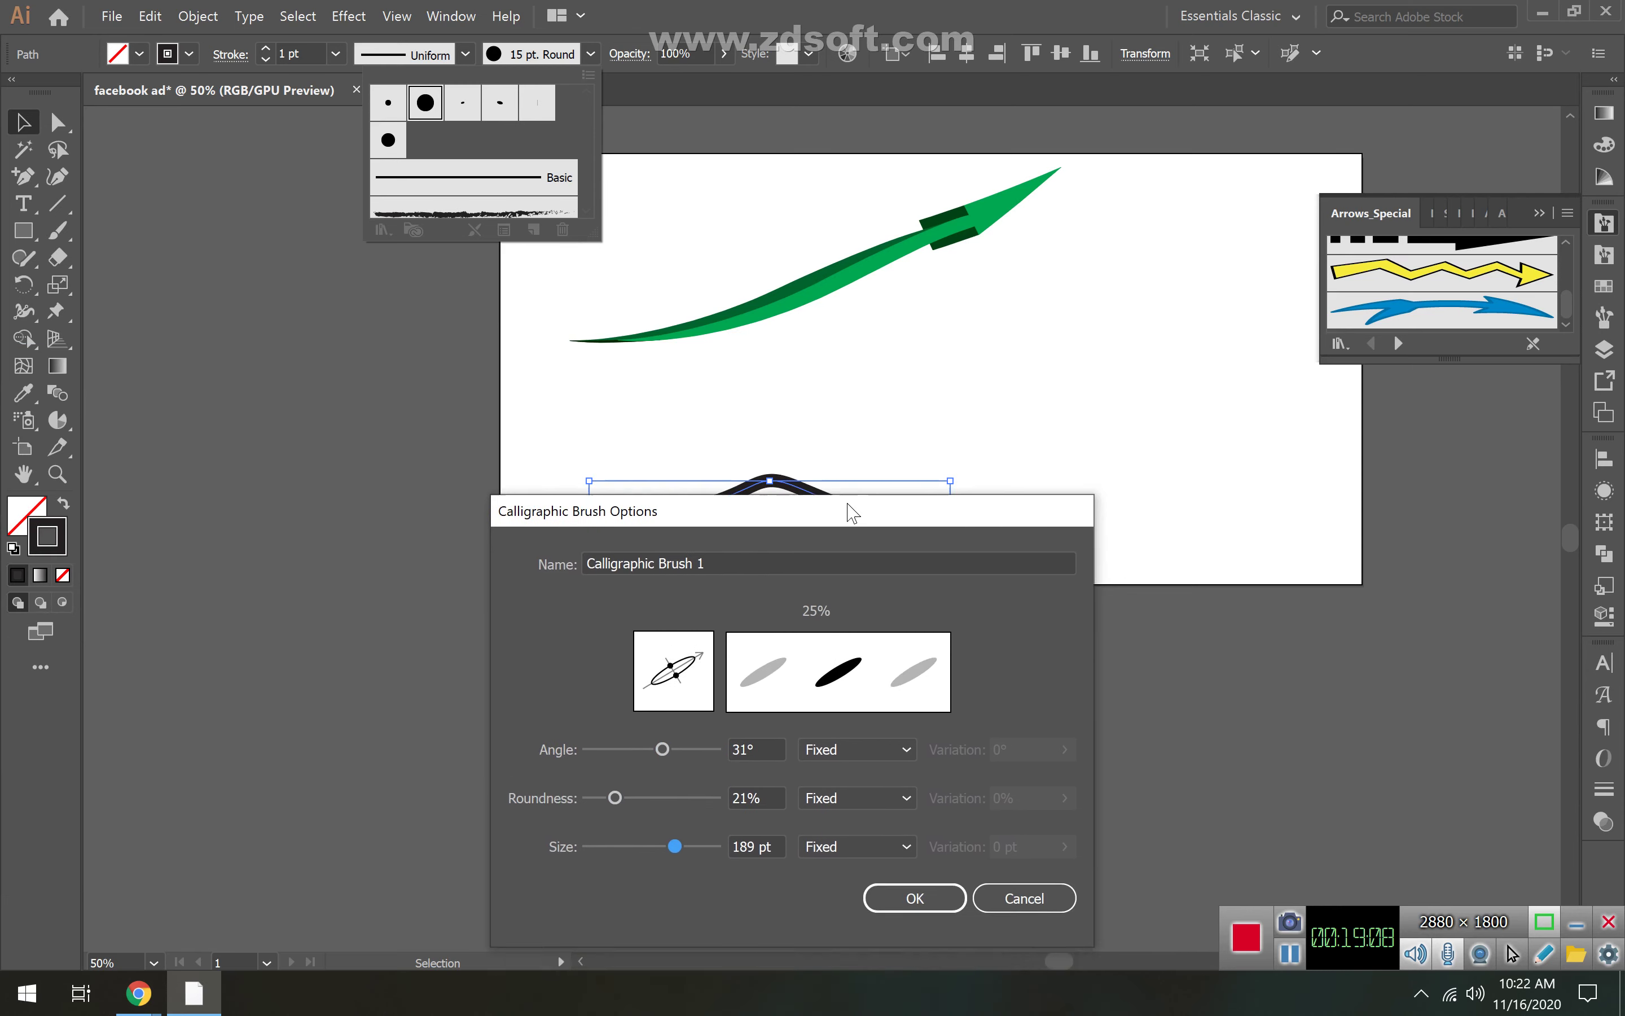
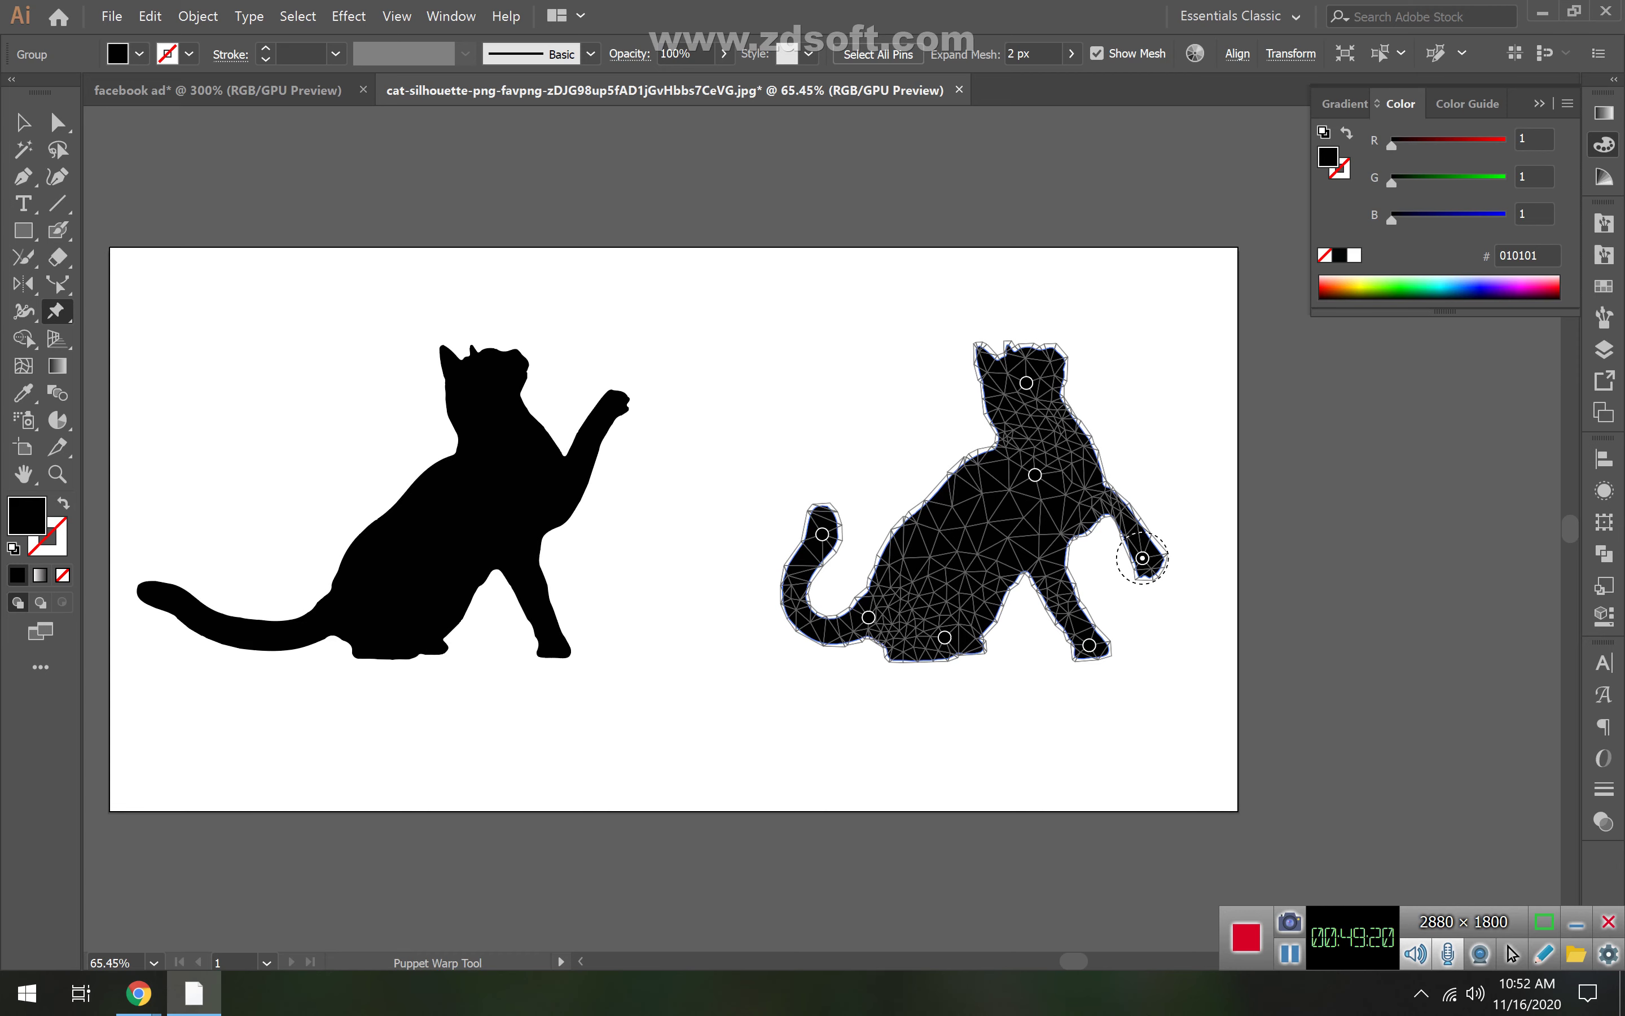
# - Try to repose the right cat with Puppet Warp by bending its head down, shifting its chest and planting both front paws
pyautogui.moveTo(1026, 382); pyautogui.dragTo(1080, 412)
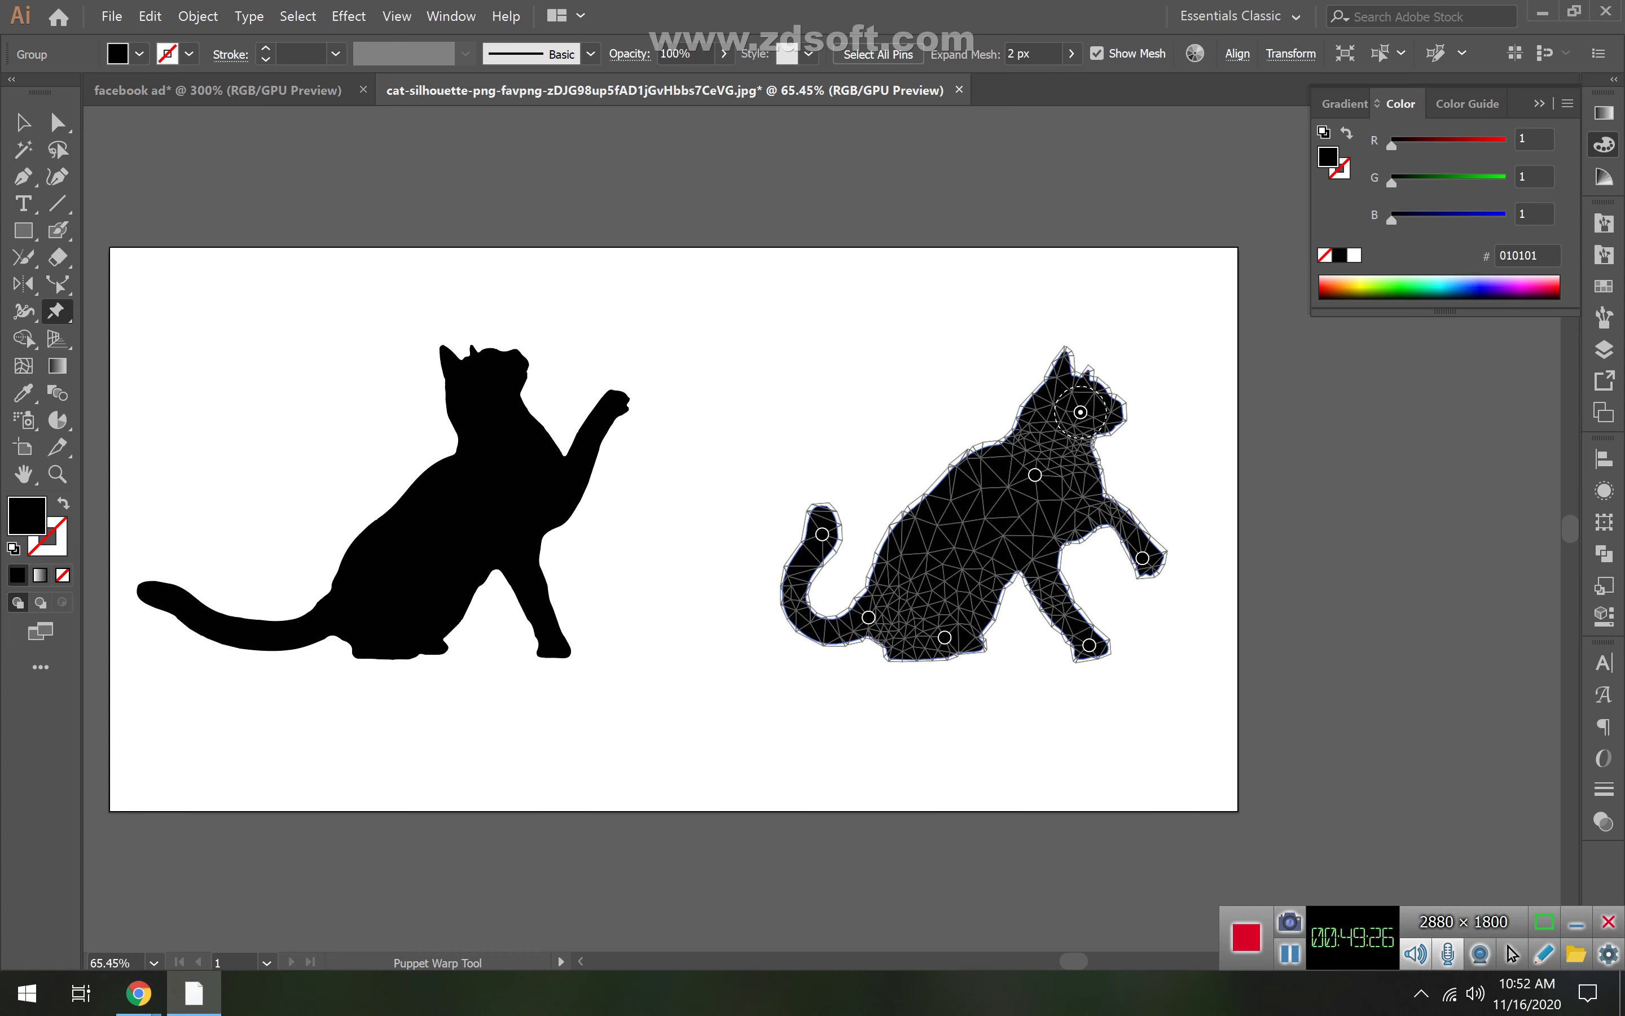
pyautogui.moveTo(1034, 474); pyautogui.dragTo(1021, 484)
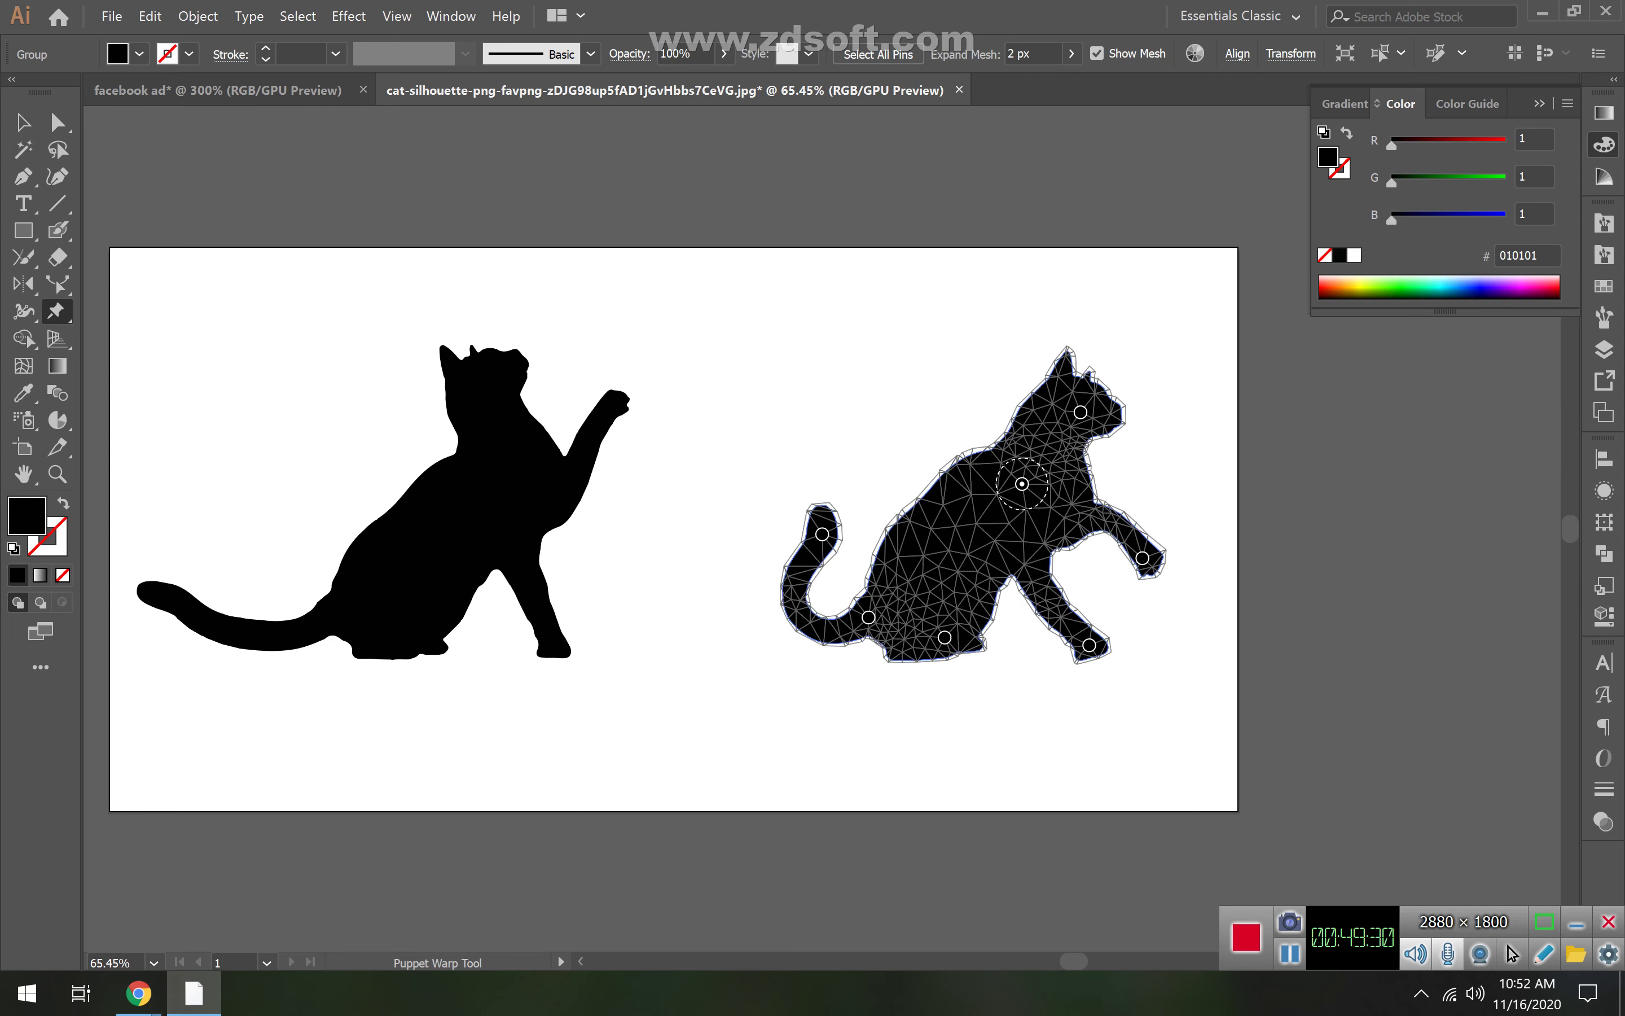
pyautogui.moveTo(1089, 645); pyautogui.dragTo(1039, 635)
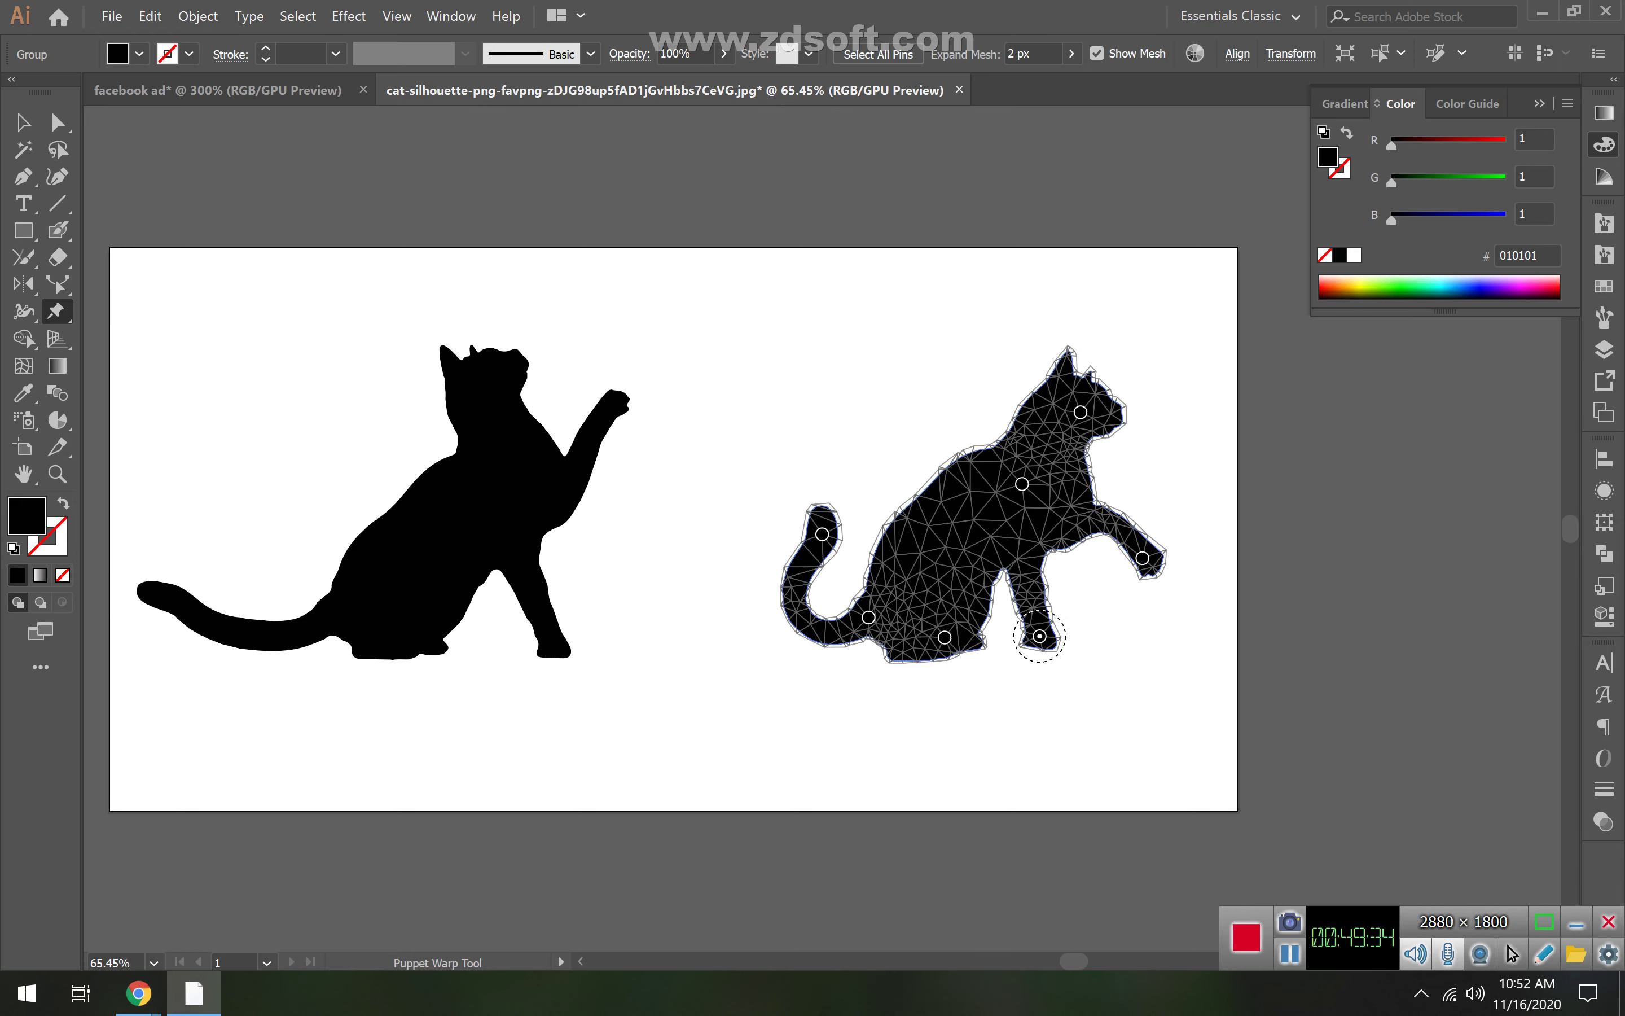
pyautogui.moveTo(1142, 558); pyautogui.dragTo(1099, 639)
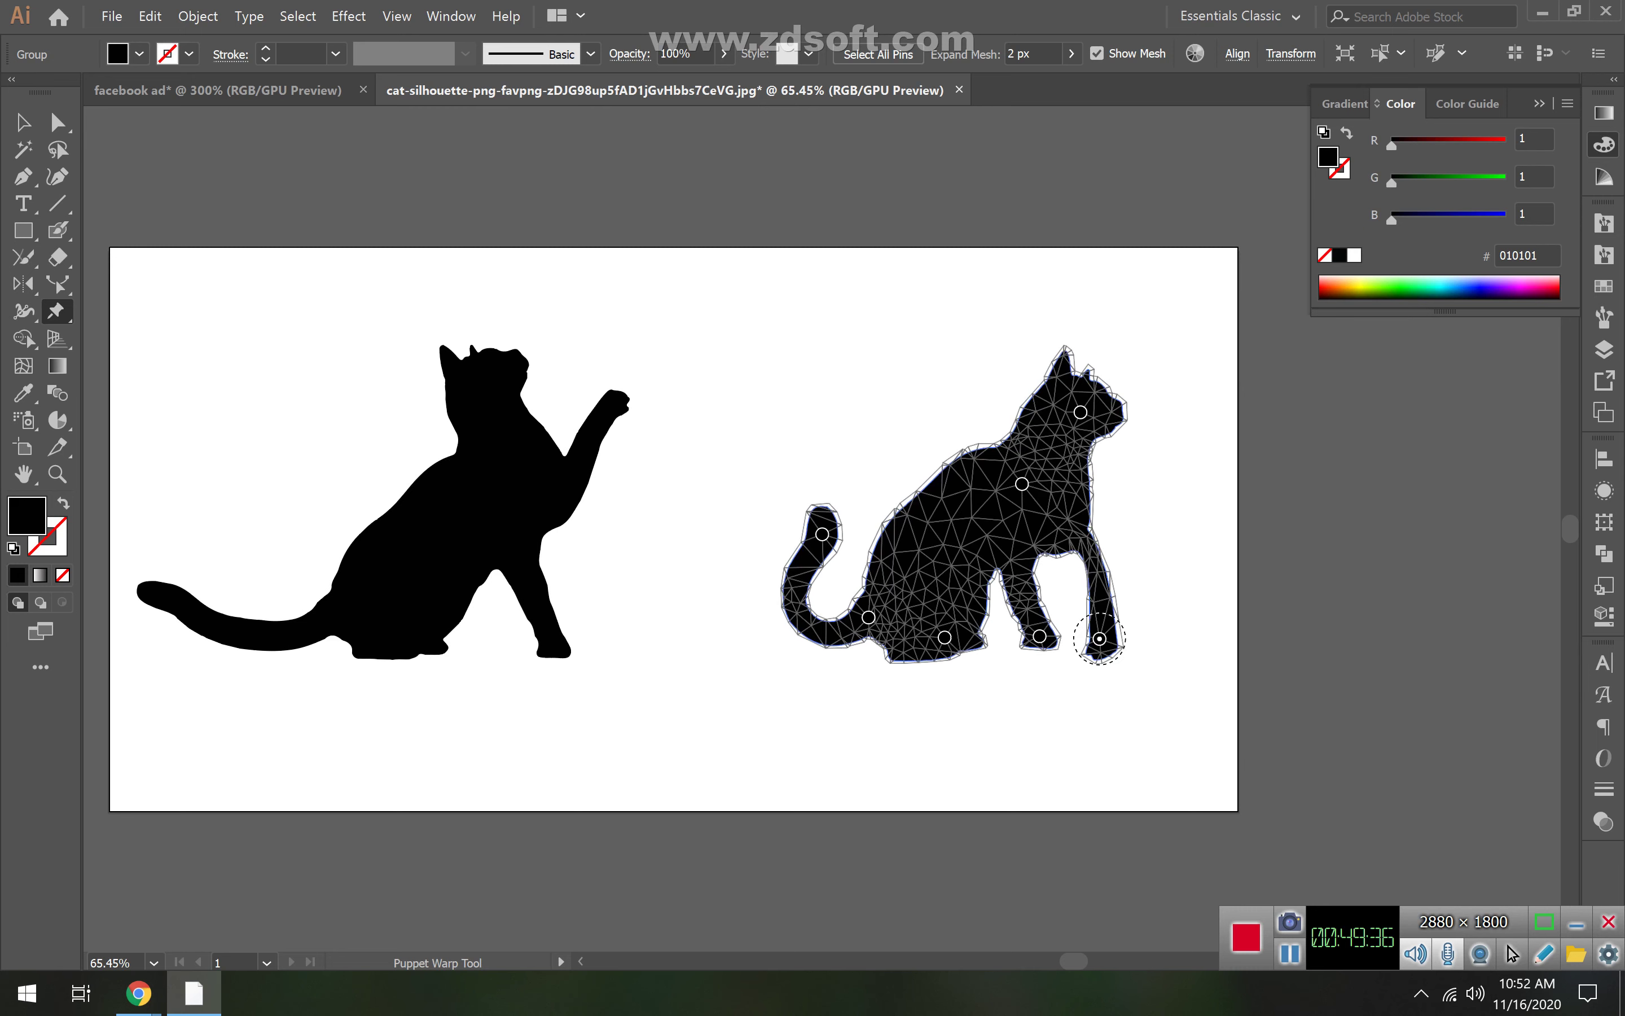
pyautogui.moveTo(1081, 412); pyautogui.dragTo(1113, 490)
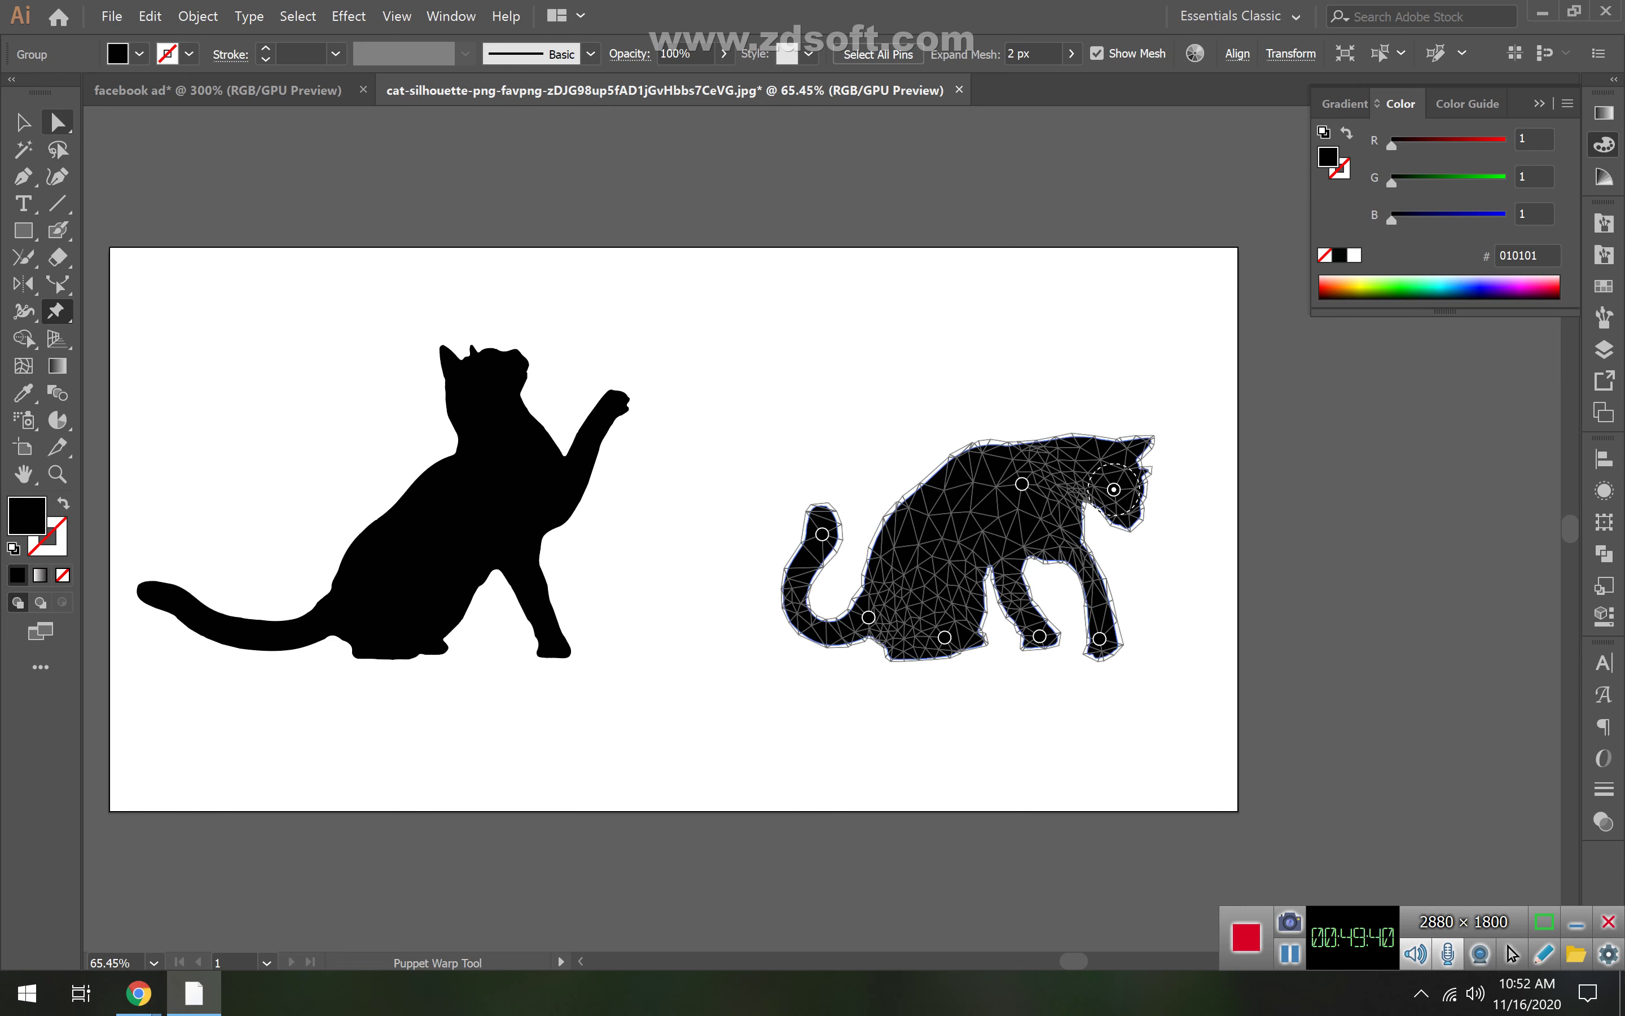
pyautogui.click(23, 122)
pyautogui.click(739, 403)
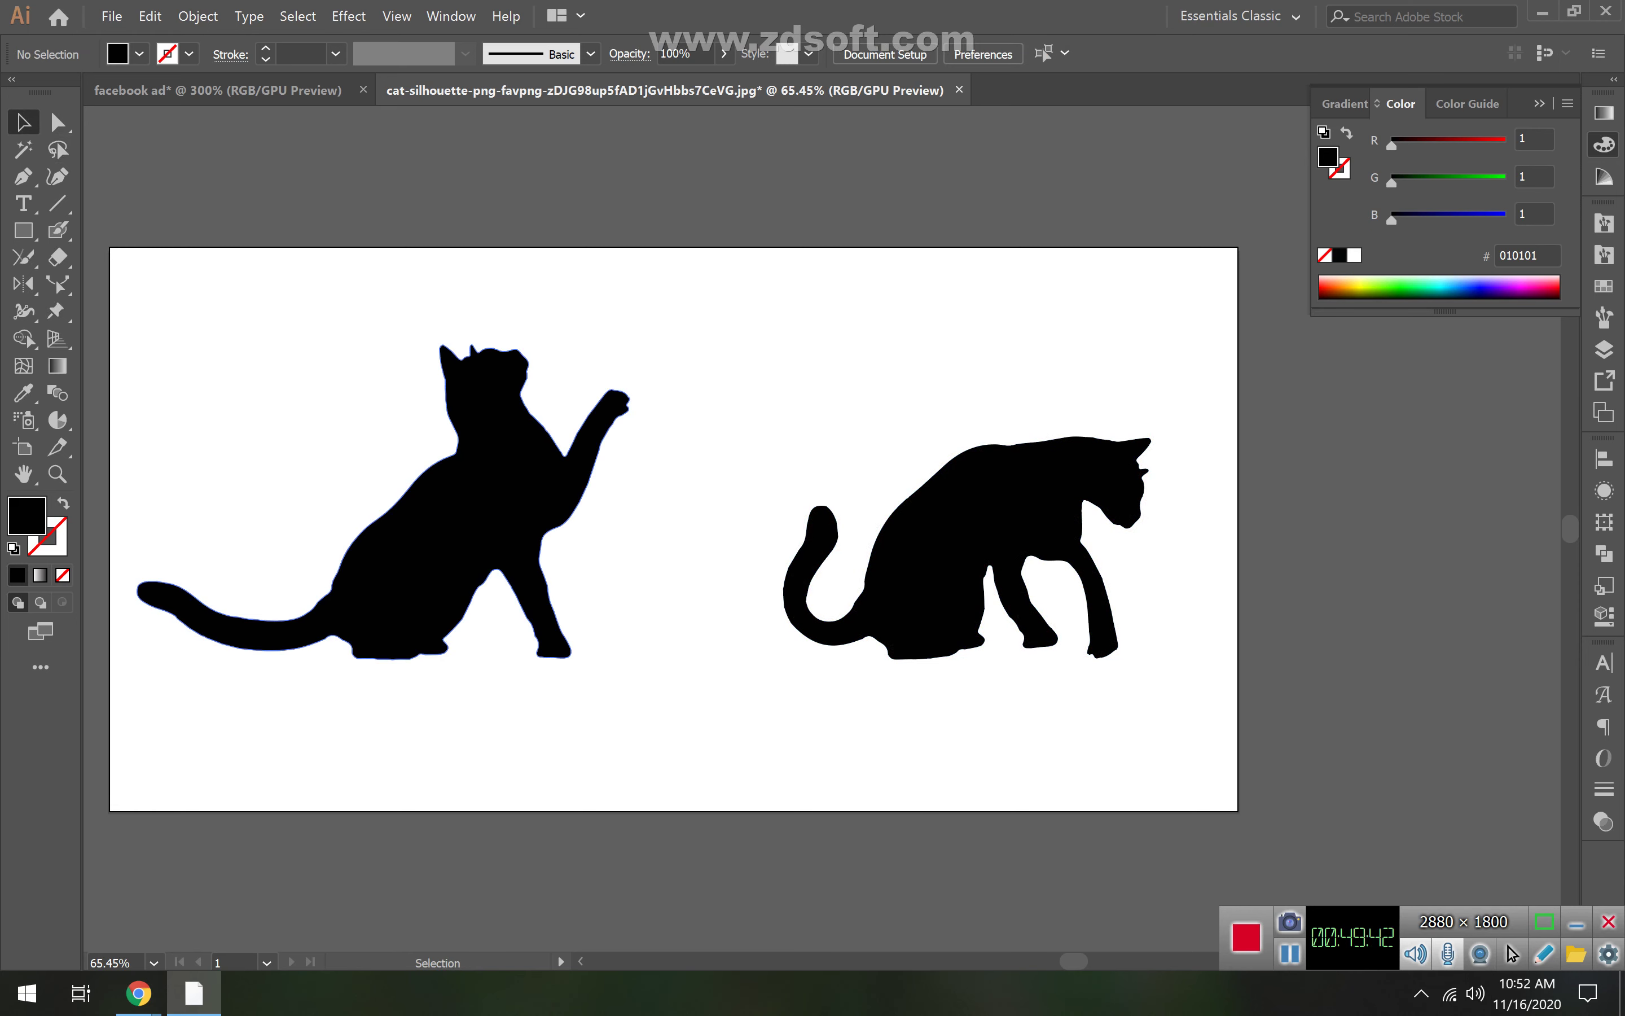
pyautogui.click(967, 537)
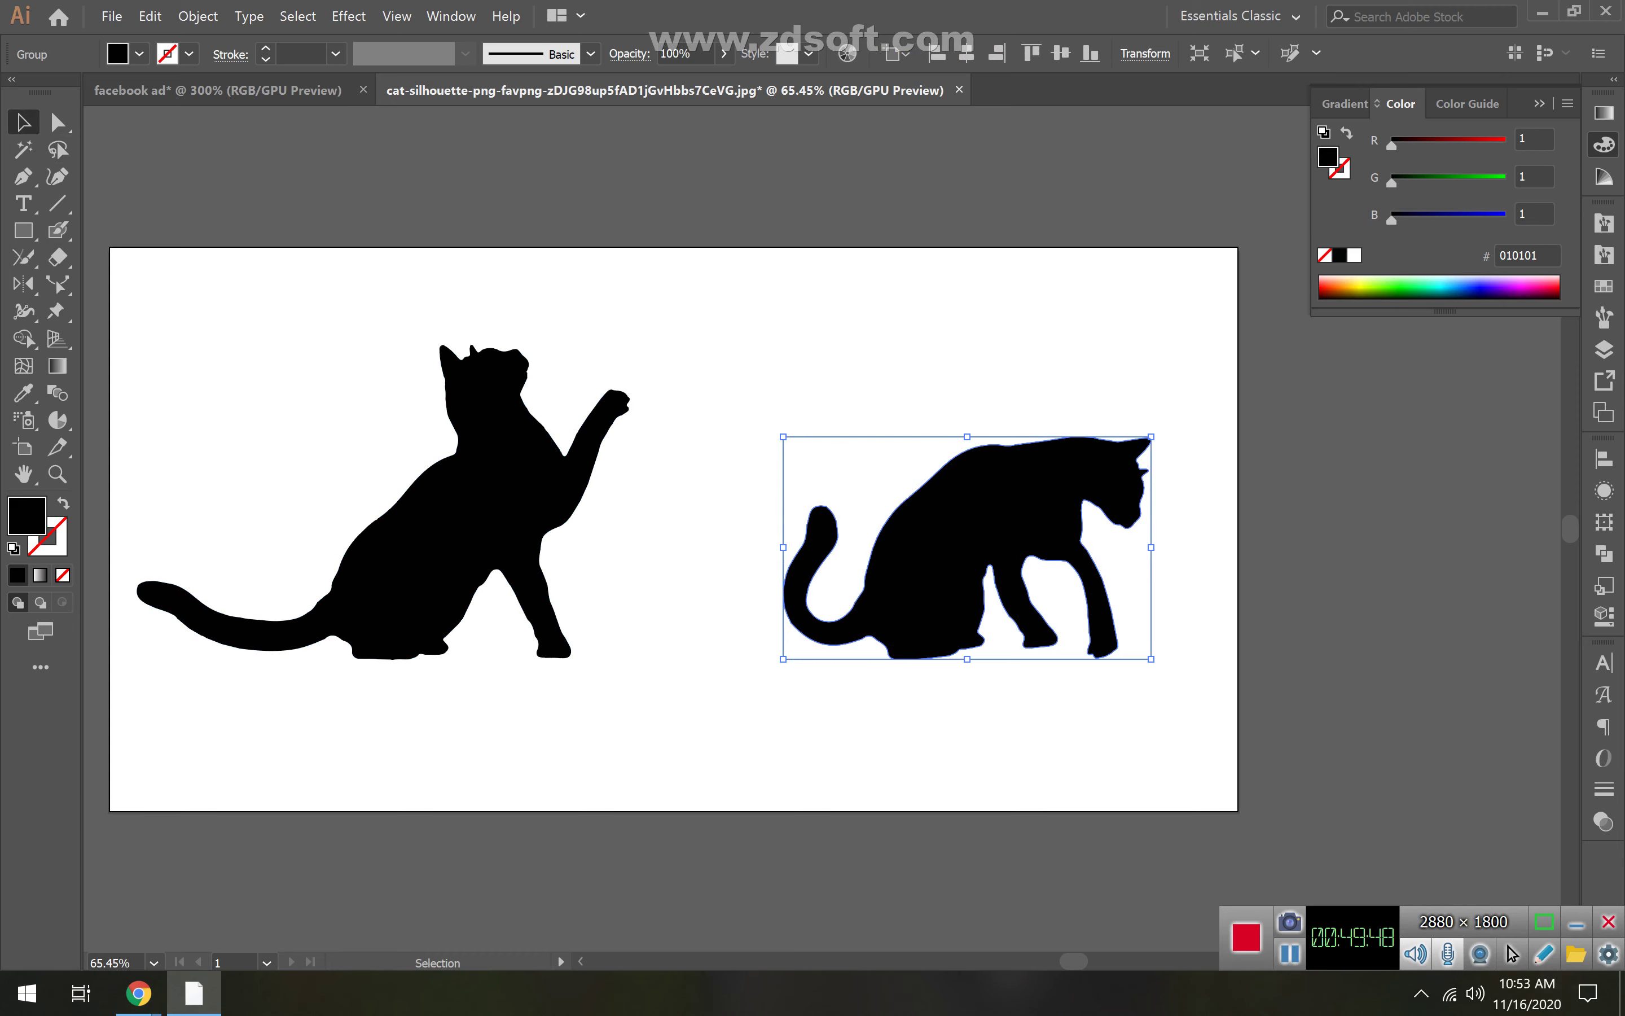
# - Undo the Puppet Warp edits on the right cat back to its raised-paw pose, keeping the whole cat selected
pyautogui.hotkey('ctrl', 'z')
pyautogui.hotkey('ctrl', 'z')
pyautogui.hotkey('ctrl', 'z')
pyautogui.hotkey('ctrl', 'z')
pyautogui.hotkey('ctrl', 'z')
pyautogui.hotkey('ctrl', 'z')
pyautogui.hotkey('ctrl', 'z')
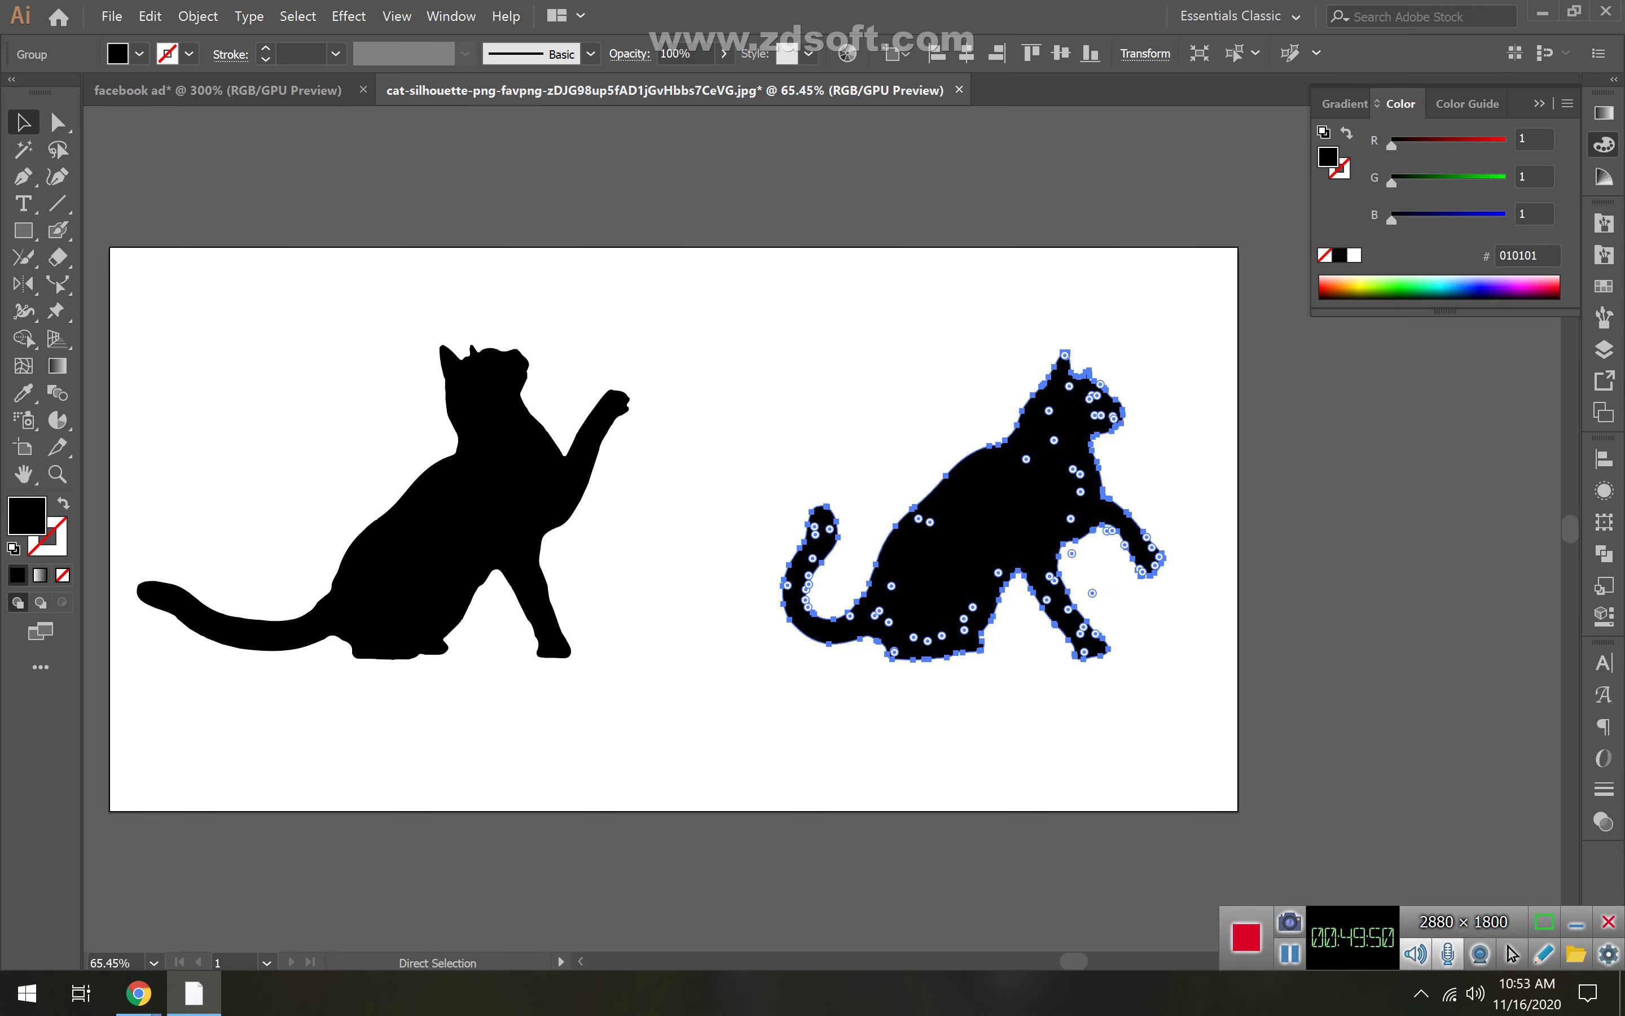
pyautogui.press('v')
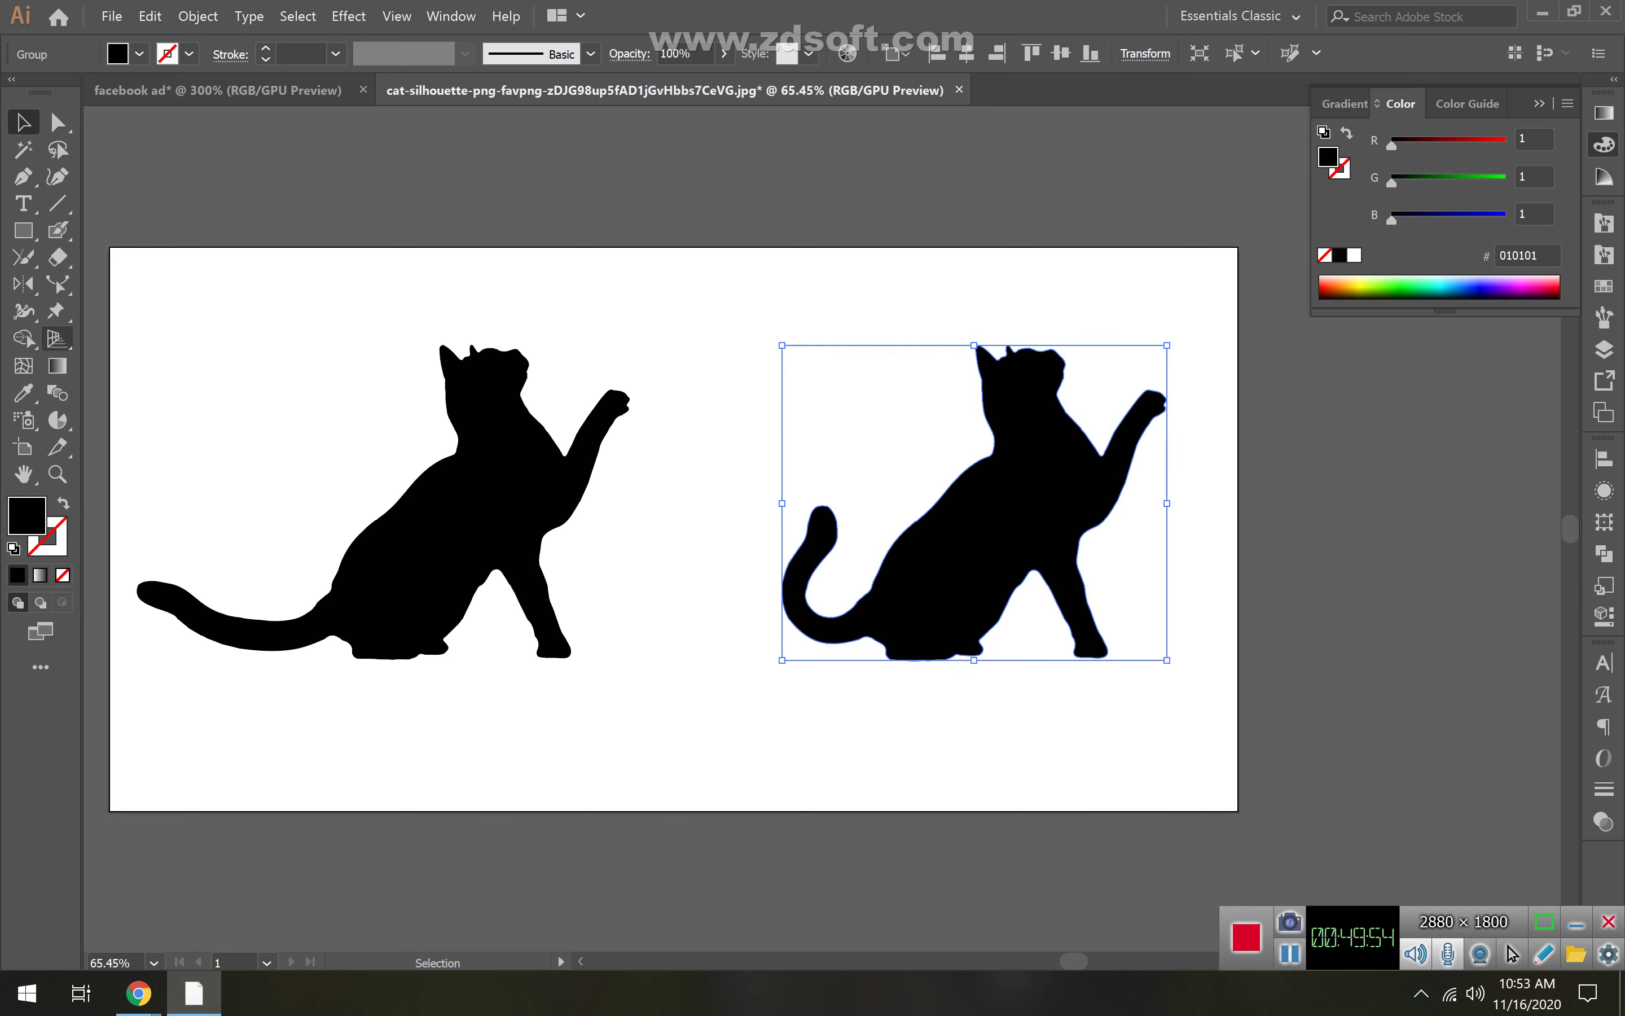
# - Add Puppet Warp pins to the right cat at the top of its standing front leg, the raised leg's shoulder and the neck
pyautogui.moveTo(57, 311); pyautogui.dragTo(168, 309)
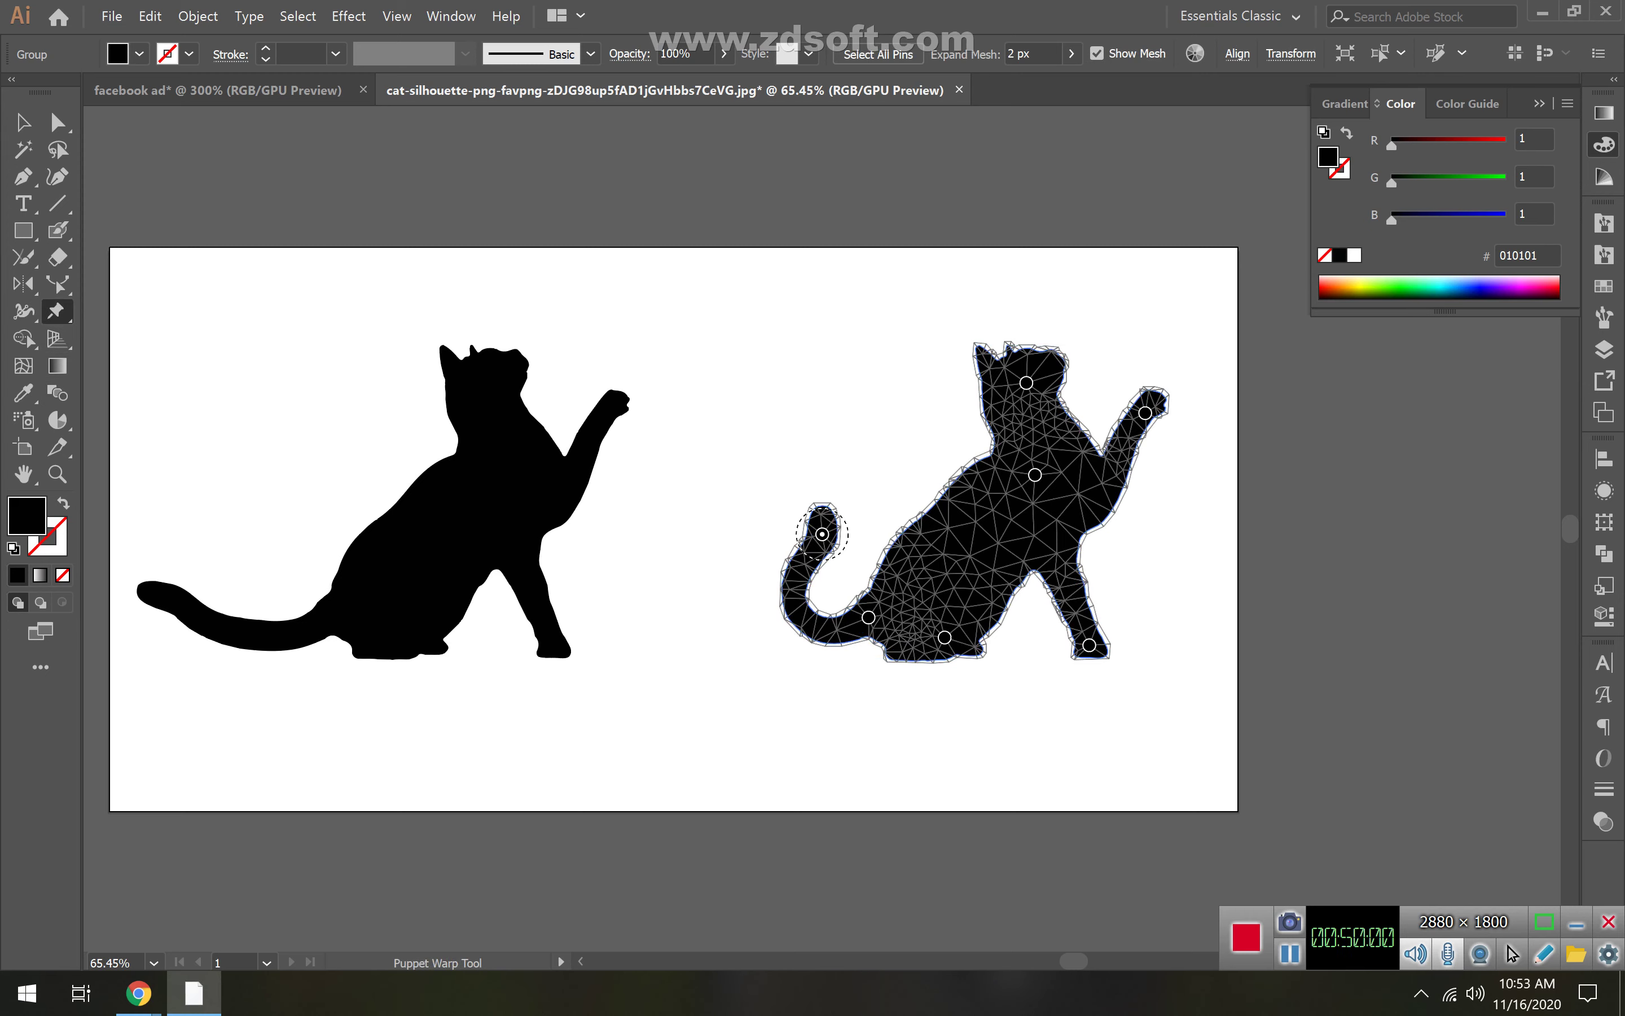
pyautogui.click(1049, 548)
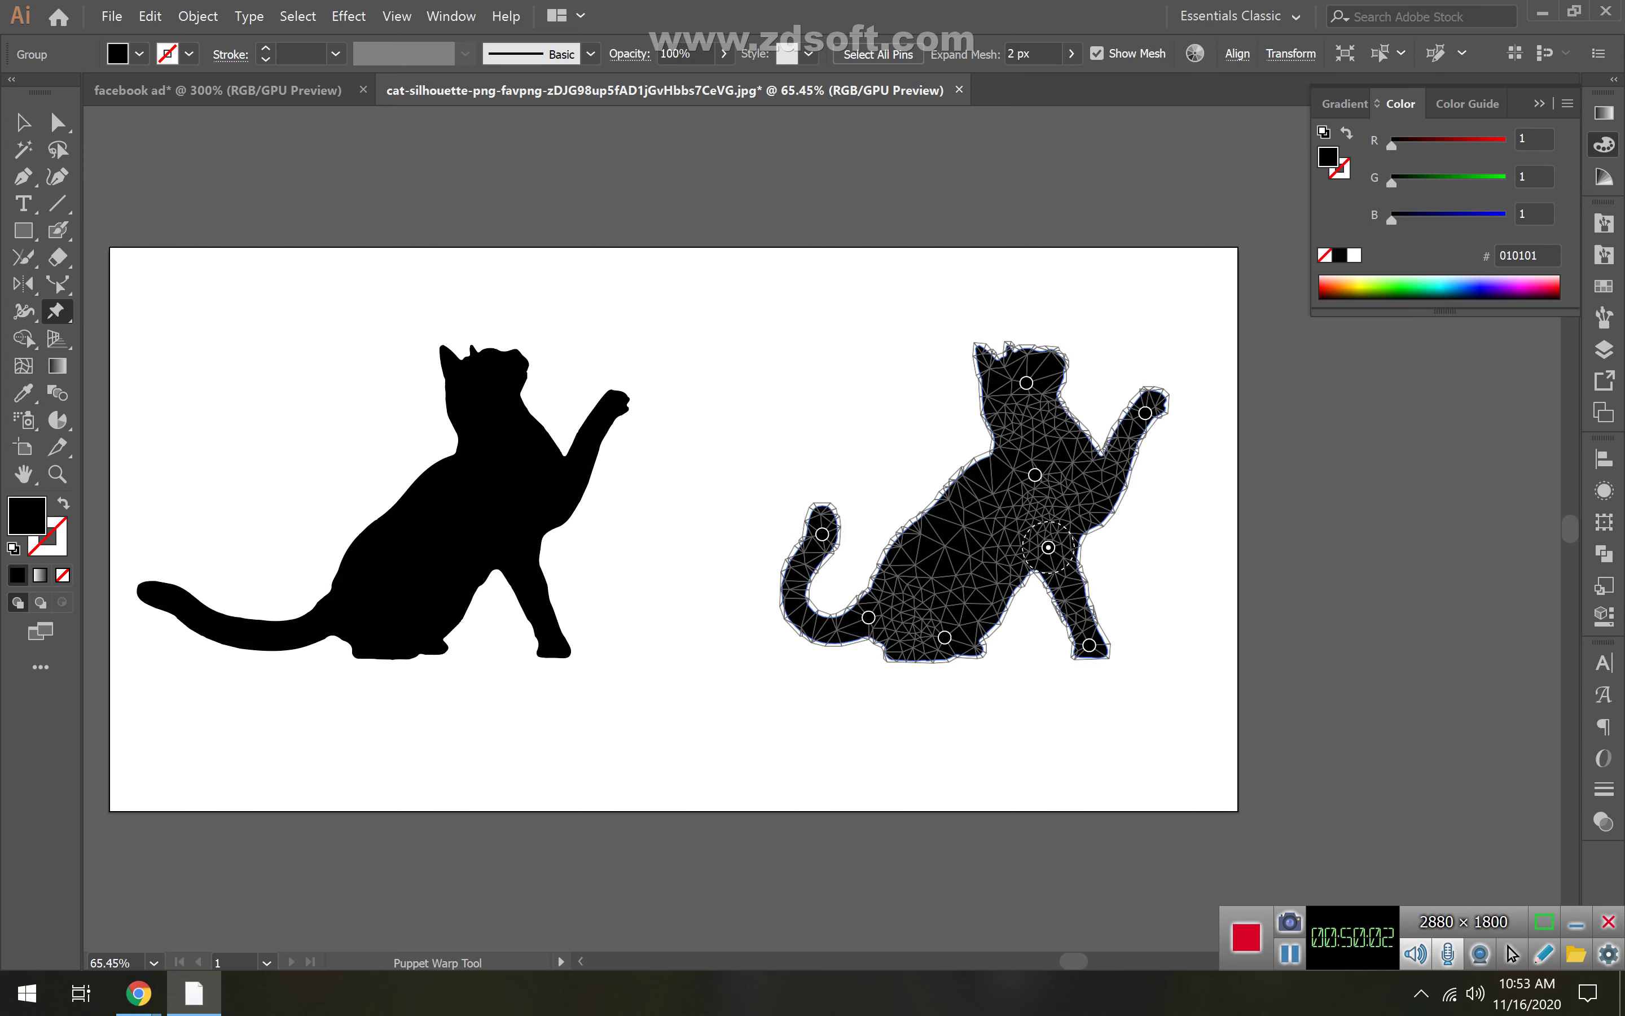
pyautogui.click(1096, 493)
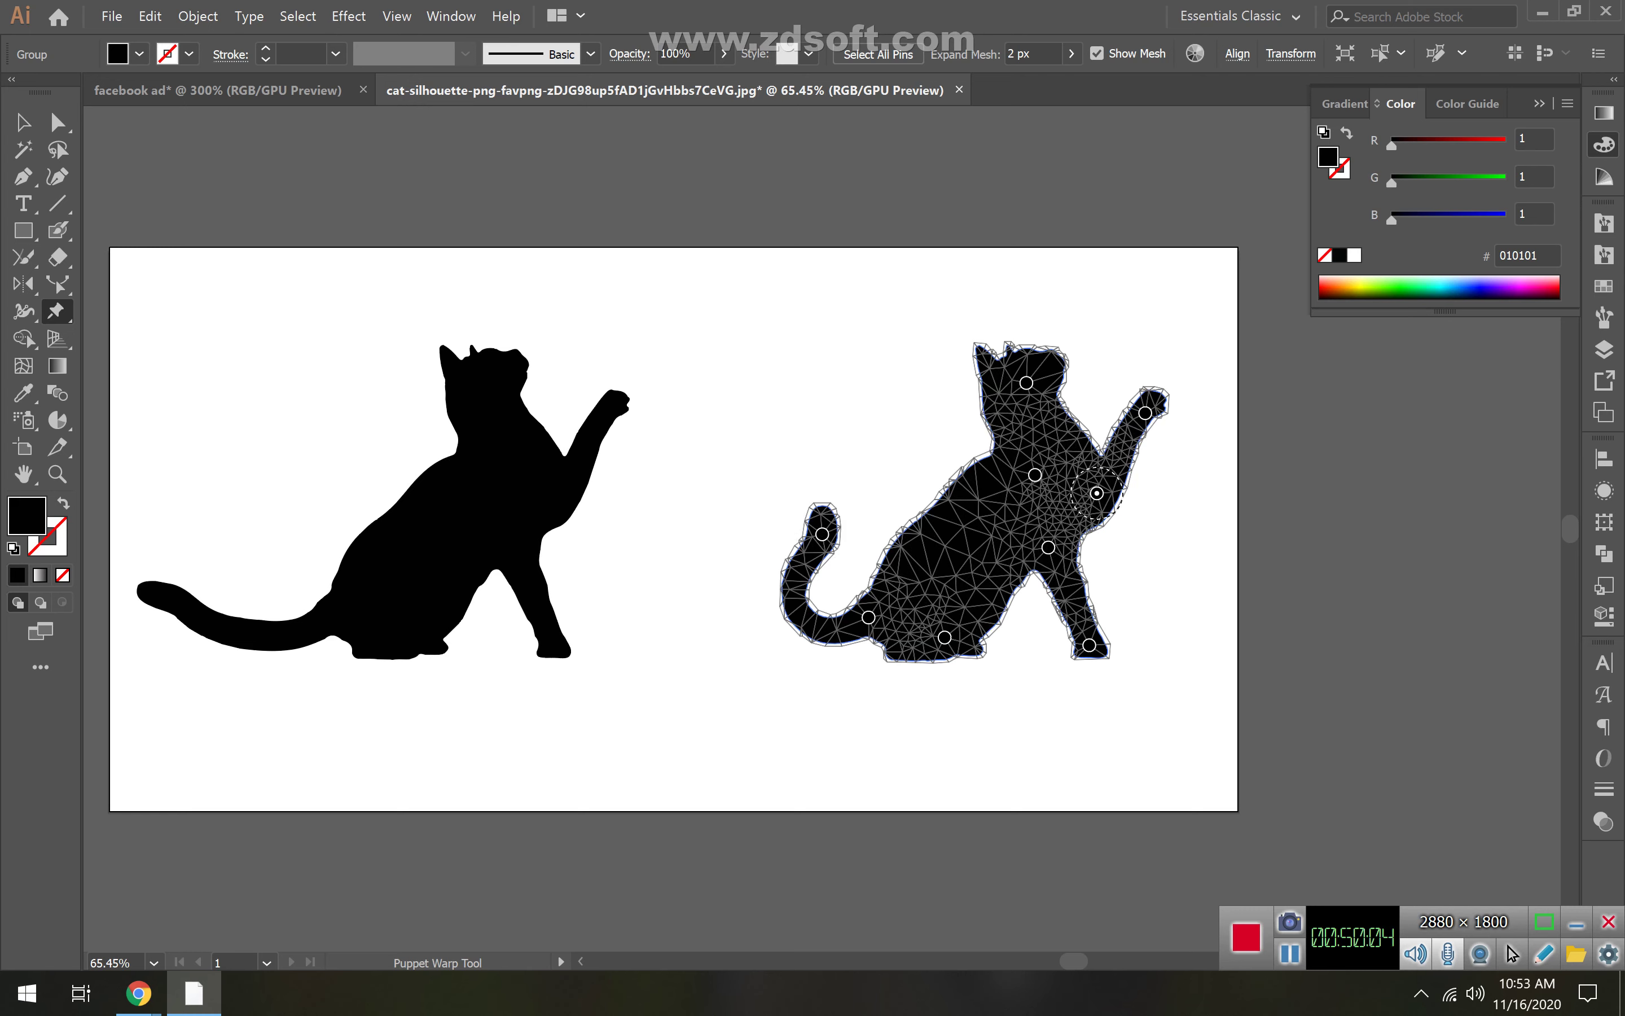
pyautogui.click(1040, 432)
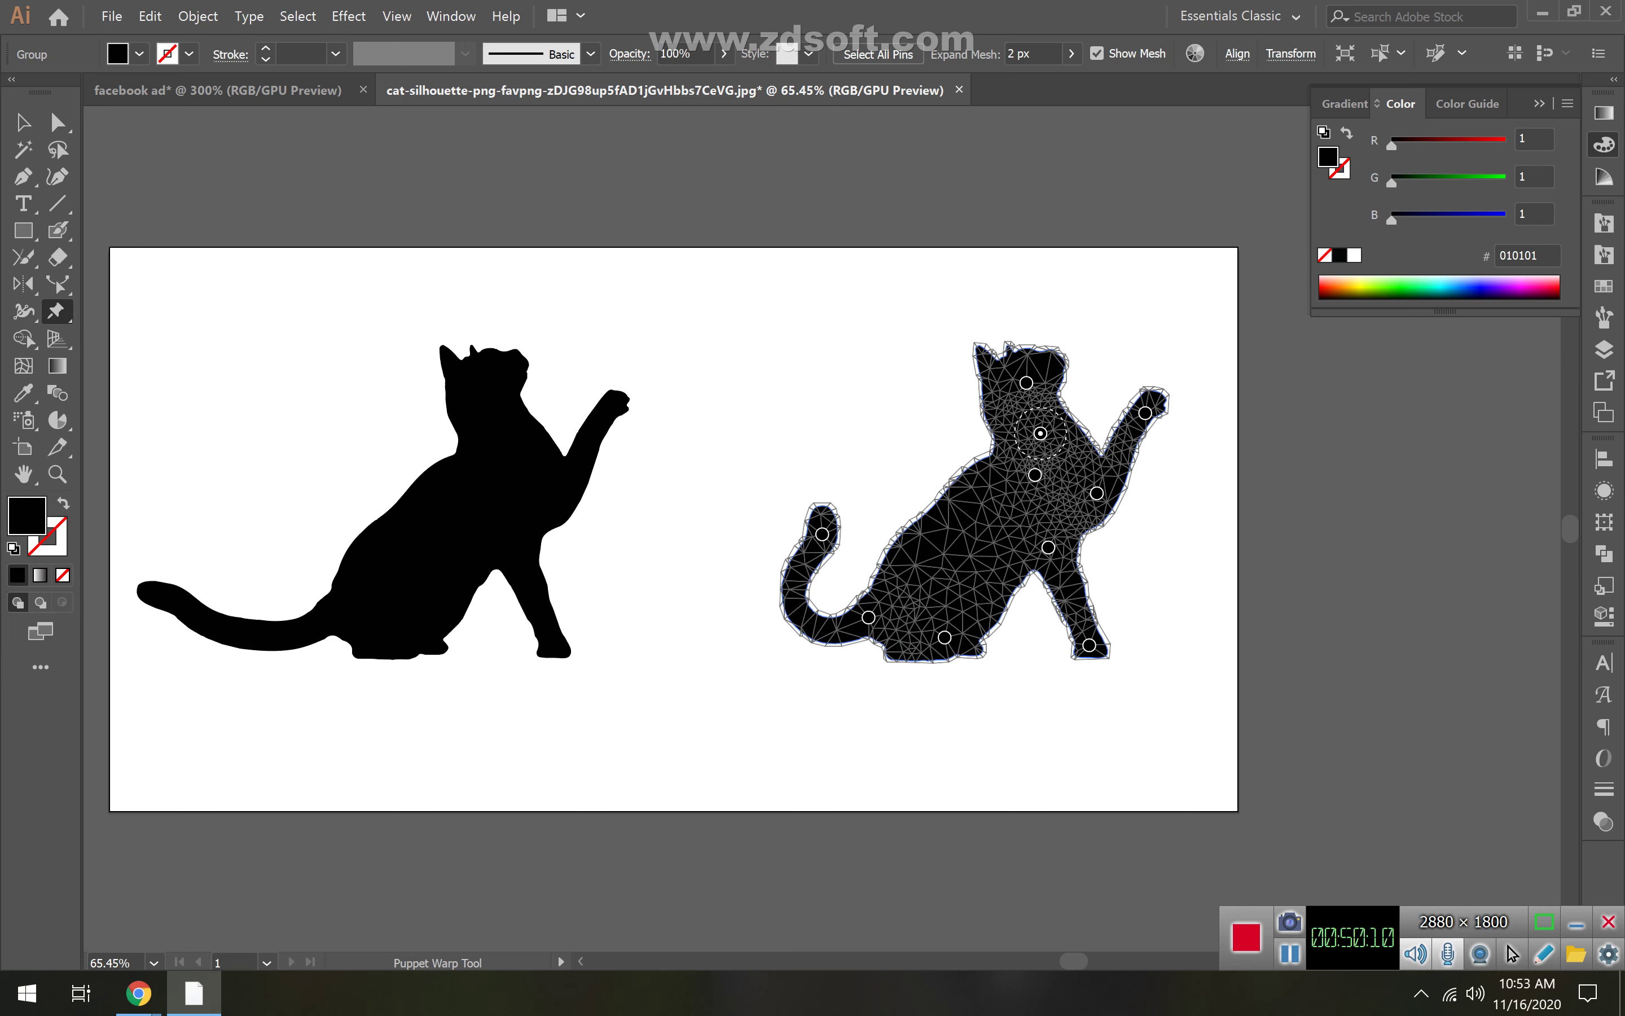
# - Lower the right cat's head and raised paw slightly with Puppet Warp, adding a pin midway along the raised leg
pyautogui.moveTo(1145, 412); pyautogui.dragTo(1049, 396)
pyautogui.click(1123, 448)
pyautogui.click(1096, 493)
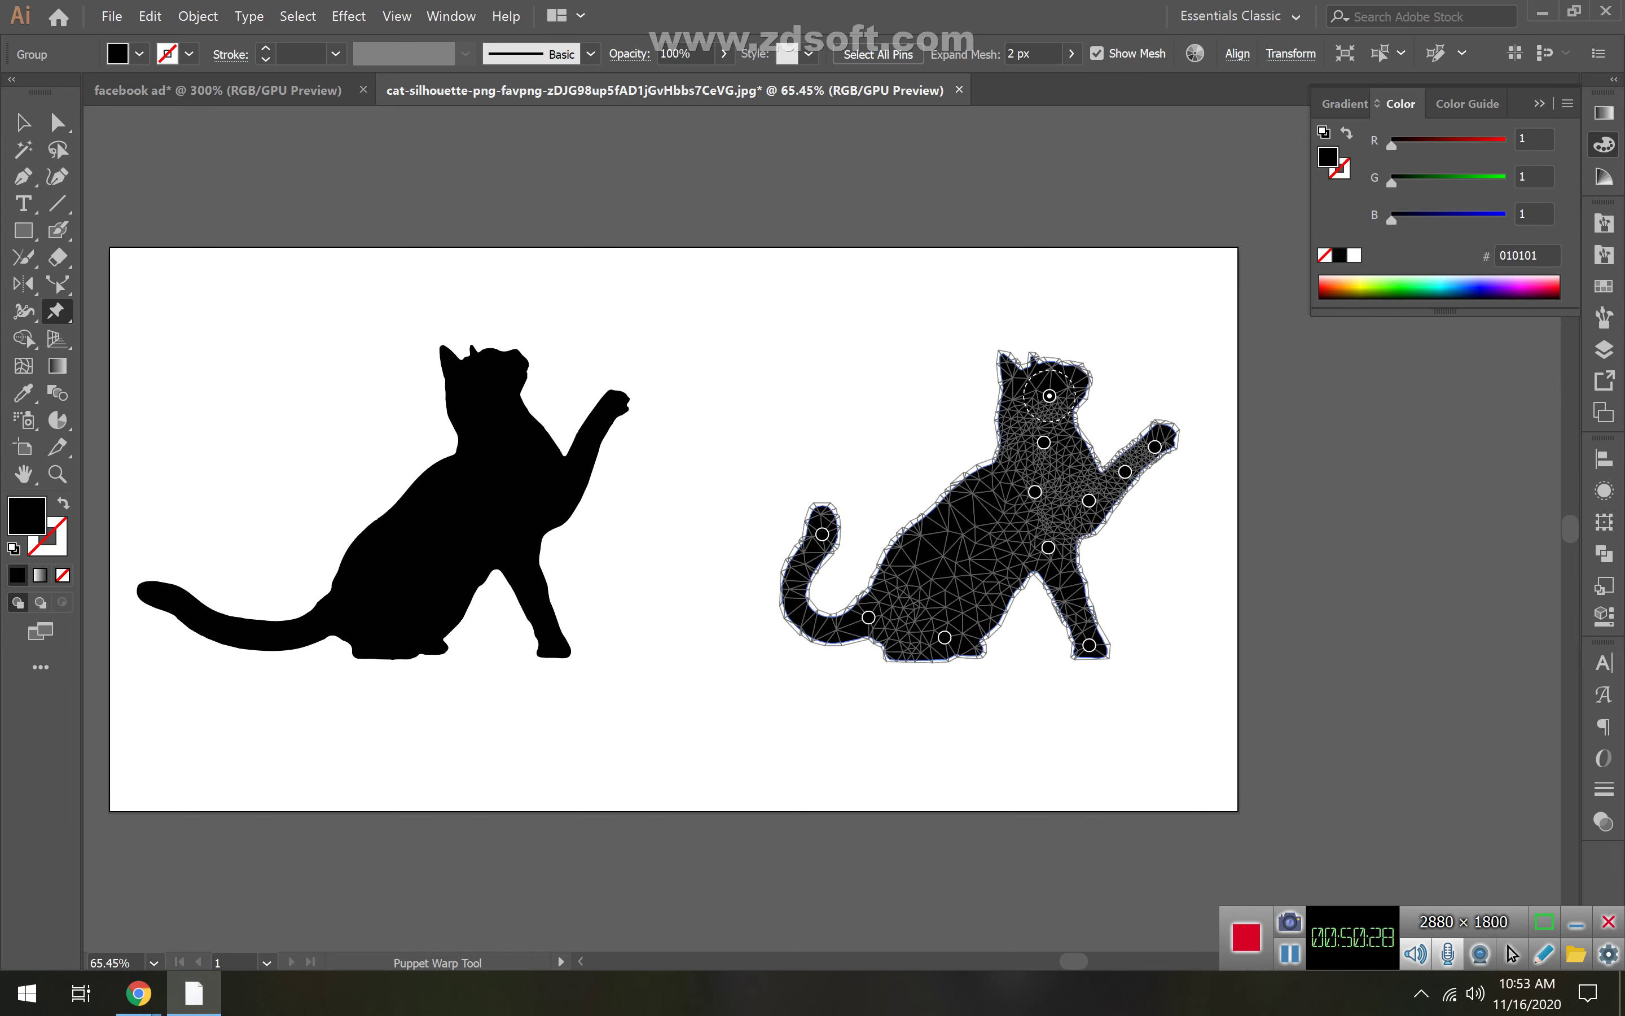
# - Curl the right cat's tail tip toward its back and shift its hindquarters and standing front paw upward with the warp pins
pyautogui.moveTo(822, 534); pyautogui.dragTo(859, 528)
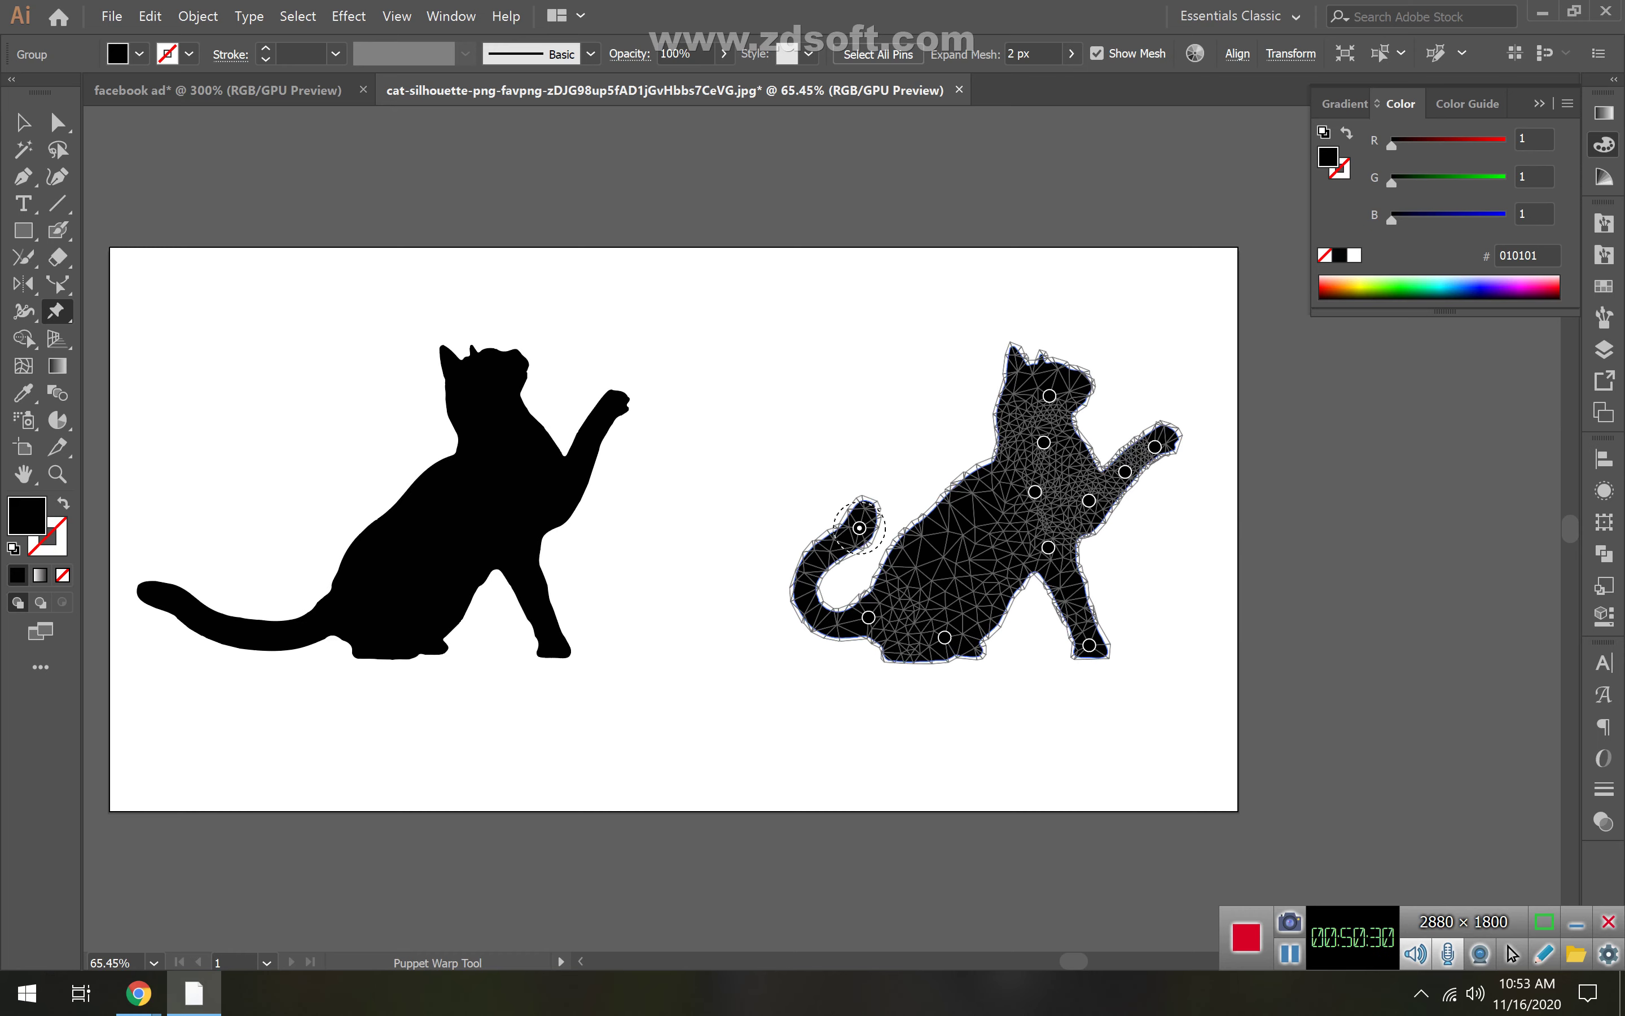
pyautogui.moveTo(868, 617); pyautogui.dragTo(962, 614)
pyautogui.moveTo(1089, 645); pyautogui.dragTo(1085, 613)
# - Lower the right cat's head and curl its raised paw toward its face, then finish the Puppet Warp and select the cat
pyautogui.moveTo(1048, 547); pyautogui.dragTo(1049, 411)
pyautogui.click(1124, 472)
pyautogui.moveTo(1124, 472); pyautogui.dragTo(1110, 438)
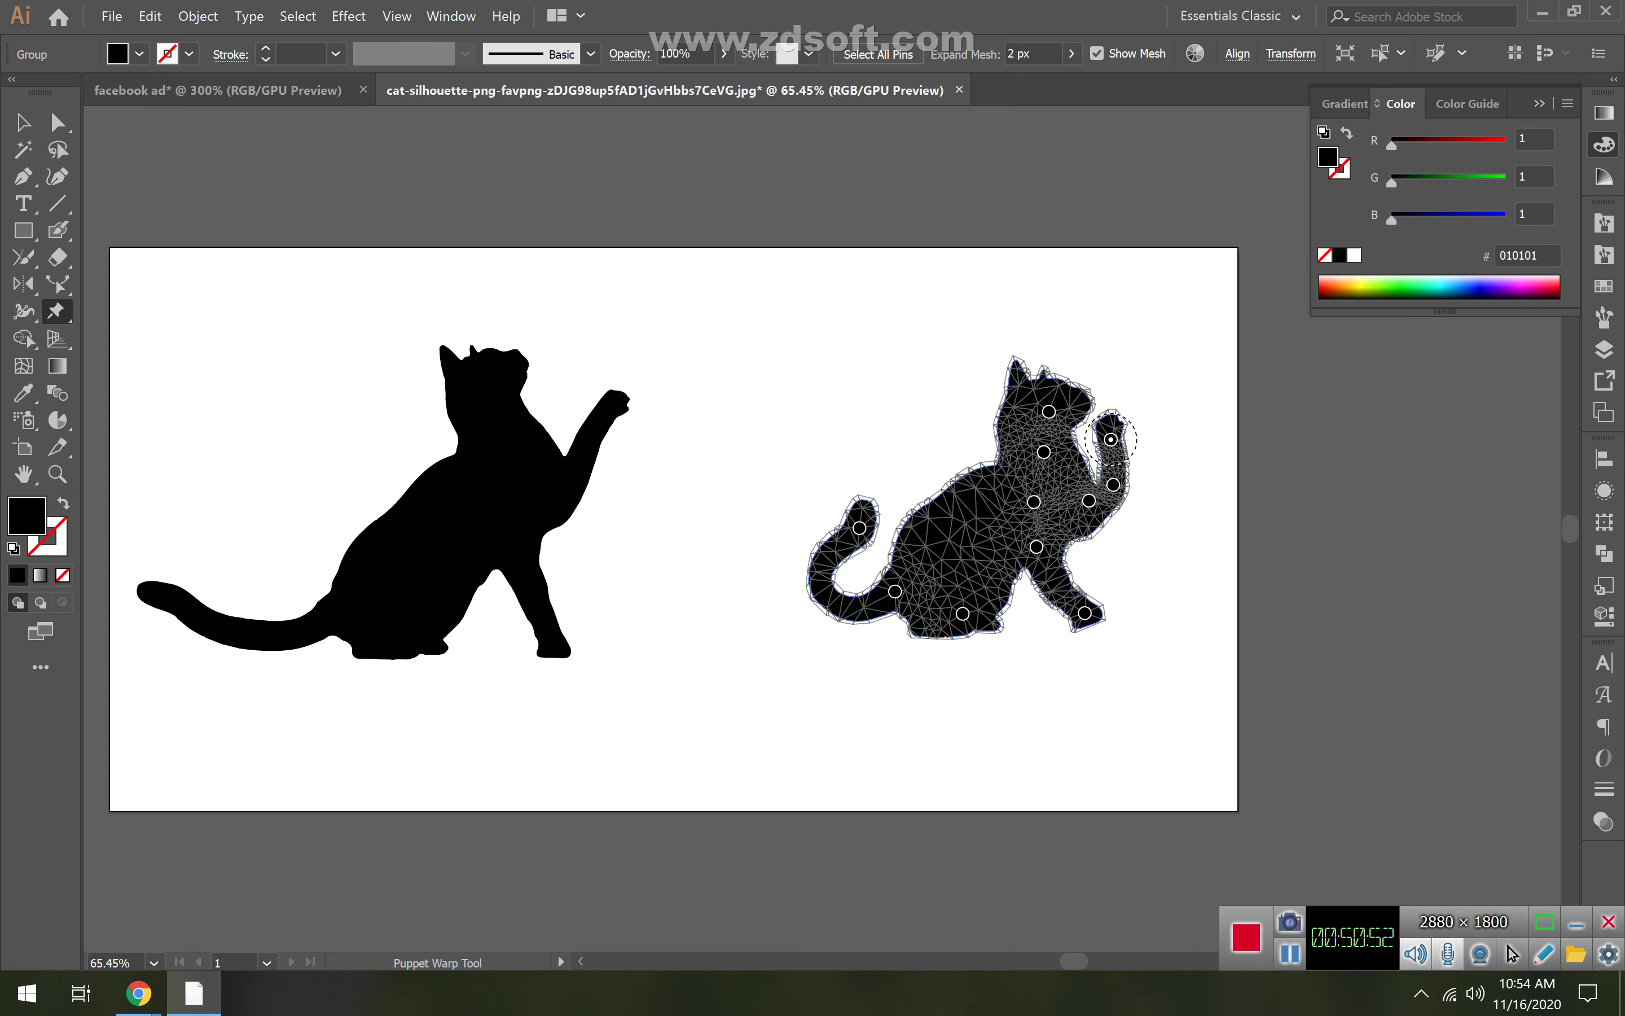
pyautogui.click(24, 121)
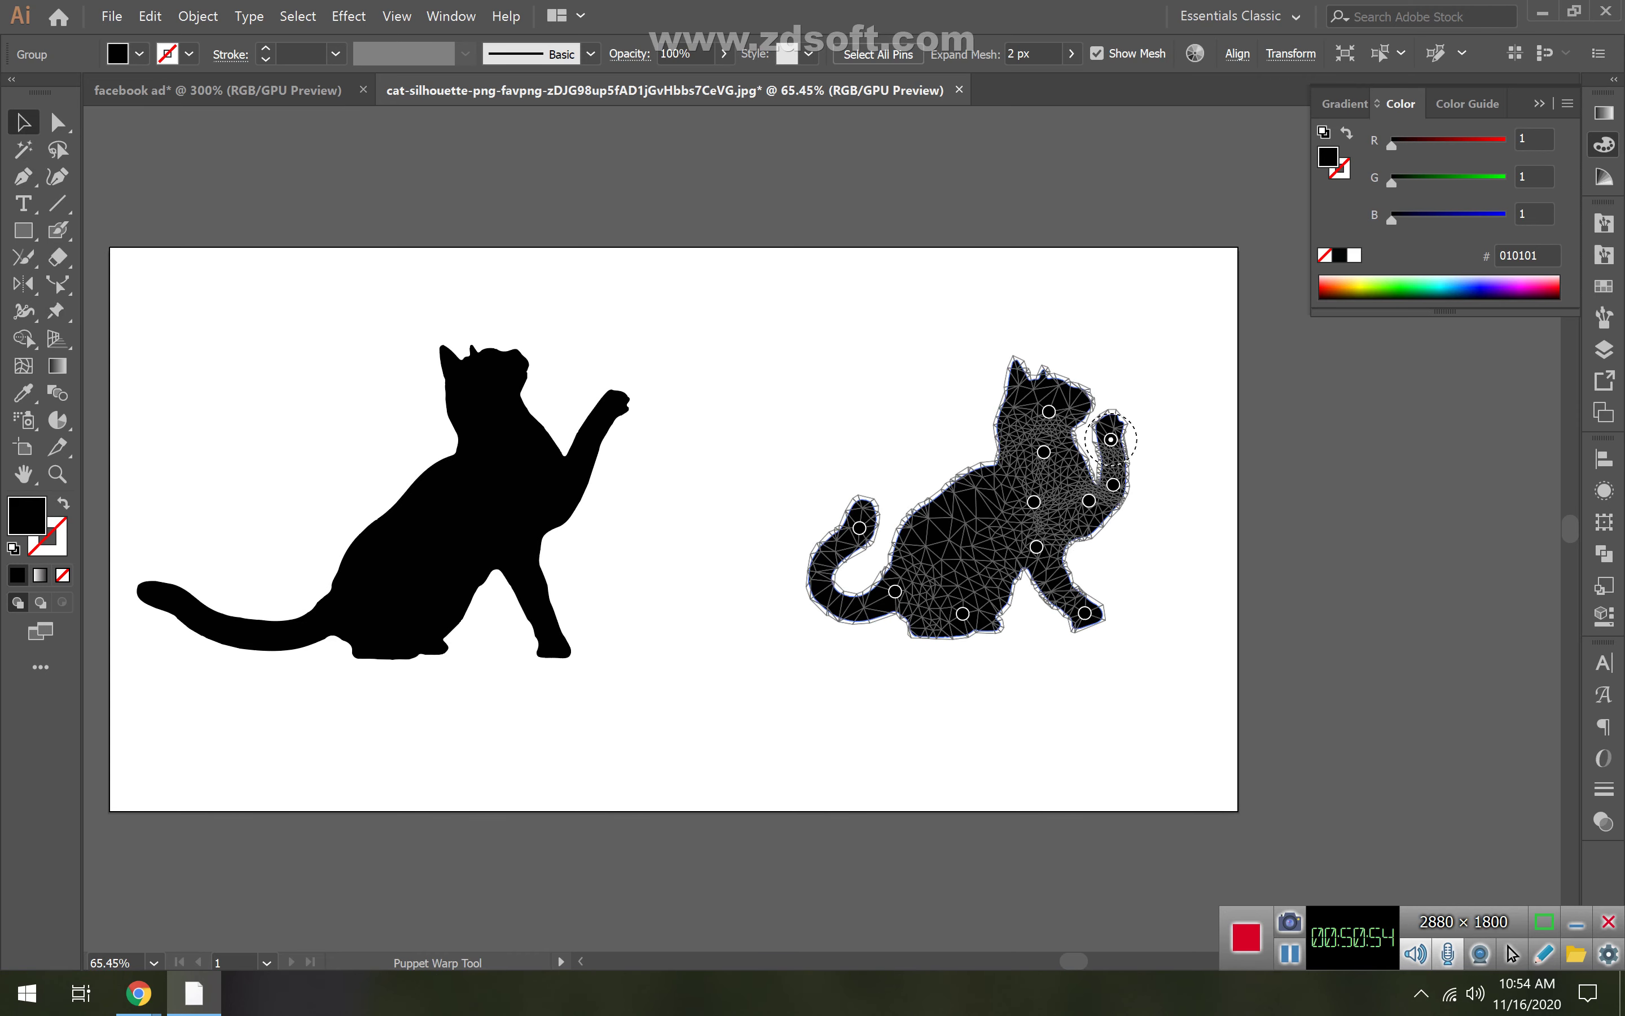
pyautogui.click(1168, 446)
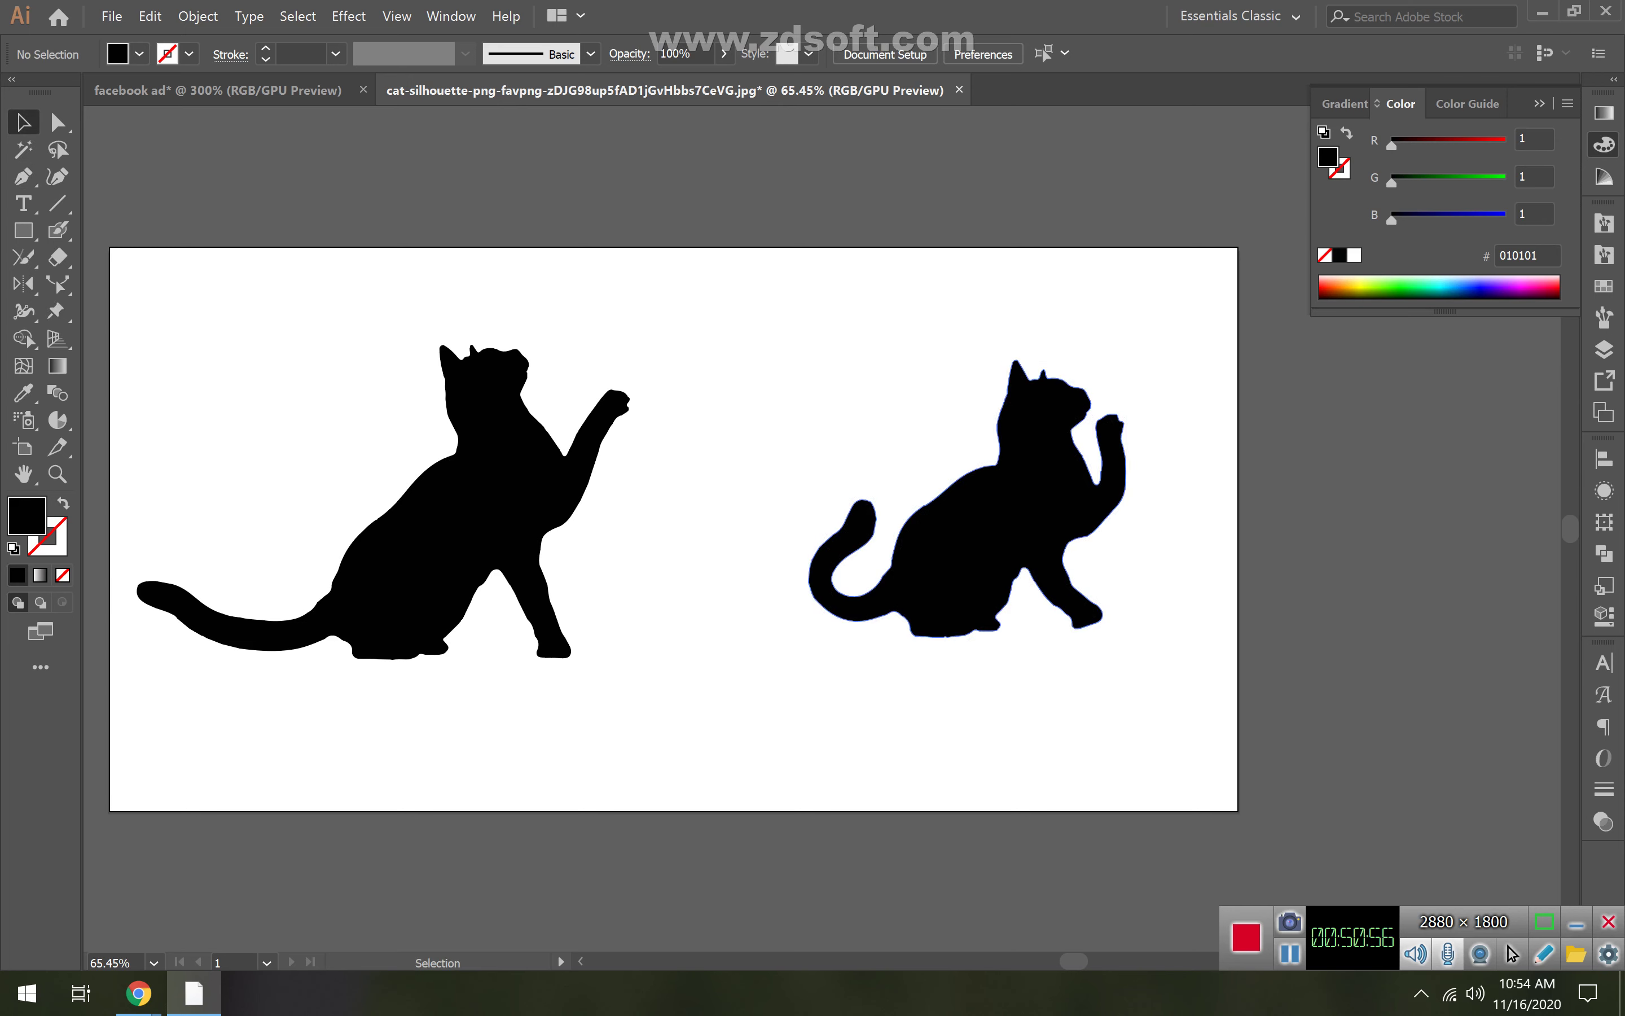
pyautogui.click(1081, 608)
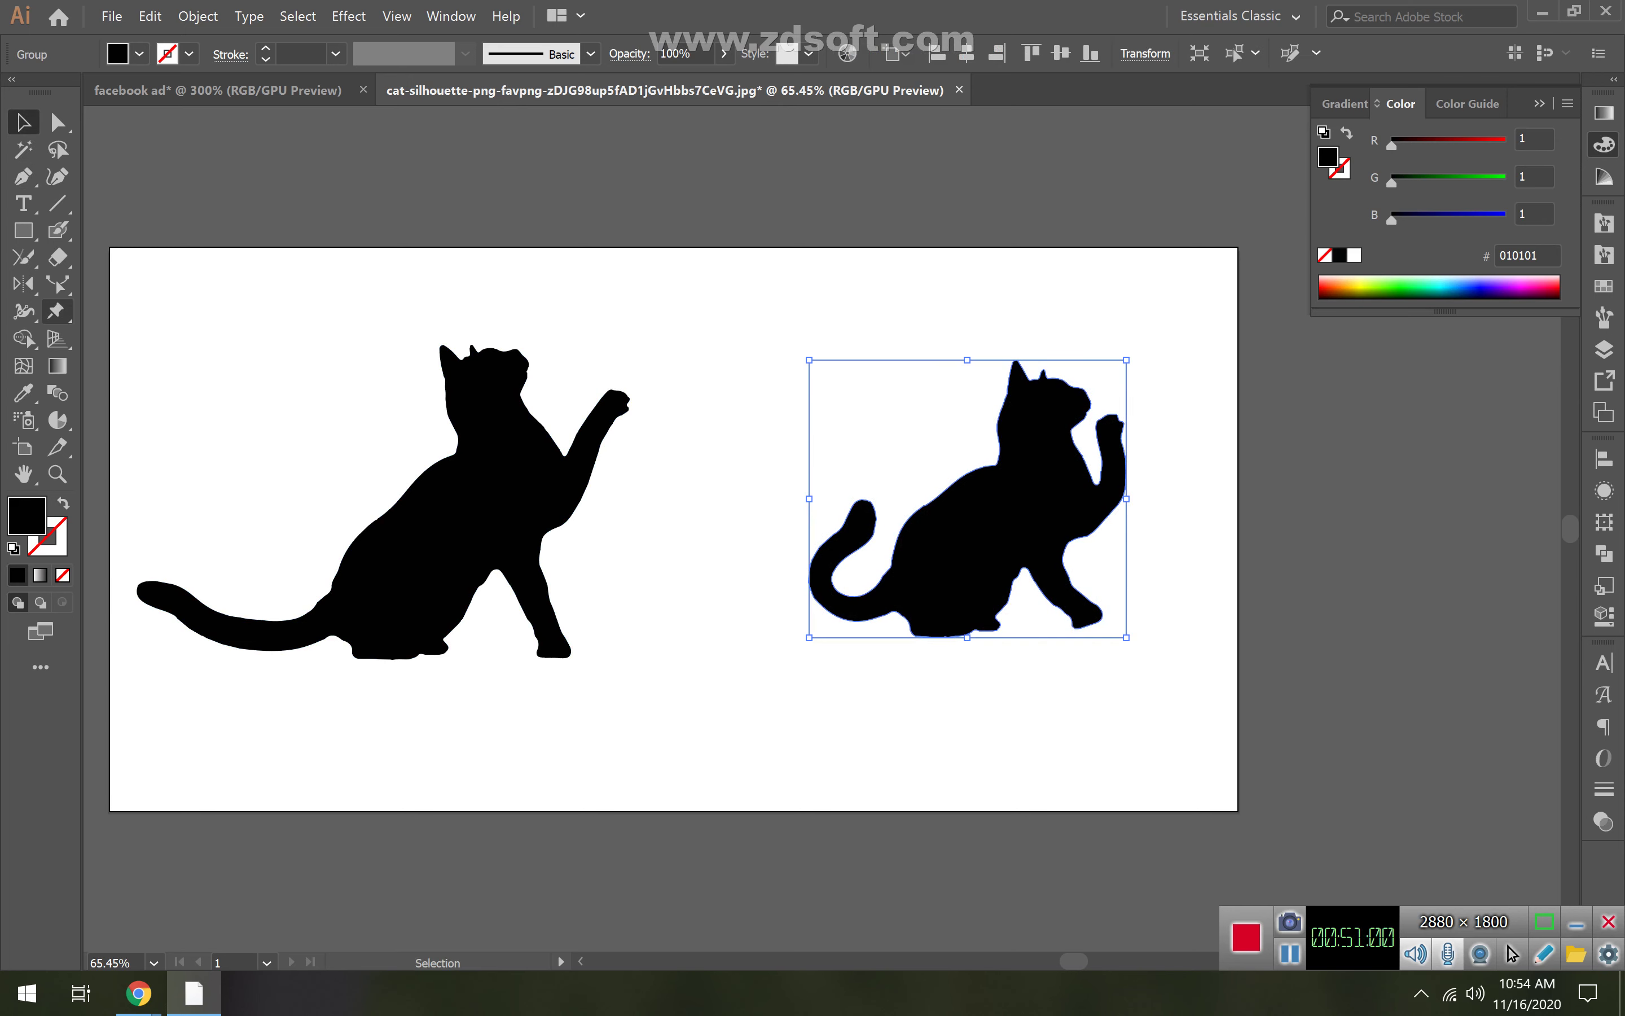
# - Add two Puppet Warp pins along the right cat's back, then pull its standing paw backward and its raised leg's elbow forward
pyautogui.moveTo(57, 310); pyautogui.dragTo(169, 311)
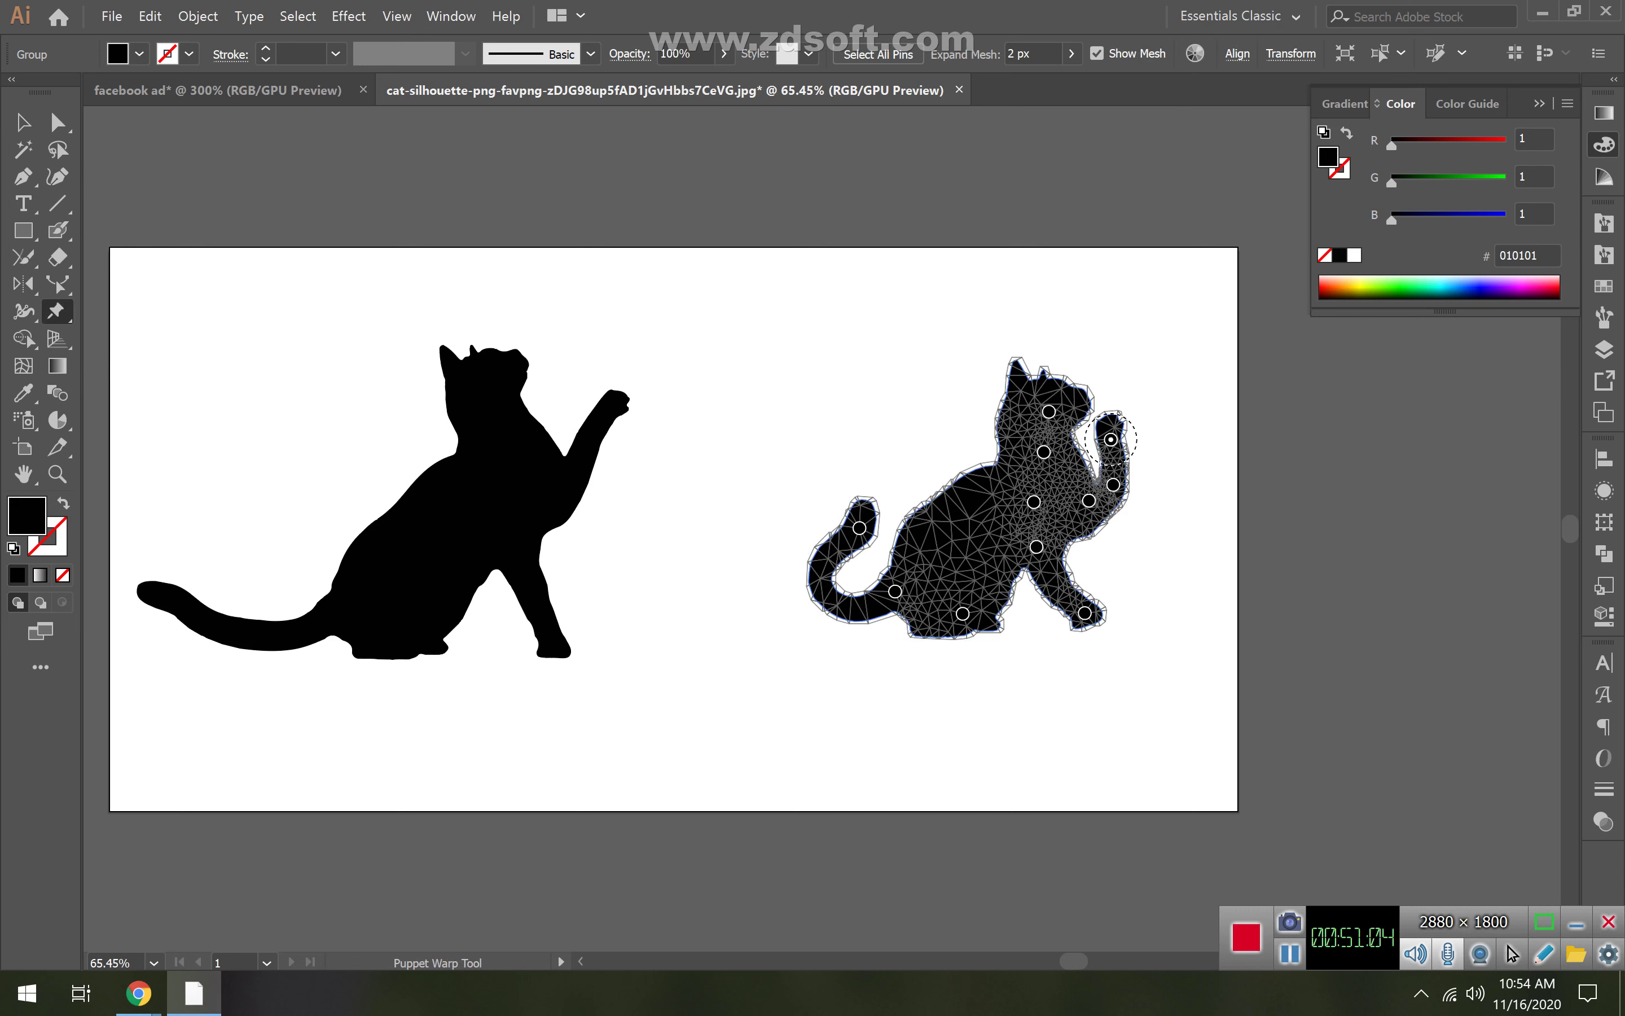
pyautogui.click(917, 528)
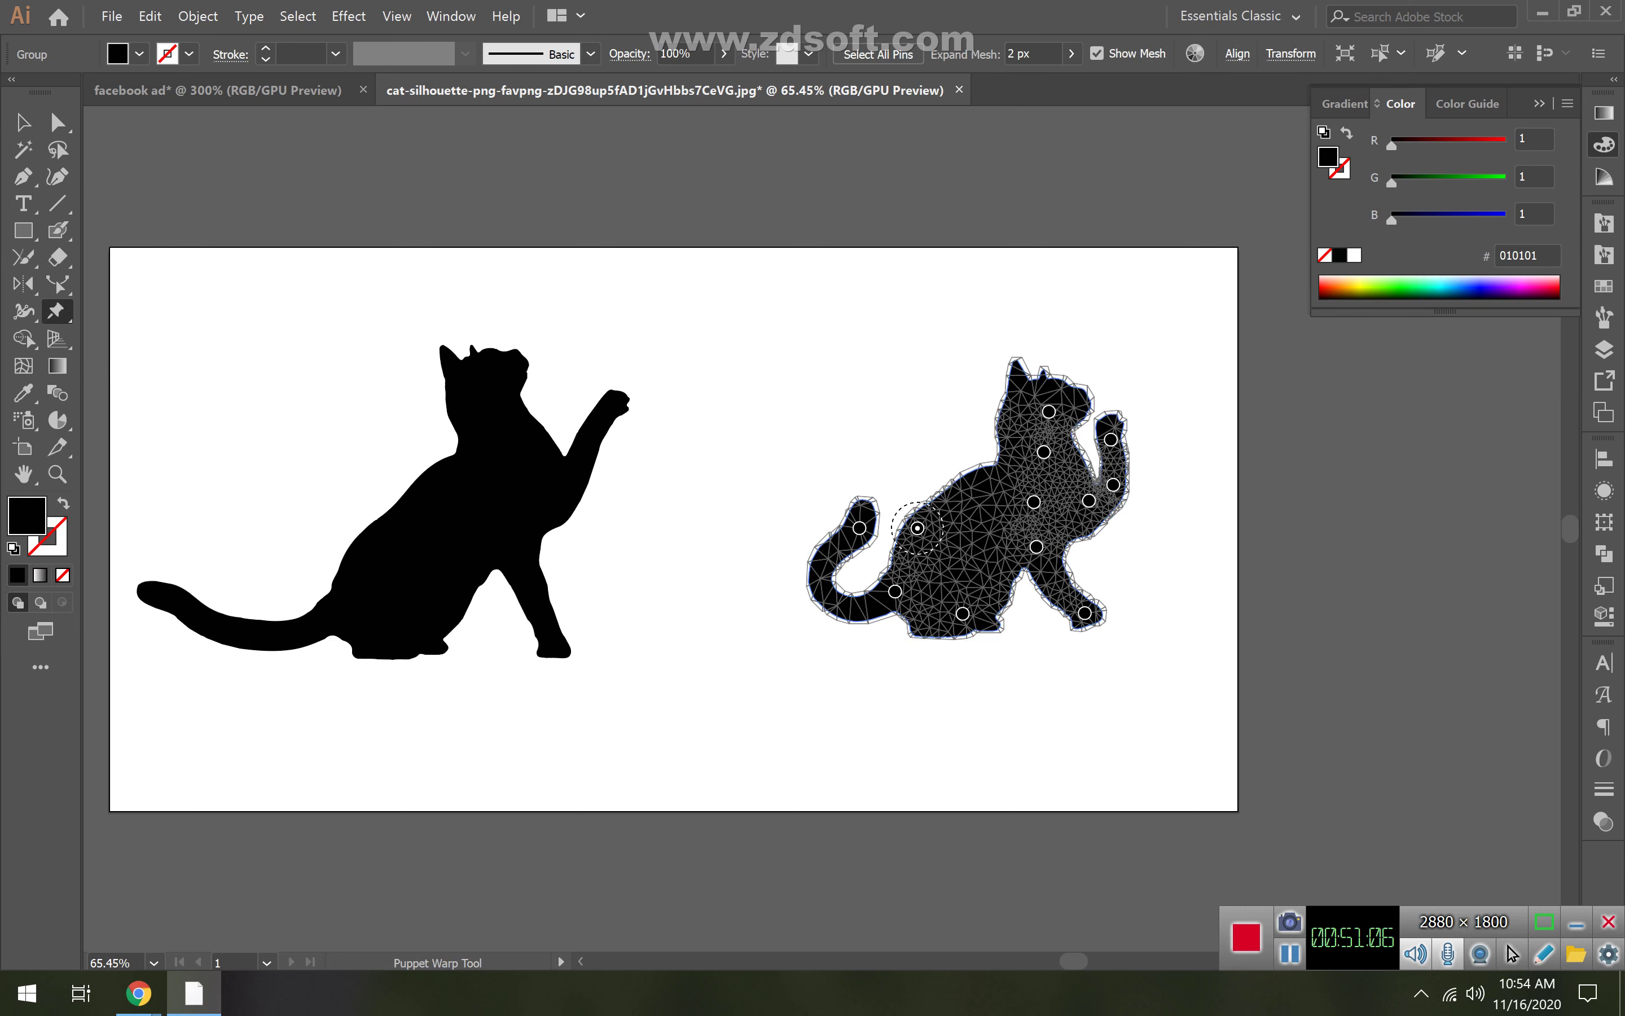
pyautogui.click(964, 484)
pyautogui.moveTo(917, 529); pyautogui.dragTo(1029, 552)
pyautogui.moveTo(1085, 613); pyautogui.dragTo(1057, 618)
pyautogui.moveTo(1034, 516); pyautogui.dragTo(1123, 530)
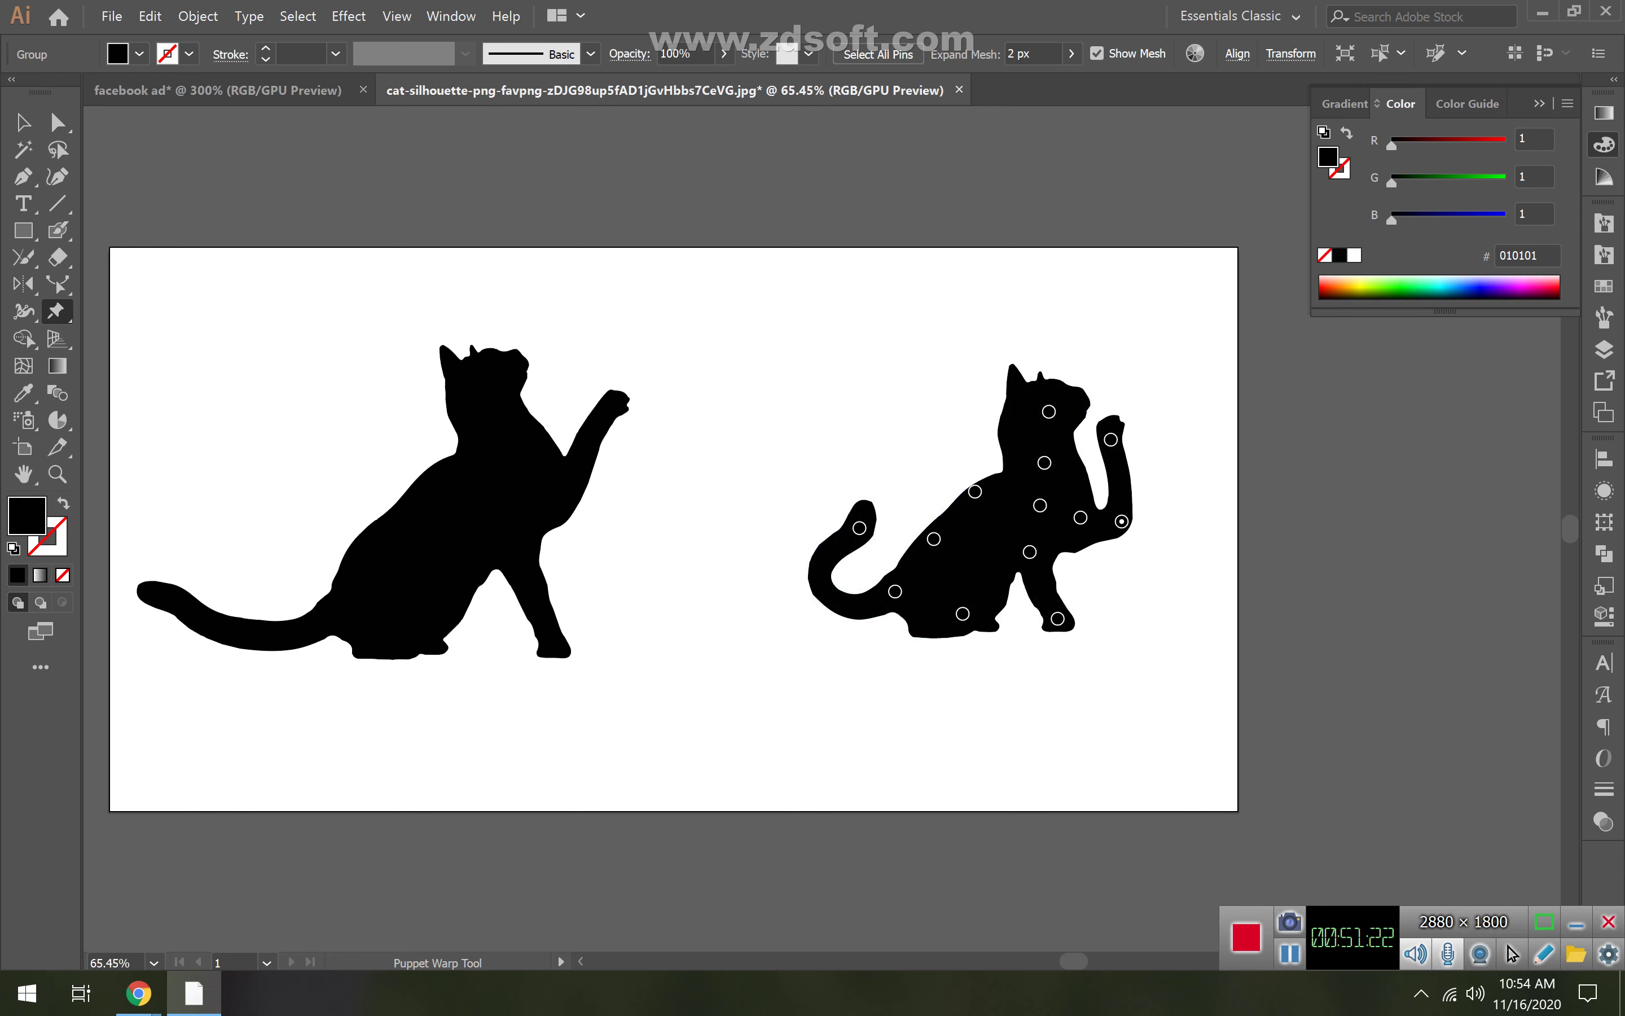
# - Lower the right cat's raised paw to the ground in front of the other leg and nudge its chest pin, discarding an extra neck pin
pyautogui.moveTo(1111, 439); pyautogui.dragTo(1113, 595)
pyautogui.moveTo(1040, 505); pyautogui.dragTo(1036, 515)
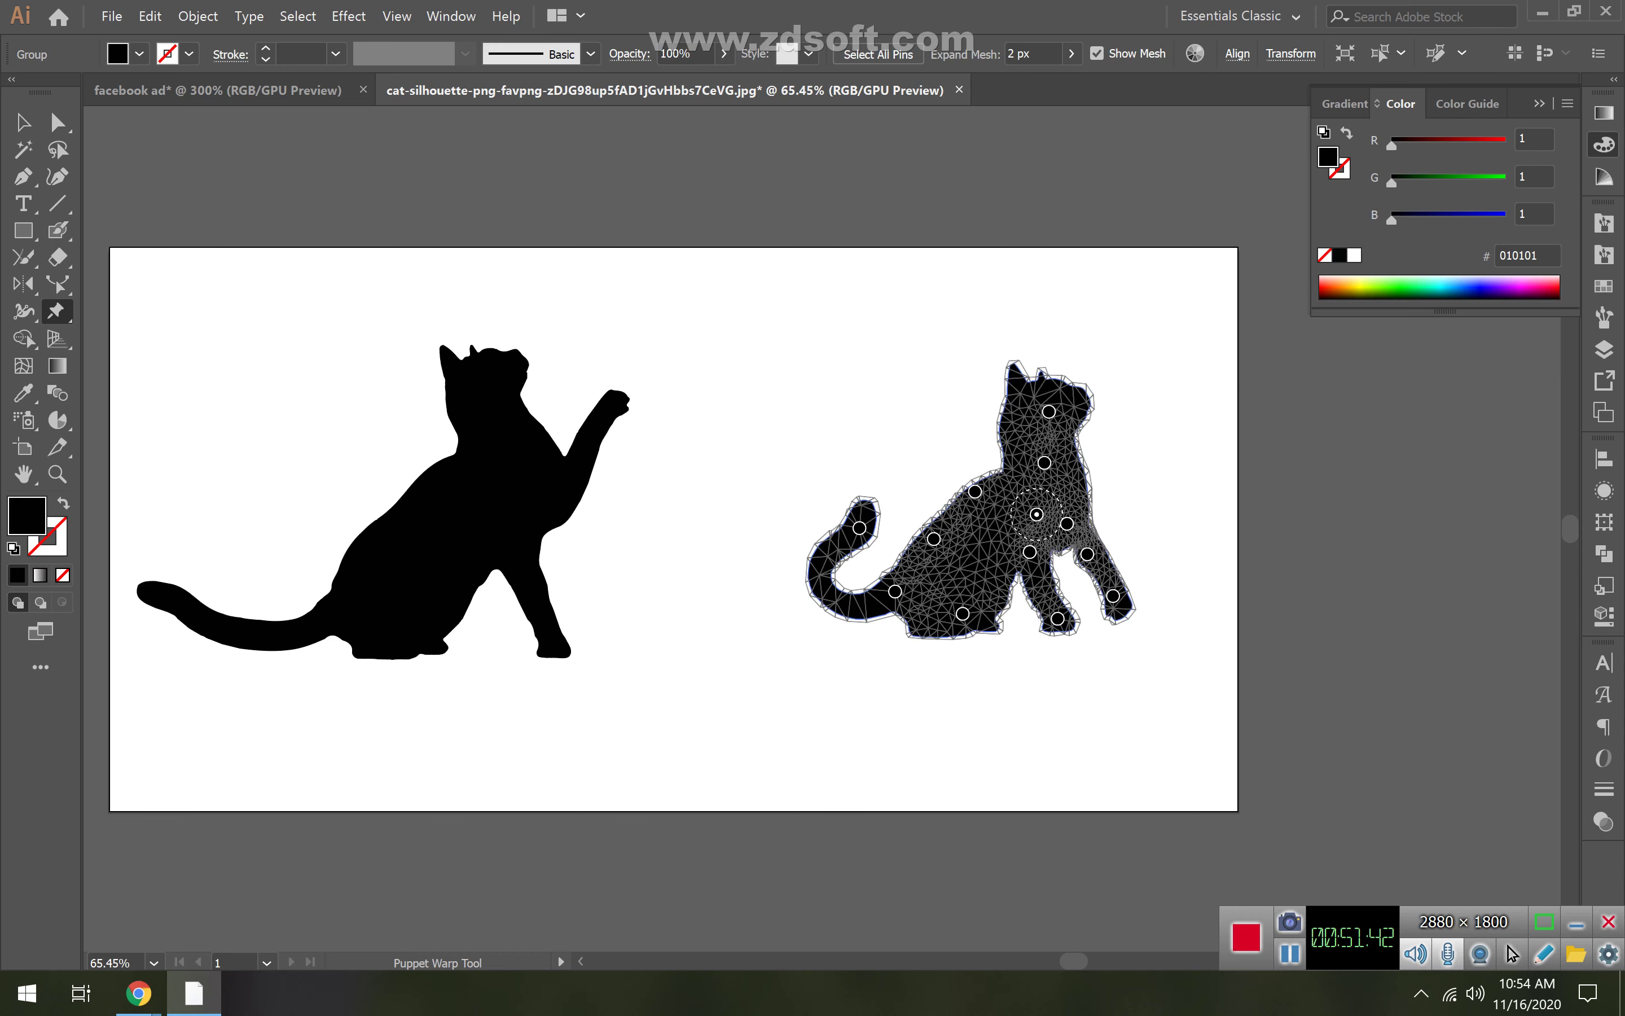
pyautogui.click(1038, 476)
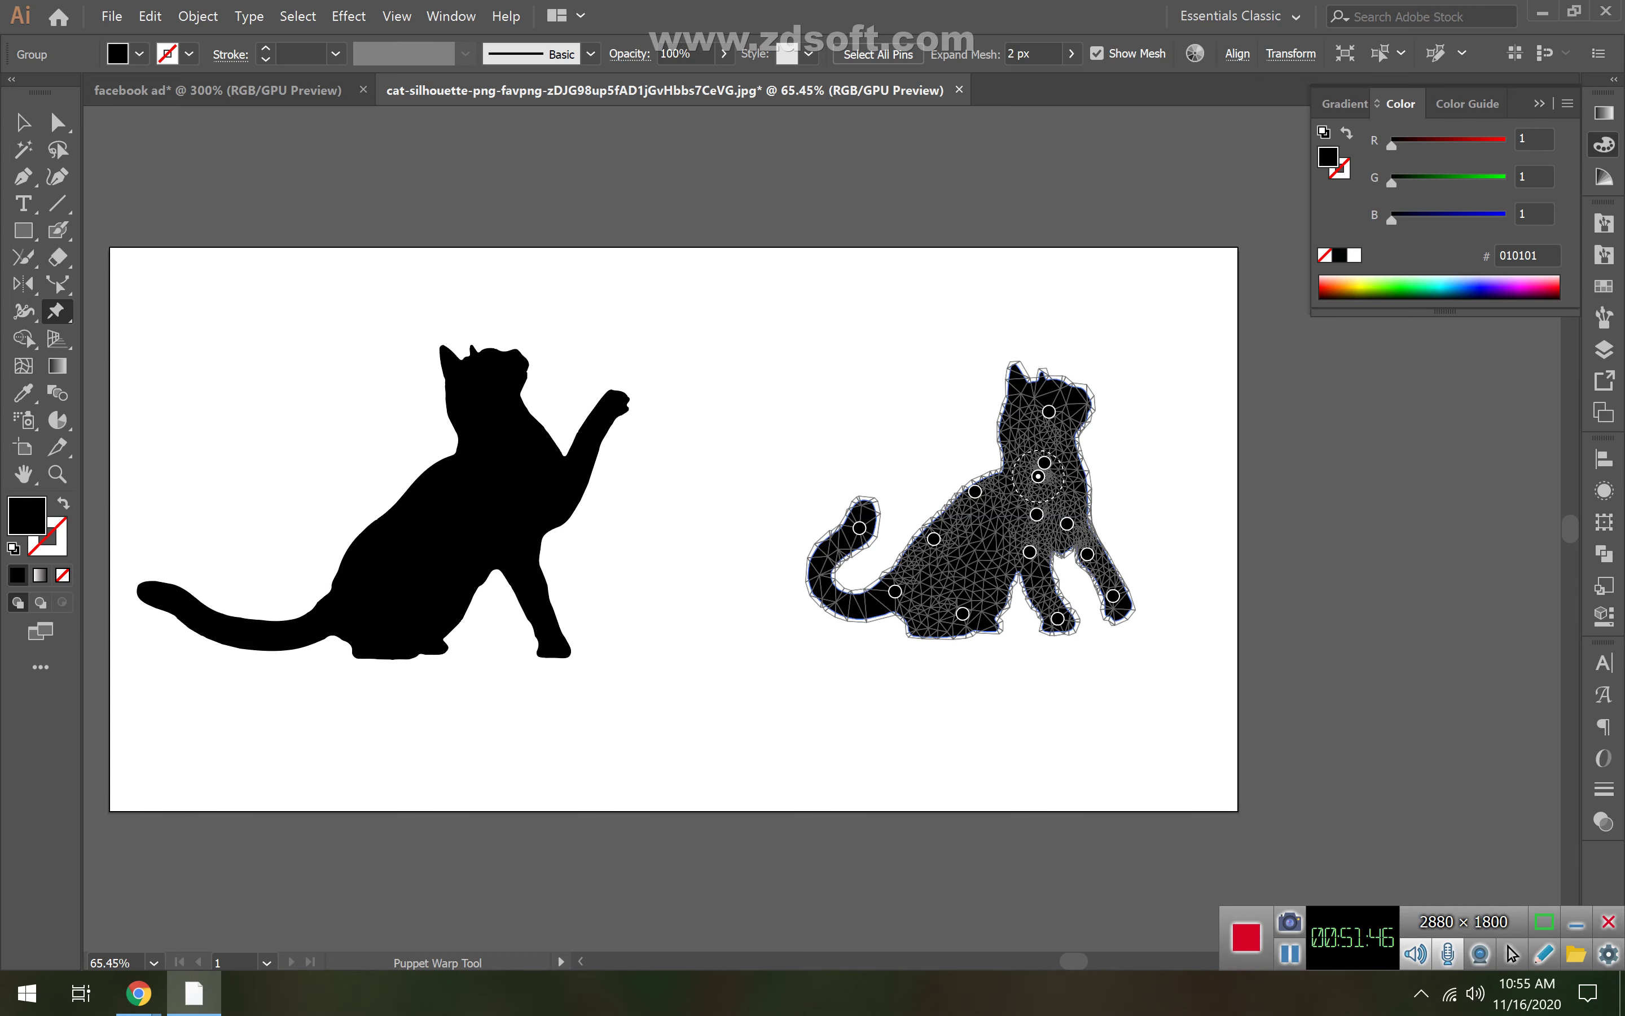
pyautogui.hotkey('ctrl', 'z')
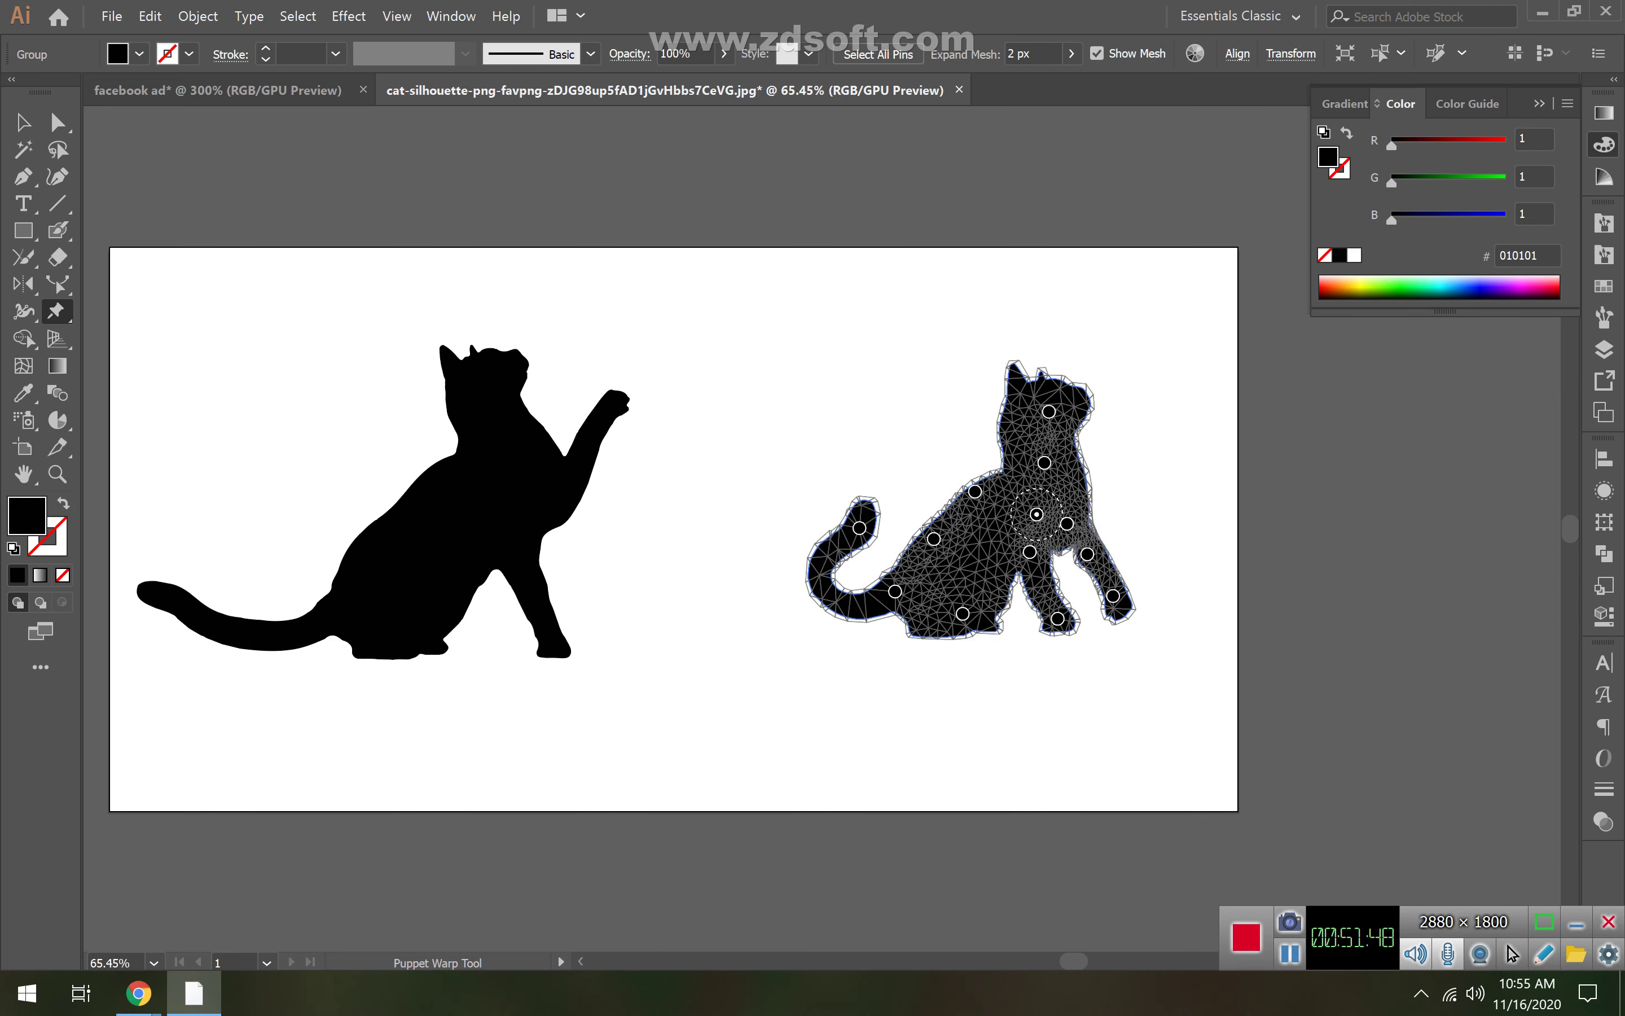
# - Shift the right cat's head forward and slightly down with the warp pins, then finish the Puppet Warp and deselect the cat
pyautogui.moveTo(1045, 462); pyautogui.dragTo(975, 501)
pyautogui.moveTo(1049, 411); pyautogui.dragTo(1065, 423)
pyautogui.press('v')
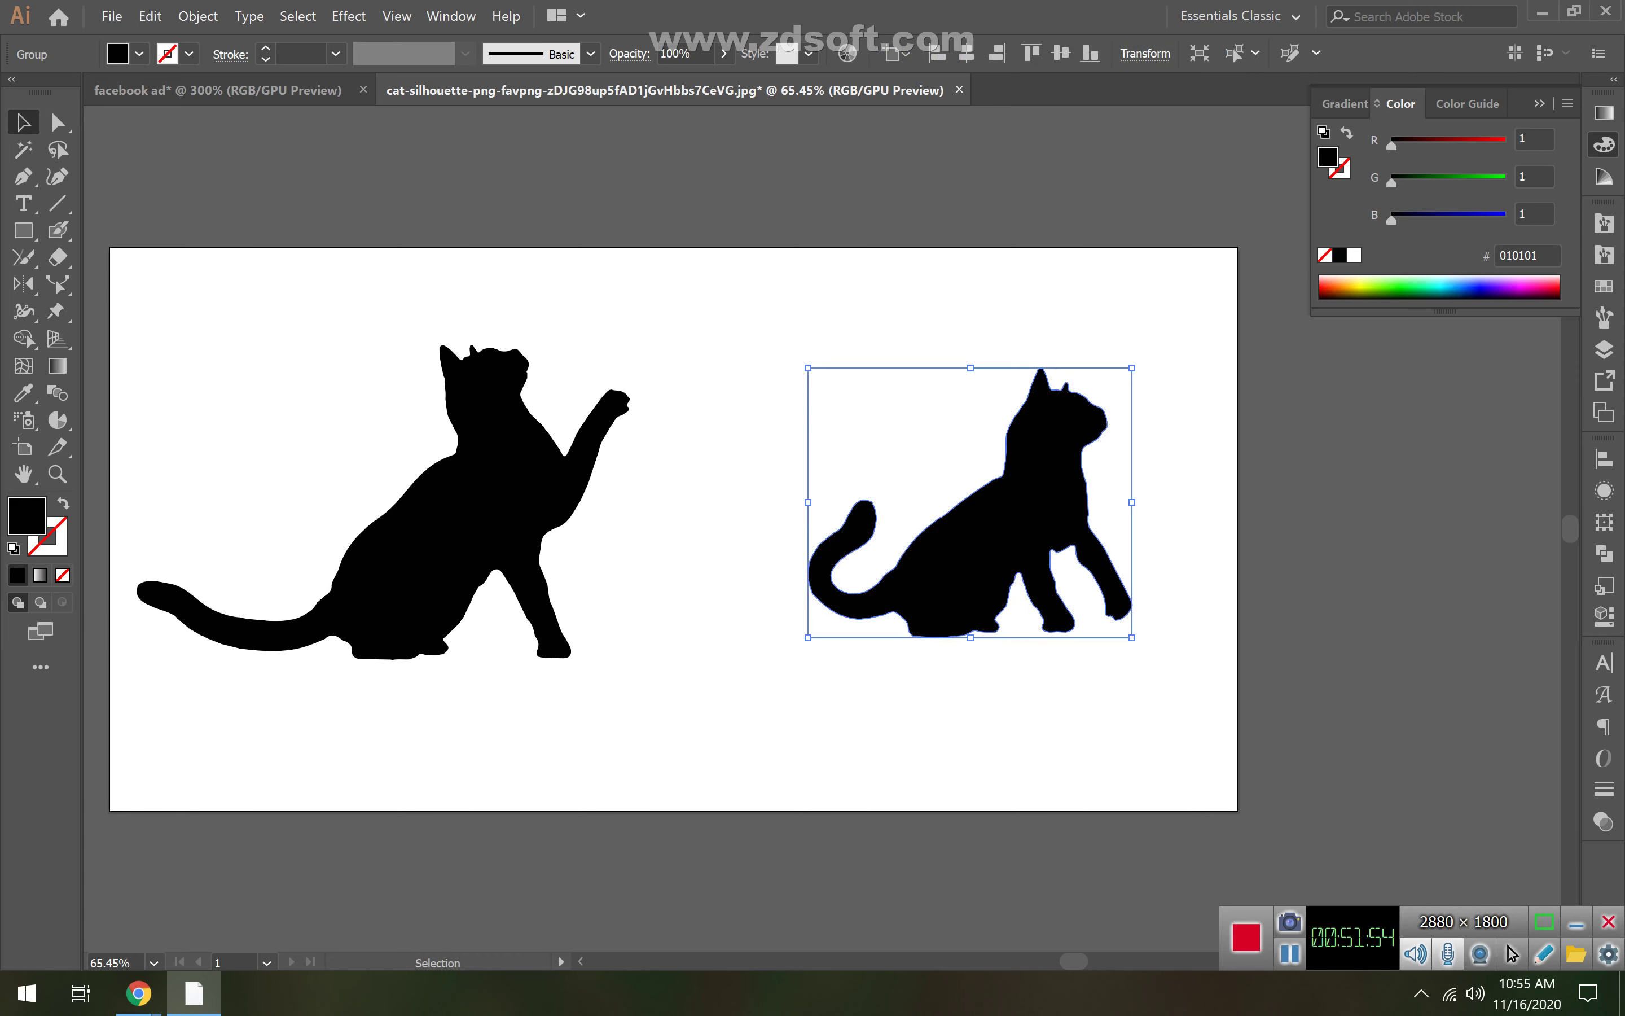
pyautogui.hotkey('ctrl', 'shift', 'a')
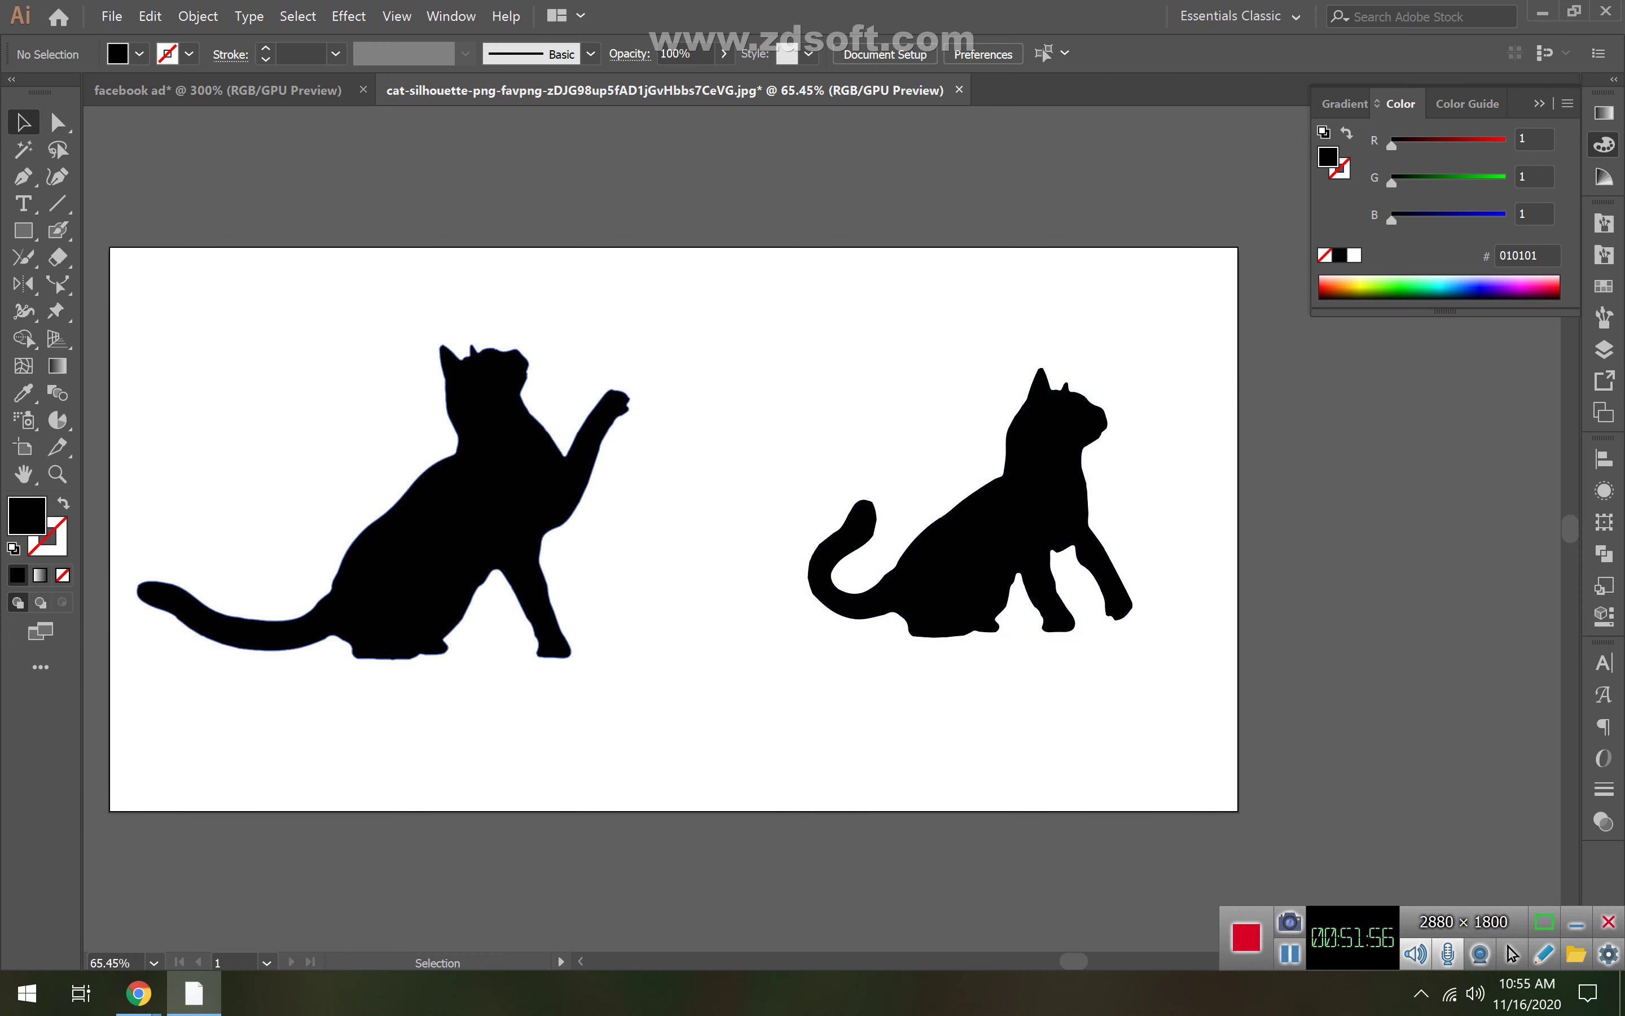
# - Move the large cat up slightly, then shrink the reposed cat to about half its size beside the large cat's front paw
pyautogui.moveTo(454, 522); pyautogui.dragTo(483, 477)
pyautogui.moveTo(991, 550); pyautogui.dragTo(770, 501)
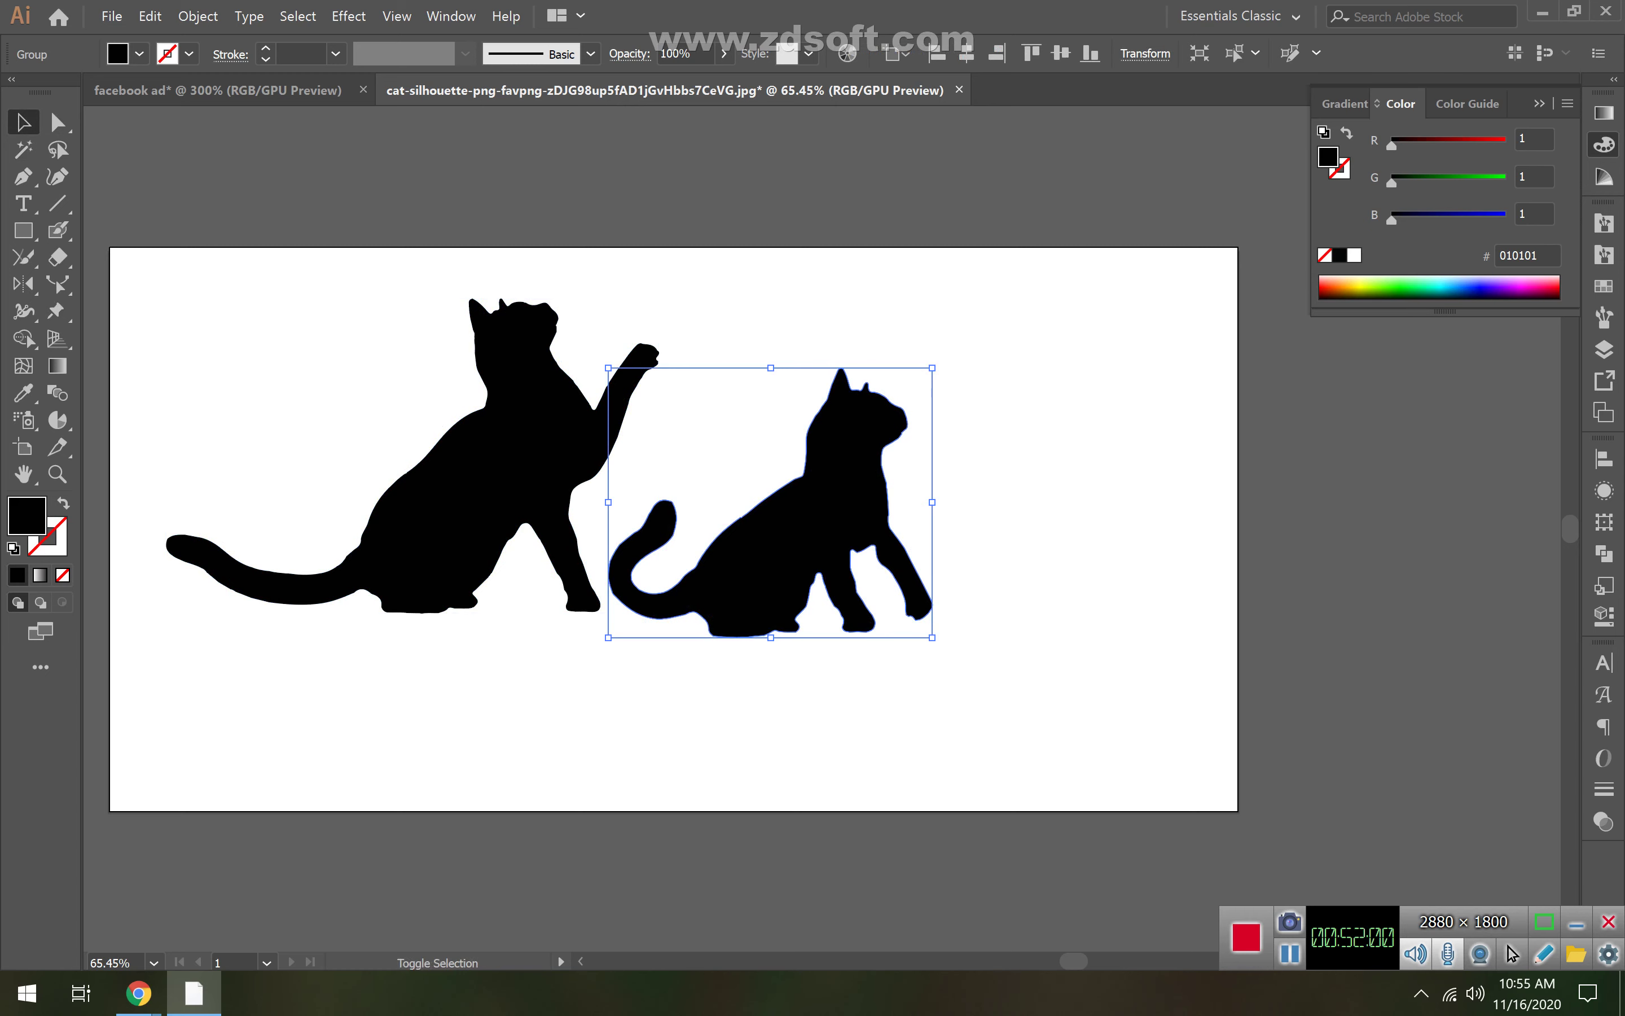
pyautogui.moveTo(933, 367); pyautogui.dragTo(758, 512)
pyautogui.moveTo(726, 572); pyautogui.dragTo(678, 568)
pyautogui.hotkey('ctrl', 'shift', 'a')
pyautogui.hotkey('ctrl', 'shift', 'a')
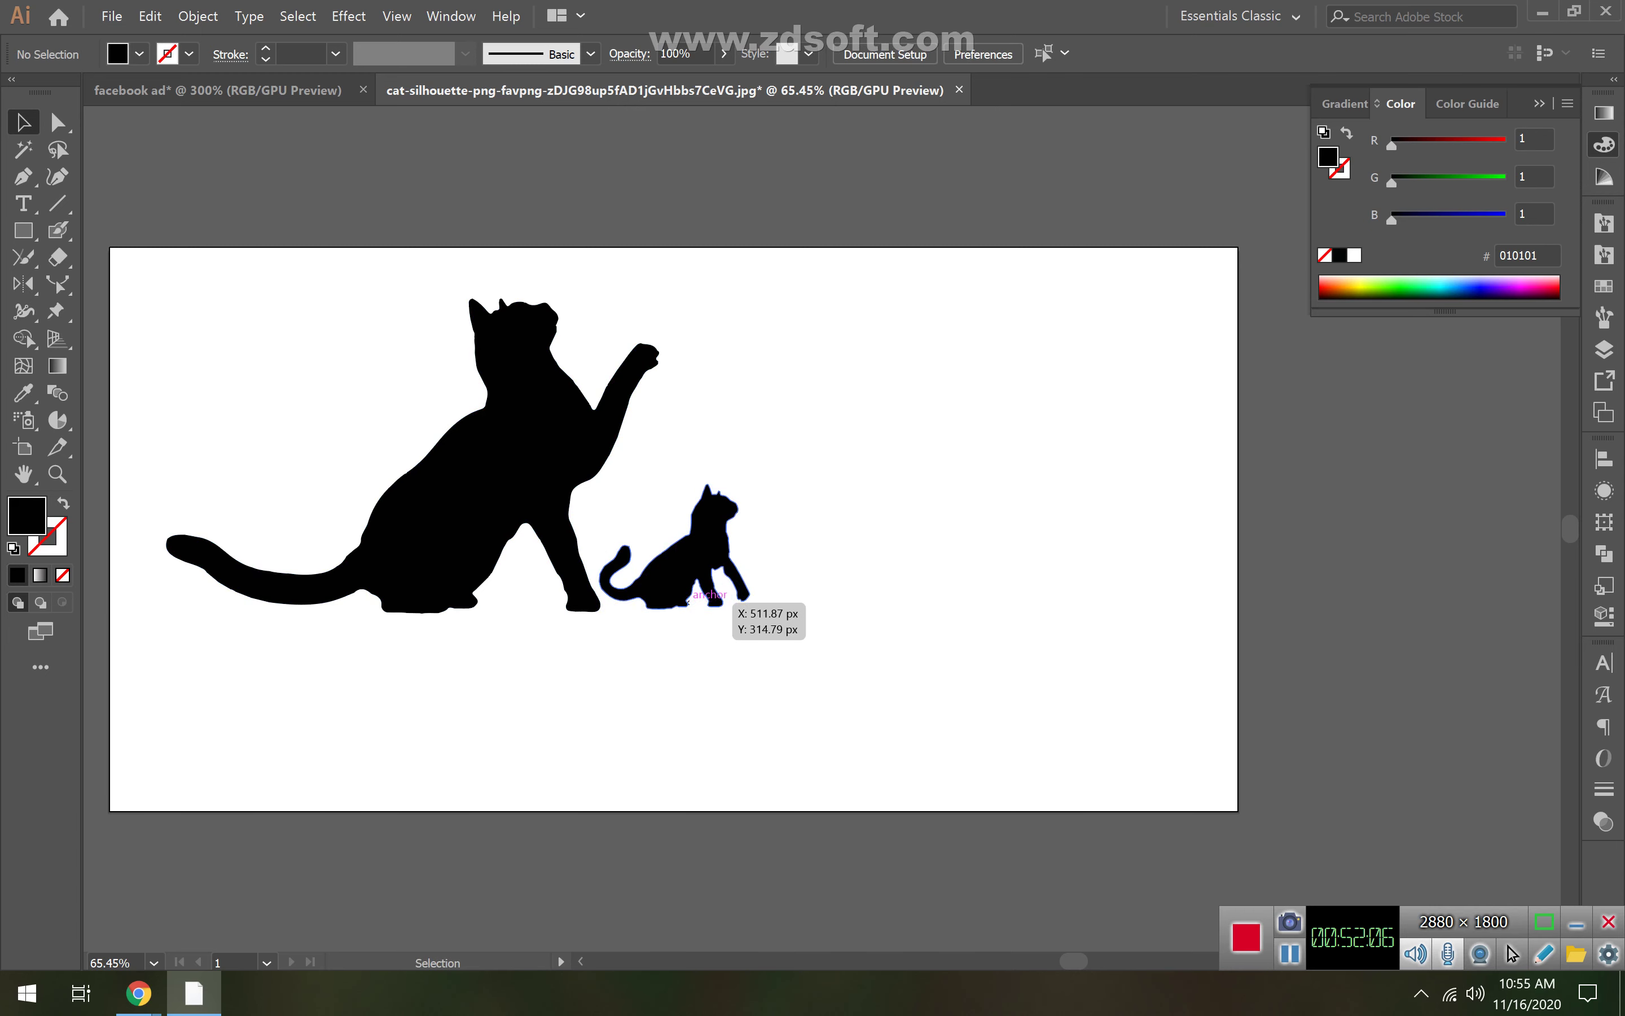
# - Reposition the small cat slightly higher and farther from the large cat's front paw
pyautogui.moveTo(694, 587); pyautogui.dragTo(744, 559)
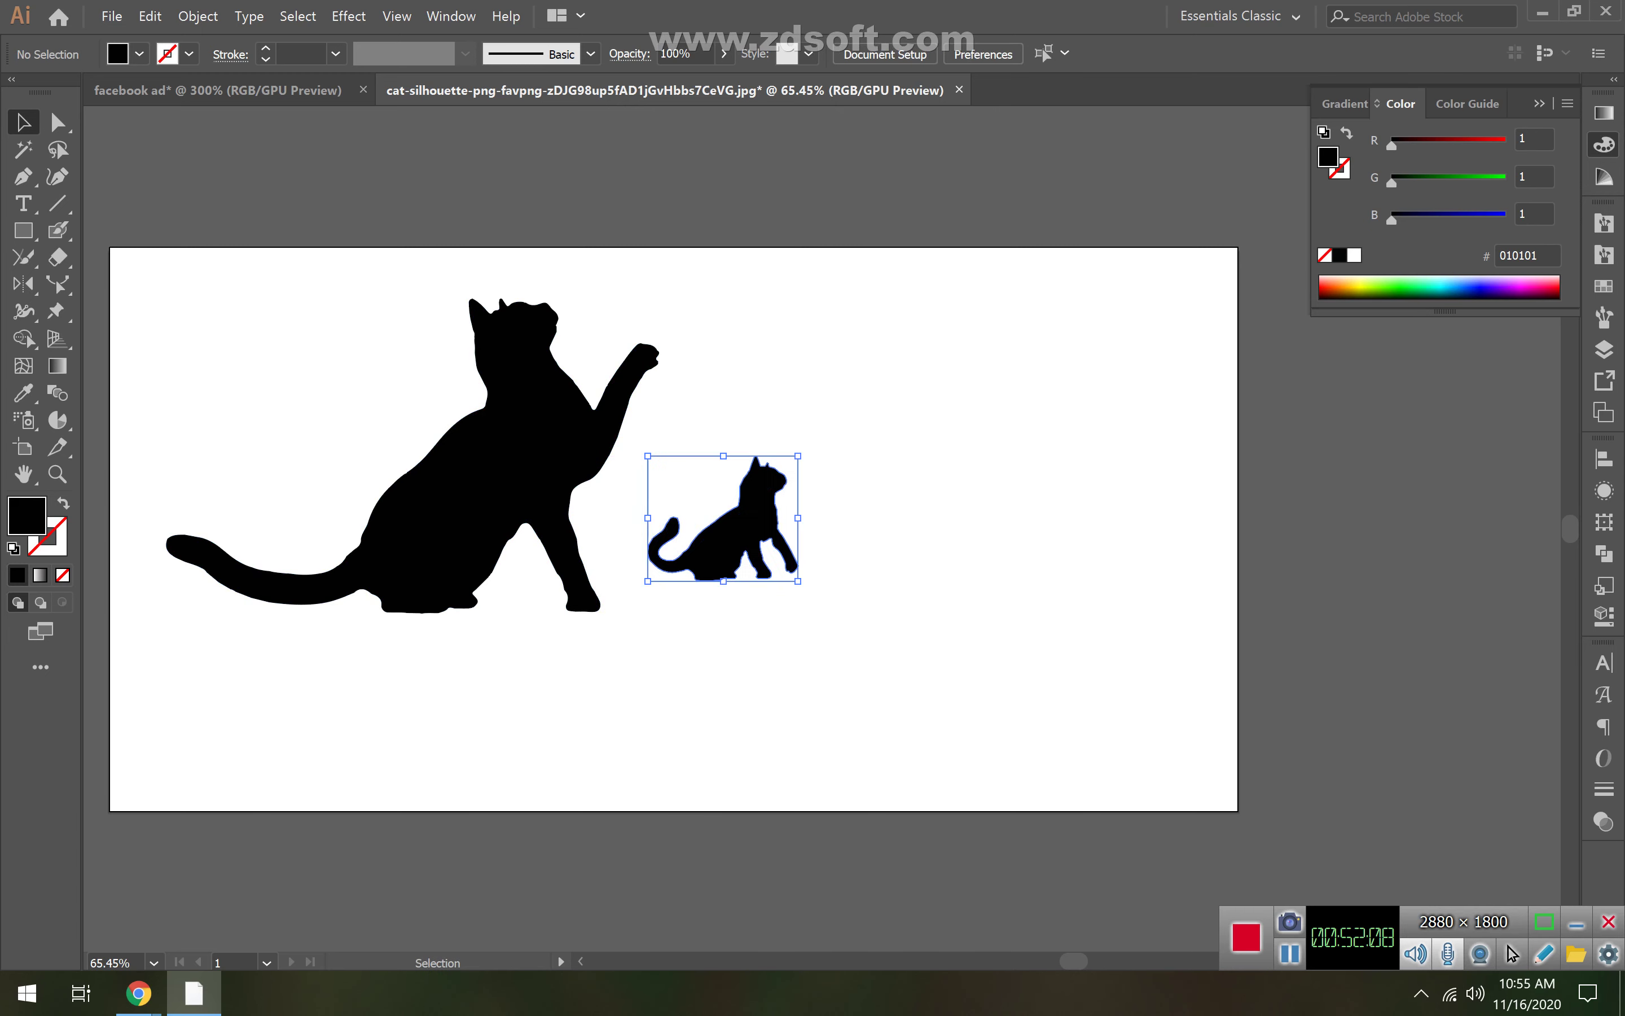
pyautogui.hotkey('ctrl', 'shift', 'a')
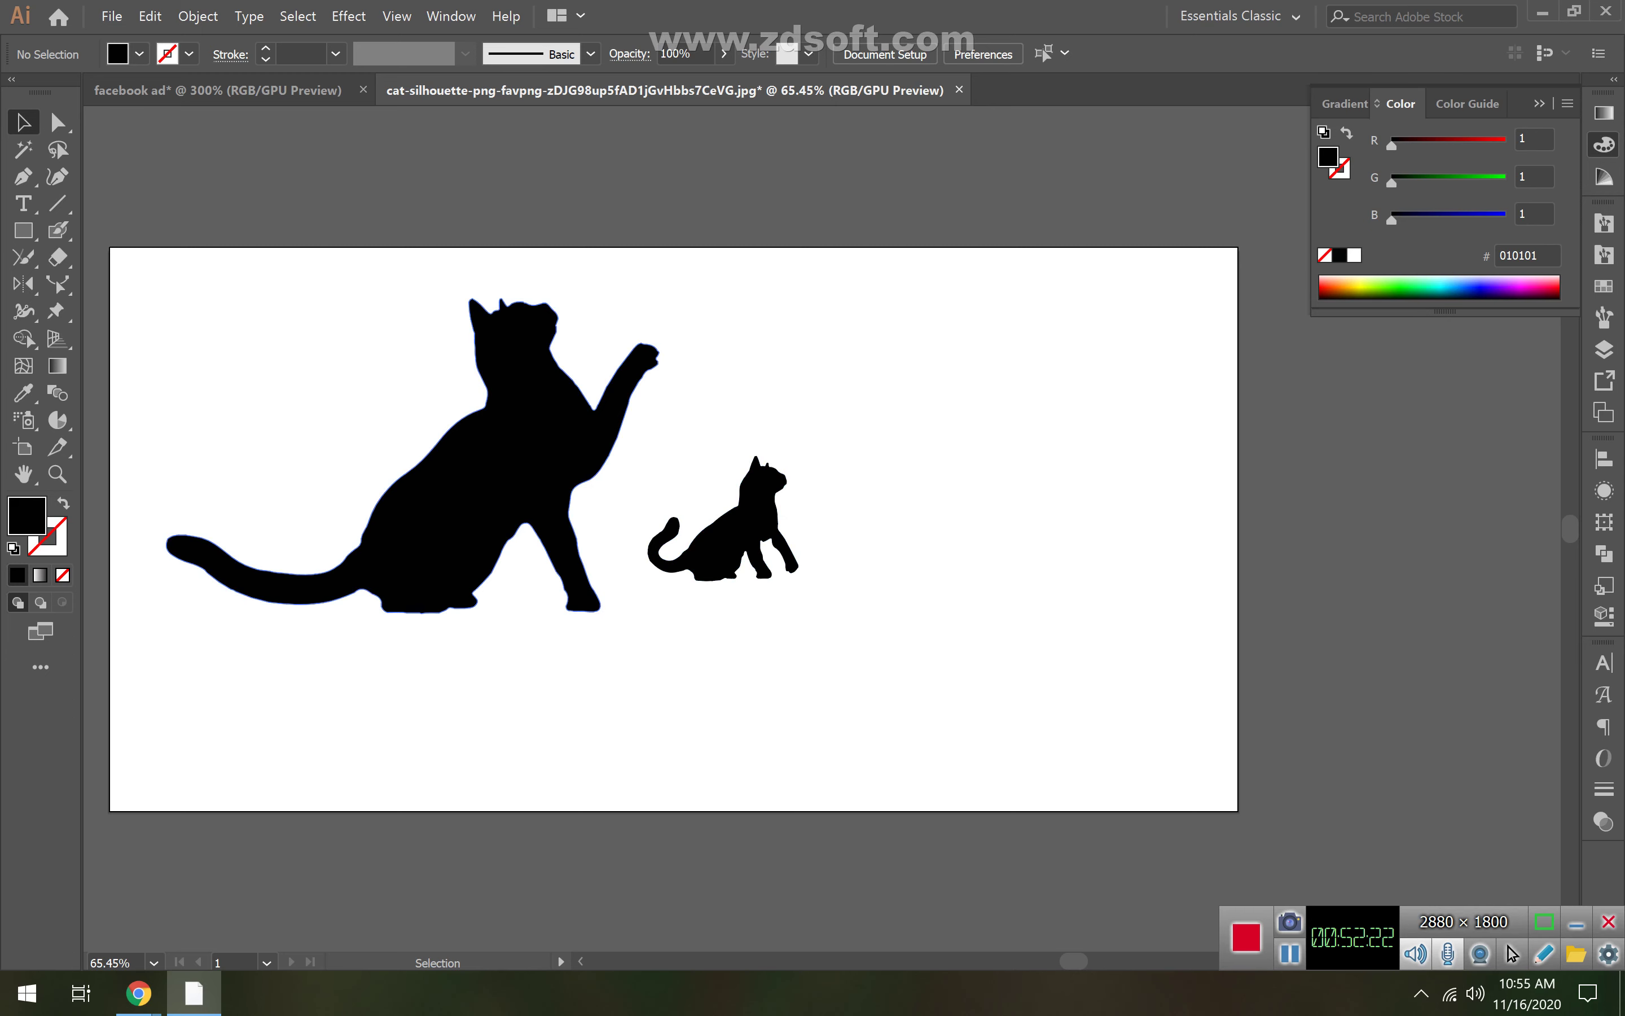
pyautogui.click(510, 470)
pyautogui.click(752, 524)
pyautogui.hotkey('ctrl', 'shift', 'a')
pyautogui.moveTo(771, 513); pyautogui.dragTo(789, 497)
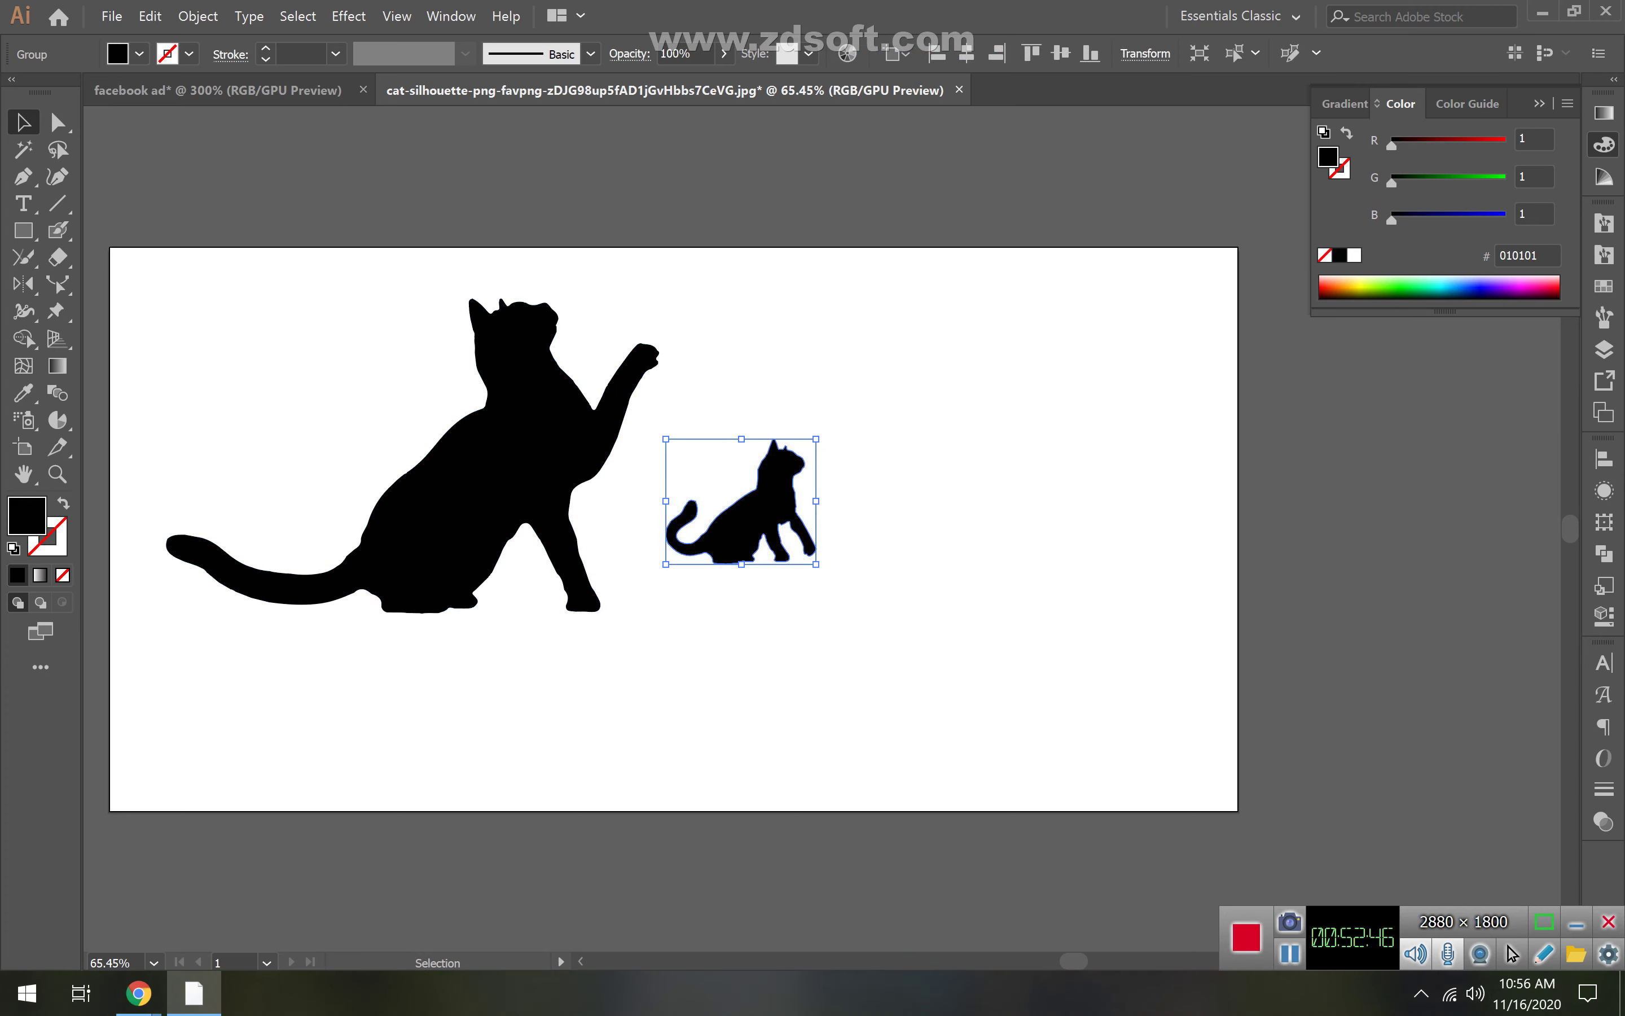
# - Switch to the facebook ad document, try to open the cat silhouette JPG from the Desktop, and close the duplicate window
pyautogui.click(235, 91)
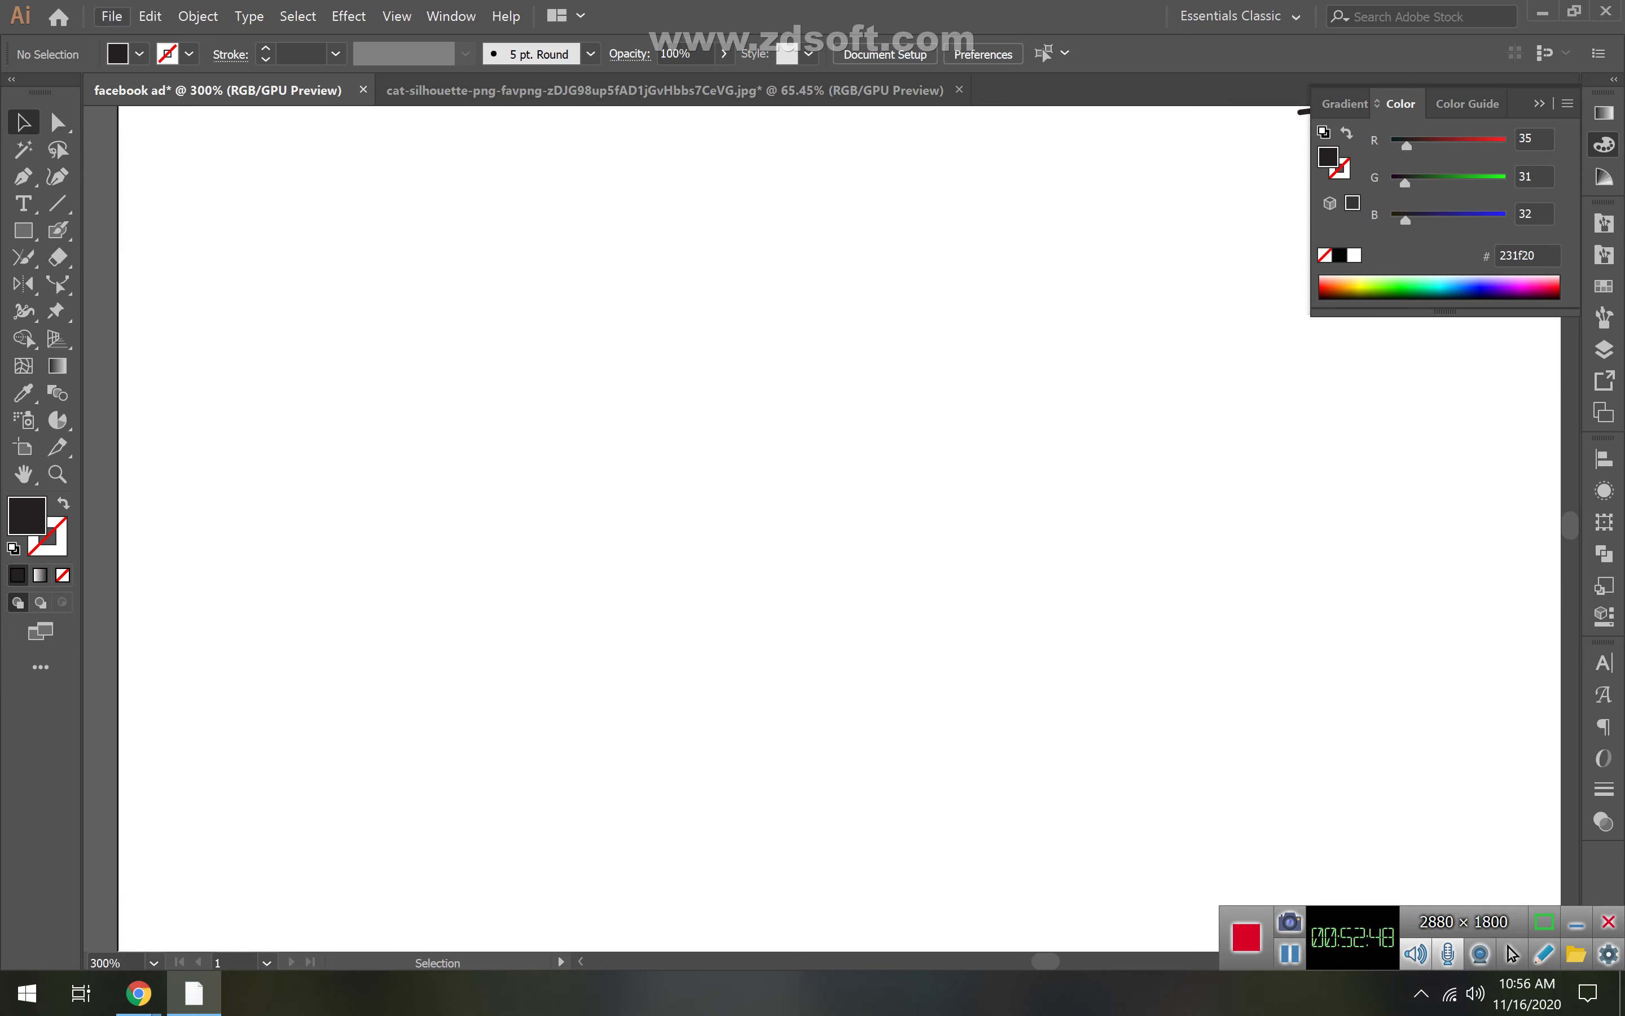
pyautogui.click(112, 17)
pyautogui.press('Up')
pyautogui.press('Up')
pyautogui.press('Up')
pyautogui.press('Up')
pyautogui.press('Up')
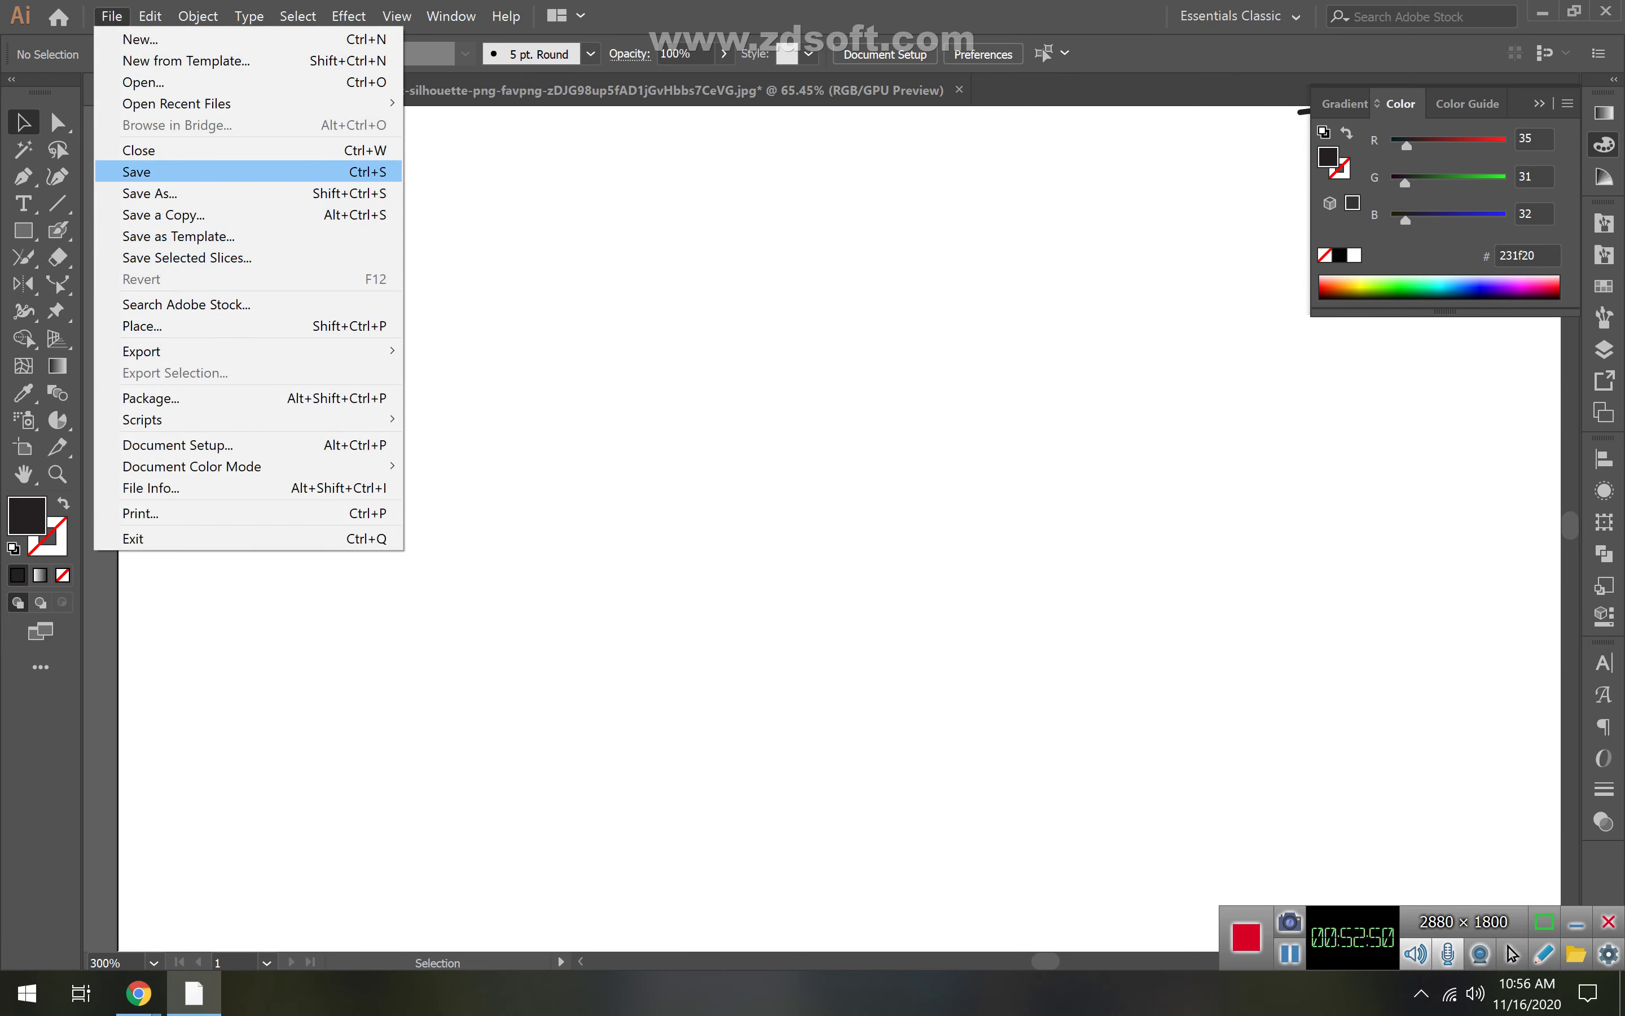
pyautogui.press('Return')
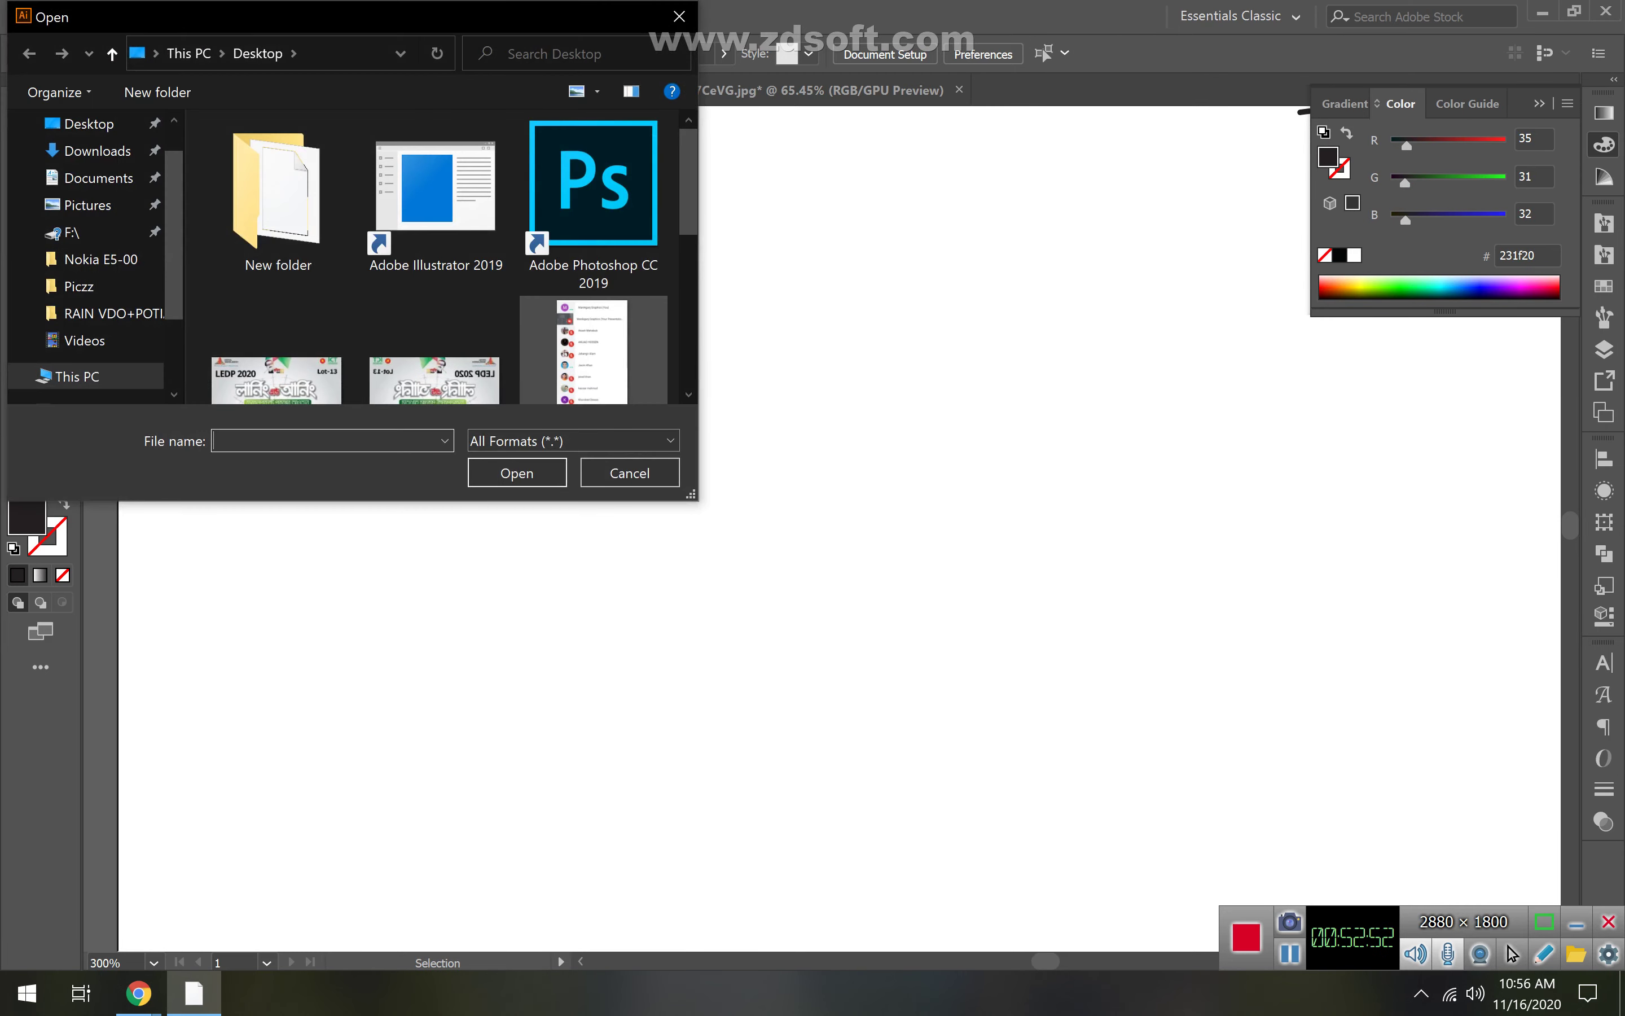
pyautogui.scroll(-3, 540, 235)
pyautogui.click(434, 202)
pyautogui.press('Return')
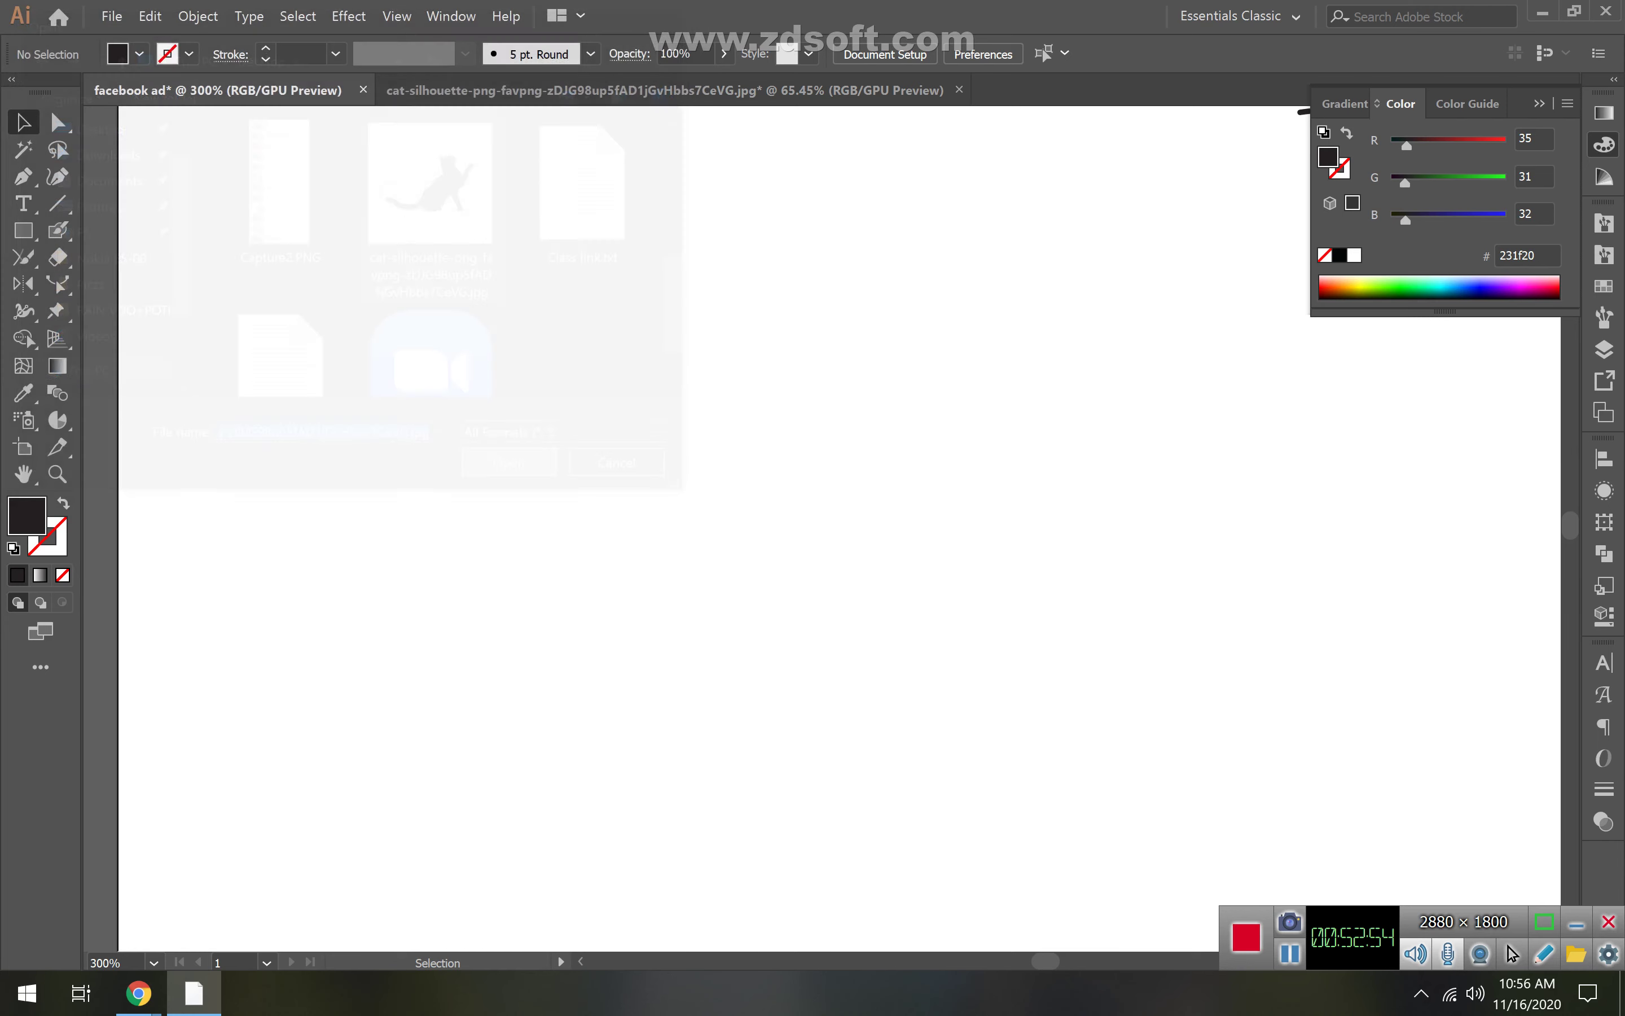
pyautogui.press('Return')
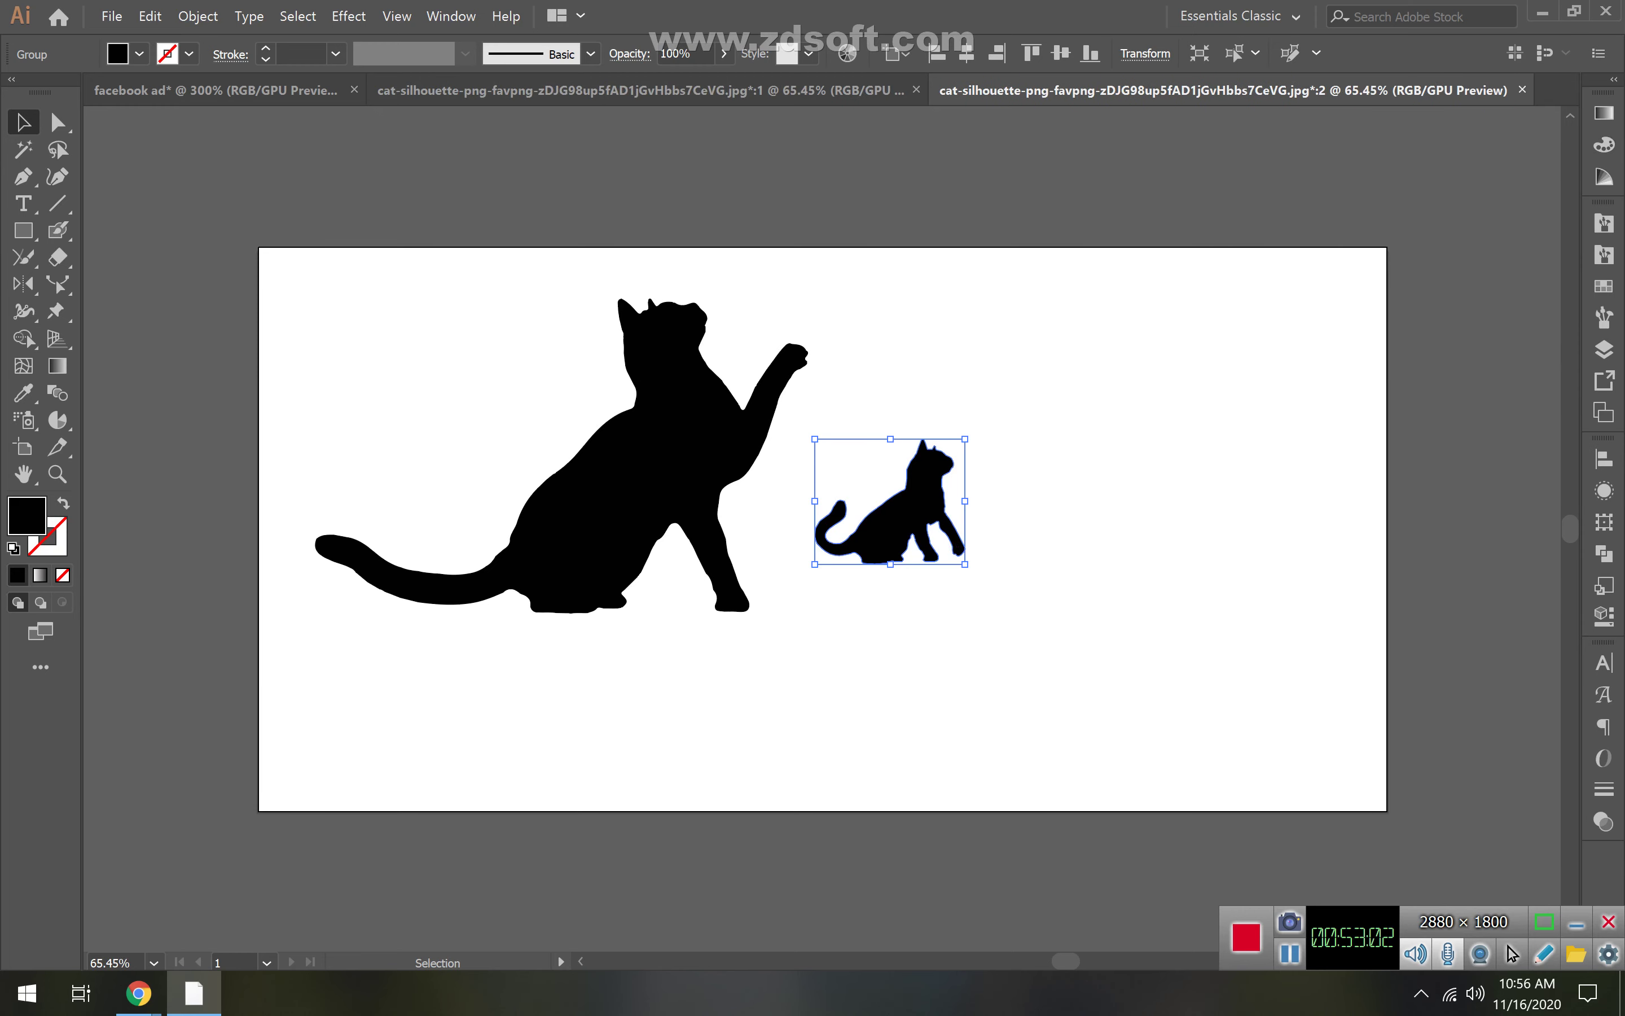
pyautogui.hotkey('ctrl', 'w')
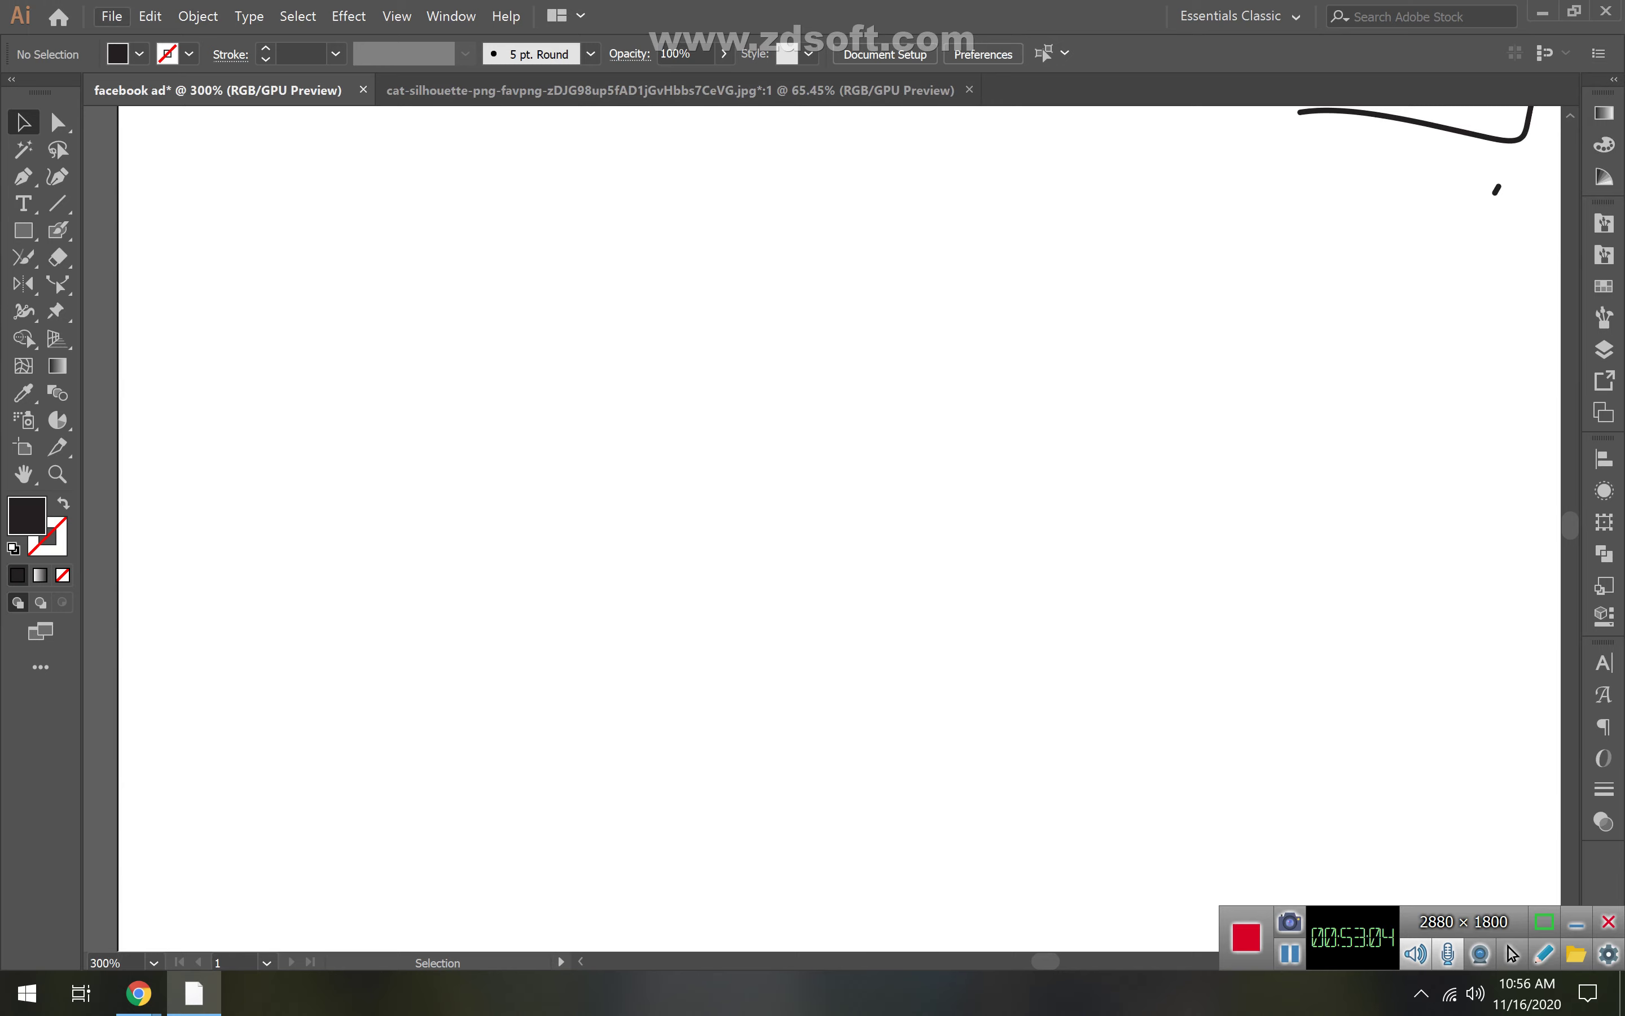
# - Try again to open the original cat silhouette JPG from the Desktop
pyautogui.click(110, 17)
pyautogui.click(145, 81)
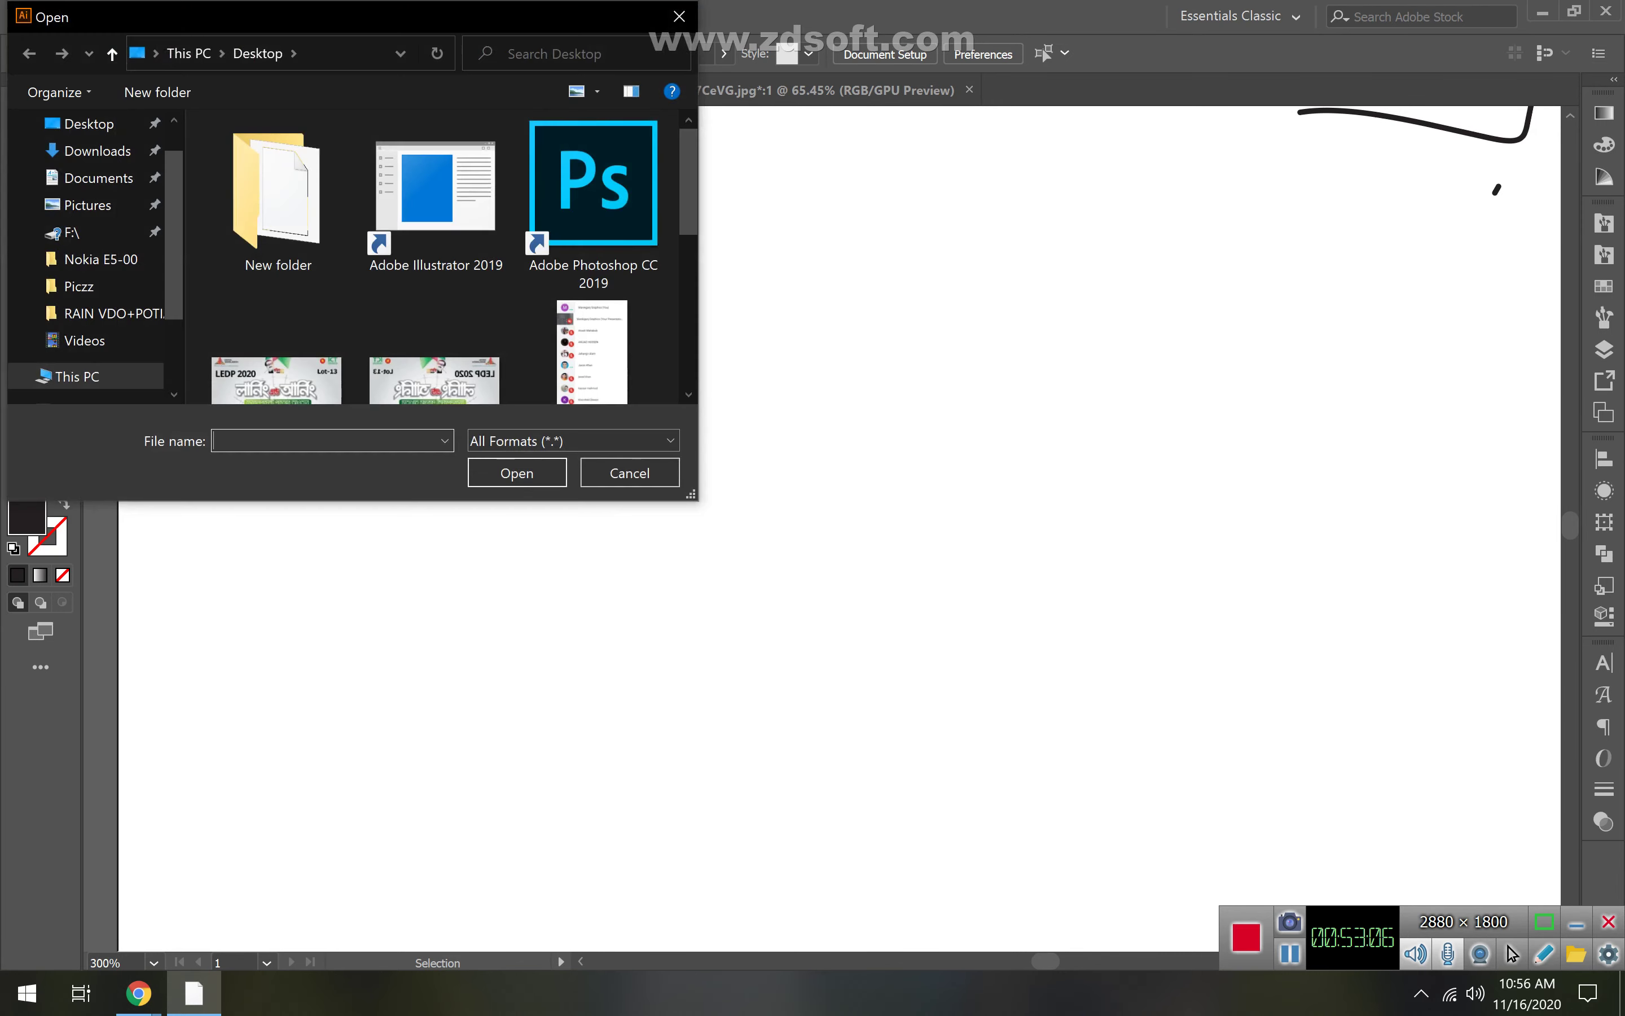
pyautogui.scroll(-5, 435, 343)
pyautogui.click(435, 169)
pyautogui.click(516, 473)
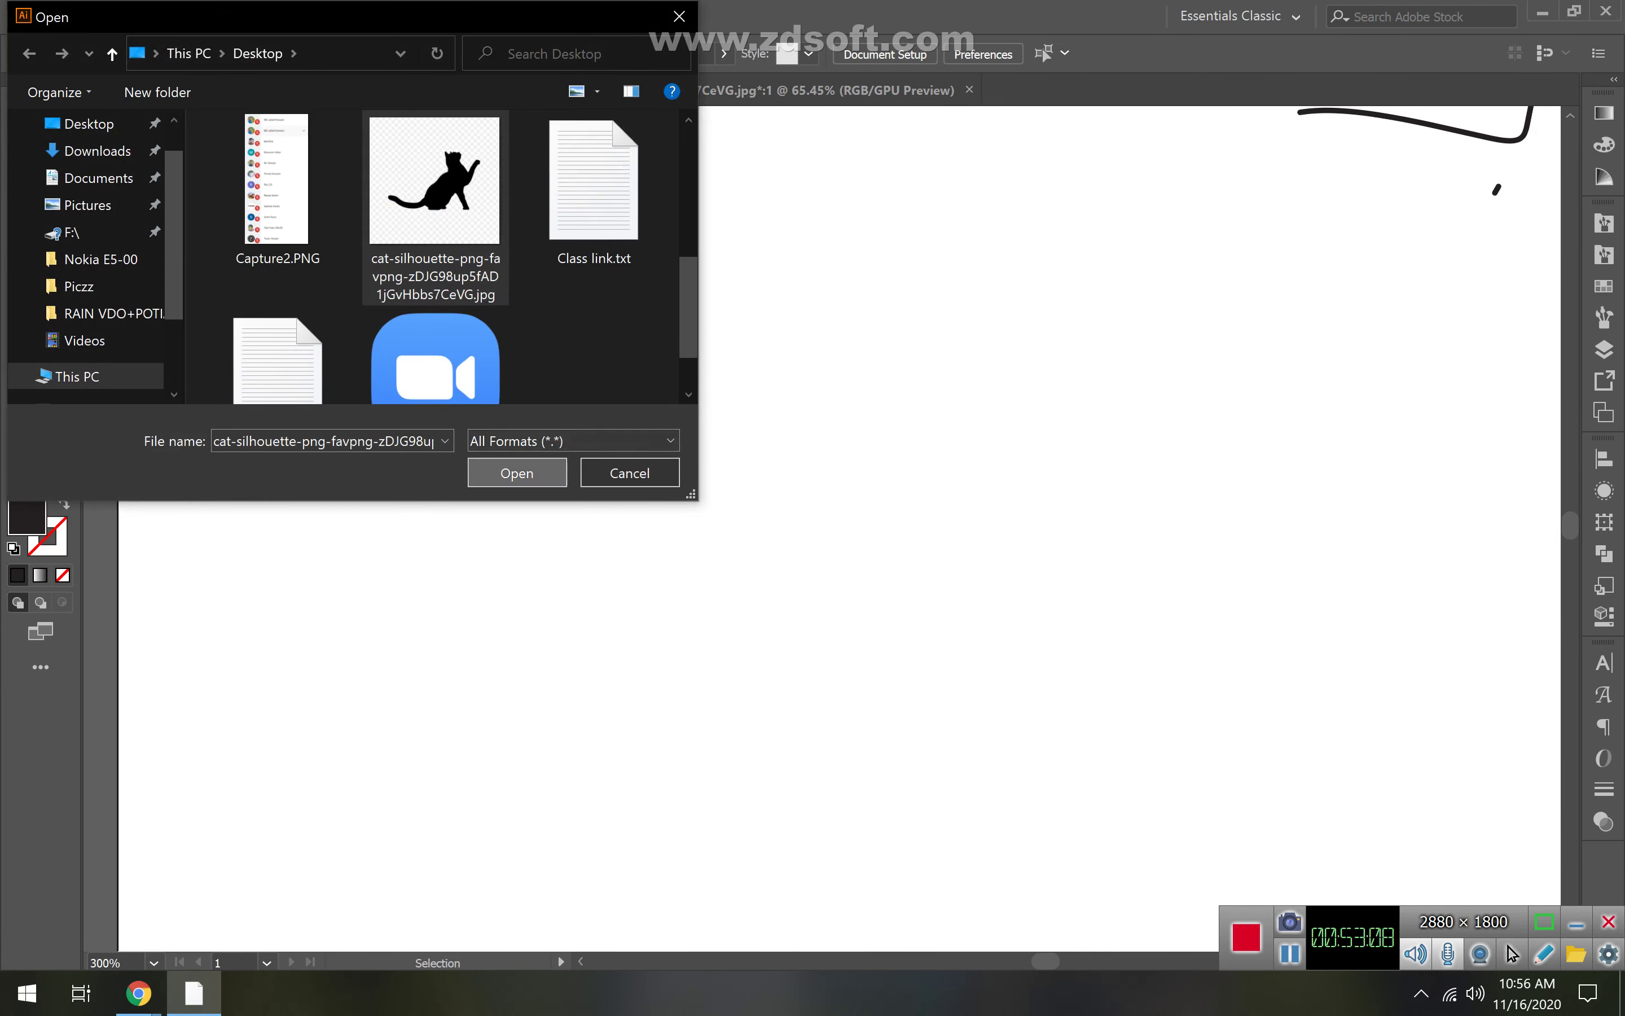
pyautogui.press('Return')
pyautogui.press('Tab')
pyautogui.press('Return')
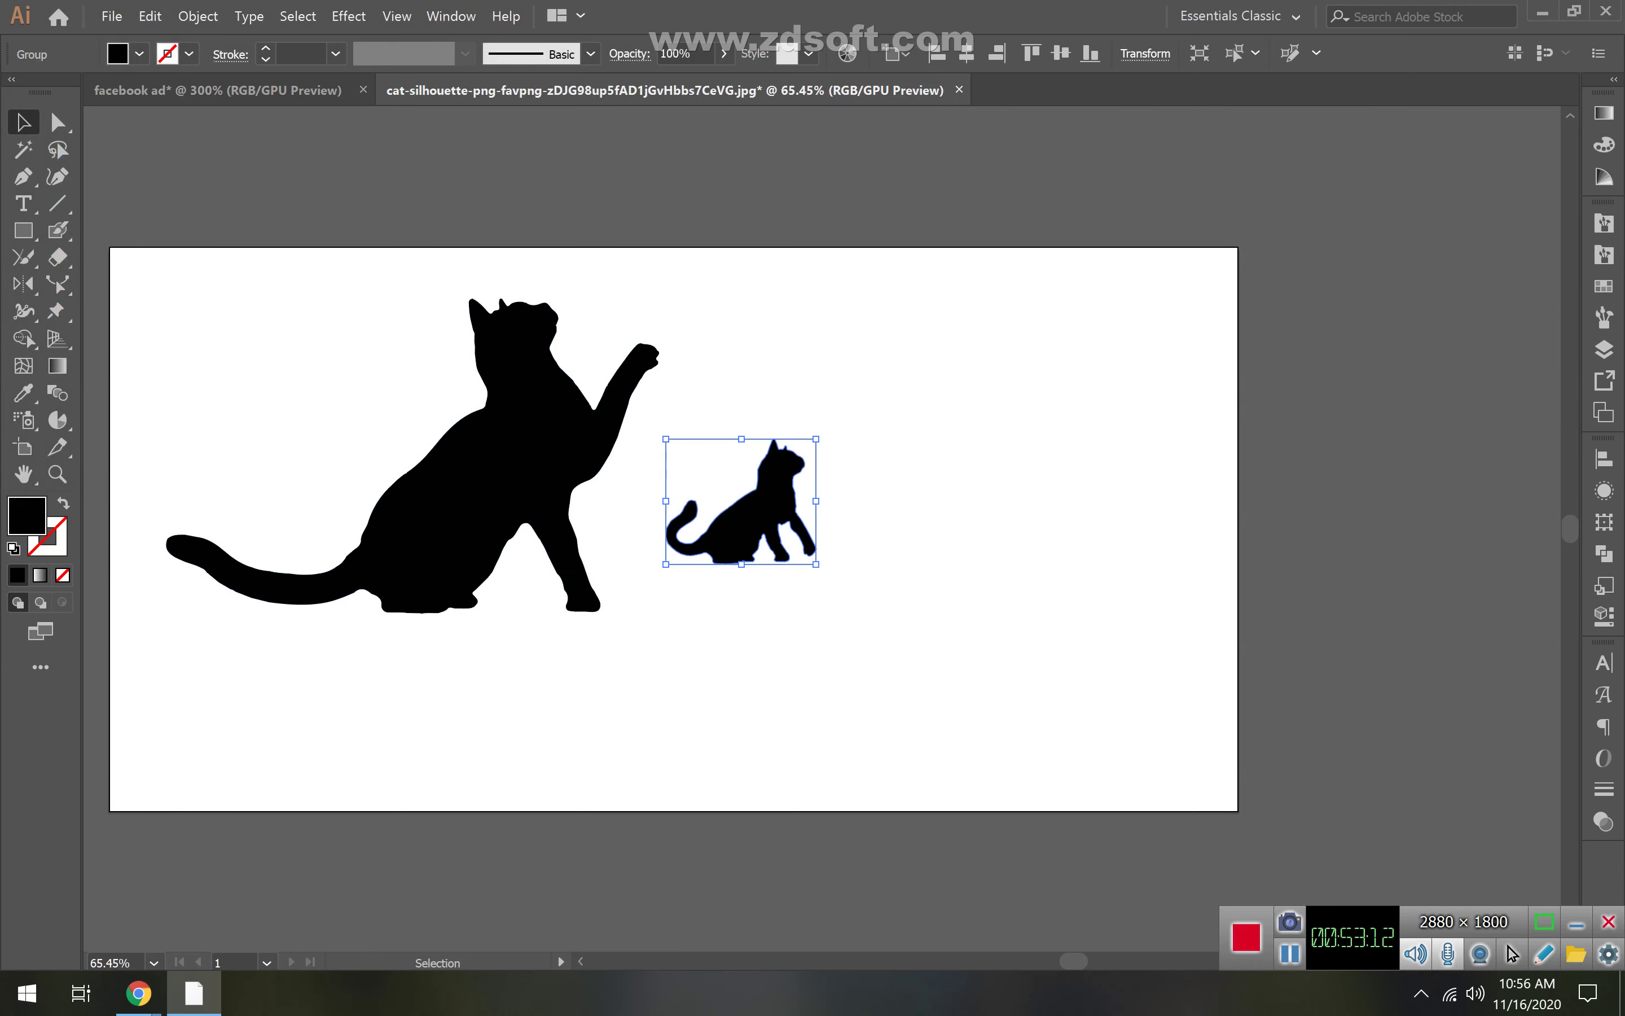
# - Close the edited cat silhouette document without saving its changes
pyautogui.hotkey('ctrl', 'w')
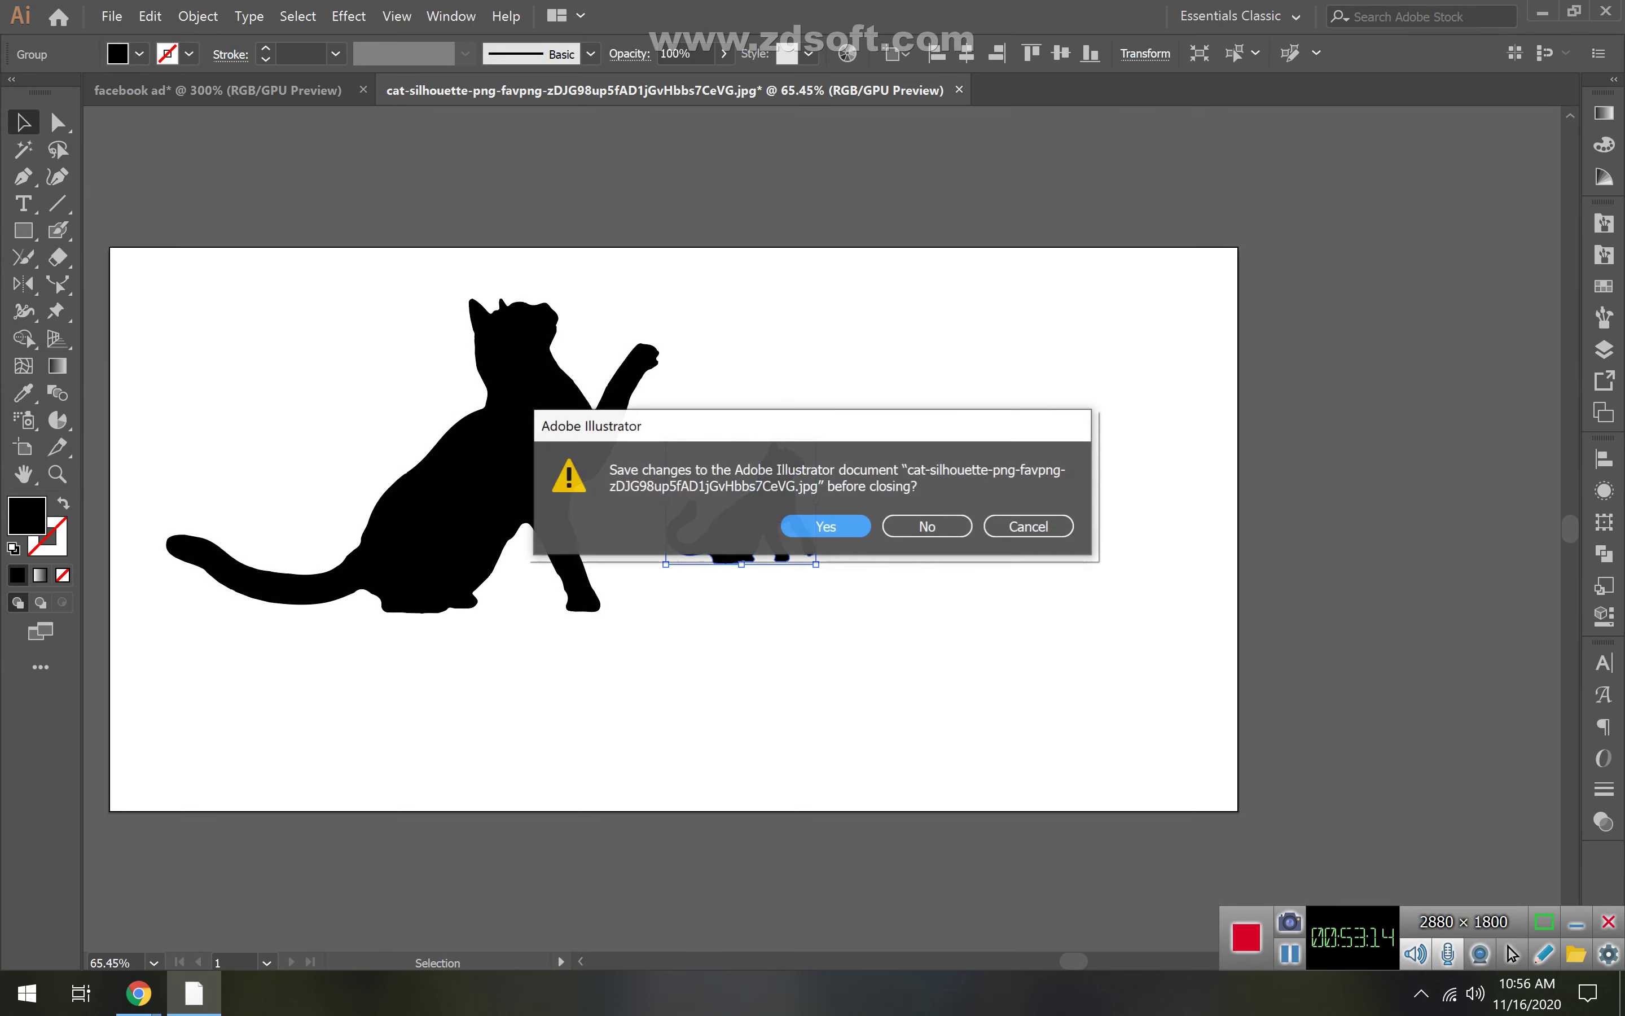
pyautogui.press('Tab')
pyautogui.press('Return')
# - Switch to Chrome's cat silhouette search and save the previewed cat image to the Desktop as asdasda
pyautogui.click(1542, 13)
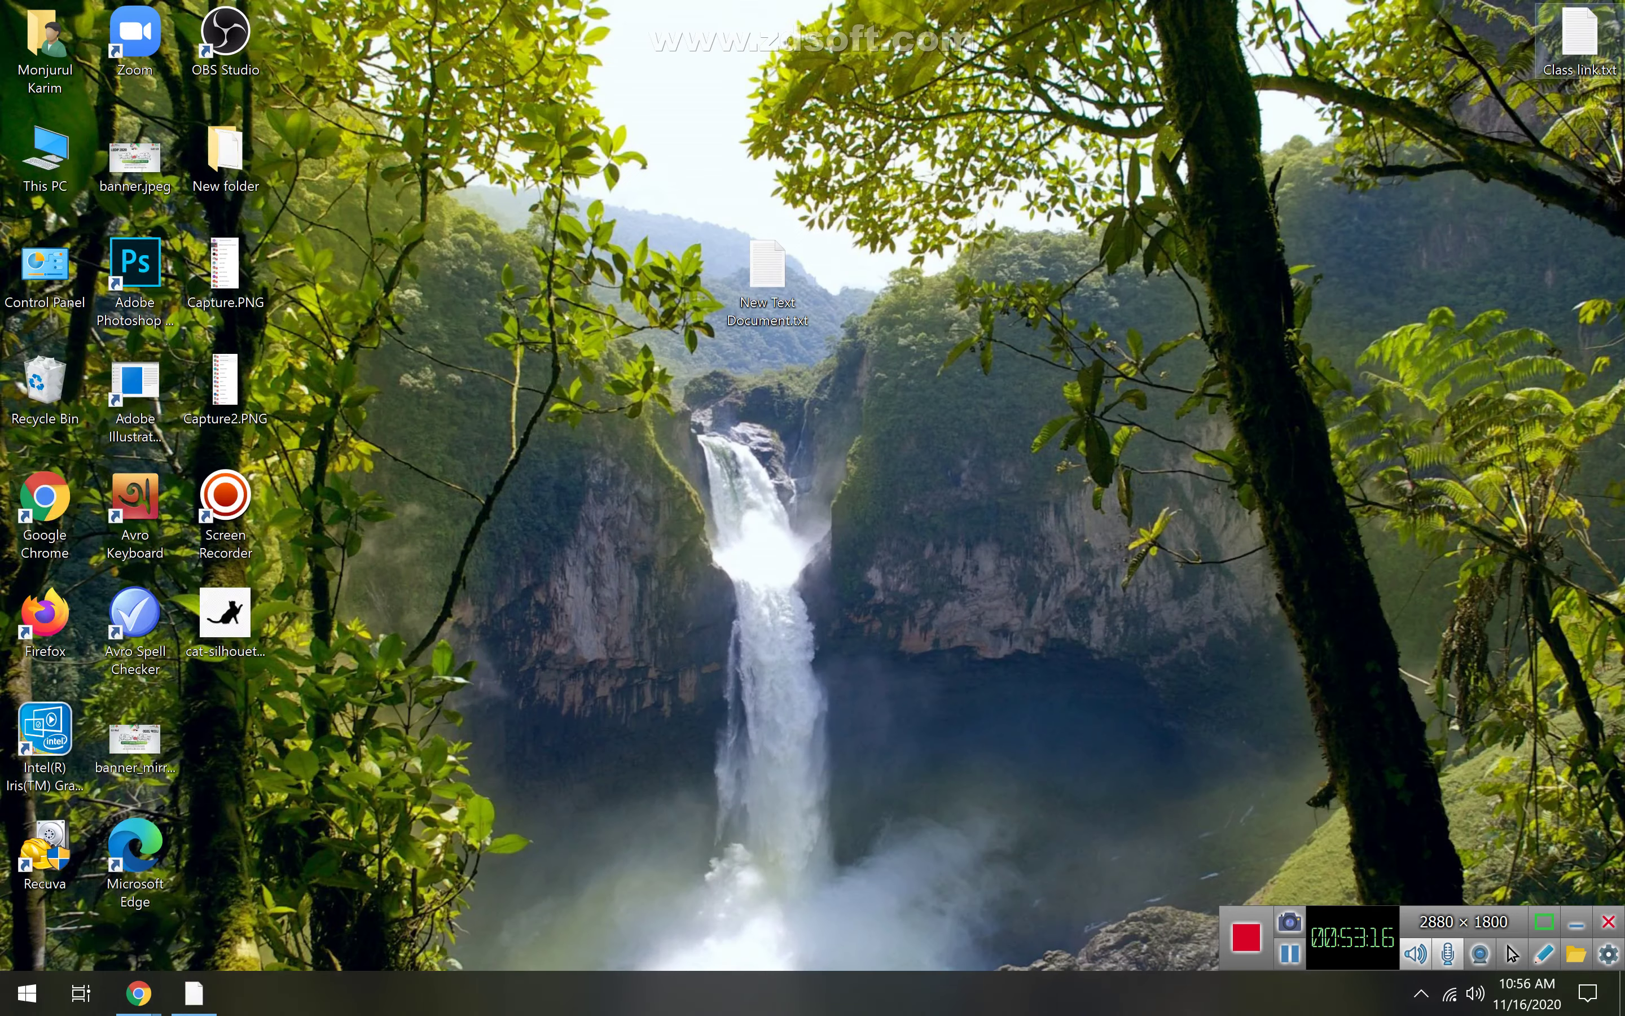
pyautogui.moveTo(138, 993)
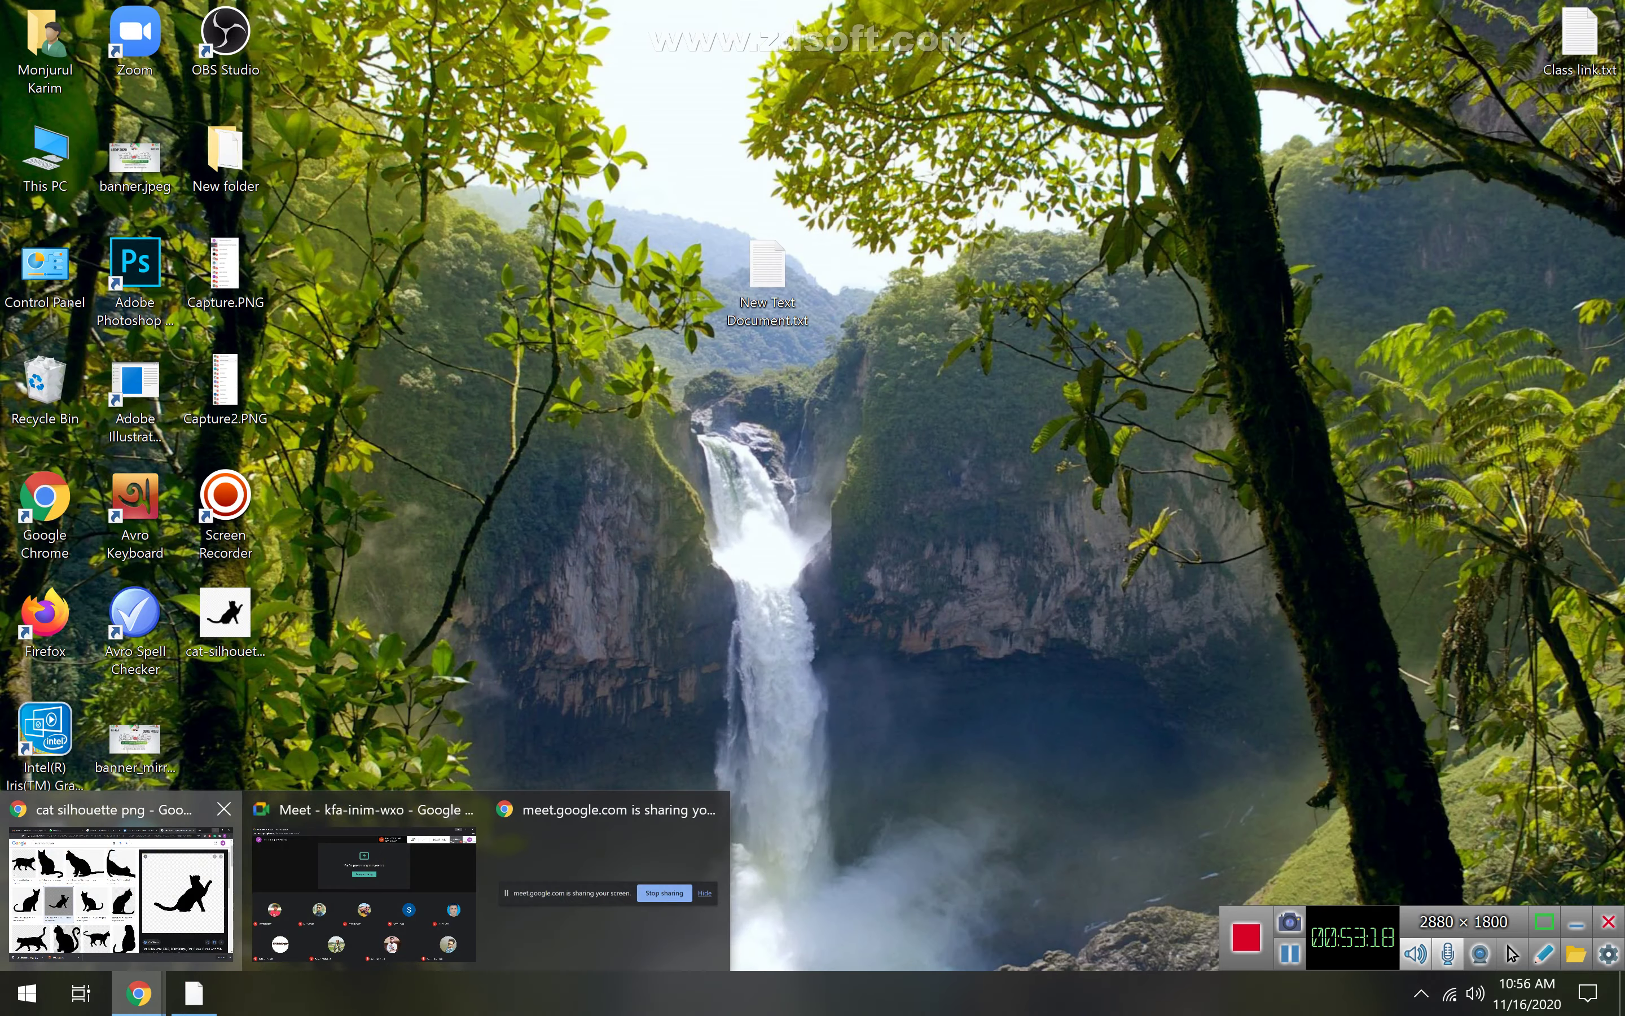
pyautogui.click(121, 886)
pyautogui.rightClick(1274, 417)
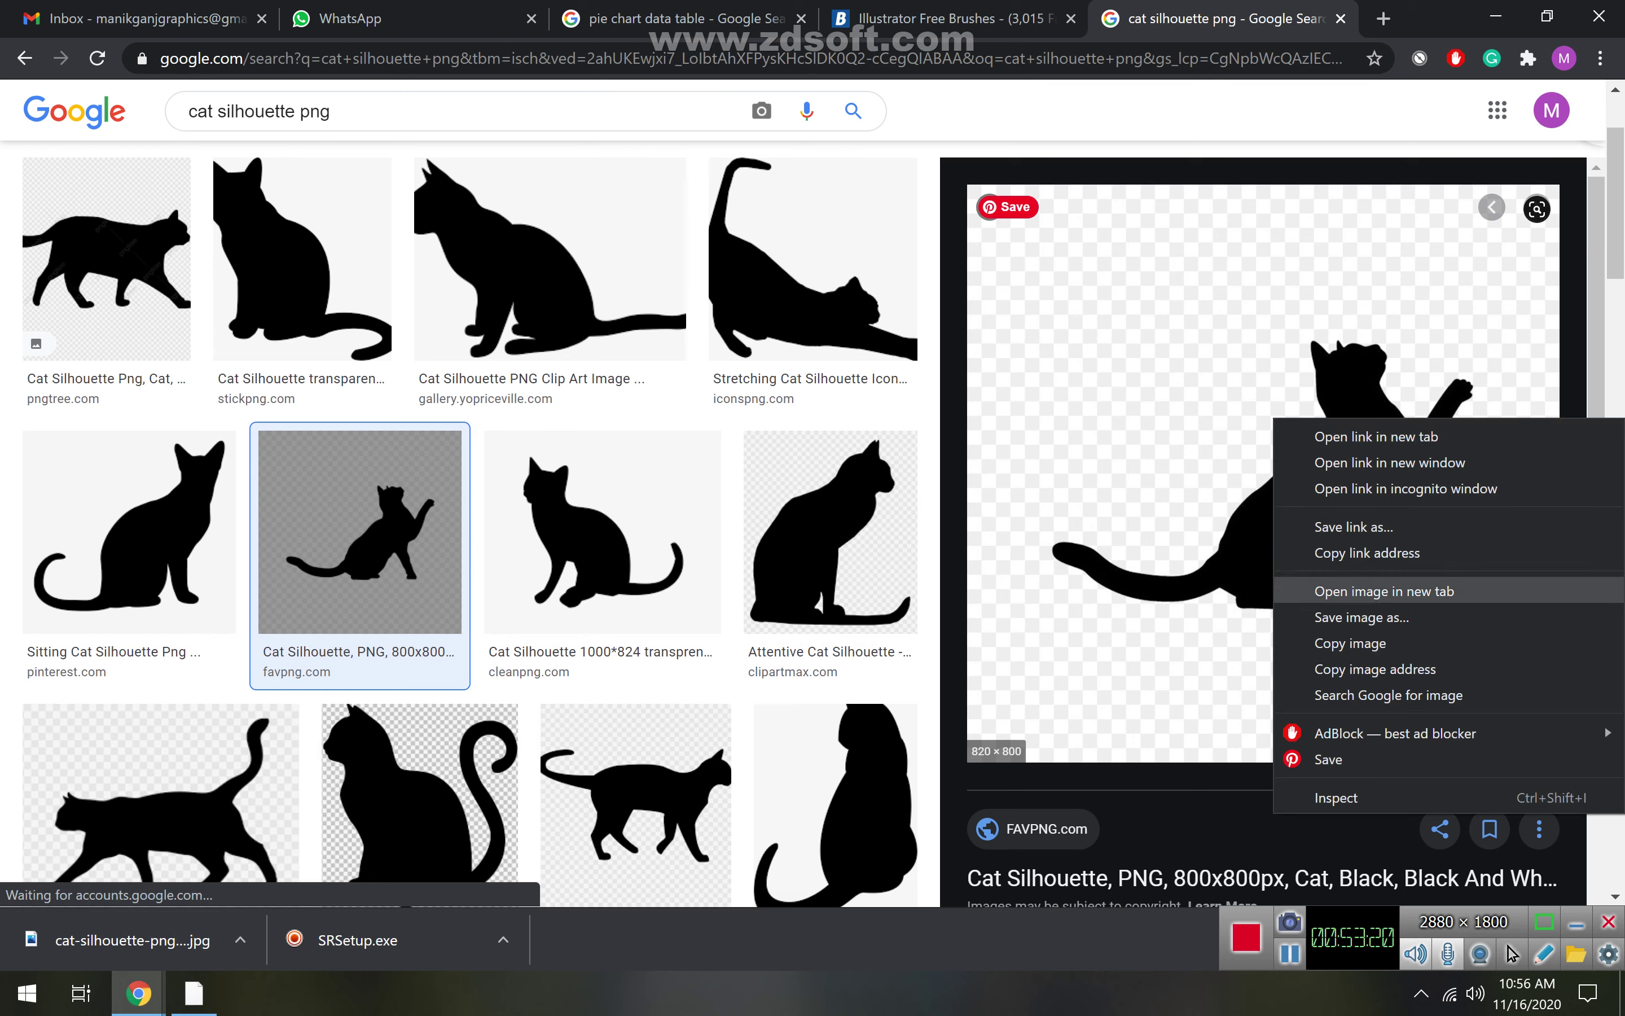
pyautogui.click(1362, 617)
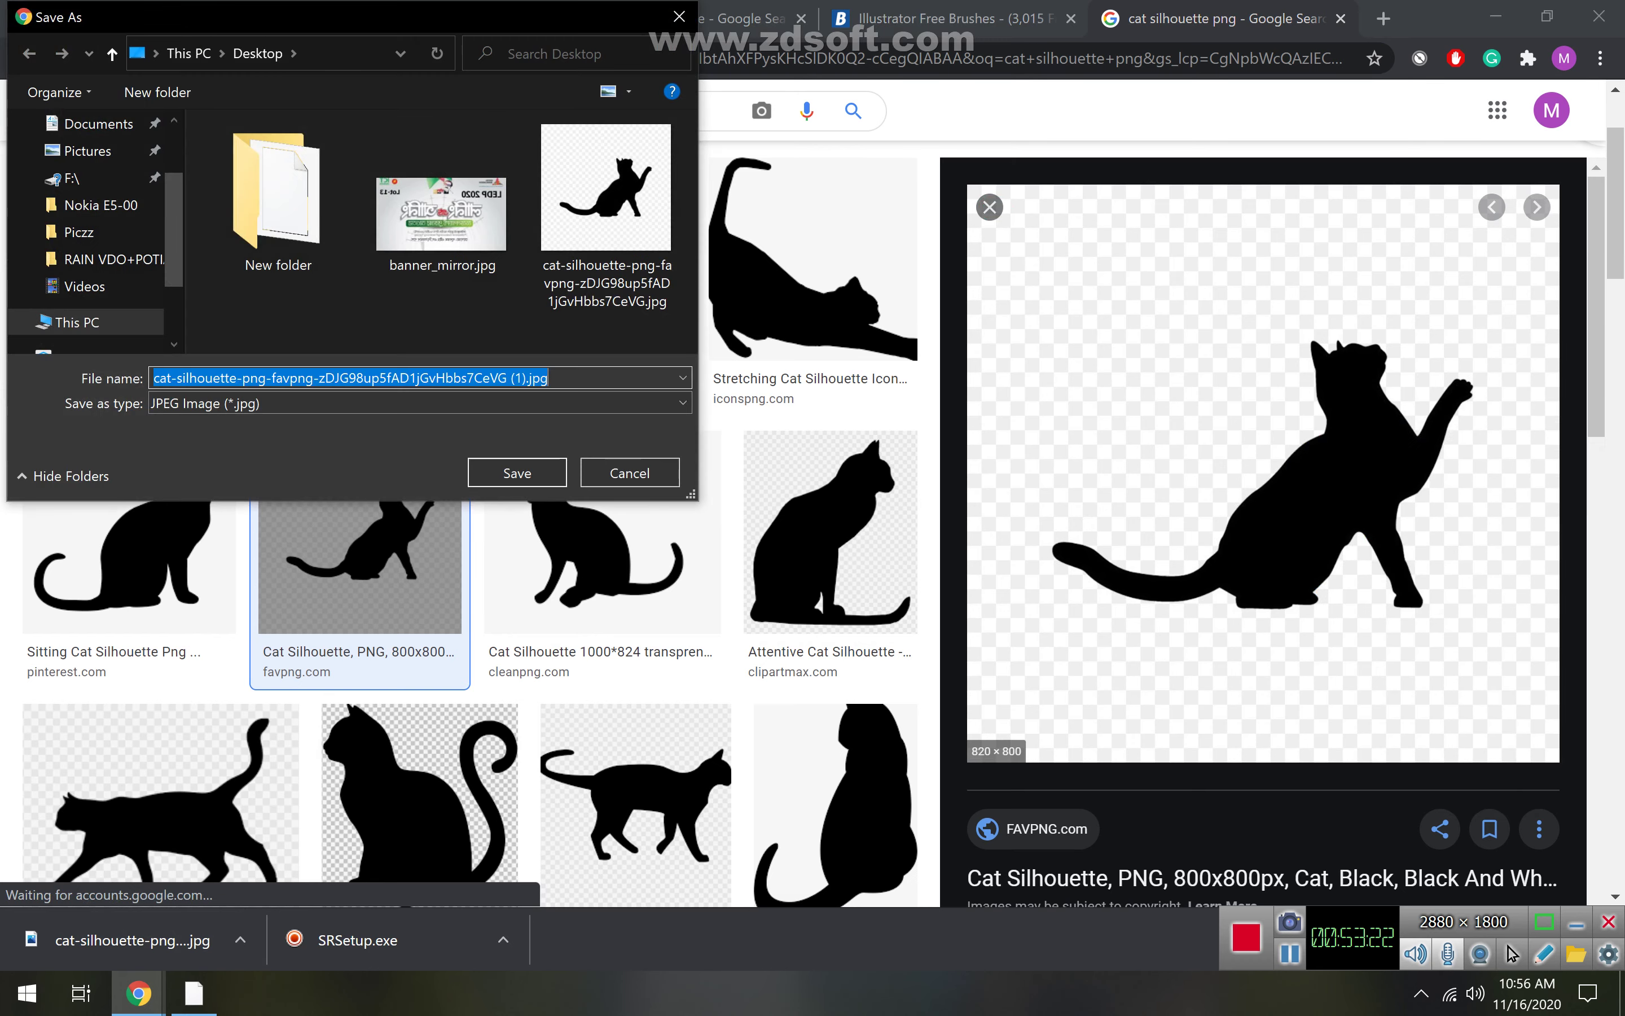
pyautogui.write('asdasda')
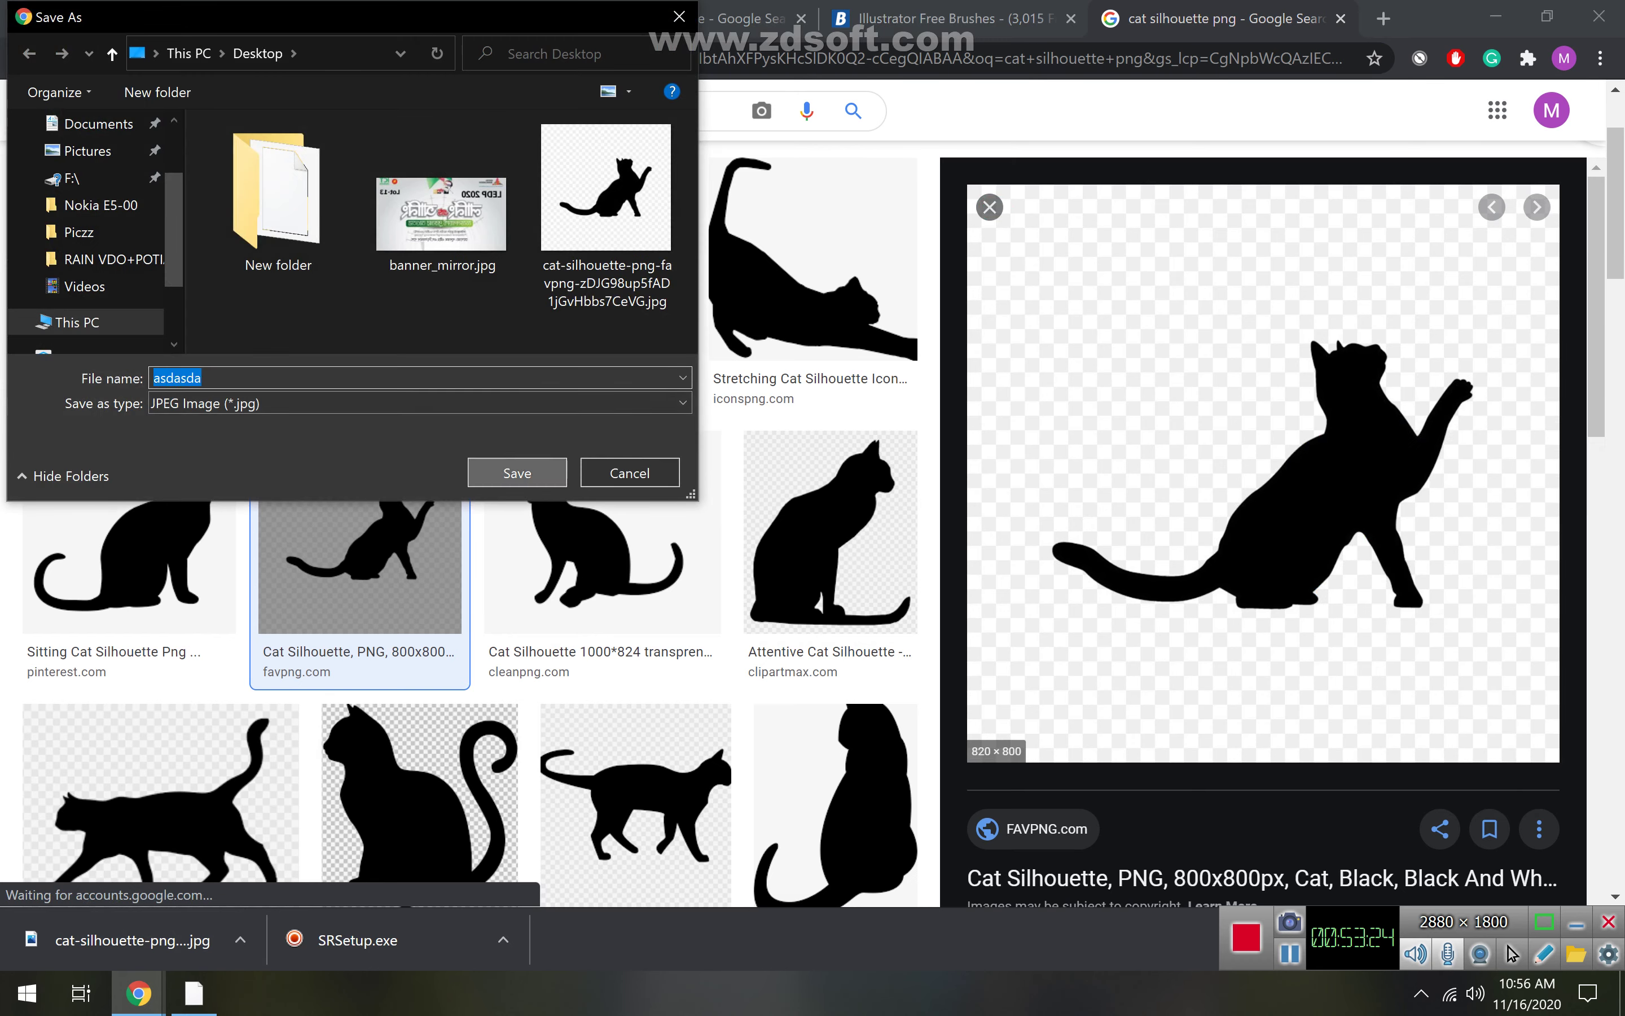
pyautogui.press('Return')
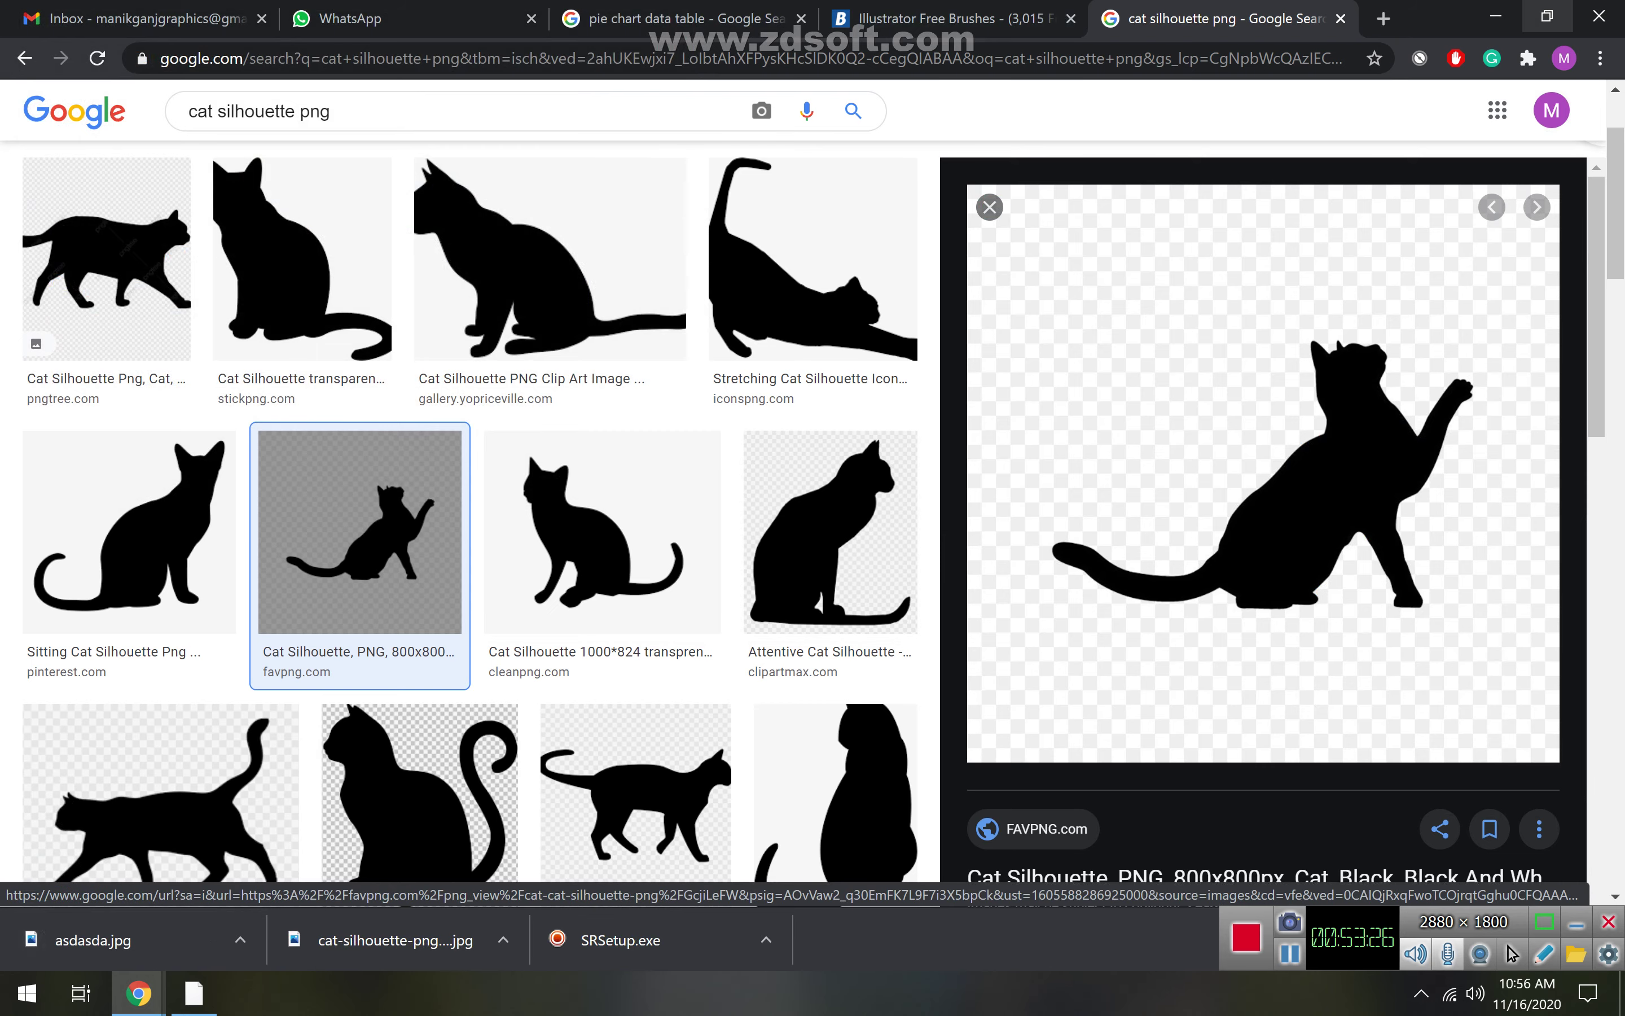
# - Return to Illustrator and open asdasda.jpg from the Desktop
pyautogui.click(1496, 18)
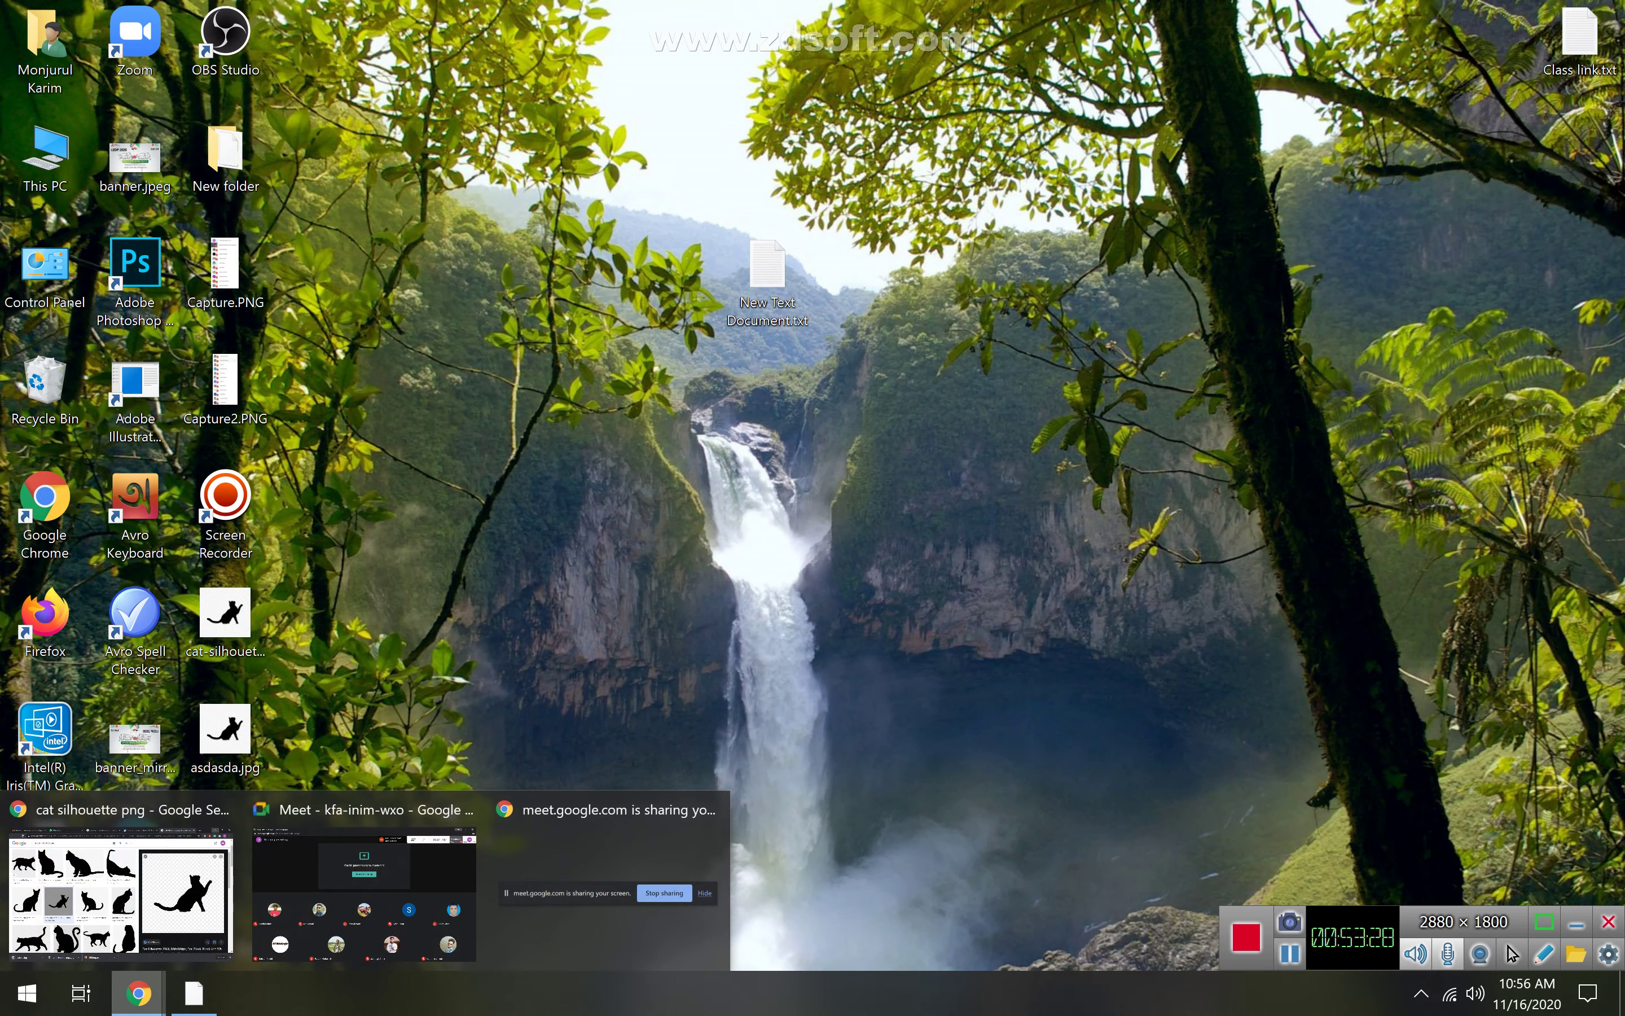
pyautogui.click(194, 993)
pyautogui.click(111, 16)
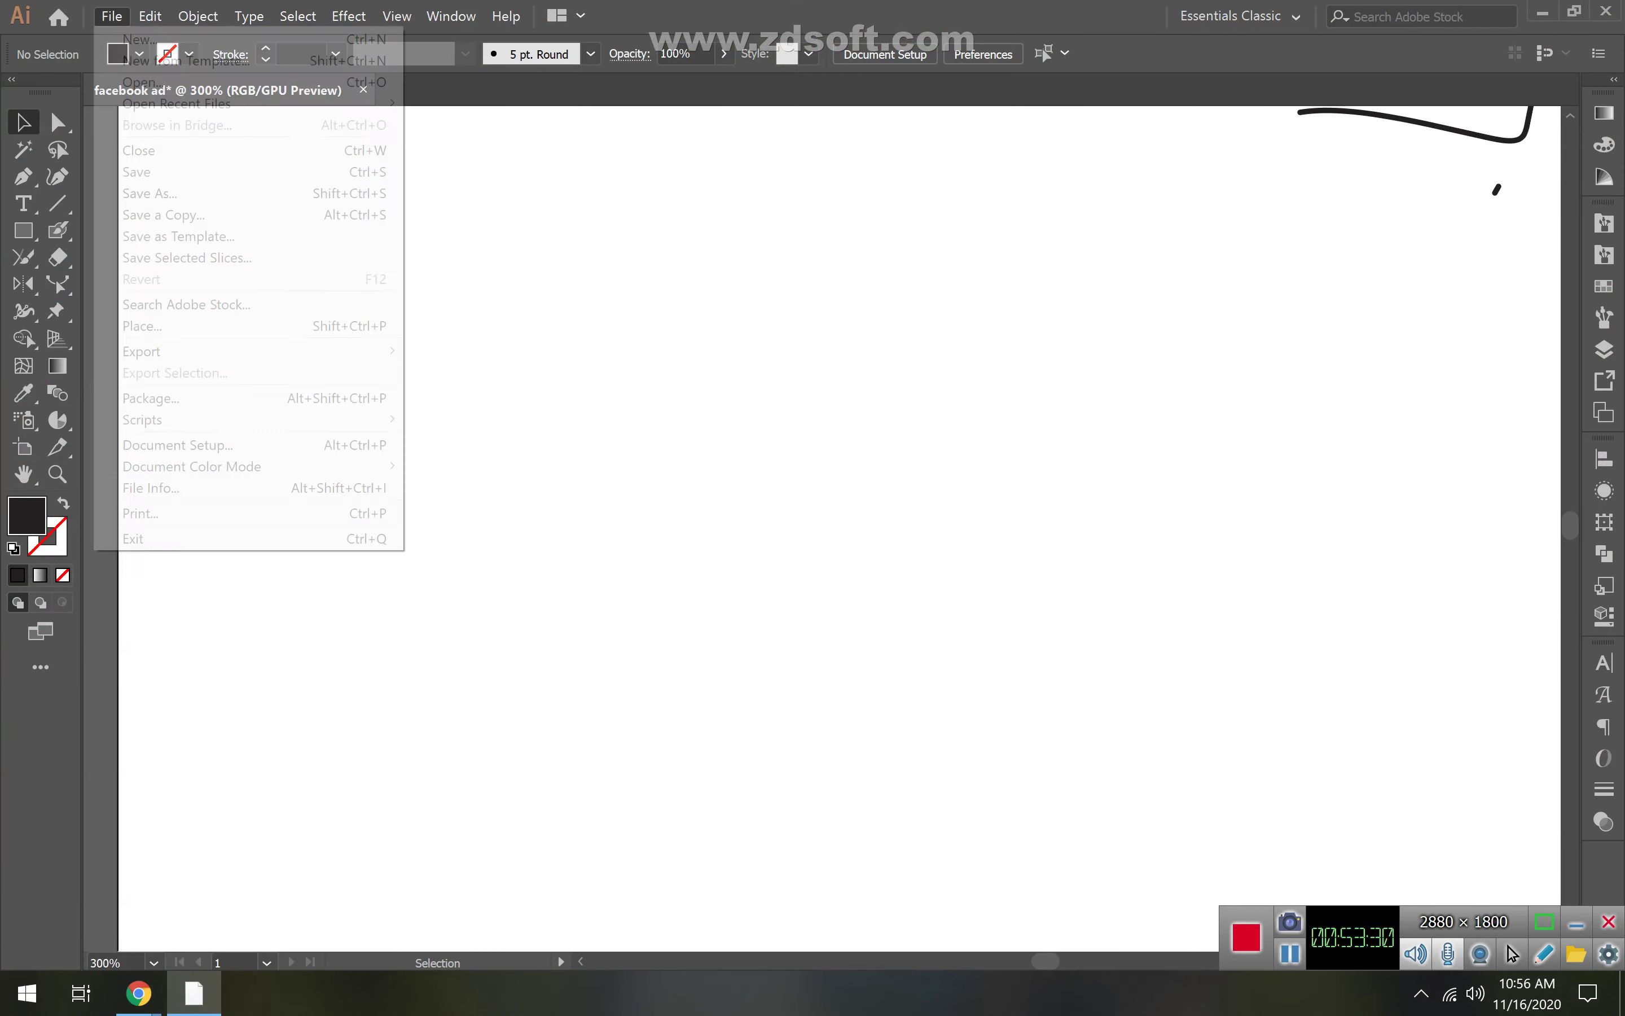
pyautogui.click(148, 80)
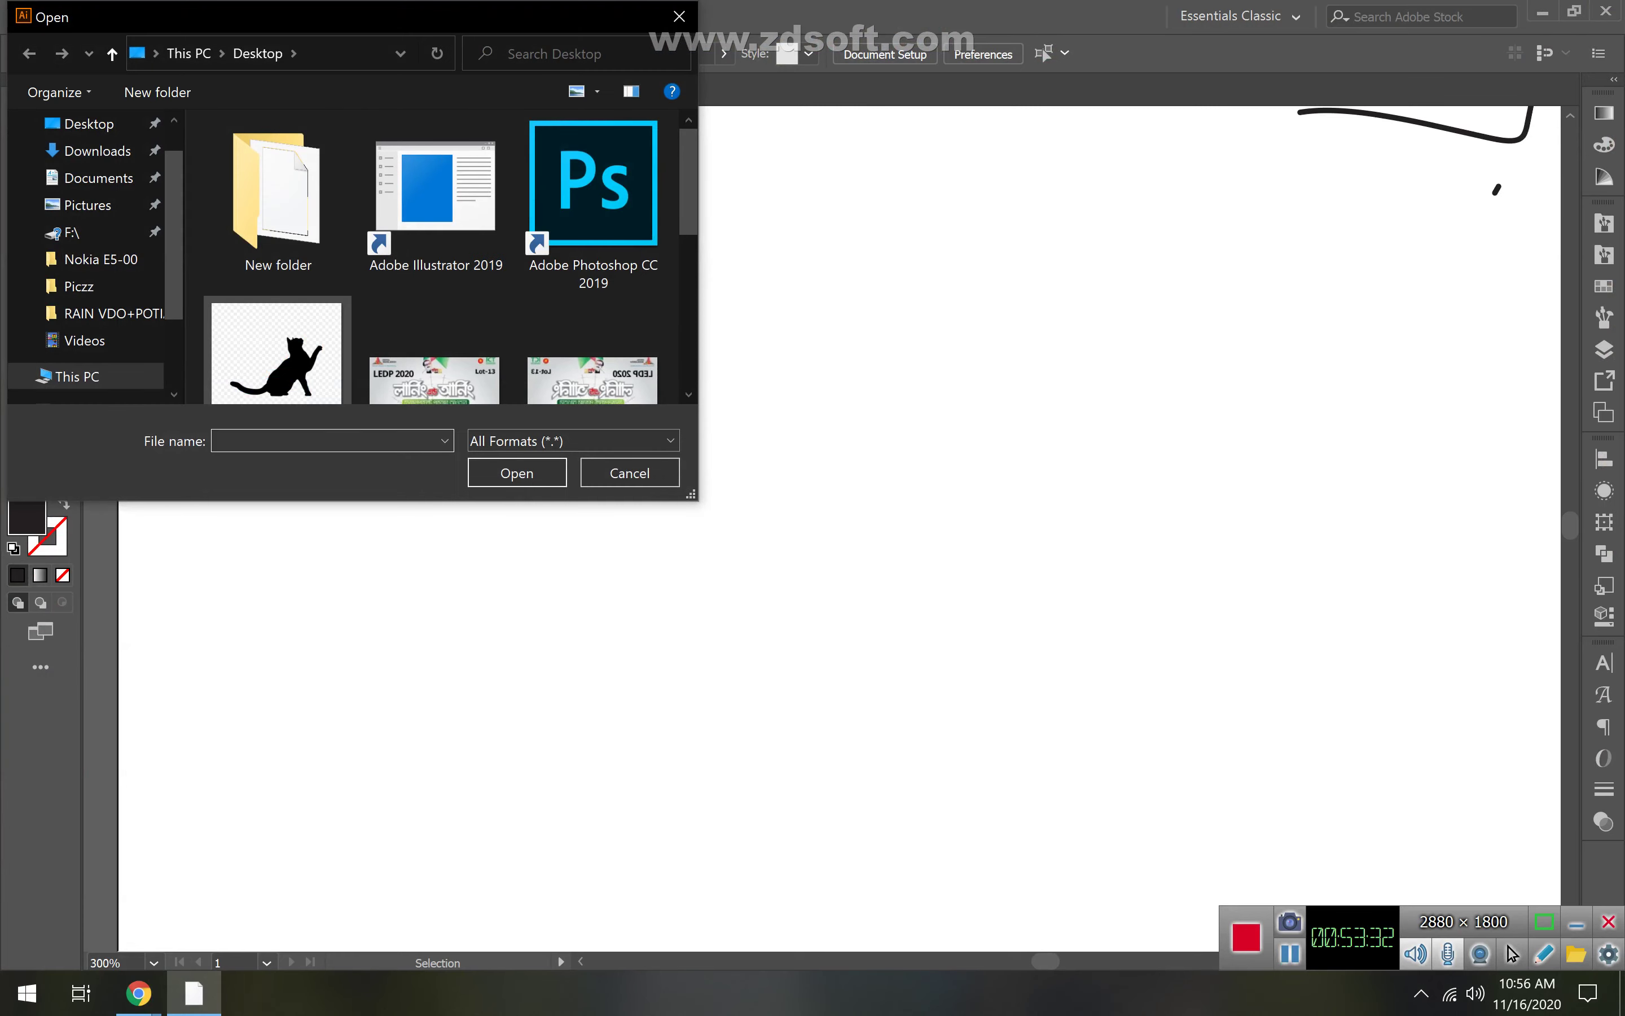
pyautogui.click(278, 356)
pyautogui.click(517, 473)
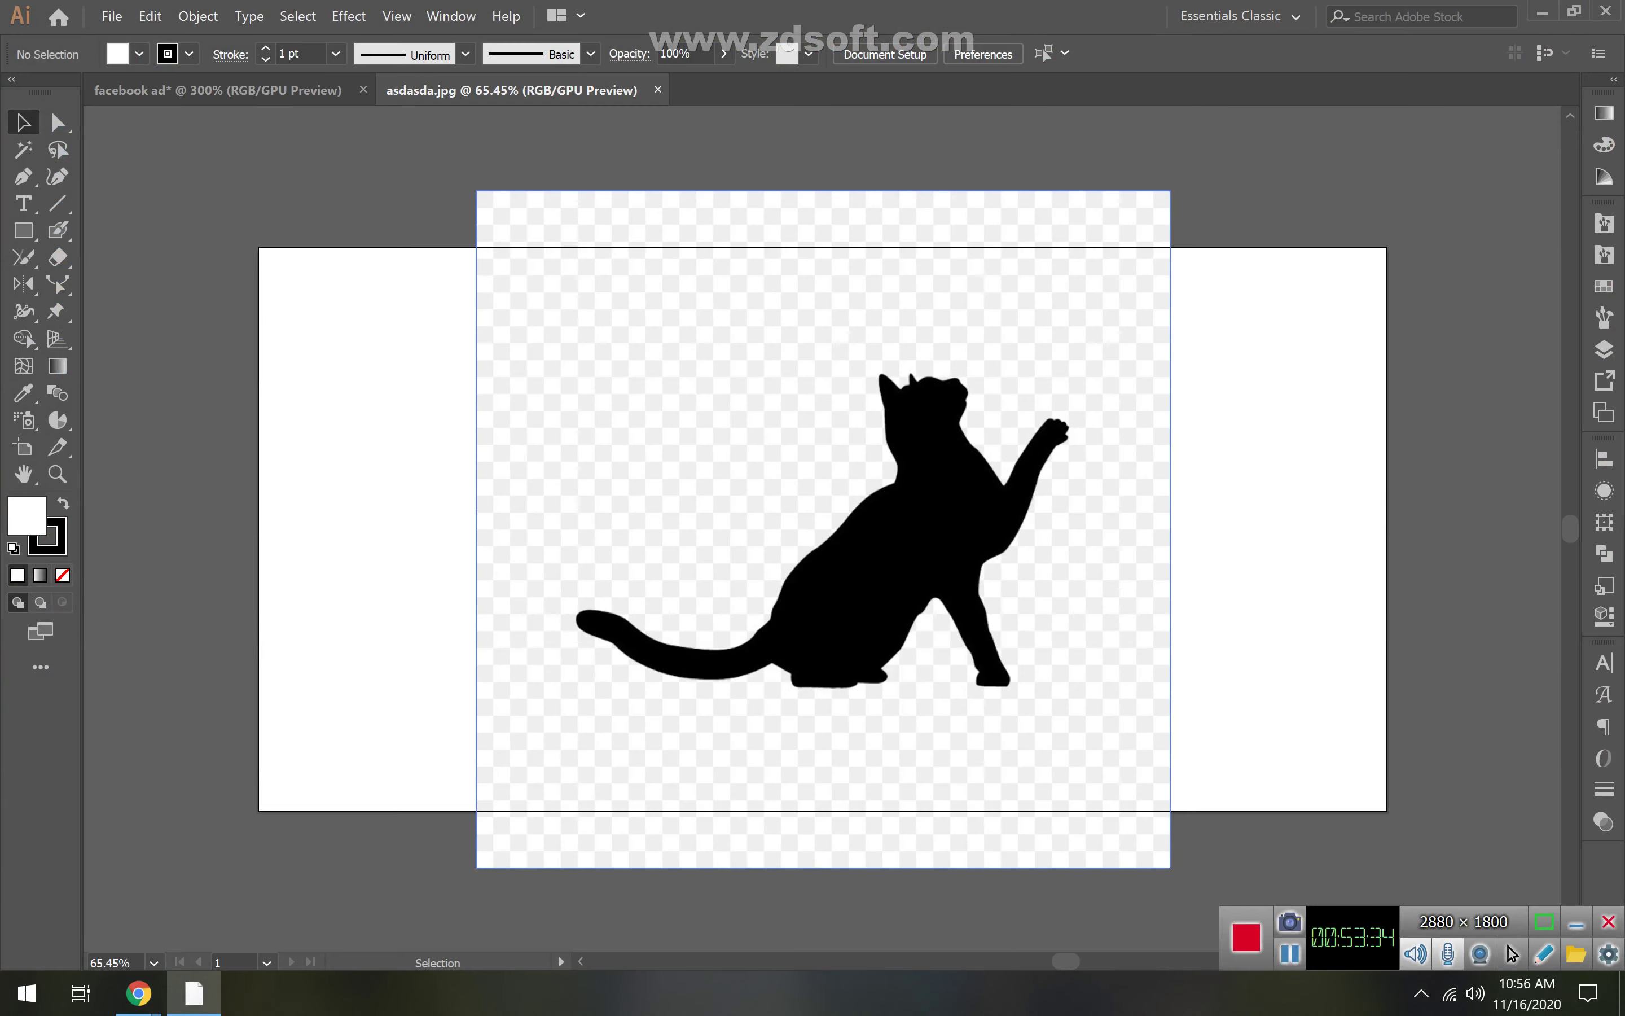
# - Try to apply Puppet Warp to the entire cat image in asdasda.jpg after shifting it slightly on the artboard
pyautogui.click(57, 311)
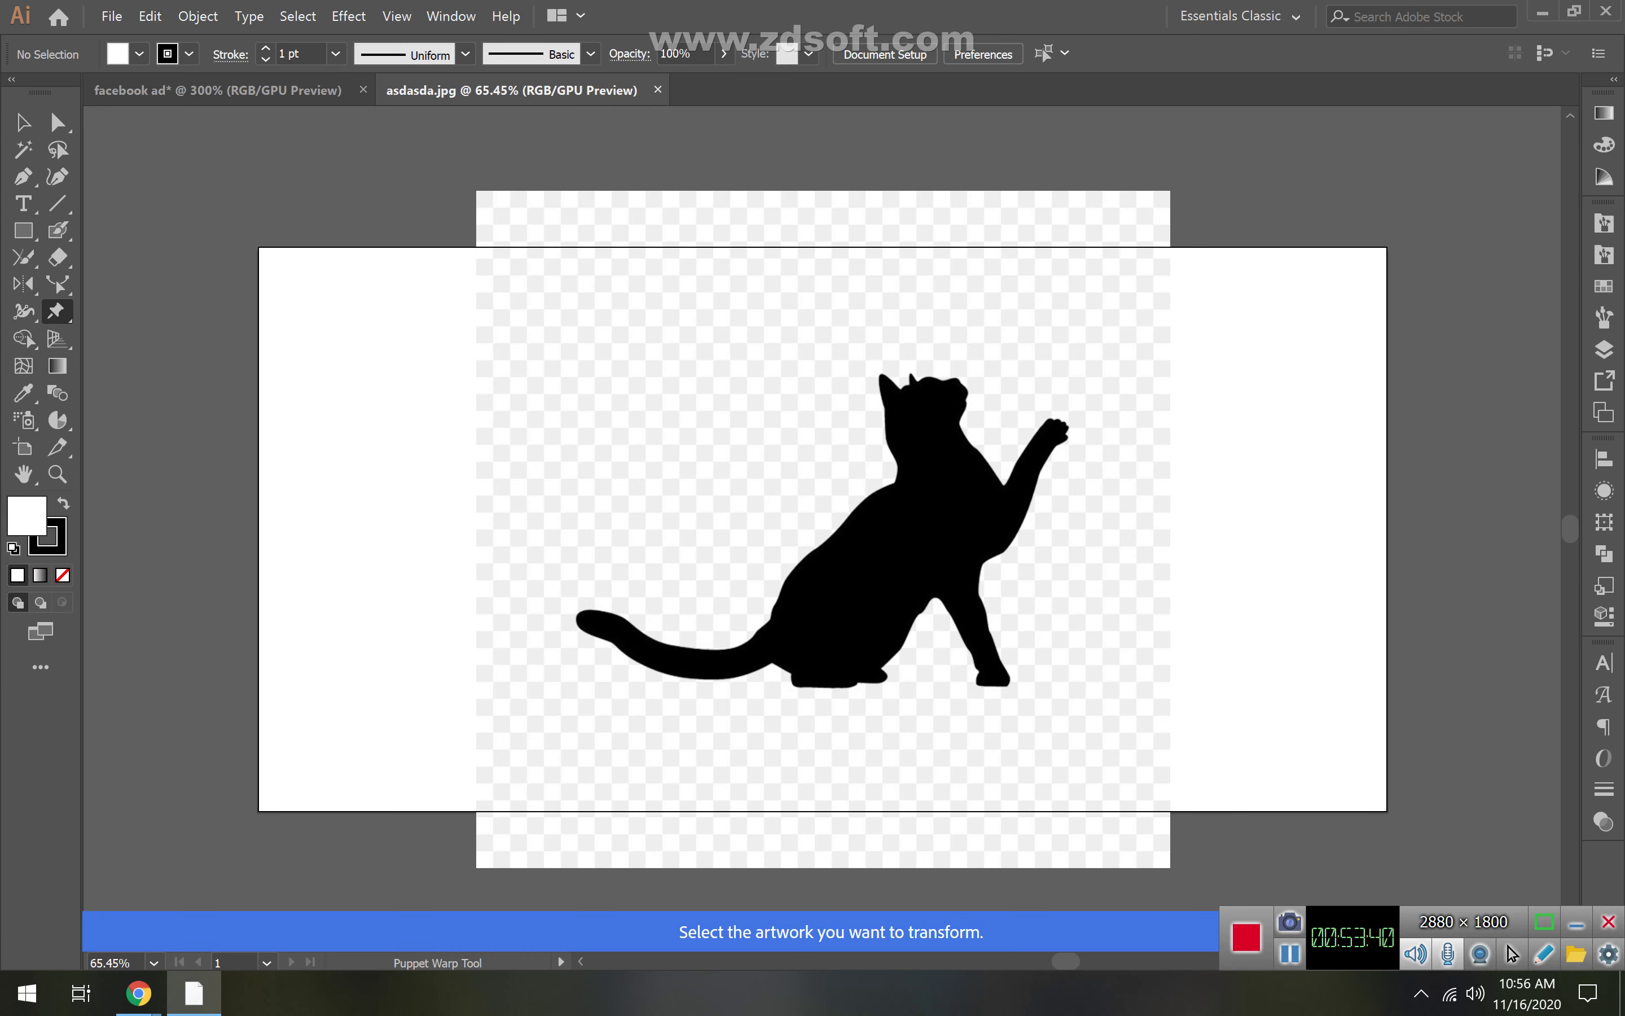
pyautogui.press('v')
pyautogui.hotkey('ctrl', 'a')
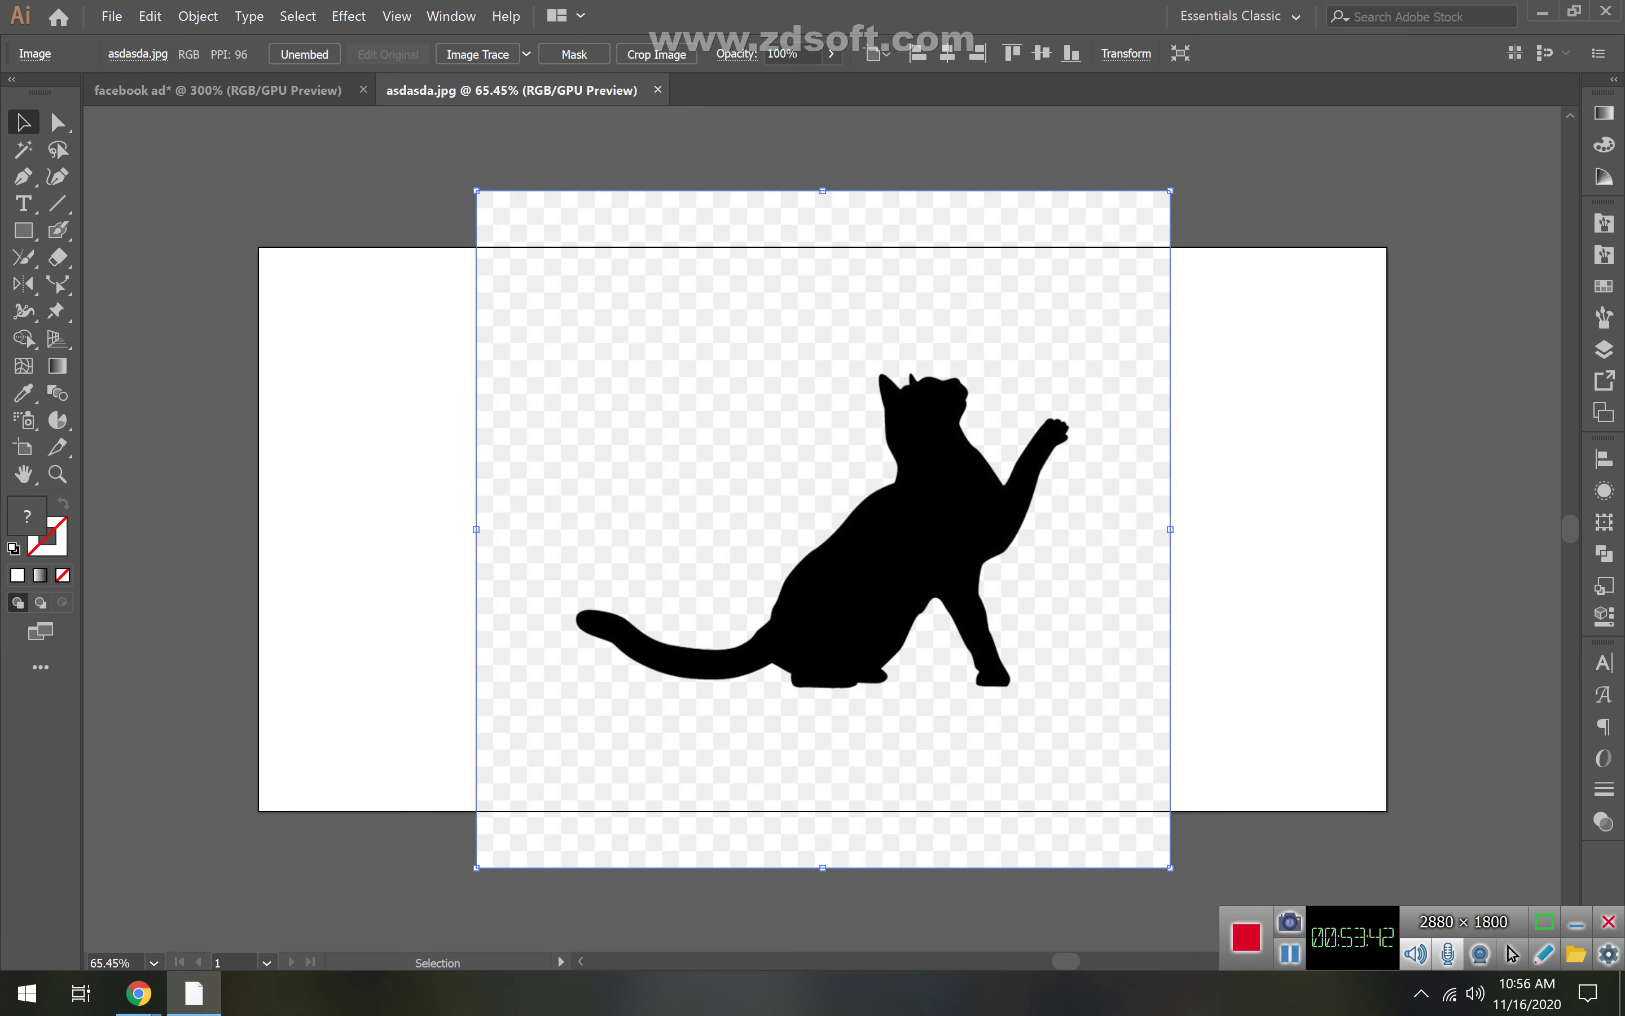
pyautogui.moveTo(915, 488); pyautogui.dragTo(856, 474)
pyautogui.click(57, 311)
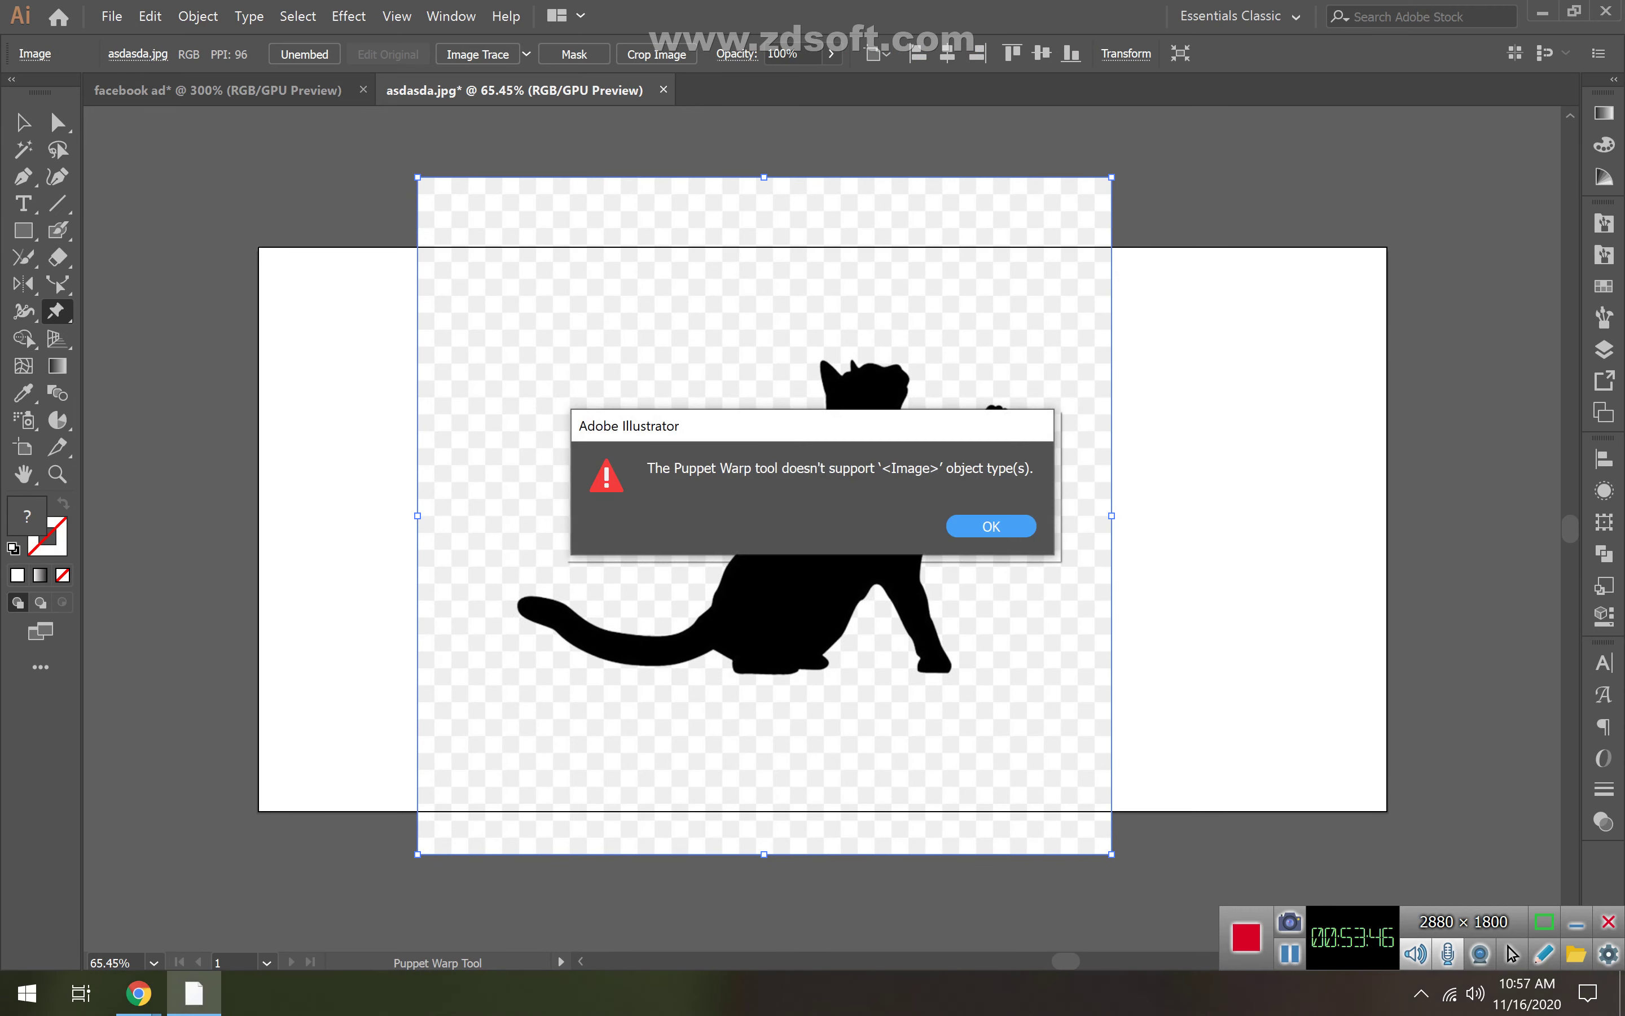
pyautogui.press('Return')
pyautogui.press('Return')
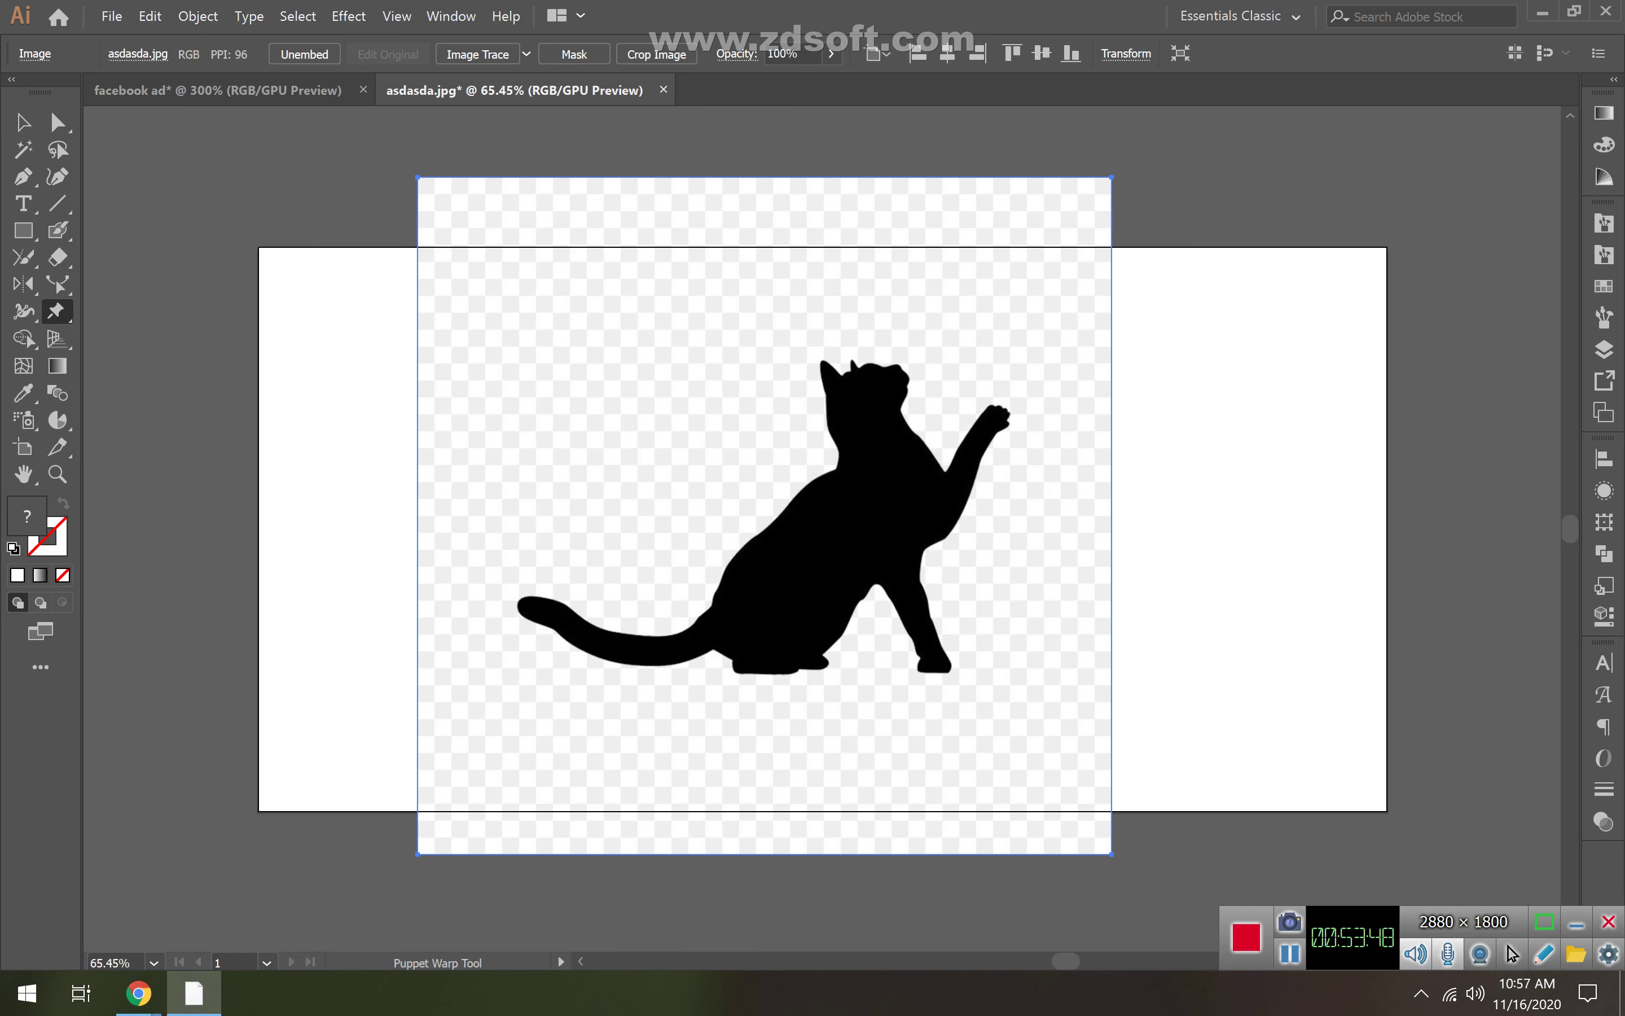
pyautogui.press('Return')
pyautogui.press('v')
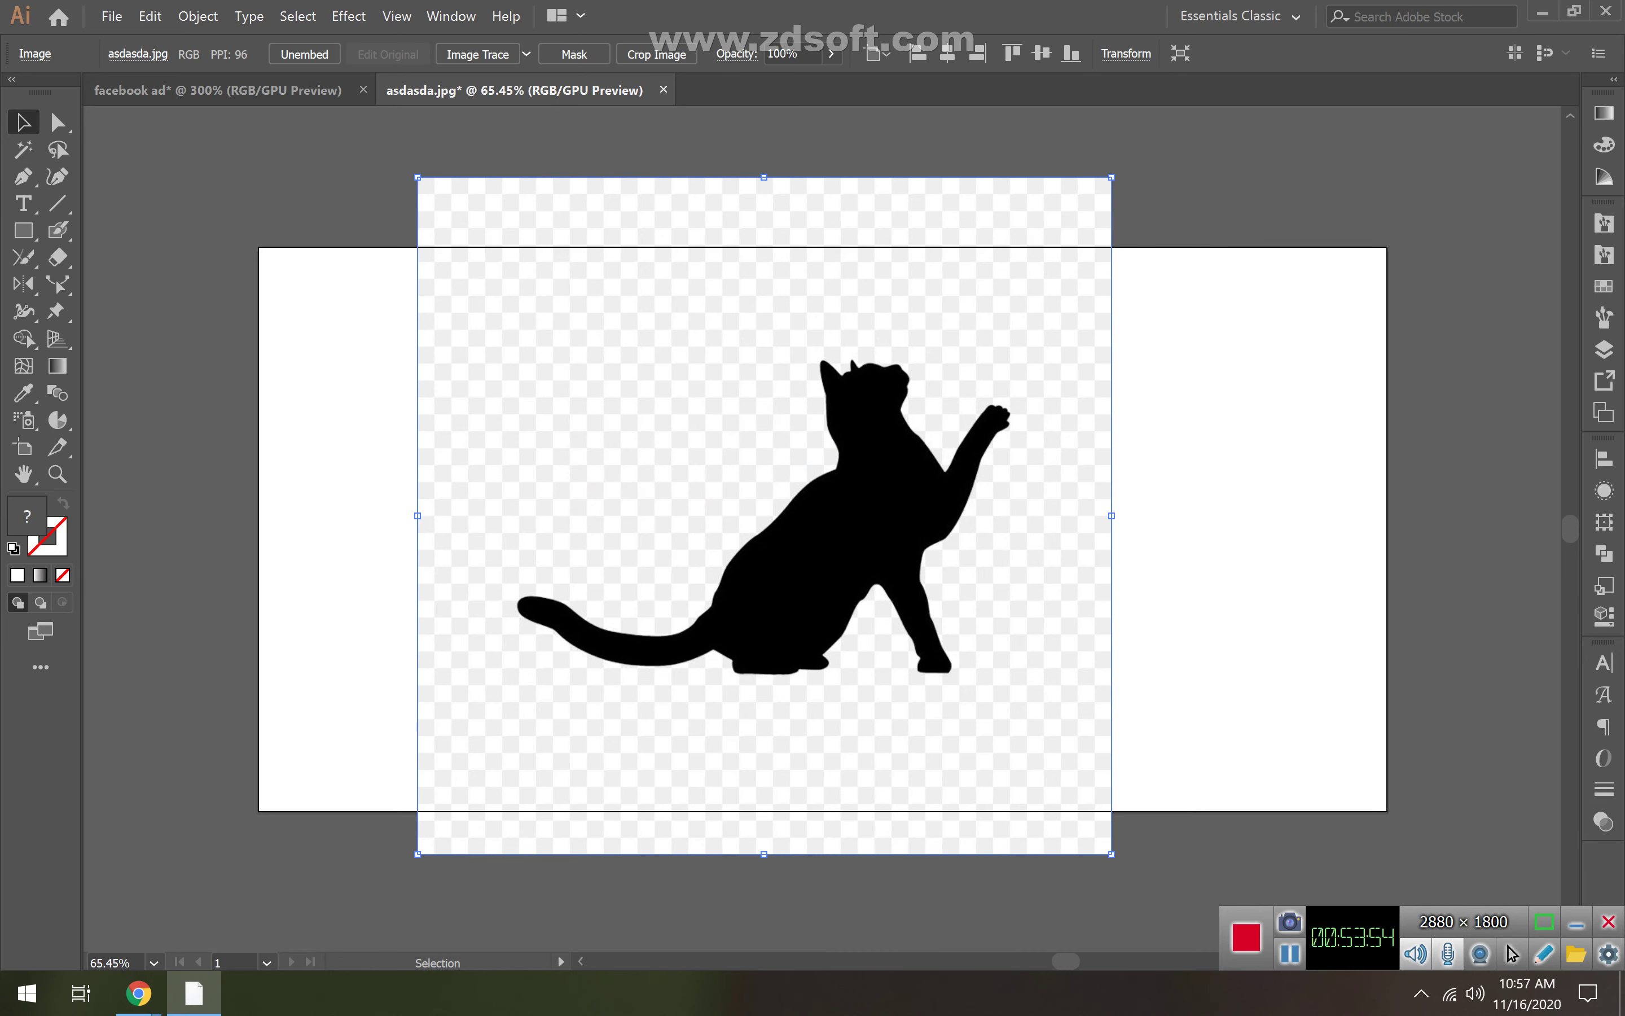
# - Delete the shifted cat image and check which tools are grouped with Puppet Warp
pyautogui.press('Delete')
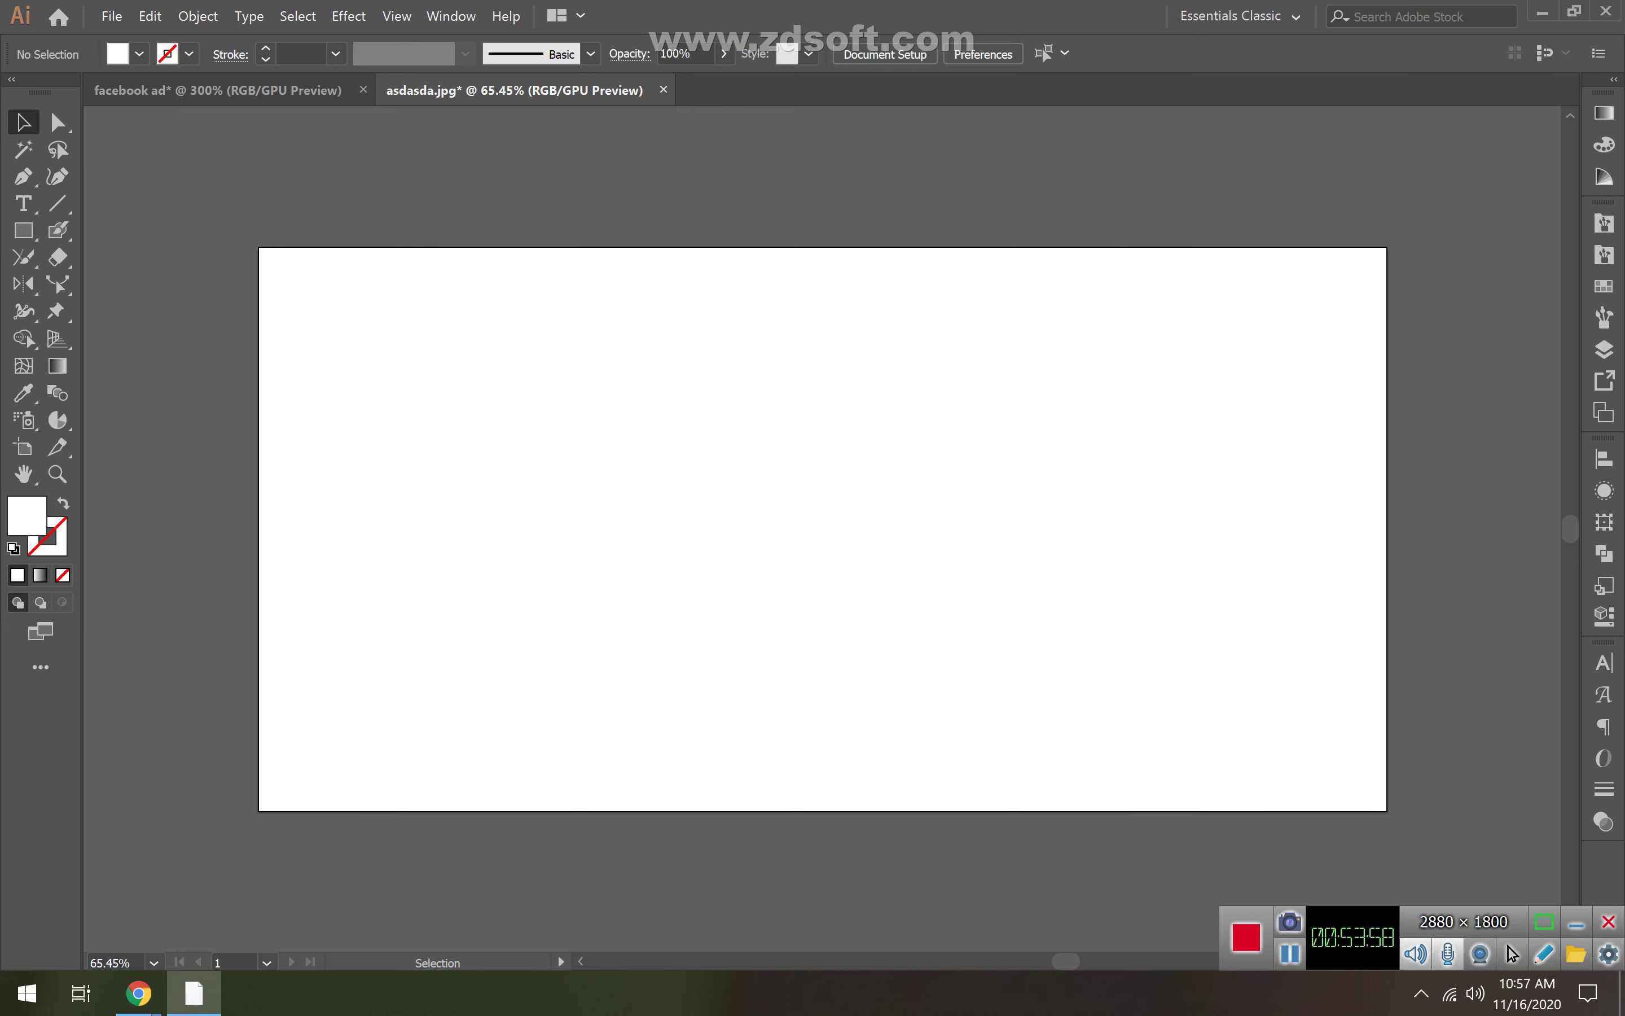
pyautogui.click(56, 311)
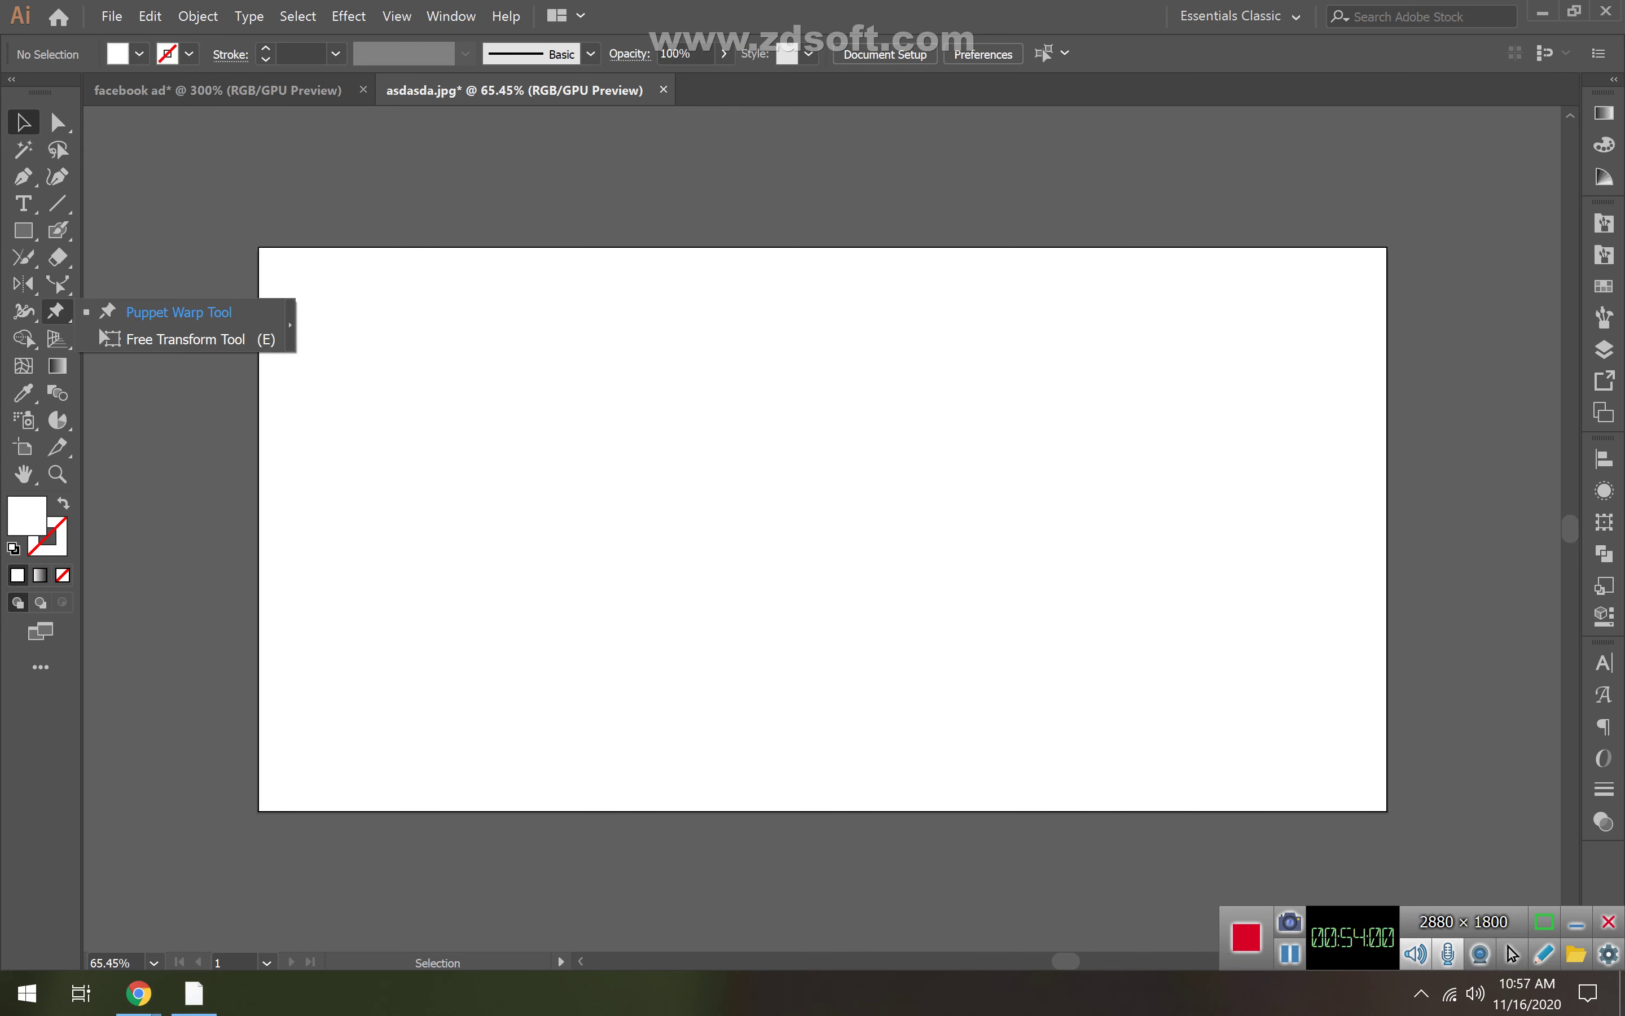
pyautogui.click(57, 311)
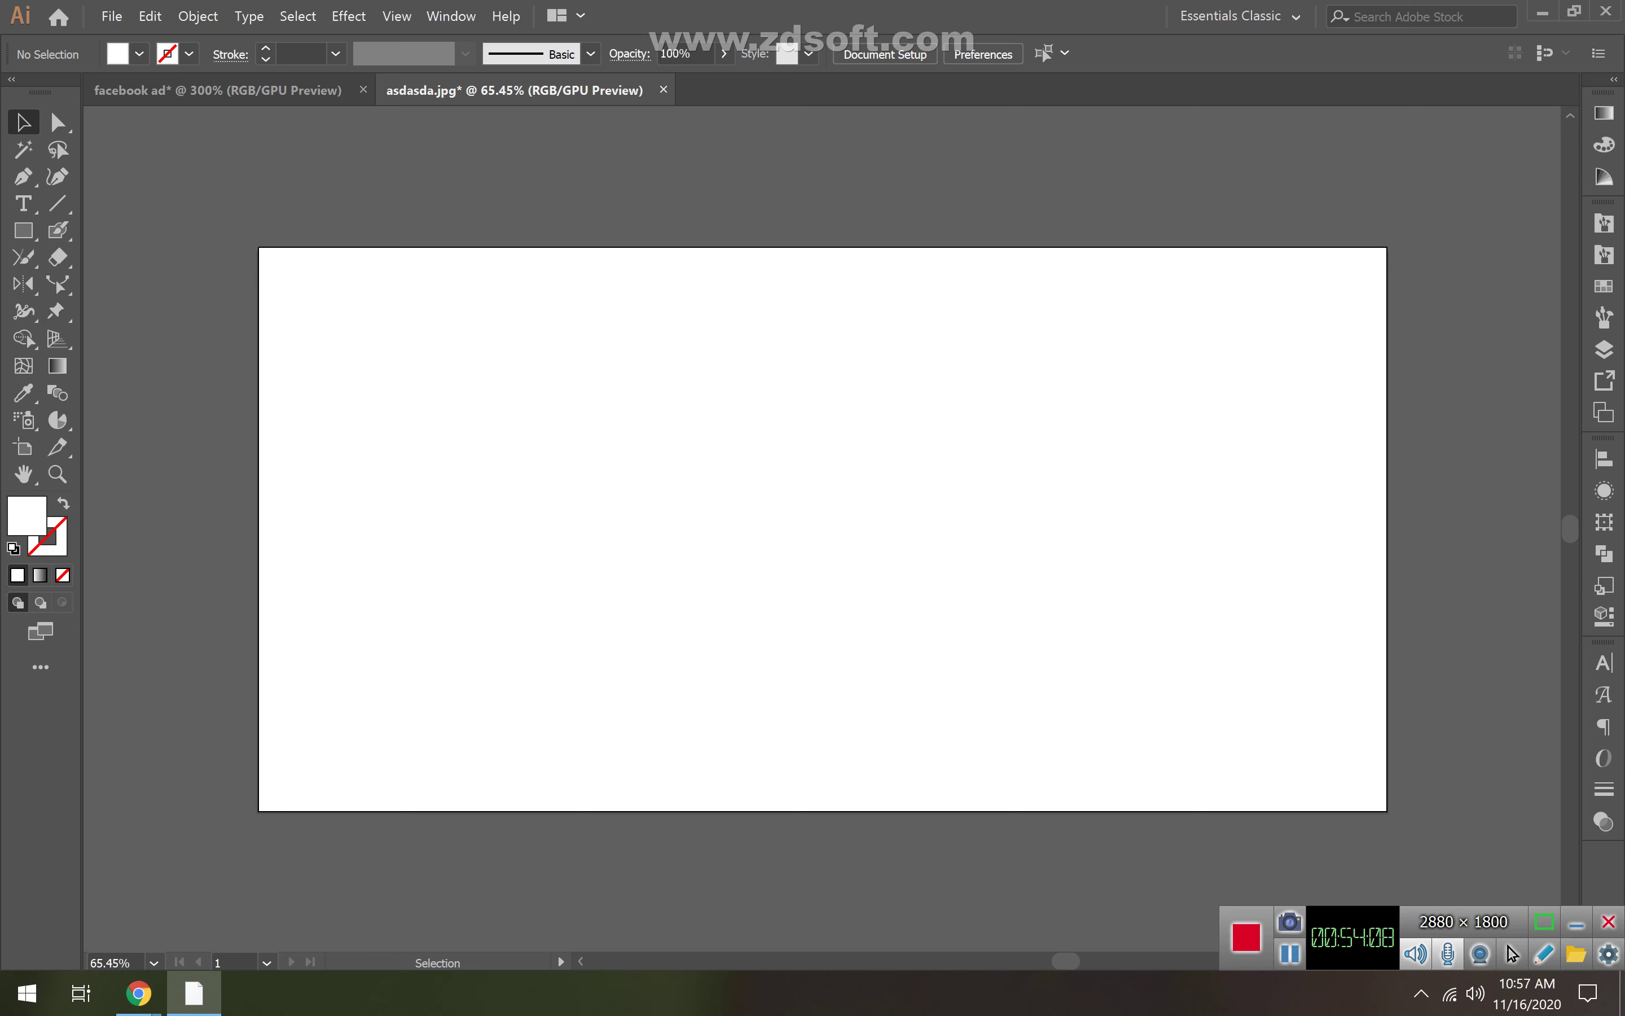
pyautogui.press('alt')
pyautogui.press('Return')
pyautogui.press('Down')
pyautogui.press('Return')
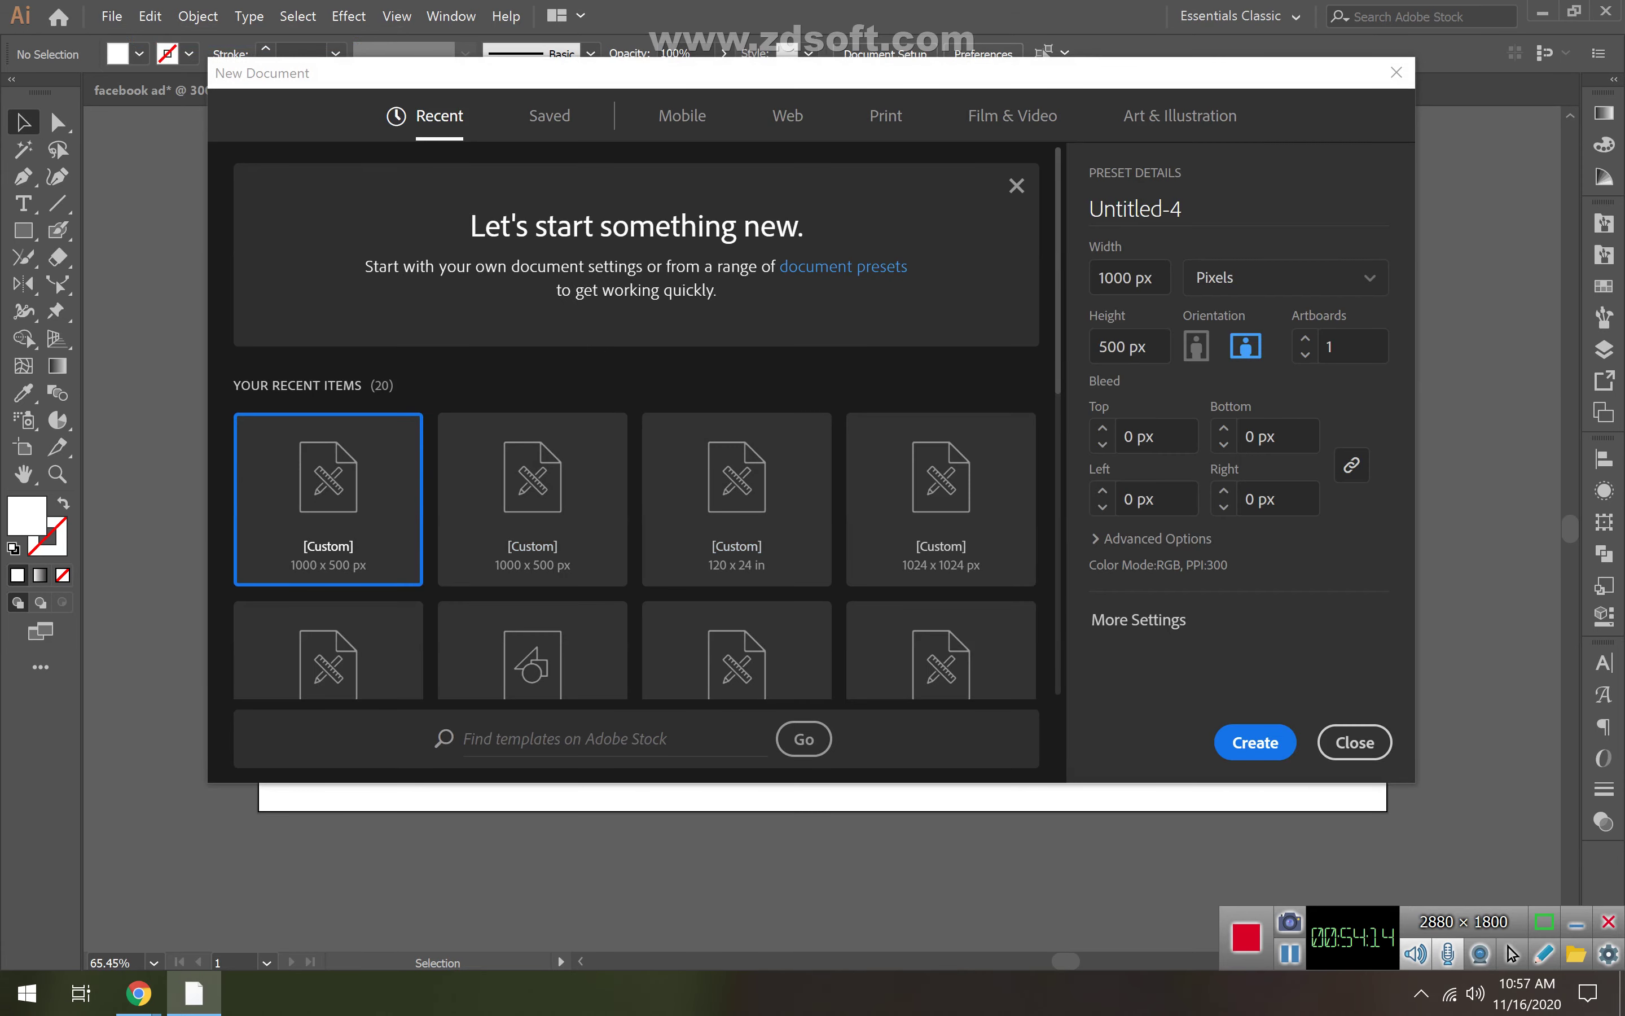
pyautogui.click(1354, 742)
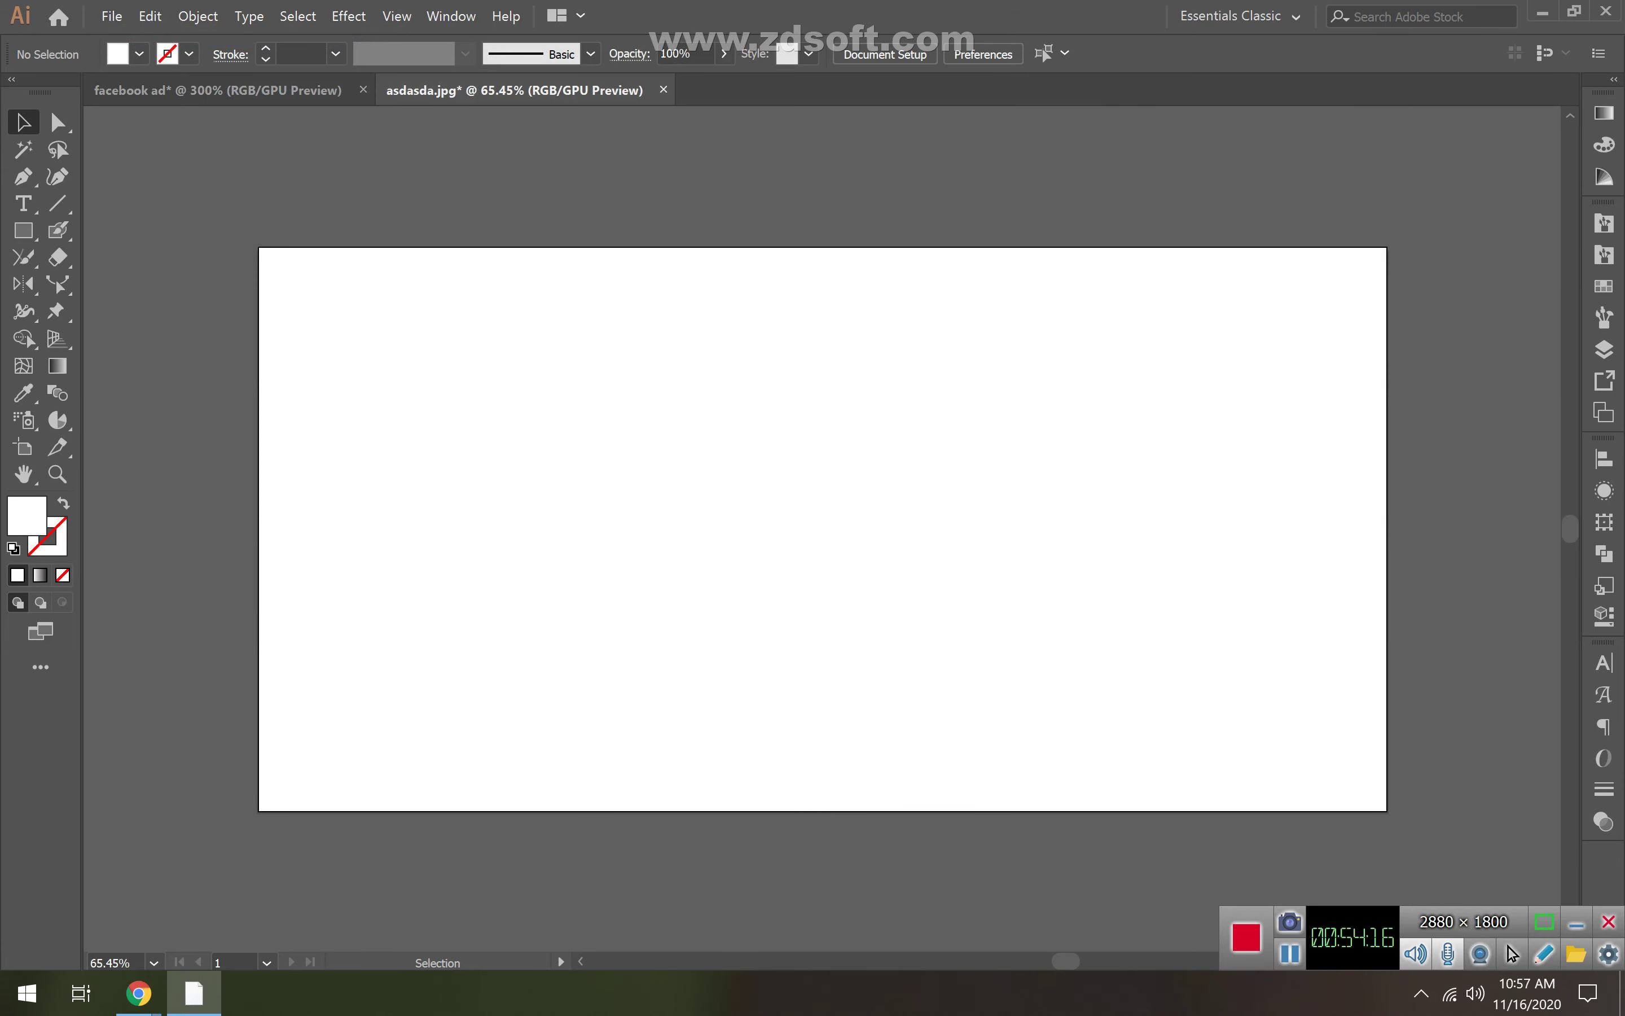
# - Return to the asdasda.jpg document, select all of its artwork and delete it
pyautogui.click(226, 91)
pyautogui.hotkey('ctrl', 'Tab')
pyautogui.hotkey('ctrl', 'a')
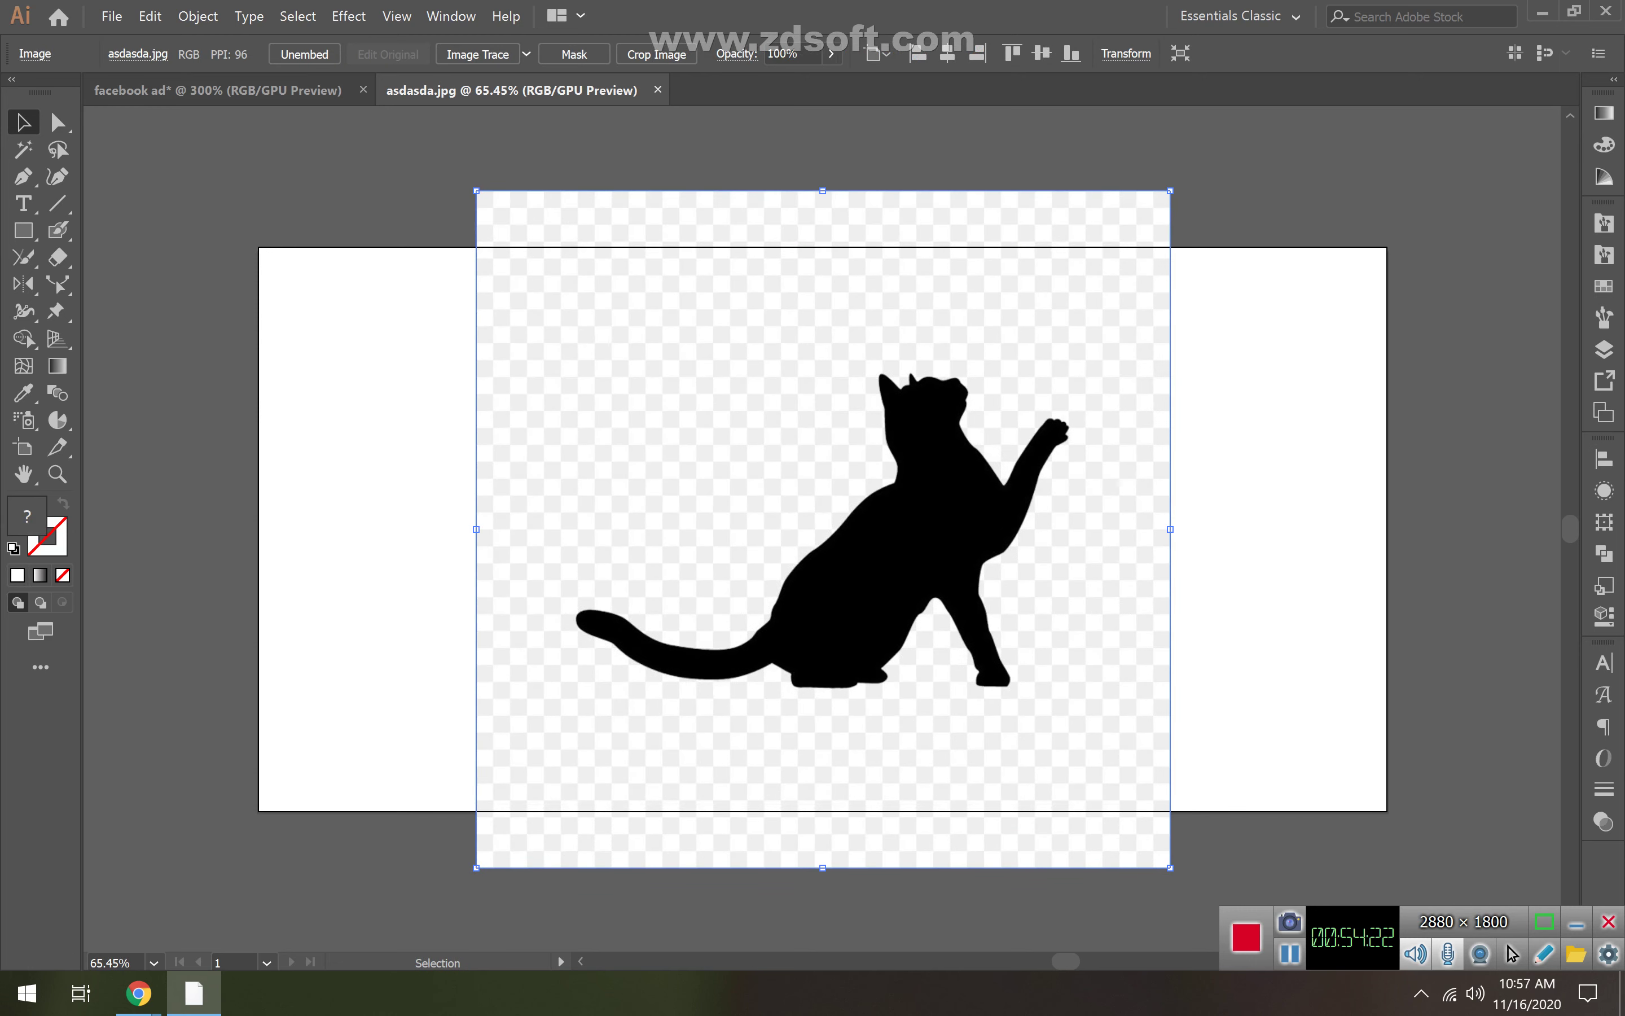
pyautogui.press('Delete')
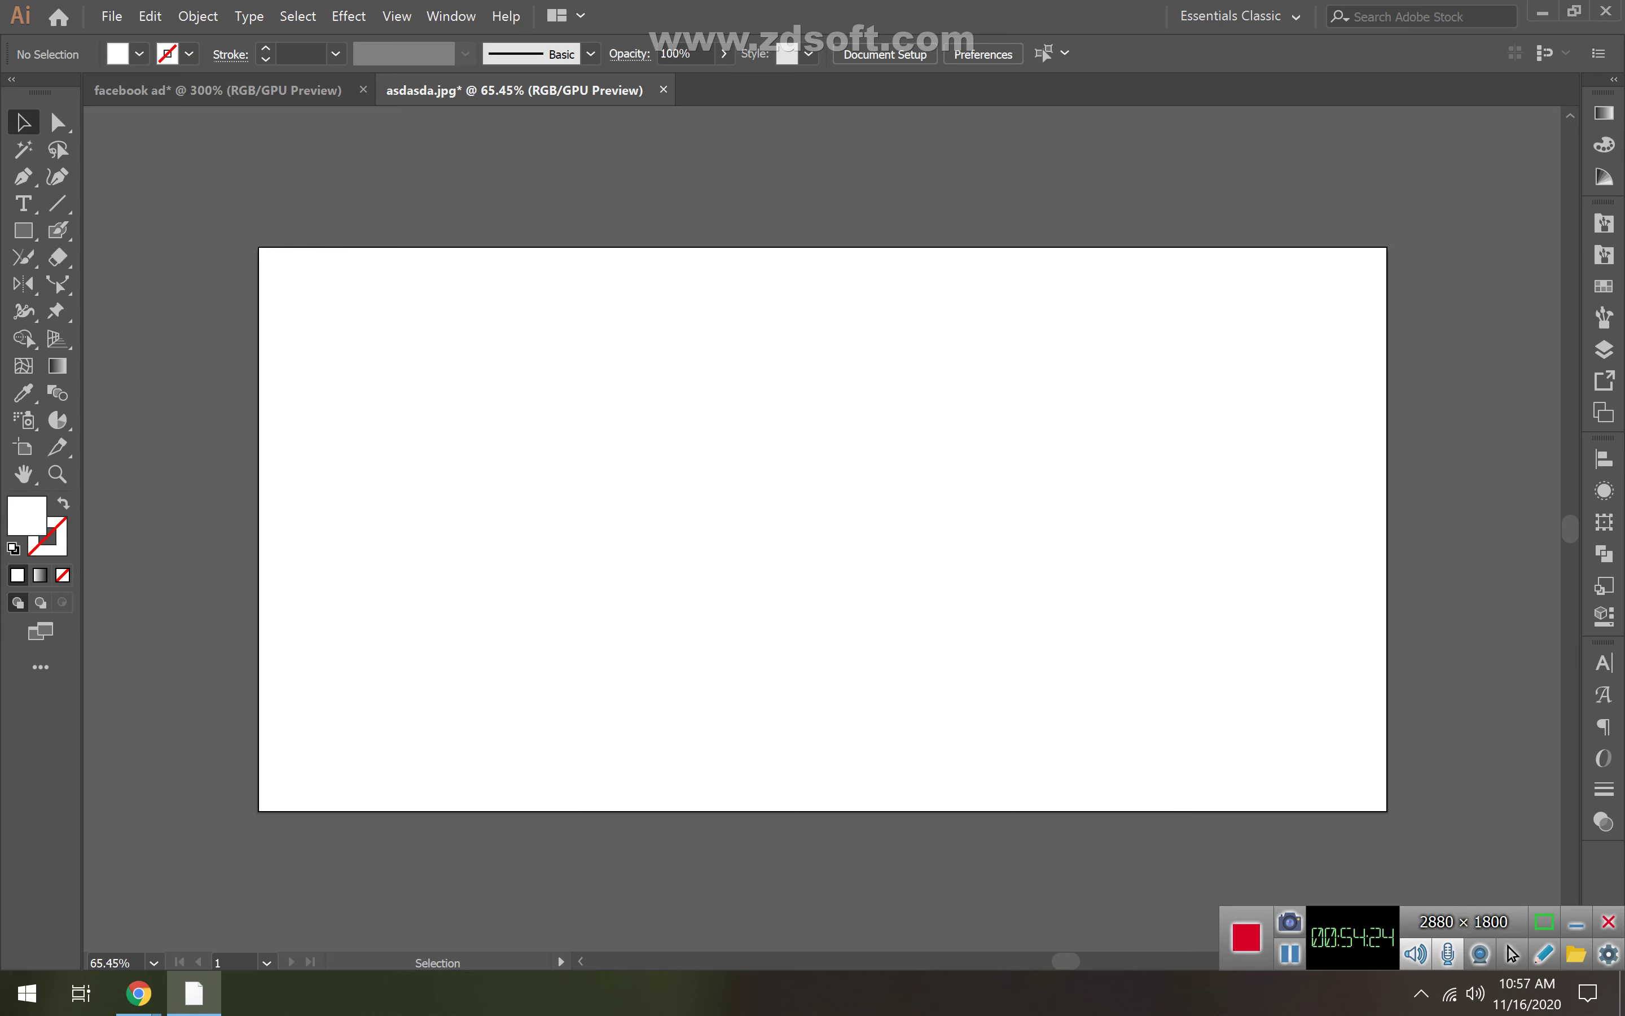
# - Open cat-silhouette-png-favpng-zDJG98up5fAD1jGvHbbs7CeVG.jpg from the Desktop
pyautogui.hotkey('alt', 'f')
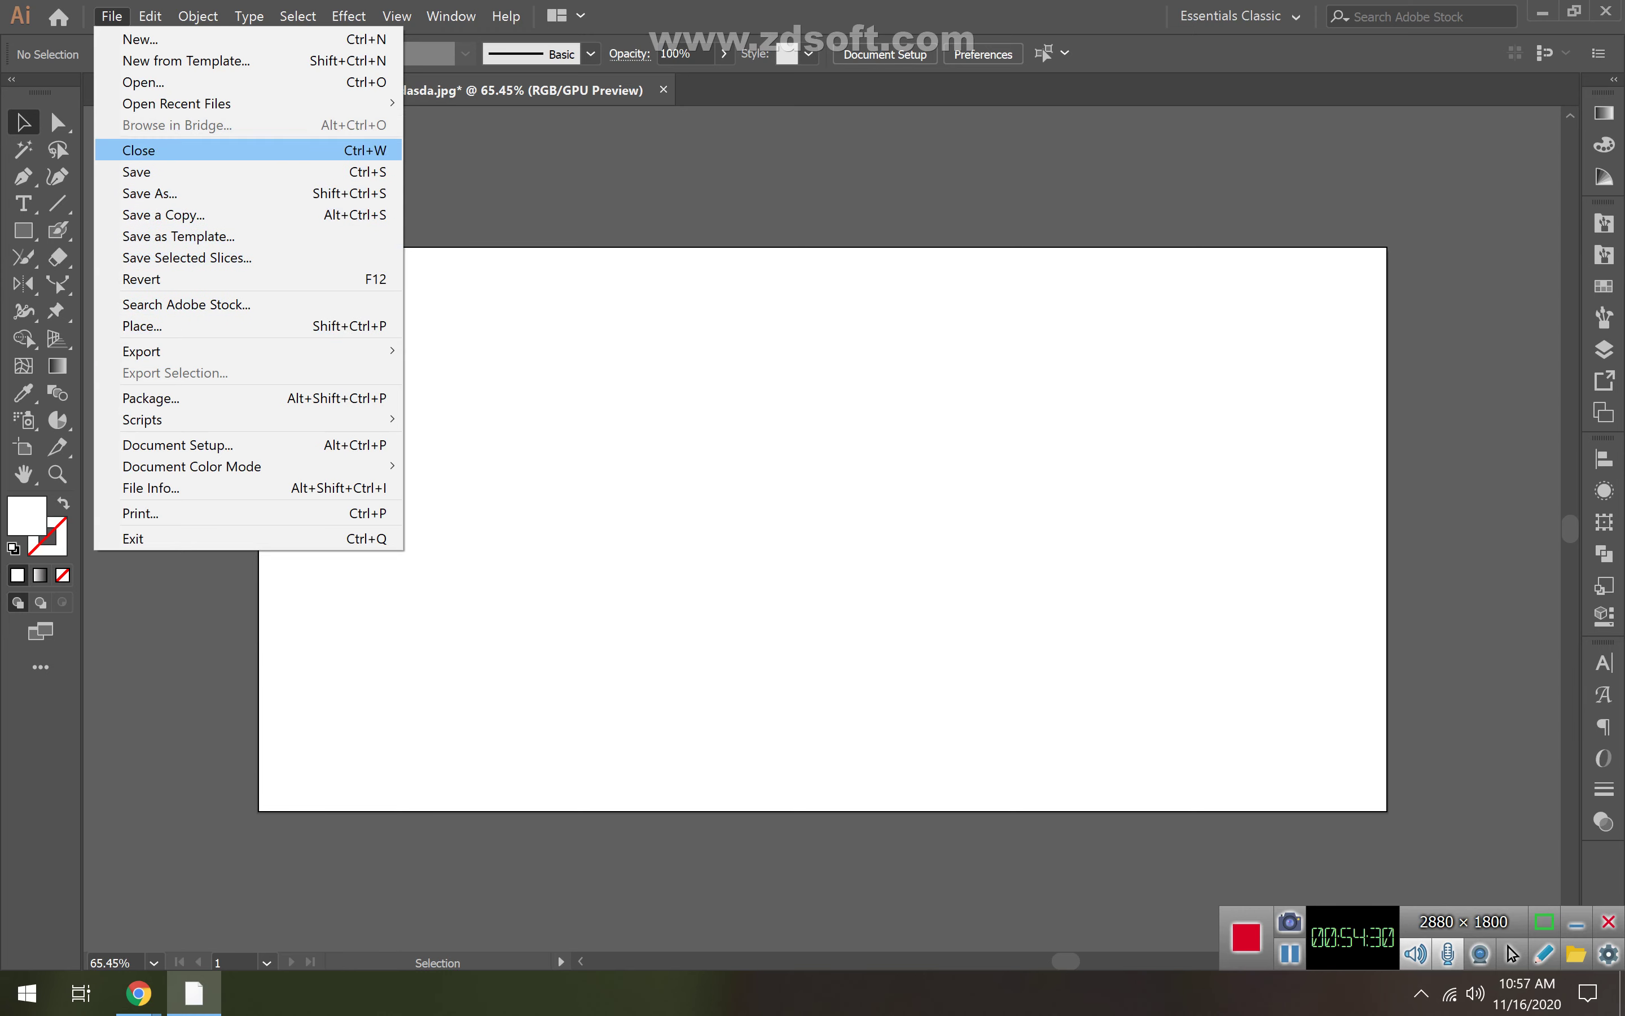
pyautogui.press('Return')
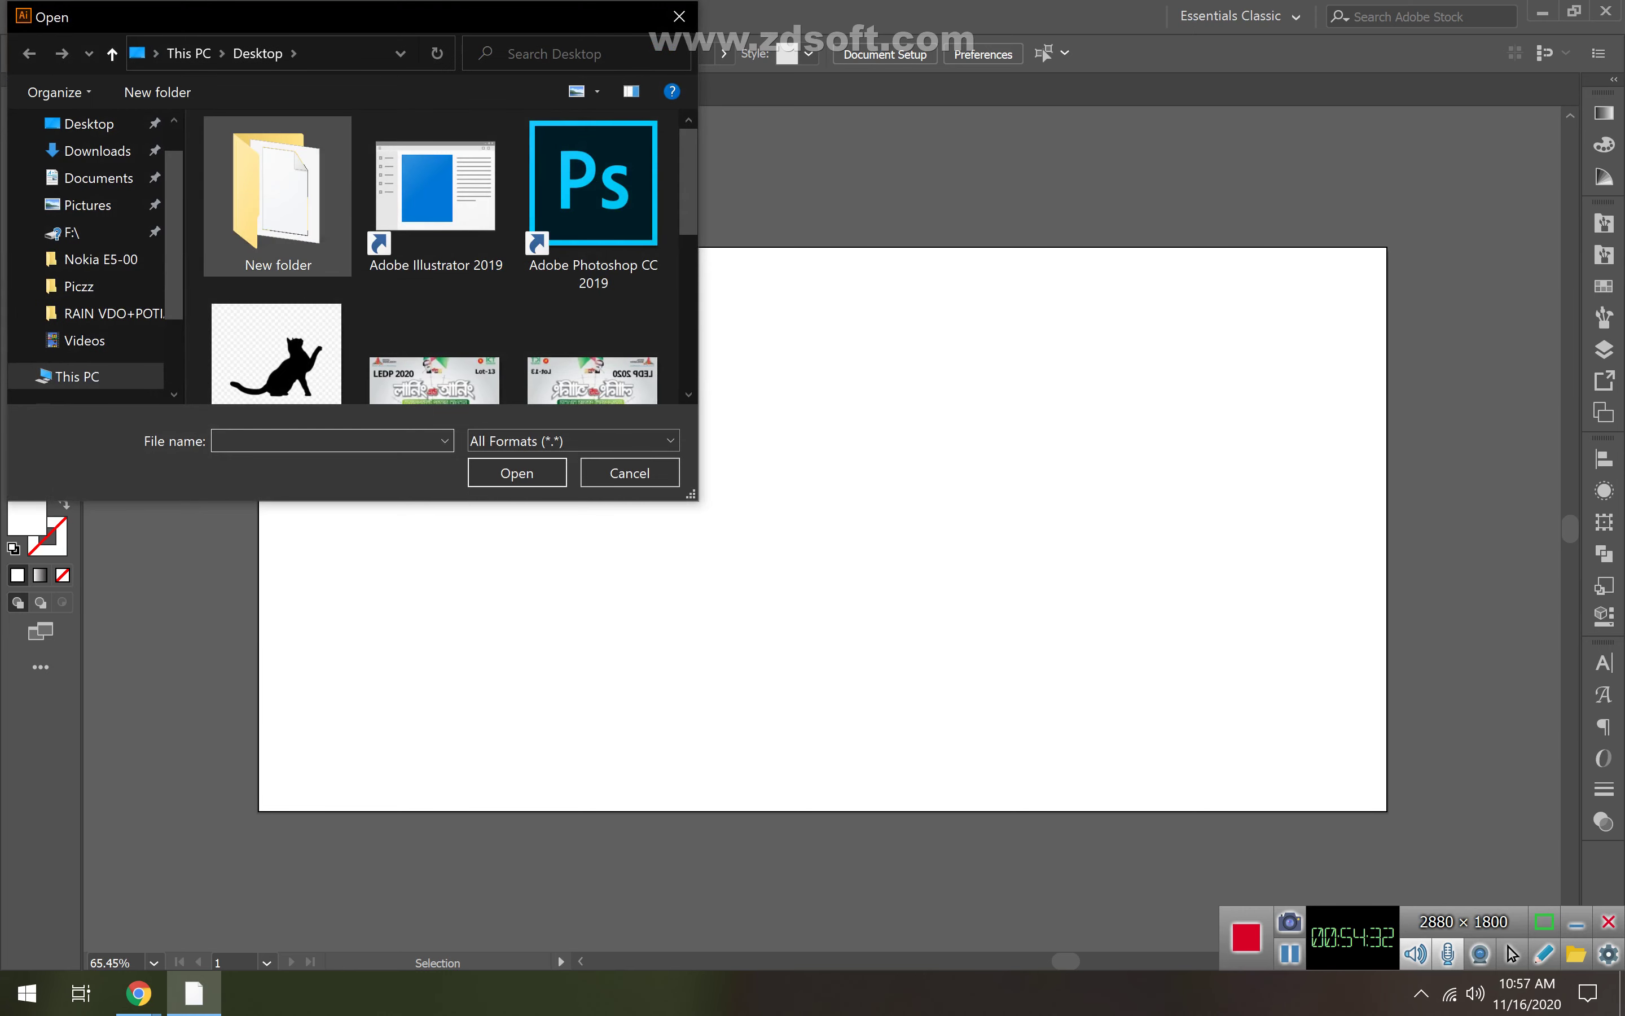
pyautogui.scroll(-5, 322, 269)
pyautogui.click(594, 195)
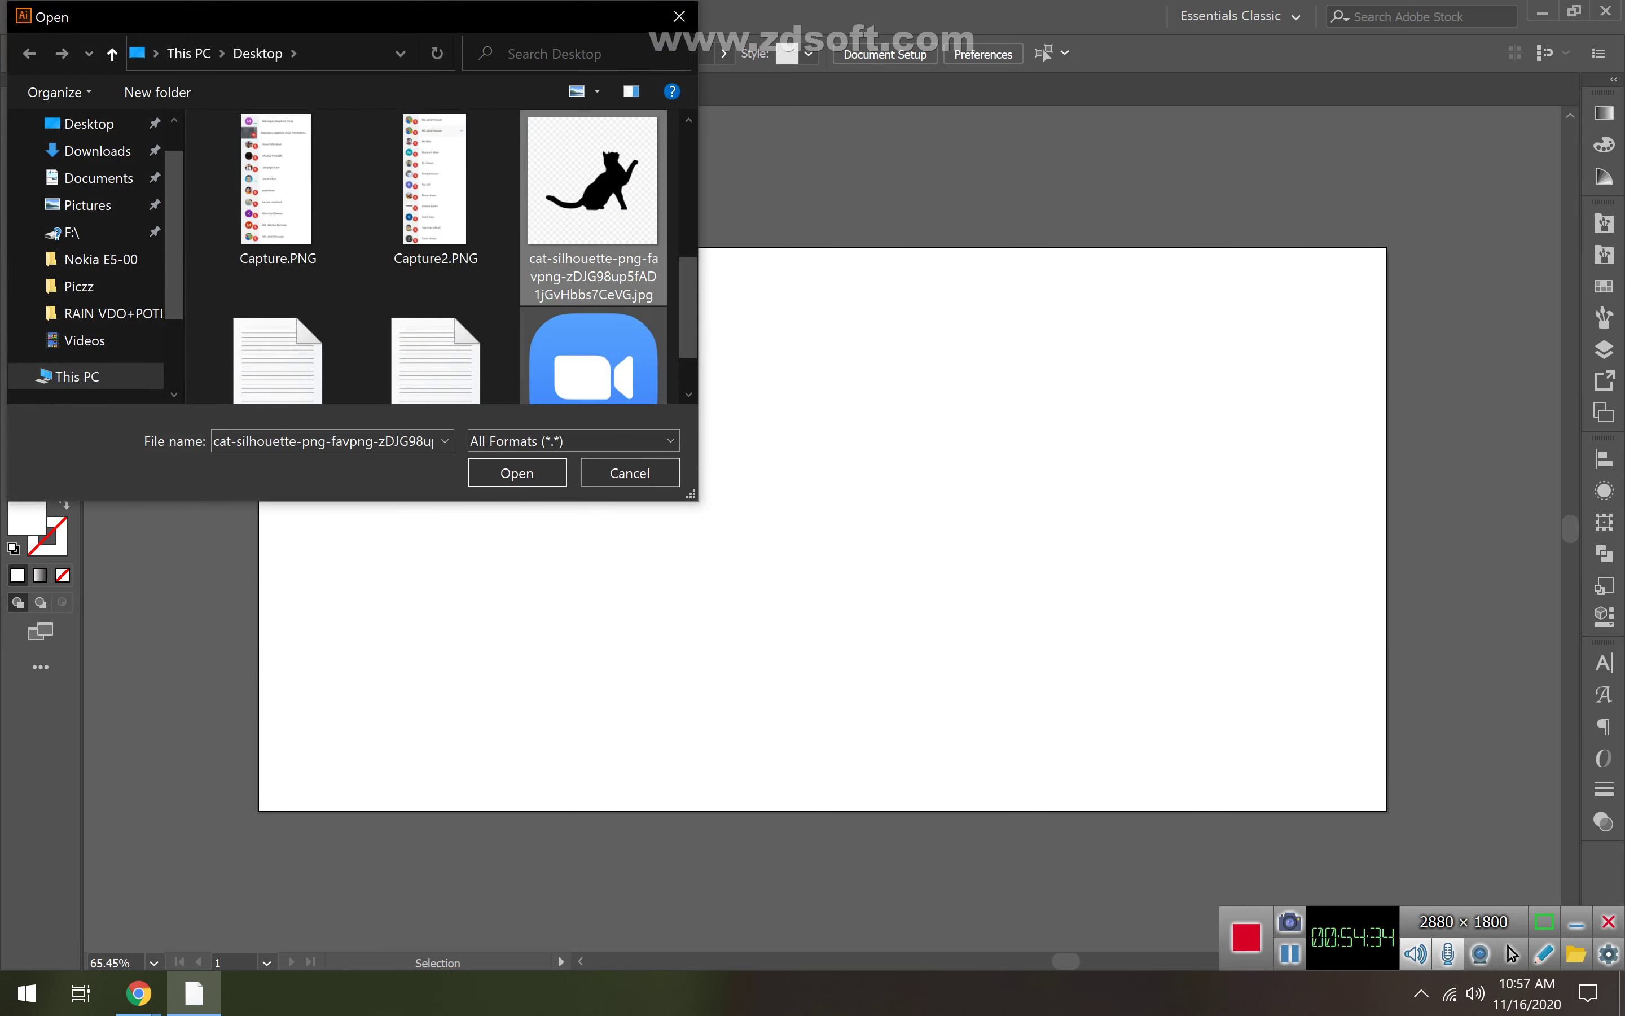
pyautogui.press('Return')
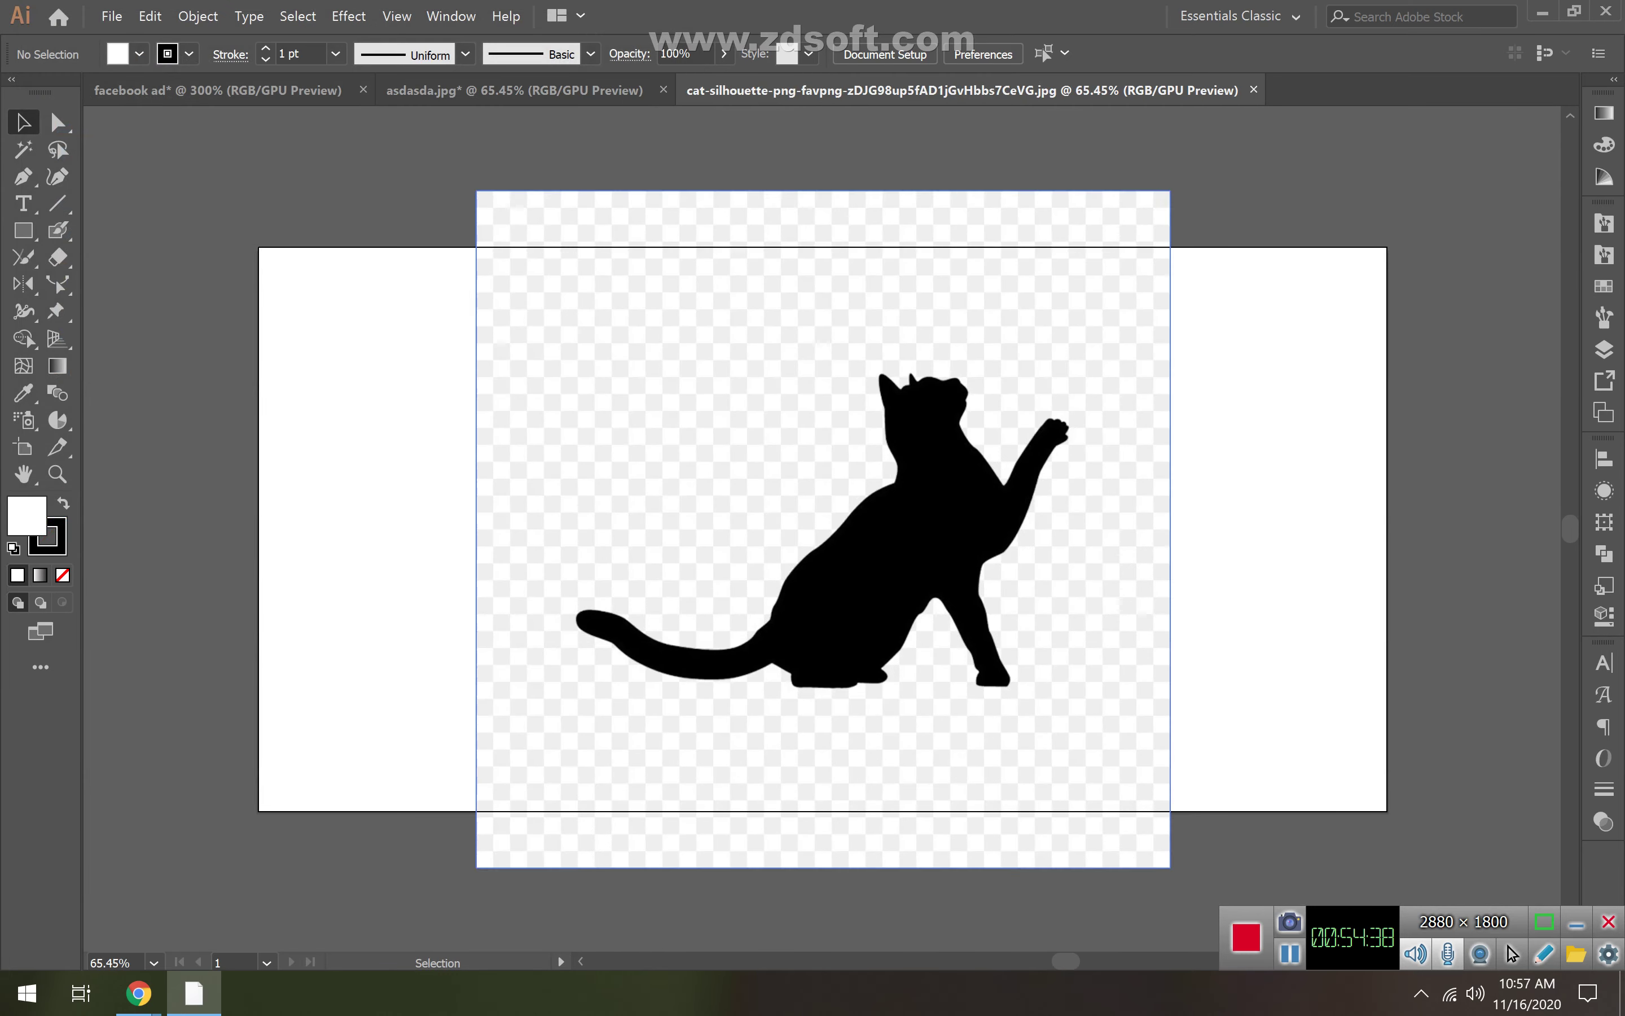
# - Convert the cat image into vector paths with an Image Trace preset and ungroup the traced result
pyautogui.click(671, 403)
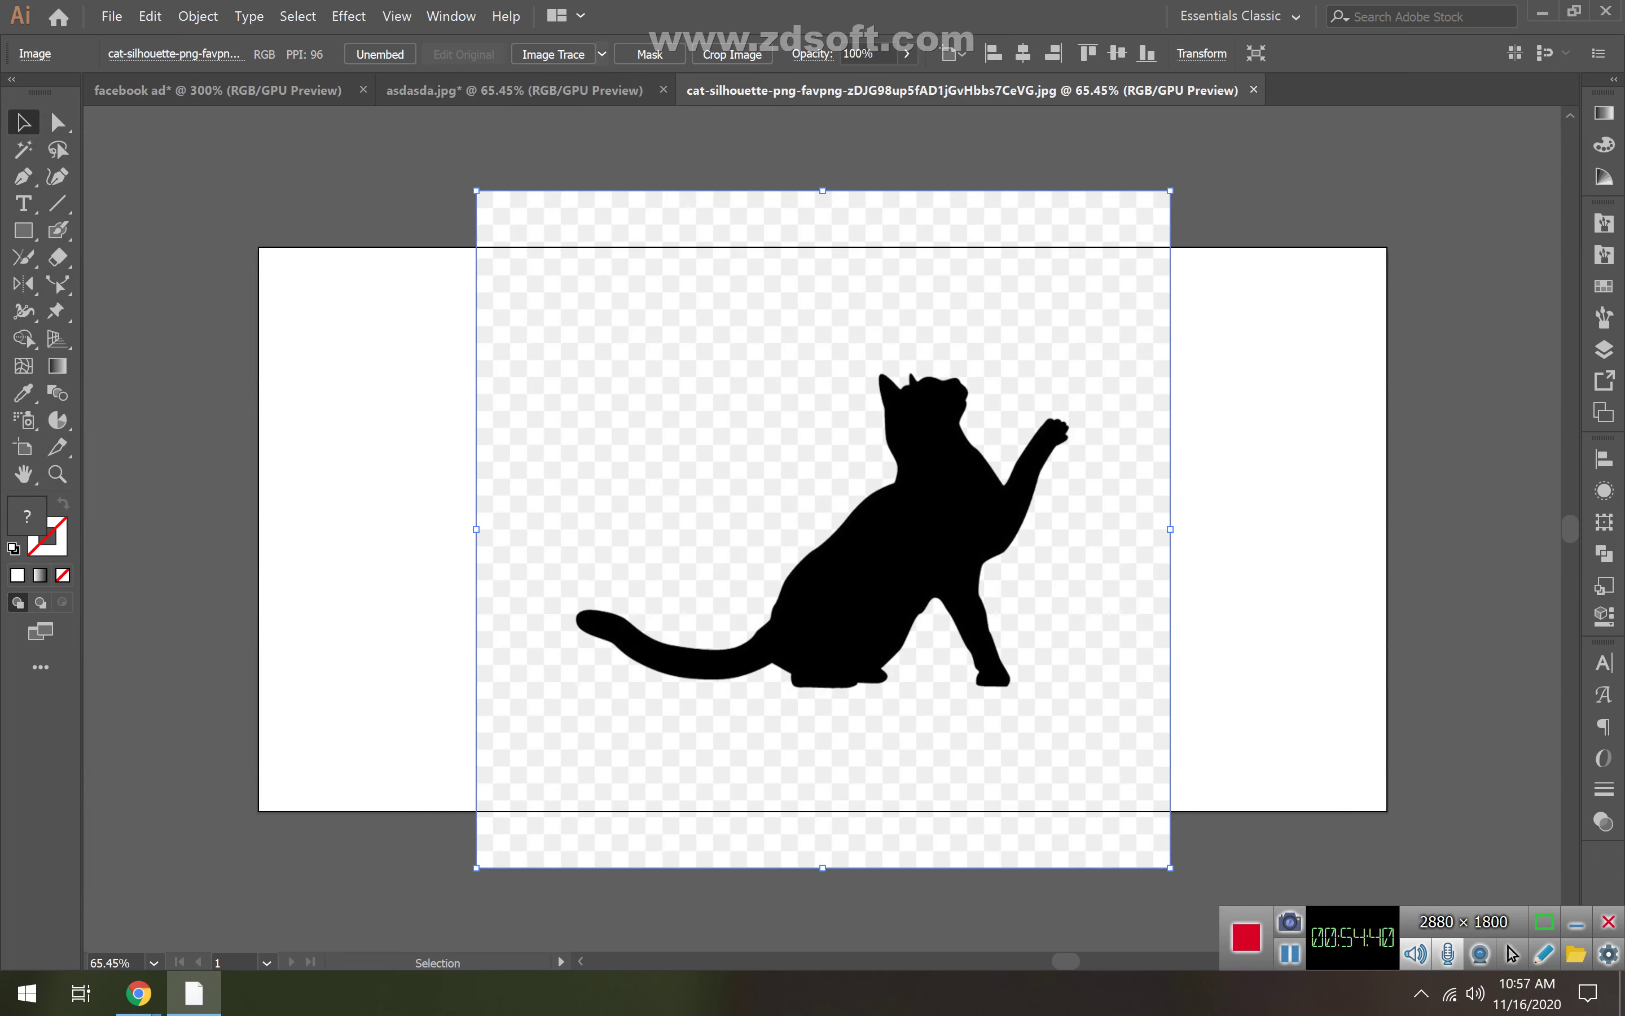
pyautogui.click(602, 53)
pyautogui.click(682, 183)
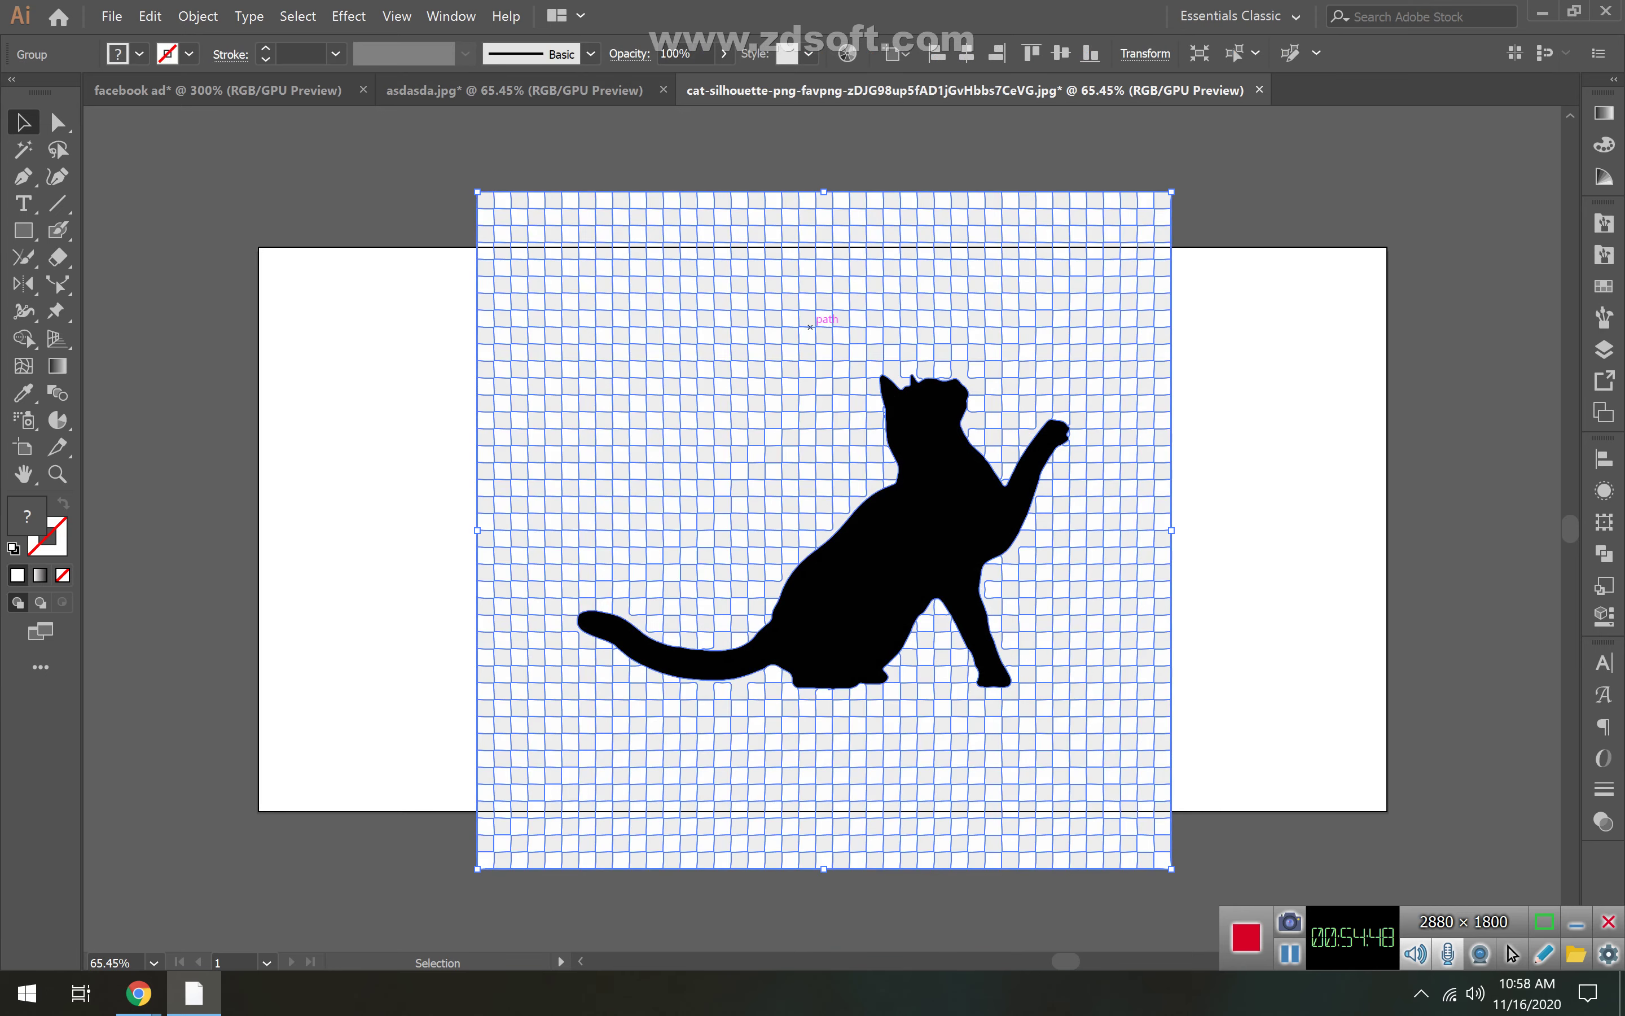
pyautogui.rightClick(810, 328)
pyautogui.click(846, 468)
pyautogui.hotkey('ctrl', 'shift', 'a')
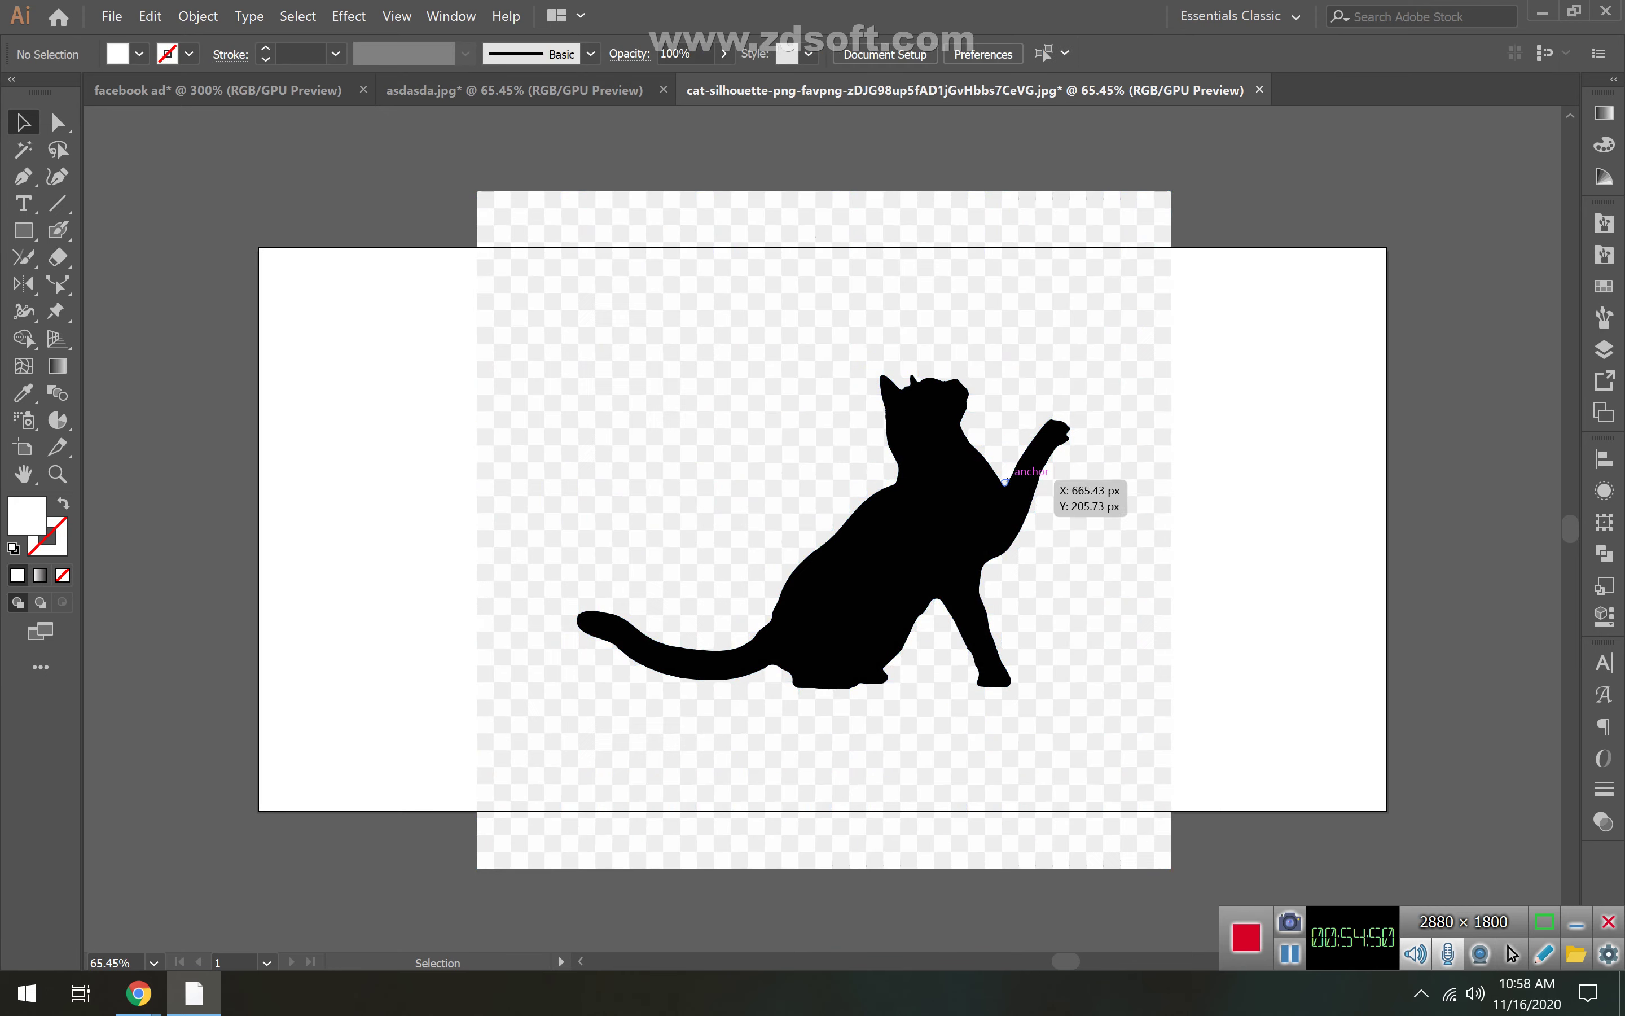
# - Lock the black cat silhouette path and delete all the traced checkerboard shapes around it
pyautogui.click(1004, 480)
pyautogui.press('super')
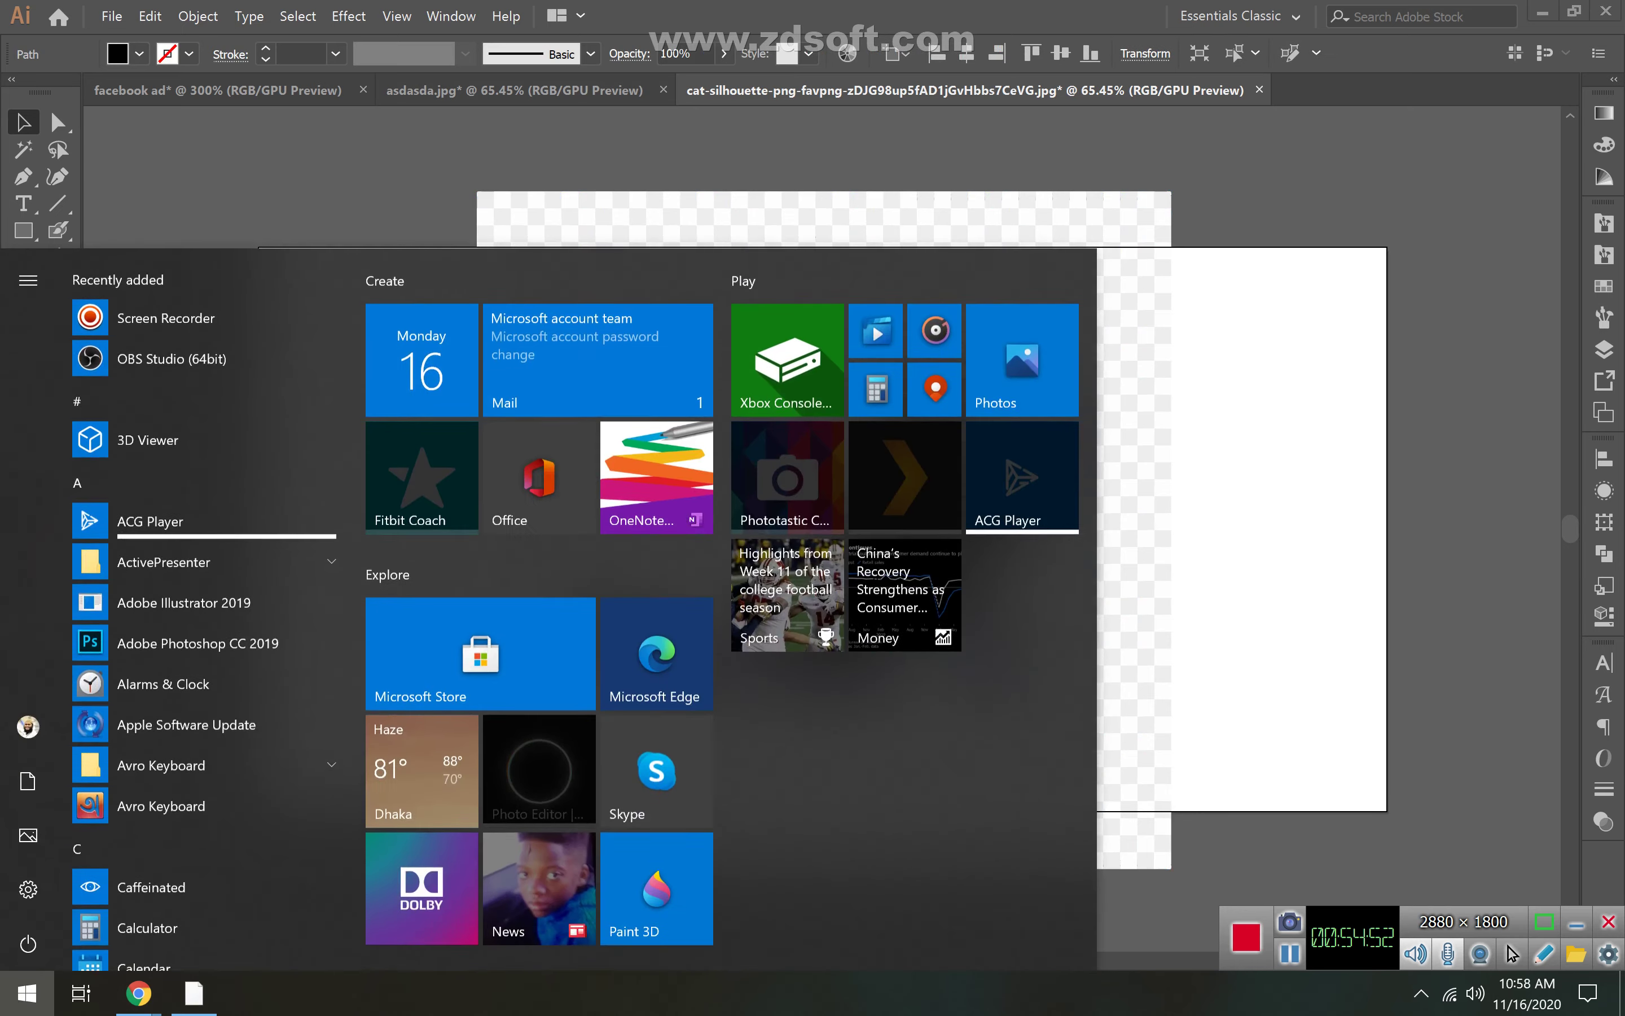
pyautogui.press('super')
pyautogui.hotkey('ctrl', '2')
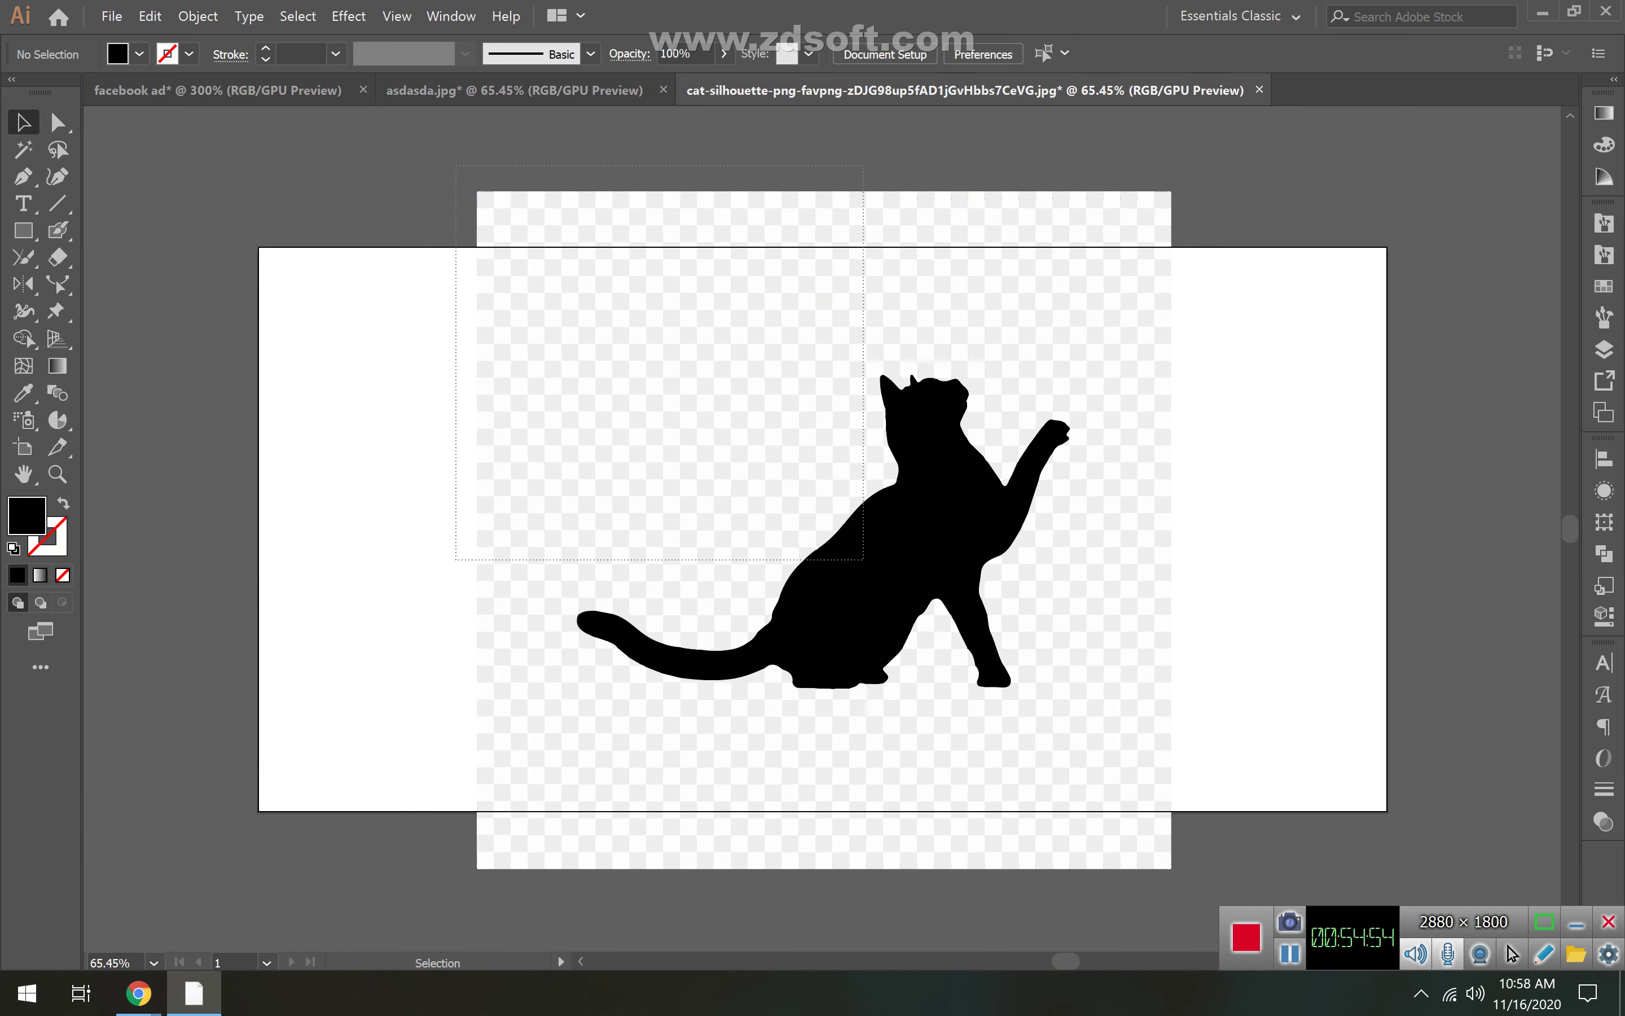
pyautogui.moveTo(863, 560); pyautogui.dragTo(1144, 850)
pyautogui.press('BackSpace')
pyautogui.press('\\')
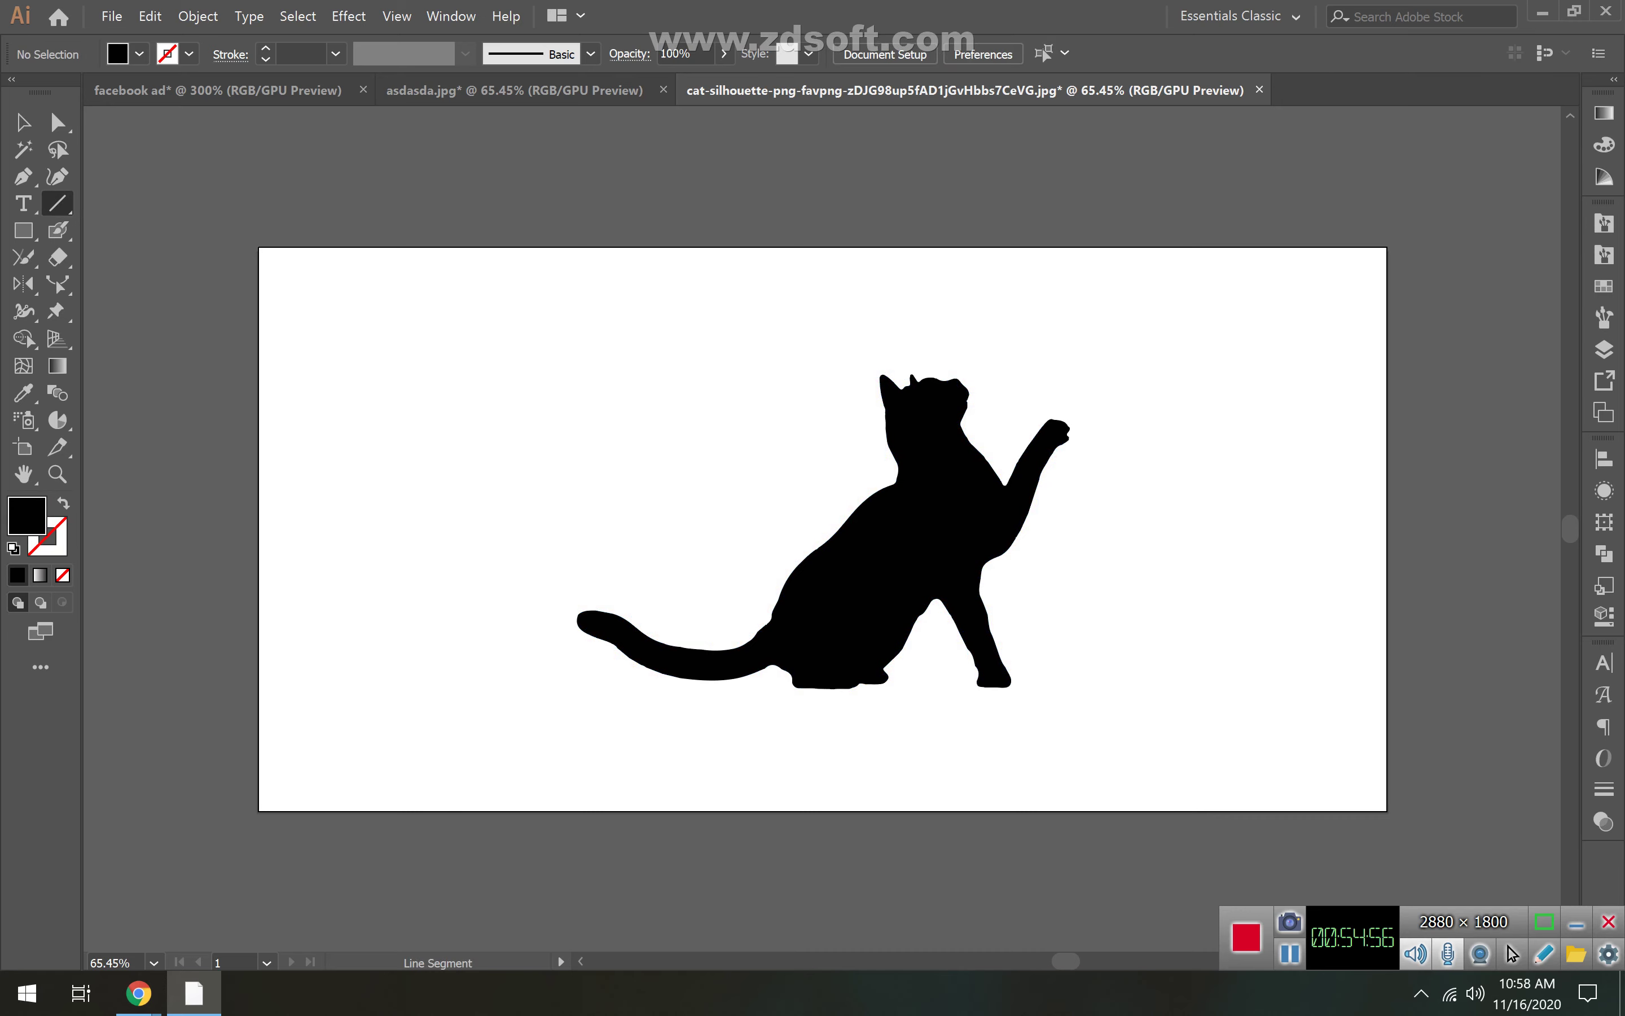
pyautogui.press('v')
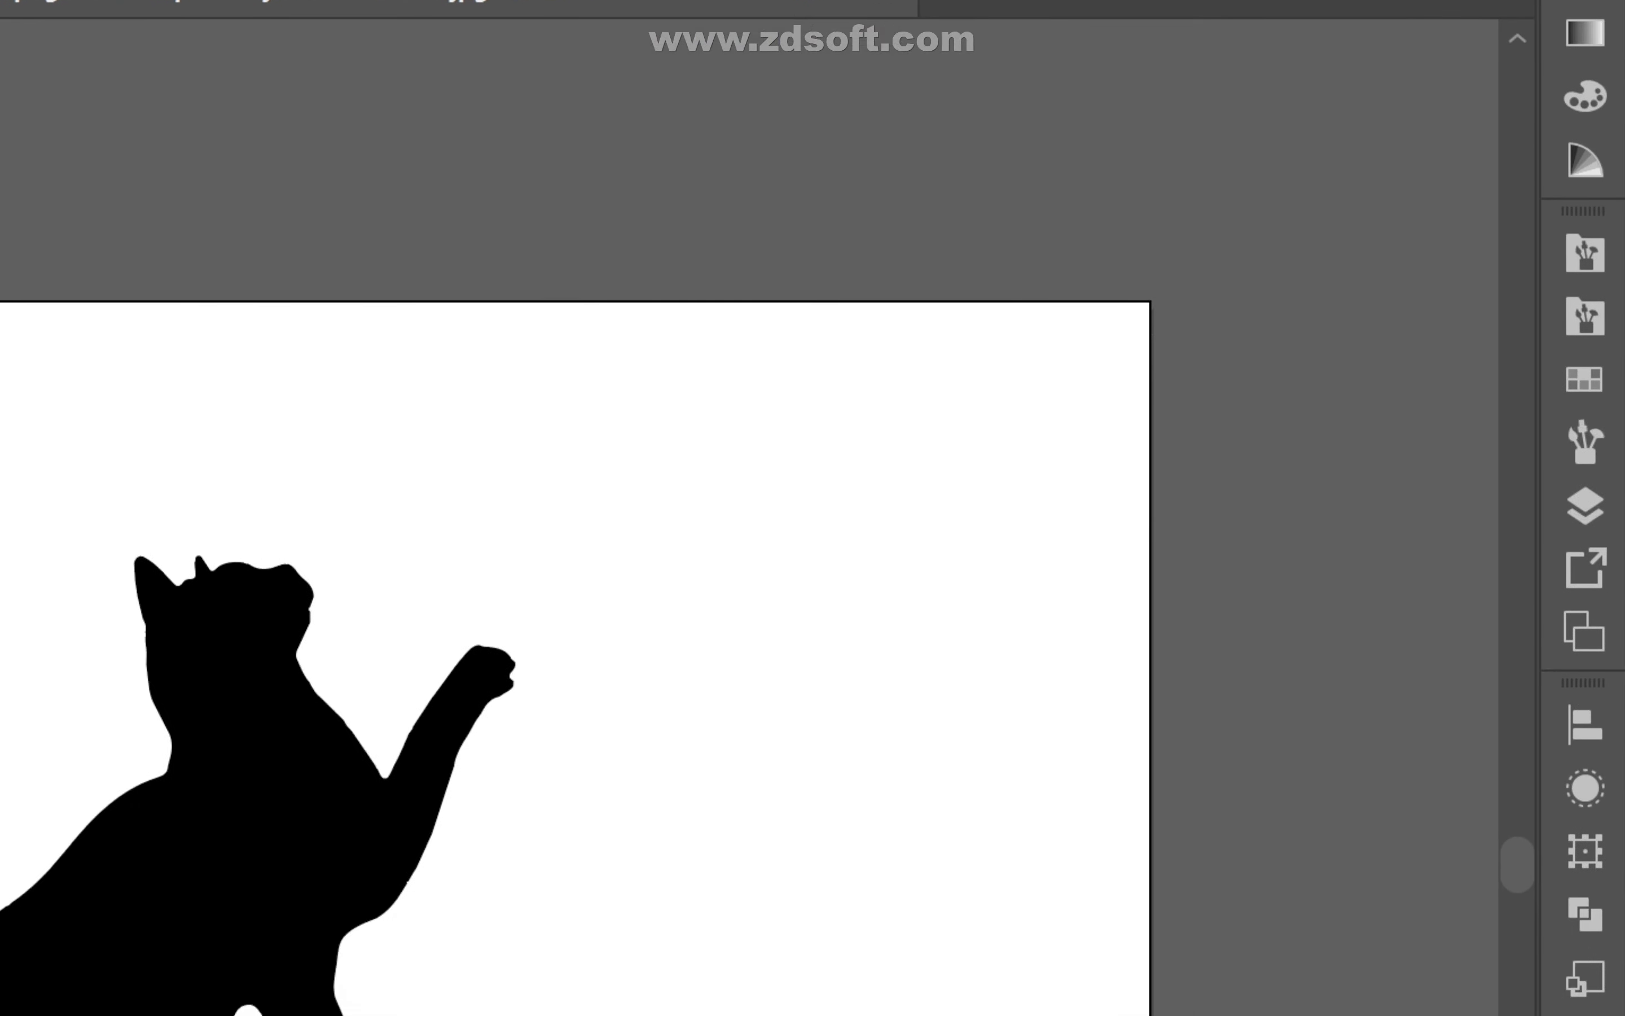
# - Unlock the cat silhouette path inside Layer 1 and select it on the artboard
pyautogui.click(1584, 658)
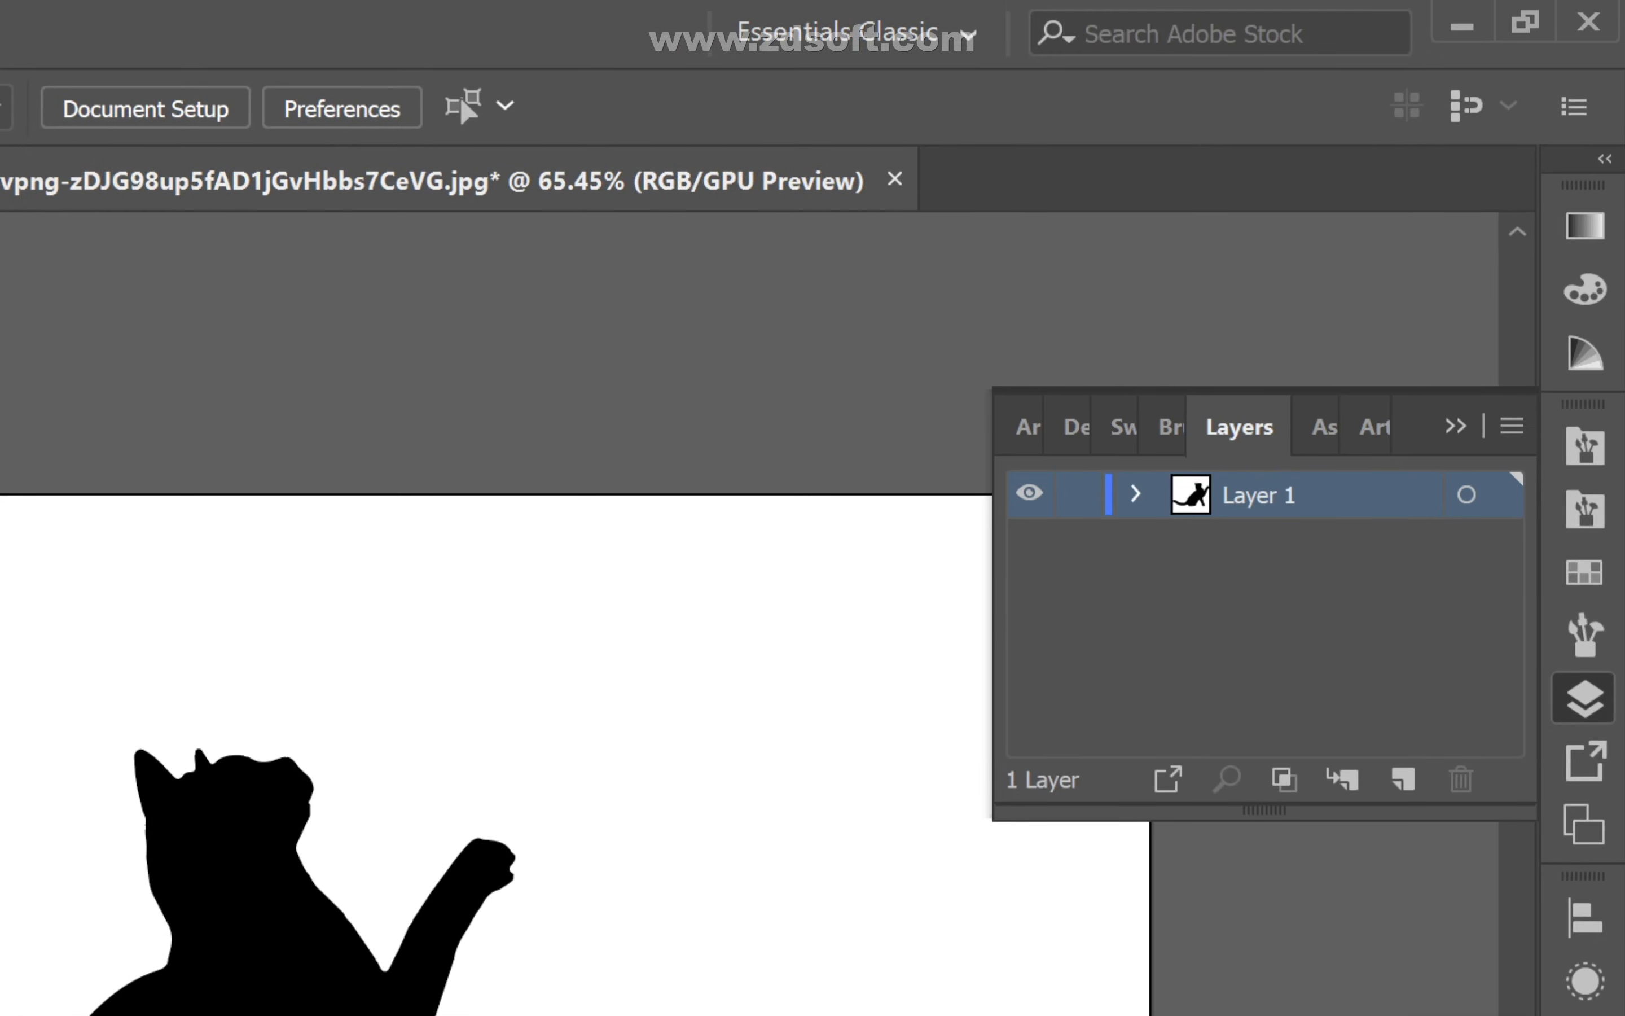
pyautogui.click(1135, 364)
pyautogui.click(1077, 412)
pyautogui.click(1455, 388)
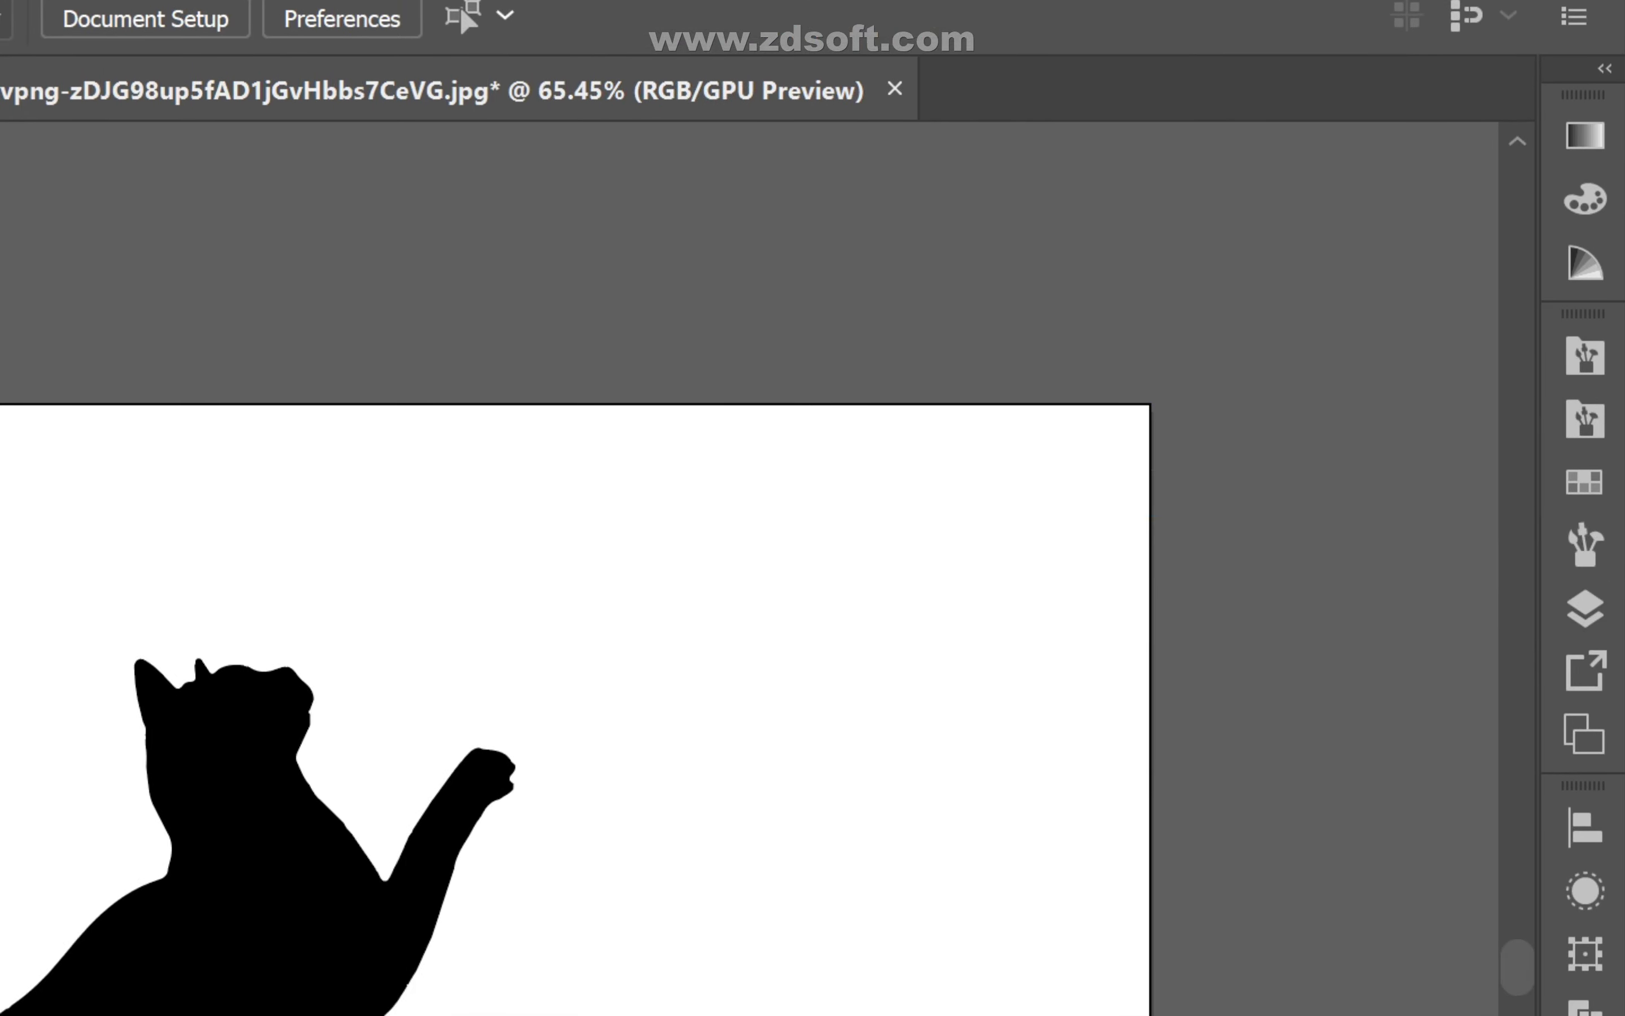
pyautogui.click(302, 907)
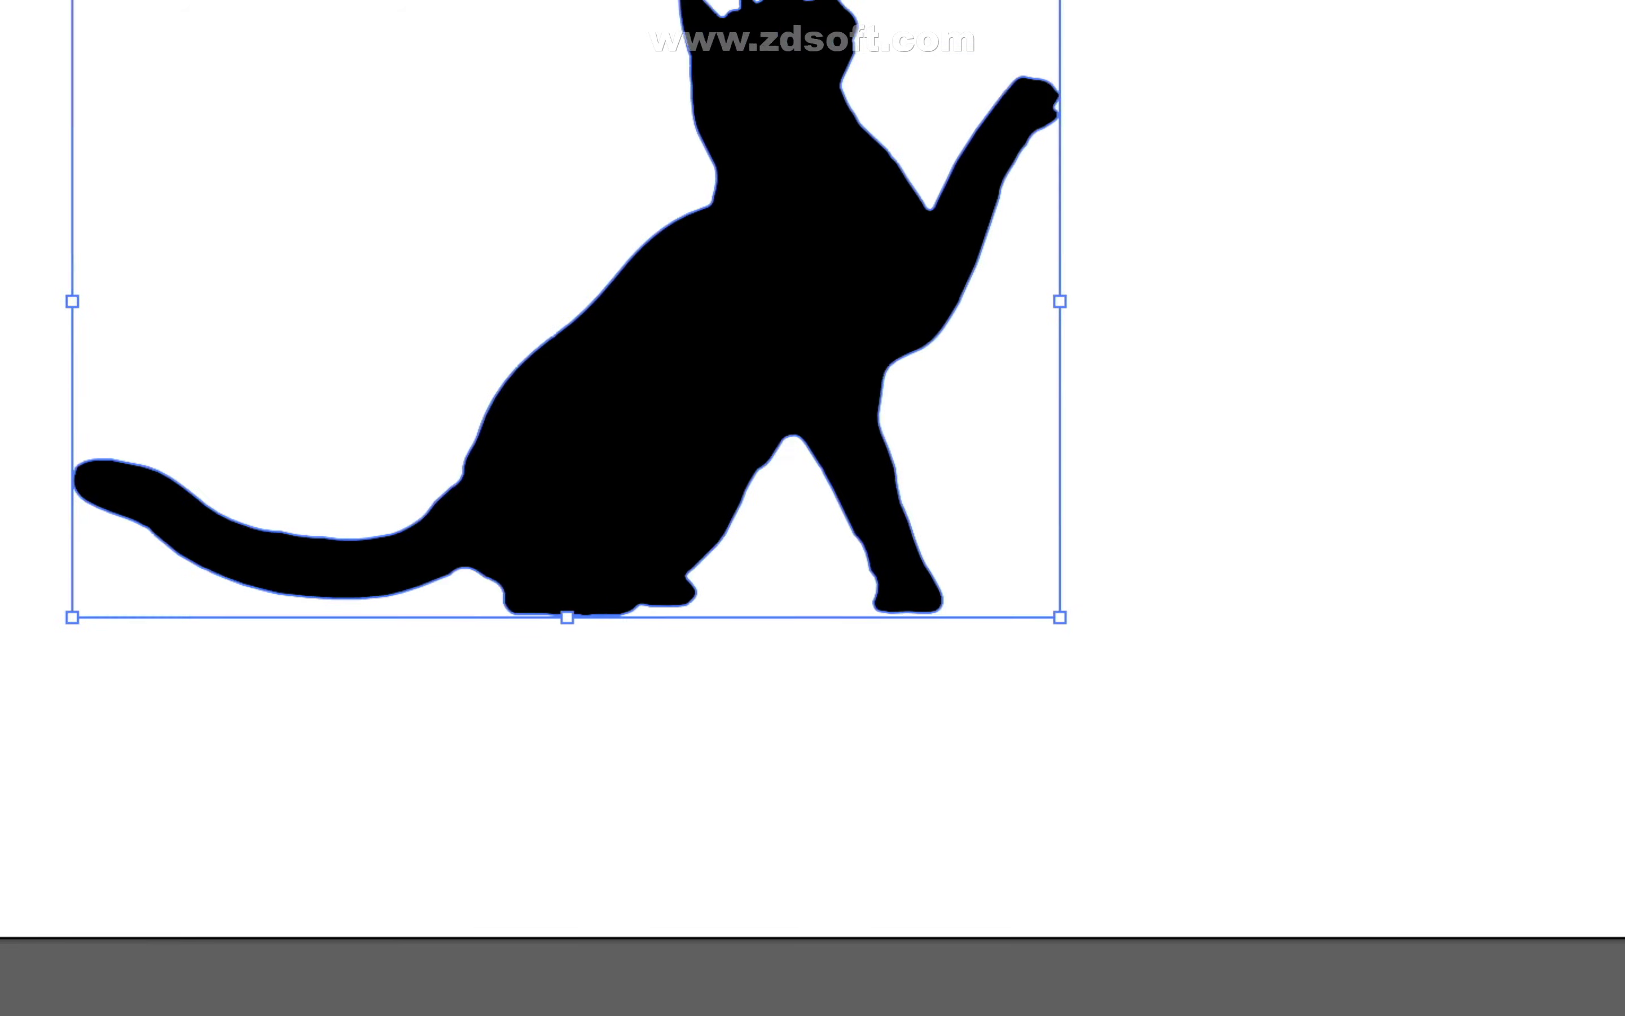
pyautogui.hotkey('ctrl', 'shift', 'a')
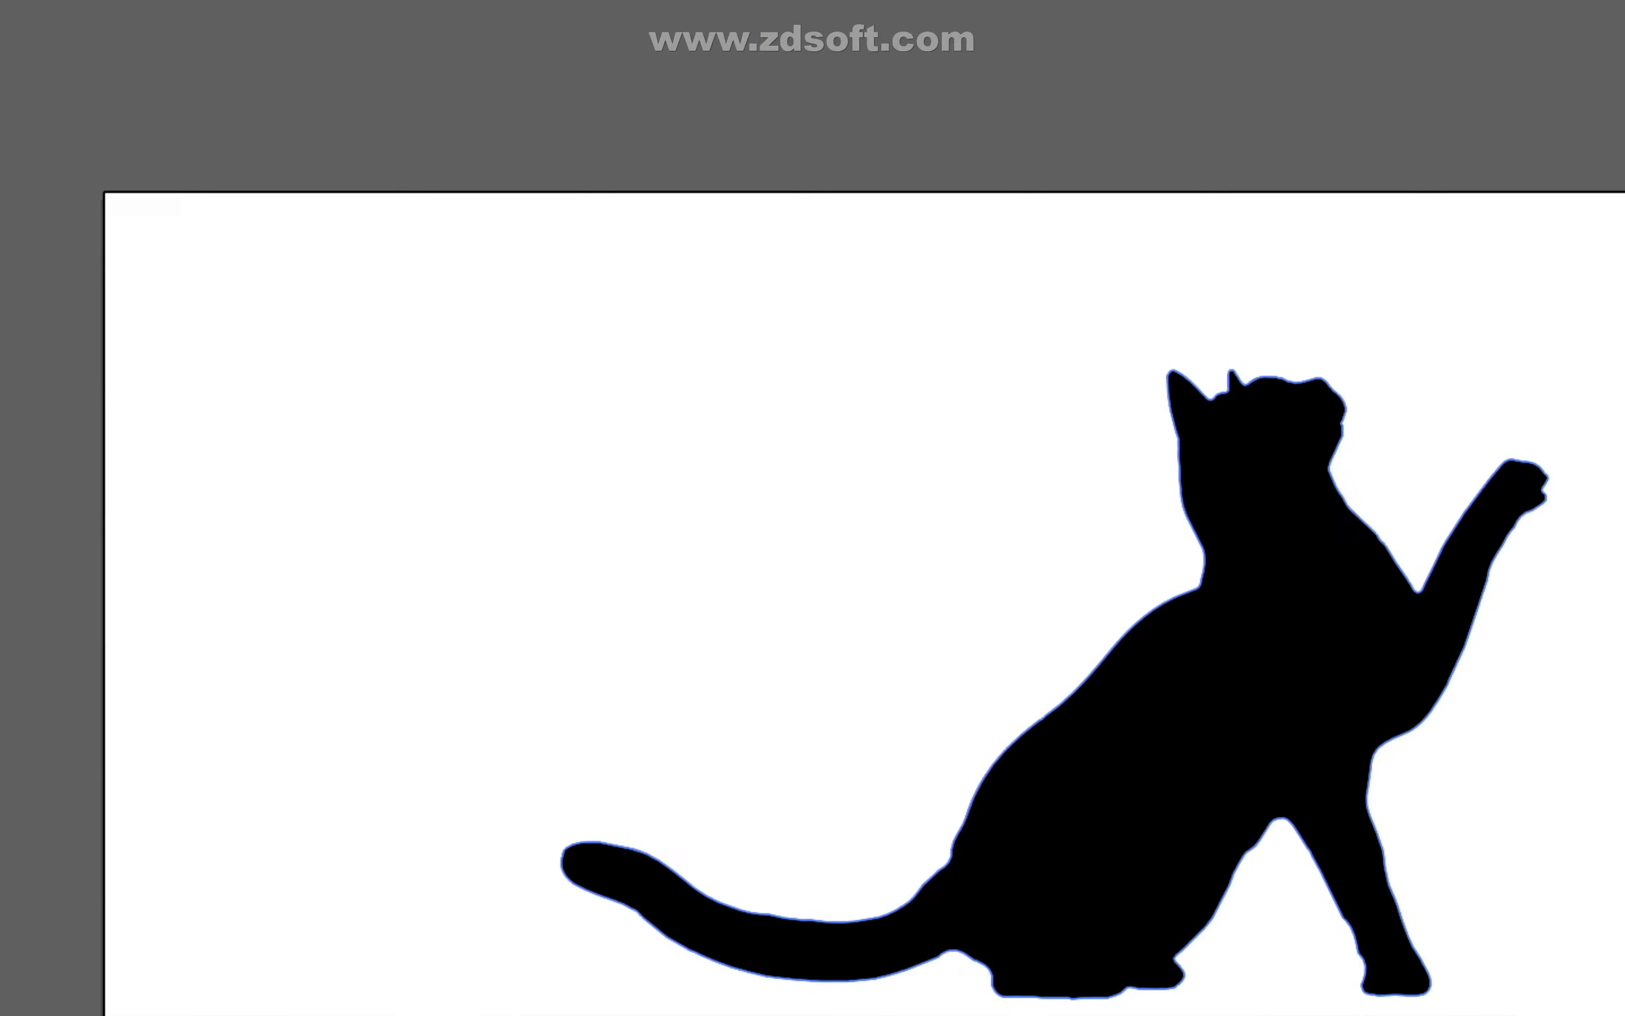
pyautogui.moveTo(974, 514); pyautogui.dragTo(1116, 525)
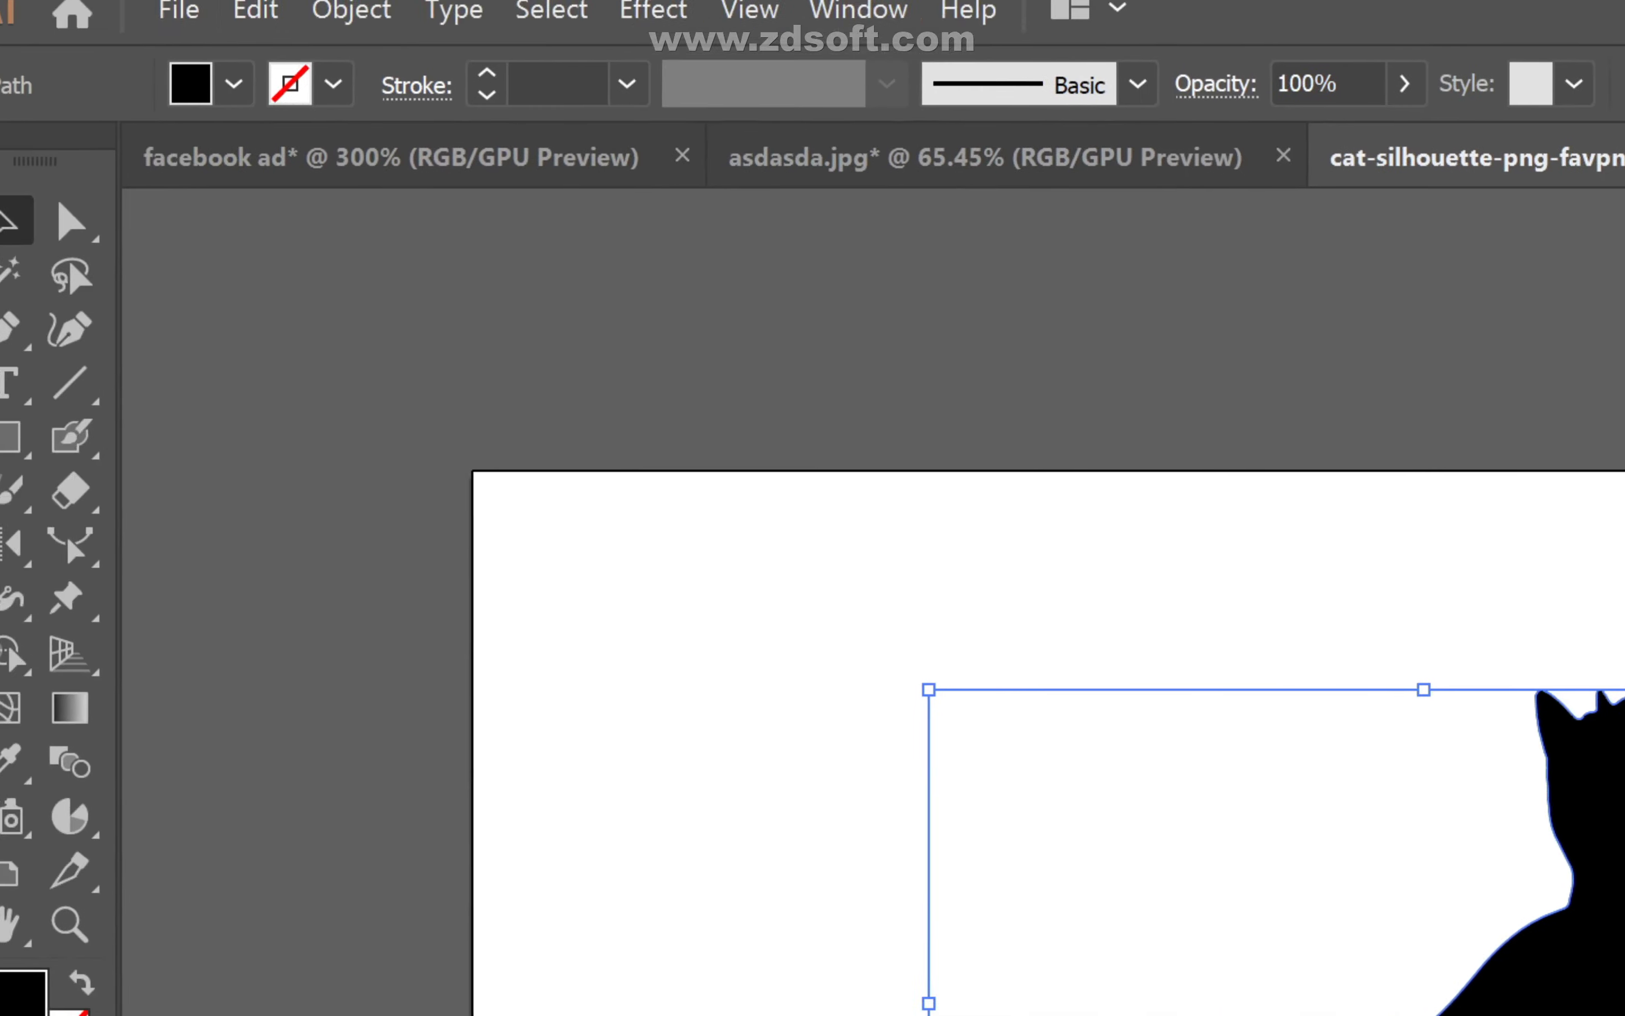
# - Save the cat document as cat-silhouette-png-favpng-zDJG98up5fAD1jGvHbbs7CeVG.ai in the Adobe Illustrator (*.AI) format
pyautogui.click(224, 33)
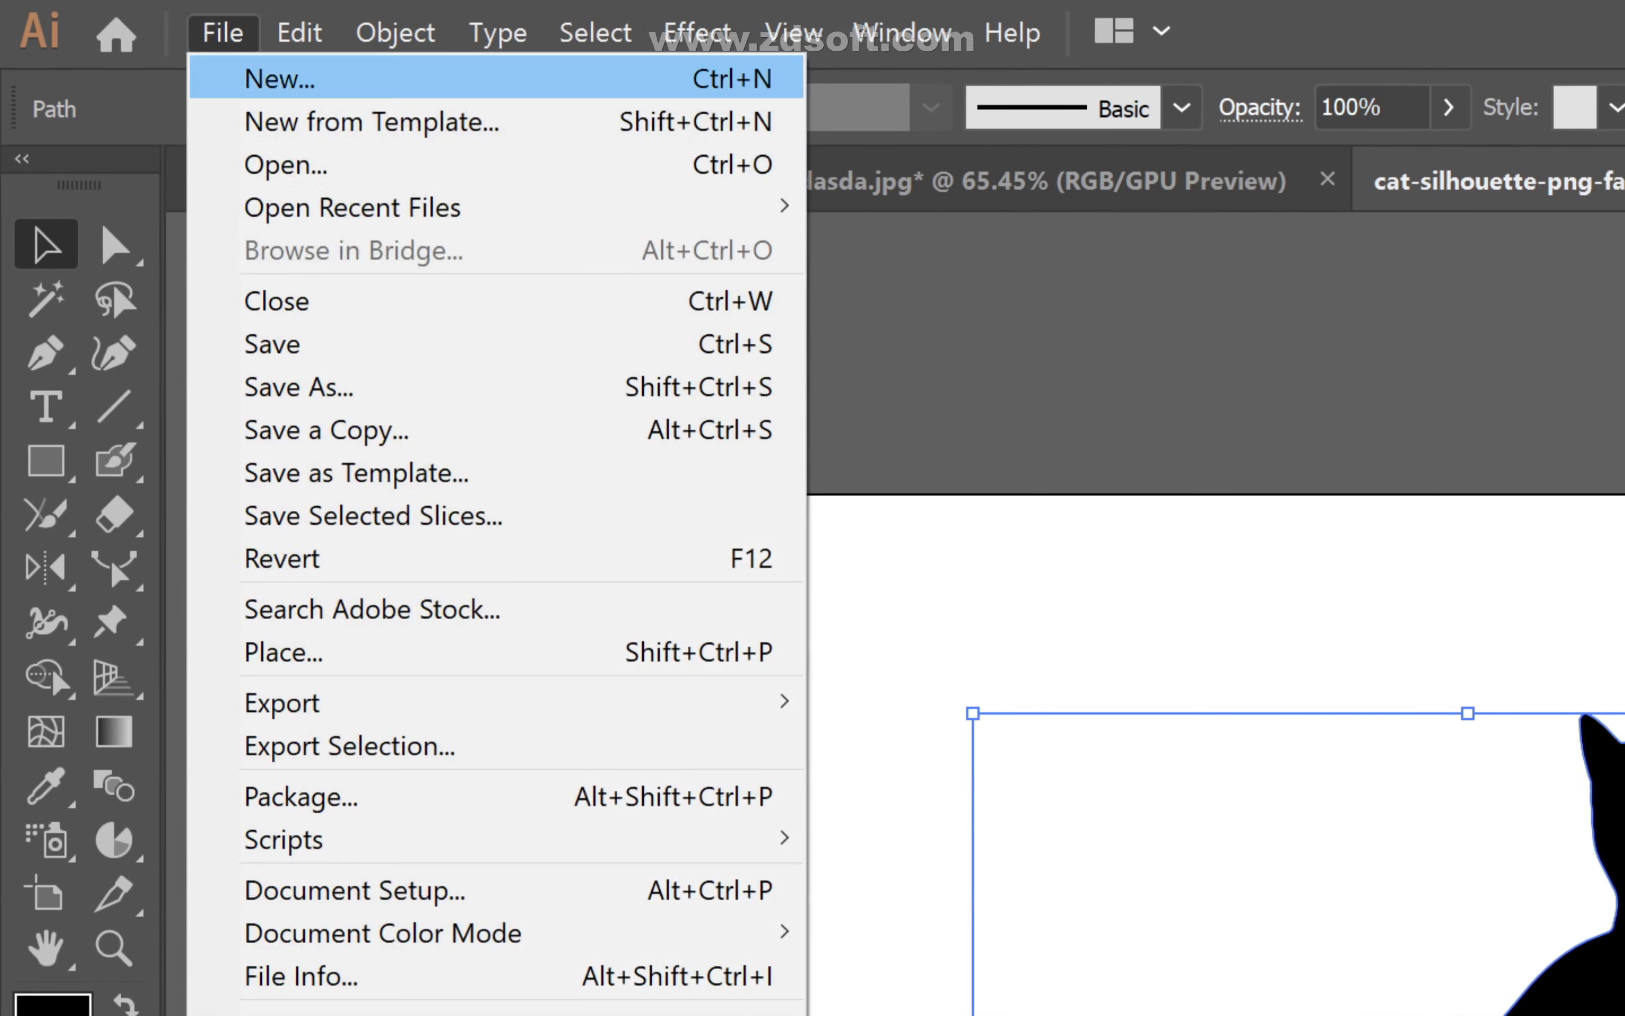
pyautogui.press('Return')
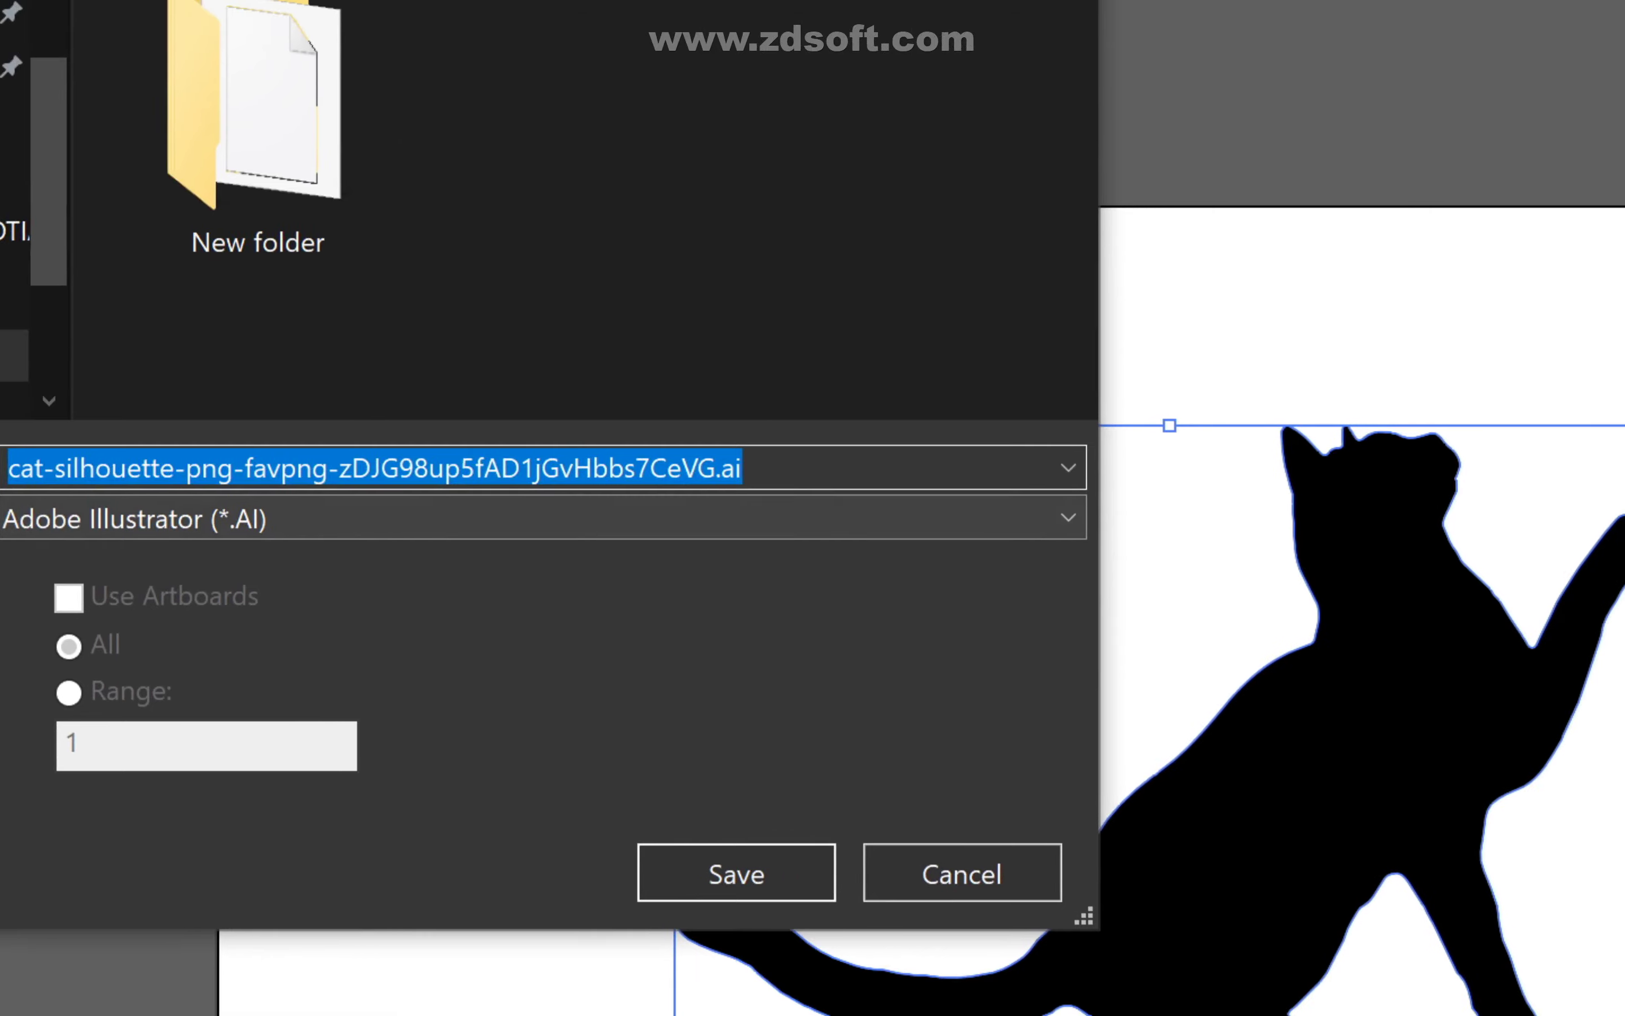
pyautogui.click(743, 469)
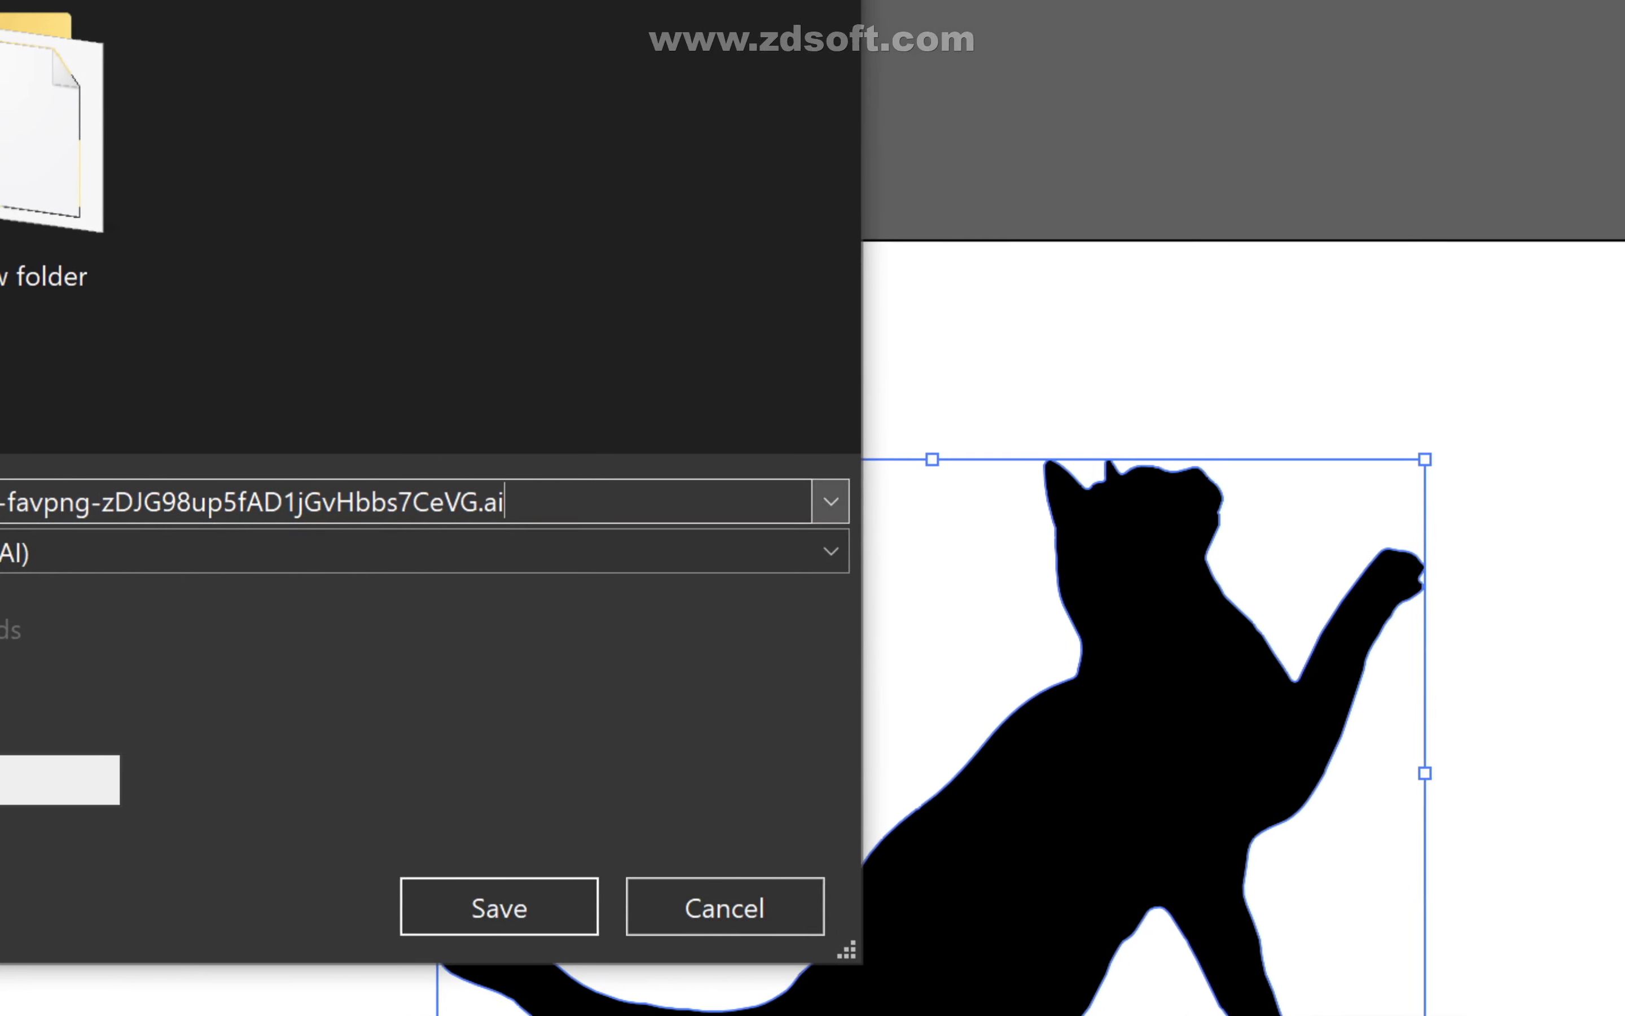
pyautogui.click(1068, 468)
pyautogui.click(1068, 468)
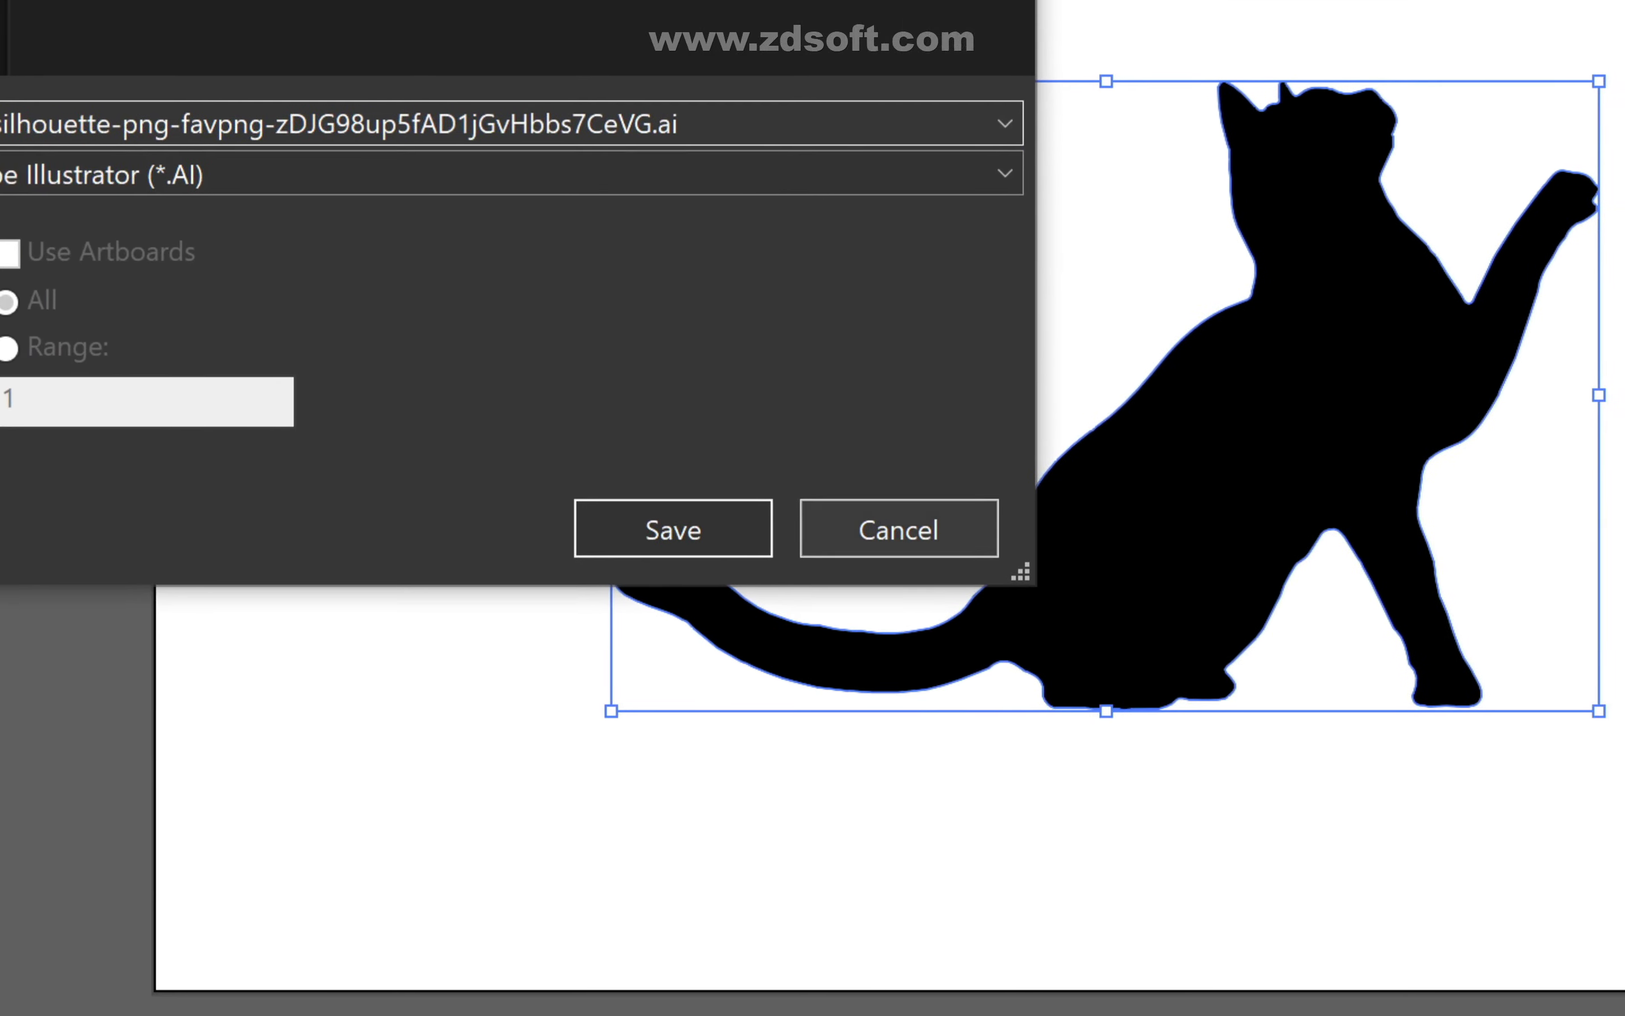
pyautogui.press('Return')
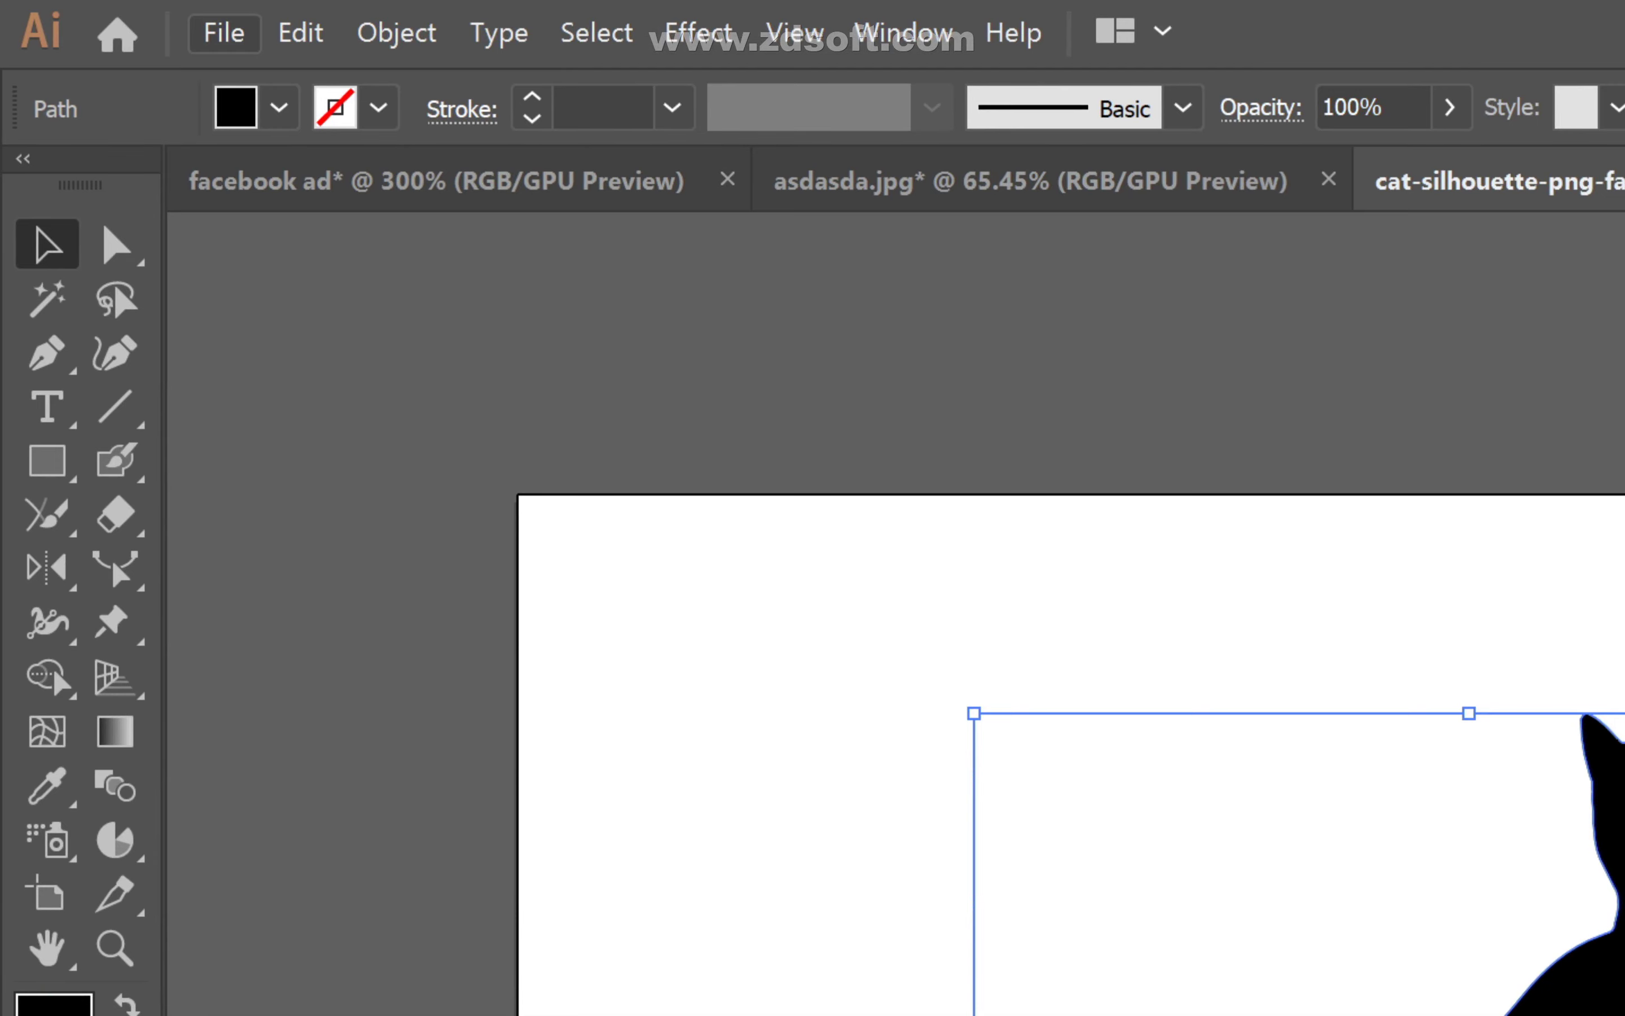
pyautogui.click(223, 33)
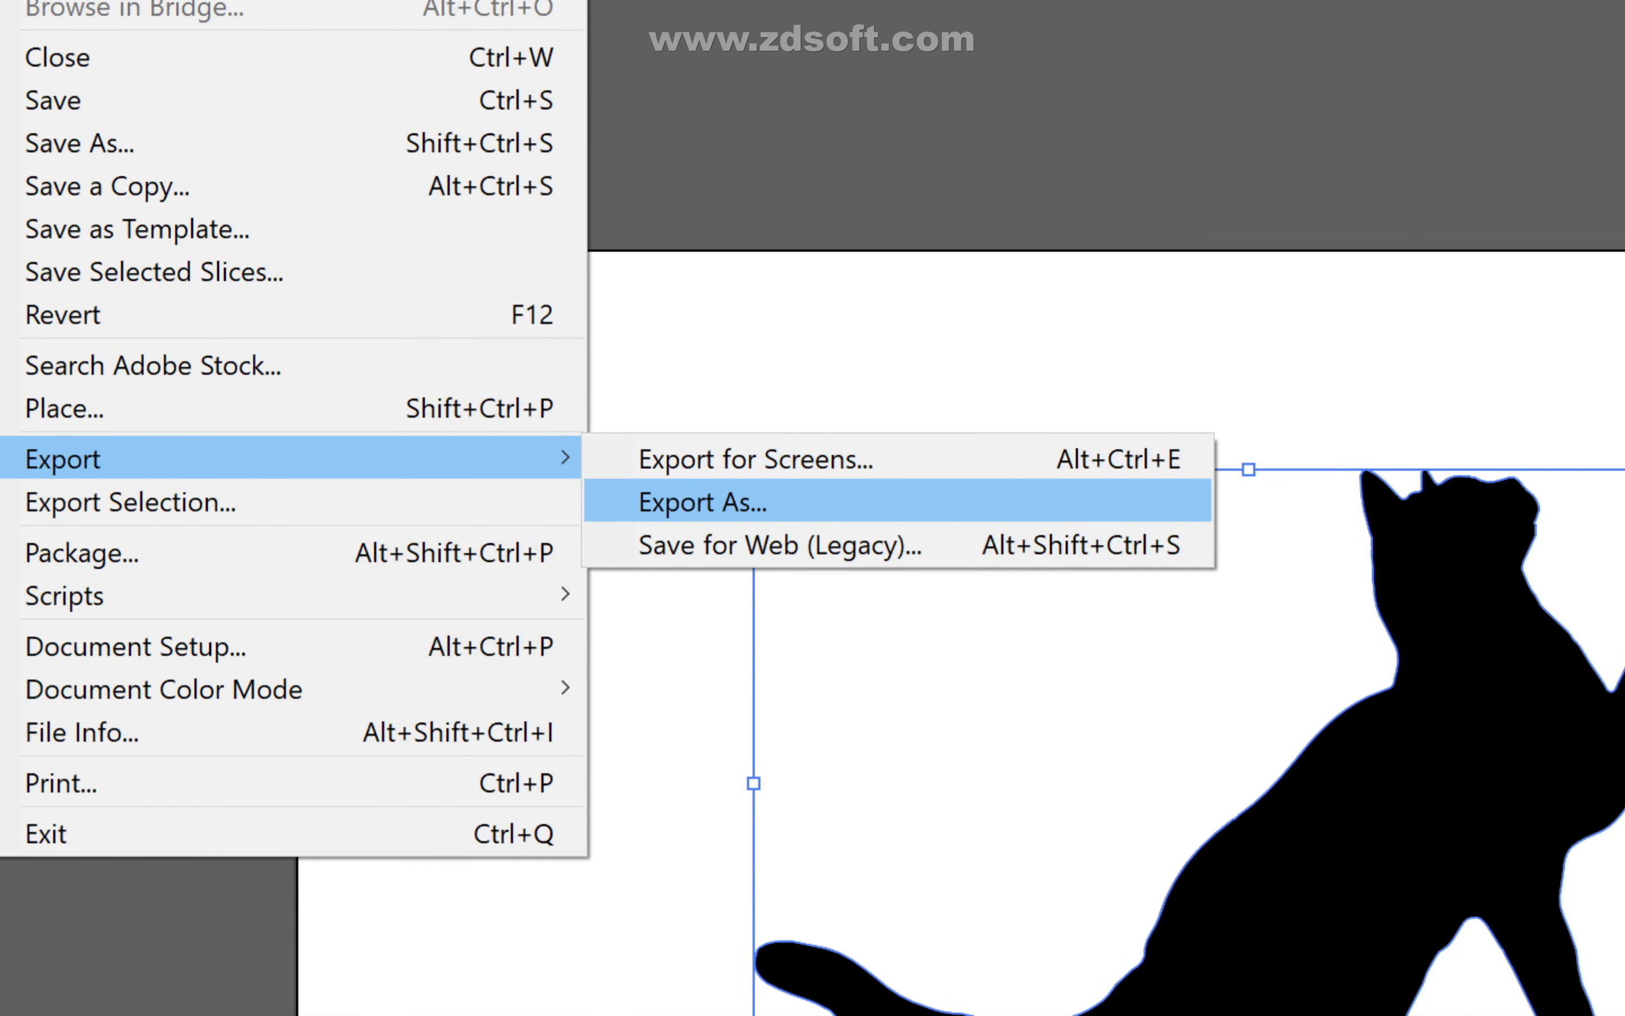
pyautogui.click(703, 502)
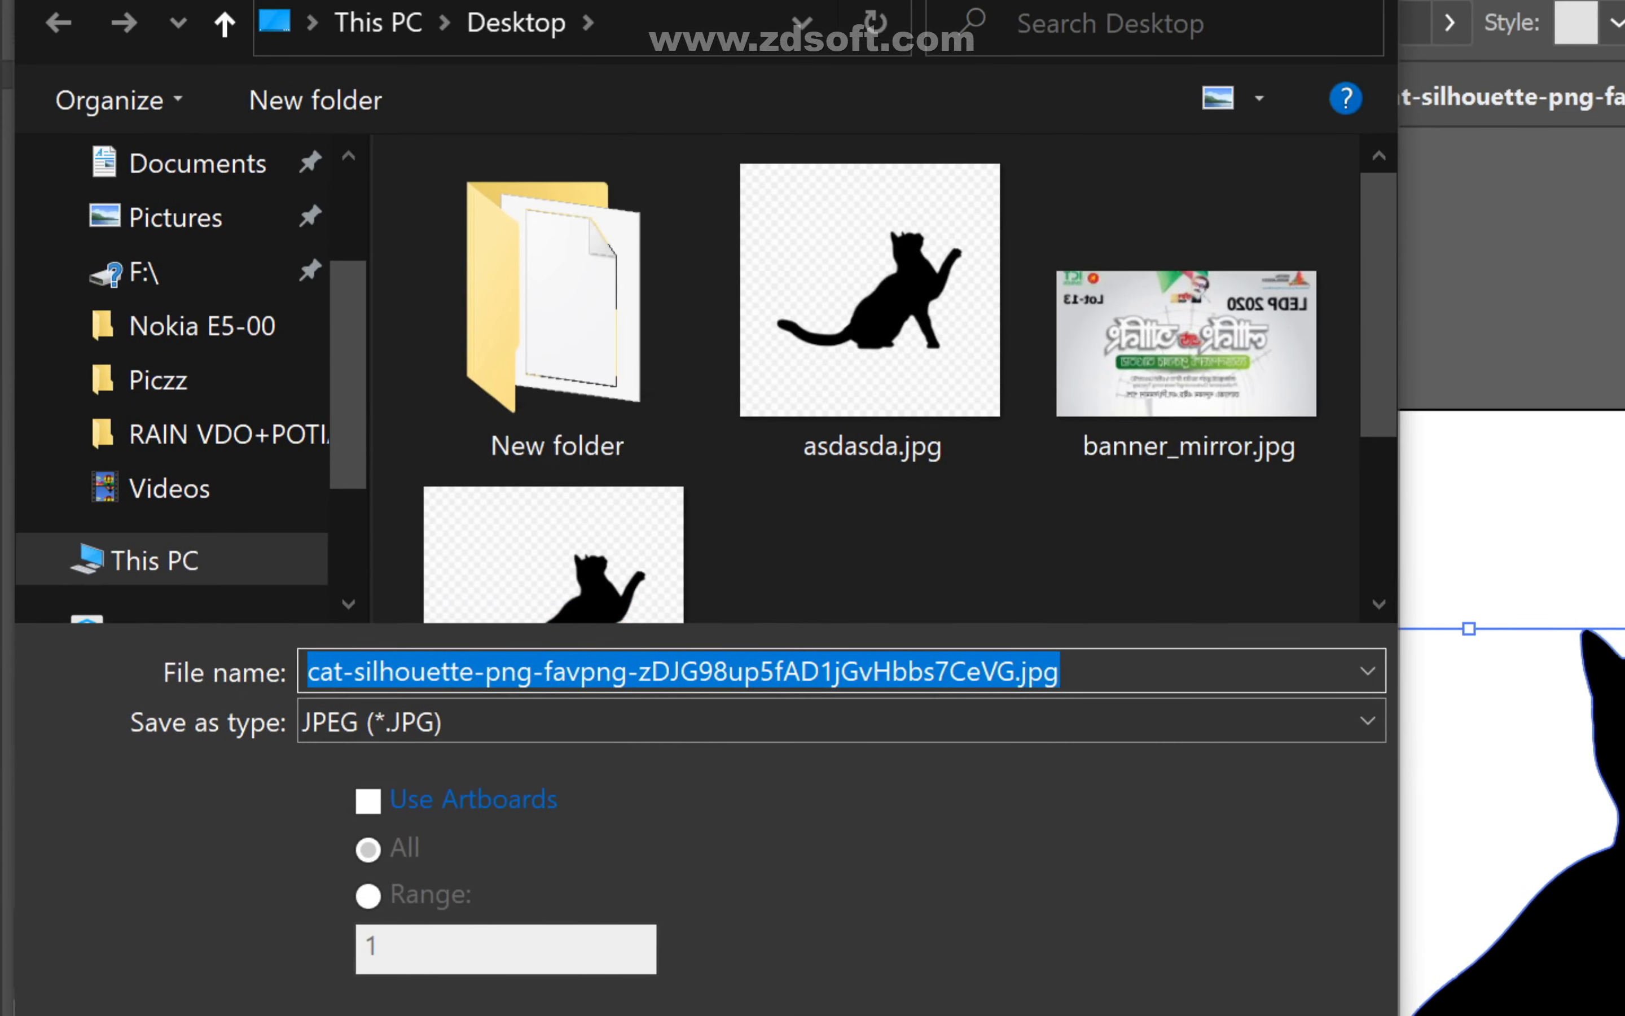
pyautogui.scroll(-2, 777, 163)
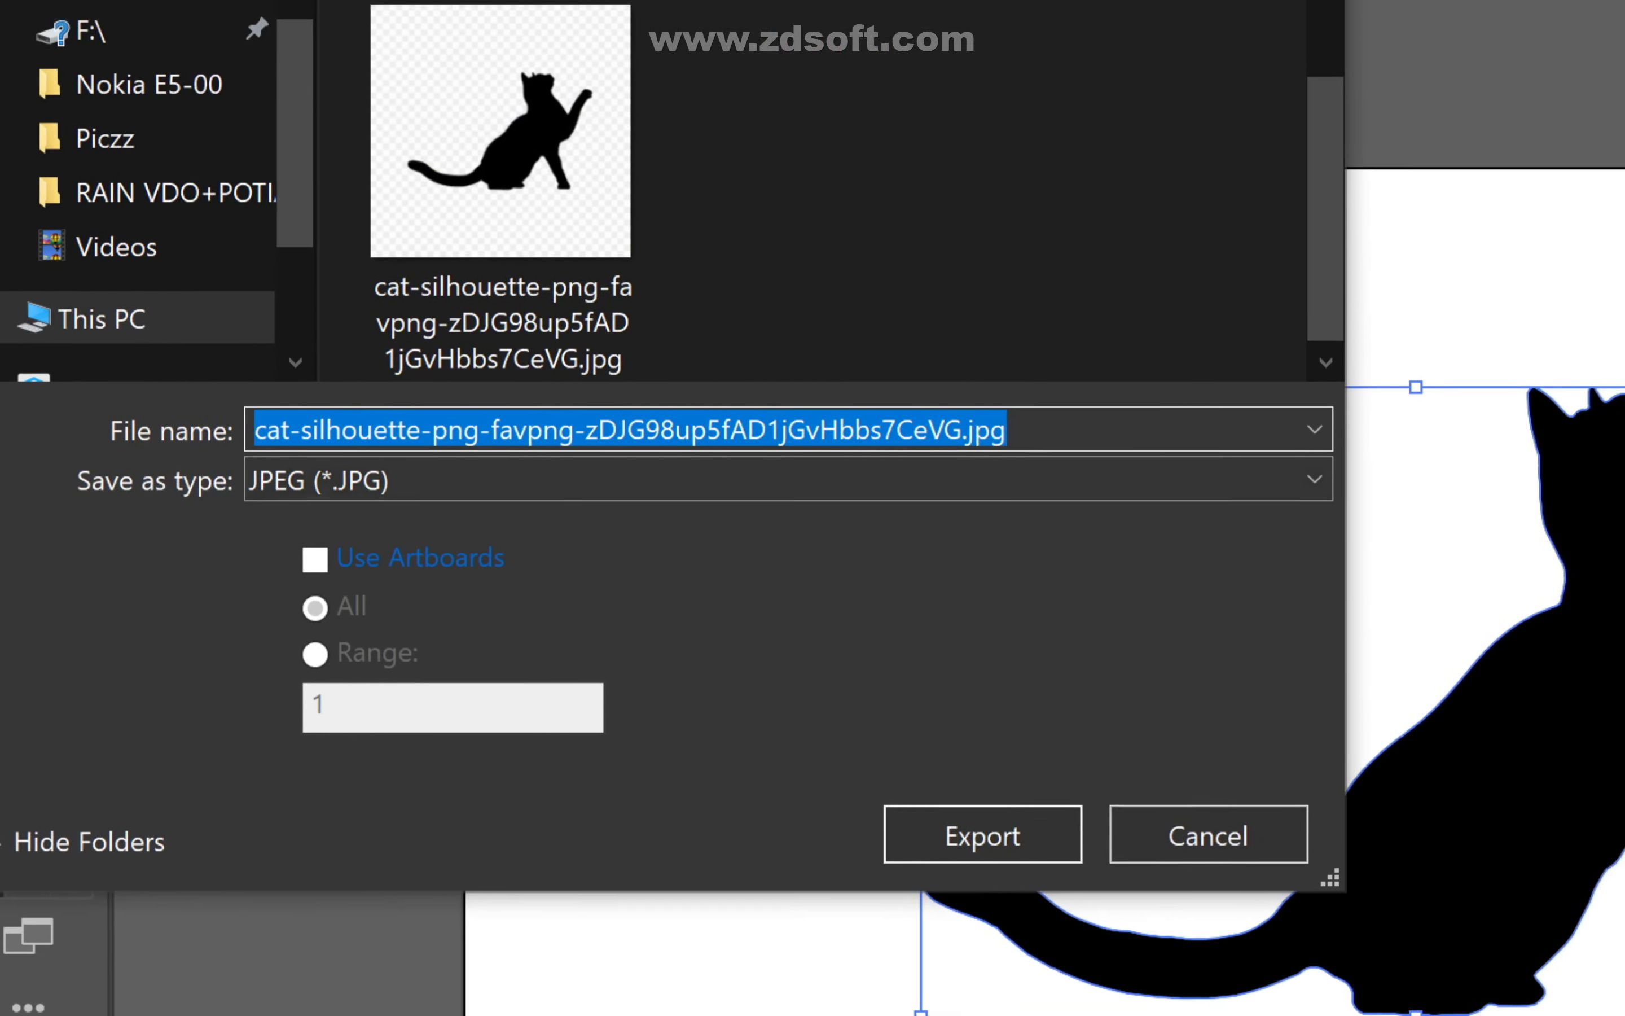
pyautogui.scroll(2, 866, 242)
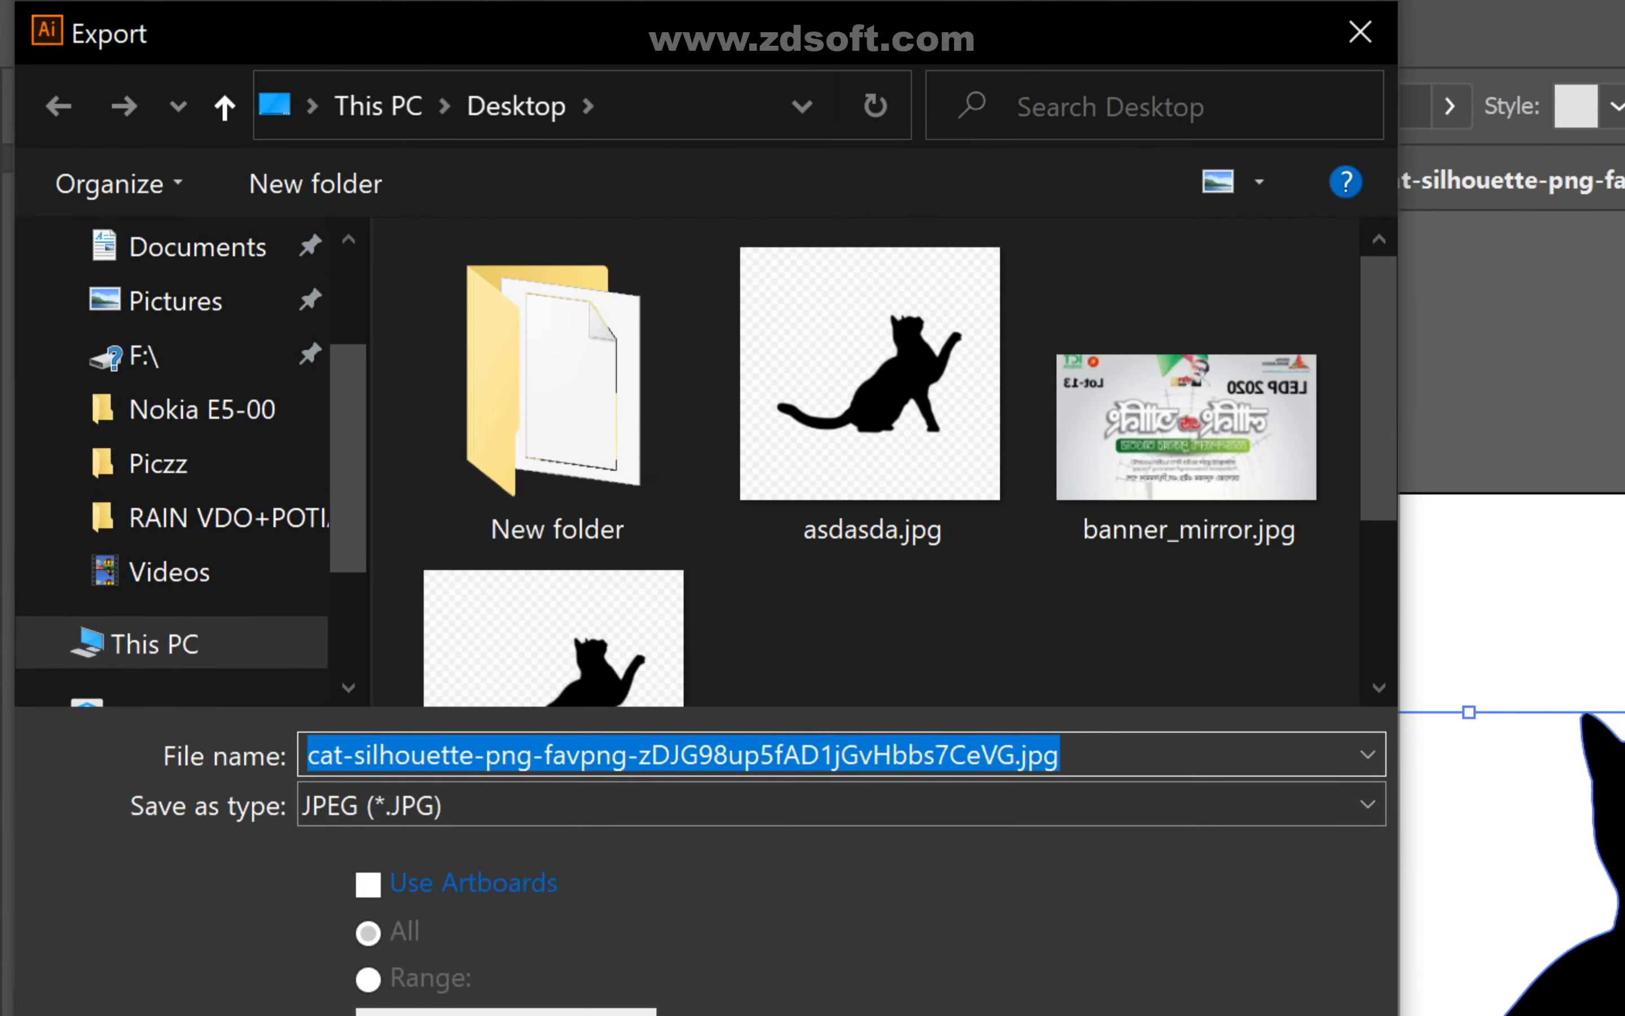
pyautogui.moveTo(781, 10); pyautogui.dragTo(384, 177)
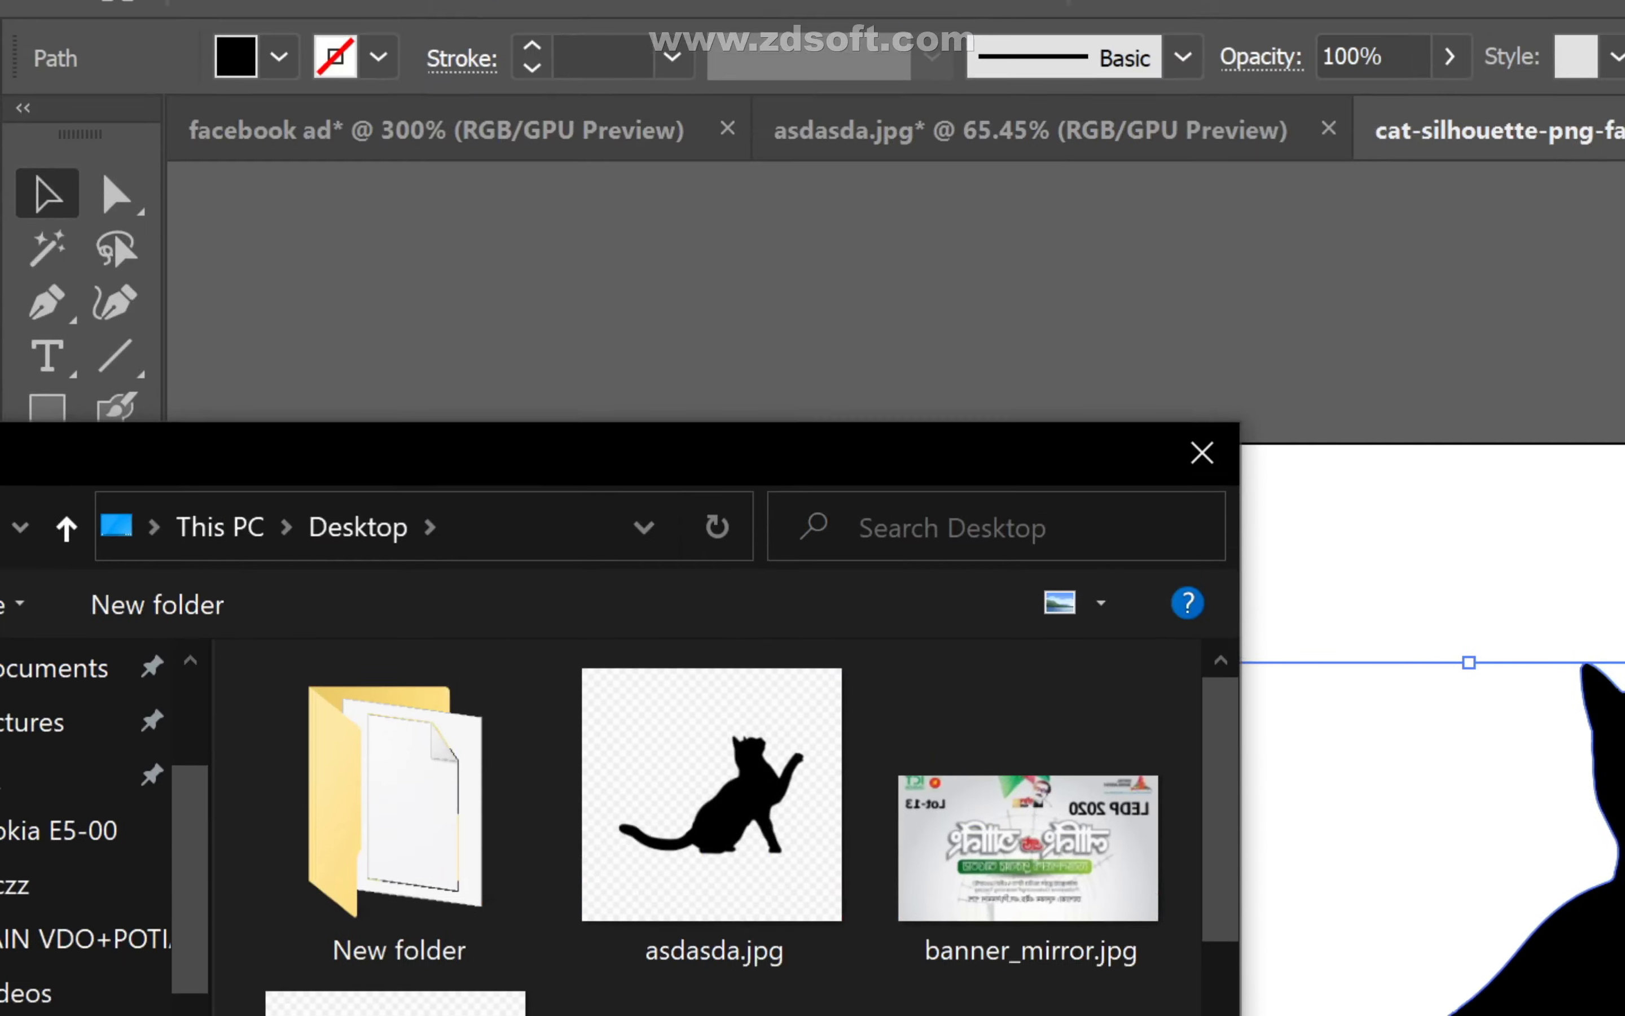
pyautogui.moveTo(473, 450); pyautogui.dragTo(813, 156)
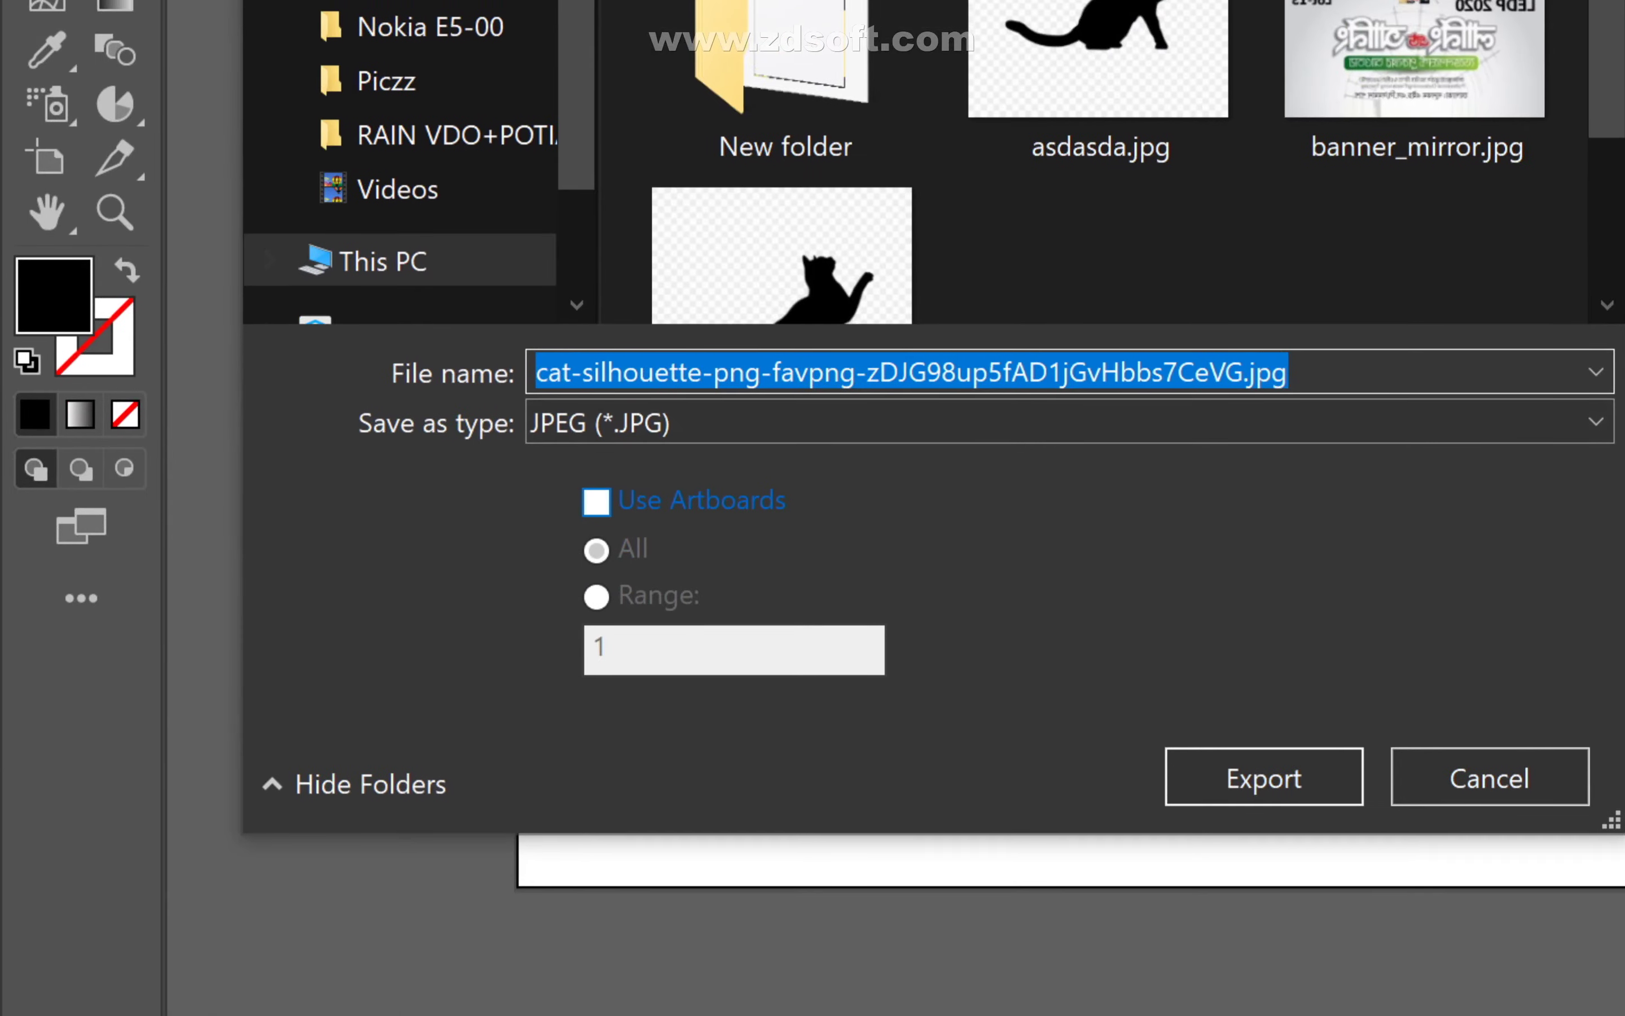
pyautogui.click(596, 509)
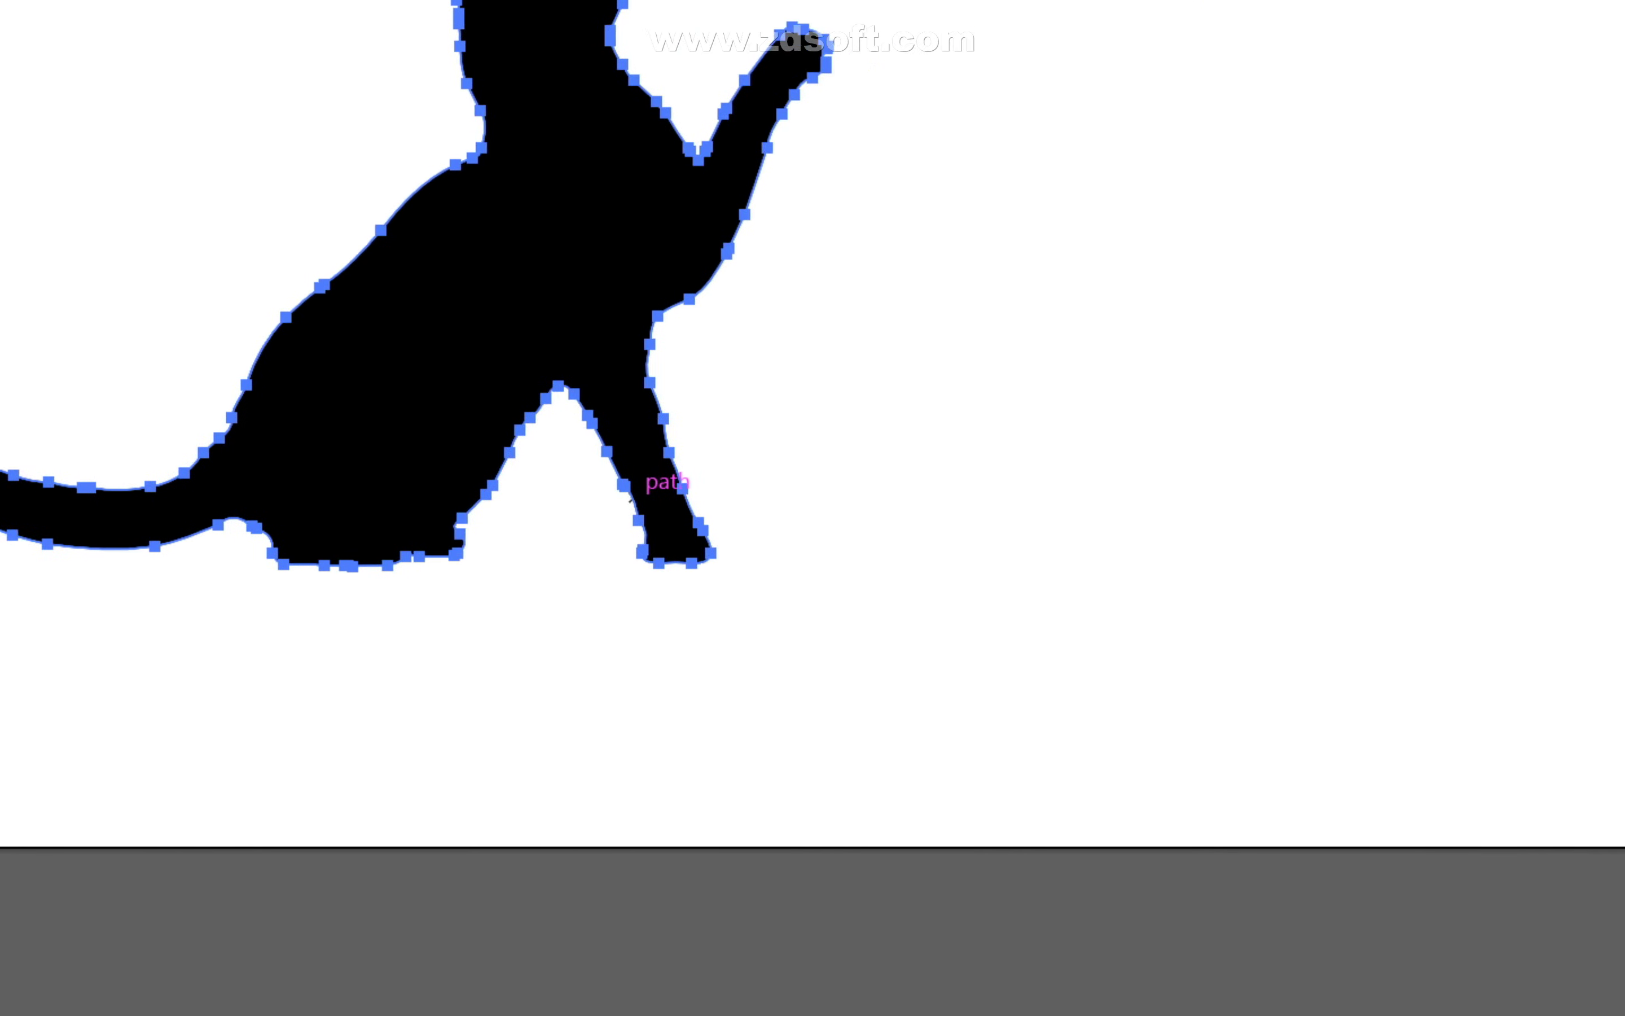
# - Duplicate the cat silhouette horizontally and place the copy outside the artboard's right edge
pyautogui.press('v')
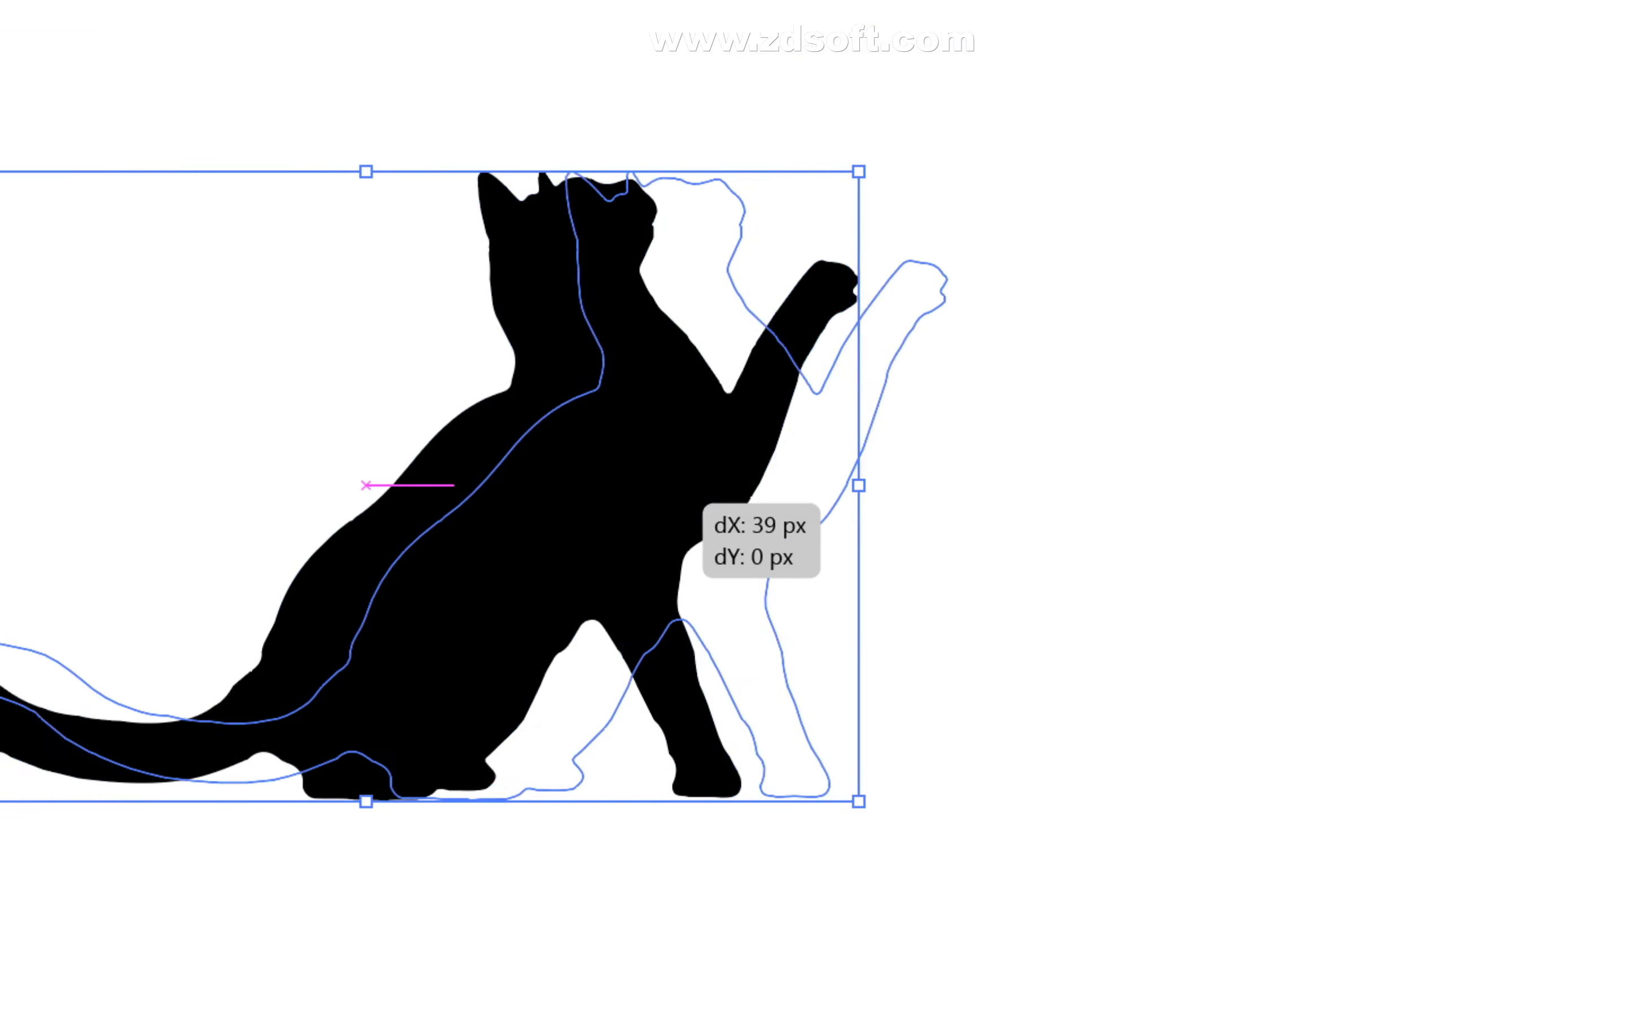
pyautogui.moveTo(833, 497); pyautogui.dragTo(1393, 501)
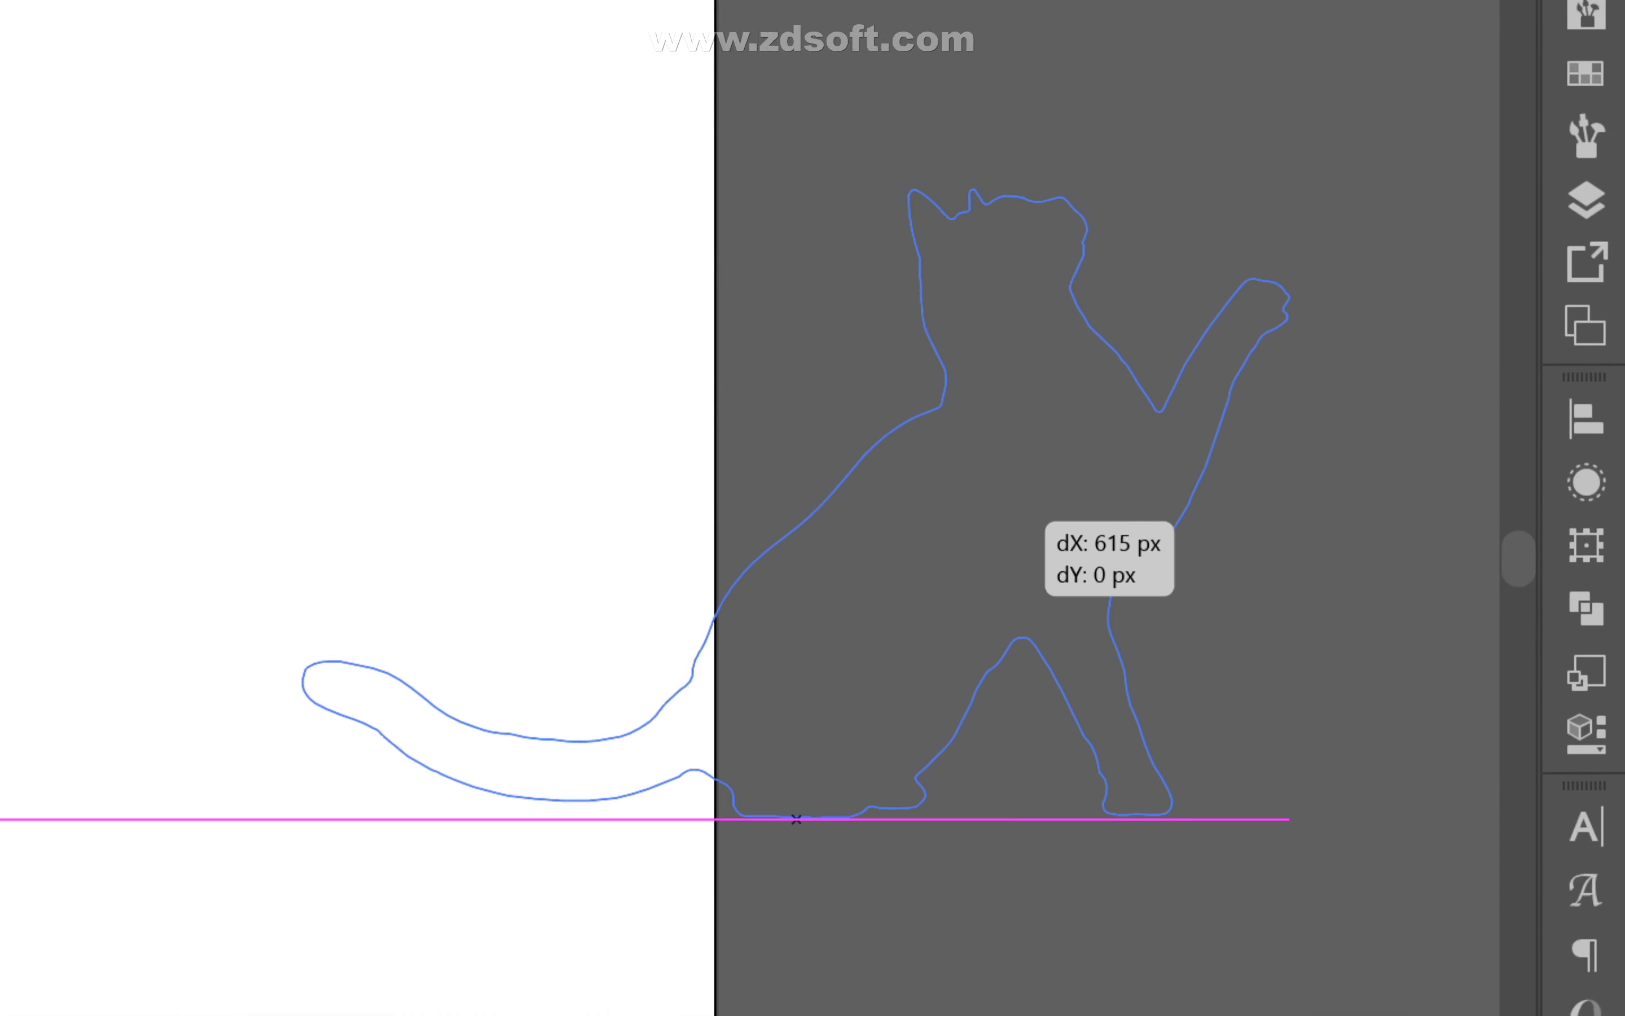
pyautogui.moveTo(930, 476); pyautogui.dragTo(1028, 514)
pyautogui.press('space')
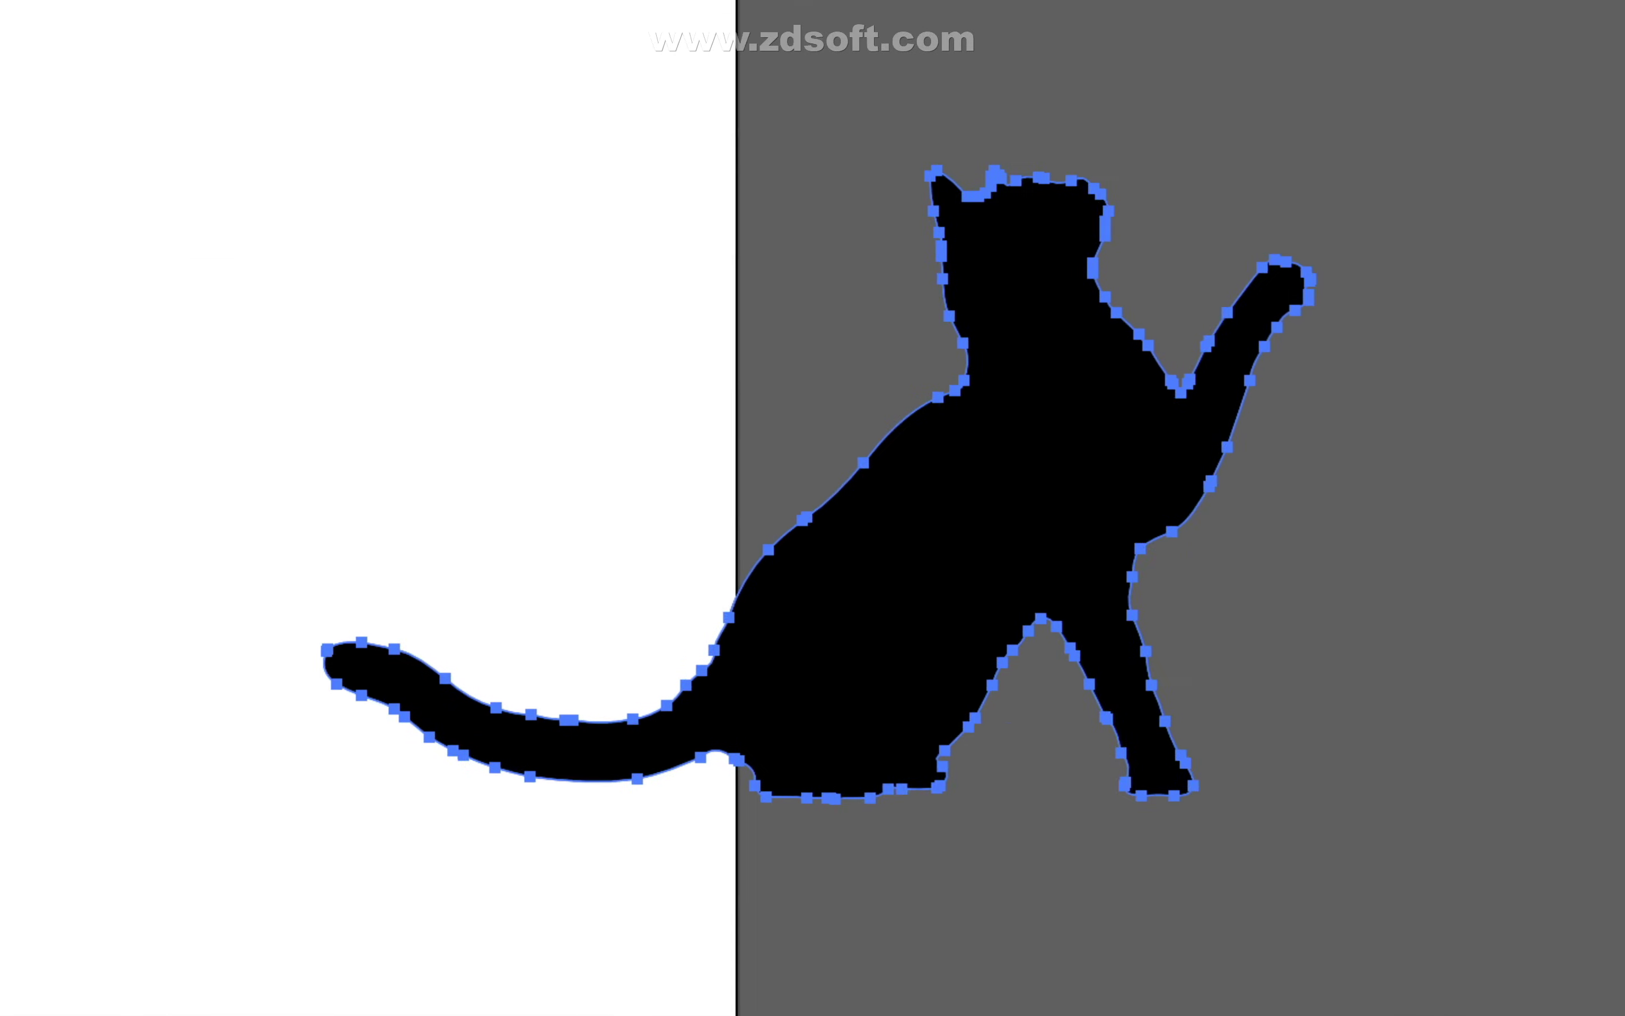
pyautogui.press('space')
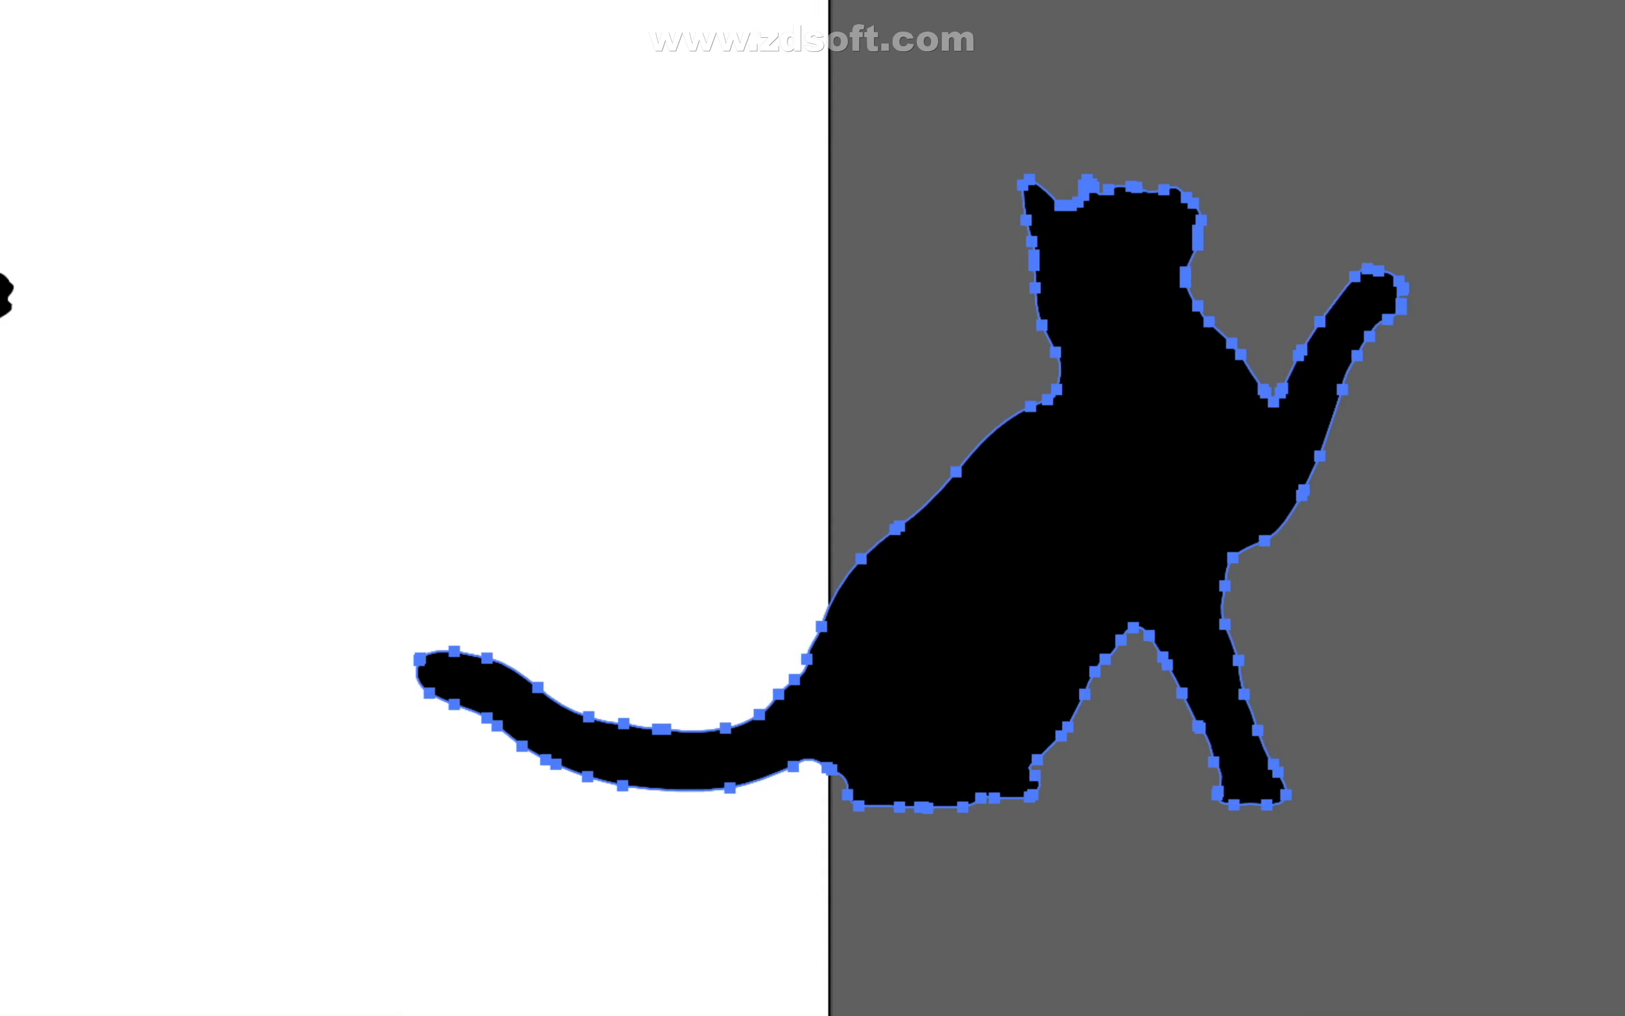
pyautogui.moveTo(873, 509); pyautogui.dragTo(1318, 541)
pyautogui.moveTo(947, 493); pyautogui.dragTo(947, 494)
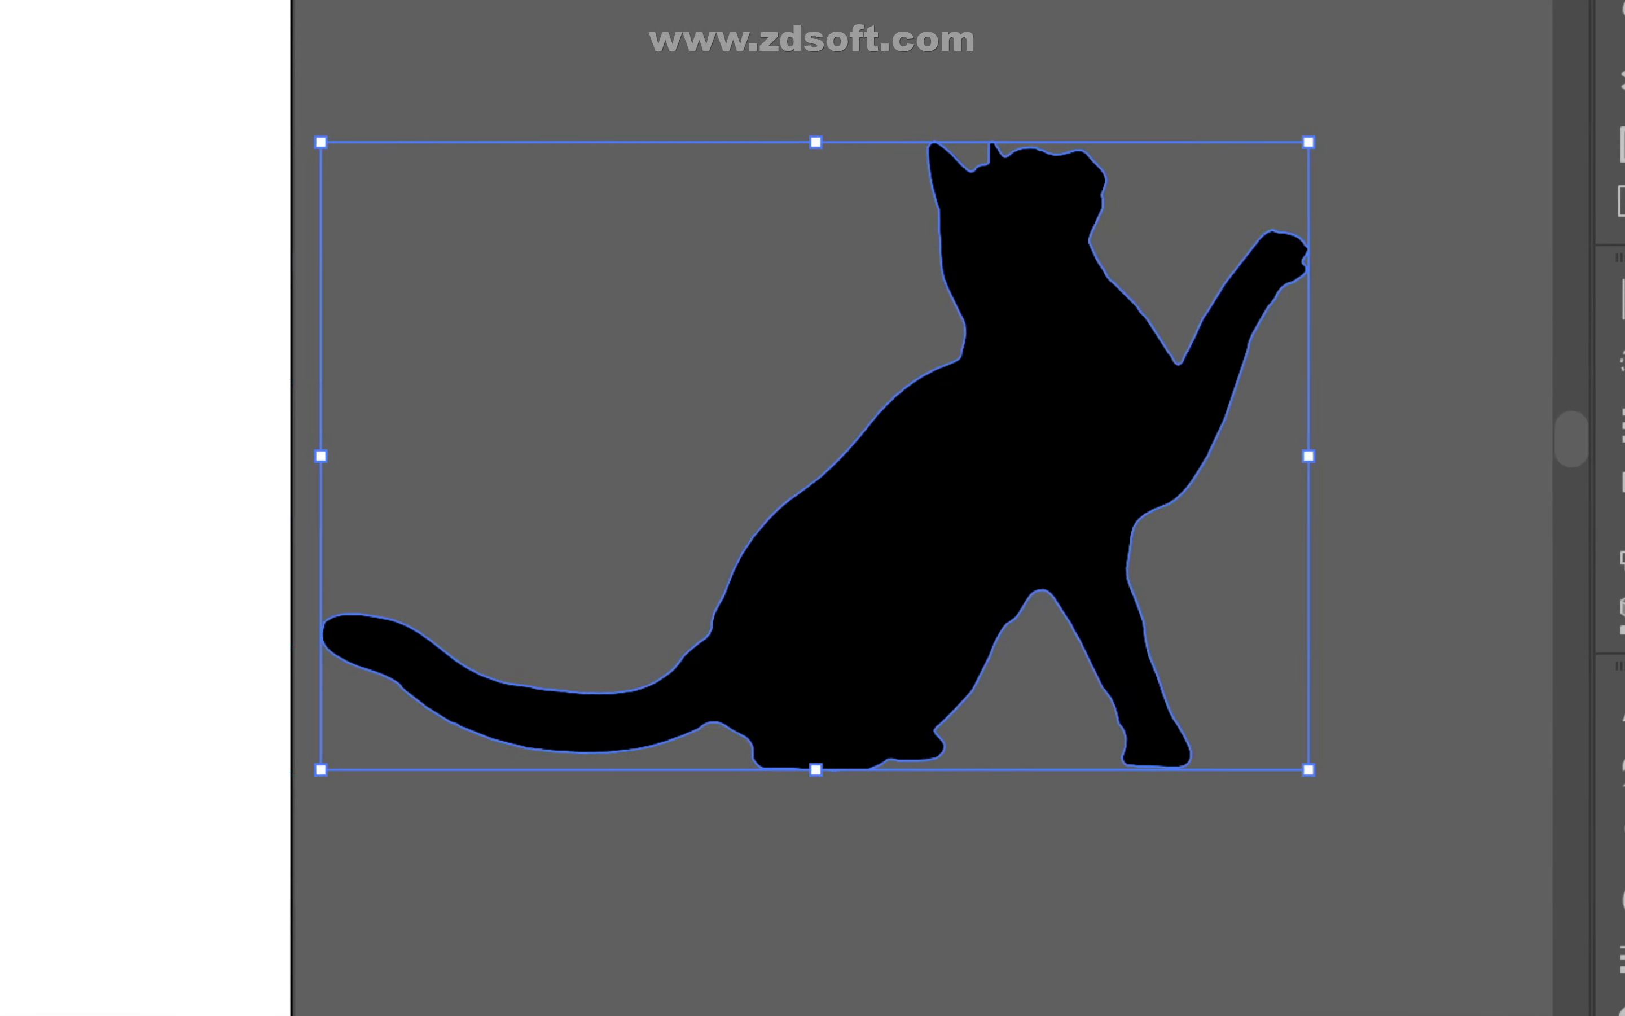
# - Place another copy of the cat silhouette outside the artboard's left edge, level with the original
pyautogui.press('space')
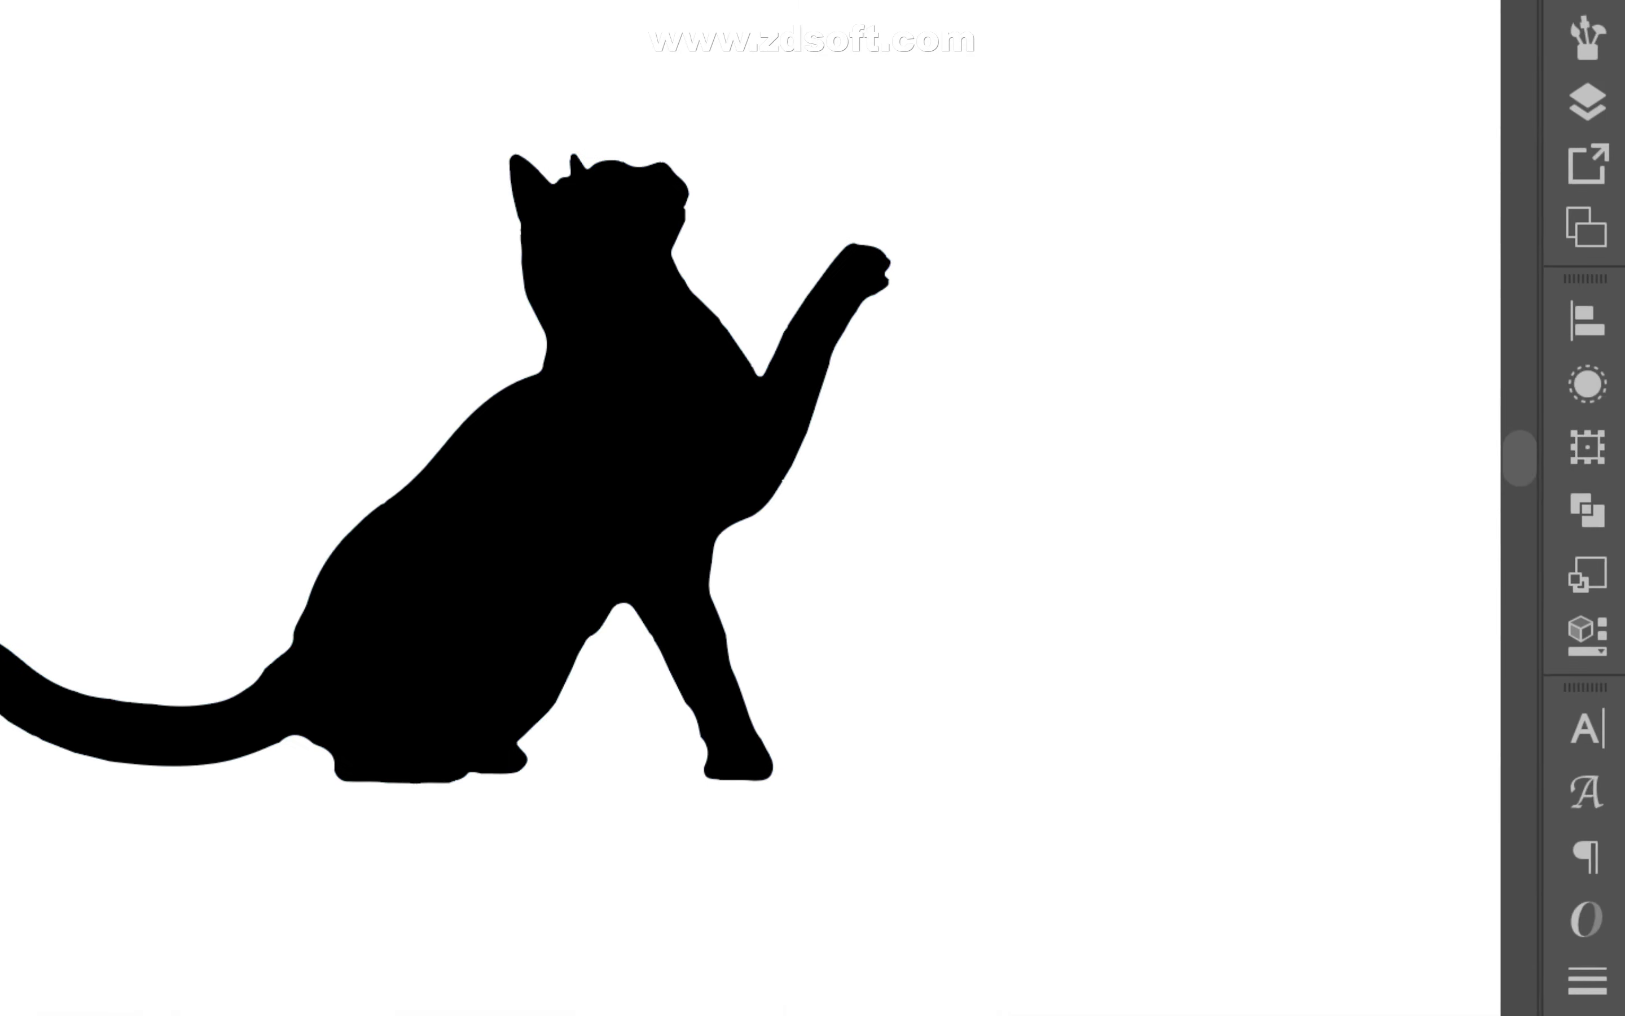
pyautogui.moveTo(675, 487); pyautogui.dragTo(773, 507)
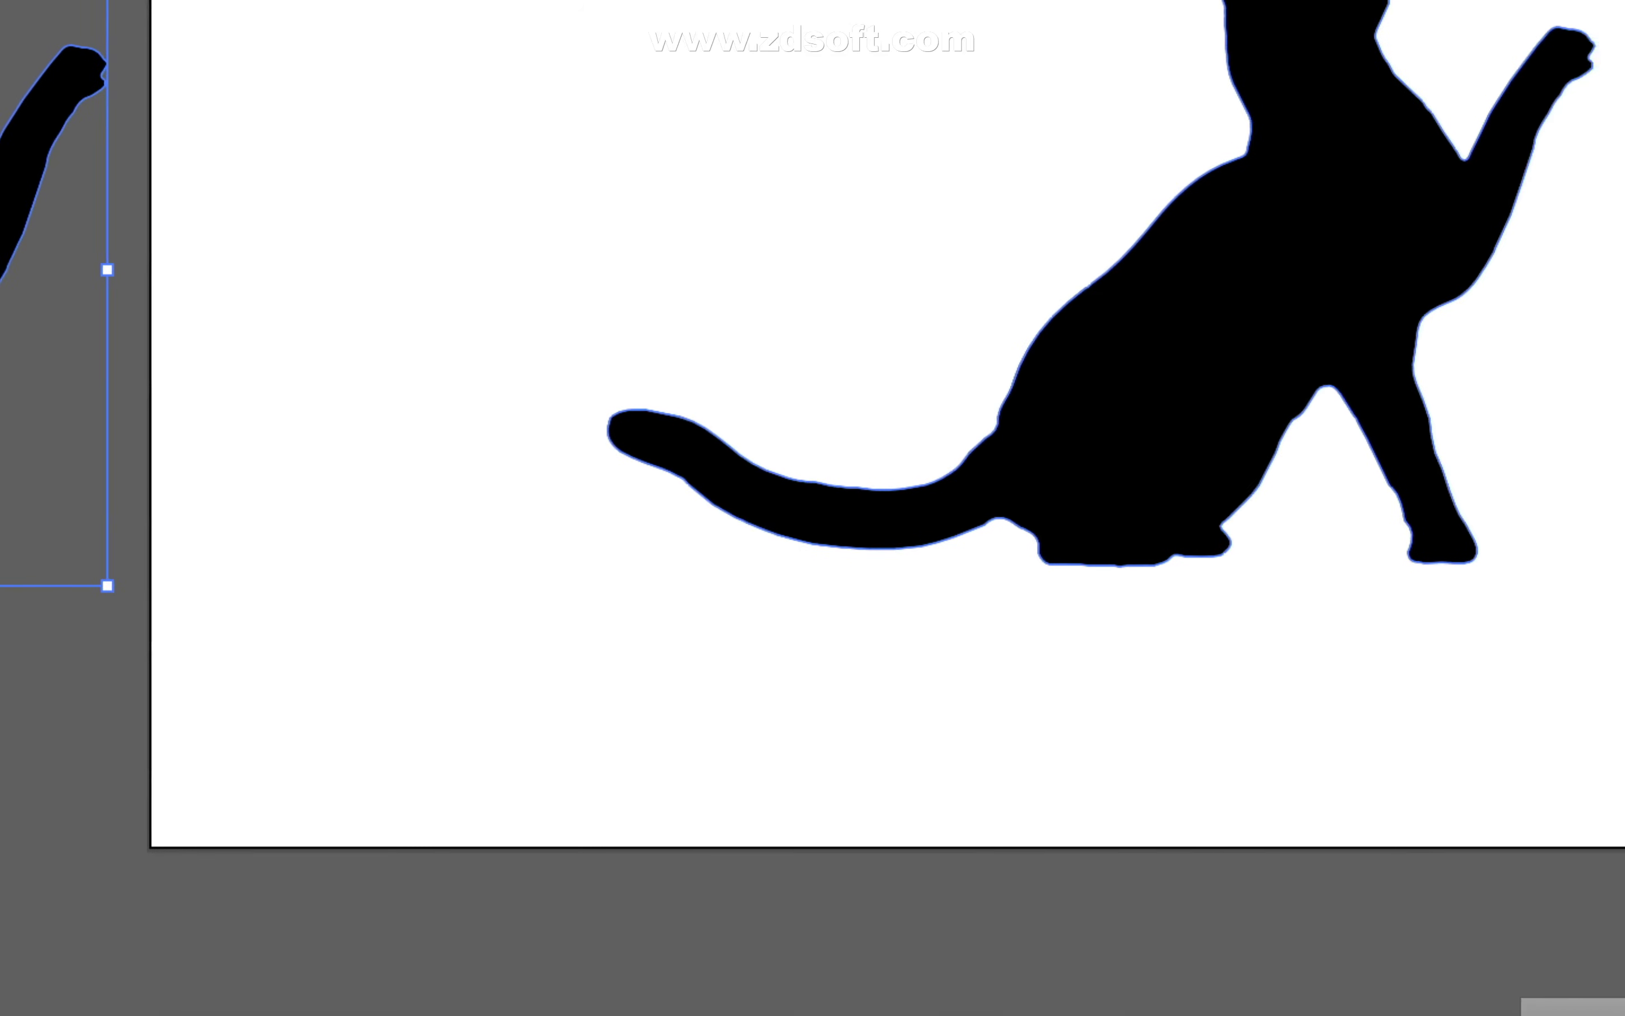
pyautogui.press('a')
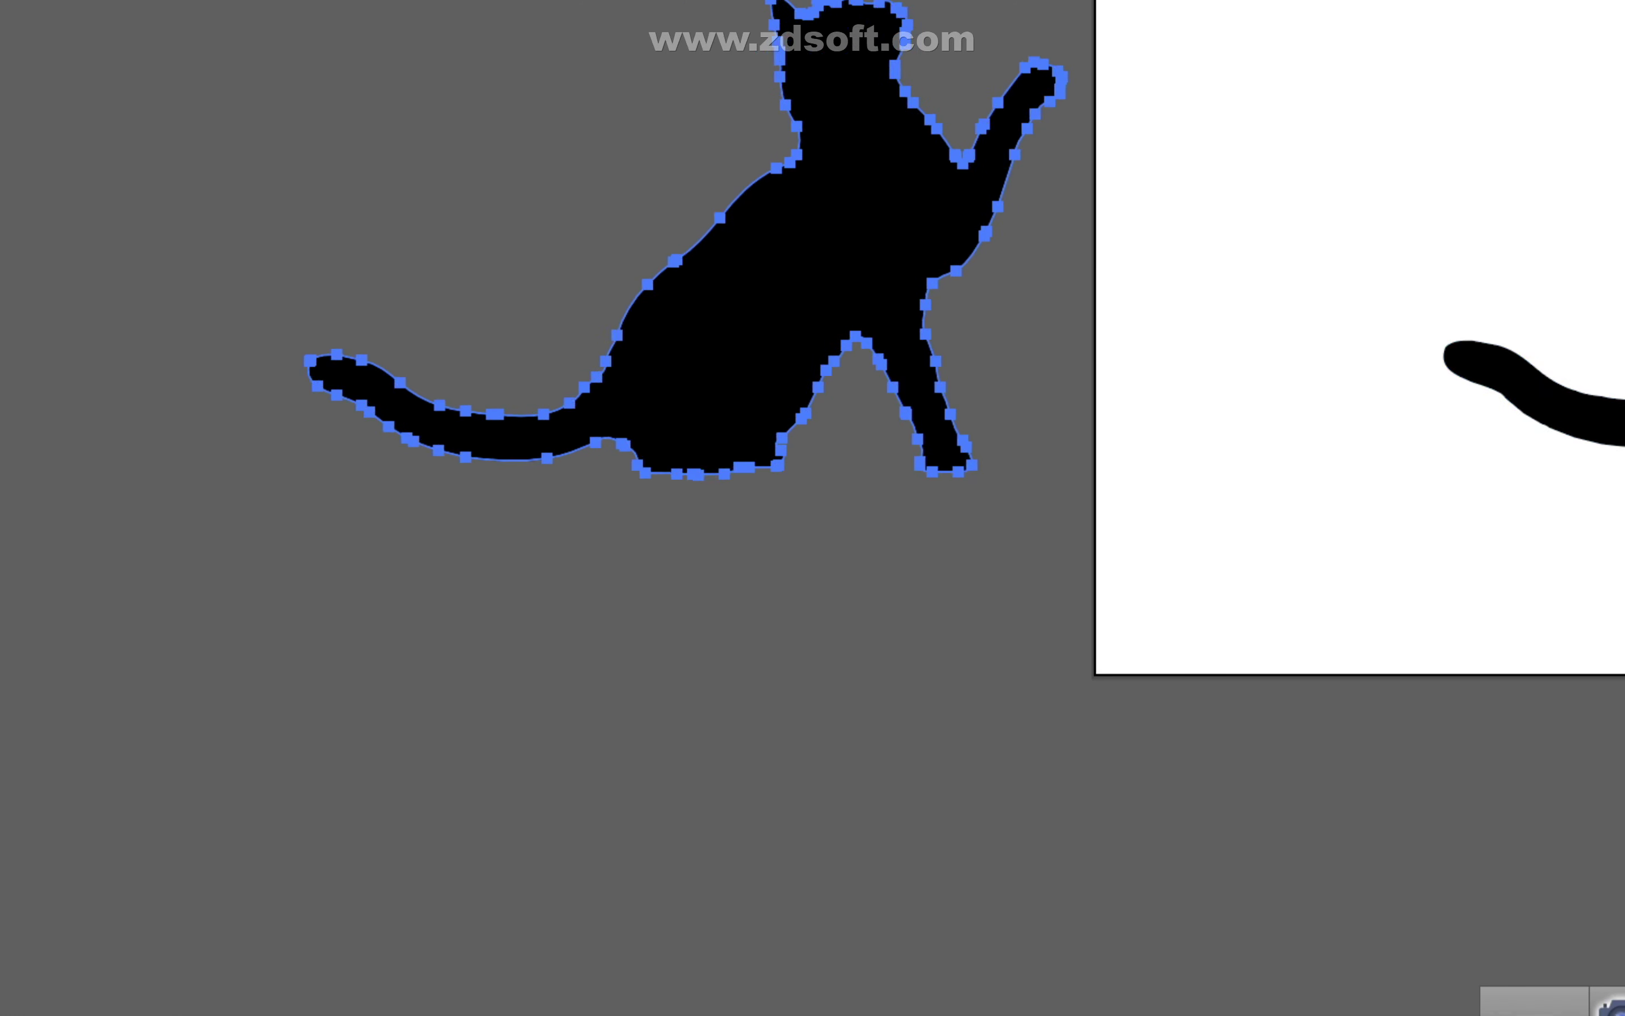
pyautogui.hotkey('ctrl', '-')
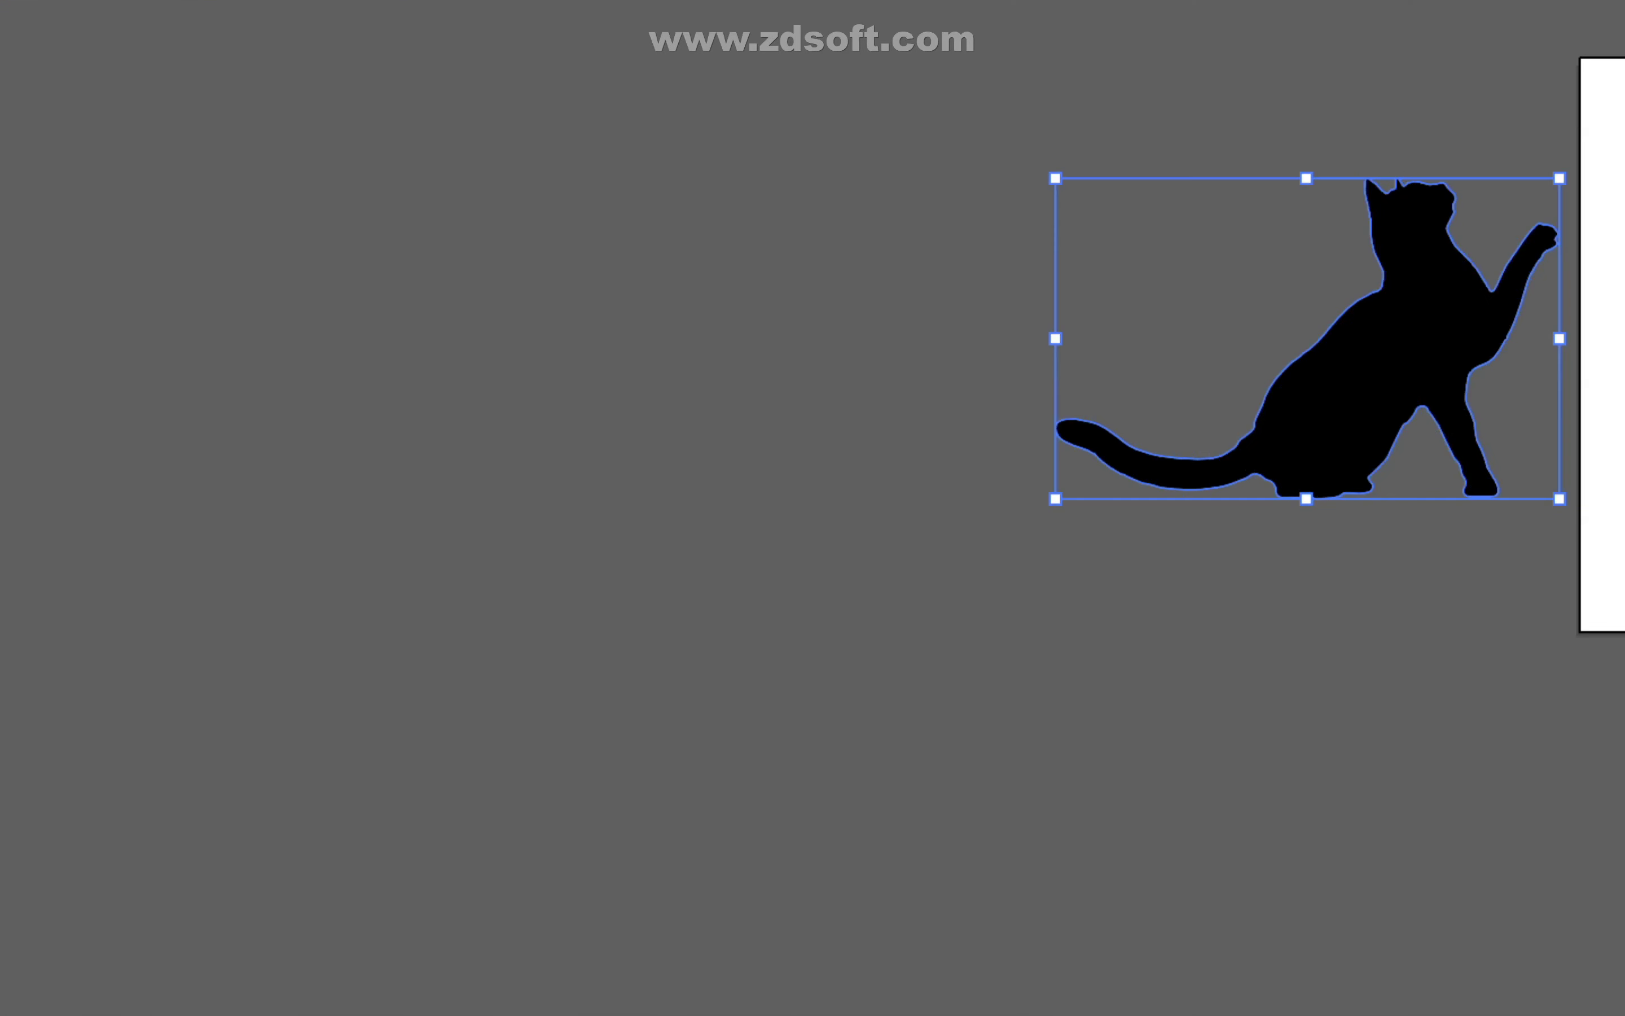
pyautogui.hscroll(10, 812, 508)
pyautogui.hscroll(-2, 812, 508)
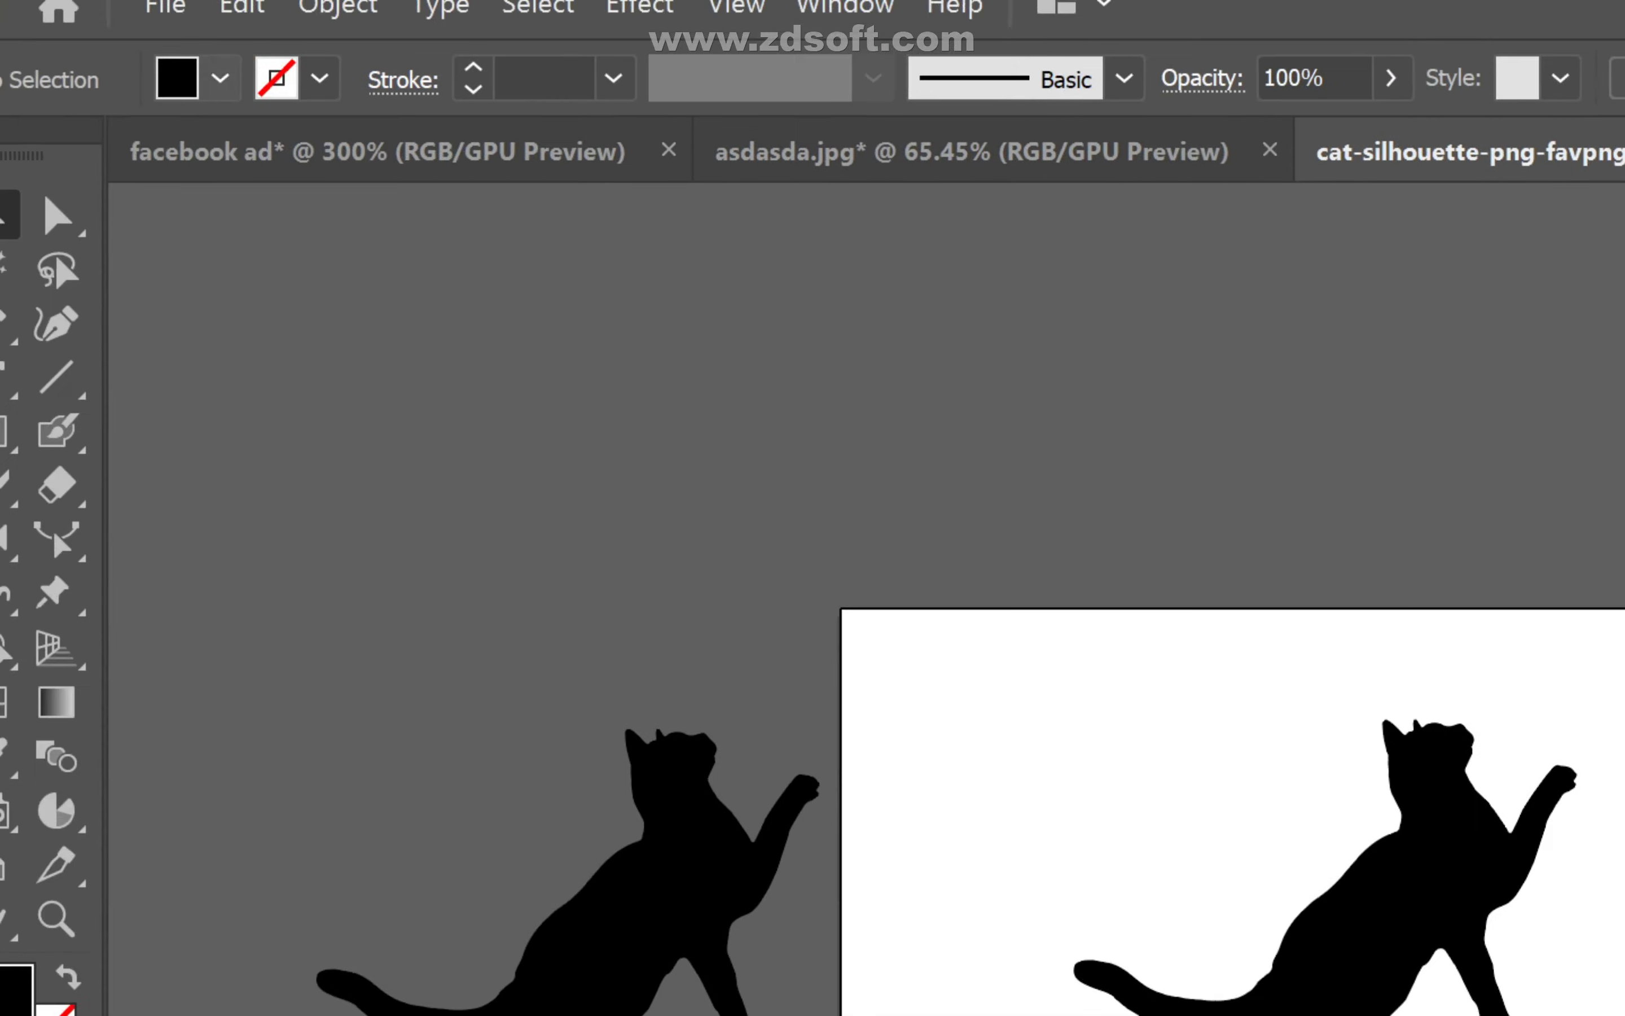
# - Export the artwork to the Desktop as a JPEG named "cat with artboard" using all artboards at High (300 ppi) resolution
pyautogui.click(166, 7)
pyautogui.moveTo(335, 674)
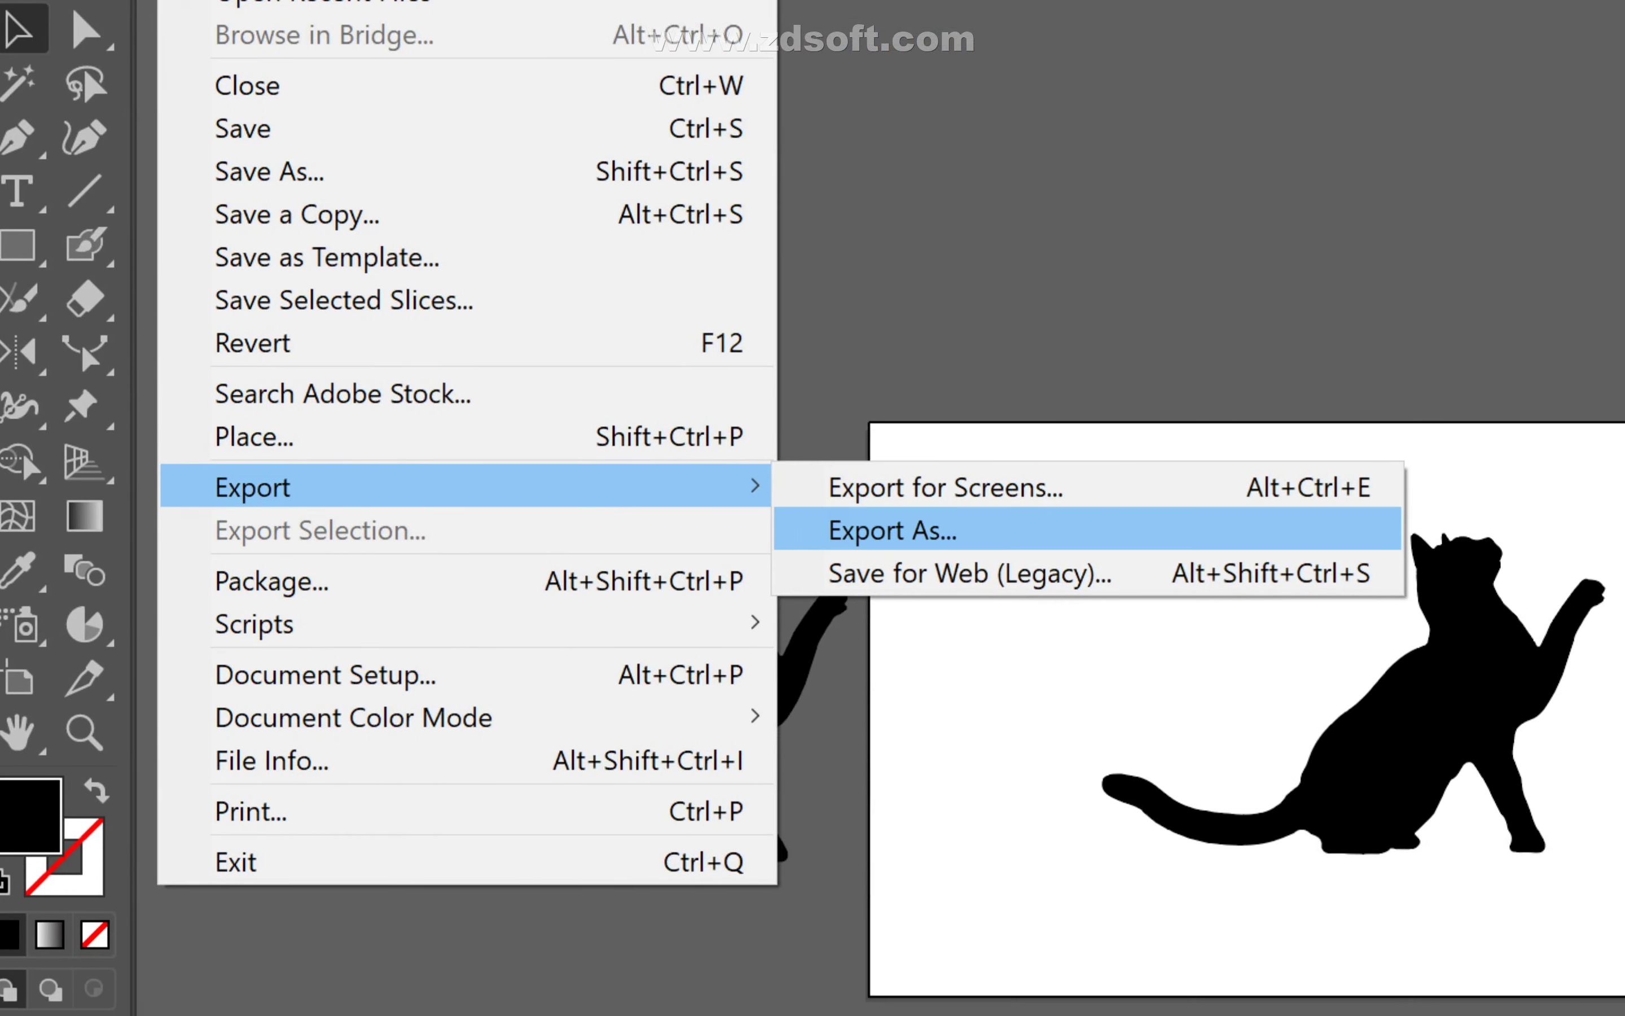
pyautogui.click(893, 530)
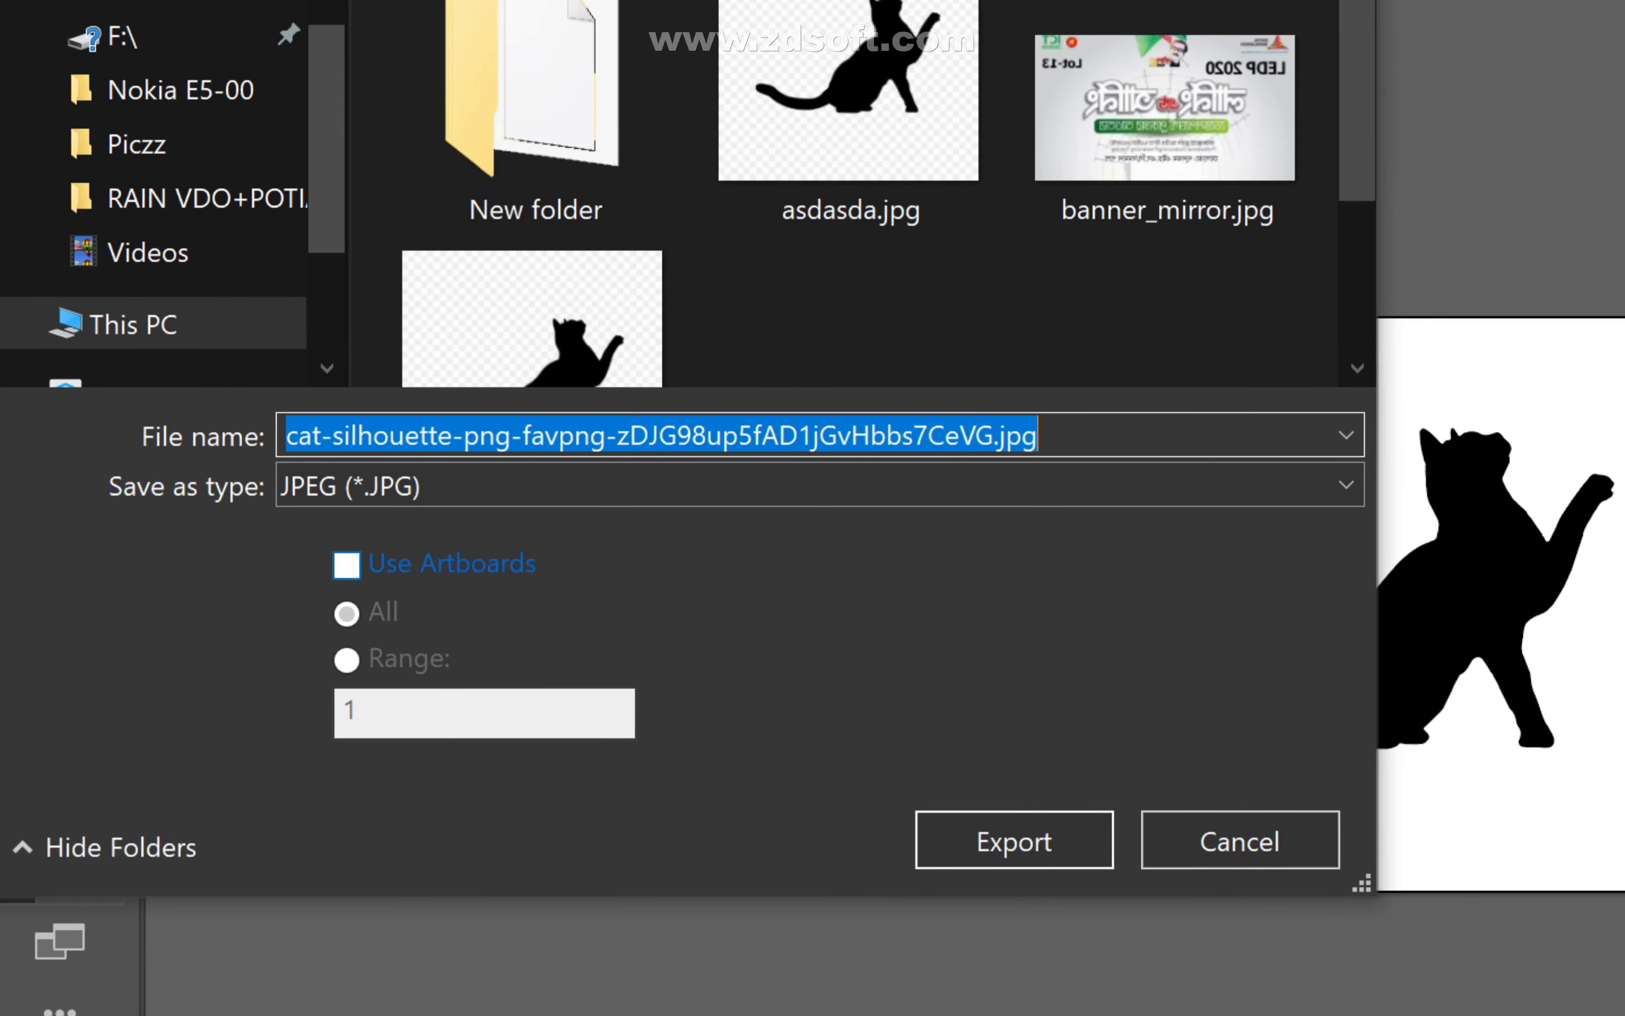
pyautogui.write('cat with artboard')
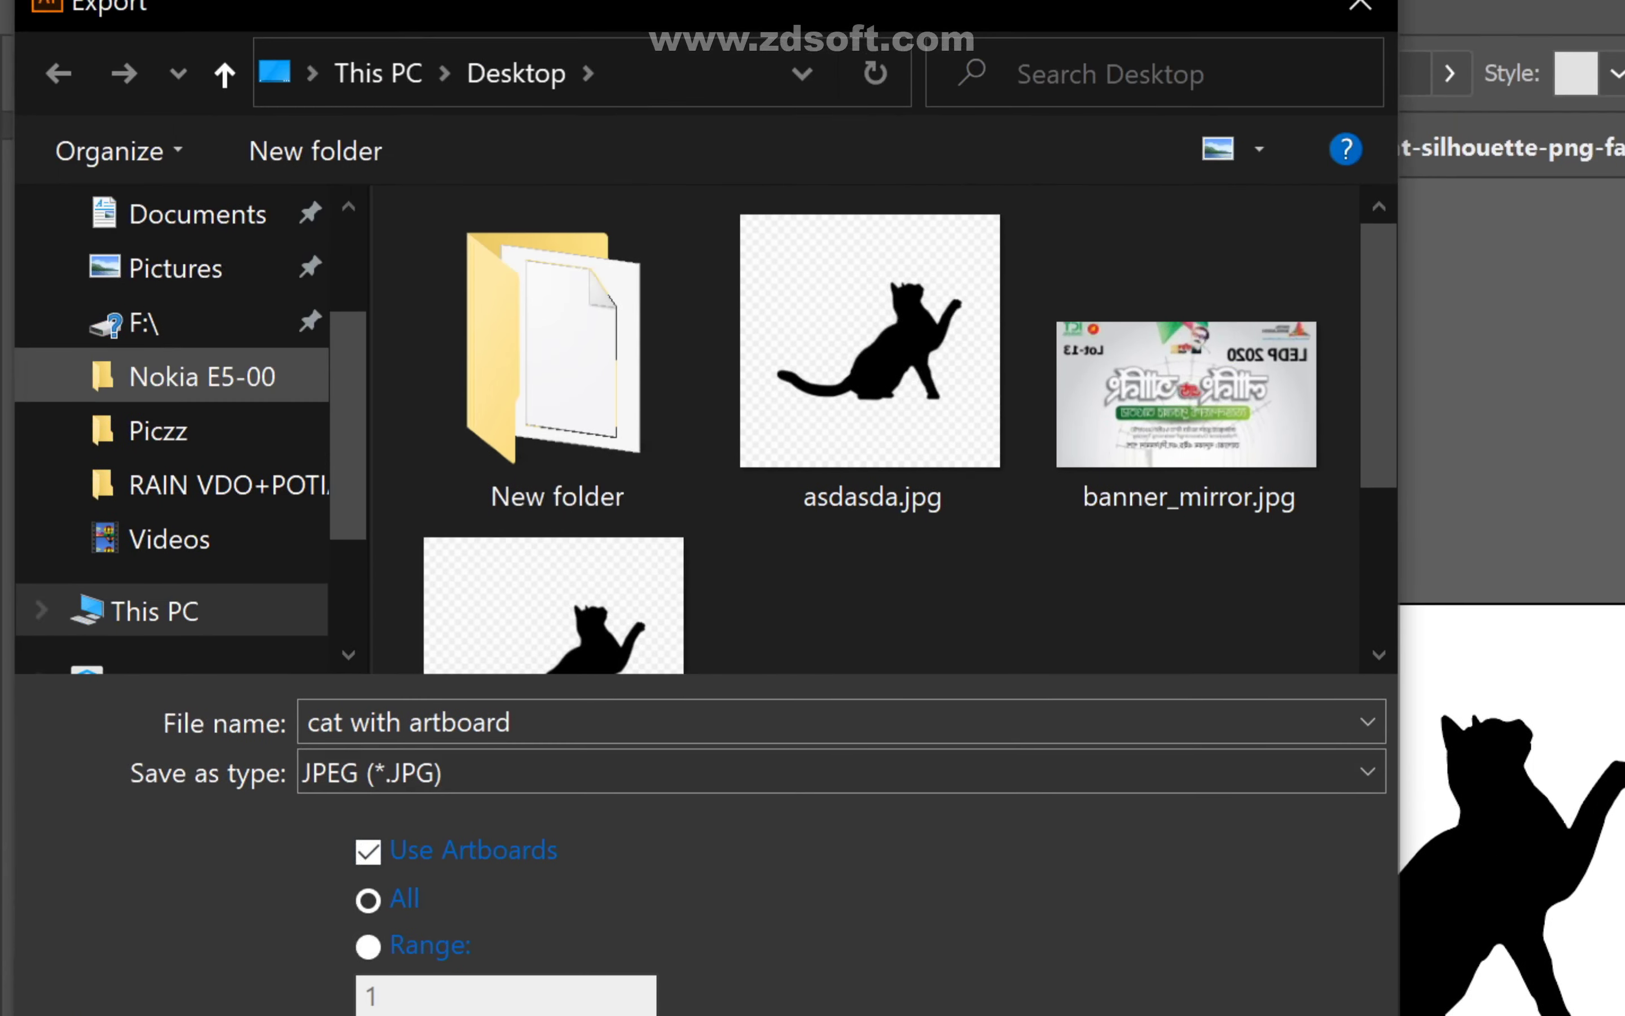
pyautogui.scroll(1, 202, 36)
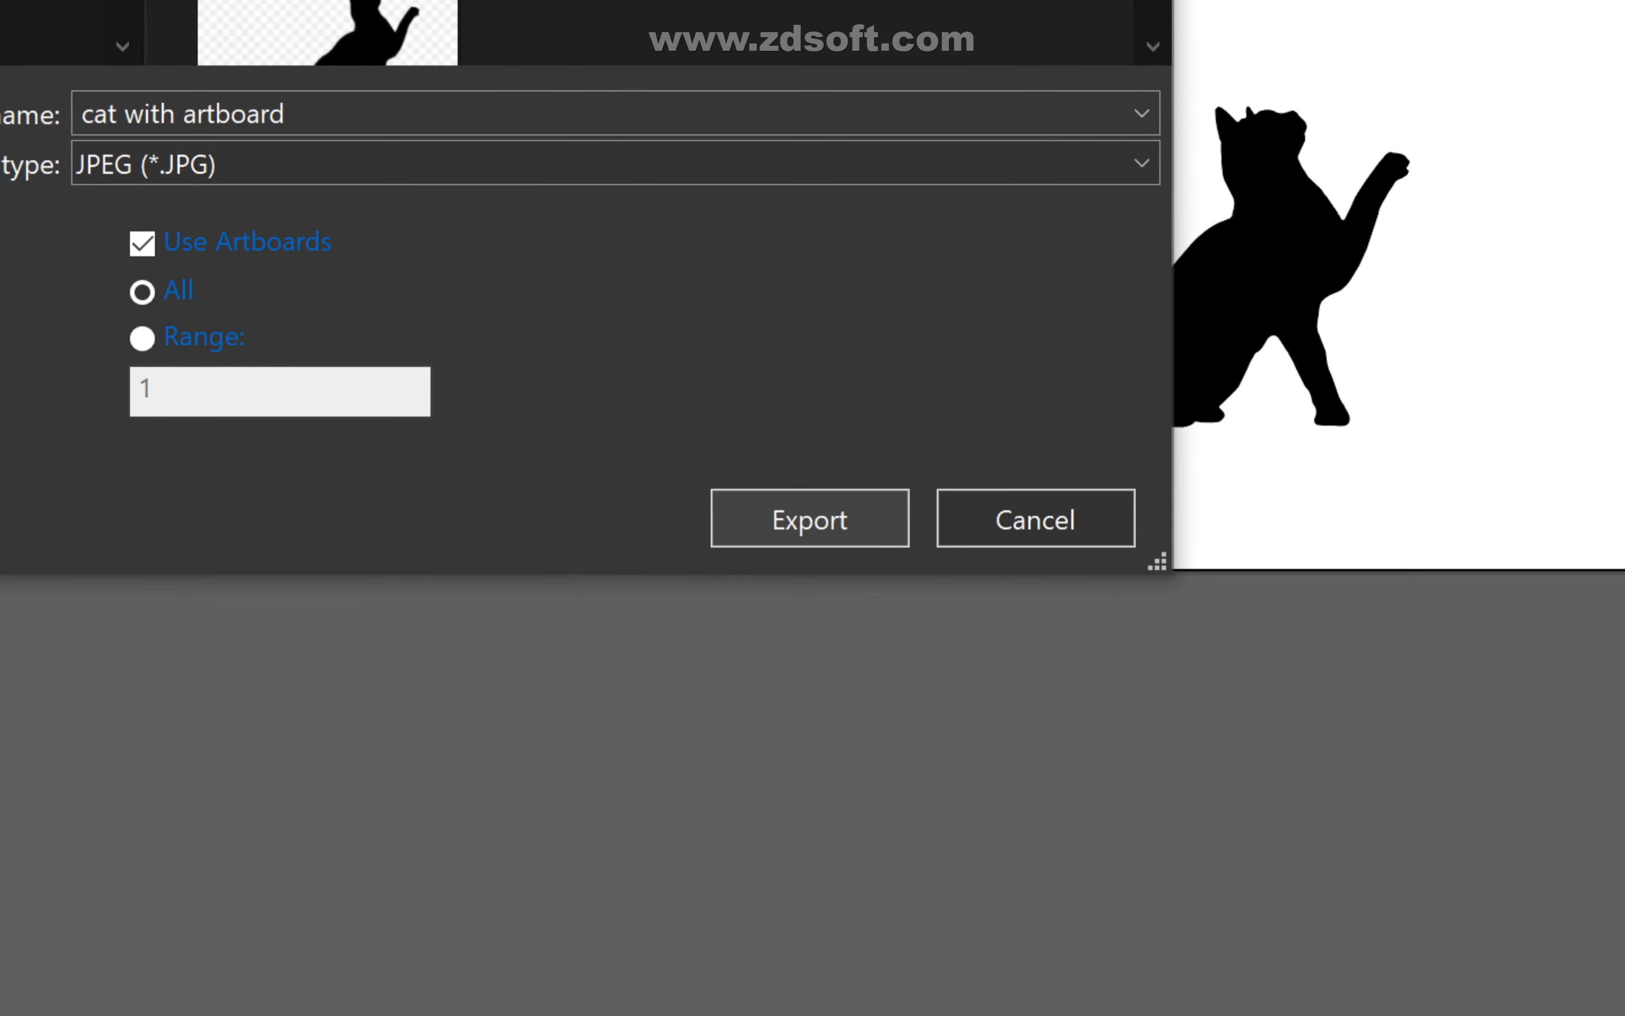
pyautogui.click(990, 661)
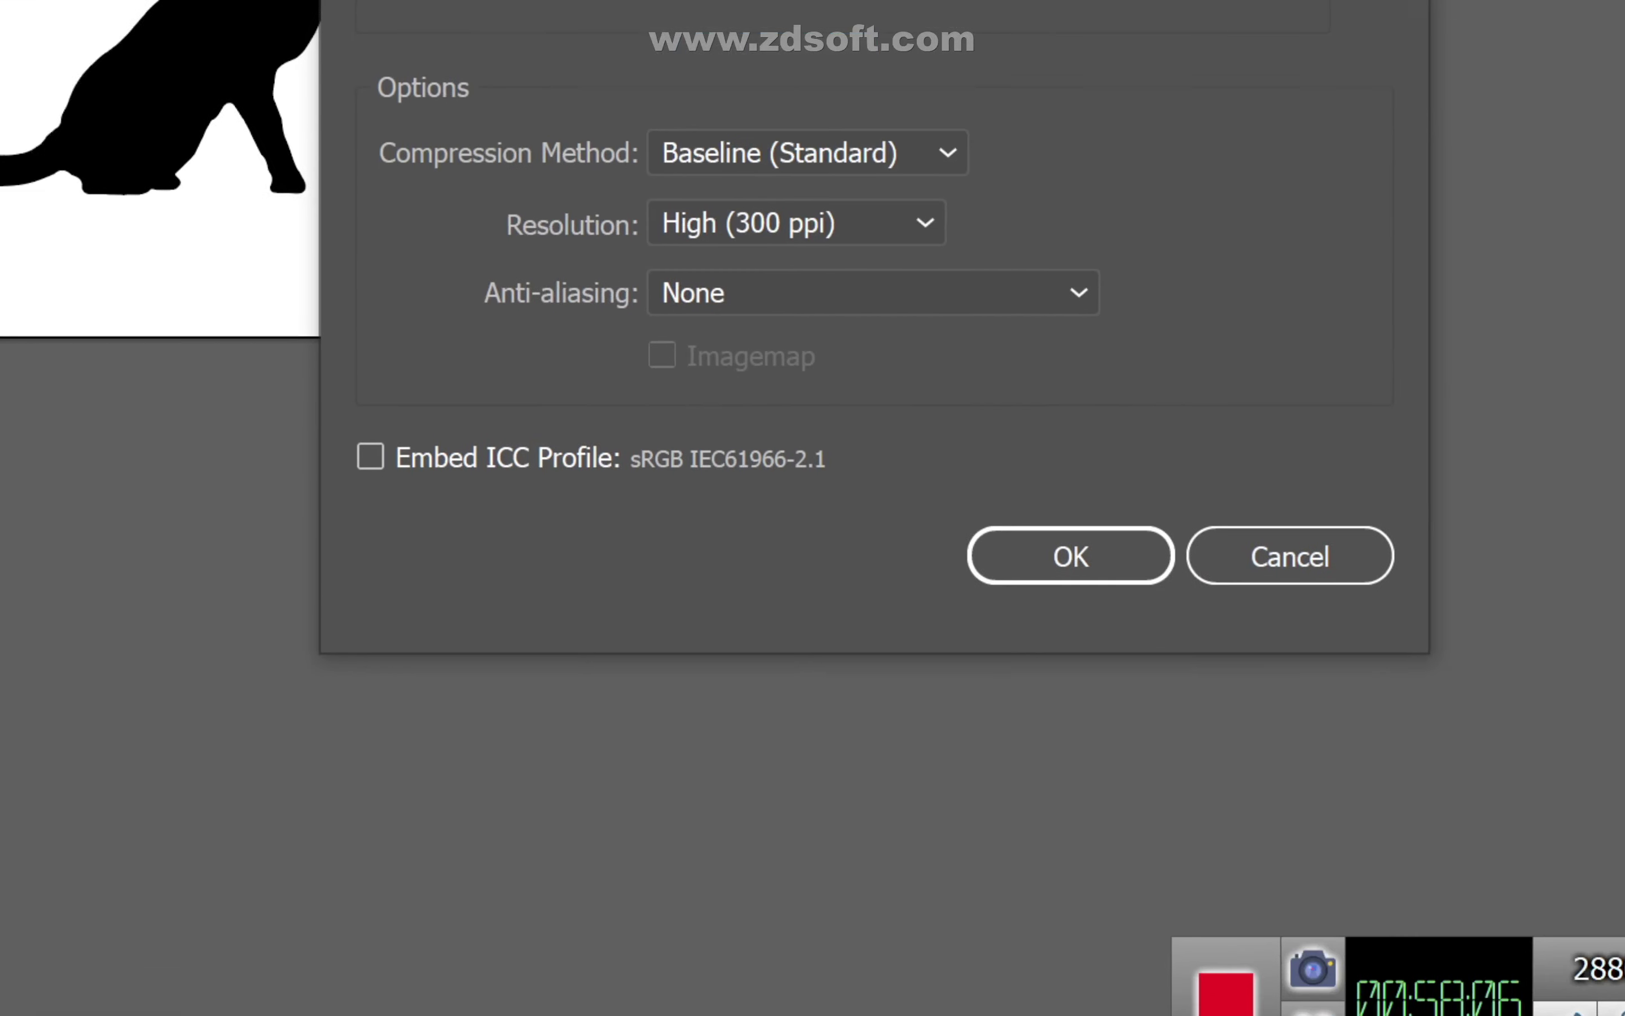
pyautogui.press('Return')
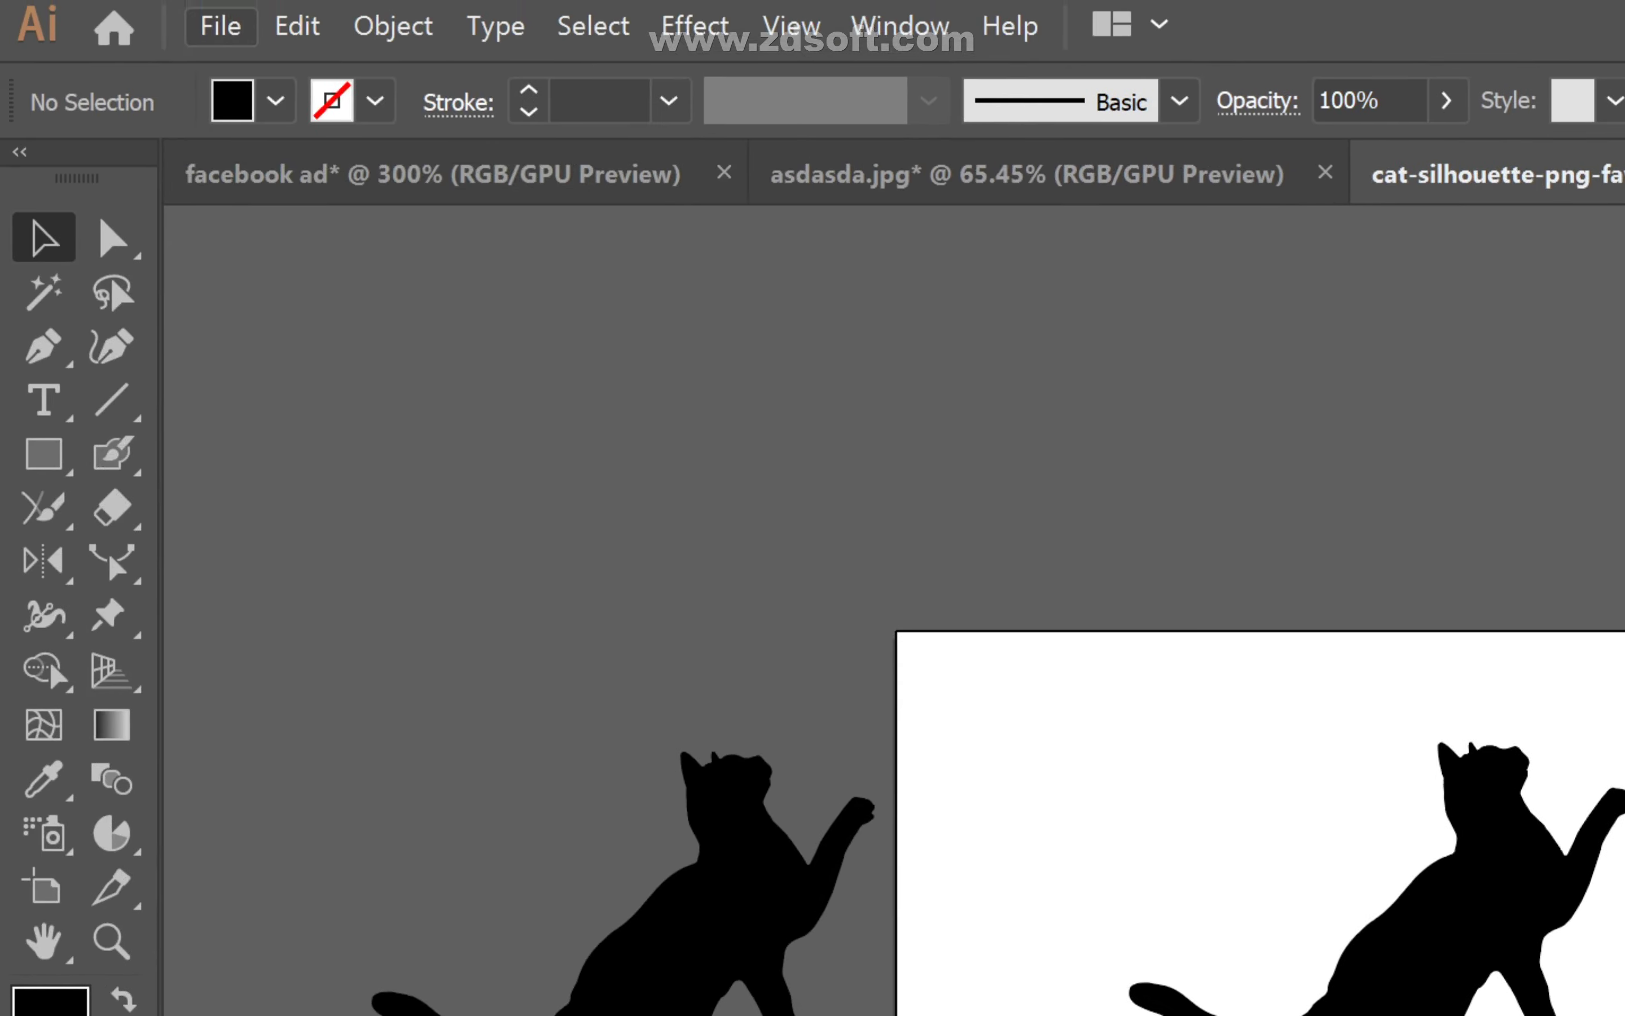
# - Export the artwork as a JPEG named "cat without artboard" with Use Artboards off, at High (300 ppi) resolution
pyautogui.click(223, 26)
pyautogui.moveTo(739, 521)
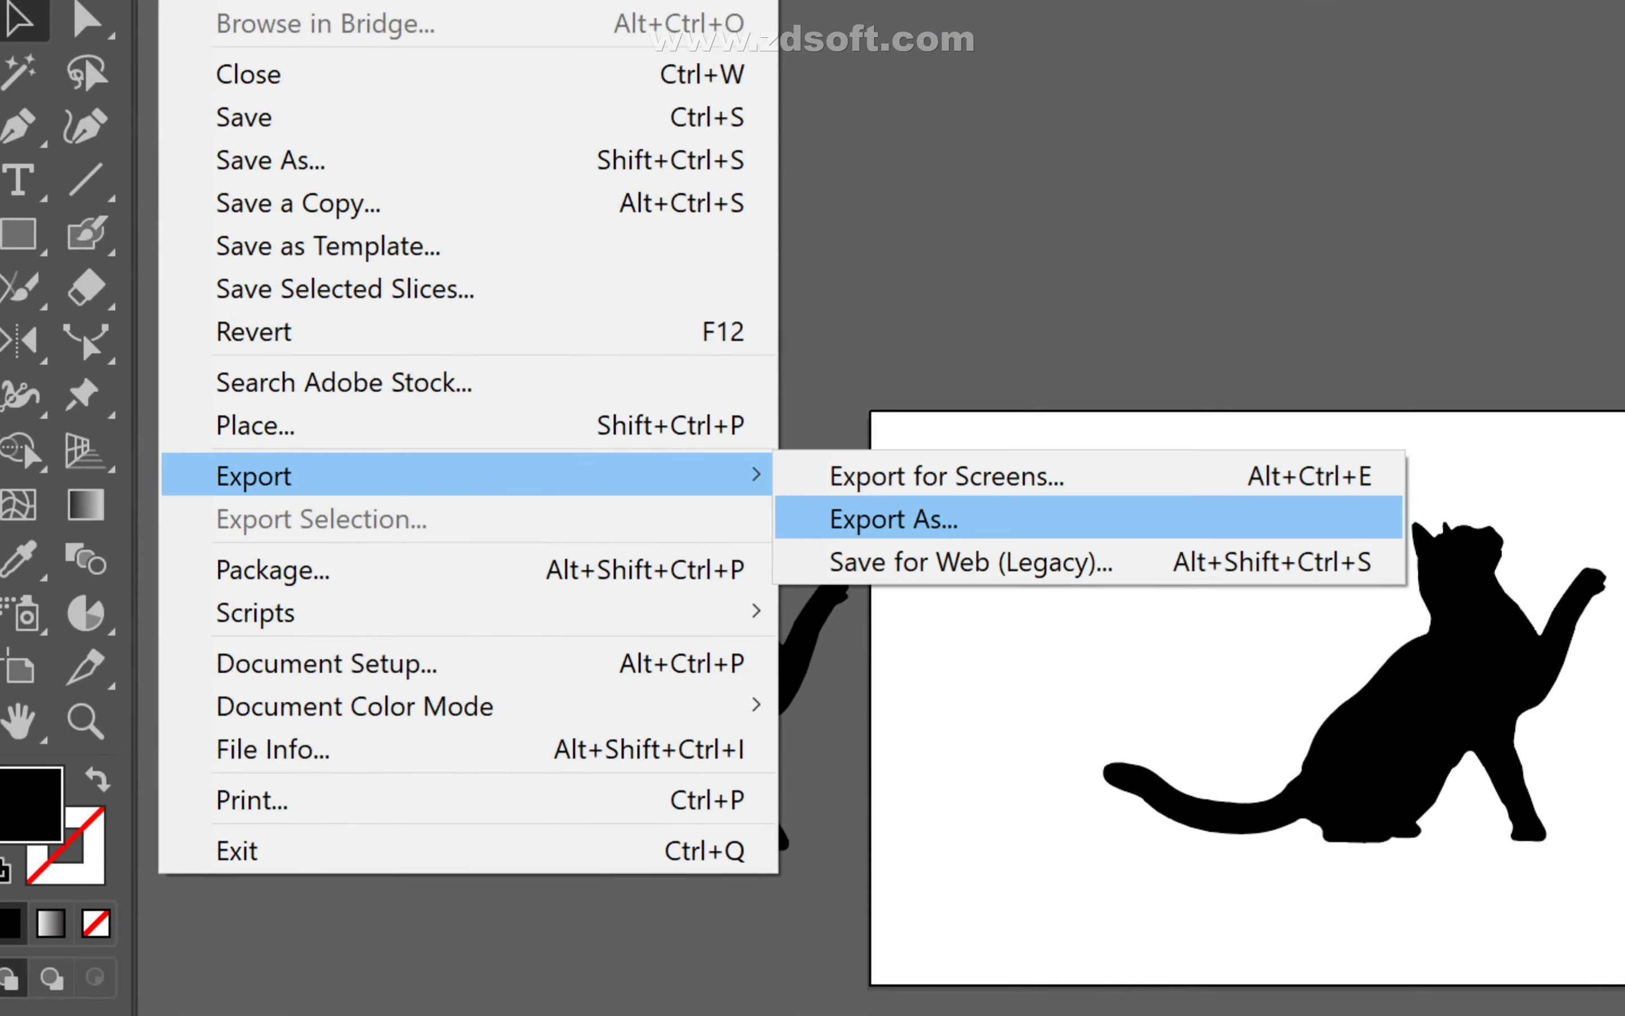
pyautogui.click(897, 564)
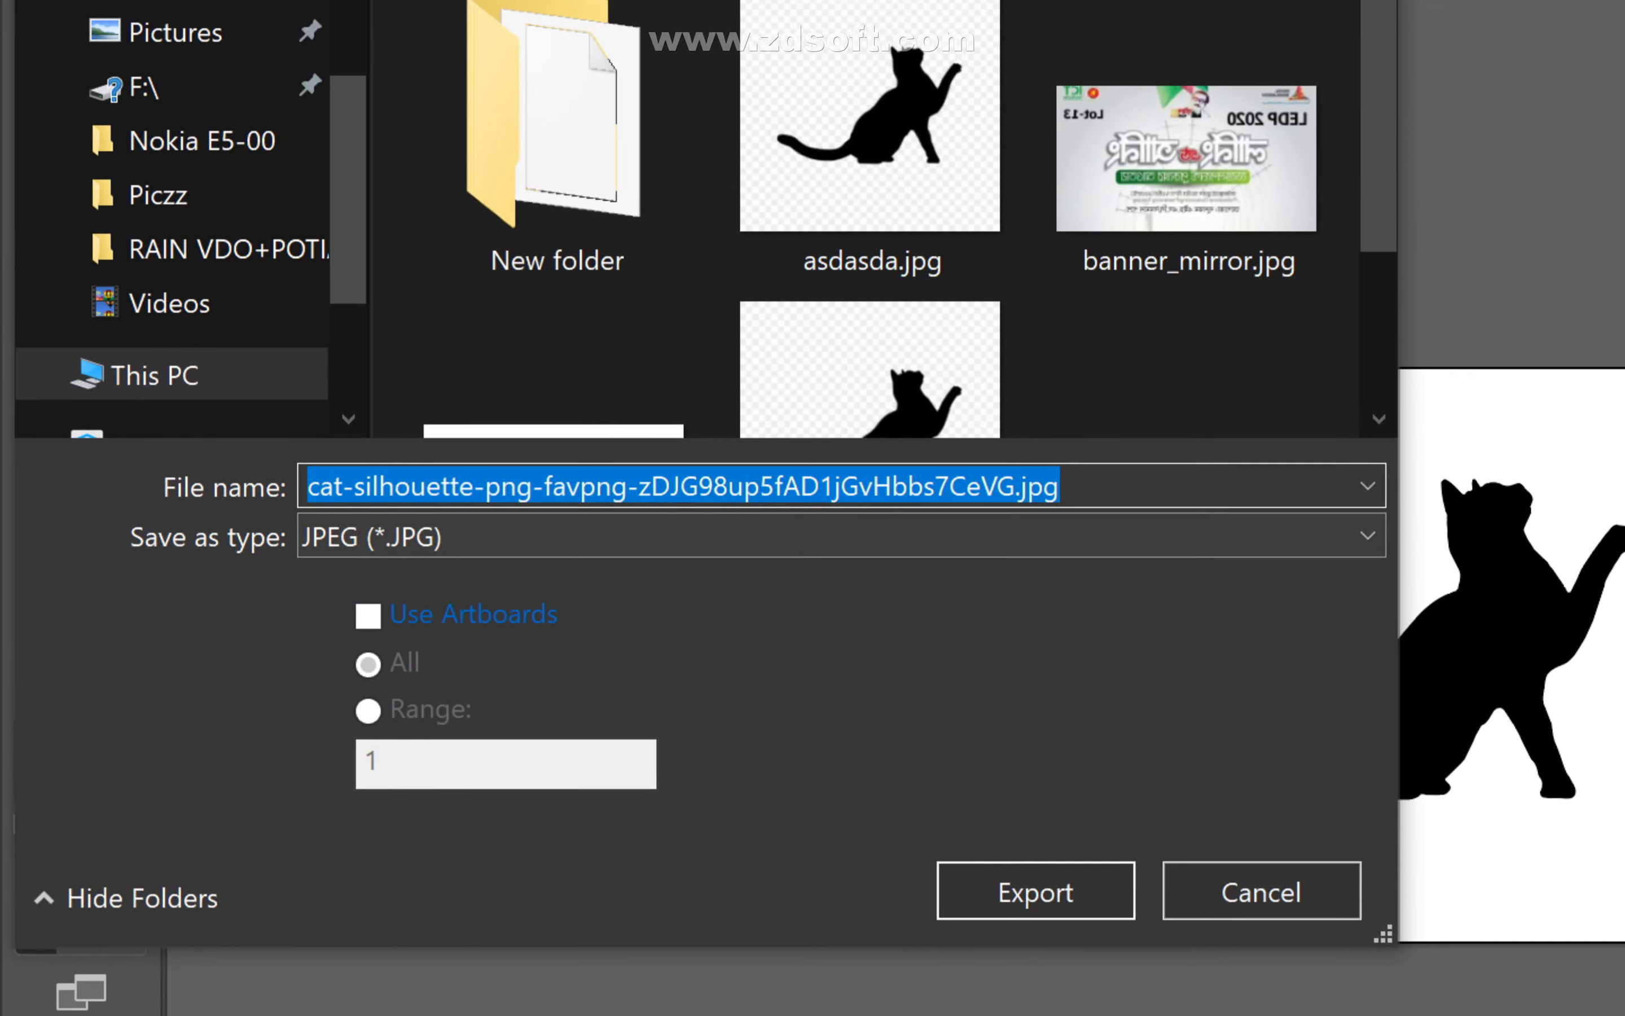
pyautogui.write('cat without artboard')
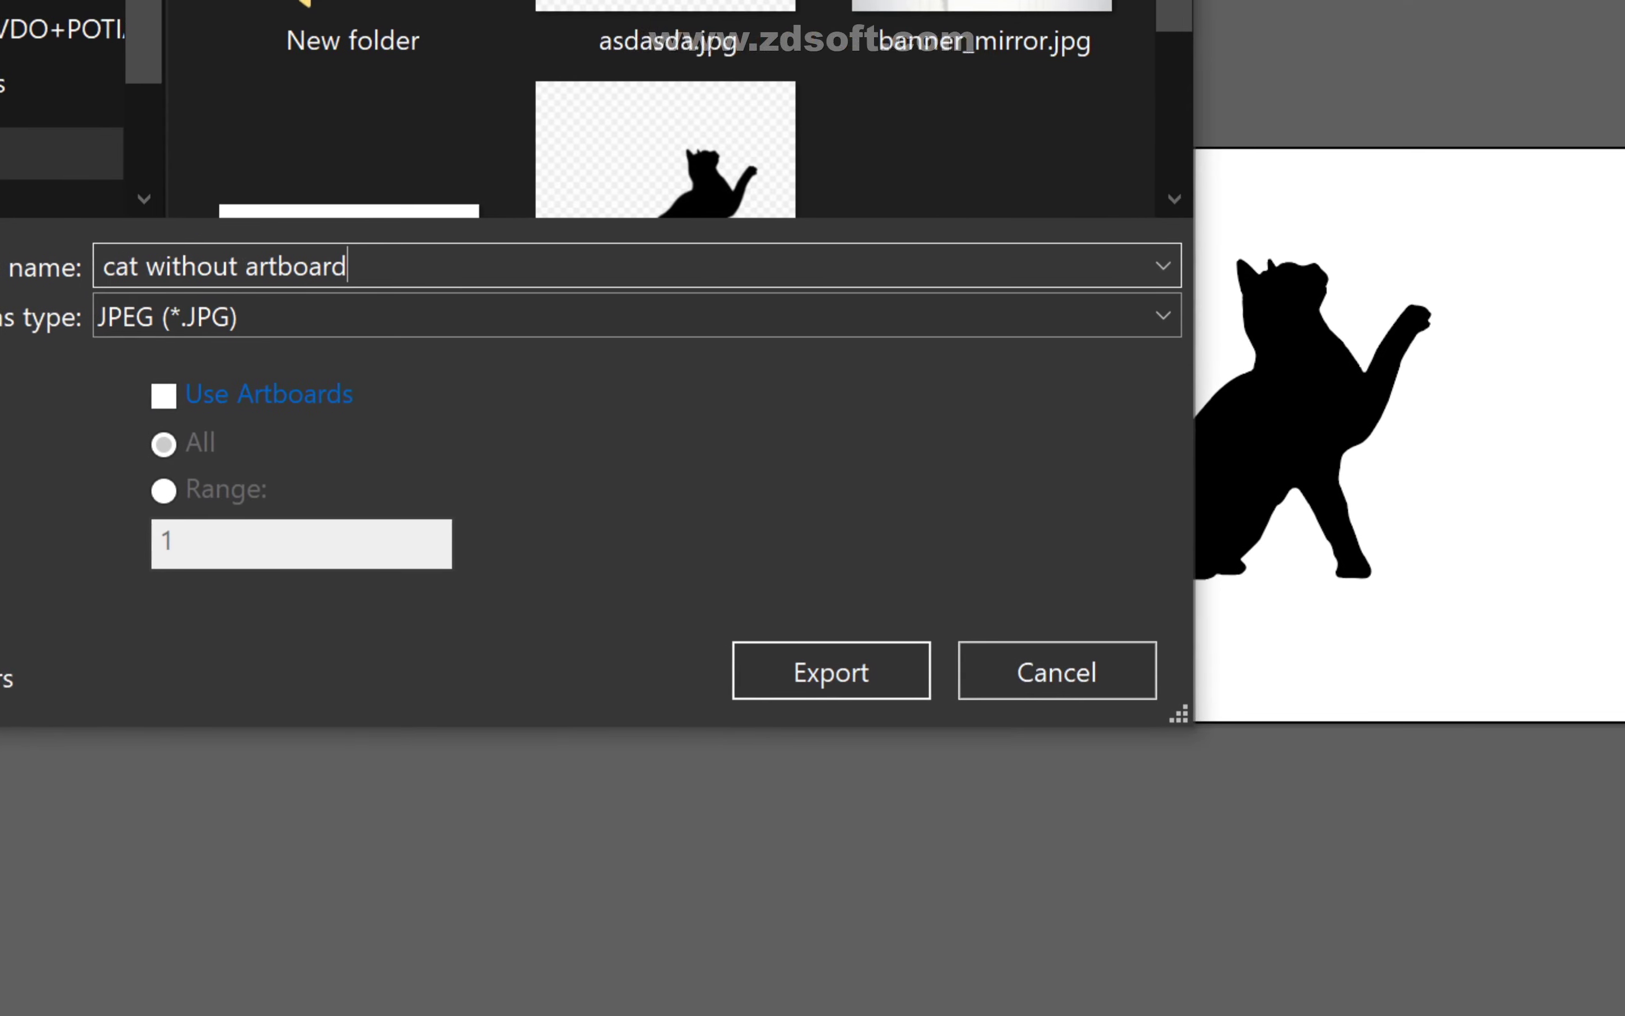
pyautogui.press('Return')
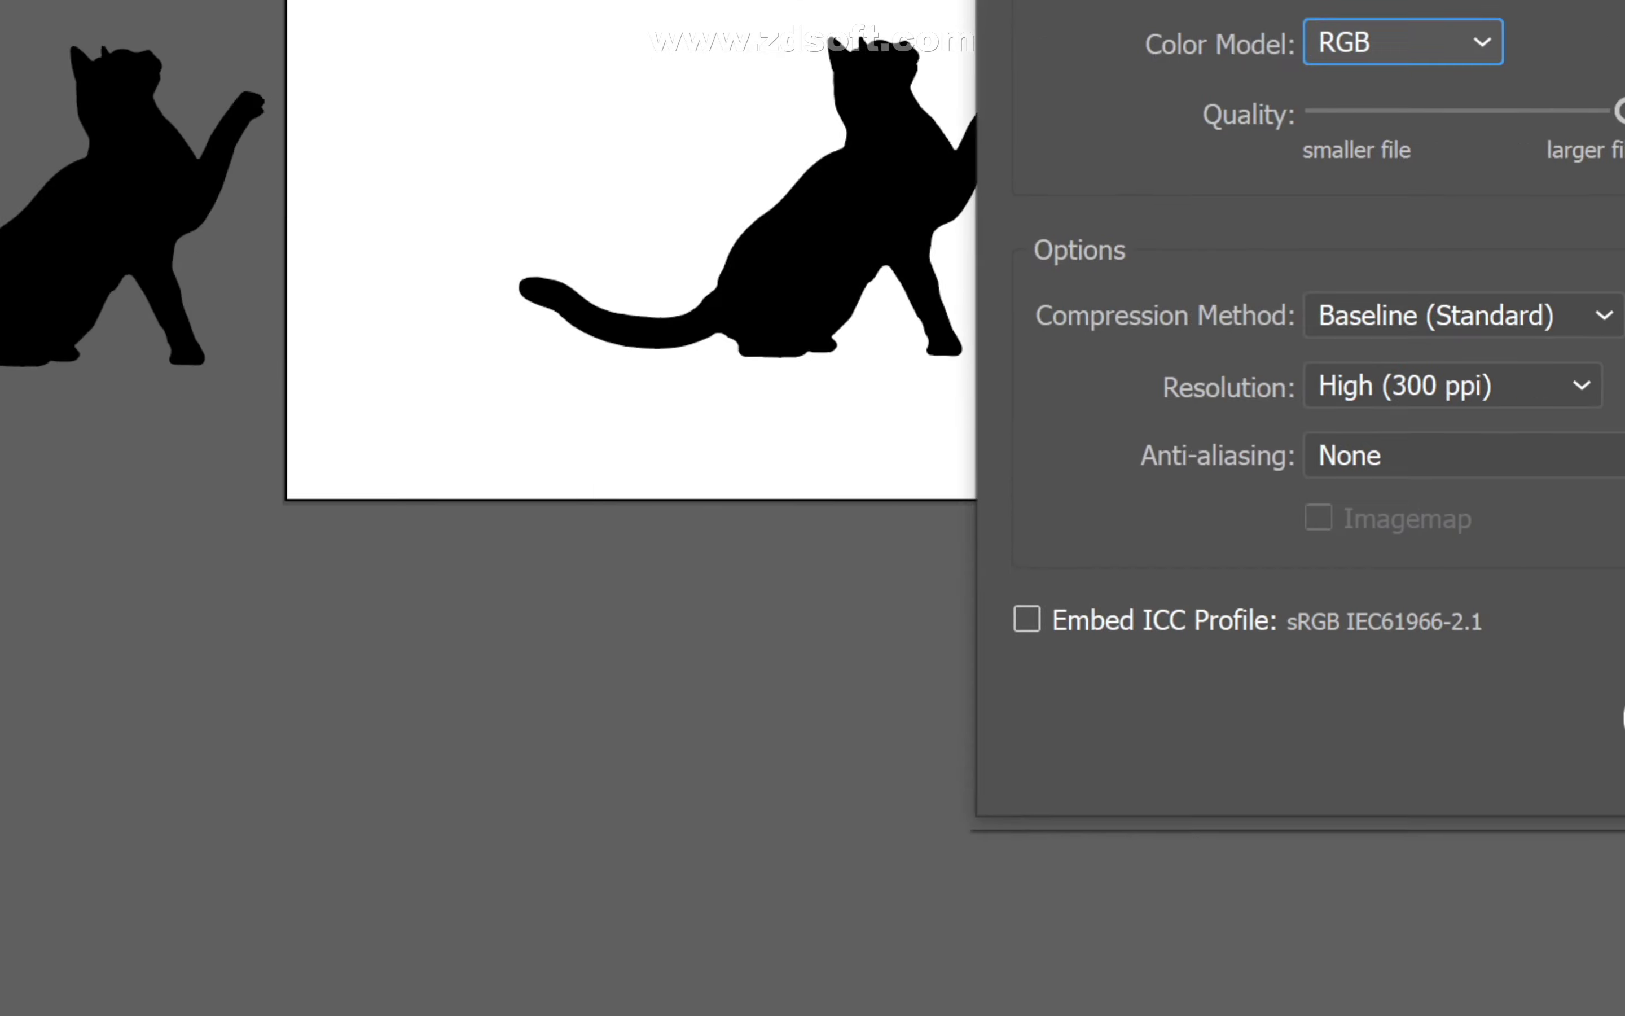
pyautogui.press('Return')
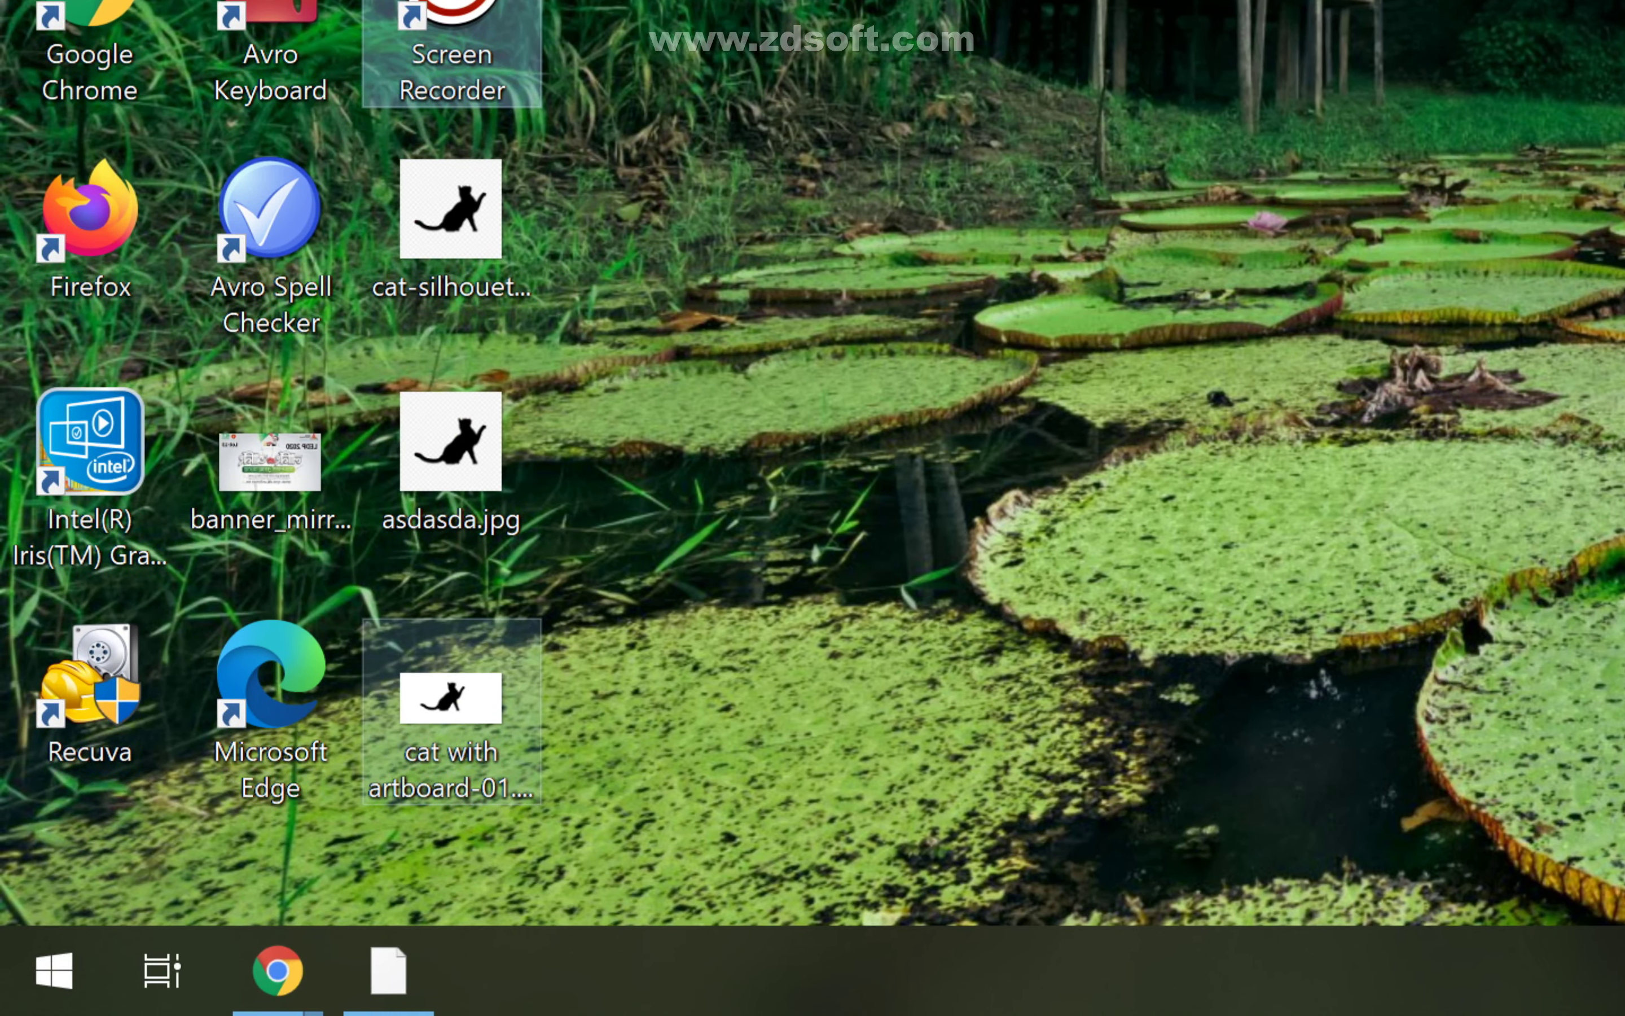
# - Open the exported cat JPEGs from the desktop to compare the artboard and non-artboard results, and return to Illustrator
pyautogui.moveTo(450, 695)
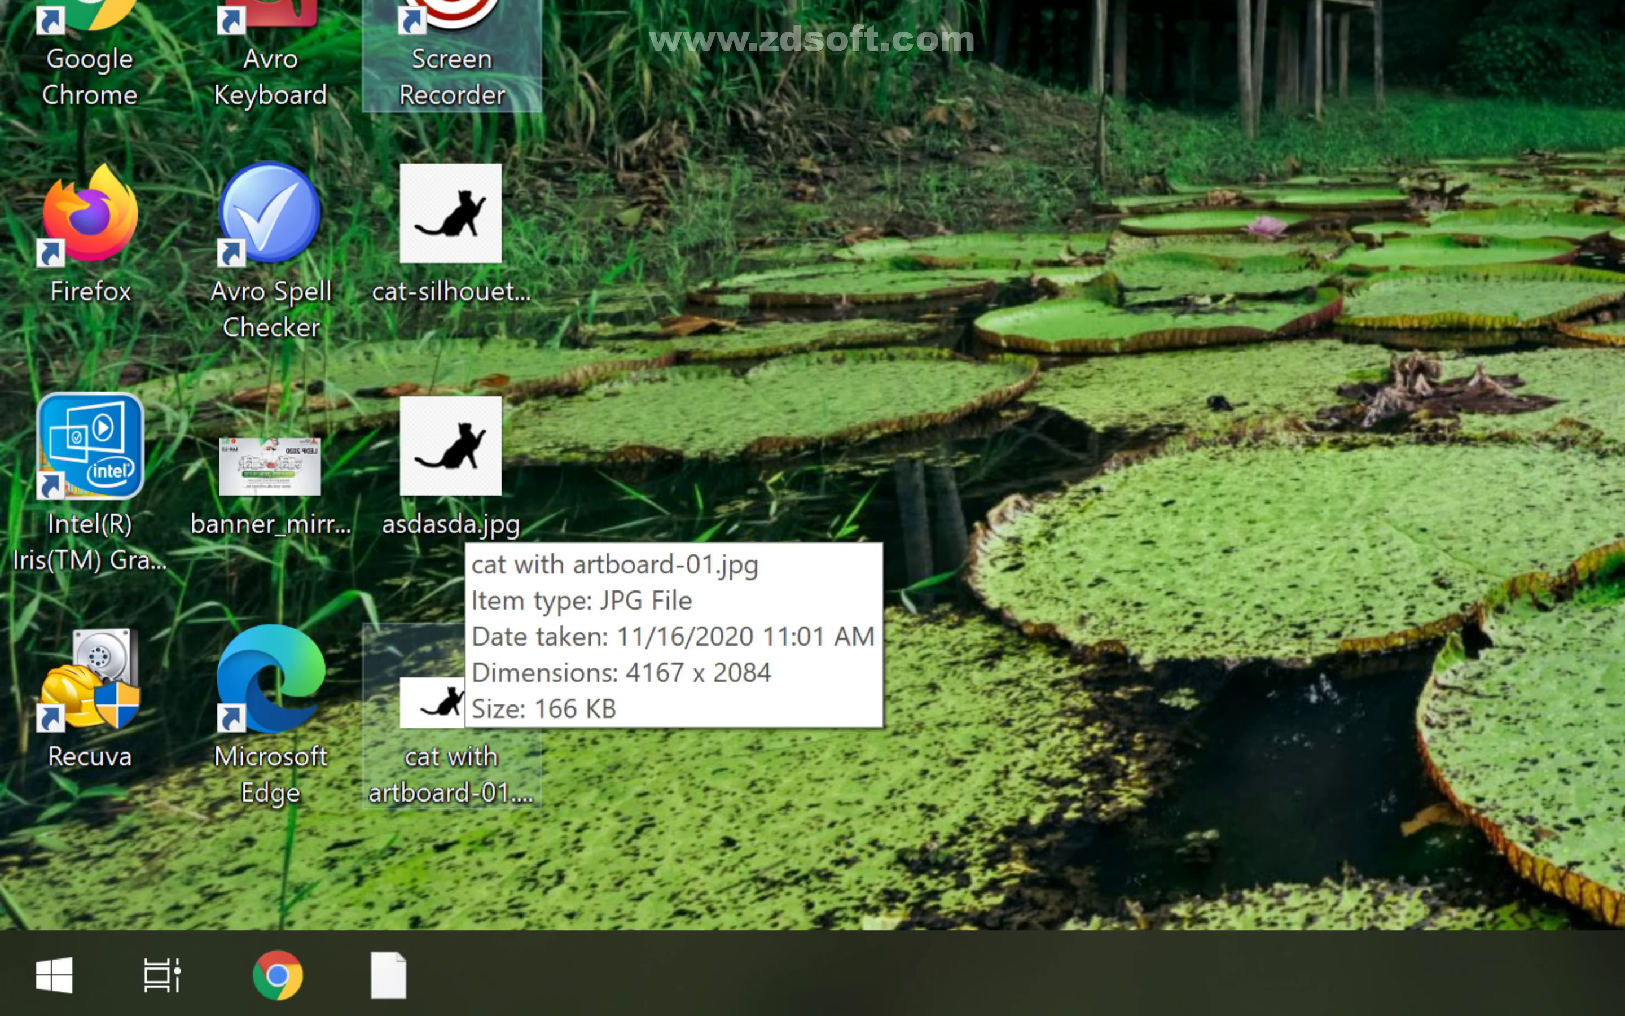
pyautogui.click(450, 702)
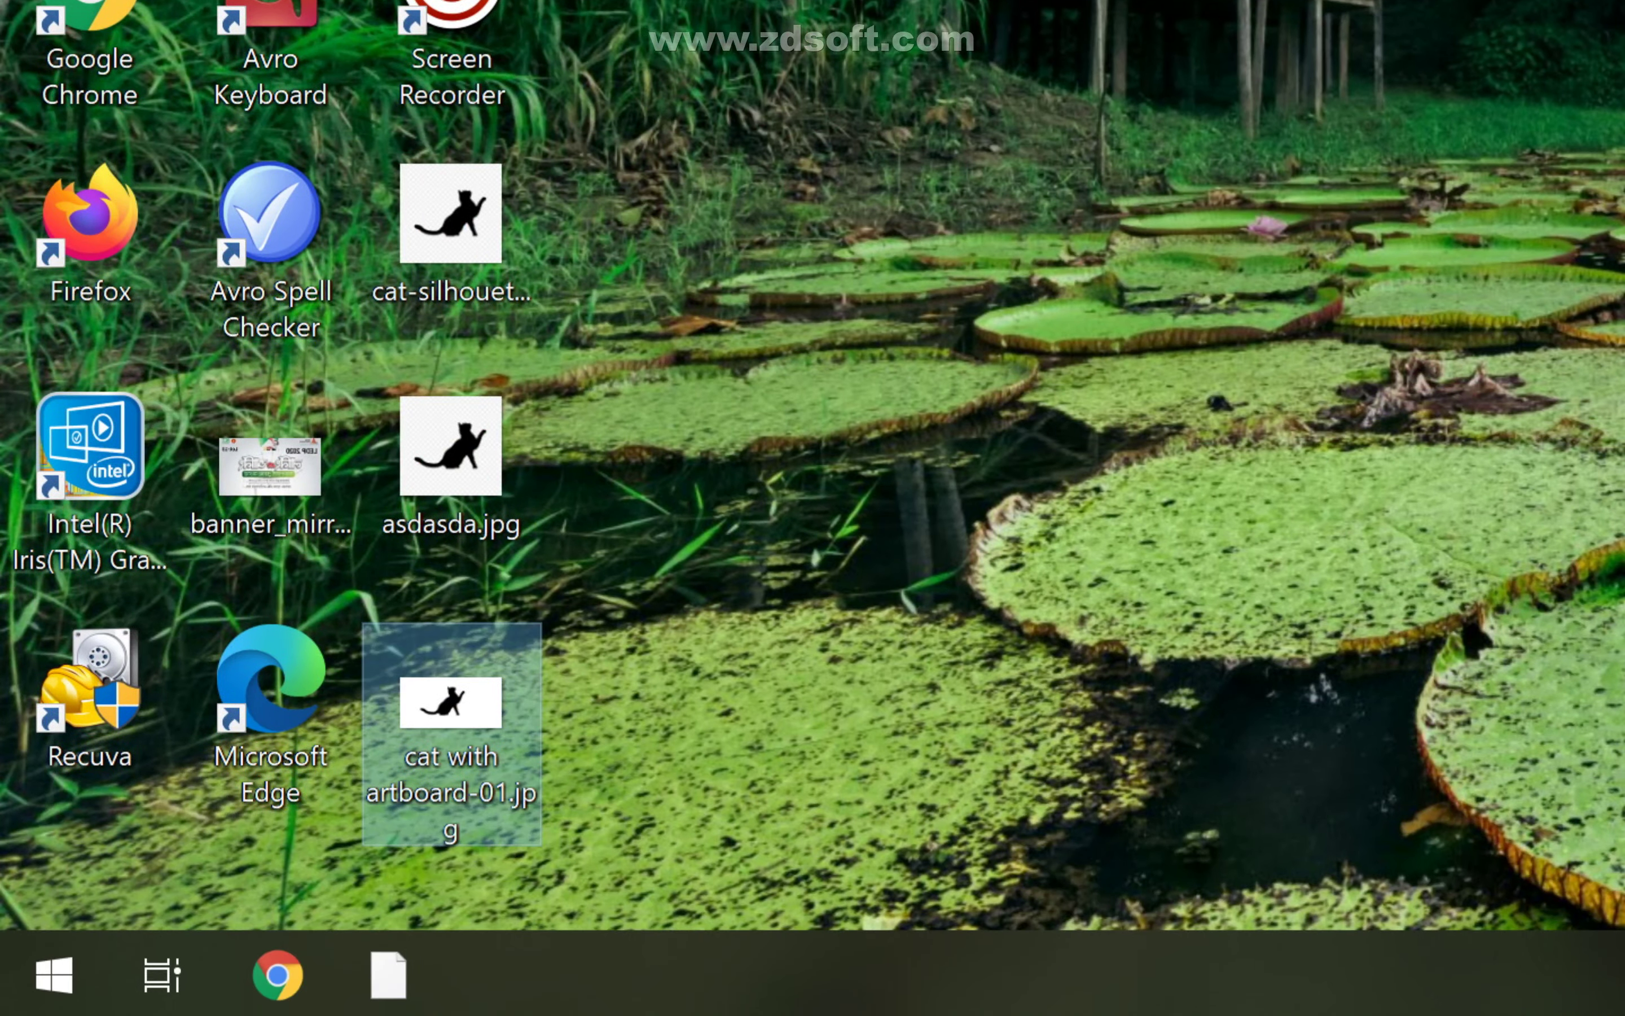
pyautogui.press('Return')
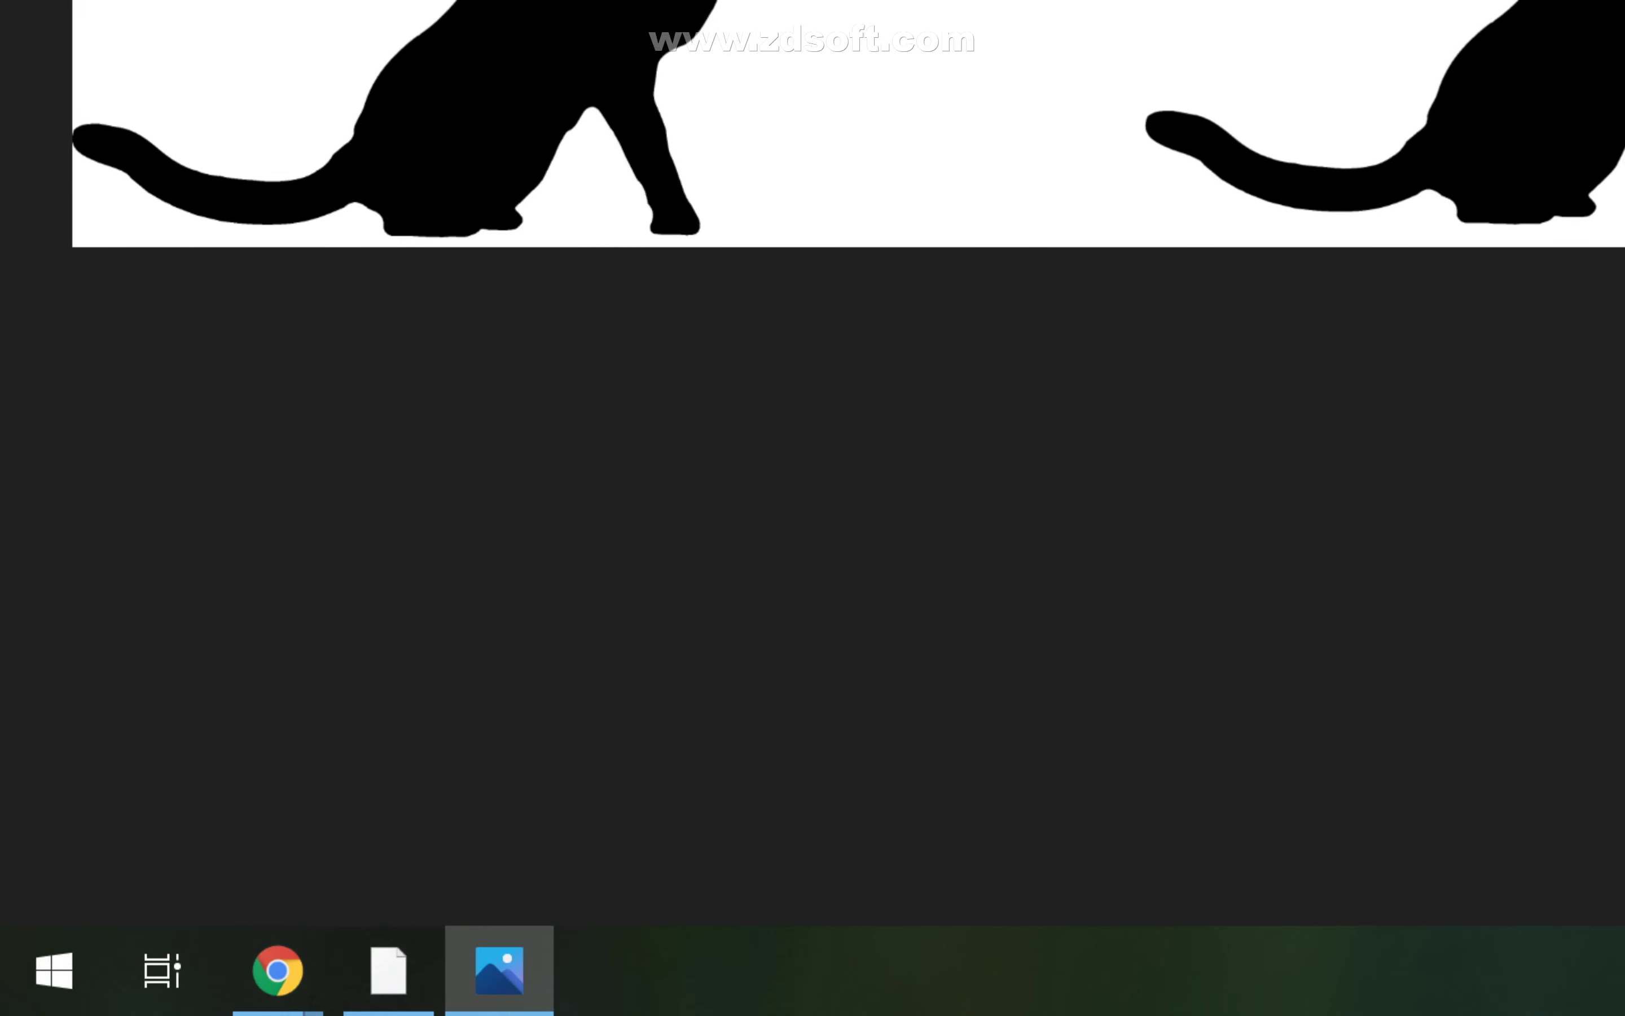
pyautogui.moveTo(277, 970)
pyautogui.click(250, 748)
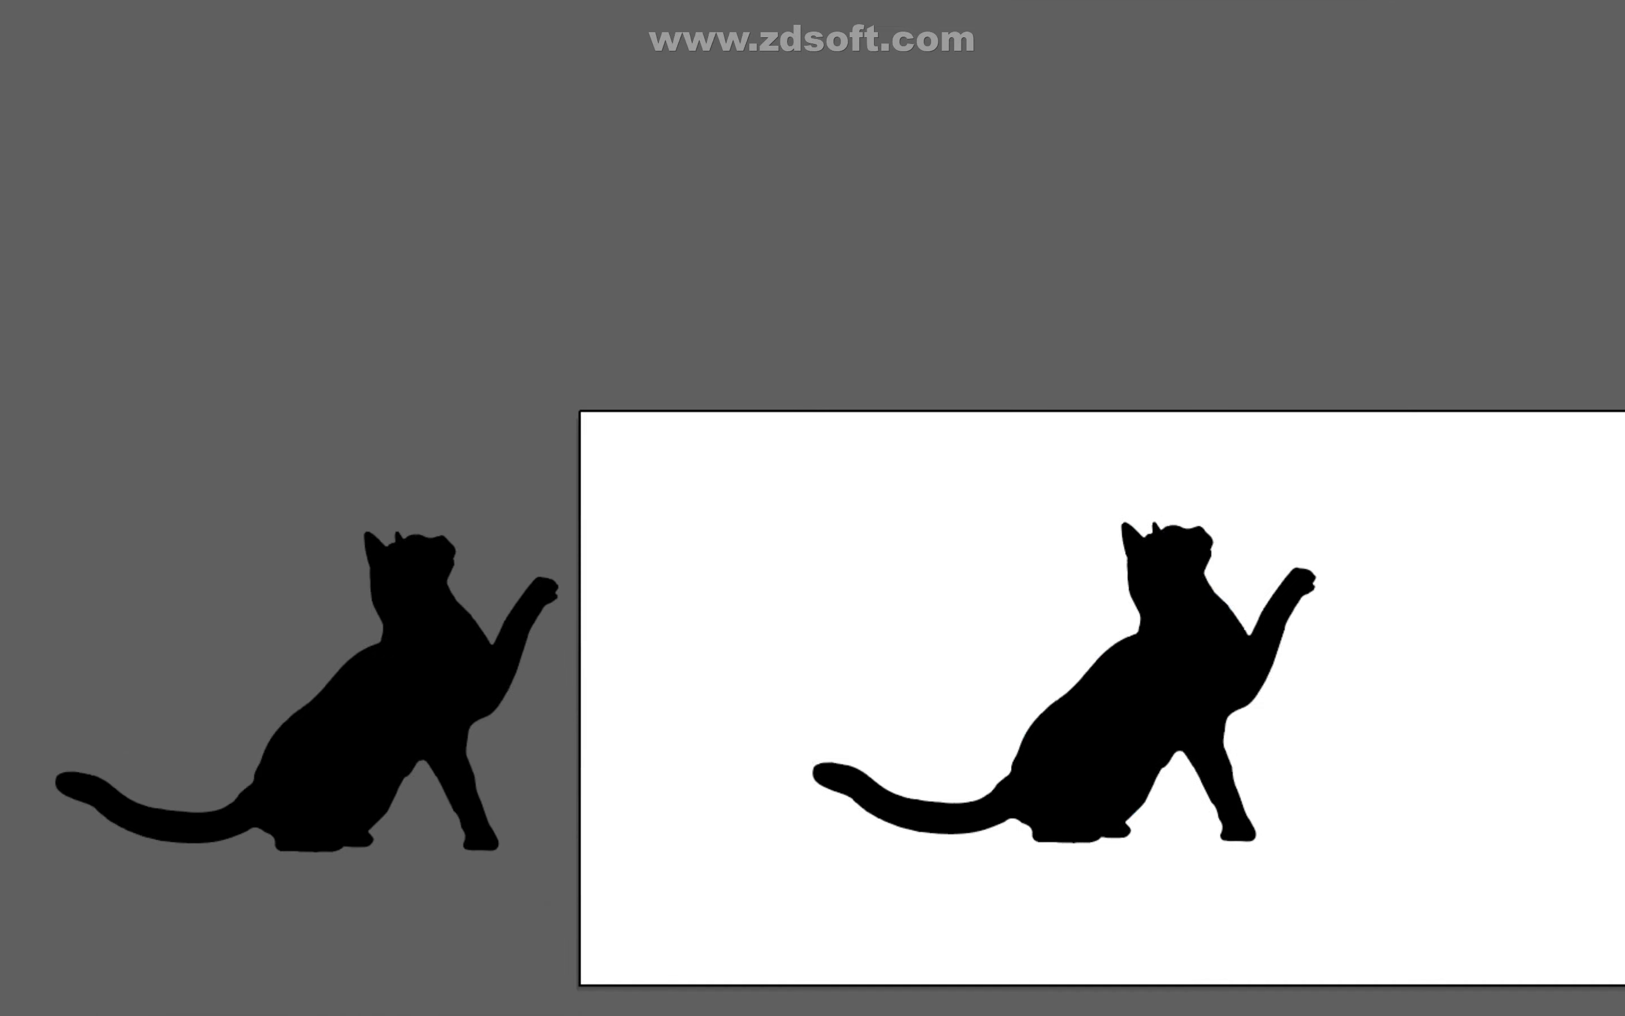
pyautogui.click(197, 15)
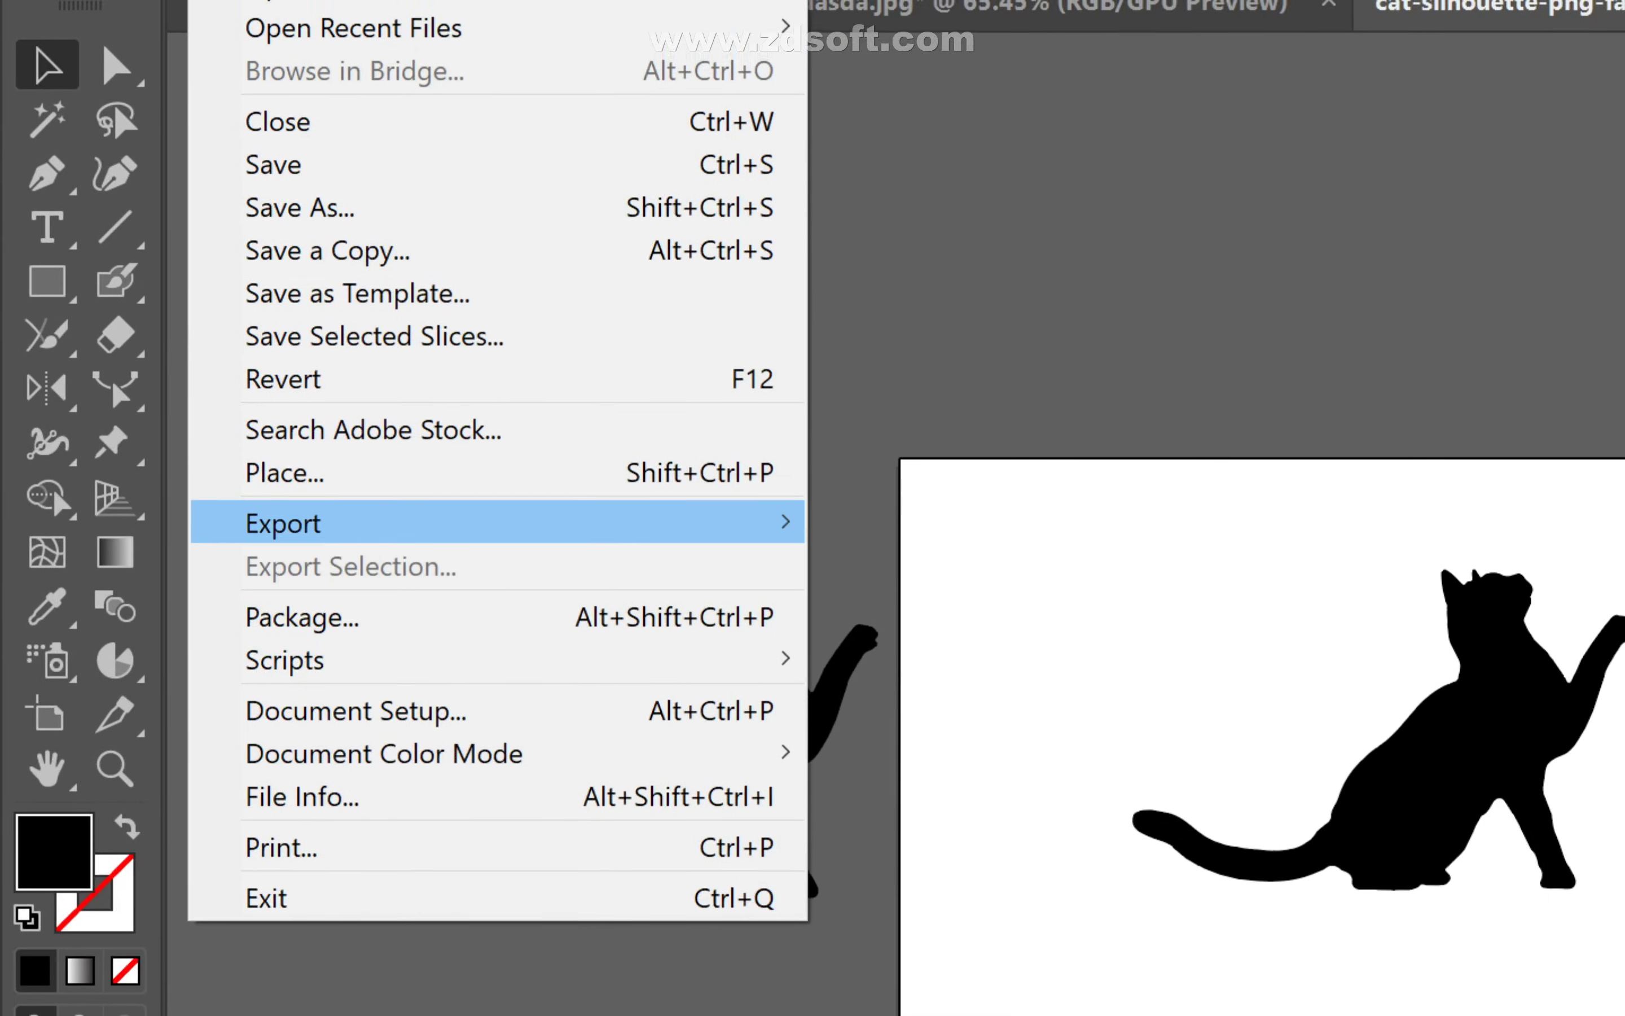
pyautogui.moveTo(672, 523)
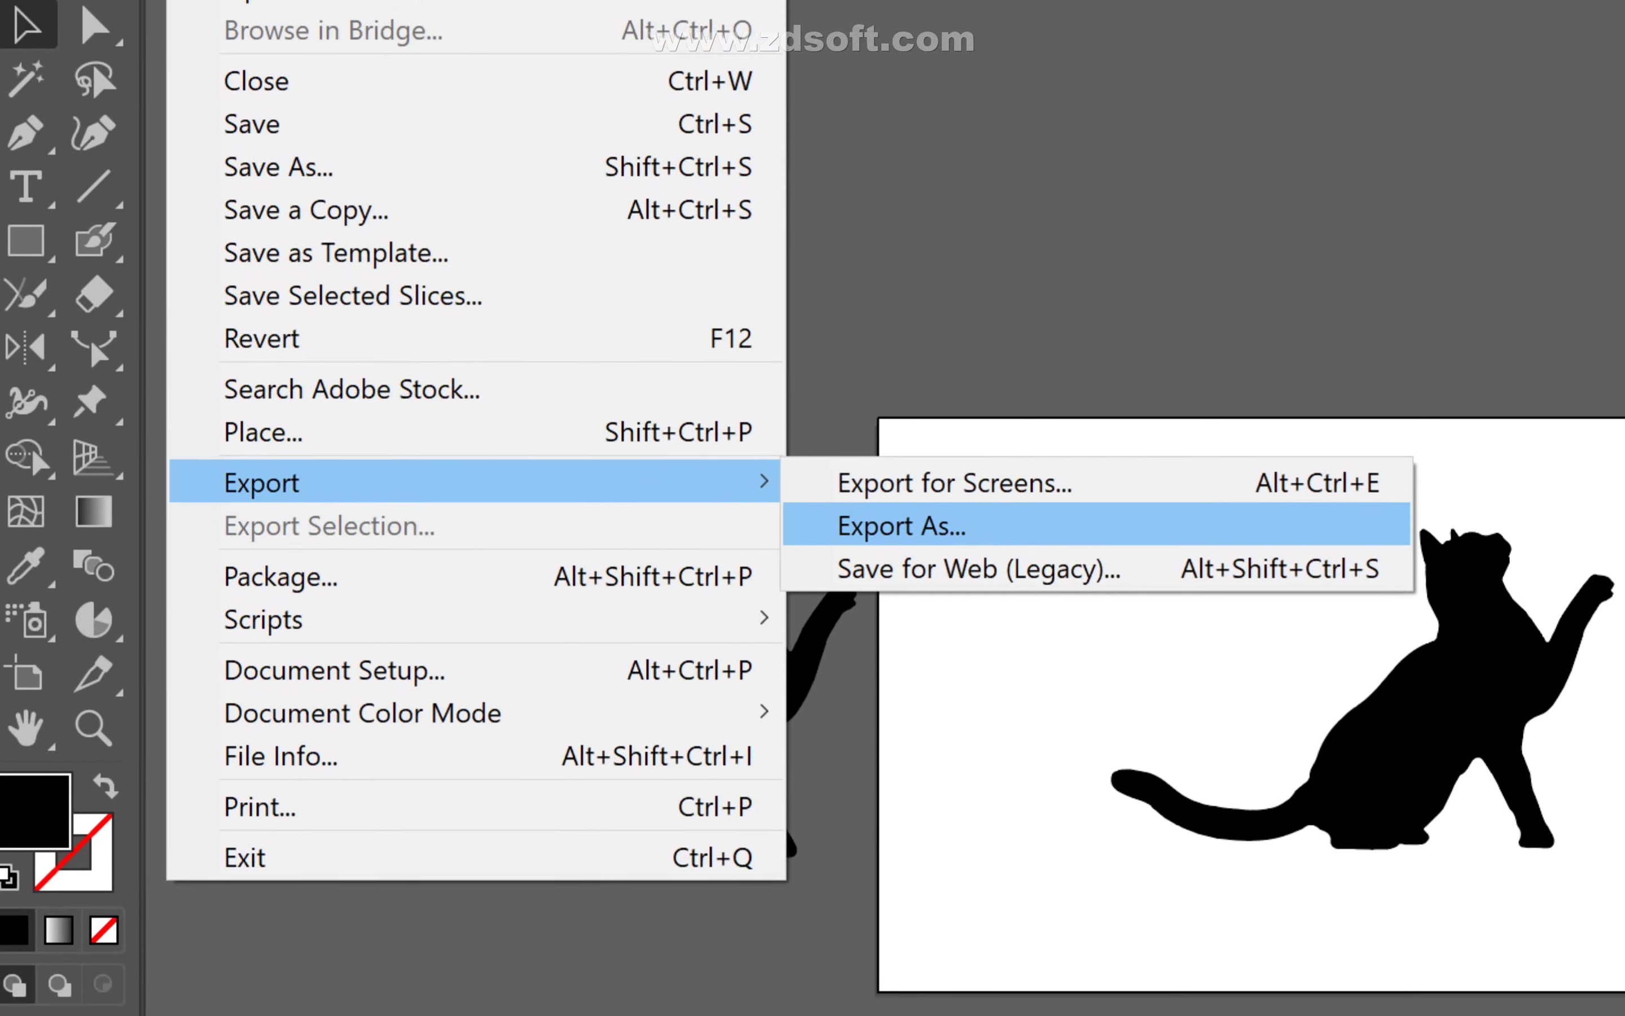
pyautogui.click(893, 563)
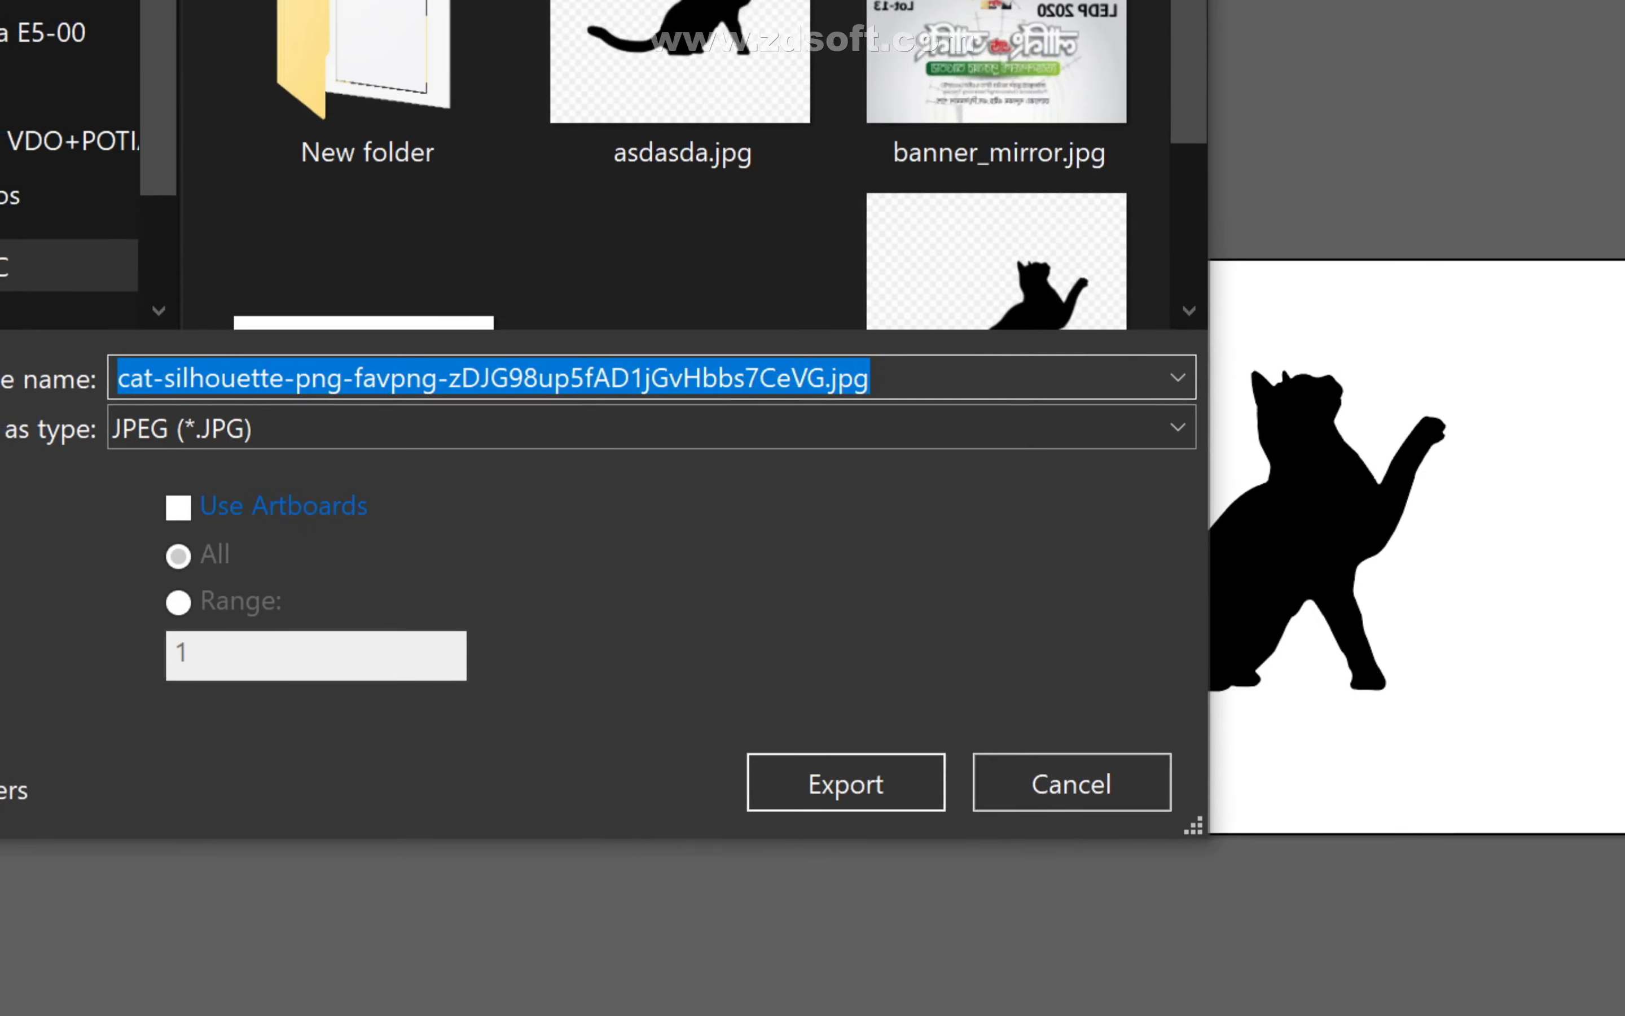
pyautogui.click(656, 257)
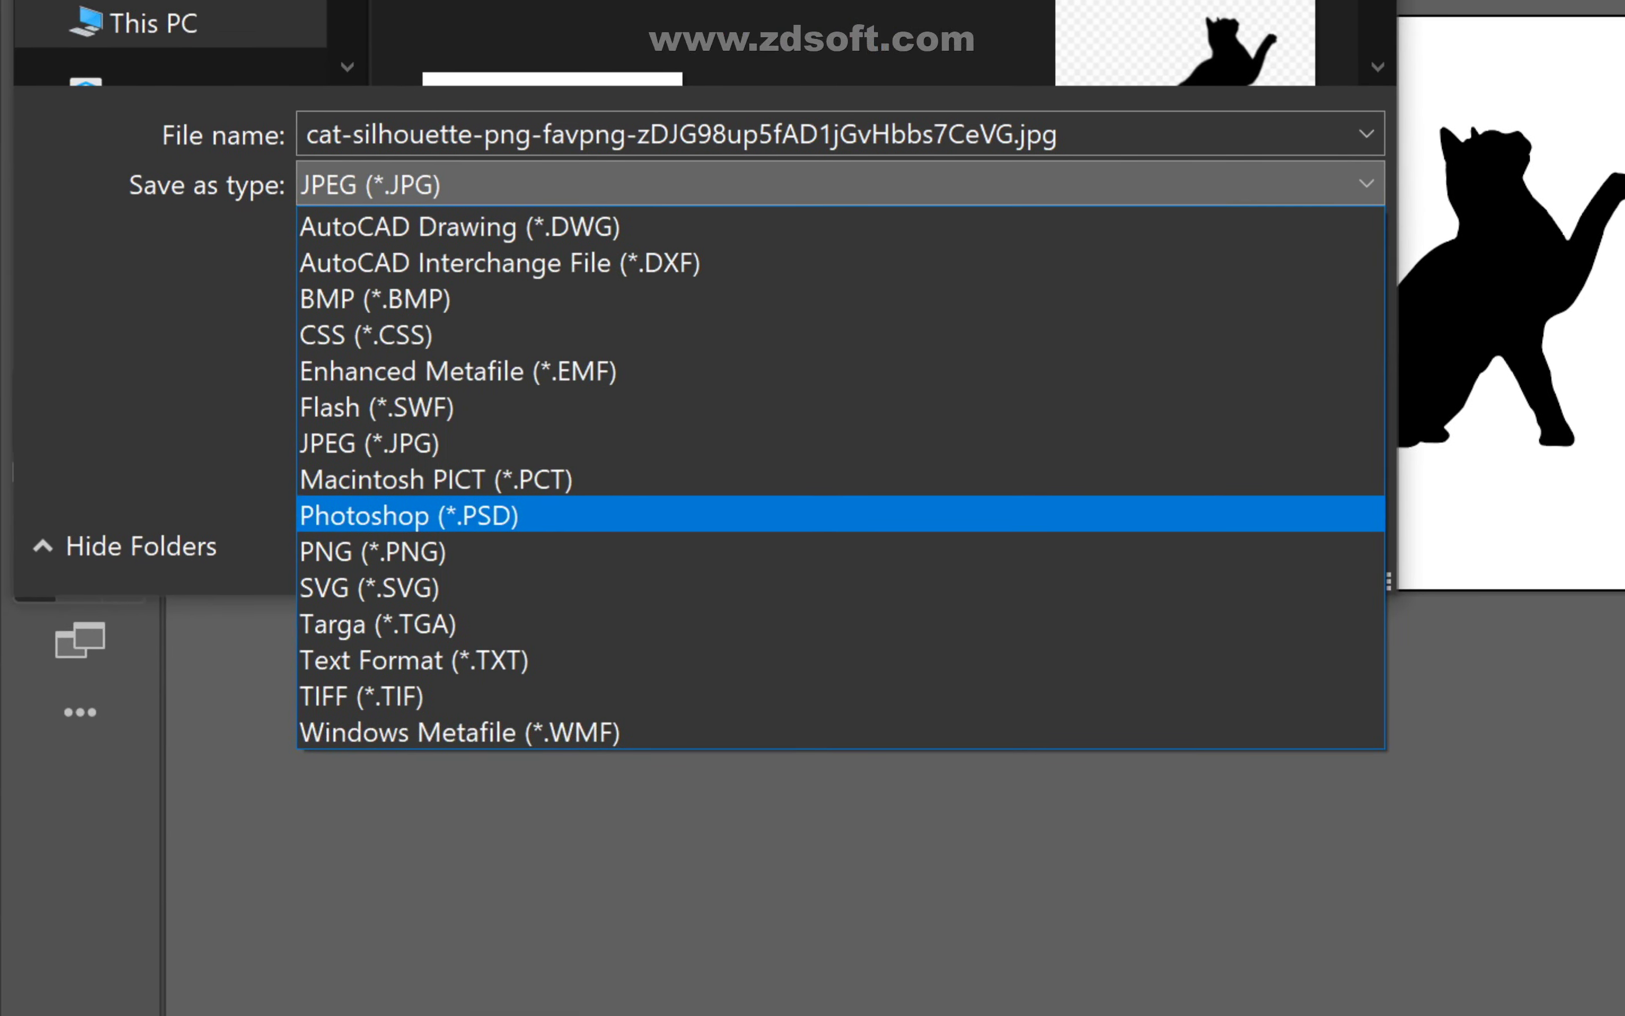
pyautogui.click(383, 637)
pyautogui.click(814, 305)
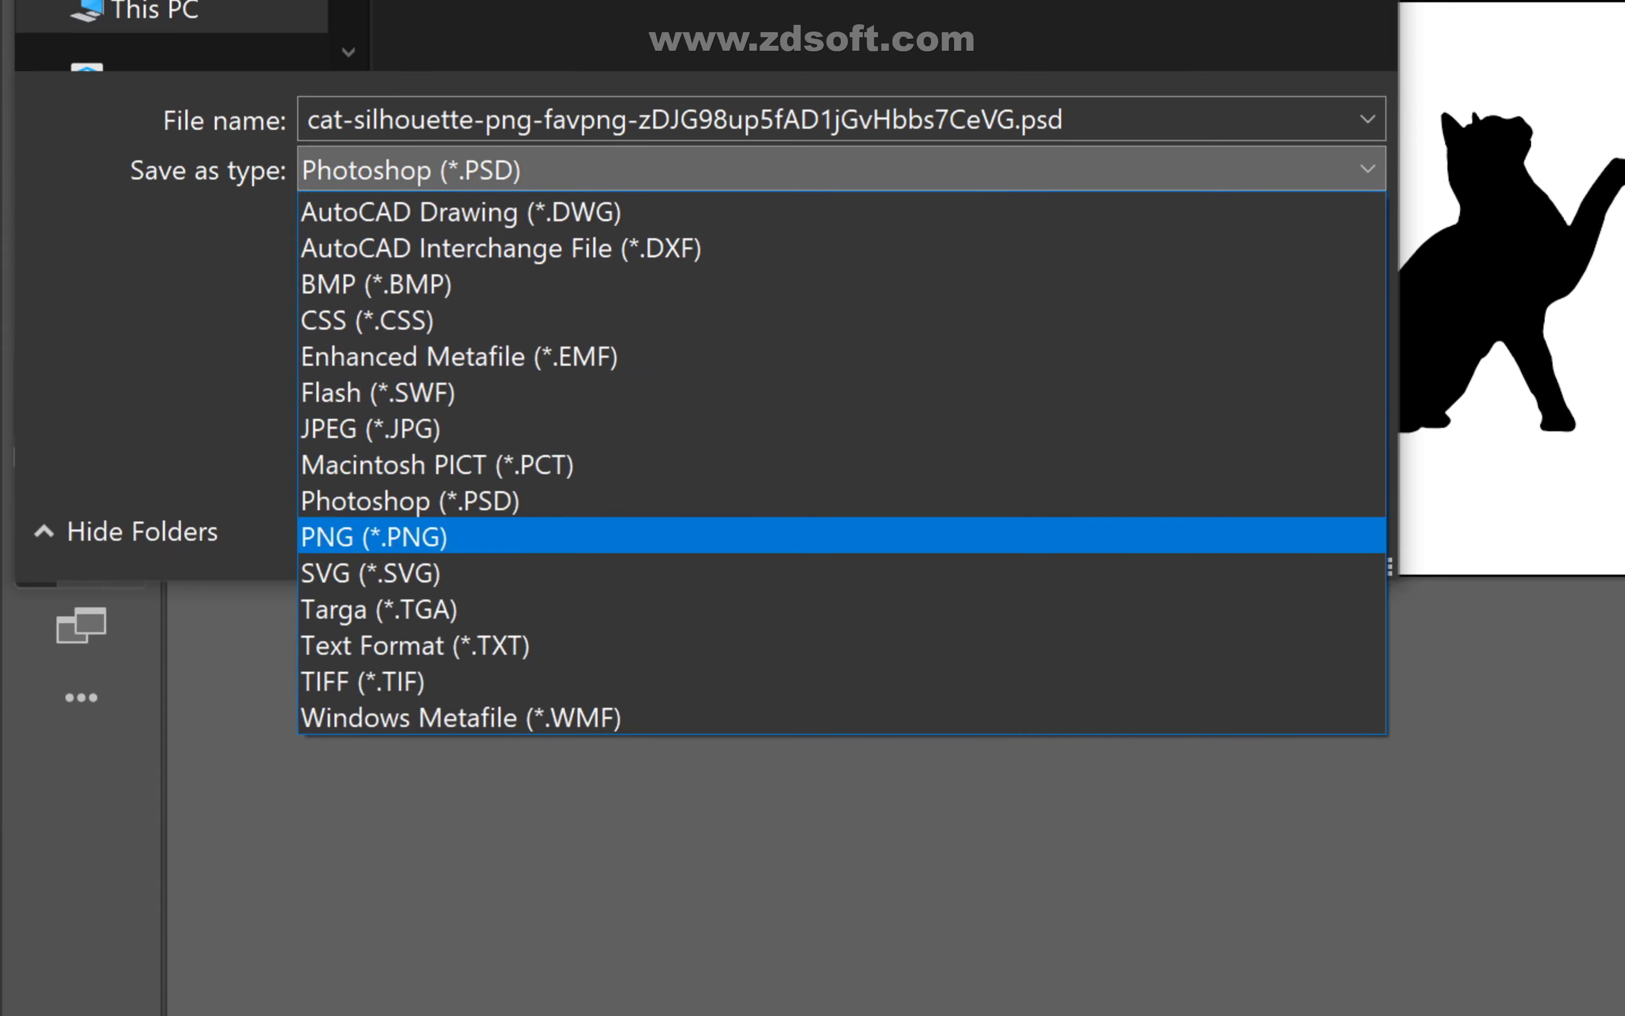
pyautogui.click(373, 796)
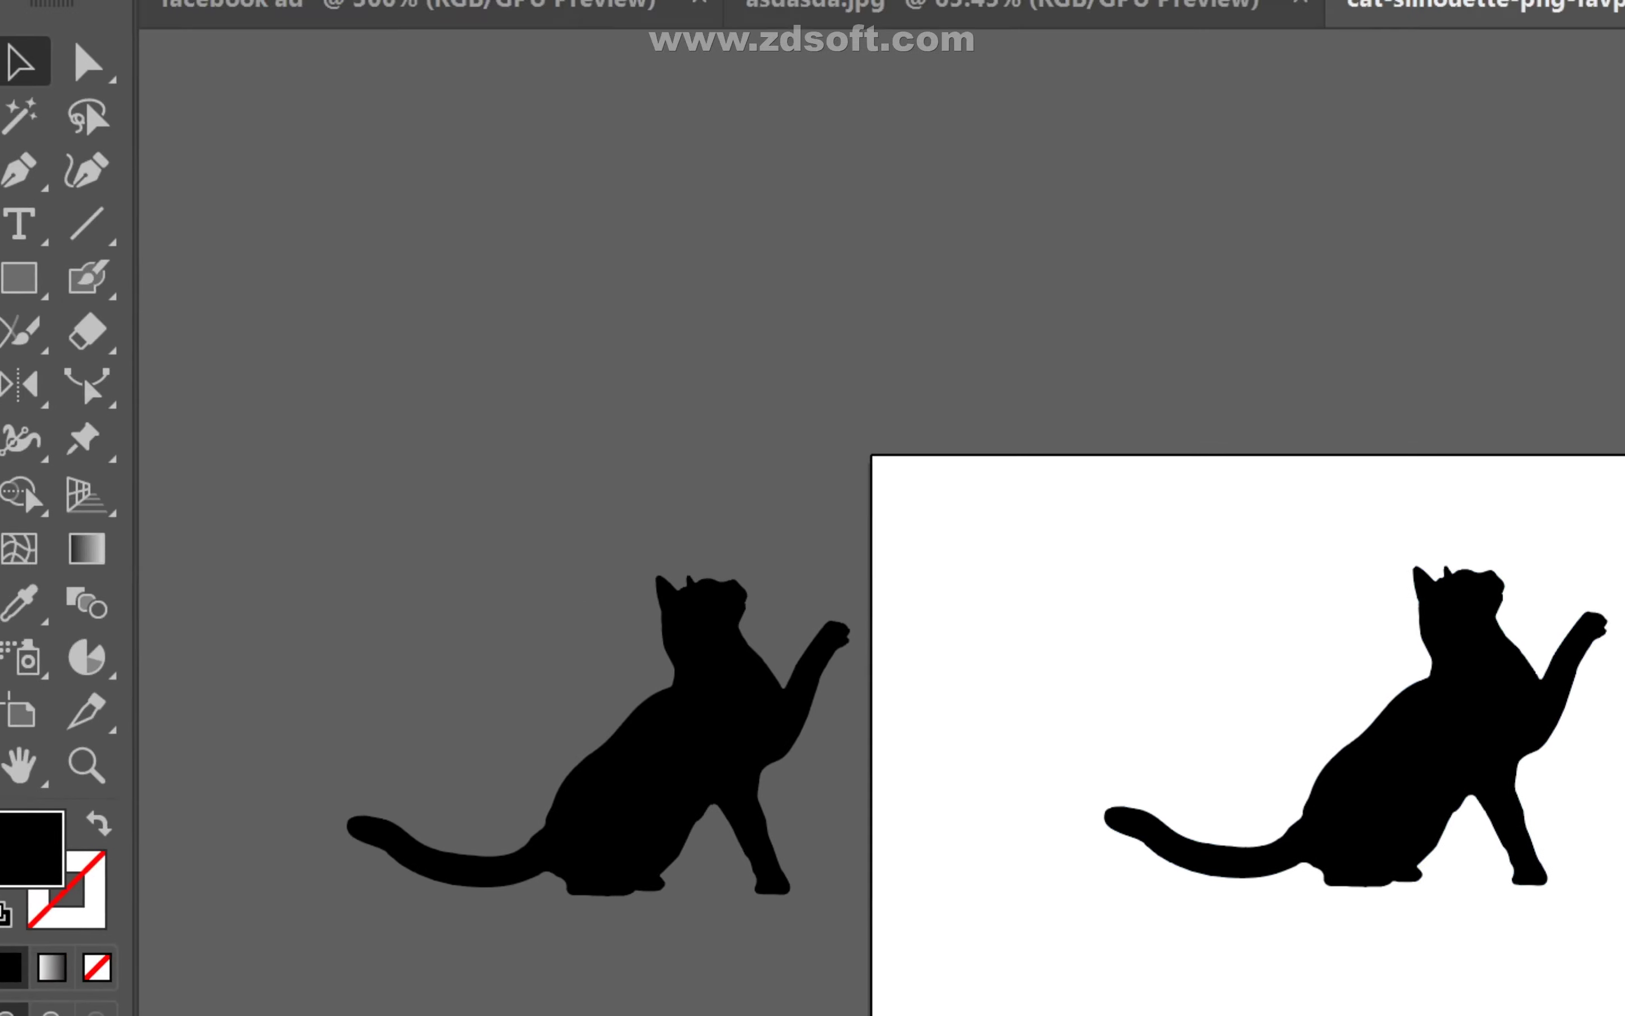
# - Recolor all the cat silhouettes on and around the artboard with a bright red fill, and deselect them
pyautogui.moveTo(296, 472); pyautogui.dragTo(1325, 584)
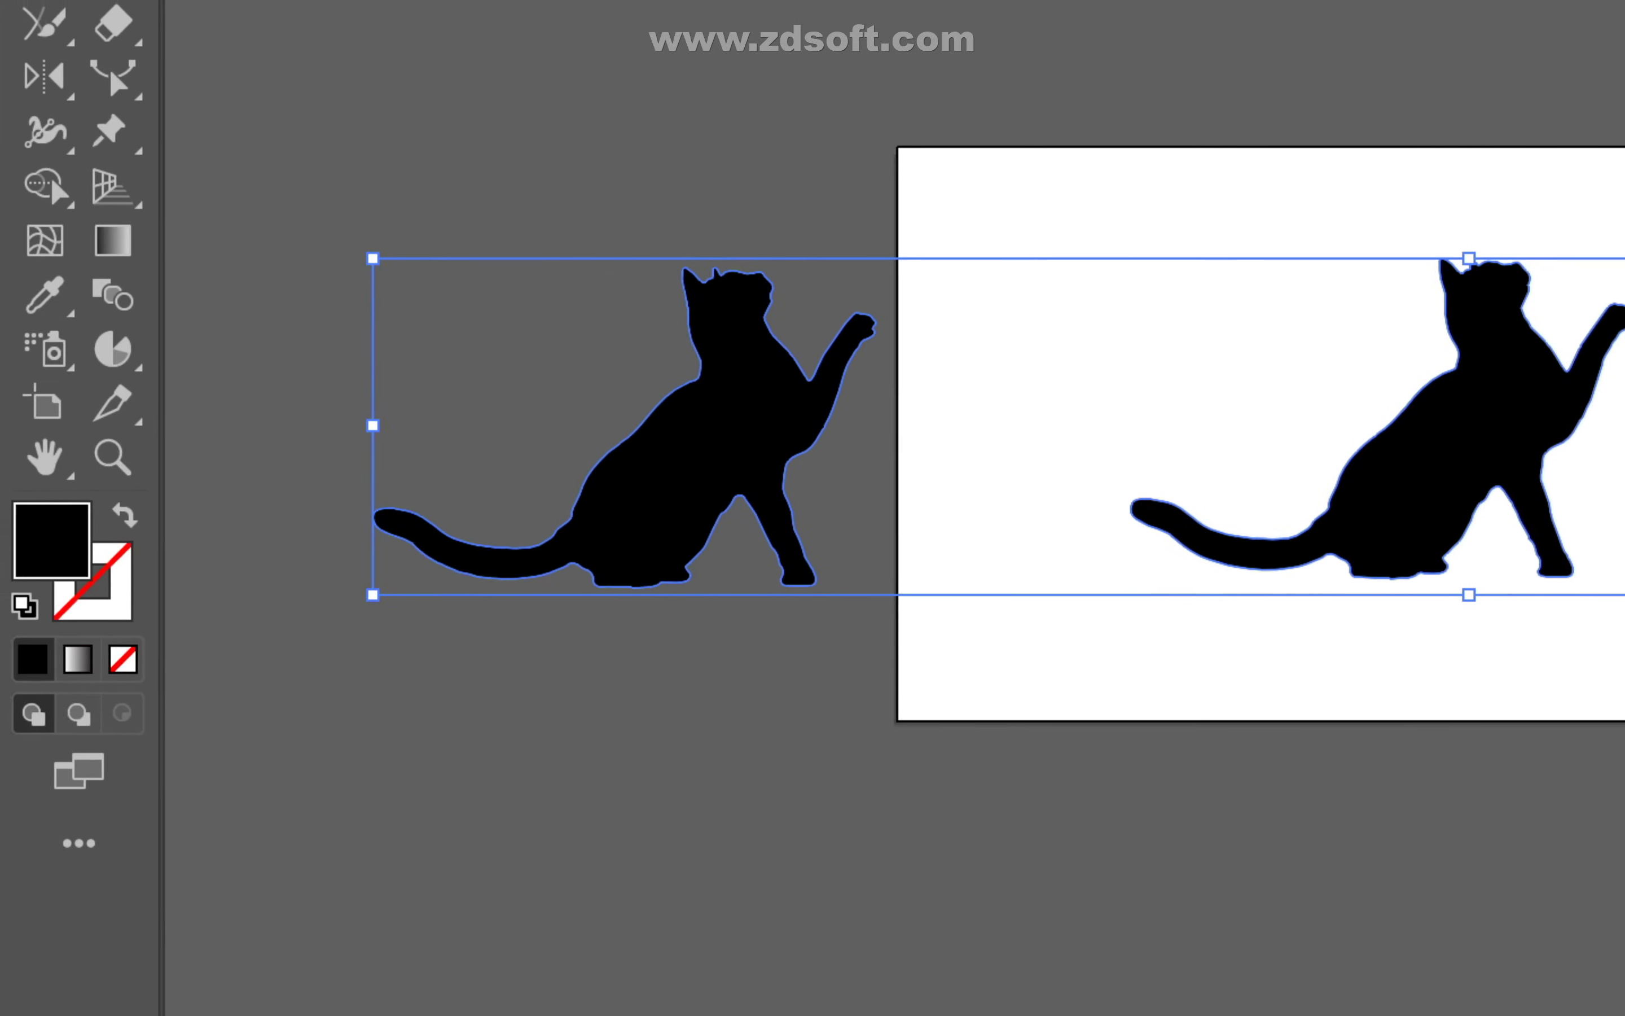
pyautogui.doubleClick(51, 540)
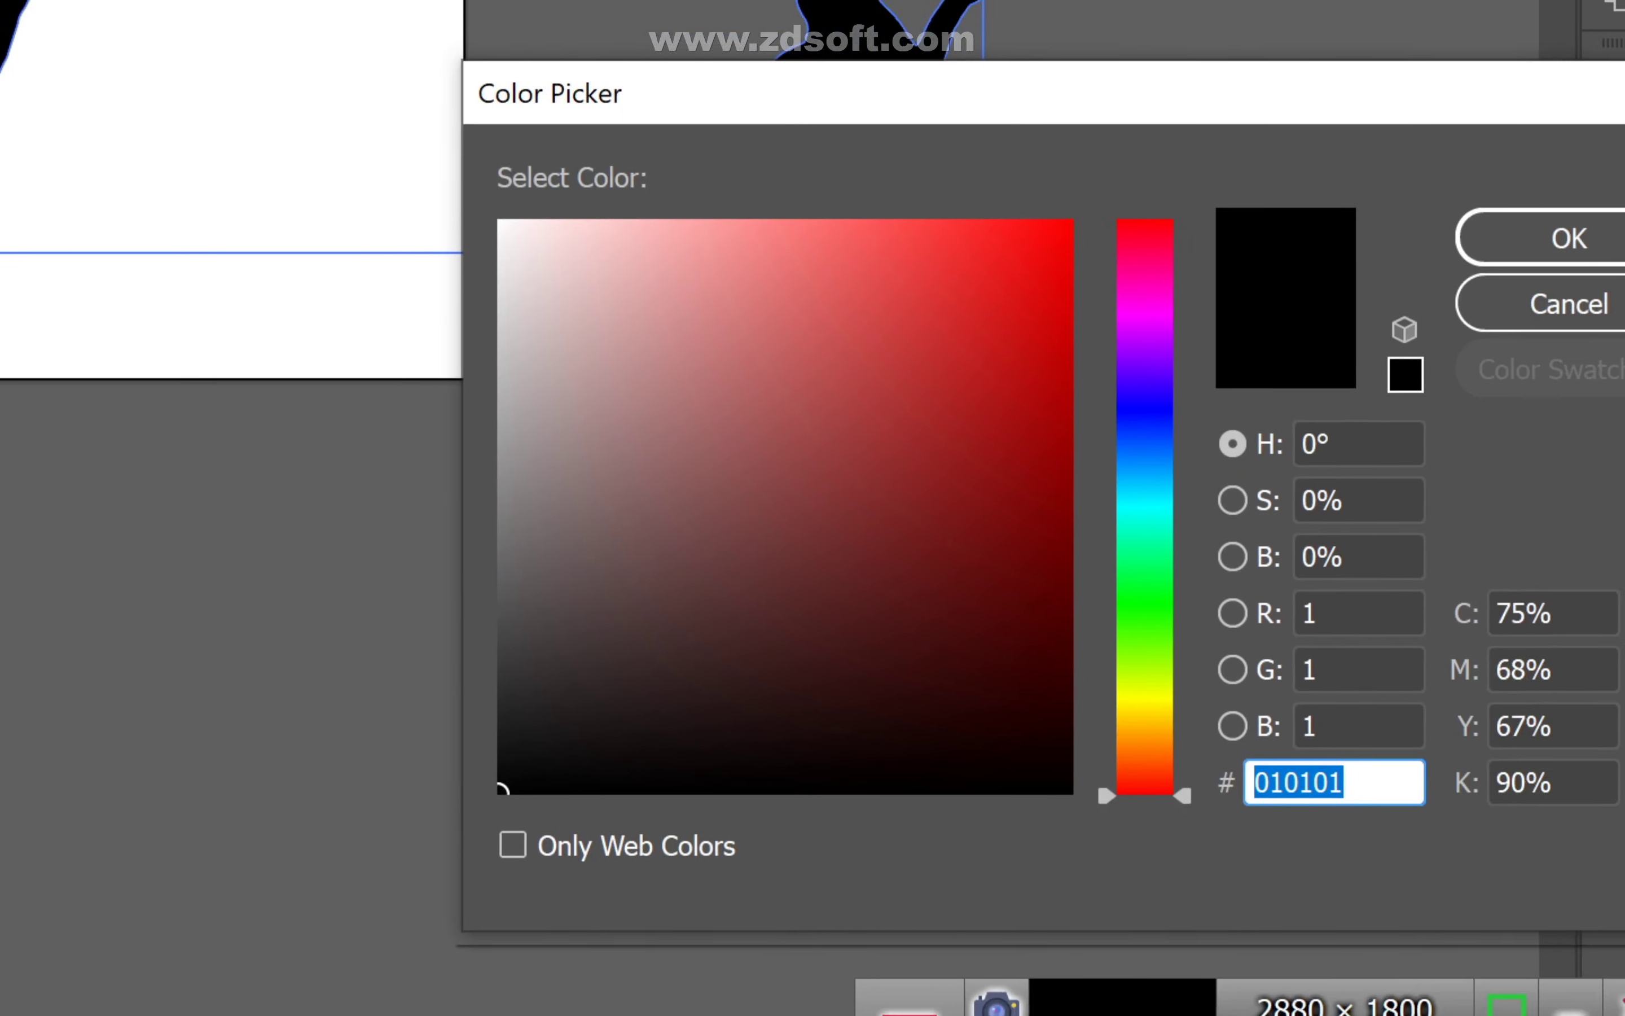
pyautogui.moveTo(997, 242); pyautogui.dragTo(997, 219)
pyautogui.click(1528, 515)
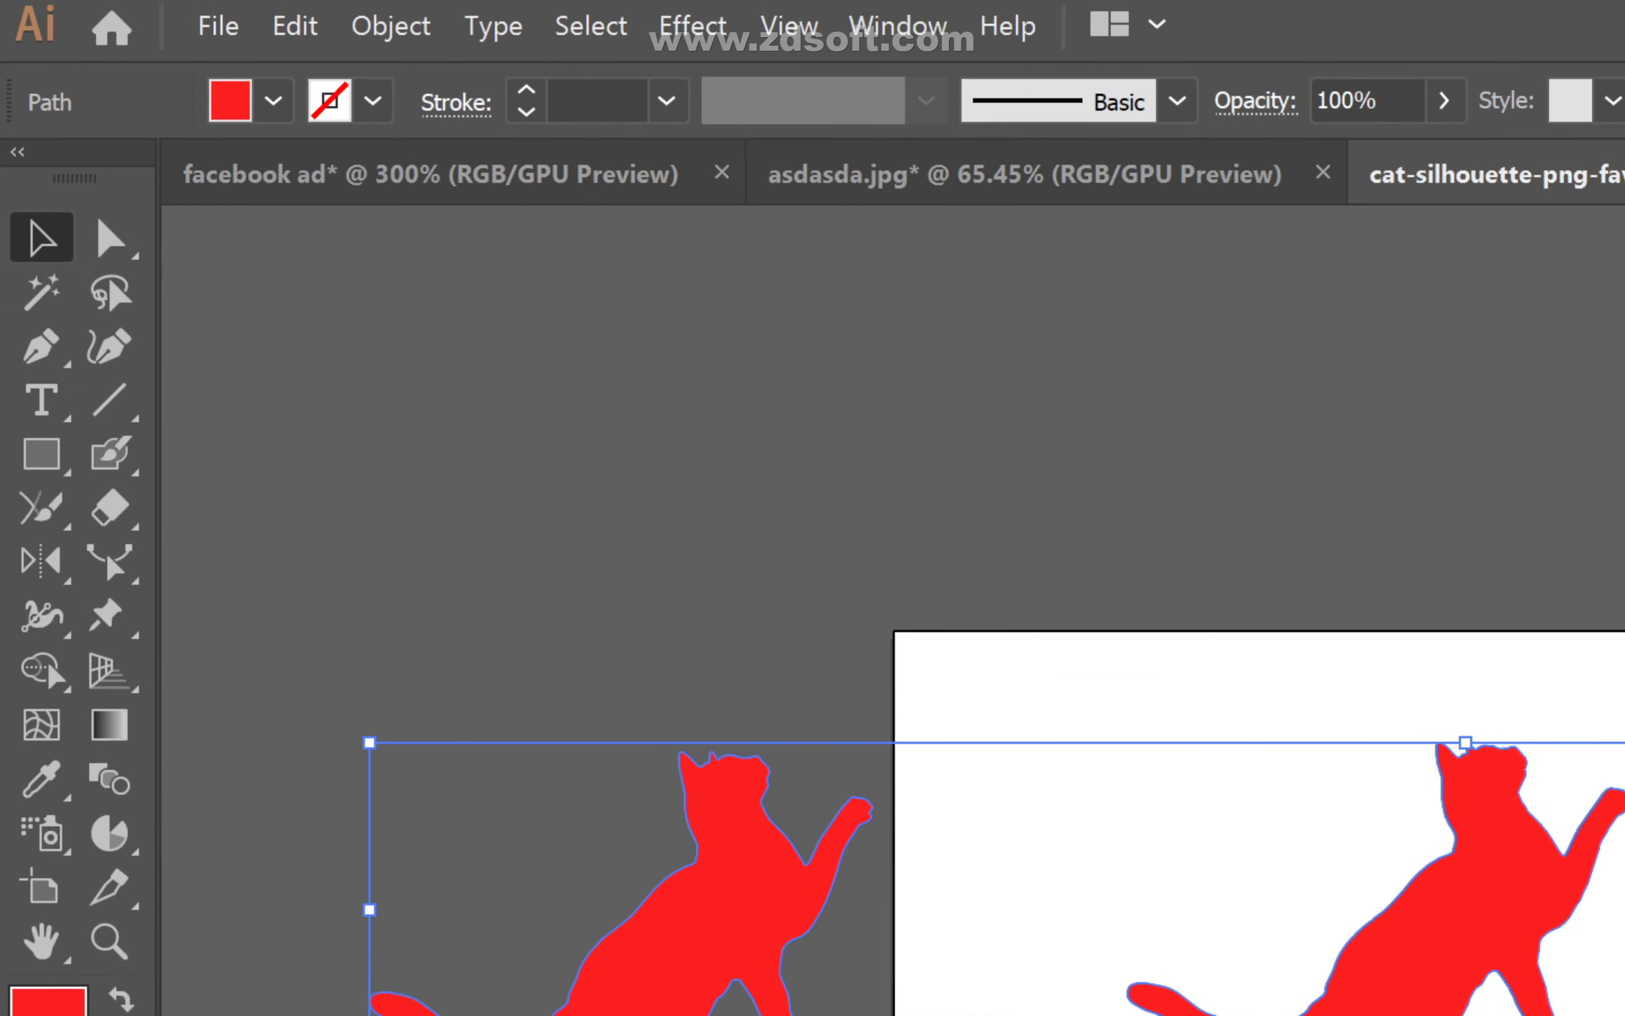
pyautogui.hotkey('ctrl', 'shift', 'a')
pyautogui.click(219, 26)
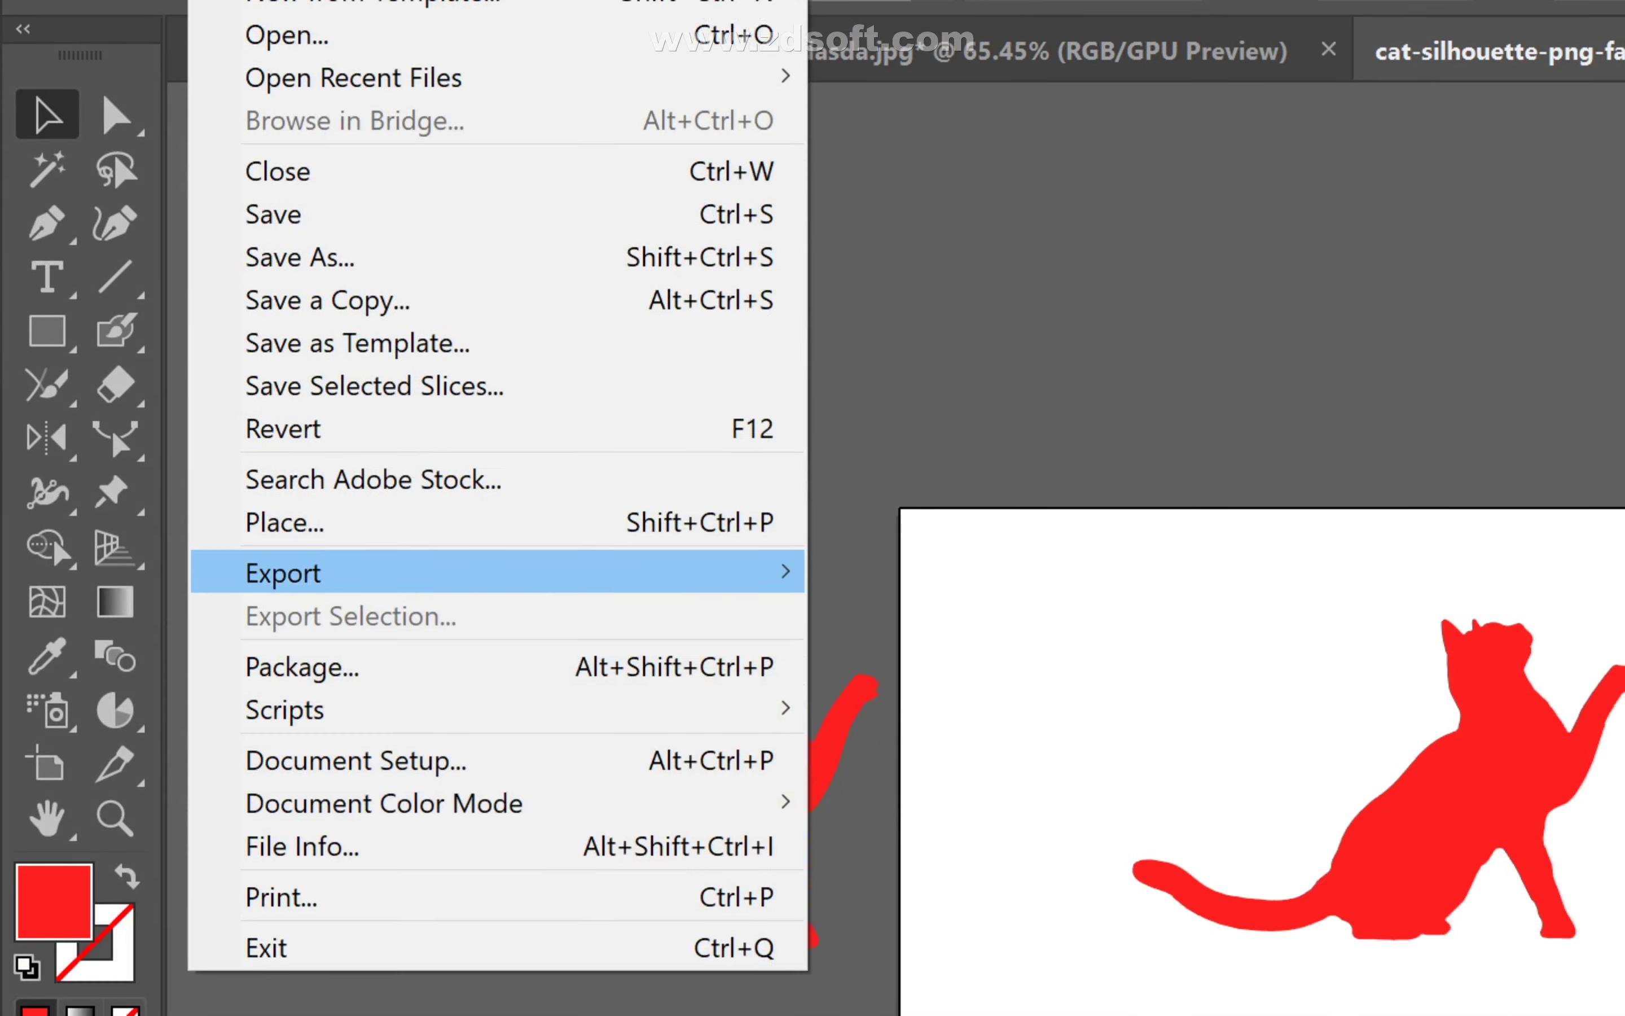
pyautogui.moveTo(283, 703)
pyautogui.click(976, 703)
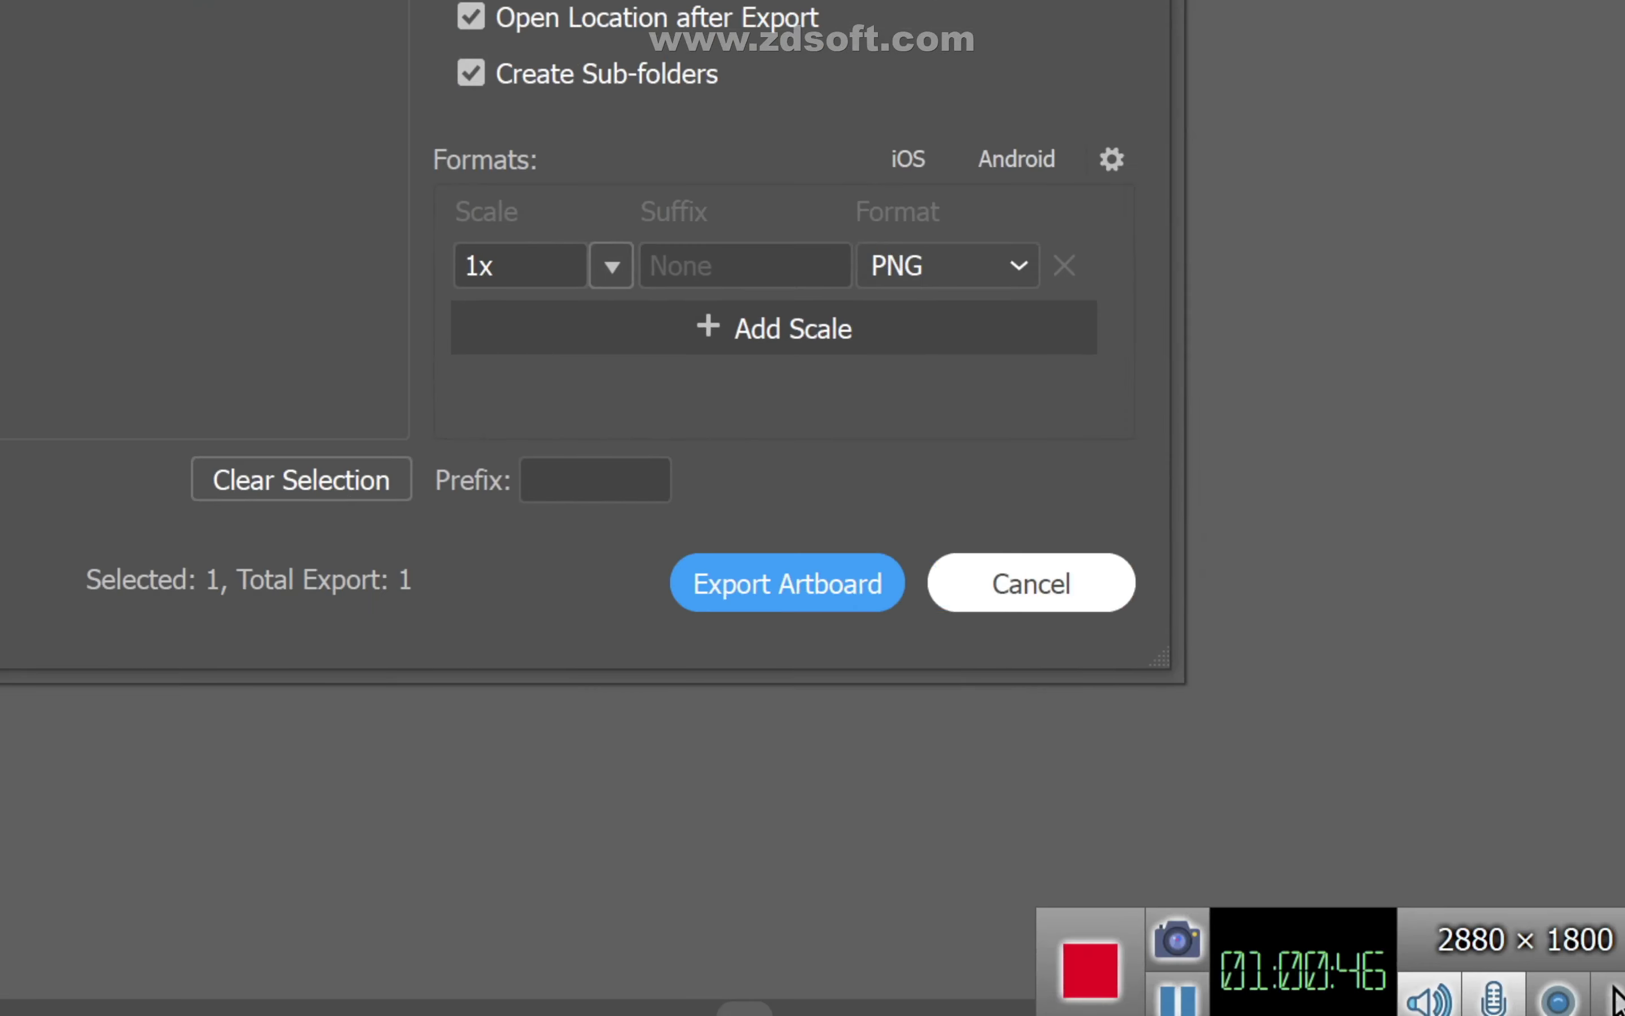
pyautogui.click(1031, 583)
# - Start an Export As of the artwork with PNG (*.PNG) as the file type
pyautogui.hotkey('alt', 'f')
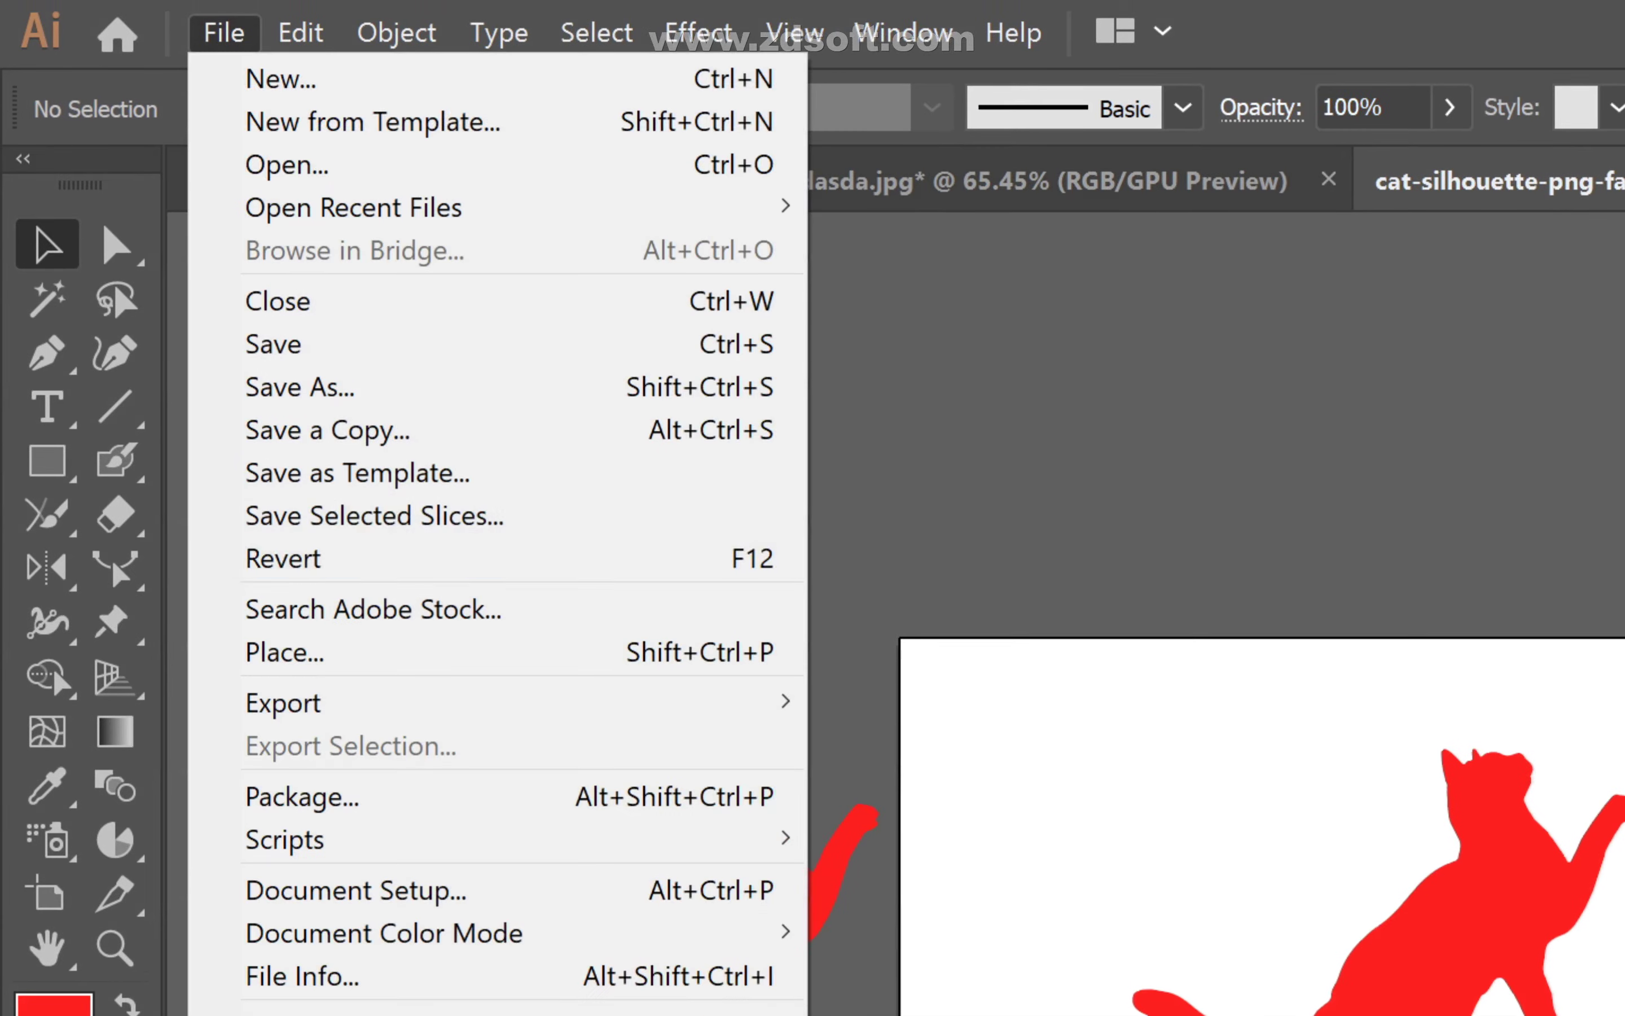
pyautogui.press('e')
pyautogui.press('Right')
pyautogui.press('Down')
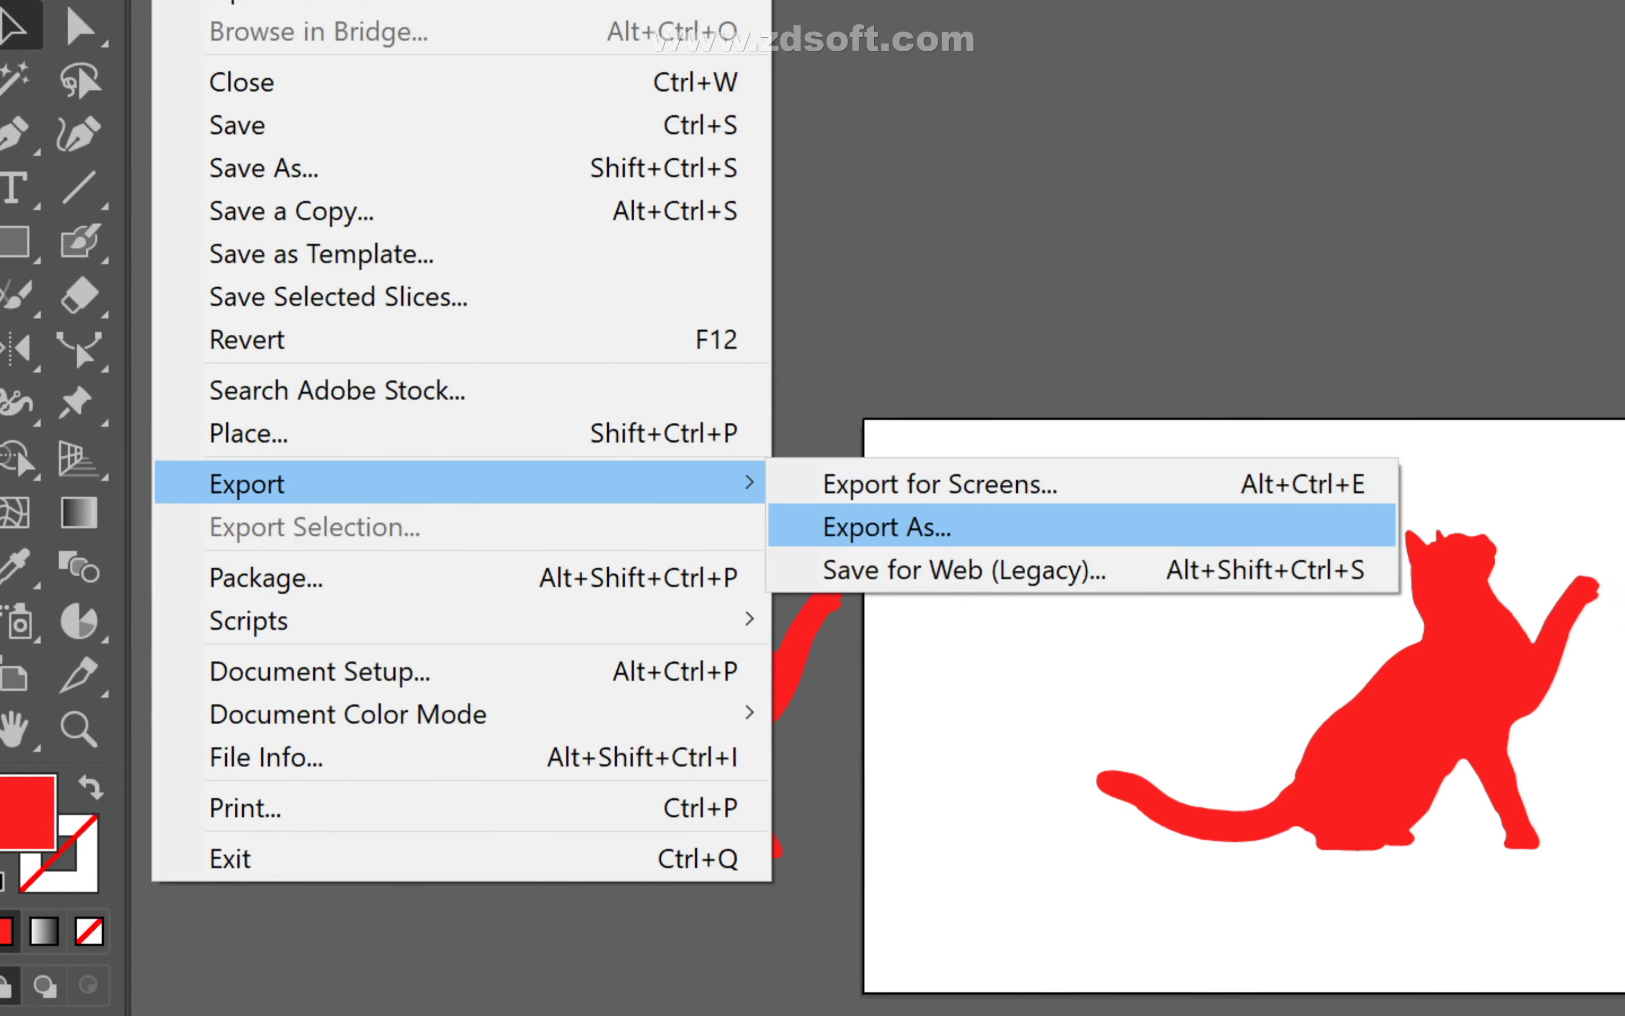
pyautogui.click(887, 527)
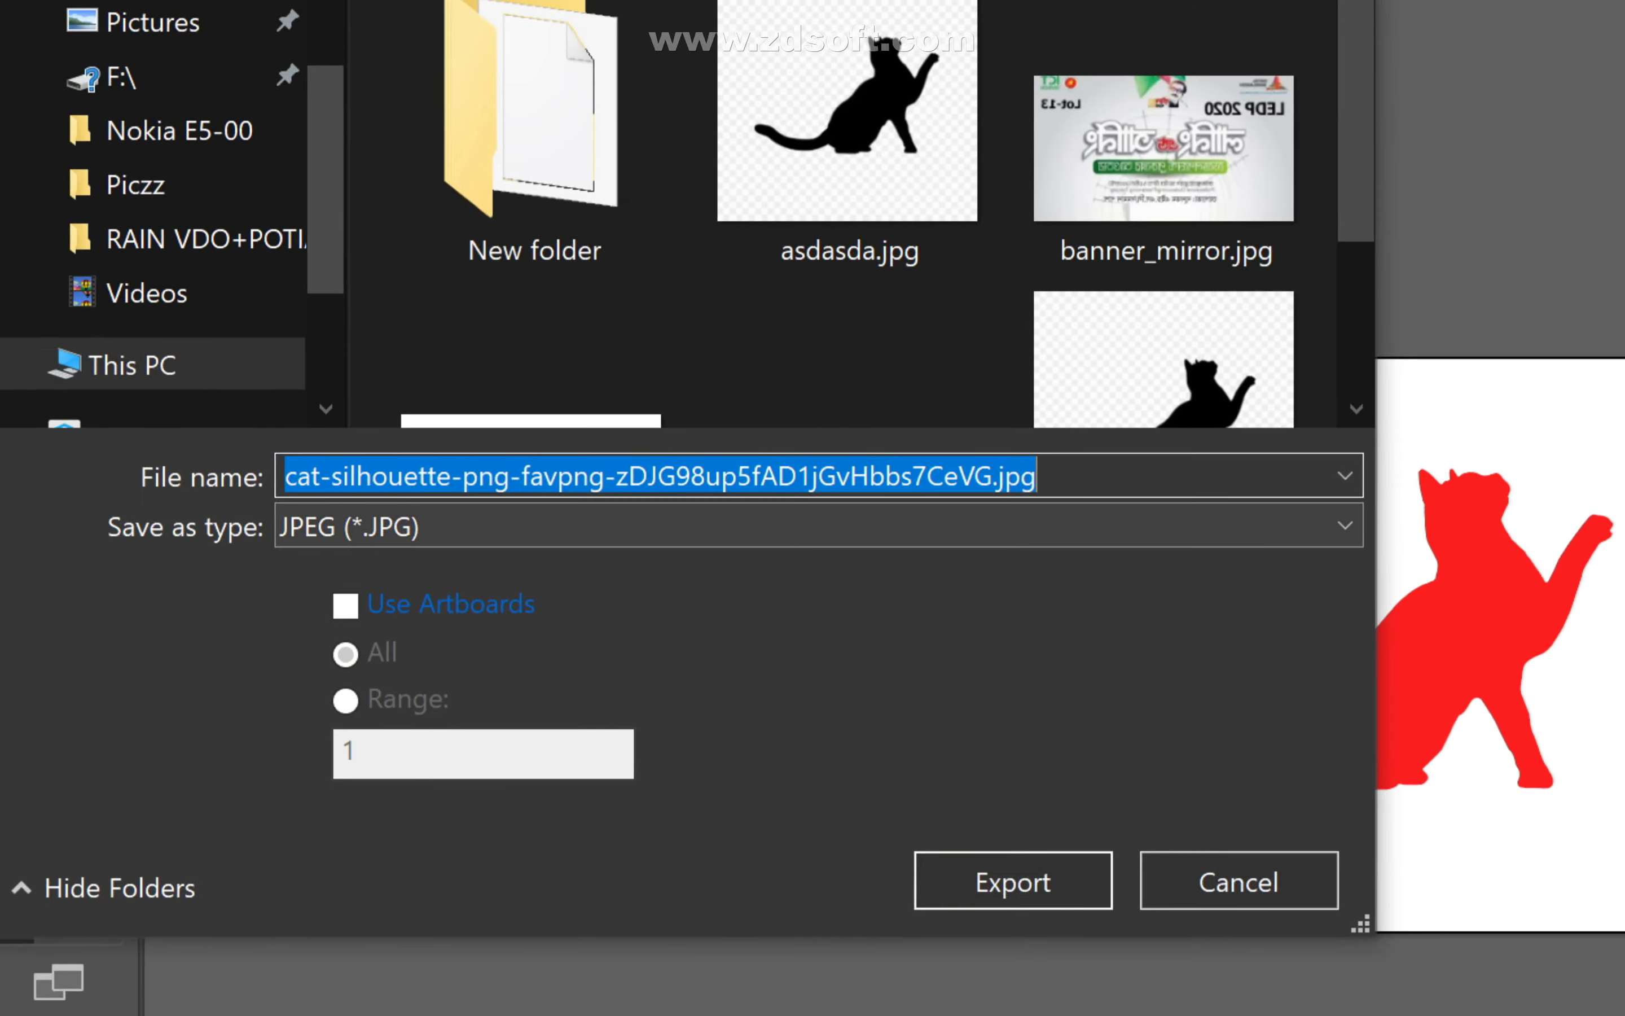
pyautogui.click(805, 588)
pyautogui.press('Down')
pyautogui.press('Down')
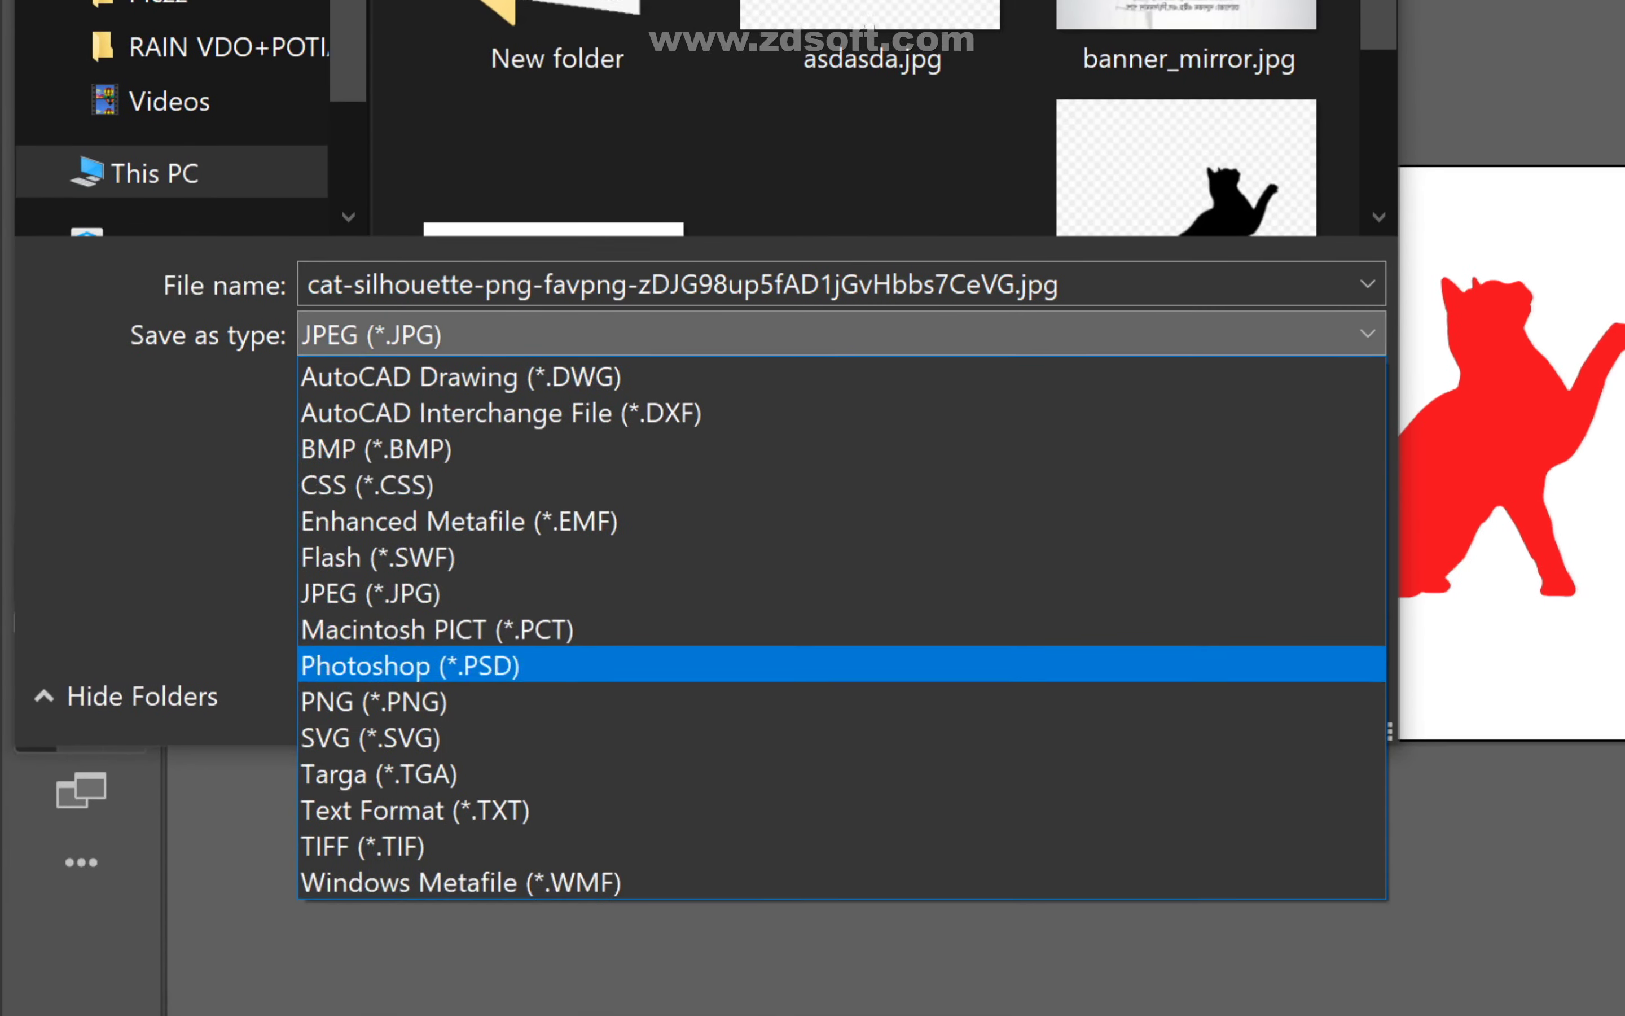
pyautogui.press('Down')
pyautogui.press('Return')
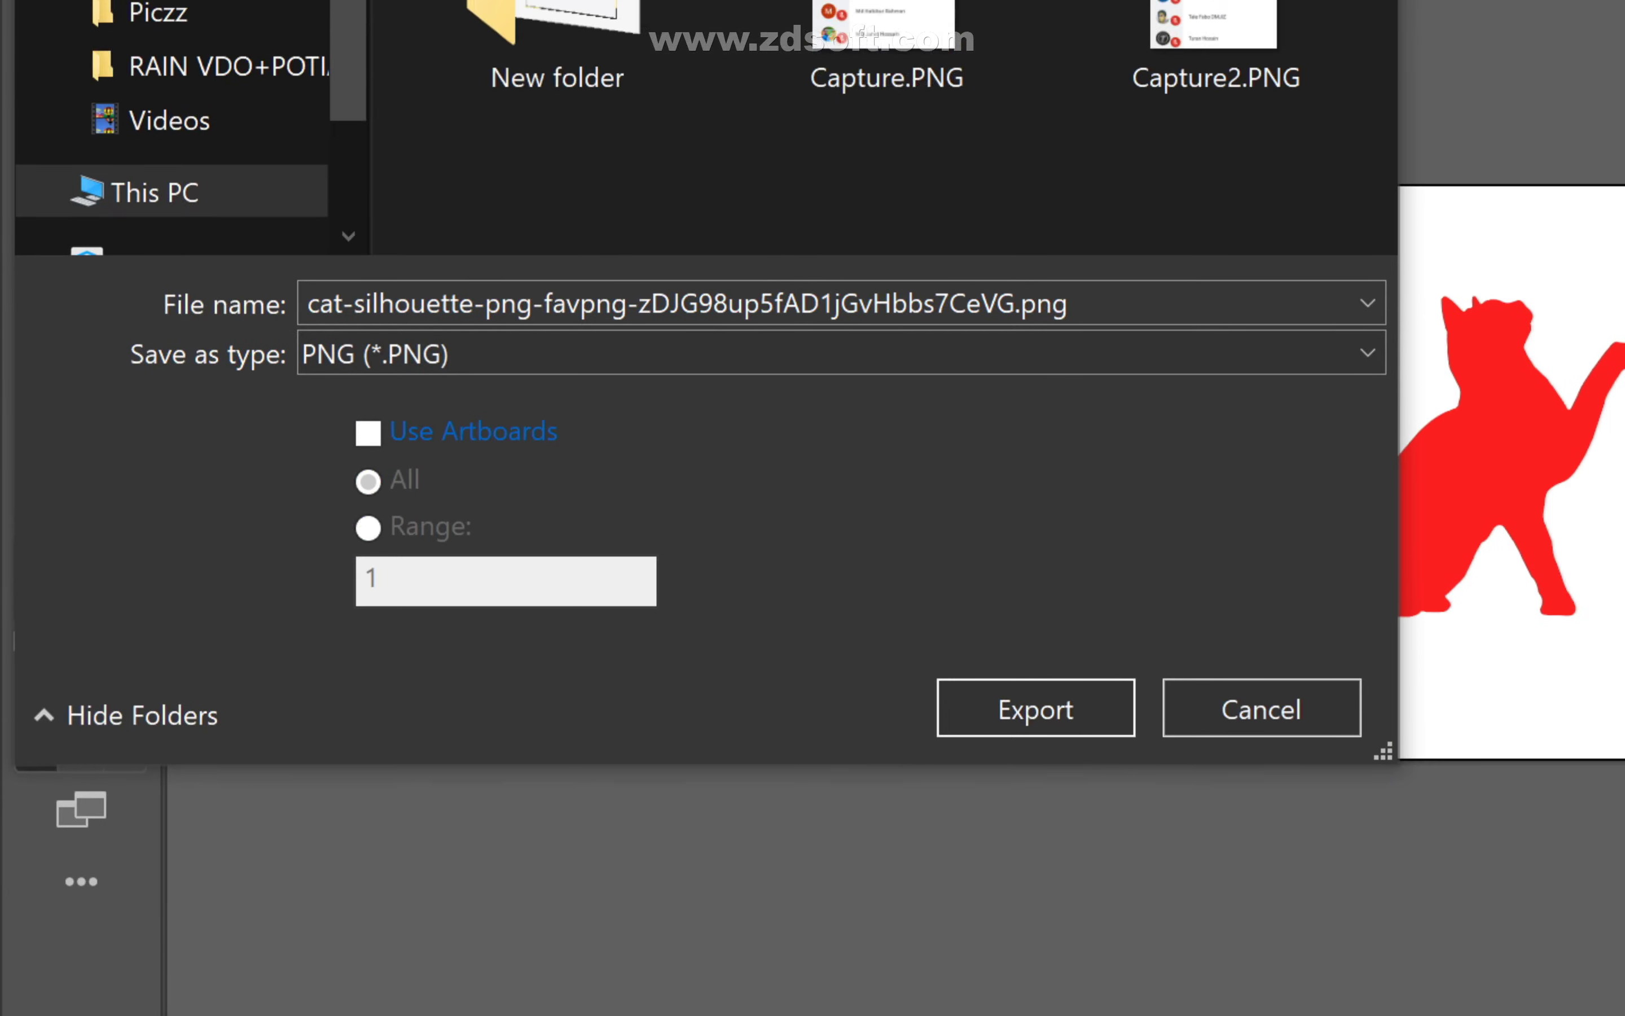
# - Turn on Use Artboards for all artboards and proceed with the PNG export to the Desktop
pyautogui.press('Tab')
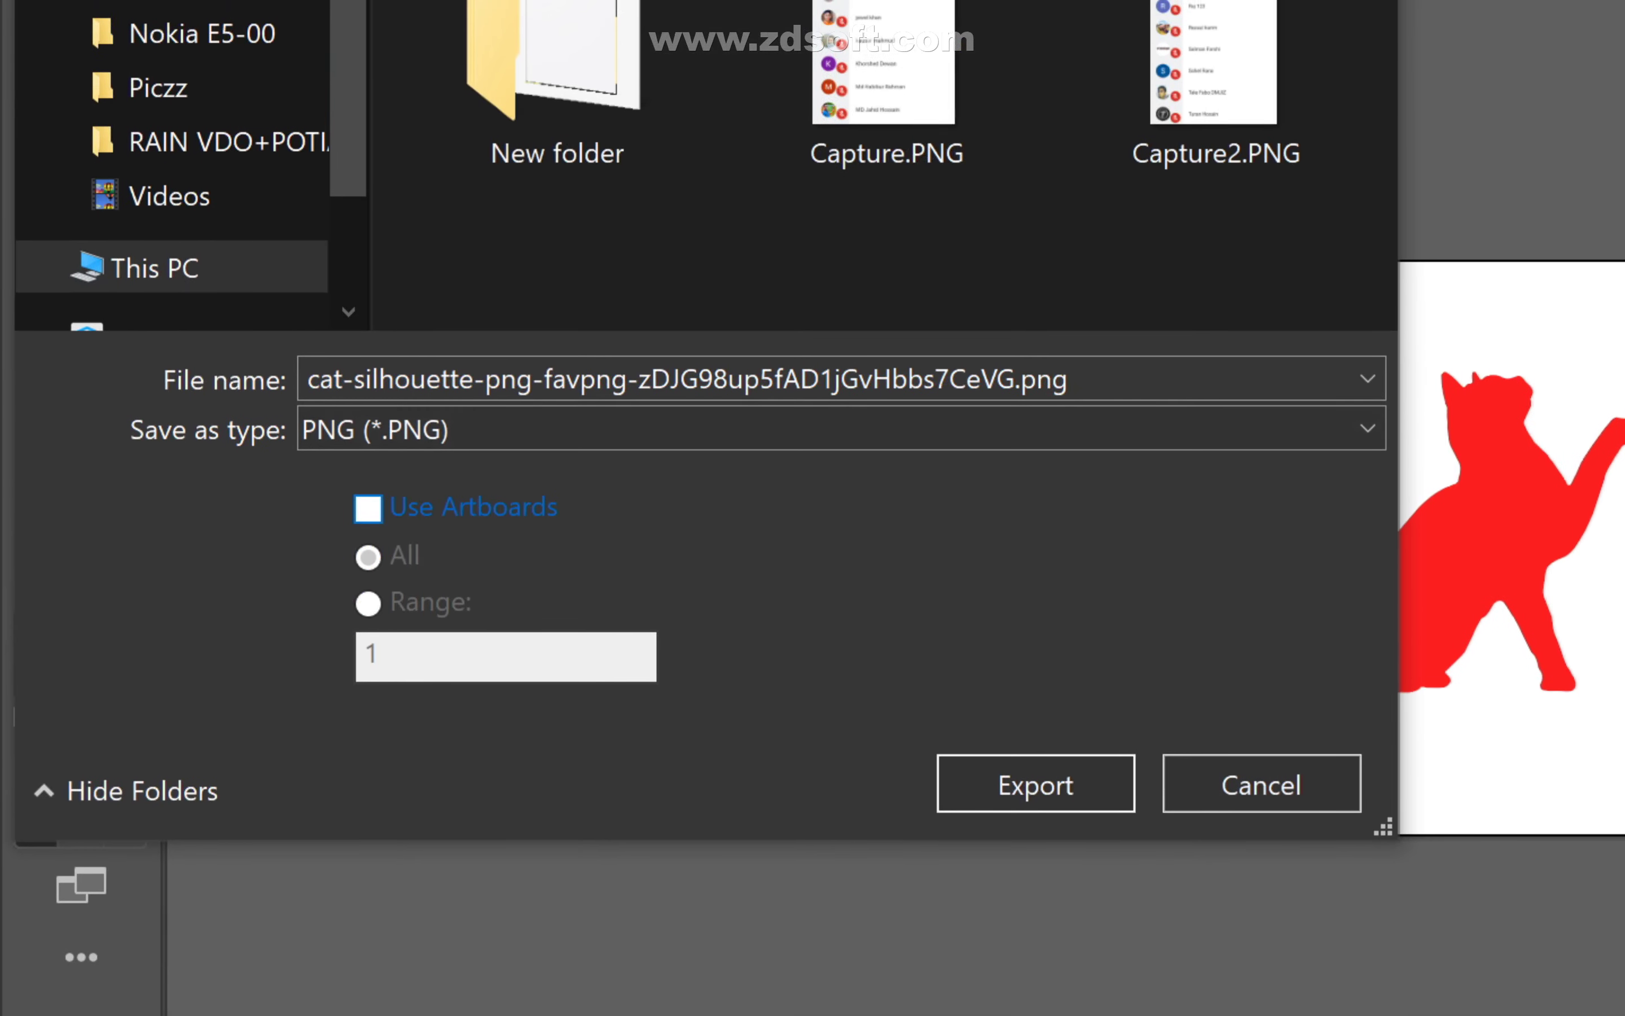
pyautogui.click(556, 67)
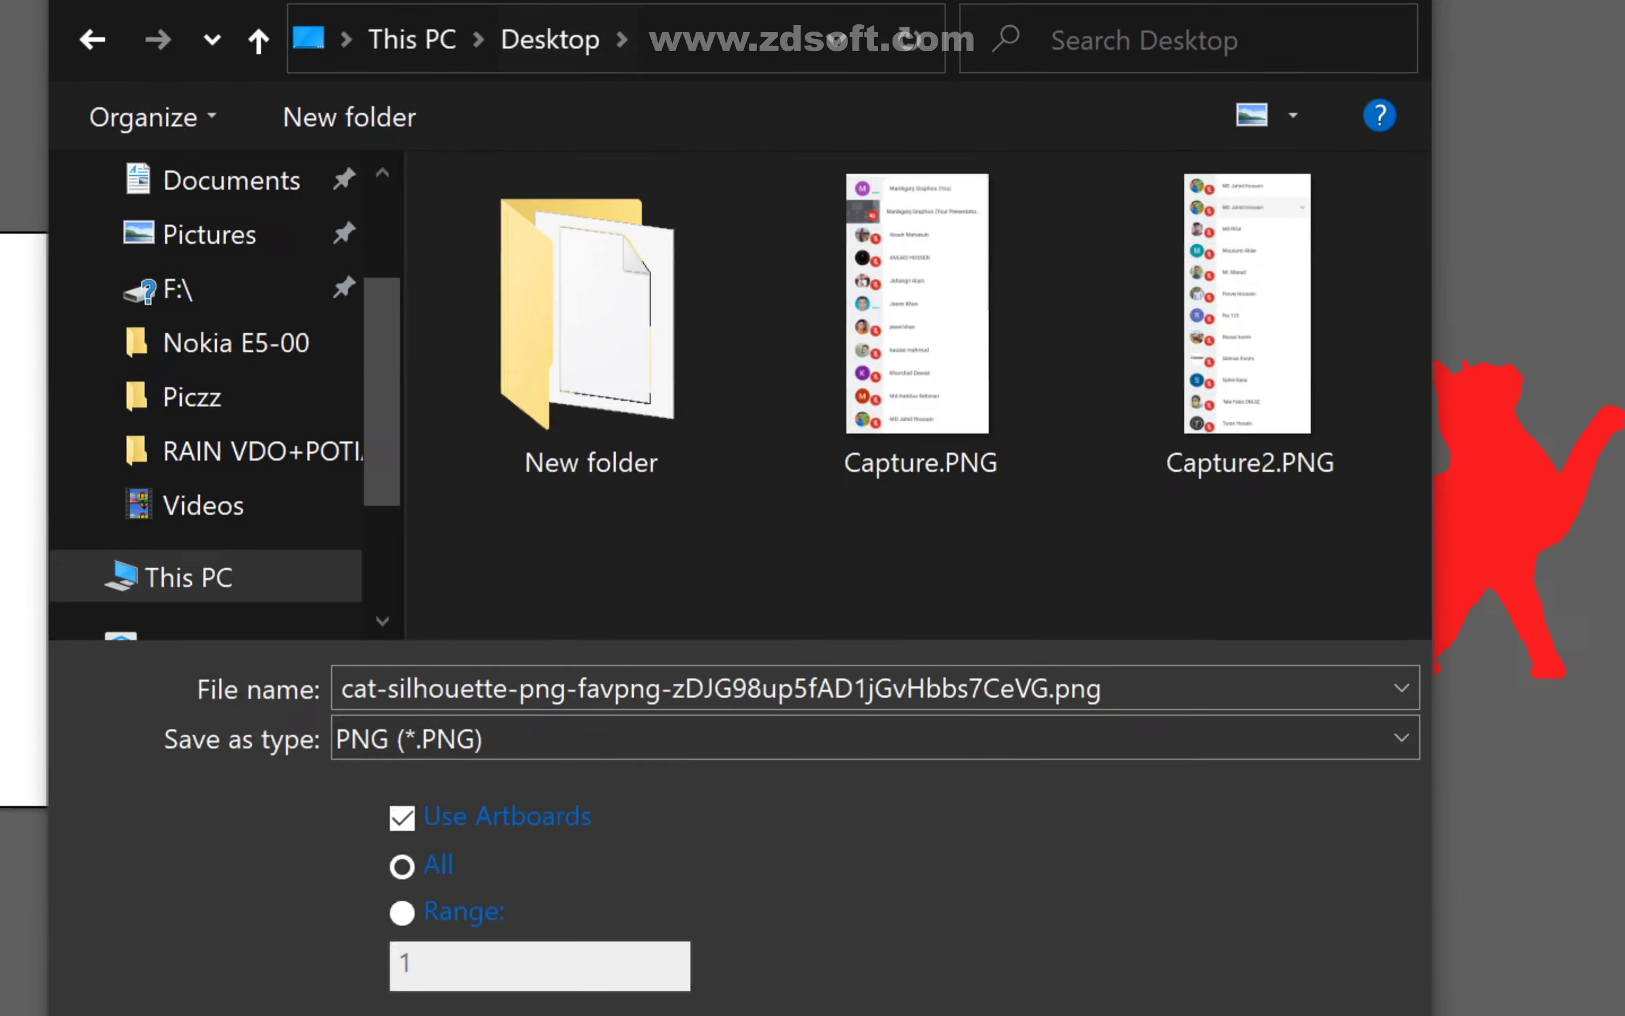
pyautogui.press('Return')
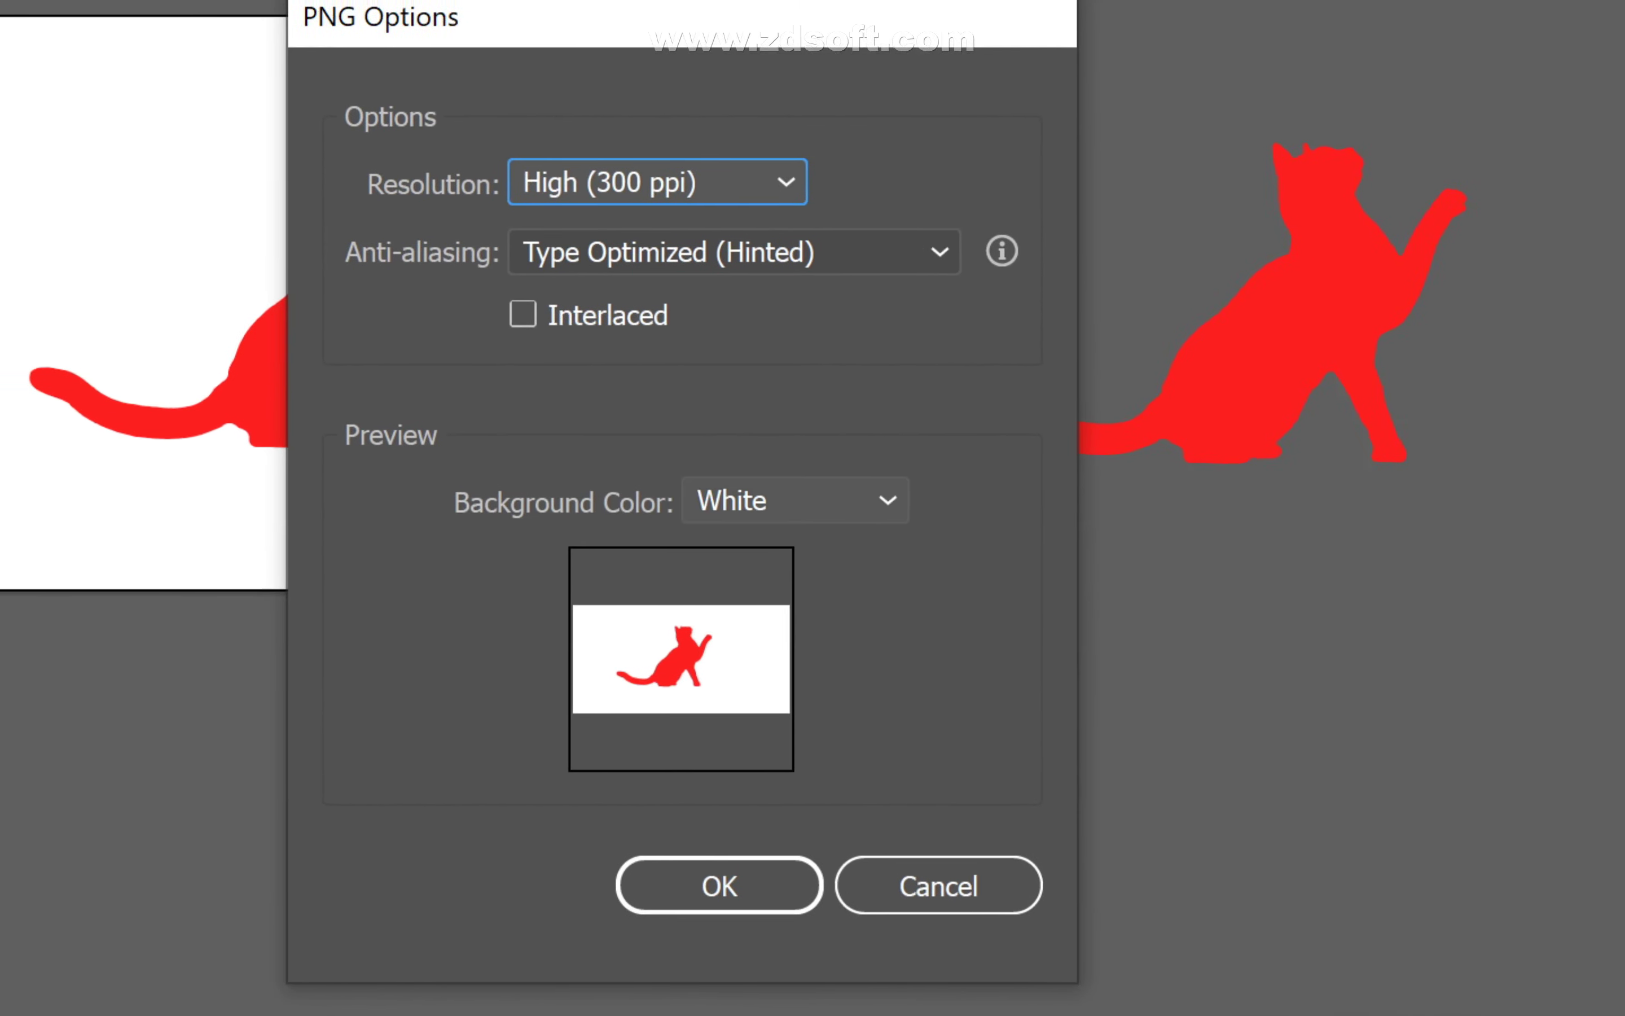
# - Try the Transparent, White and Black background colors in the PNG export preview
pyautogui.click(839, 438)
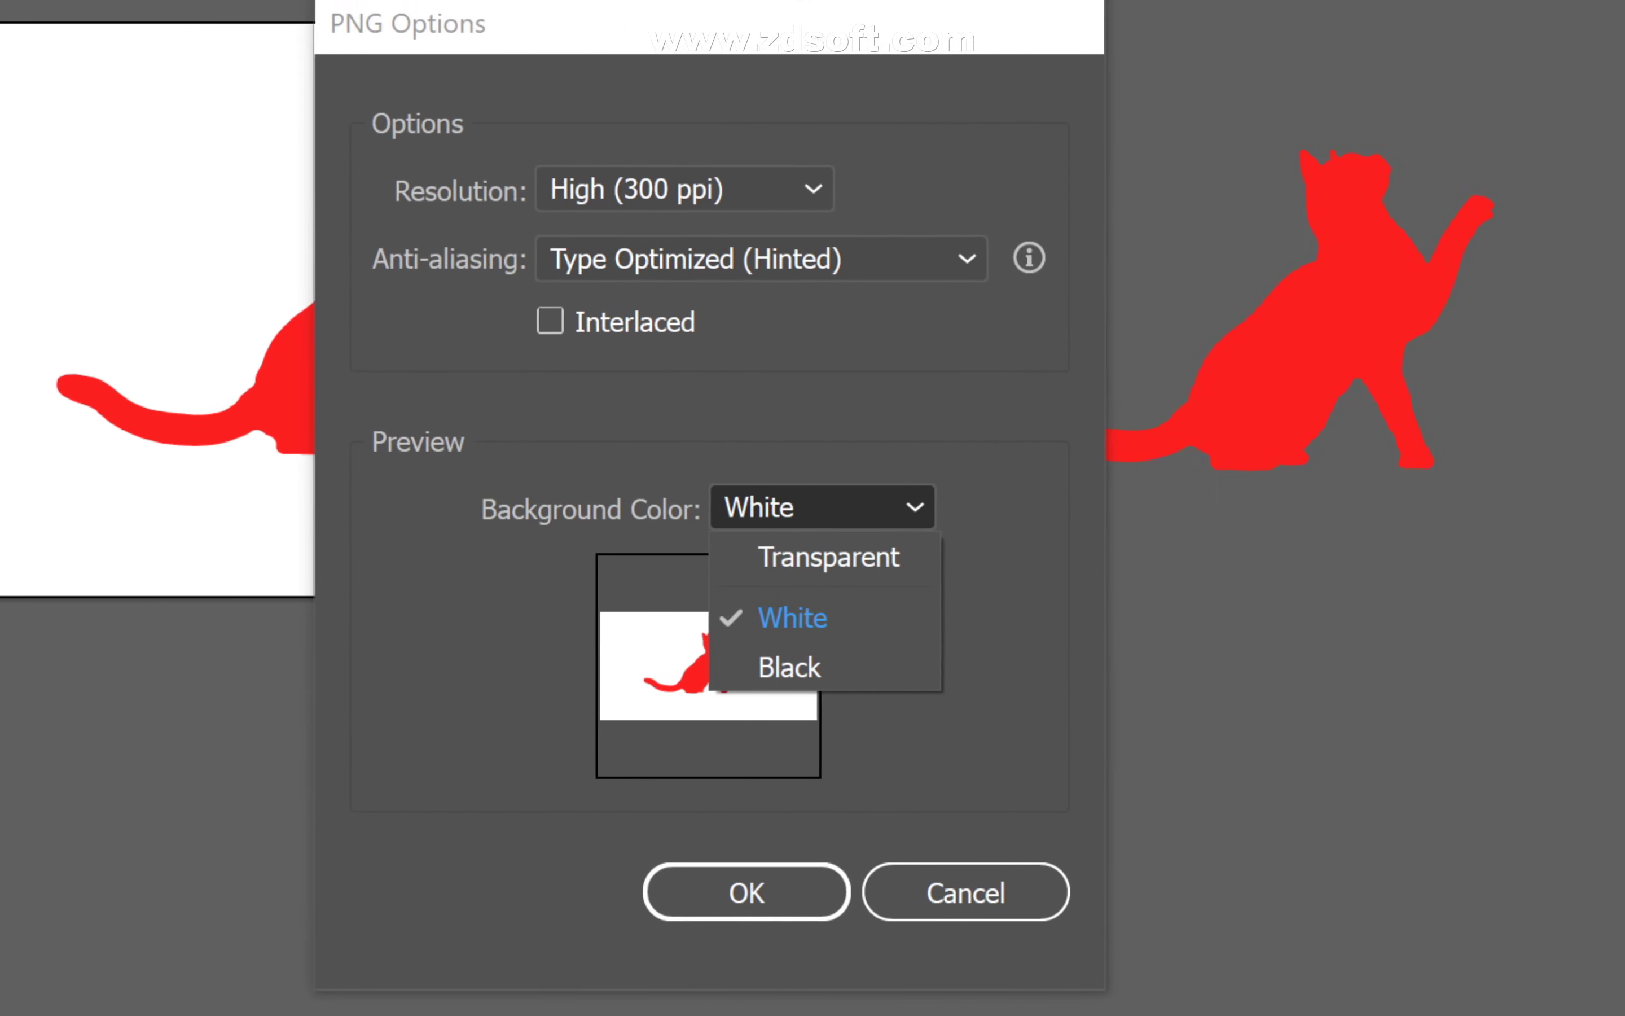
pyautogui.press('Escape')
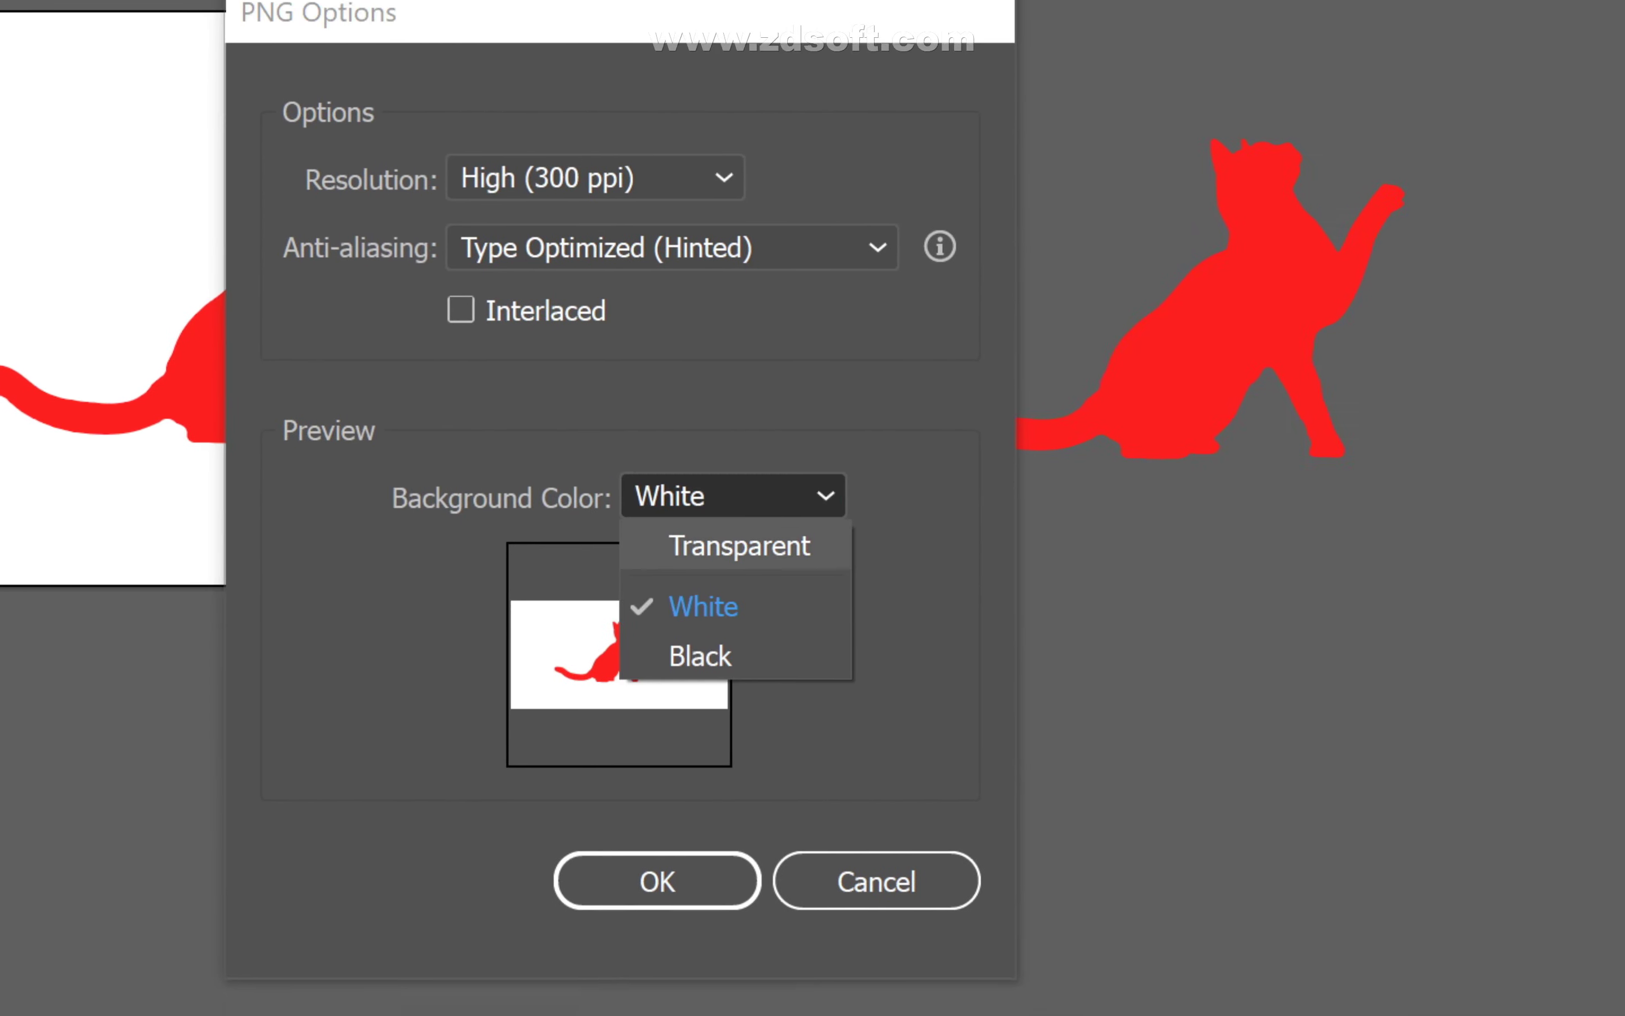
pyautogui.click(737, 564)
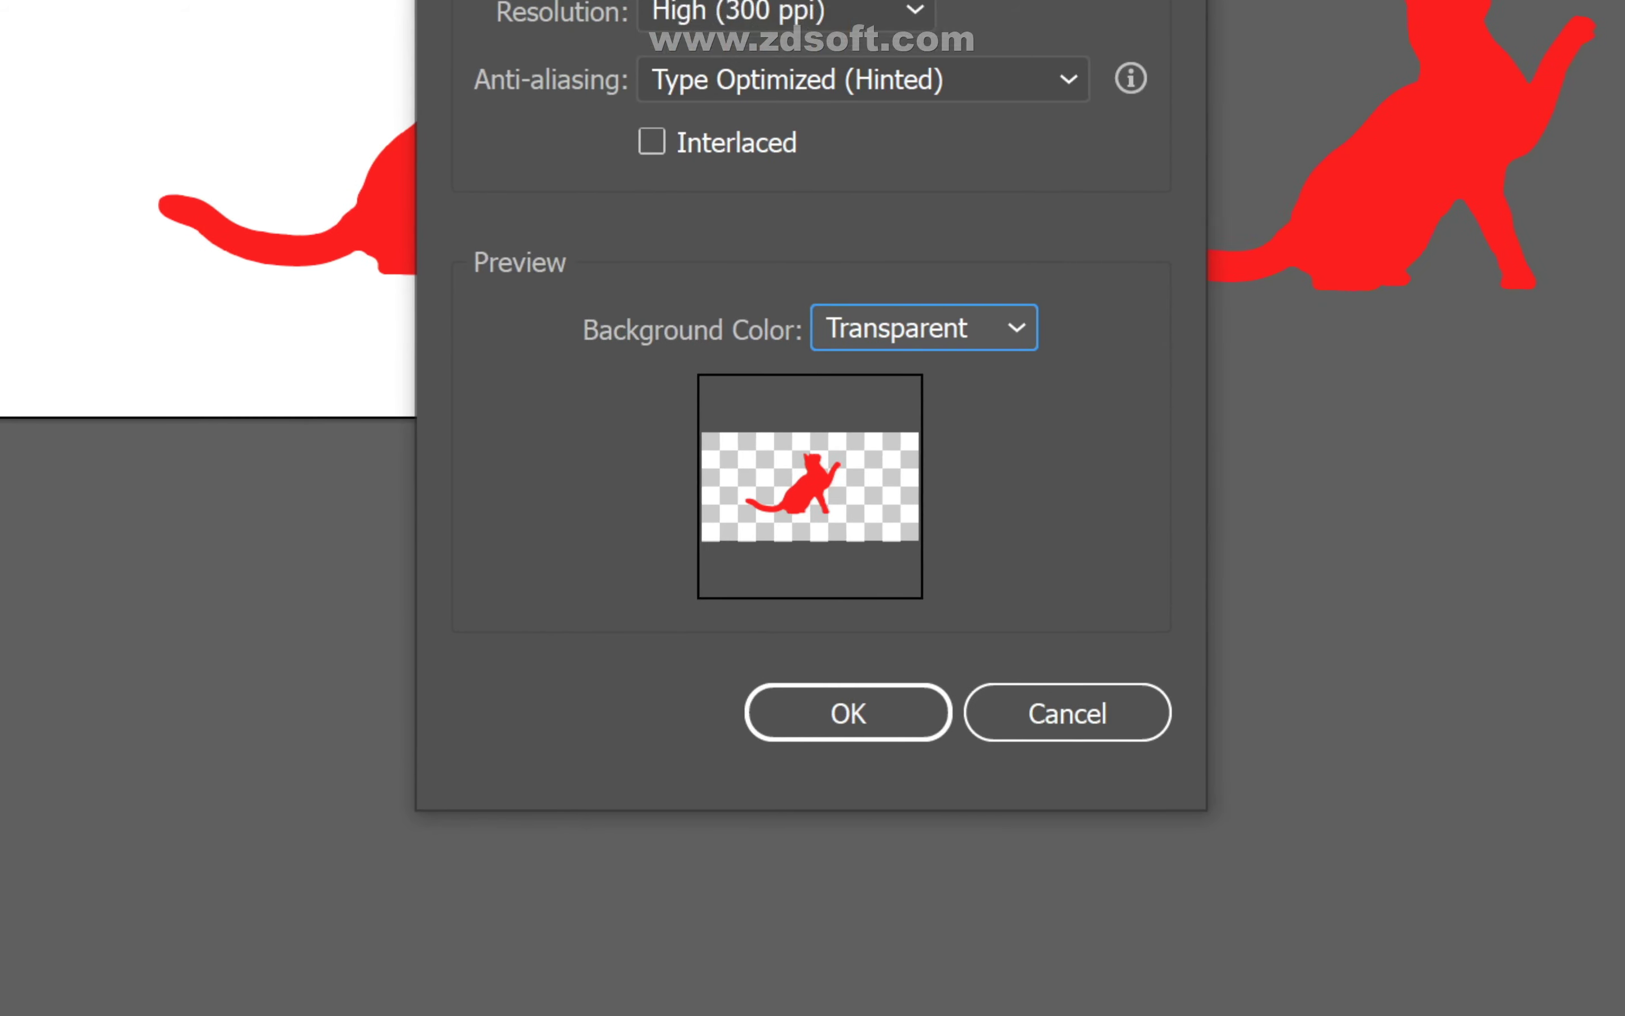
pyautogui.click(826, 479)
pyautogui.click(798, 589)
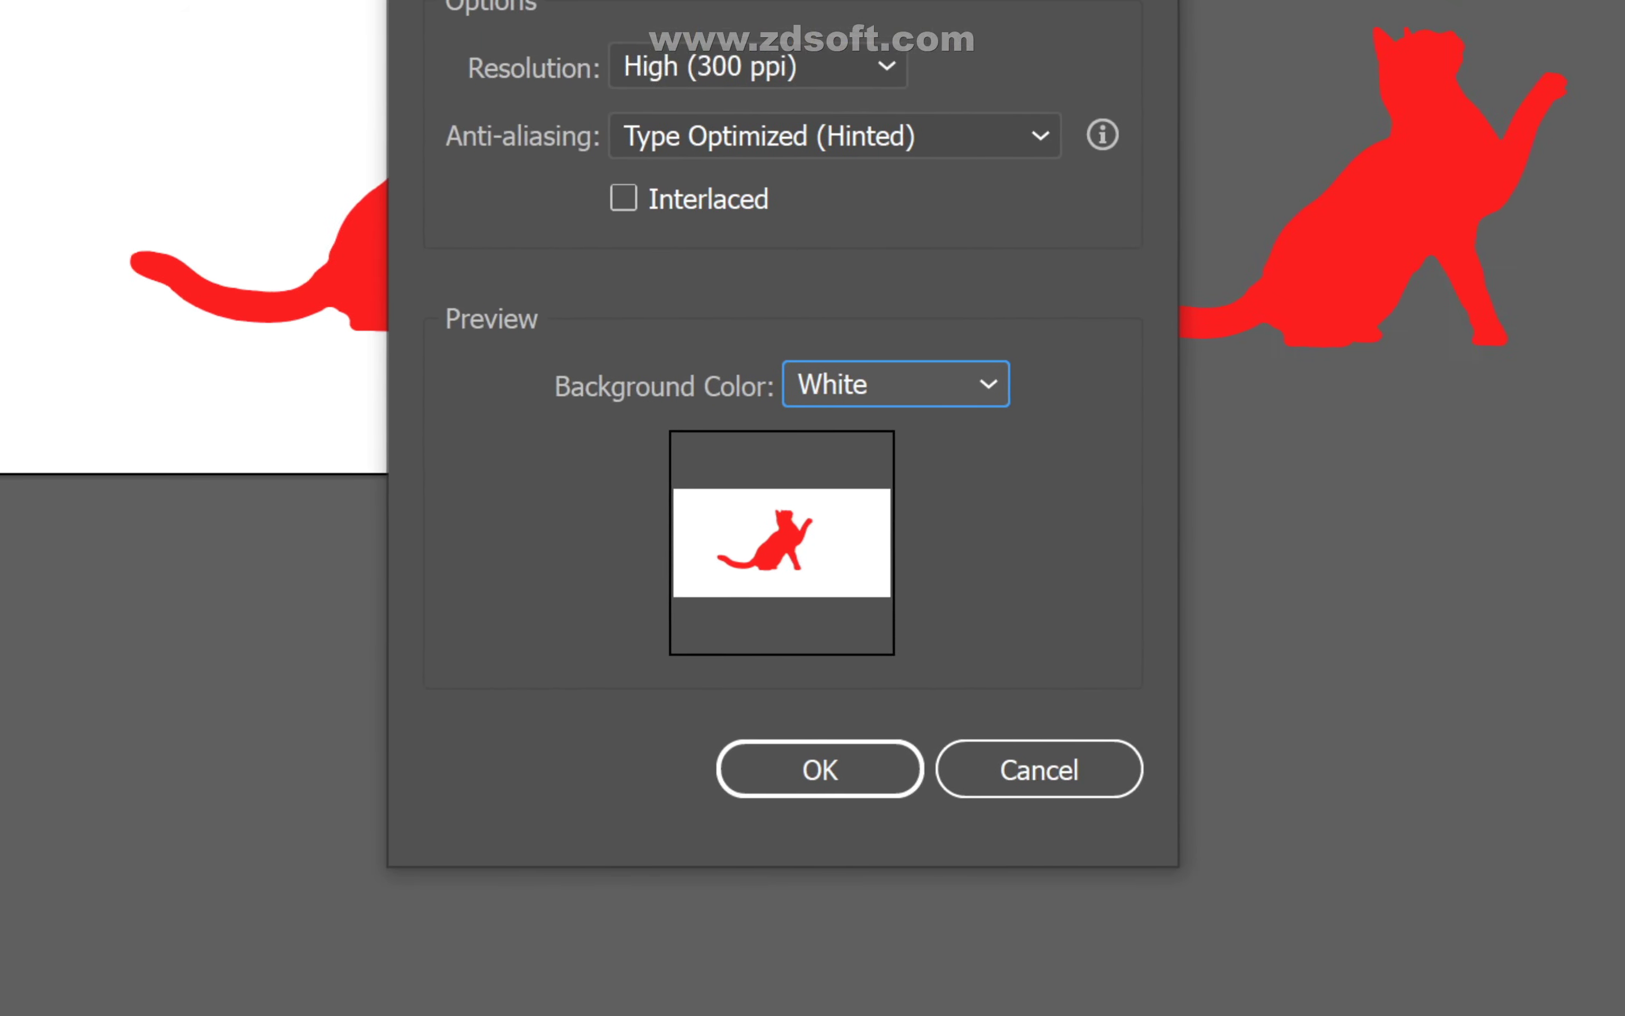
pyautogui.click(896, 383)
pyautogui.click(862, 545)
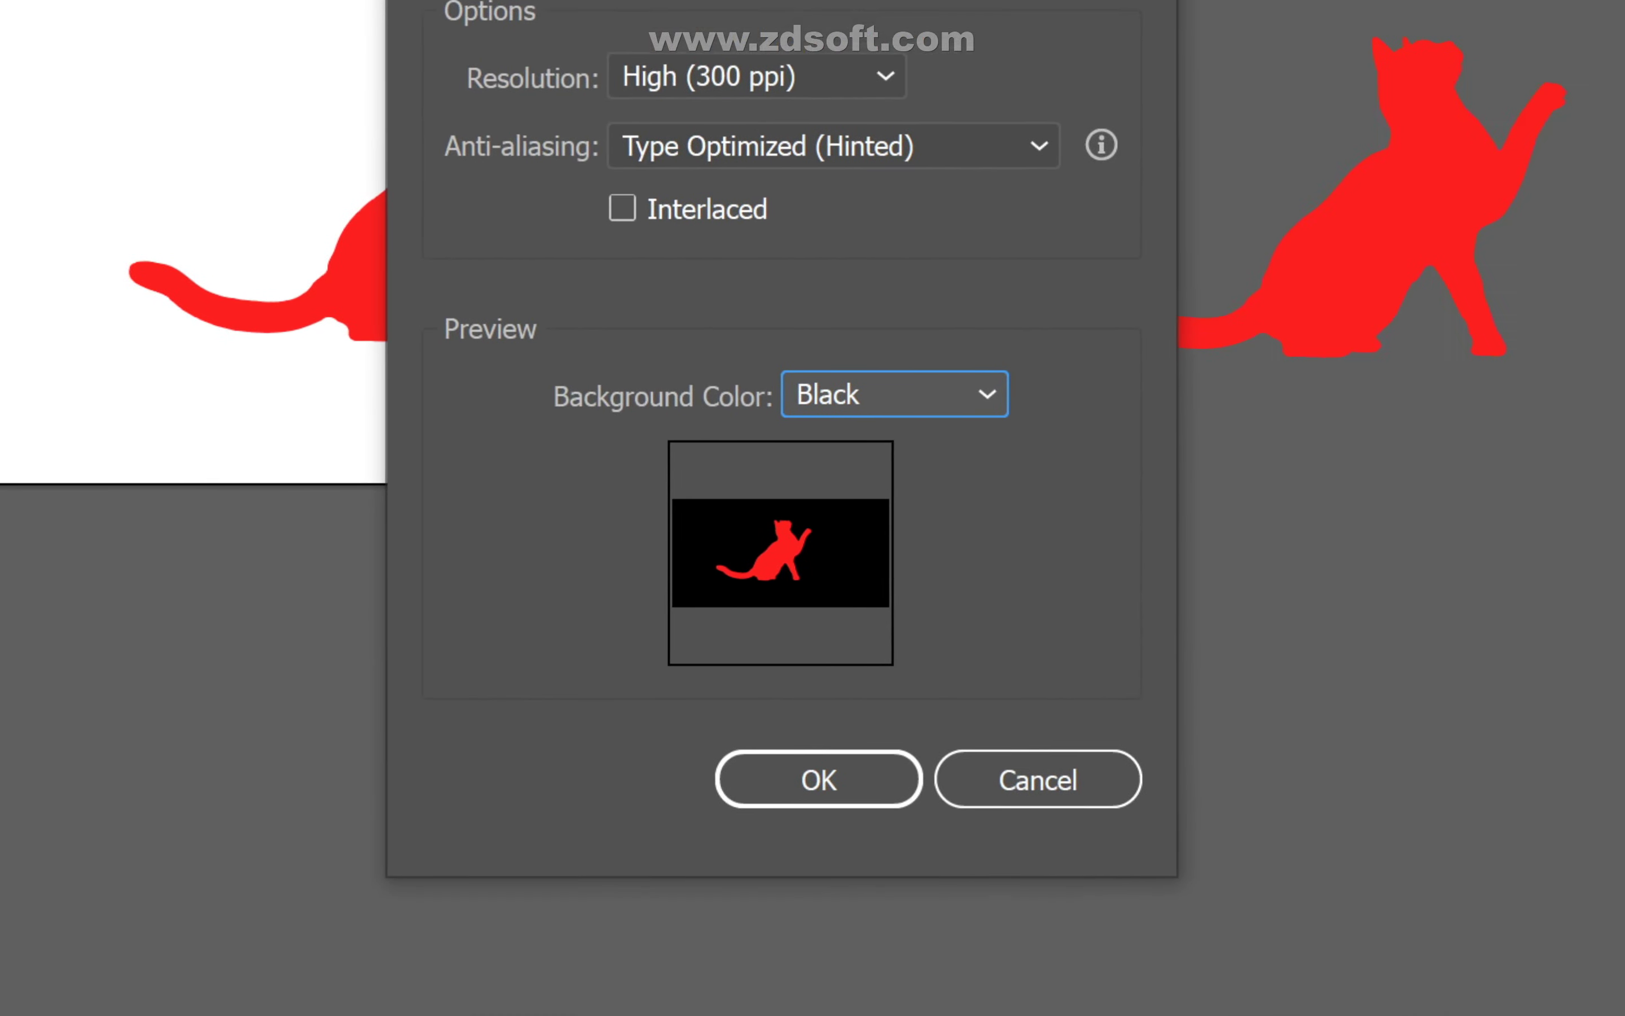
pyautogui.click(894, 394)
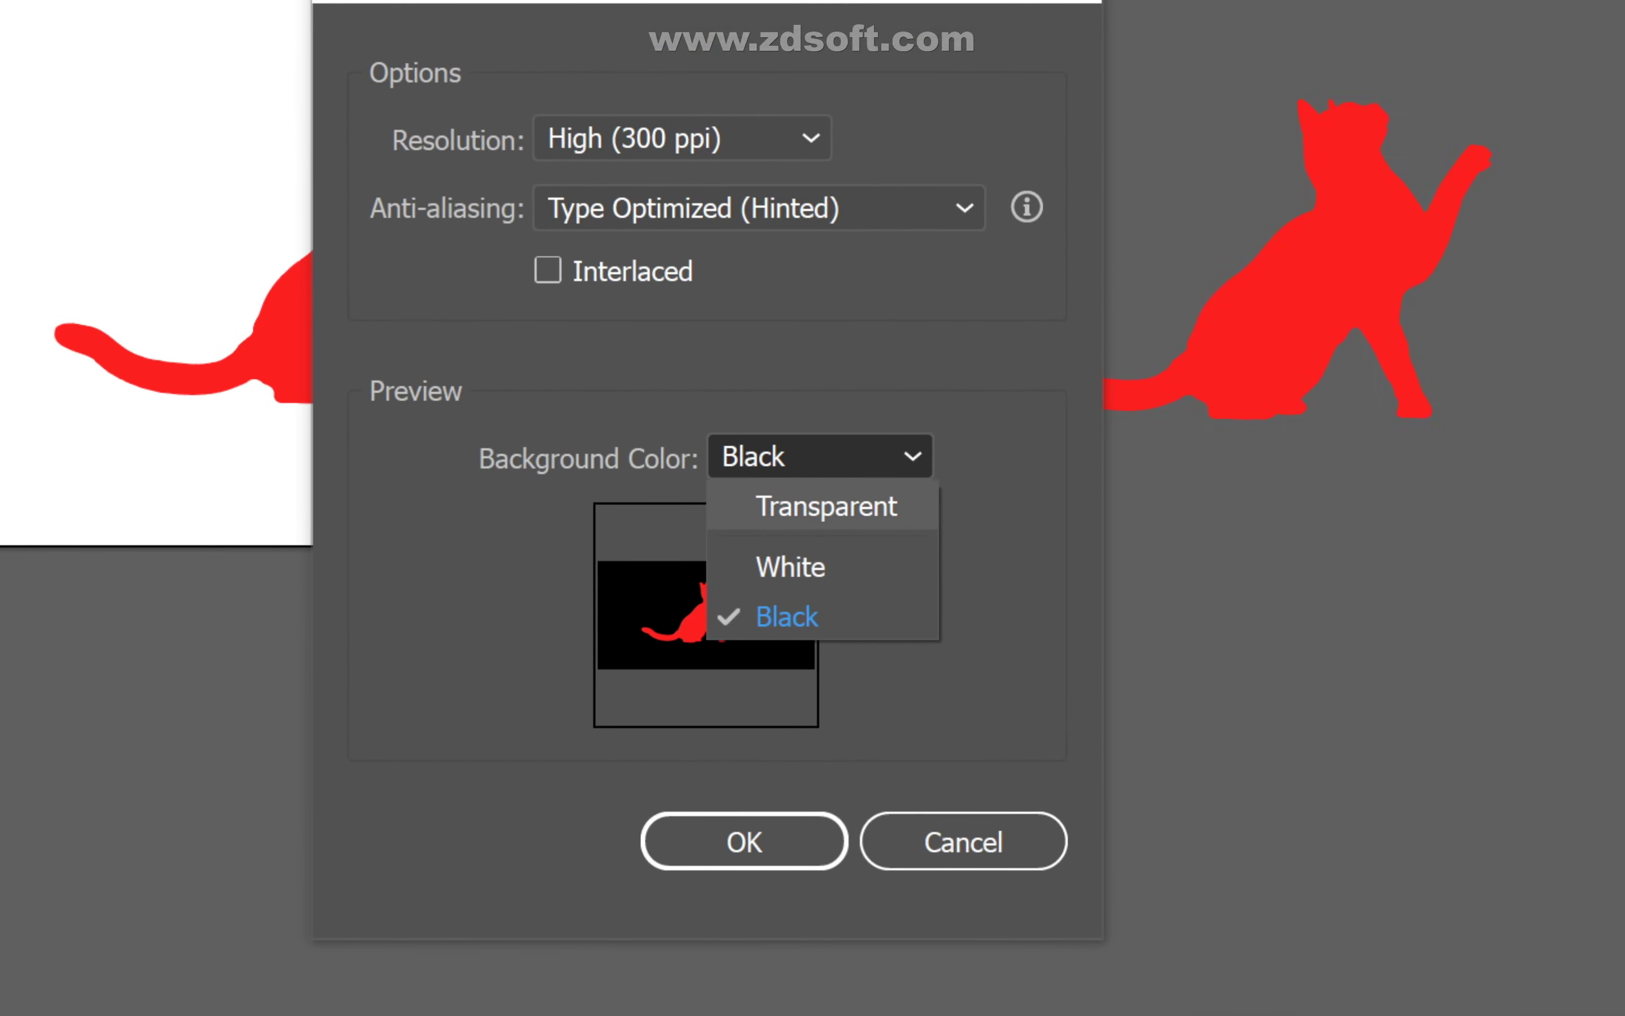
pyautogui.click(787, 616)
# - Set the PNG background color to Transparent and complete the export at High (300 ppi) resolution
pyautogui.click(820, 456)
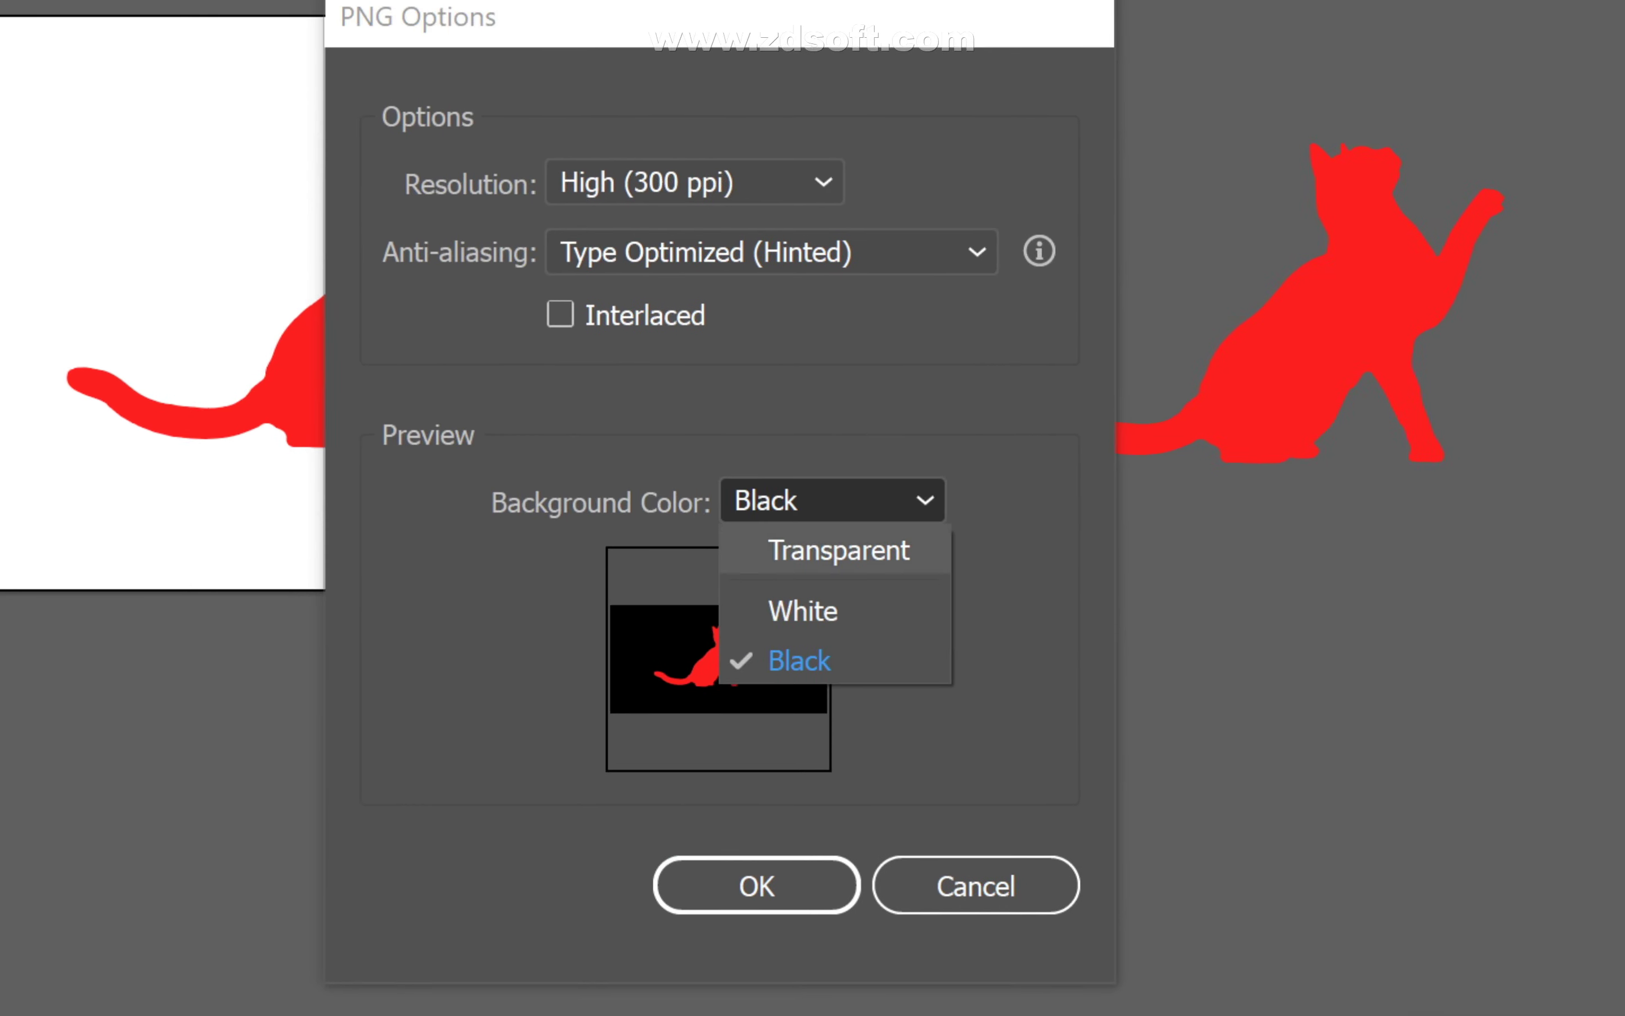
pyautogui.press('Return')
pyautogui.click(830, 468)
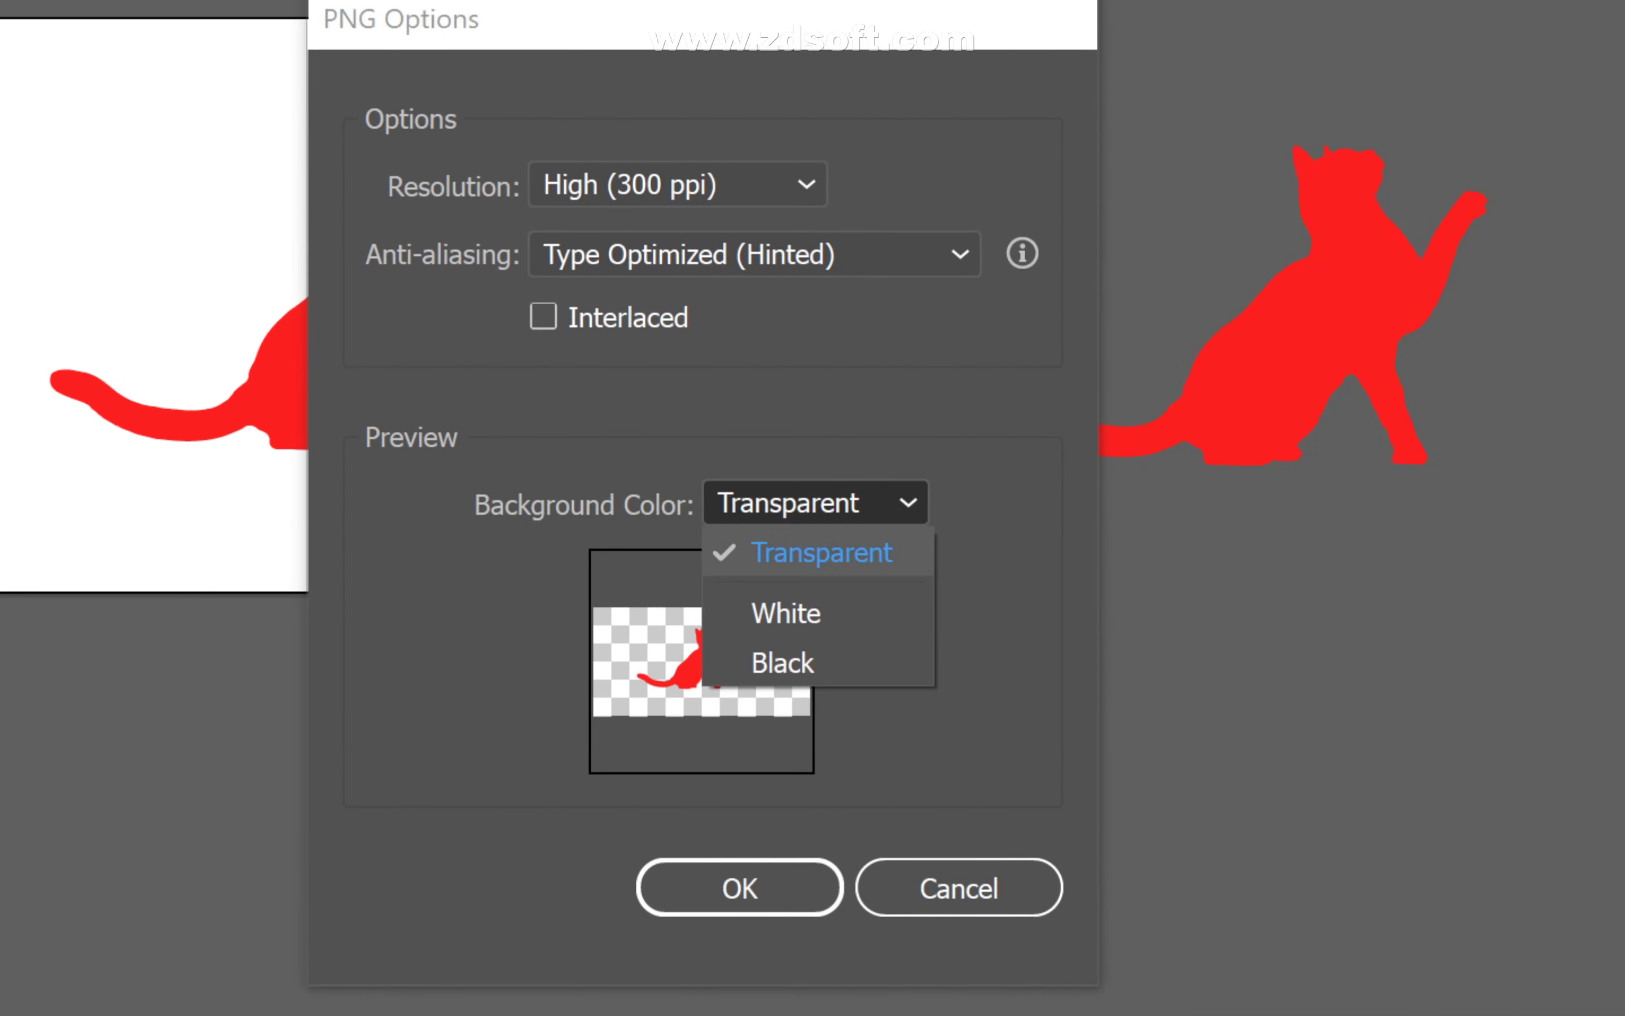
pyautogui.click(832, 518)
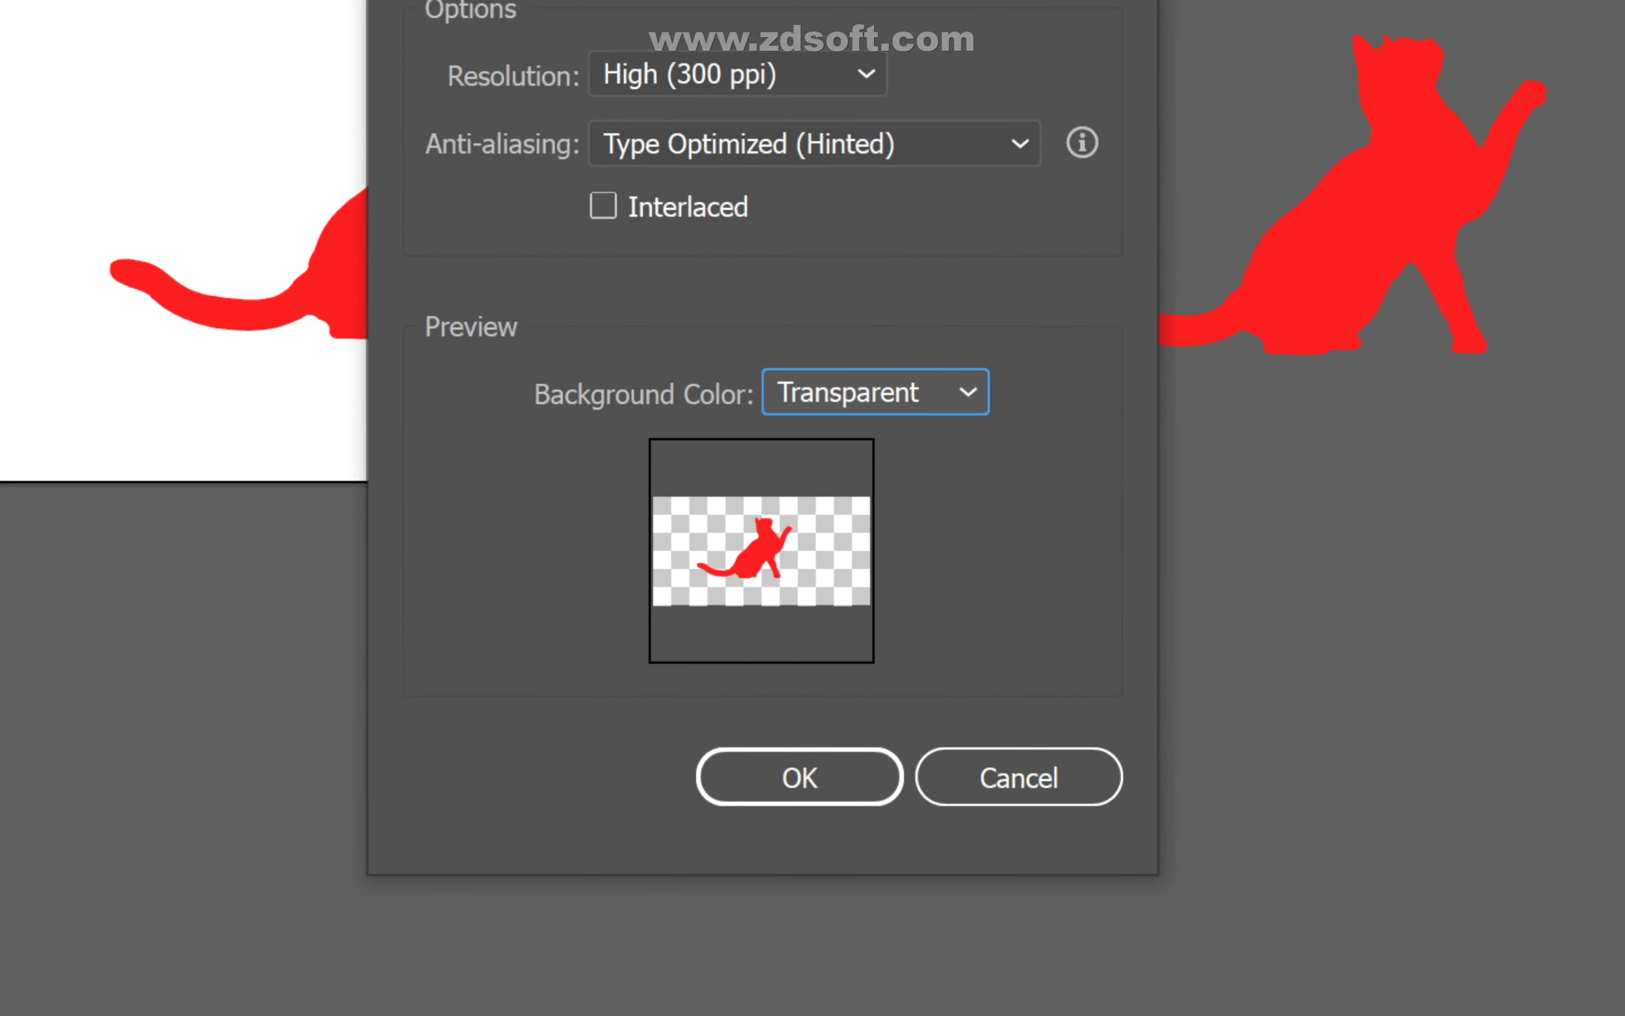
pyautogui.press('Return')
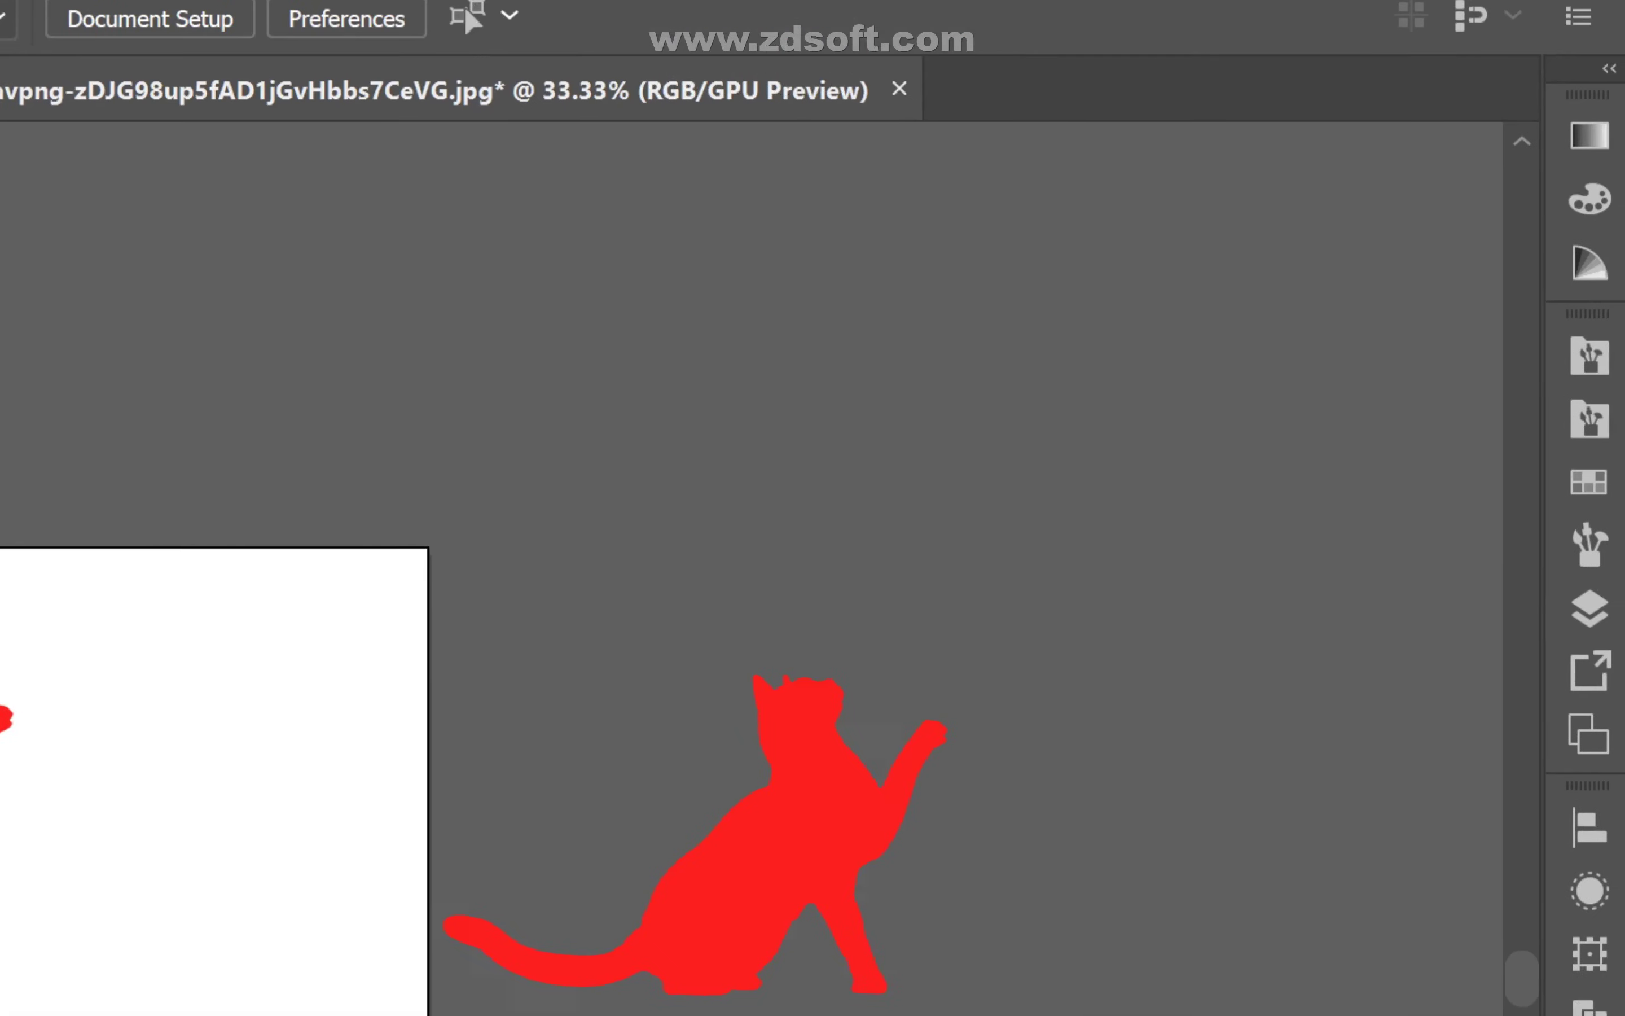
# - Minimize the open windows and open the exported red cat PNG from the desktop to check its background
pyautogui.click(1463, 25)
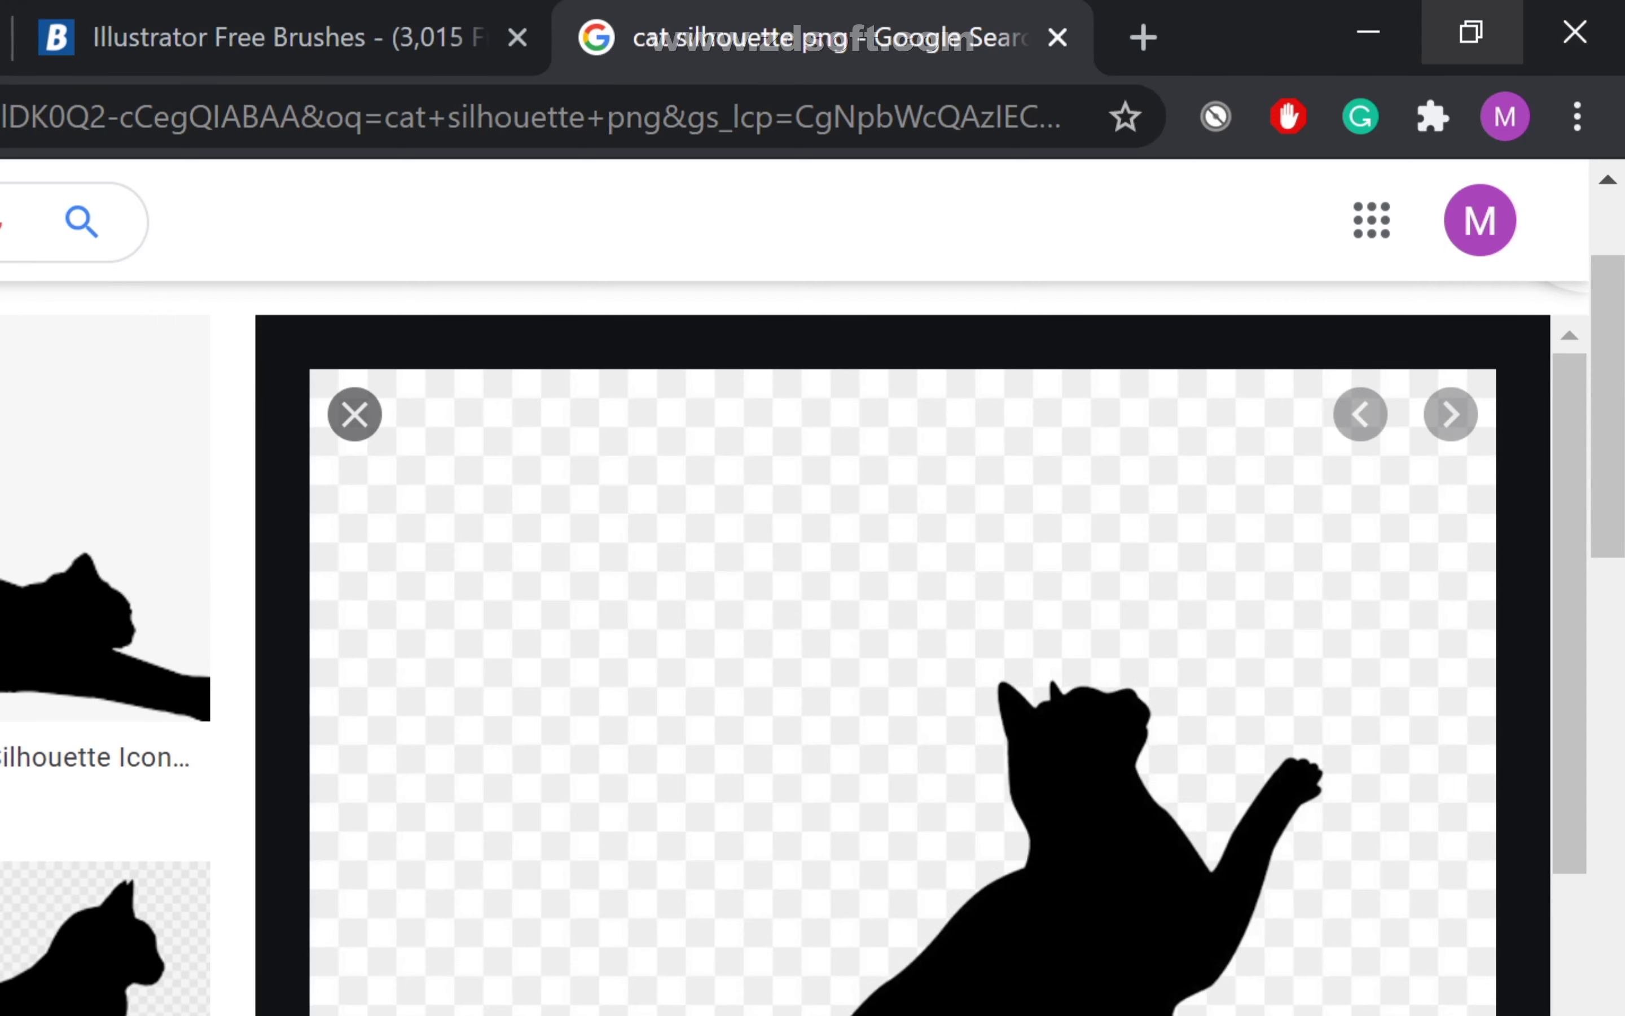
pyautogui.click(1368, 32)
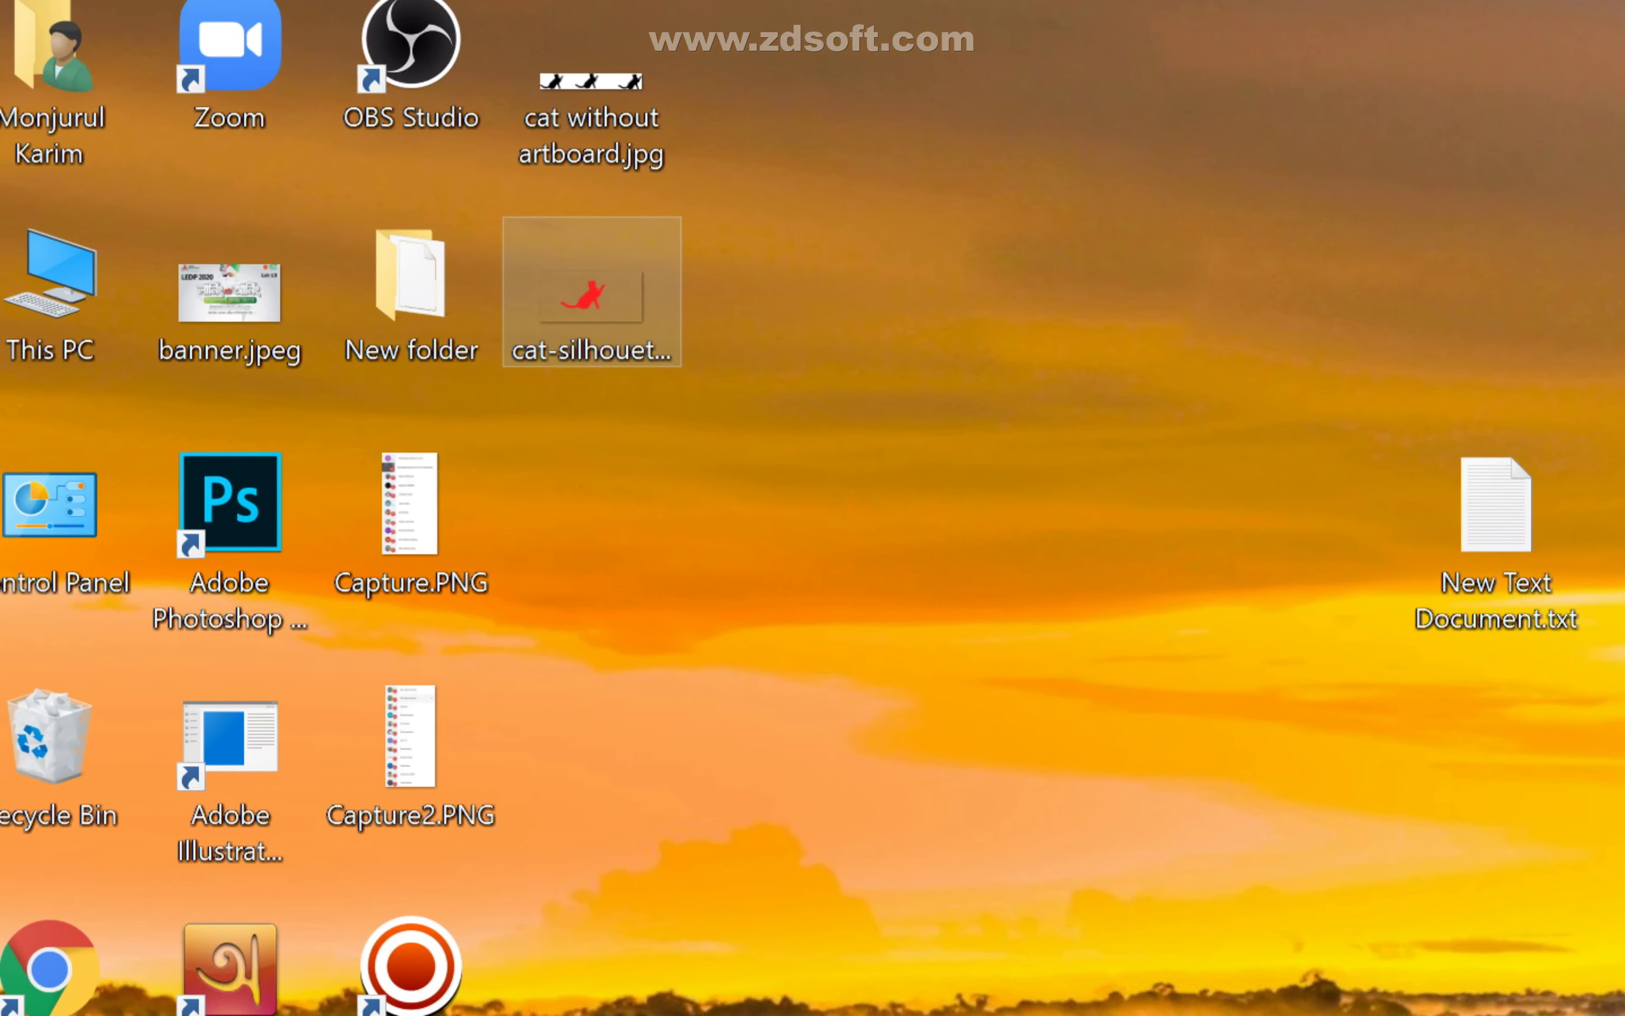
pyautogui.doubleClick(629, 323)
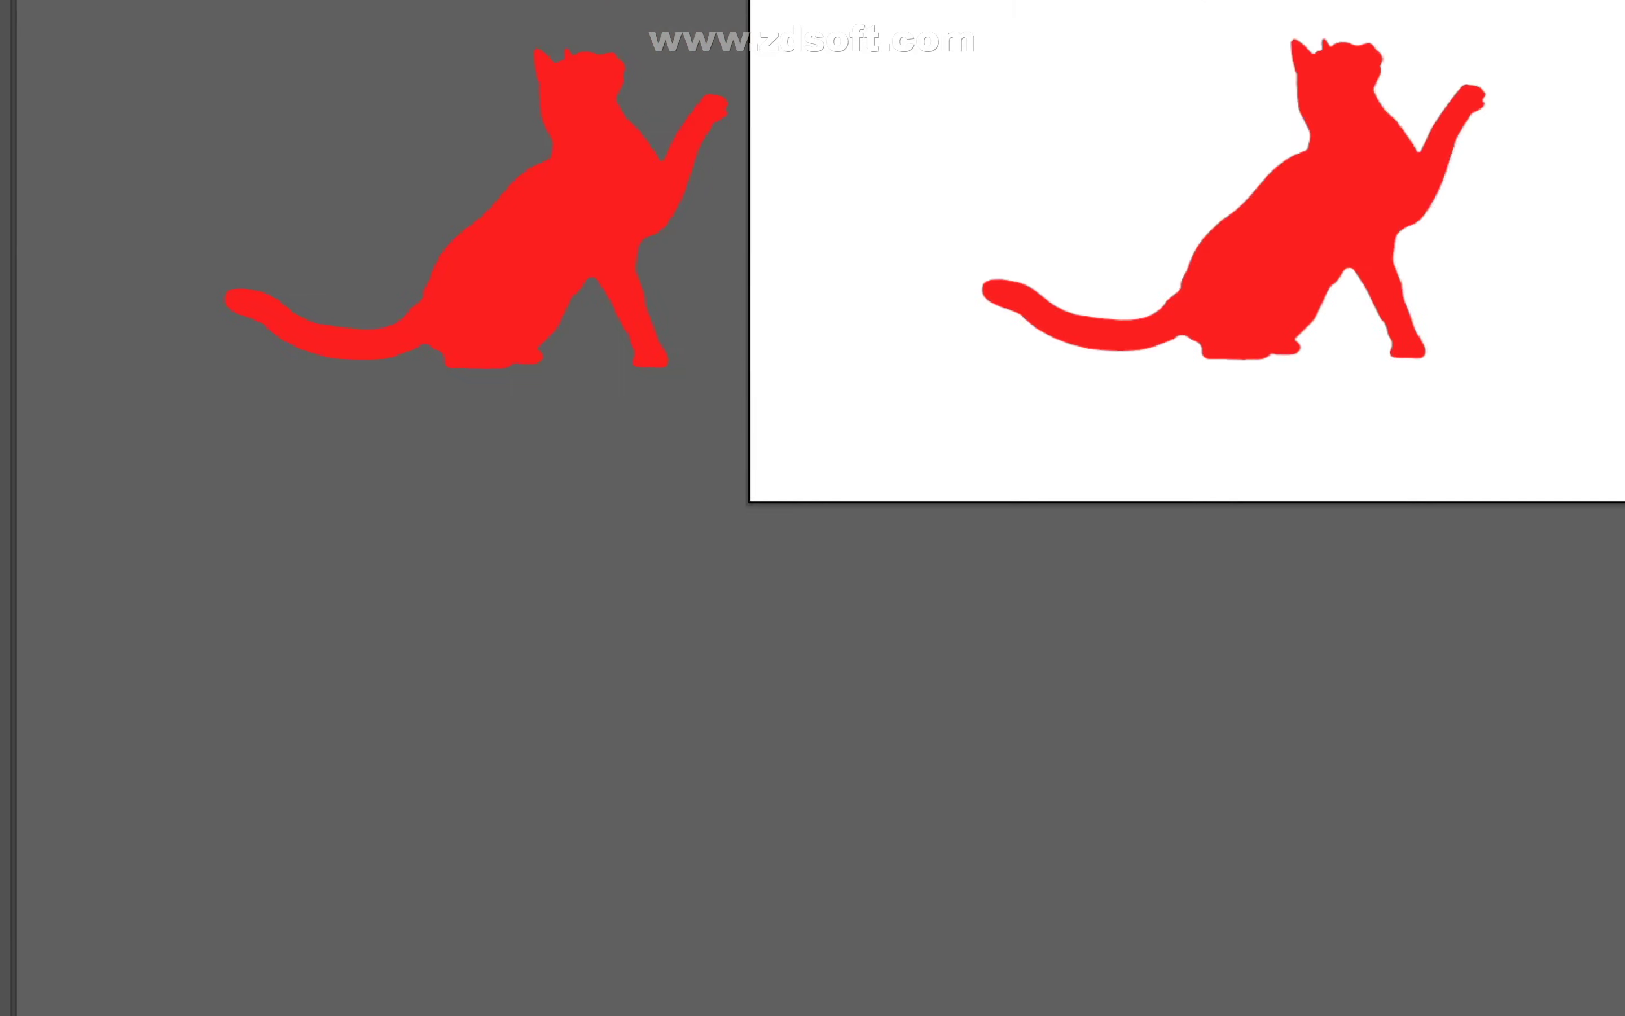
# - Draw a rectangle covering the whole artboard and fill it with white
pyautogui.press('m')
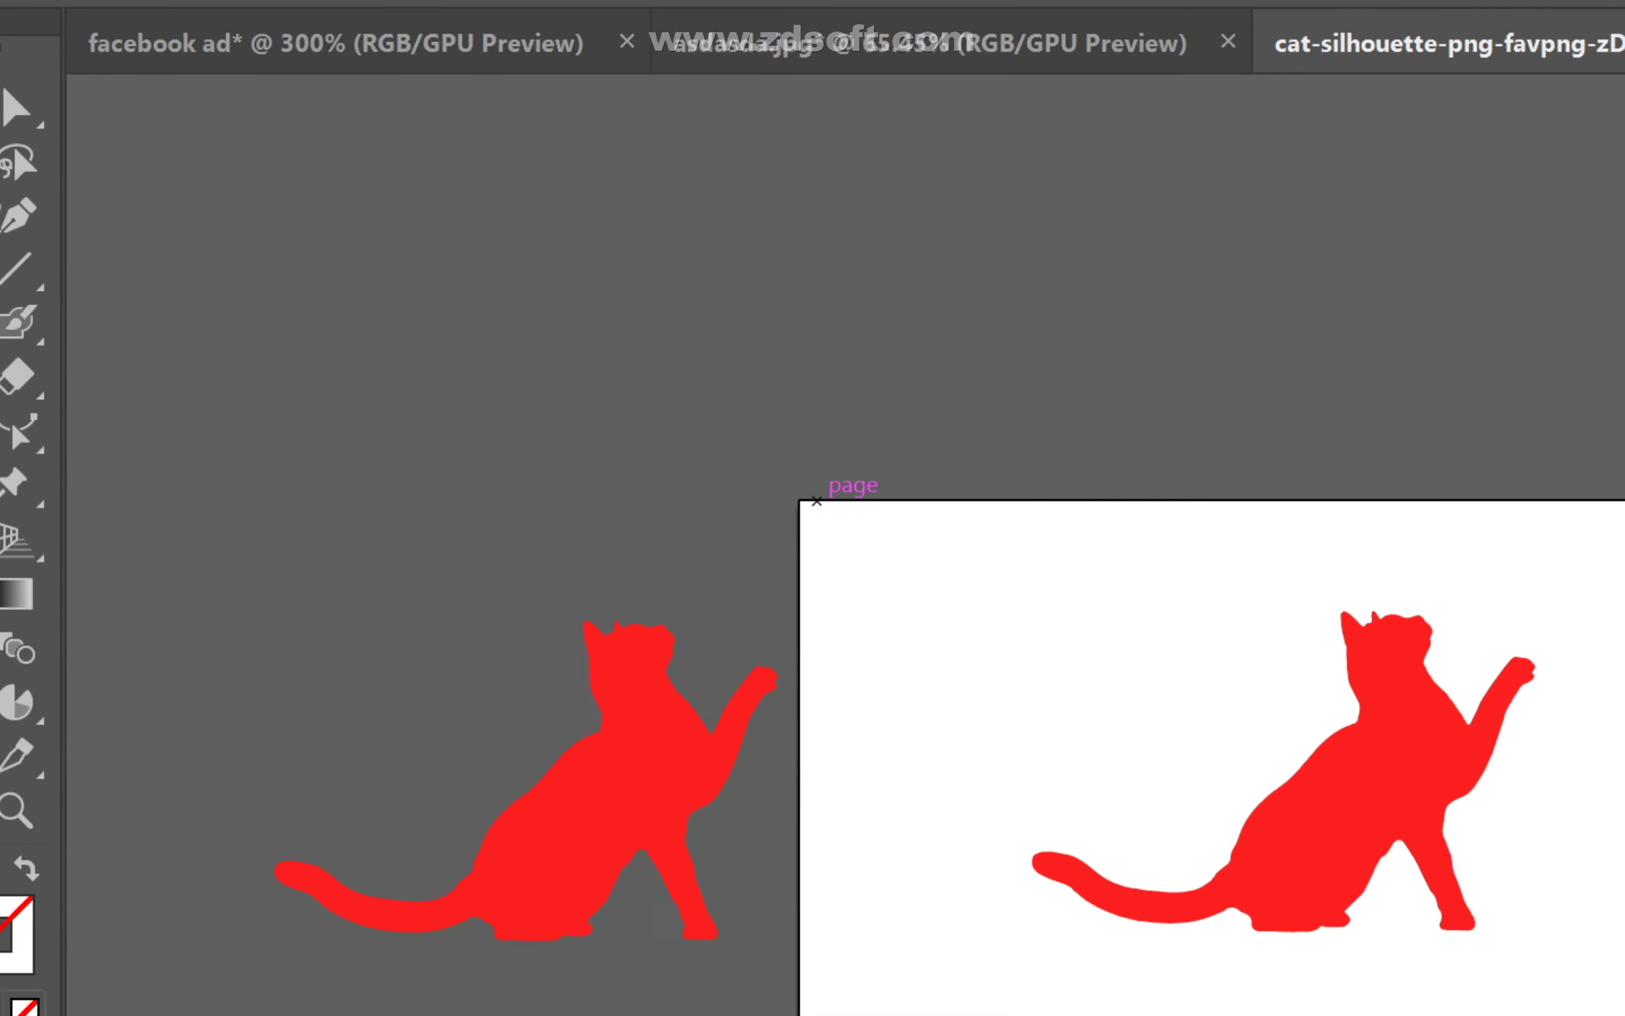
pyautogui.moveTo(814, 510)
pyautogui.mouseDown()
pyautogui.moveTo(1326, 798)
pyautogui.moveTo(934, 545)
pyautogui.moveTo(735, 498)
pyautogui.moveTo(823, 490)
pyautogui.mouseUp()
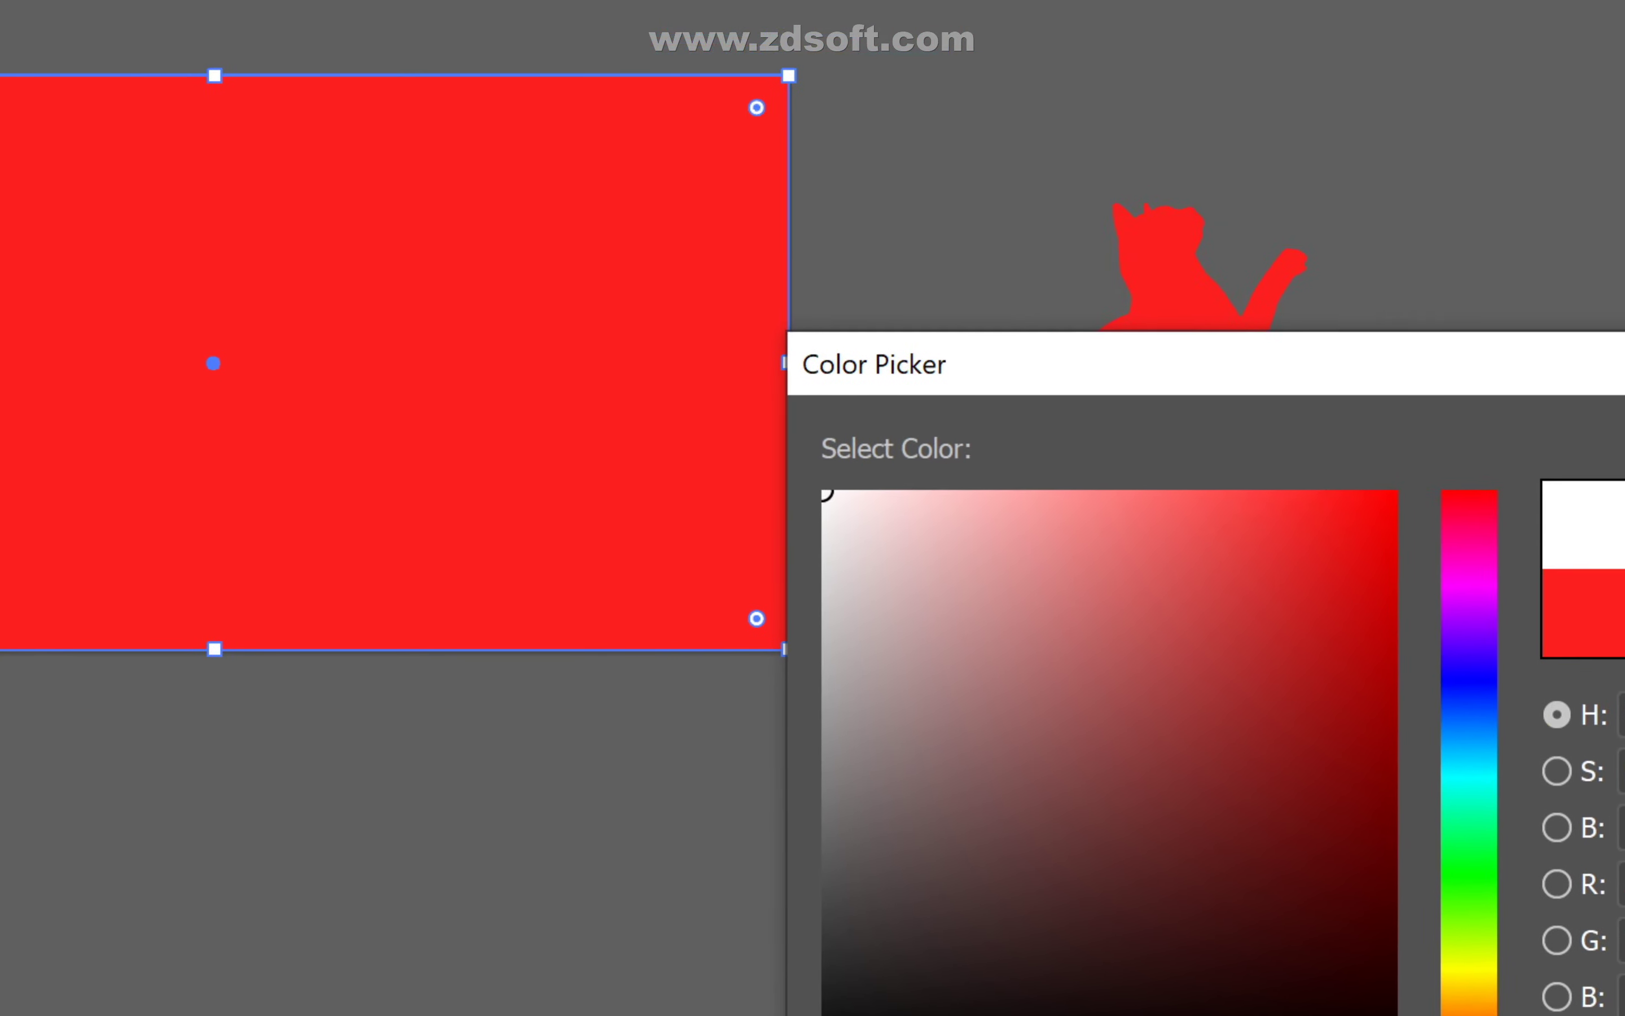
pyautogui.press('Return')
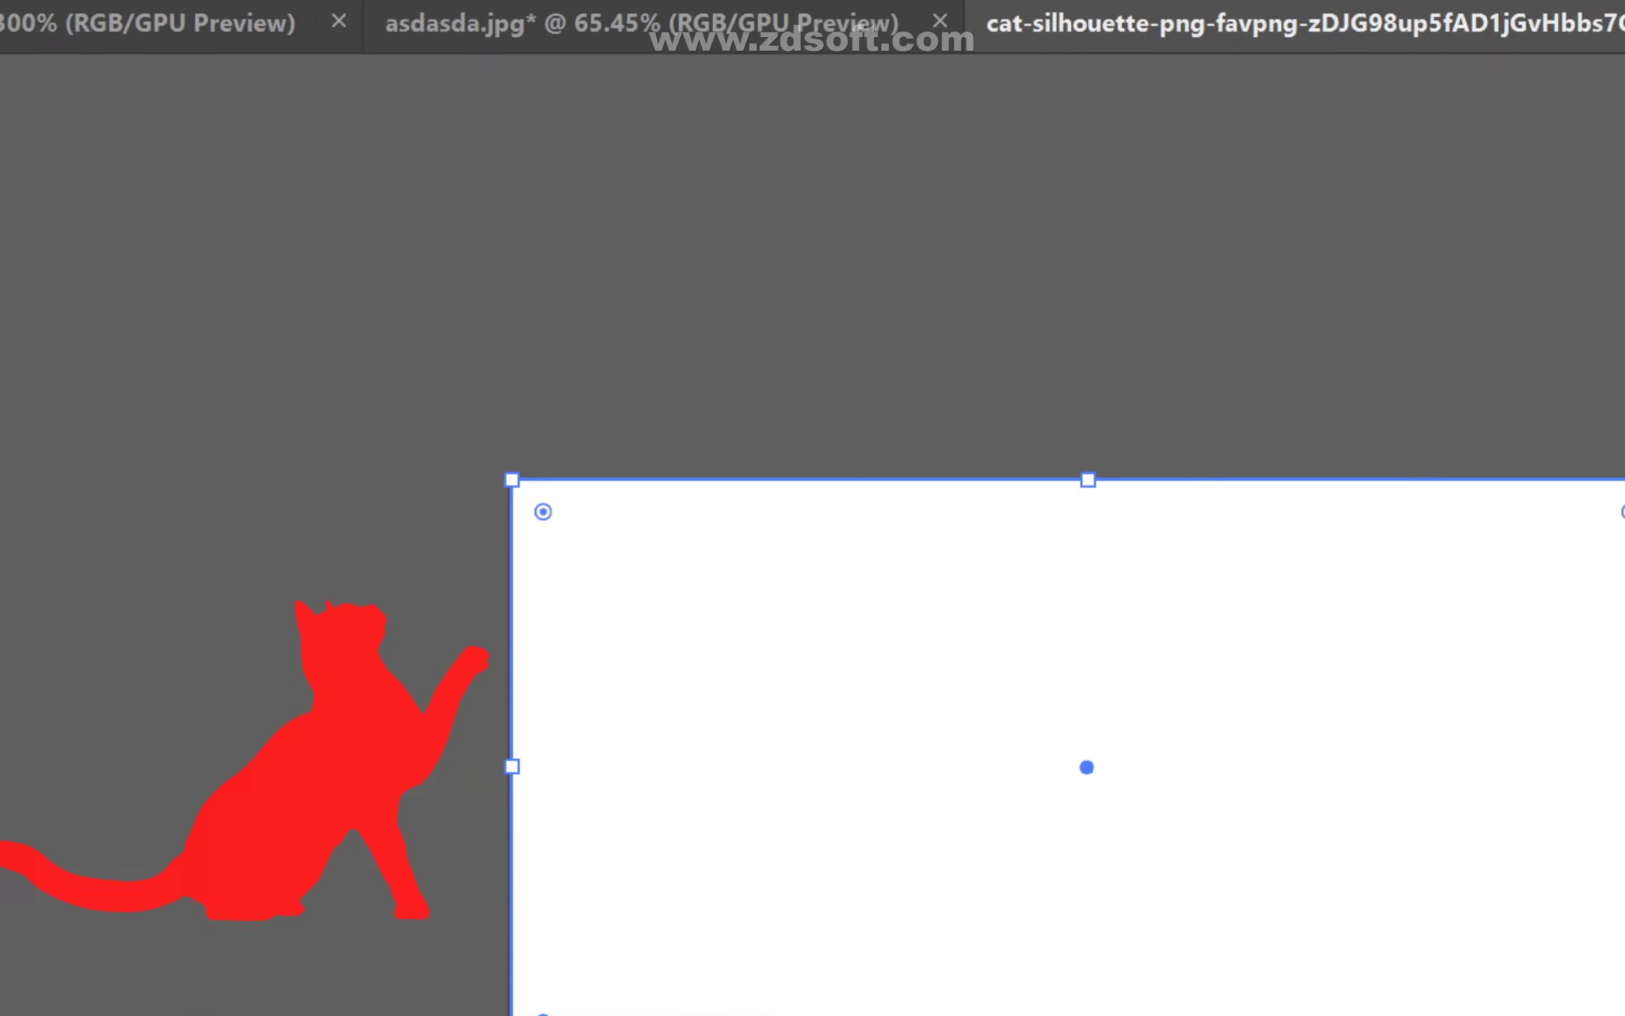
# - Send the white rectangle to the back, behind the red cat, and deselect it
pyautogui.rightClick(1444, 752)
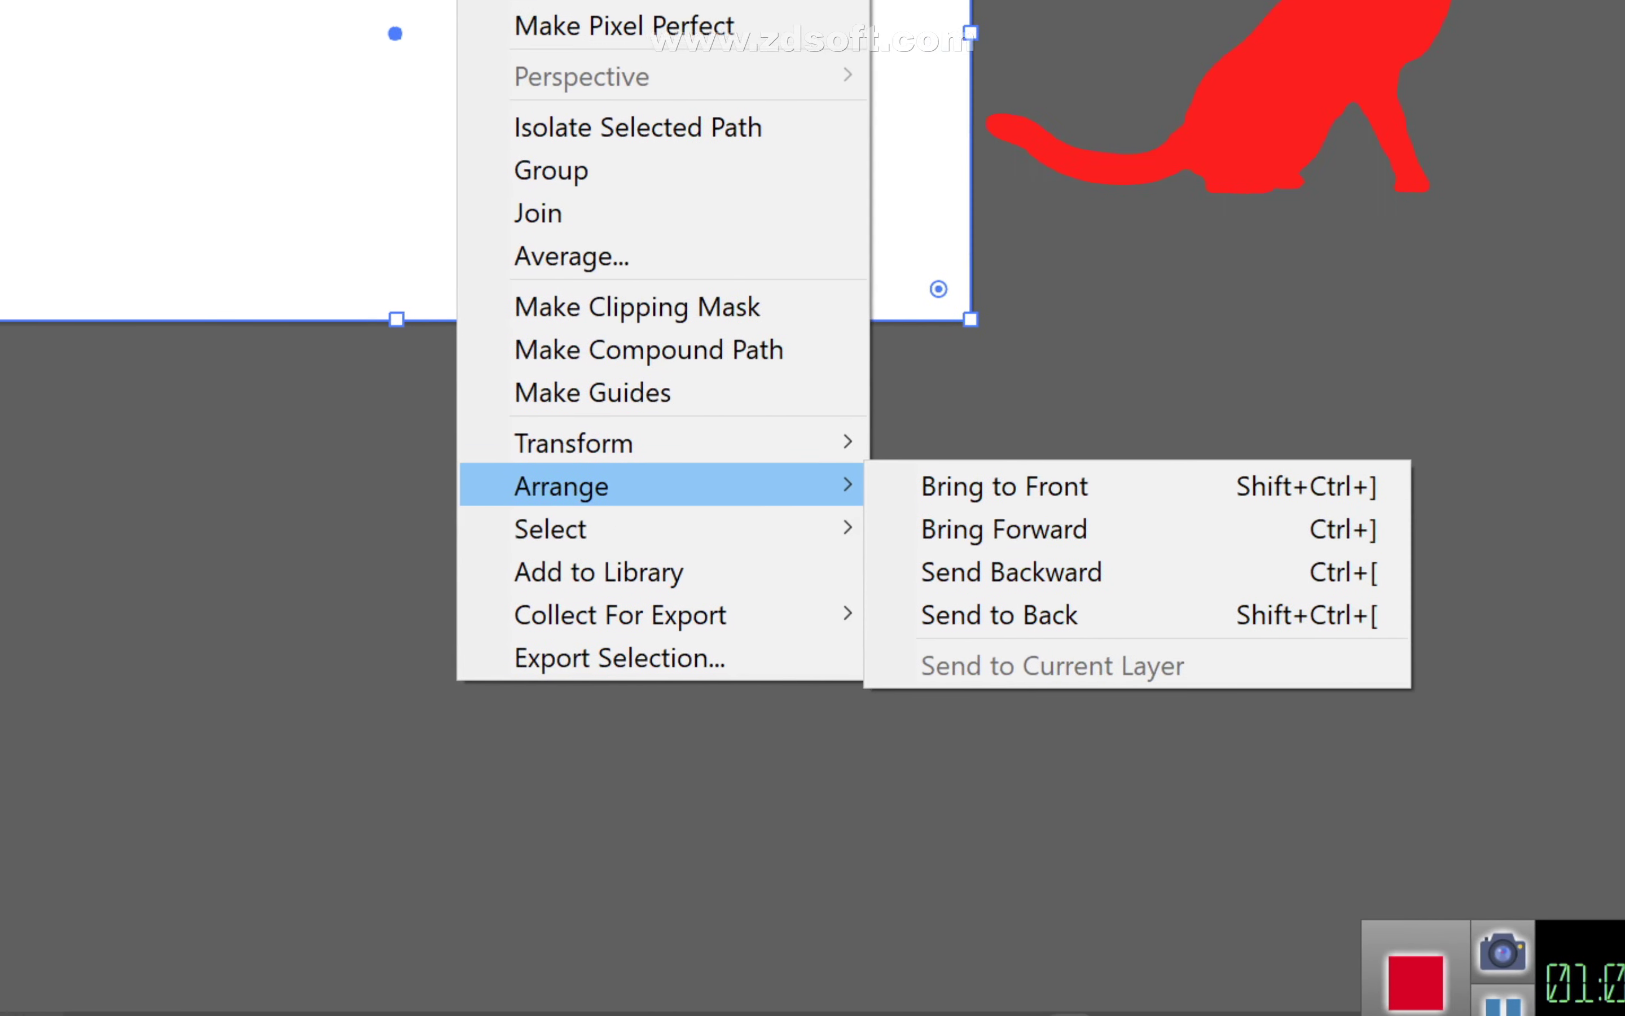
pyautogui.moveTo(625, 479)
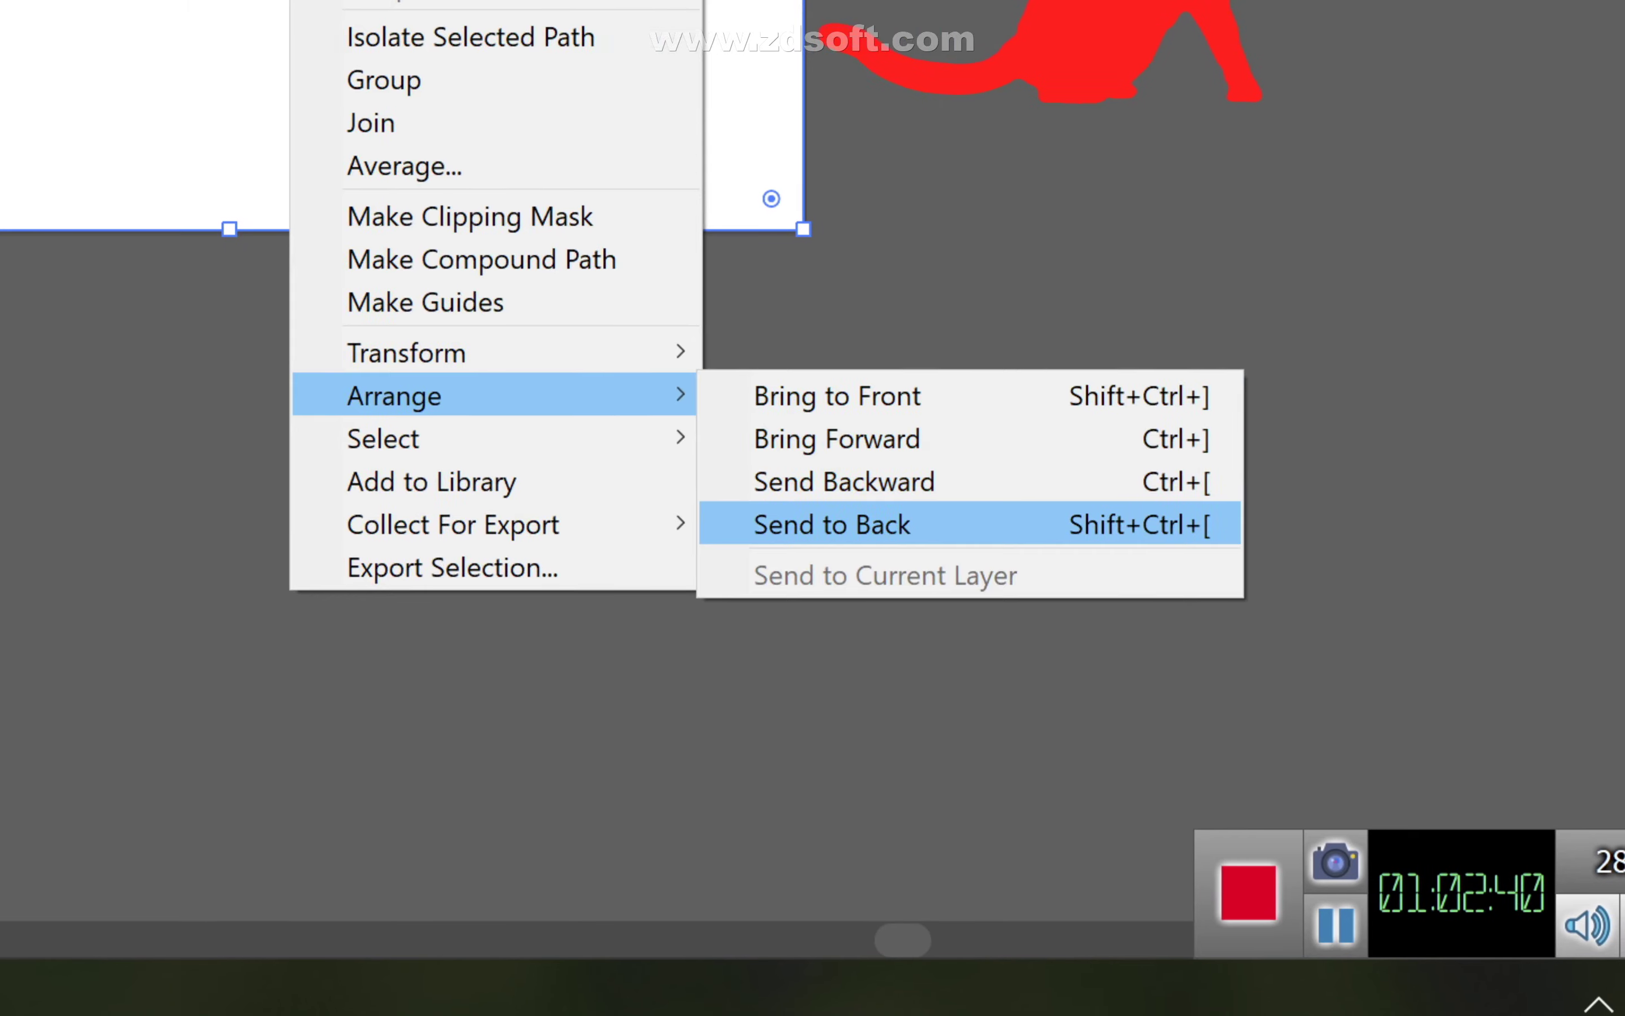
pyautogui.click(840, 545)
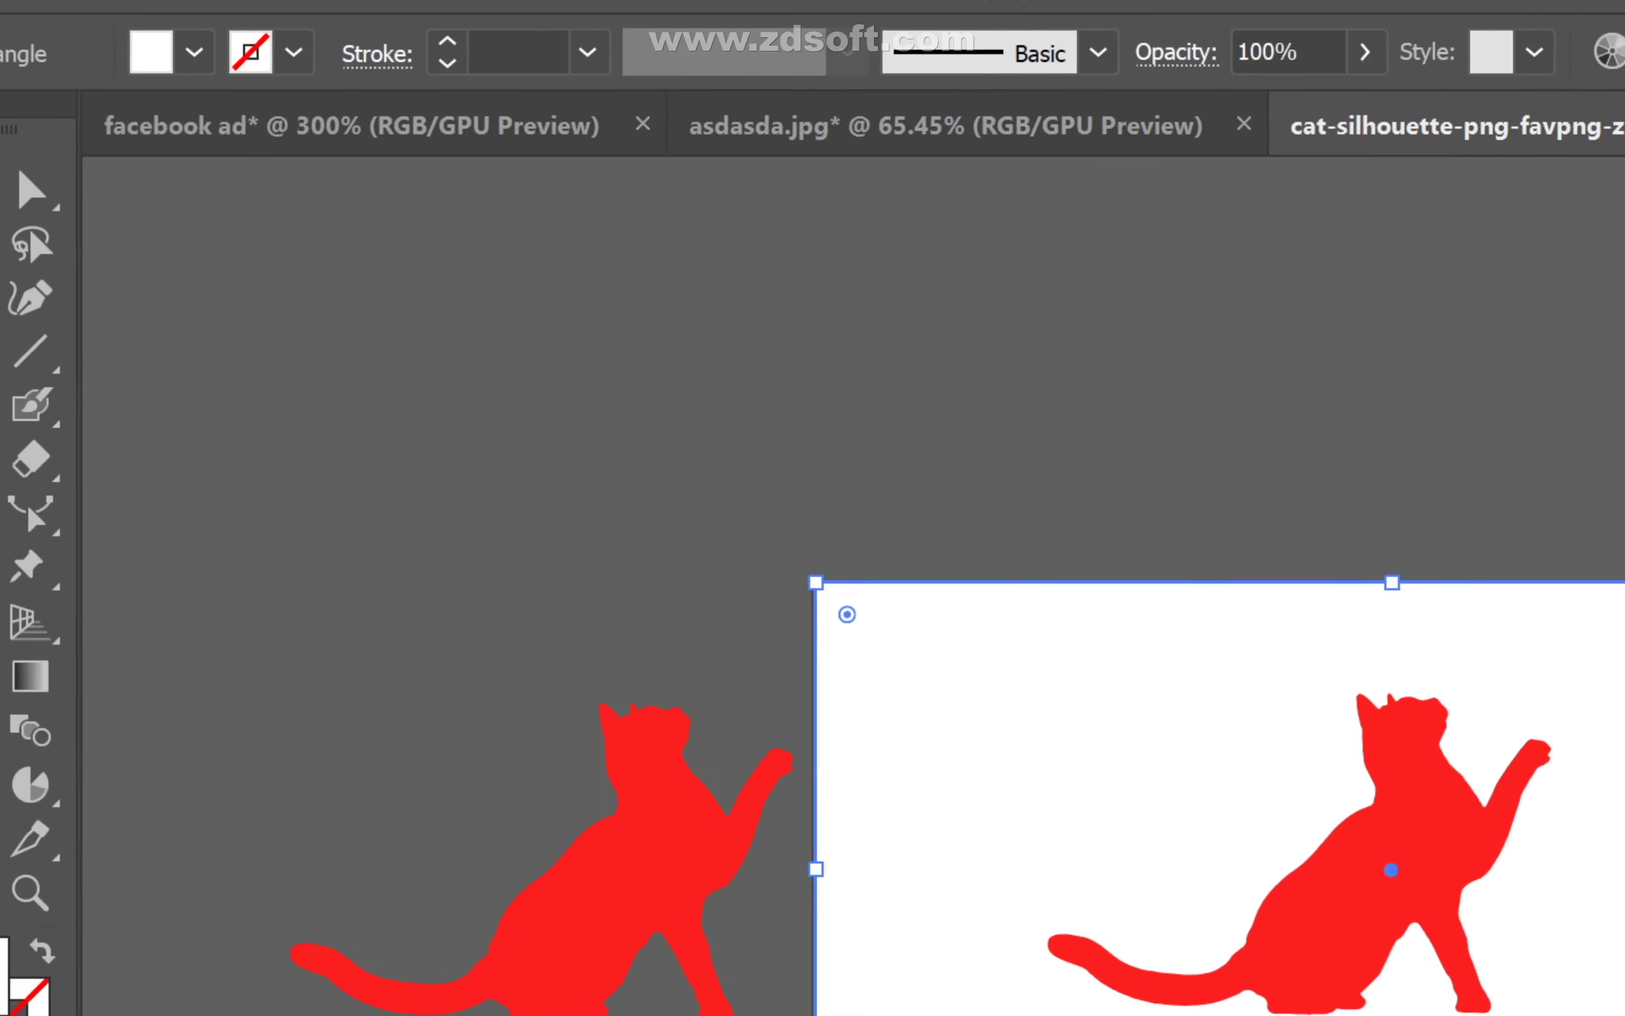
pyautogui.hotkey('ctrl', 'shift', 'a')
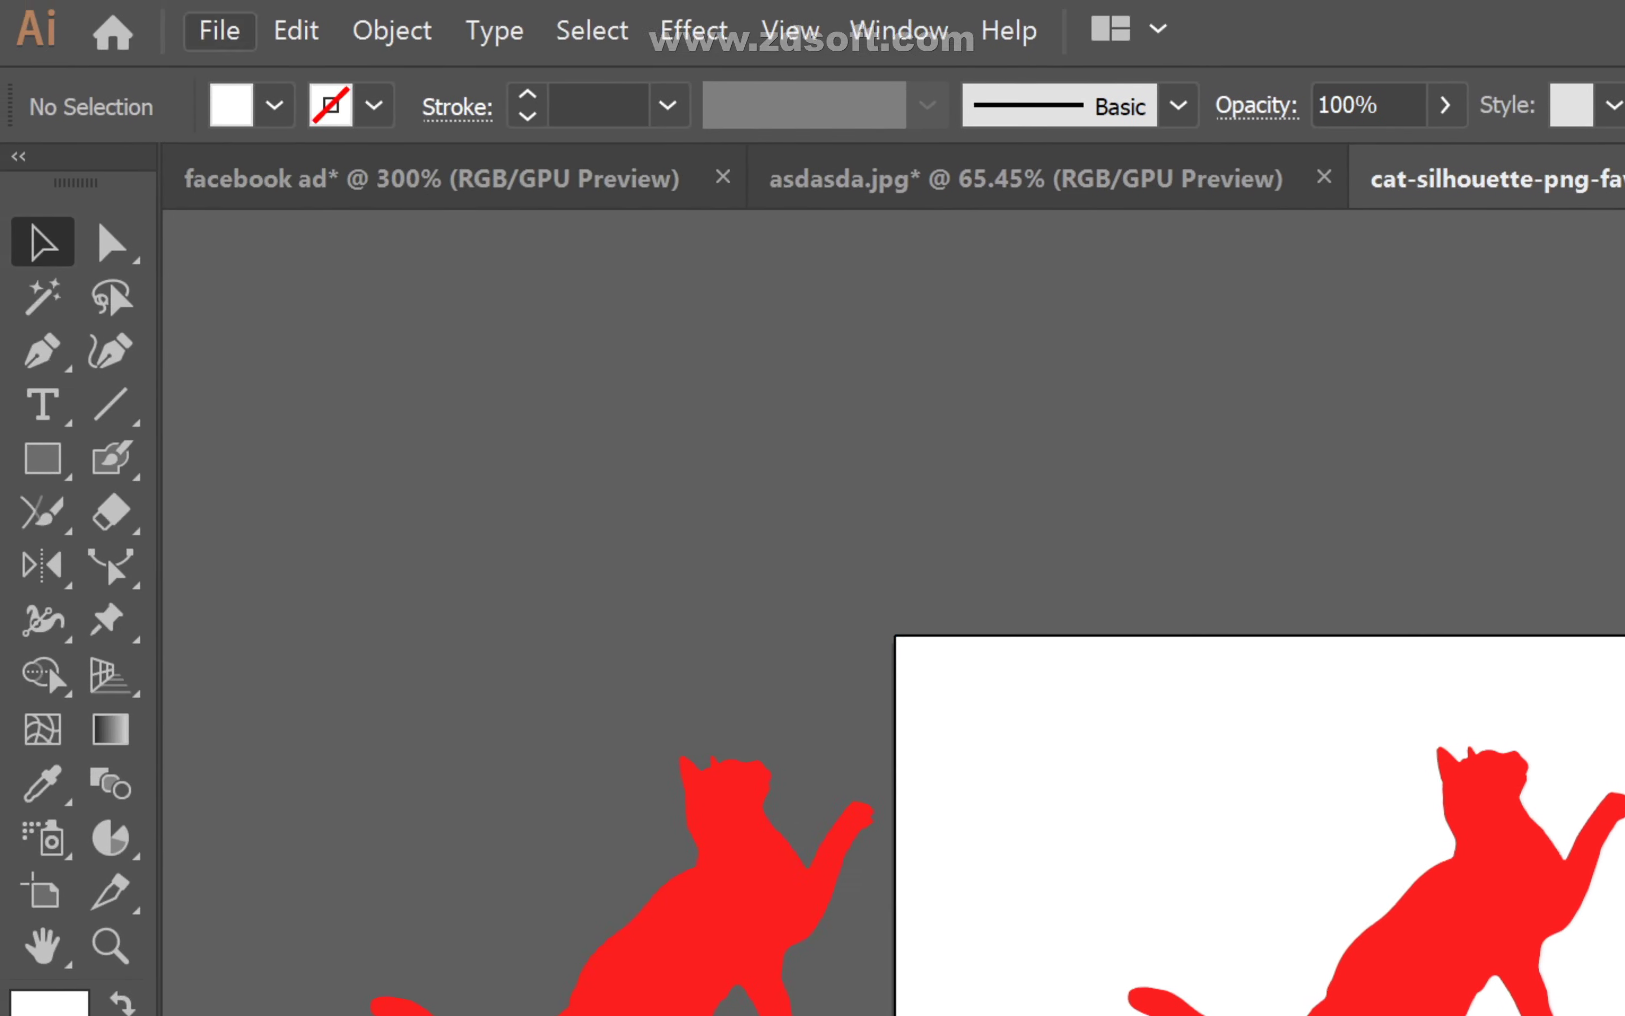
# - Preview a PNG export with Use Artboards on for all artboards and a Transparent background color, and cancel the export
pyautogui.click(222, 30)
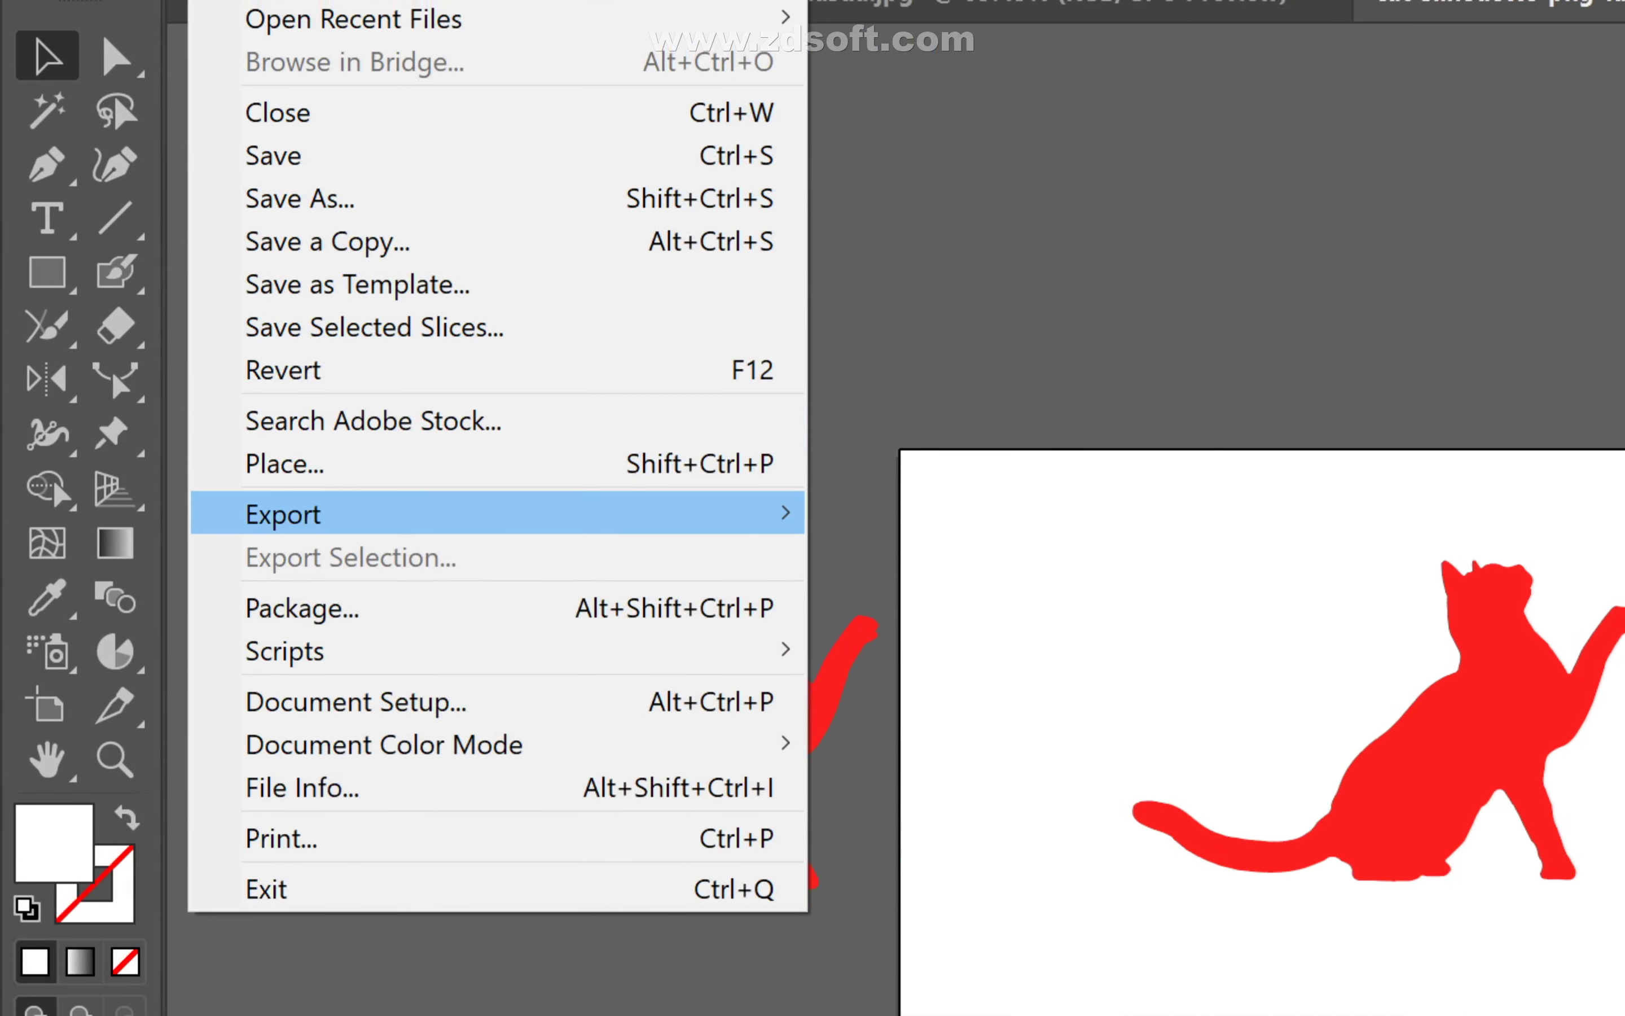
pyautogui.moveTo(605, 461)
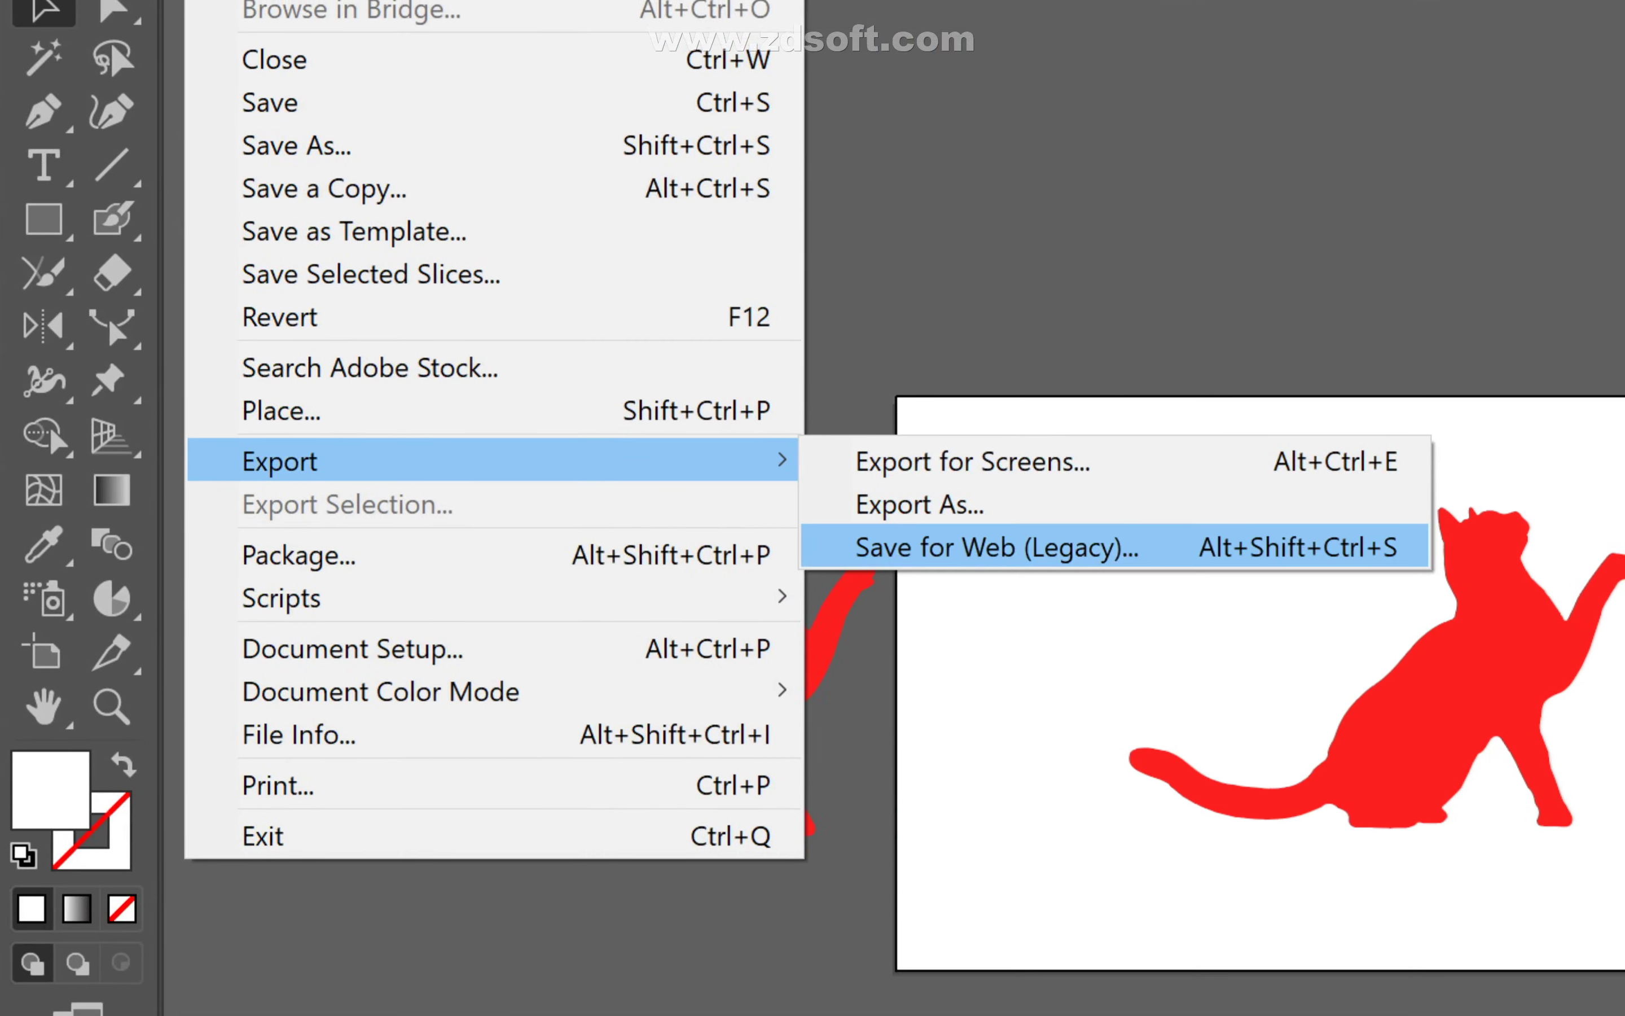
pyautogui.click(907, 512)
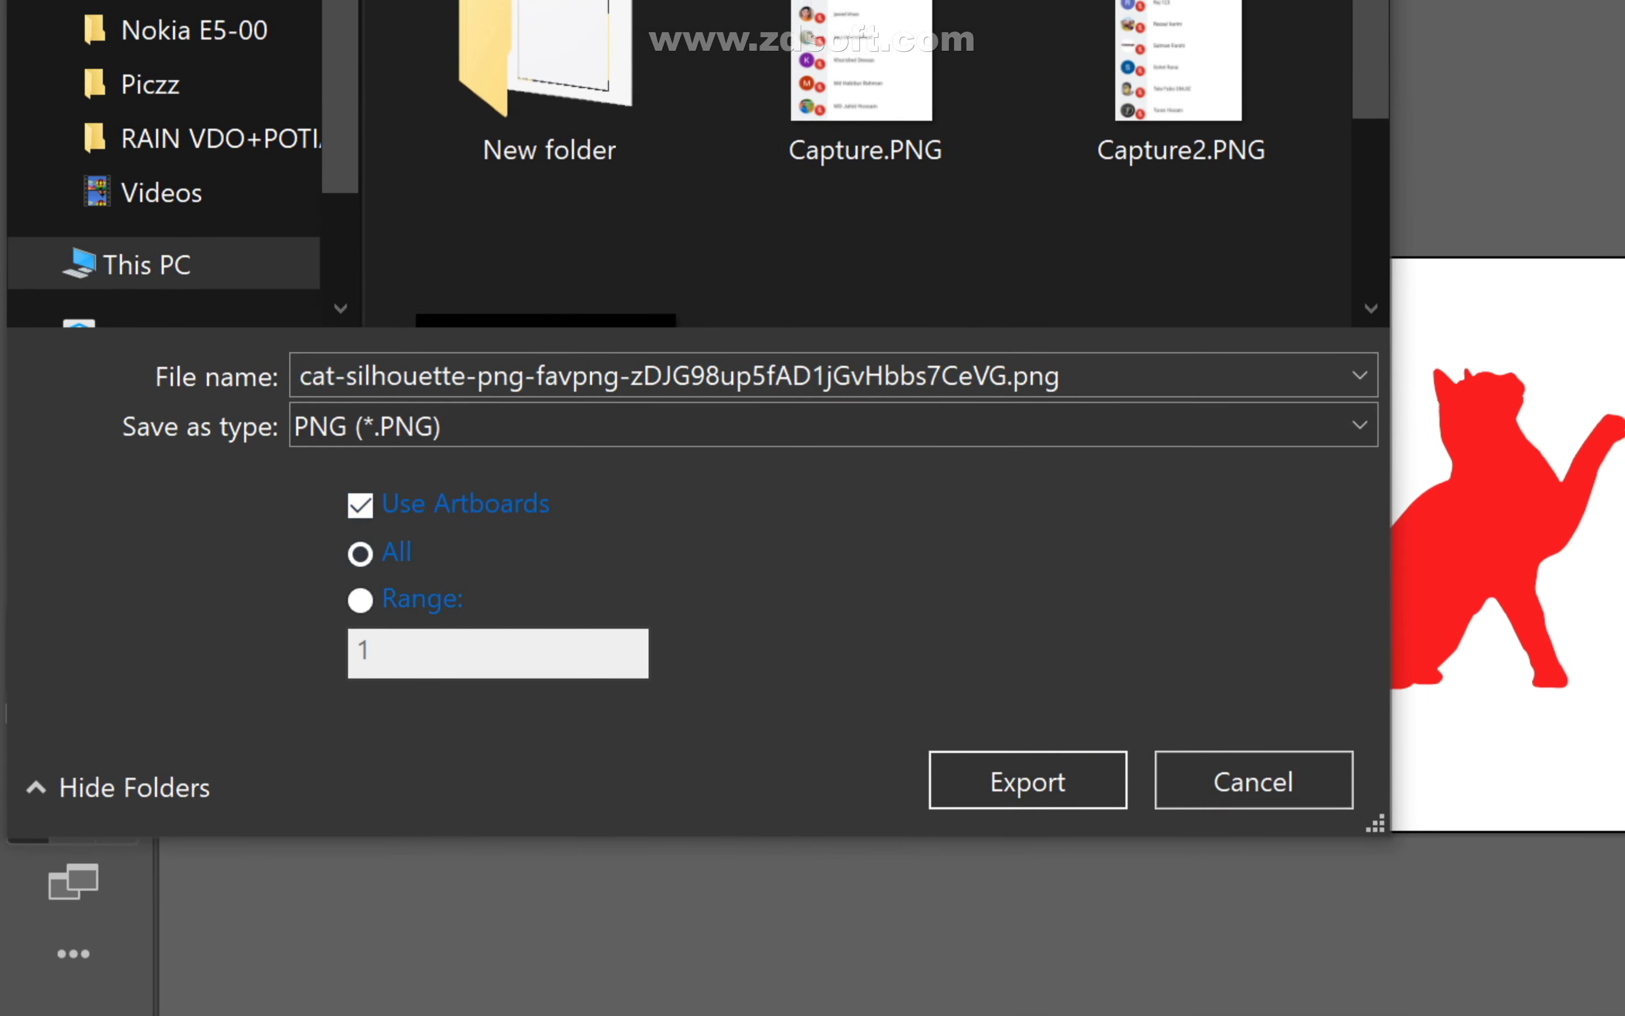
pyautogui.press('Return')
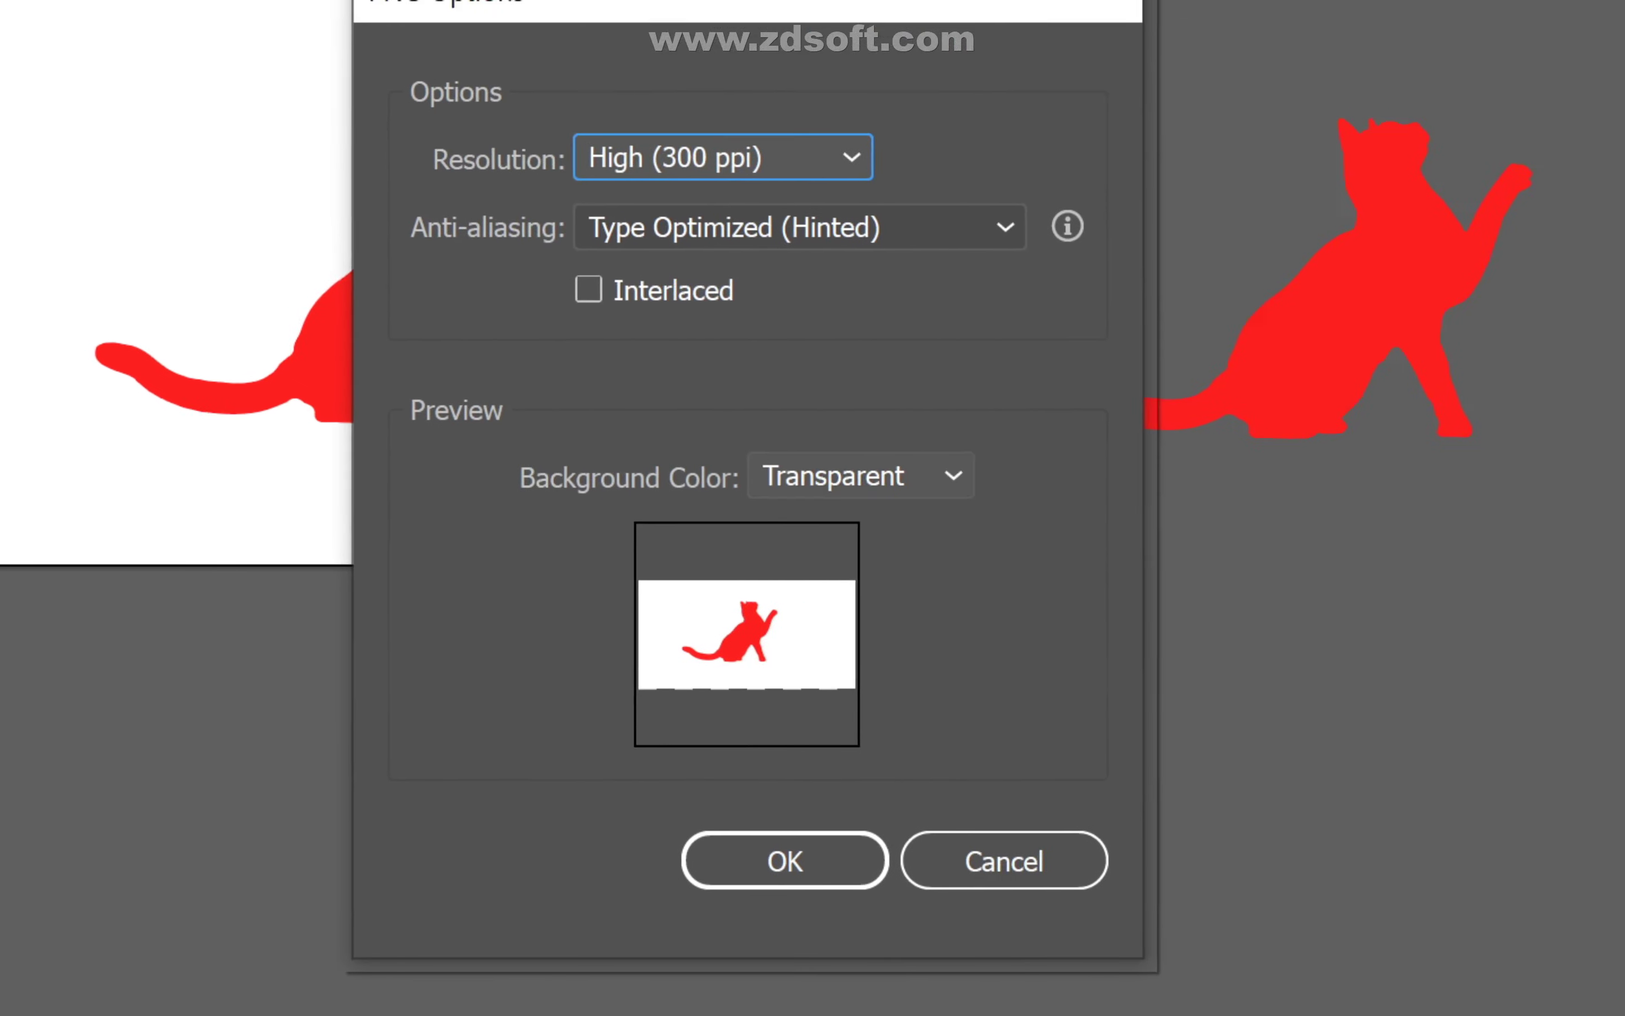
pyautogui.click(860, 476)
pyautogui.click(867, 525)
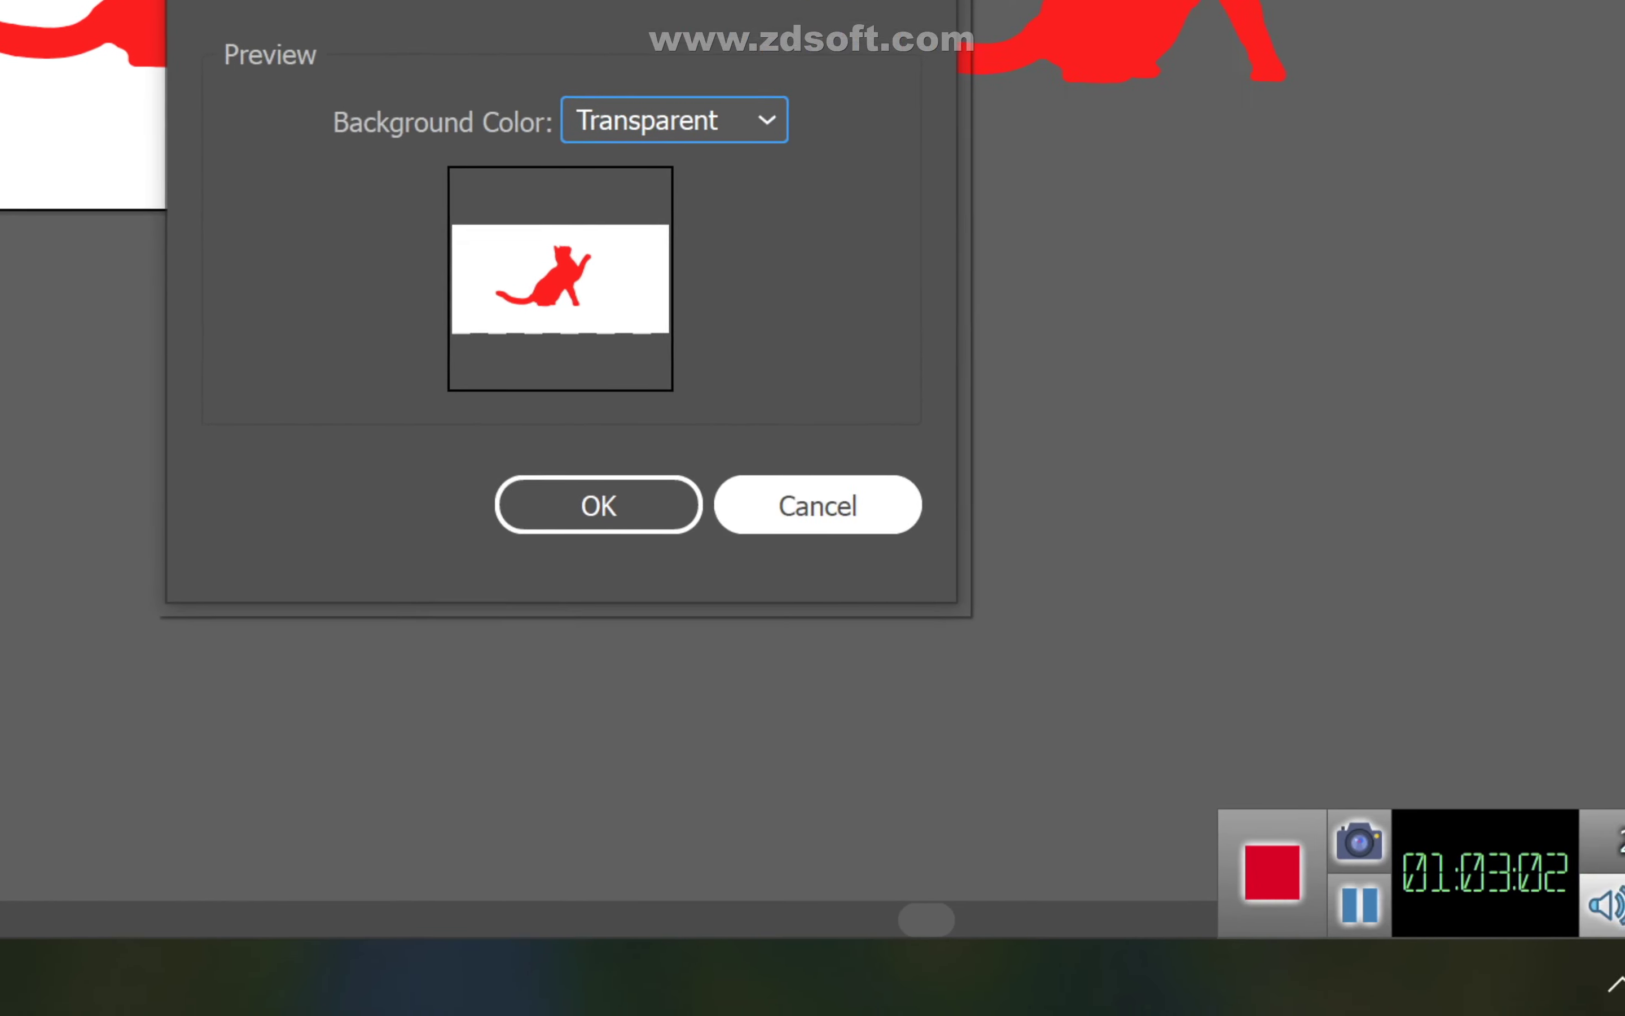
pyautogui.click(817, 504)
# - Move the white rectangle around behind the cat and delete it
pyautogui.moveTo(953, 557); pyautogui.dragTo(963, 845)
pyautogui.moveTo(958, 728); pyautogui.dragTo(938, 554)
pyautogui.moveTo(923, 572); pyautogui.dragTo(1009, 807)
pyautogui.moveTo(995, 732); pyautogui.dragTo(898, 622)
pyautogui.moveTo(823, 418); pyautogui.dragTo(787, 354)
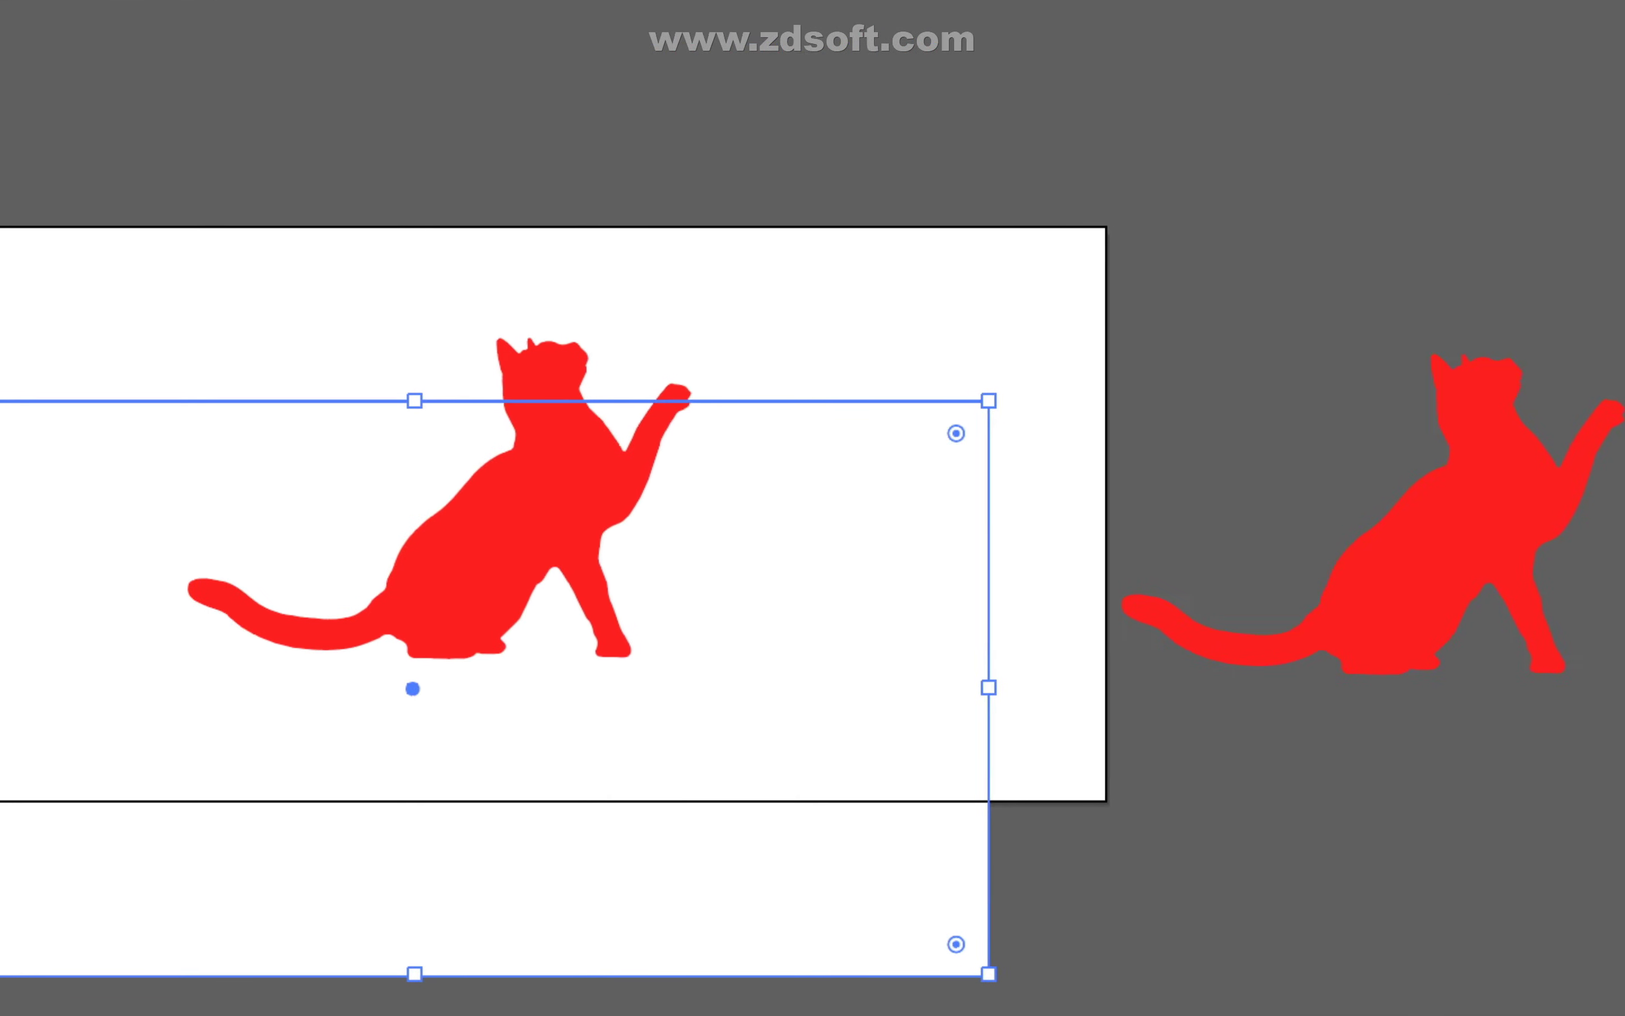
pyautogui.press('Delete')
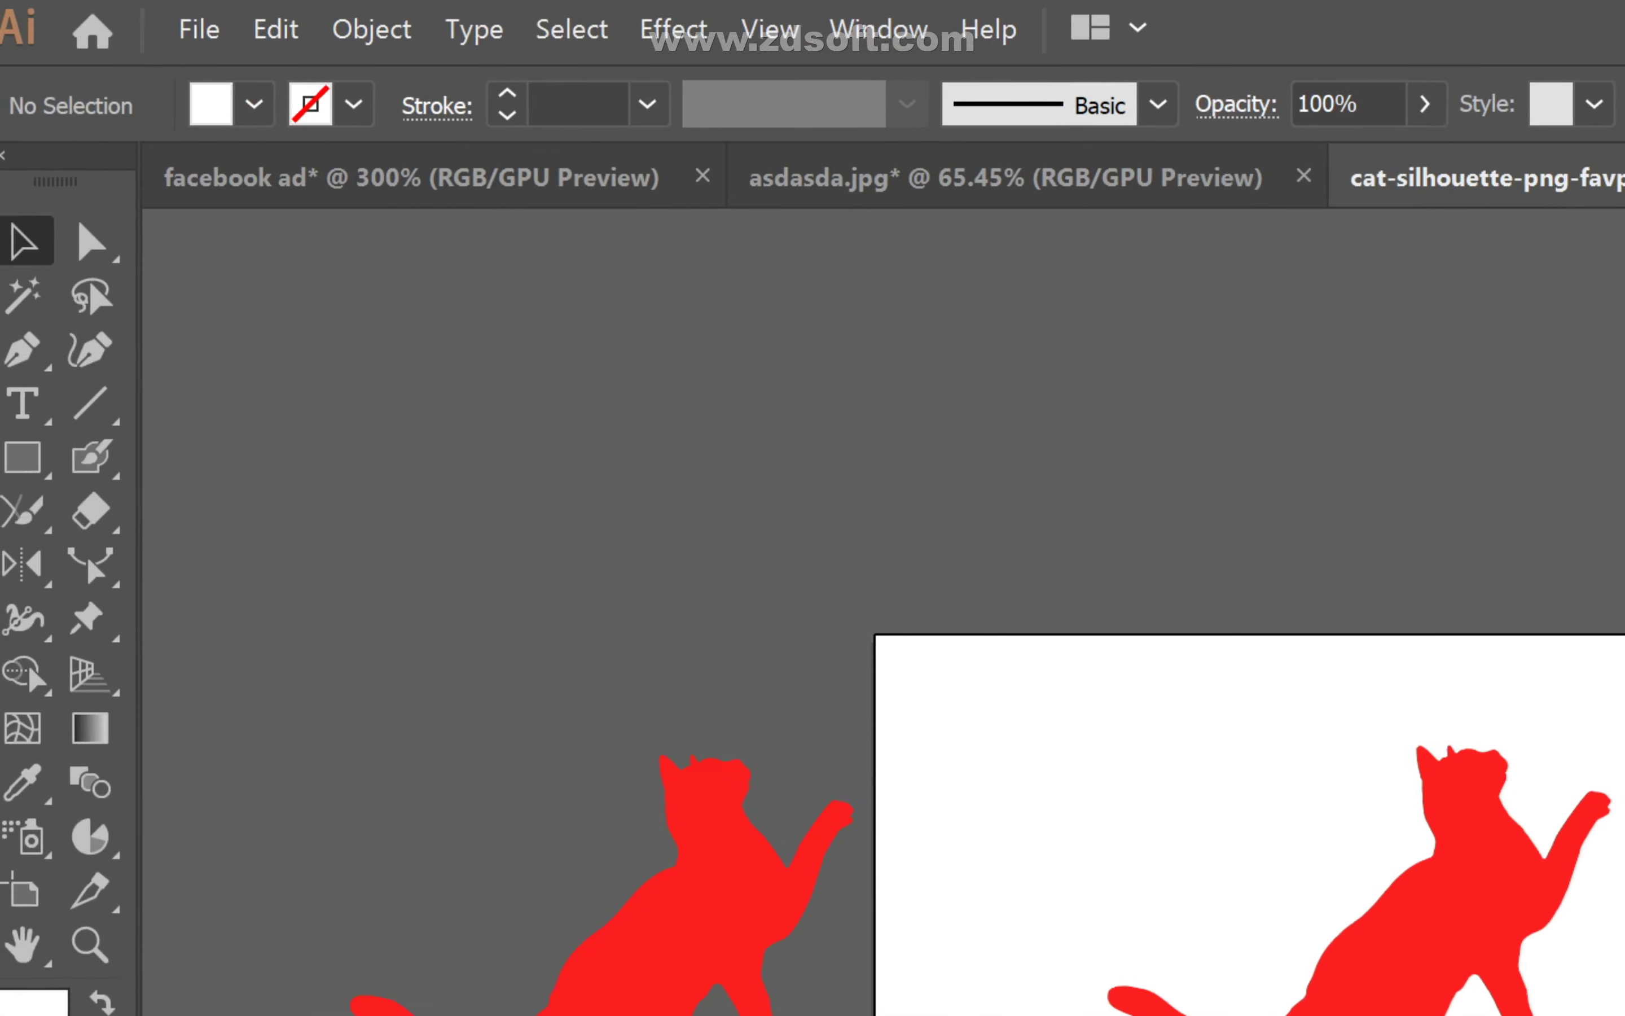
pyautogui.click(201, 32)
pyautogui.moveTo(403, 702)
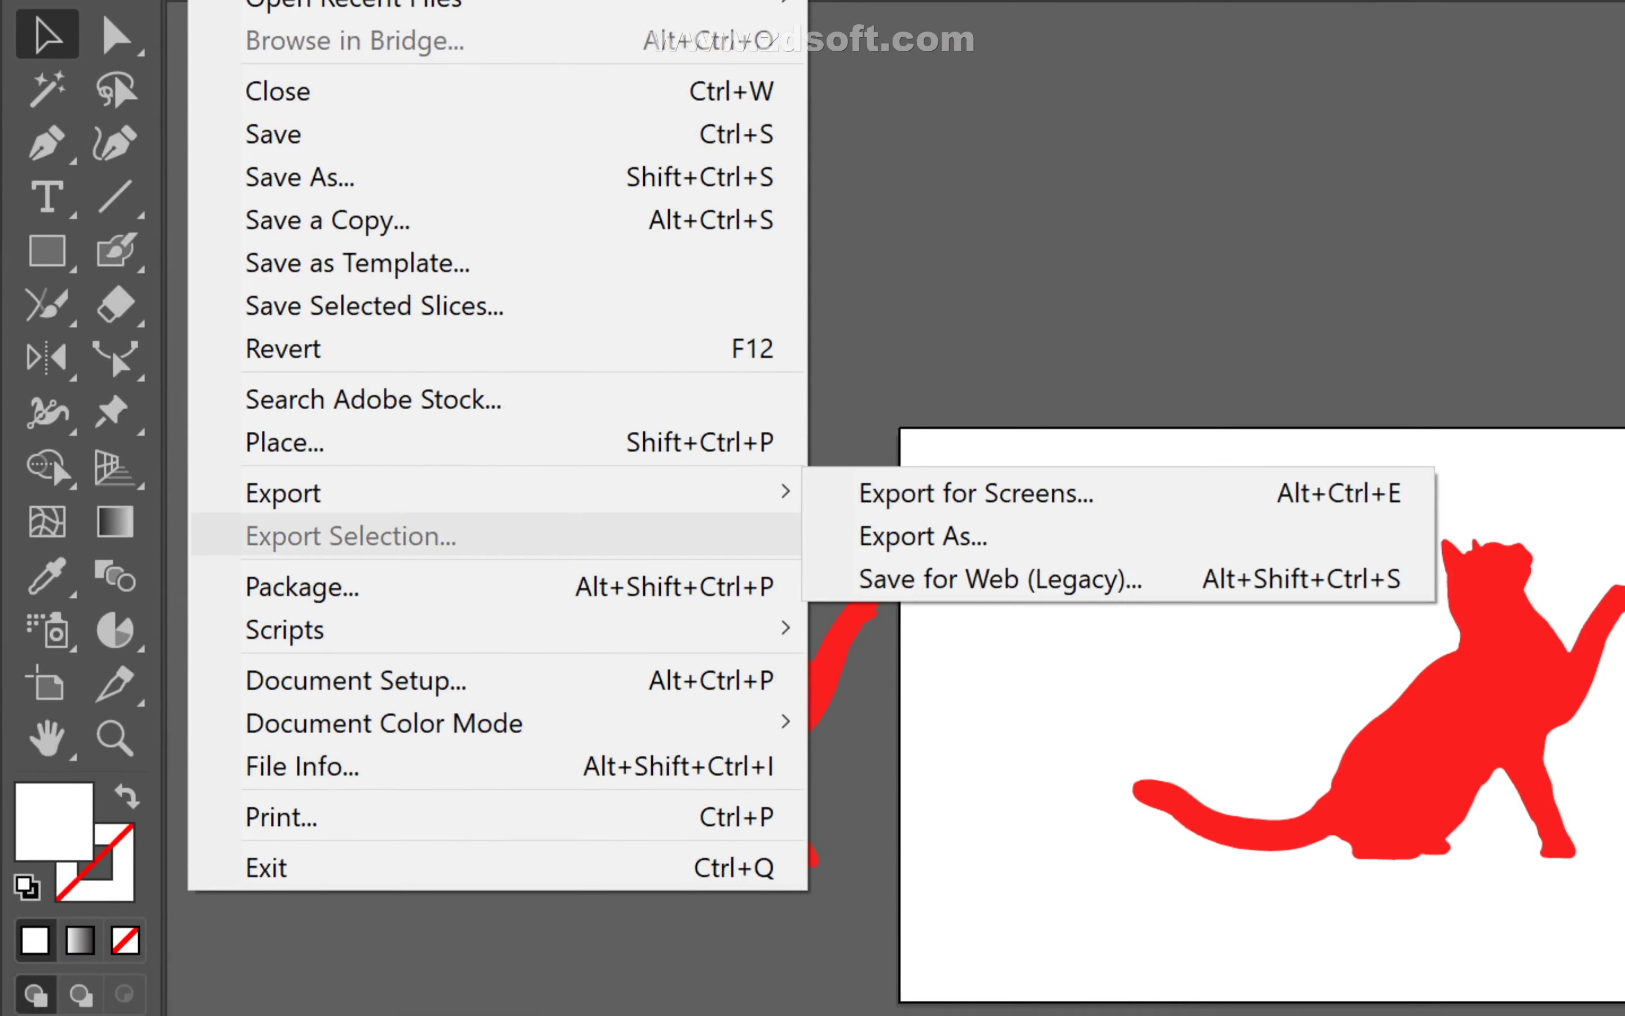
pyautogui.click(886, 518)
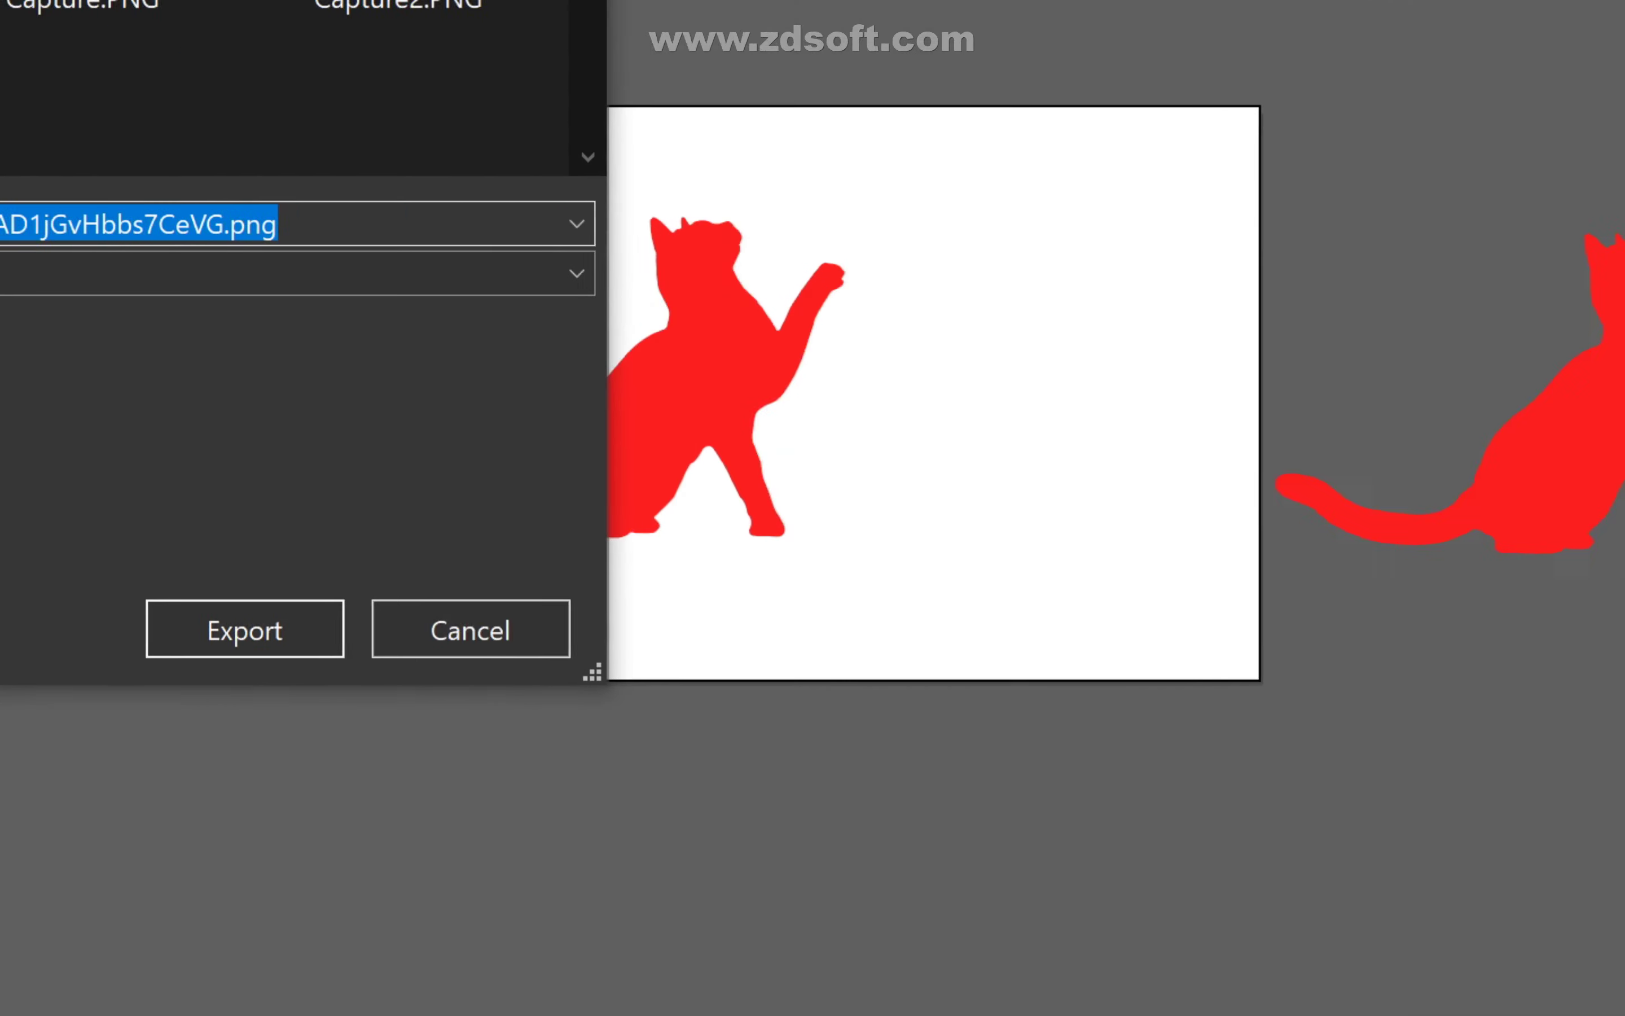
pyautogui.click(1078, 790)
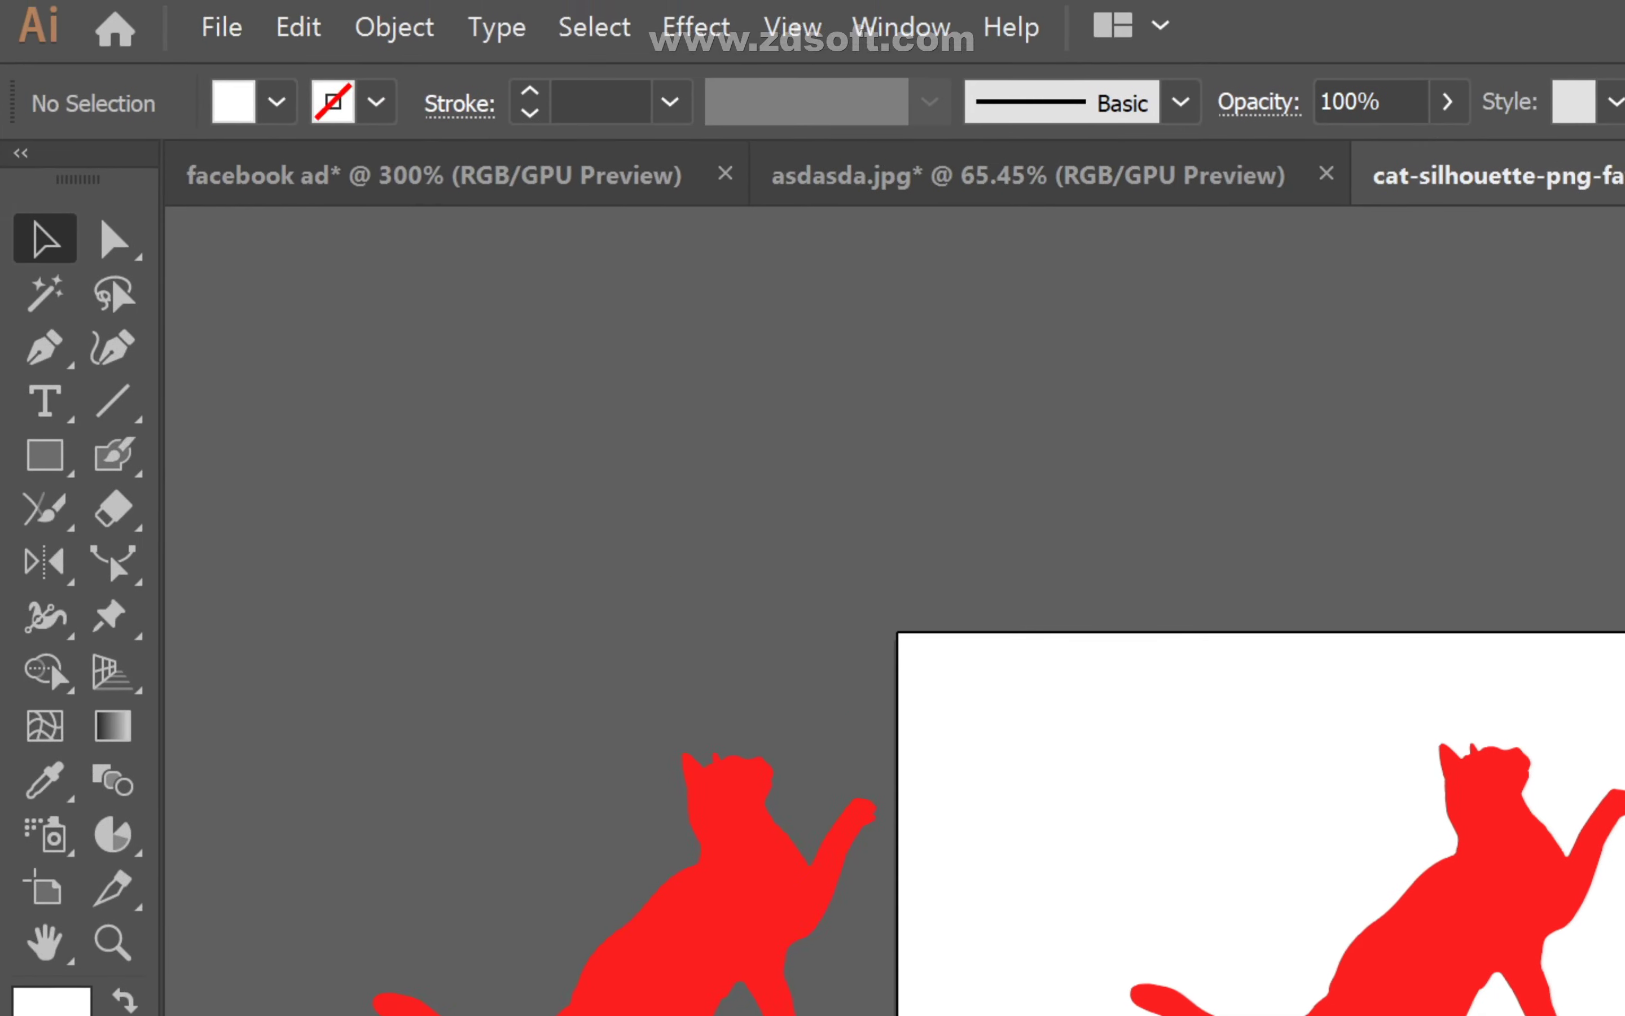
# - Open the PNG export options for the whole artwork with Use Artboards turned off
pyautogui.click(222, 27)
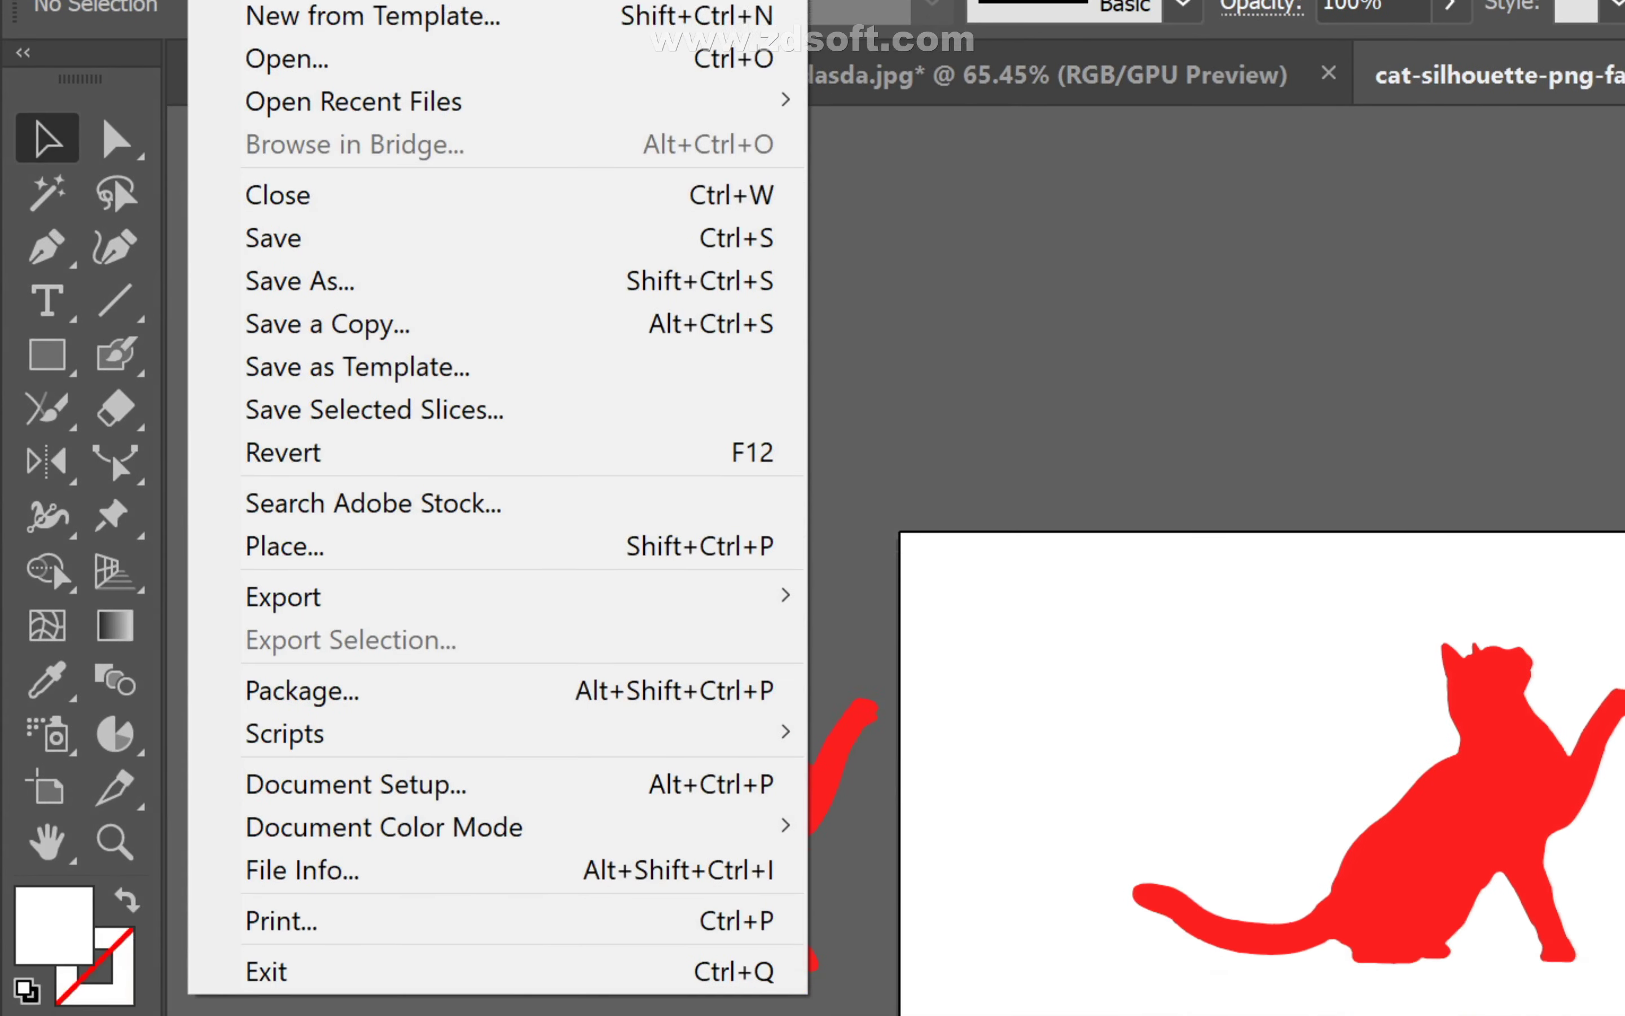
pyautogui.moveTo(280, 697)
pyautogui.click(893, 524)
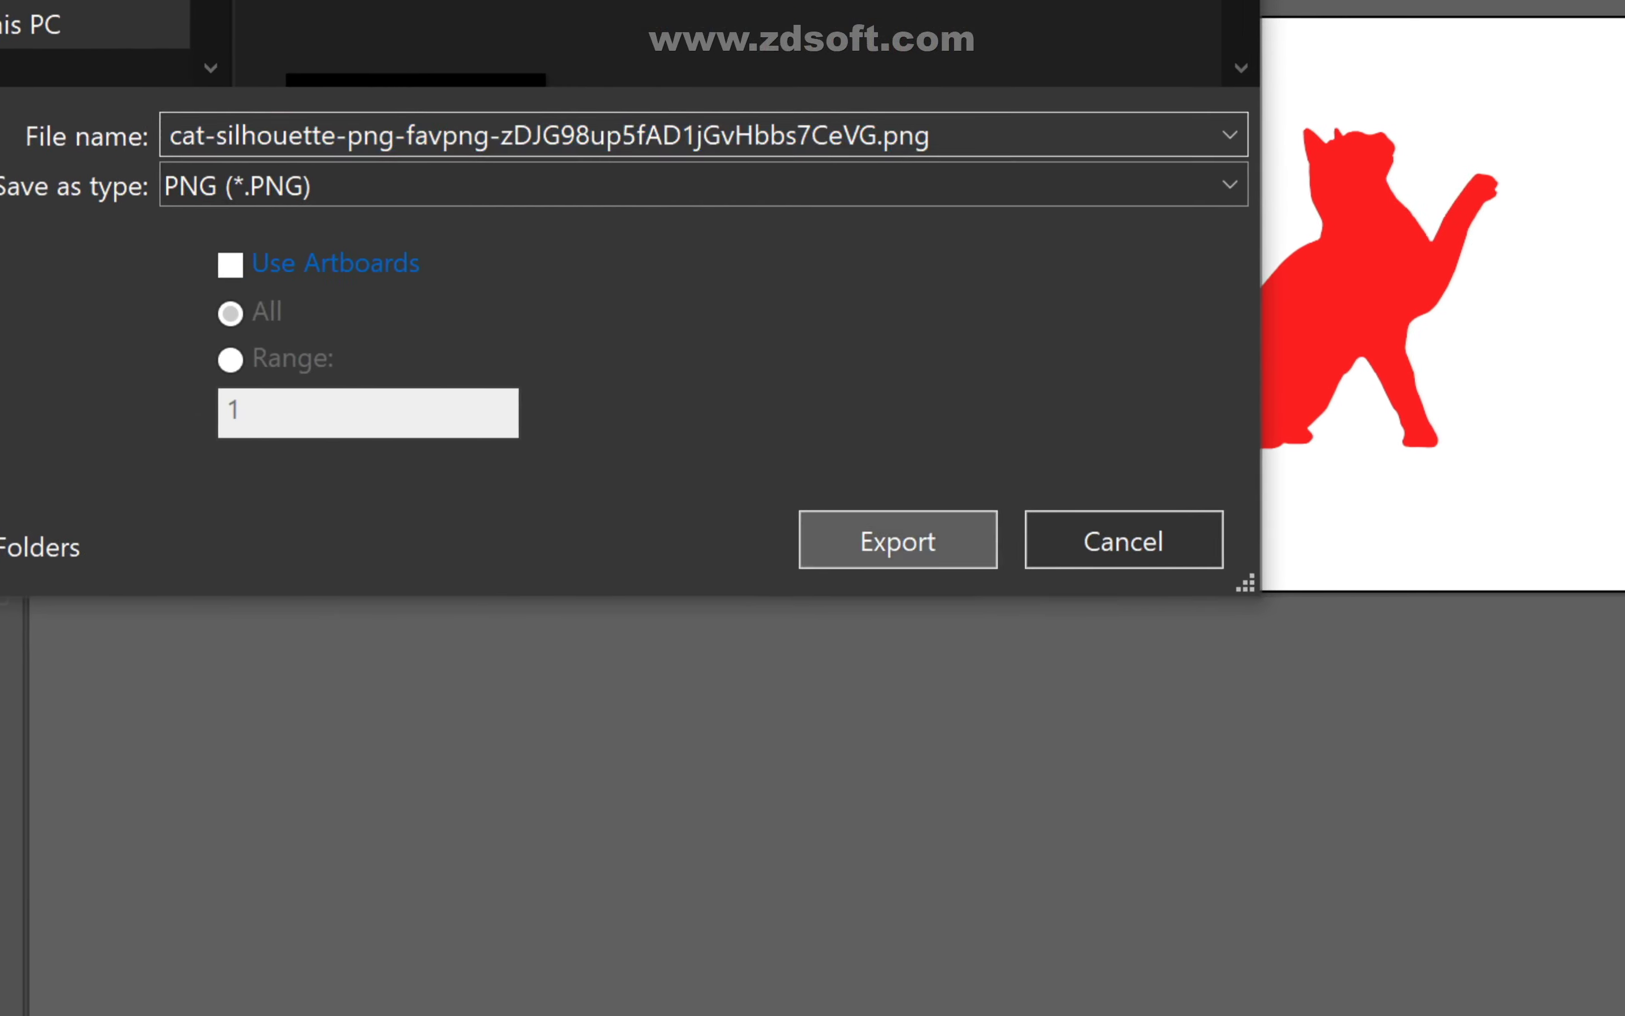
pyautogui.click(1004, 729)
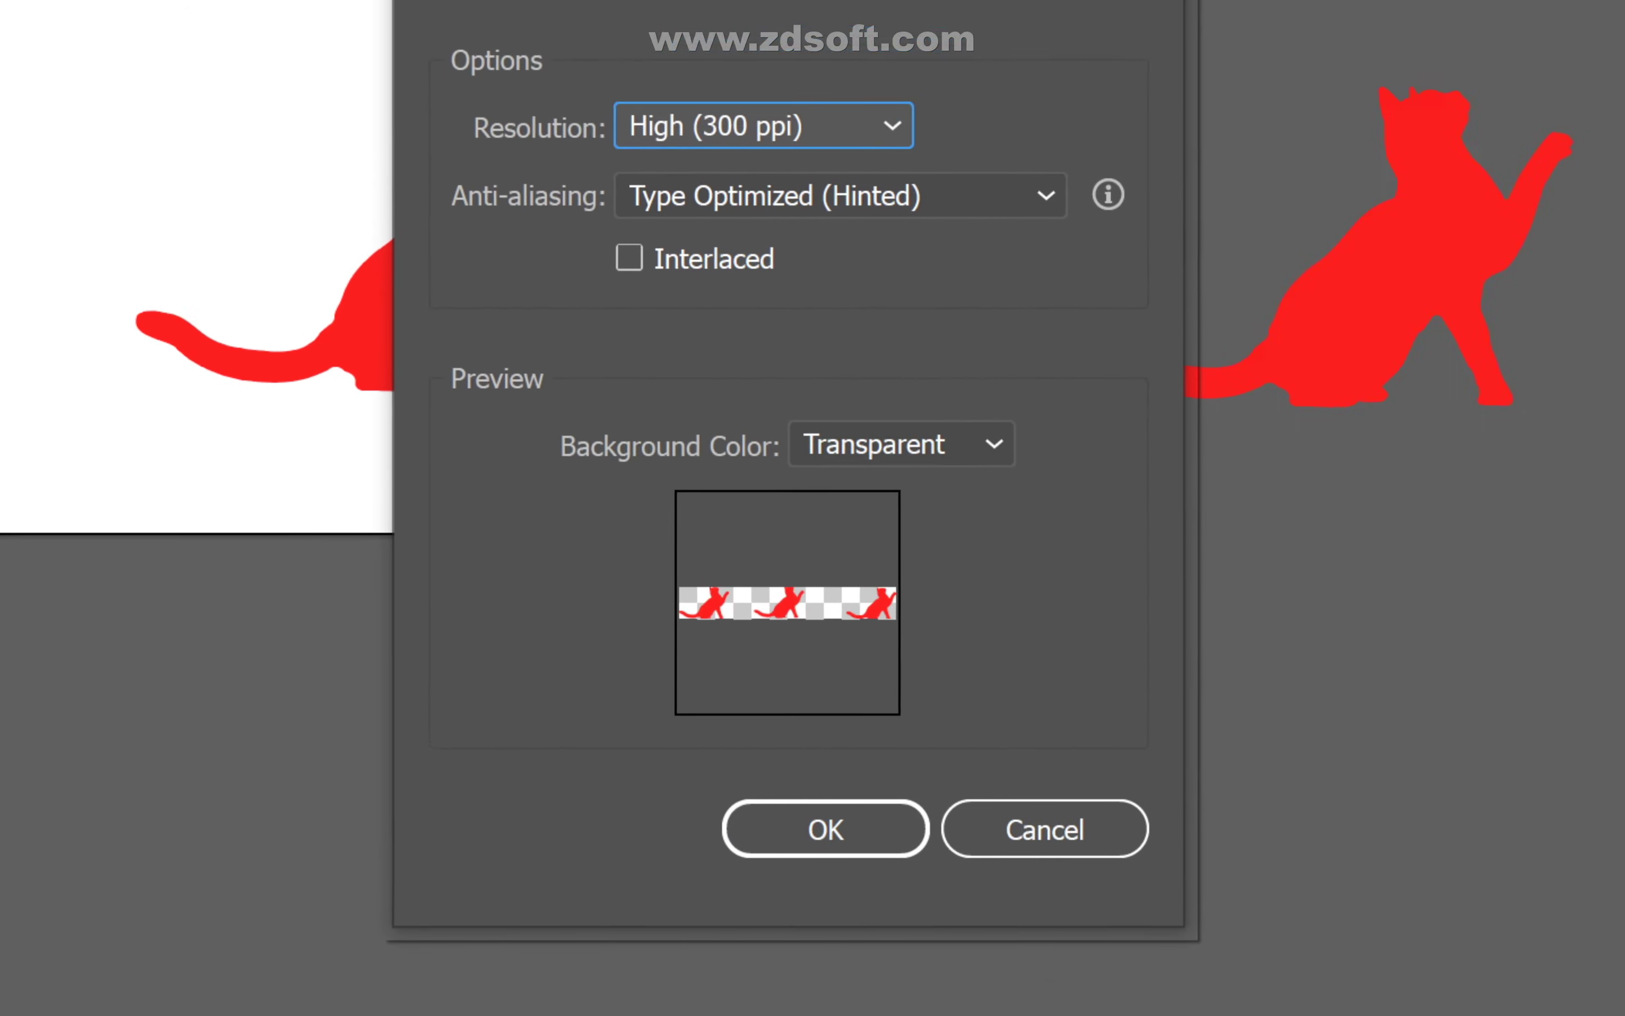
# - Try the White and Black background colors in the PNG preview and cancel the export
pyautogui.click(901, 444)
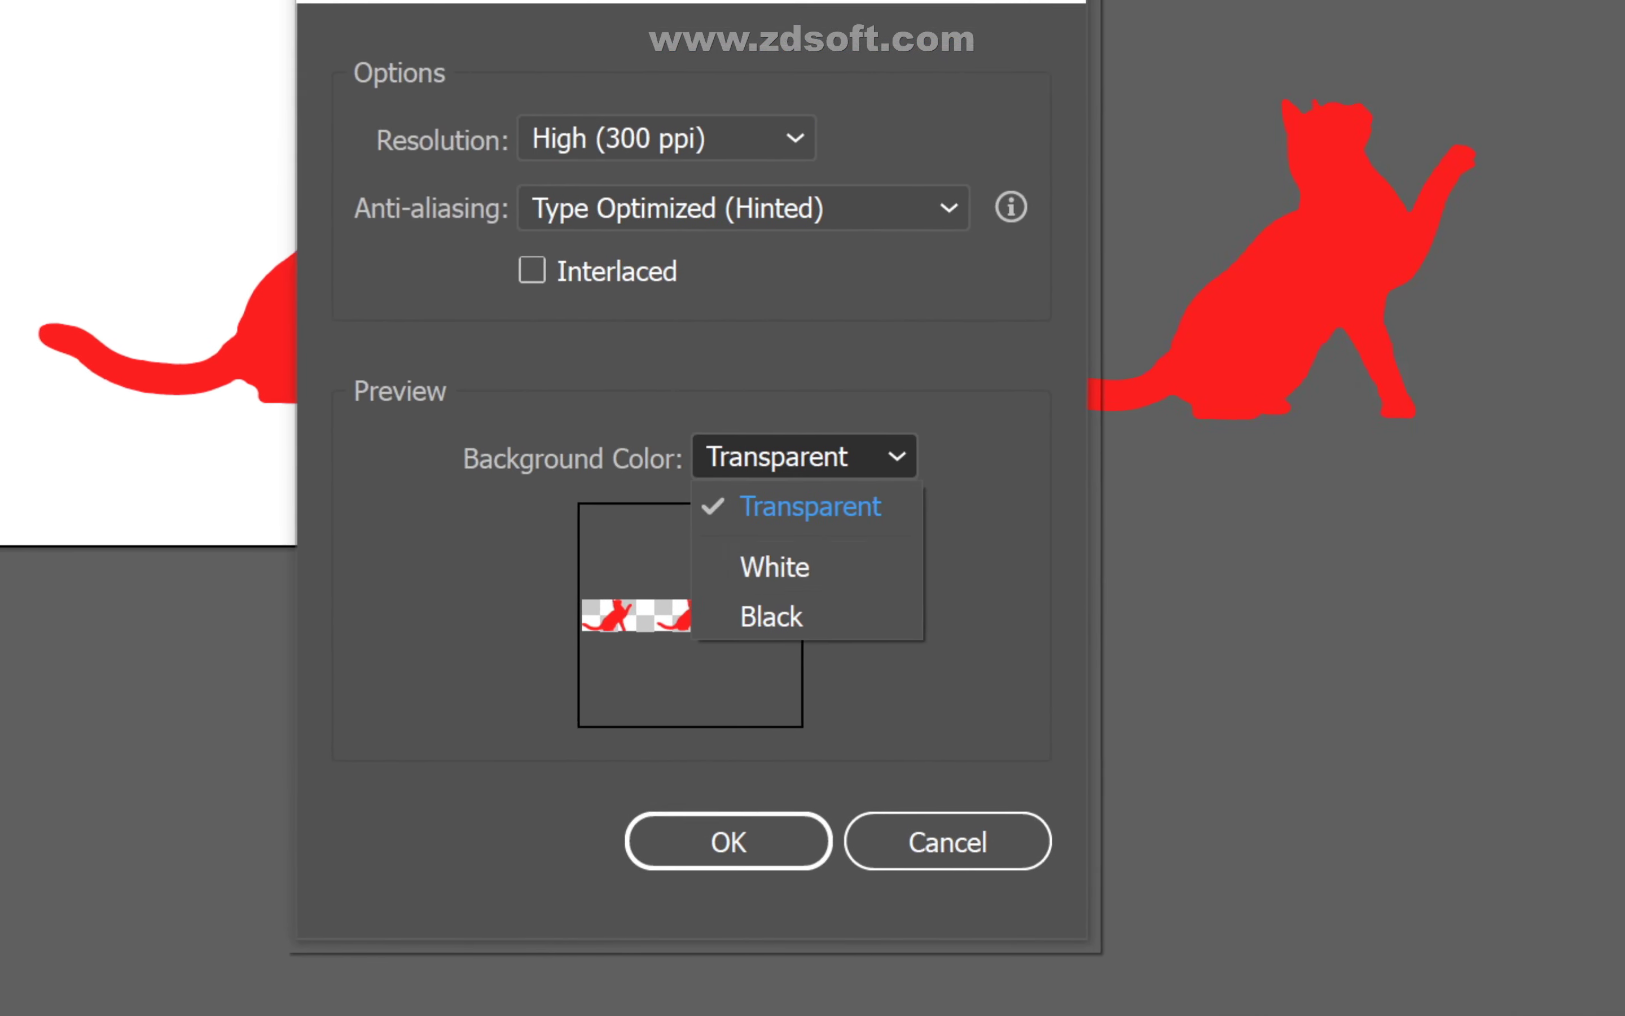
pyautogui.click(871, 555)
pyautogui.click(901, 444)
pyautogui.click(774, 659)
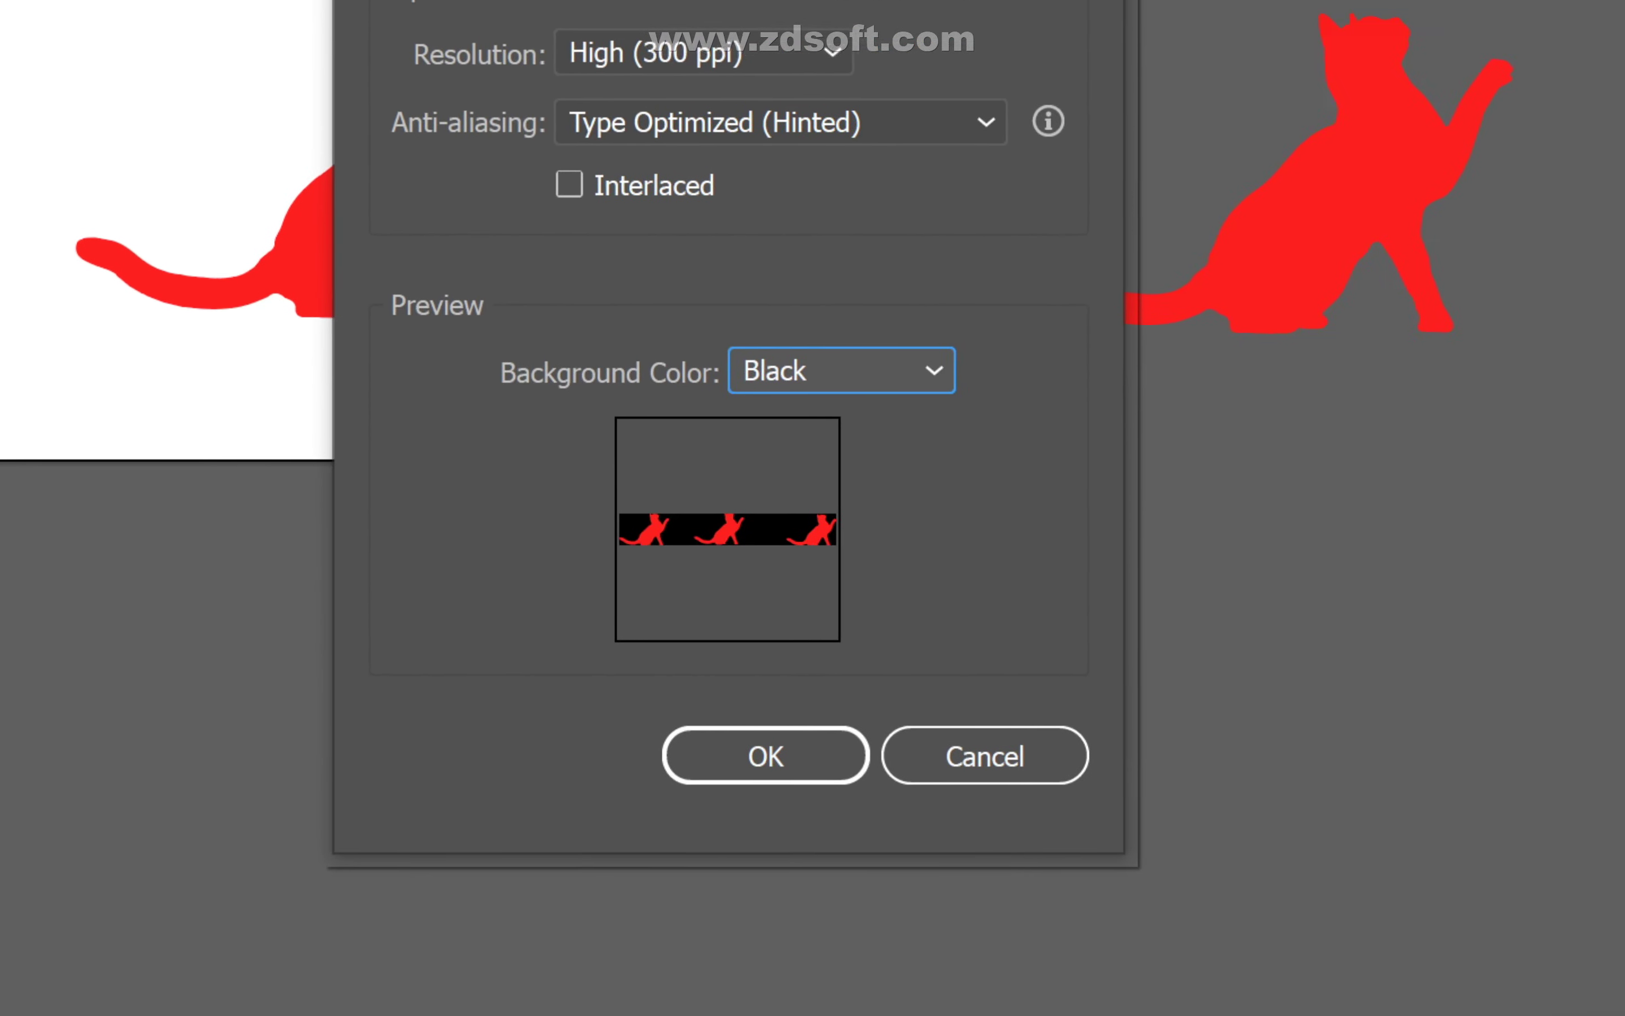
pyautogui.click(845, 538)
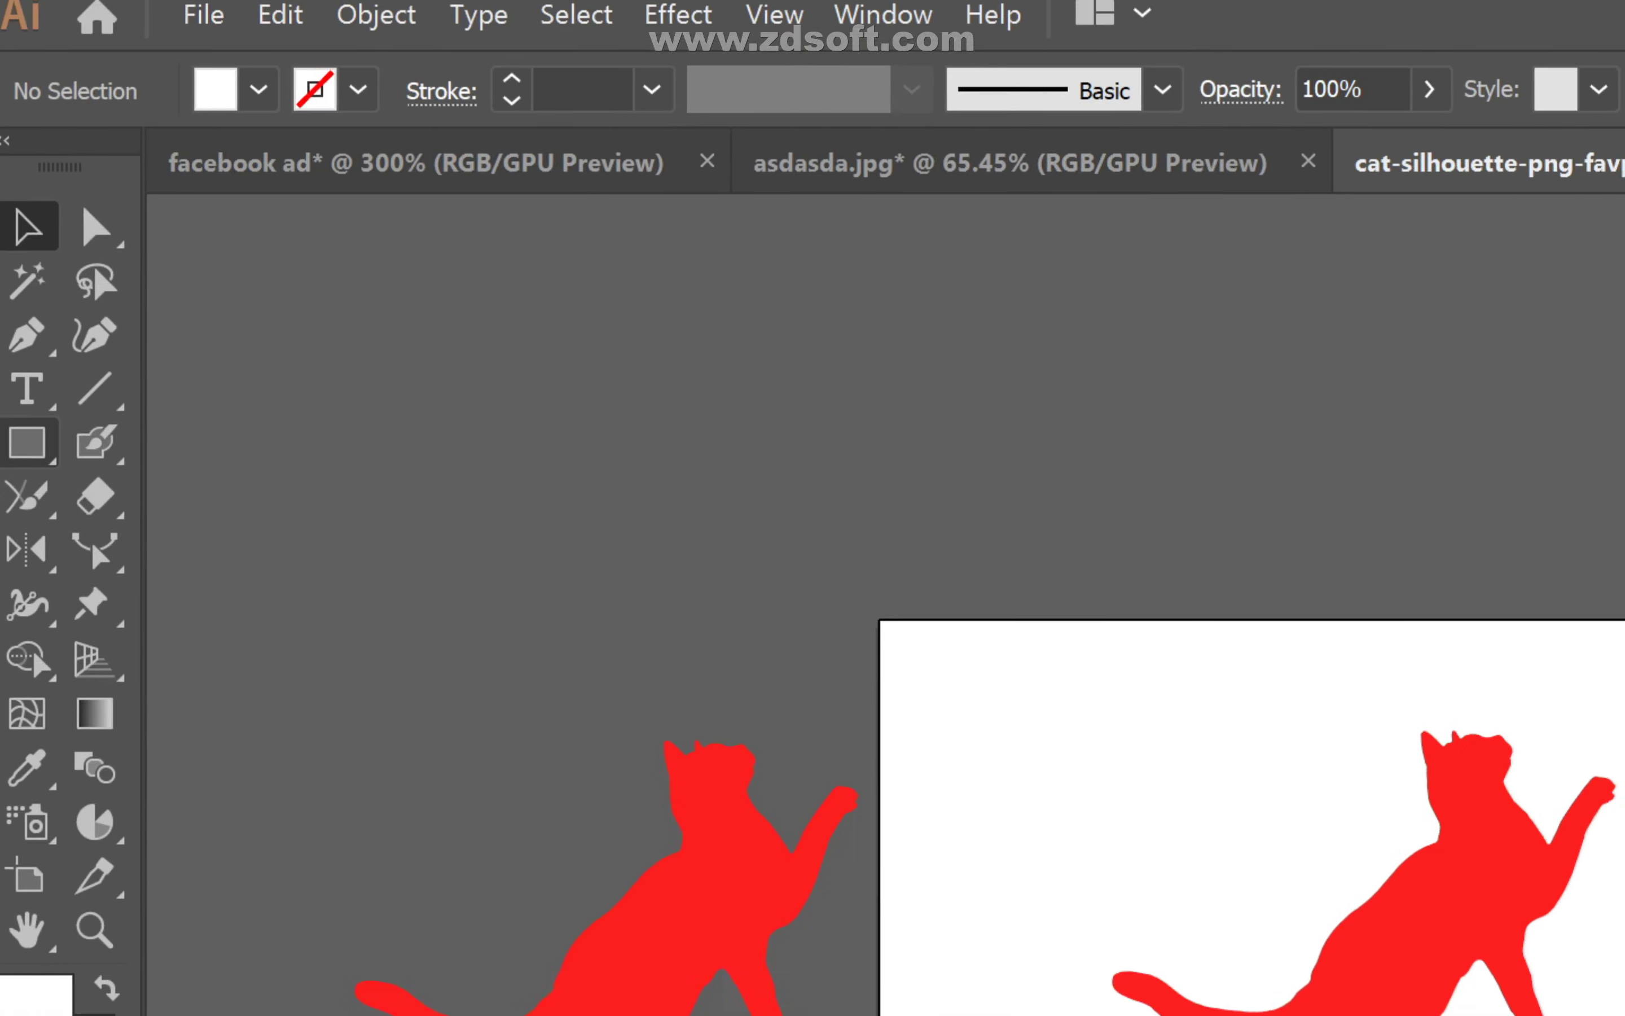
# - Draw a rectangle covering the artboard and align its edges with the artboard's
pyautogui.click(28, 443)
pyautogui.moveTo(729, 465); pyautogui.dragTo(900, 544)
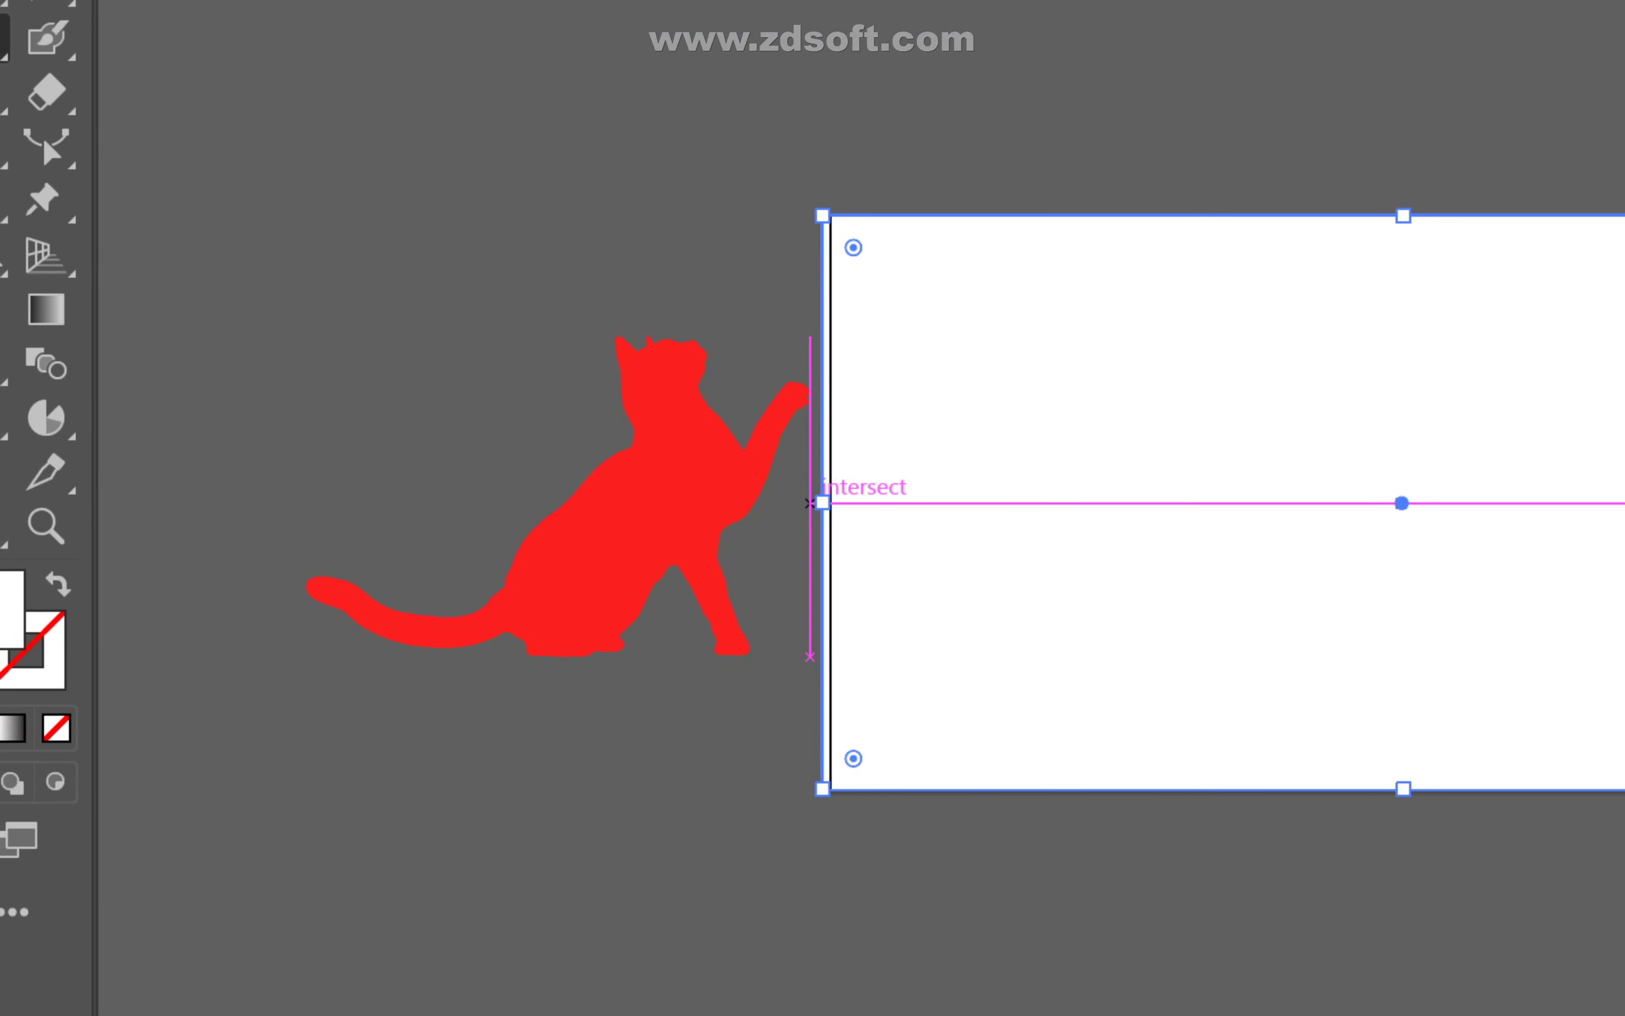
pyautogui.moveTo(812, 501); pyautogui.dragTo(812, 501)
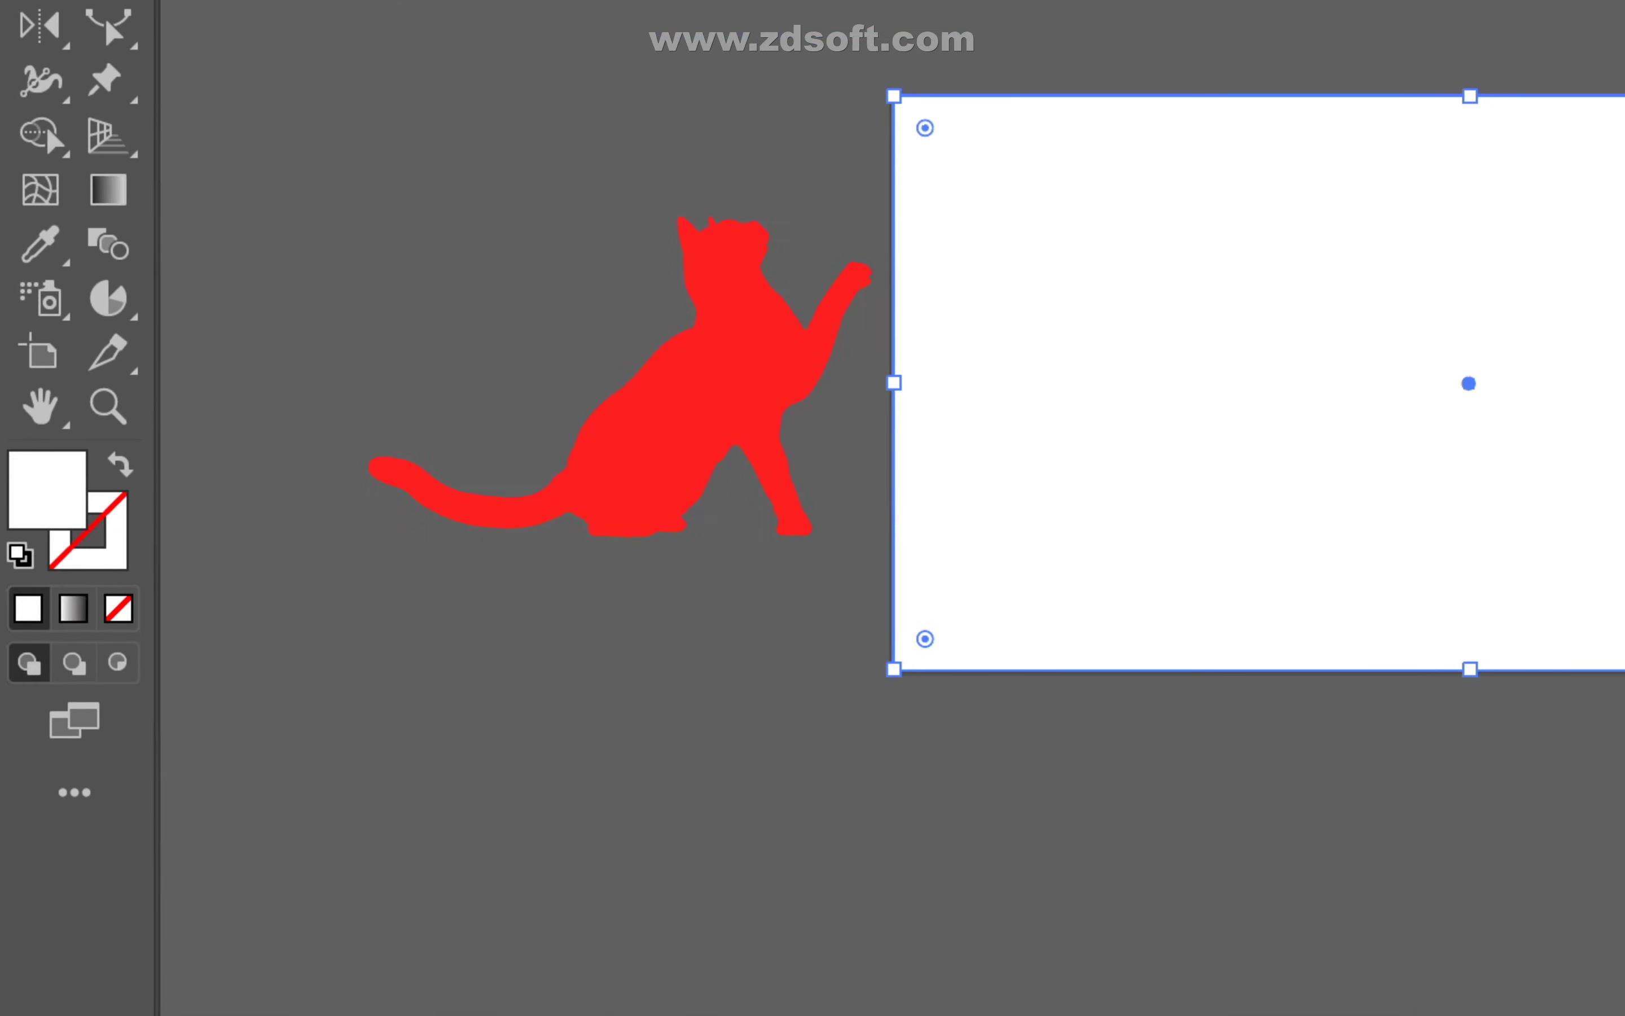
# - Change the fill of the artboard-sized rectangle to a bright blue
pyautogui.doubleClick(3, 605)
pyautogui.click(1178, 579)
pyautogui.click(1274, 615)
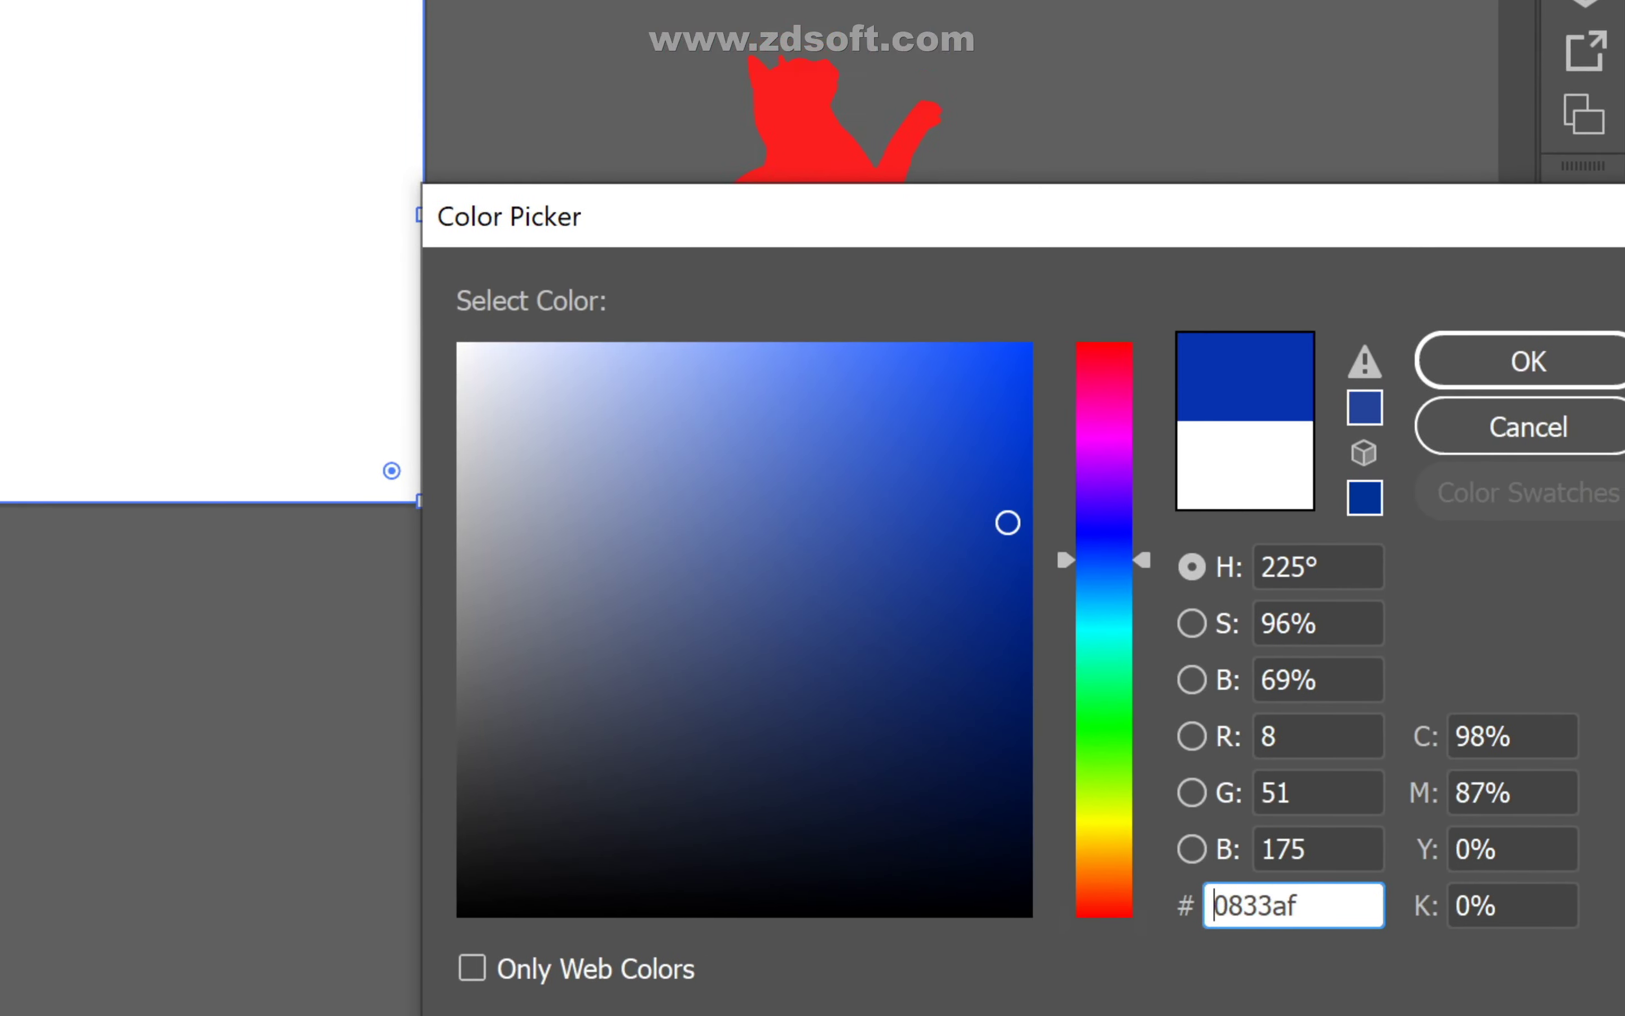
pyautogui.moveTo(1178, 579); pyautogui.dragTo(1109, 417)
pyautogui.press('Return')
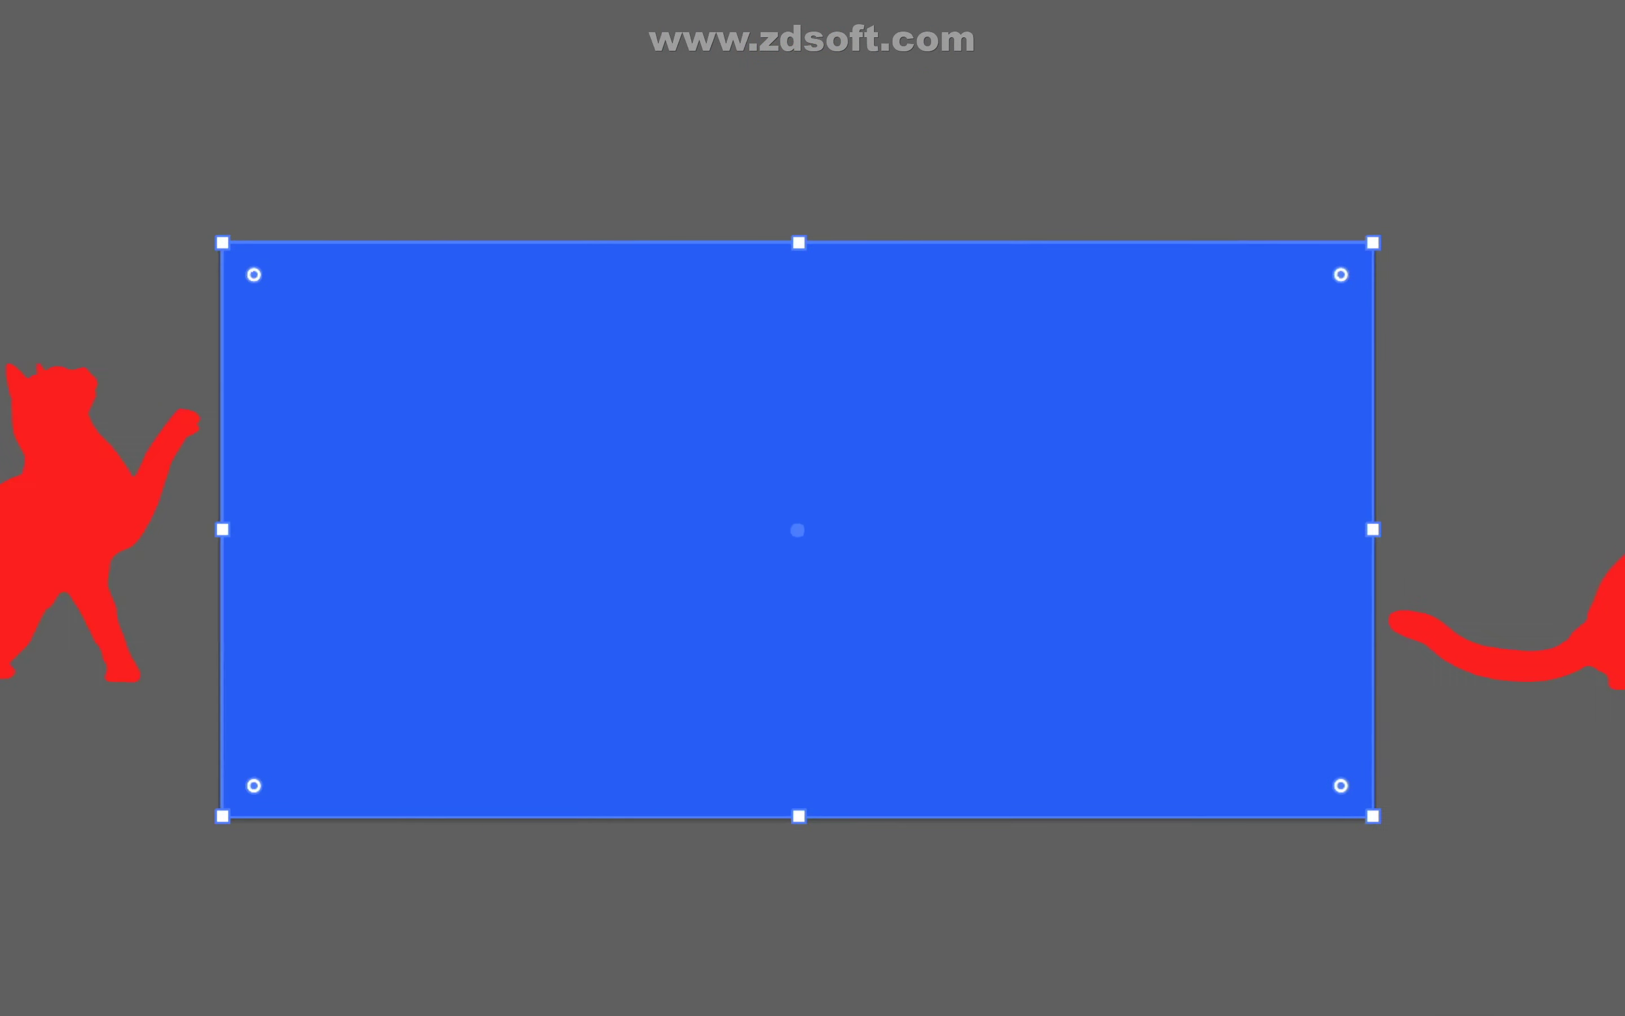
# - Send the blue rectangle to the back so it sits behind the red cat, and deselect it
pyautogui.rightClick(898, 510)
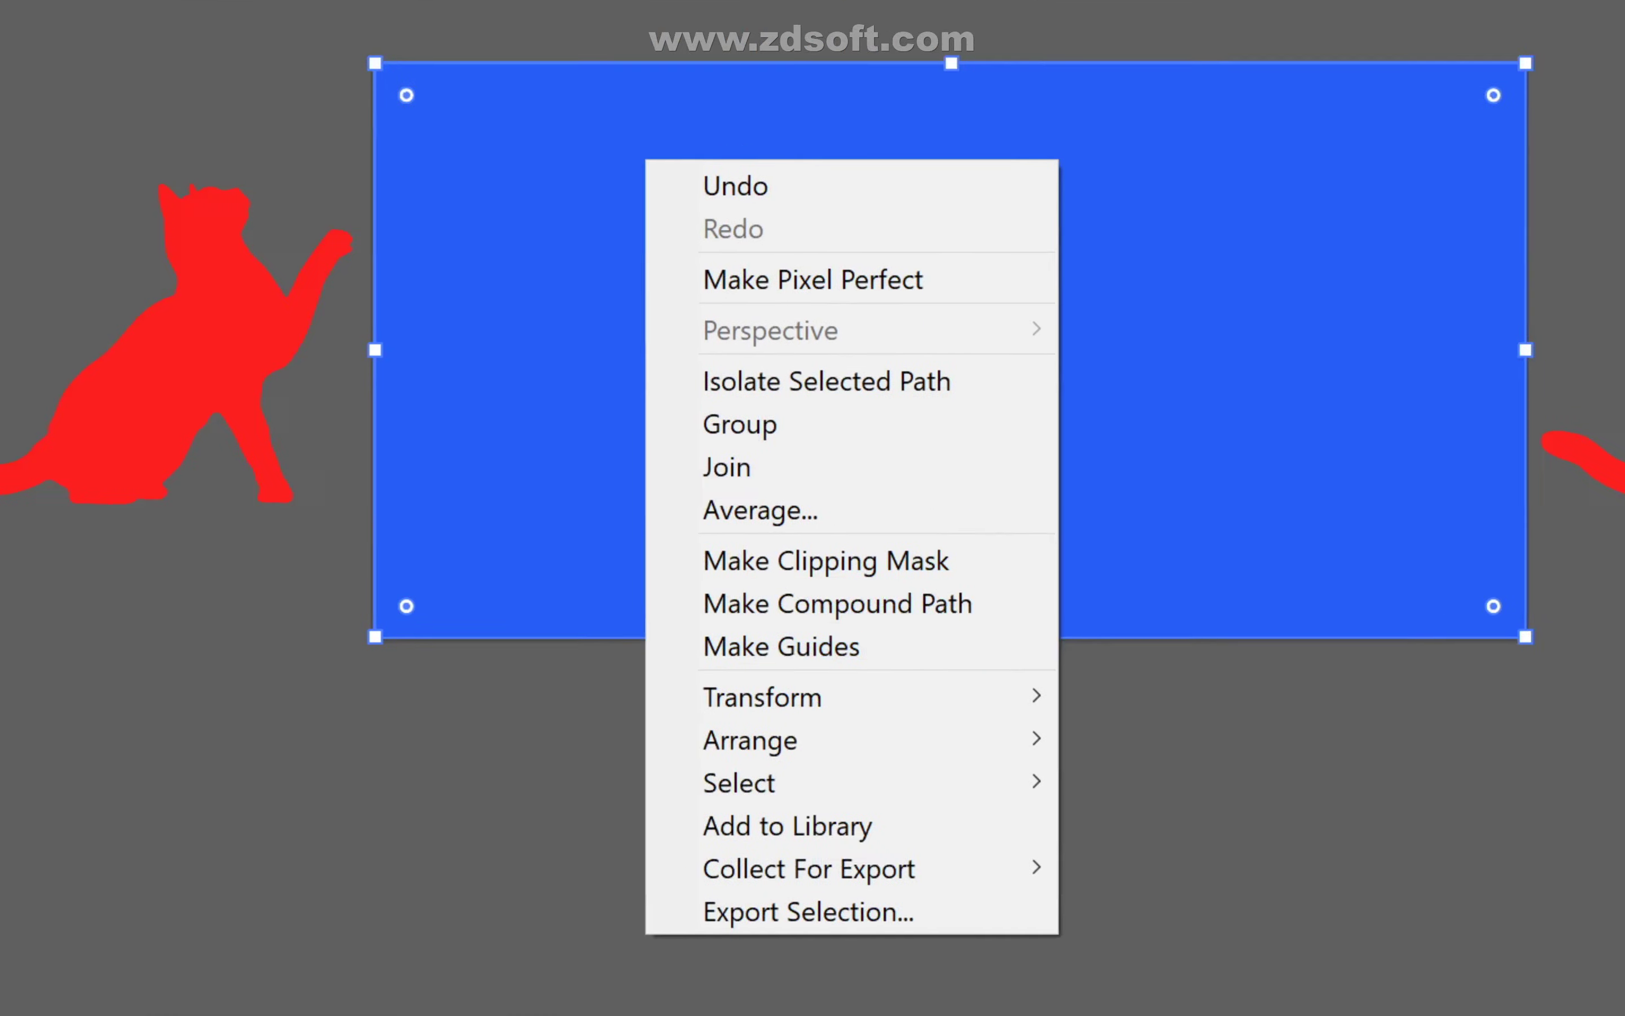
pyautogui.click(1088, 670)
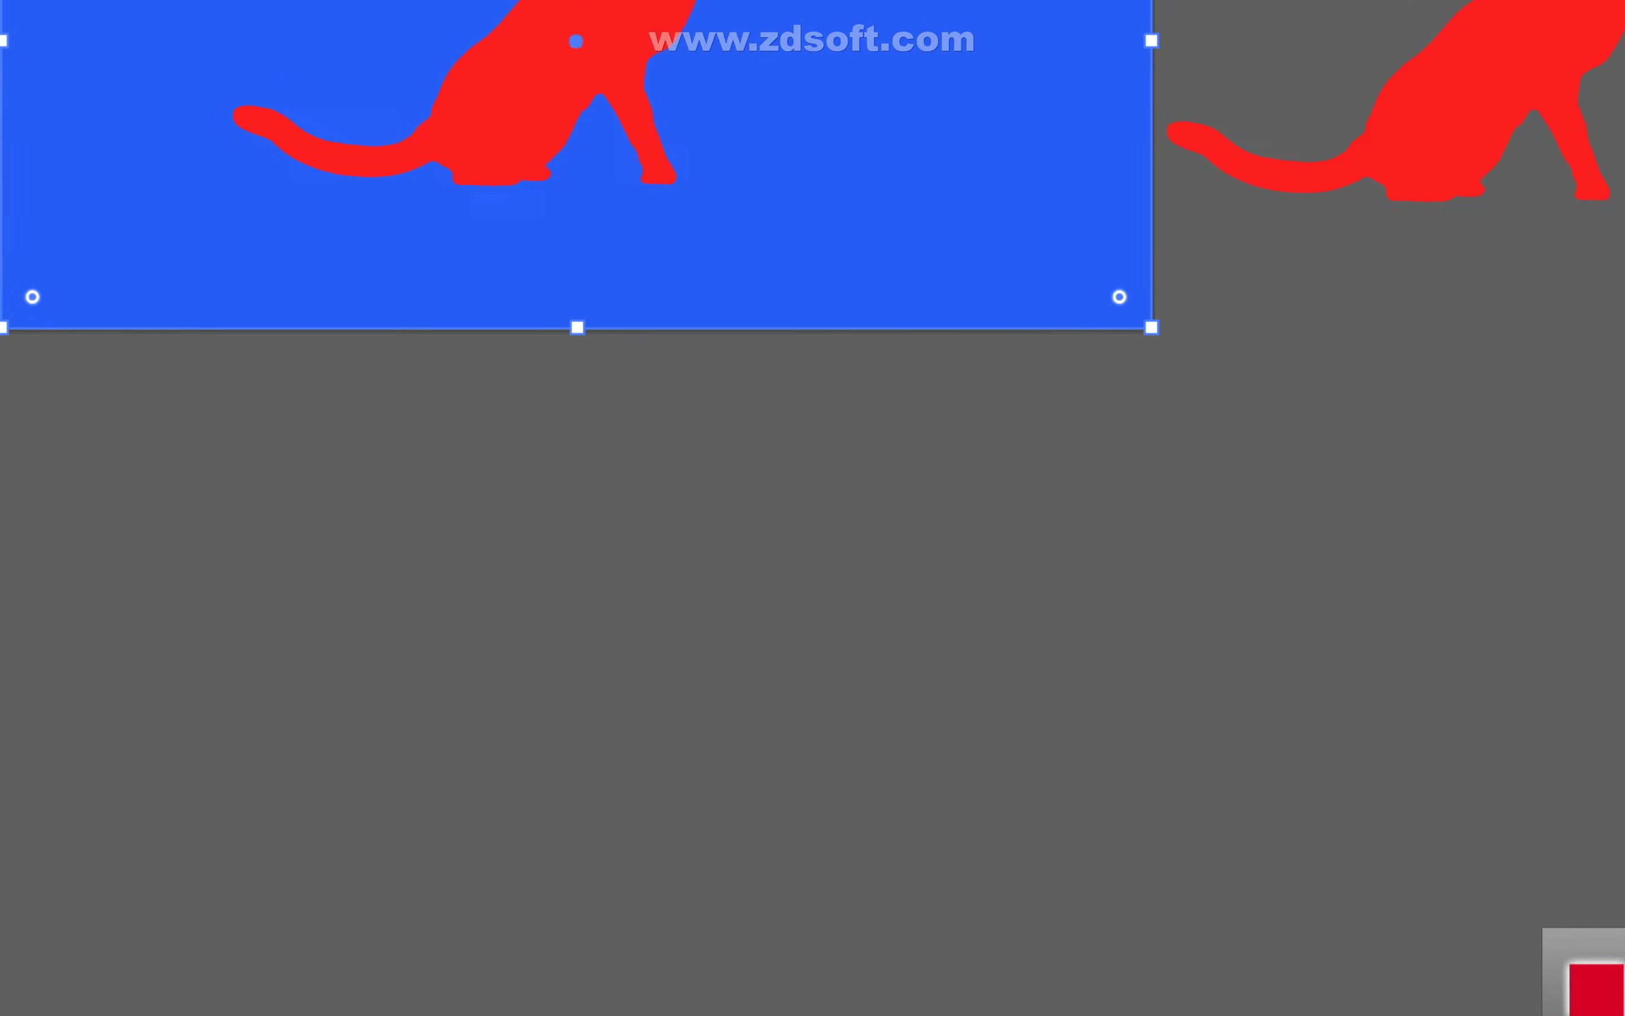
pyautogui.hotkey('ctrl', 'shift', 'a')
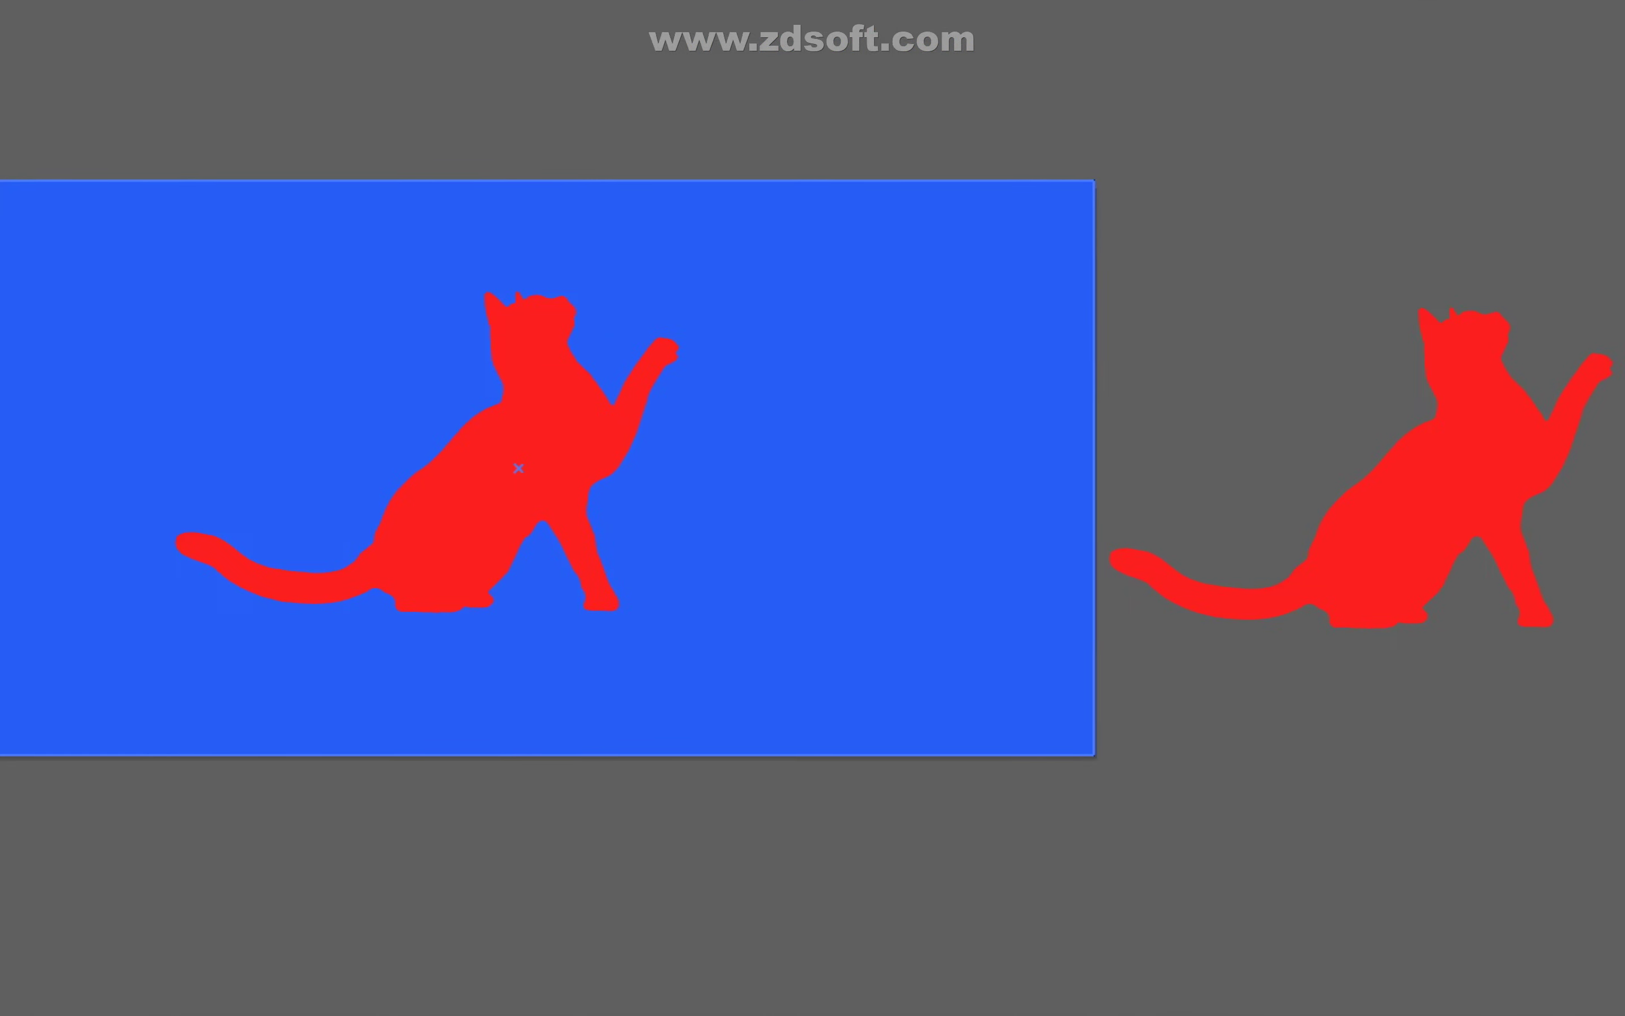
# - Fill the background rectangle with a linear white-to-black gradient and deselect everything with the Selection tool
pyautogui.click(813, 508)
pyautogui.hotkey('ctrl', 'shift', 'a')
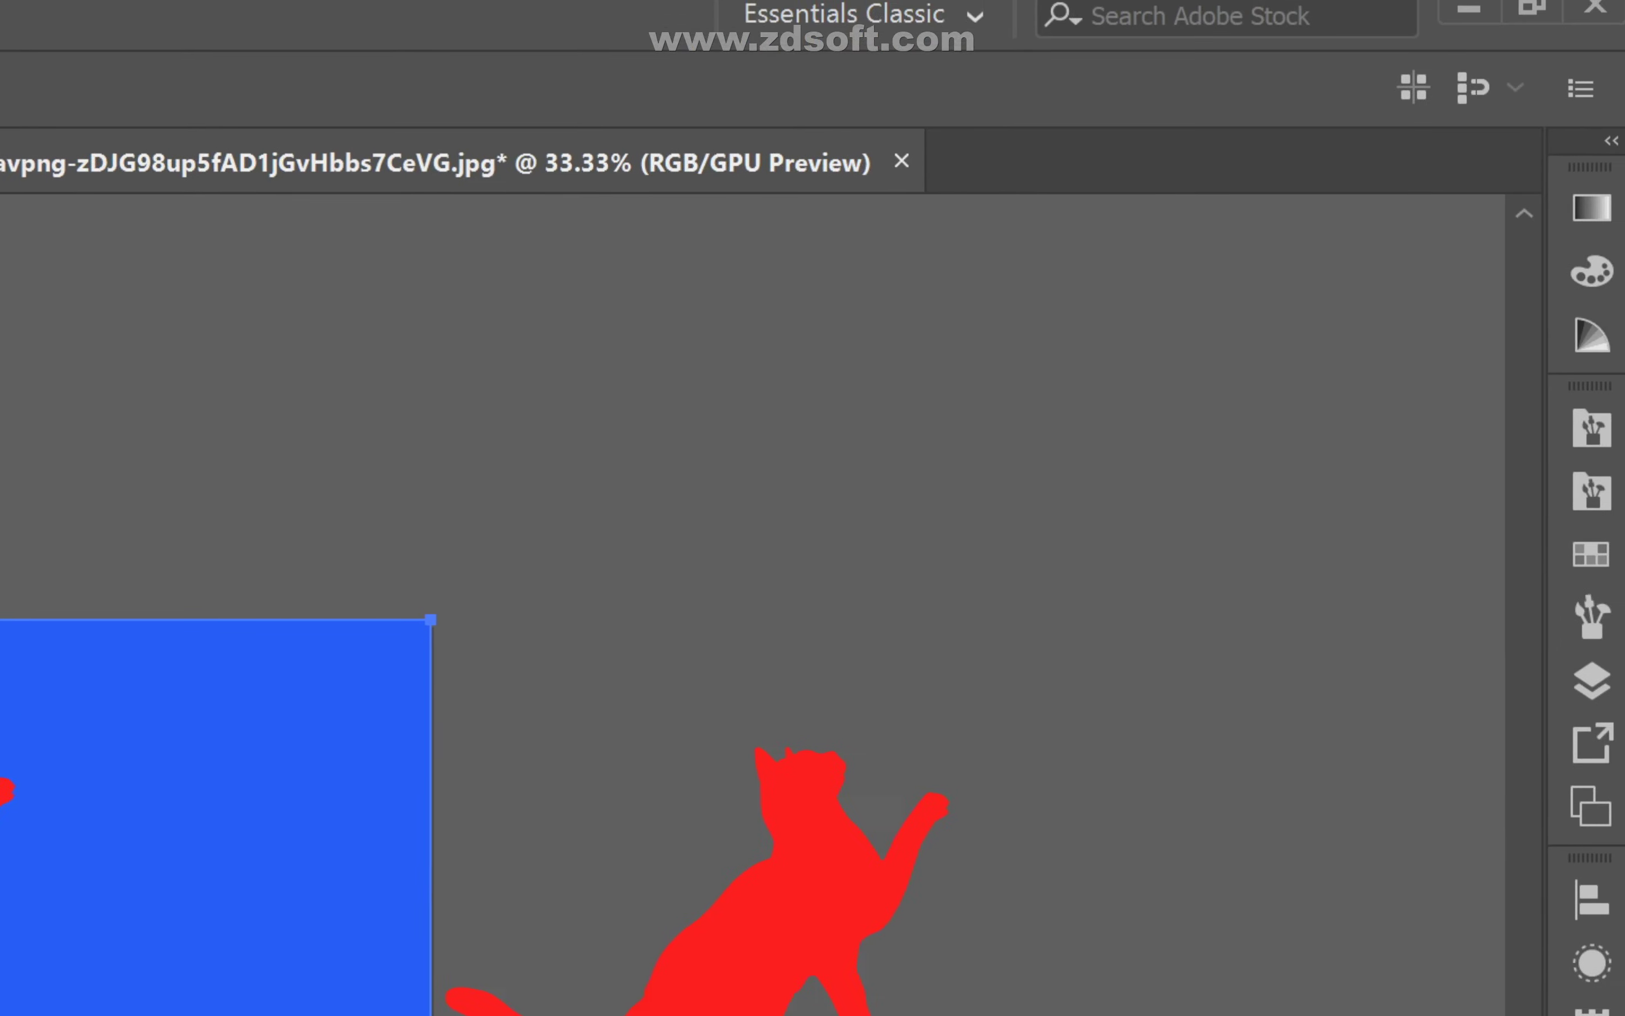
pyautogui.hotkey('ctrl', 'F9')
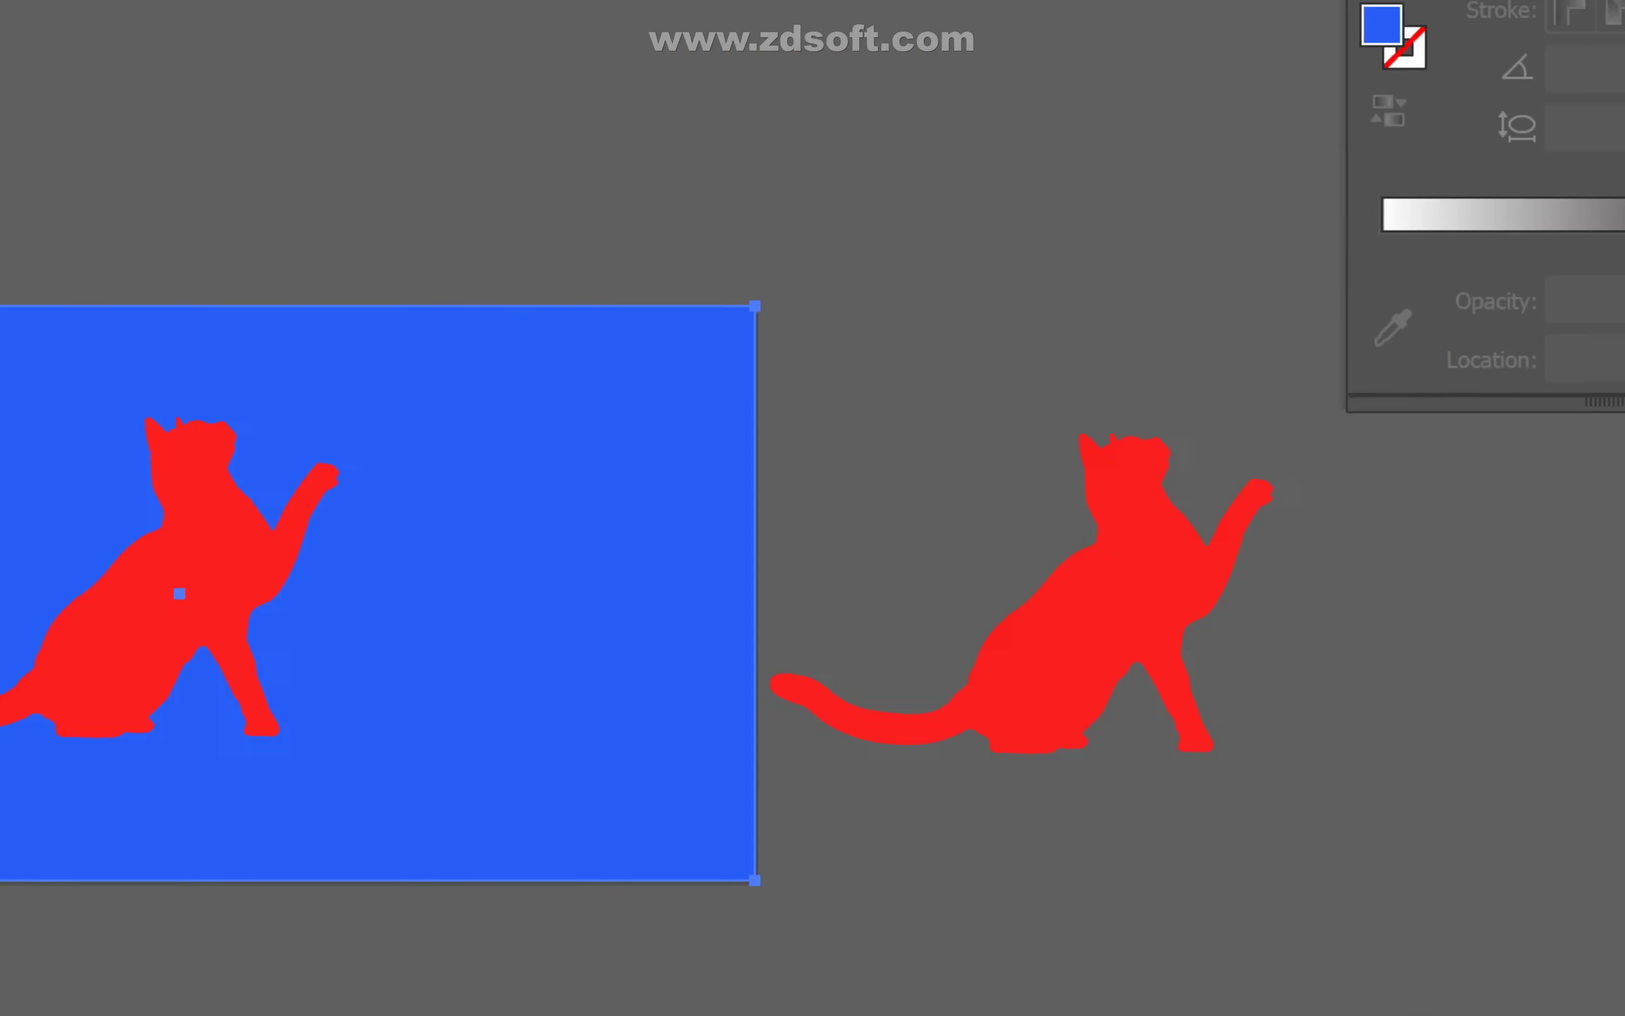
pyautogui.click(1112, 282)
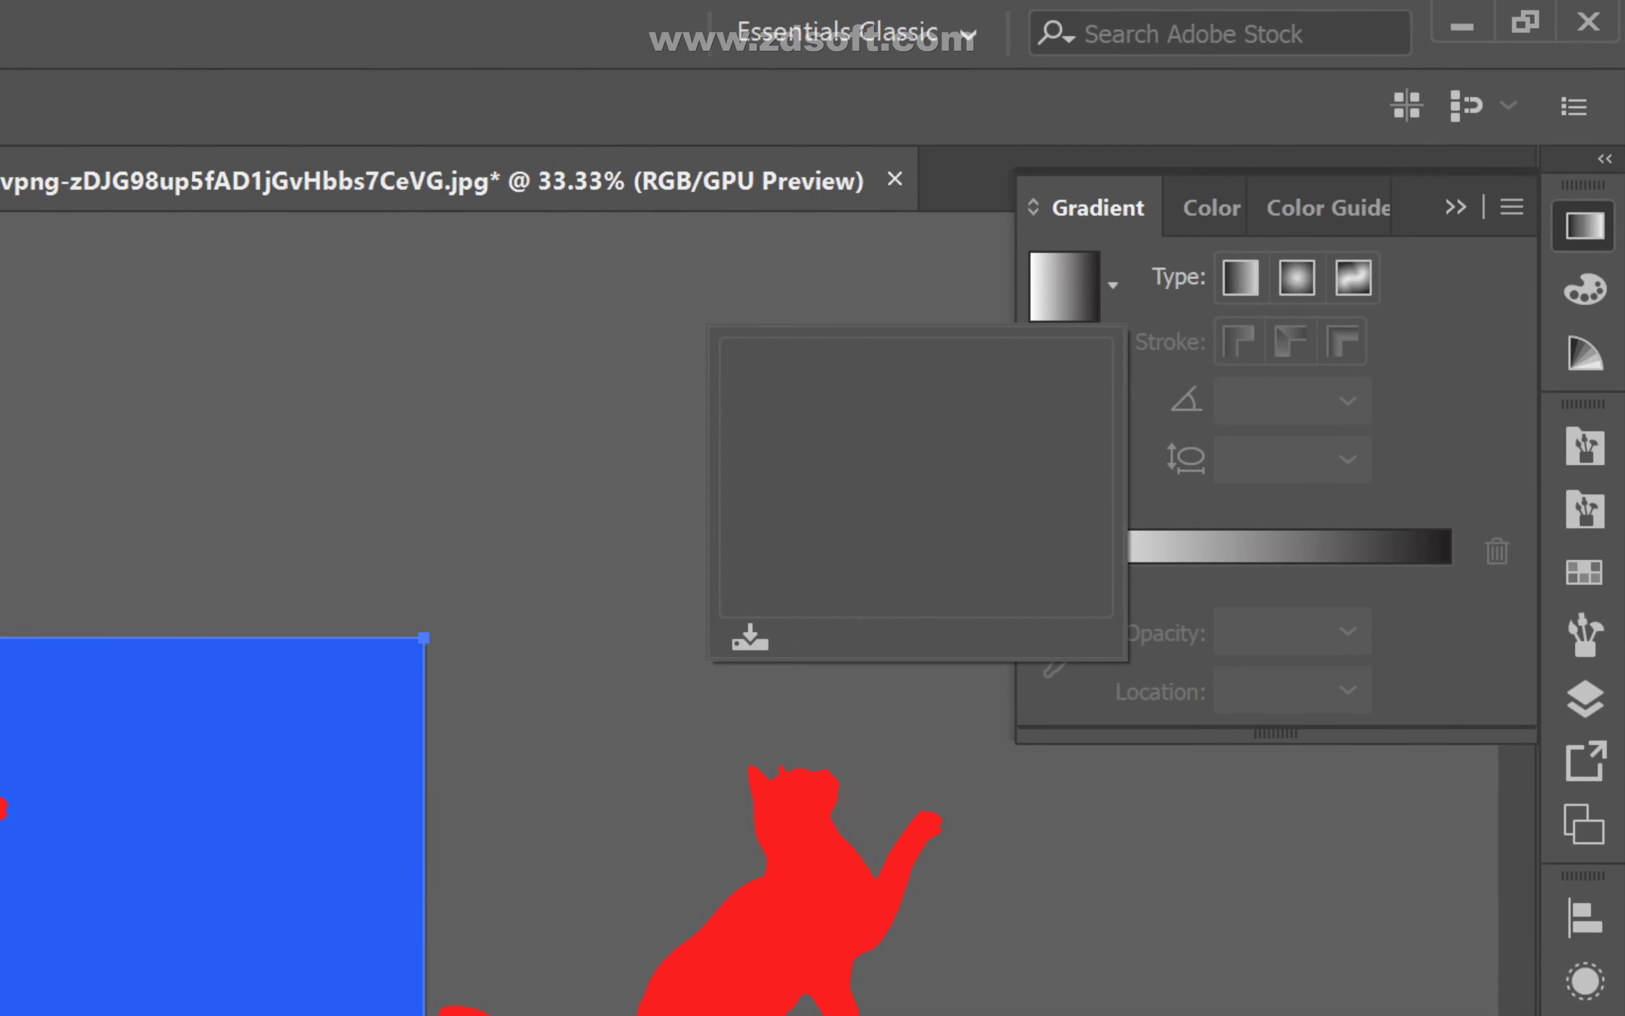
pyautogui.press('Escape')
pyautogui.press('.')
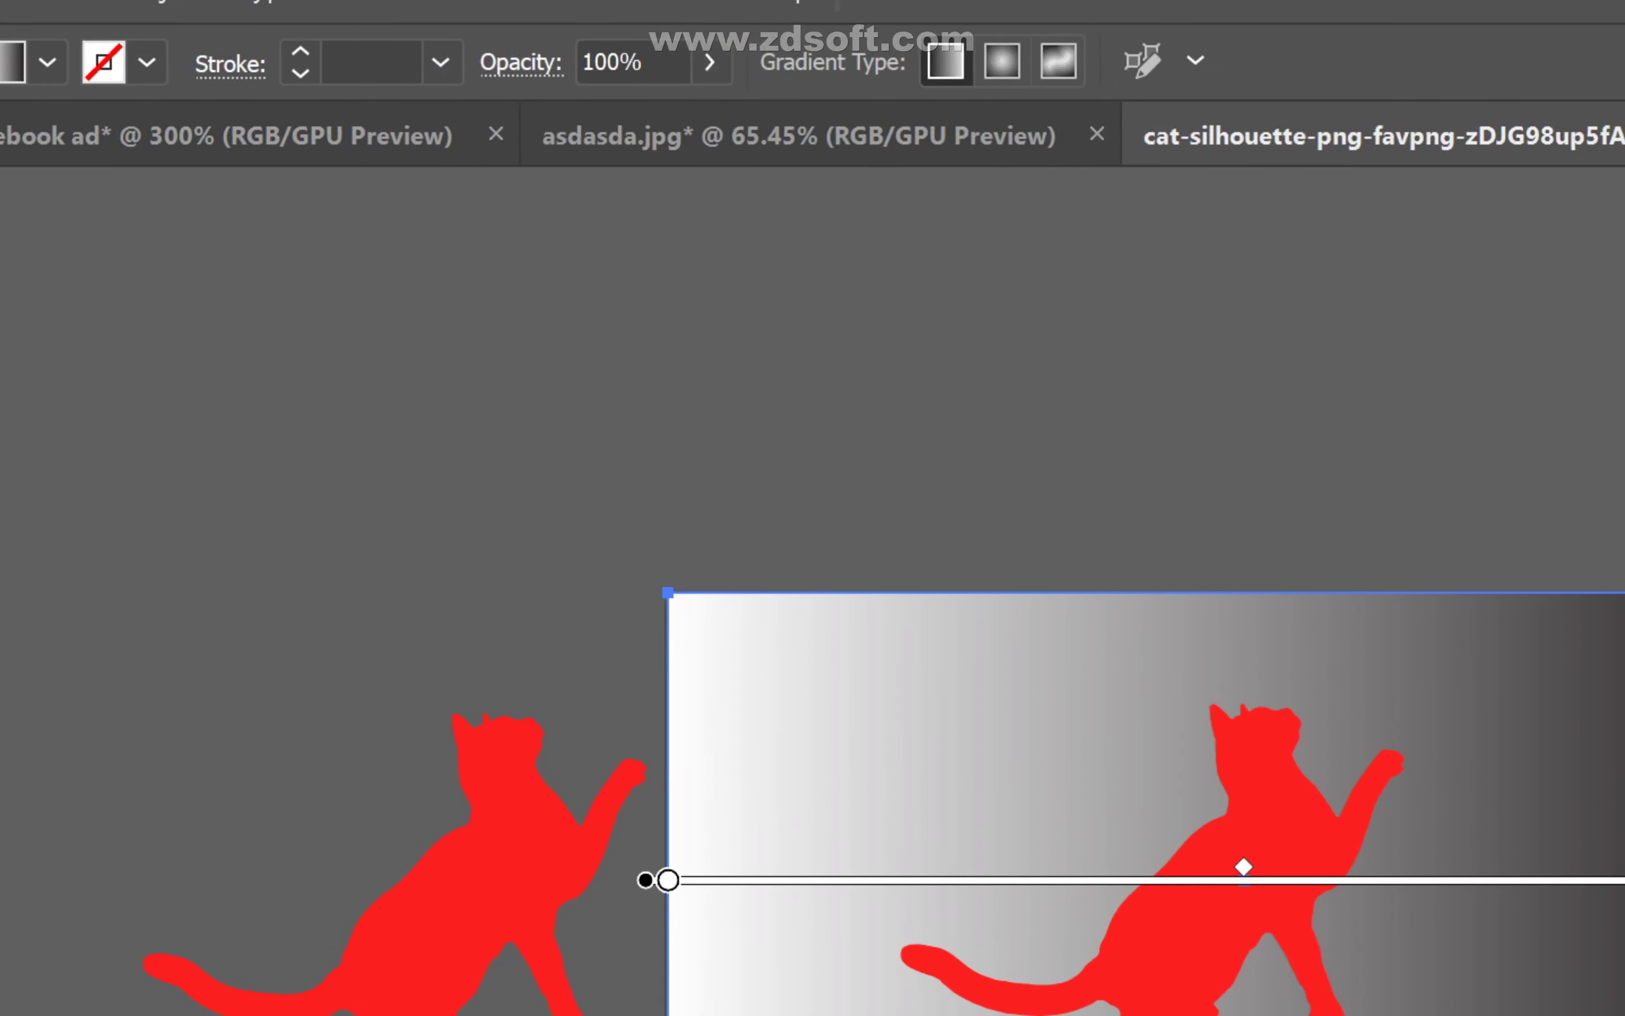
pyautogui.press('v')
pyautogui.hotkey('ctrl', 'shift', 'a')
pyautogui.click(949, 824)
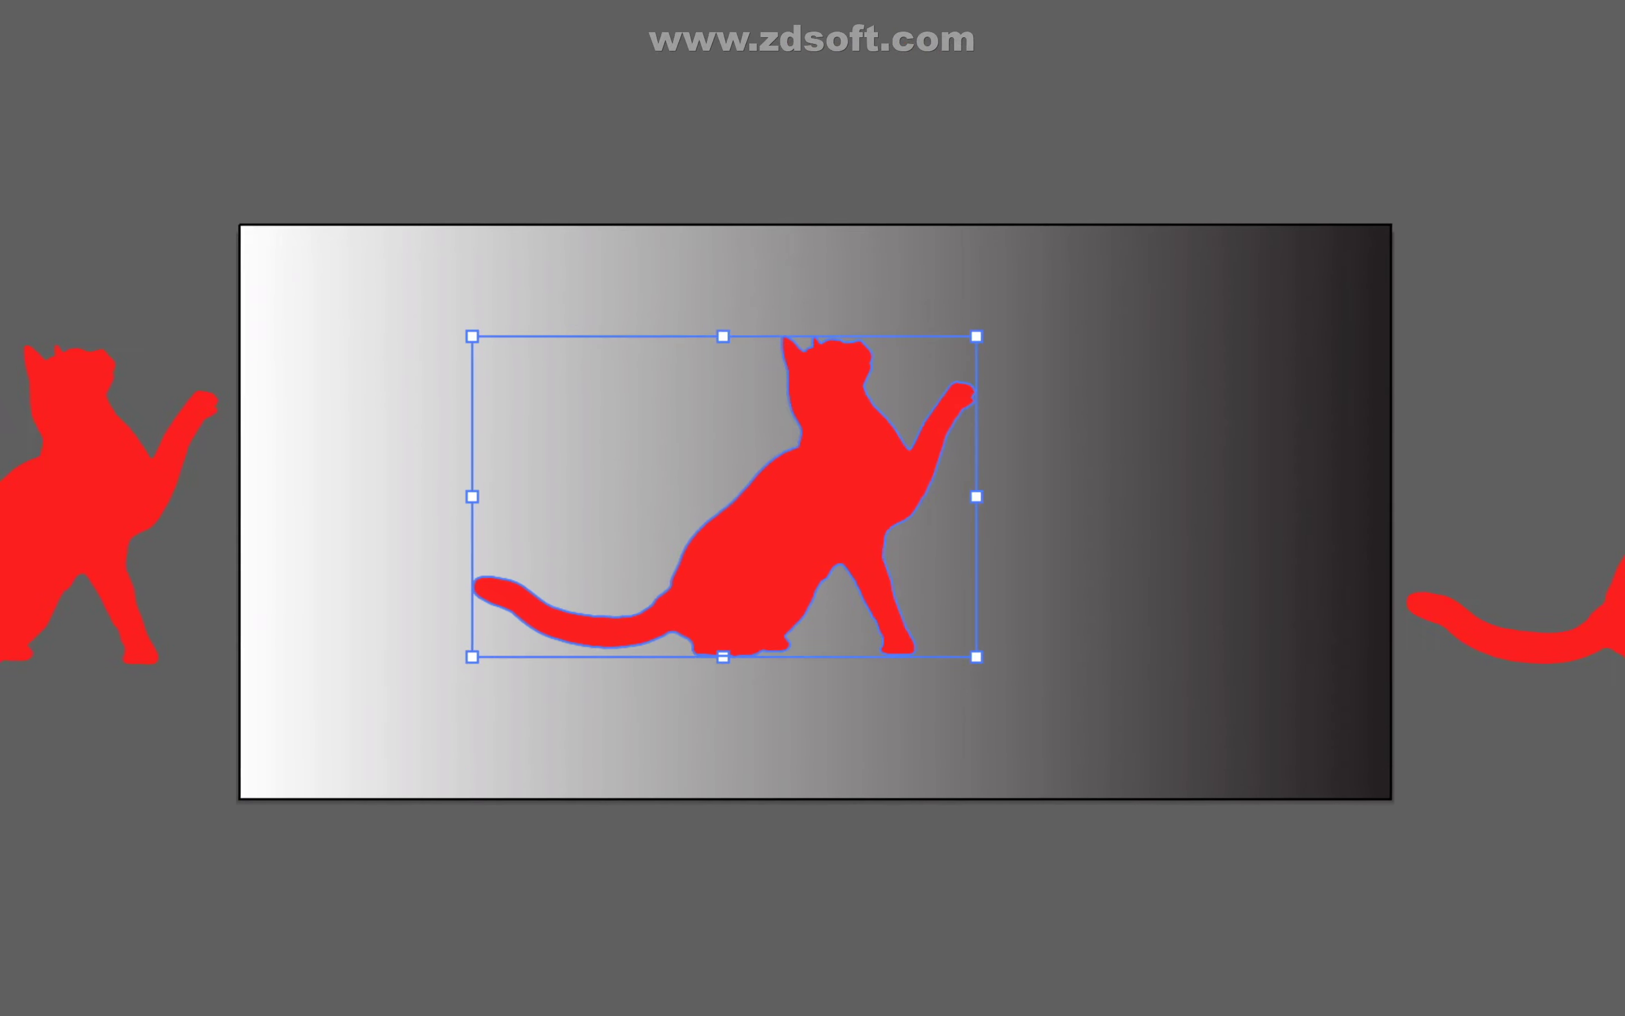
pyautogui.hotkey('ctrl', 'shift', 'a')
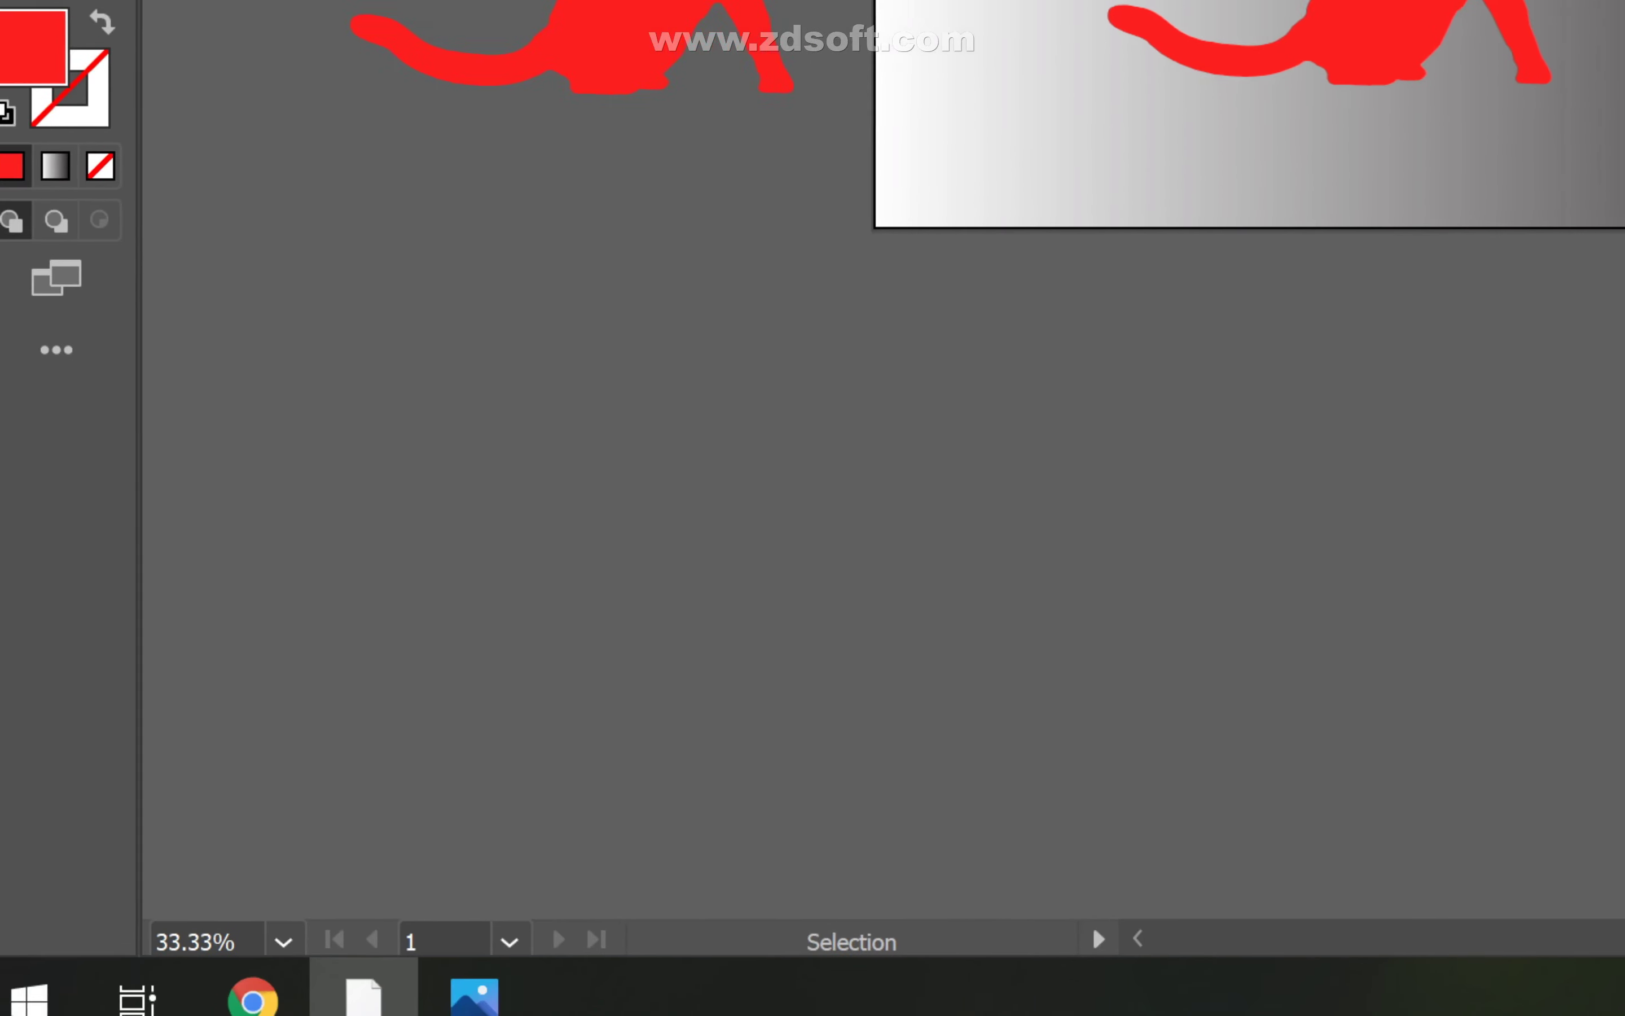
# - Glance at the exported image in the photo viewer, return to Illustrator and delete the gradient background rectangle
pyautogui.click(473, 997)
pyautogui.hotkey('alt', 'Tab')
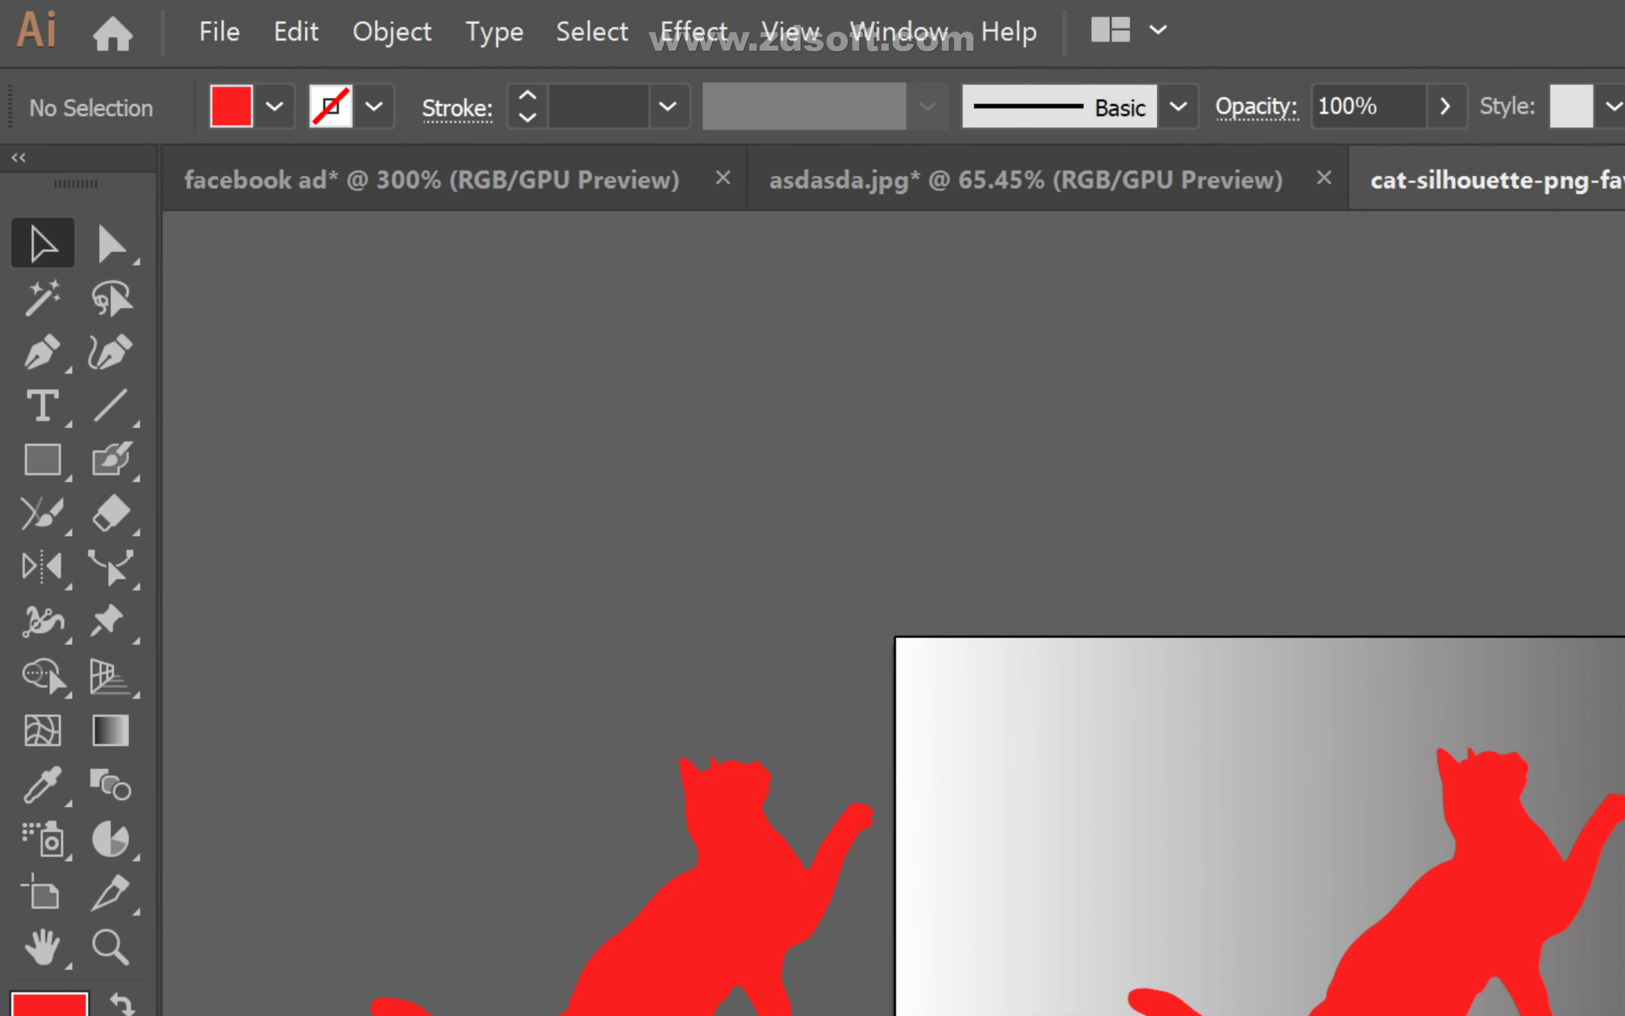
pyautogui.click(698, 545)
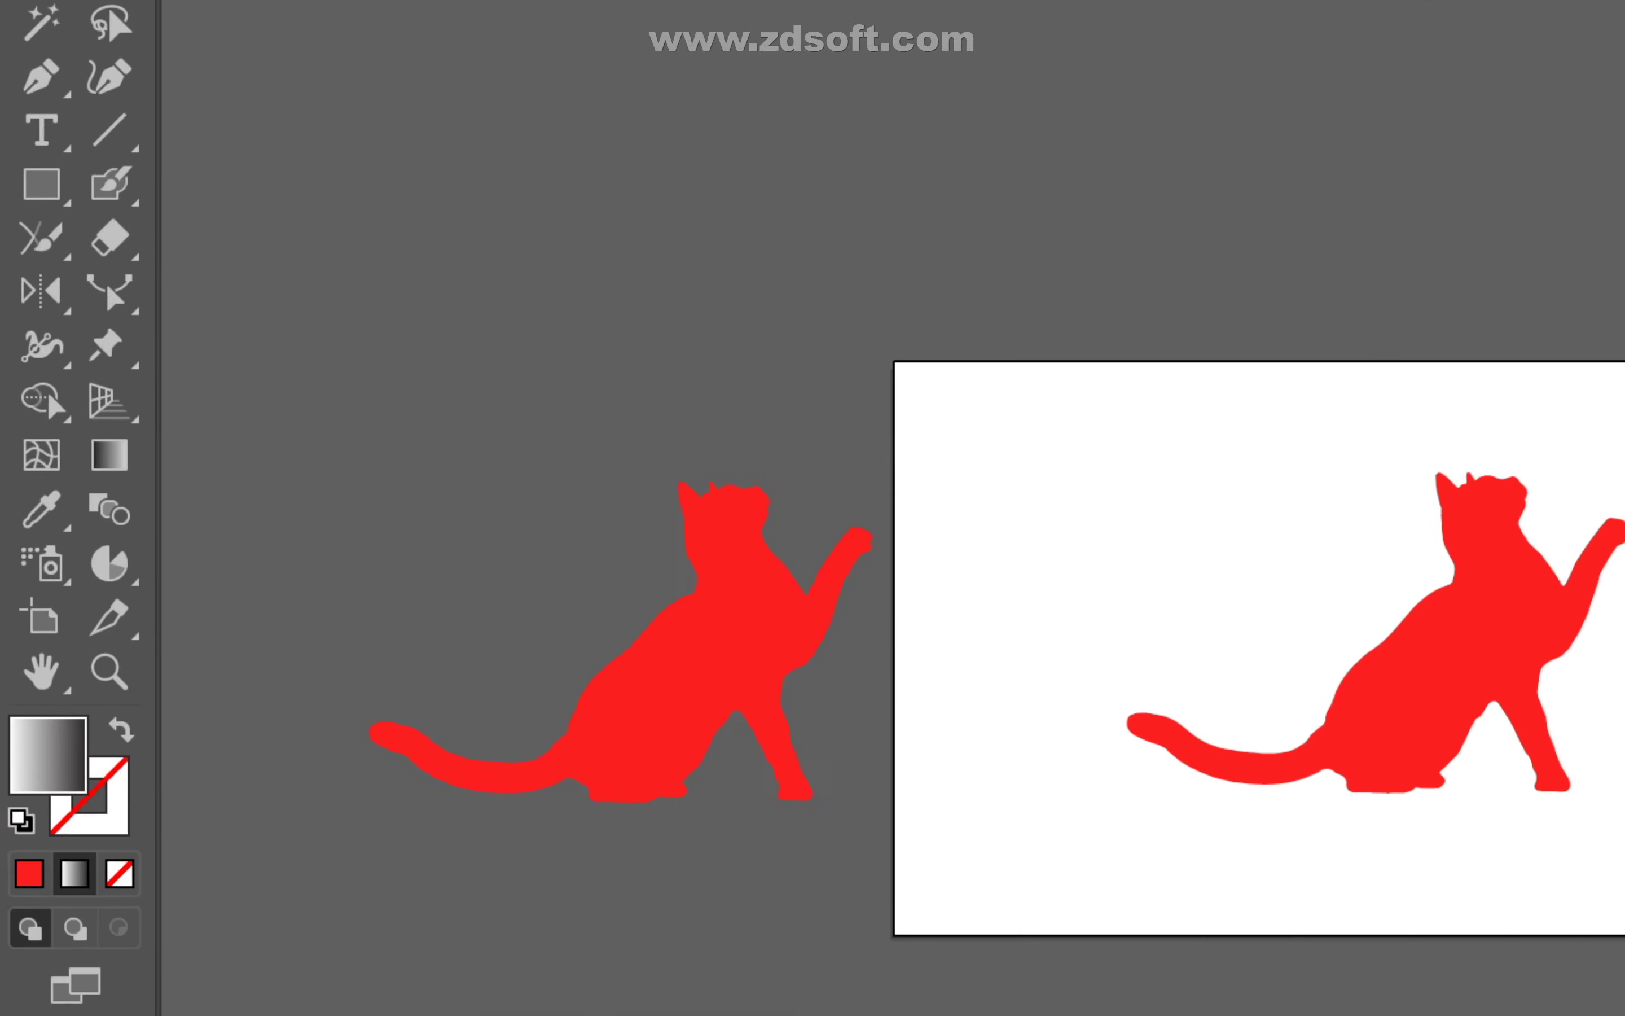
# - Examine the tools grouped with the Shape Builder tool, including Live Paint Bucket and Live Paint Selection
pyautogui.hotkey('shift', 's')
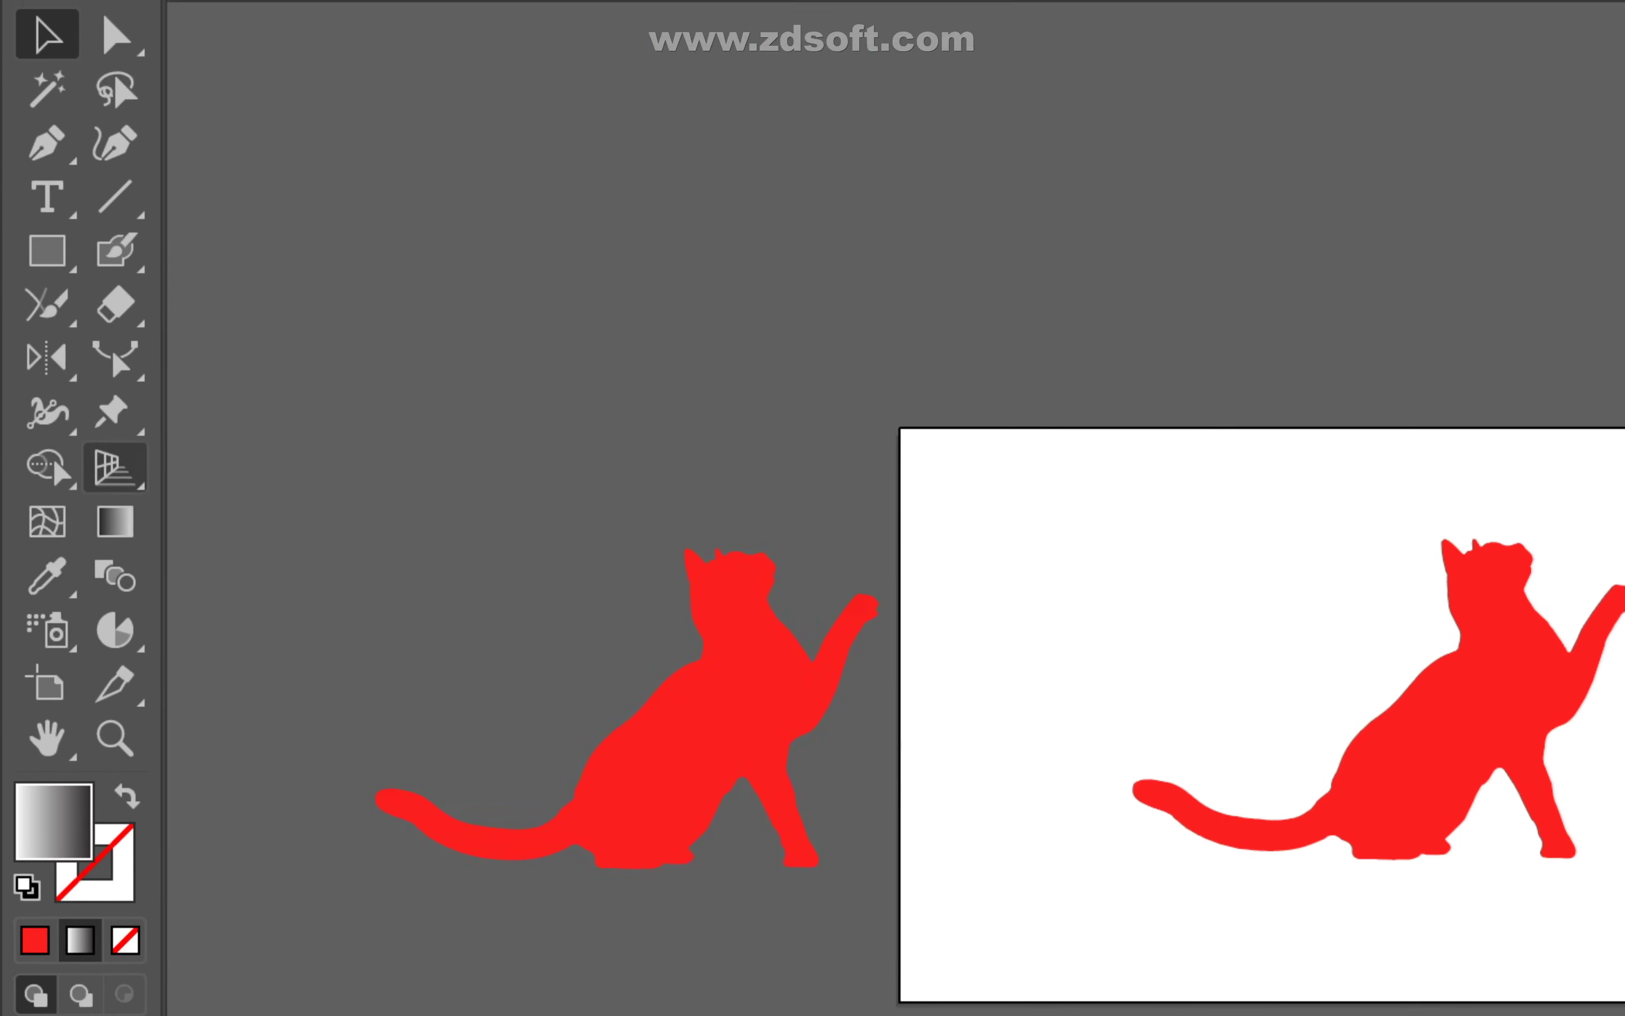
pyautogui.press('v')
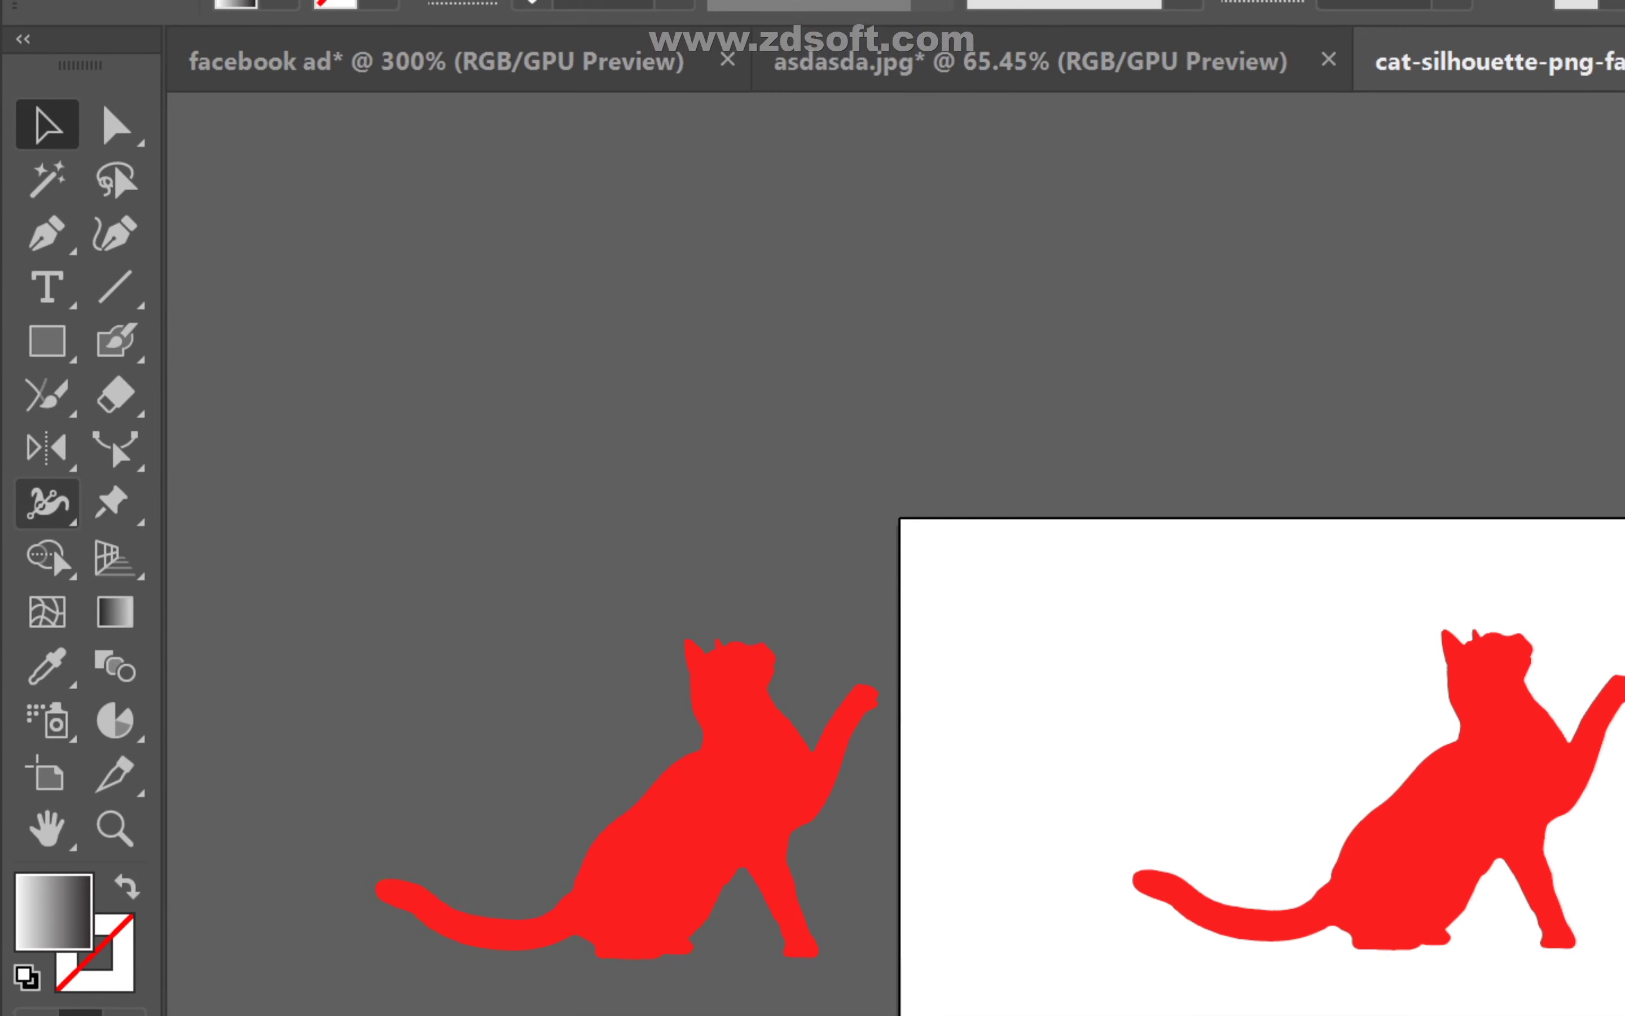
pyautogui.click(47, 502)
pyautogui.click(47, 557)
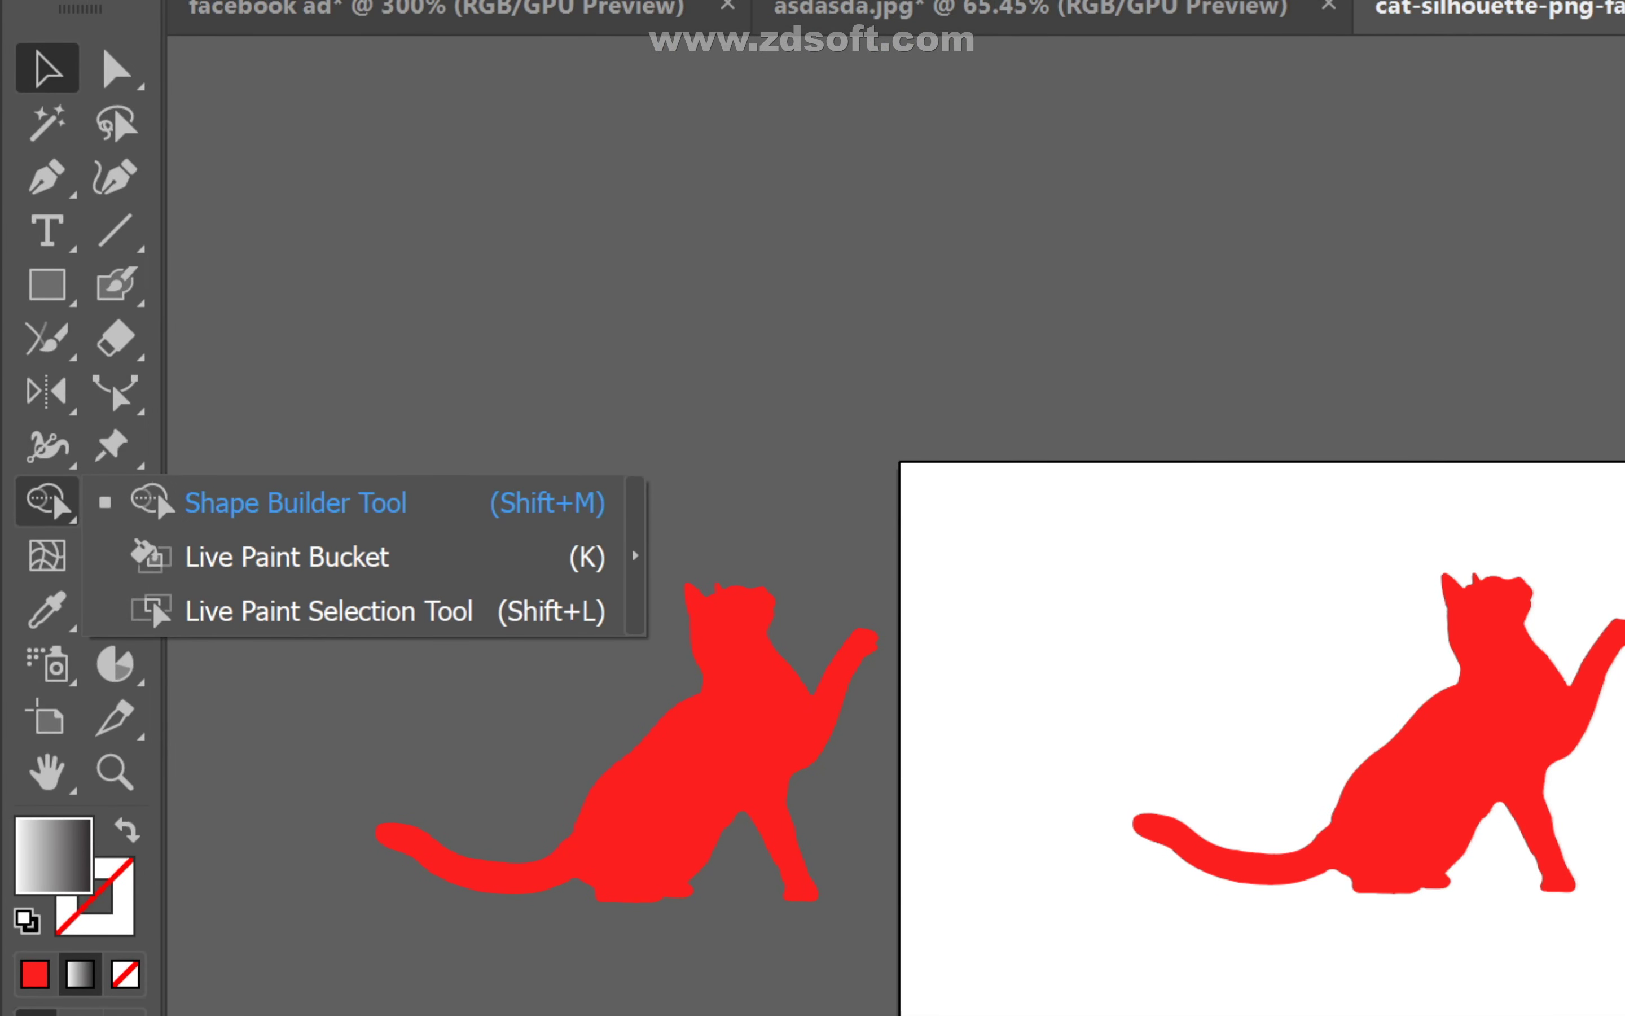
pyautogui.press('Escape')
pyautogui.click(115, 512)
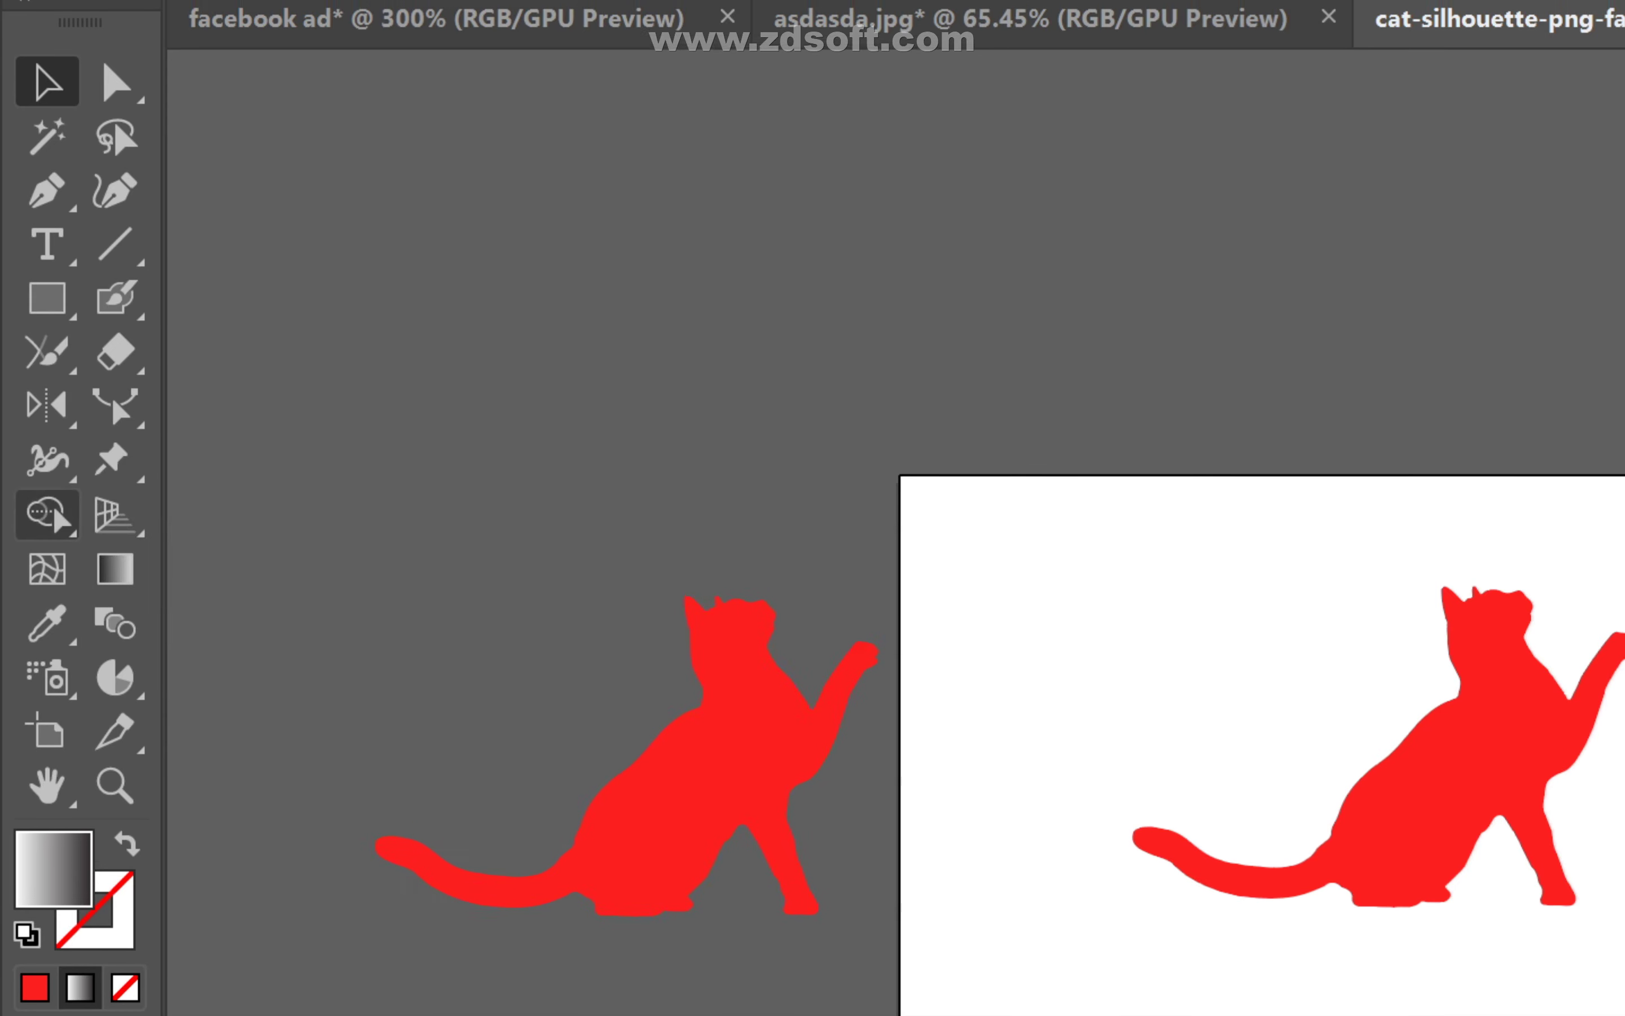
pyautogui.click(47, 510)
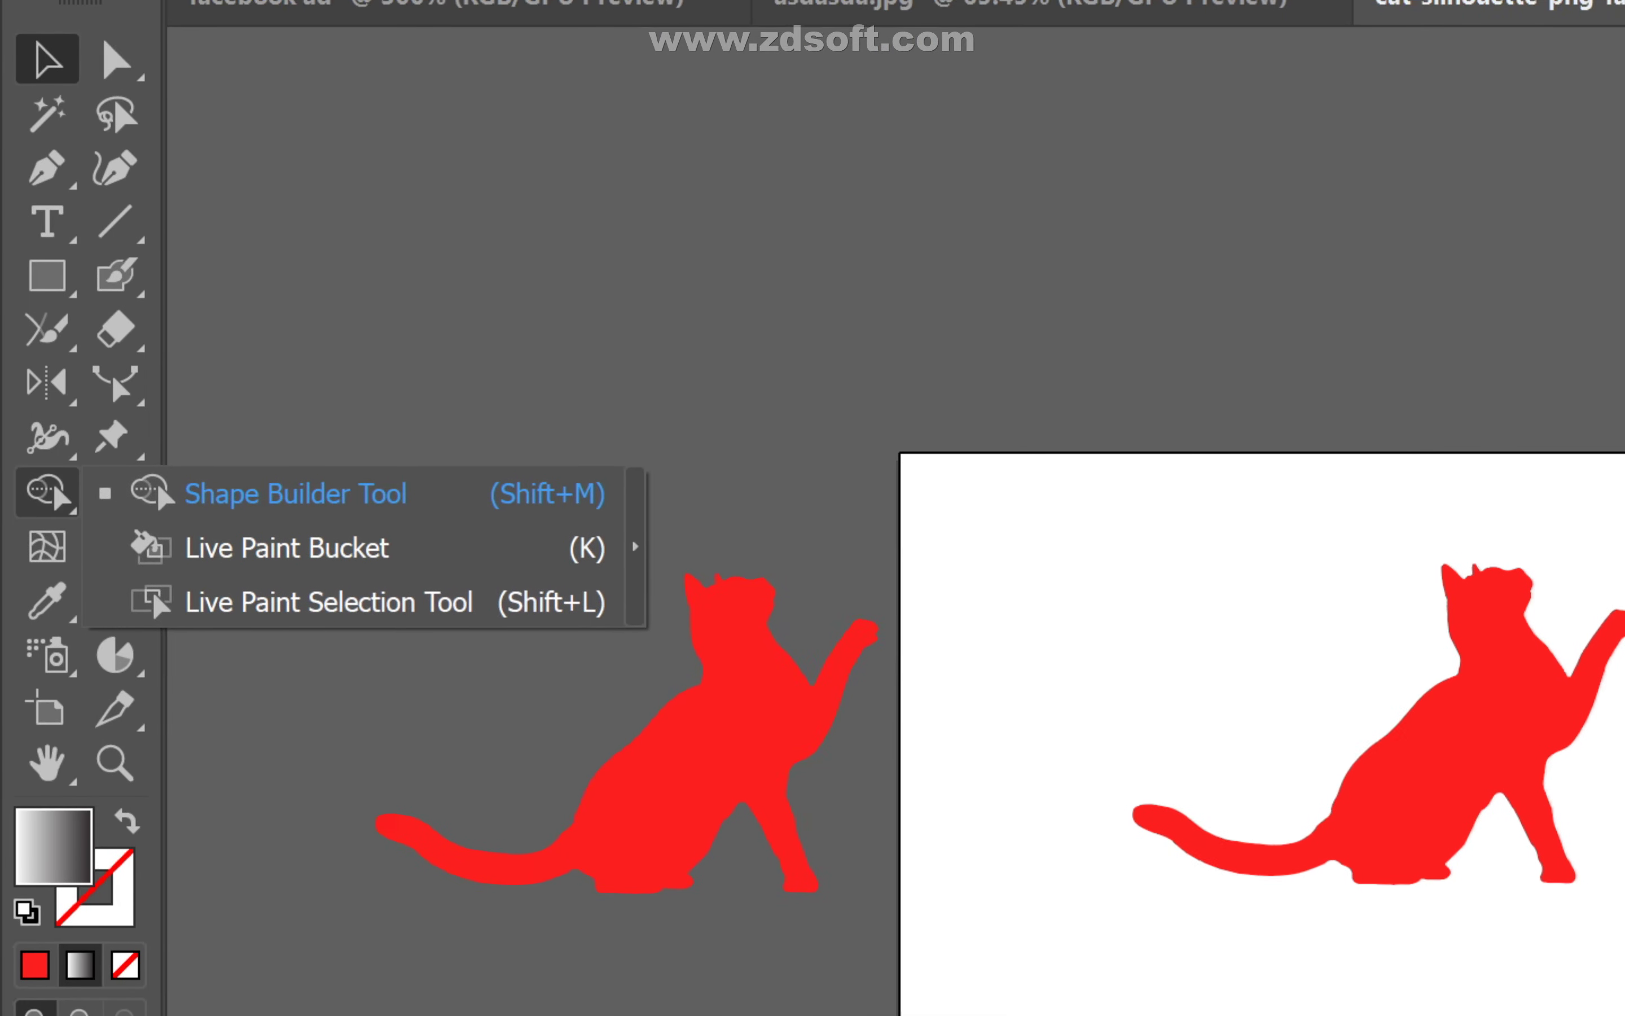
# - Switch back to the Selection tool and move the red cat on the artboard about 312 px right and 90 px down
pyautogui.click(157, 473)
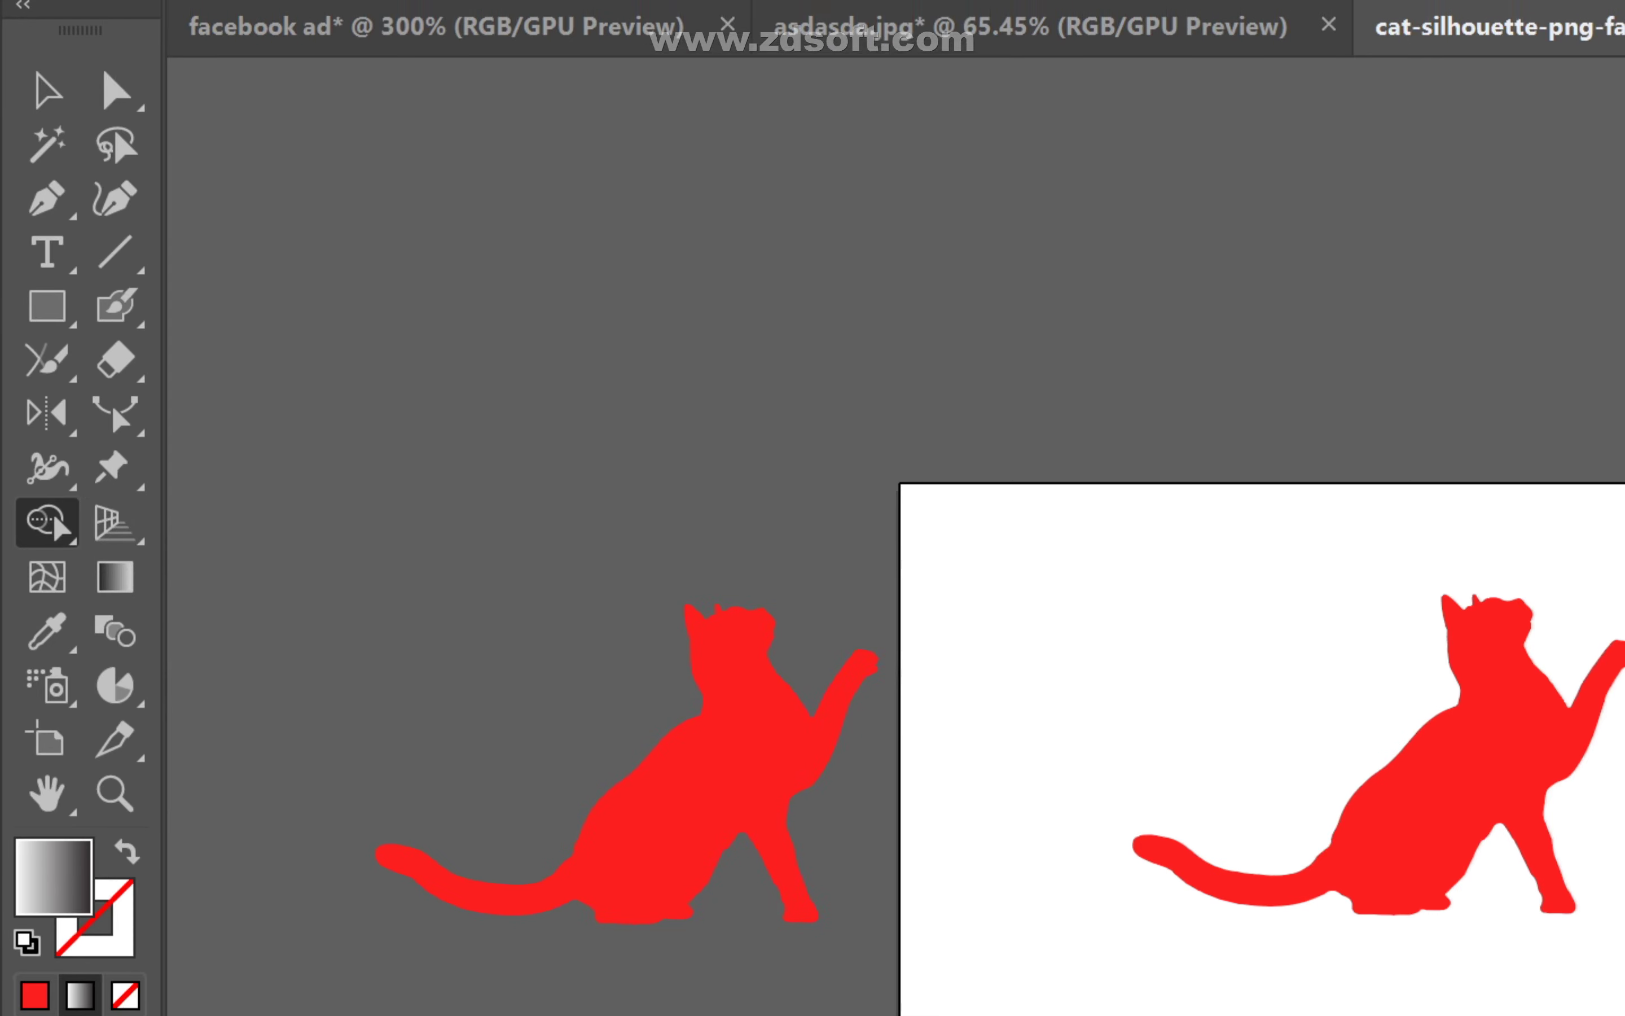
pyautogui.click(47, 443)
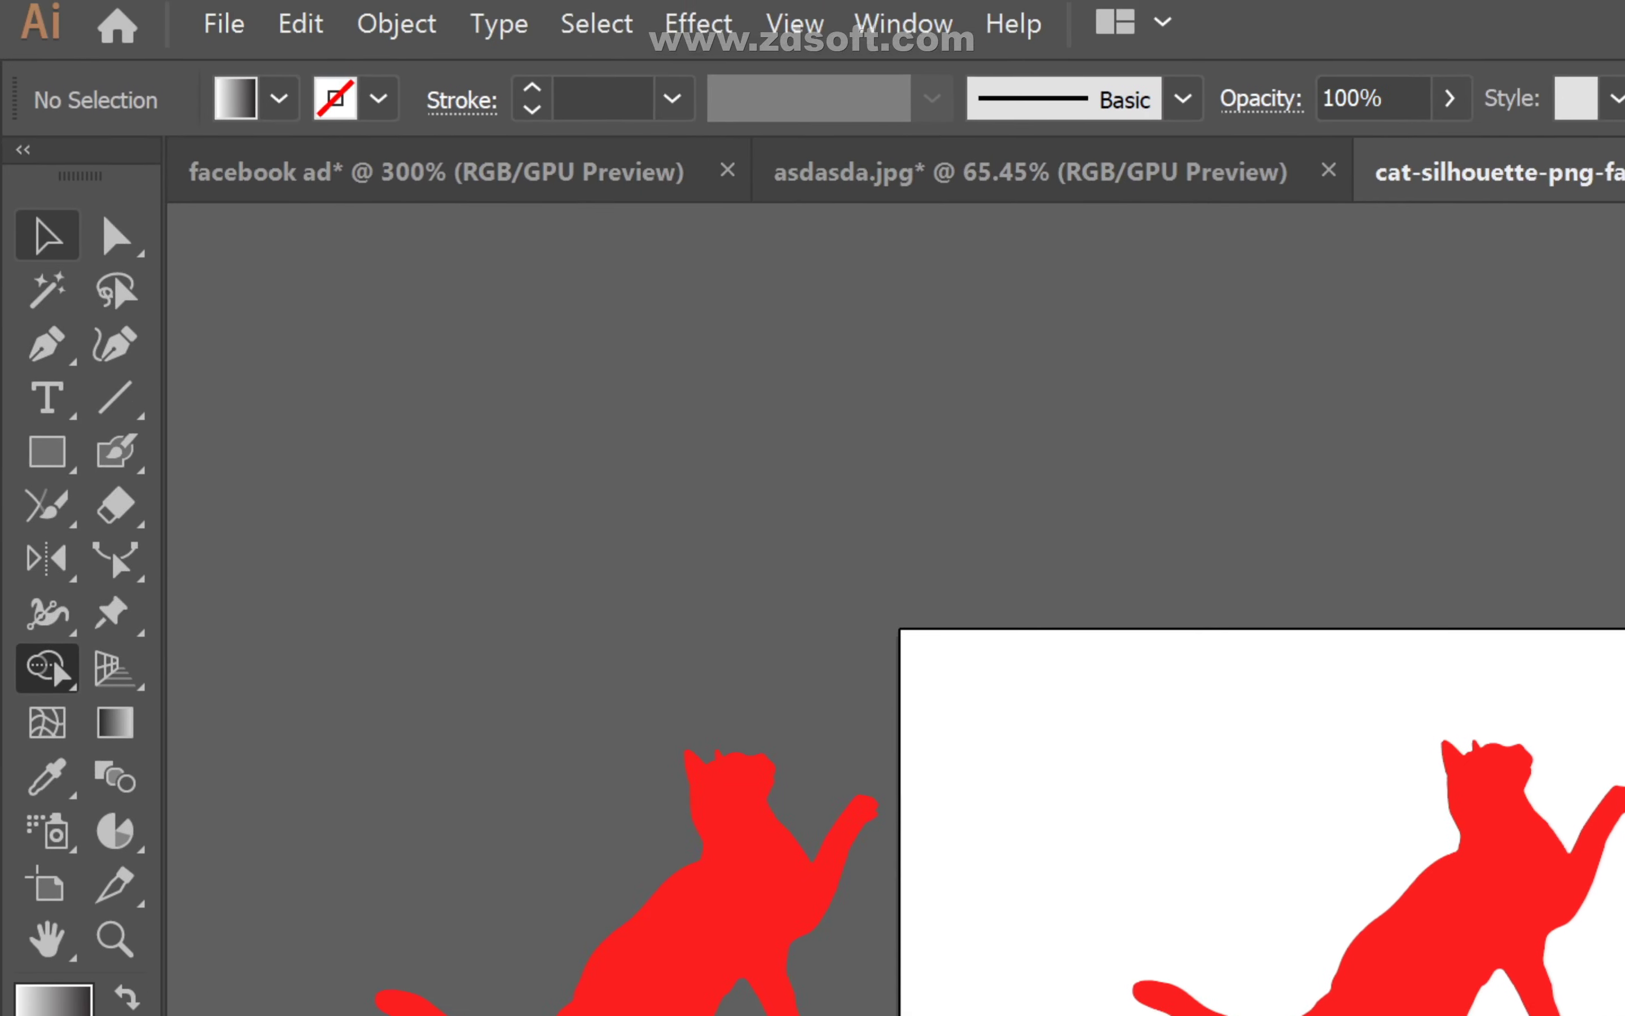
pyautogui.click(49, 18)
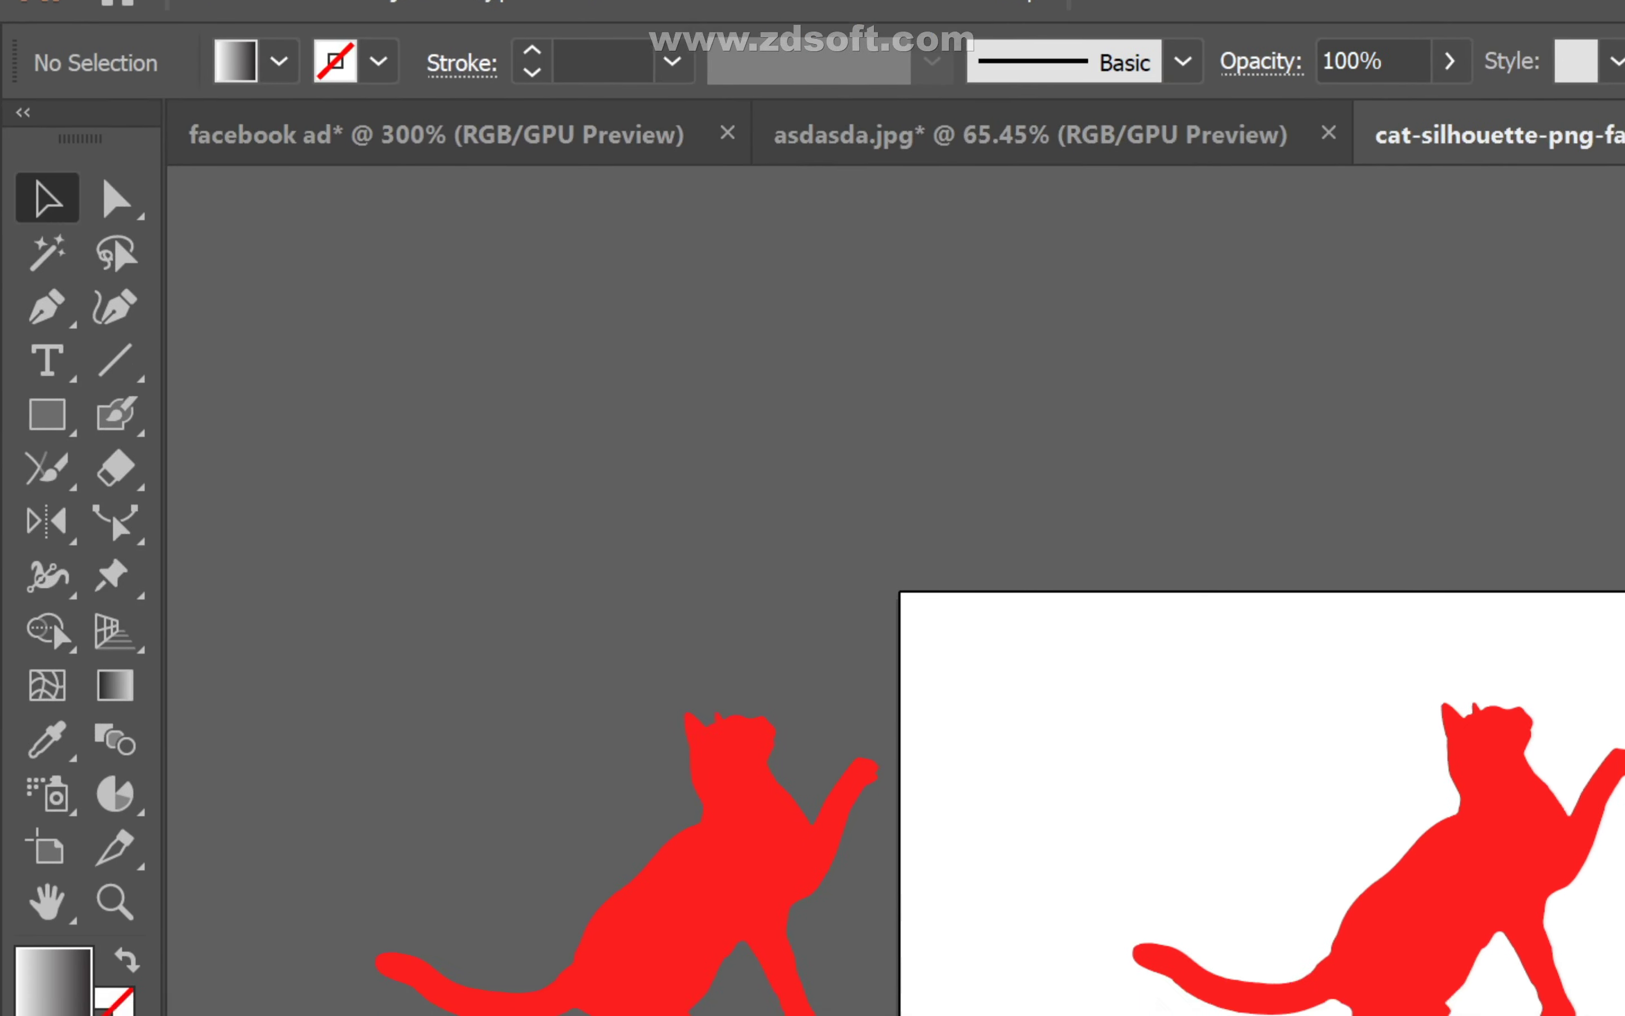
pyautogui.moveTo(705, 604); pyautogui.dragTo(403, 378)
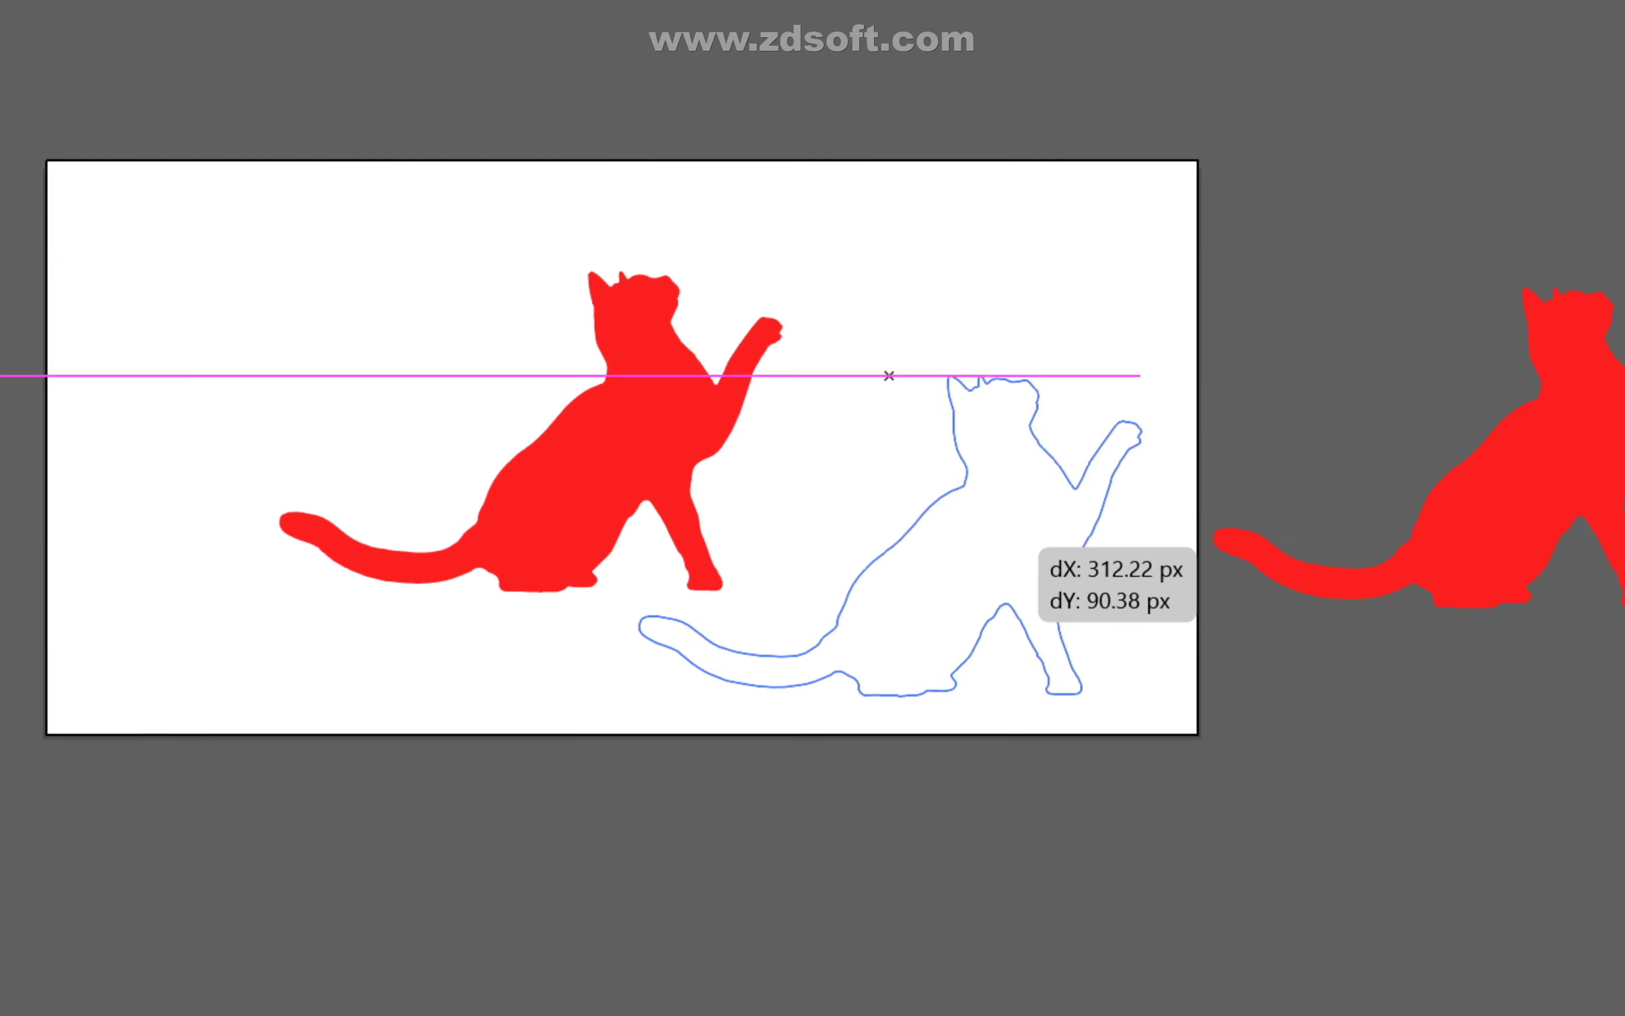
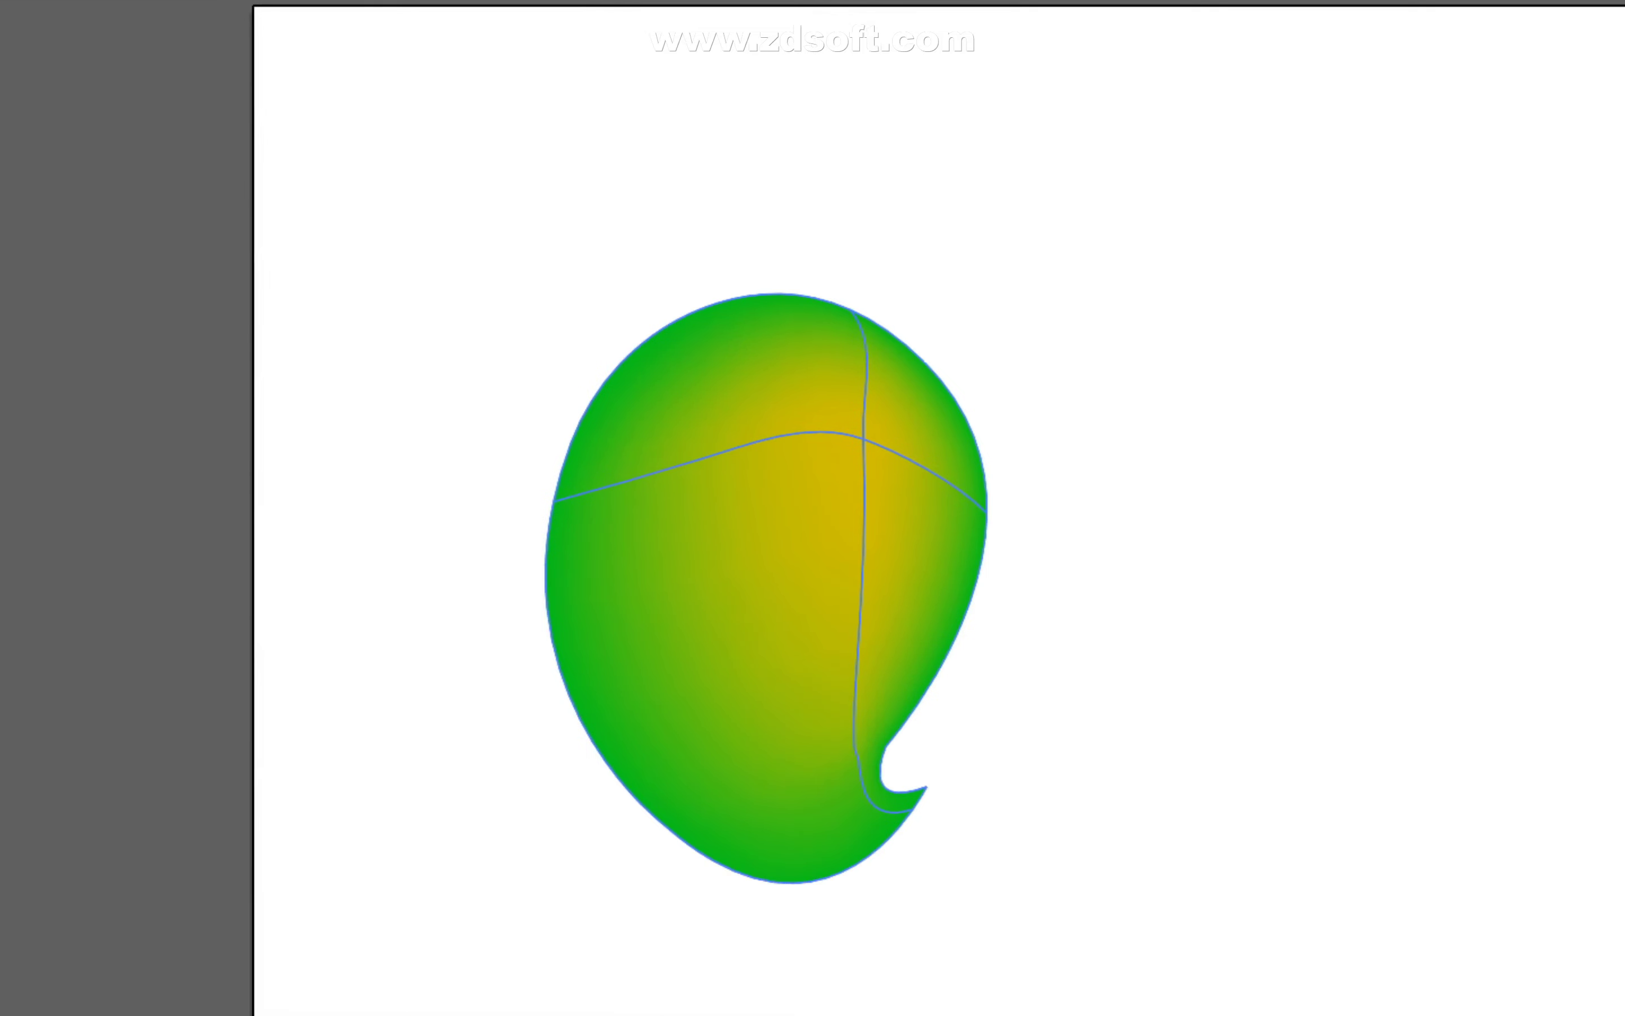
# - Try adding extra mesh points inside the green-yellow mango shape with the Mesh tool, and deselect it with the Selection tool
pyautogui.click(120, 907)
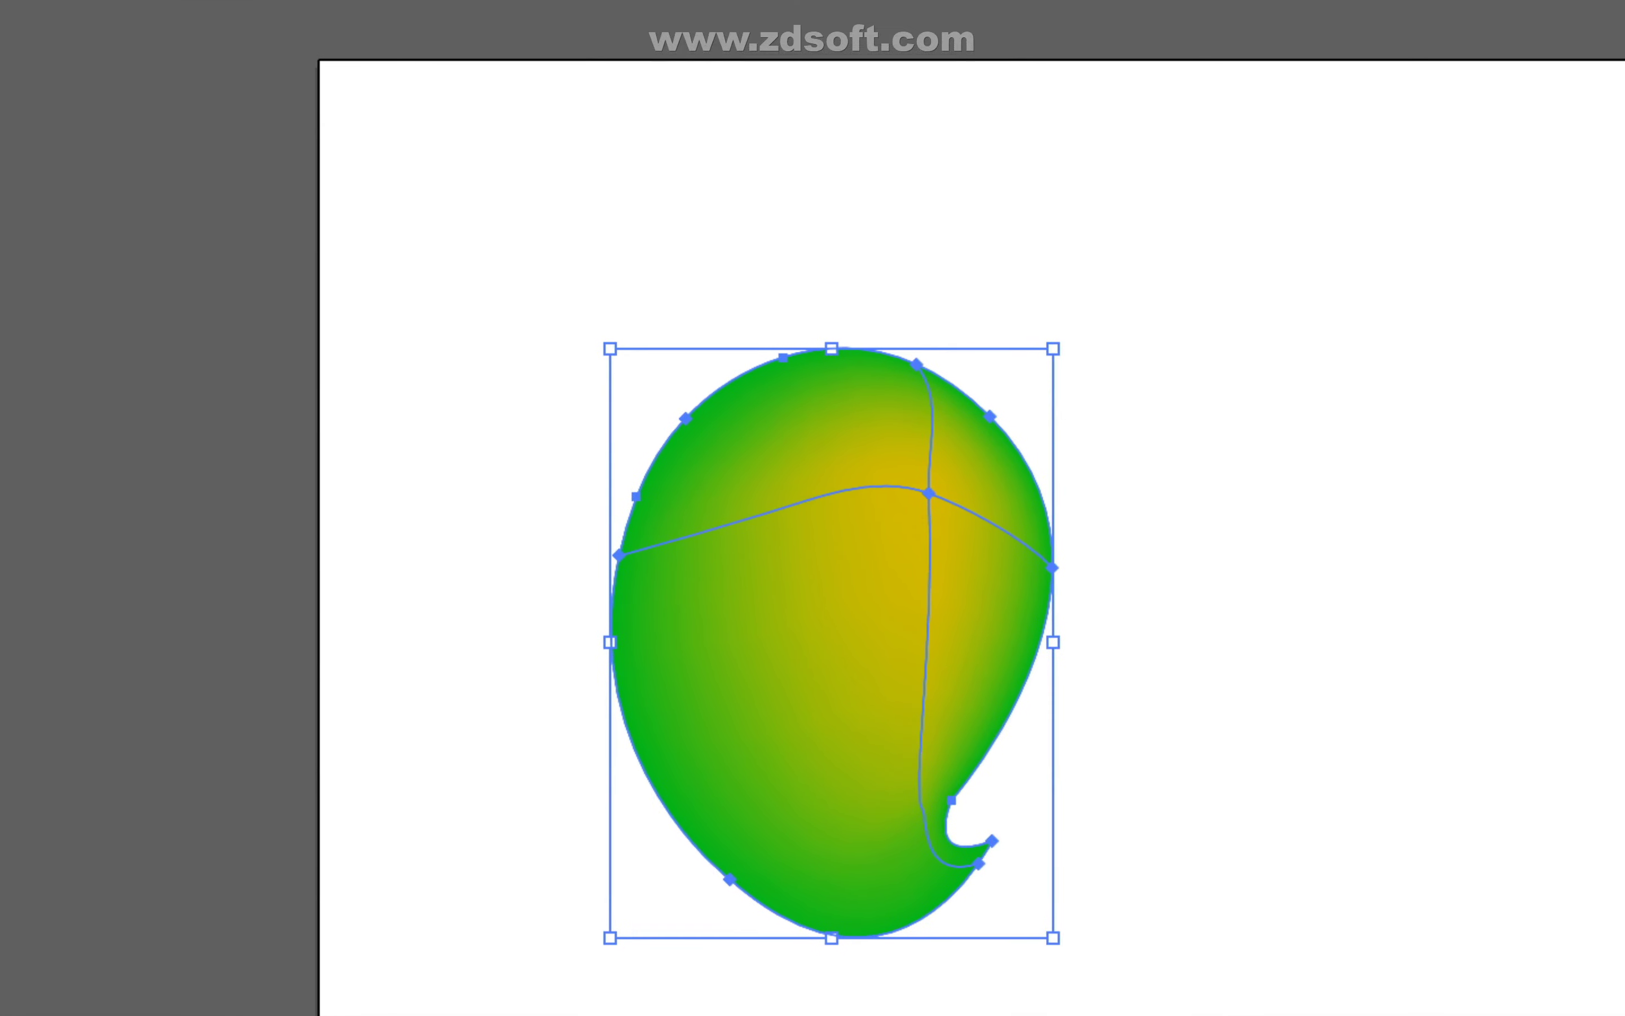
pyautogui.click(46, 427)
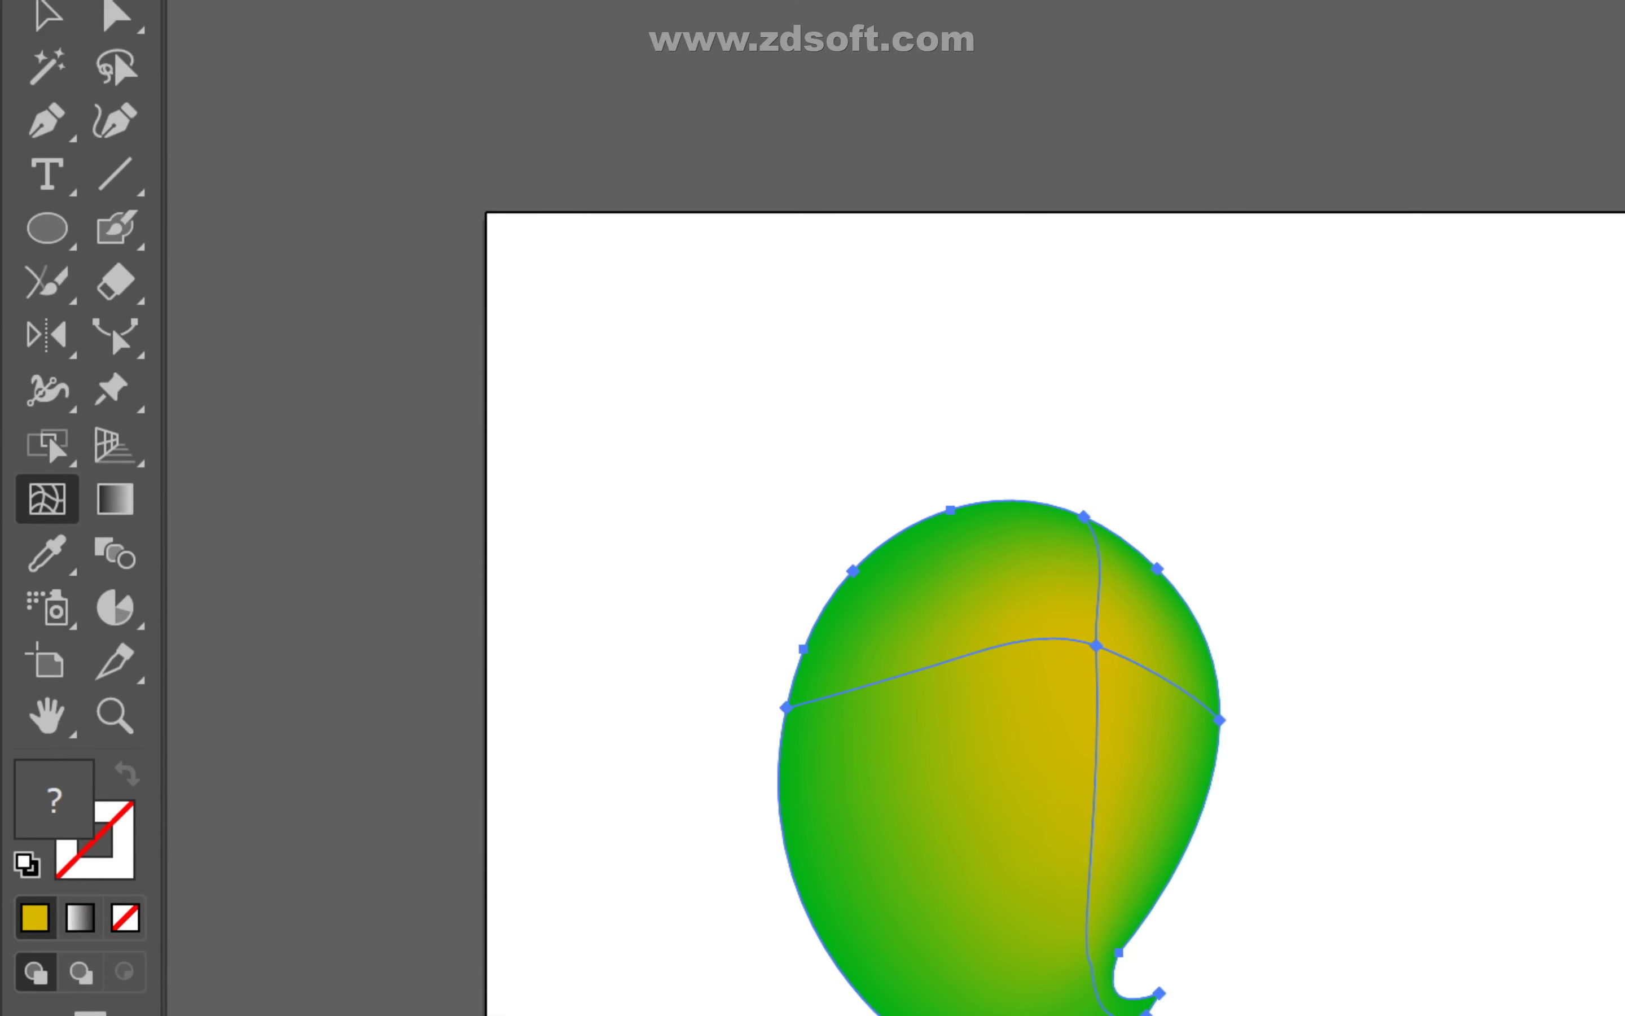
pyautogui.click(932, 595)
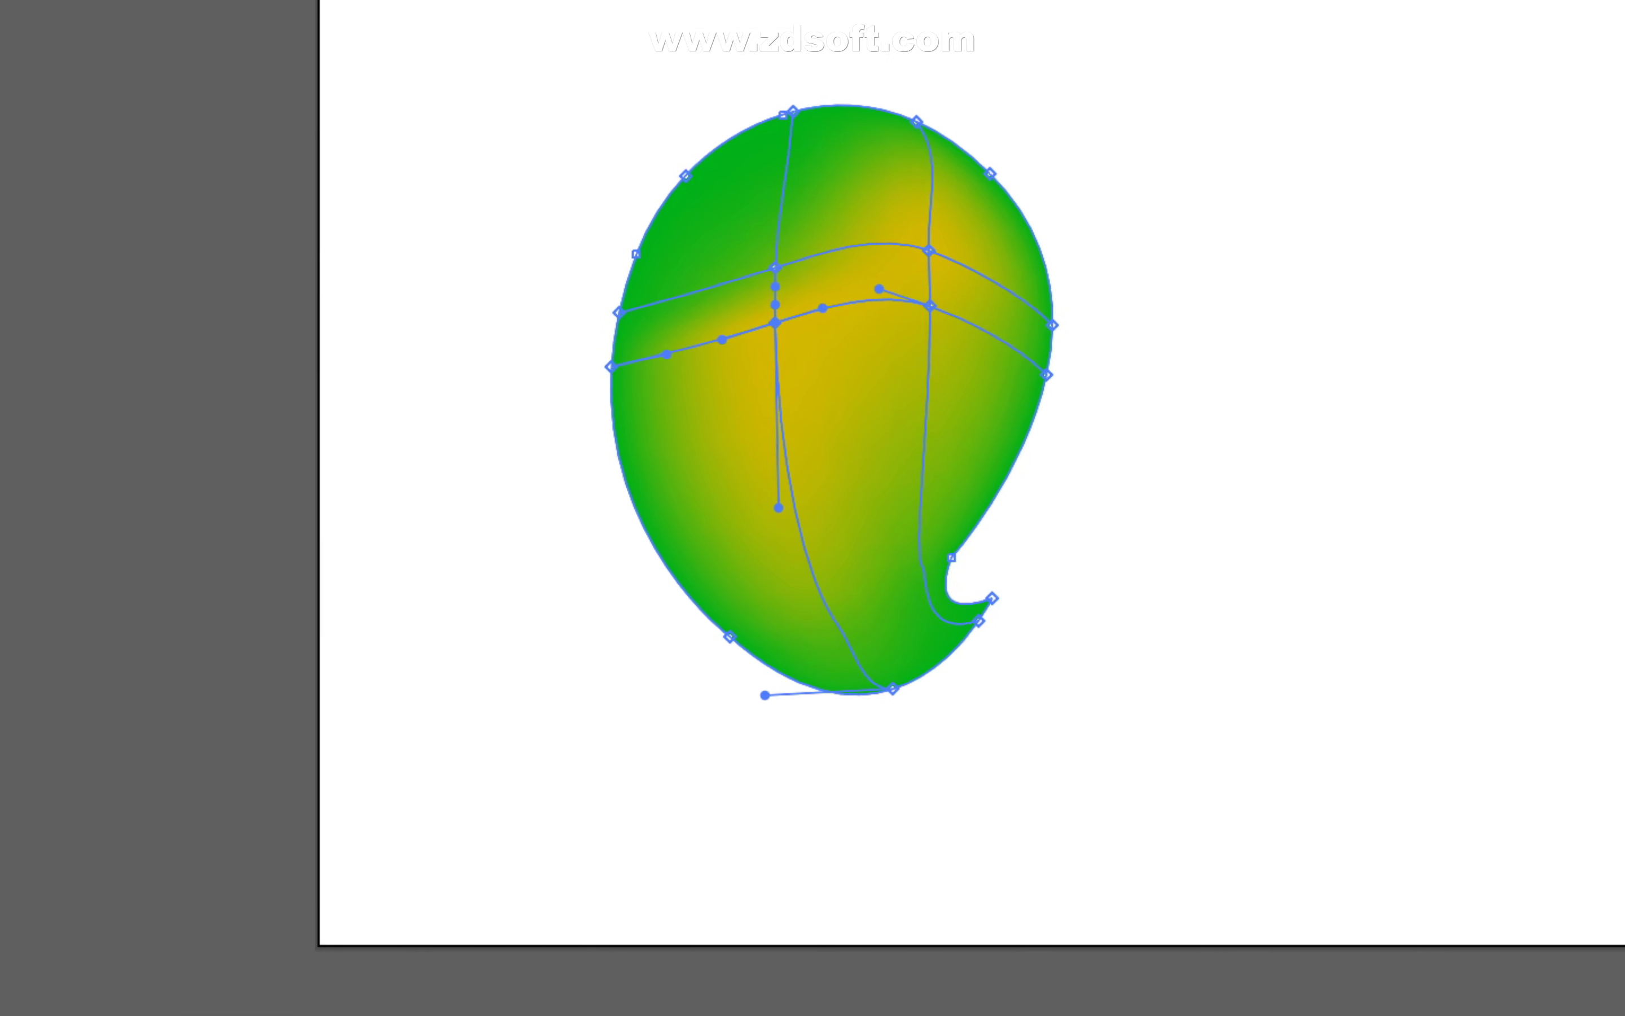
pyautogui.click(894, 667)
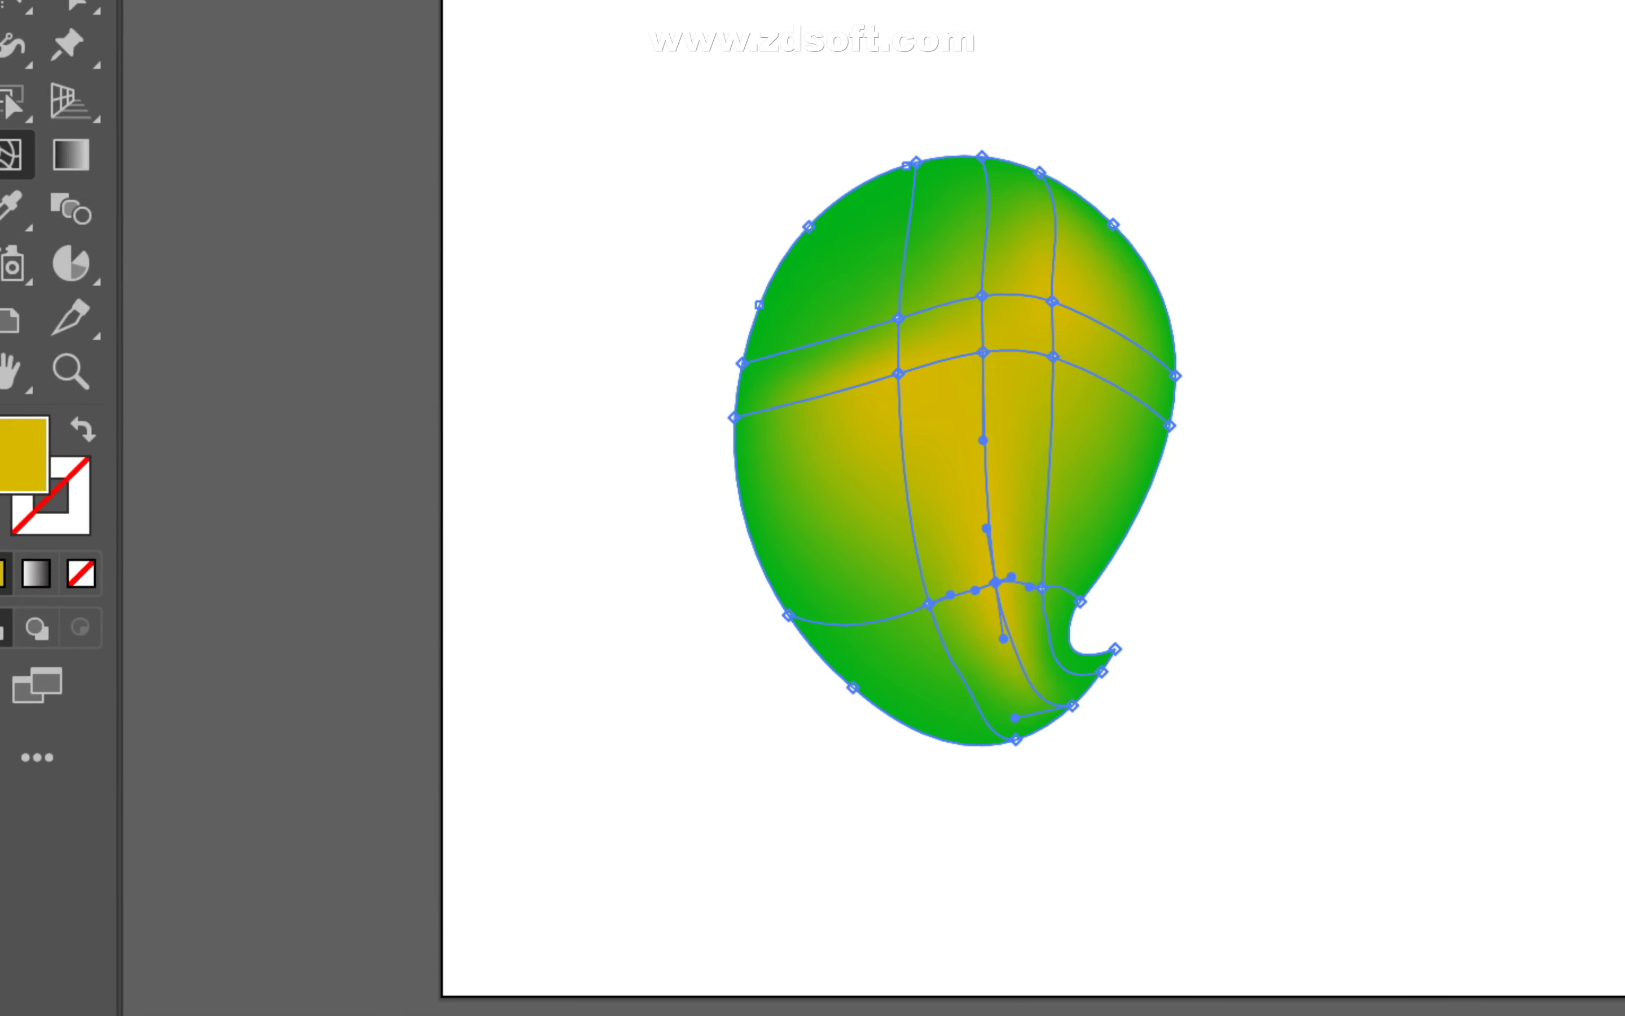
pyautogui.press('v')
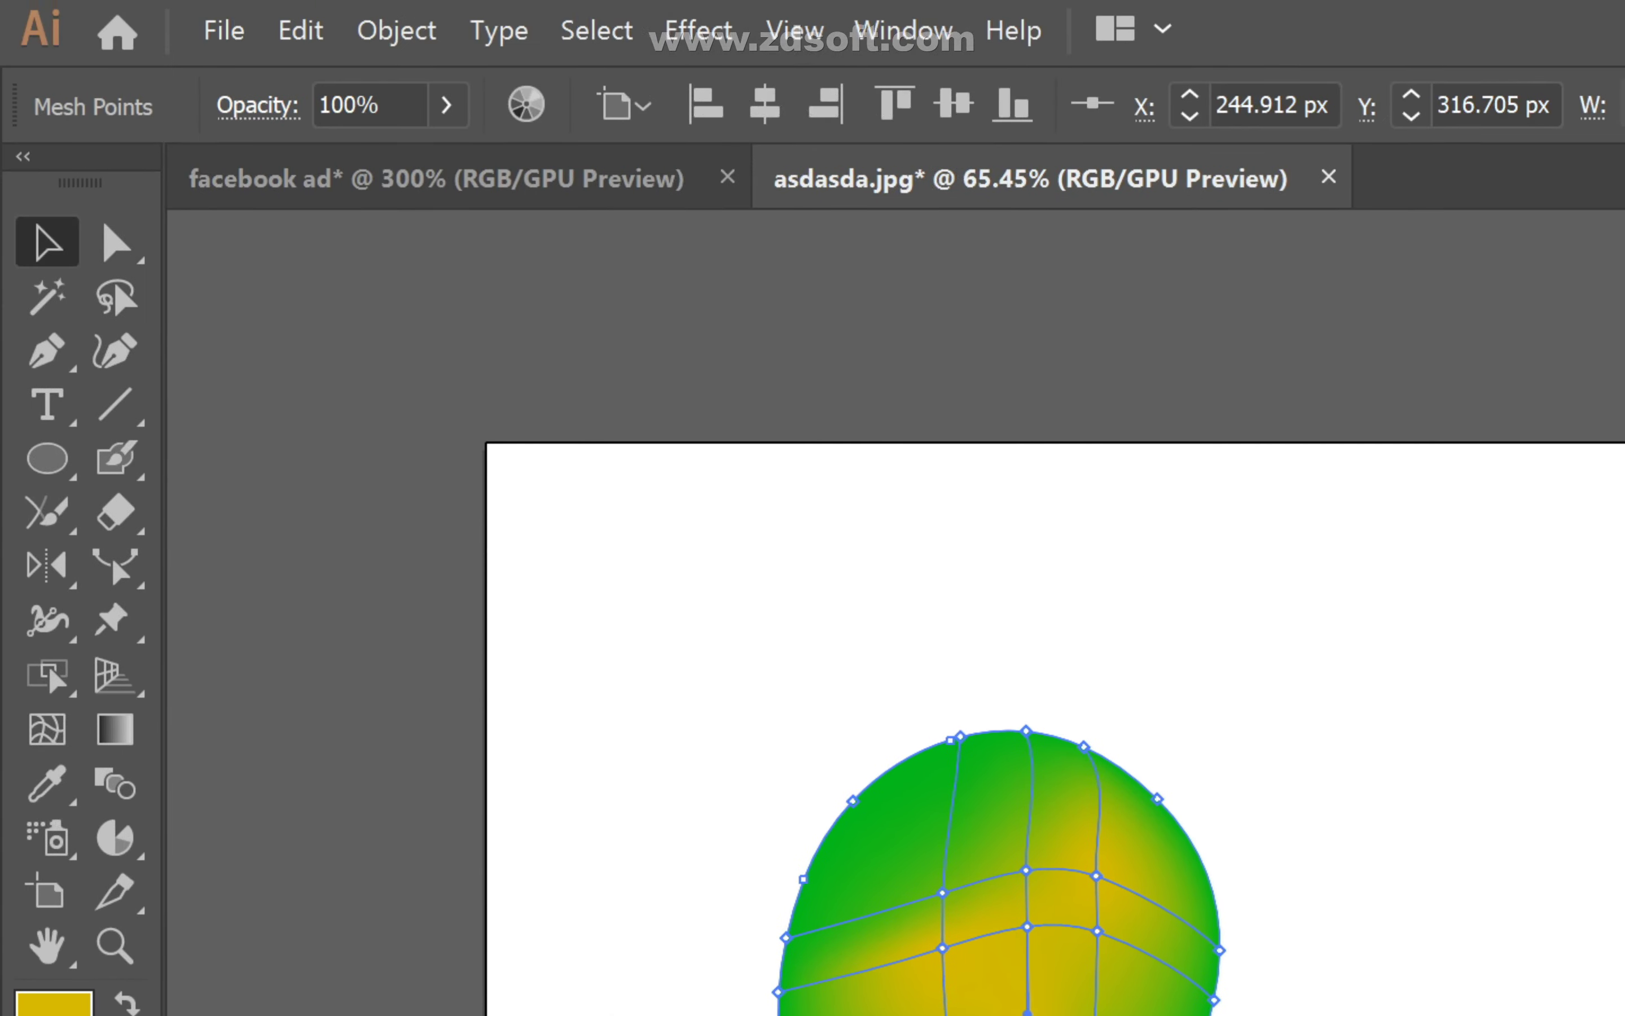
pyautogui.hotkey('ctrl', 'shift', 'a')
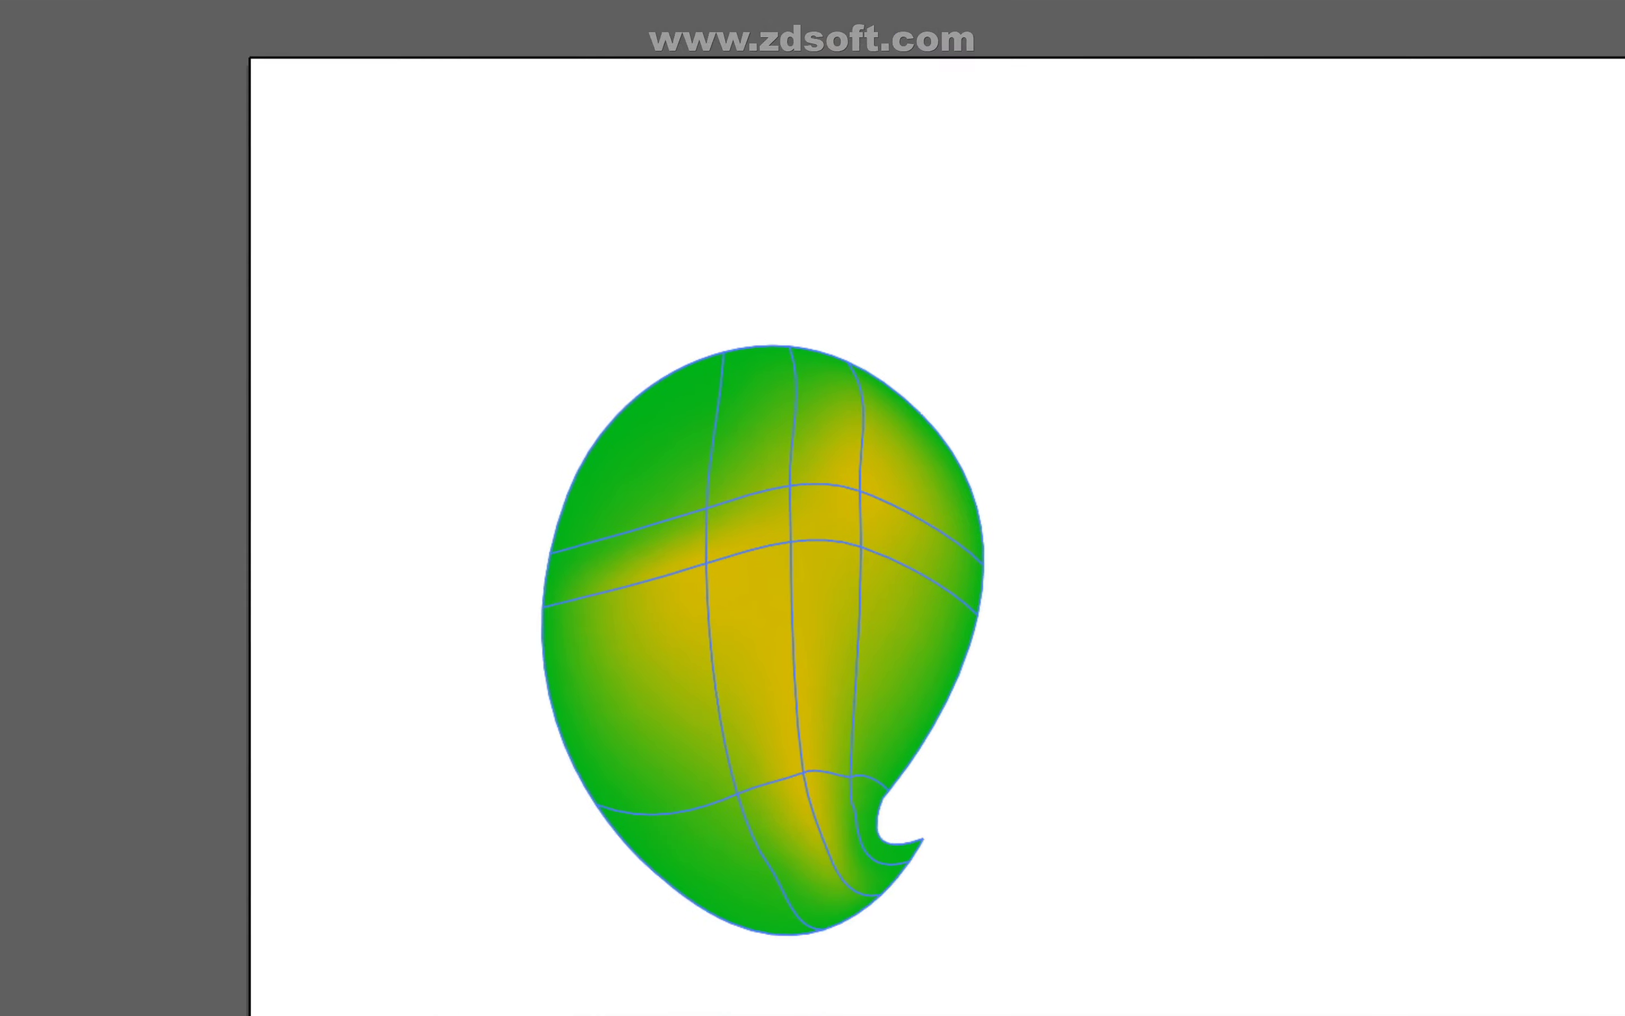
# - Undo the added mesh points on the mango shape and deselect it
pyautogui.moveTo(683, 980); pyautogui.dragTo(597, 932)
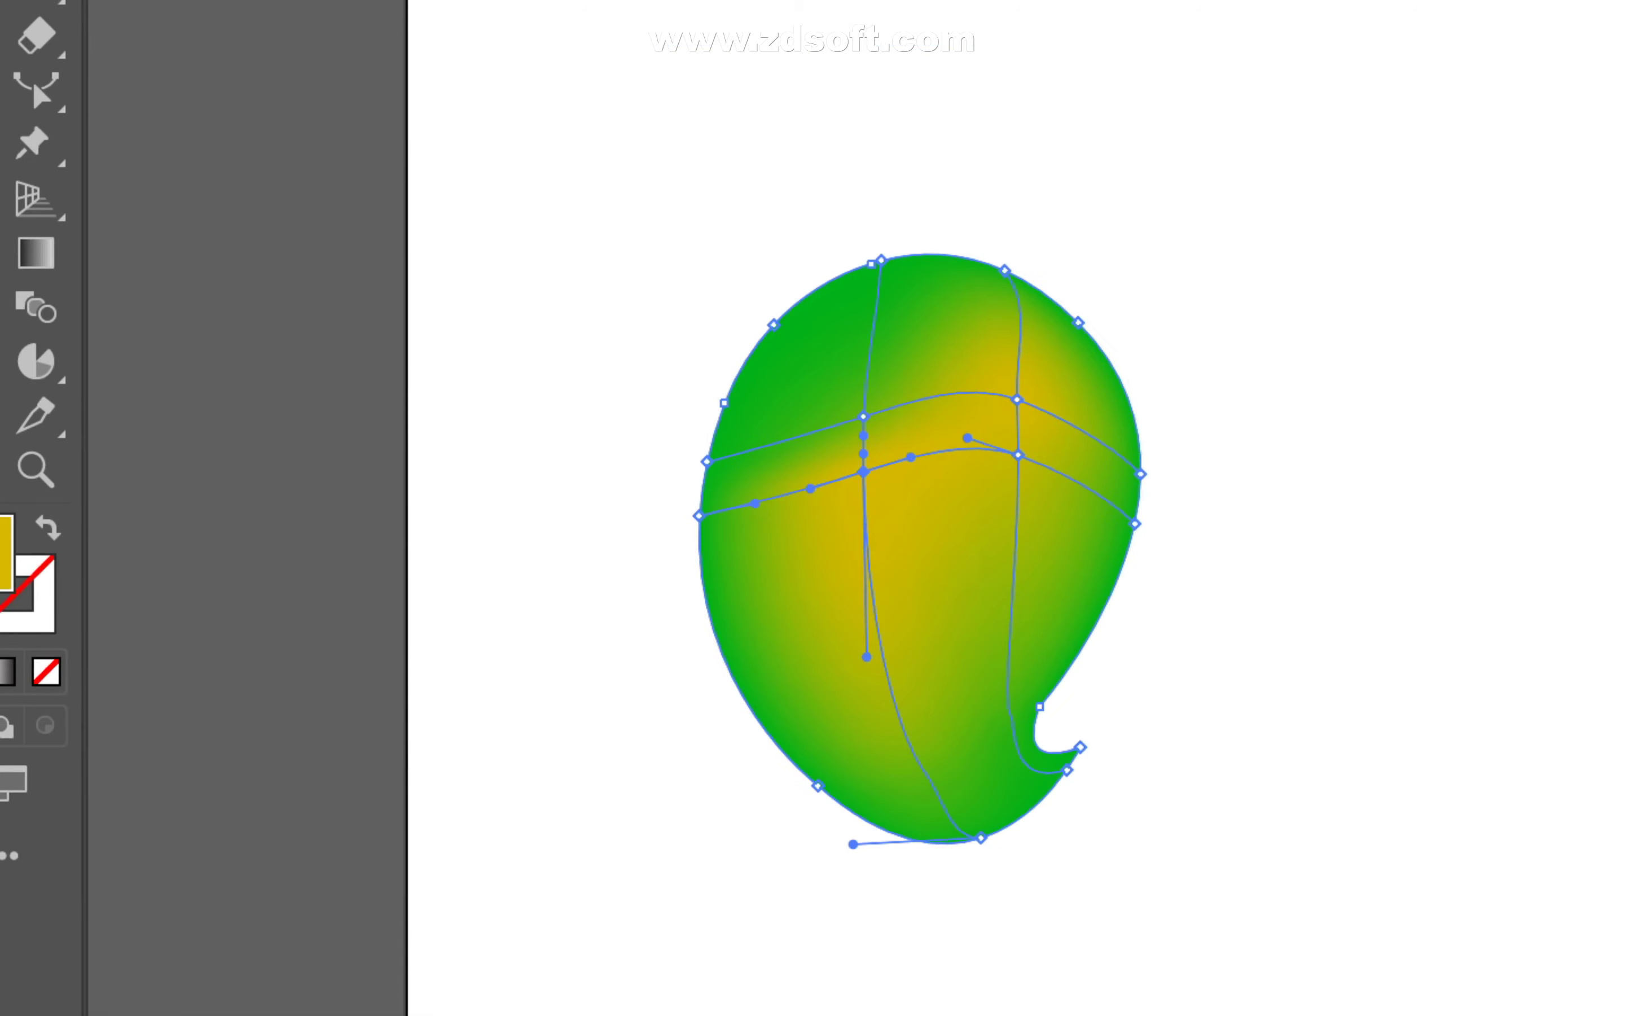
pyautogui.press('v')
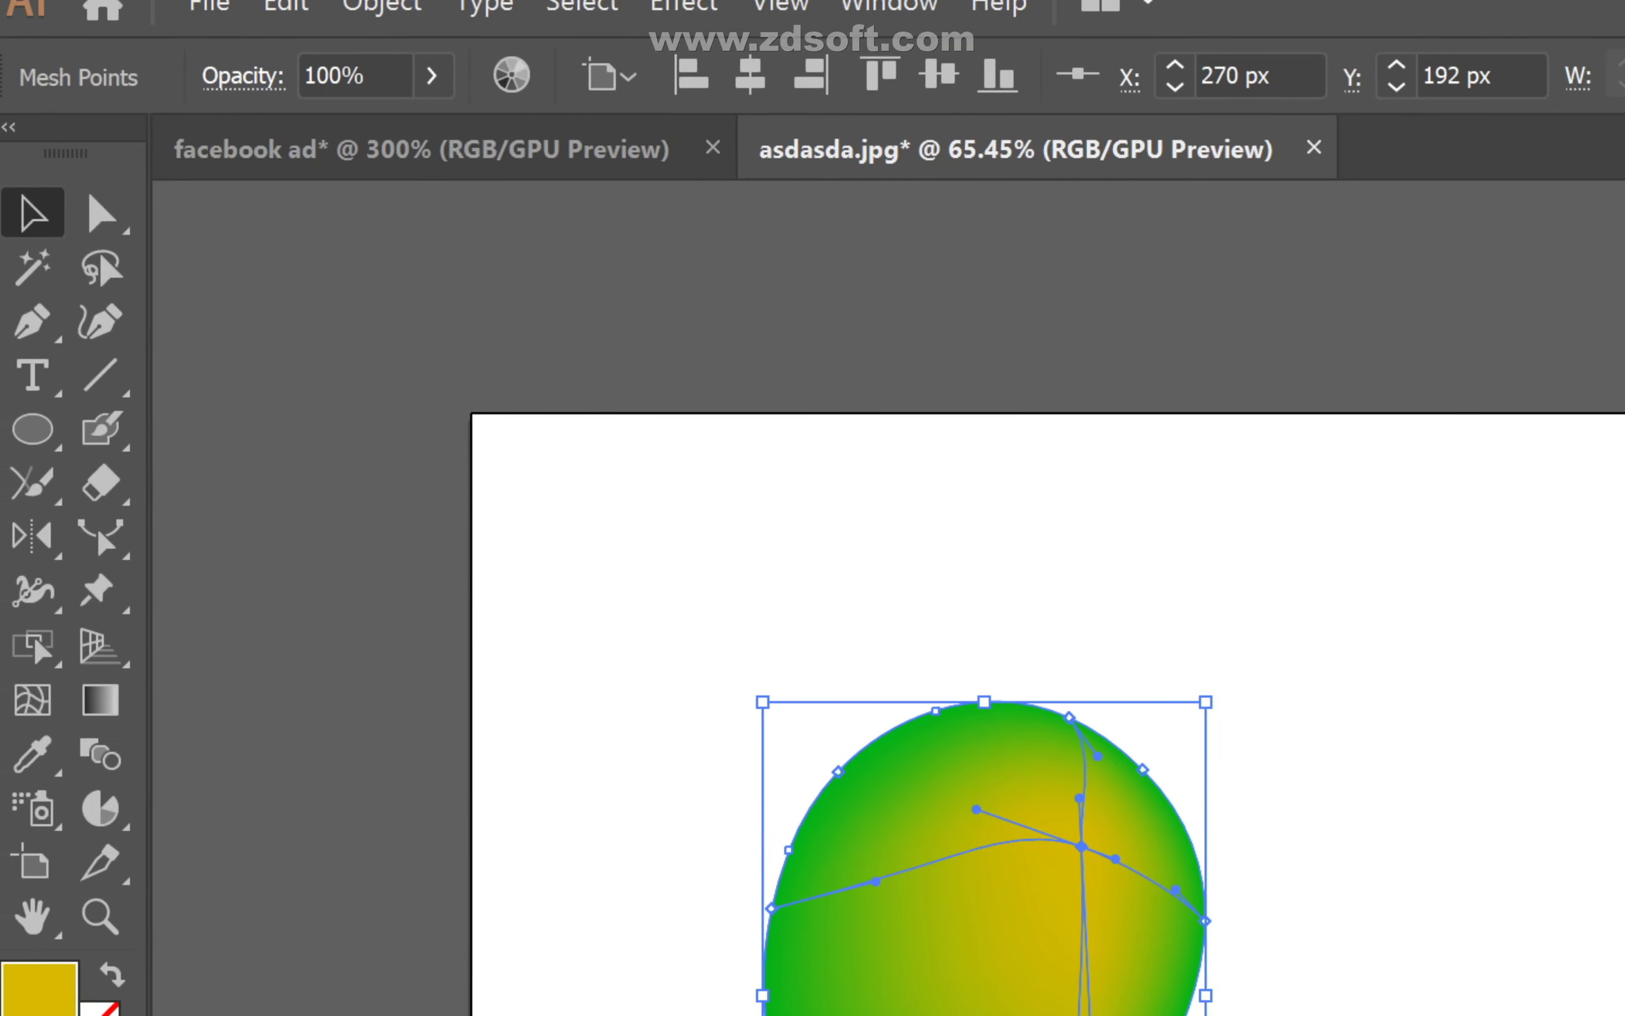
pyautogui.hotkey('ctrl', 'shift', 'a')
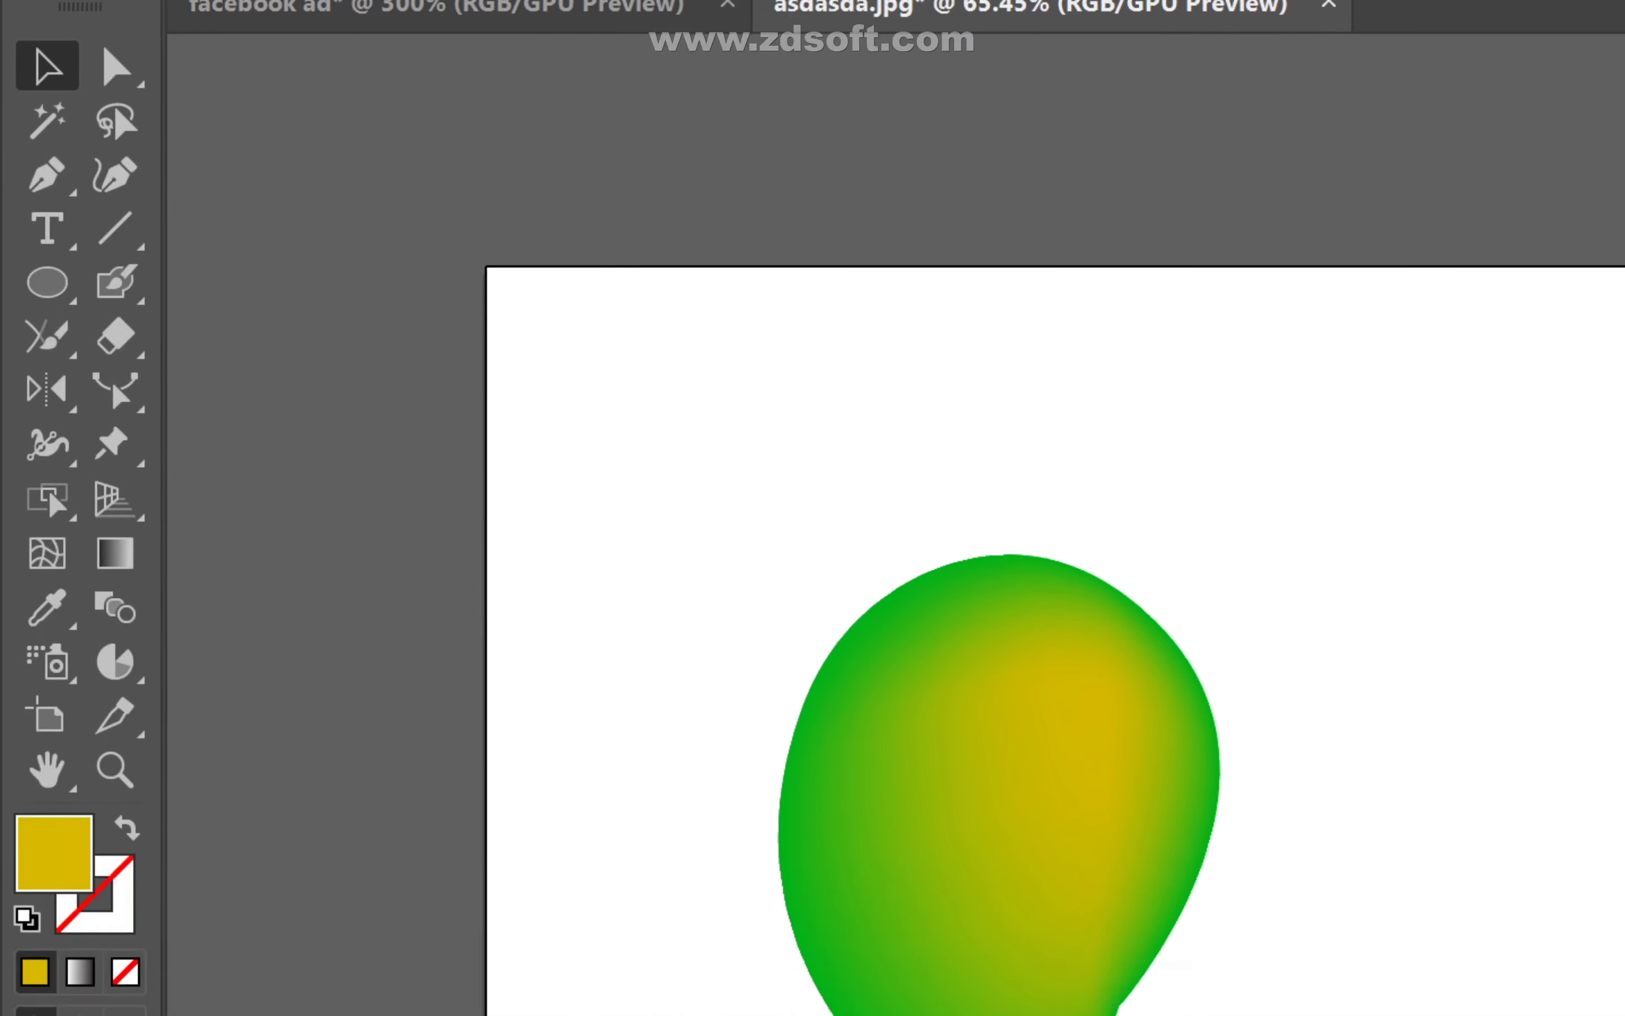
# - Select the whole mango mesh shape and fill it with a solid dark green
pyautogui.hotkey('ctrl', 'a')
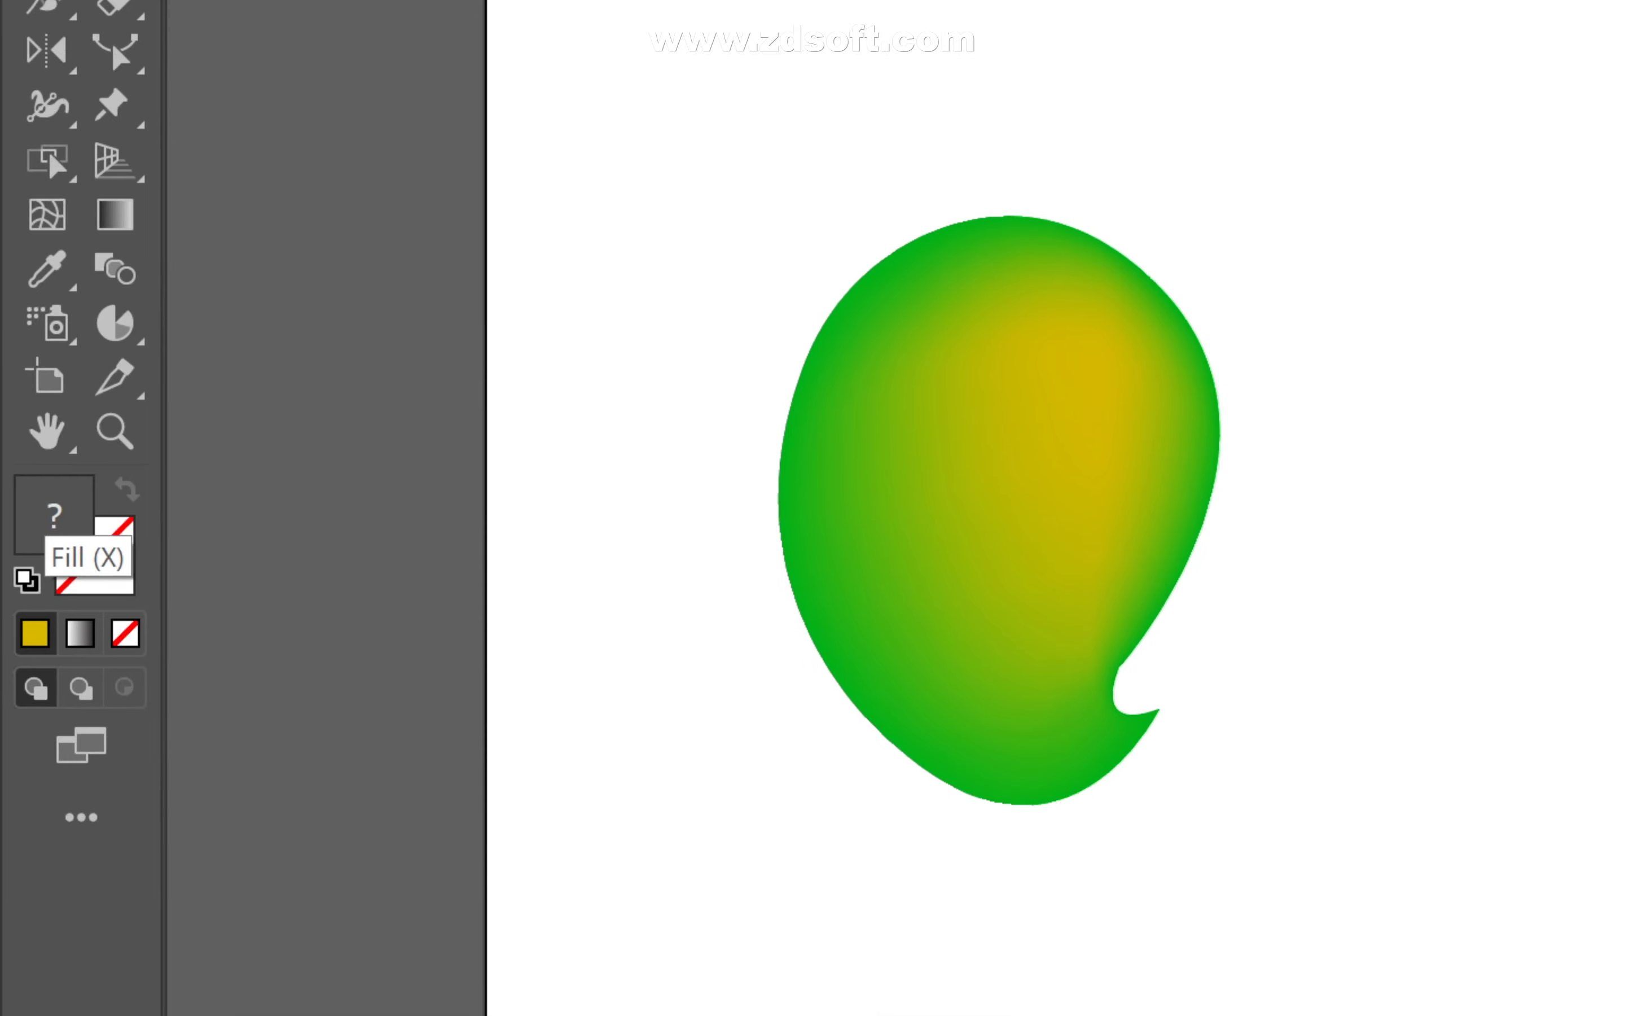
pyautogui.doubleClick(53, 511)
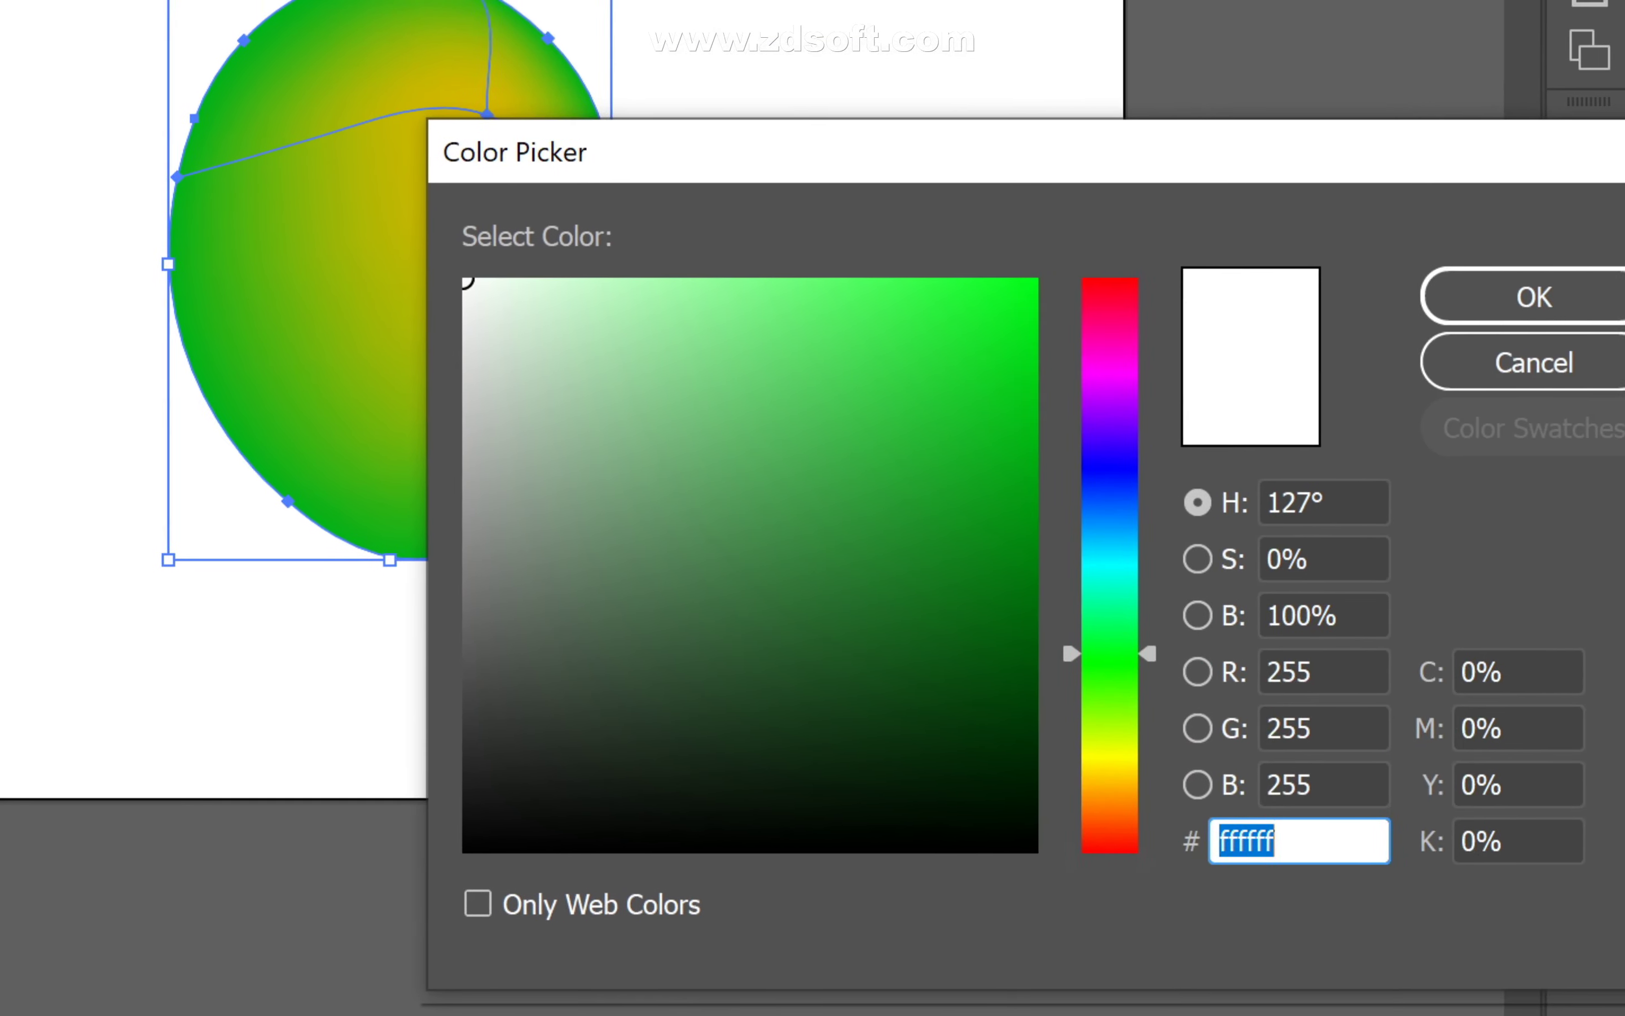
pyautogui.click(1030, 508)
pyautogui.moveTo(1030, 508); pyautogui.dragTo(1029, 497)
pyautogui.click(1527, 318)
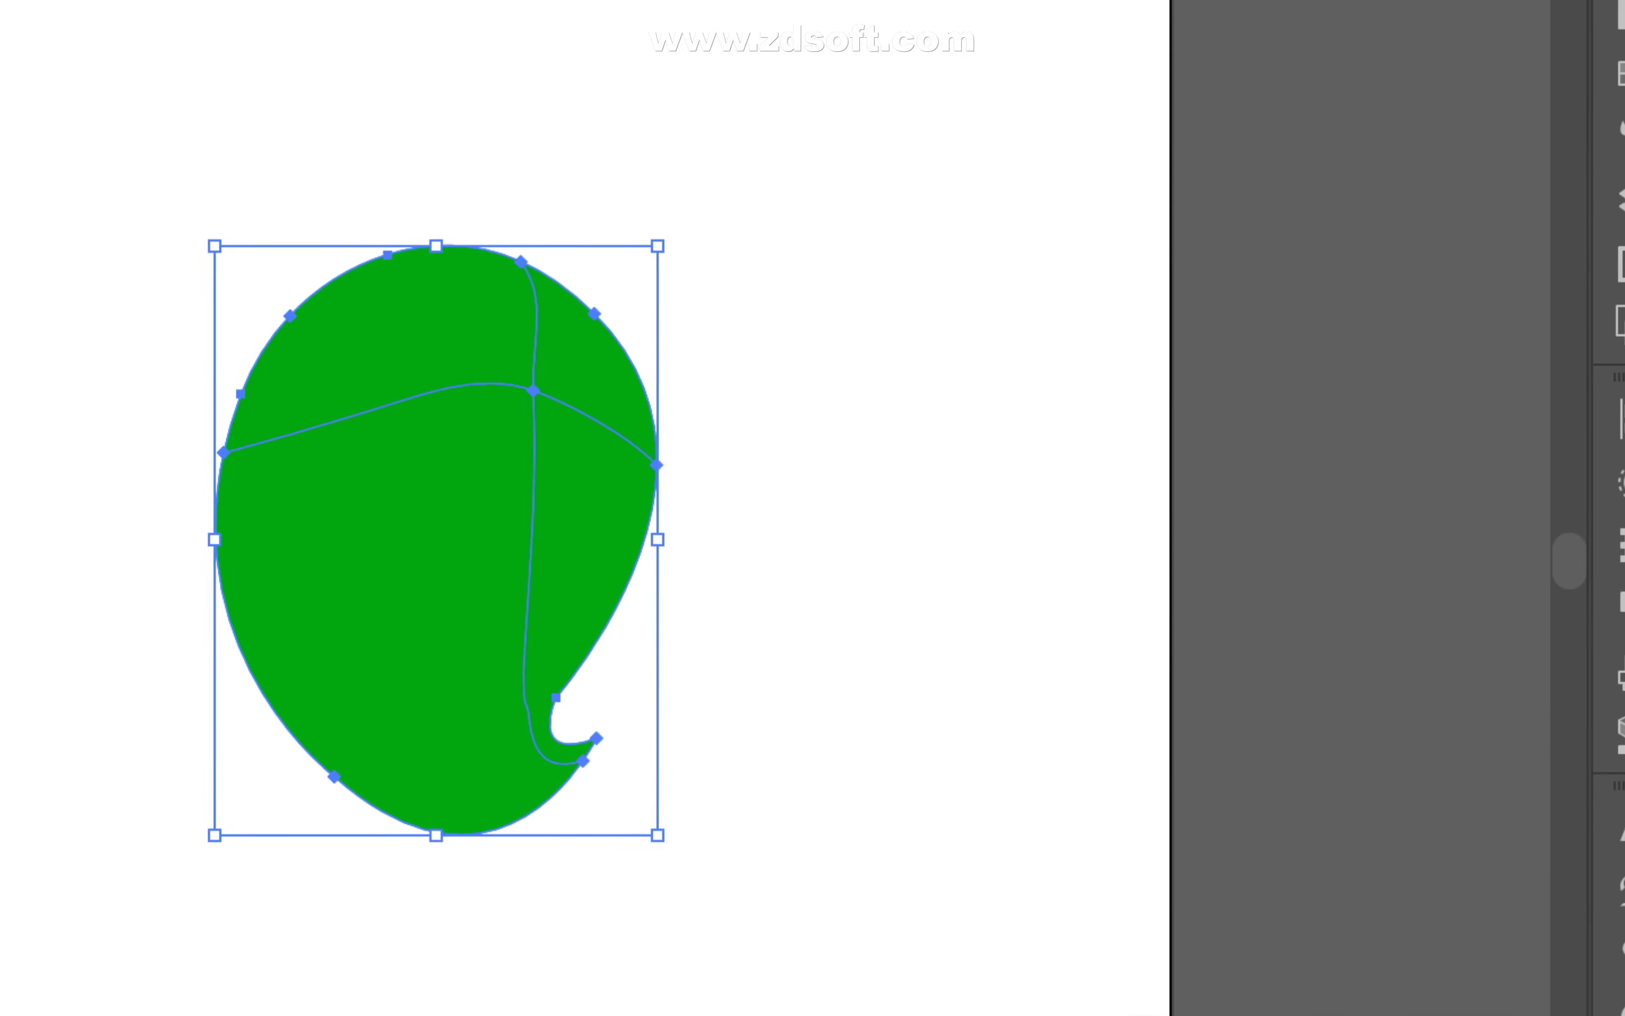
# - Place the solid green version of the mango shape beside the green-yellow original and deselect everything
pyautogui.moveTo(586, 216); pyautogui.dragTo(279, 269)
pyautogui.moveTo(586, 514); pyautogui.dragTo(648, 430)
pyautogui.hotkey('ctrl', 'shift', 'a')
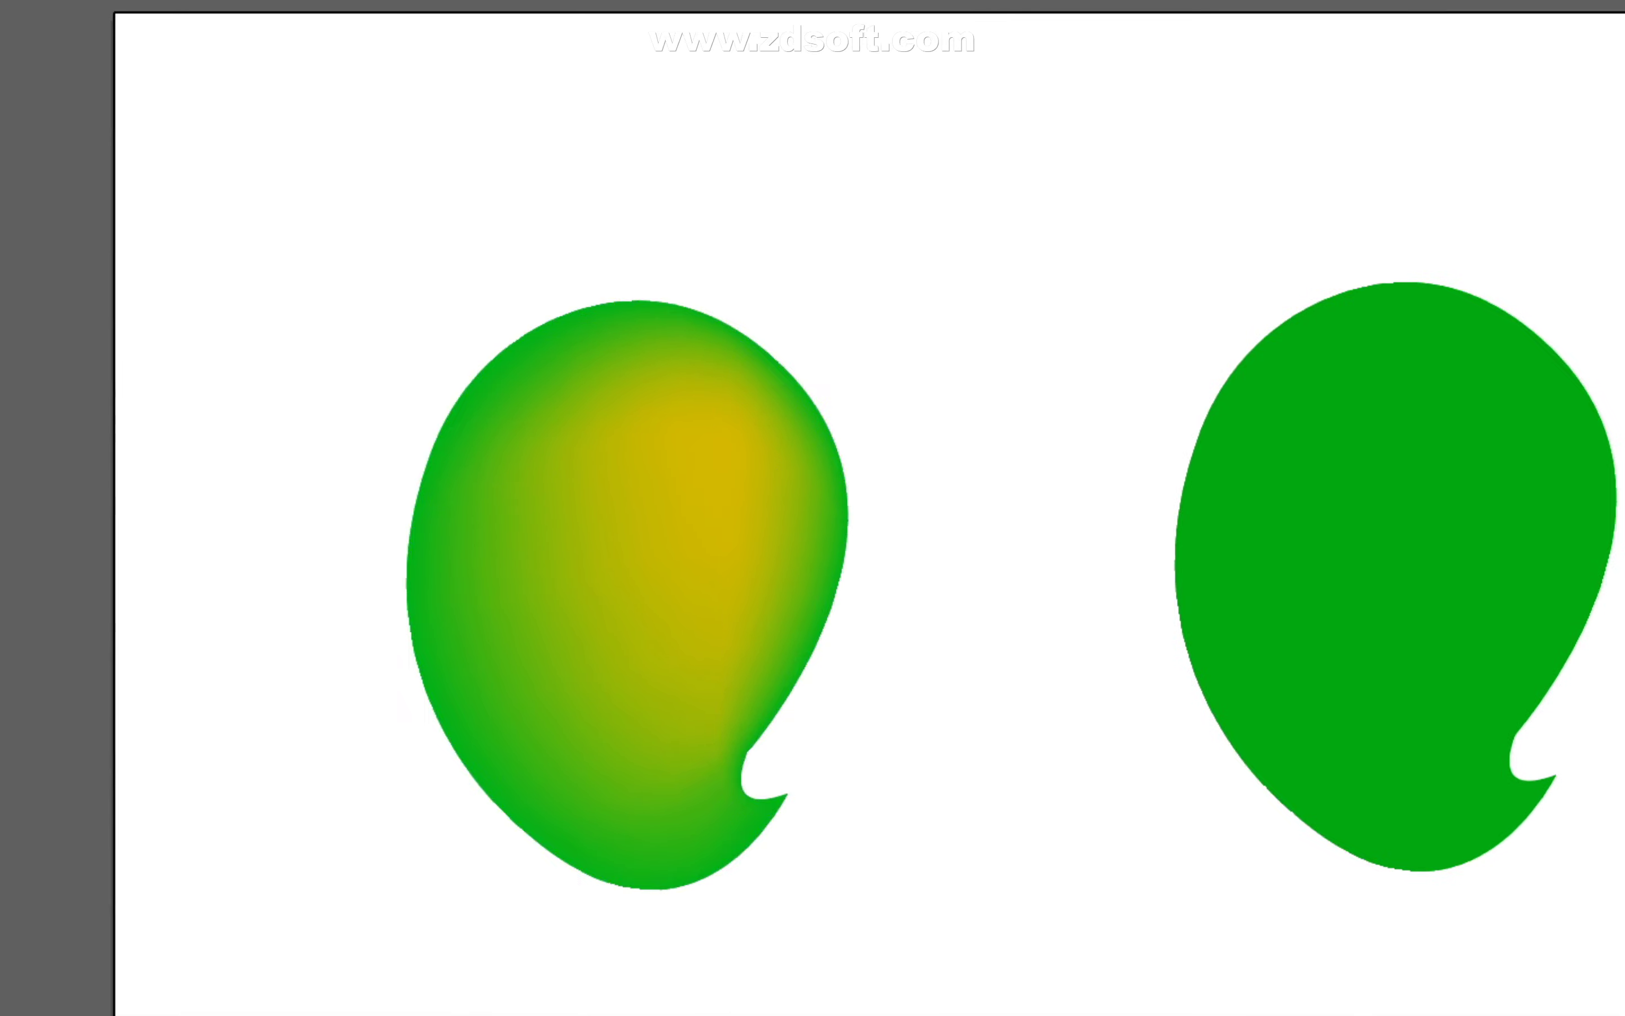
# - Move the solid green shape slightly left towards the green-yellow one and about 13 px down
pyautogui.click(56, 401)
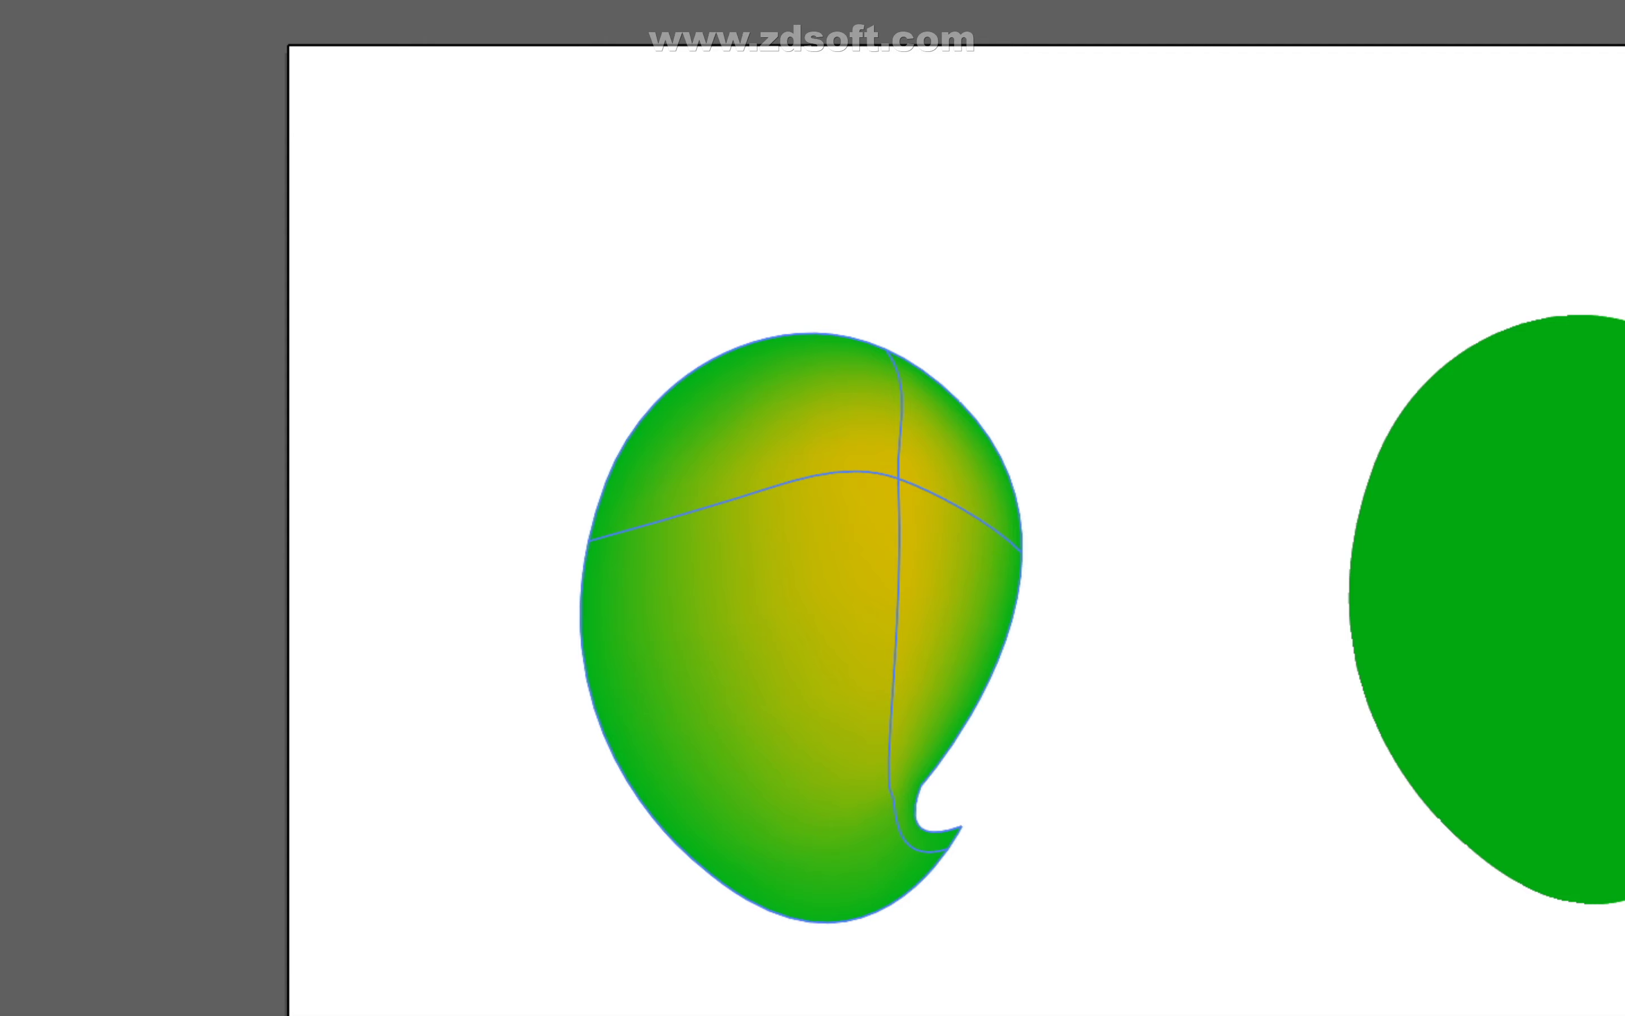
pyautogui.moveTo(1014, 487)
pyautogui.mouseDown()
pyautogui.moveTo(1035, 489)
pyautogui.moveTo(814, 406)
pyautogui.moveTo(615, 385)
pyautogui.moveTo(708, 451)
pyautogui.mouseUp()
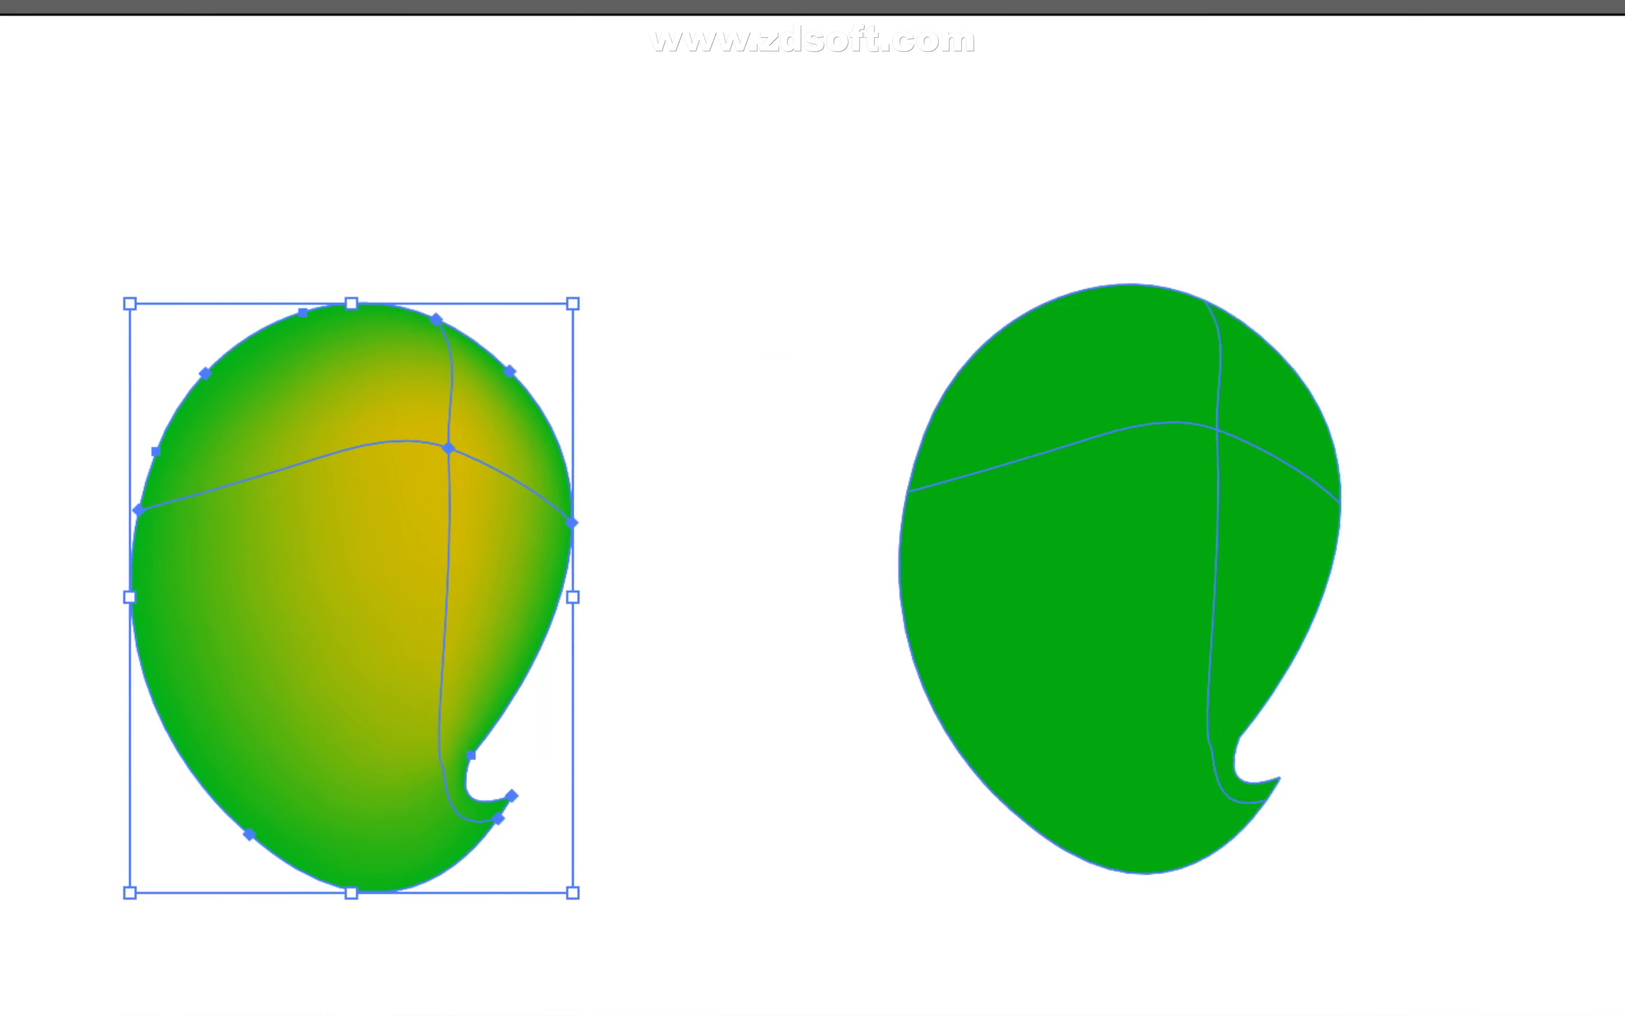
pyautogui.moveTo(1506, 578); pyautogui.dragTo(1435, 578)
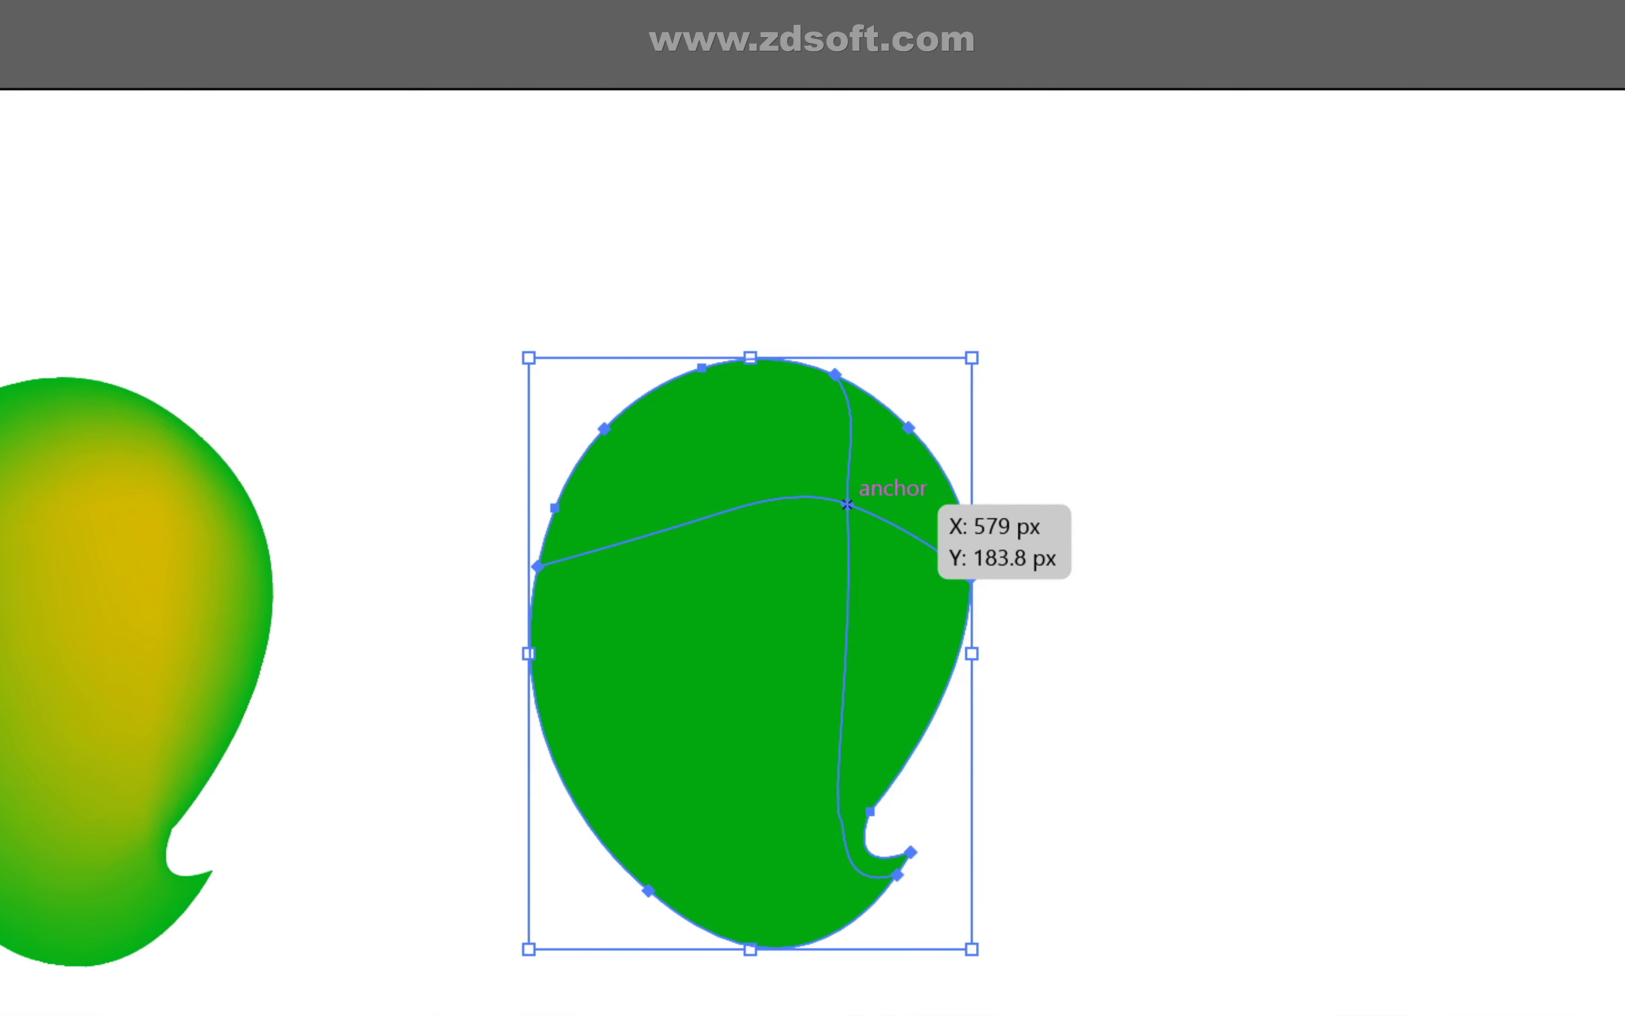
pyautogui.rightClick(1208, 479)
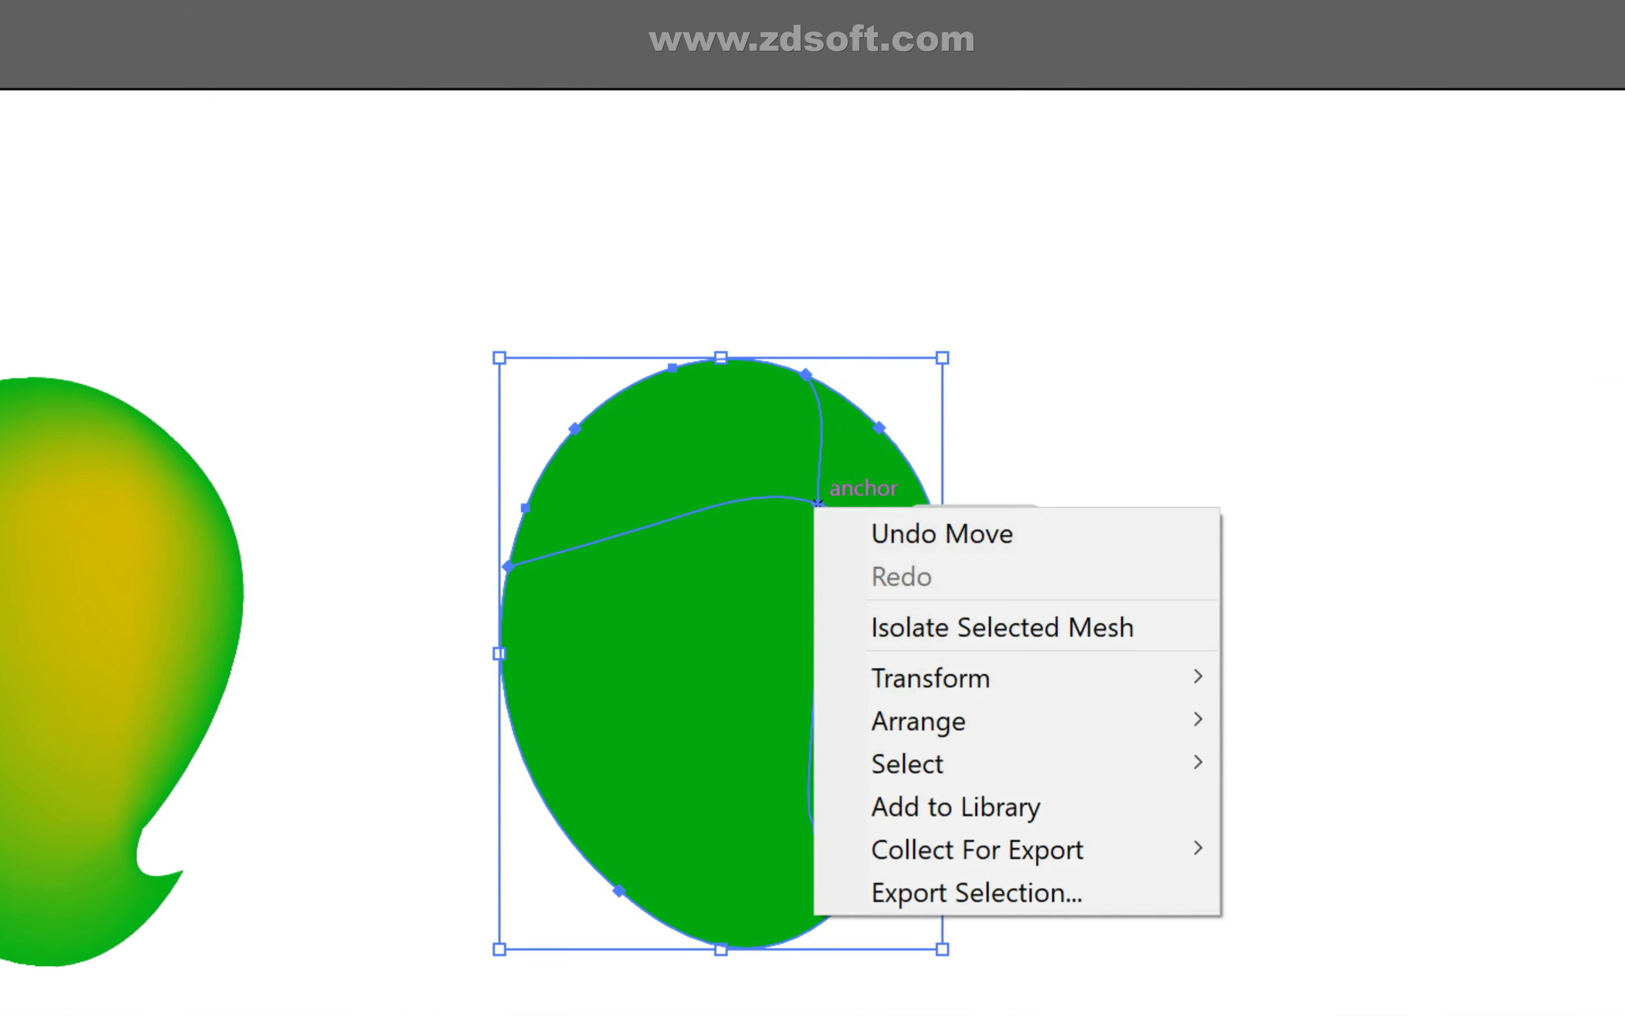
pyautogui.press('Escape')
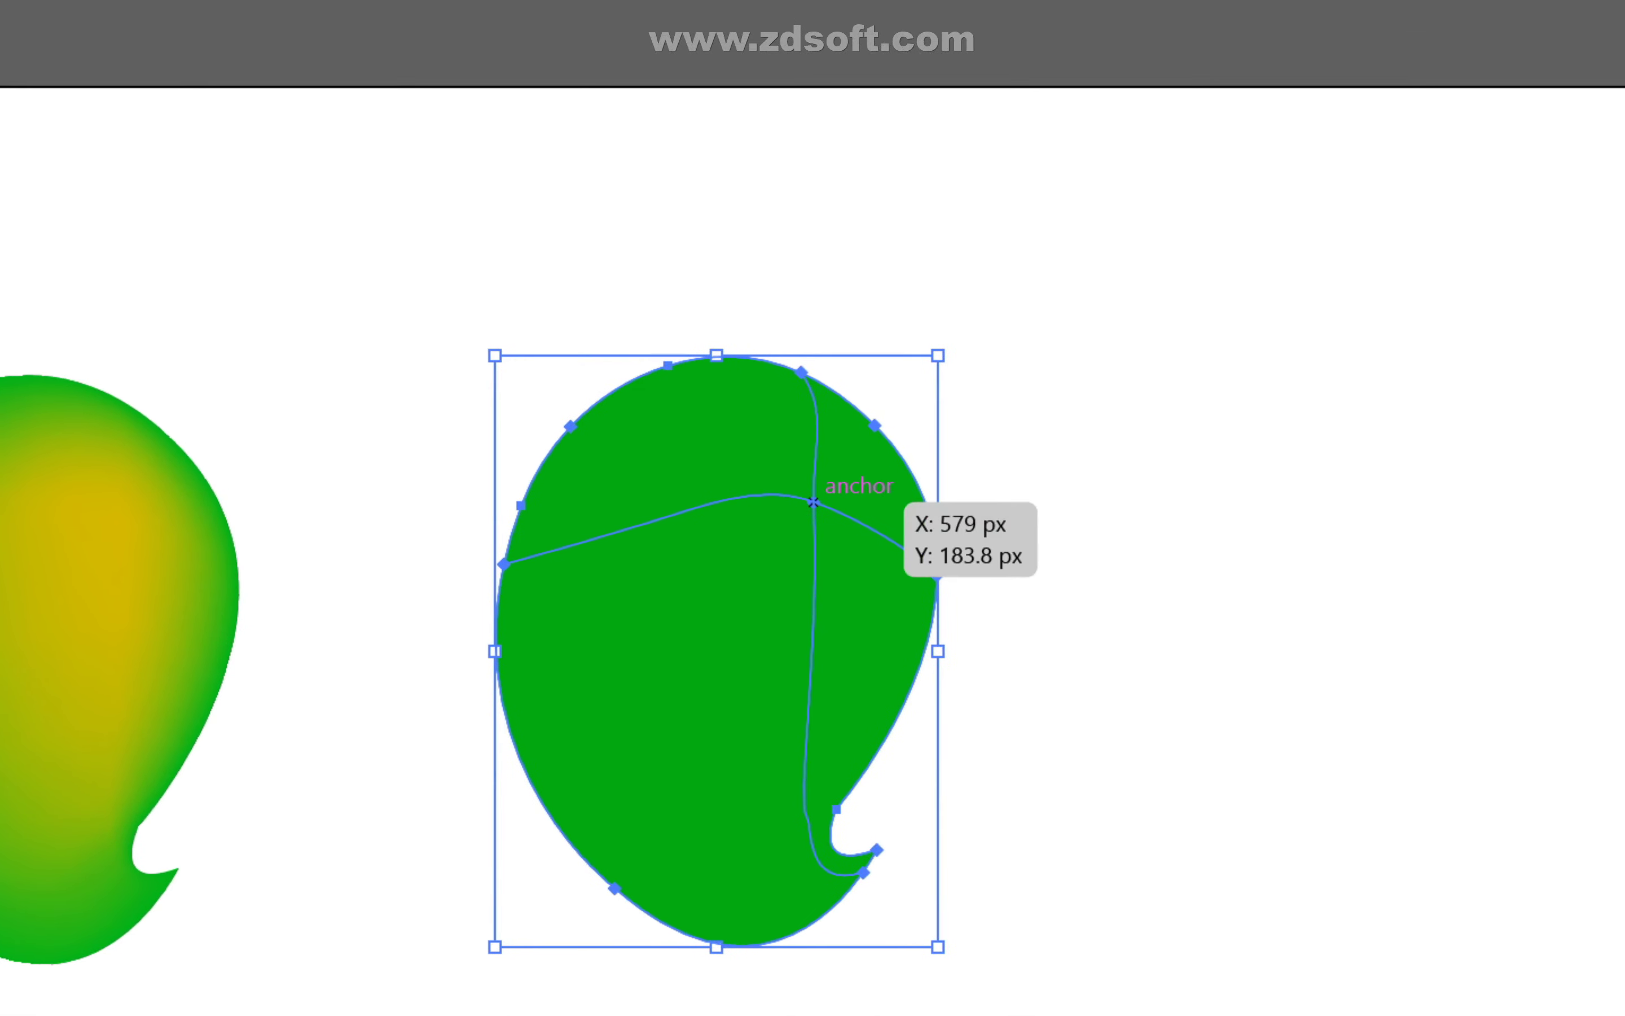
pyautogui.moveTo(813, 501)
pyautogui.mouseDown()
pyautogui.moveTo(1560, 636)
pyautogui.moveTo(813, 564)
pyautogui.moveTo(813, 533)
pyautogui.mouseUp()
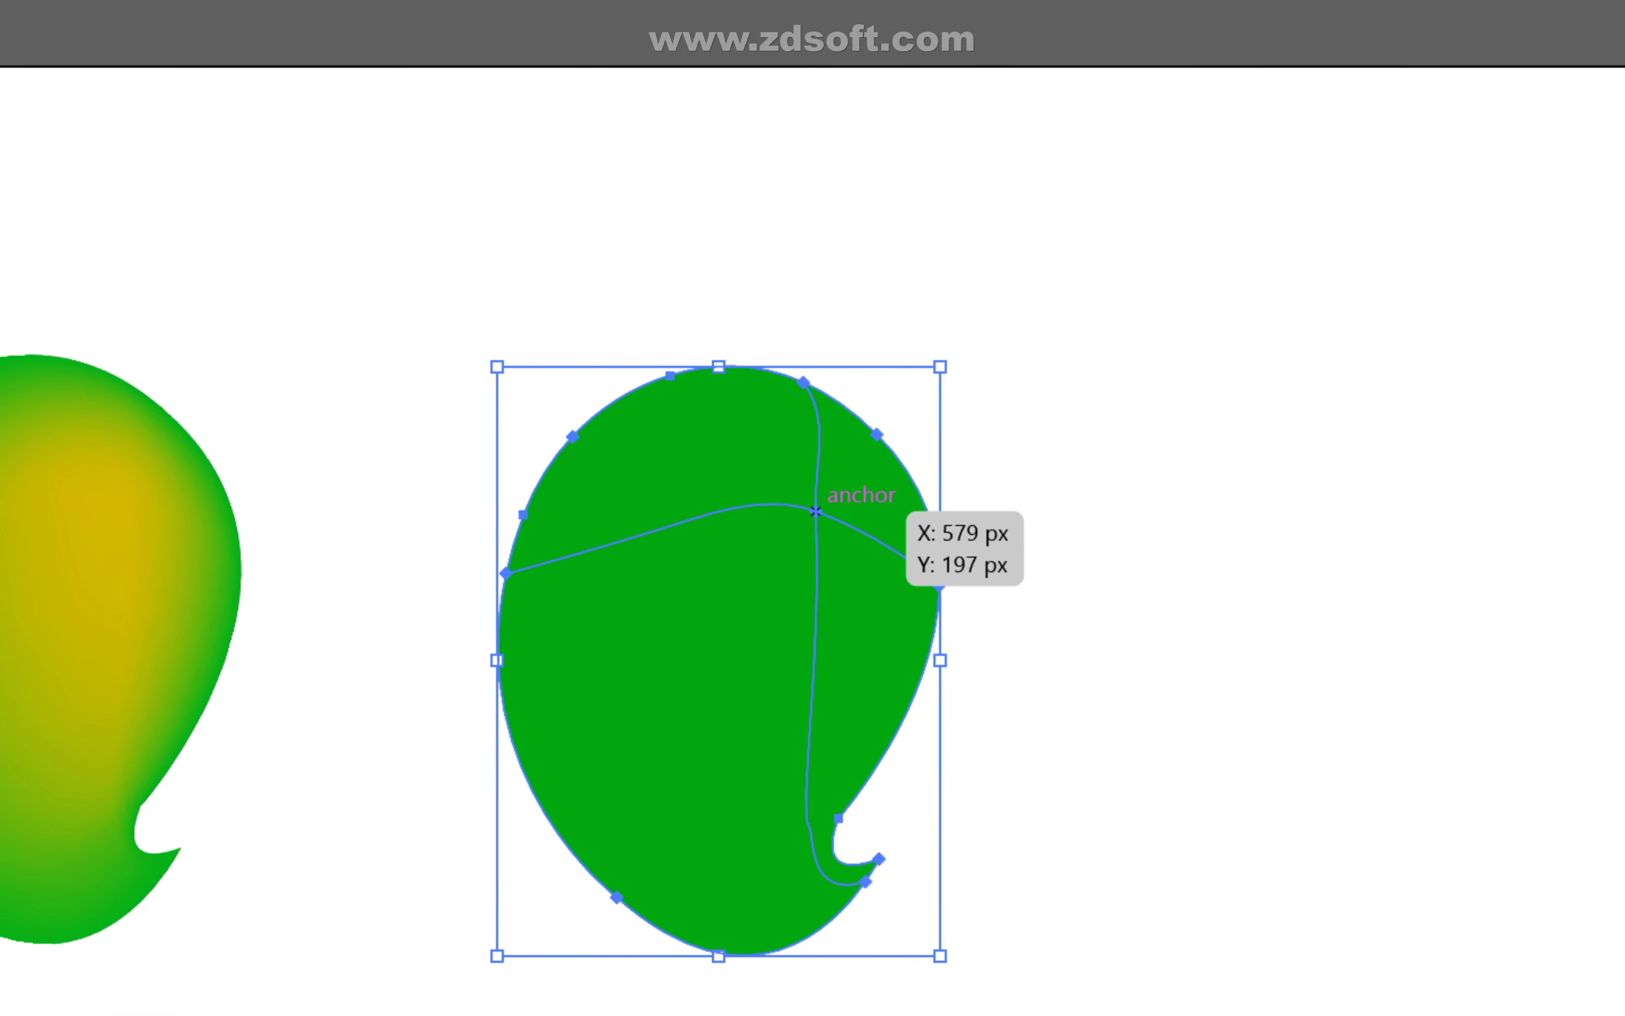
# - Remove the inner mesh point from the solid green shape with the Mesh tool
pyautogui.press('Delete')
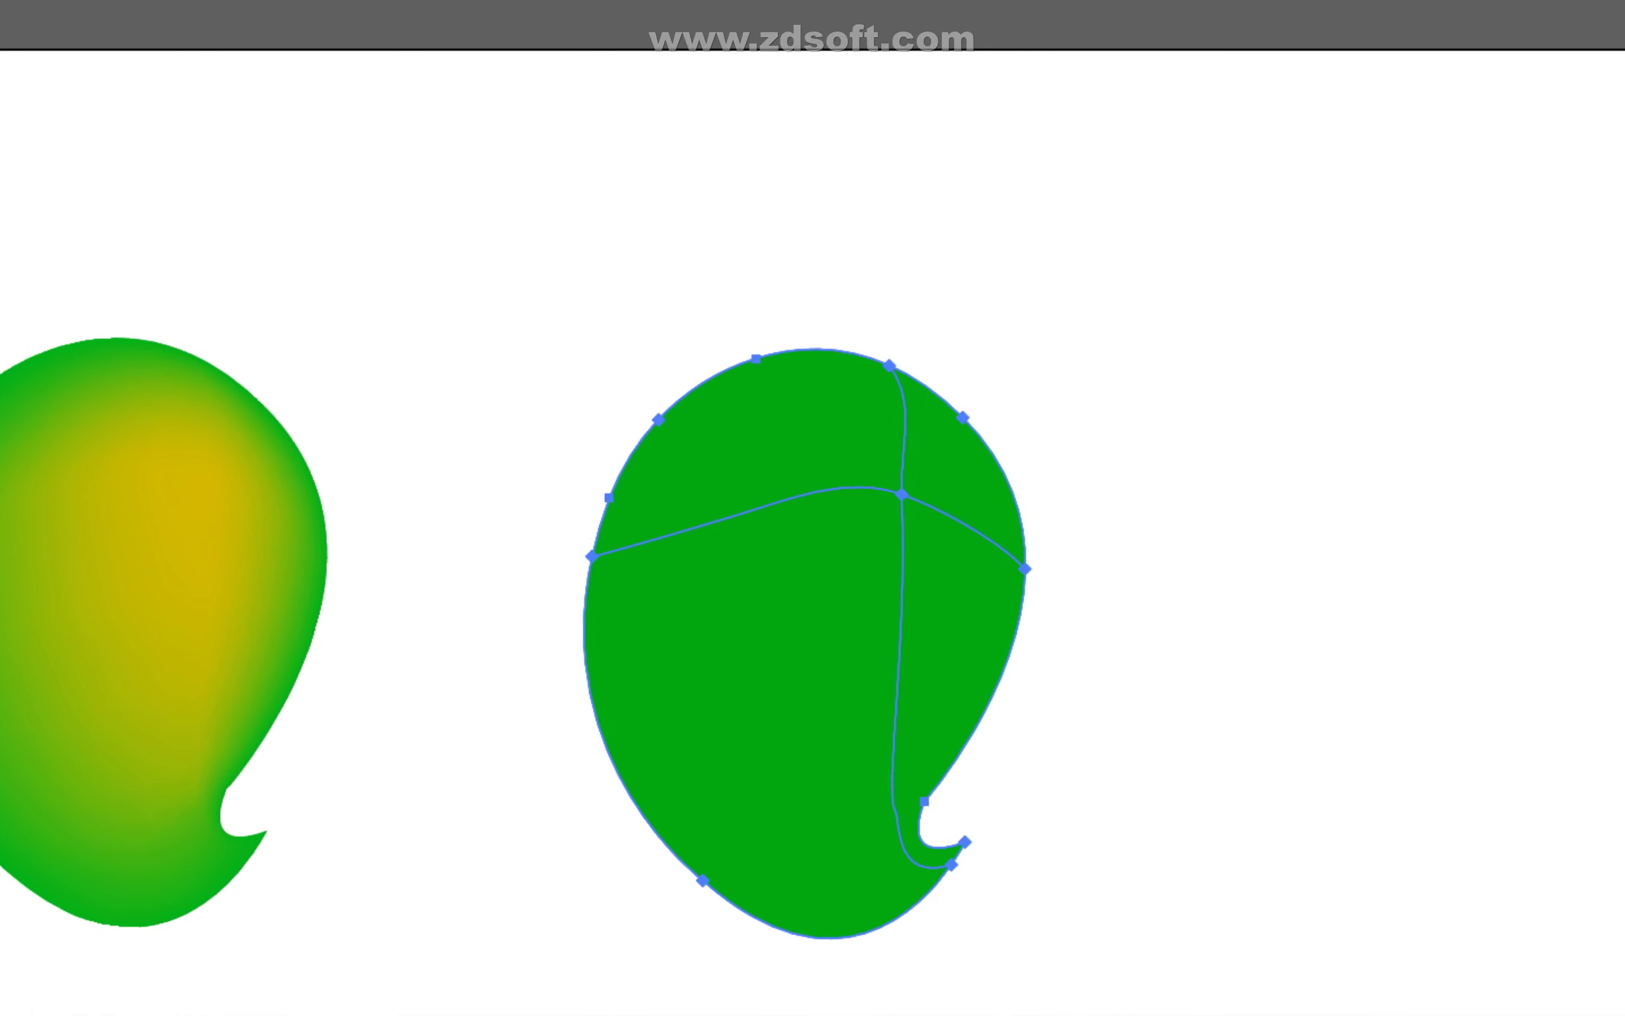
pyautogui.rightClick(902, 495)
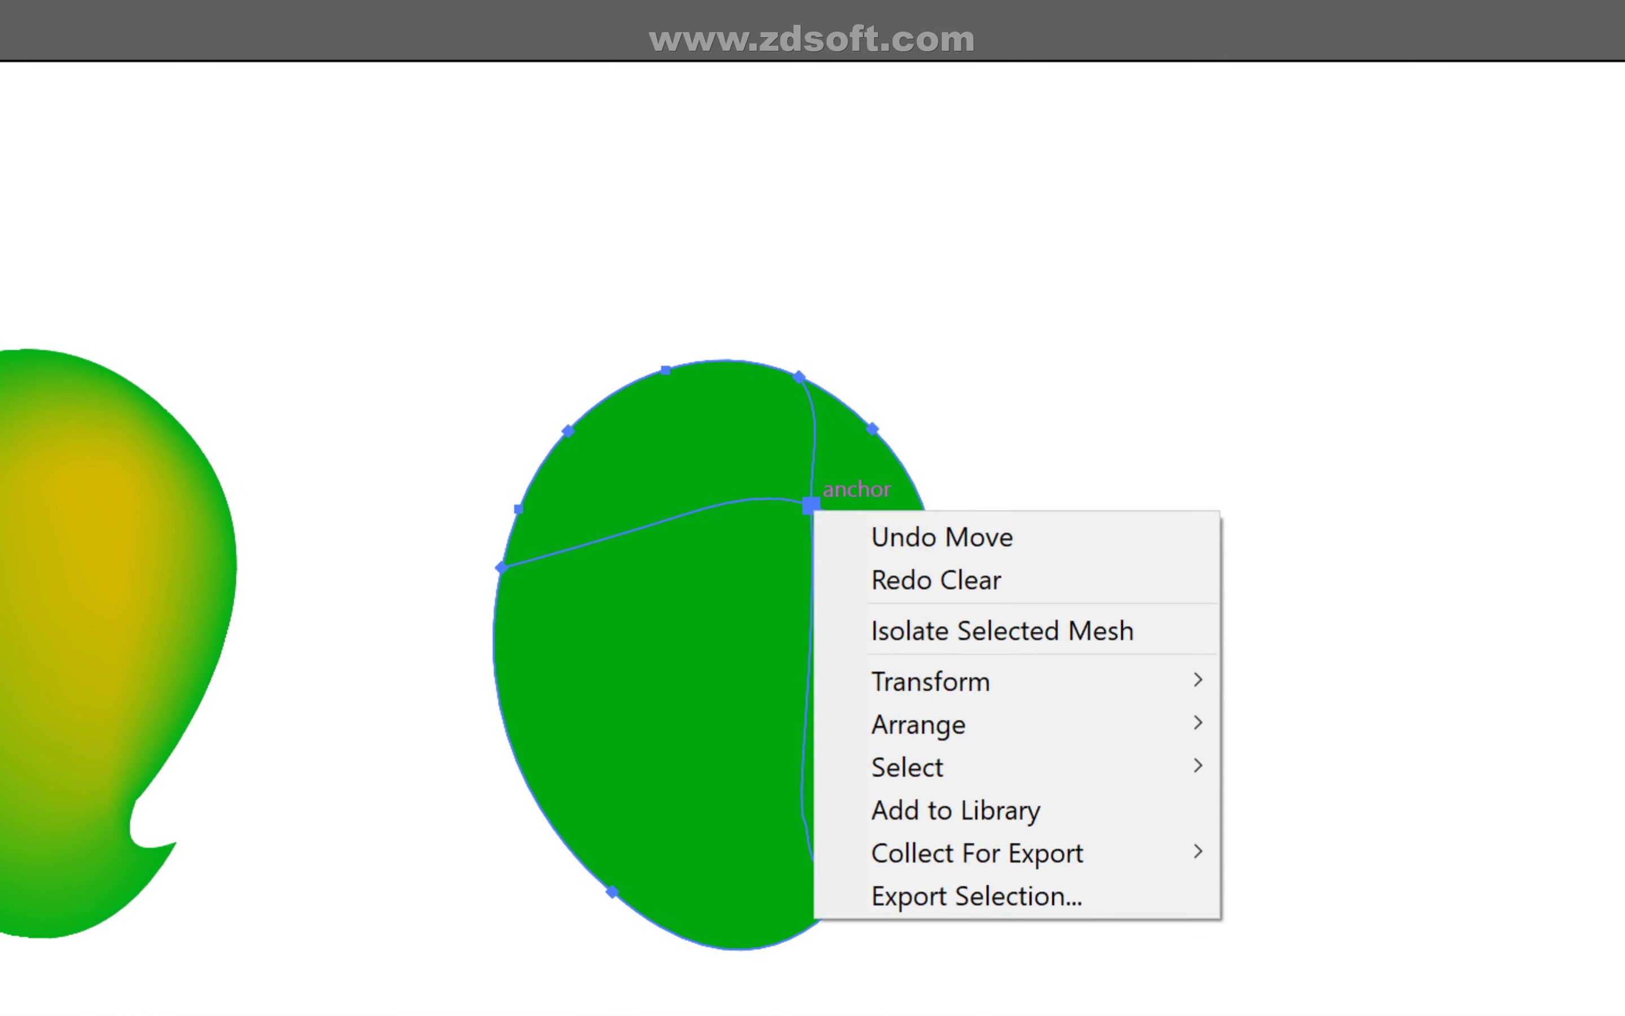
pyautogui.click(902, 495)
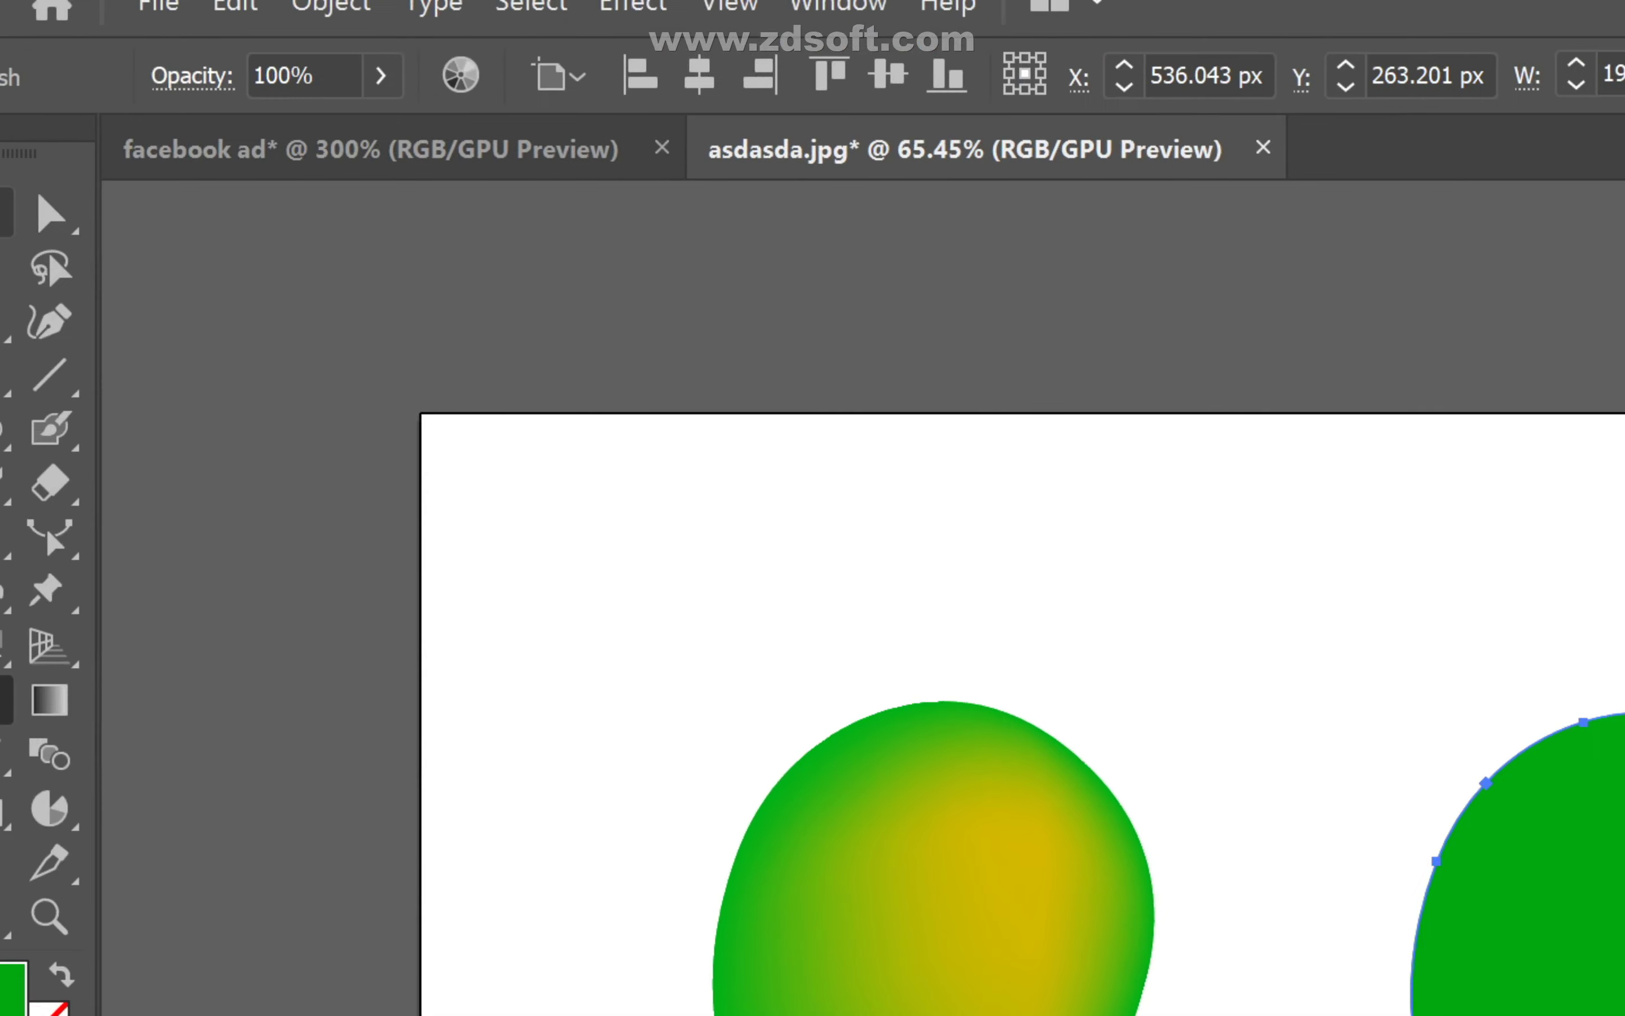
# - Move the solid green shape slightly up and right with the Selection tool, and select the green-yellow mesh shape
pyautogui.click(5, 211)
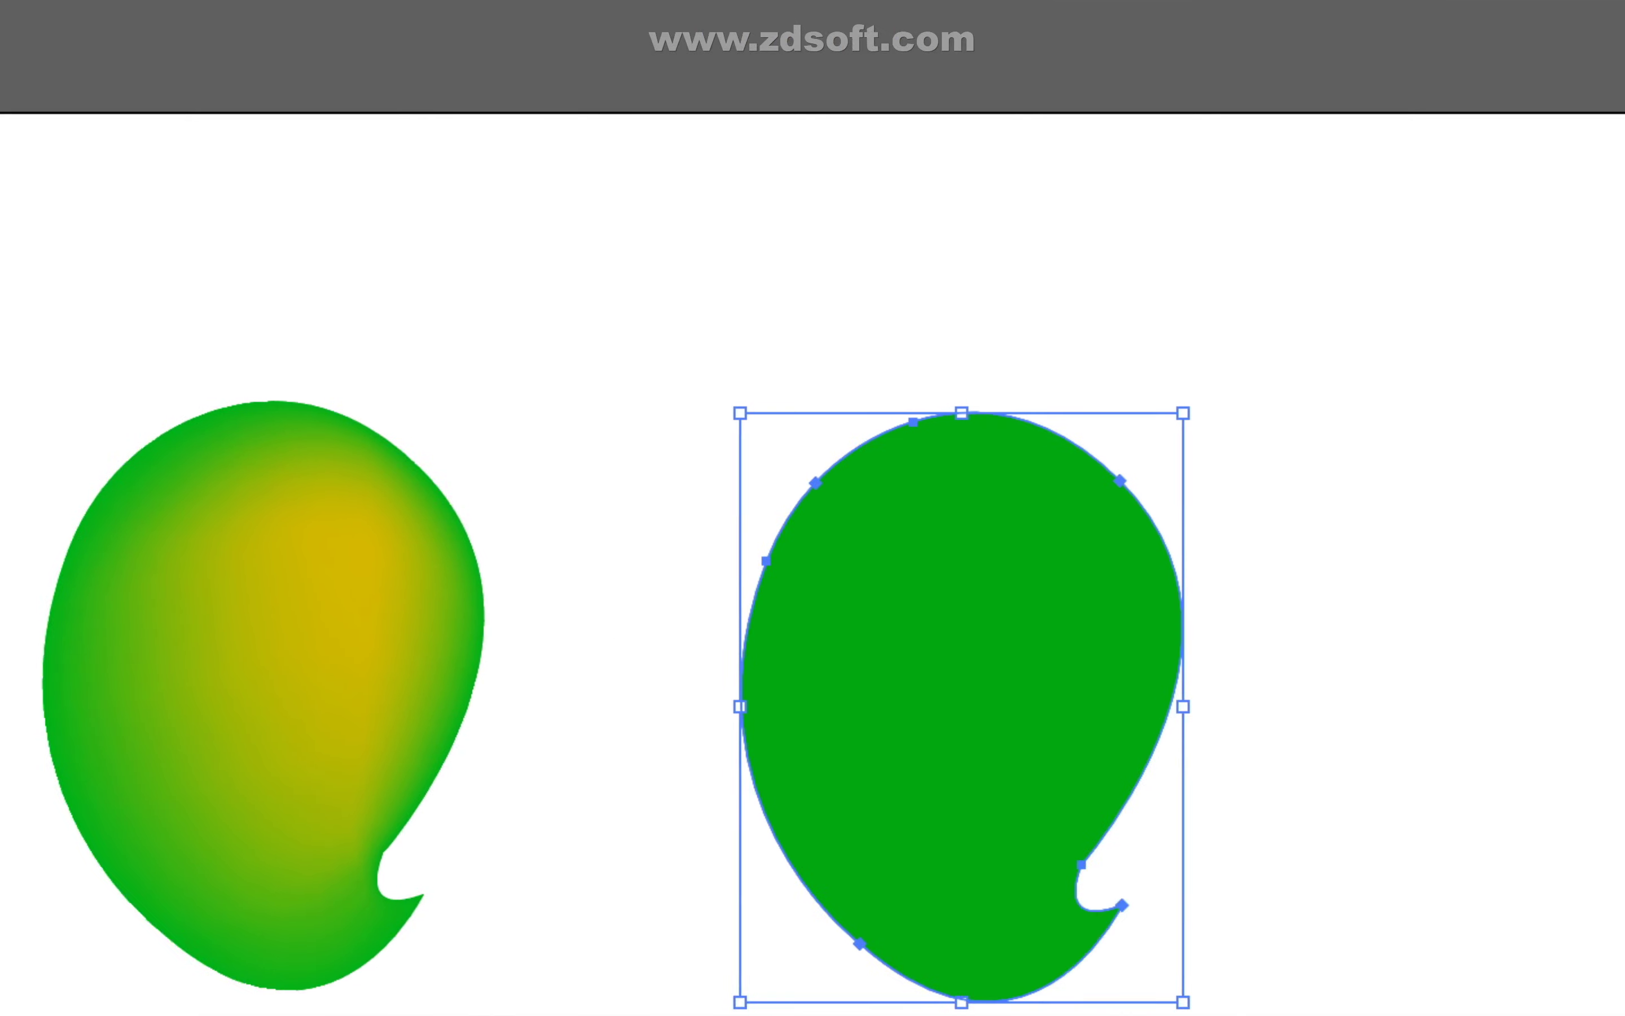
pyautogui.moveTo(881, 521); pyautogui.dragTo(903, 450)
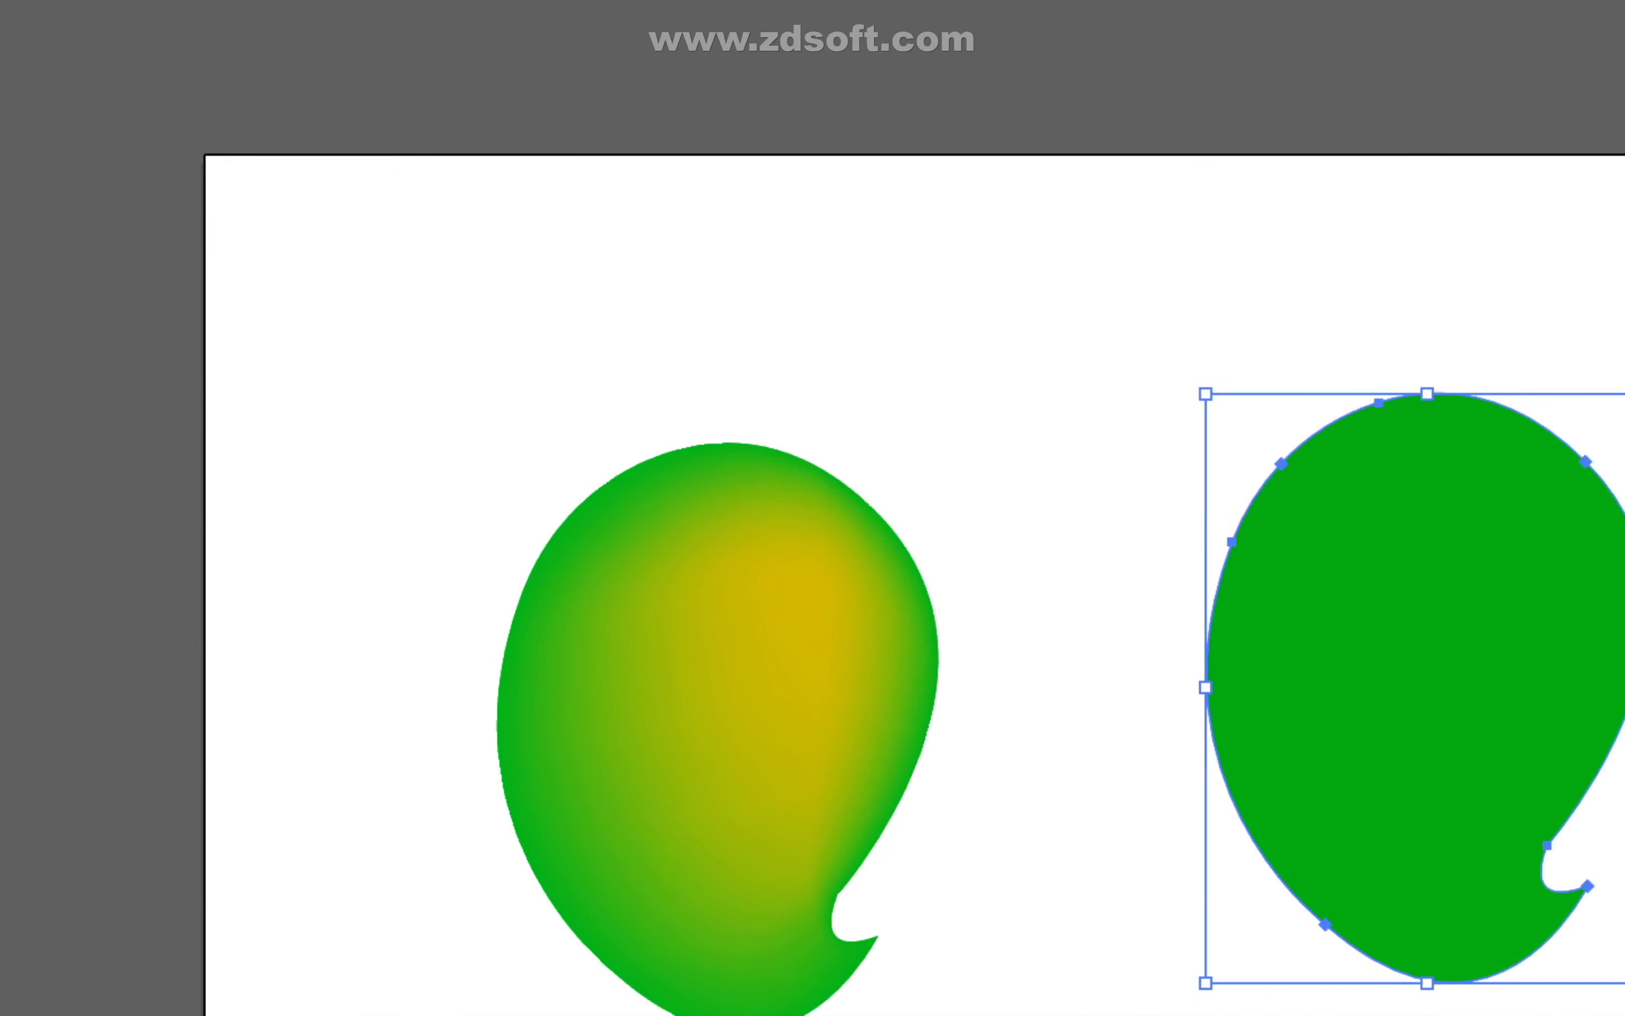
pyautogui.click(815, 585)
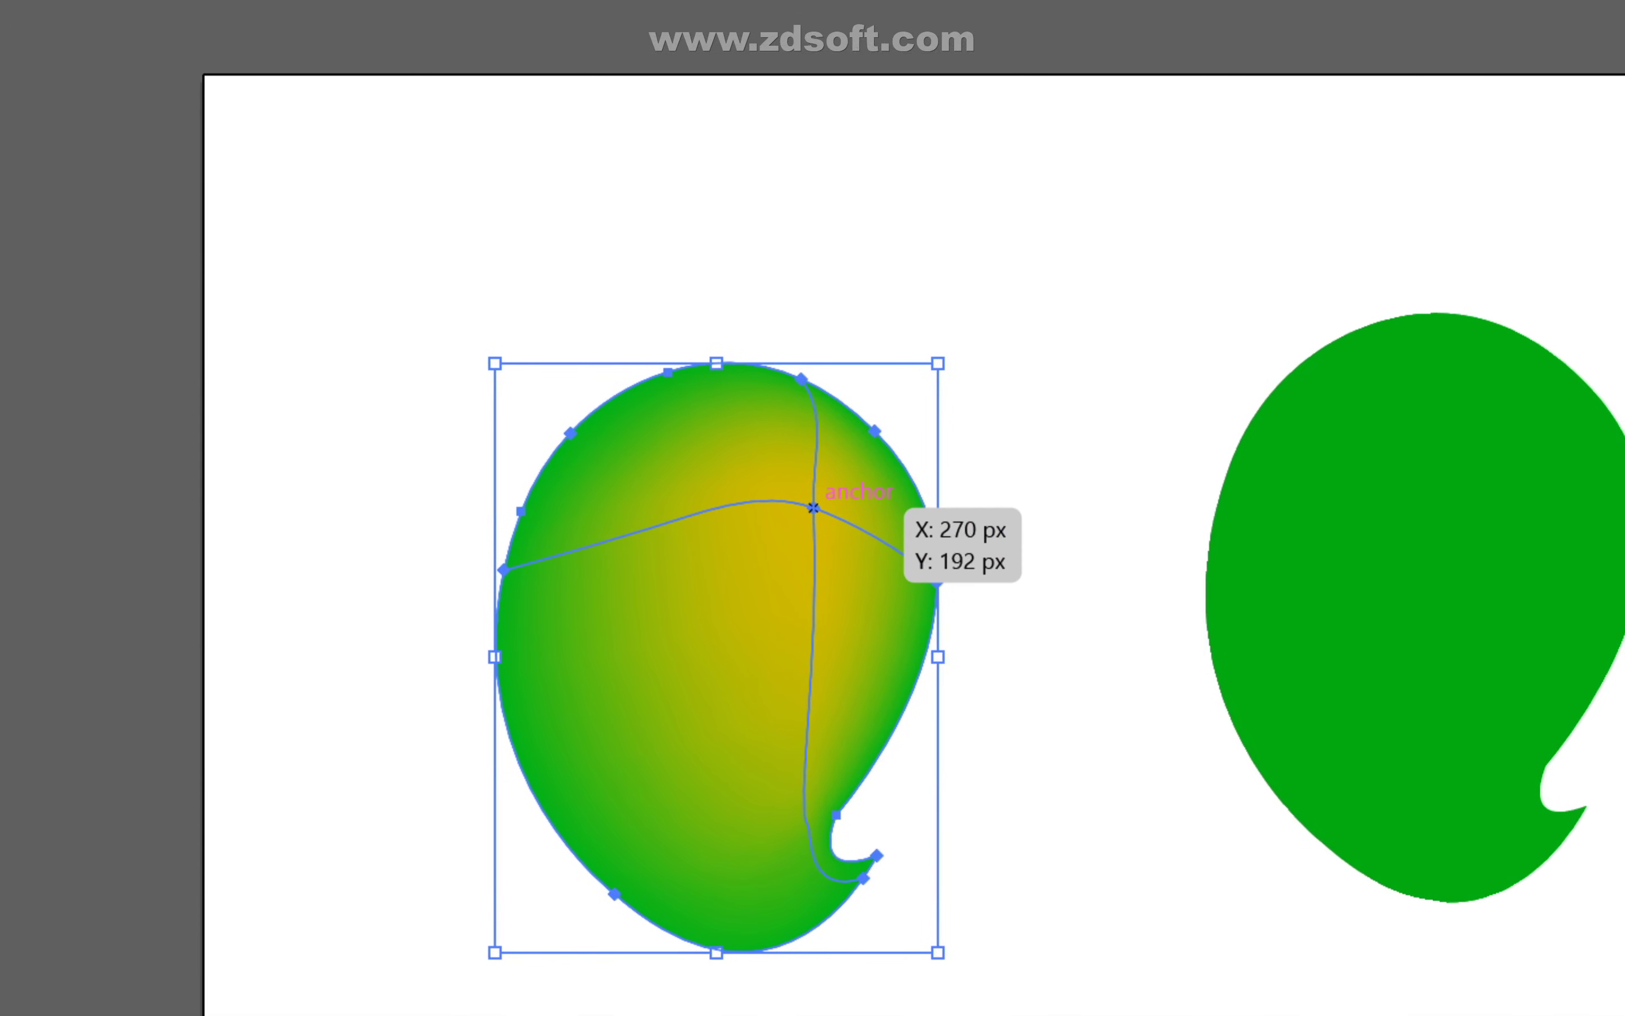
pyautogui.doubleClick(813, 507)
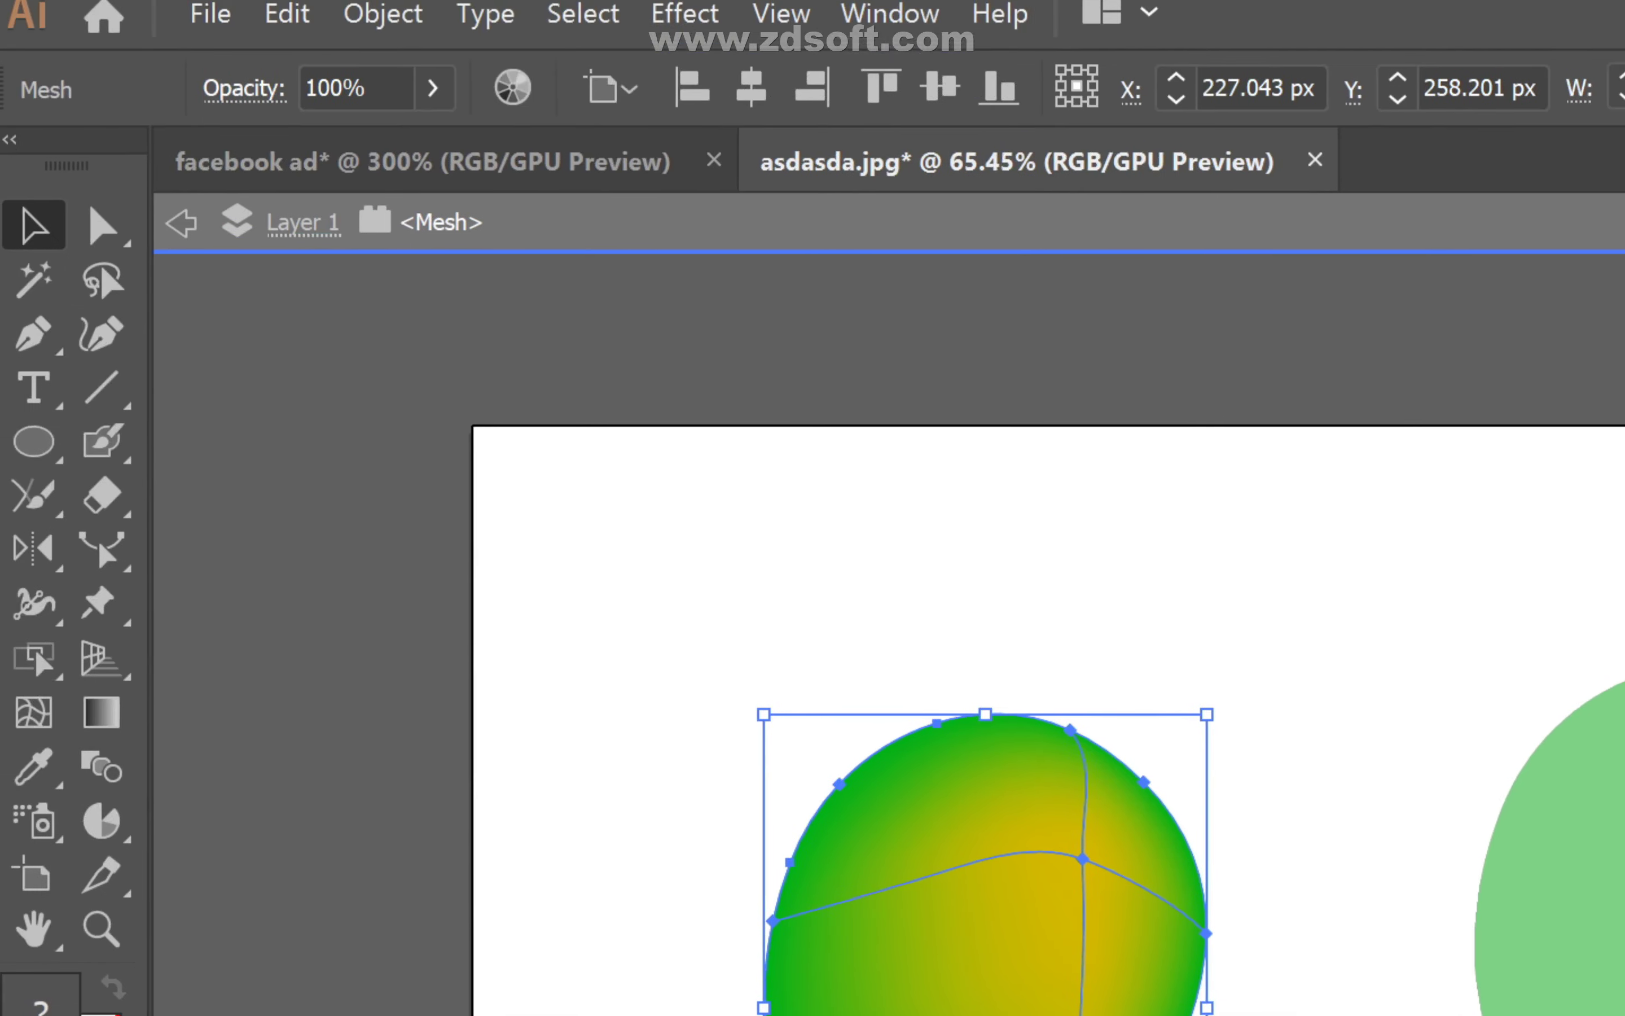
pyautogui.click(183, 223)
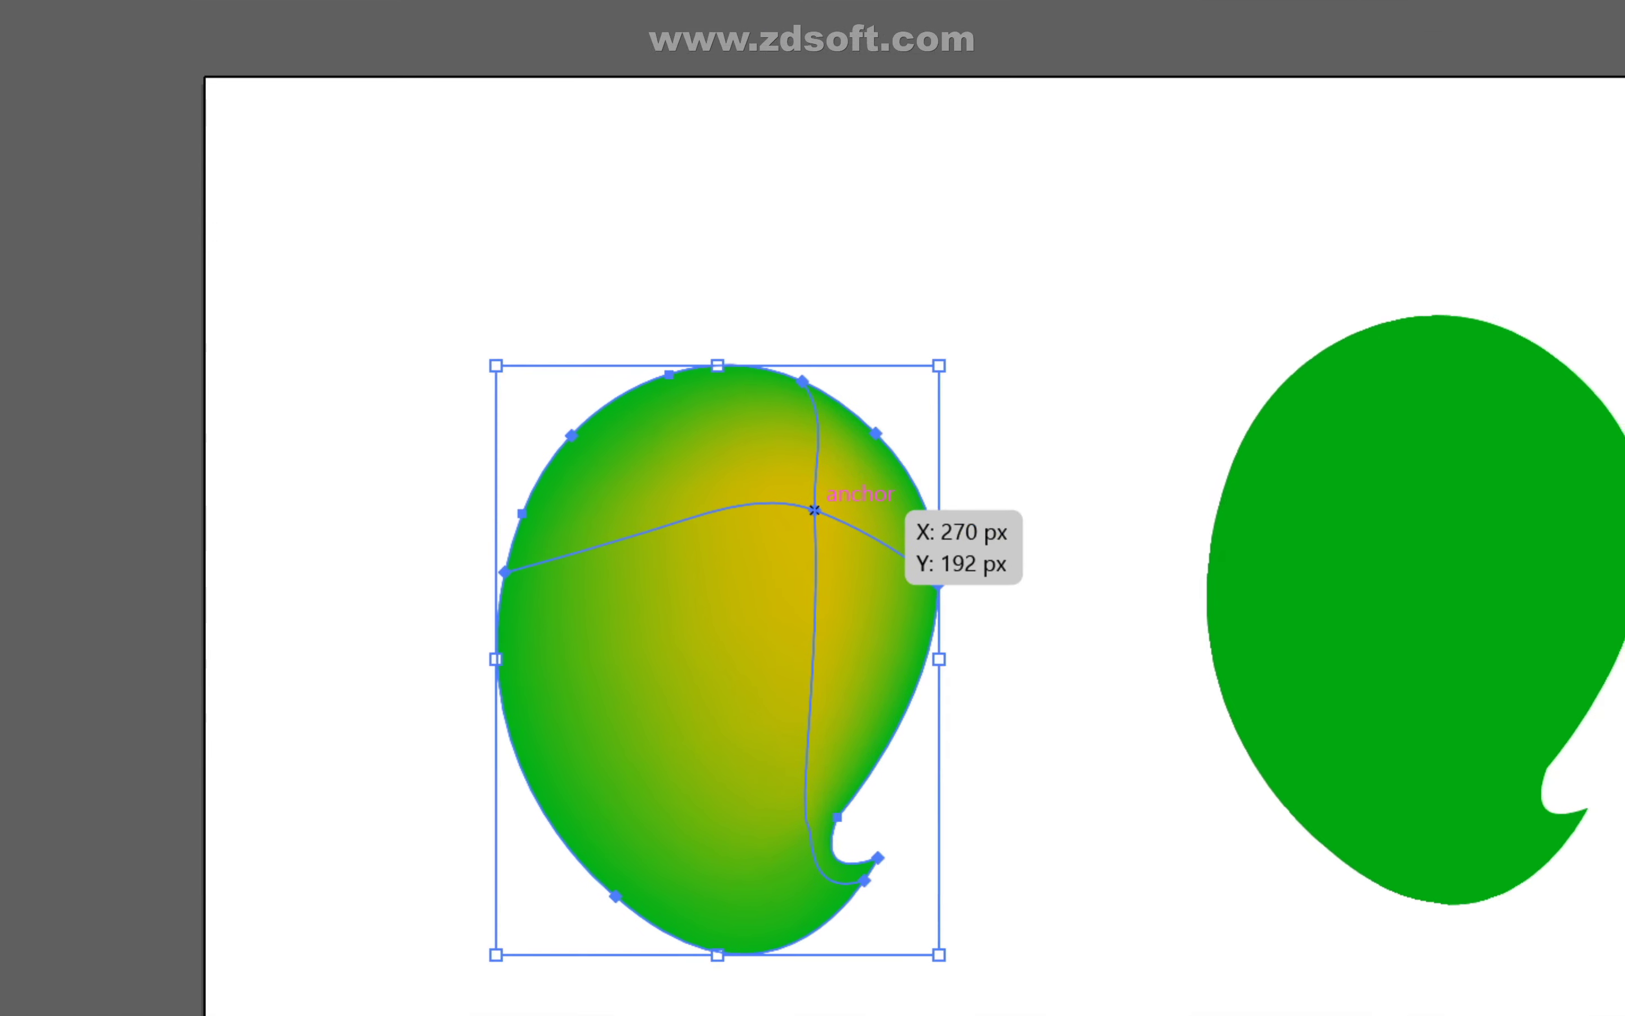
pyautogui.doubleClick(815, 510)
pyautogui.click(145, 174)
pyautogui.click(145, 174)
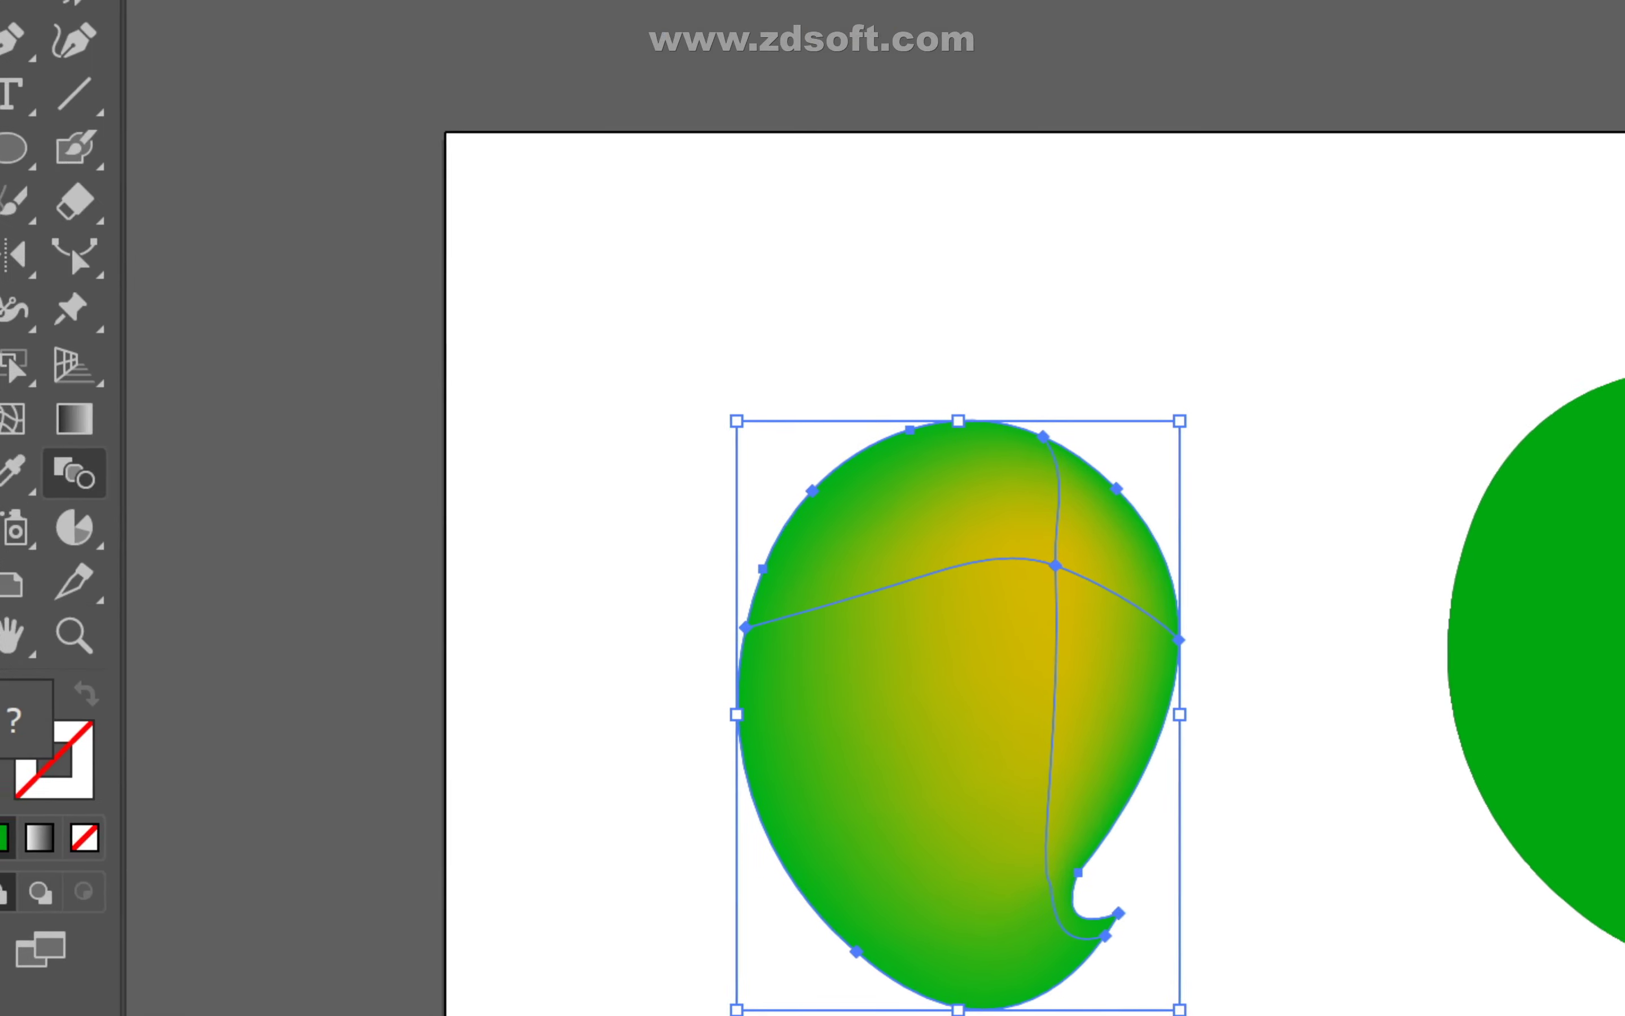
# - Select the yellow inner mesh point of the green-yellow shape with the Mesh tool and copy the hex code of its fill color
pyautogui.click(815, 510)
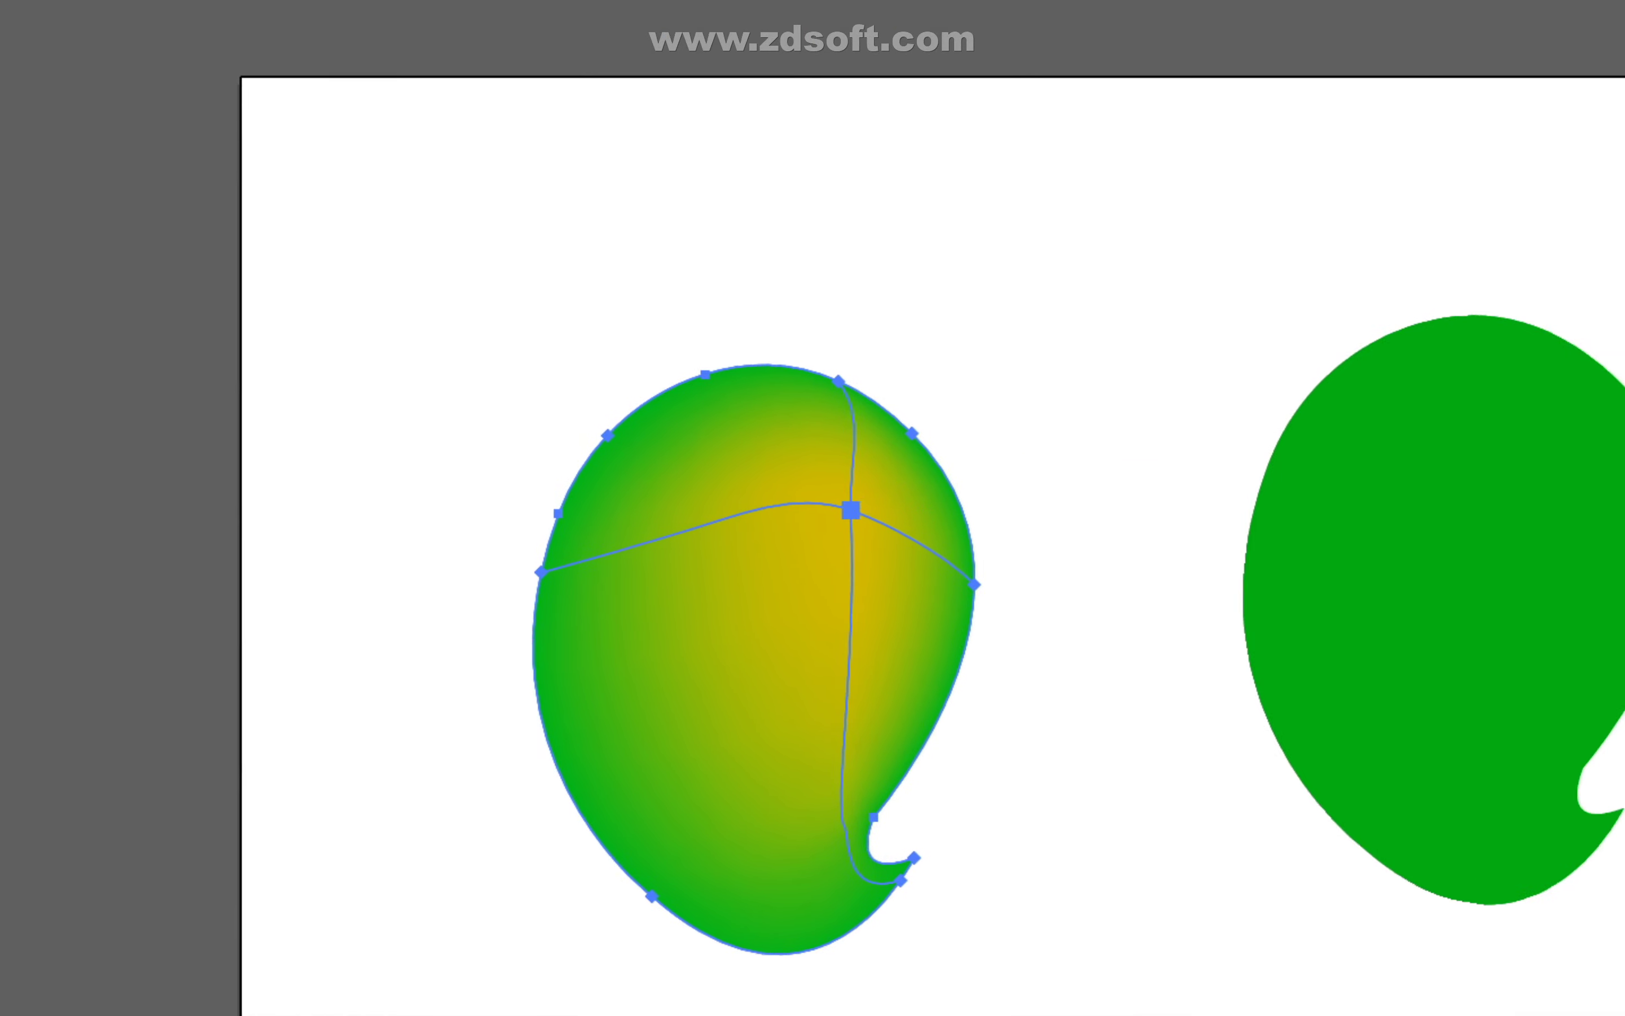
pyautogui.click(850, 510)
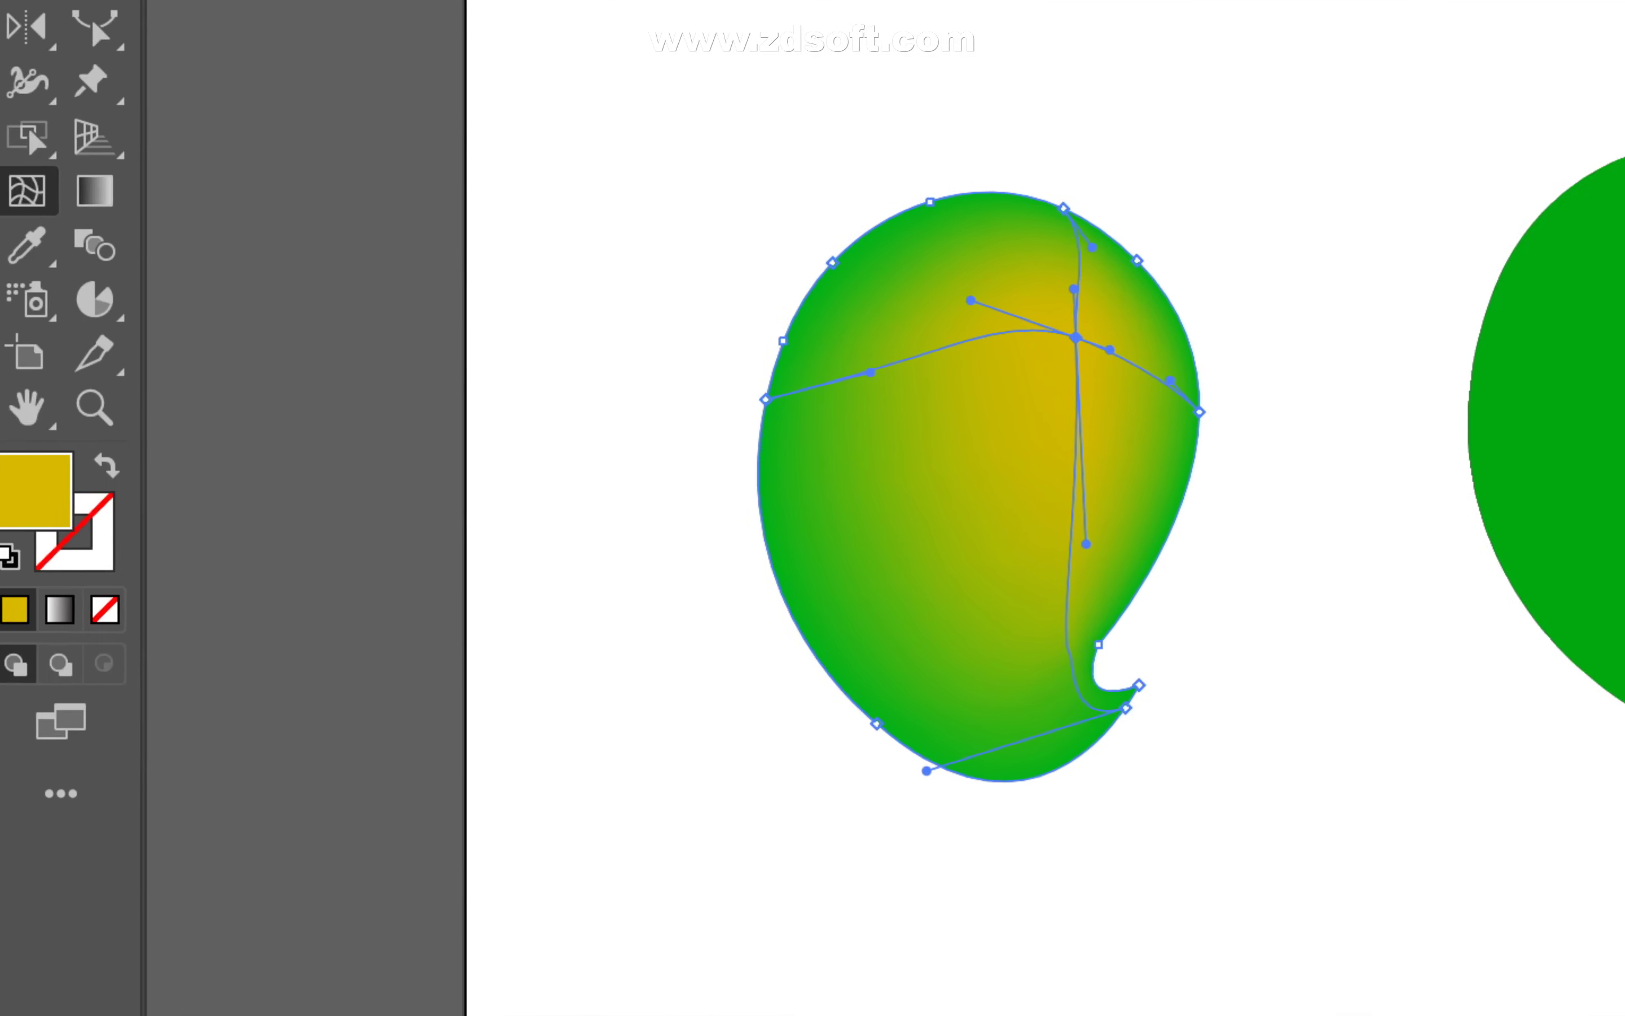
pyautogui.doubleClick(54, 507)
pyautogui.click(1296, 599)
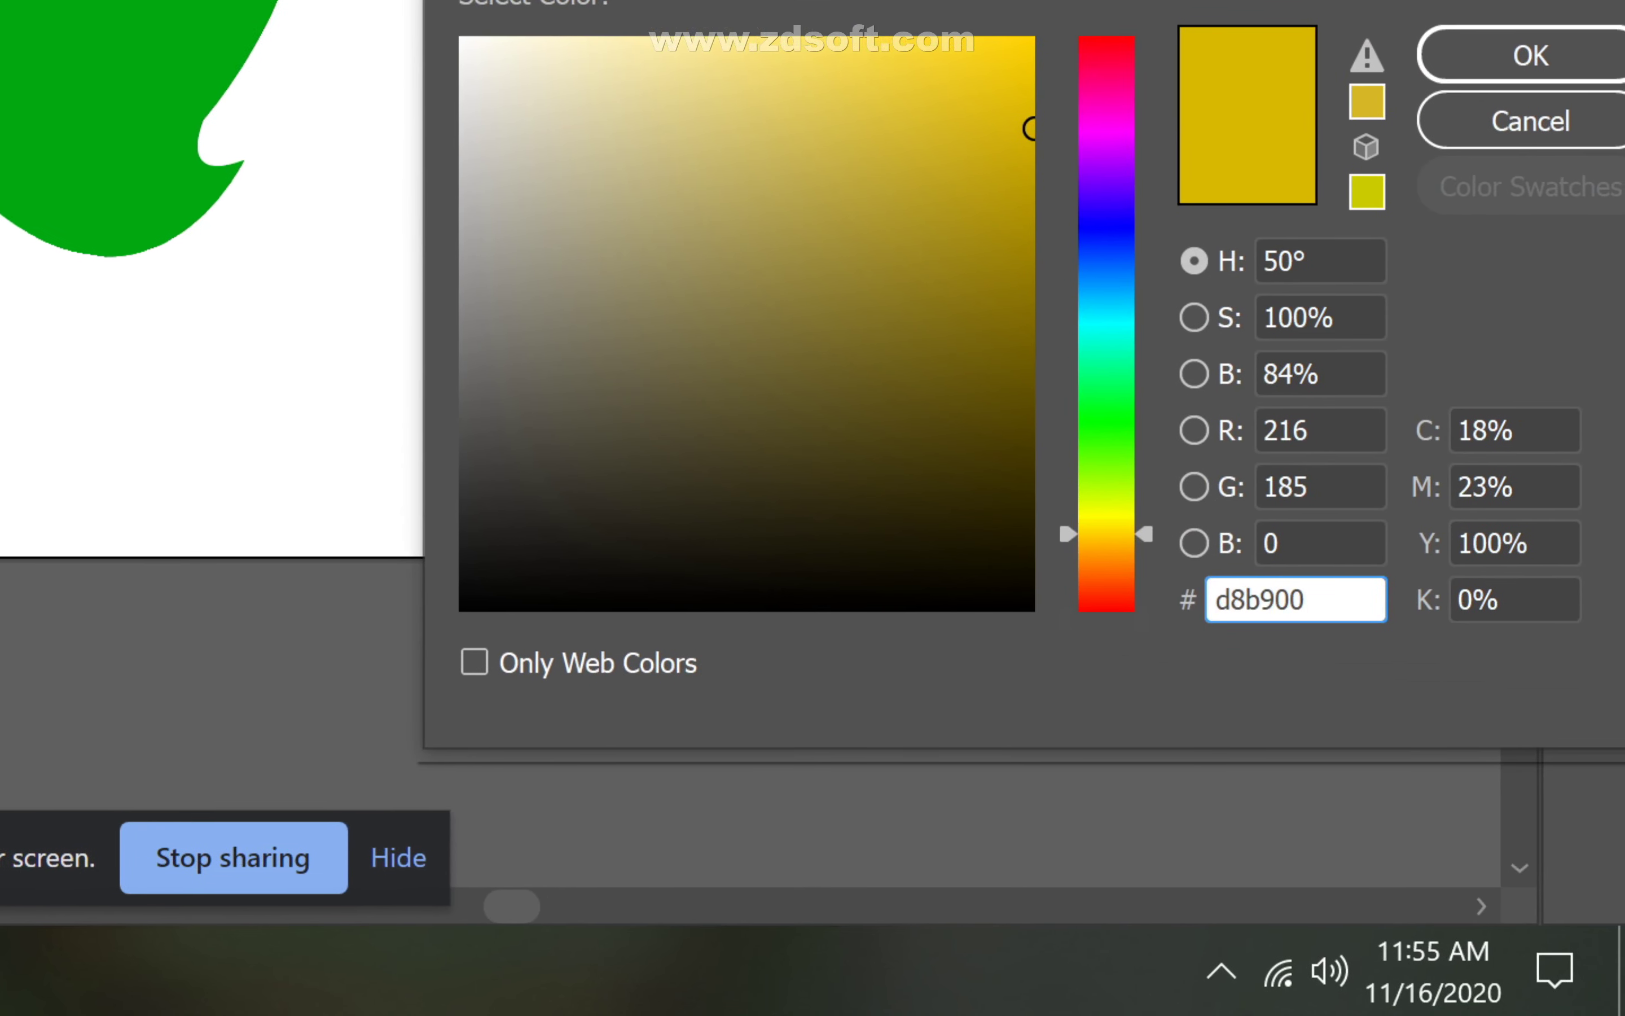
pyautogui.rightClick(1256, 599)
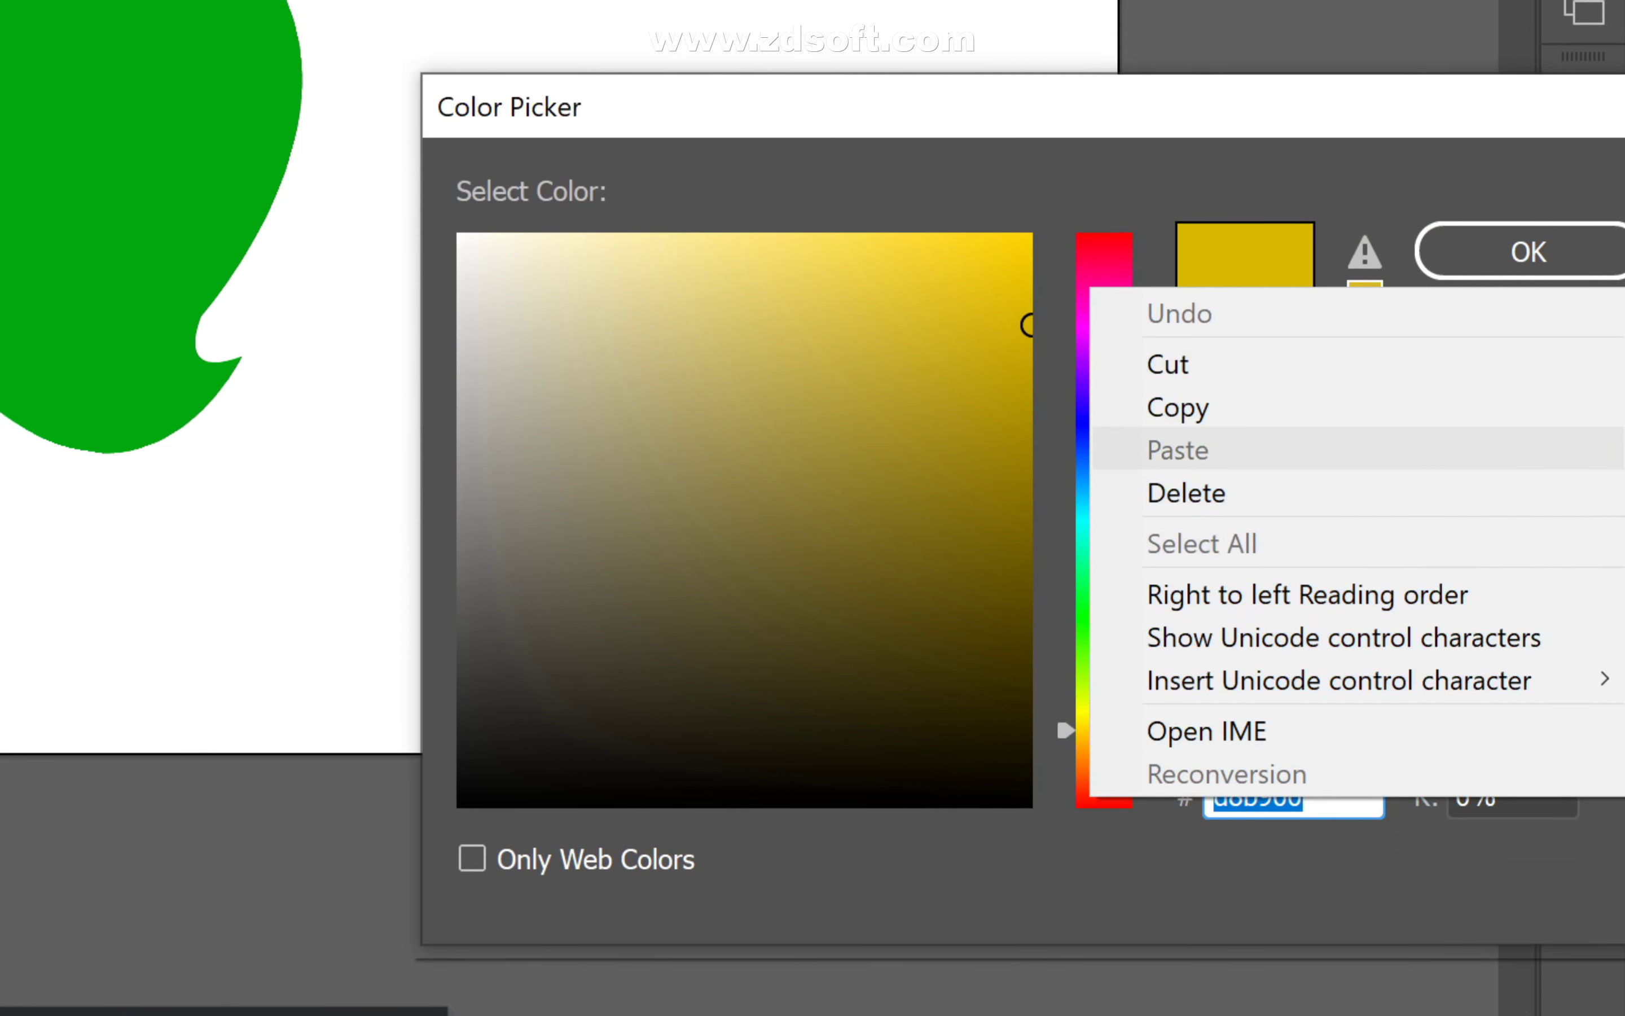
pyautogui.click(1175, 211)
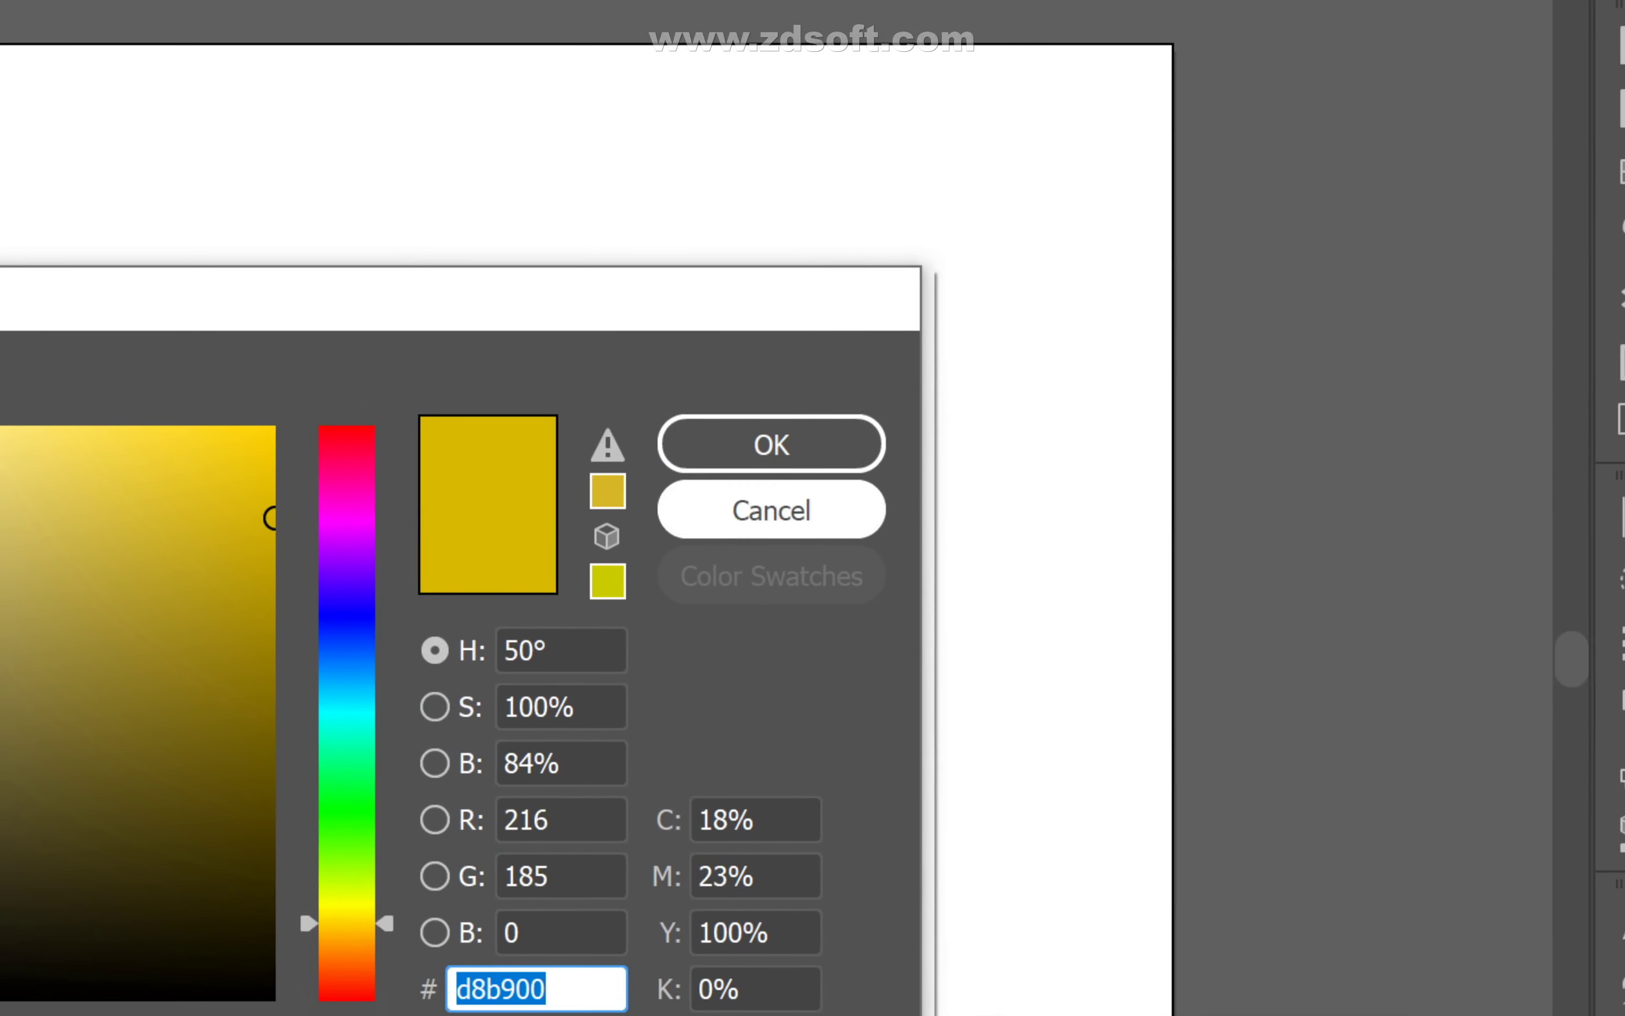
pyautogui.click(885, 595)
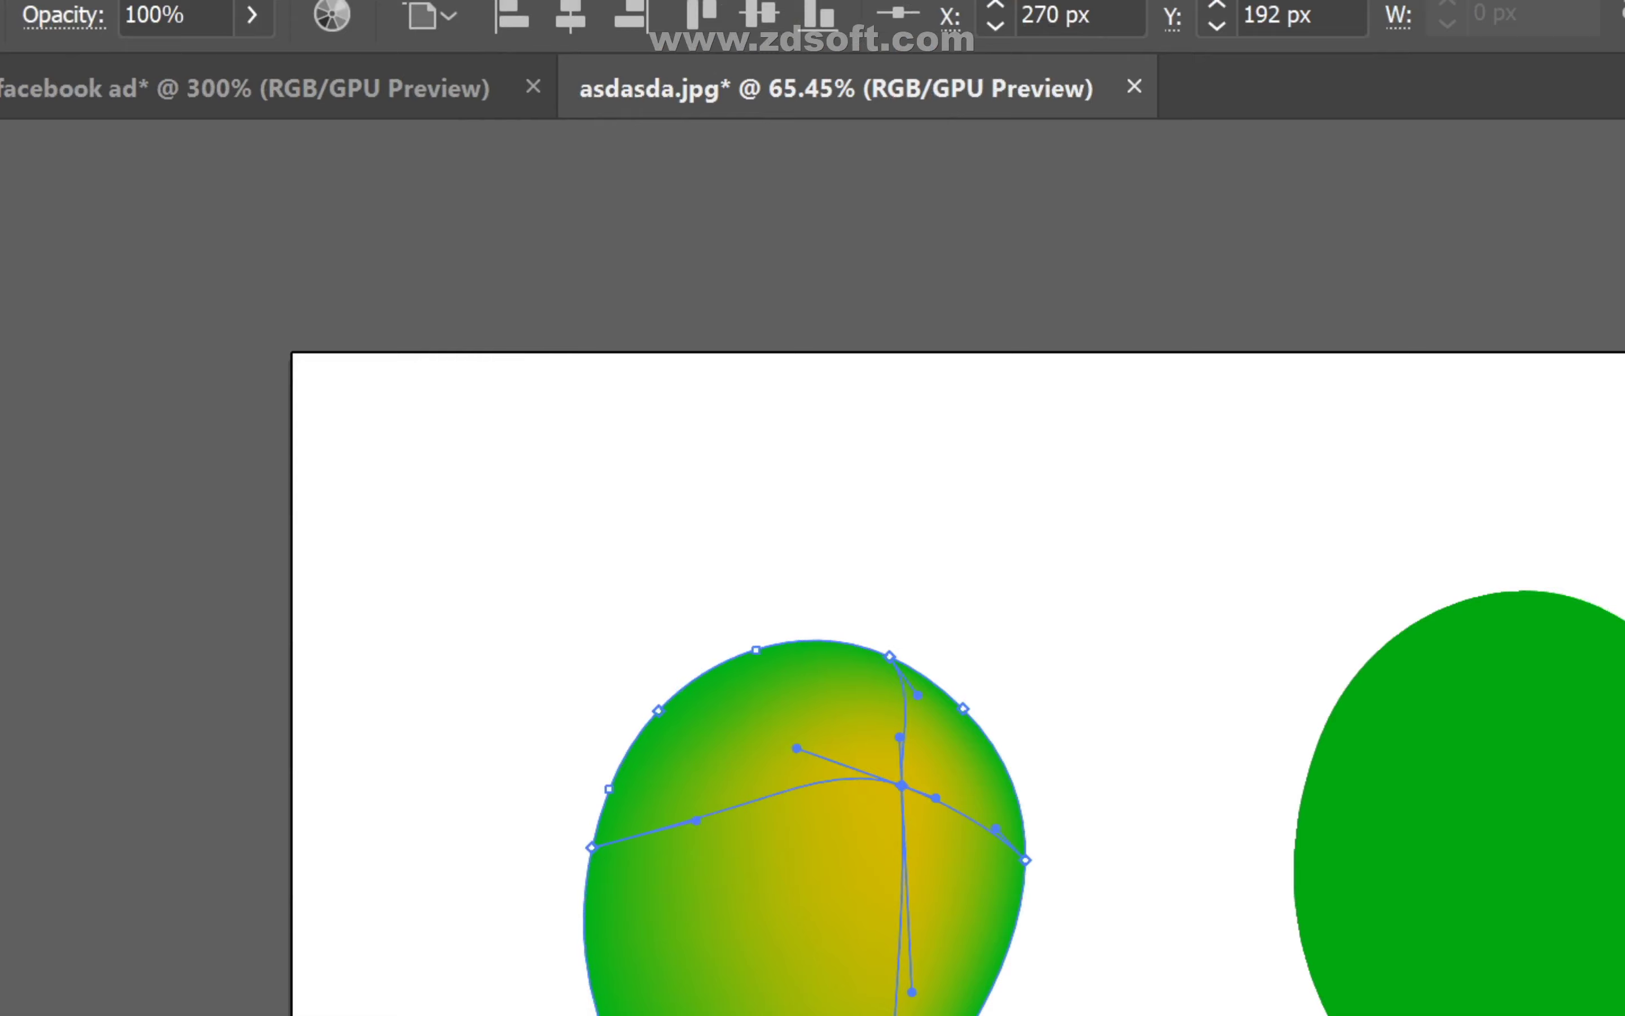
# - Select the plain green shape and save the radial white-to-black gradient as a new gradient swatch
pyautogui.press('v')
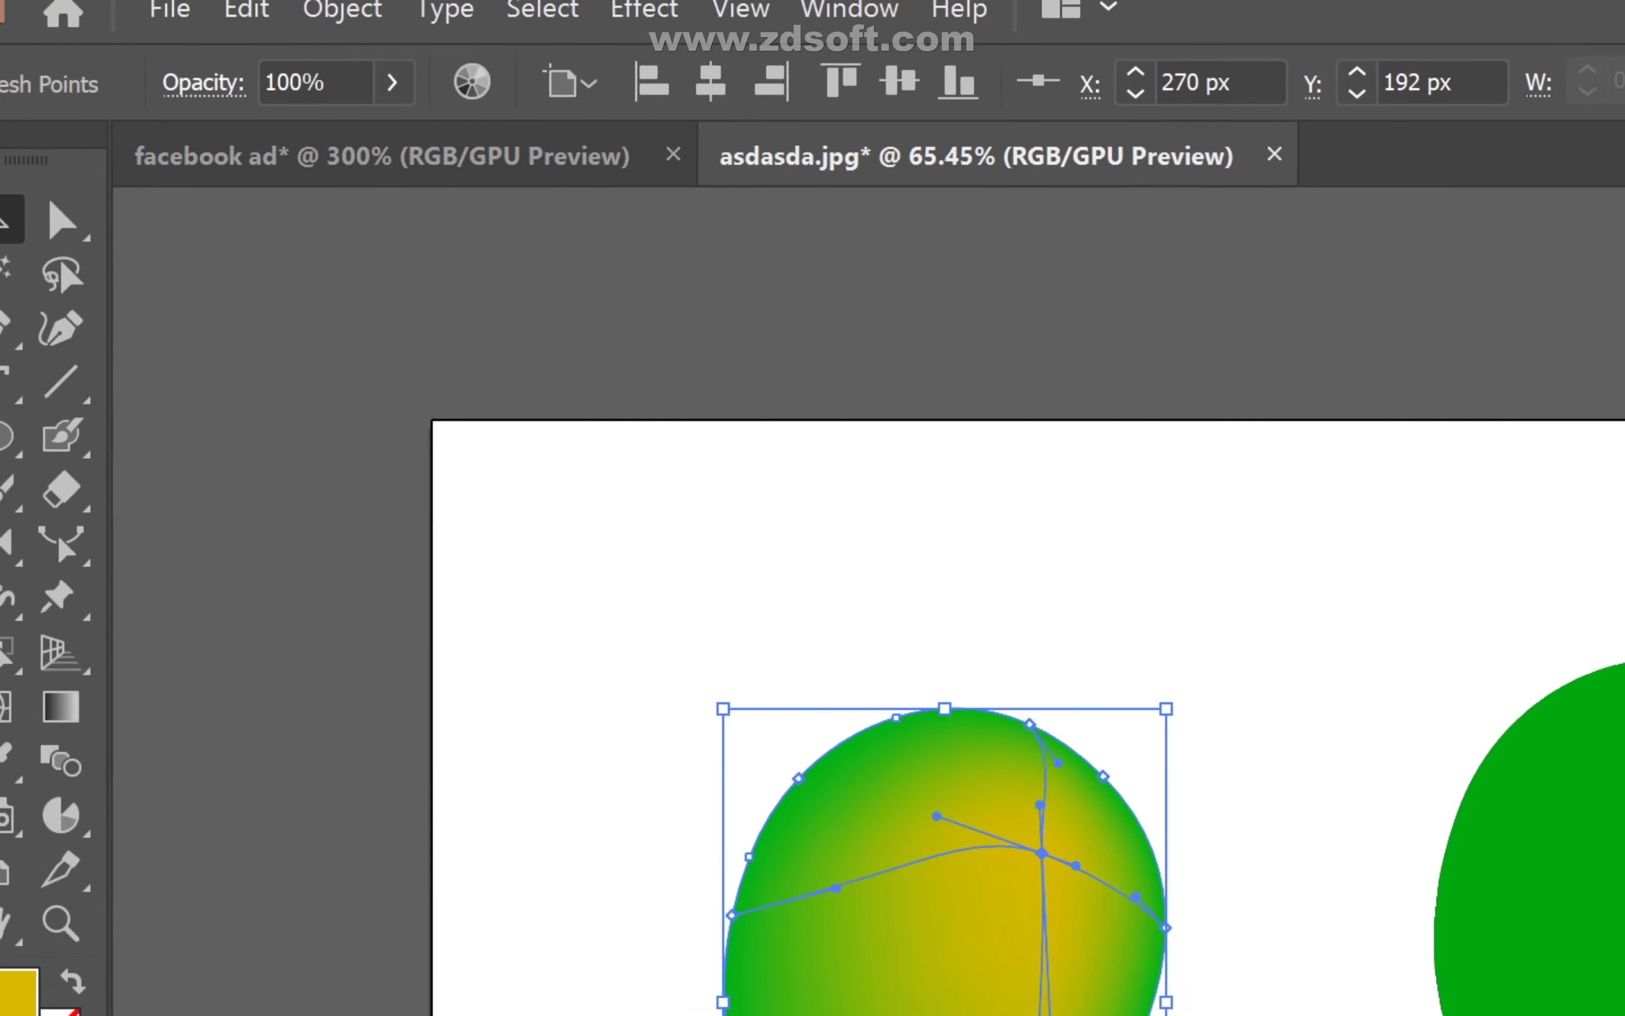
pyautogui.click(121, 806)
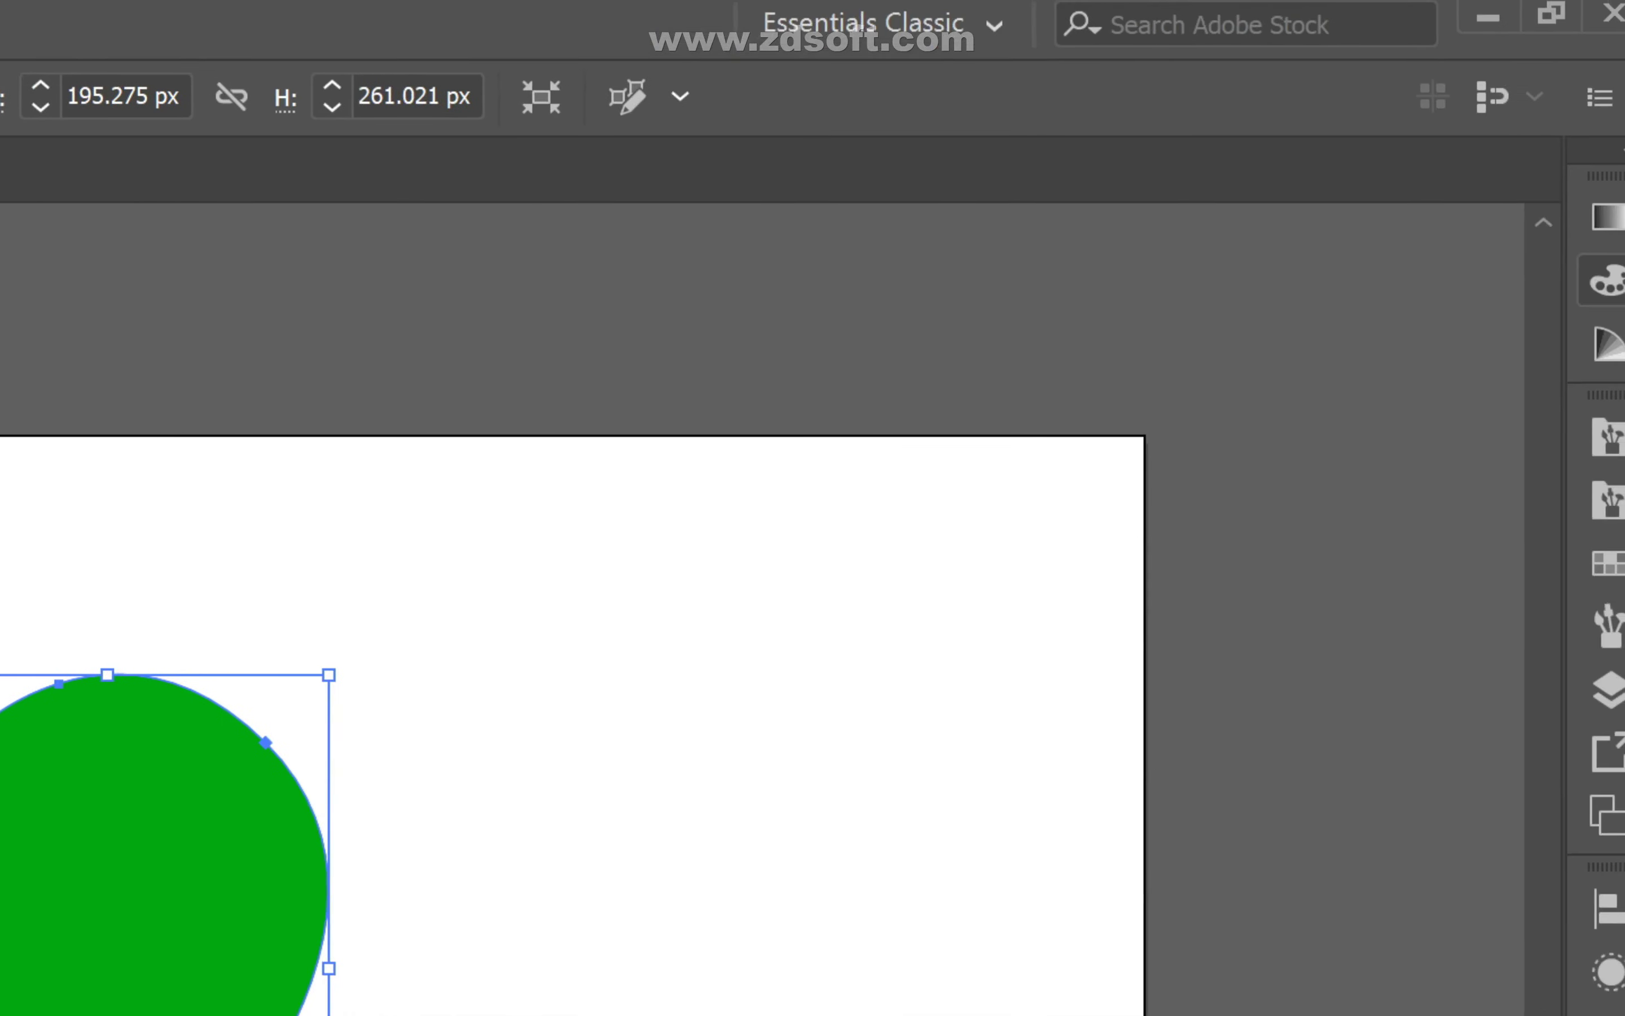
pyautogui.click(1602, 282)
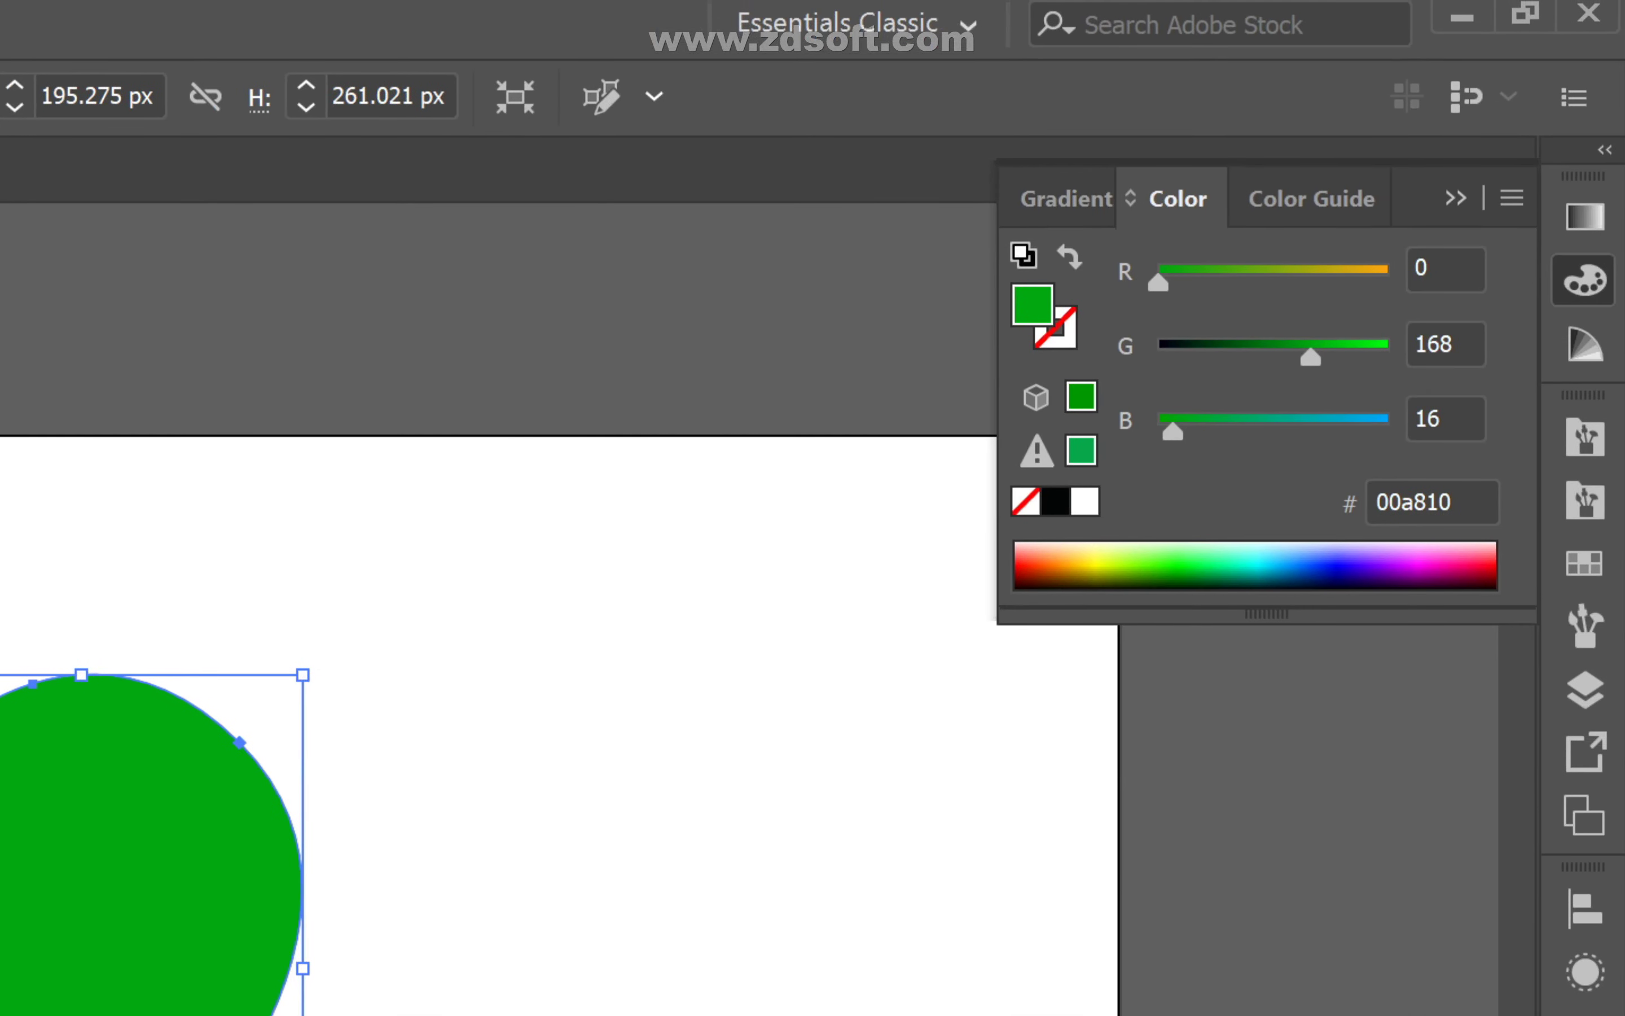
pyautogui.hotkey('ctrl', 'F9')
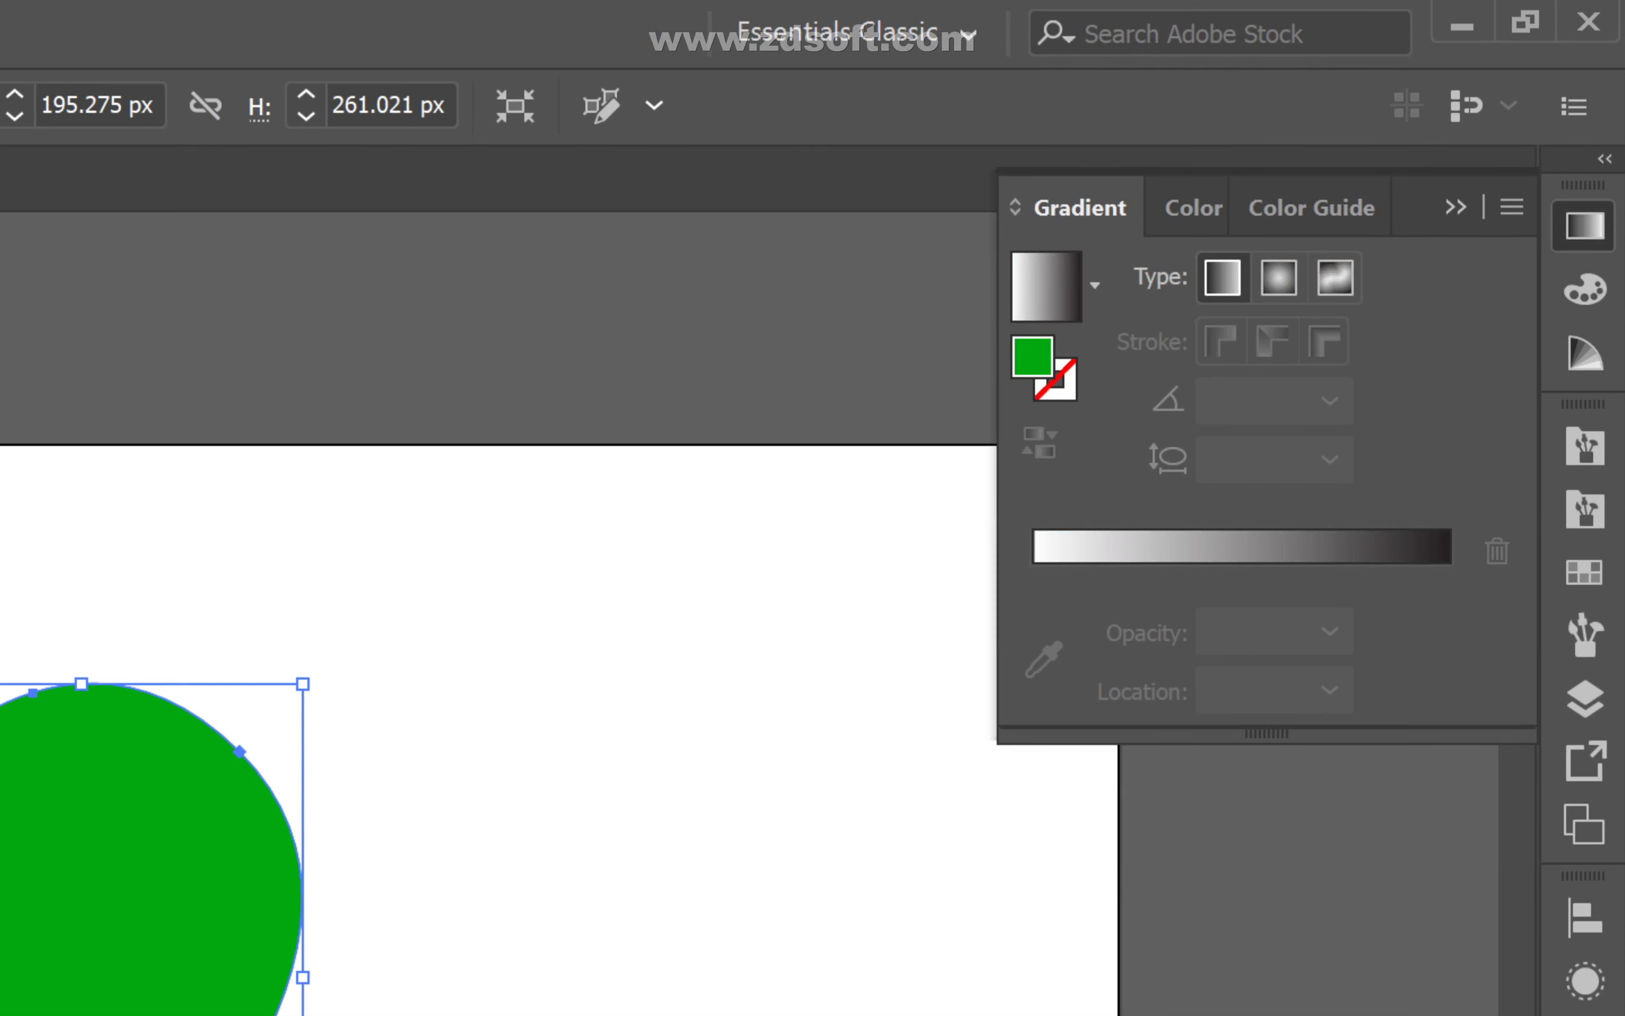
pyautogui.click(1094, 285)
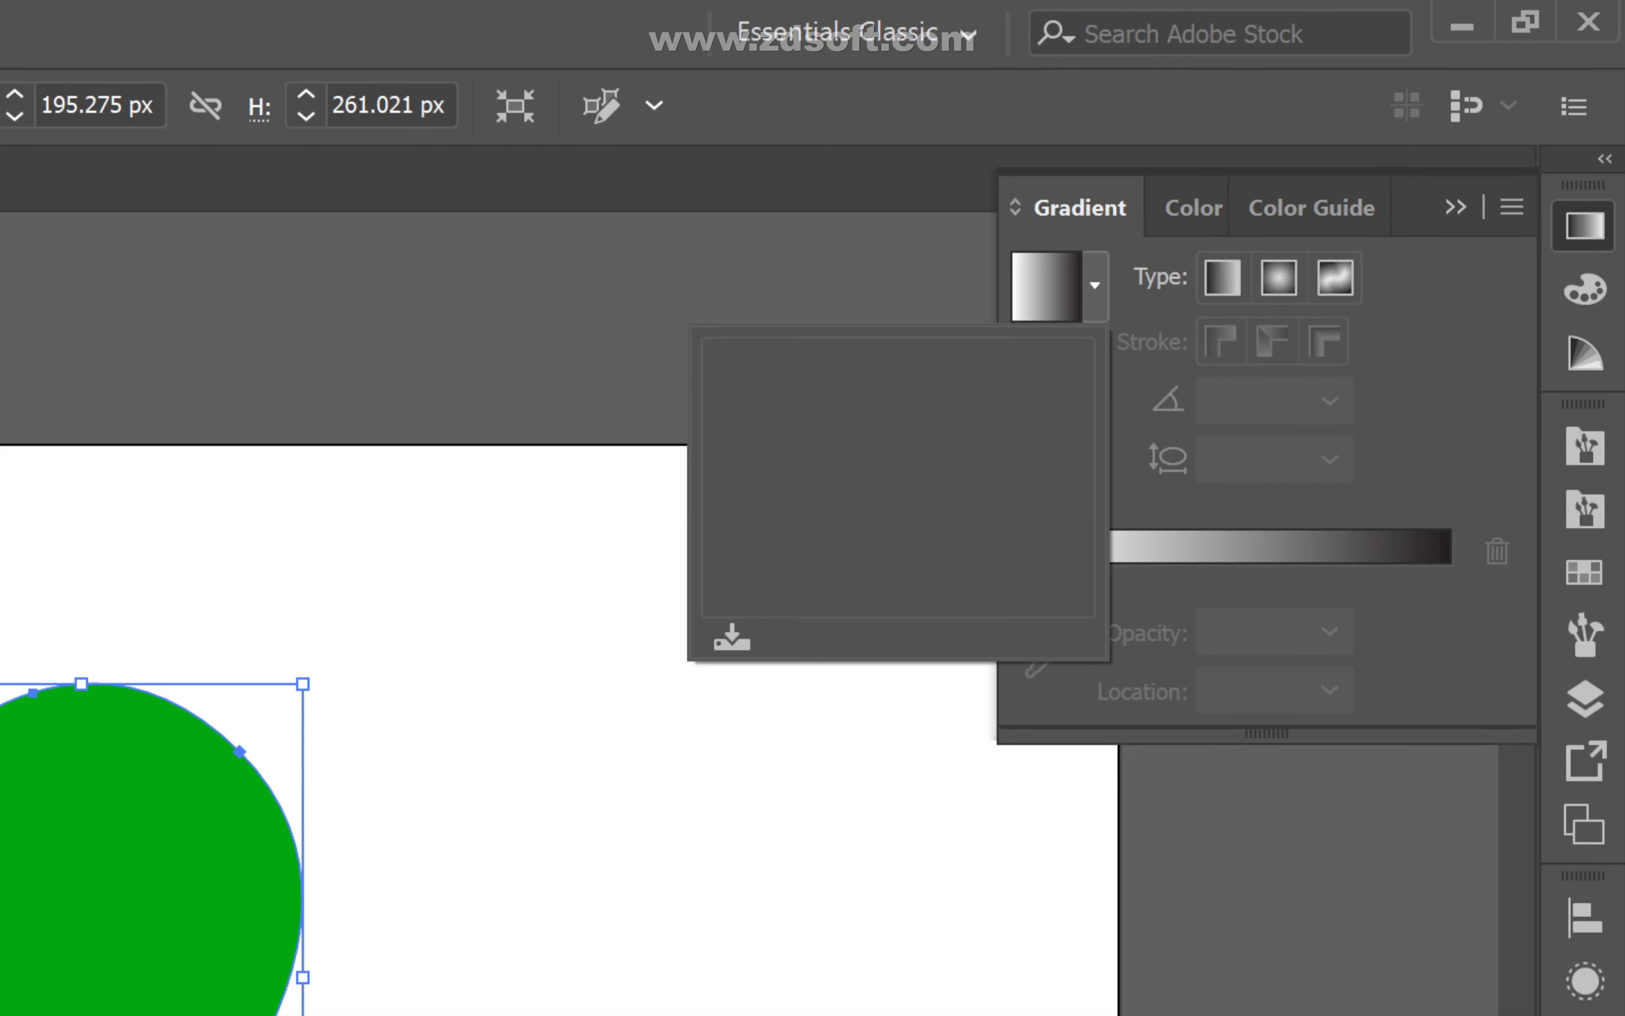
pyautogui.click(1095, 285)
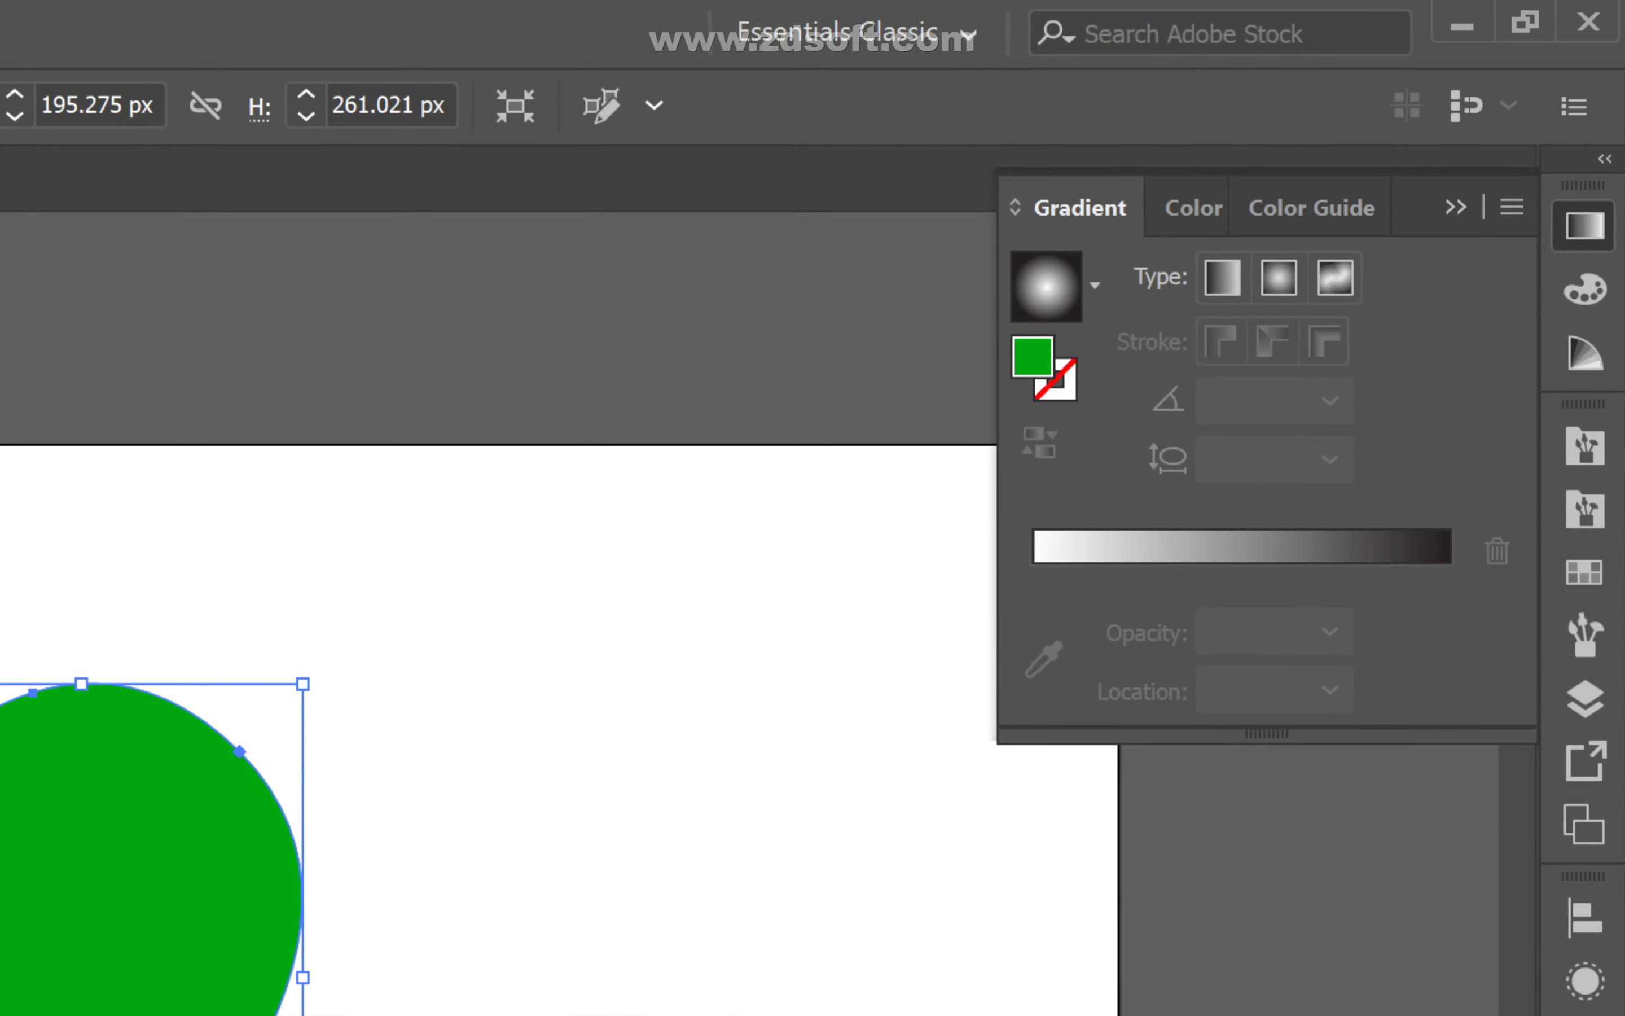
pyautogui.click(1094, 285)
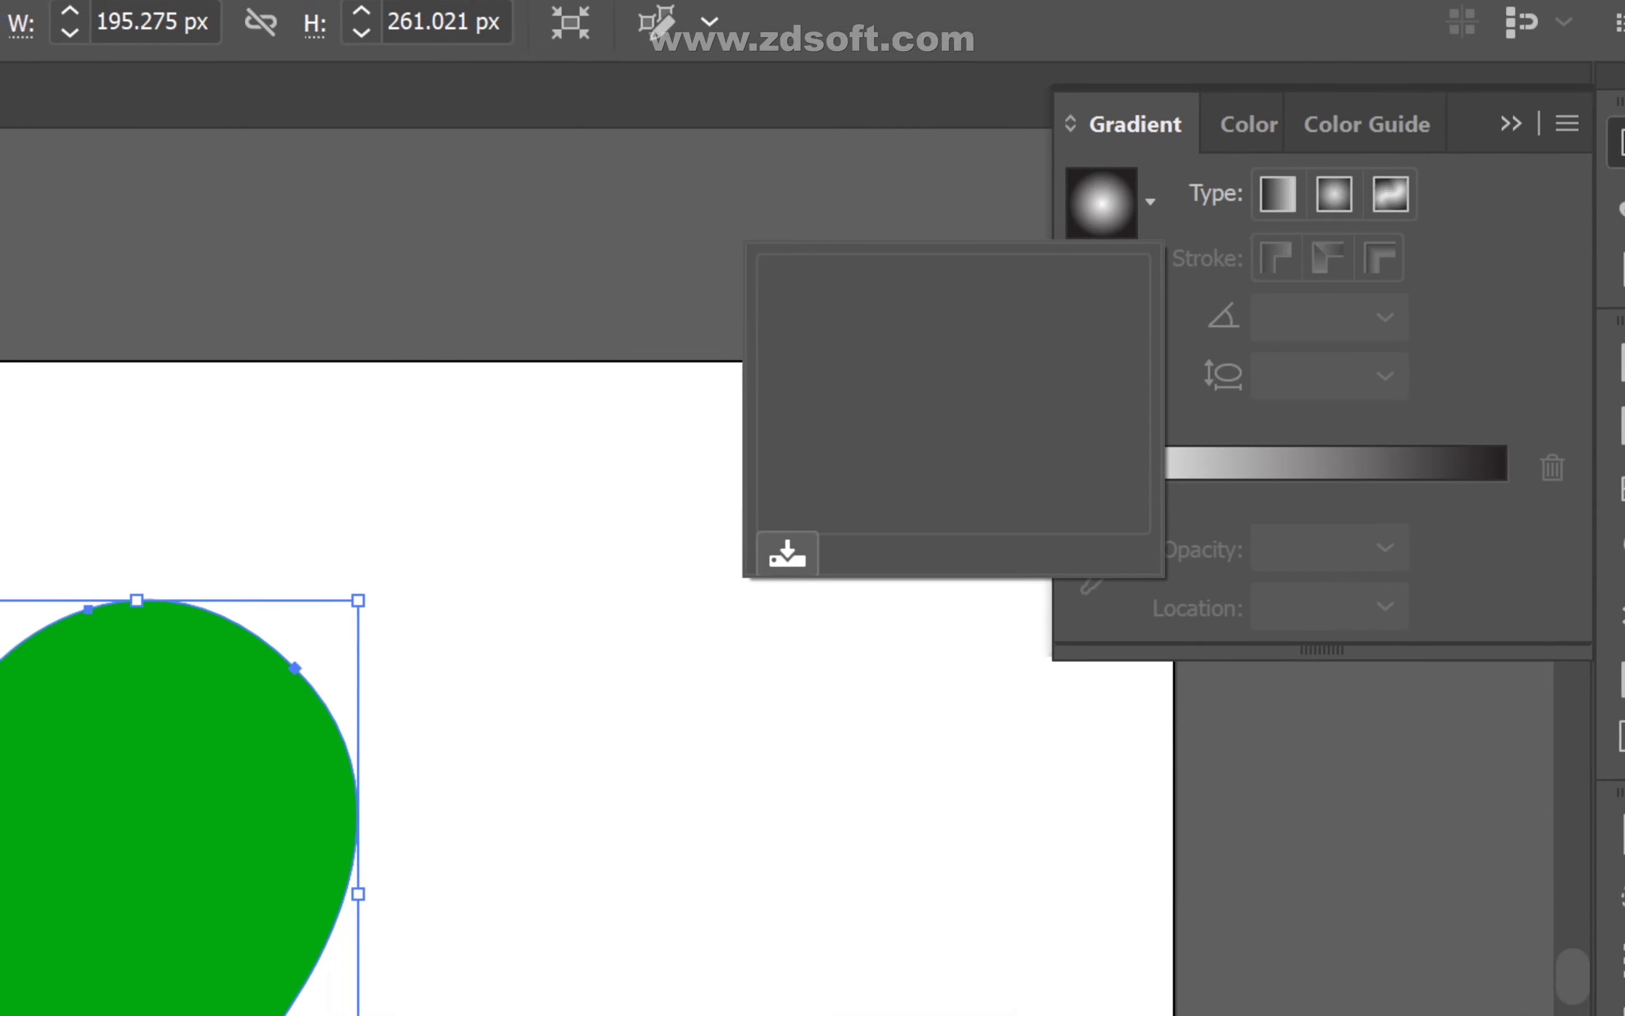
pyautogui.click(732, 638)
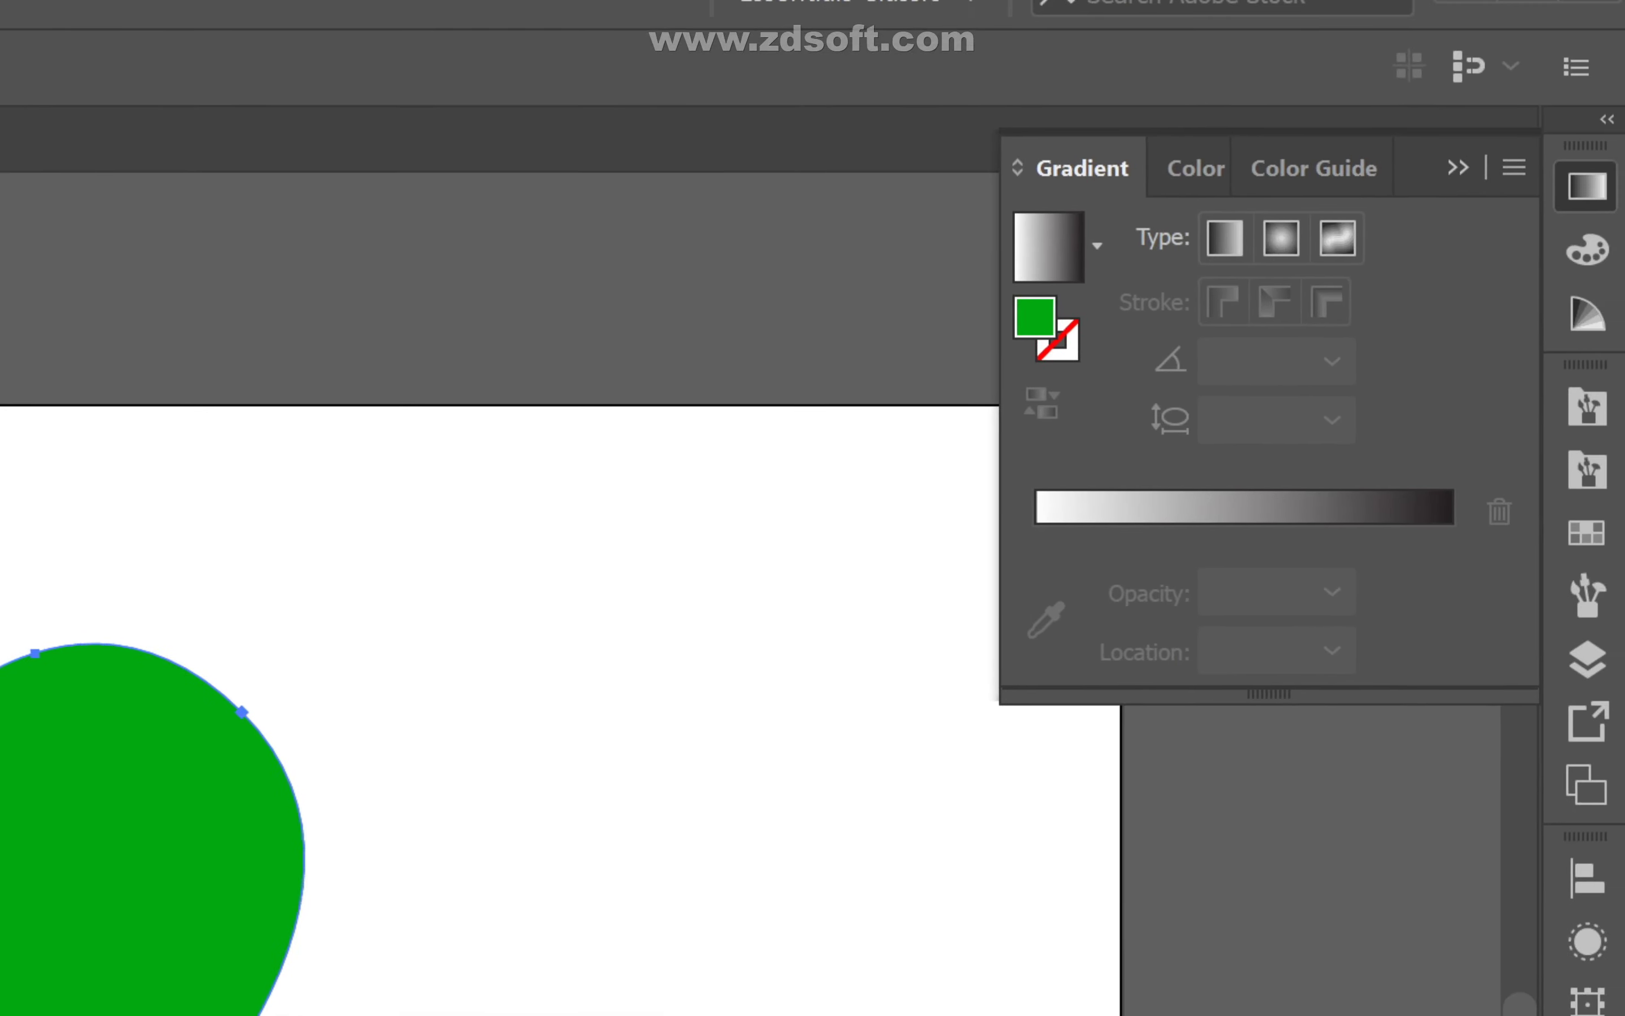
pyautogui.click(1095, 285)
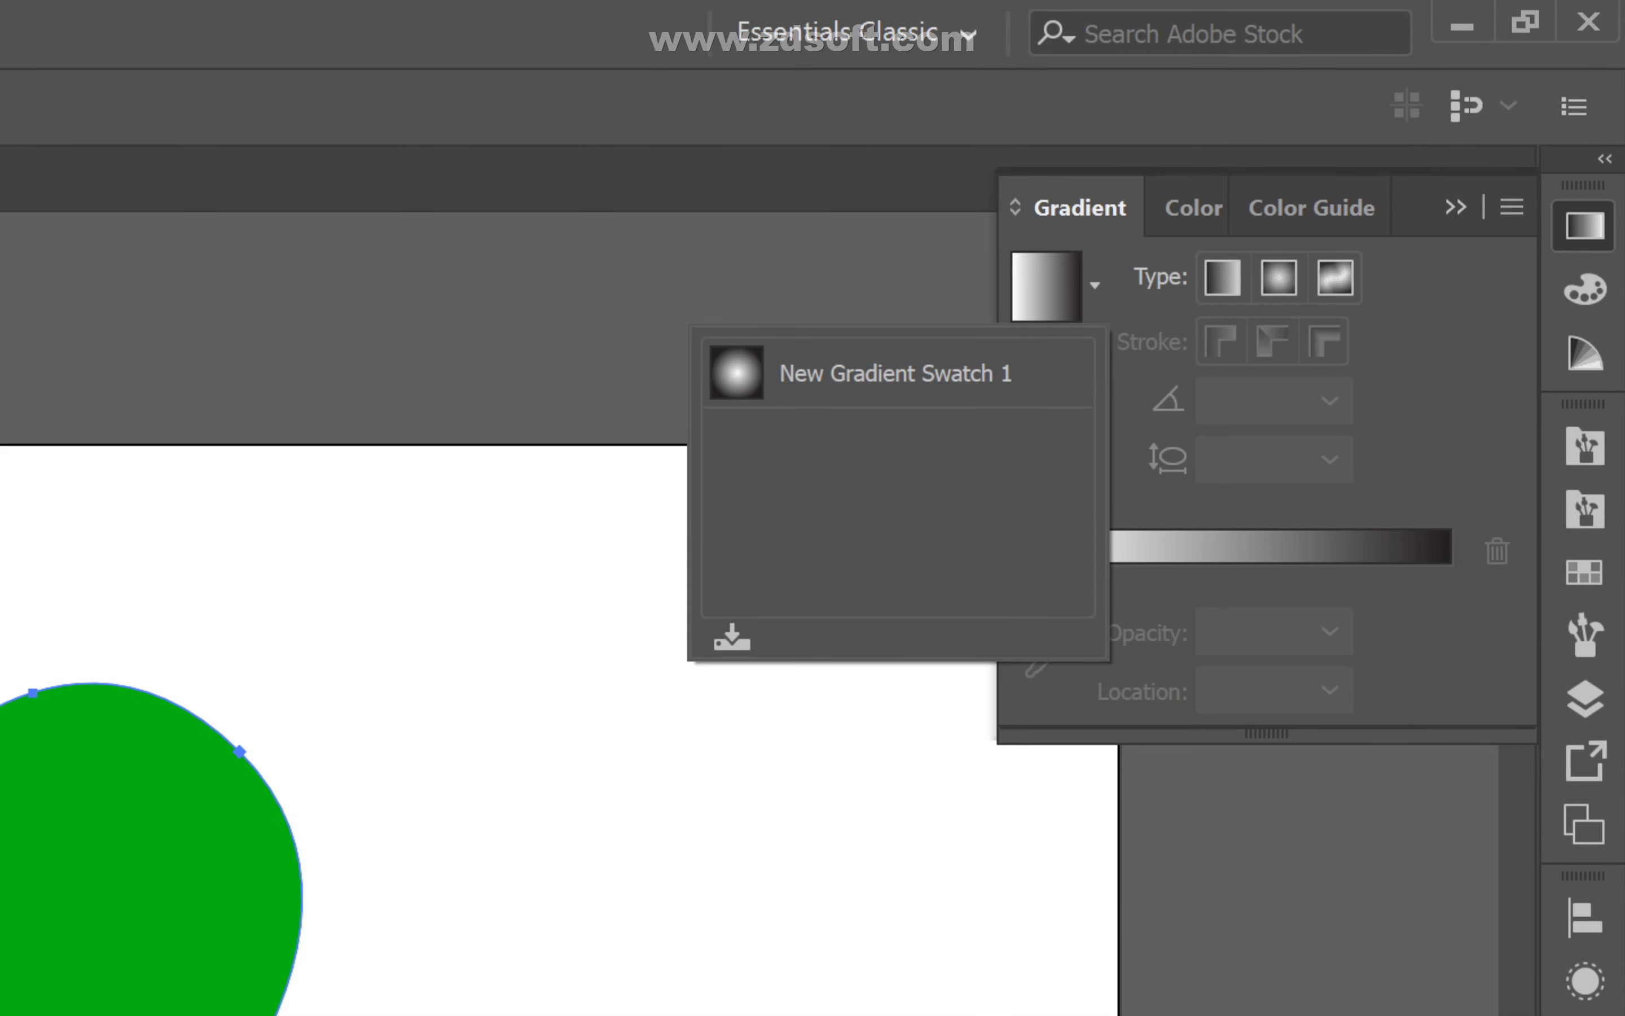
pyautogui.press('Escape')
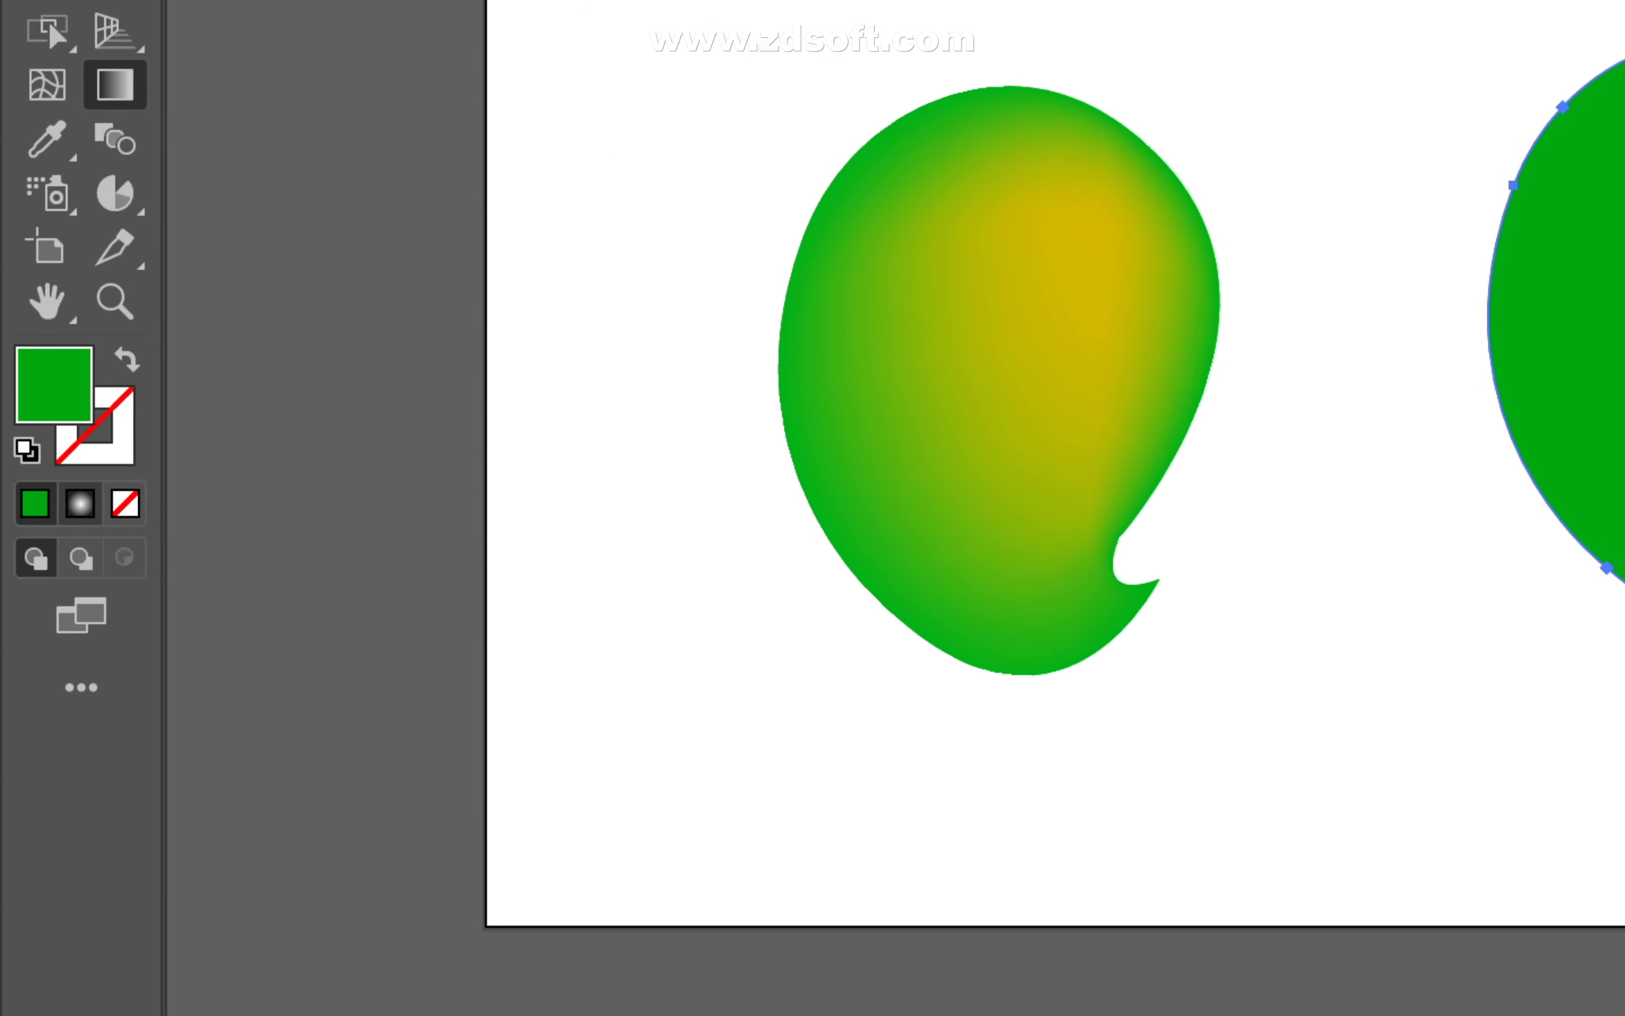
pyautogui.press('v')
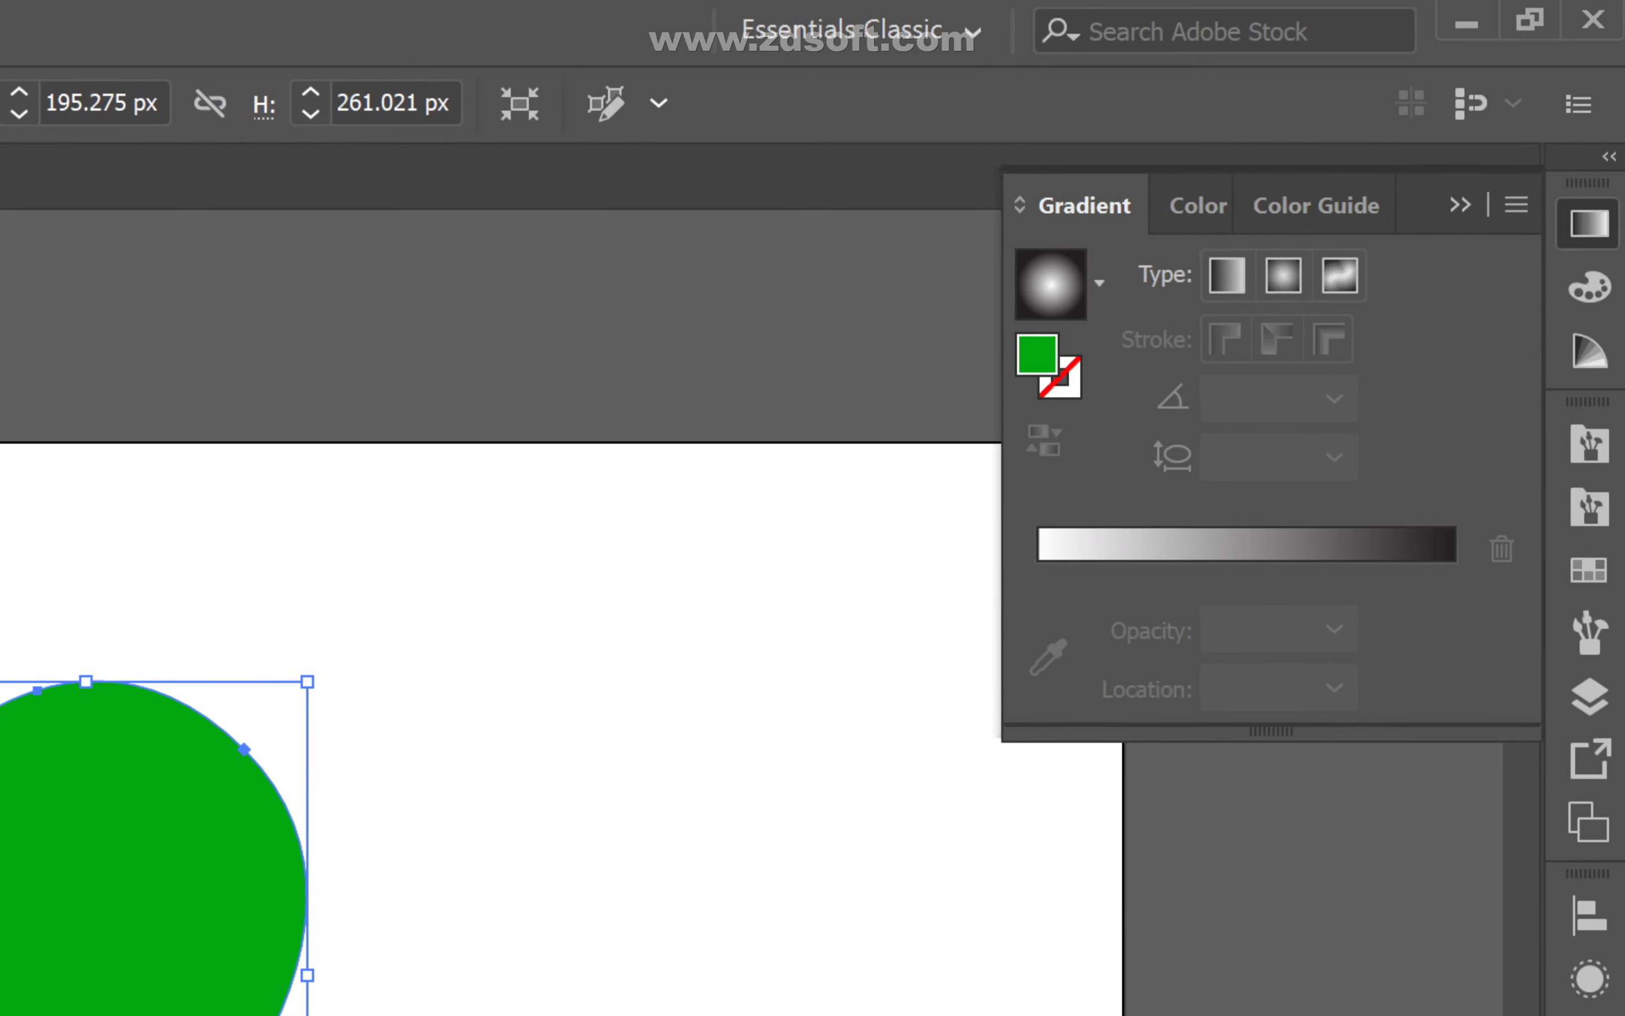
pyautogui.doubleClick(1032, 356)
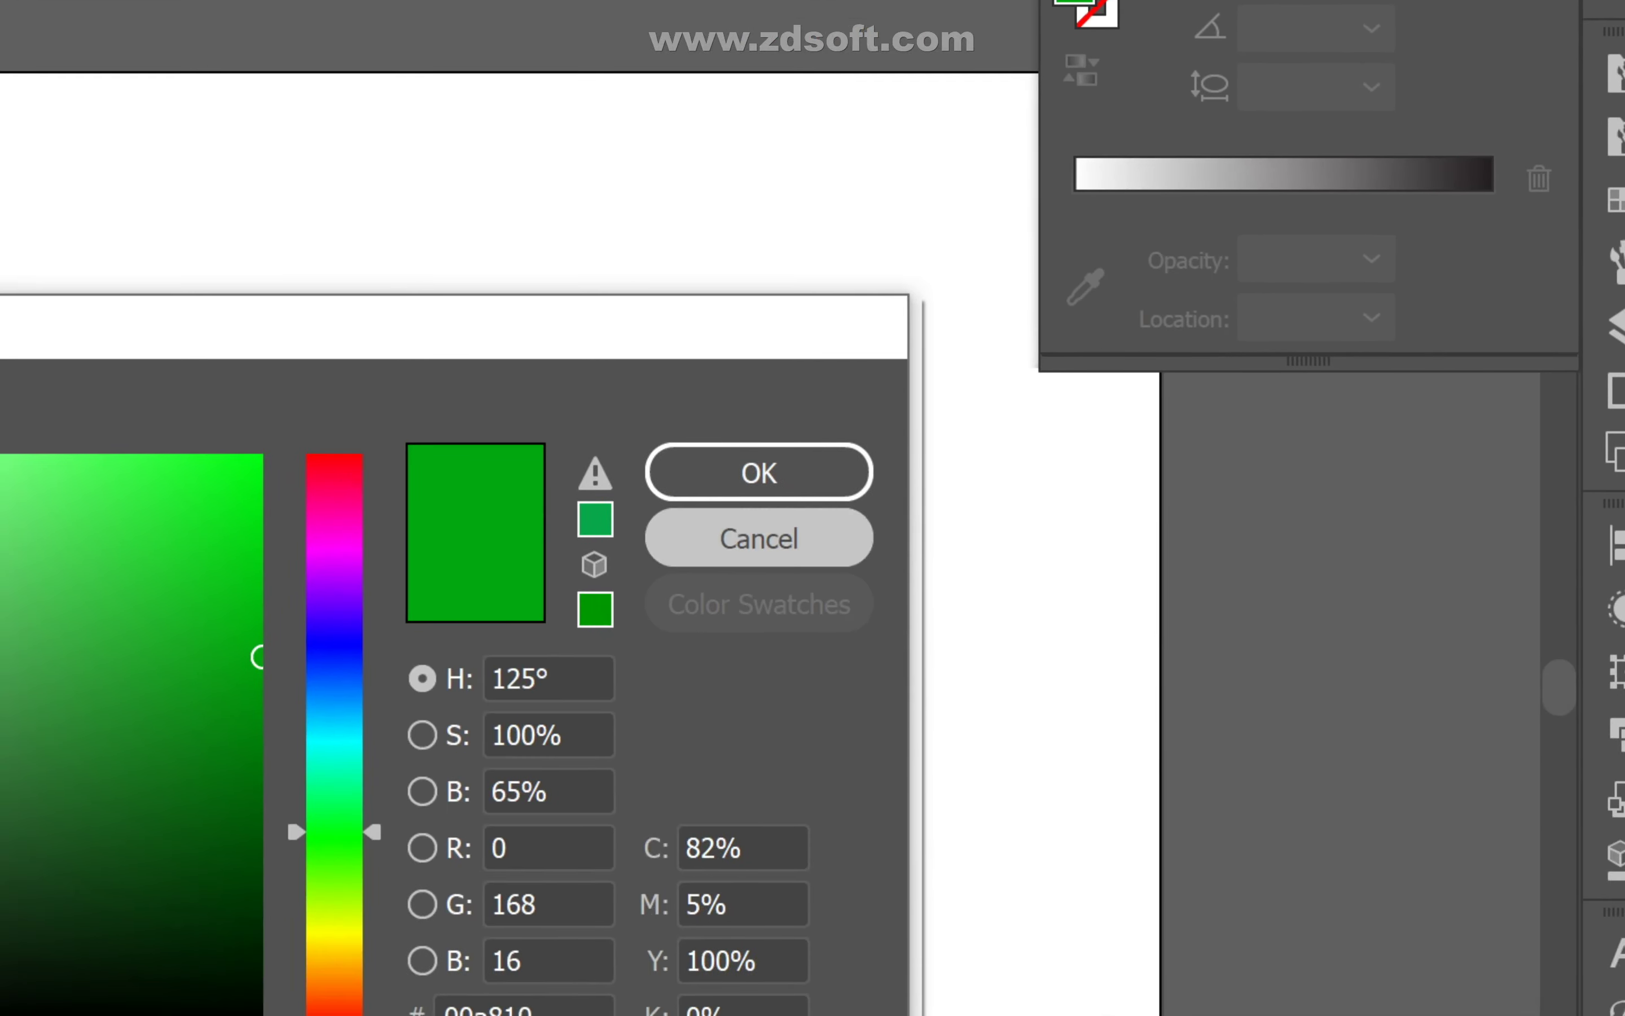
pyautogui.click(717, 909)
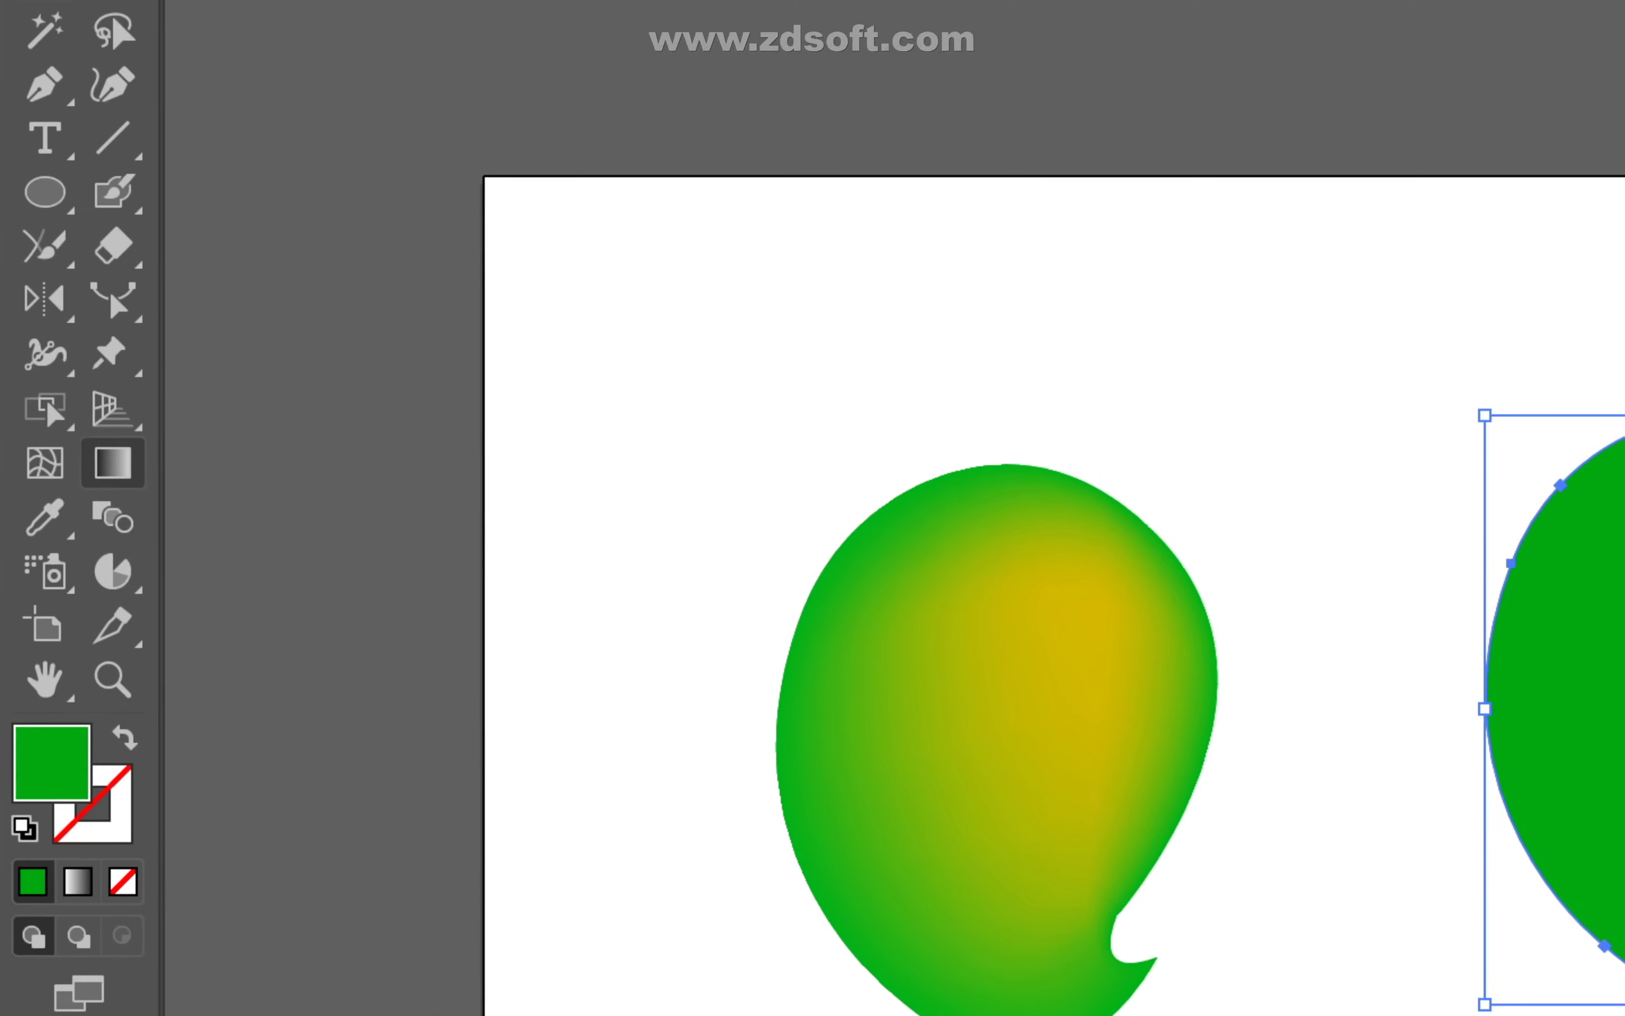
# - Try to apply a linear gradient across the plain green shape with the Gradient tool
pyautogui.click(113, 462)
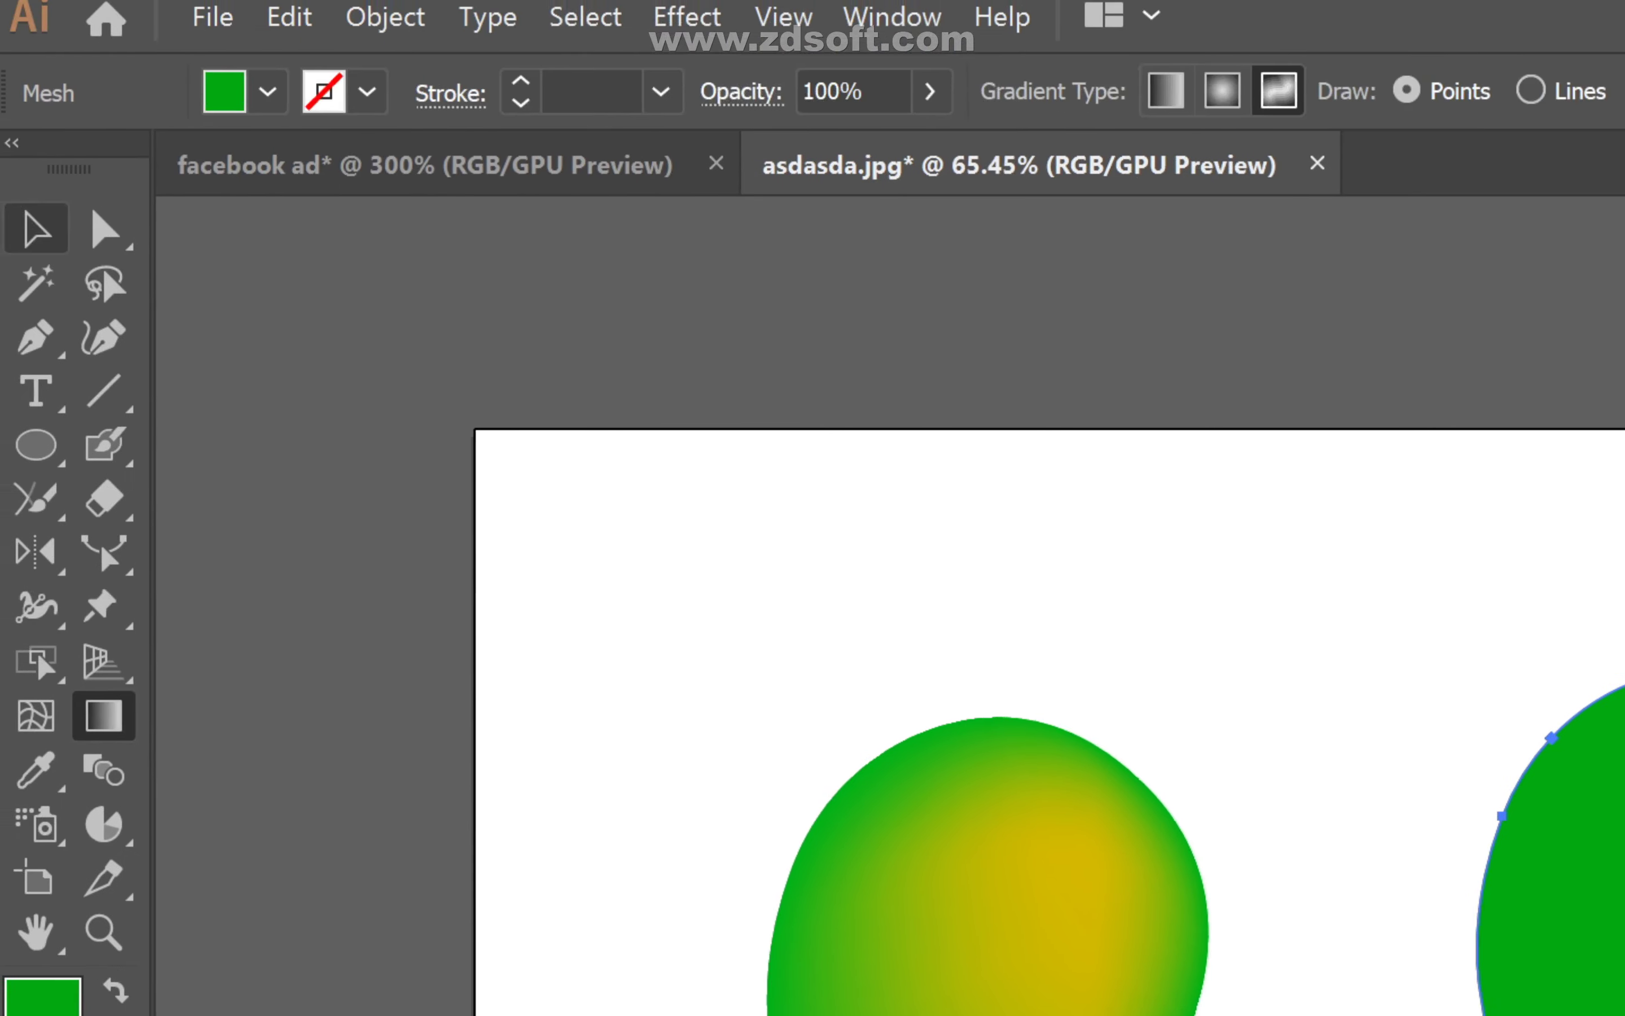
pyautogui.click(36, 229)
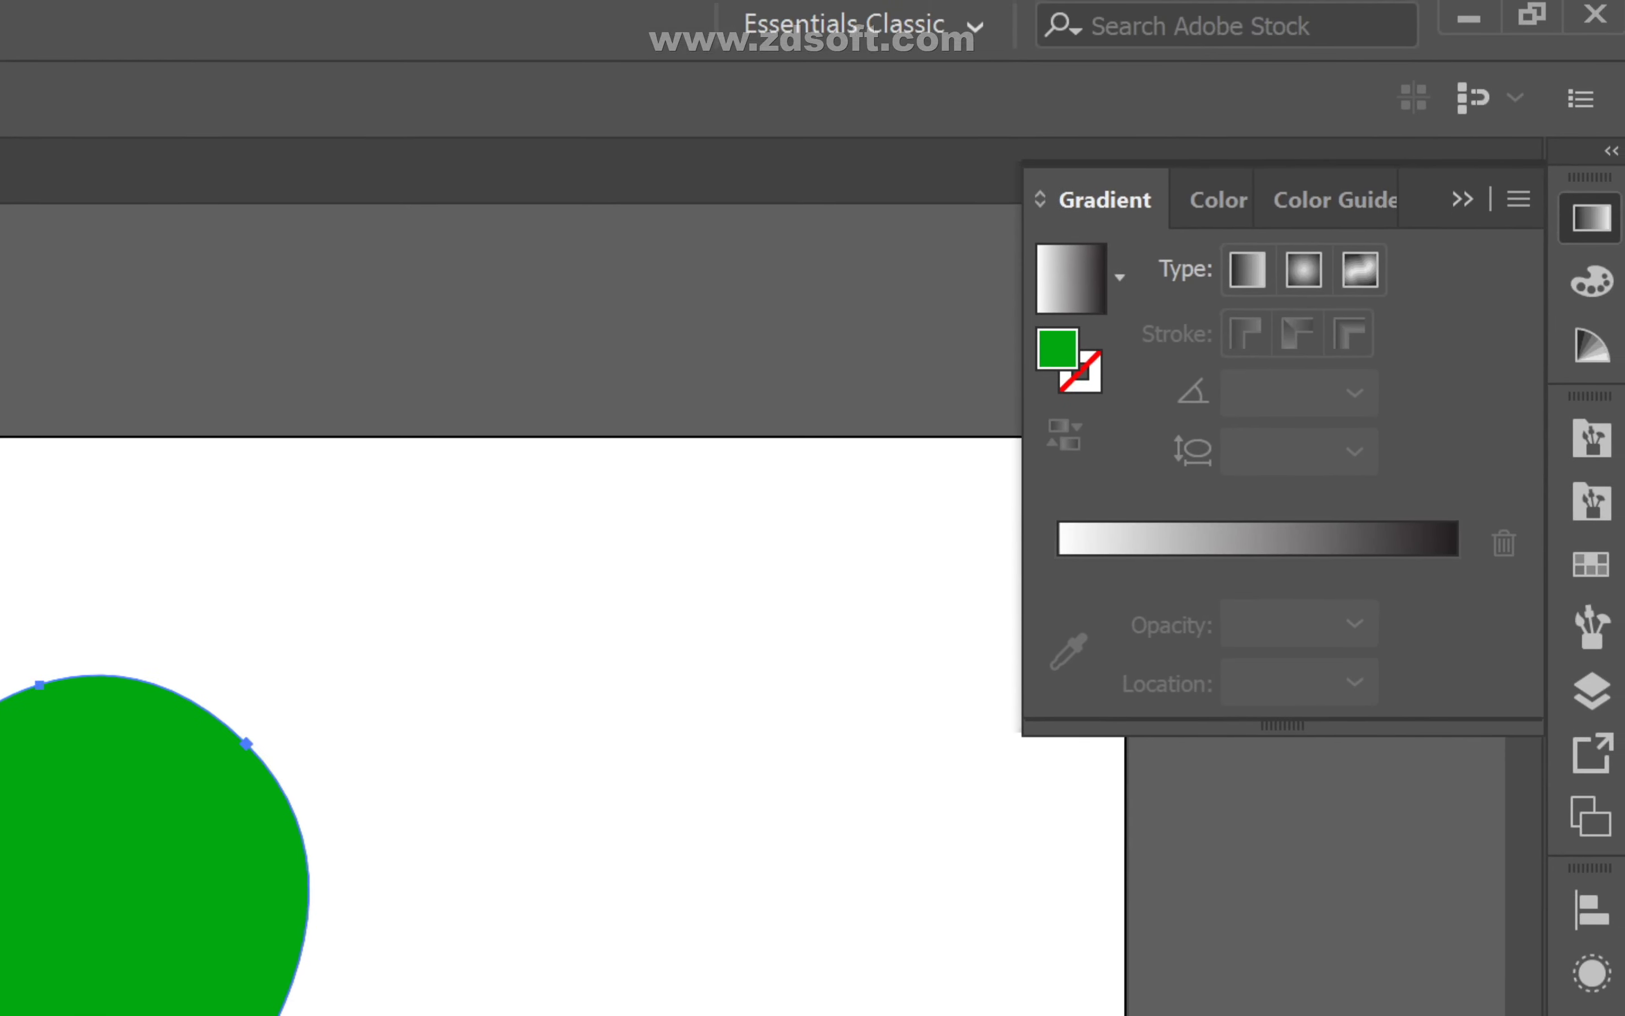
pyautogui.click(1113, 285)
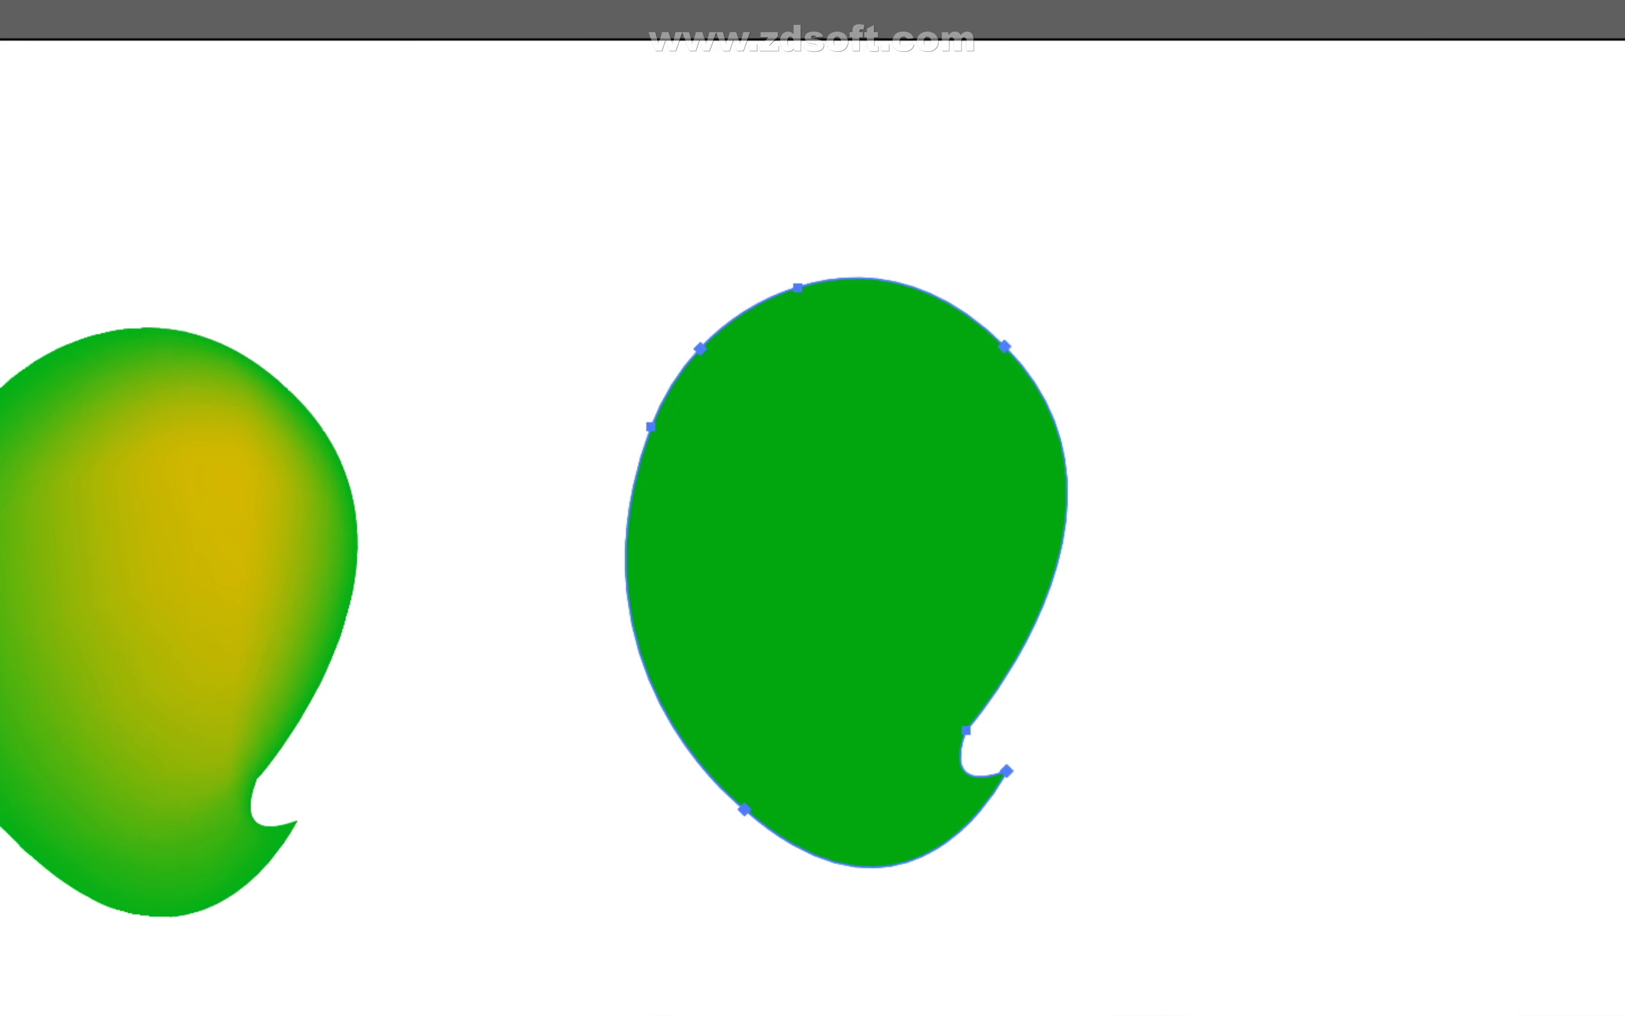
pyautogui.press('g')
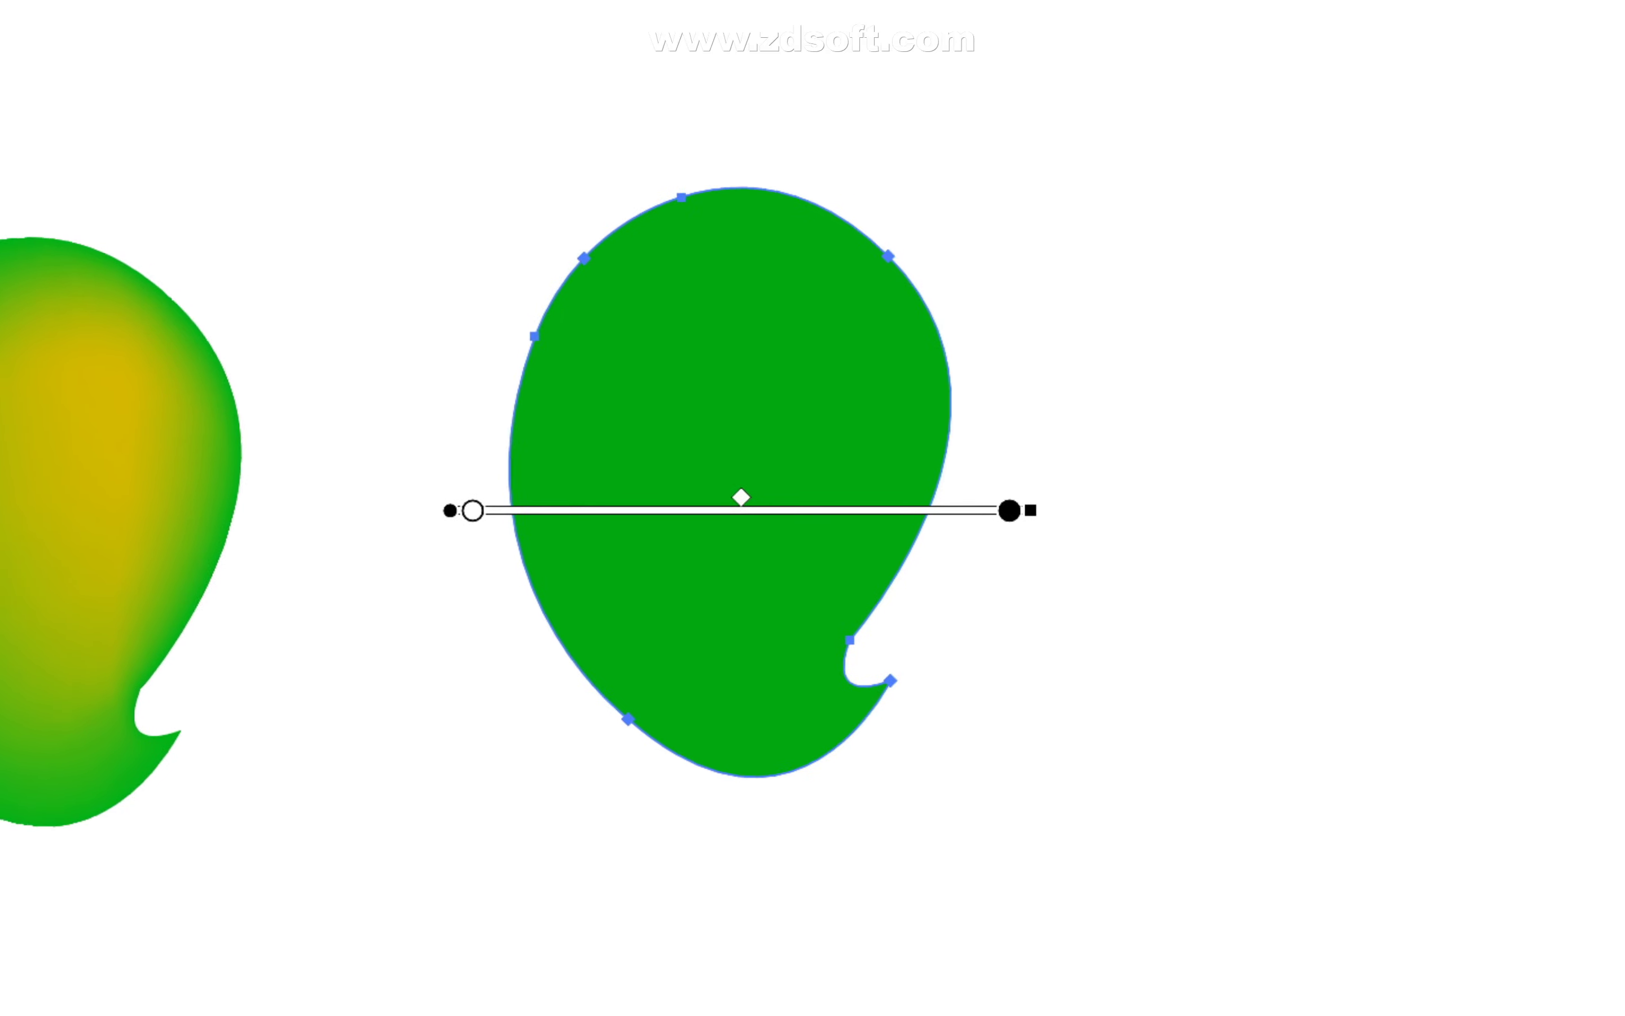
pyautogui.moveTo(982, 417); pyautogui.dragTo(1049, 714)
pyautogui.moveTo(1077, 454); pyautogui.dragTo(1120, 703)
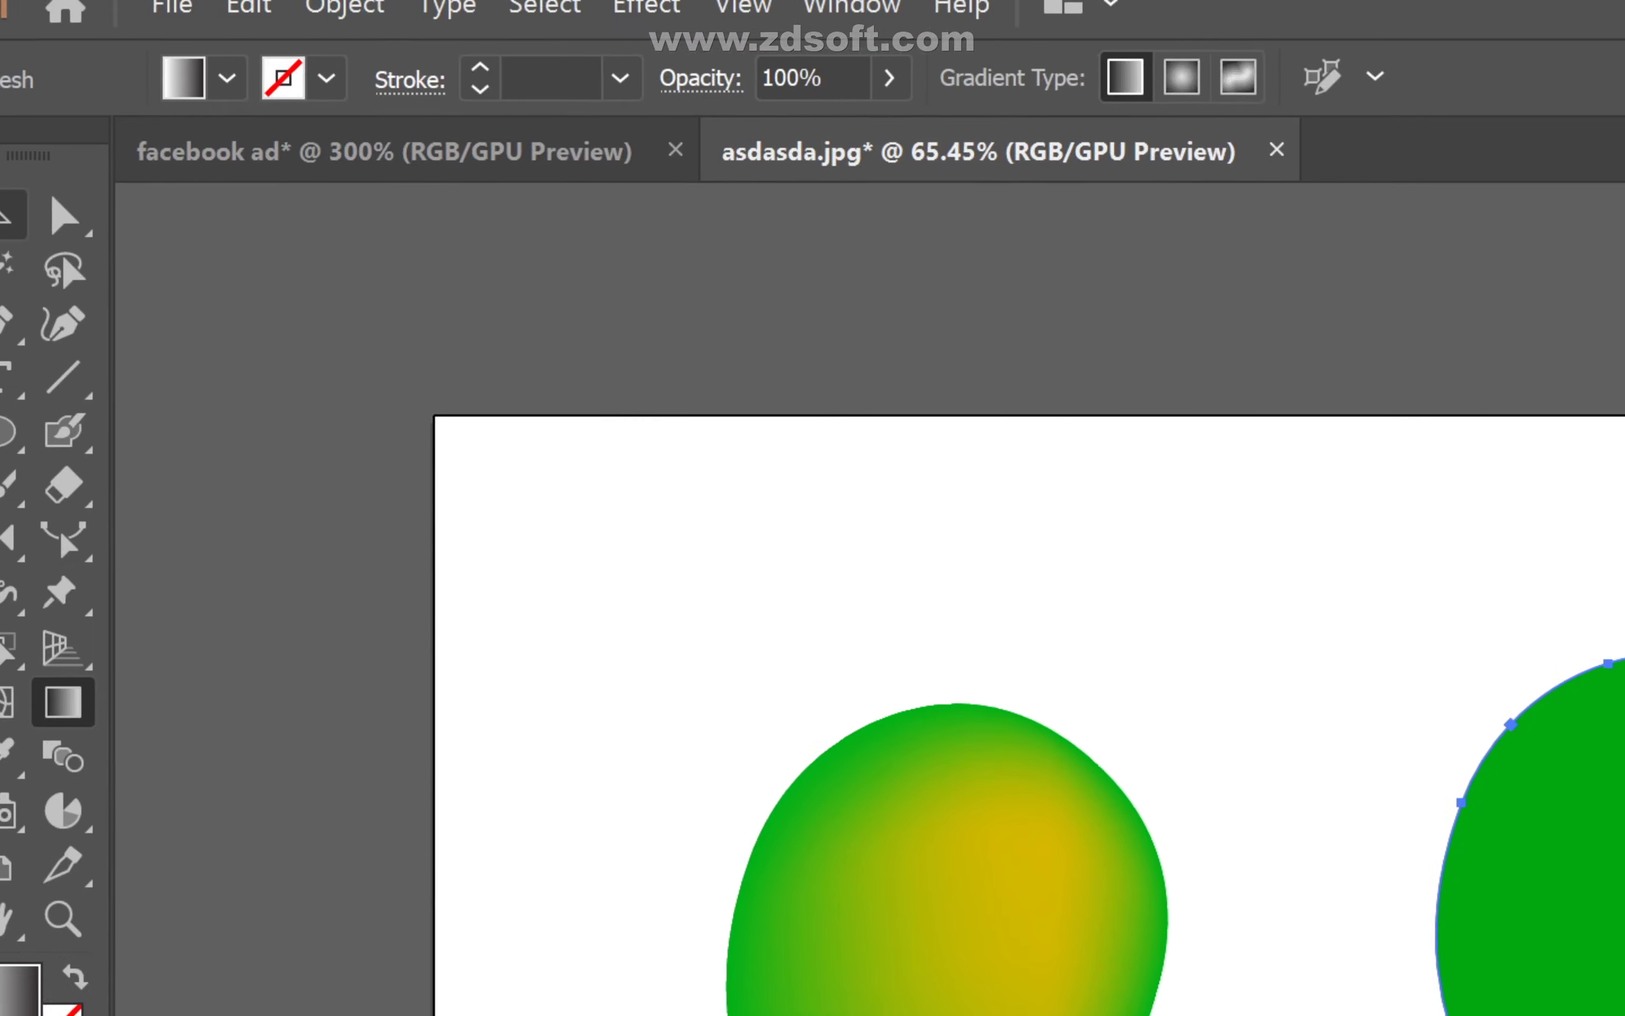
# - Delete the plain green shape and leave nothing selected
pyautogui.click(10, 215)
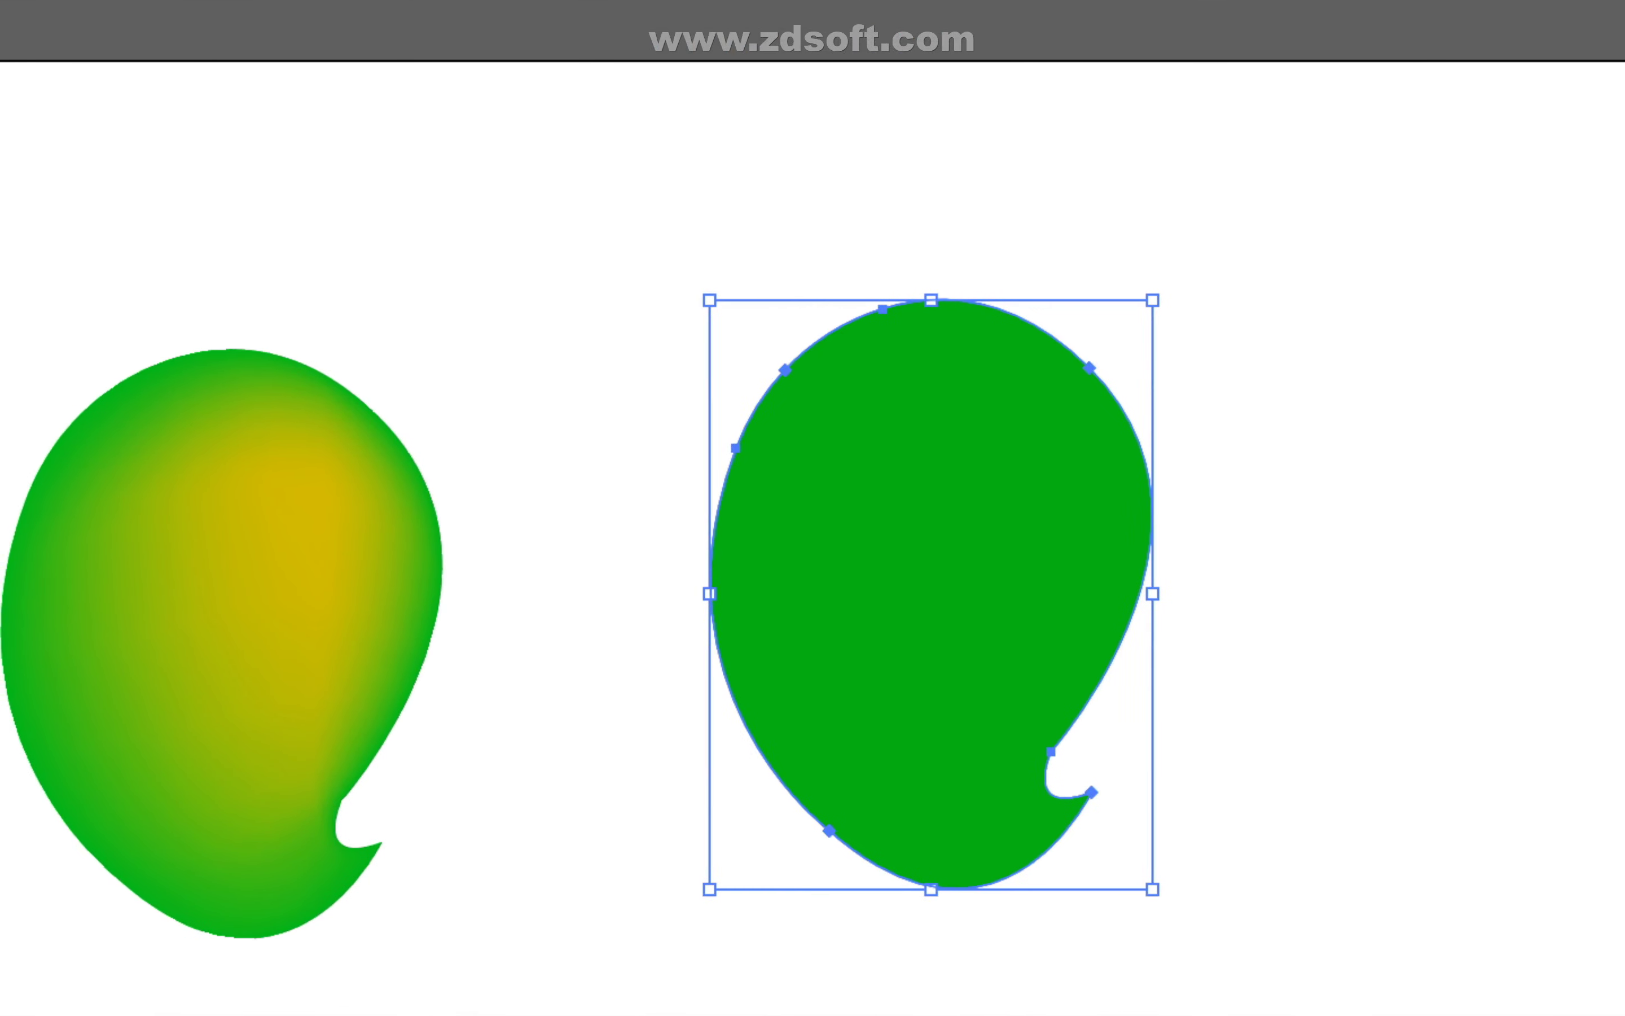
pyautogui.press('Delete')
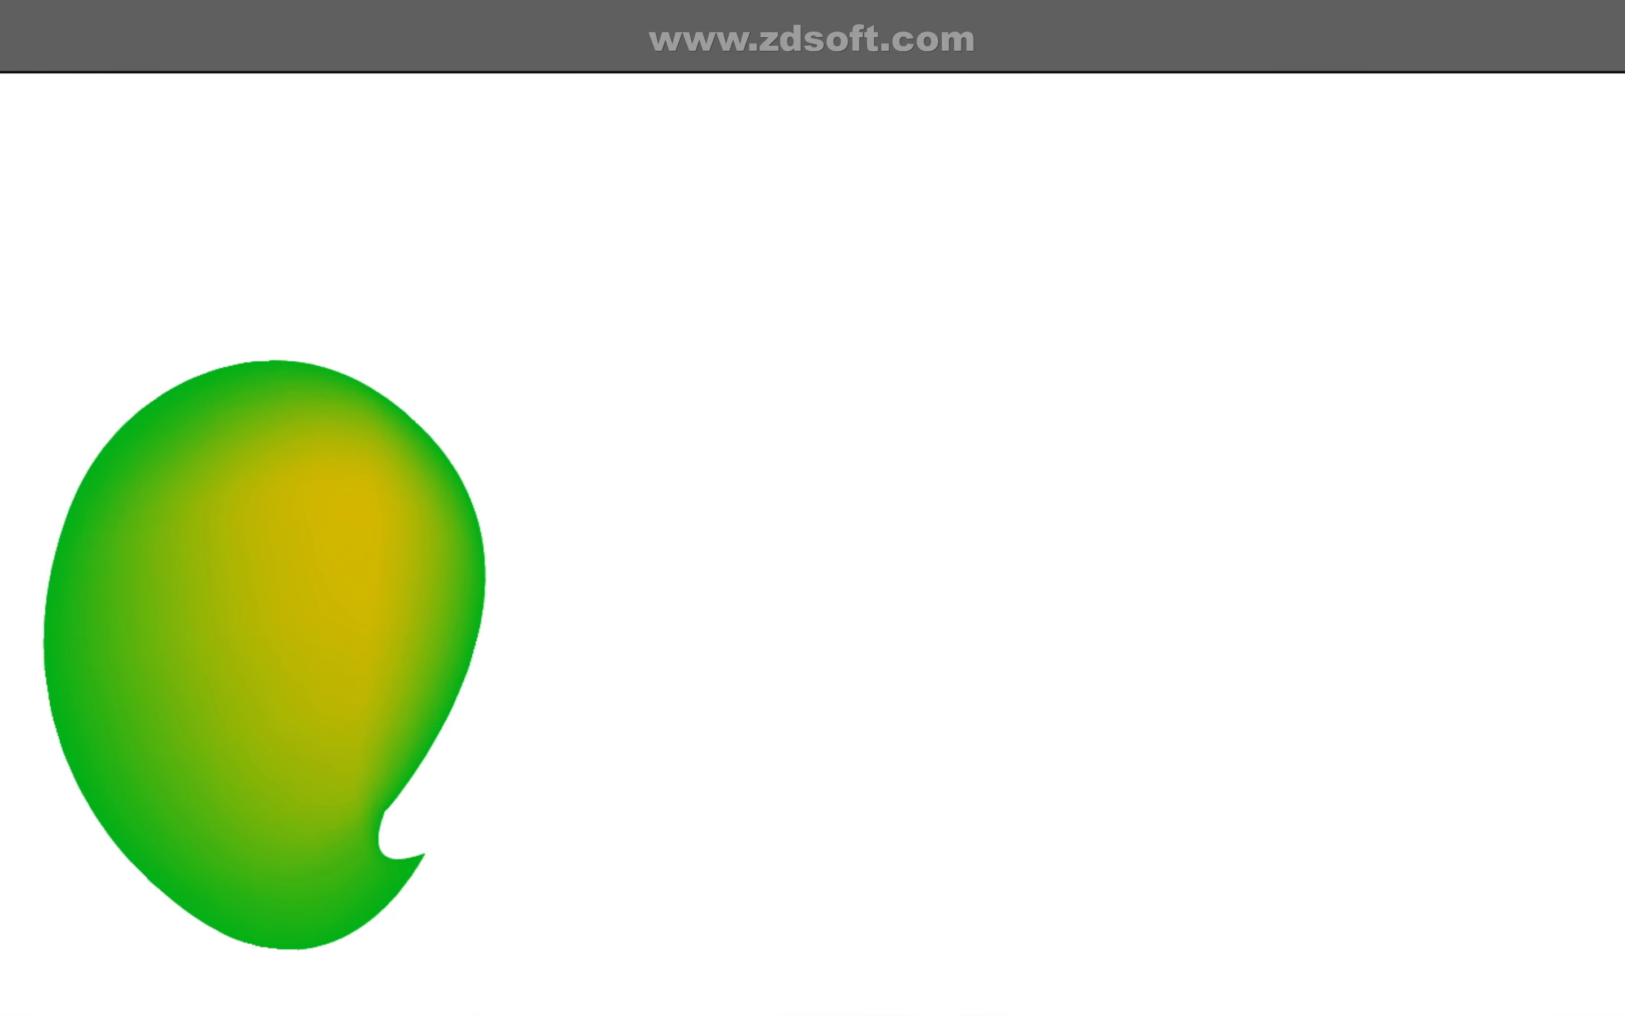
pyautogui.click(302, 604)
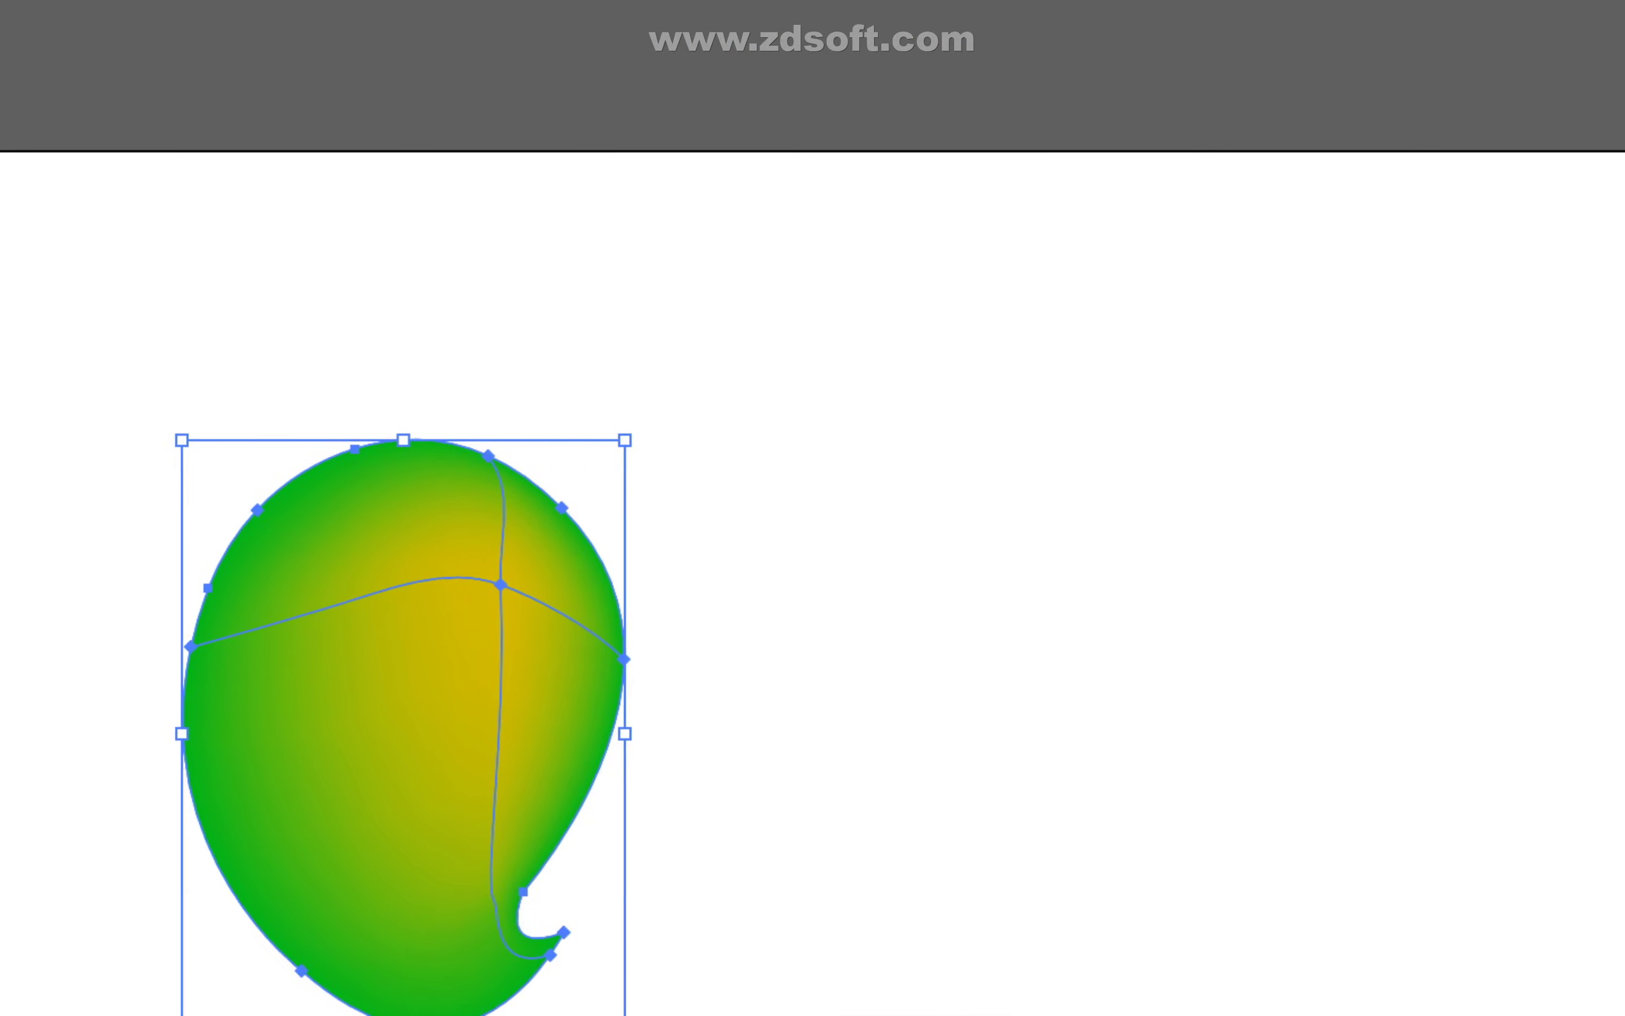
pyautogui.hotkey('ctrl', 'shift', 'a')
# - Draw an upright ellipse beside the mesh shape and fill it with a radial gradient reversed to run from a black centre to a white edge
pyautogui.click(40, 461)
pyautogui.moveTo(1041, 519)
pyautogui.mouseDown()
pyautogui.moveTo(1361, 937)
pyautogui.moveTo(1468, 1015)
pyautogui.mouseUp()
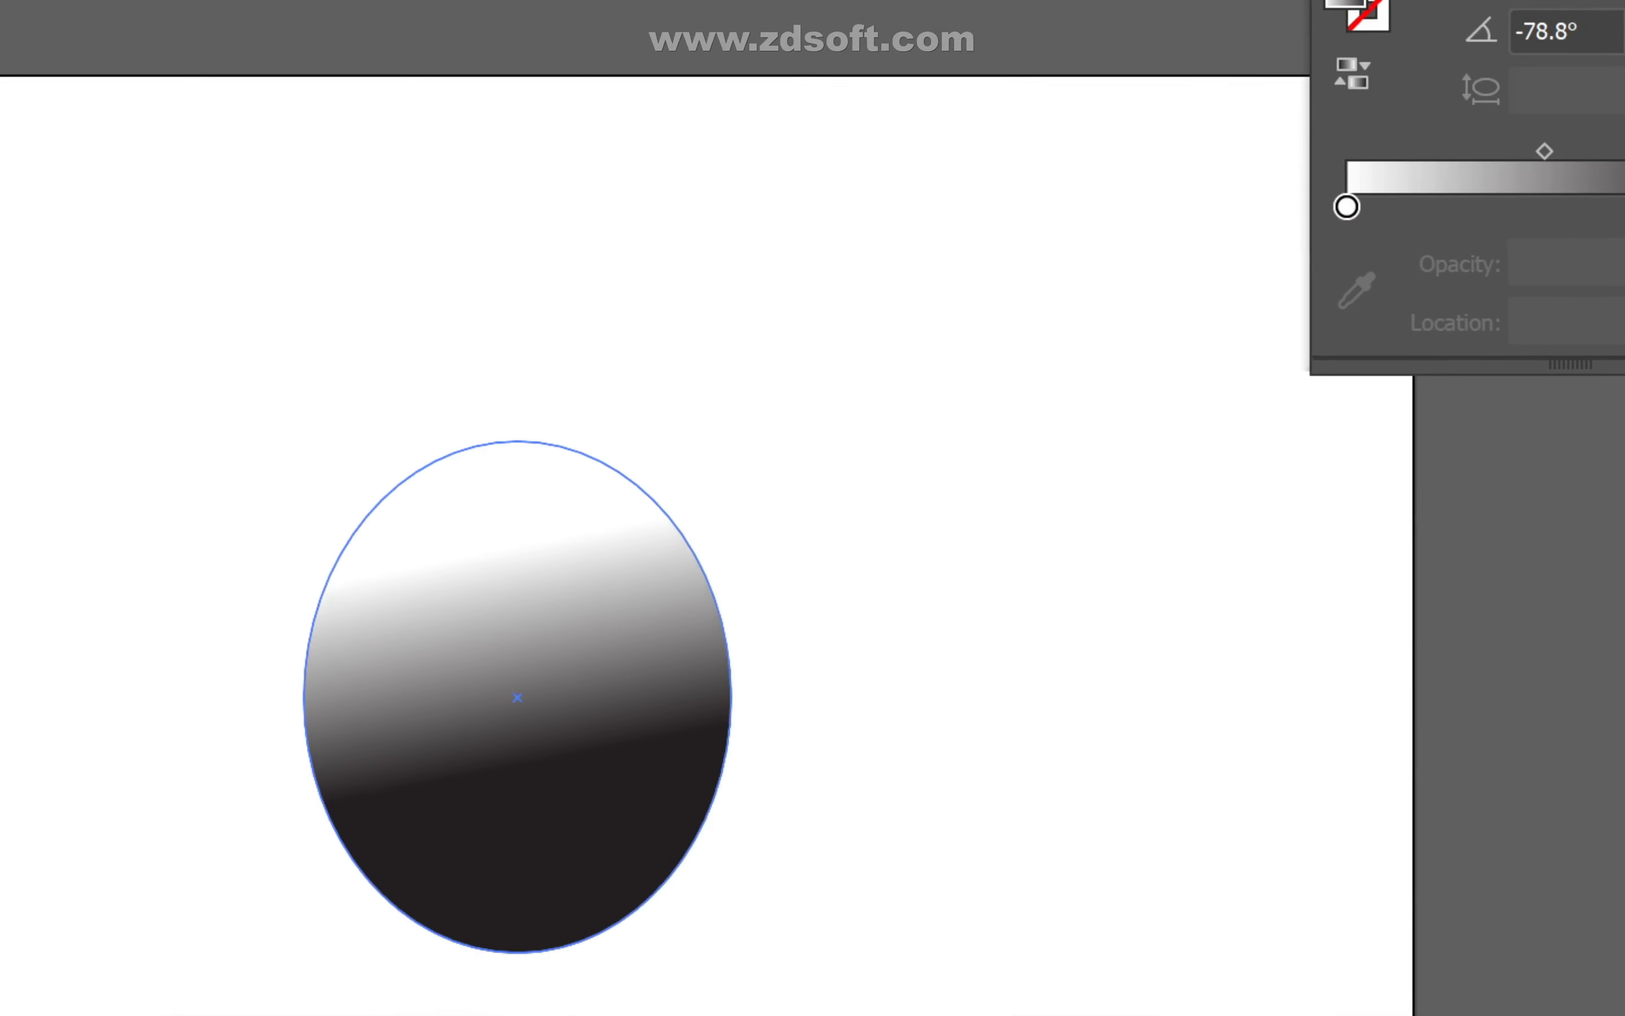
pyautogui.moveTo(423, 840); pyautogui.dragTo(464, 696)
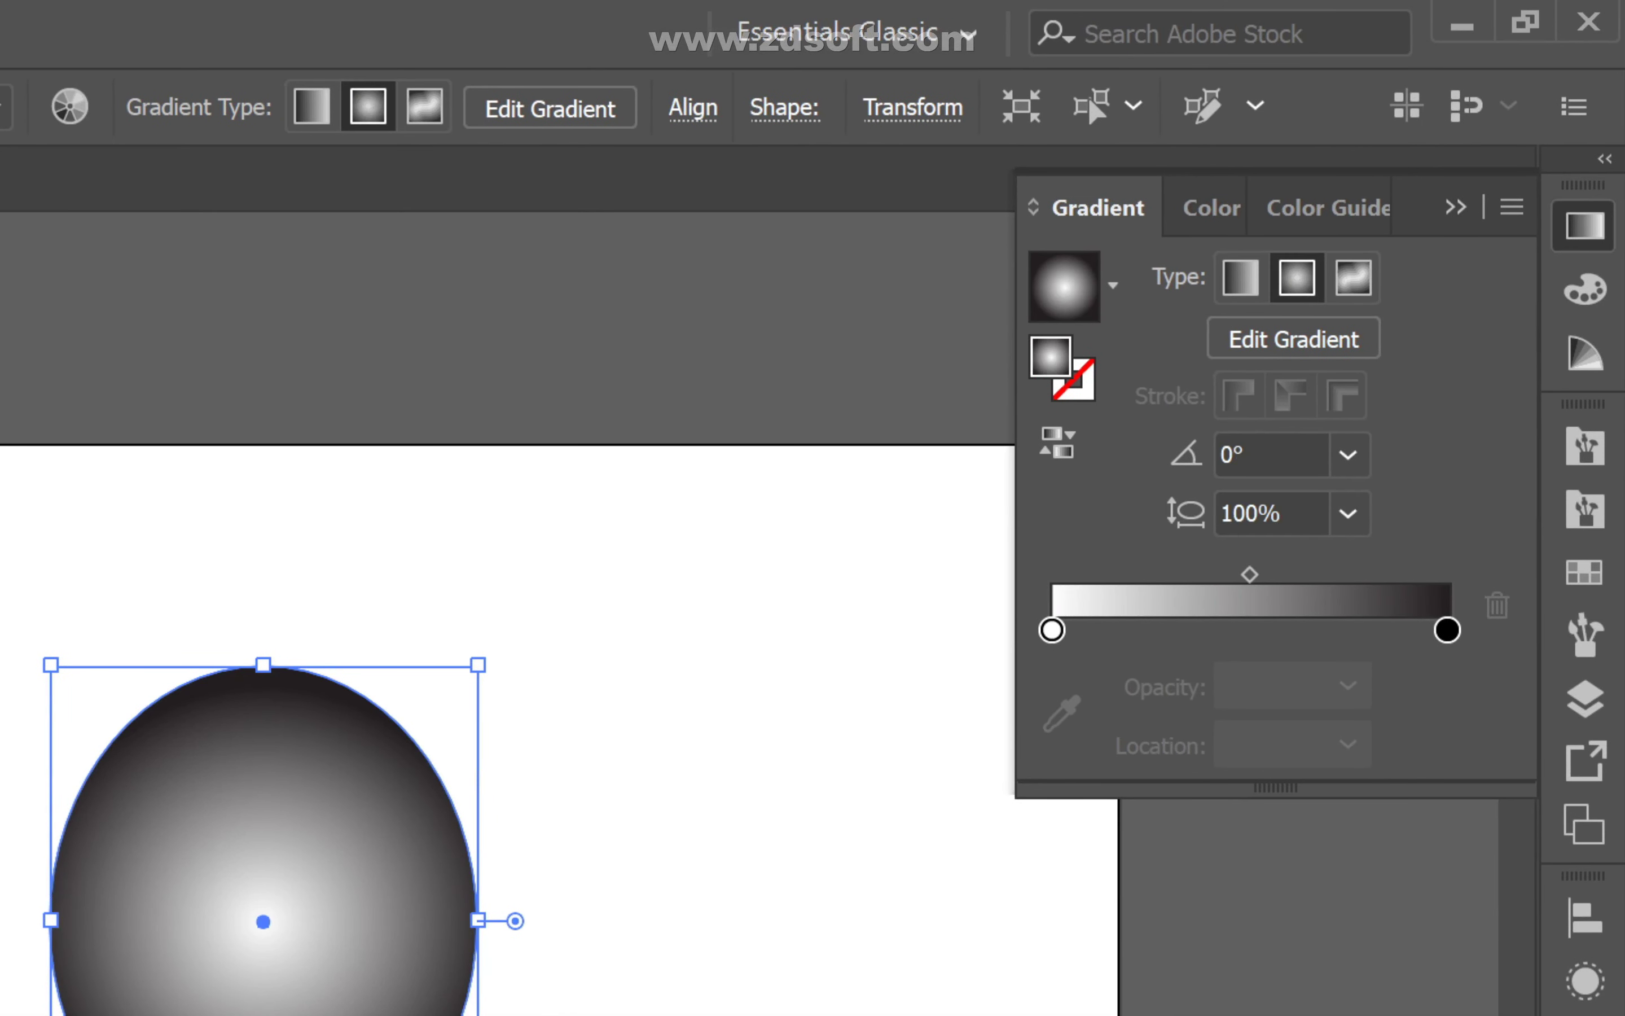
pyautogui.click(1112, 286)
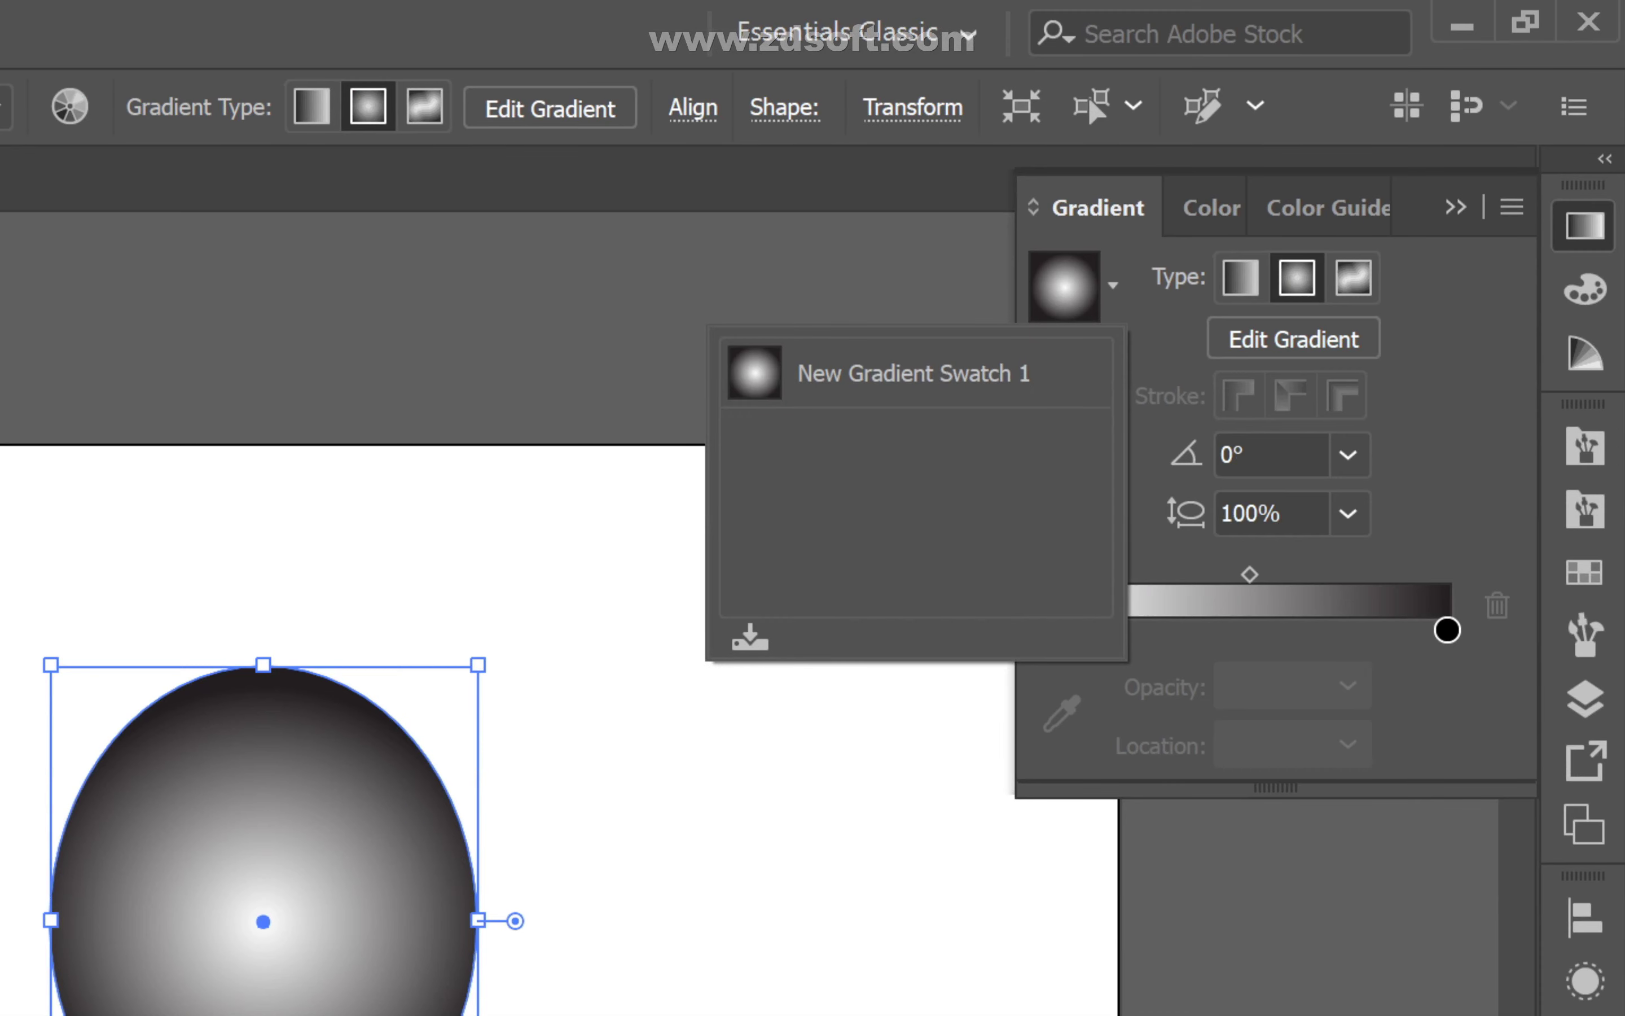
pyautogui.click(1113, 286)
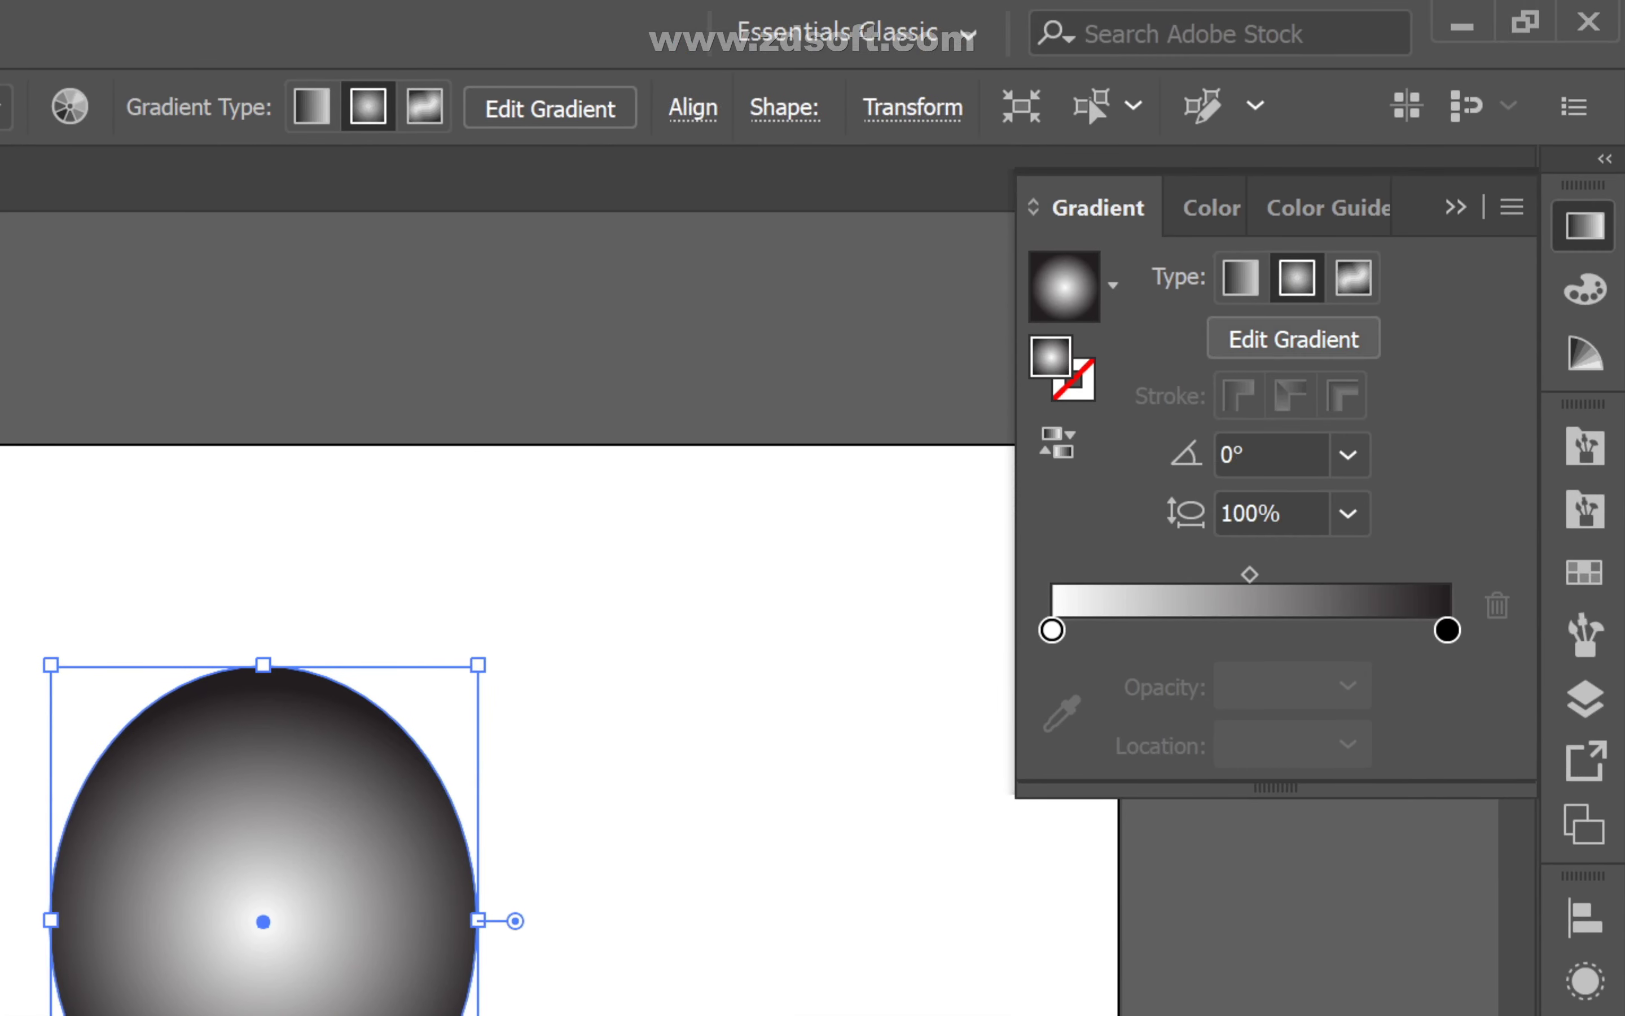
pyautogui.click(1058, 422)
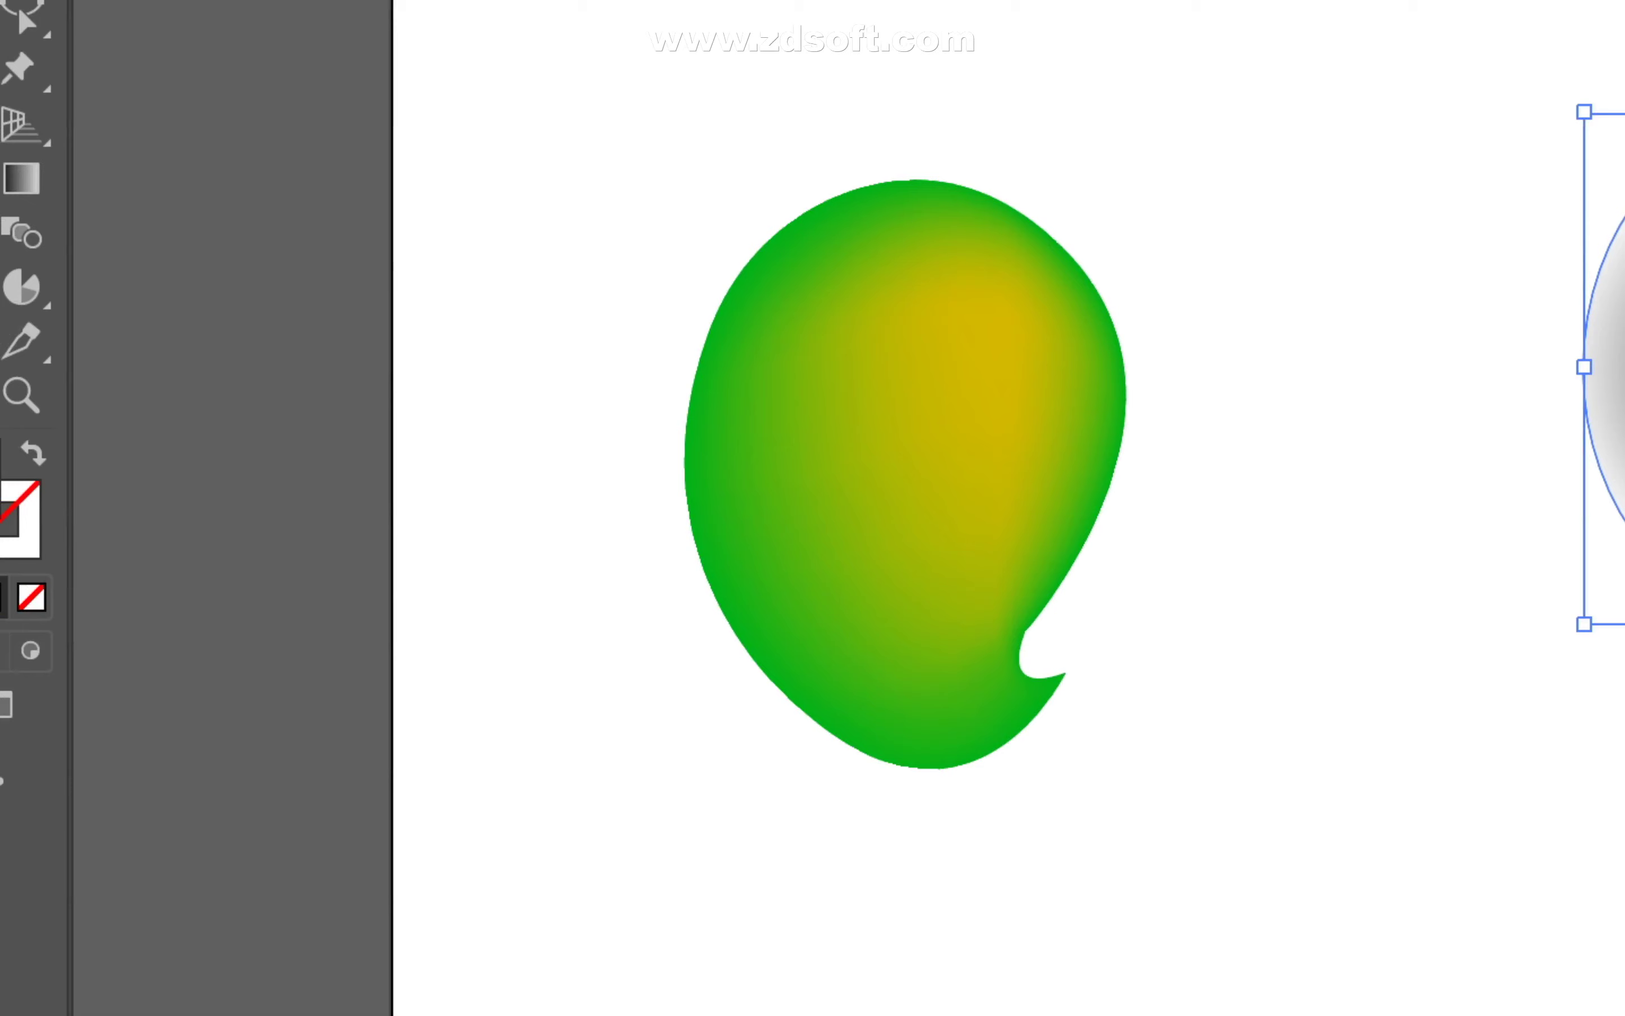
# - Add a mesh point in the lower-left area of the green-yellow shape and open its fill colour
pyautogui.click(749, 506)
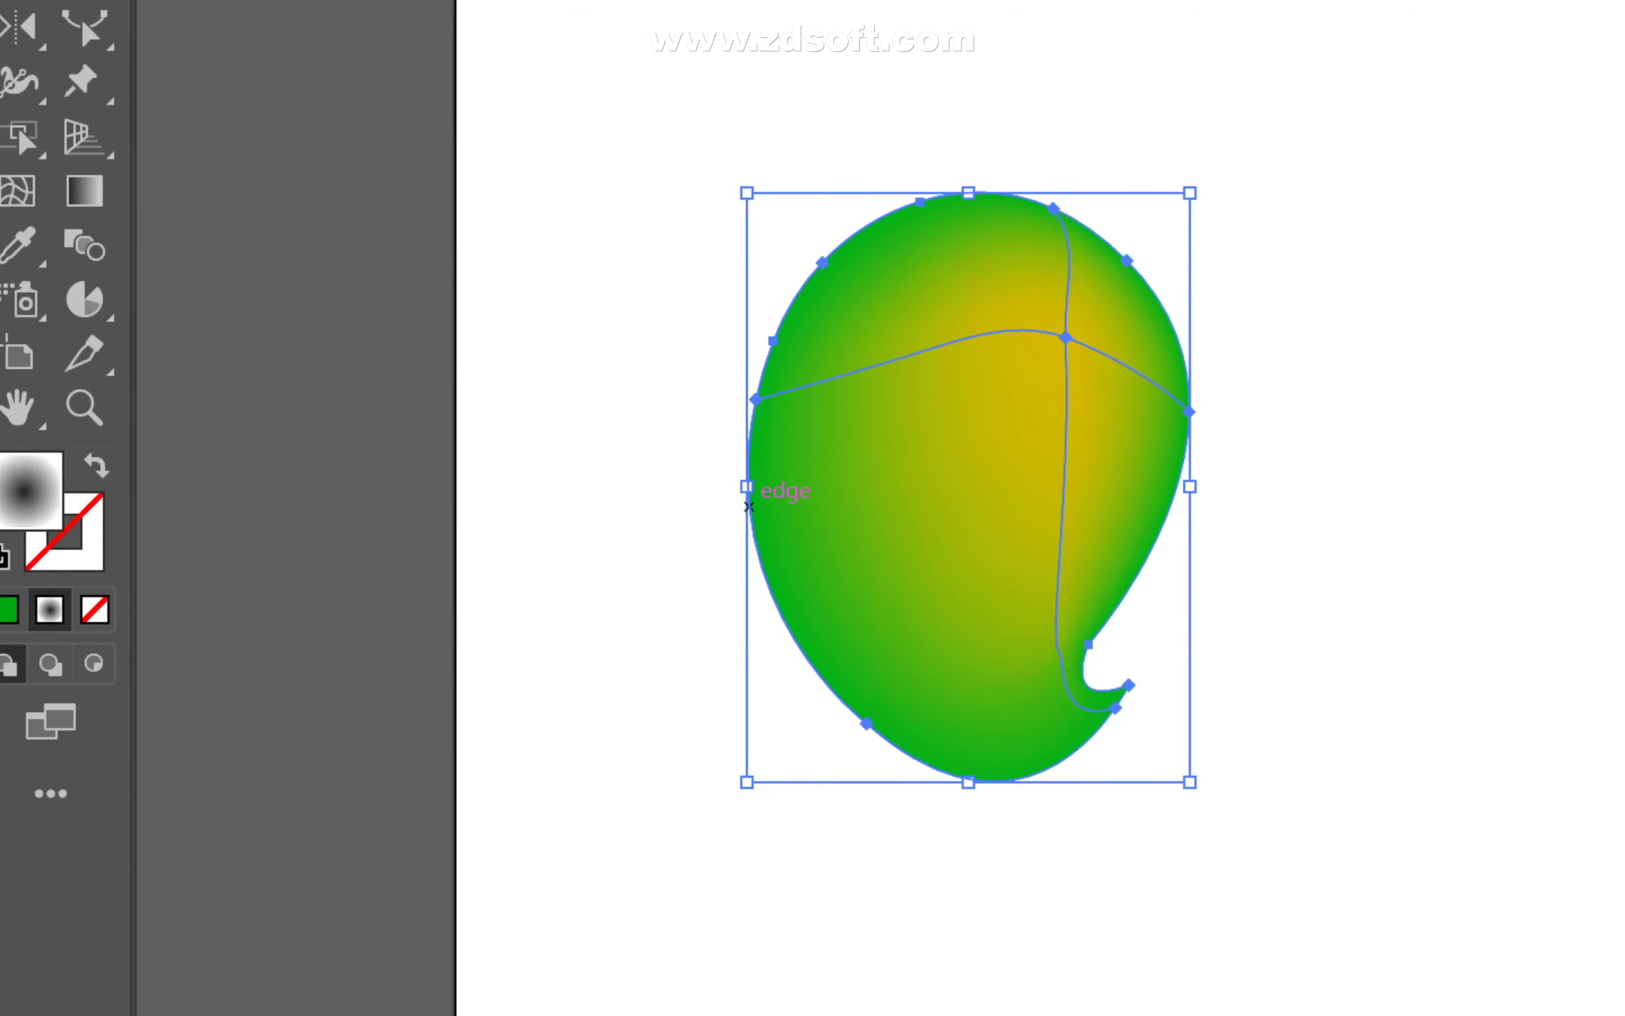
pyautogui.click(17, 190)
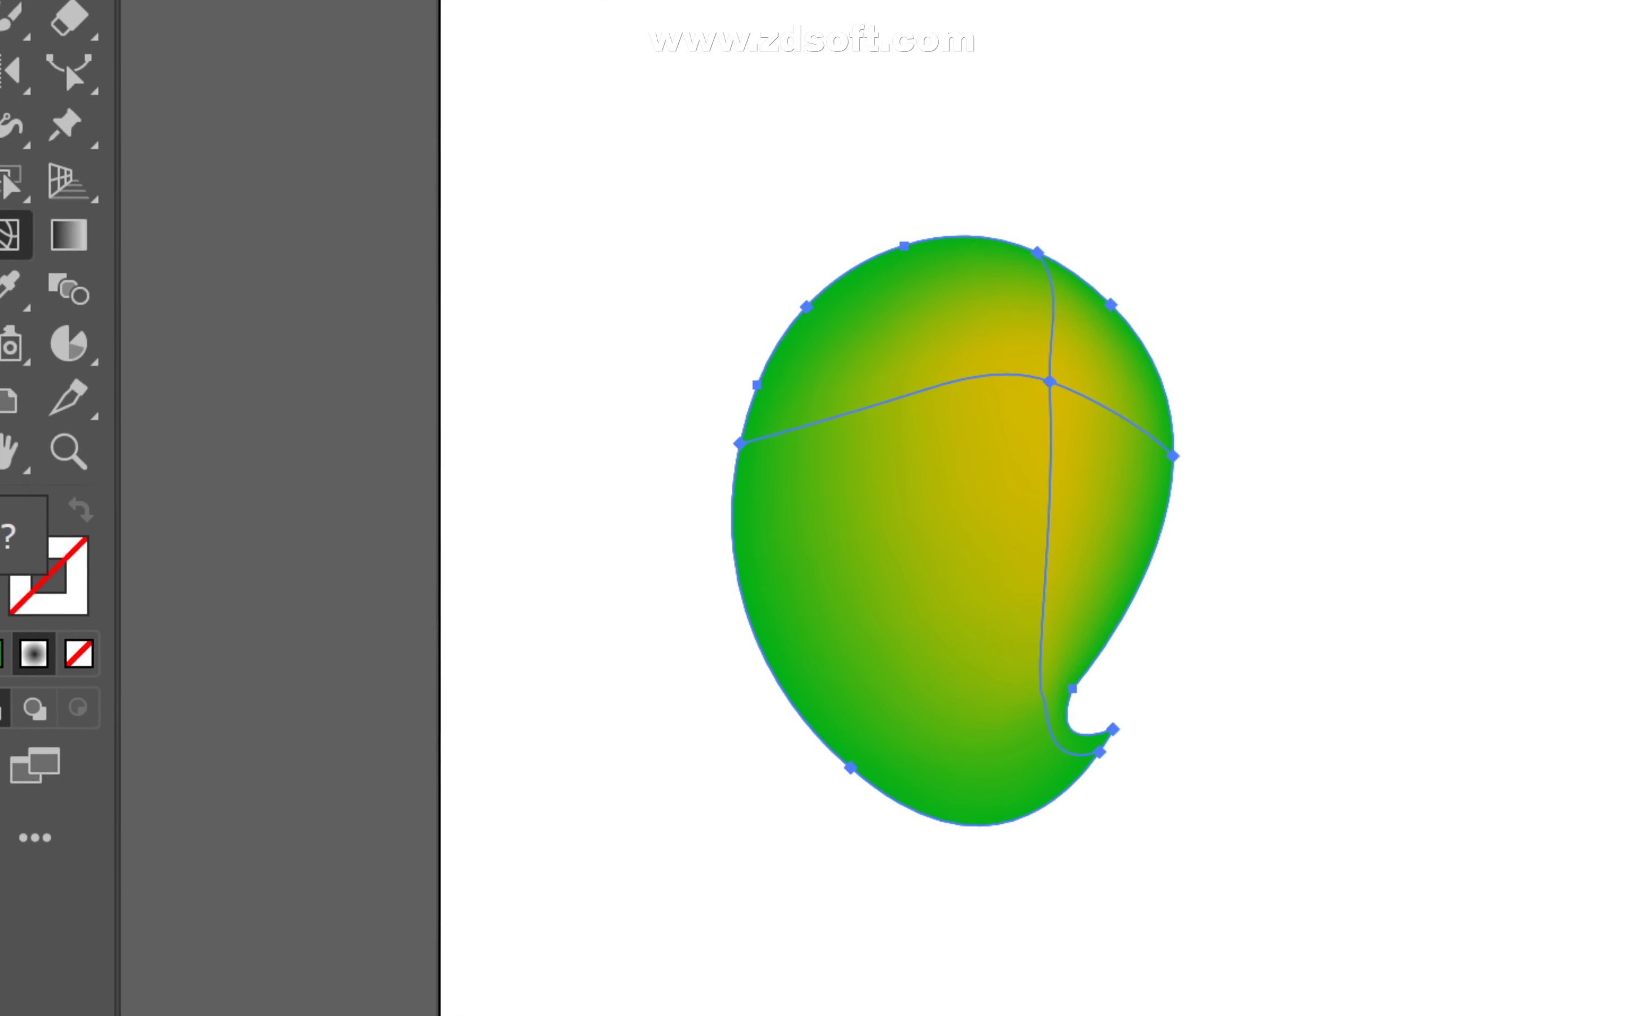
pyautogui.click(852, 610)
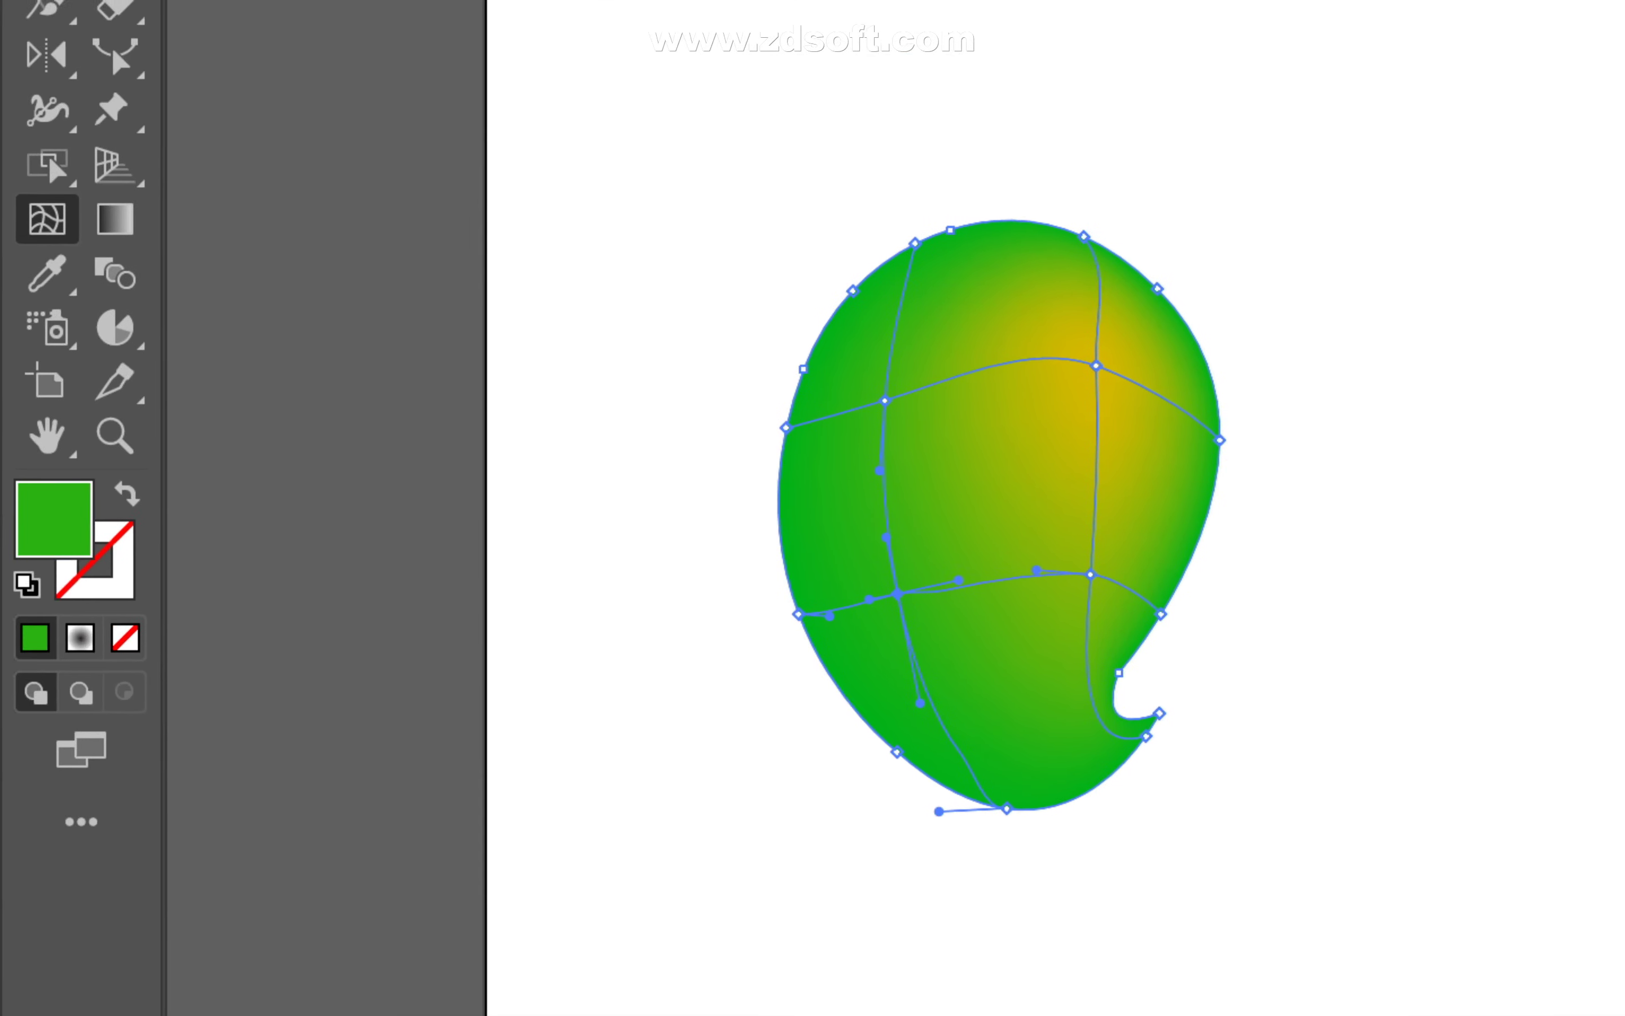
pyautogui.doubleClick(54, 518)
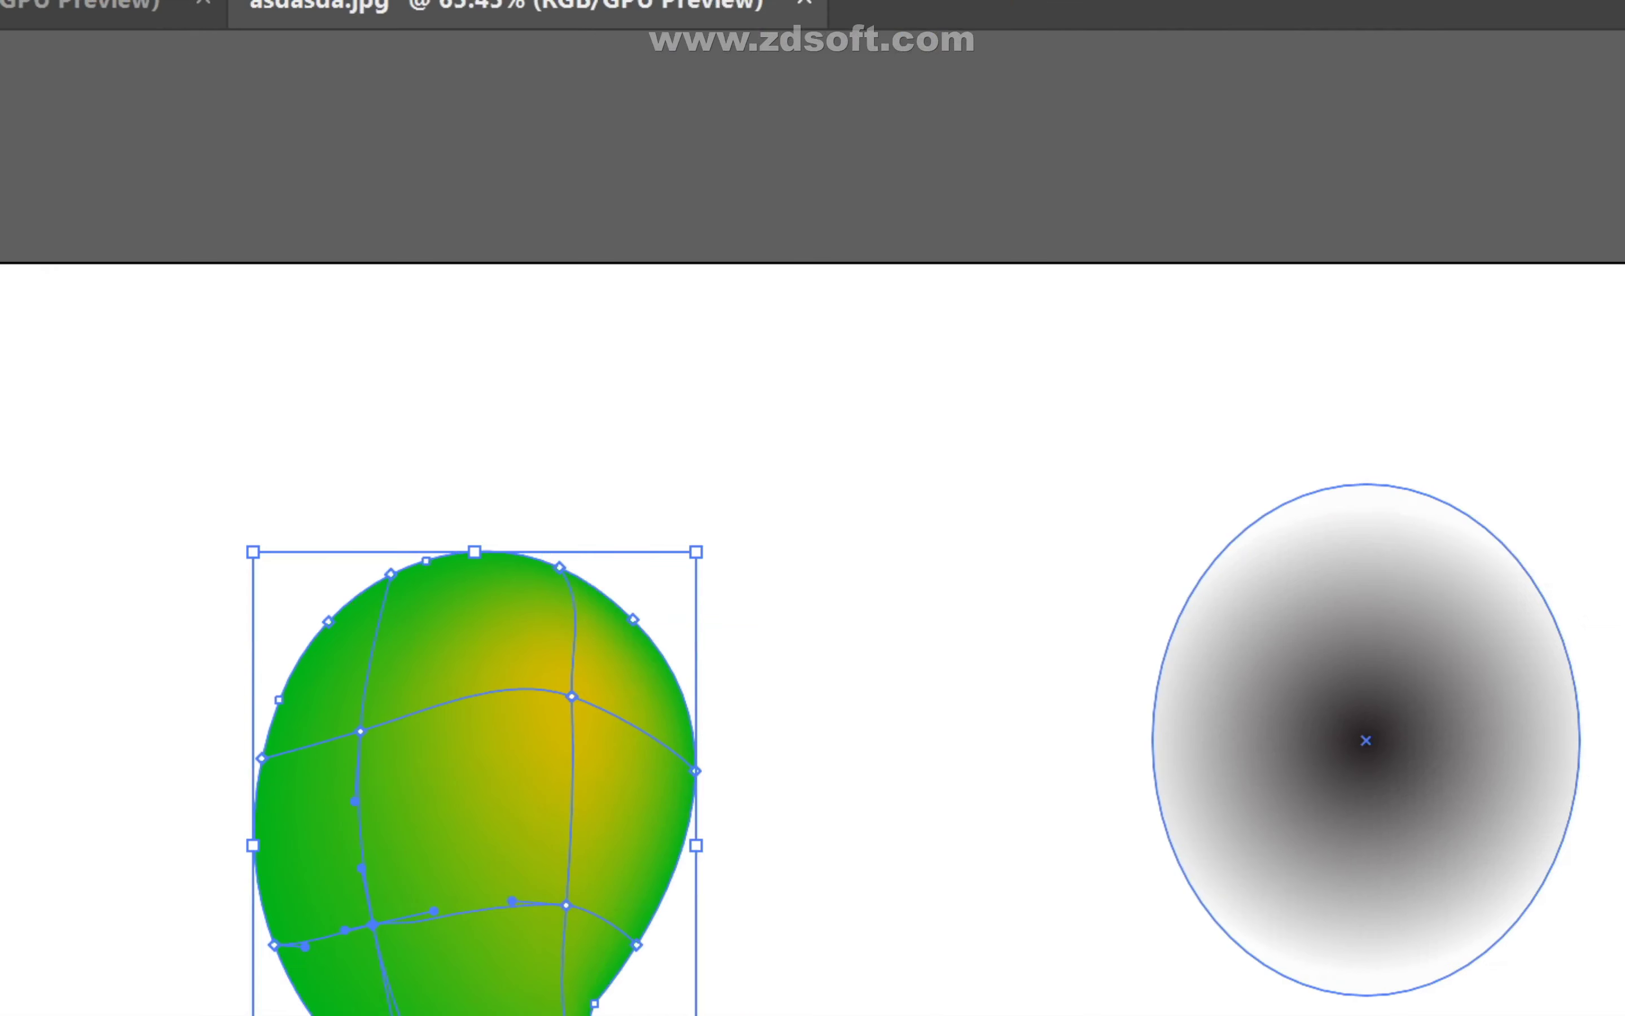
# - Switch the ellipse's outer gradient stop to RGB and set its colour to #2bb314
pyautogui.click(1366, 740)
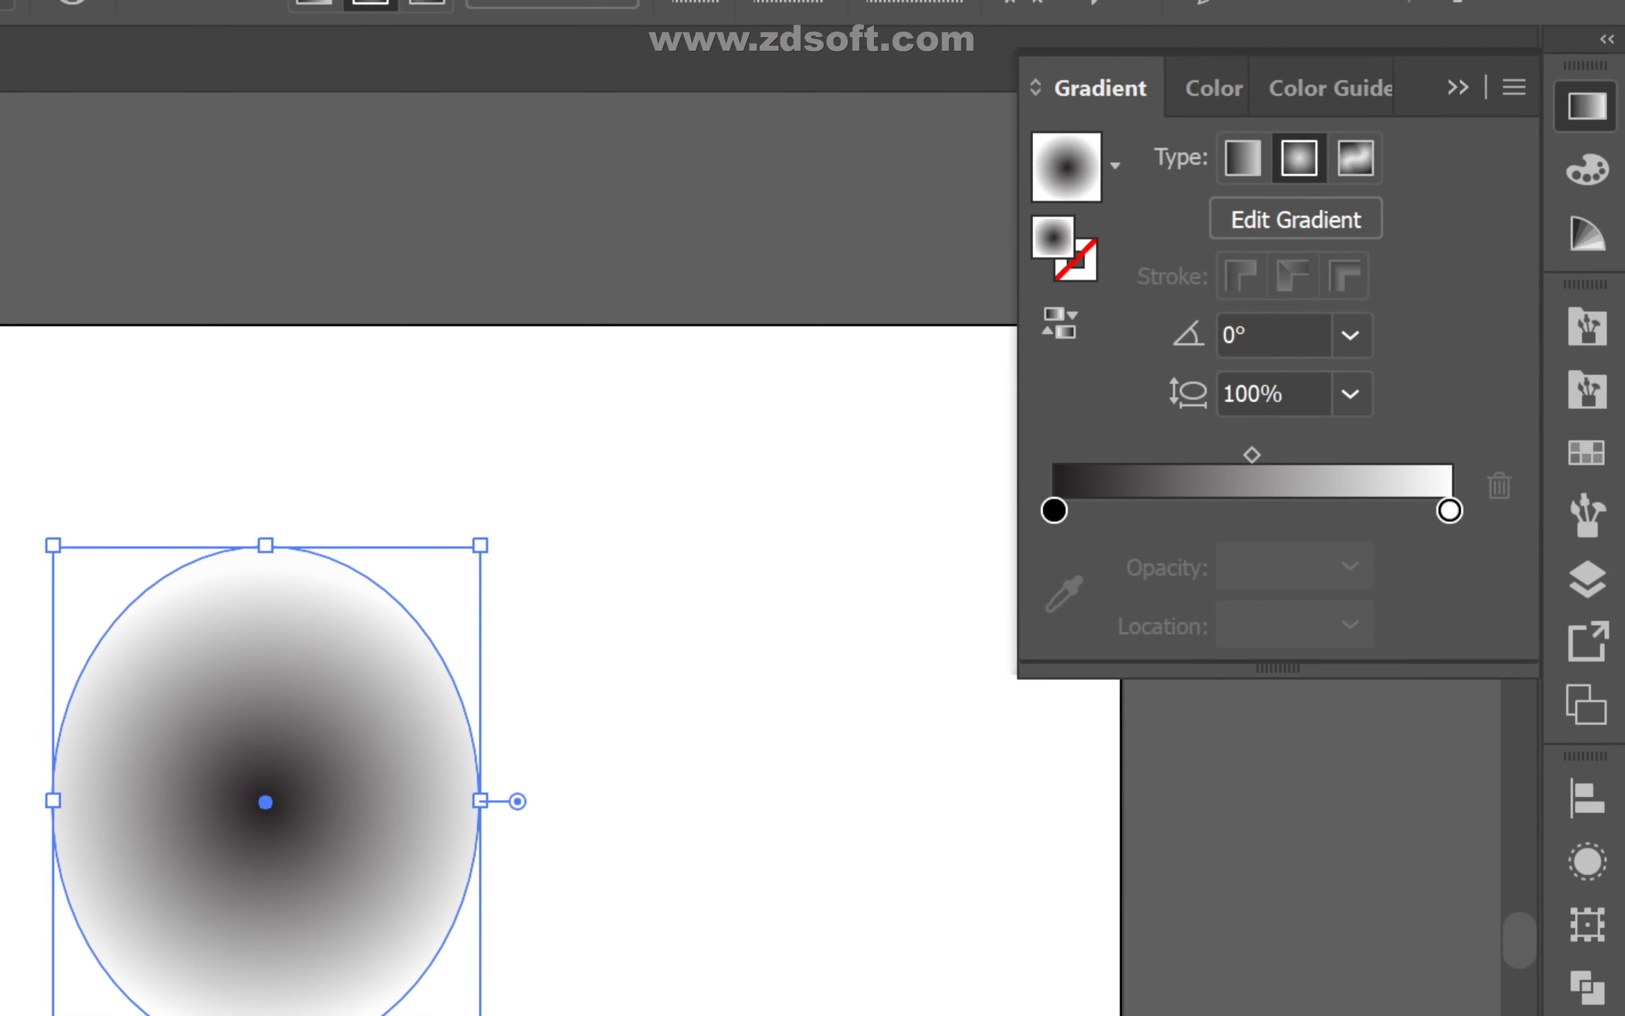
pyautogui.click(1448, 514)
pyautogui.doubleClick(1448, 514)
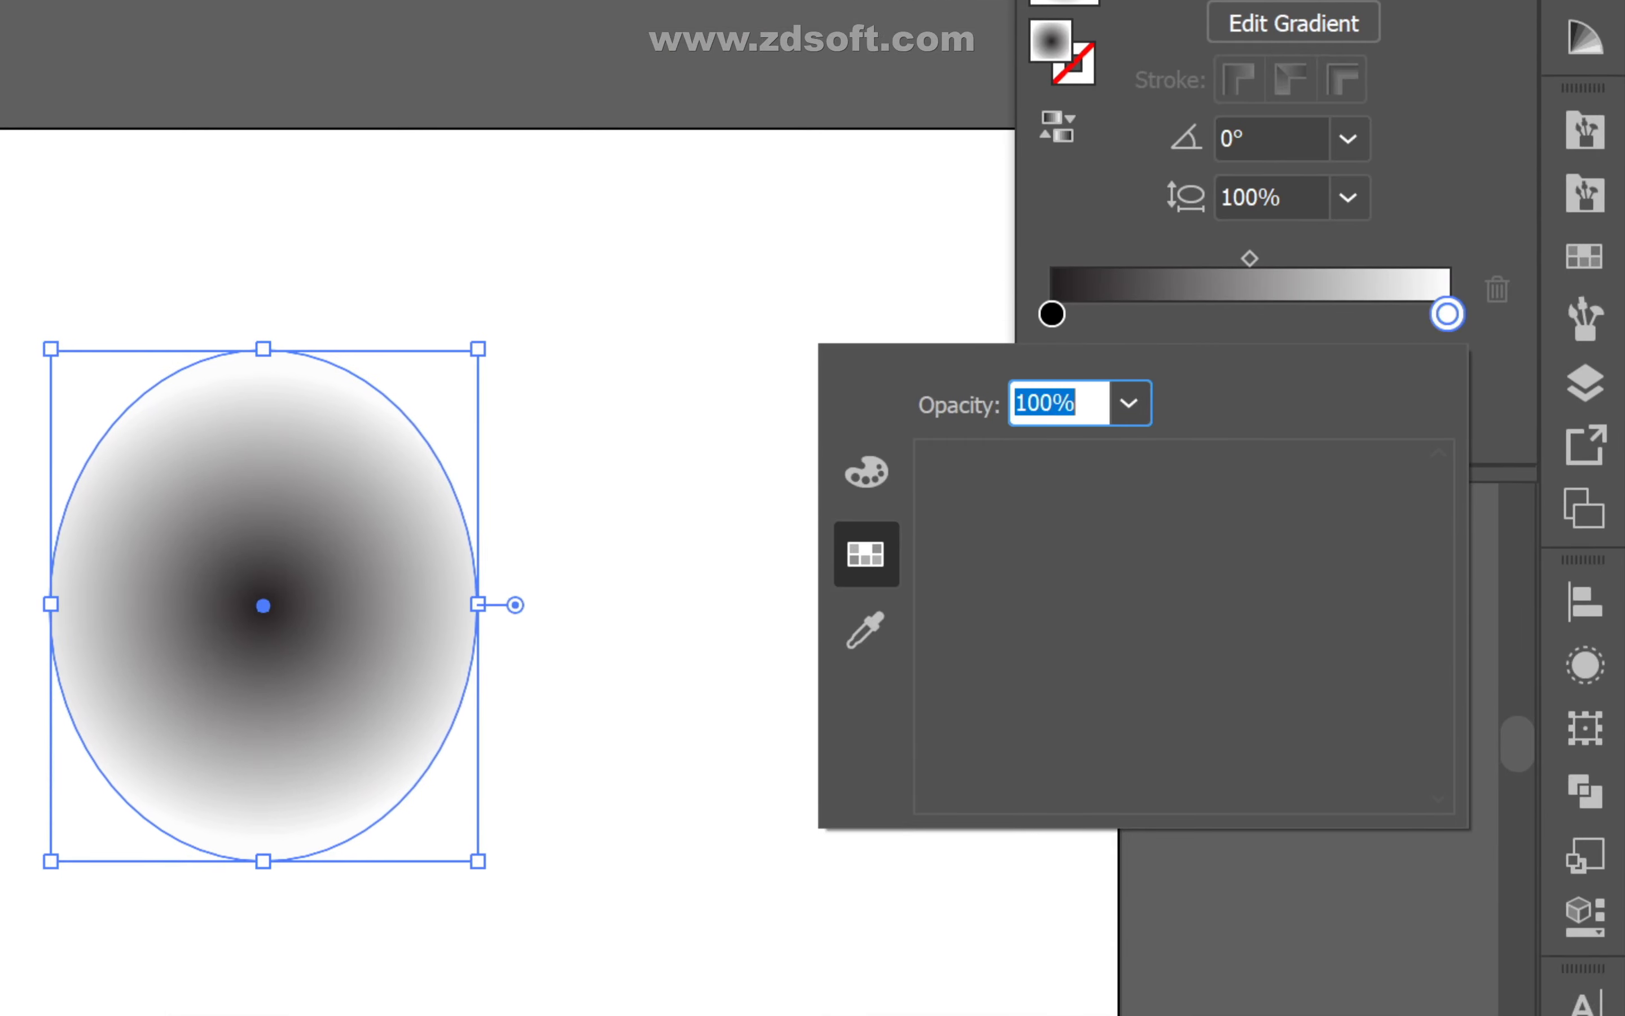
pyautogui.click(866, 472)
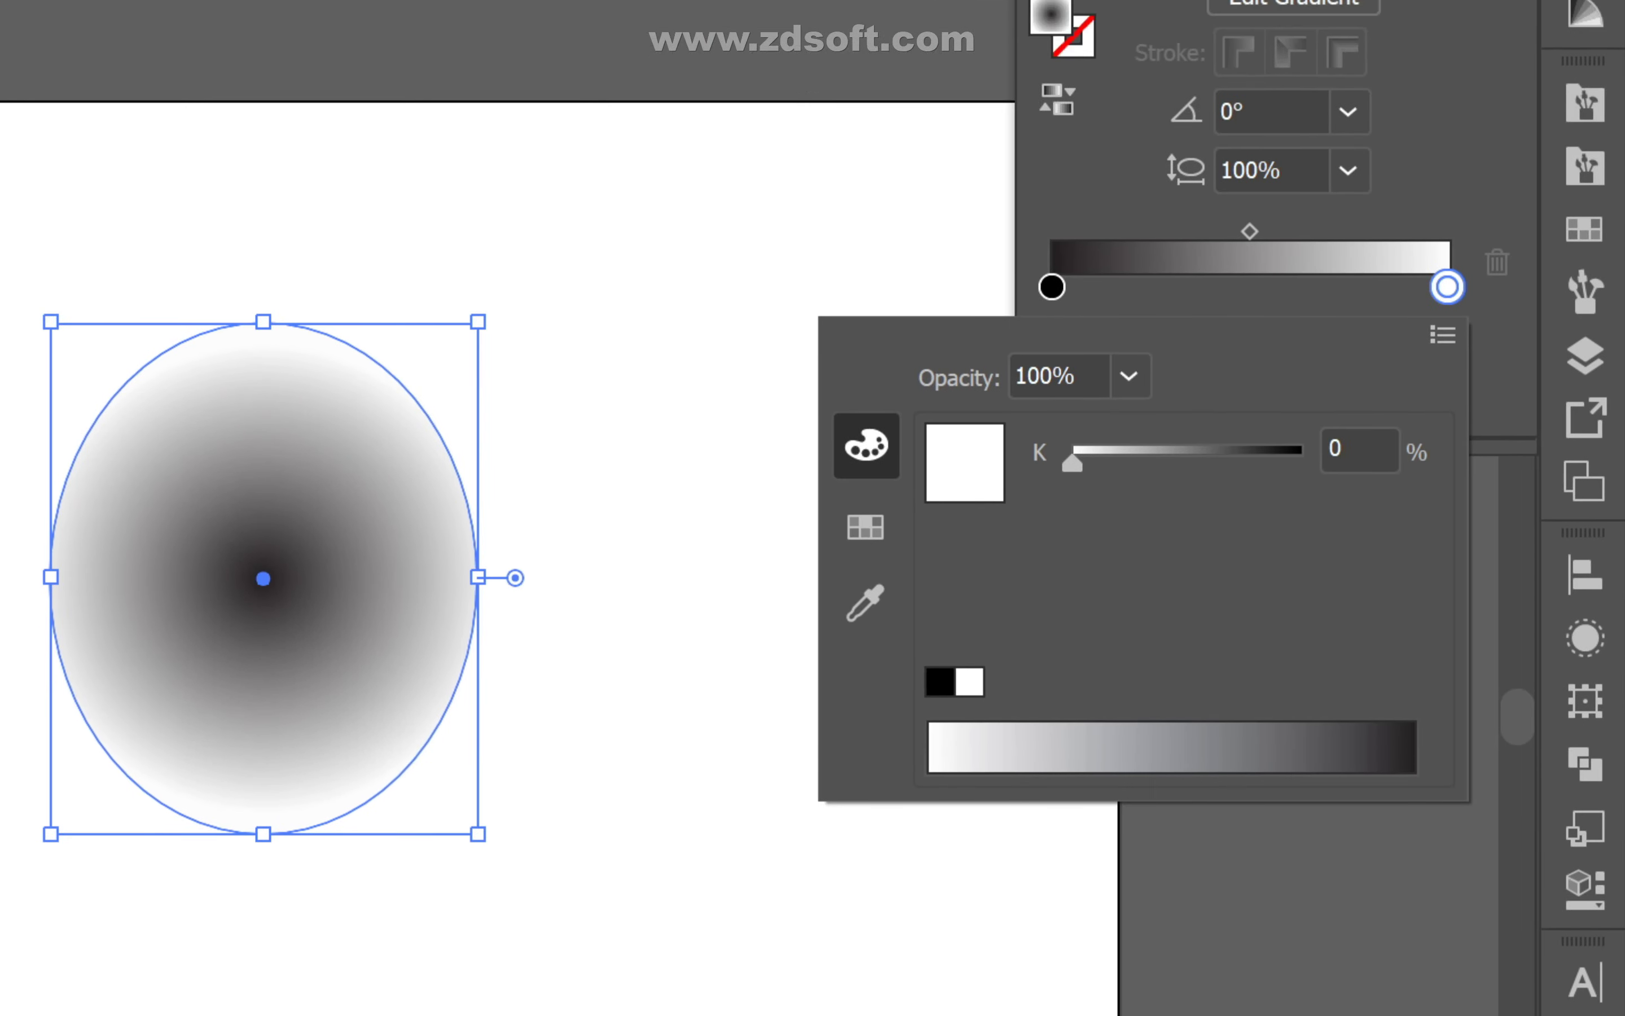
pyautogui.click(1442, 396)
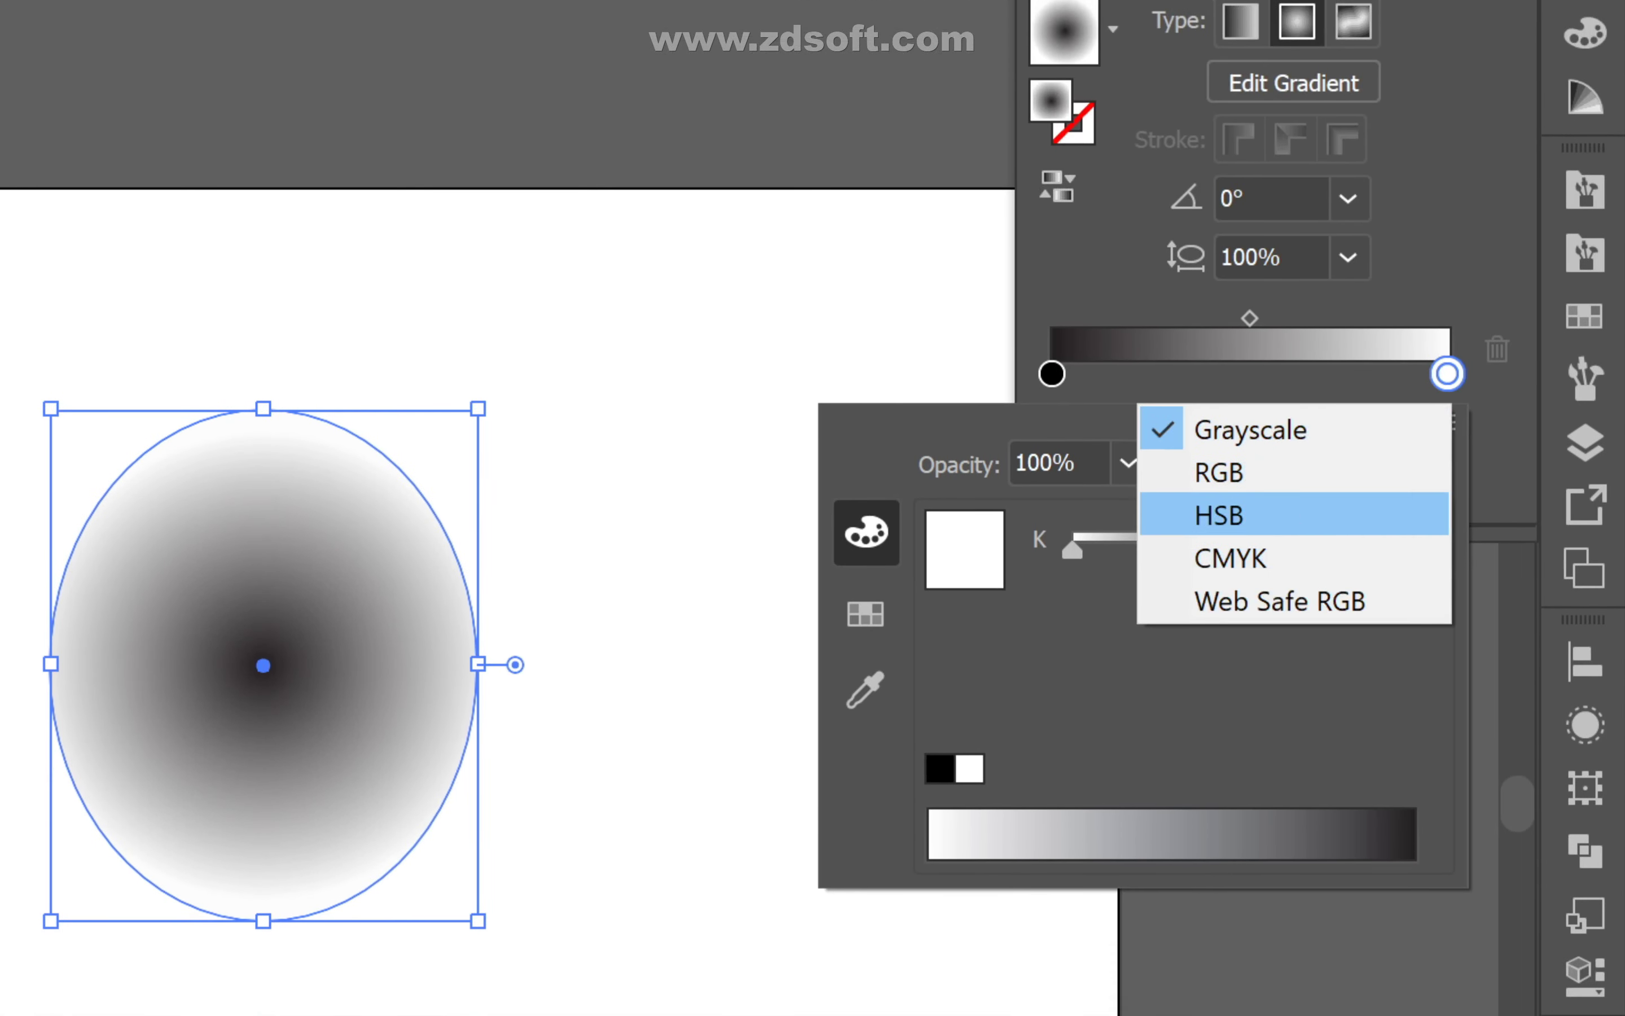
pyautogui.click(1219, 472)
pyautogui.doubleClick(1349, 769)
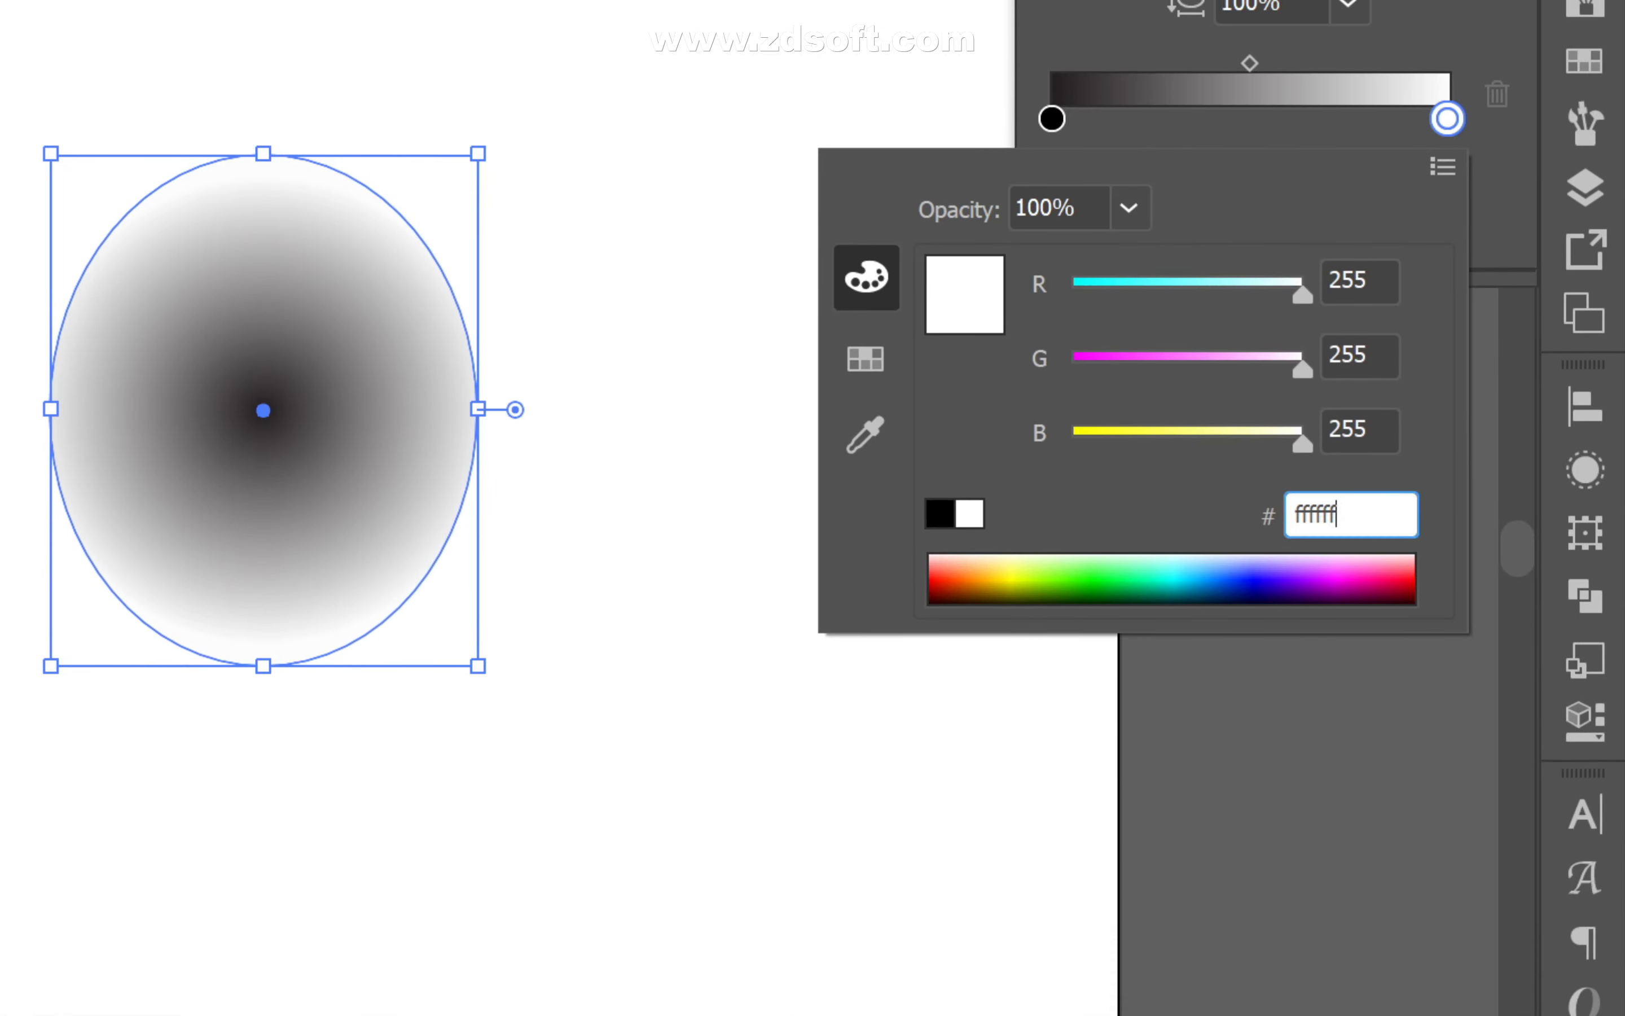
pyautogui.write('2bb314')
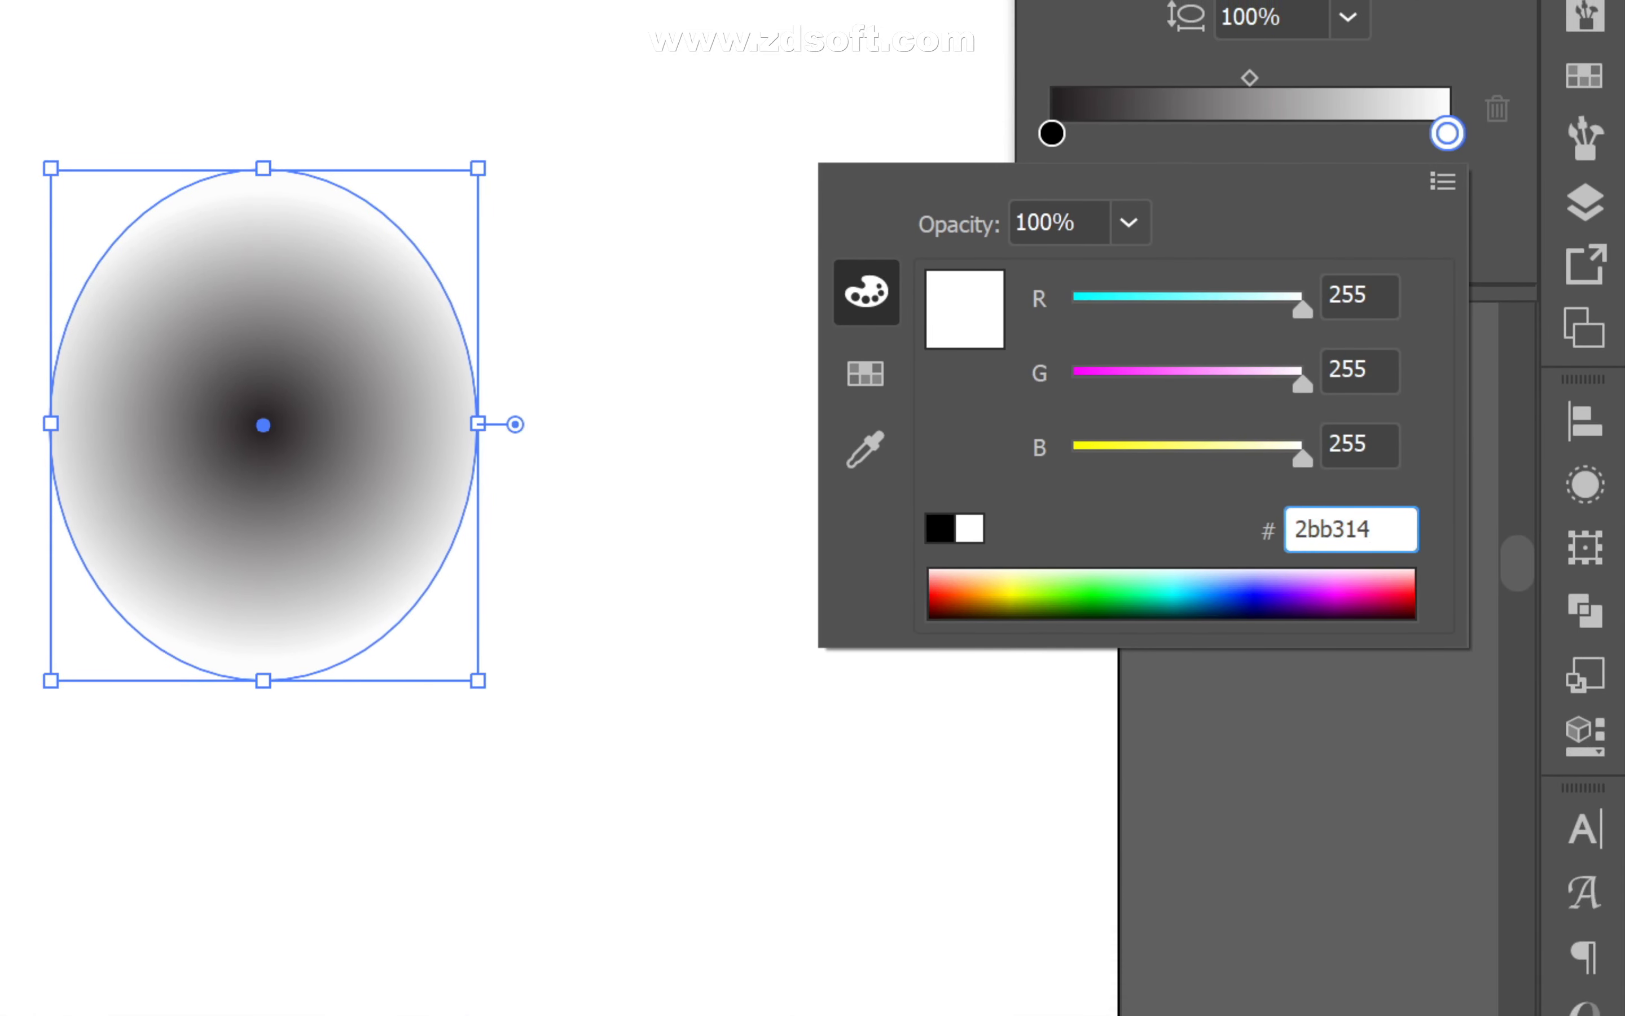
pyautogui.press('Return')
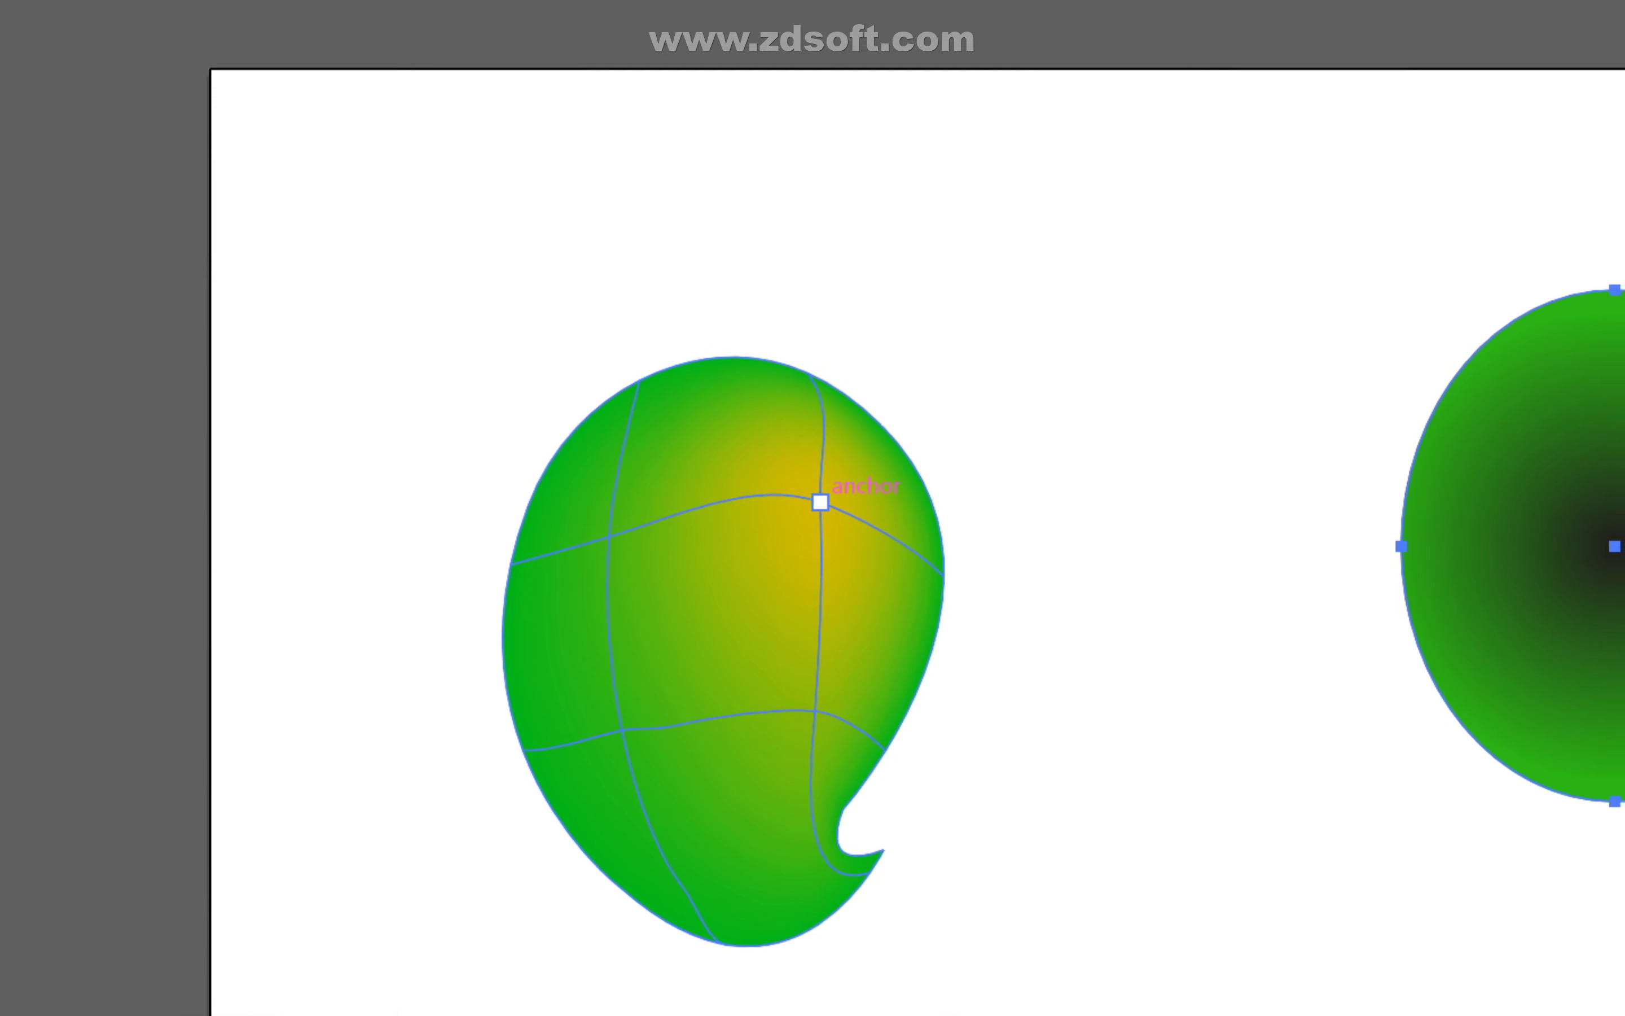
# - Copy the hex fill colour of the green-yellow shape's upper yellow mesh point and undo any accidental mesh on the ellipse
pyautogui.click(1094, 607)
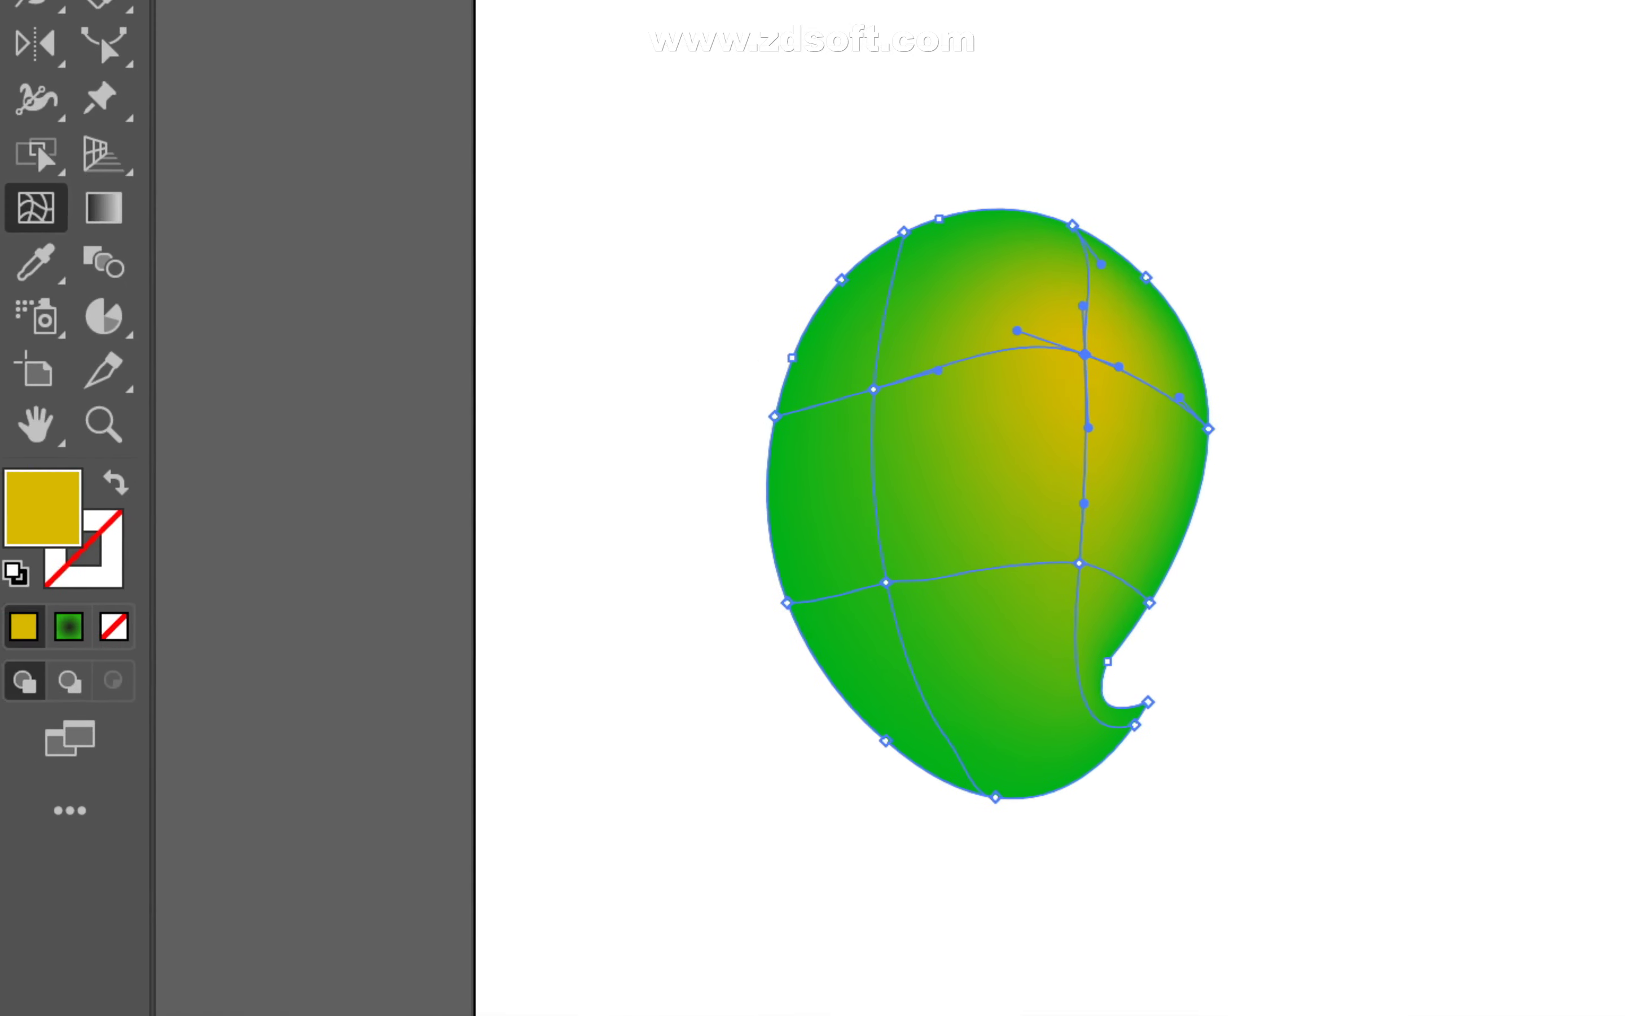
pyautogui.doubleClick(43, 508)
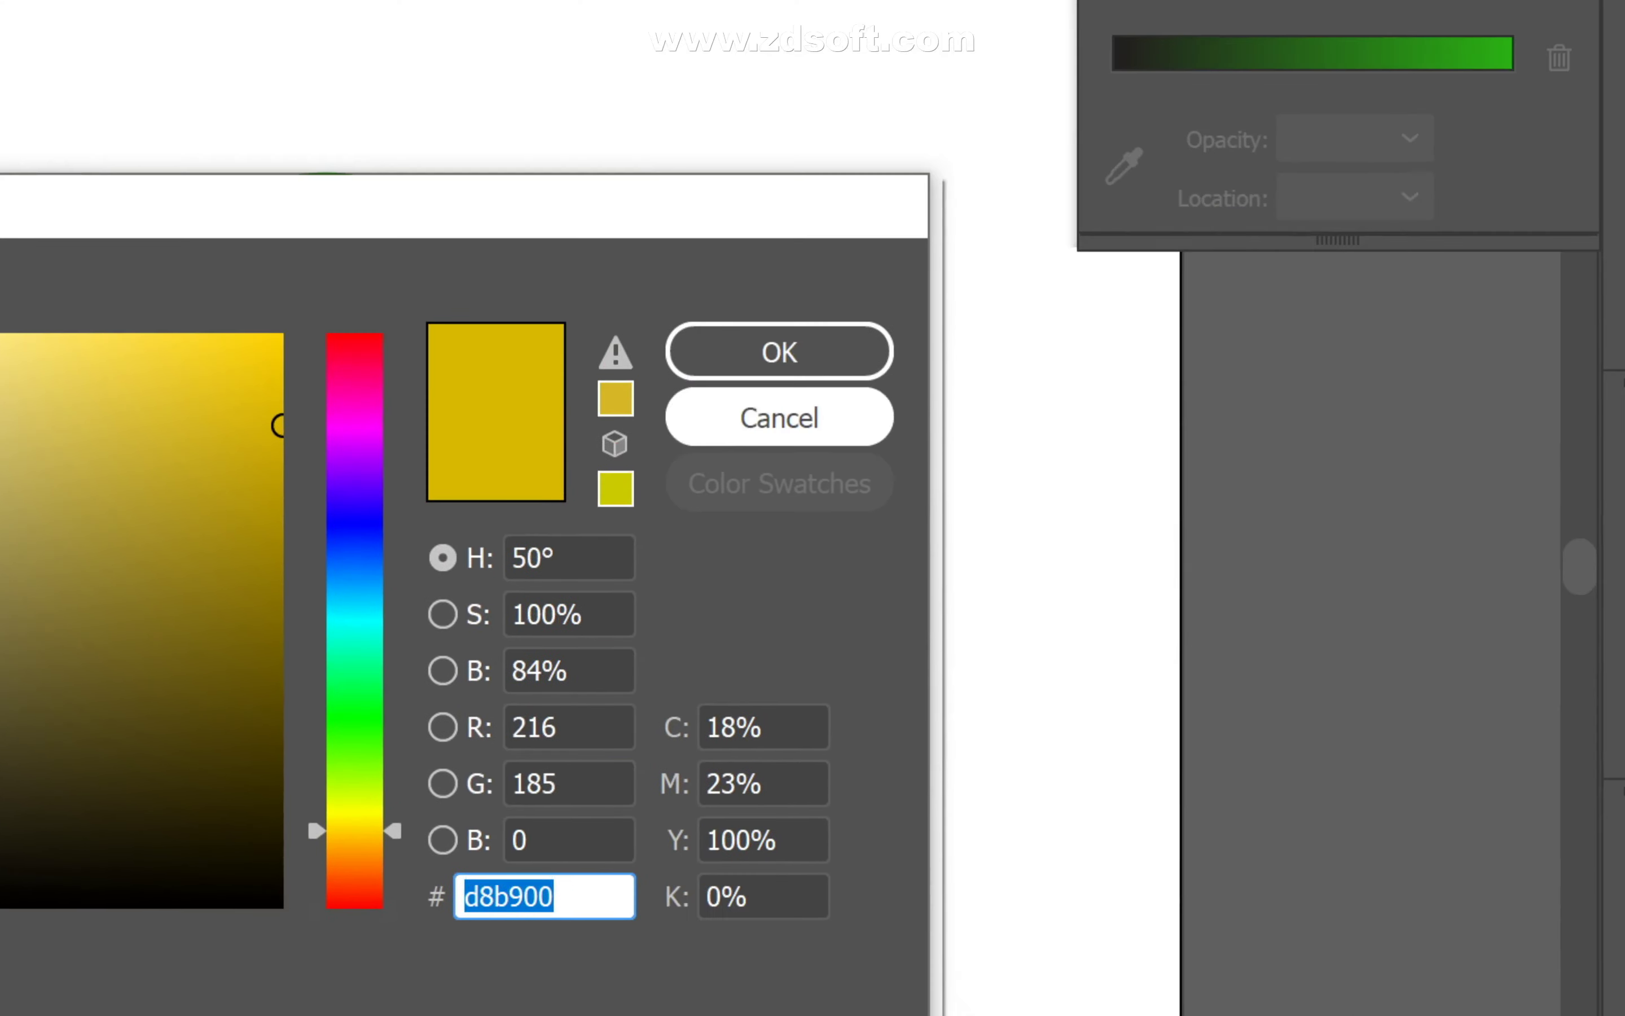
pyautogui.press('Return')
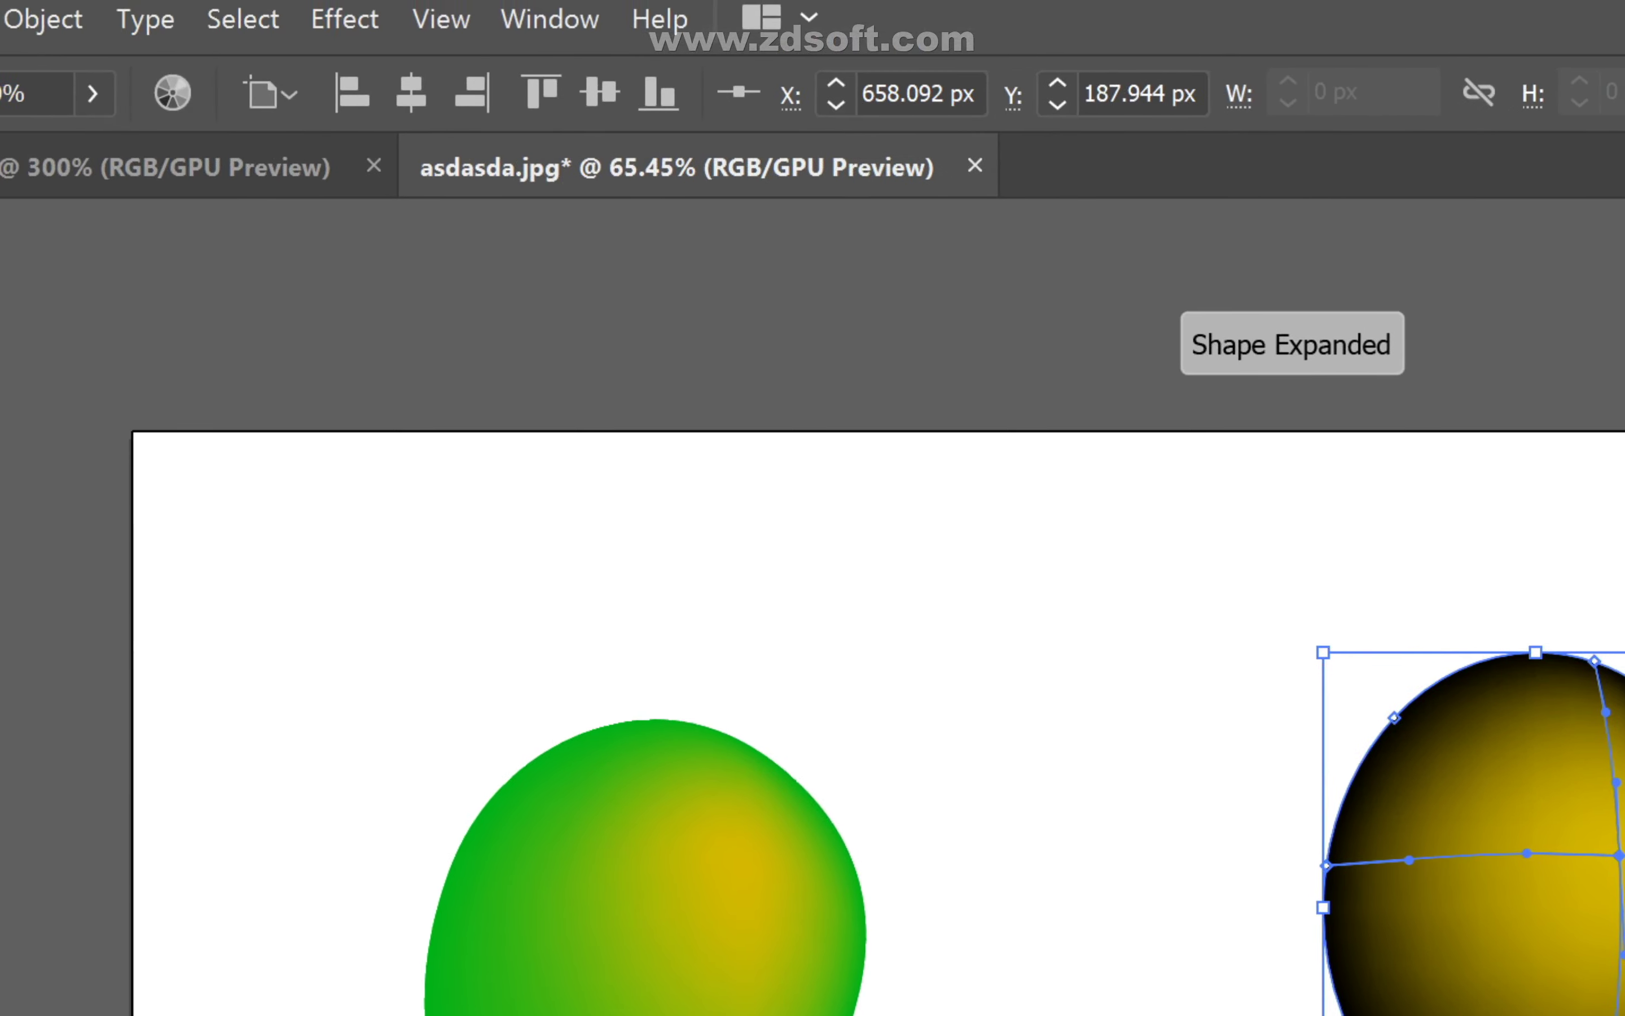
pyautogui.hotkey('ctrl', 'x')
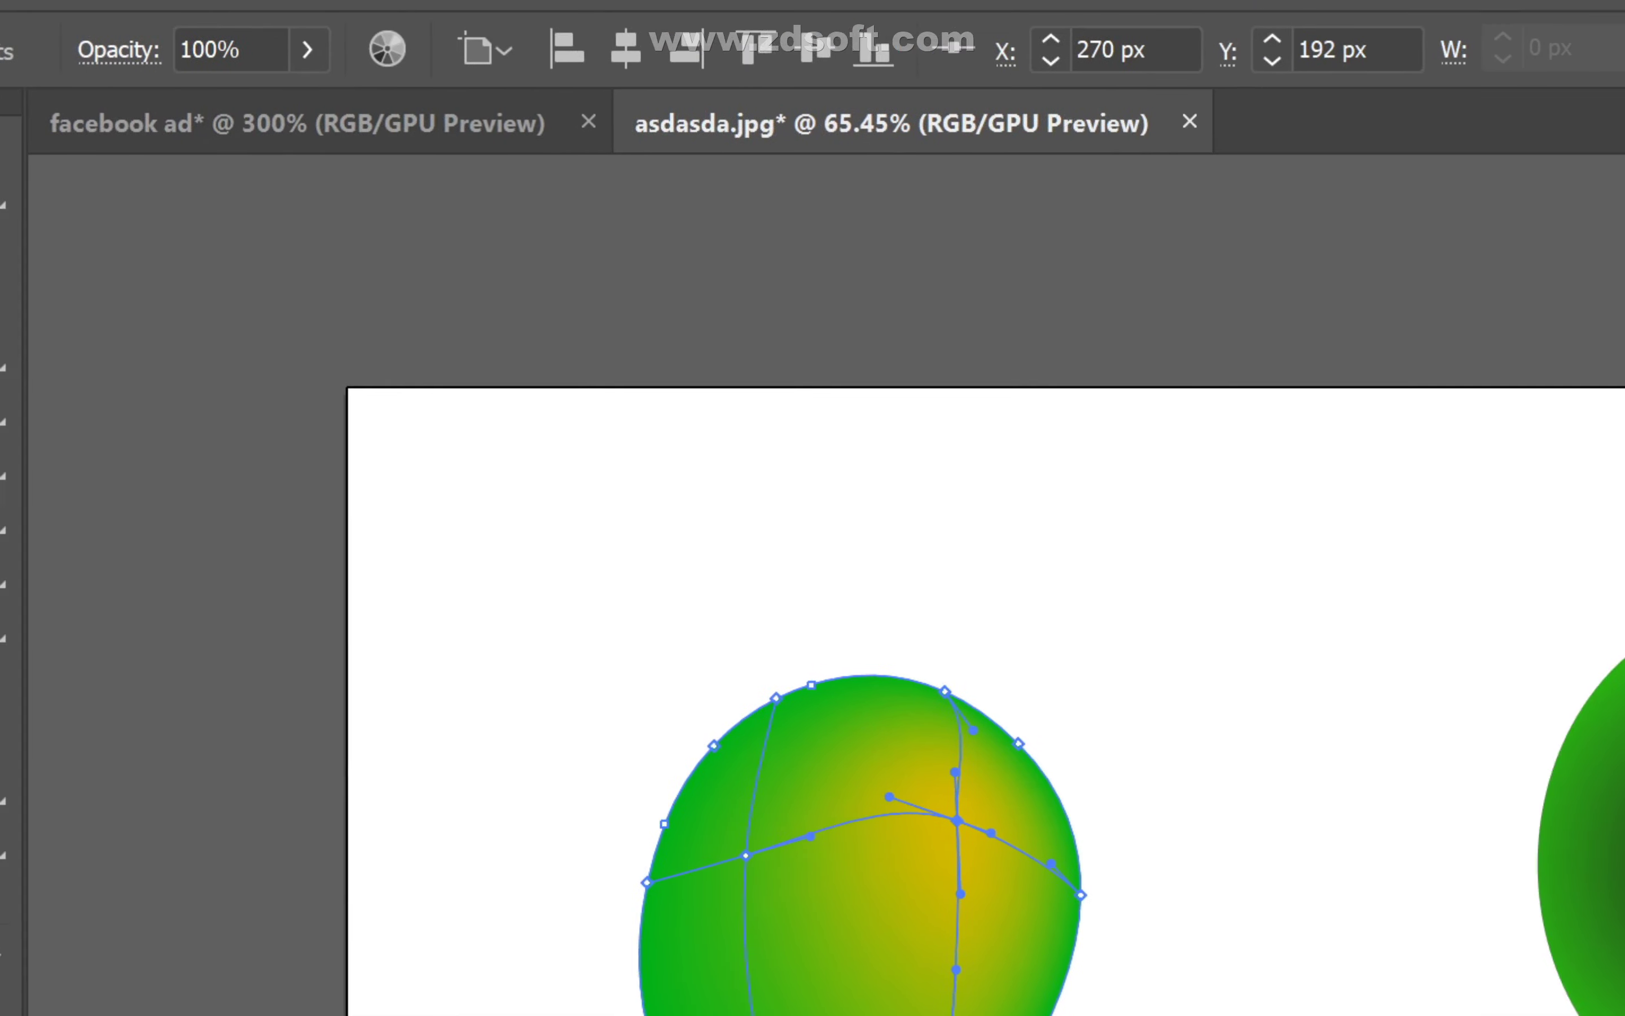
# - Switch the ellipse's centre gradient stop to RGB, set its colour to #d8b900 and close the Gradient panel
pyautogui.press('v')
pyautogui.click(1586, 866)
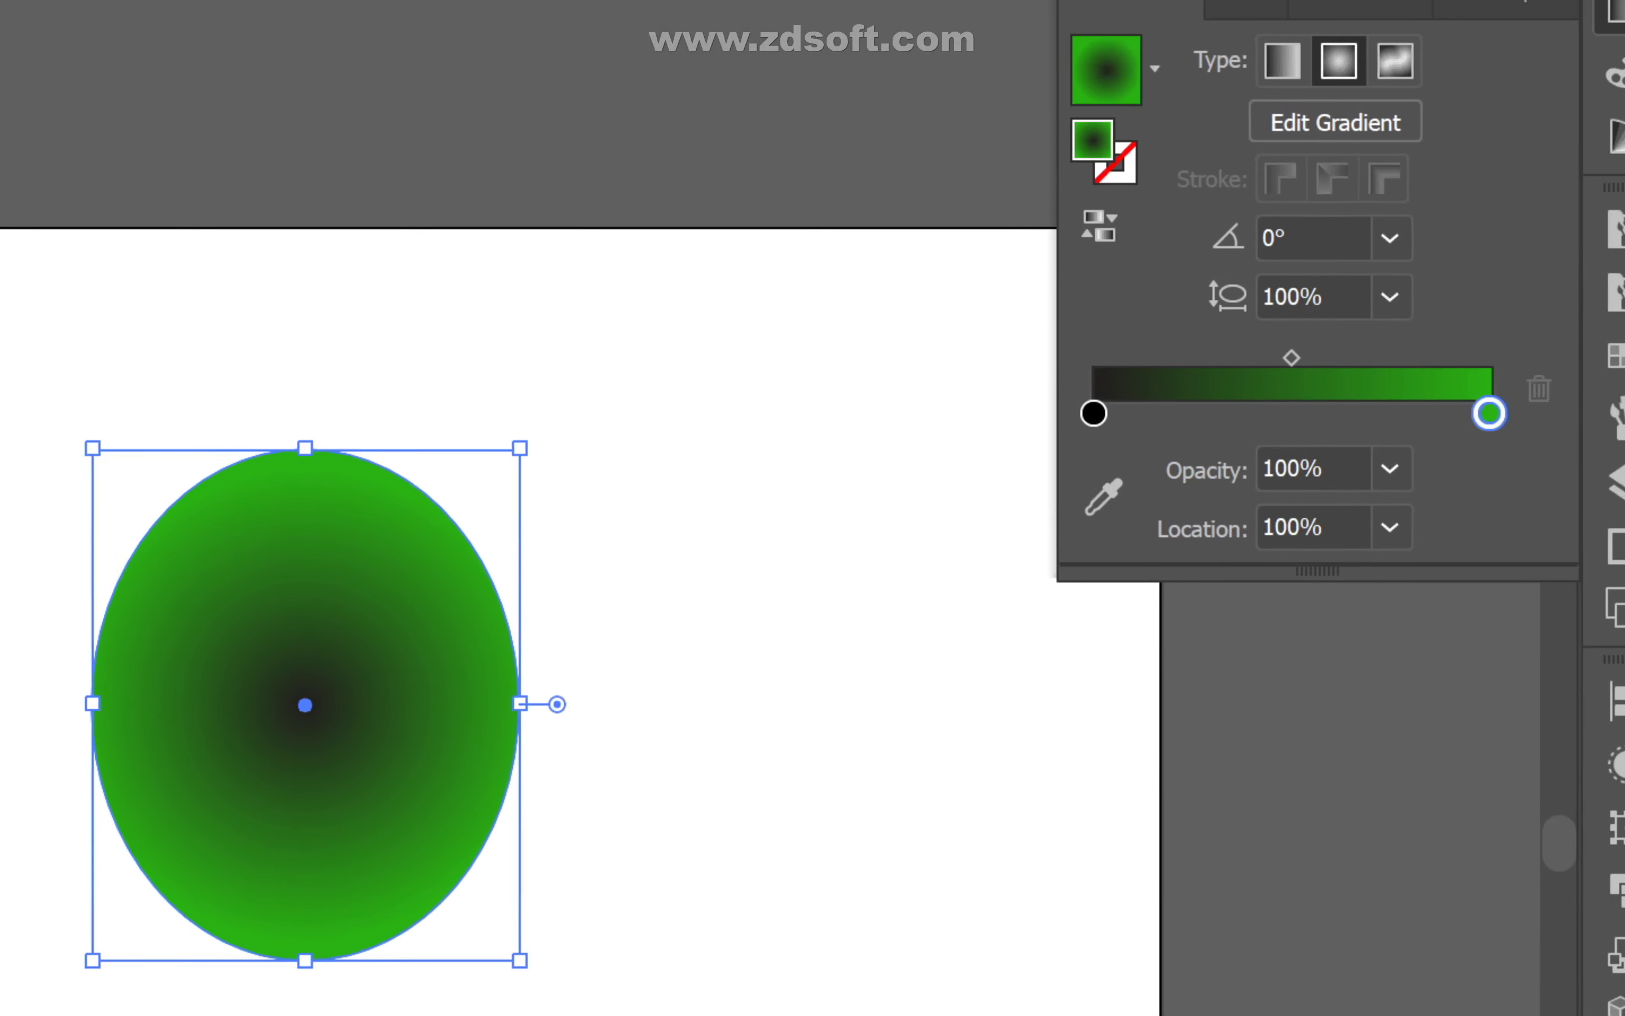
pyautogui.doubleClick(1093, 413)
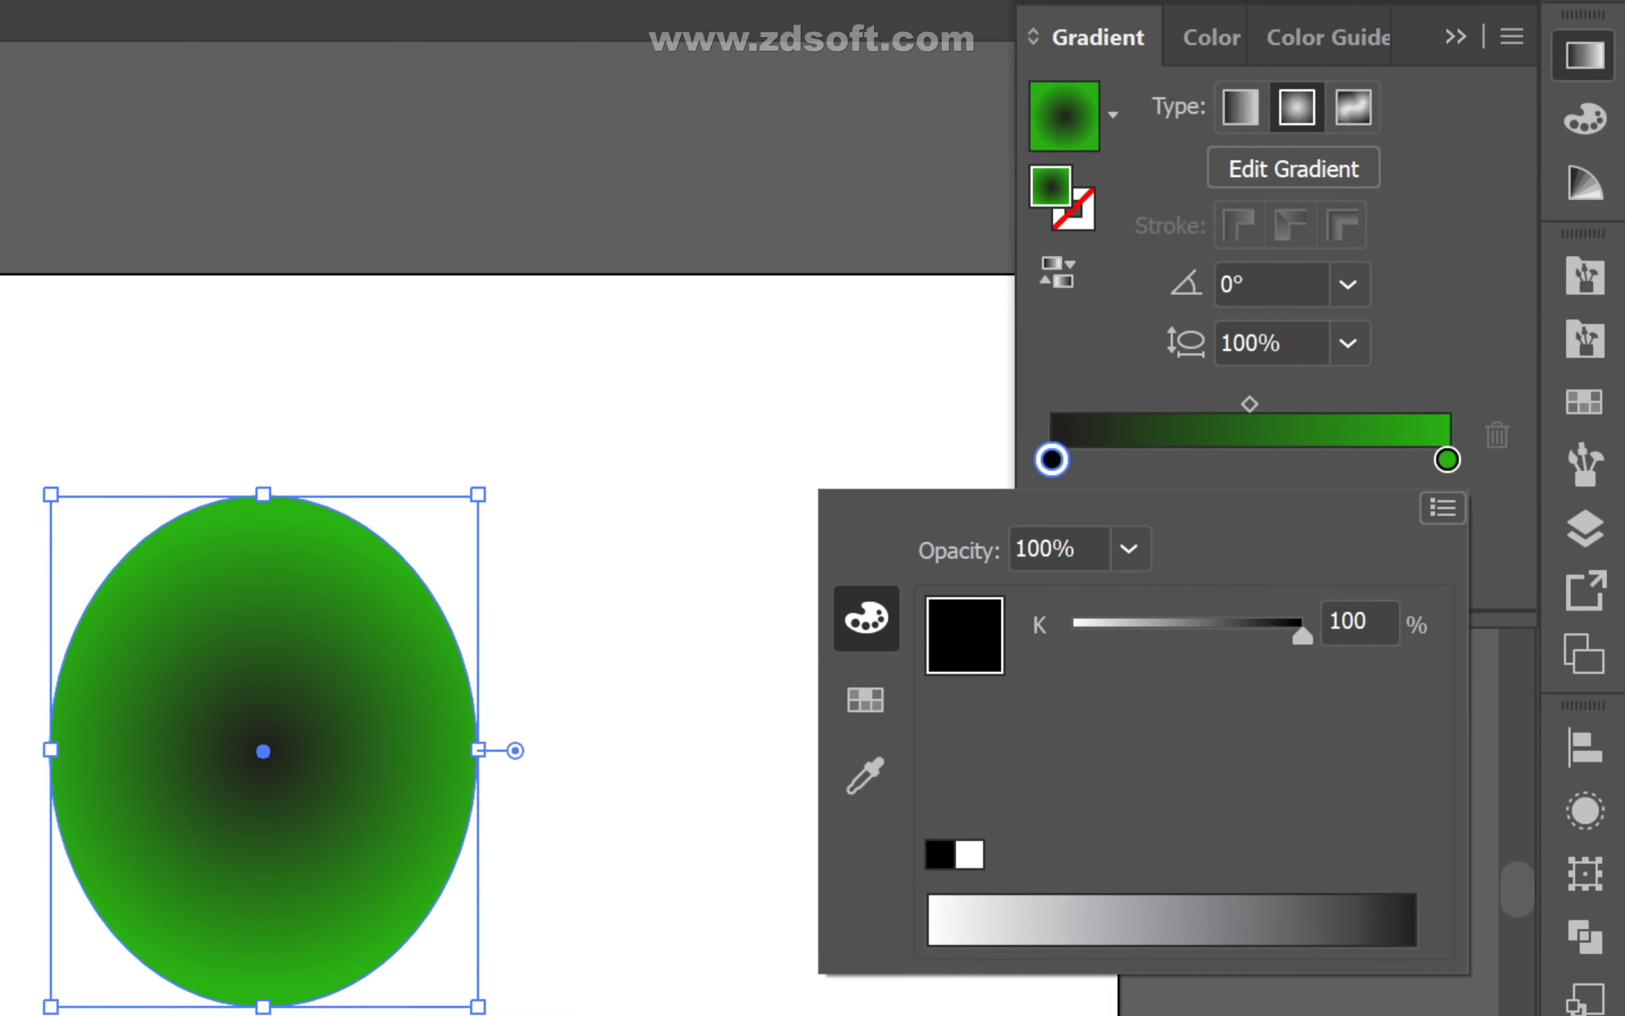
pyautogui.click(1442, 373)
pyautogui.click(1216, 419)
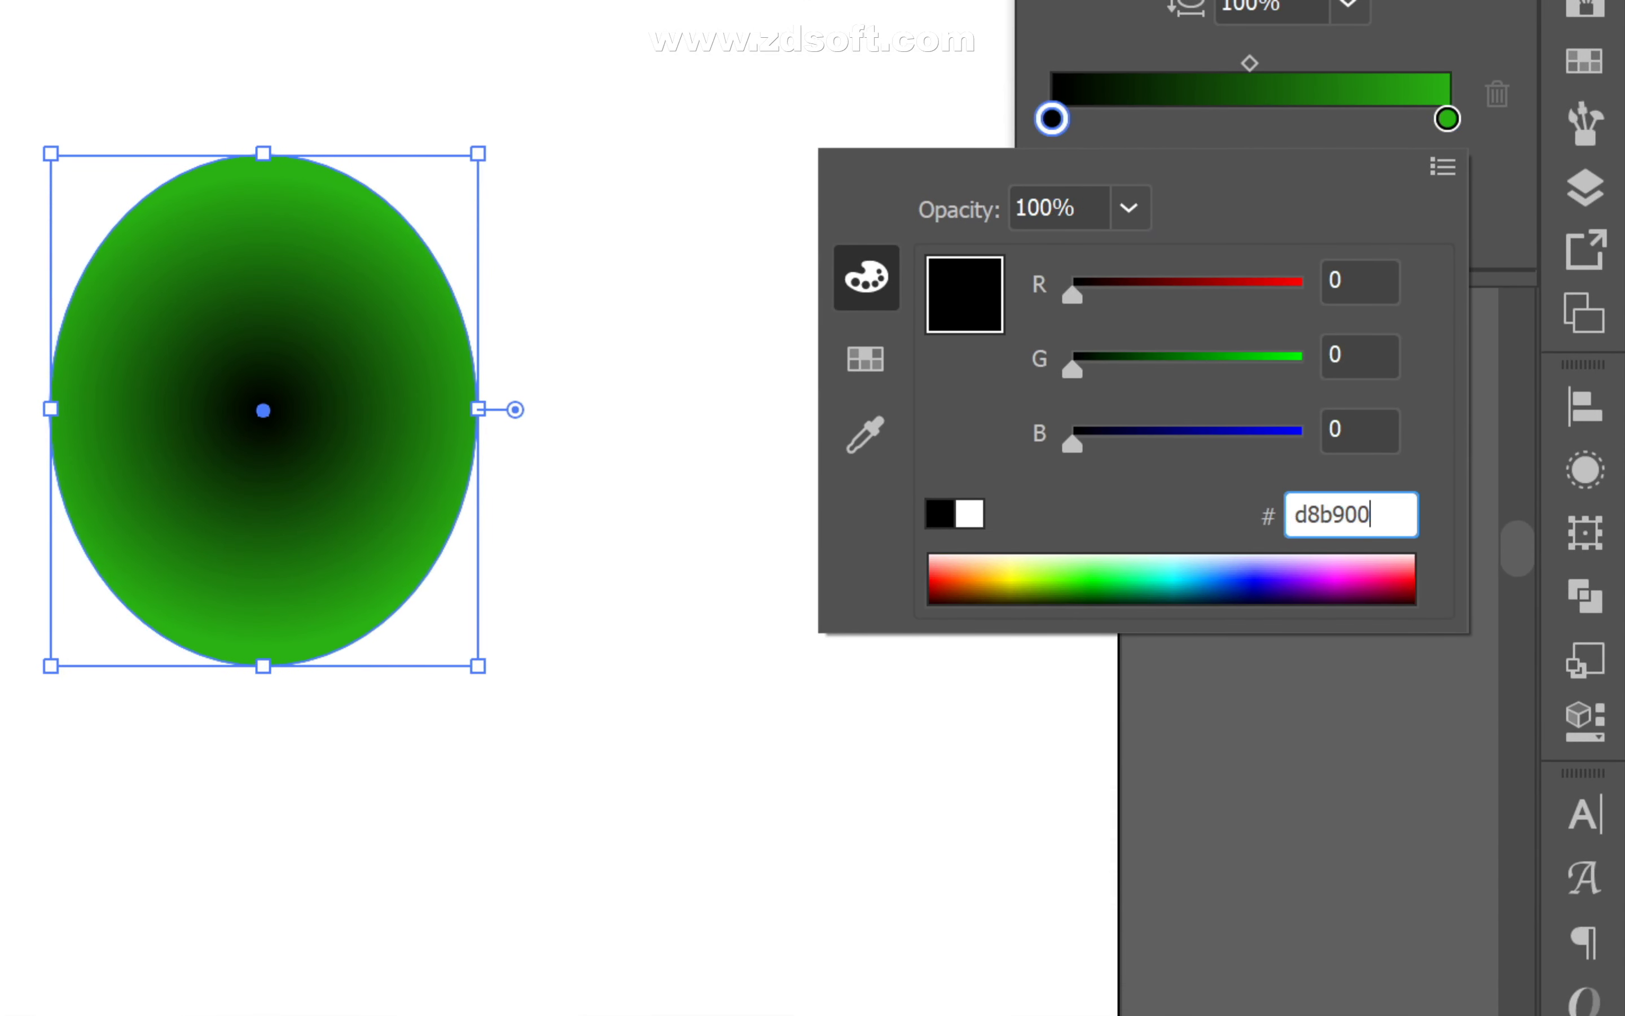
pyautogui.press('Return')
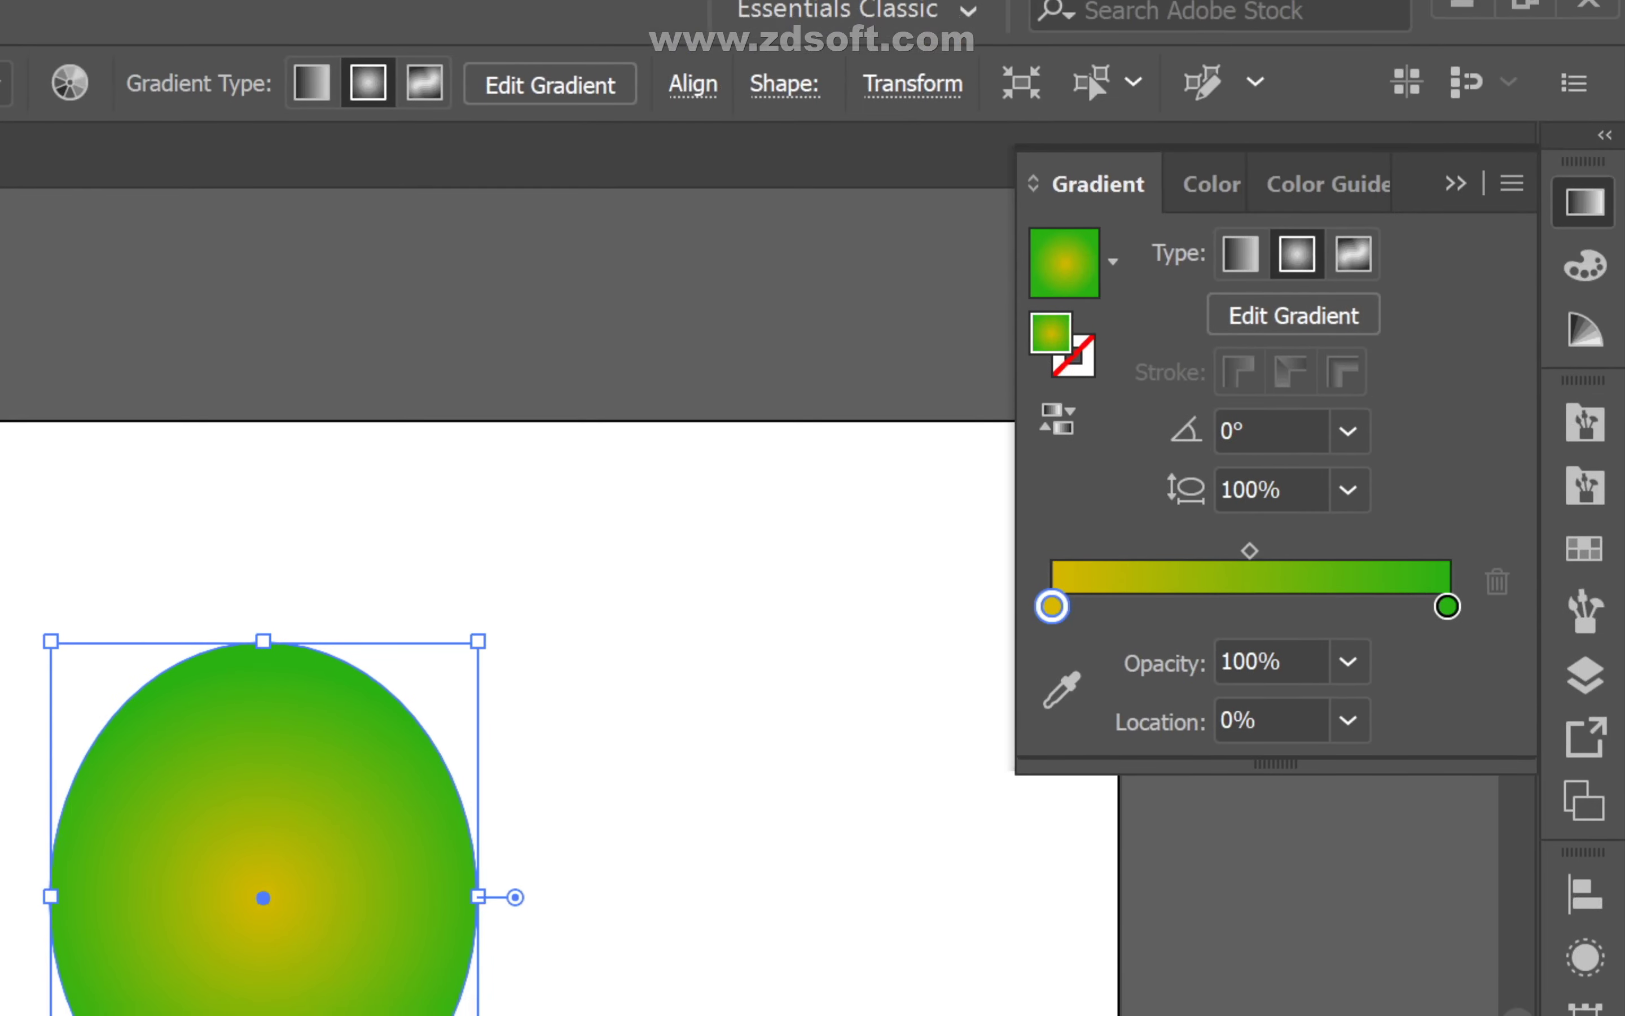
pyautogui.hotkey('ctrl', 'F9')
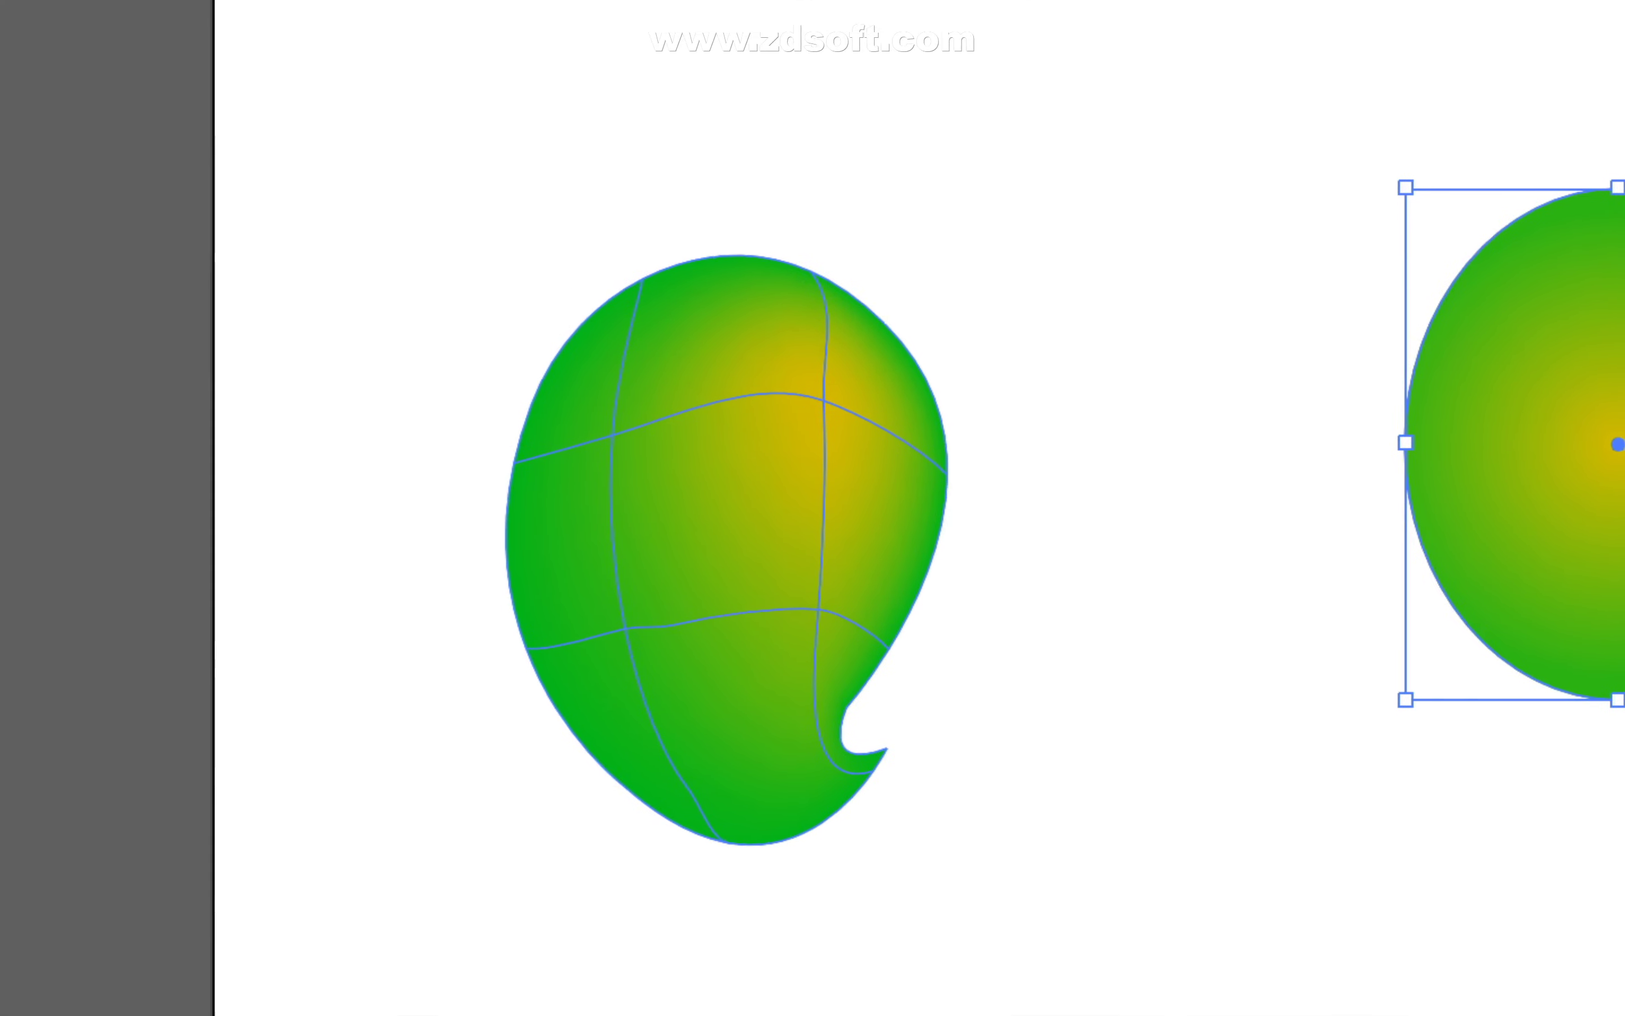
# - Fill the green-yellow shape's lower-right mesh point with #d8b900 and deselect the shape
pyautogui.moveTo(709, 589); pyautogui.dragTo(688, 589)
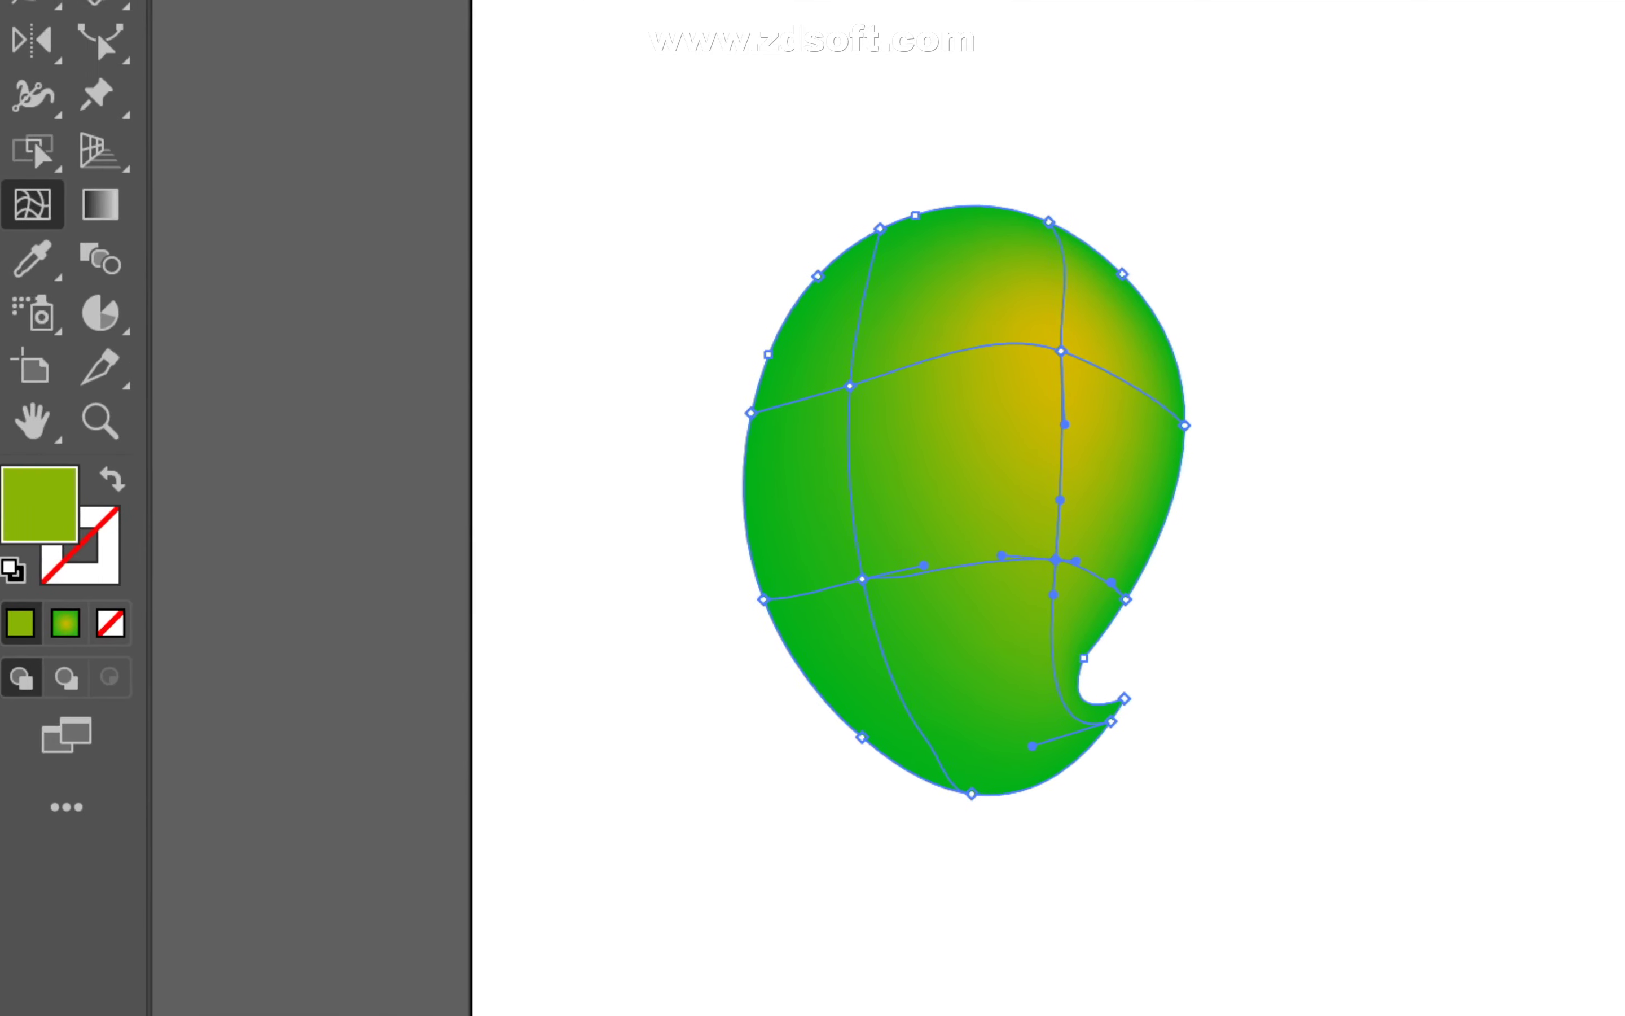
pyautogui.doubleClick(46, 506)
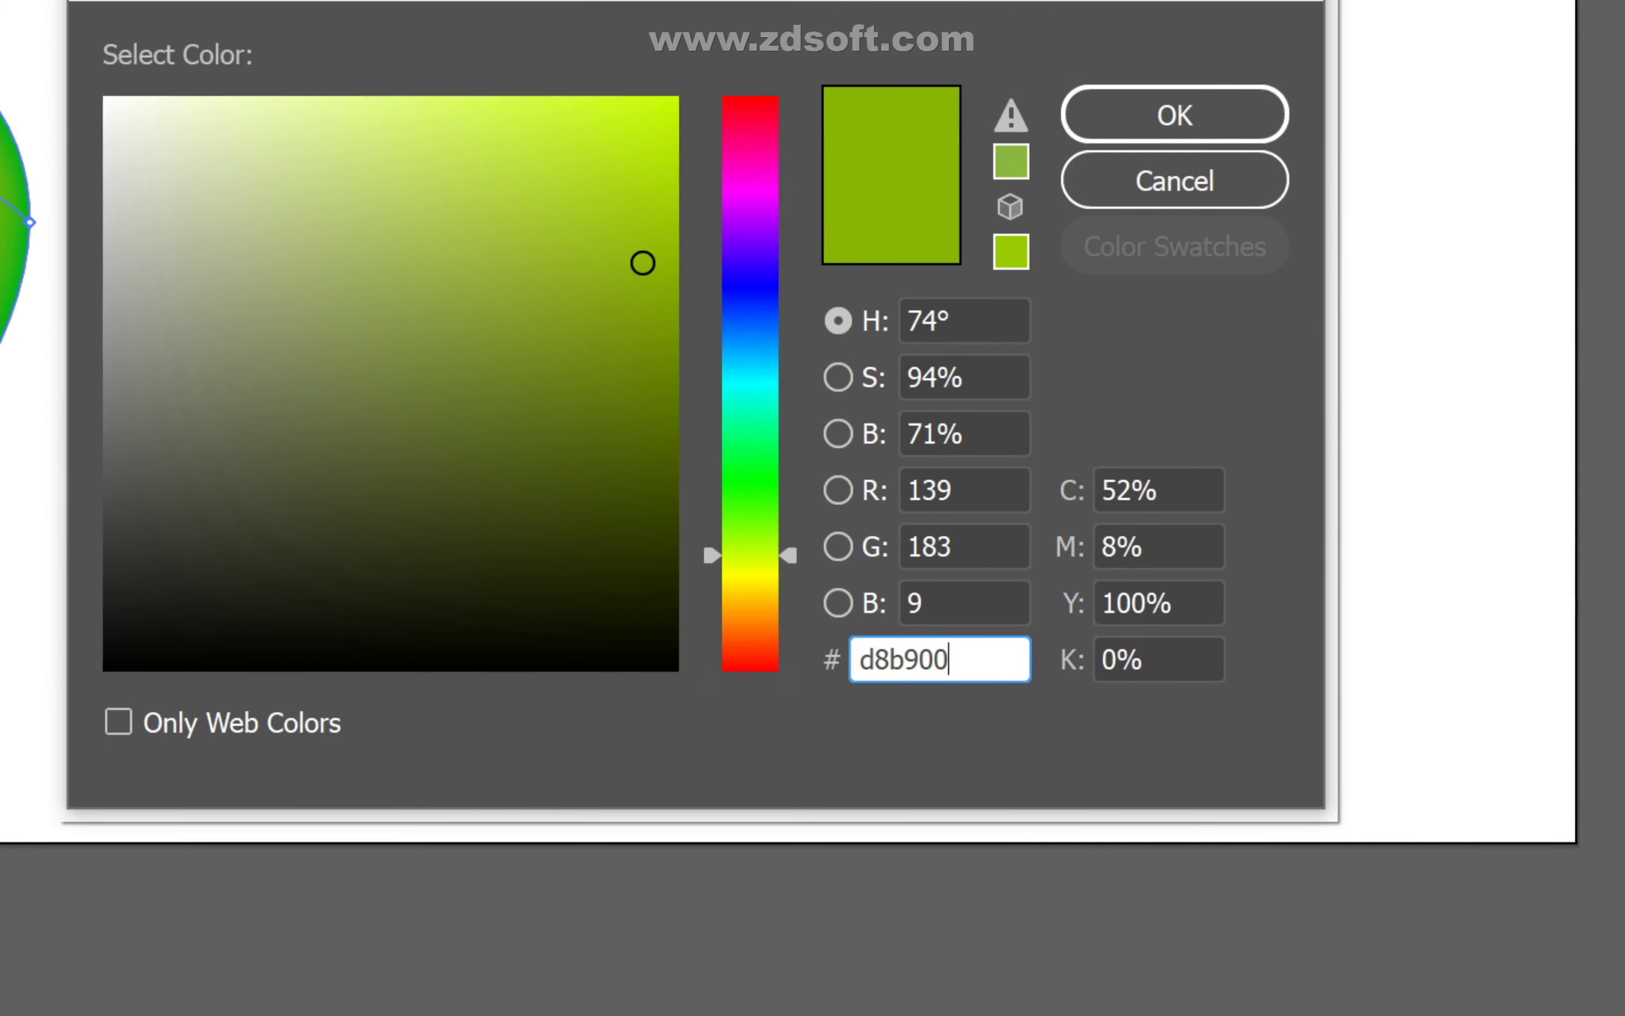
pyautogui.press('Return')
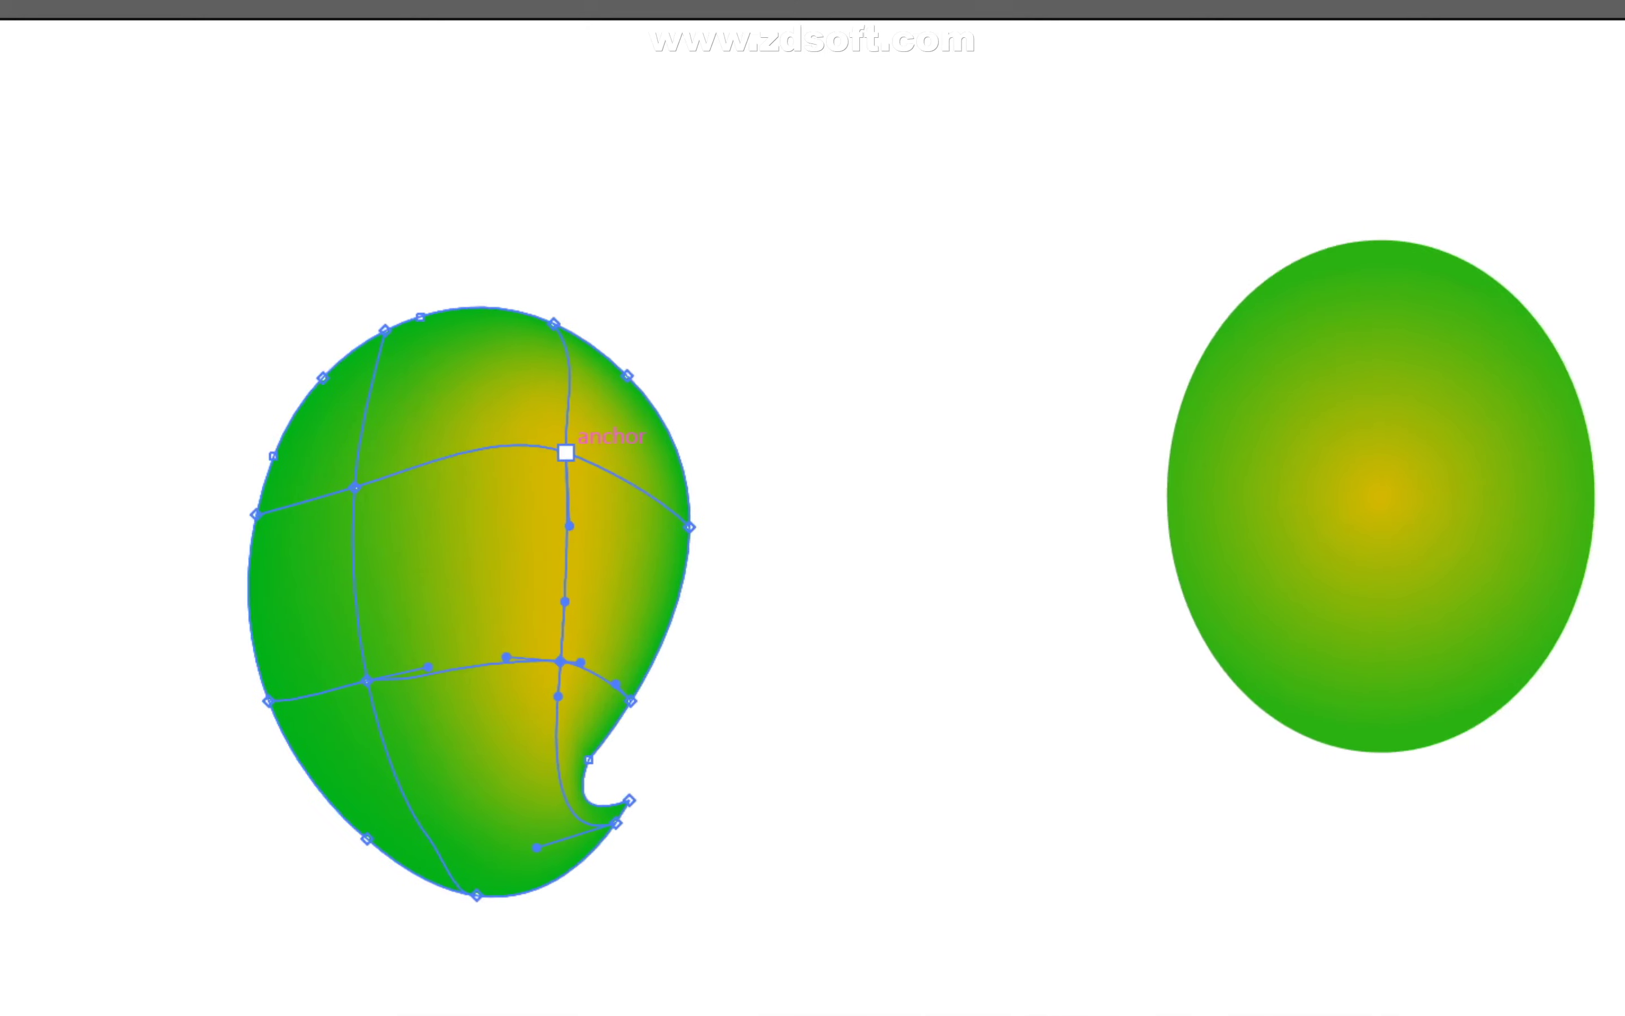
pyautogui.click(31, 215)
pyautogui.click(318, 363)
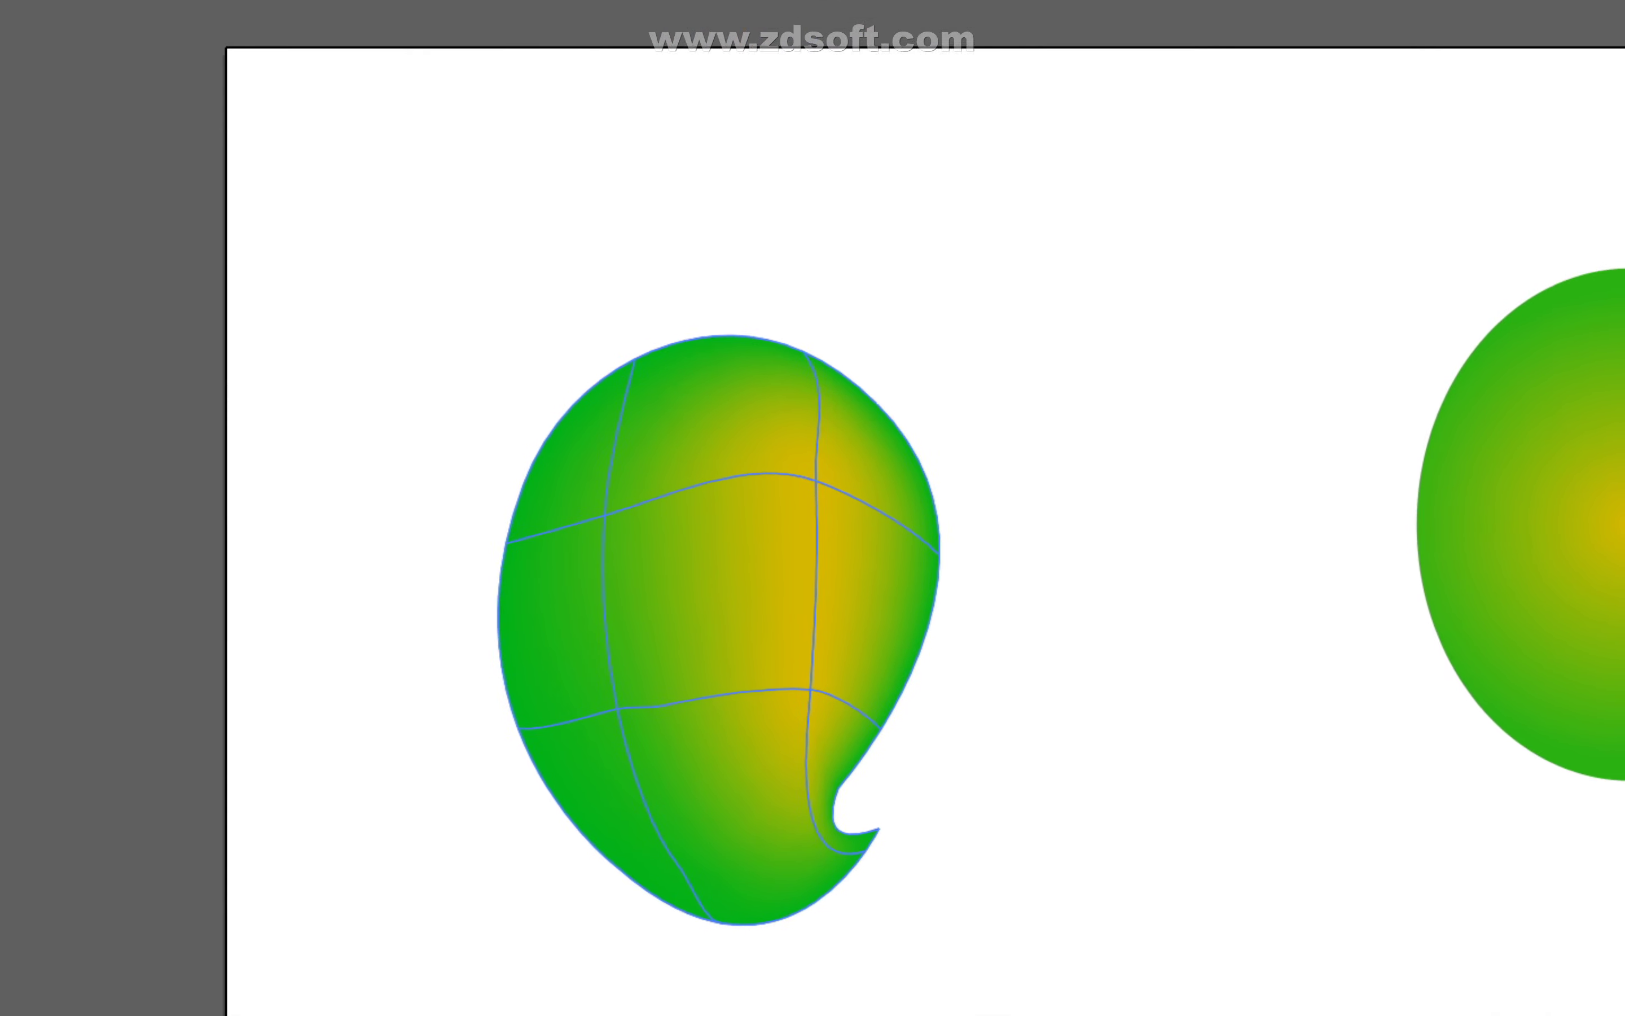
# - Adjust the left direction handle of the mesh shape's upper yellow point with the Mesh tool
pyautogui.click(561, 670)
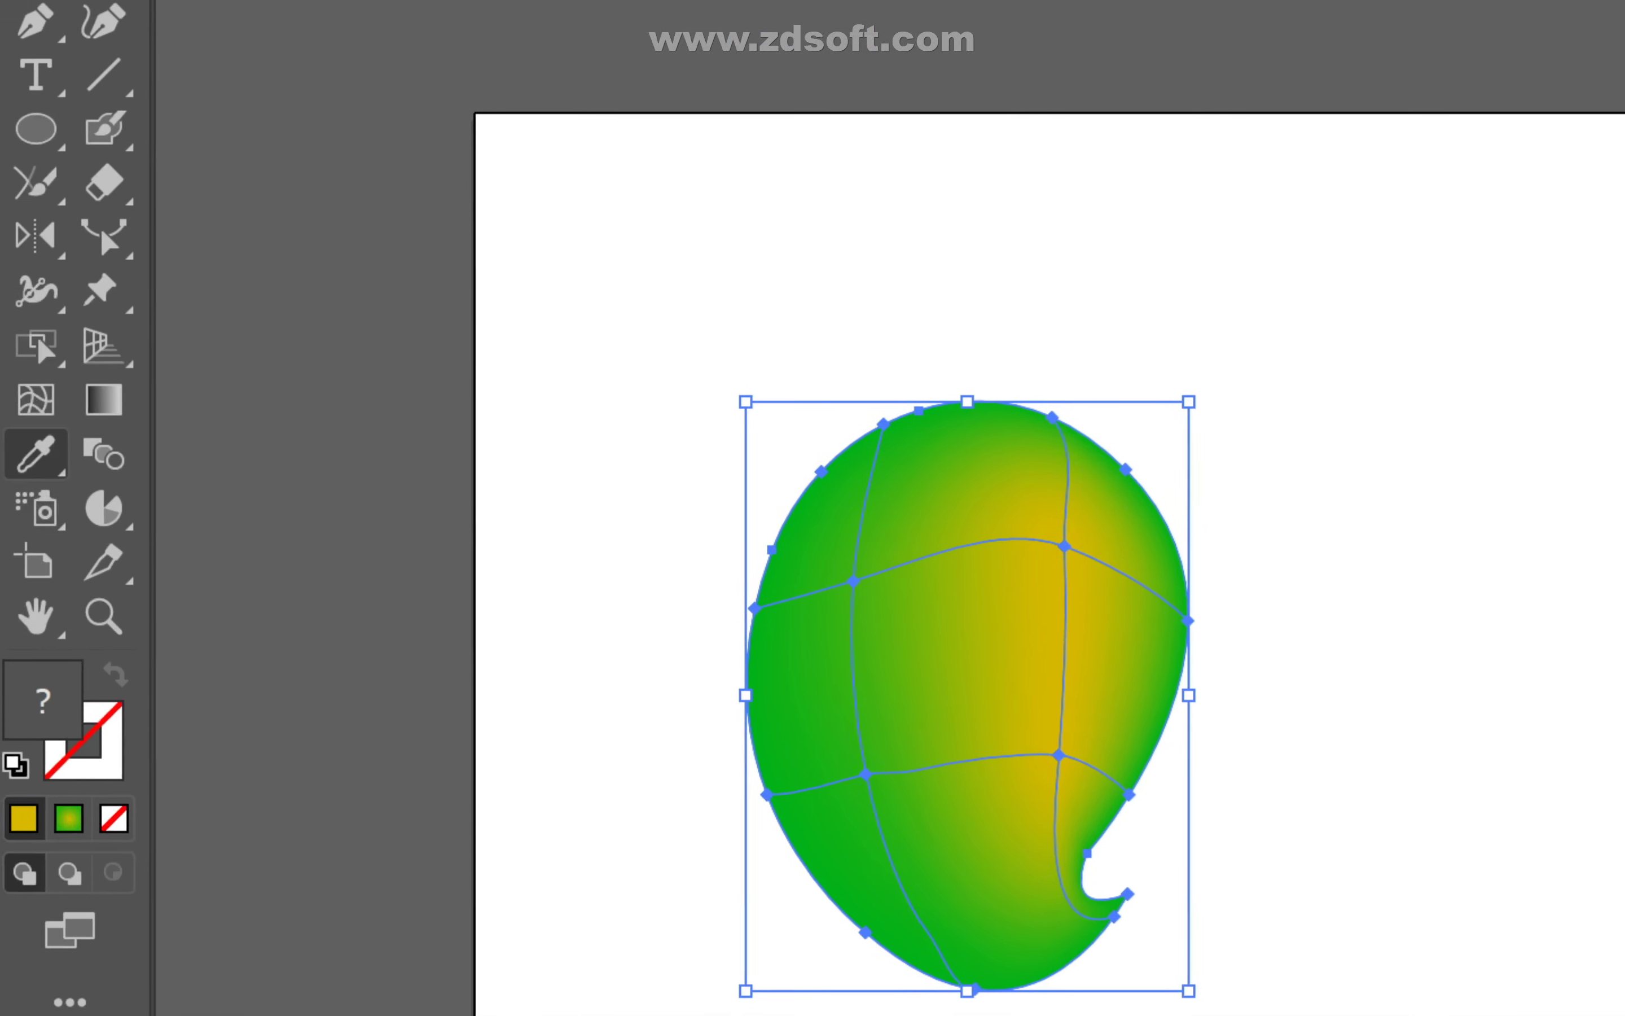
pyautogui.click(37, 400)
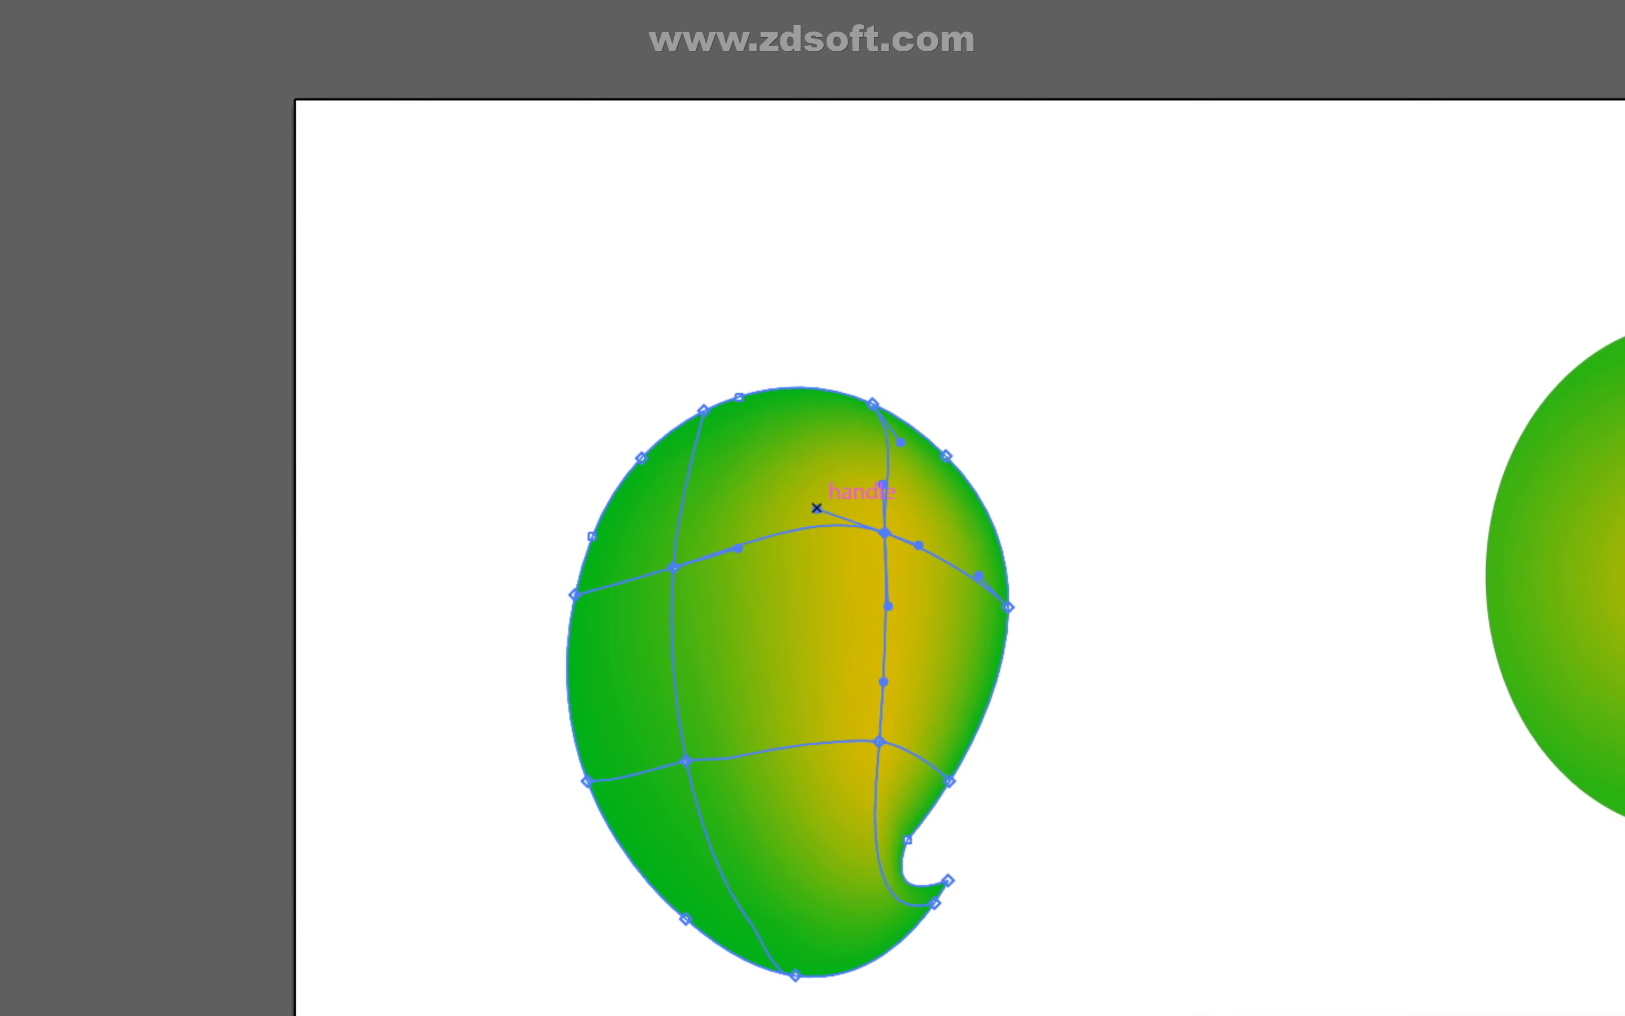
pyautogui.moveTo(741, 481); pyautogui.dragTo(795, 482)
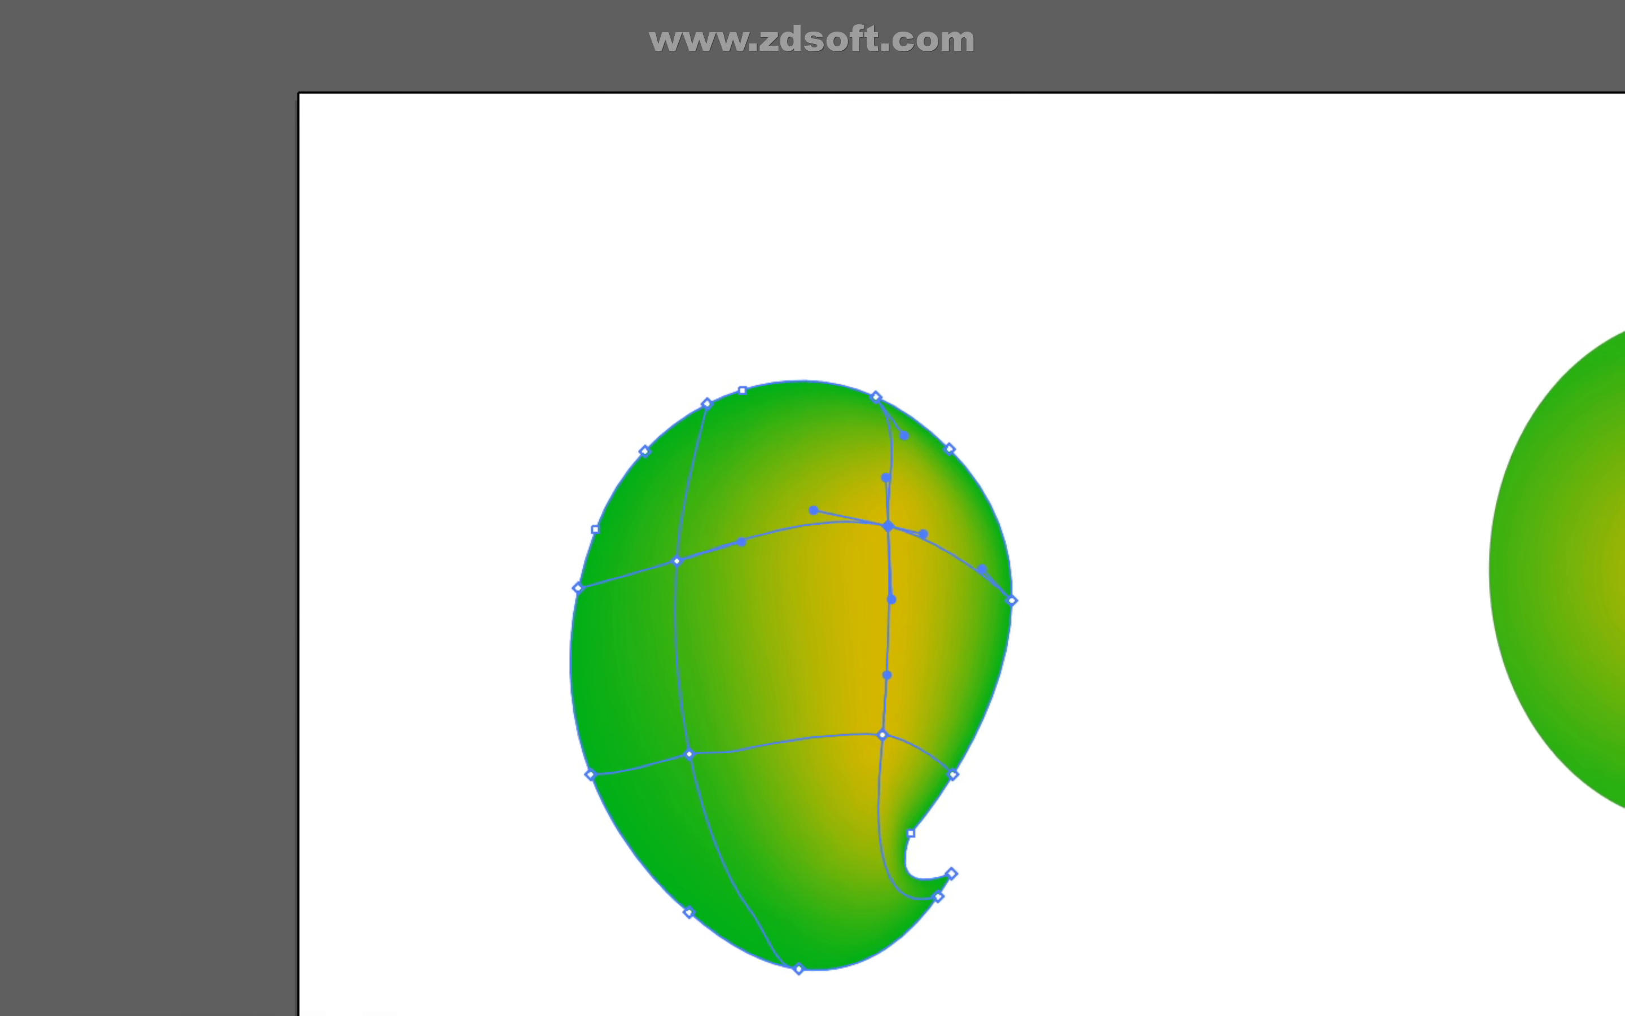
# - Try to reshape the yellow band by moving the upper and lower mesh points on the right side of the shape
pyautogui.moveTo(887, 522); pyautogui.dragTo(849, 525)
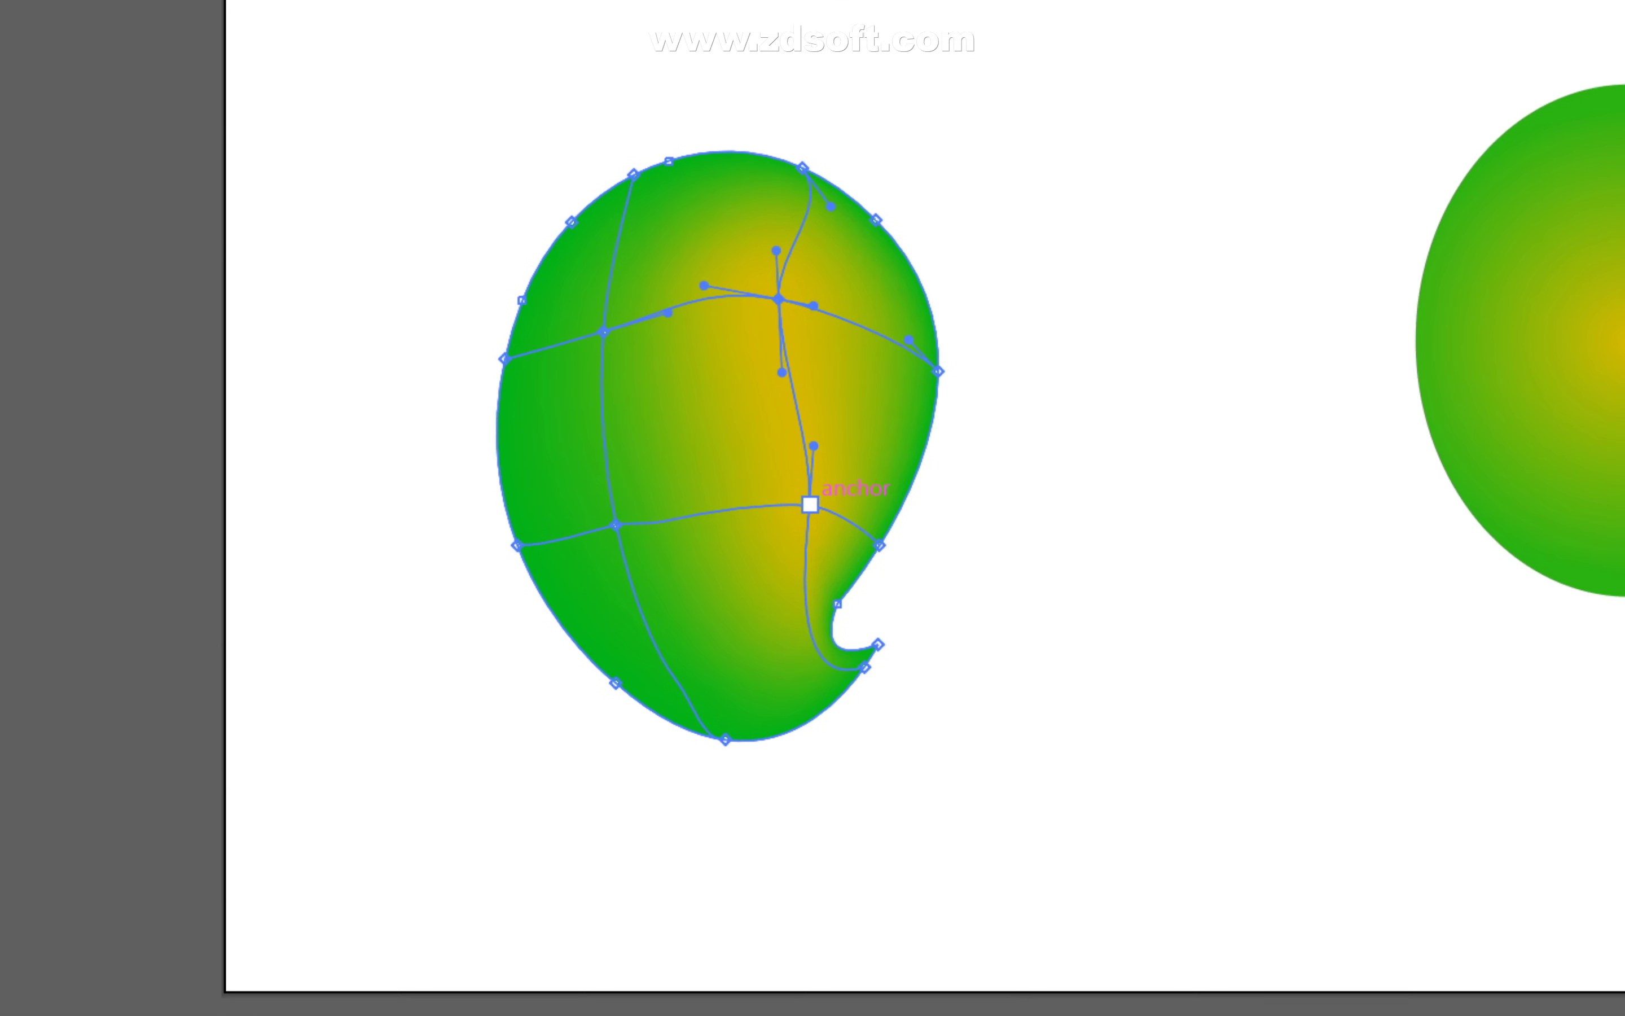
pyautogui.moveTo(837, 688); pyautogui.dragTo(920, 646)
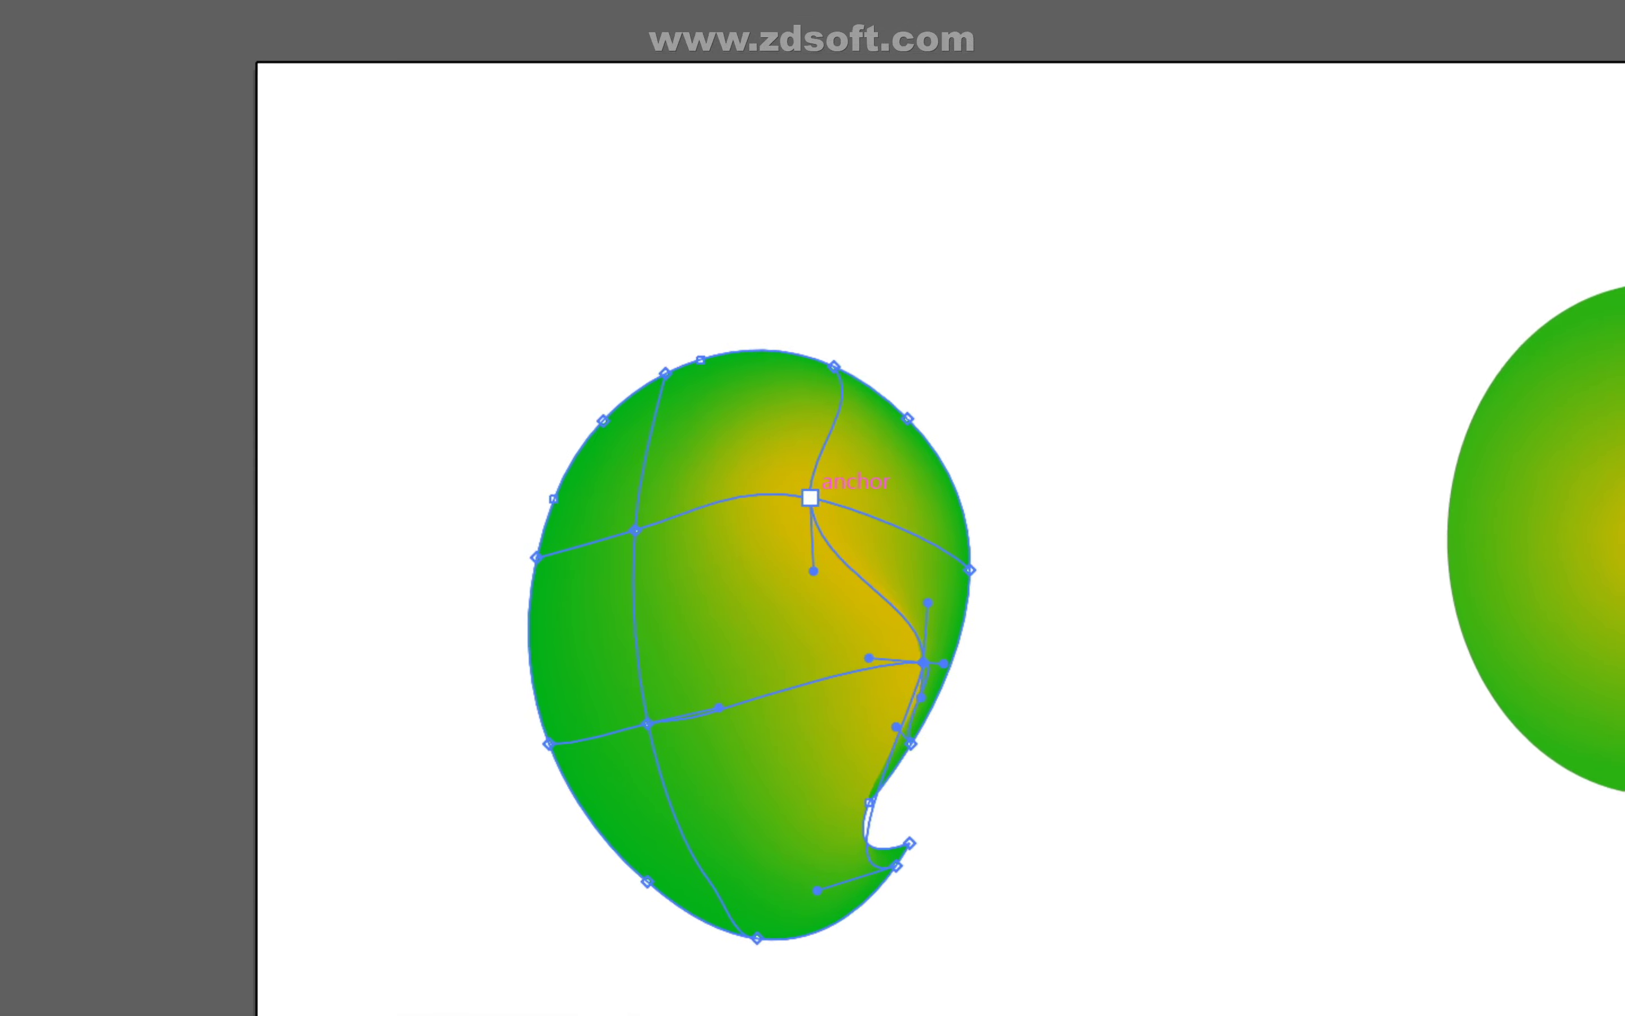
pyautogui.moveTo(702, 345); pyautogui.dragTo(528, 377)
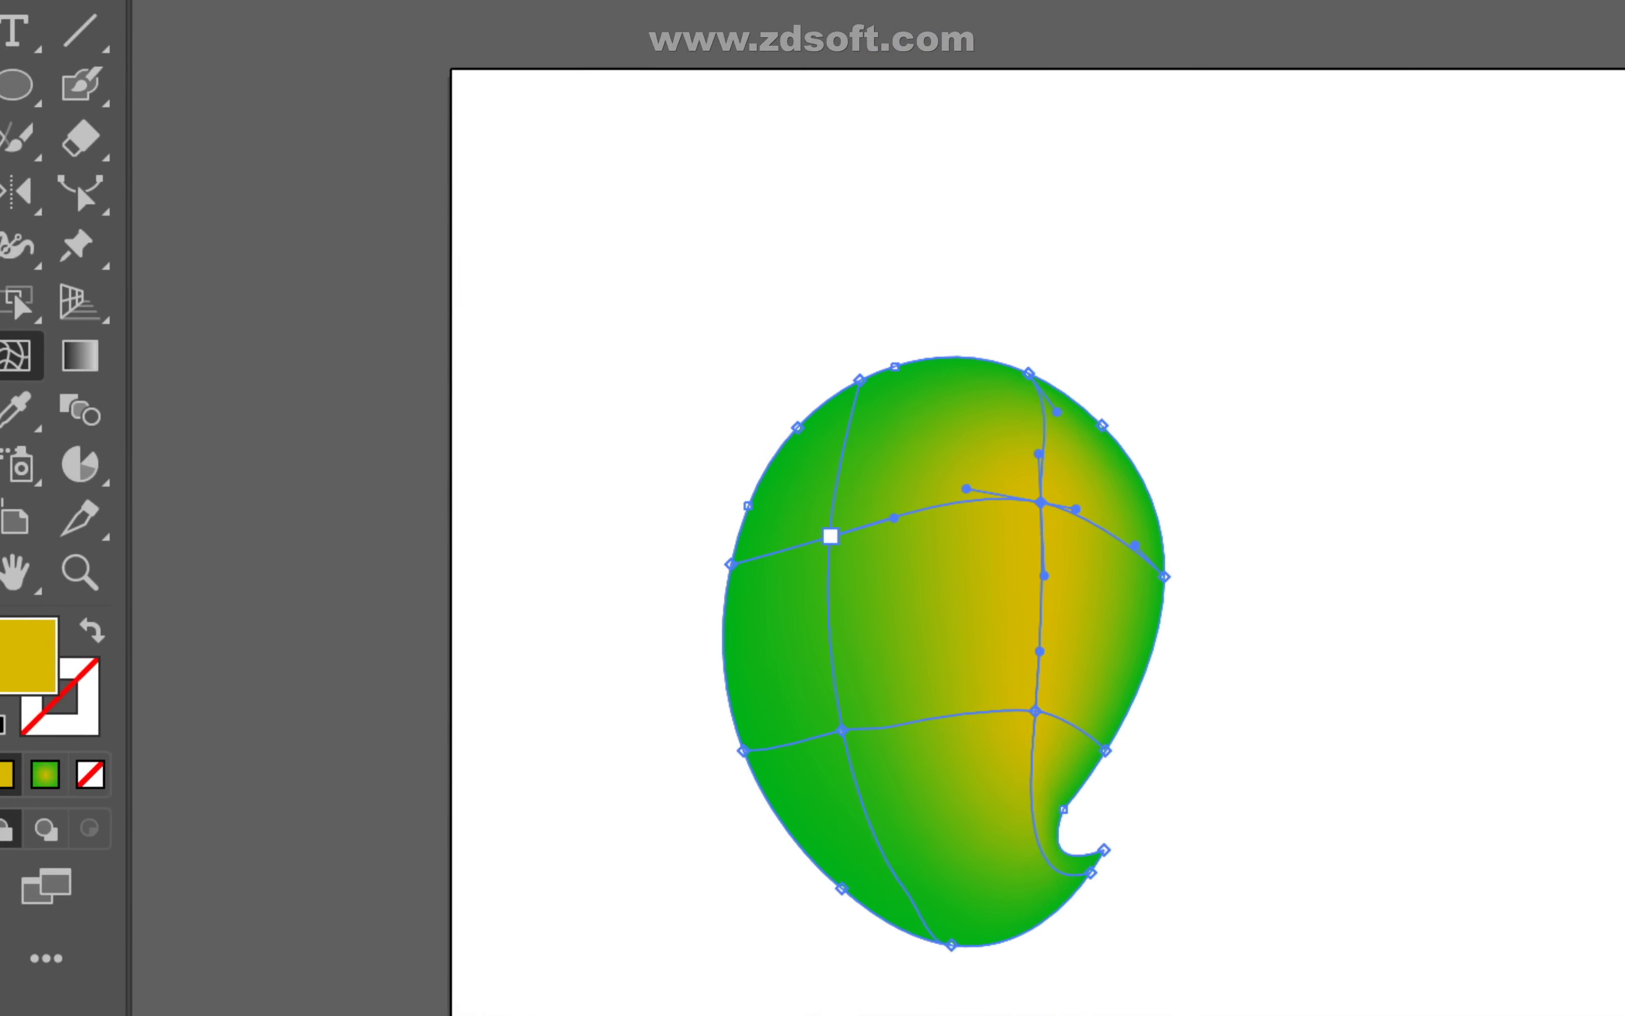
# - Try to recolour the mesh shape's lower-left mesh point with #d8b900
pyautogui.click(830, 536)
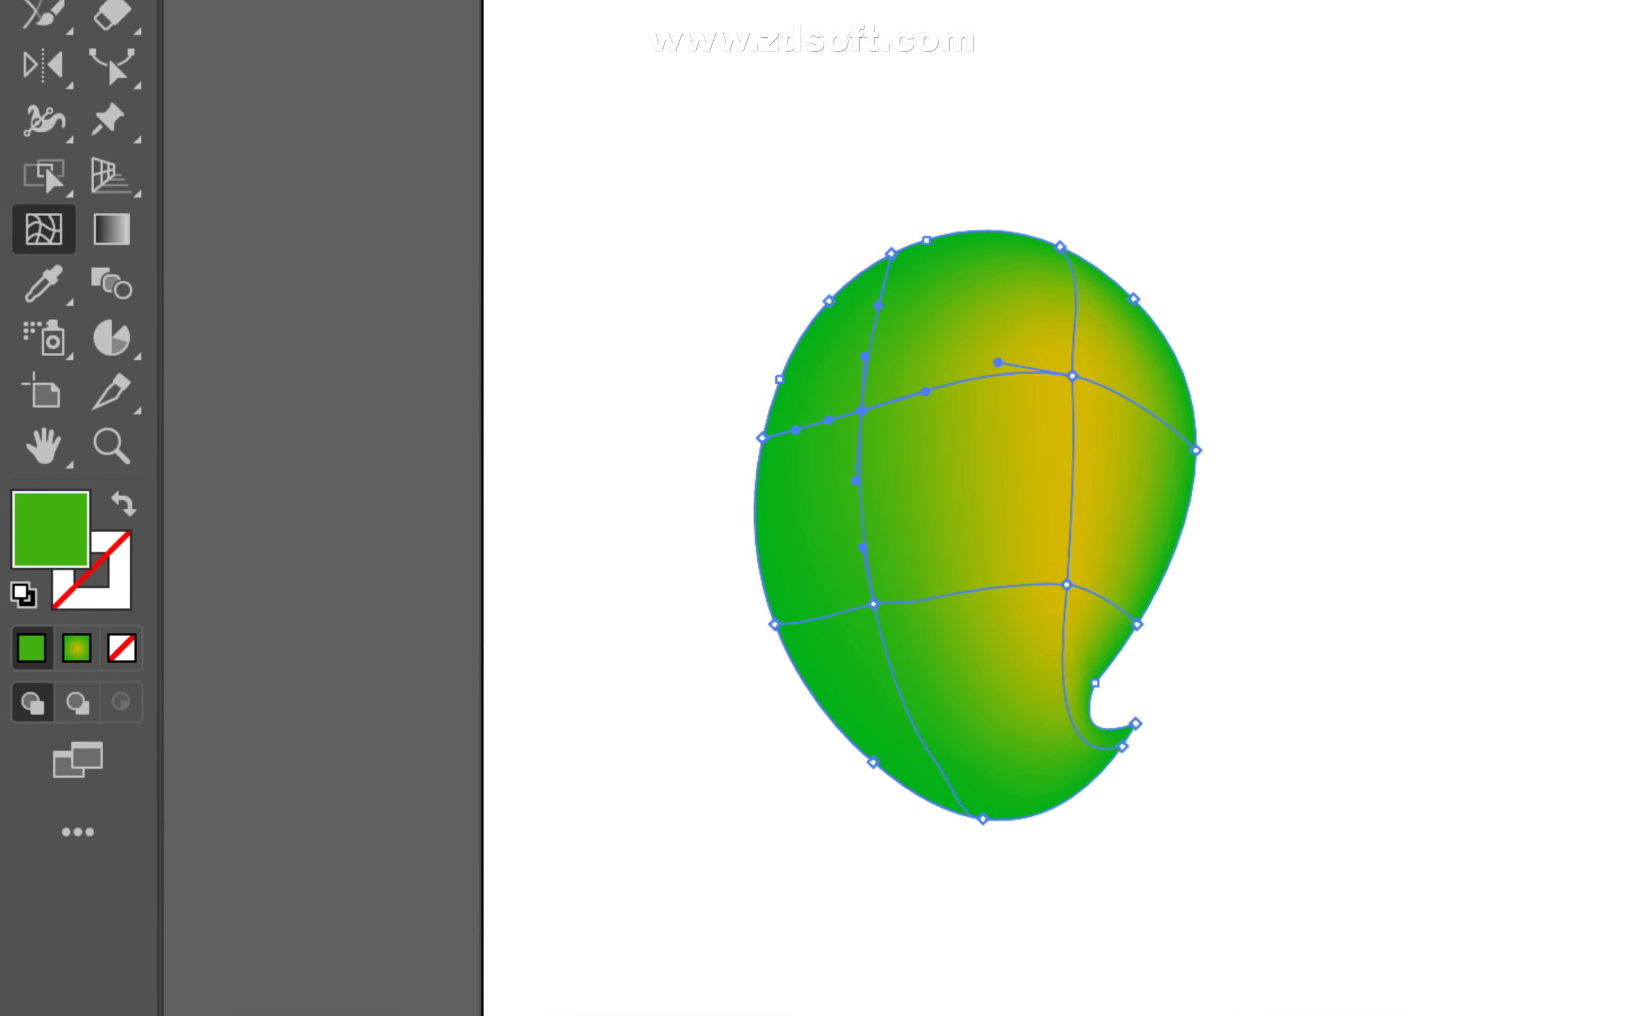
pyautogui.click(826, 496)
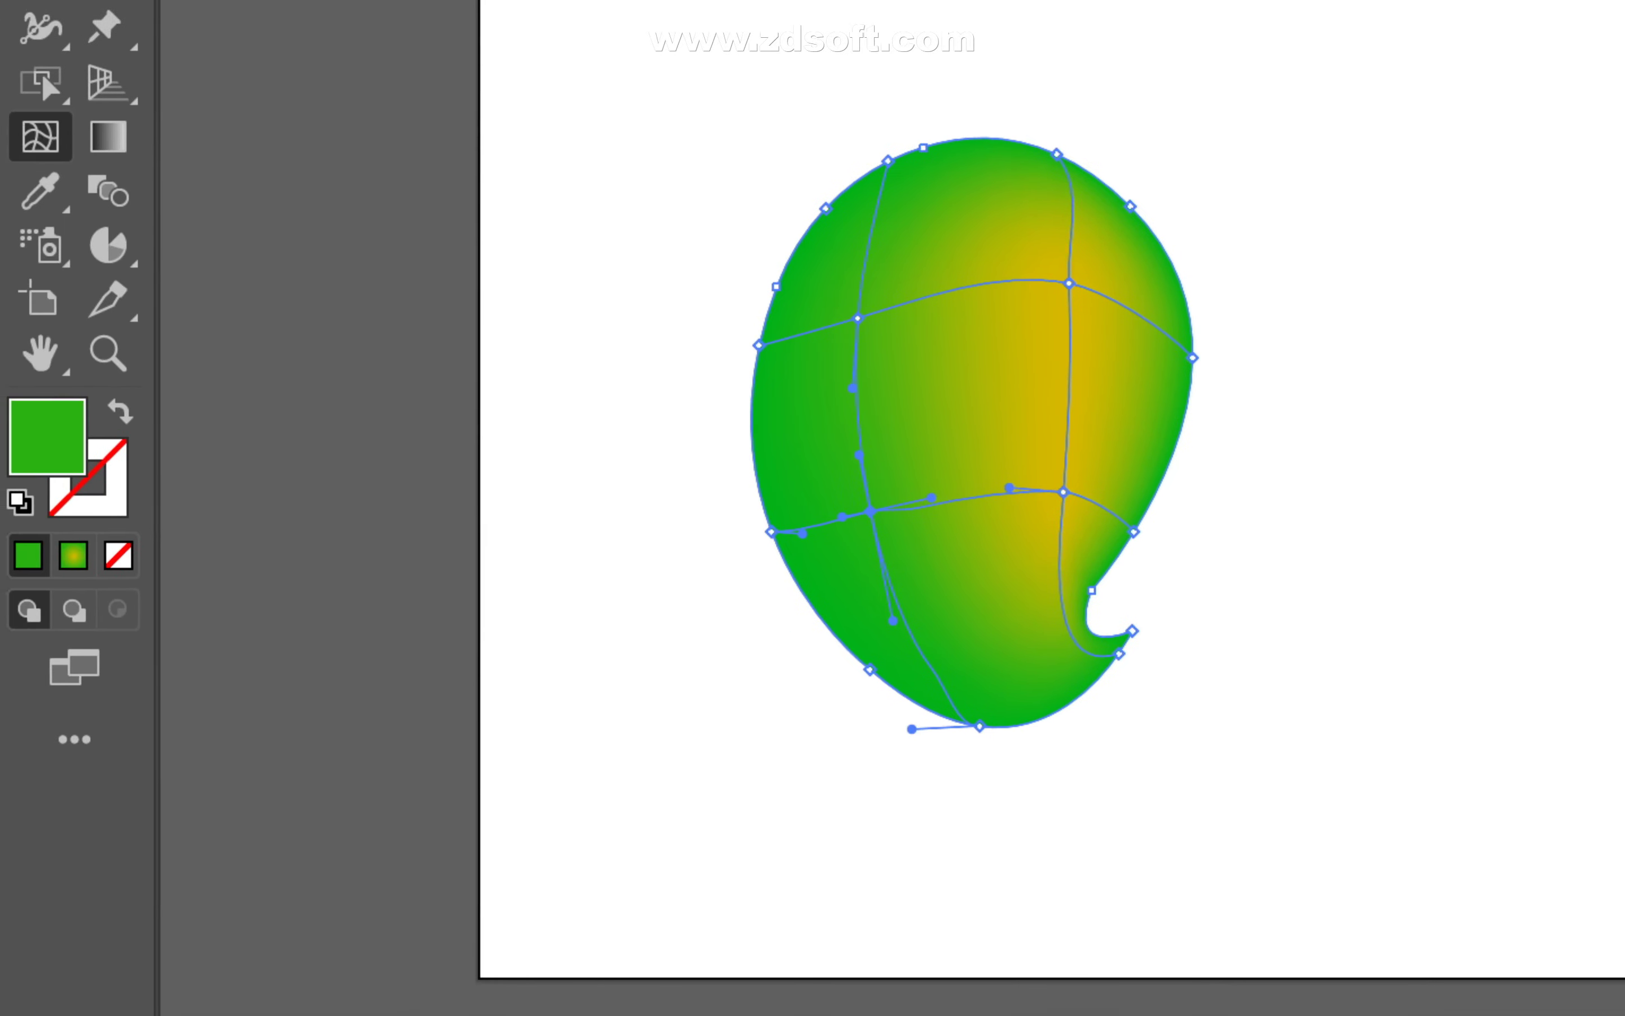
pyautogui.doubleClick(20, 420)
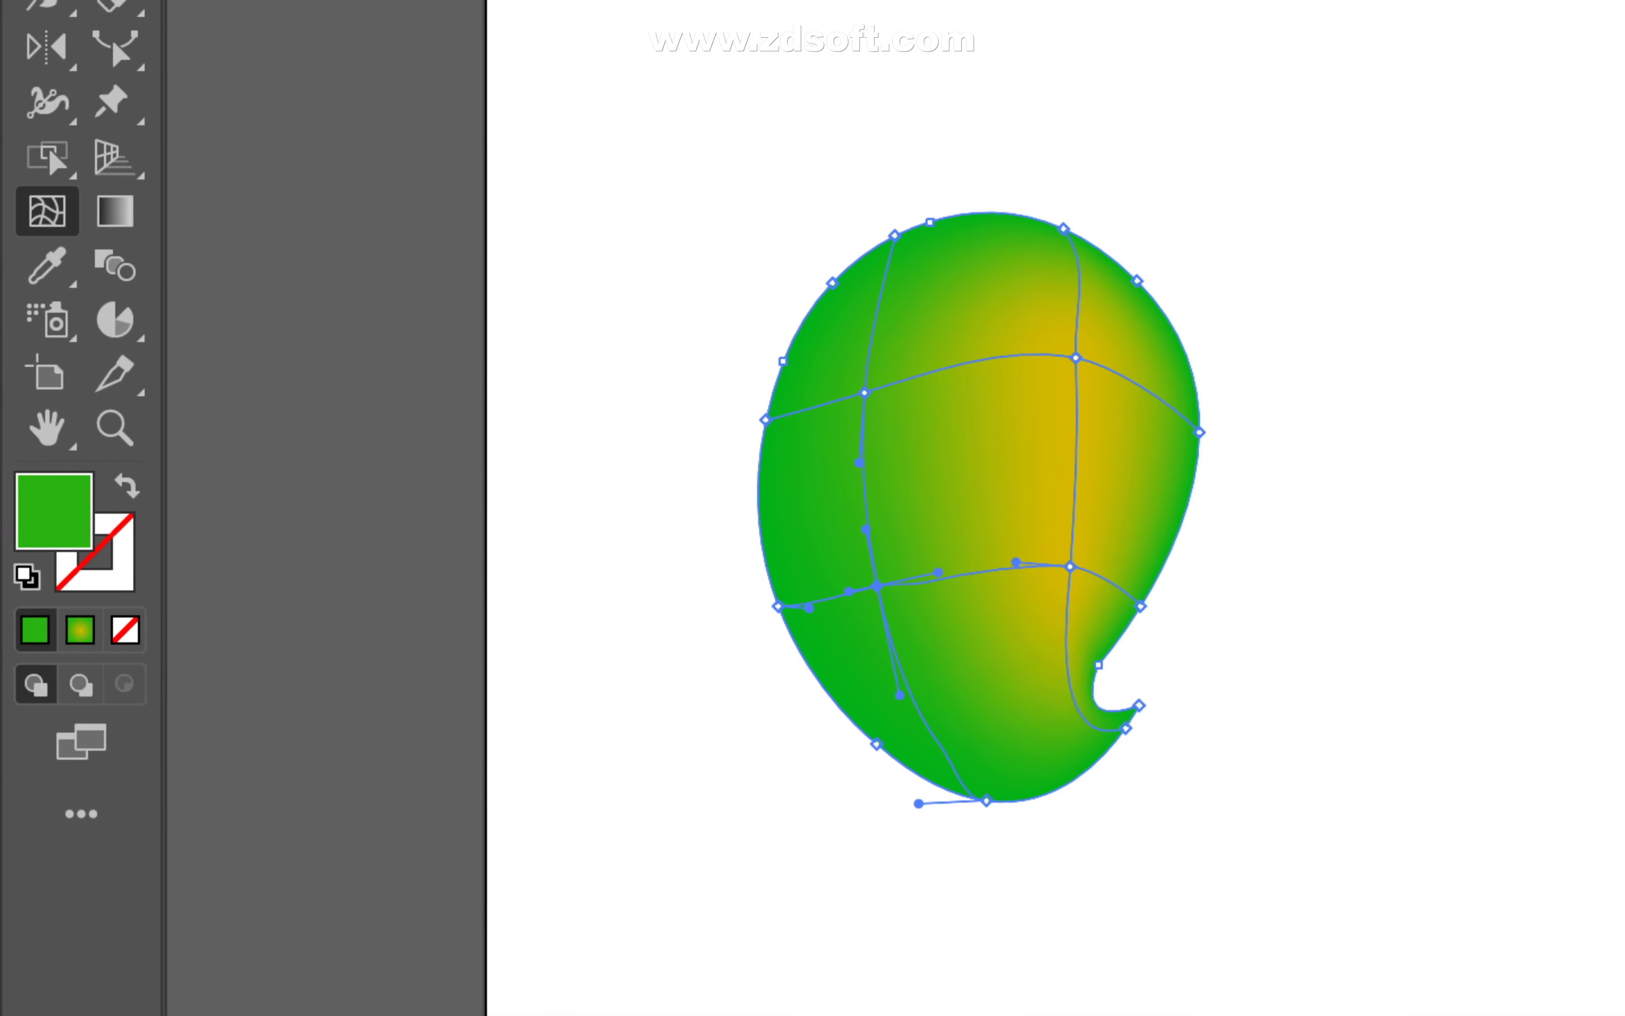
pyautogui.doubleClick(14, 431)
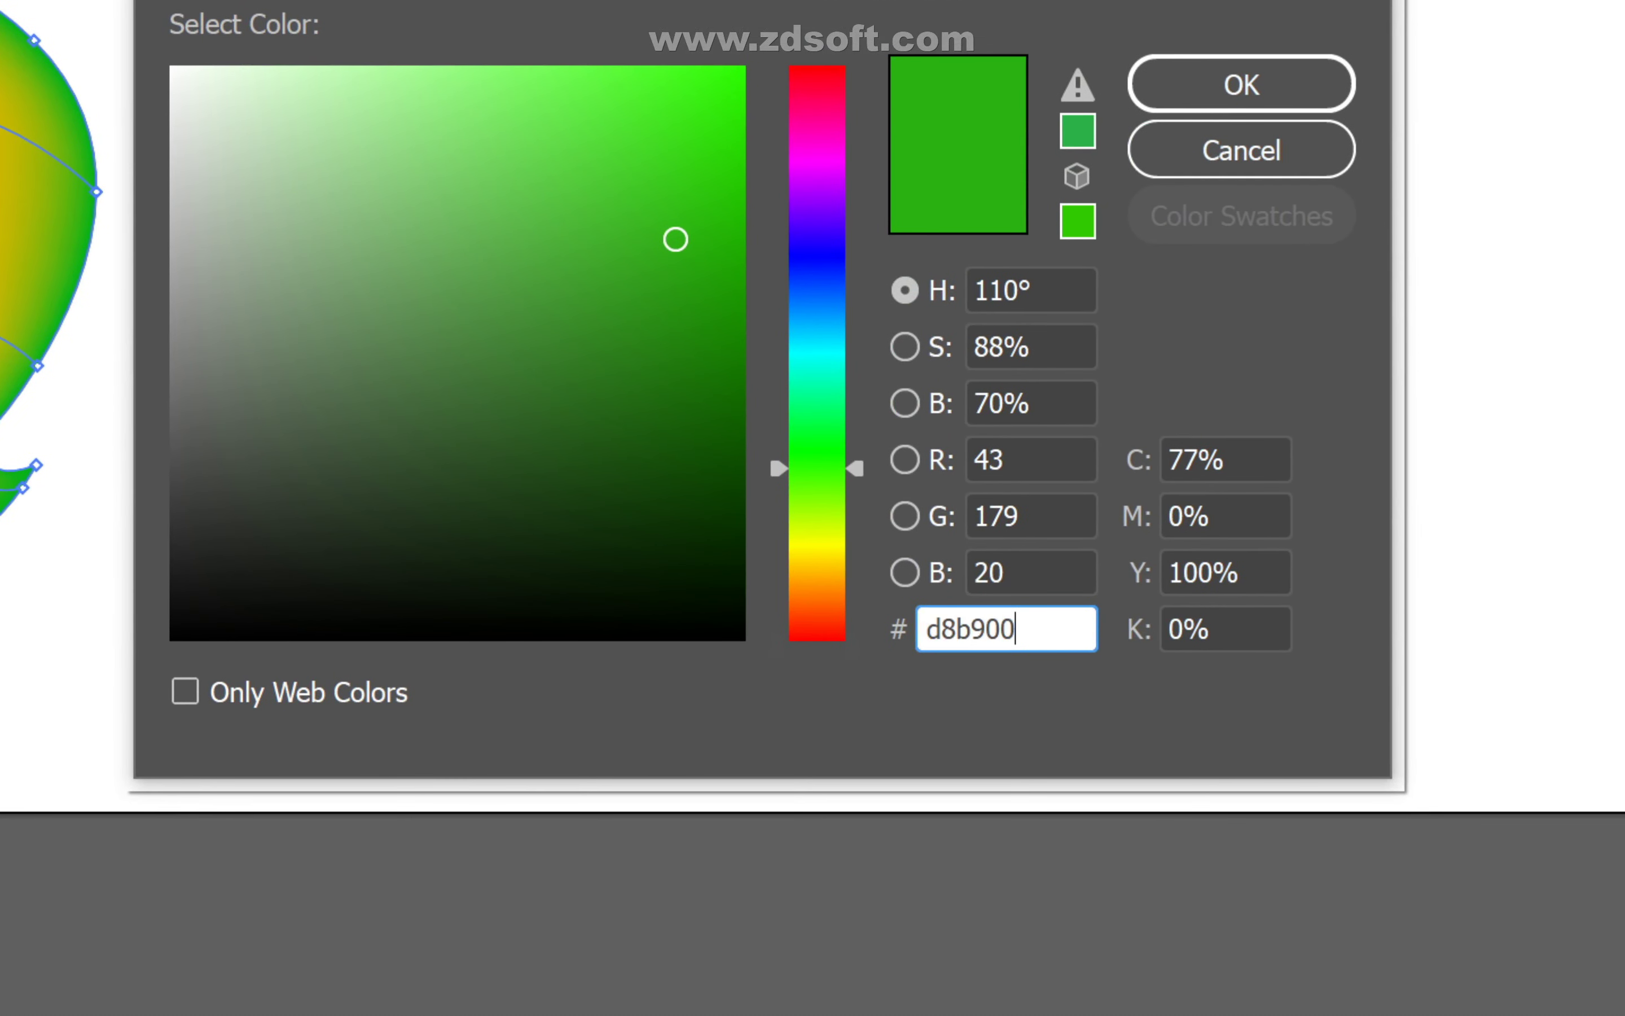
pyautogui.press('Return')
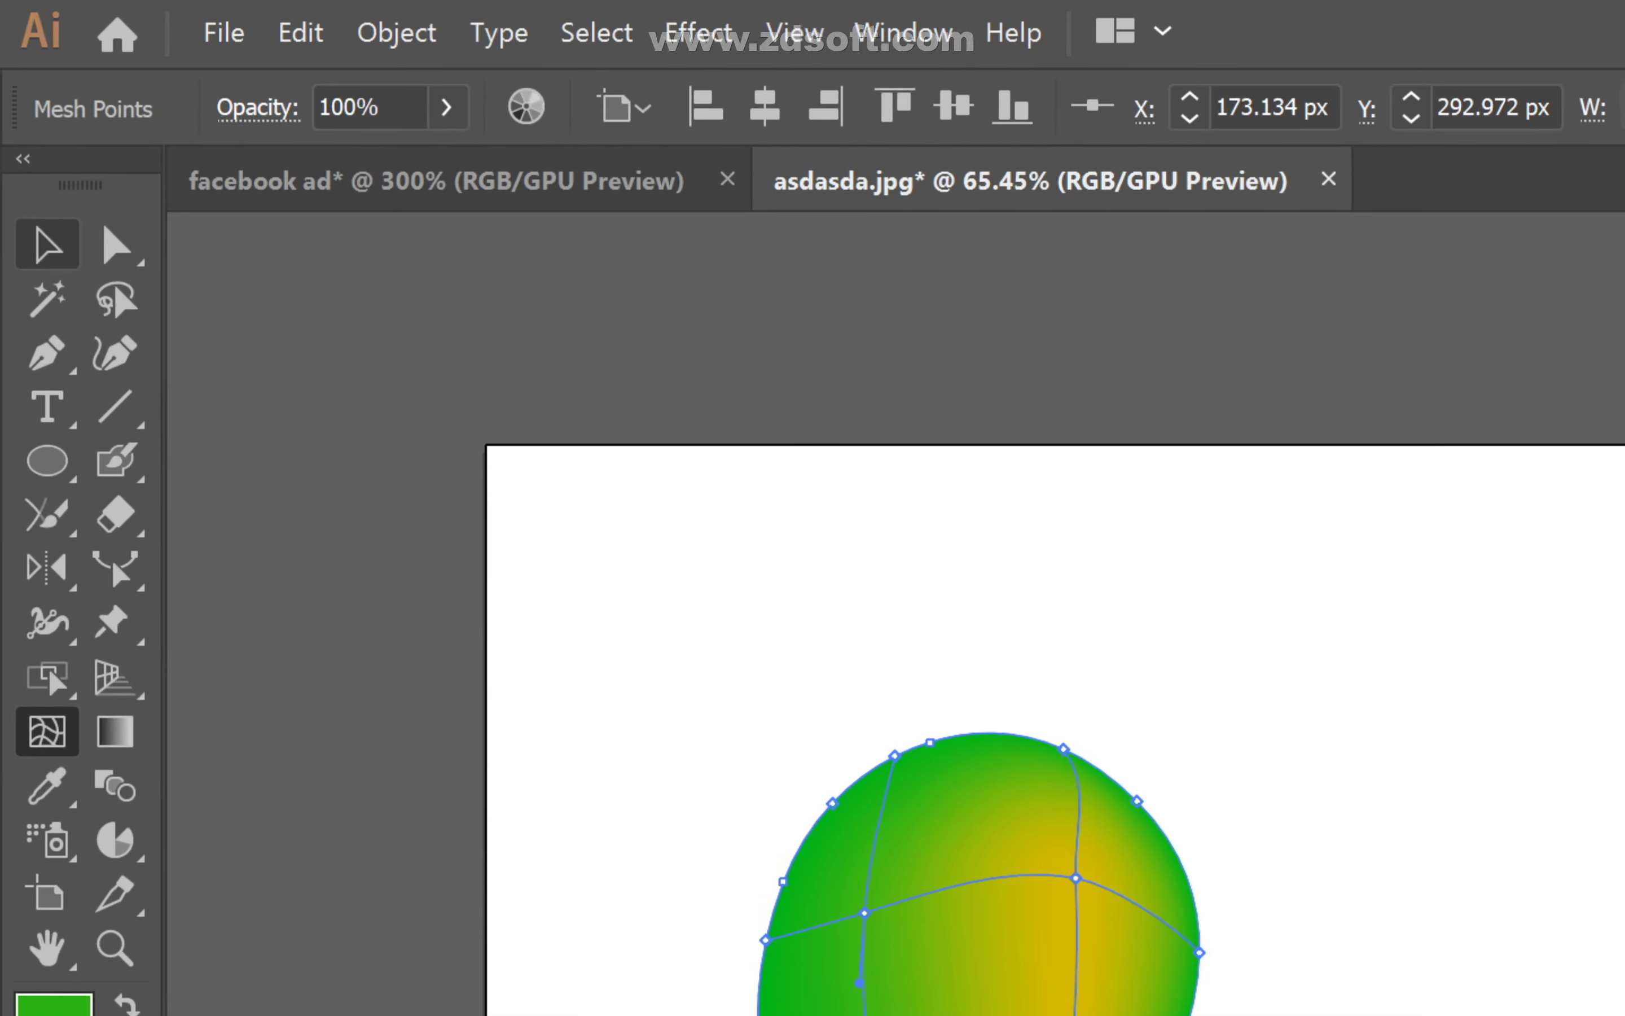
# - Move the mesh shape to the artboard's upper-left area and the gradient ellipse farther to the right
pyautogui.click(26, 211)
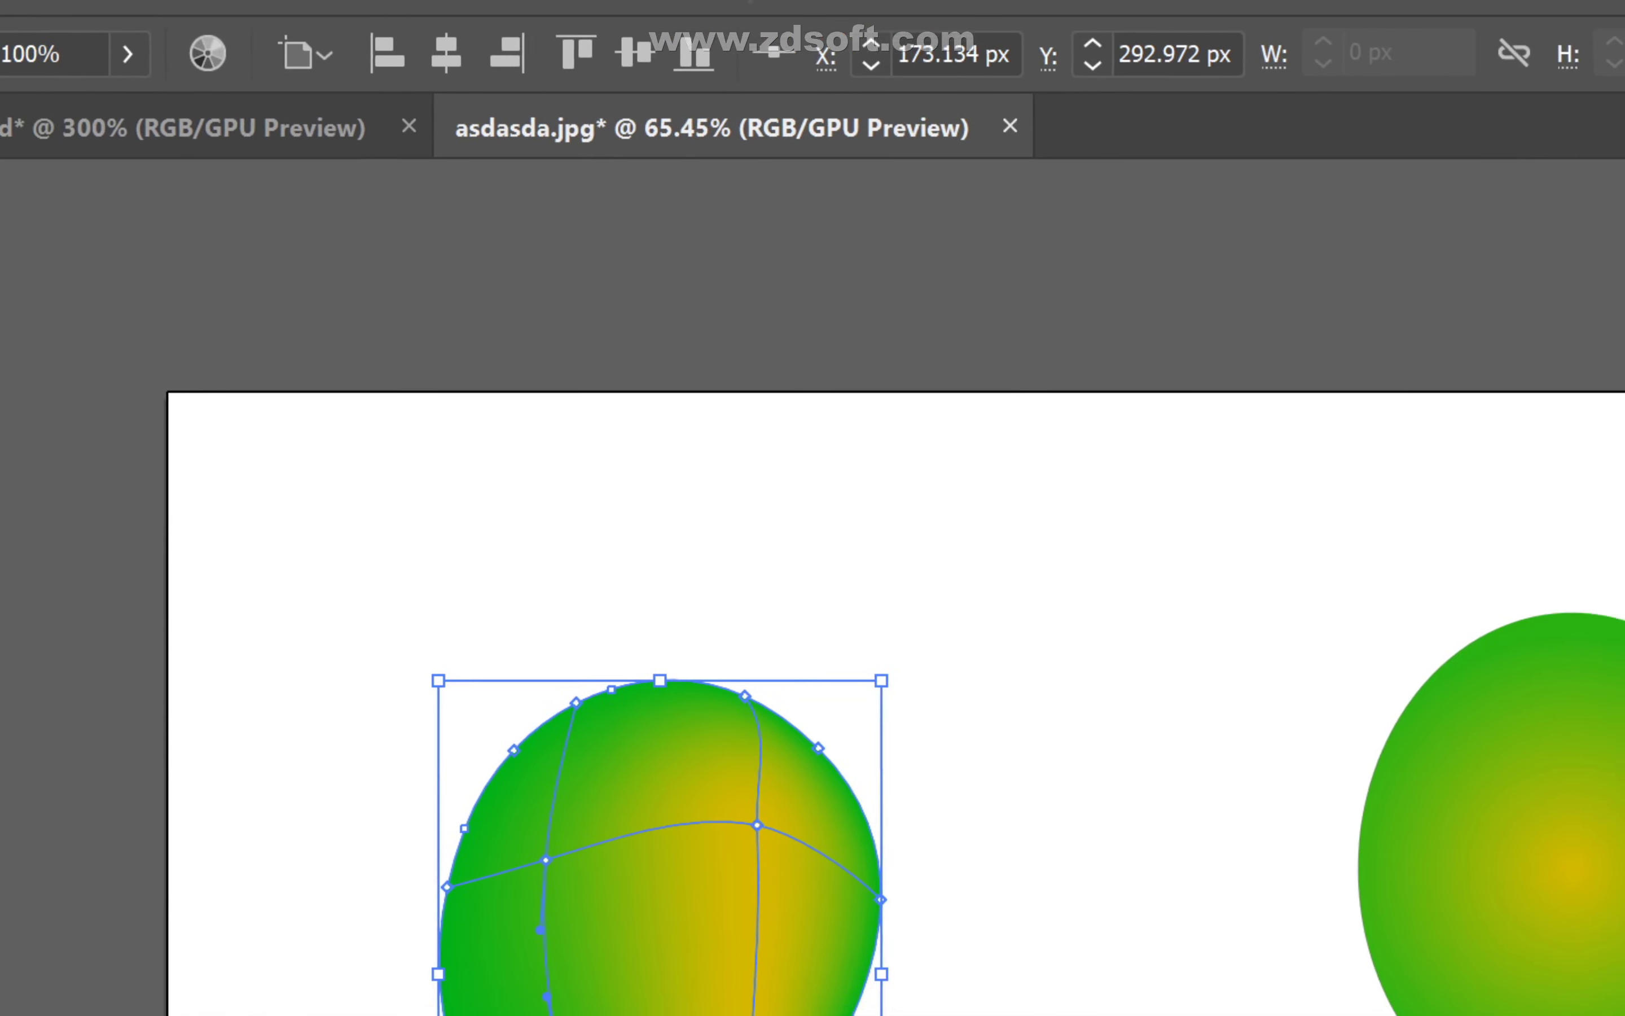
pyautogui.hotkey('ctrl', 'shift', 'a')
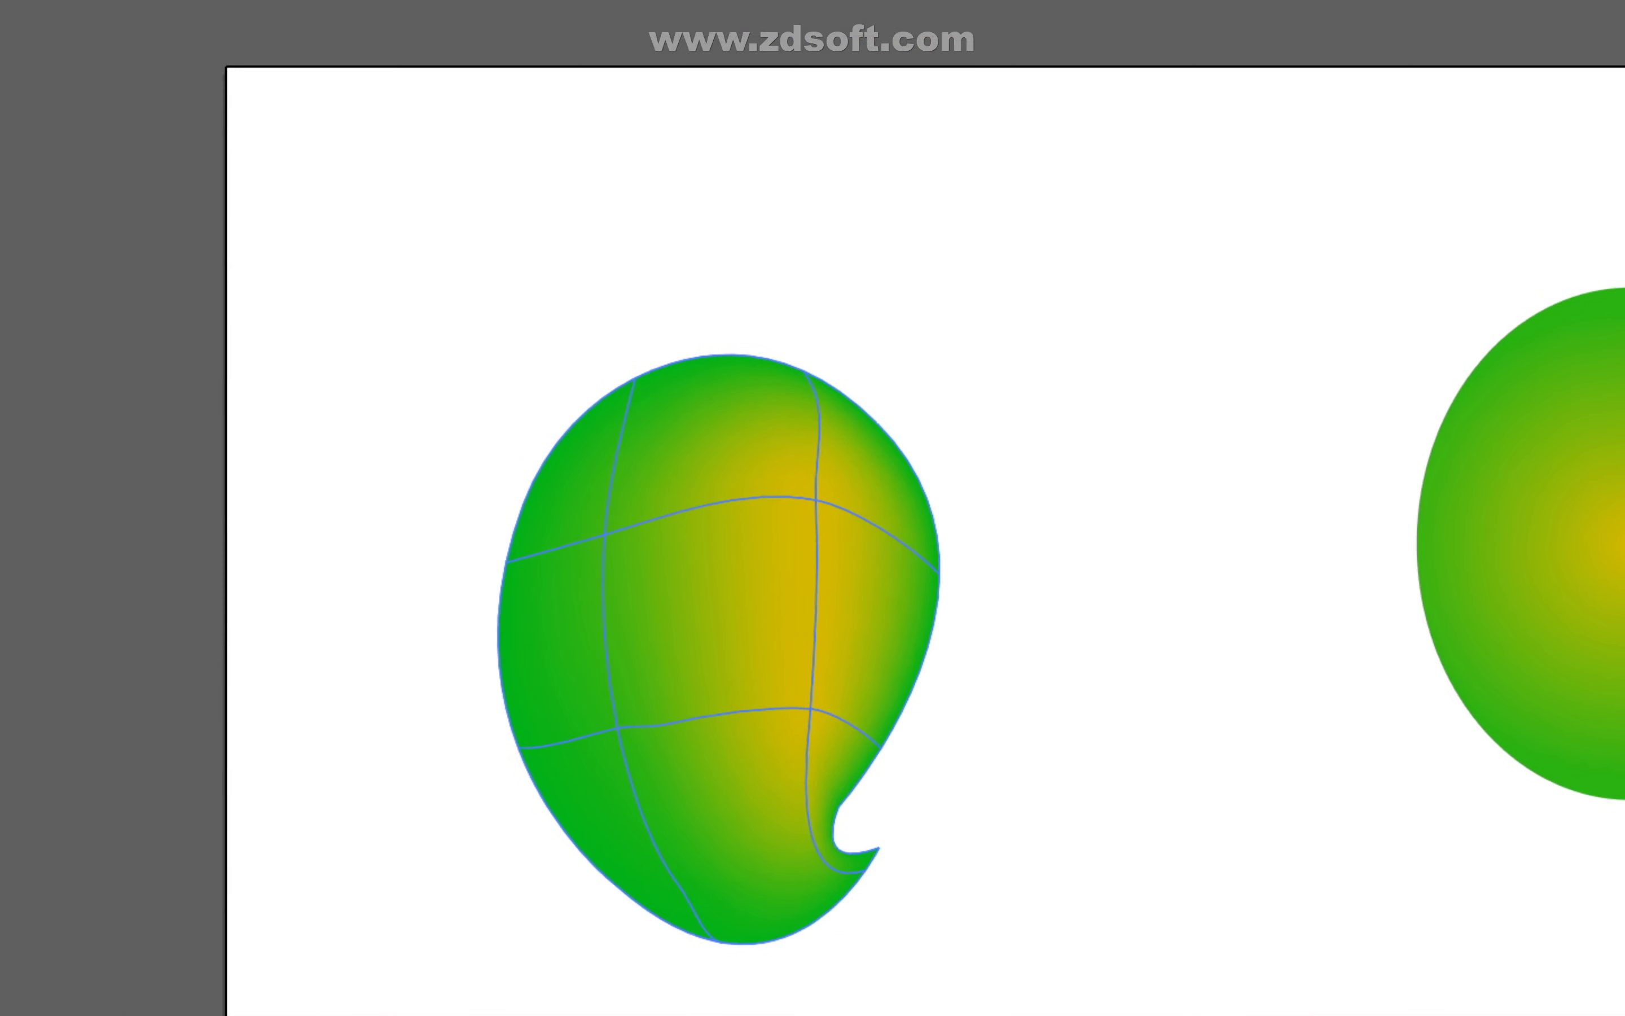
pyautogui.moveTo(598, 817); pyautogui.dragTo(370, 577)
pyautogui.moveTo(766, 461); pyautogui.dragTo(766, 522)
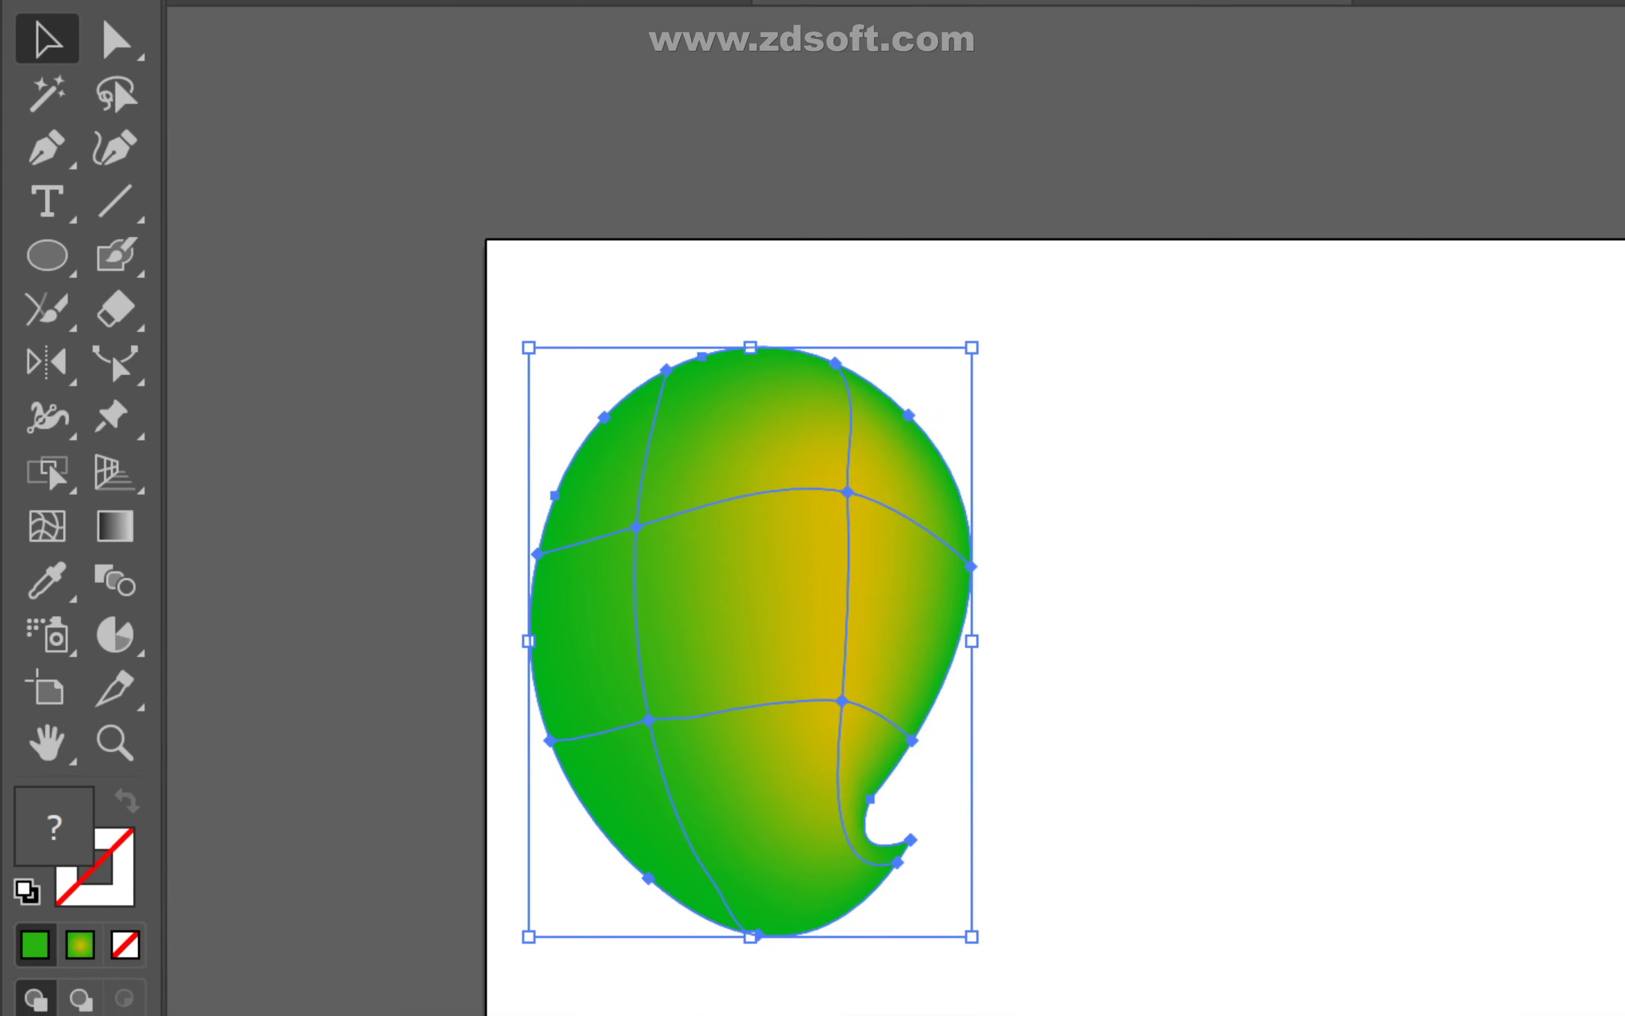
pyautogui.click(863, 504)
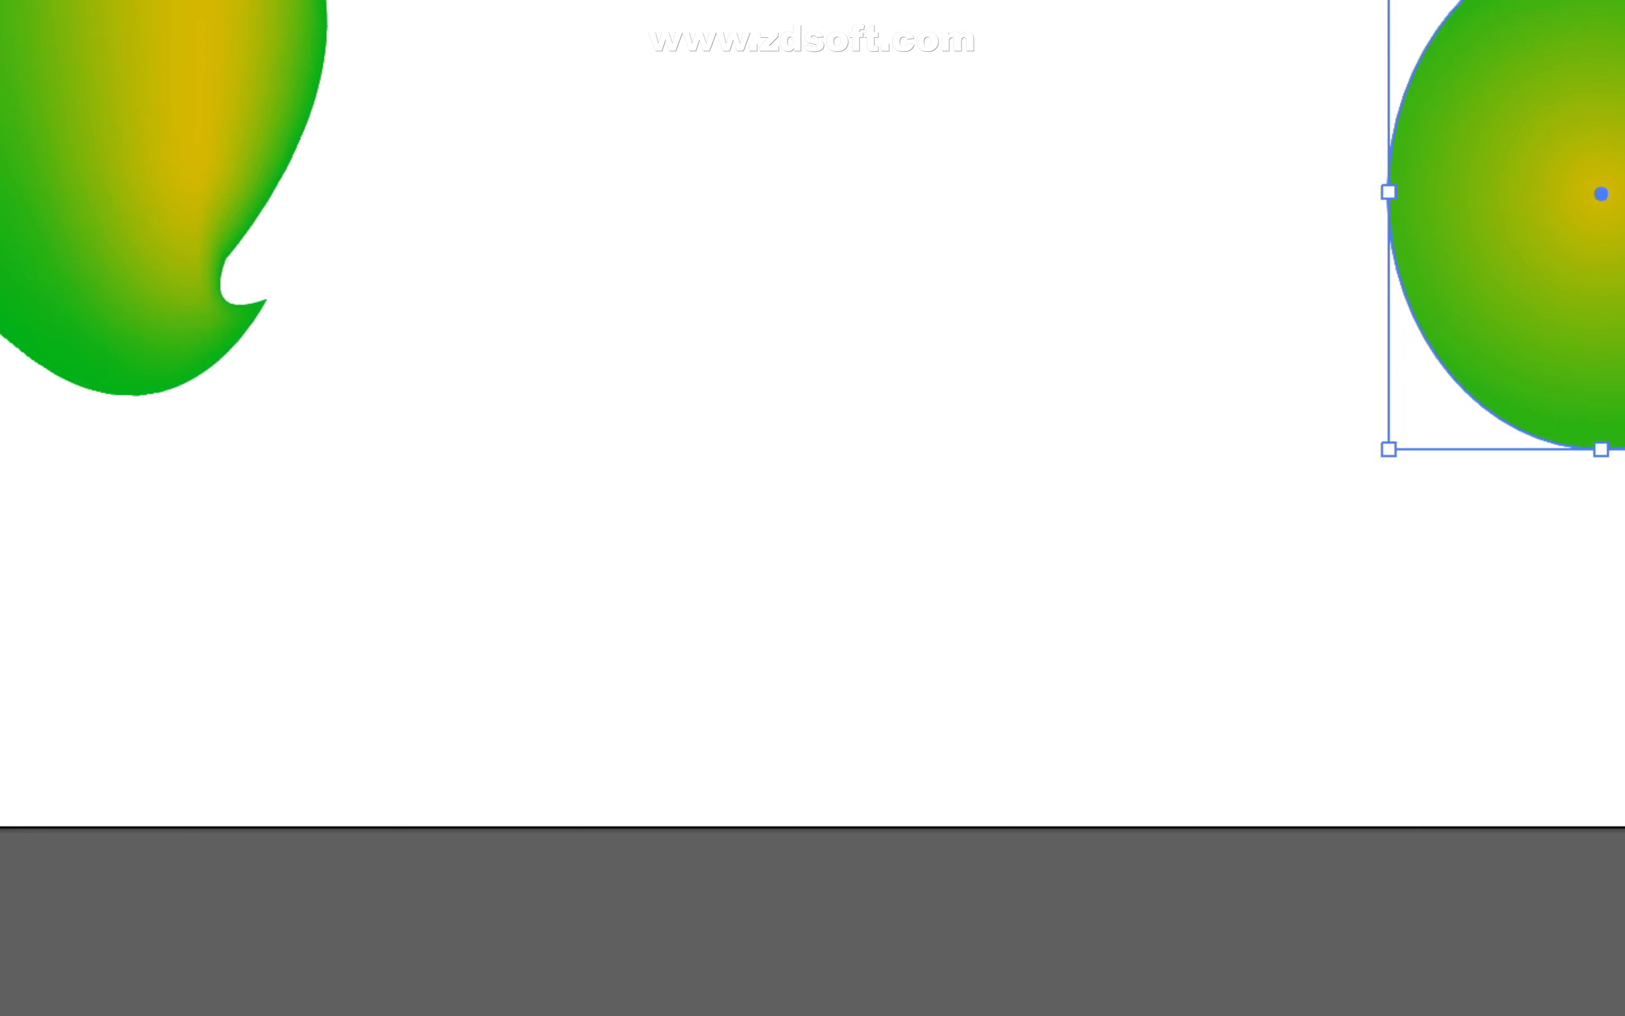
# - Switch to Chrome, search Google Images for "instagram" in a new tab and look through the logo gradients
pyautogui.moveTo(272, 980)
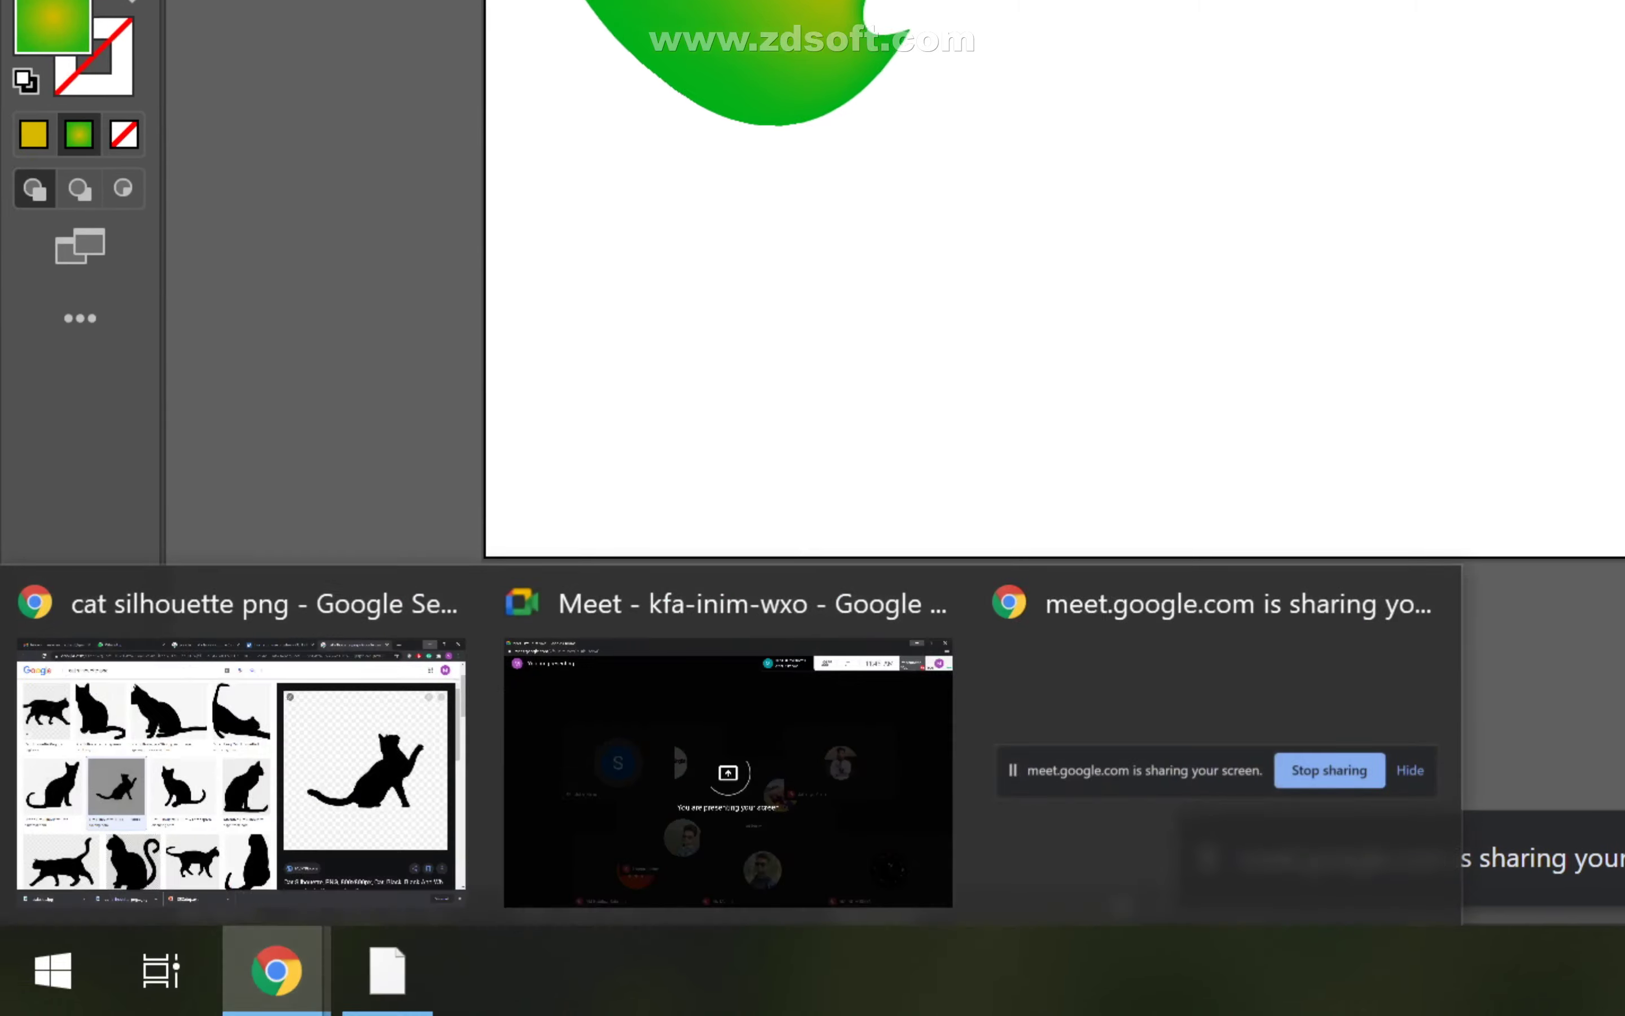
pyautogui.click(242, 829)
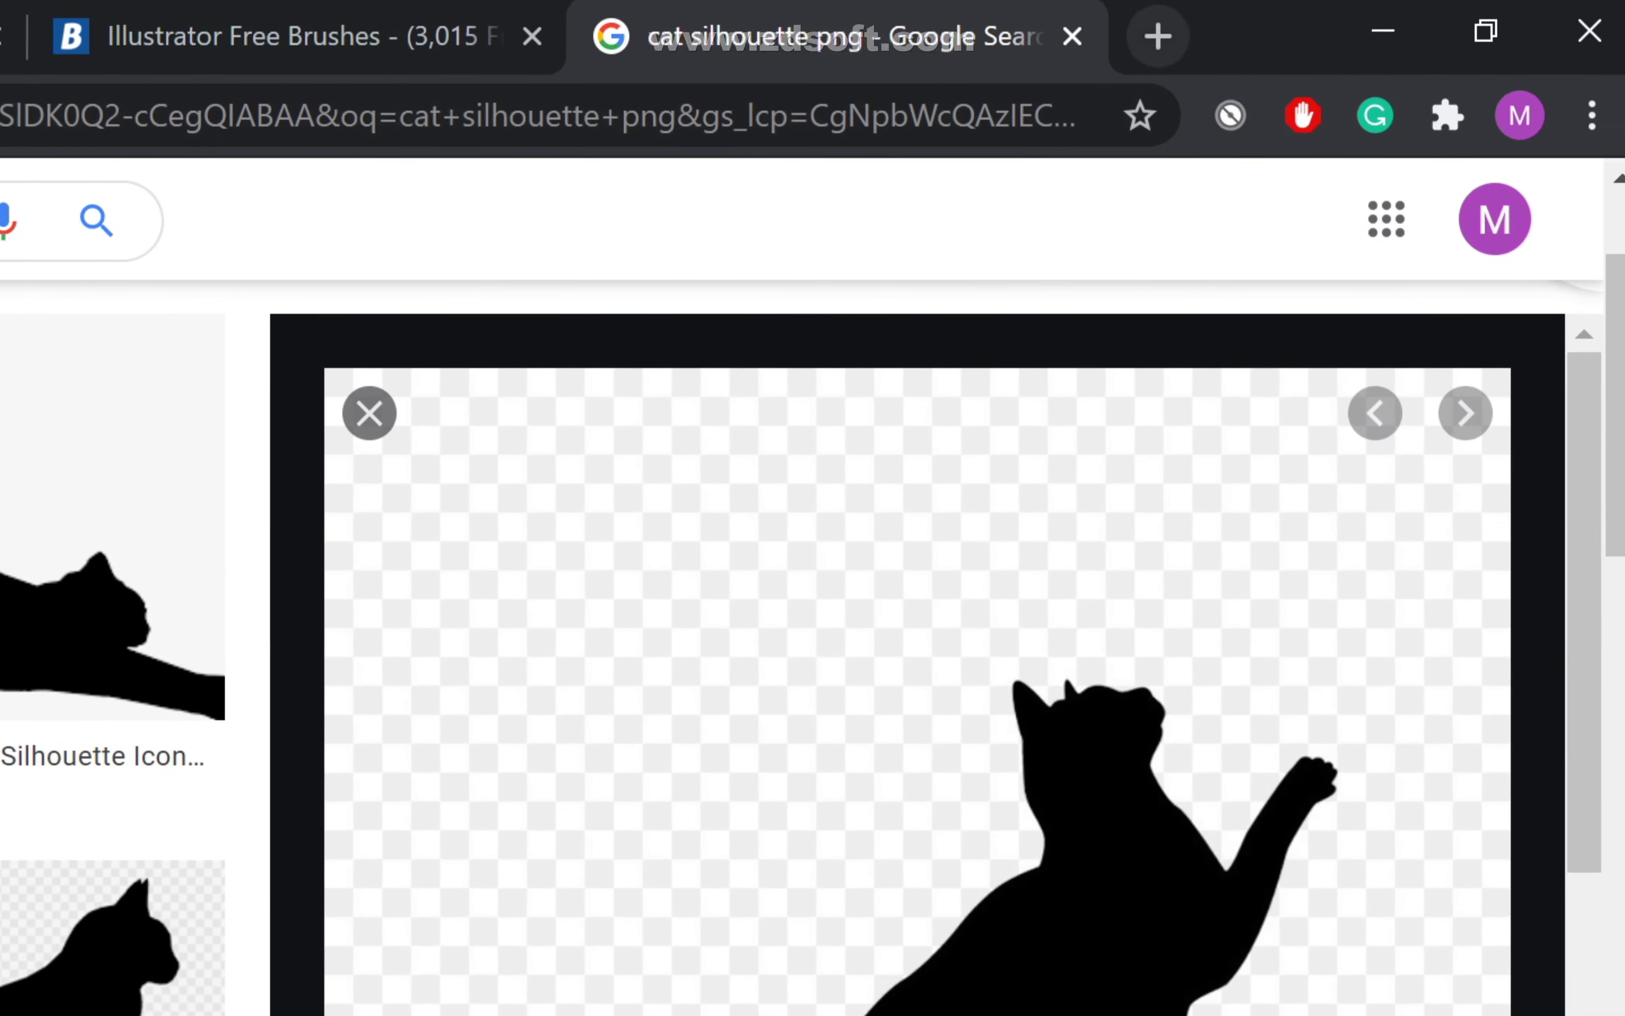
pyautogui.click(1159, 36)
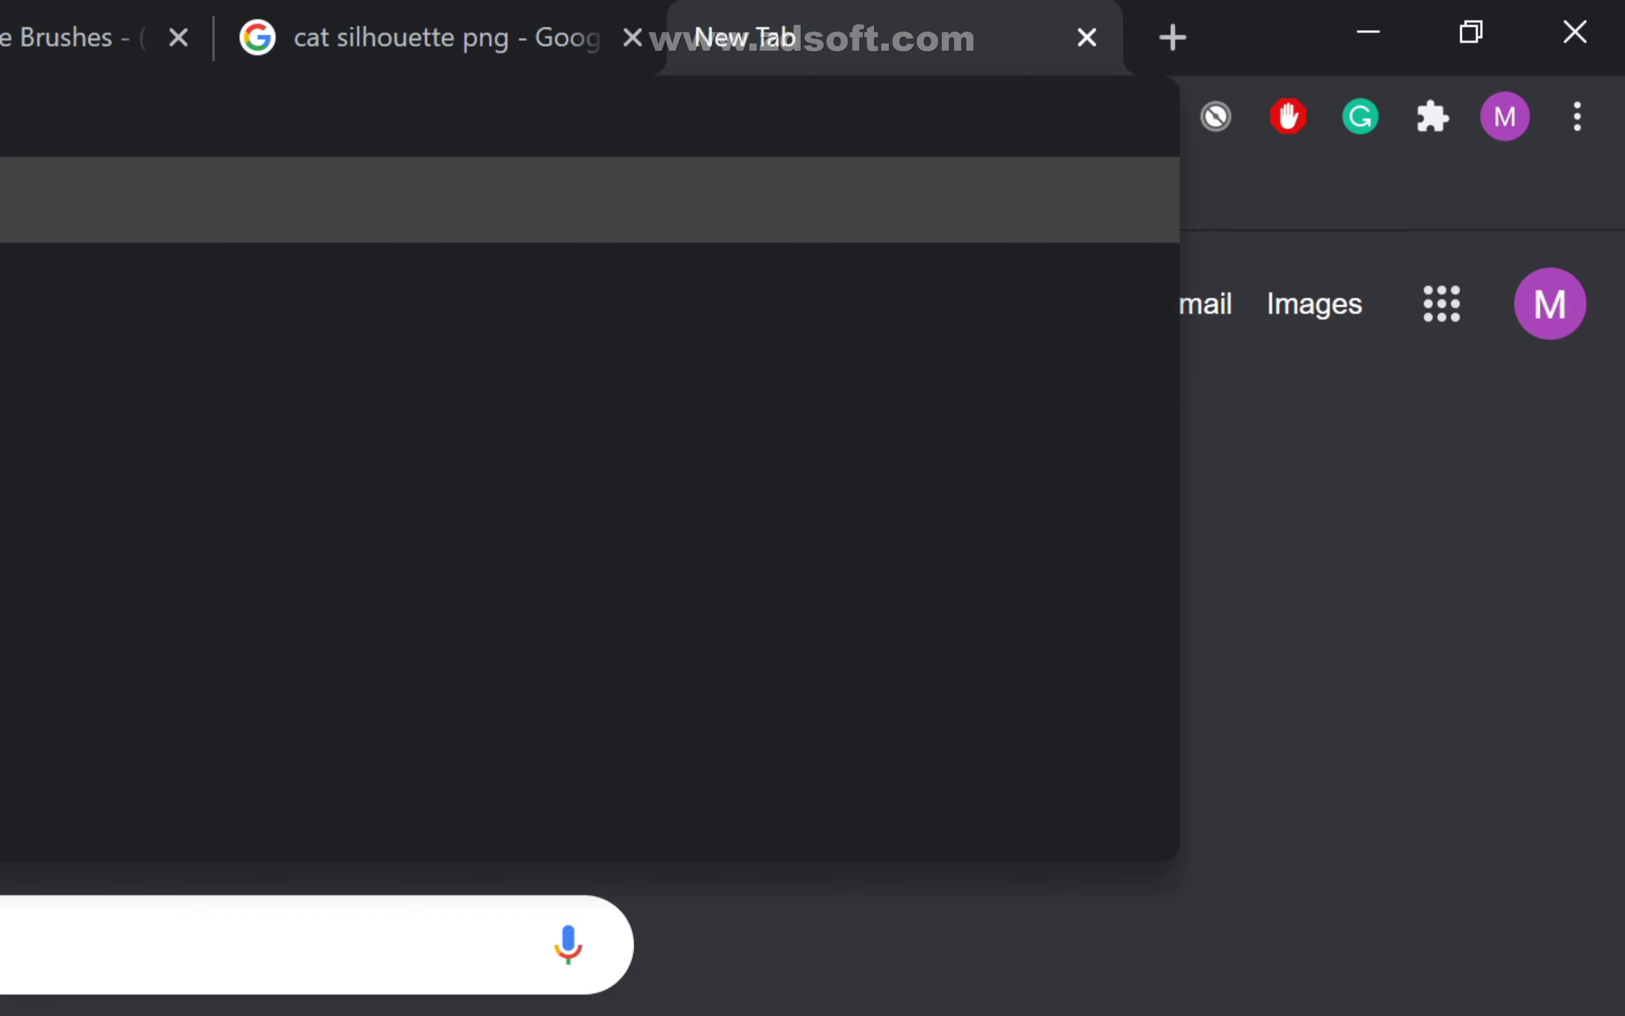
pyautogui.press('Return')
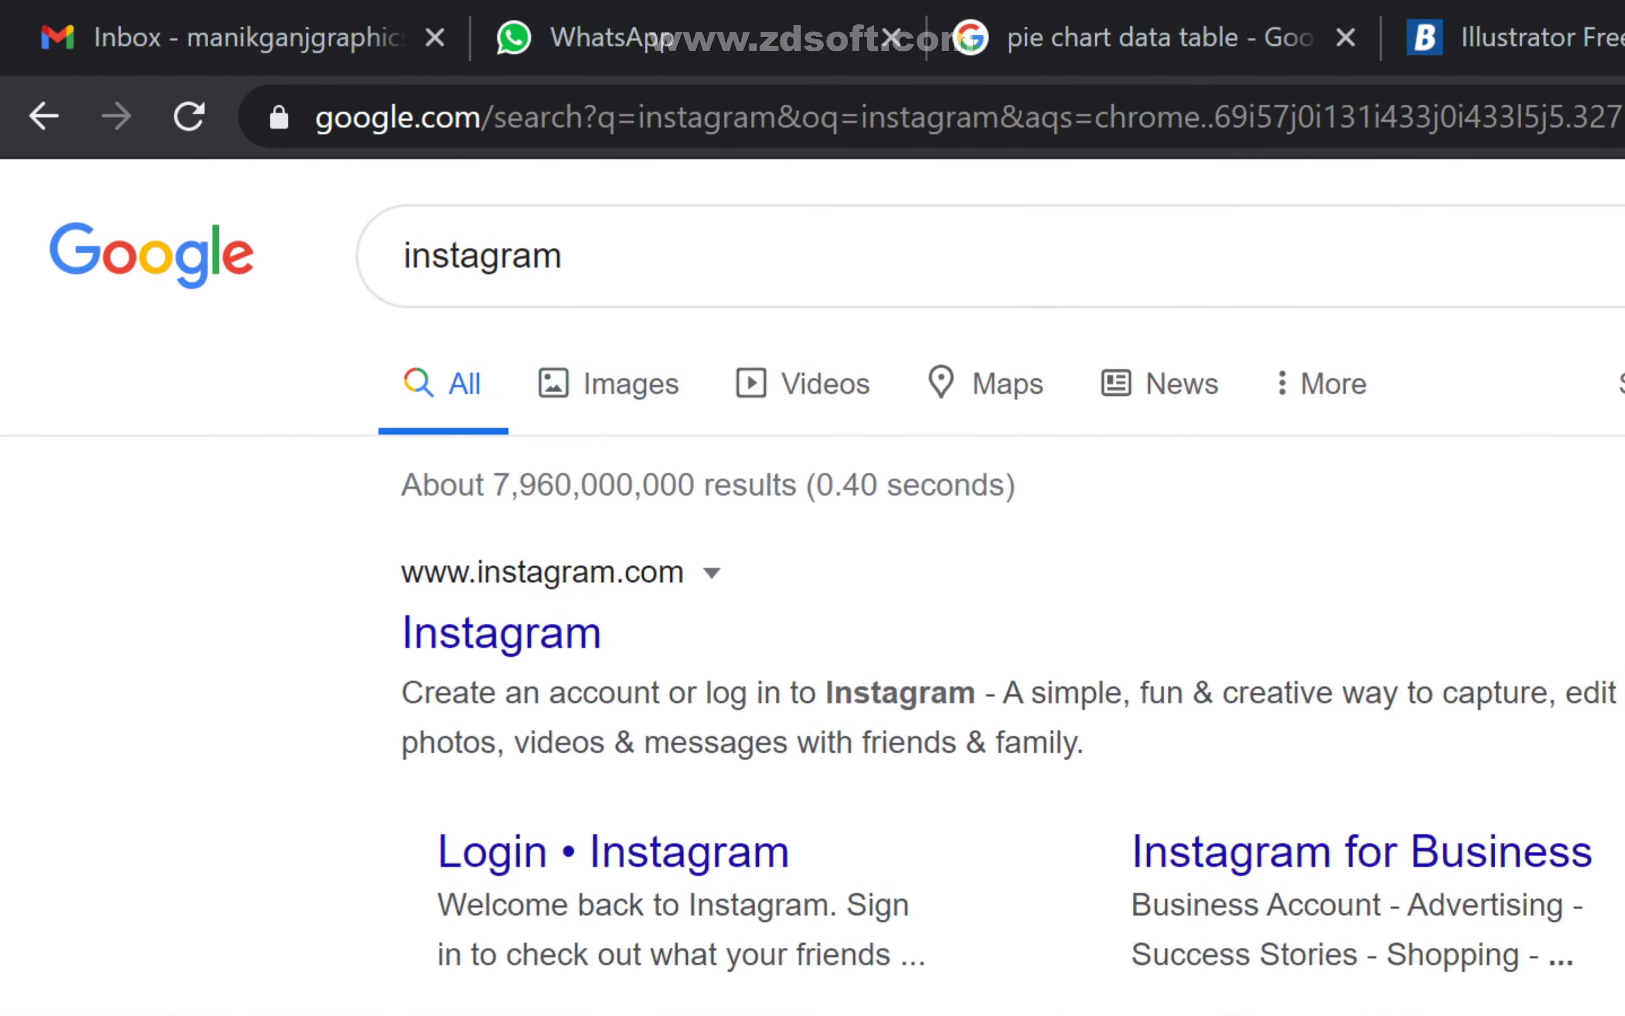
pyautogui.click(608, 383)
pyautogui.scroll(-5, 812, 604)
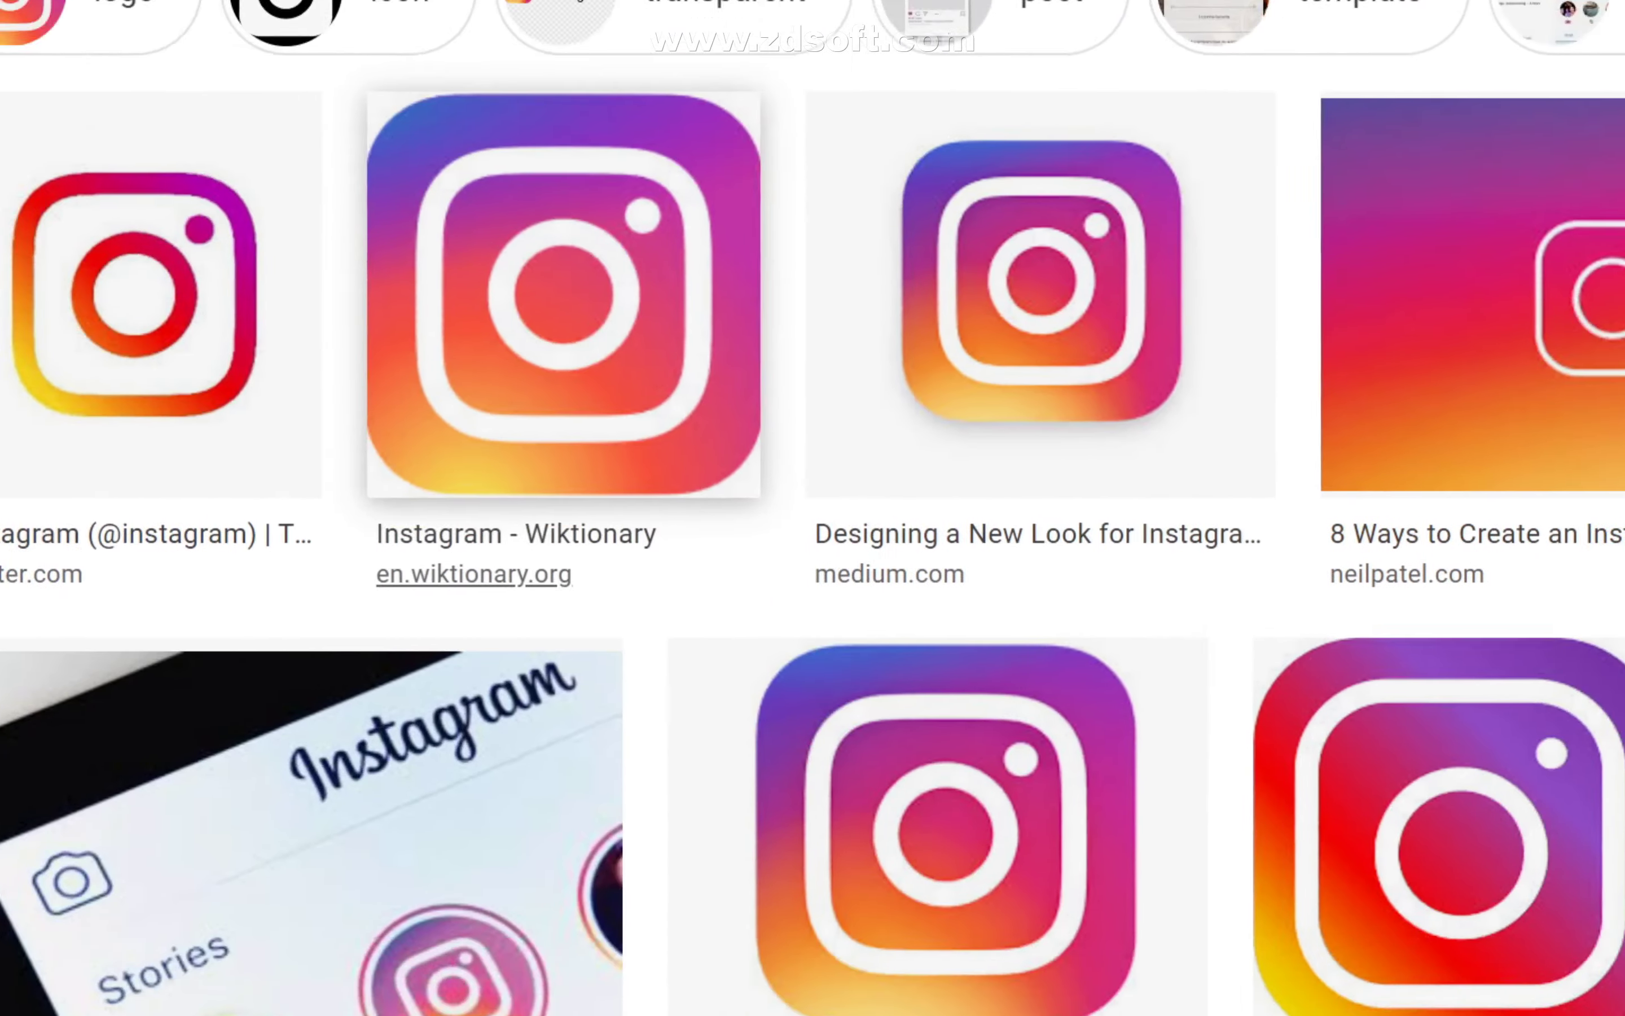
pyautogui.scroll(-5, 812, 508)
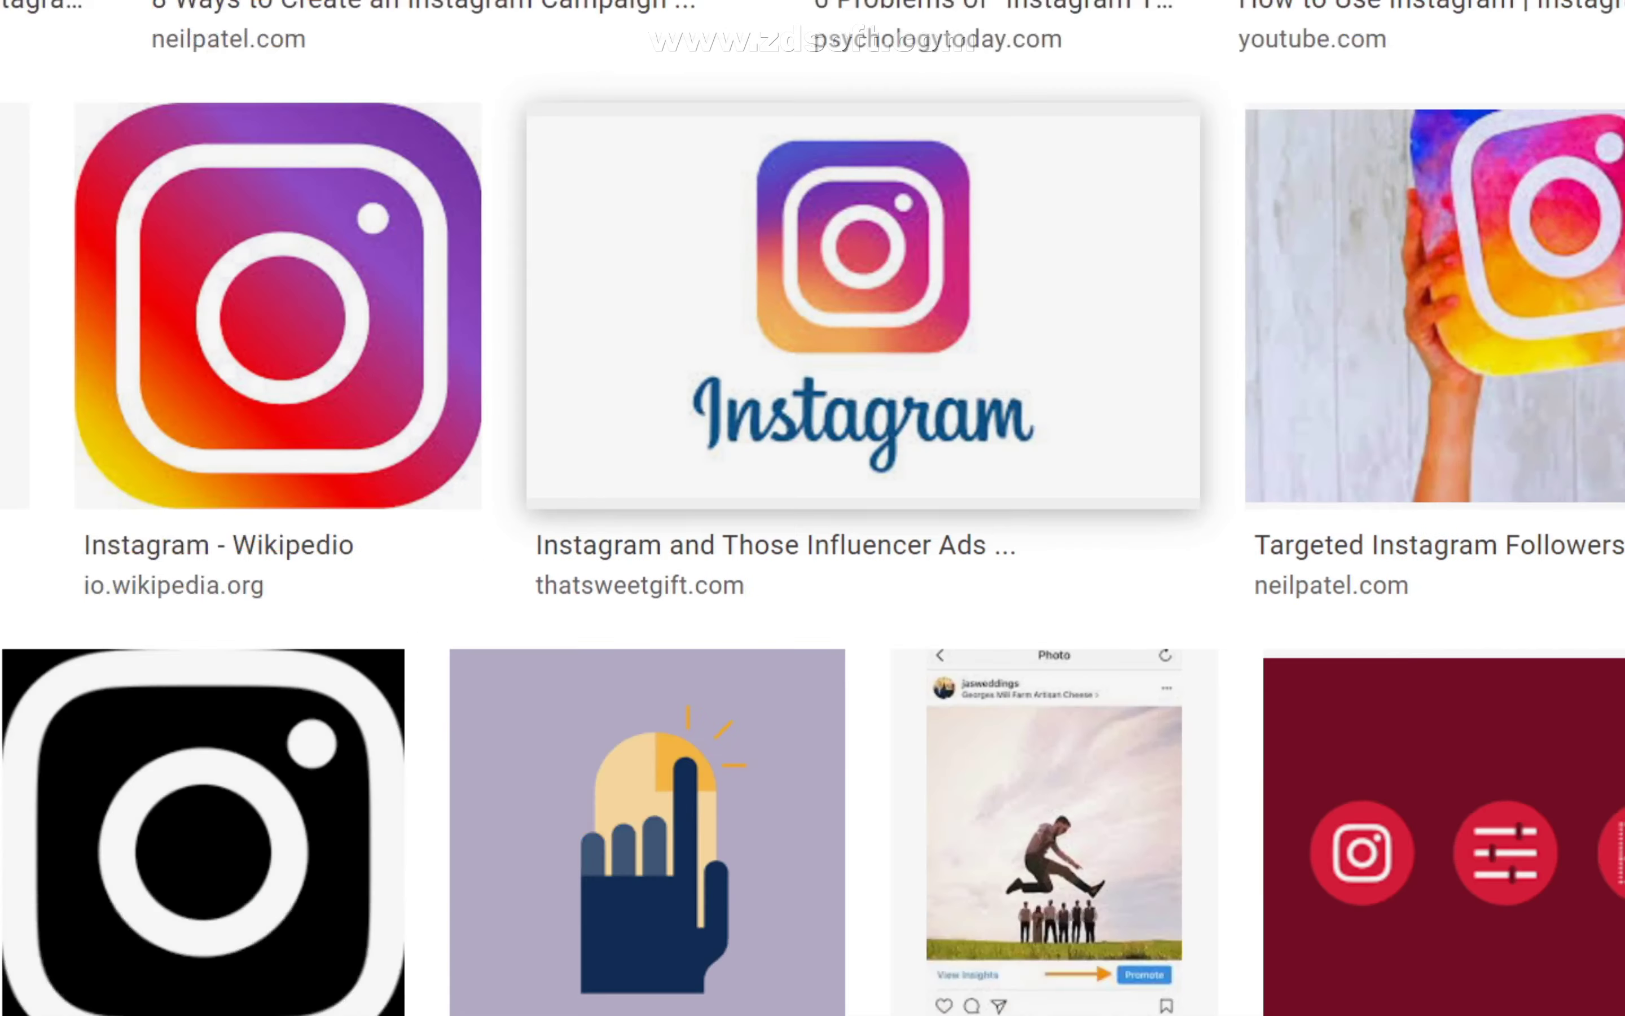
pyautogui.scroll(-6, 813, 508)
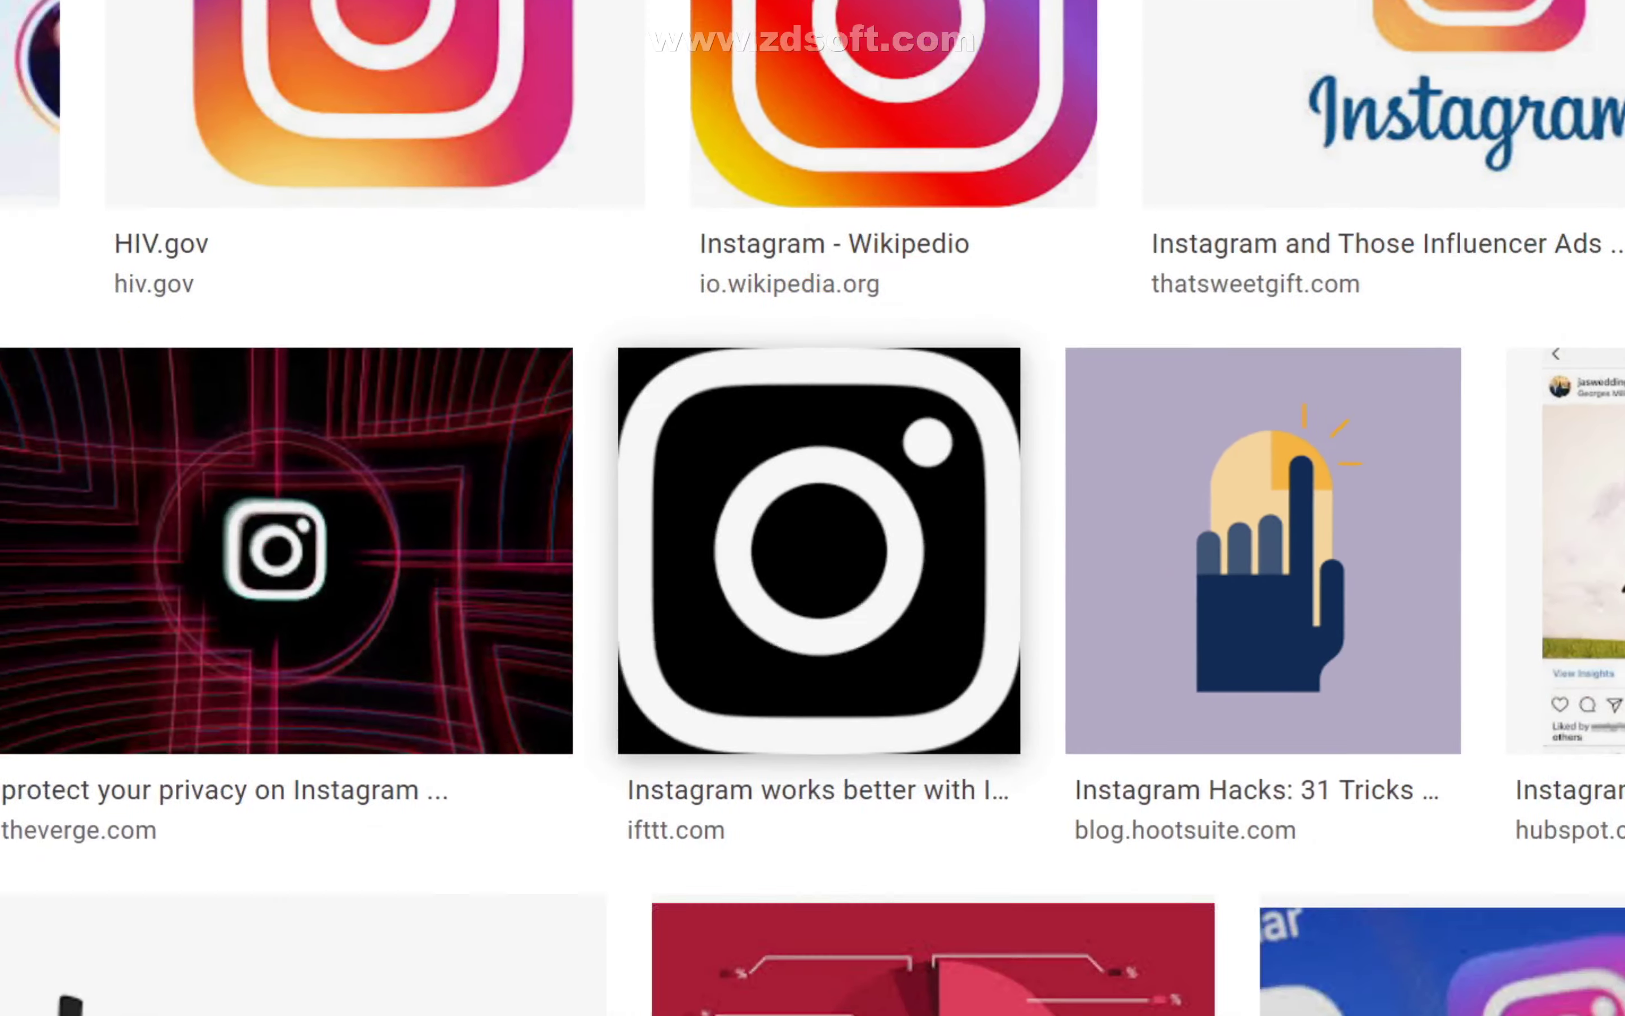
pyautogui.scroll(-3, 813, 282)
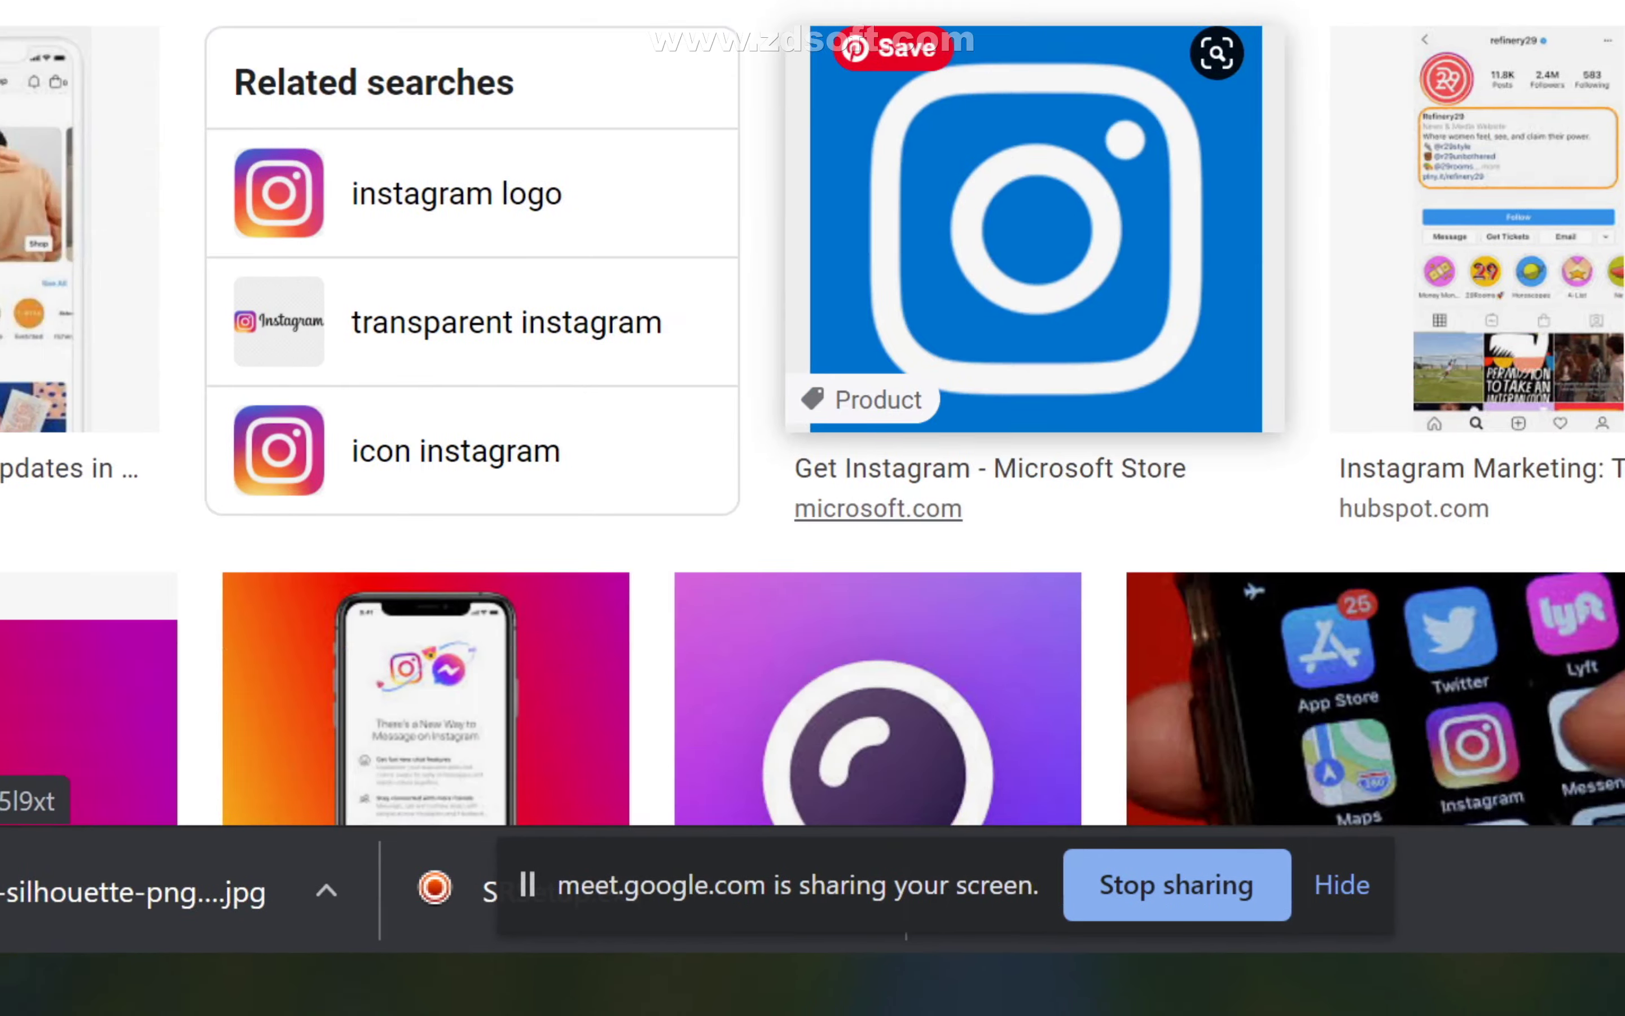
# - Switch back to Illustrator and change the selected ellipse's fill from a radial to a freeform gradient
pyautogui.moveTo(278, 970)
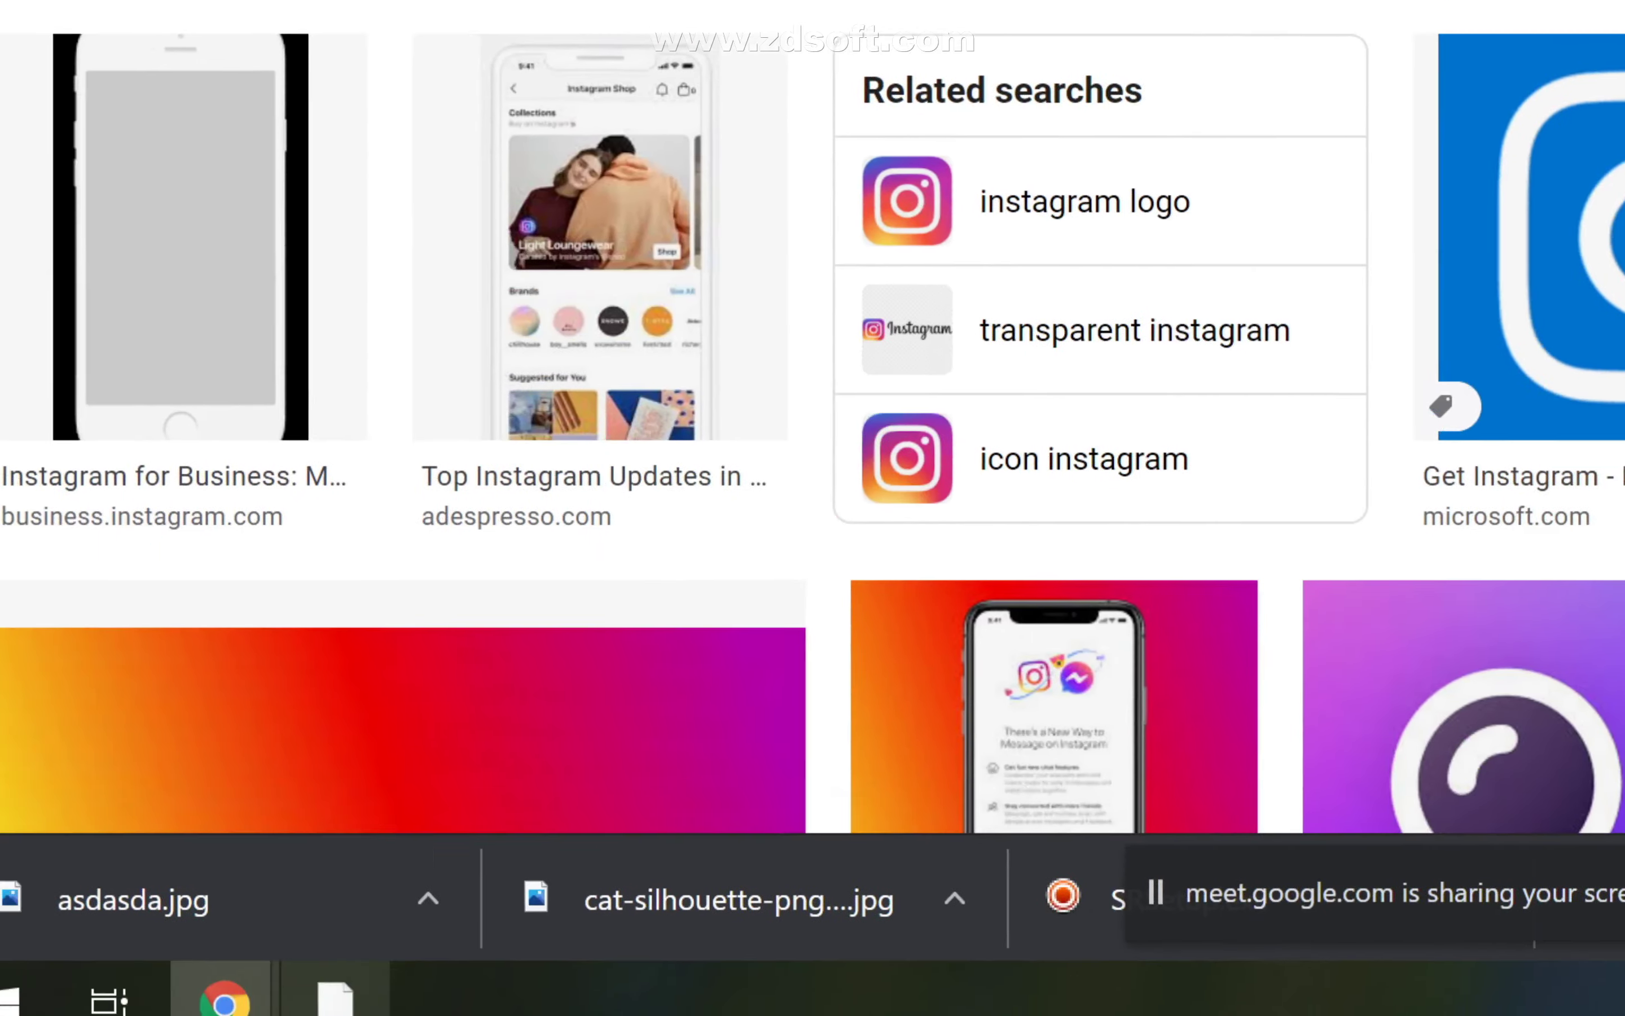
pyautogui.click(335, 998)
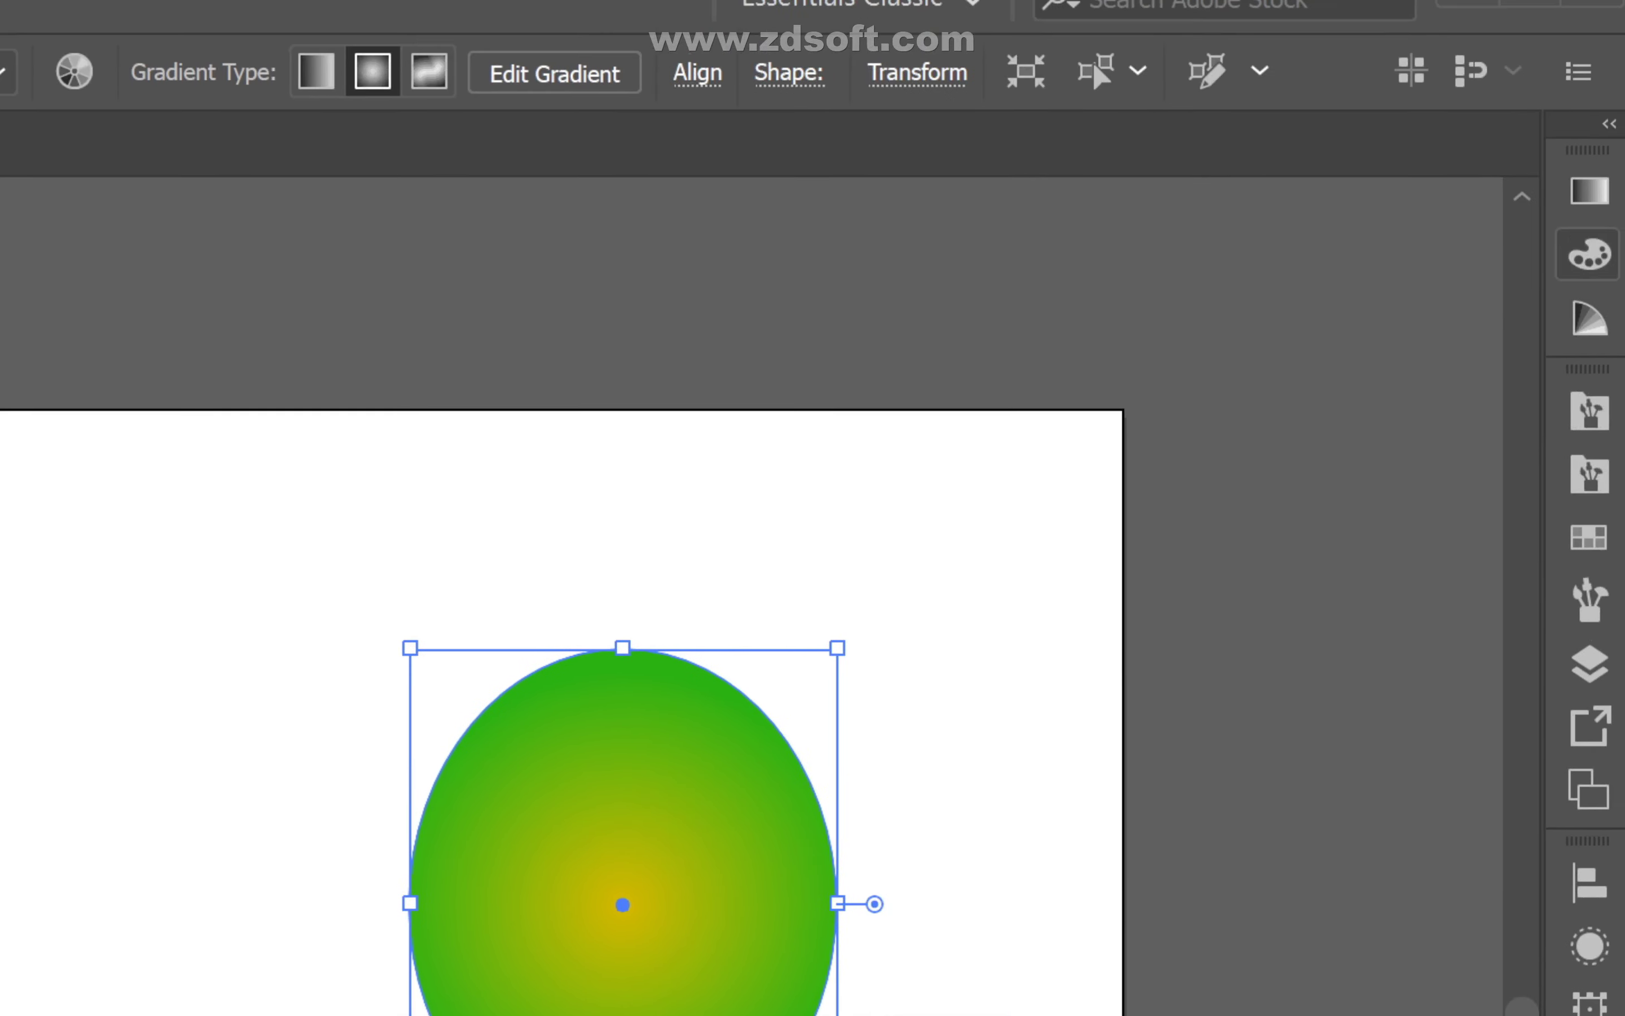
pyautogui.click(1589, 191)
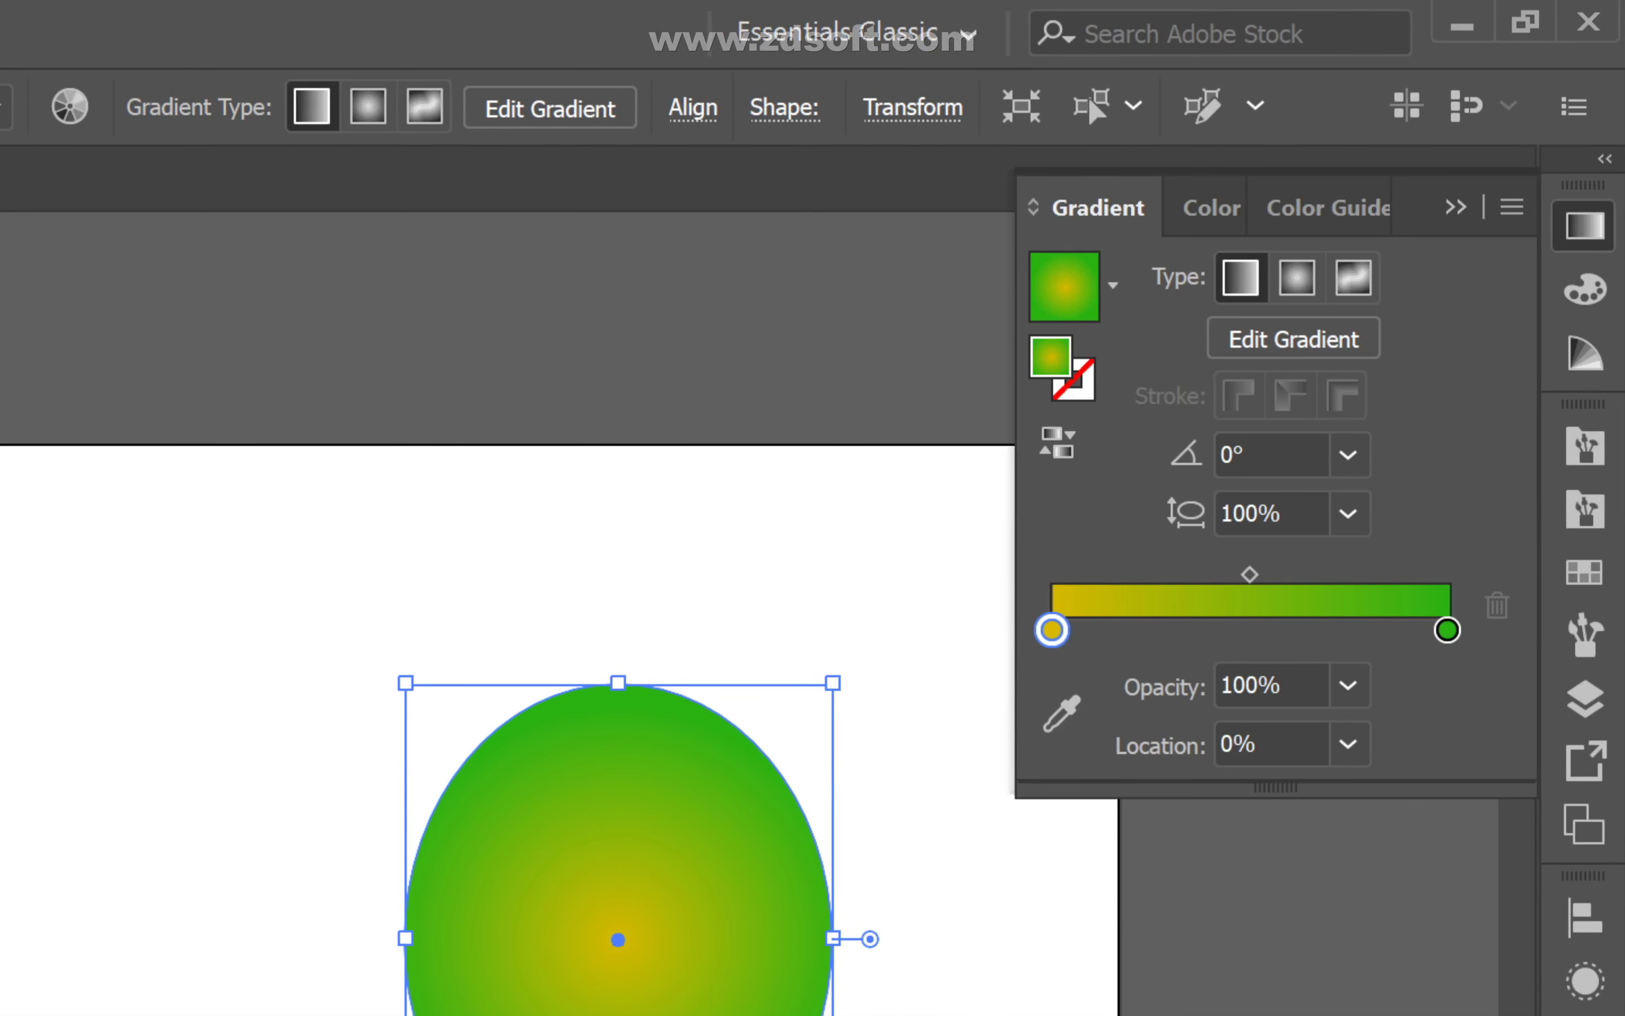
pyautogui.click(1296, 278)
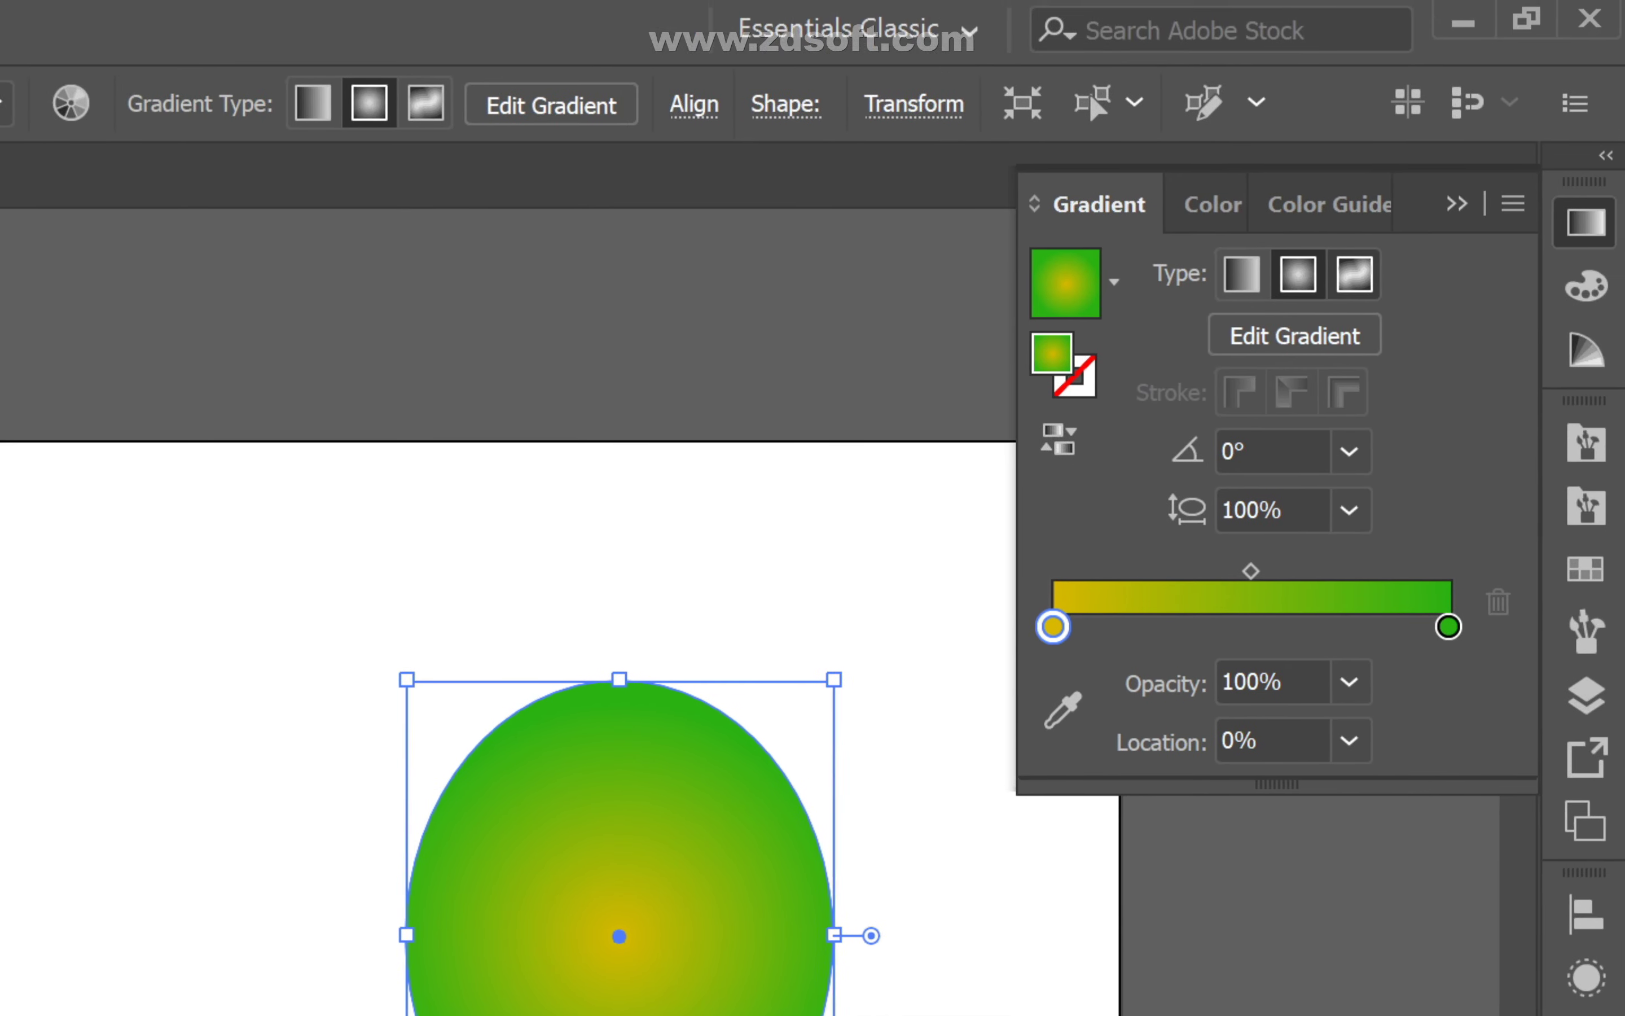
pyautogui.click(1353, 277)
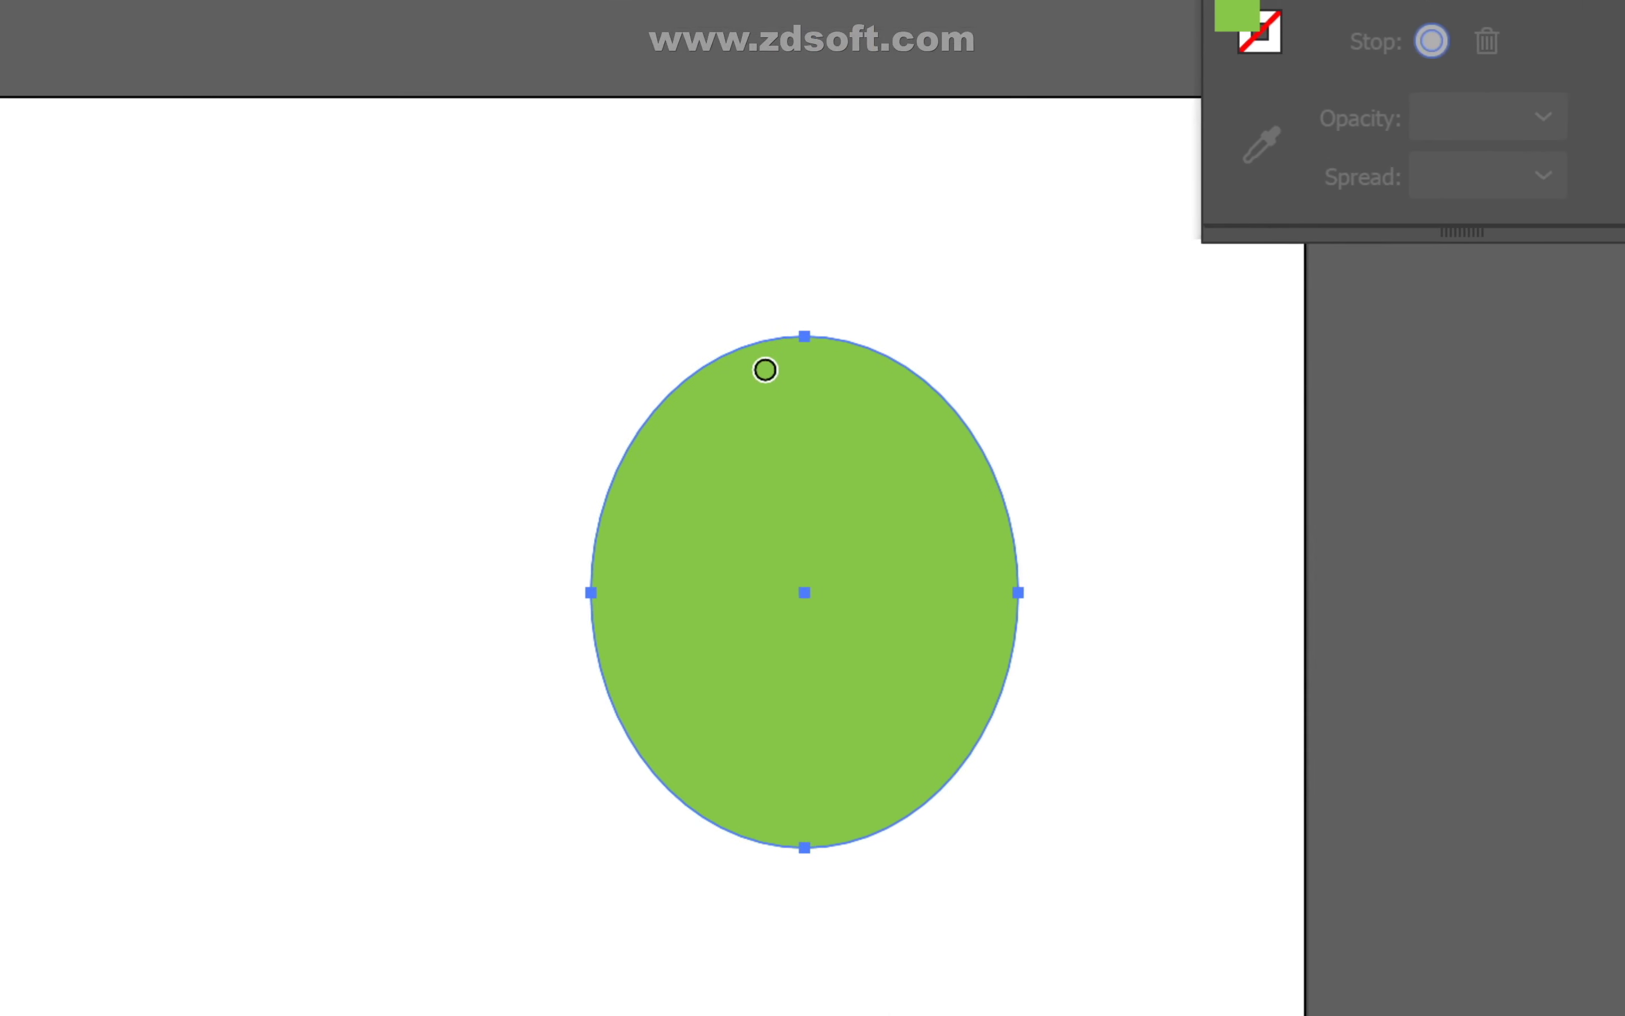
# - Add several freeform gradient colour stops across the middle and lower part of the ellipse
pyautogui.click(635, 857)
pyautogui.click(835, 597)
pyautogui.click(1047, 663)
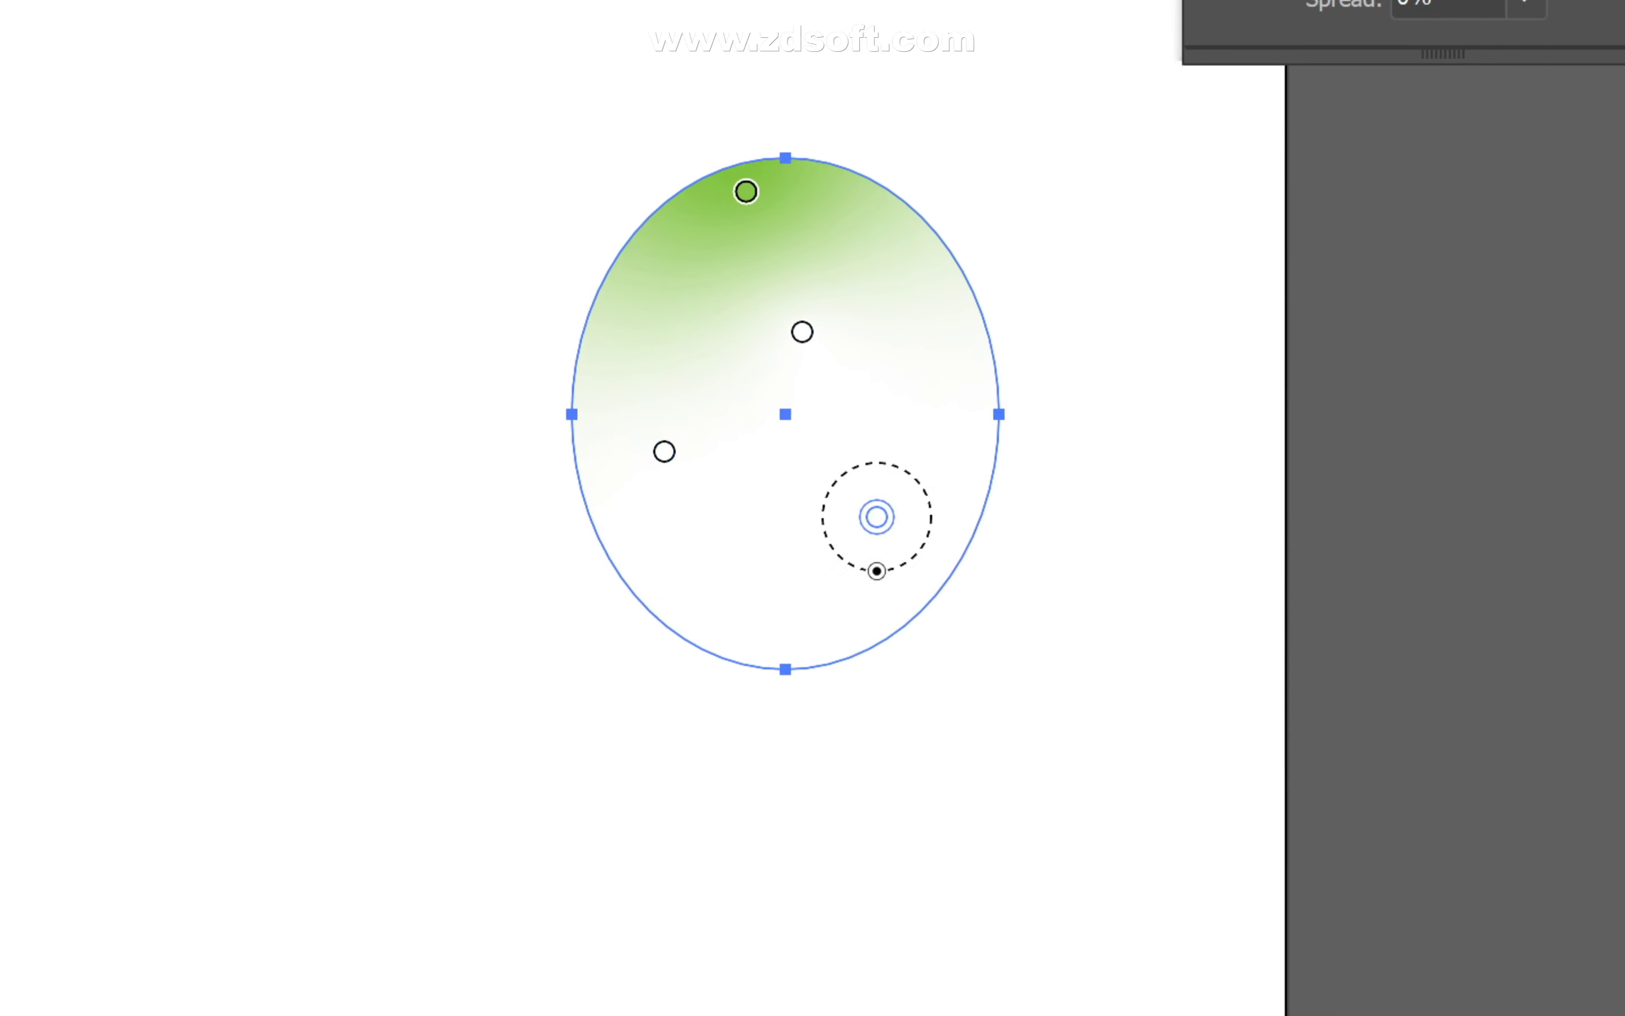
pyautogui.click(912, 695)
pyautogui.click(783, 348)
pyautogui.click(978, 389)
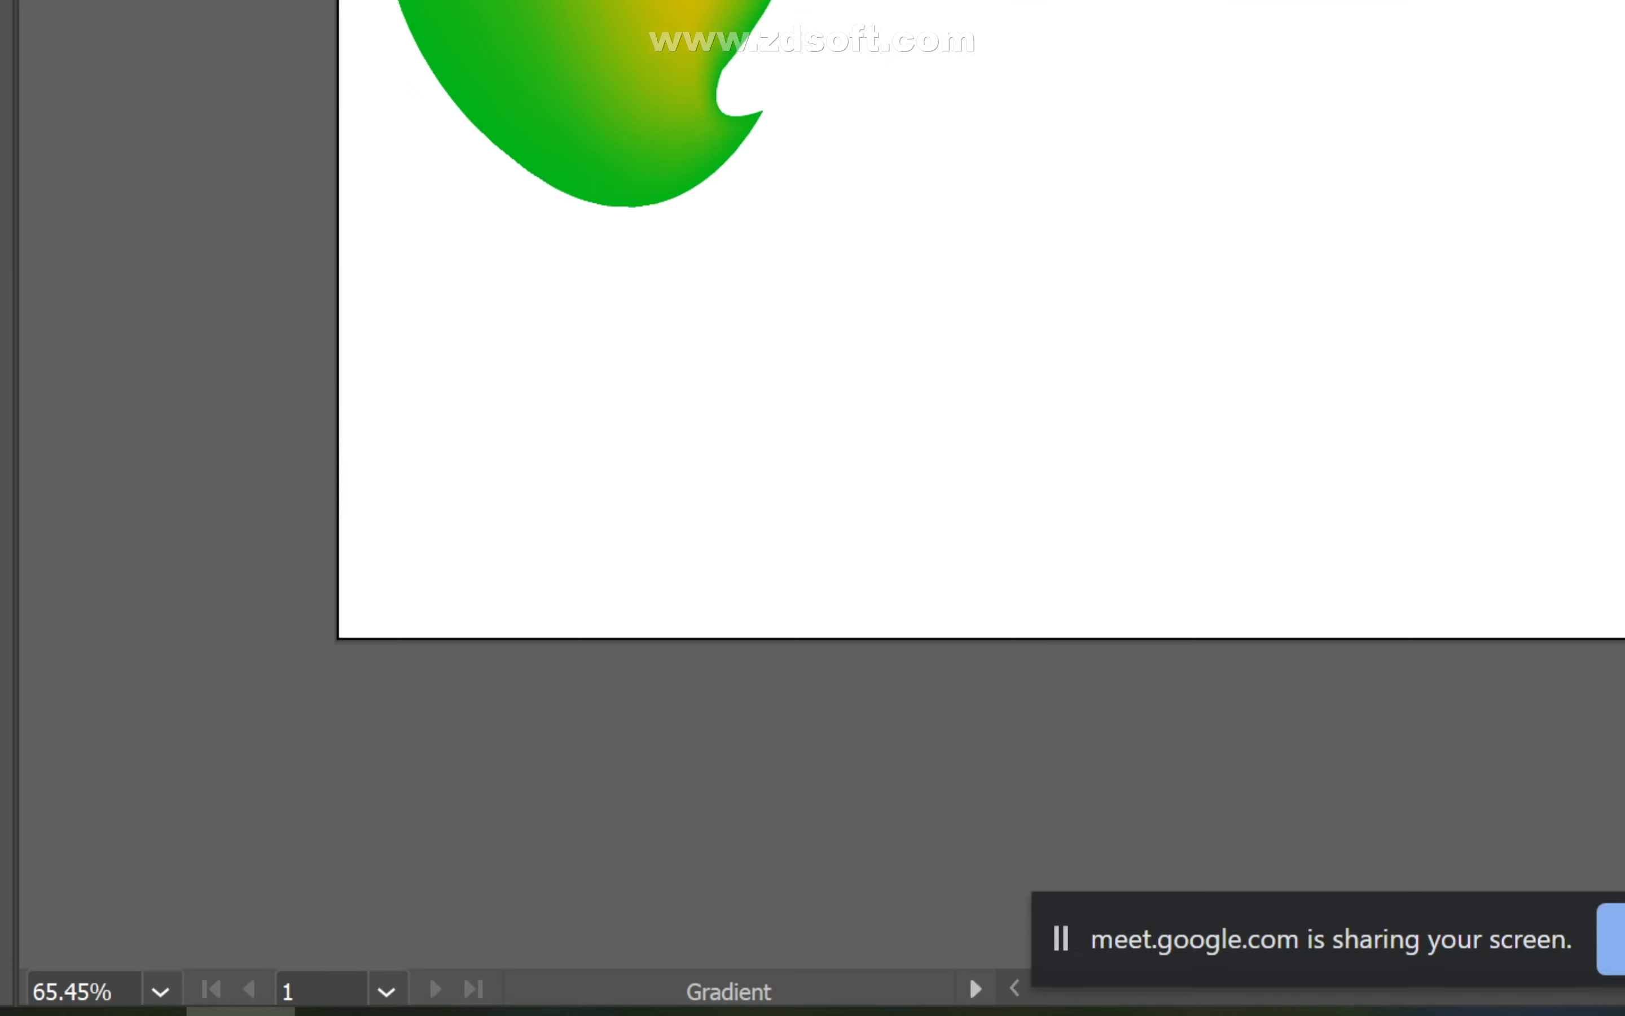
# - Switch to Chrome and examine the colour blends in the Instagram logo image results again
pyautogui.moveTo(269, 972)
pyautogui.click(182, 873)
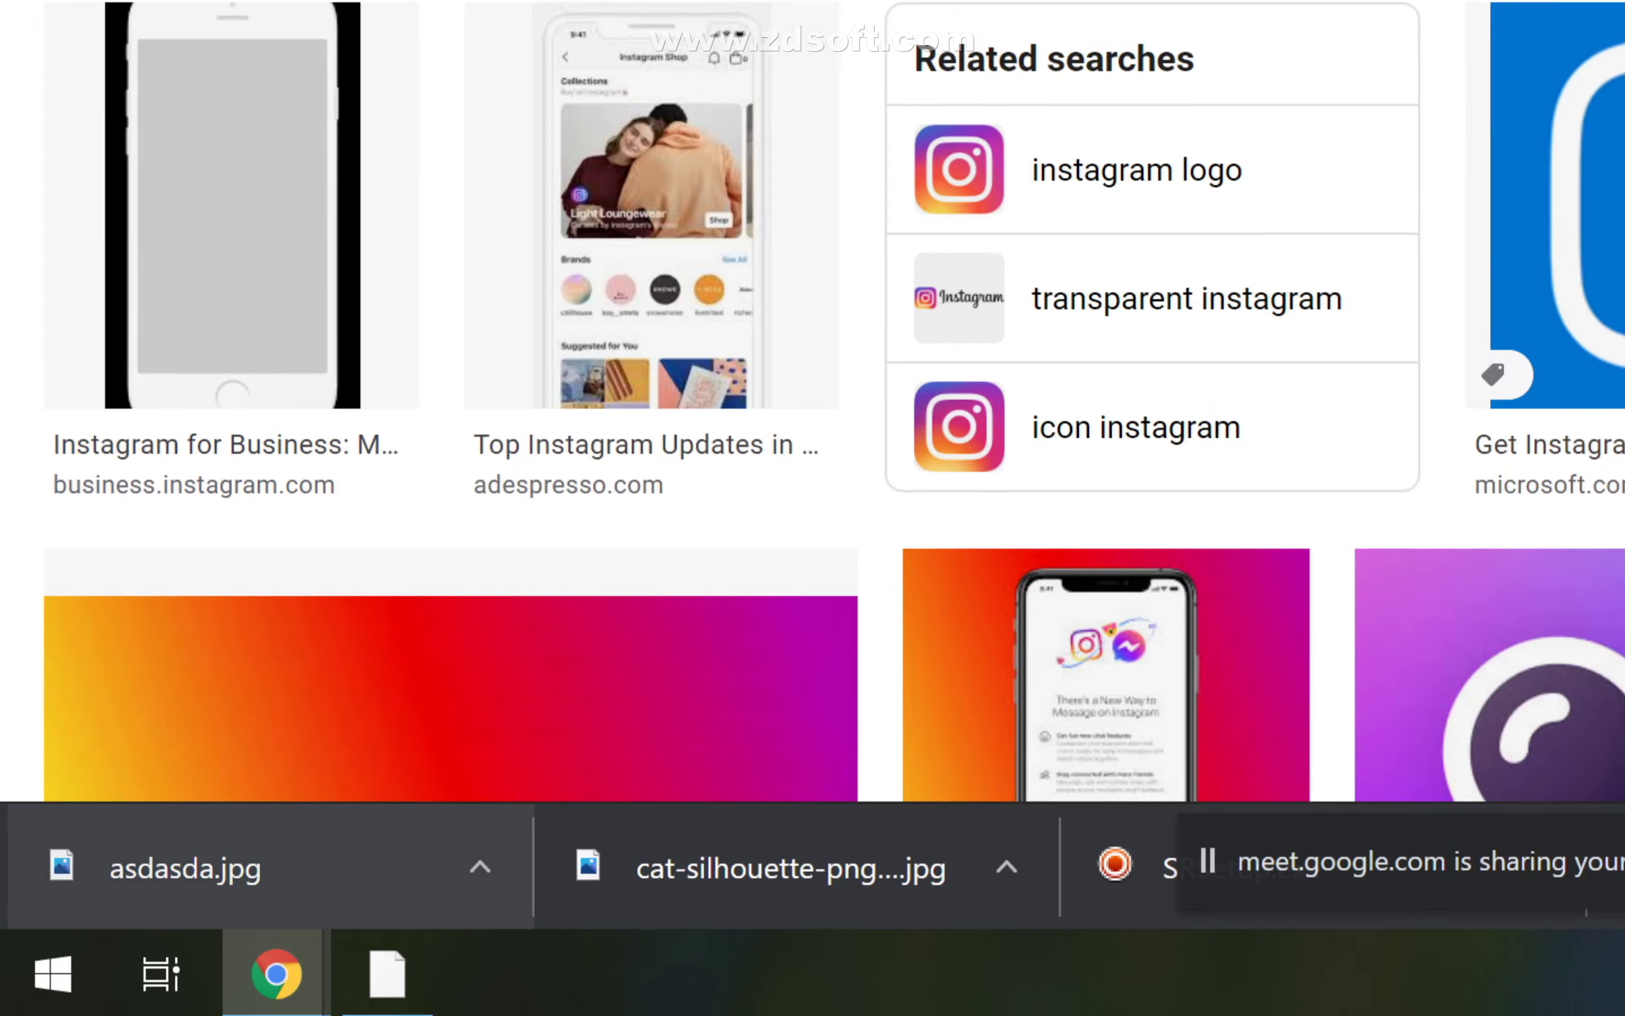
pyautogui.scroll(5, 1153, 388)
pyautogui.scroll(8, 813, 507)
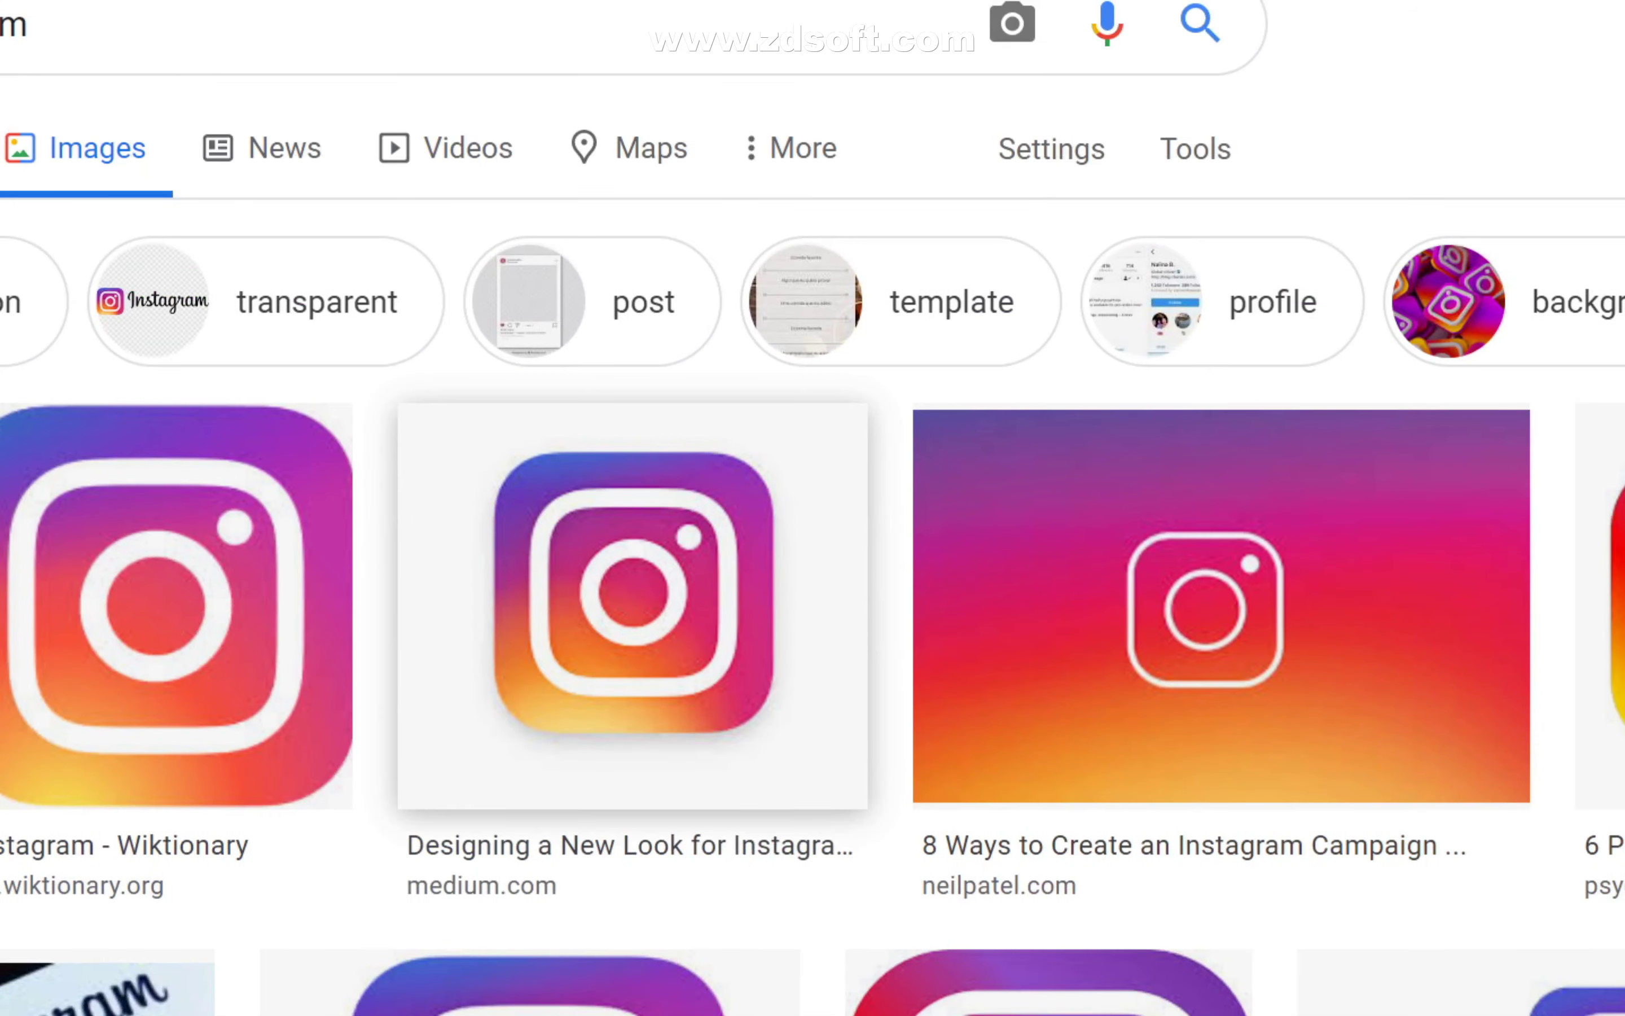
pyautogui.scroll(-3, 813, 508)
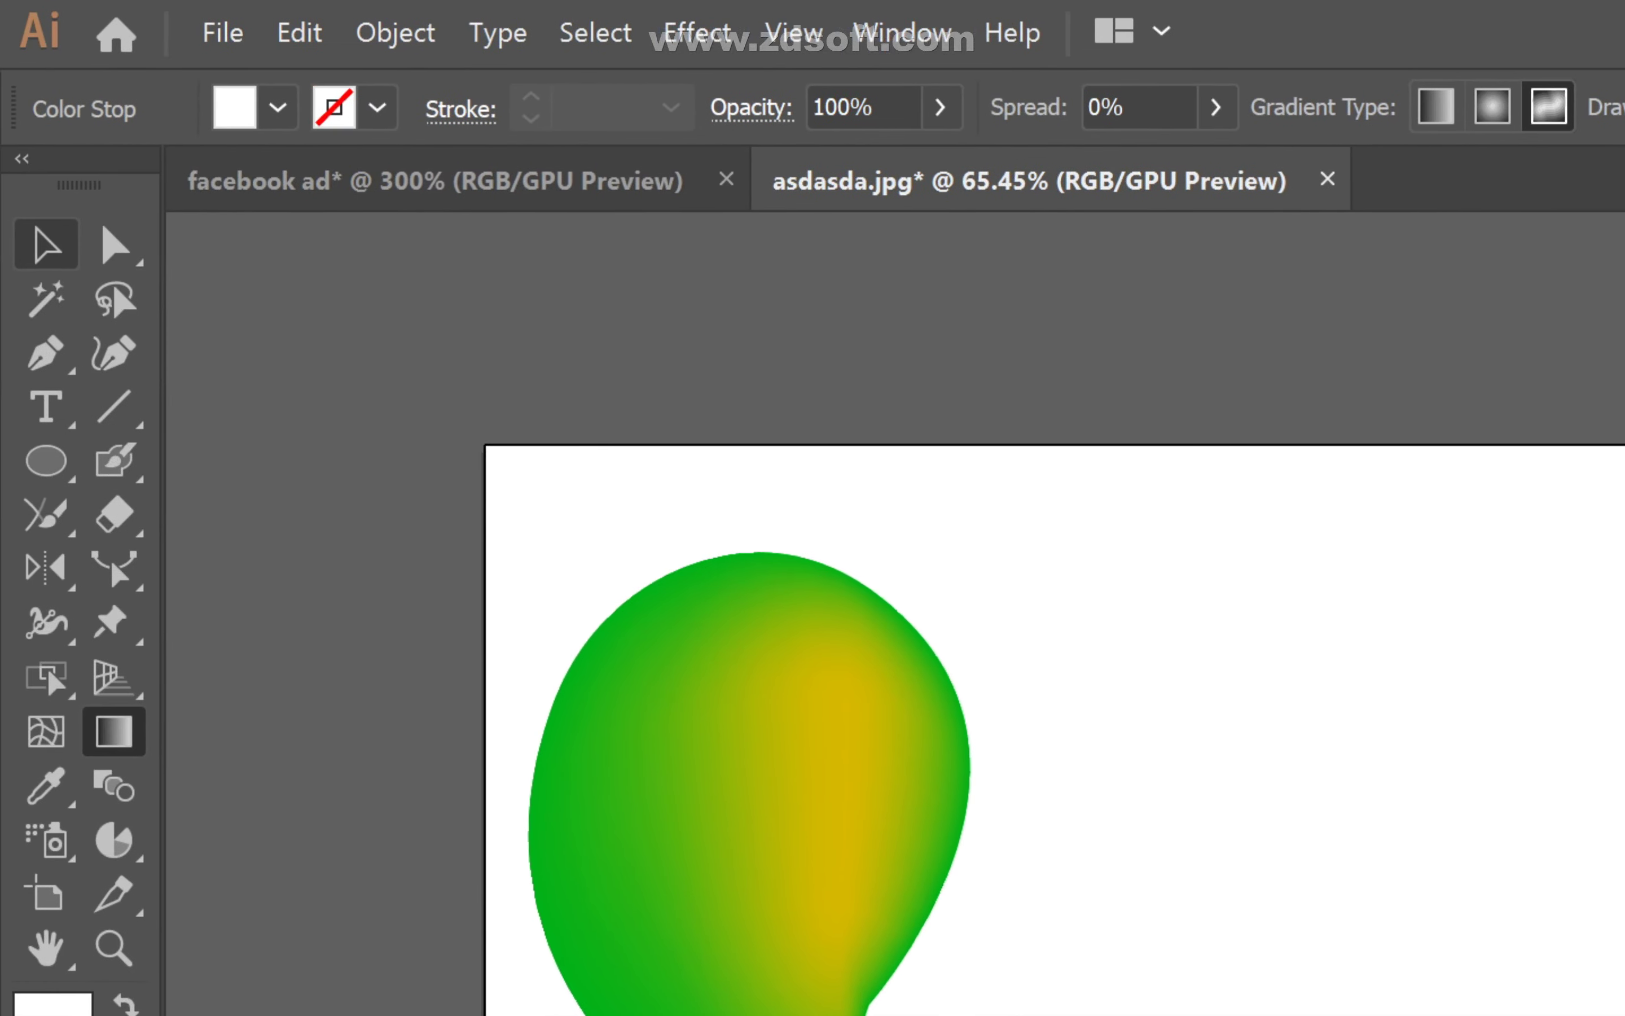
# - In Illustrator, delete the freeform-gradient ellipse and draw a white, strokeless rounded rectangle to the right of the mesh shape
pyautogui.click(46, 244)
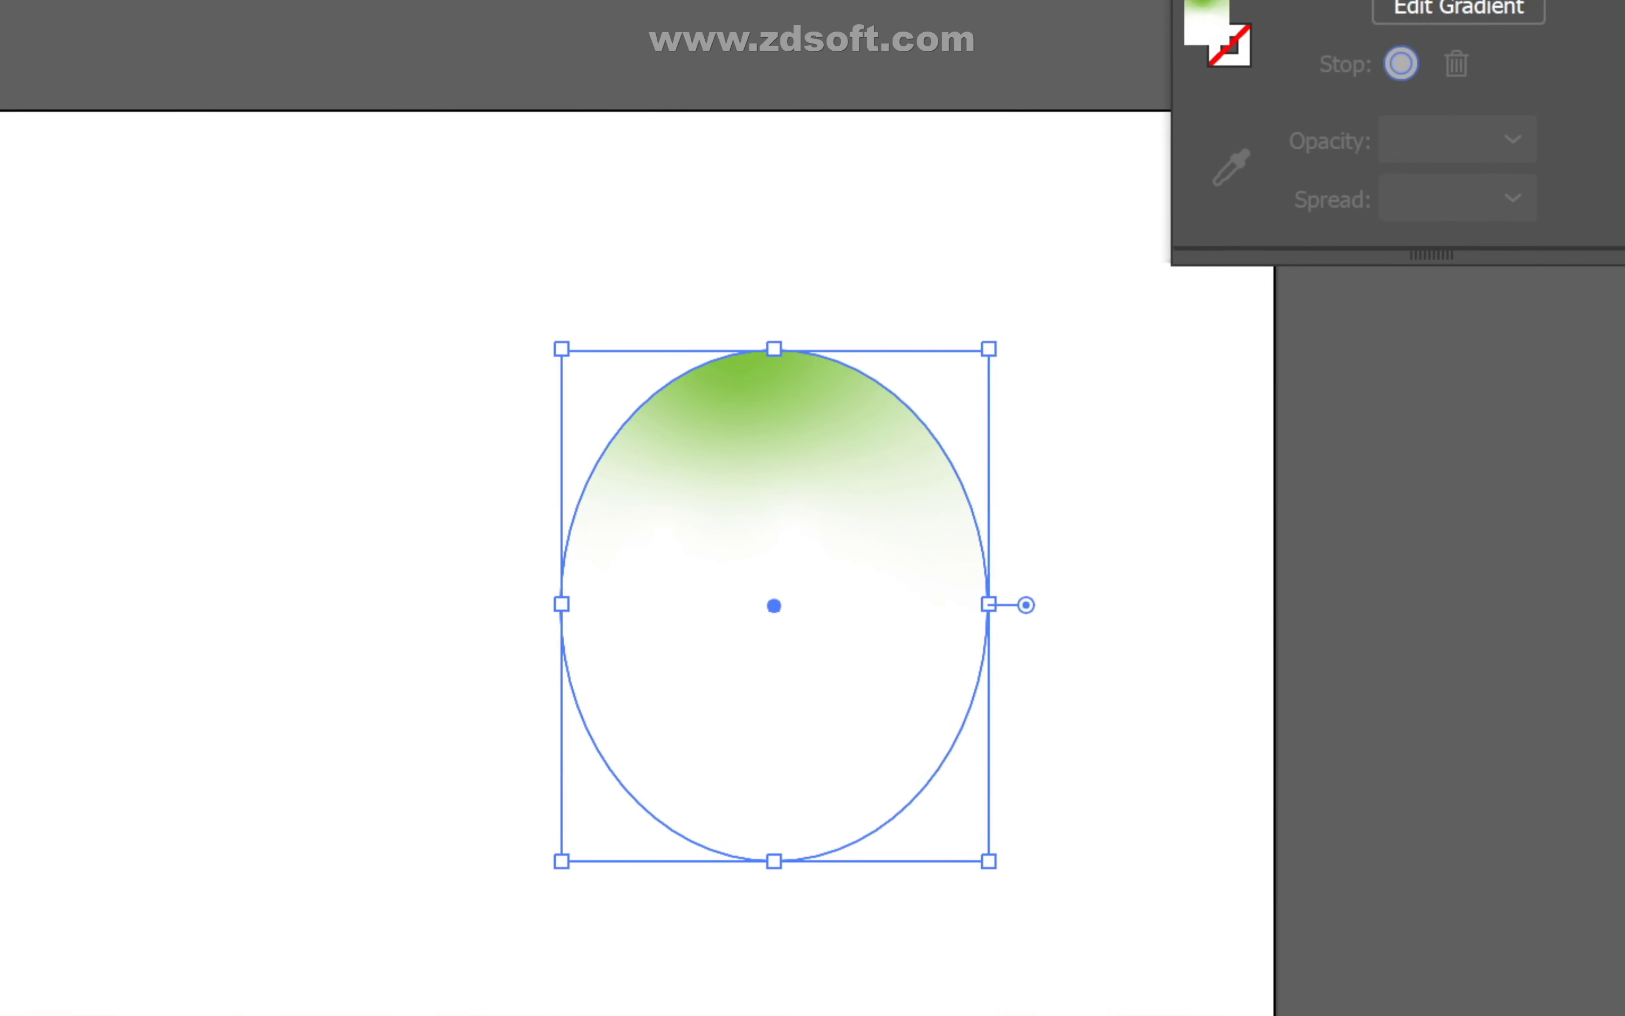
pyautogui.press('Delete')
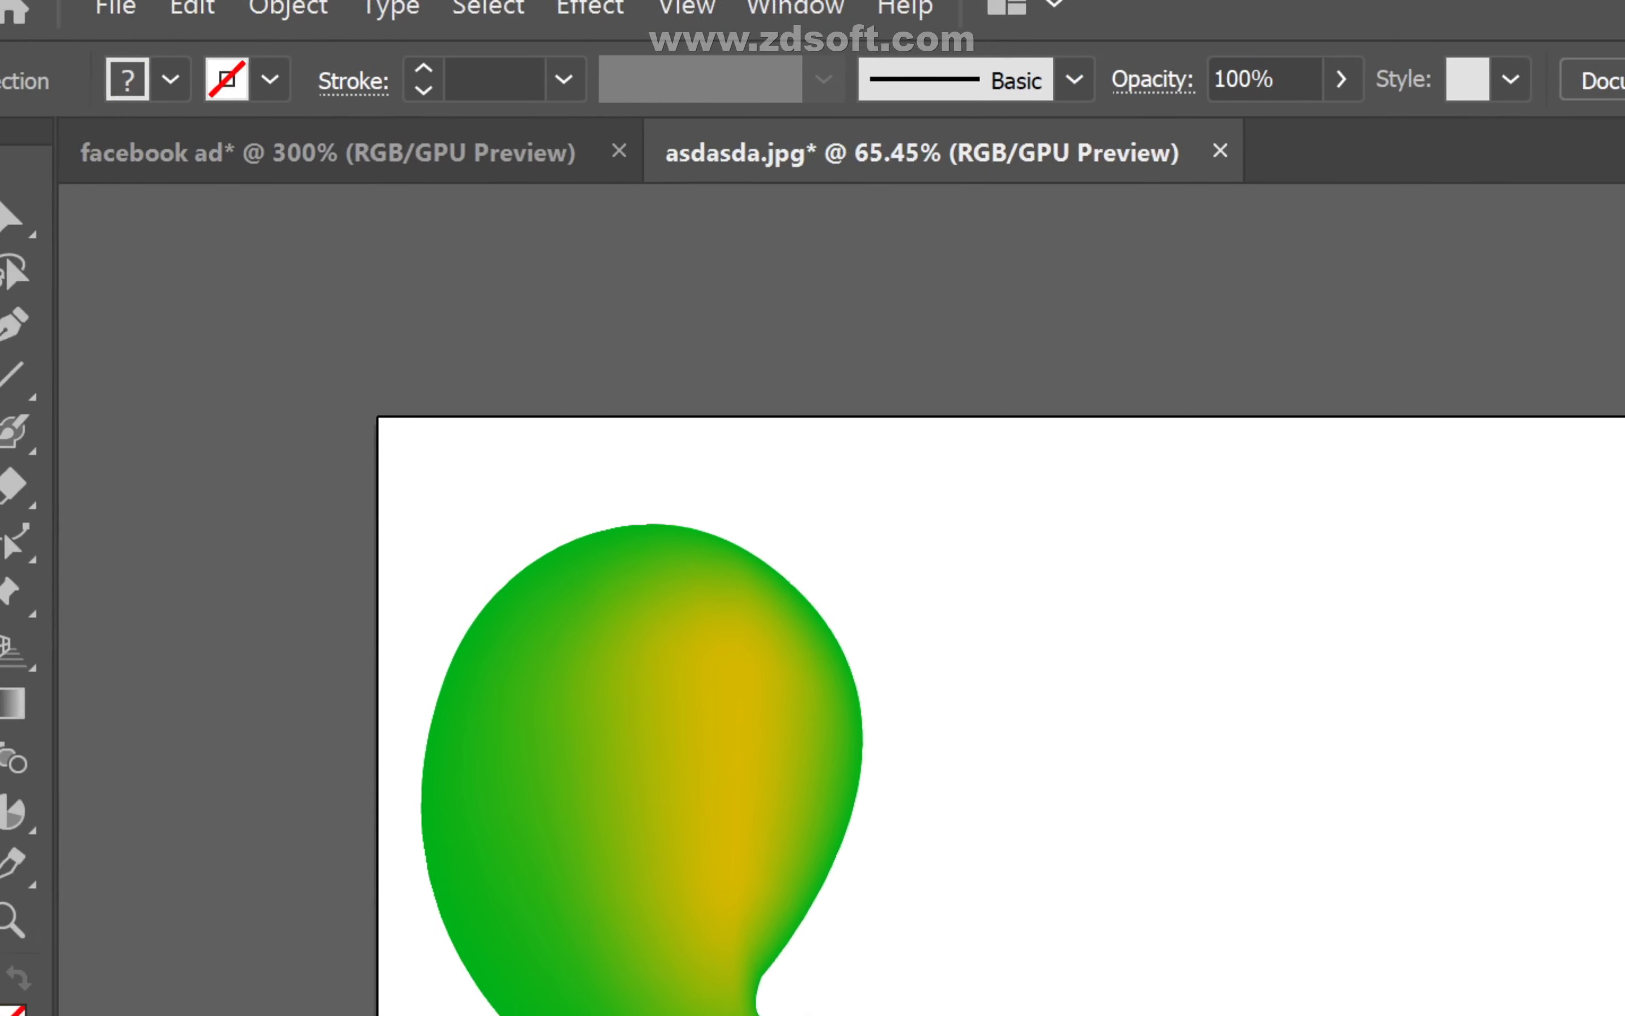
pyautogui.click(42, 460)
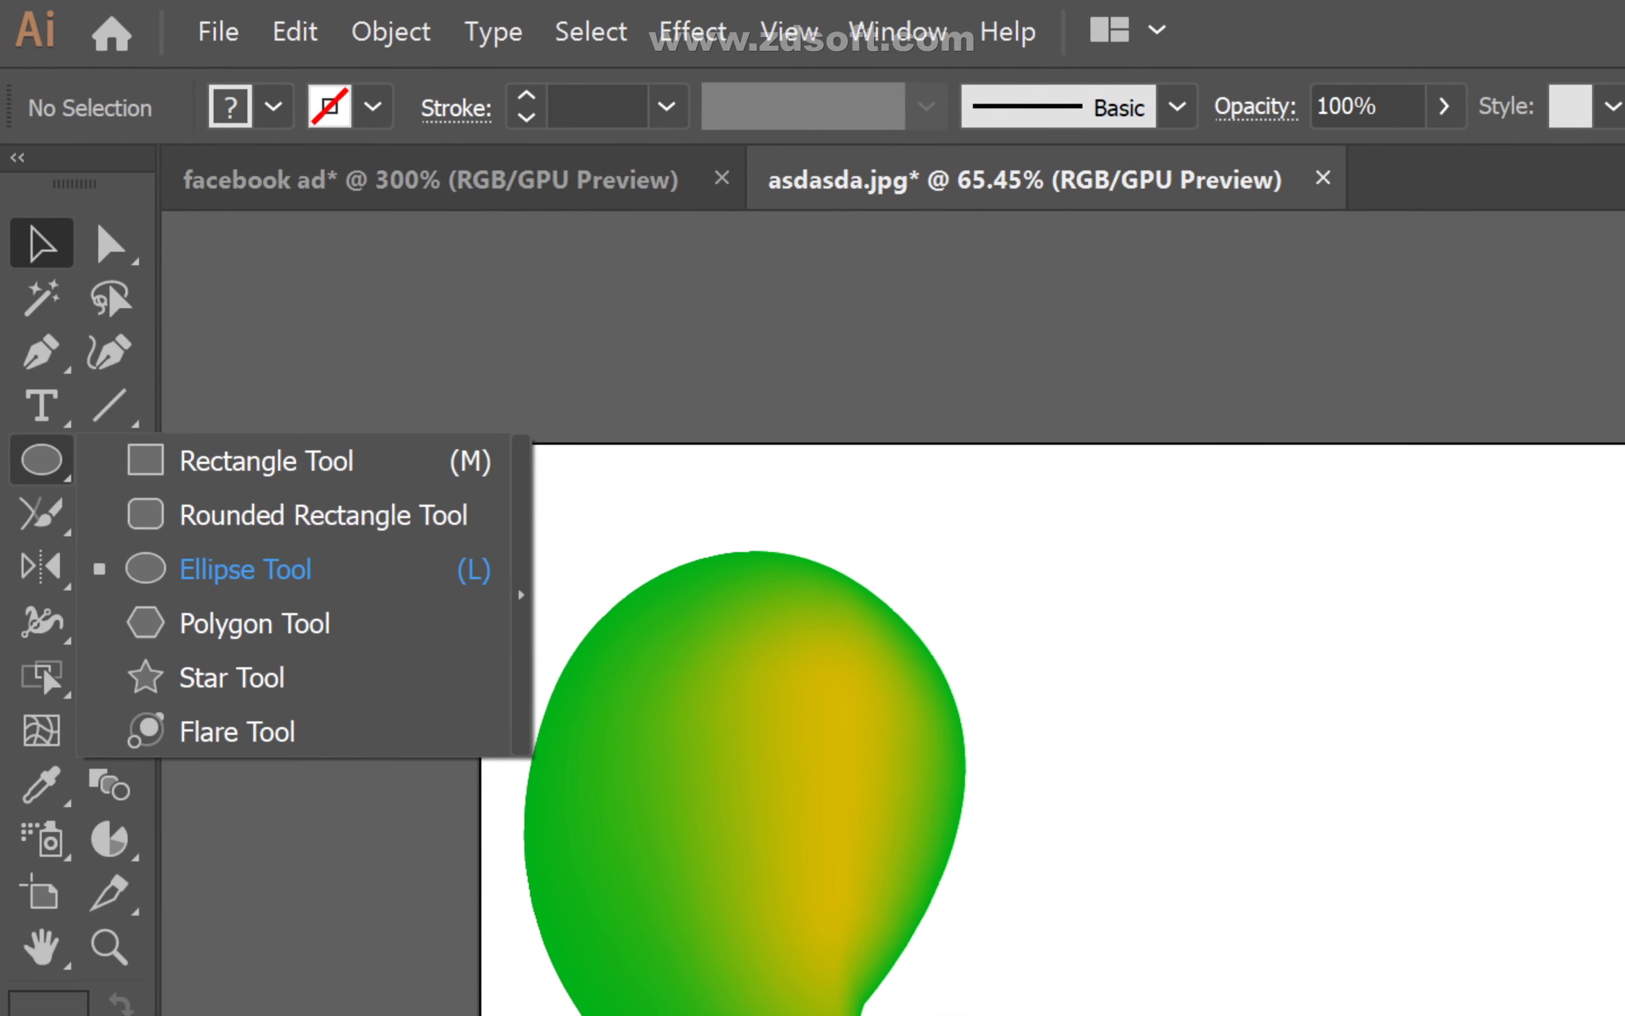
pyautogui.click(329, 515)
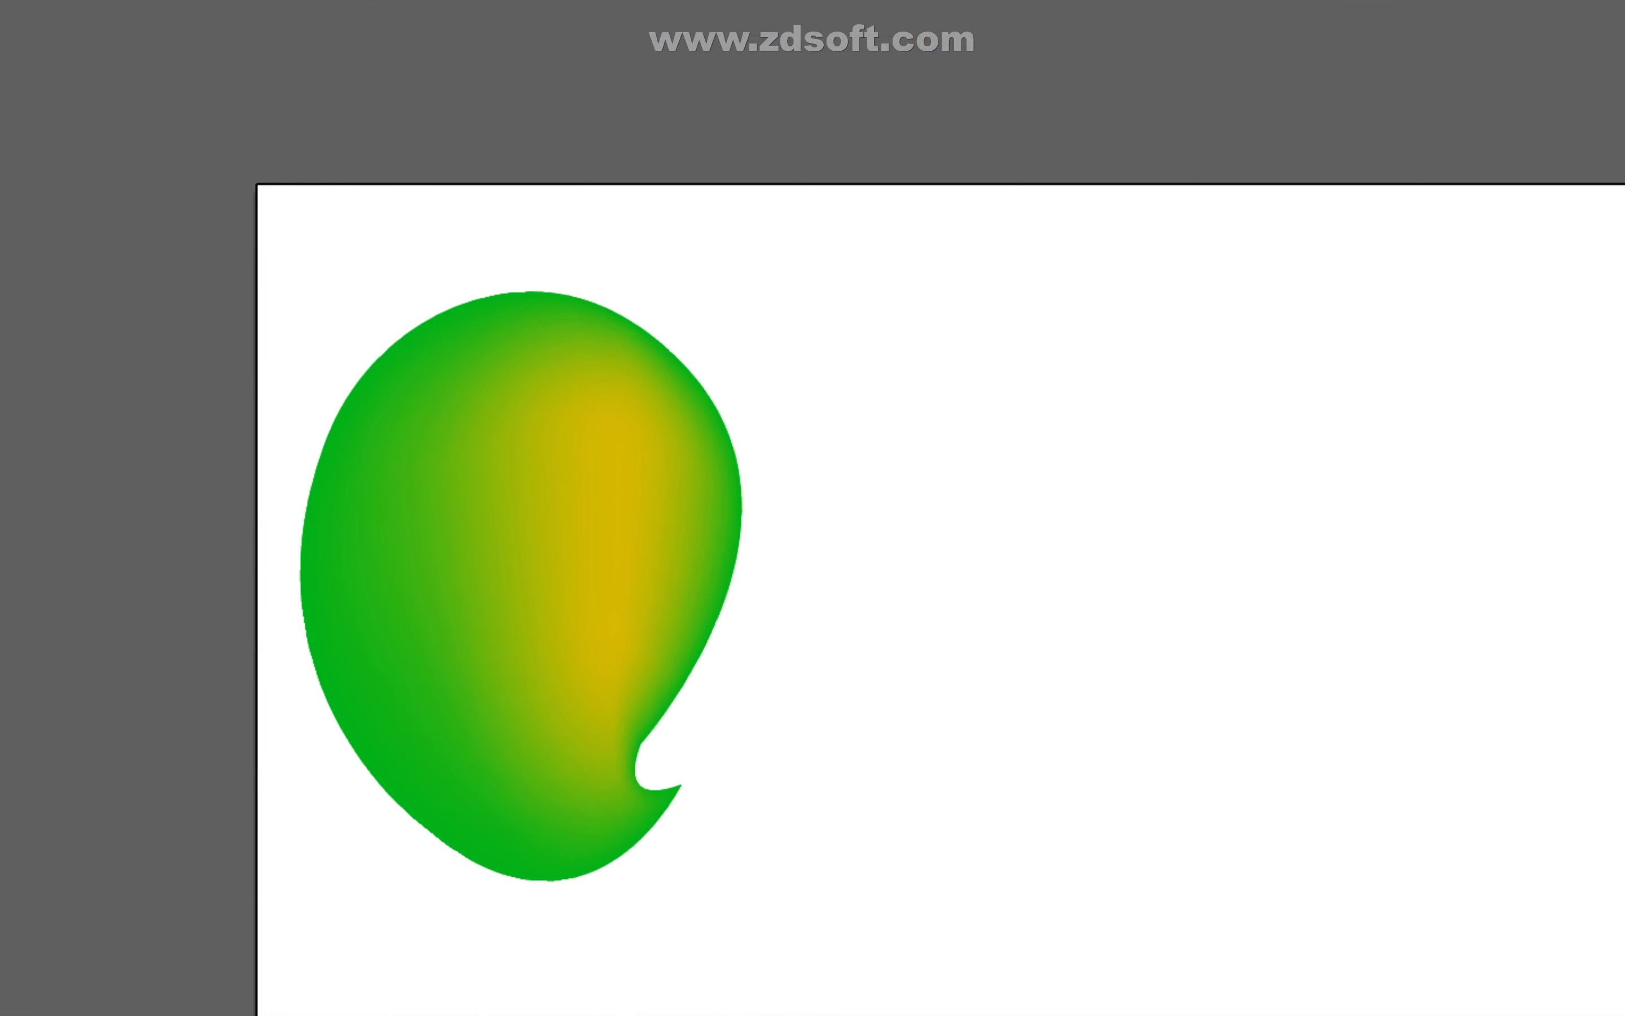
pyautogui.moveTo(1152, 809); pyautogui.dragTo(1534, 1015)
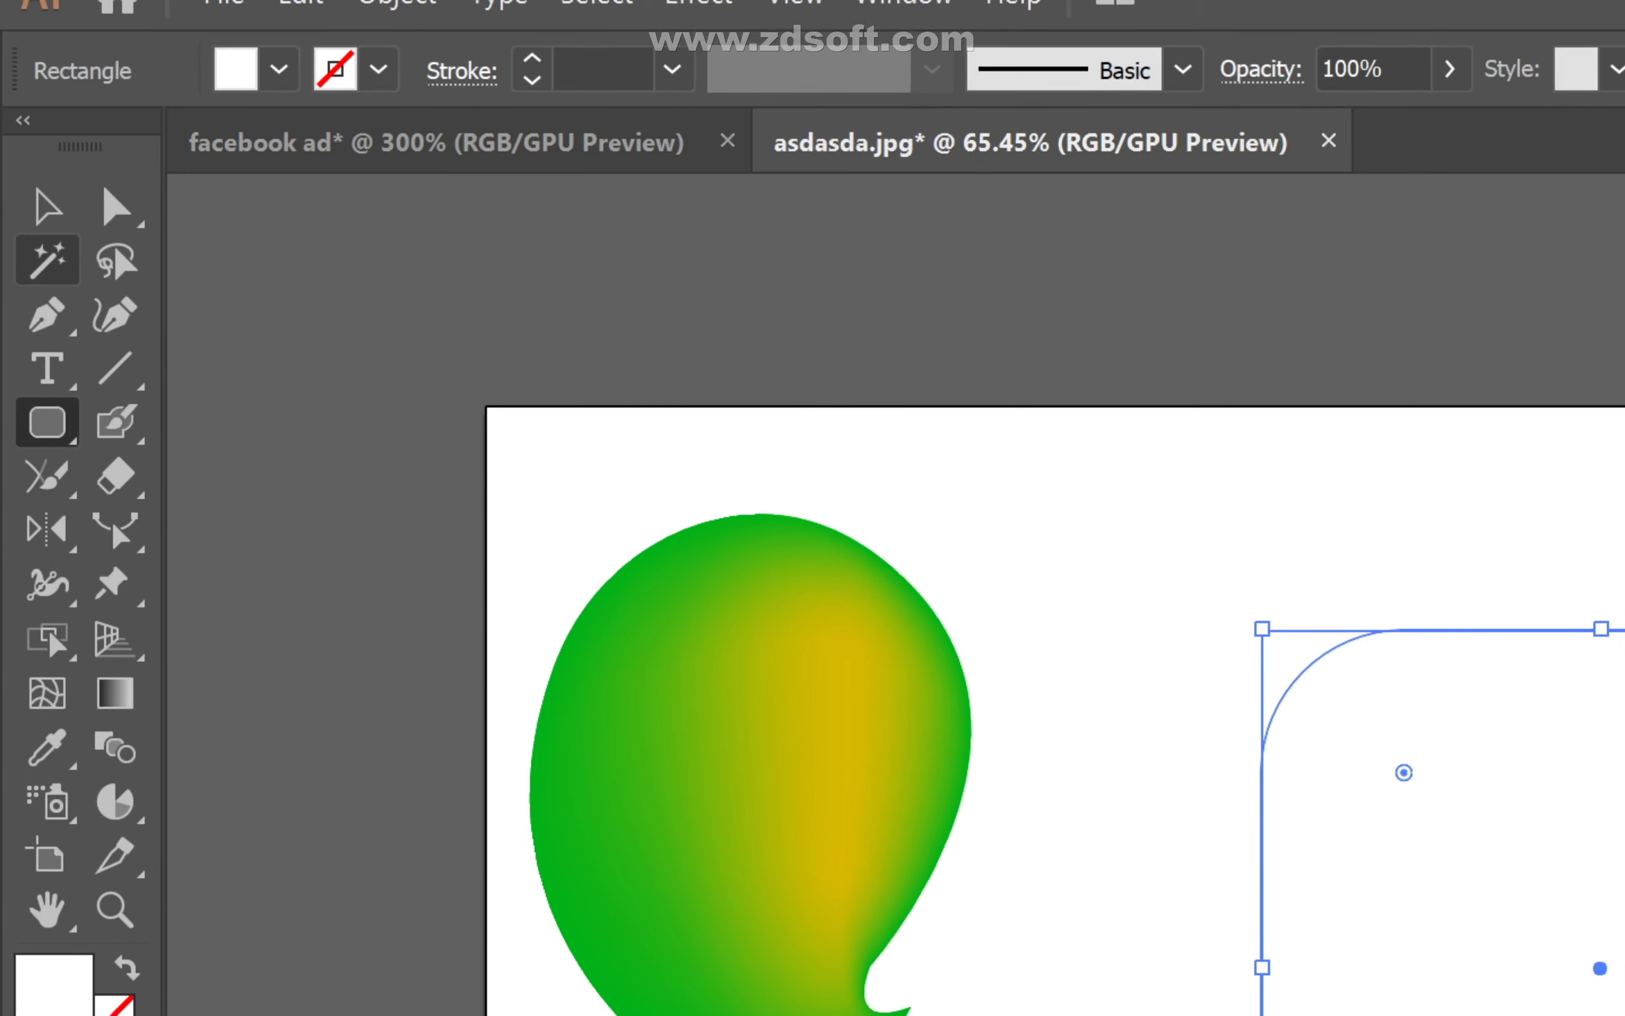
pyautogui.click(47, 206)
pyautogui.click(812, 507)
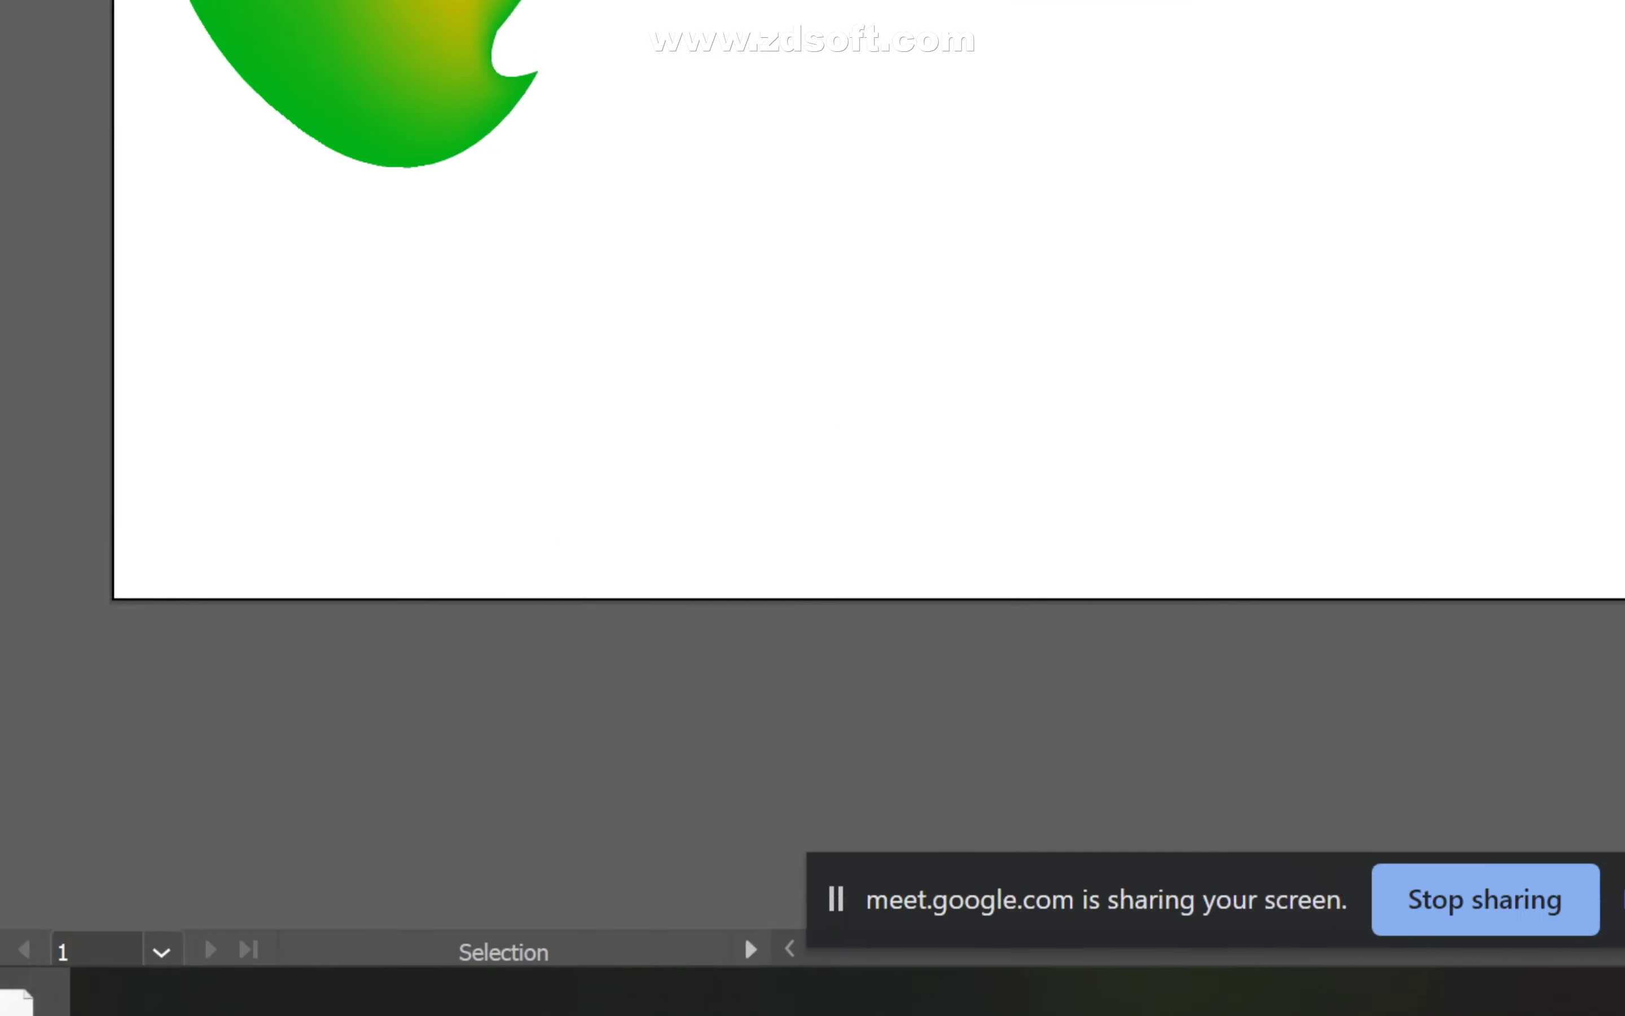
# - Switch to Chrome, narrow the Instagram images to logos and open the preview of Wikipedia's 2016 logo
pyautogui.click(259, 972)
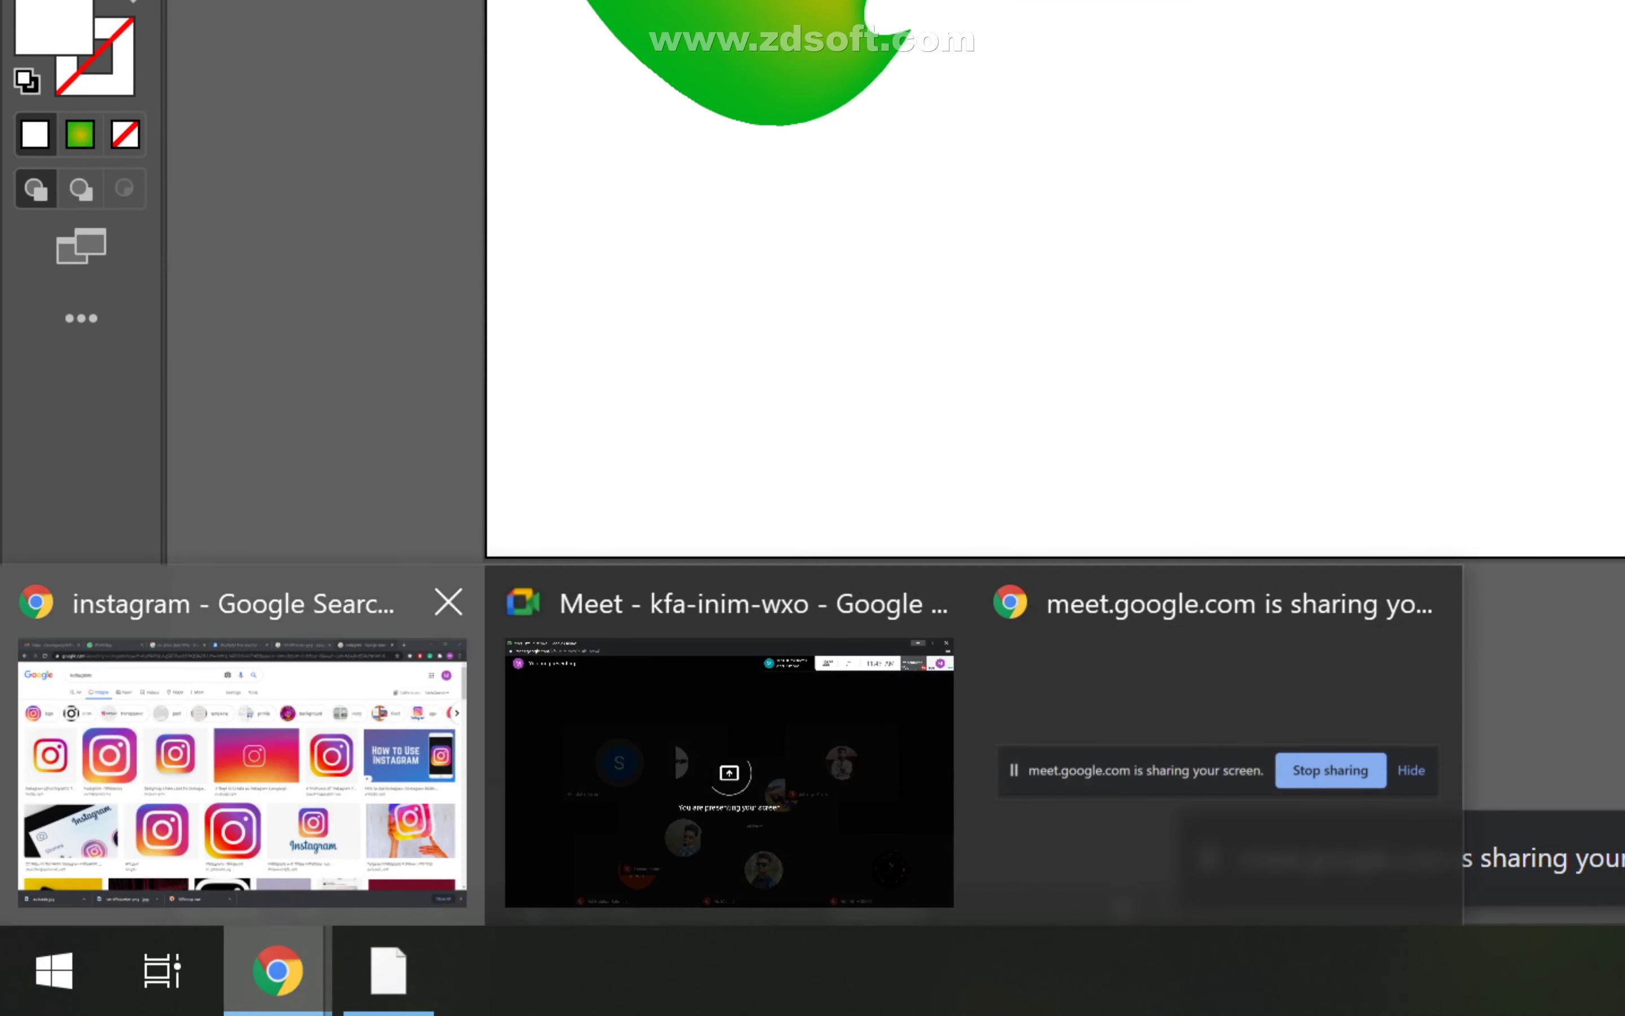
pyautogui.click(242, 771)
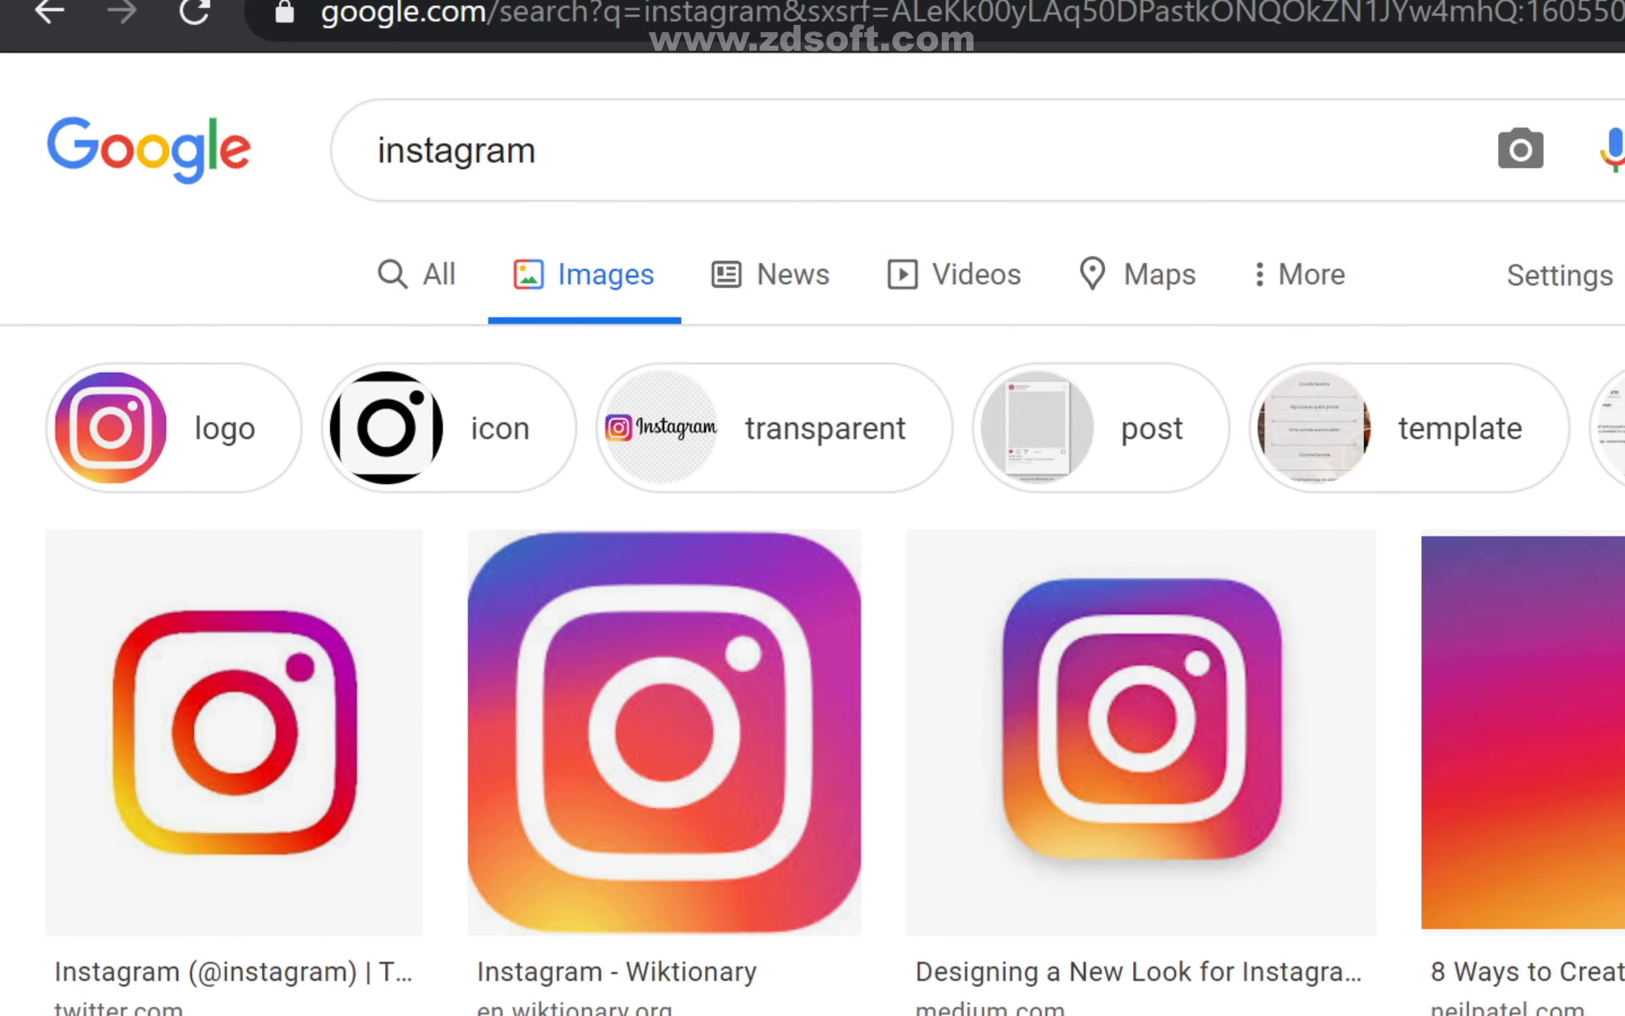
pyautogui.click(175, 428)
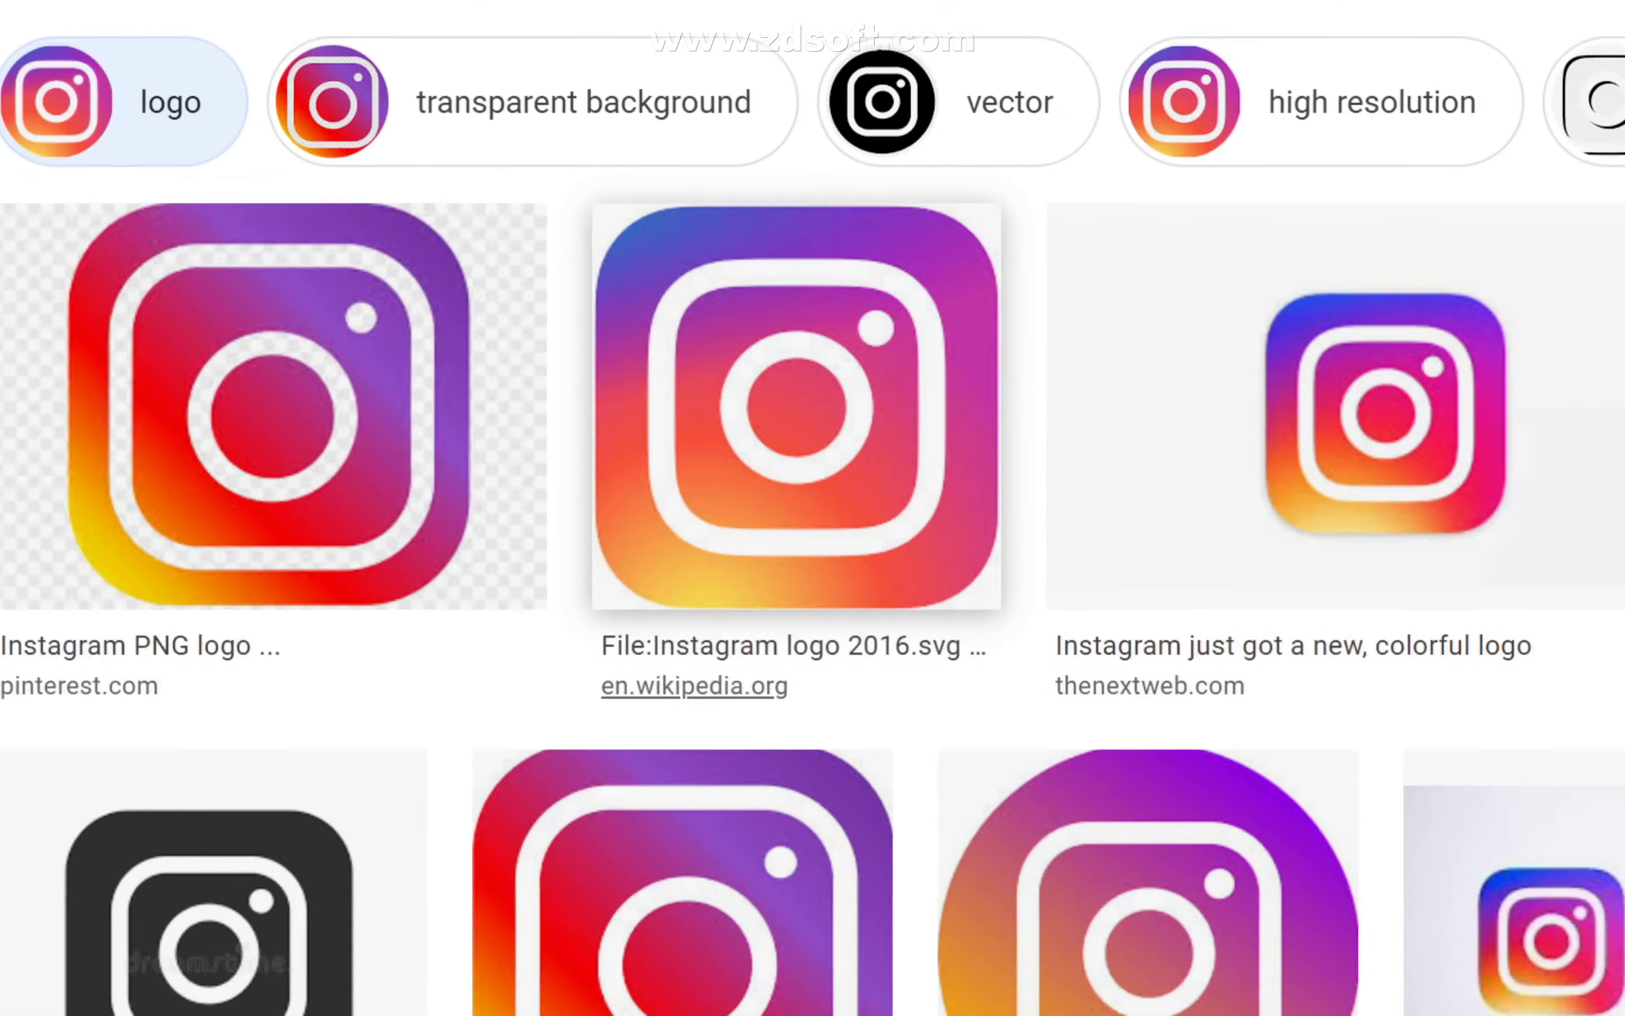
pyautogui.click(796, 406)
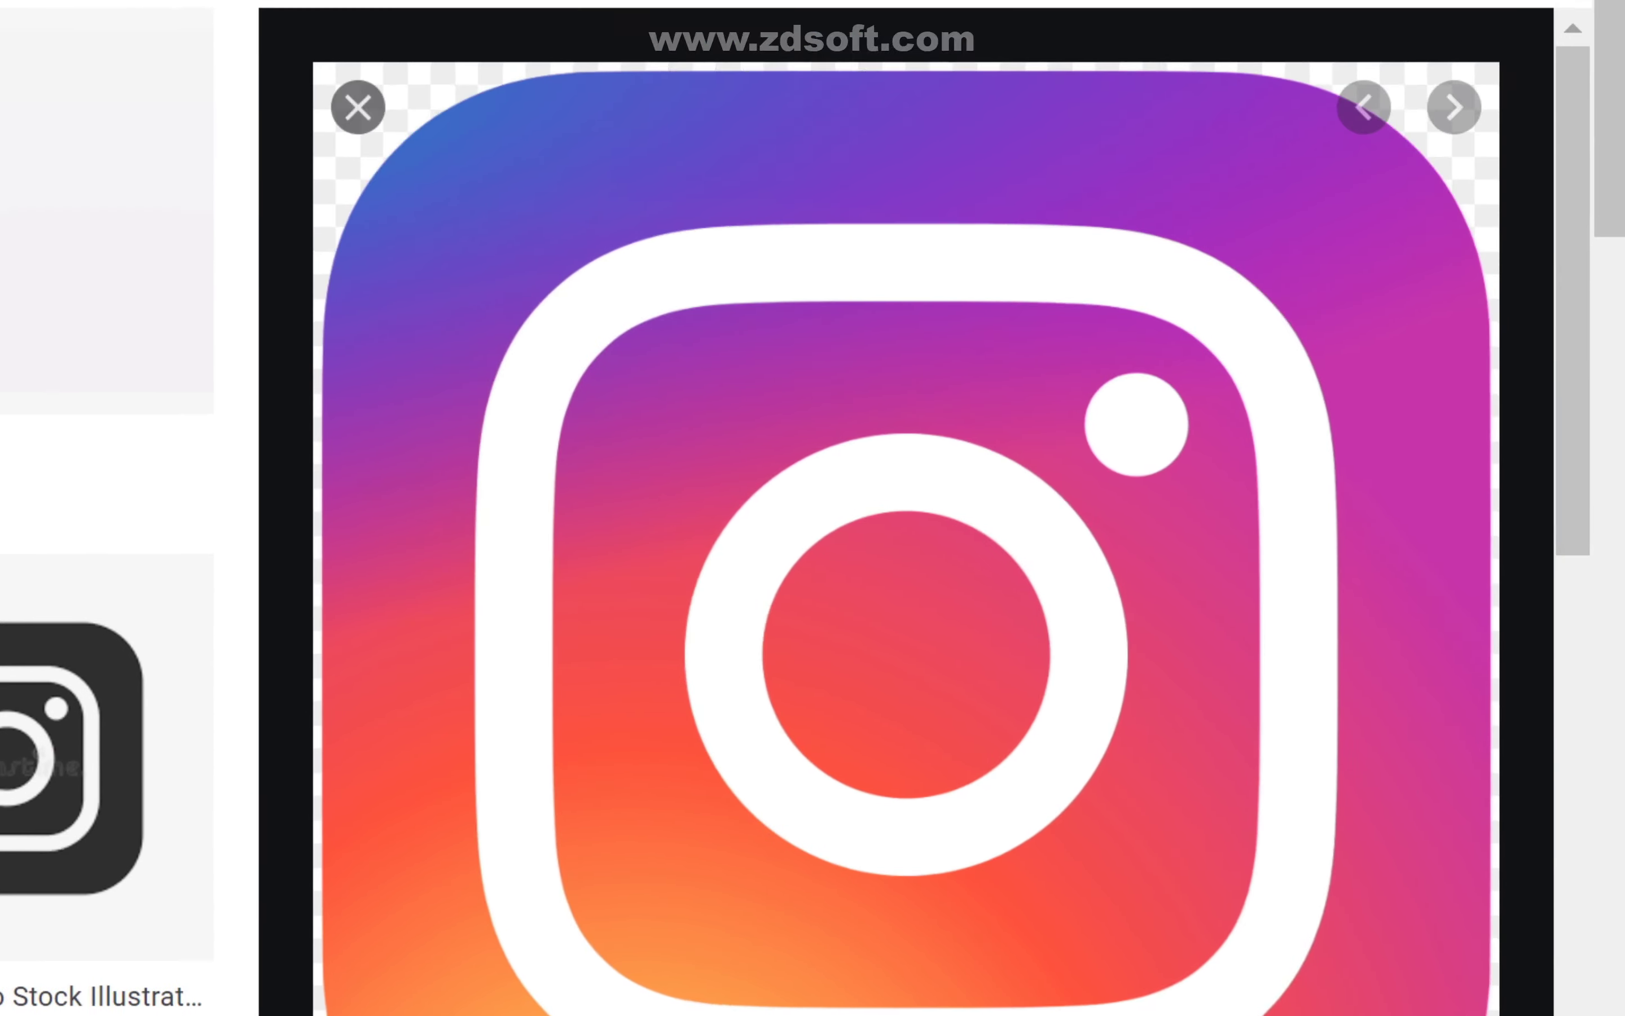
# - Save the logo image to the Desktop as 1200px-Instagram_logo_2016.svg.png
pyautogui.rightClick(923, 514)
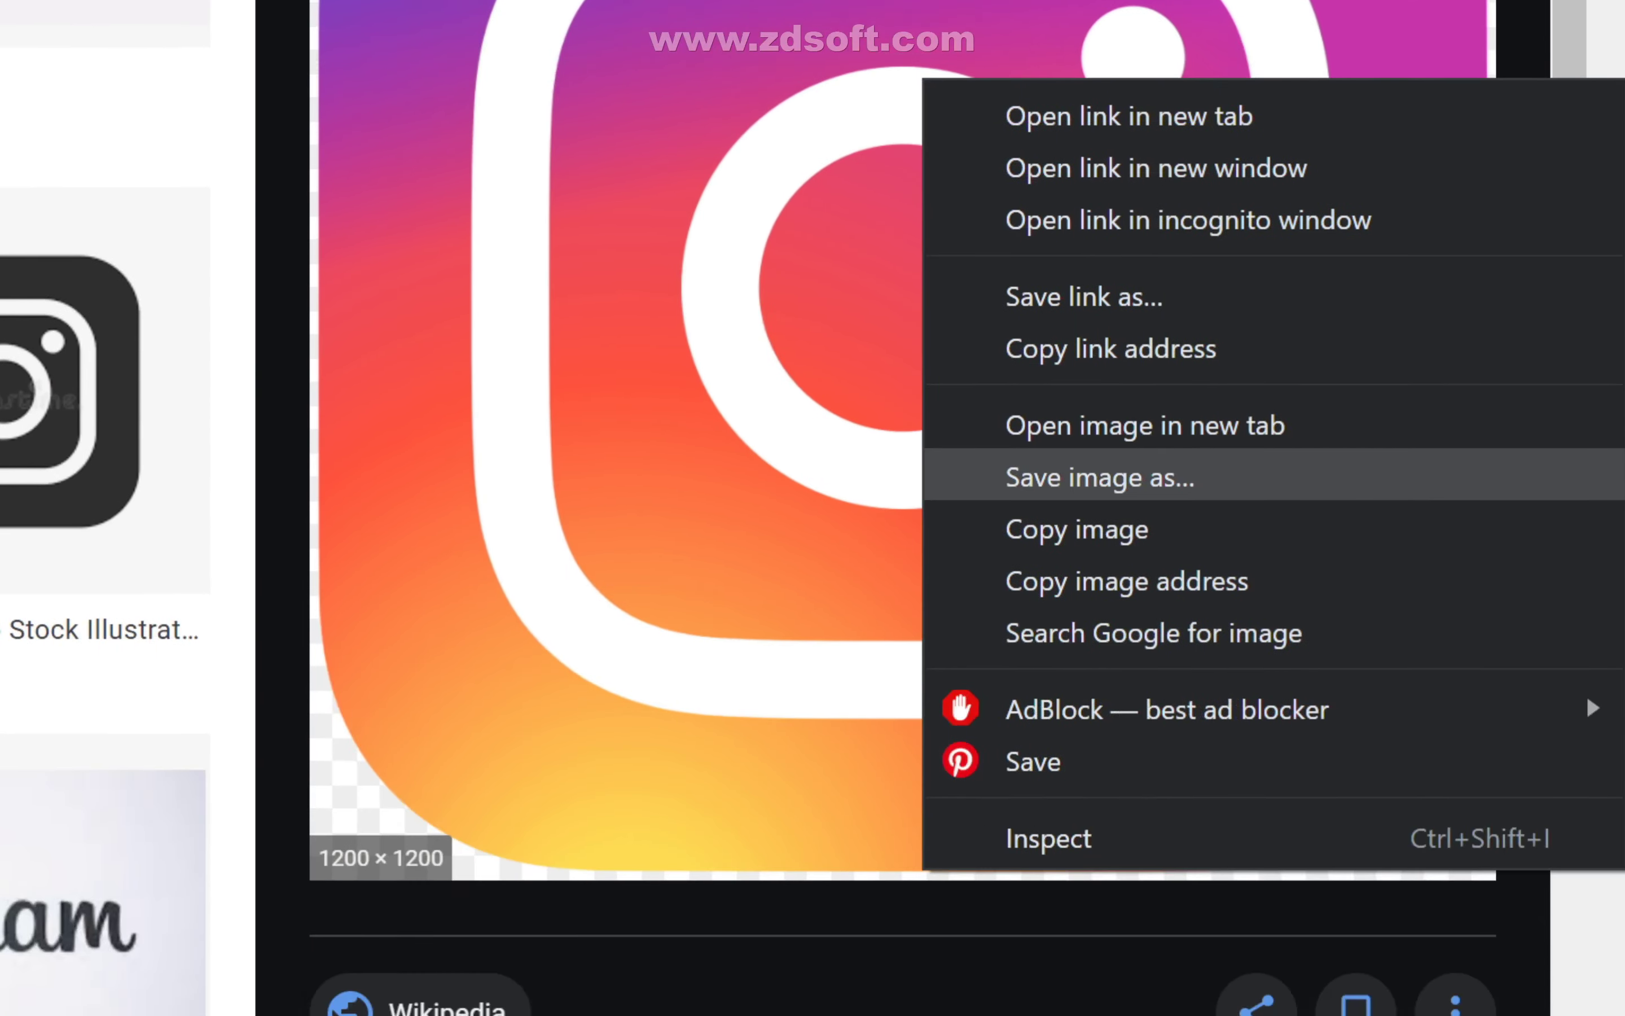
pyautogui.click(1102, 878)
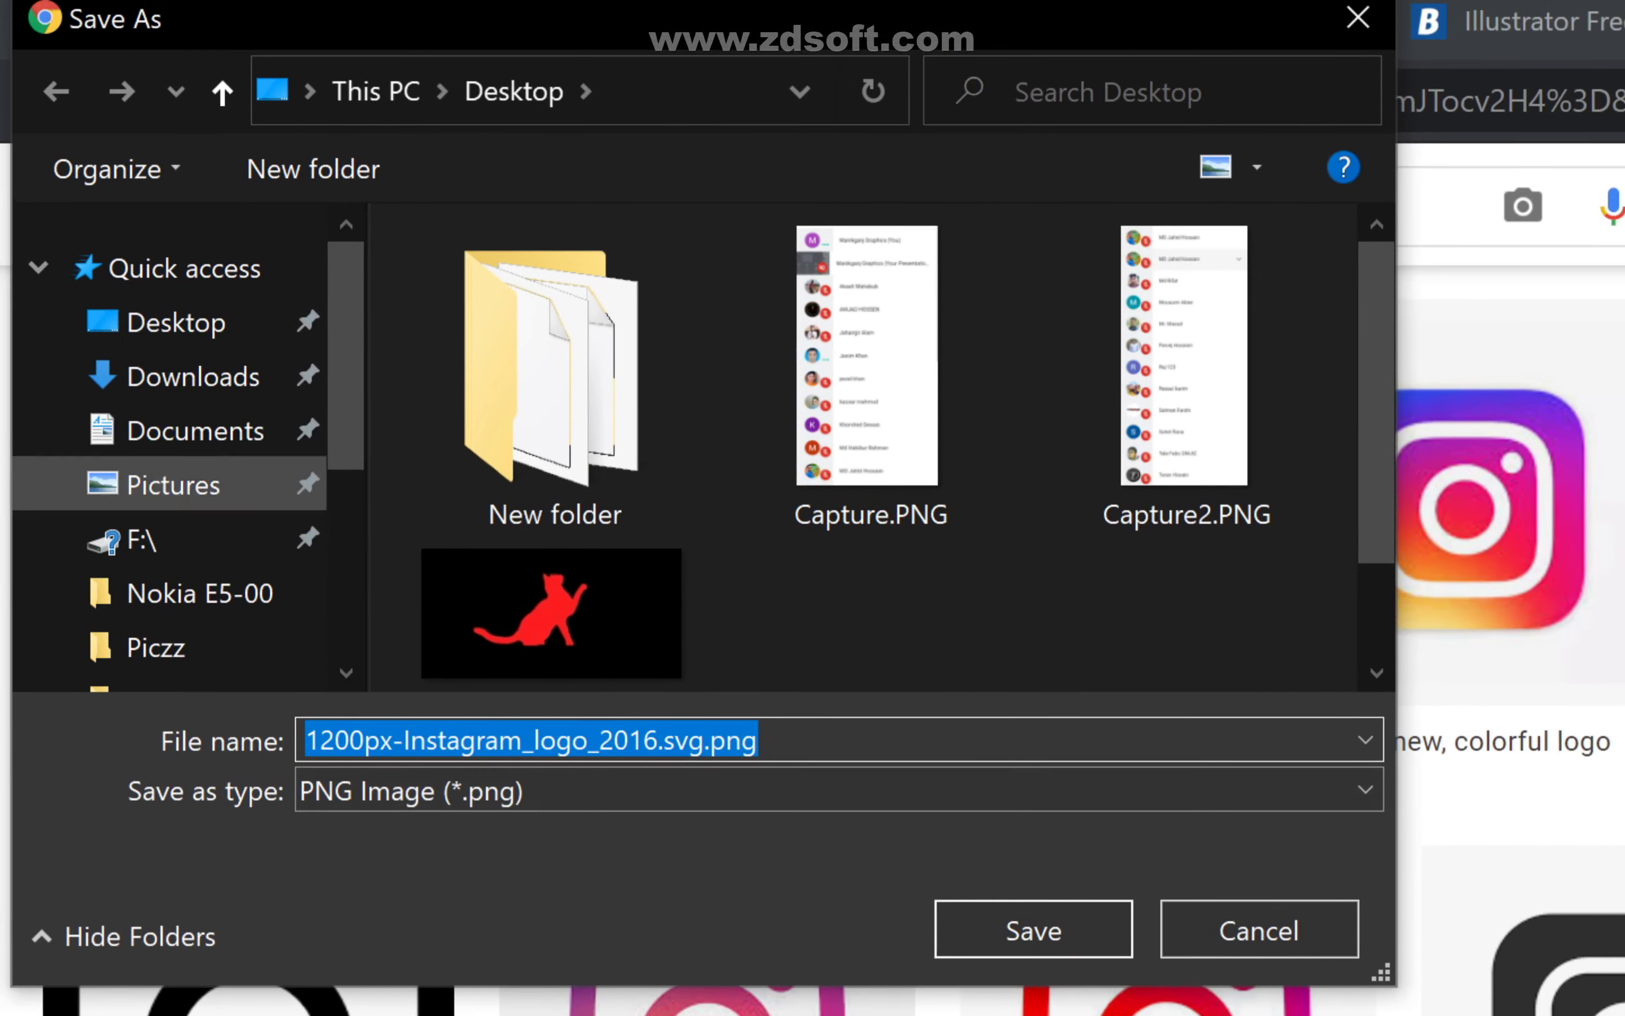
pyautogui.click(176, 322)
pyautogui.click(1032, 930)
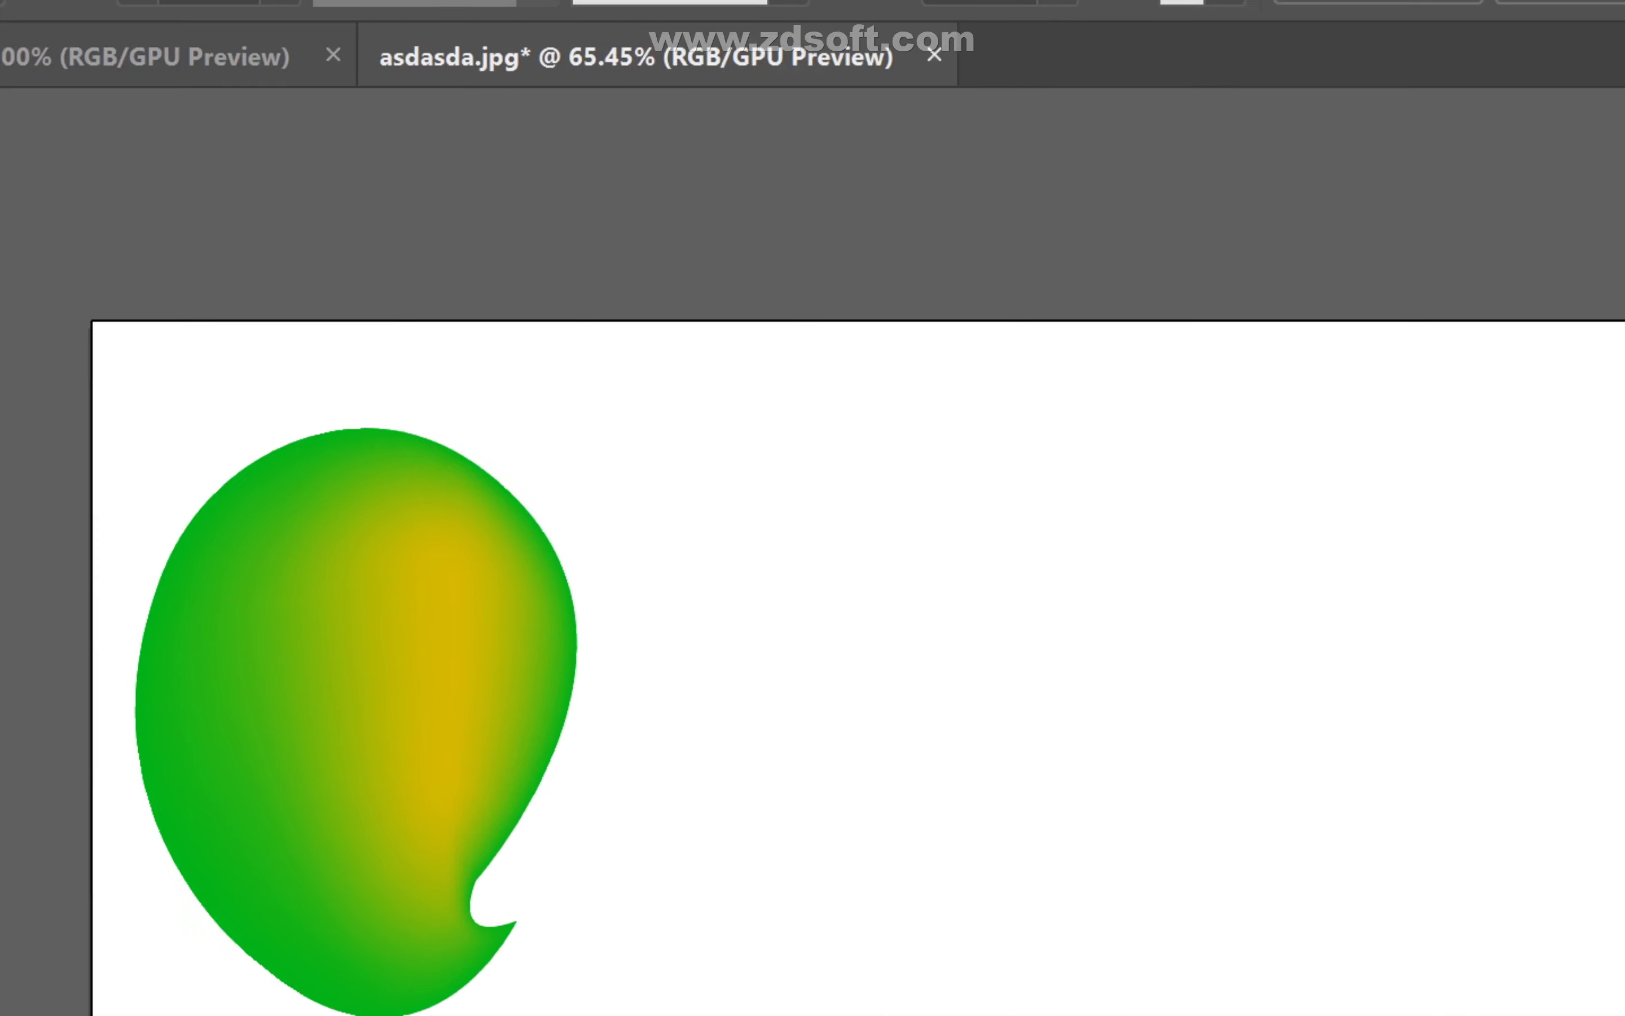
# - Open 1200px-Instagram_logo_2016.svg.png from the Desktop in Illustrator and move the logo off the artboard to its left
pyautogui.click(201, 24)
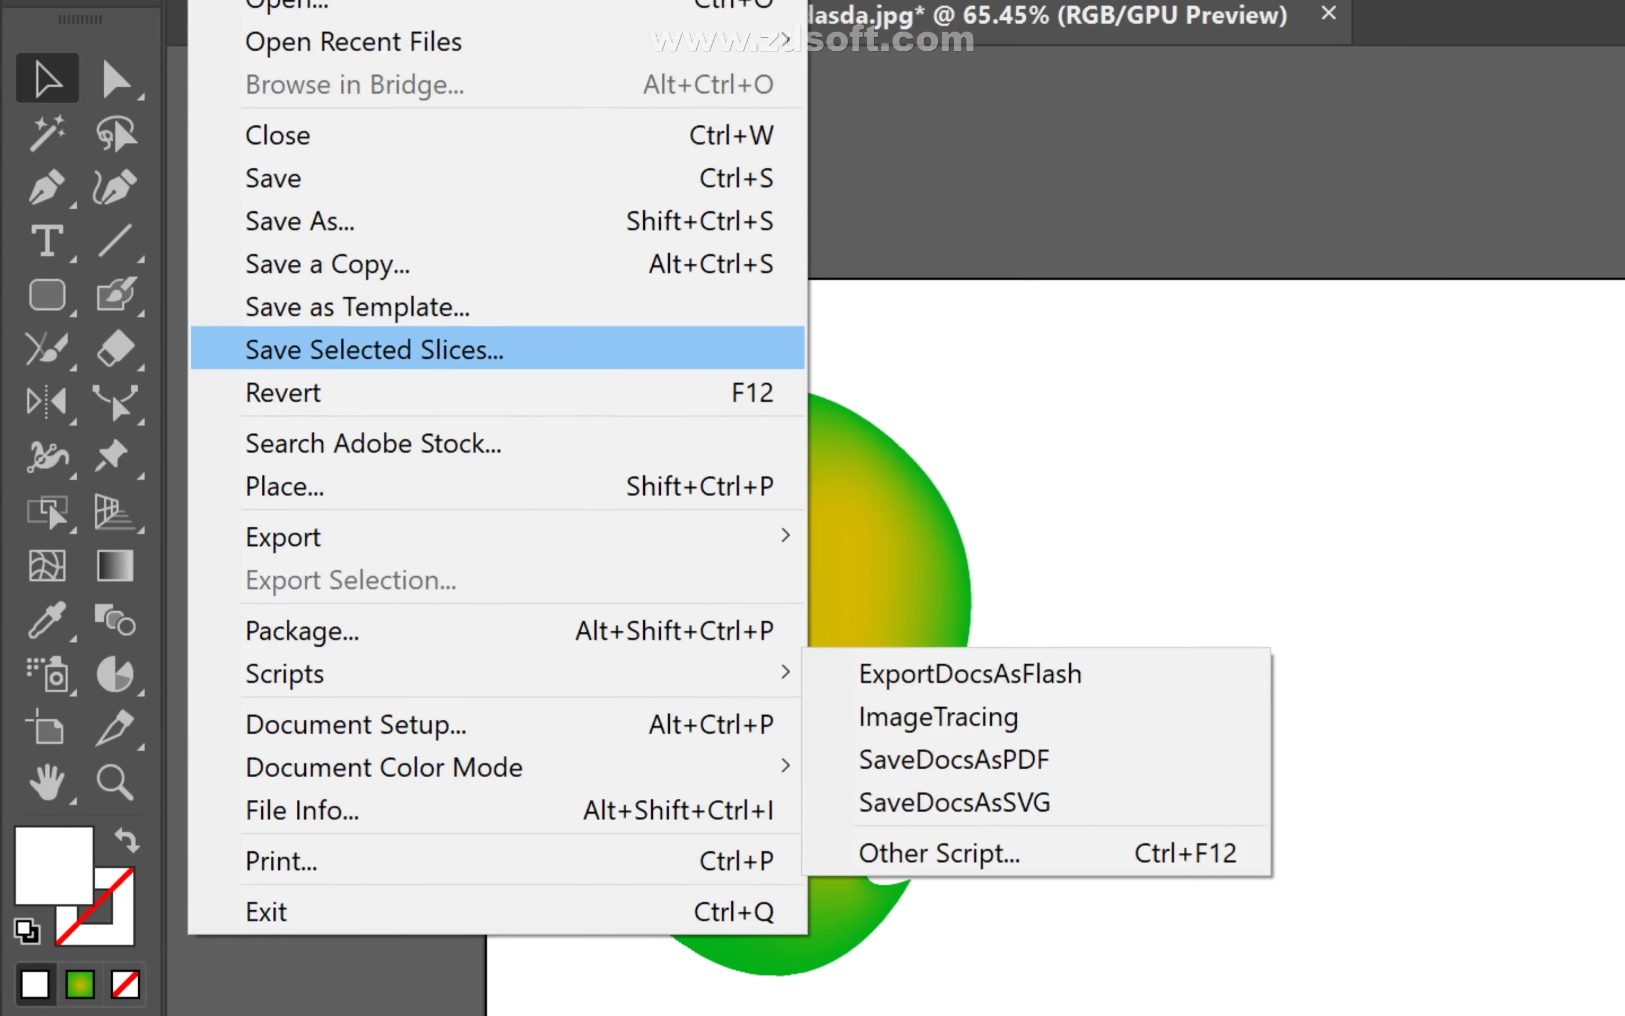
pyautogui.click(282, 1)
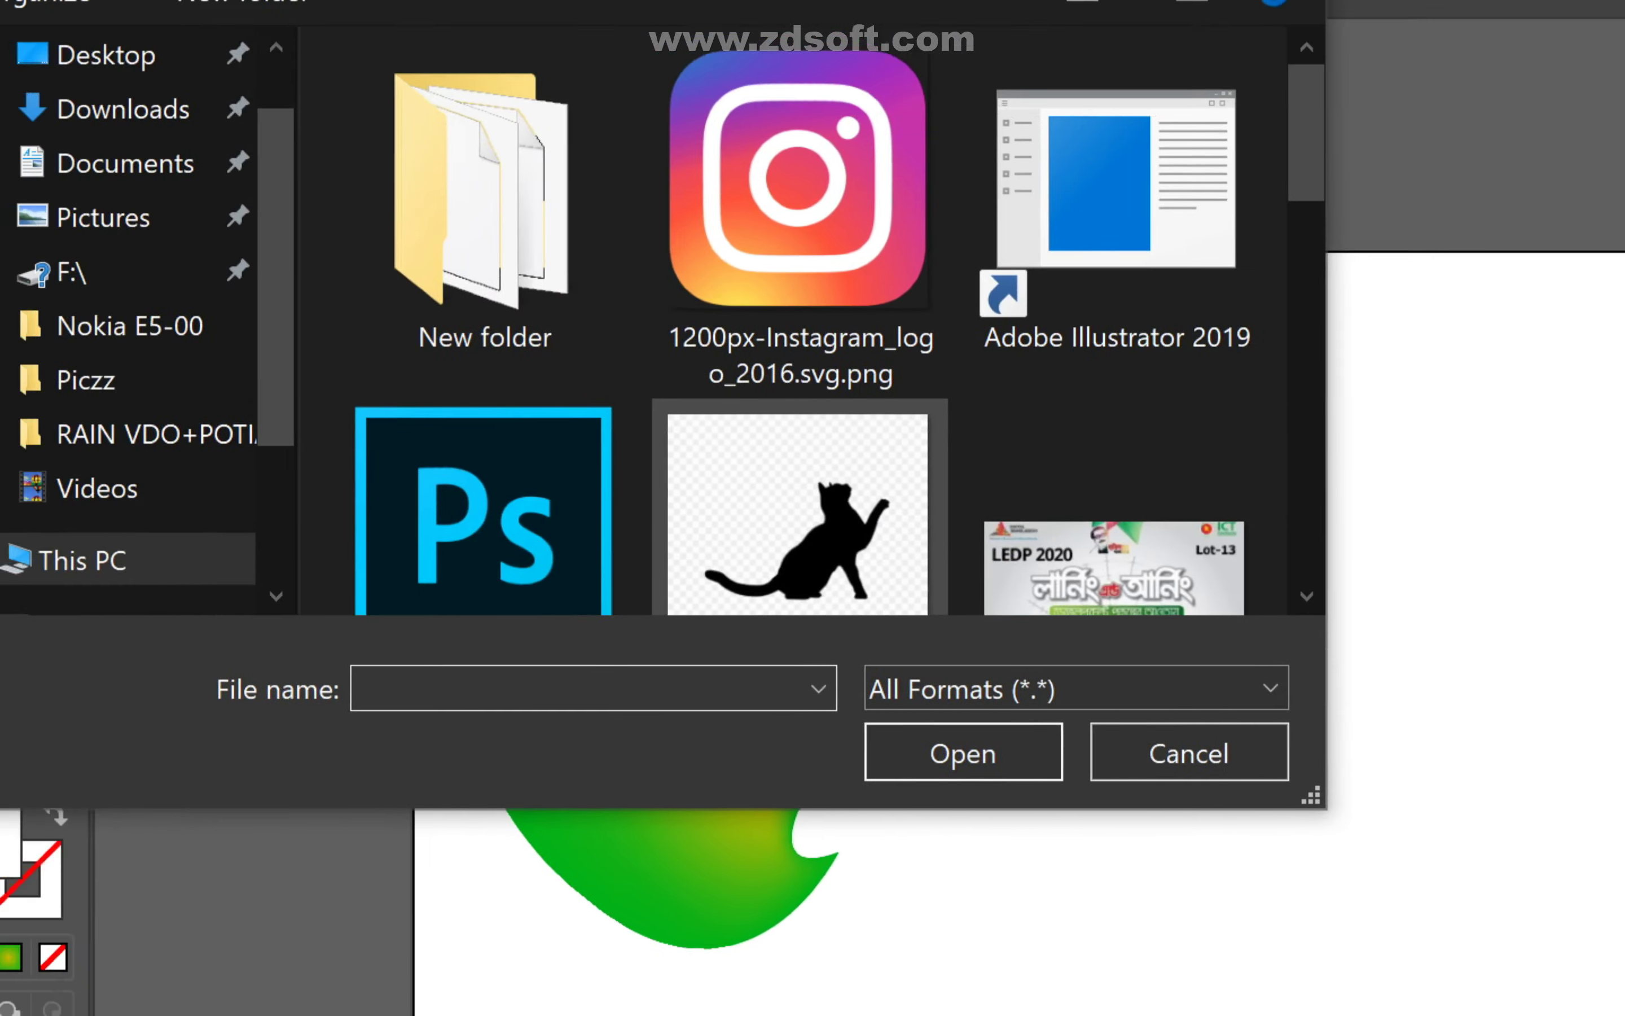
pyautogui.click(41, 94)
pyautogui.click(204, 646)
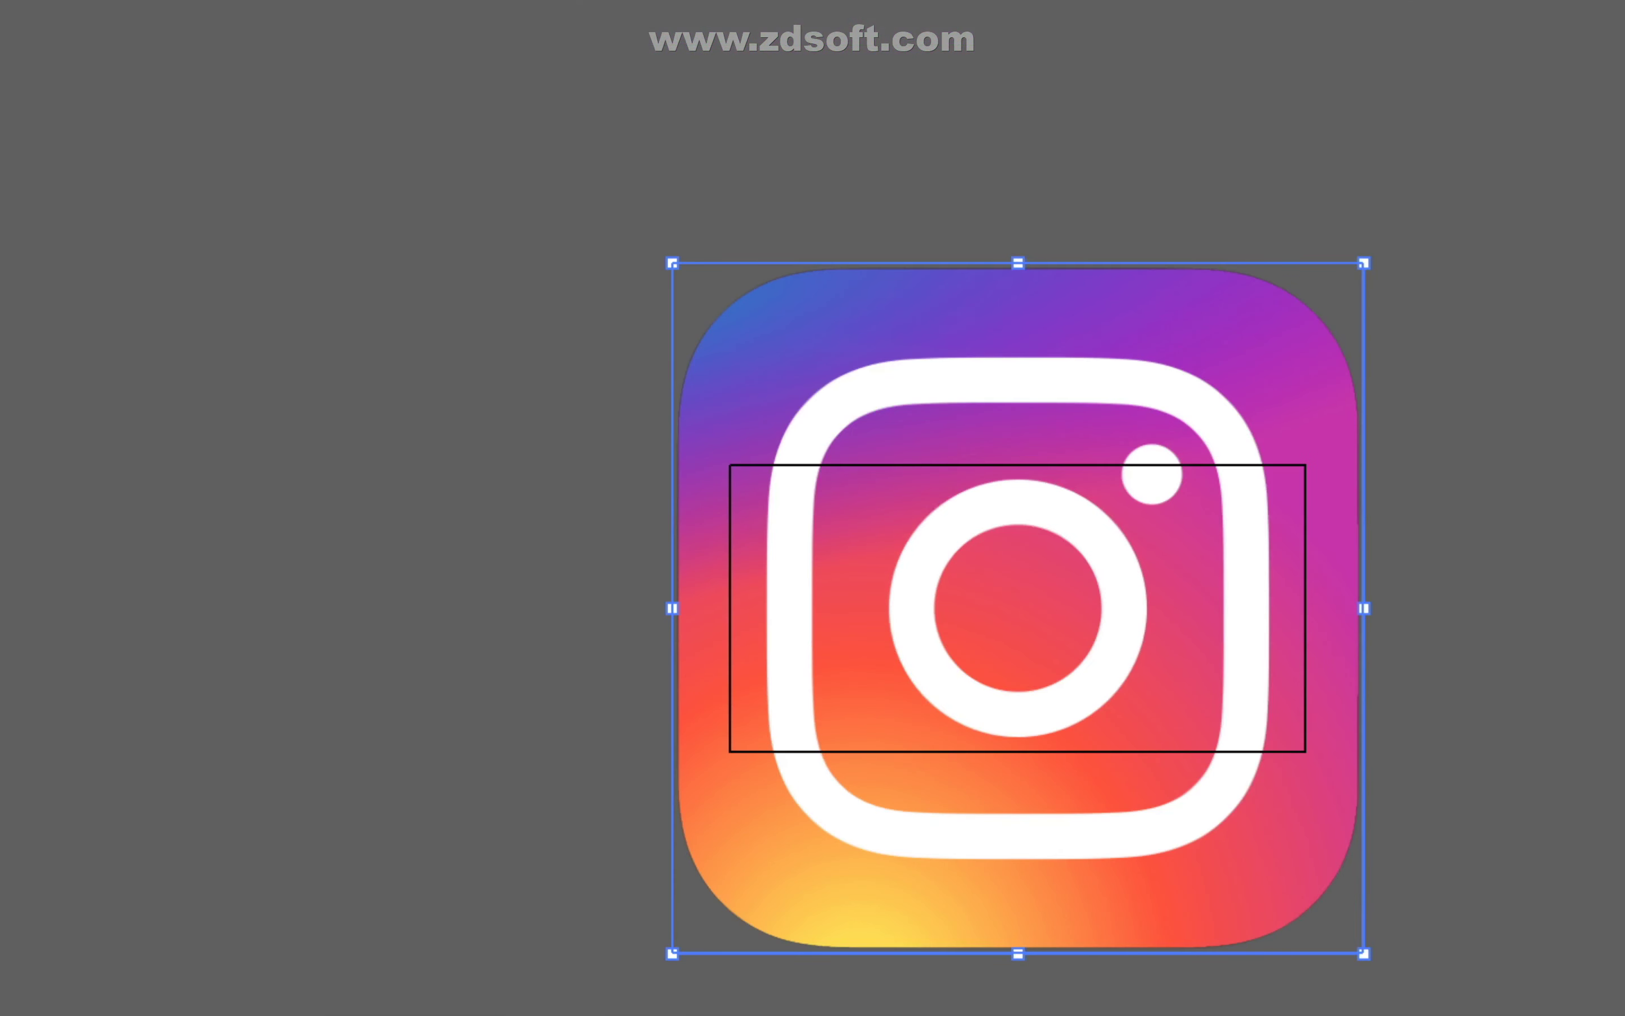
pyautogui.moveTo(1066, 508); pyautogui.dragTo(235, 713)
pyautogui.moveTo(661, 135); pyautogui.dragTo(1489, 889)
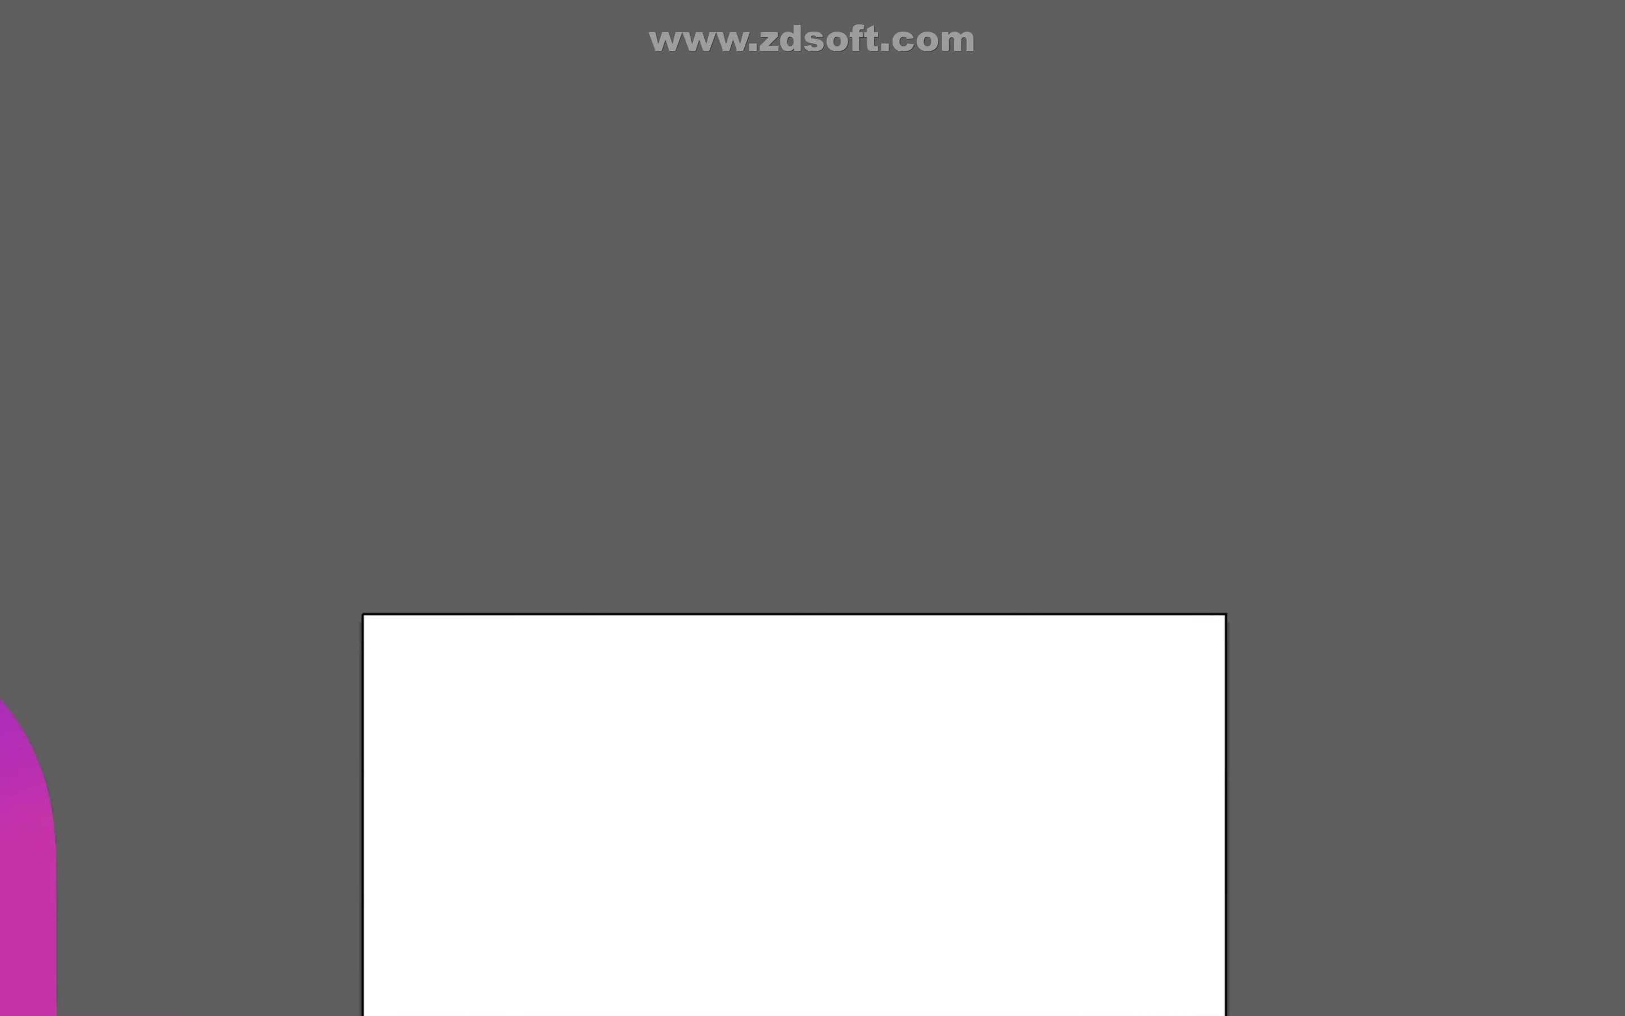
# - Move the Instagram logo onto the artboard and scale it down proportionally so it fits inside the artboard
pyautogui.moveTo(27, 874); pyautogui.dragTo(252, 110)
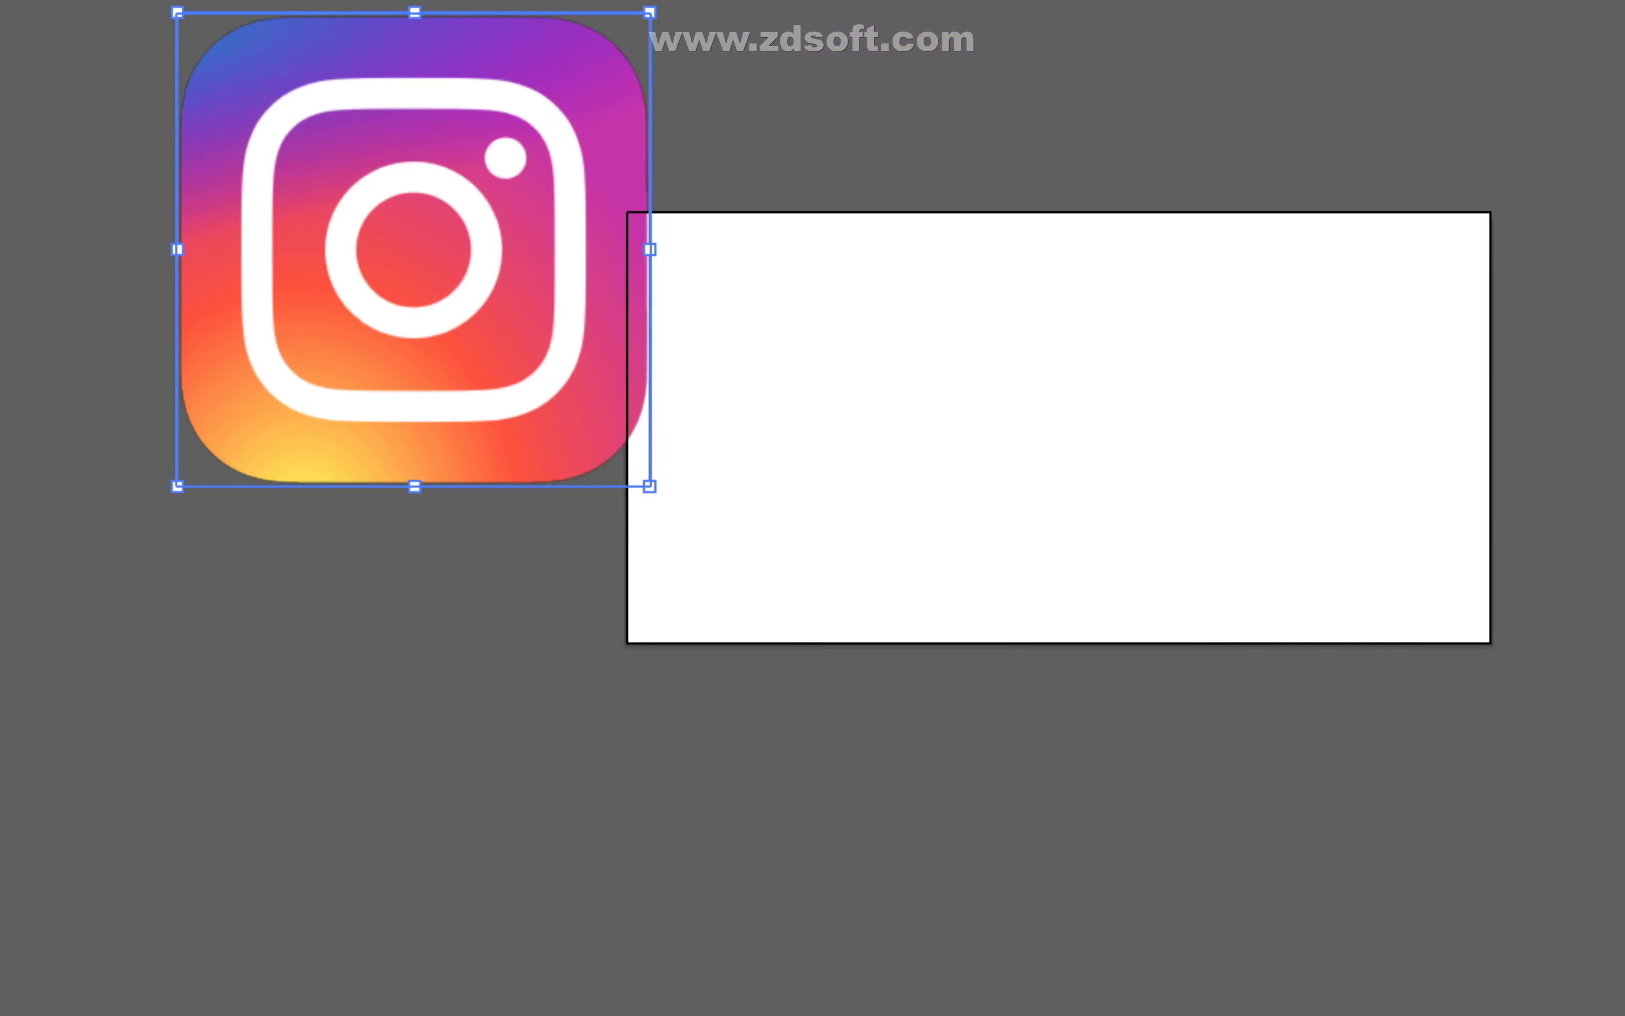
pyautogui.moveTo(148, 27); pyautogui.dragTo(706, 205)
pyautogui.moveTo(1041, 537); pyautogui.dragTo(1041, 537)
pyautogui.moveTo(1076, 723); pyautogui.dragTo(900, 547)
pyautogui.moveTo(759, 451); pyautogui.dragTo(854, 509)
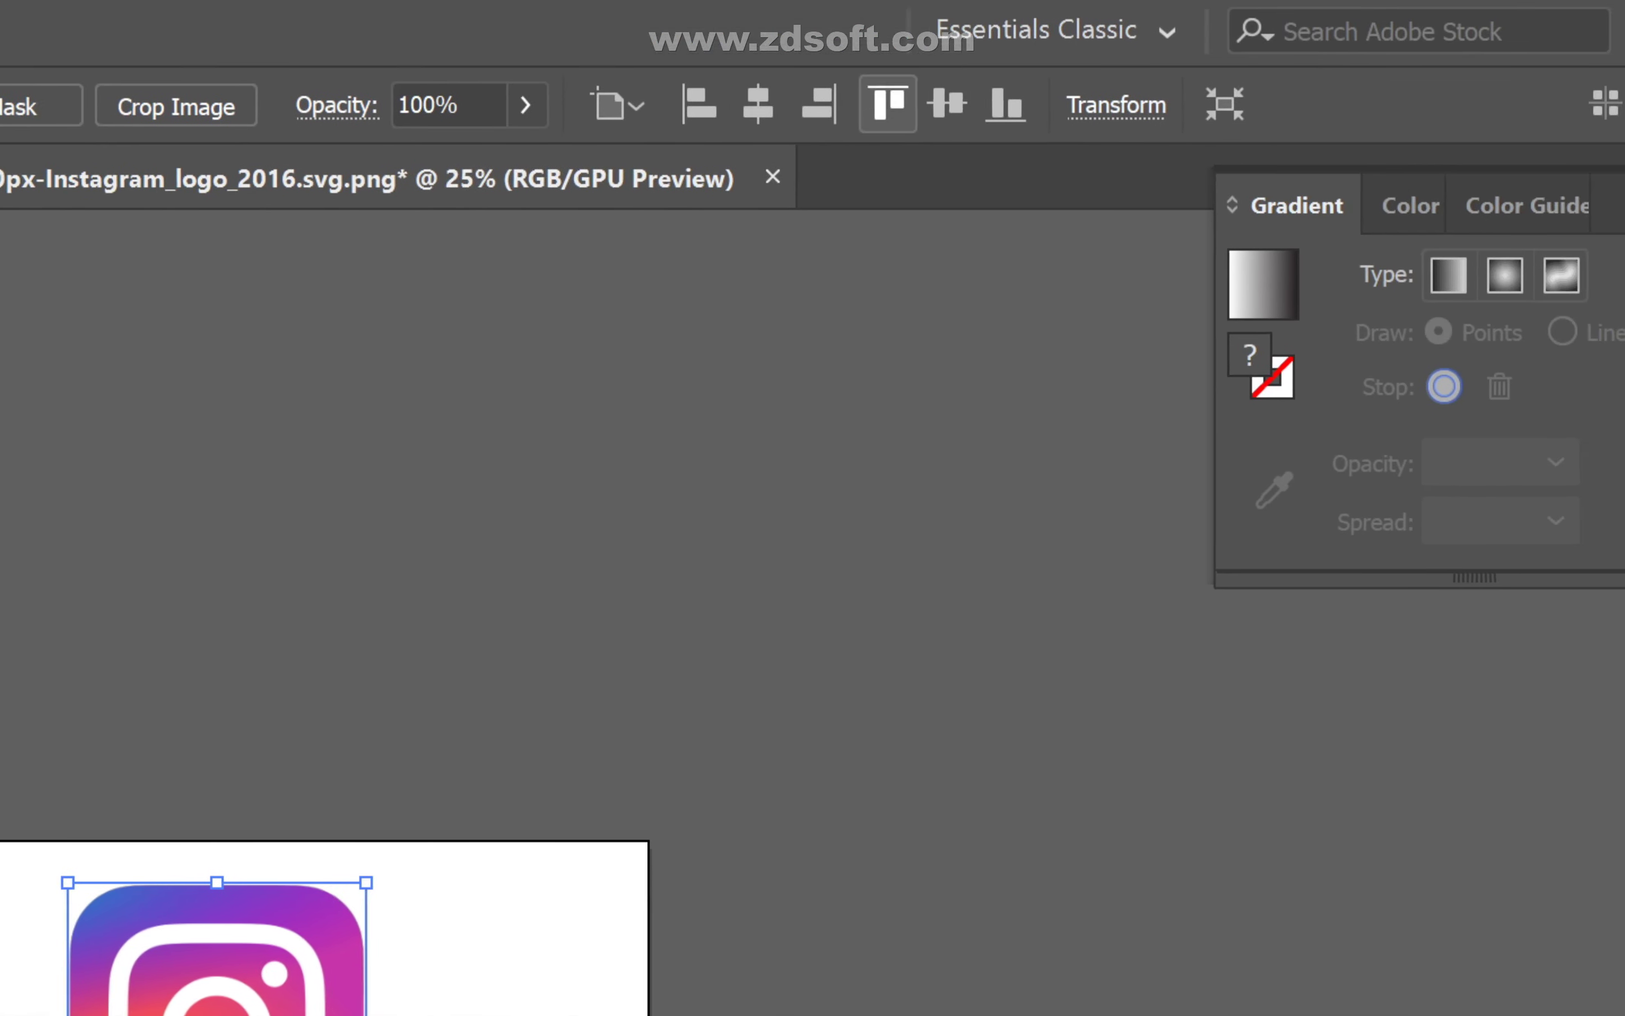
pyautogui.hotkey('ctrl', '+')
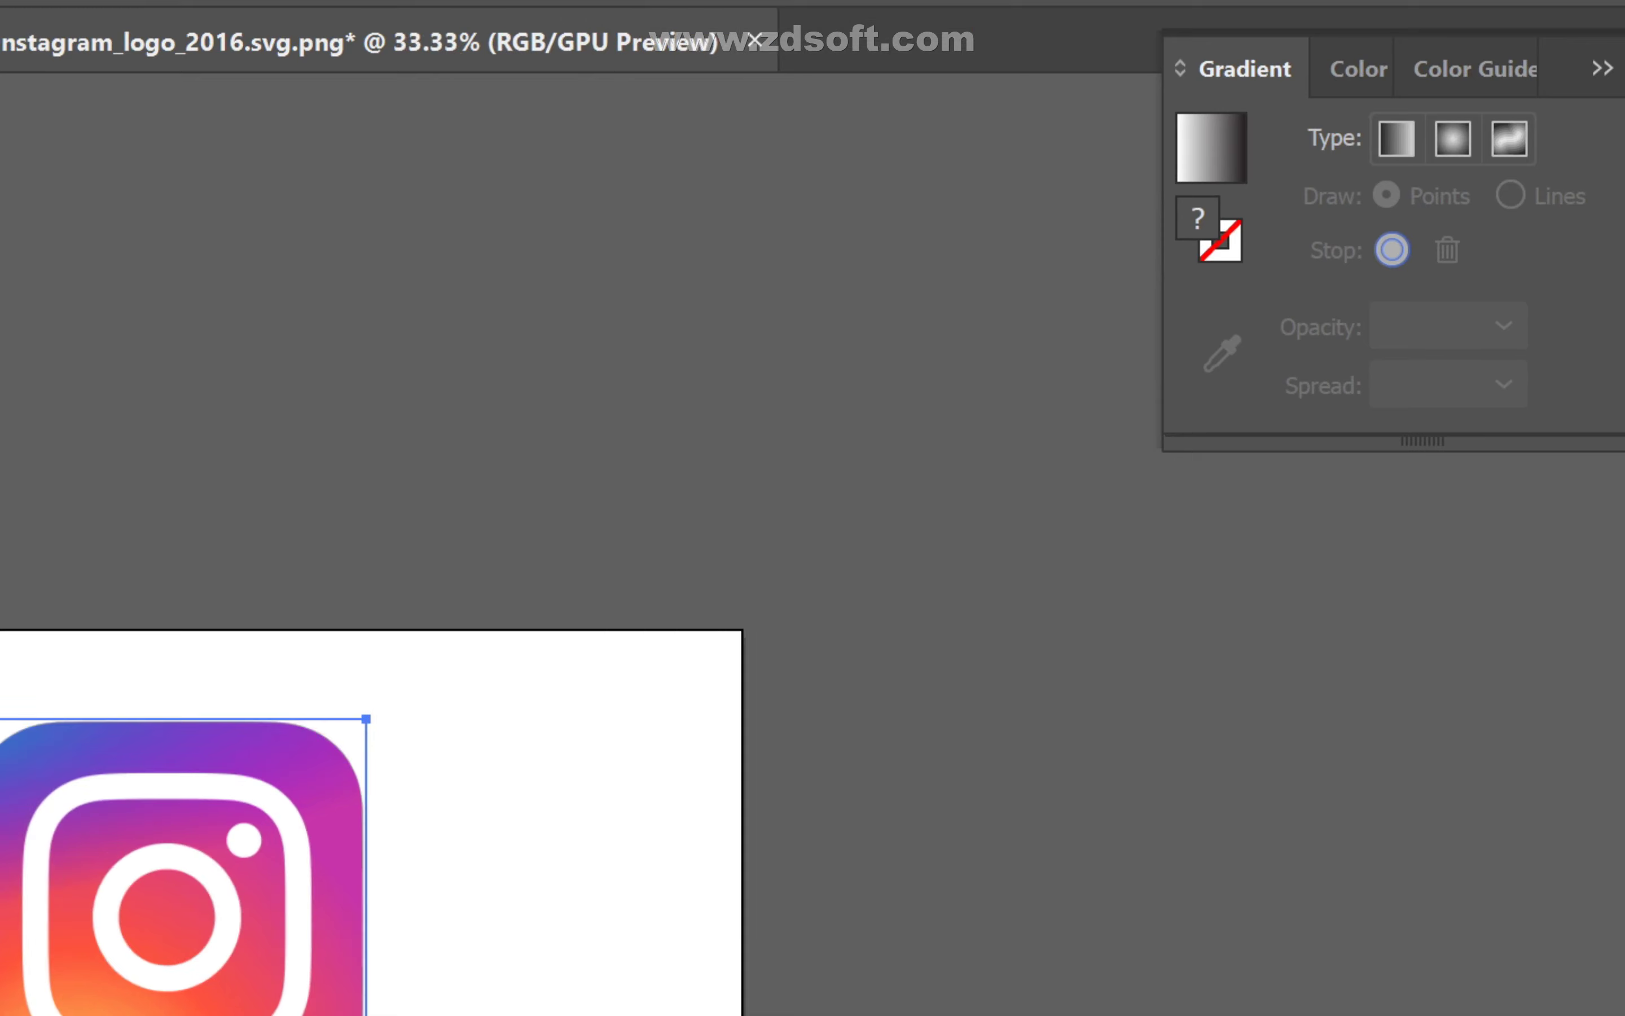
pyautogui.hotkey('ctrl', '+')
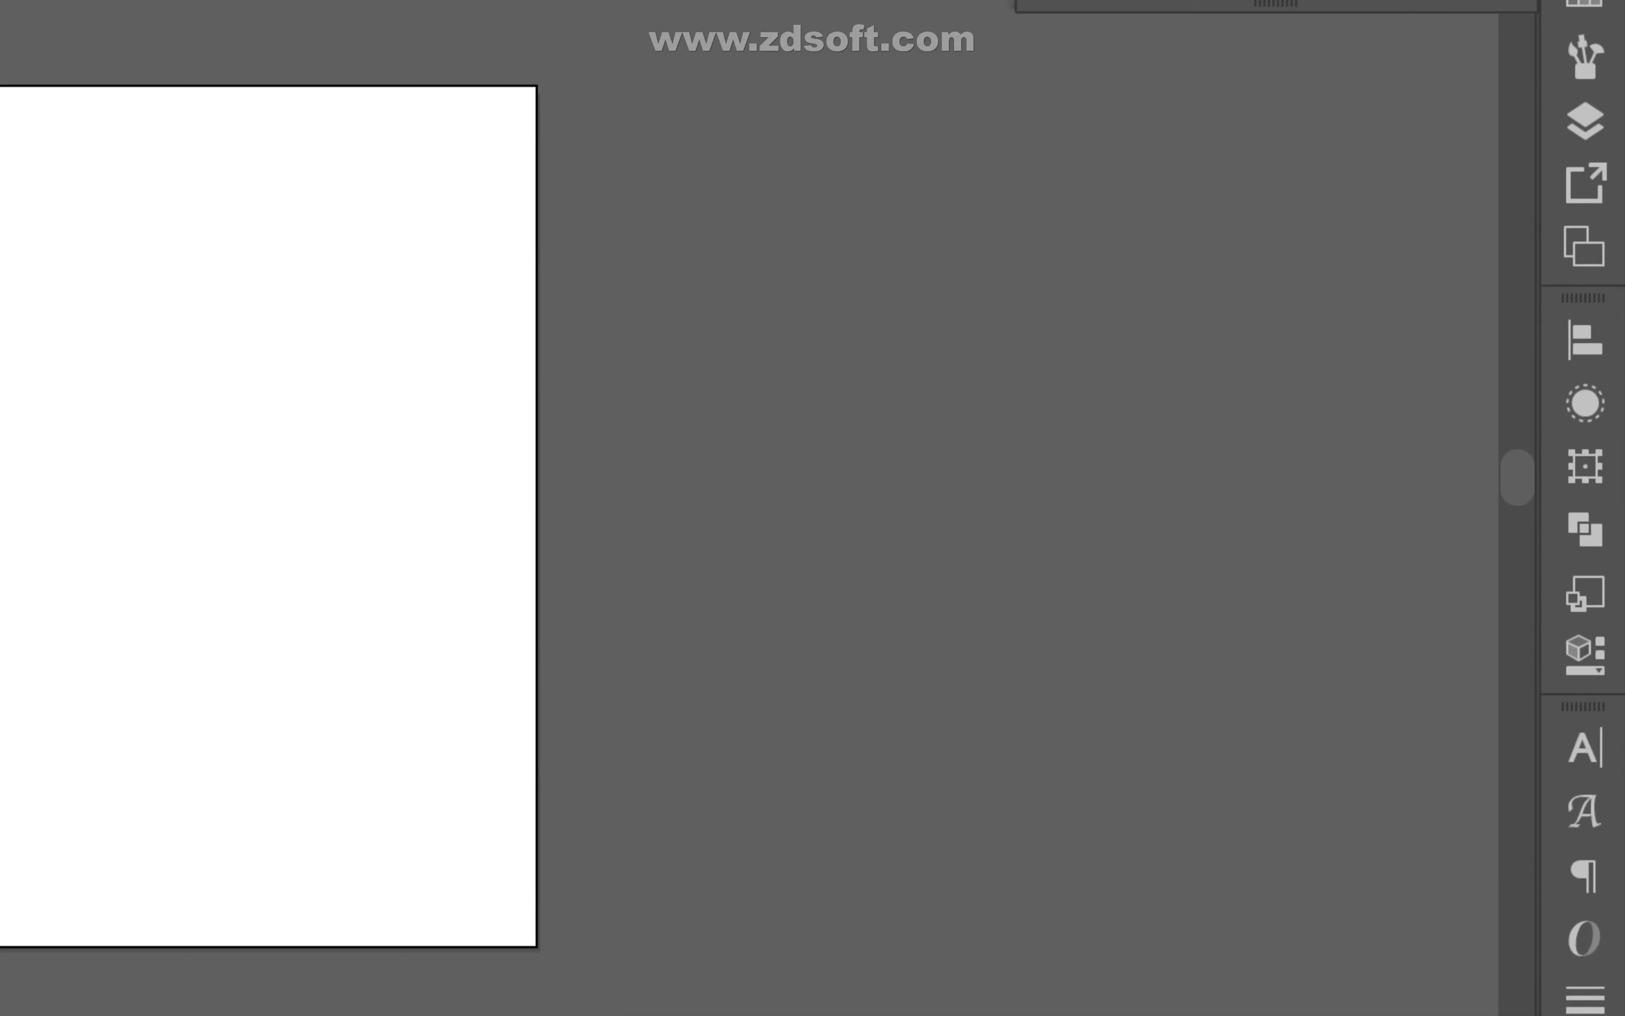
pyautogui.hotkey('ctrl', '+')
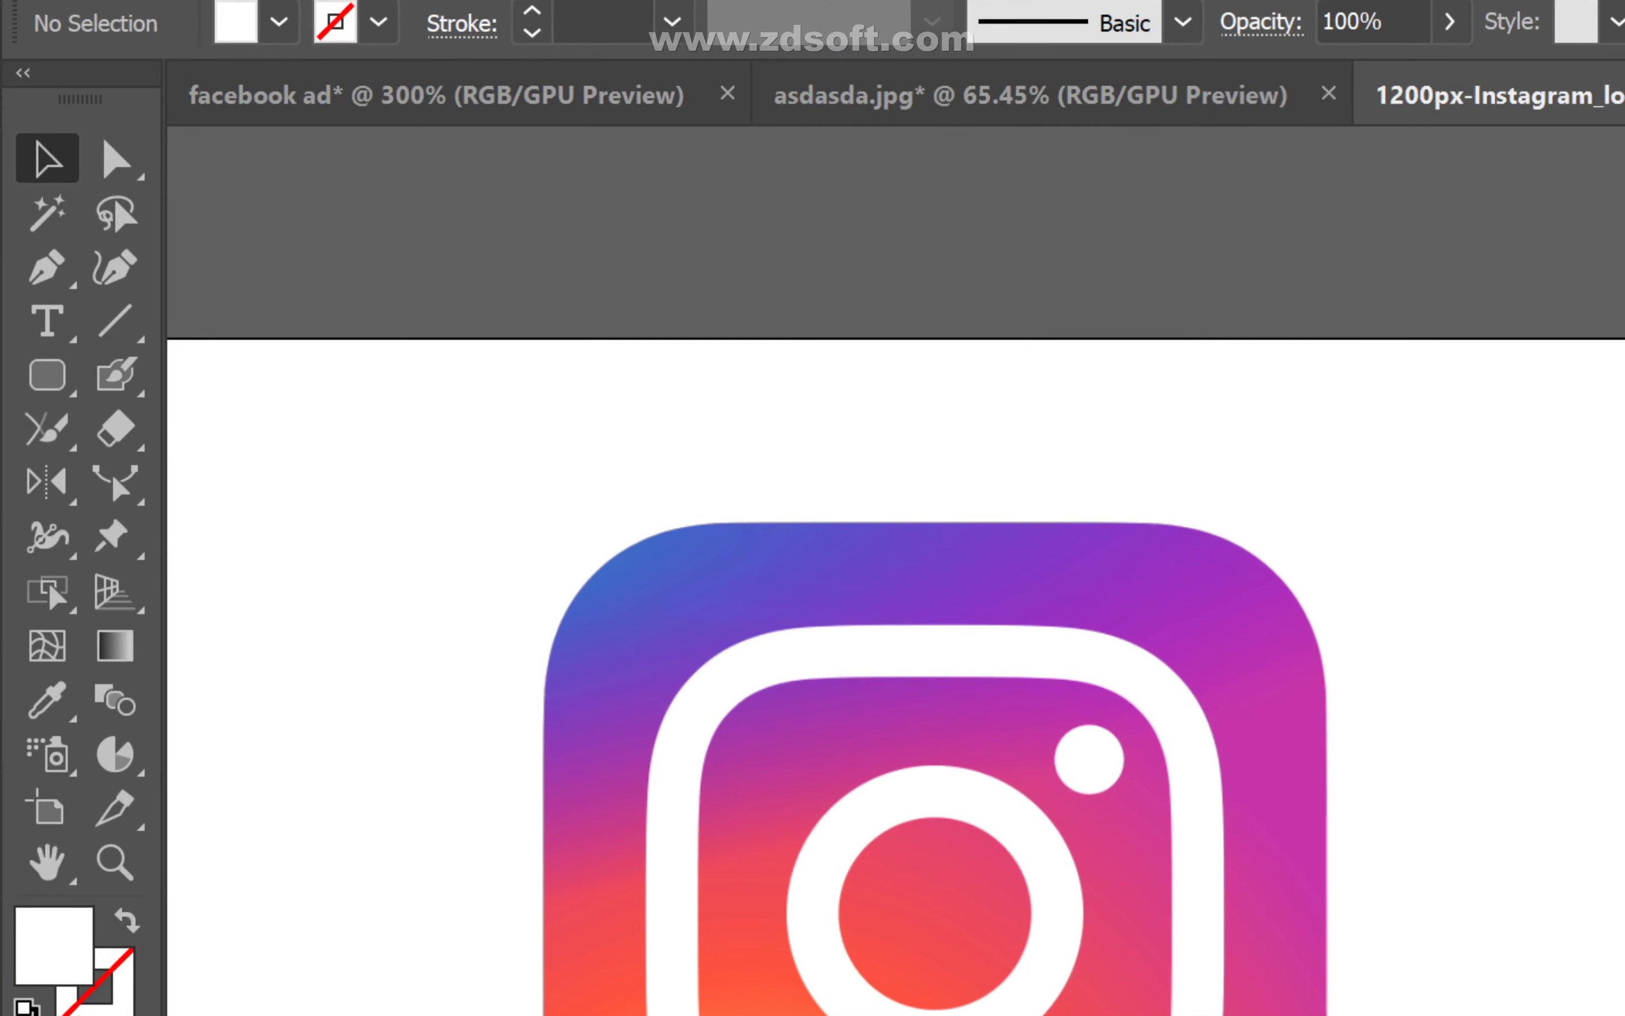
pyautogui.click(47, 375)
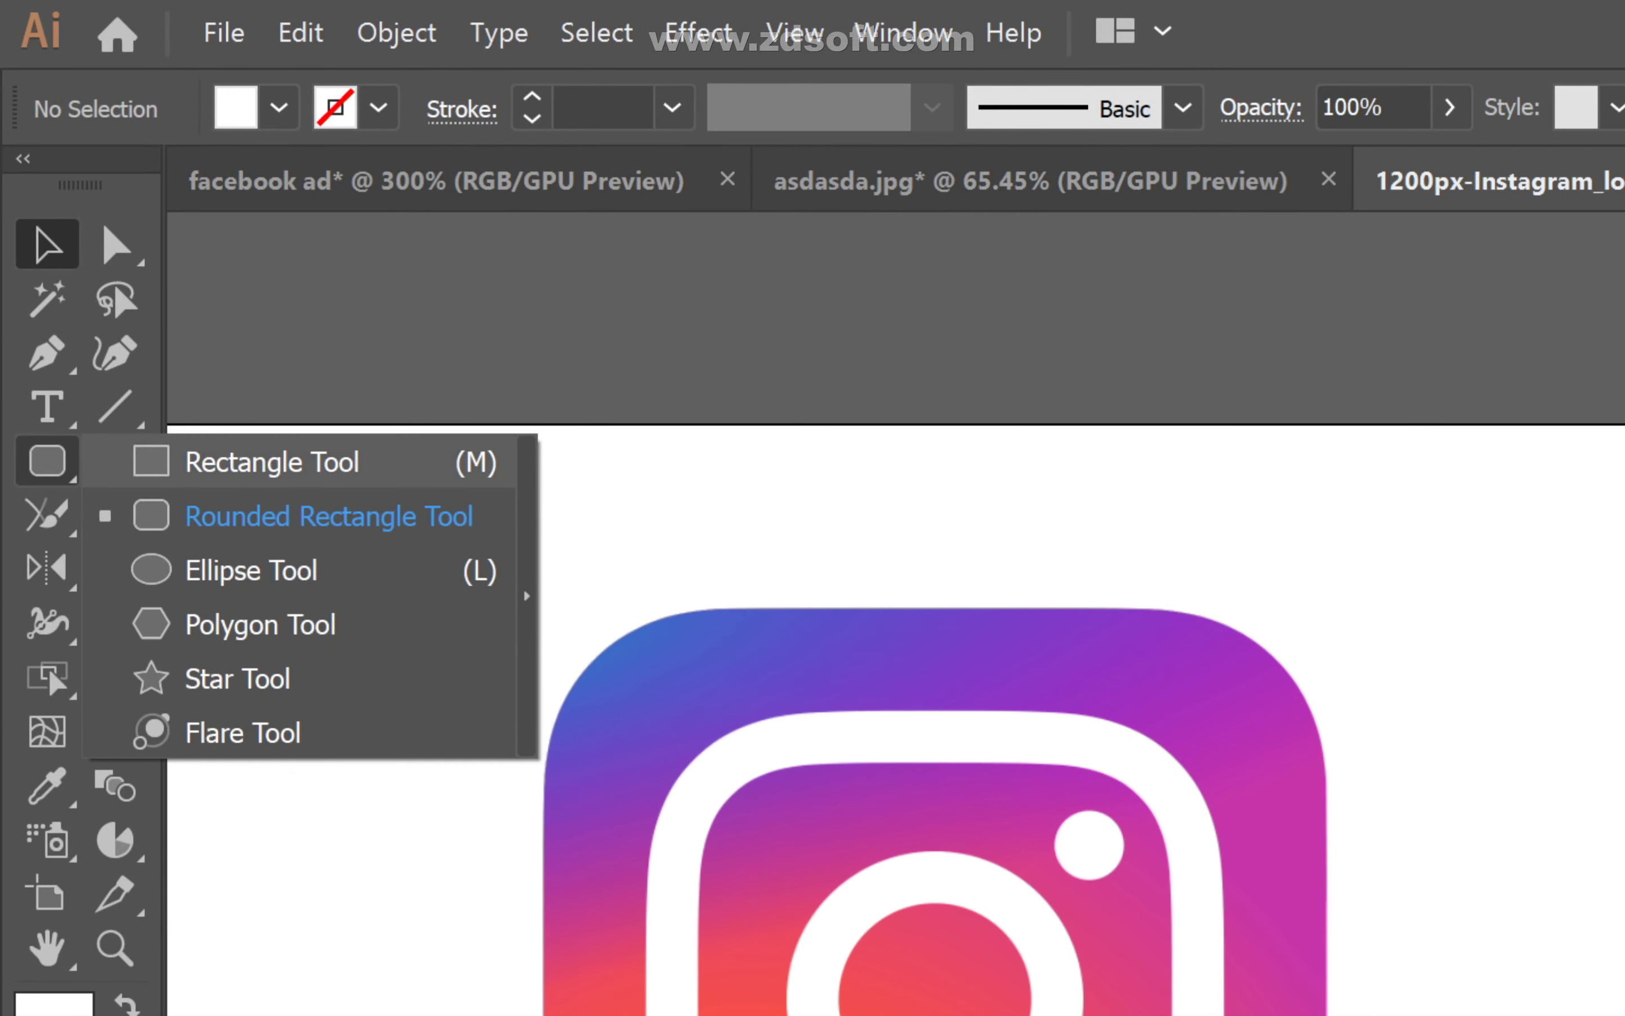
pyautogui.click(272, 462)
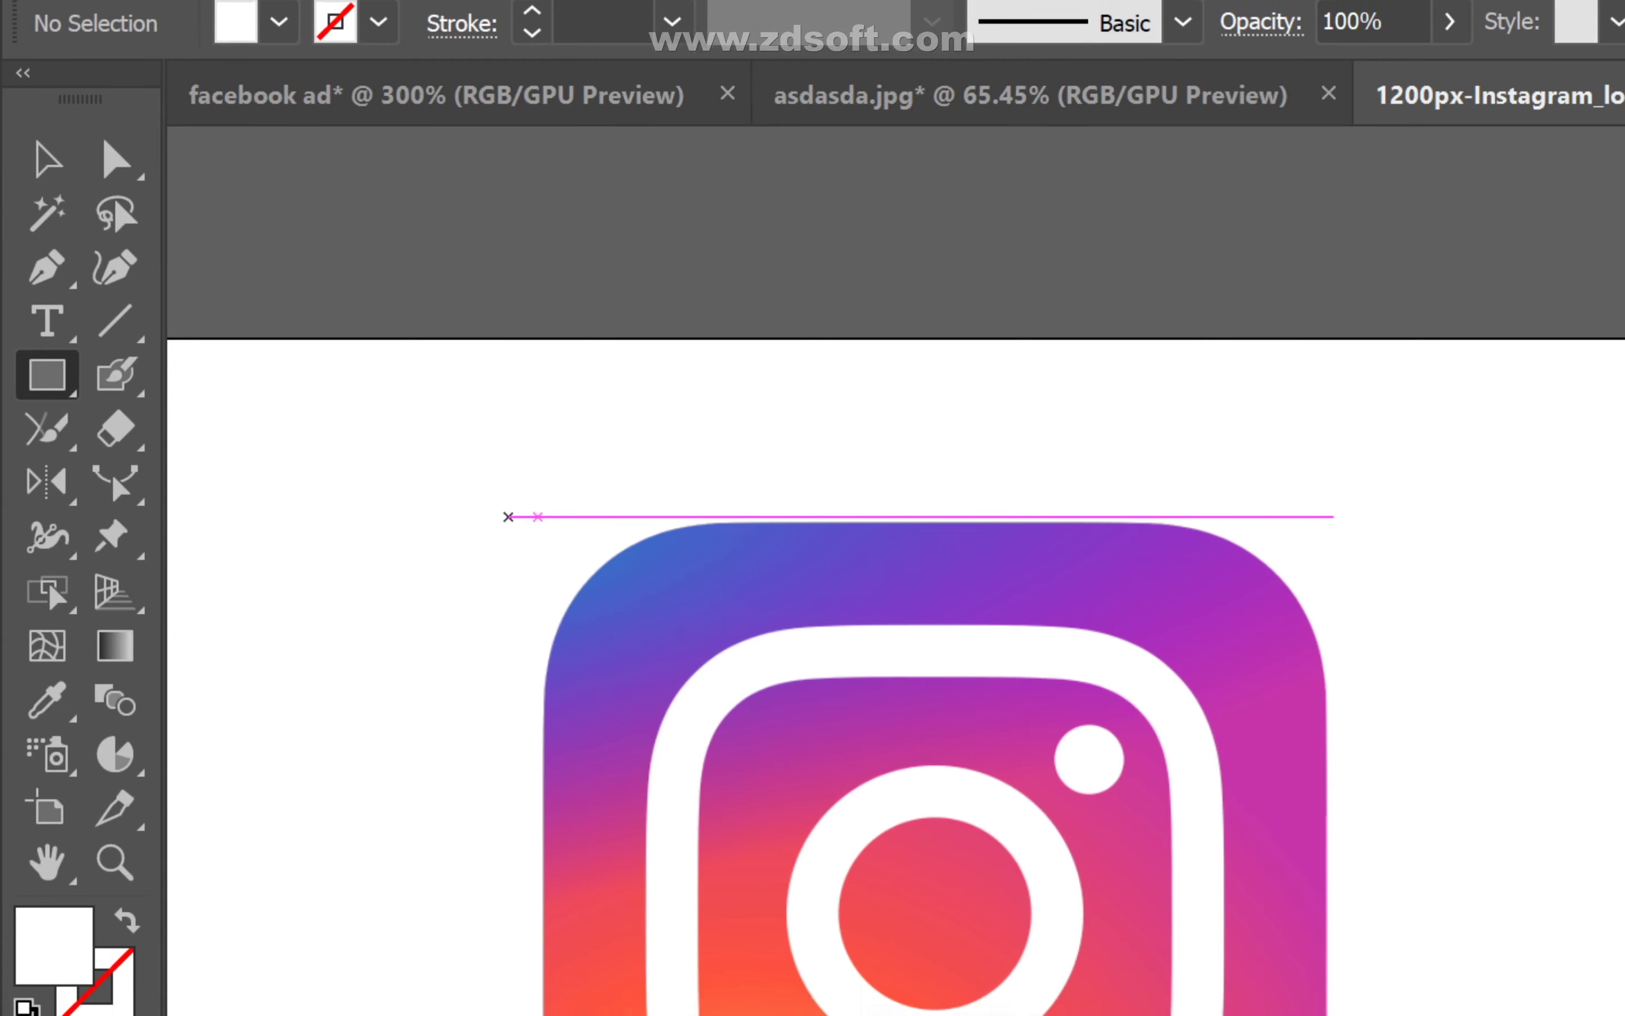
pyautogui.click(47, 143)
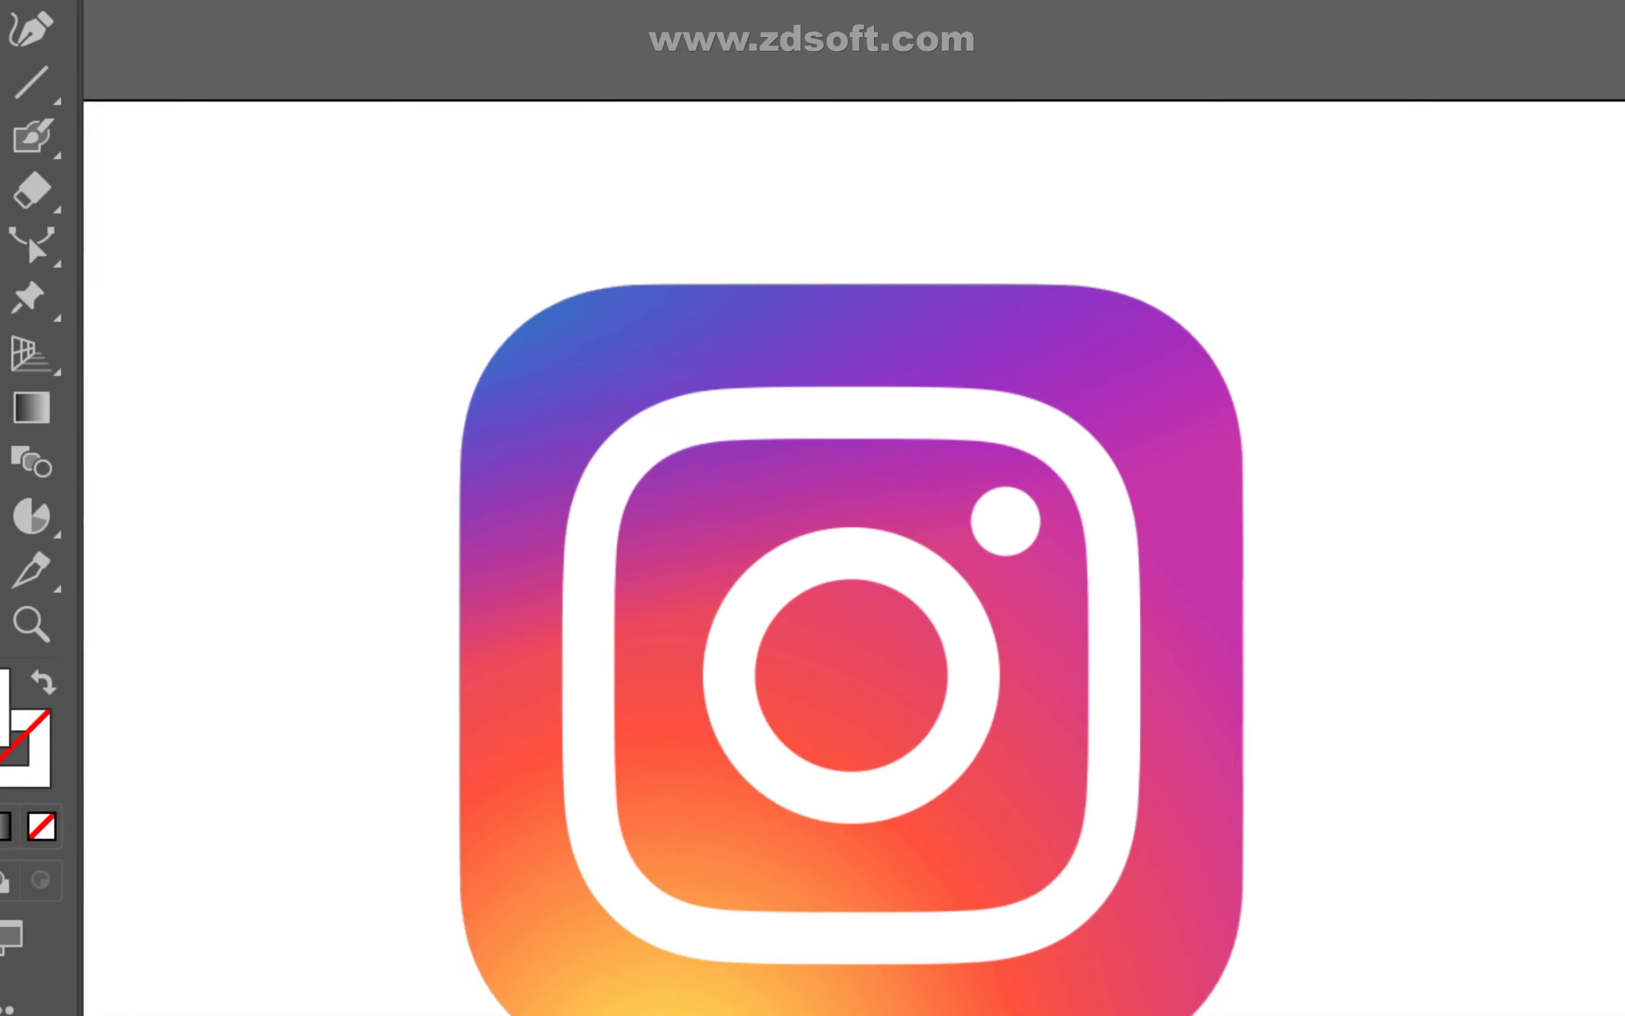
pyautogui.click(935, 897)
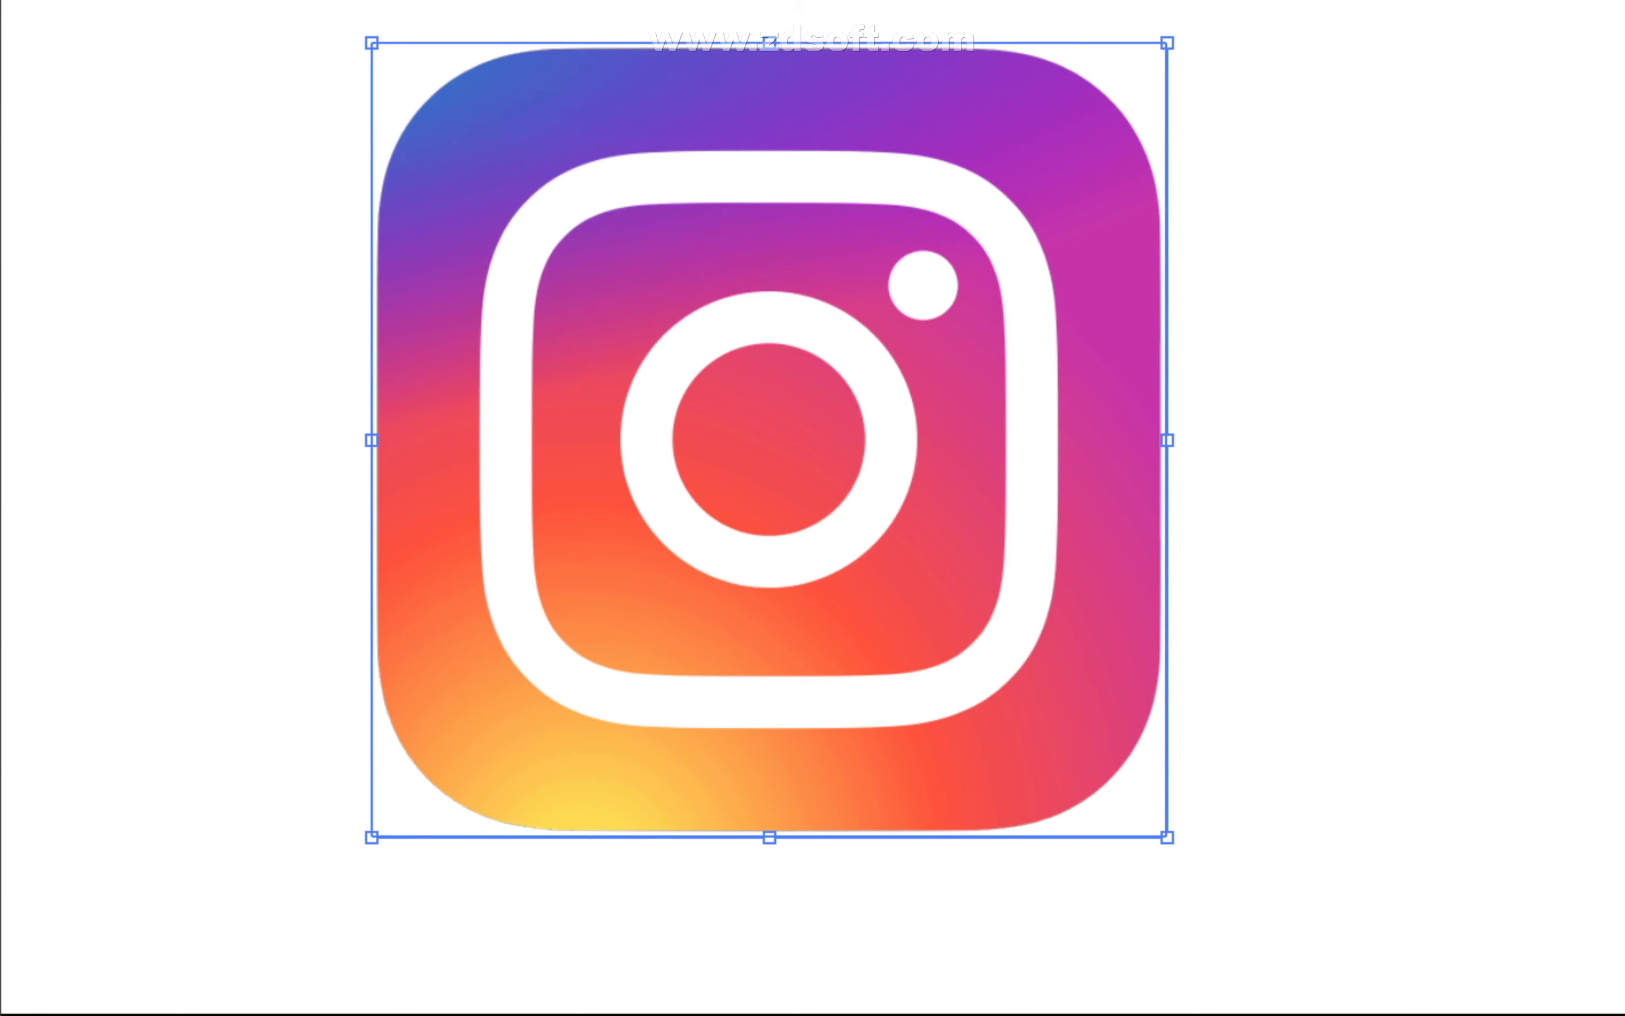
pyautogui.moveTo(919, 341); pyautogui.dragTo(865, 504)
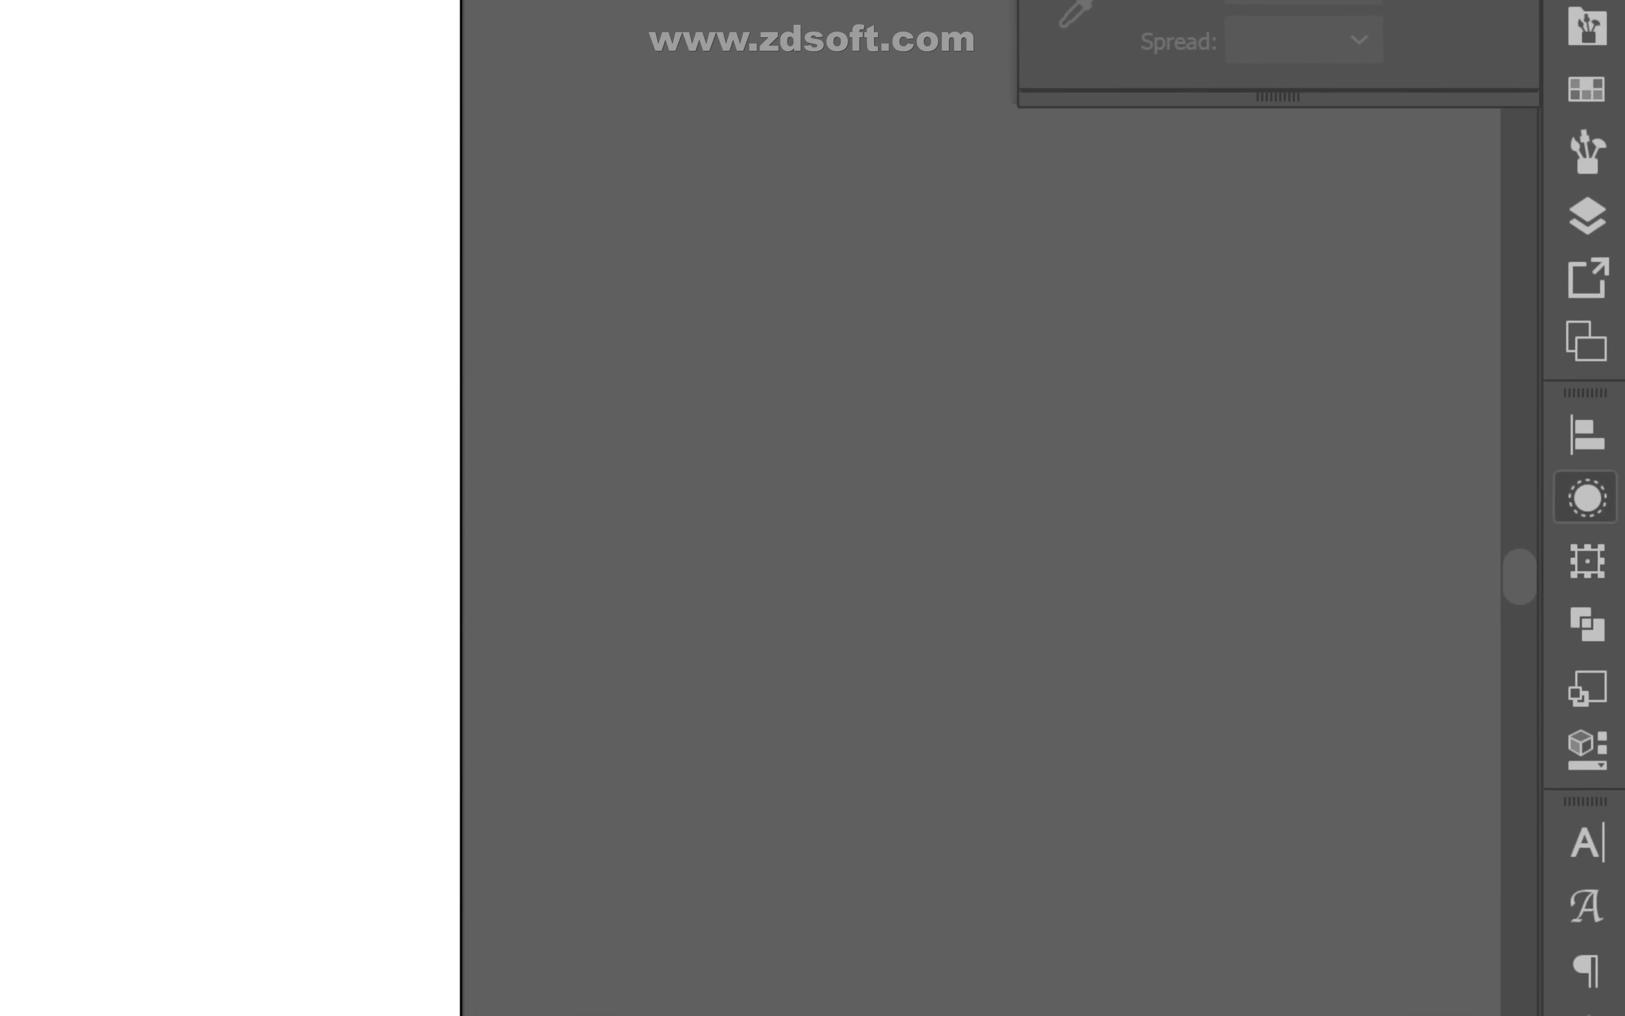
# - Lock the Instagram logo image inside Layer 1 and test that it can no longer be moved
pyautogui.click(1587, 215)
pyautogui.click(1134, 493)
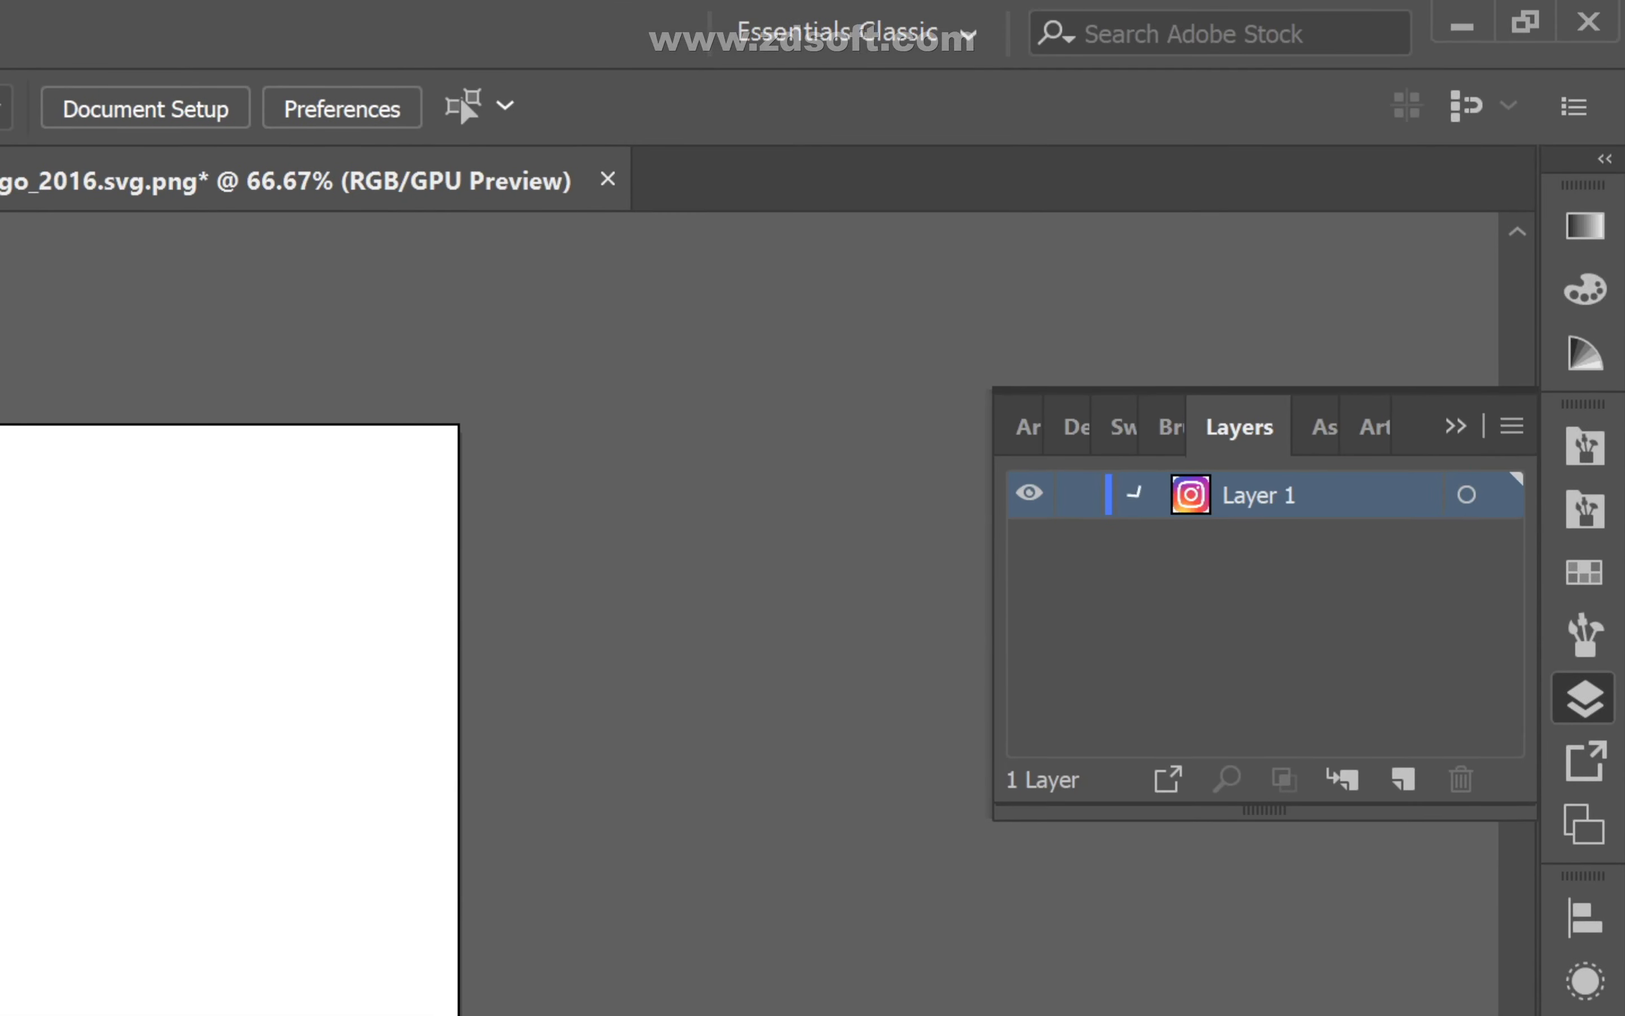
pyautogui.click(1077, 542)
pyautogui.click(1584, 698)
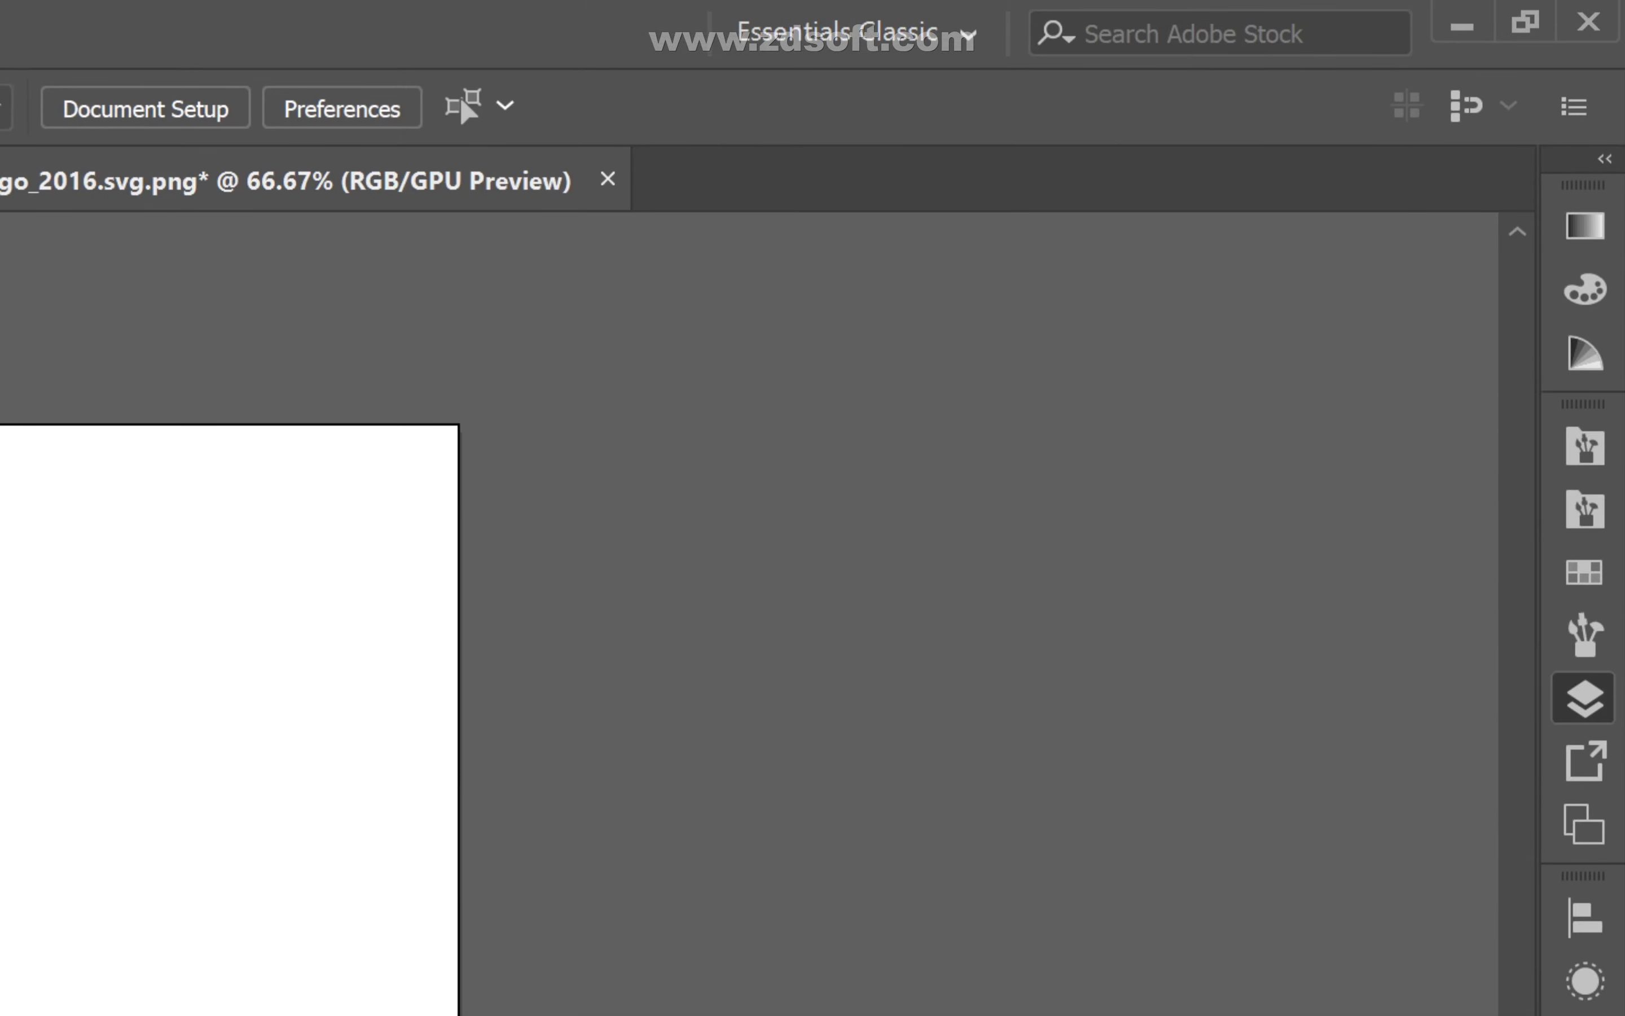
pyautogui.moveTo(660, 479); pyautogui.dragTo(780, 352)
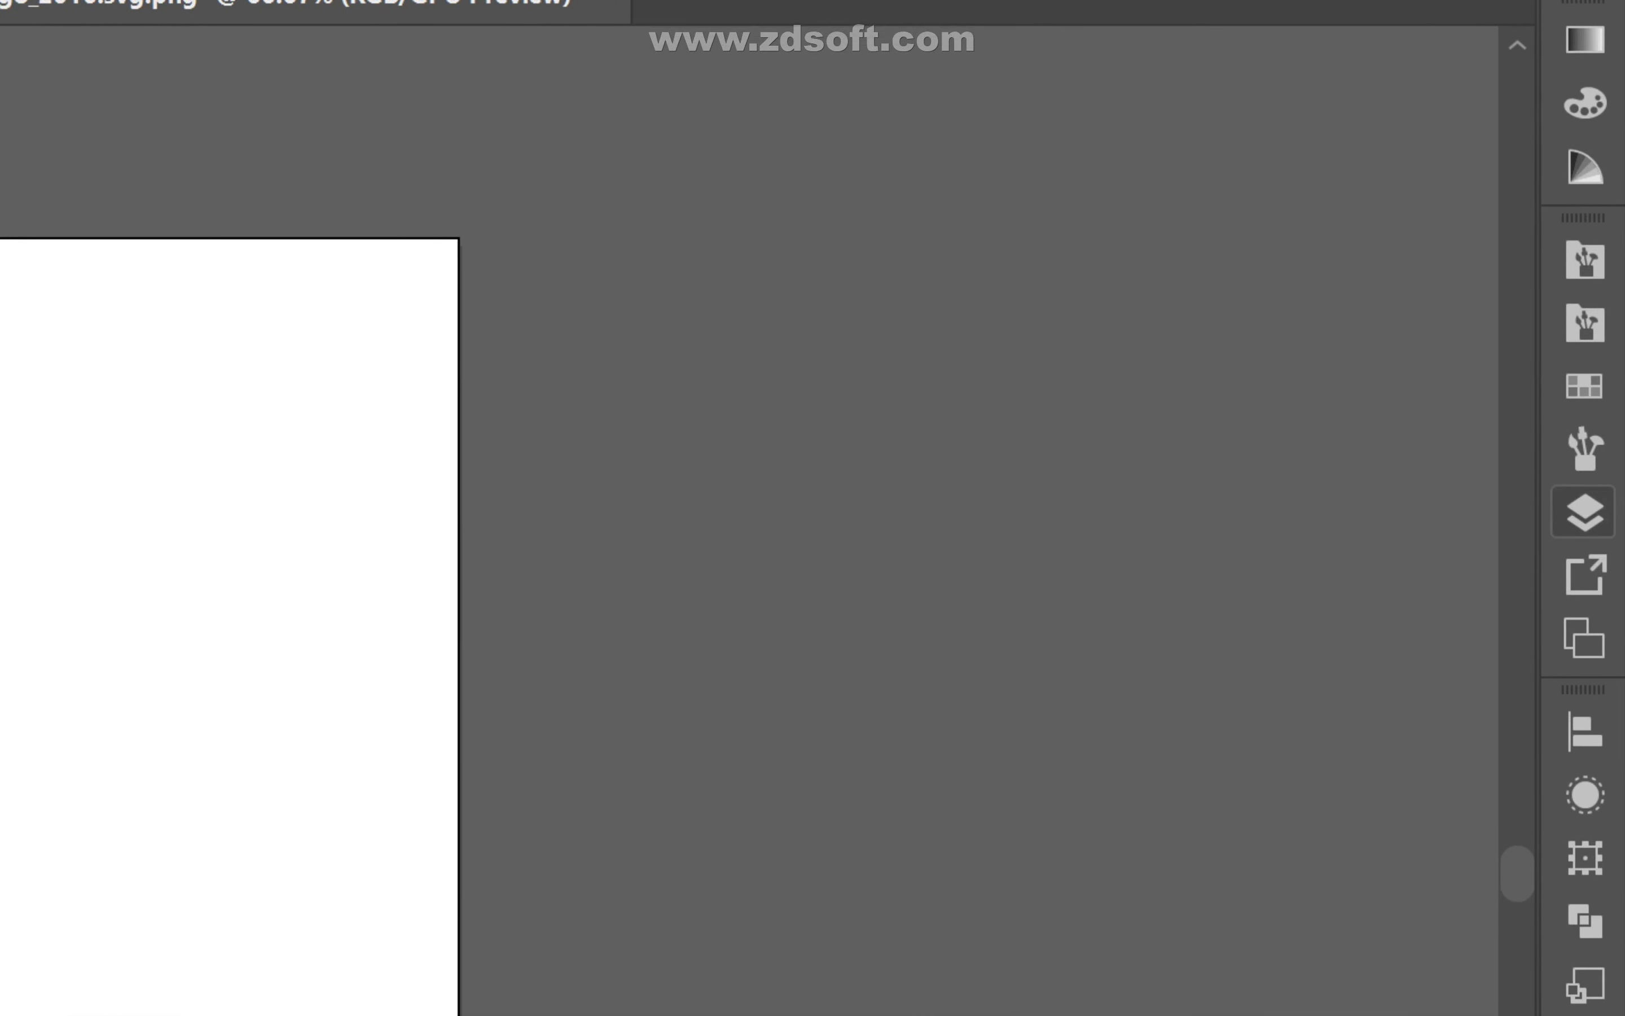
# - Move the logo toward the left side of the artboard and clear the selection
pyautogui.click(1584, 515)
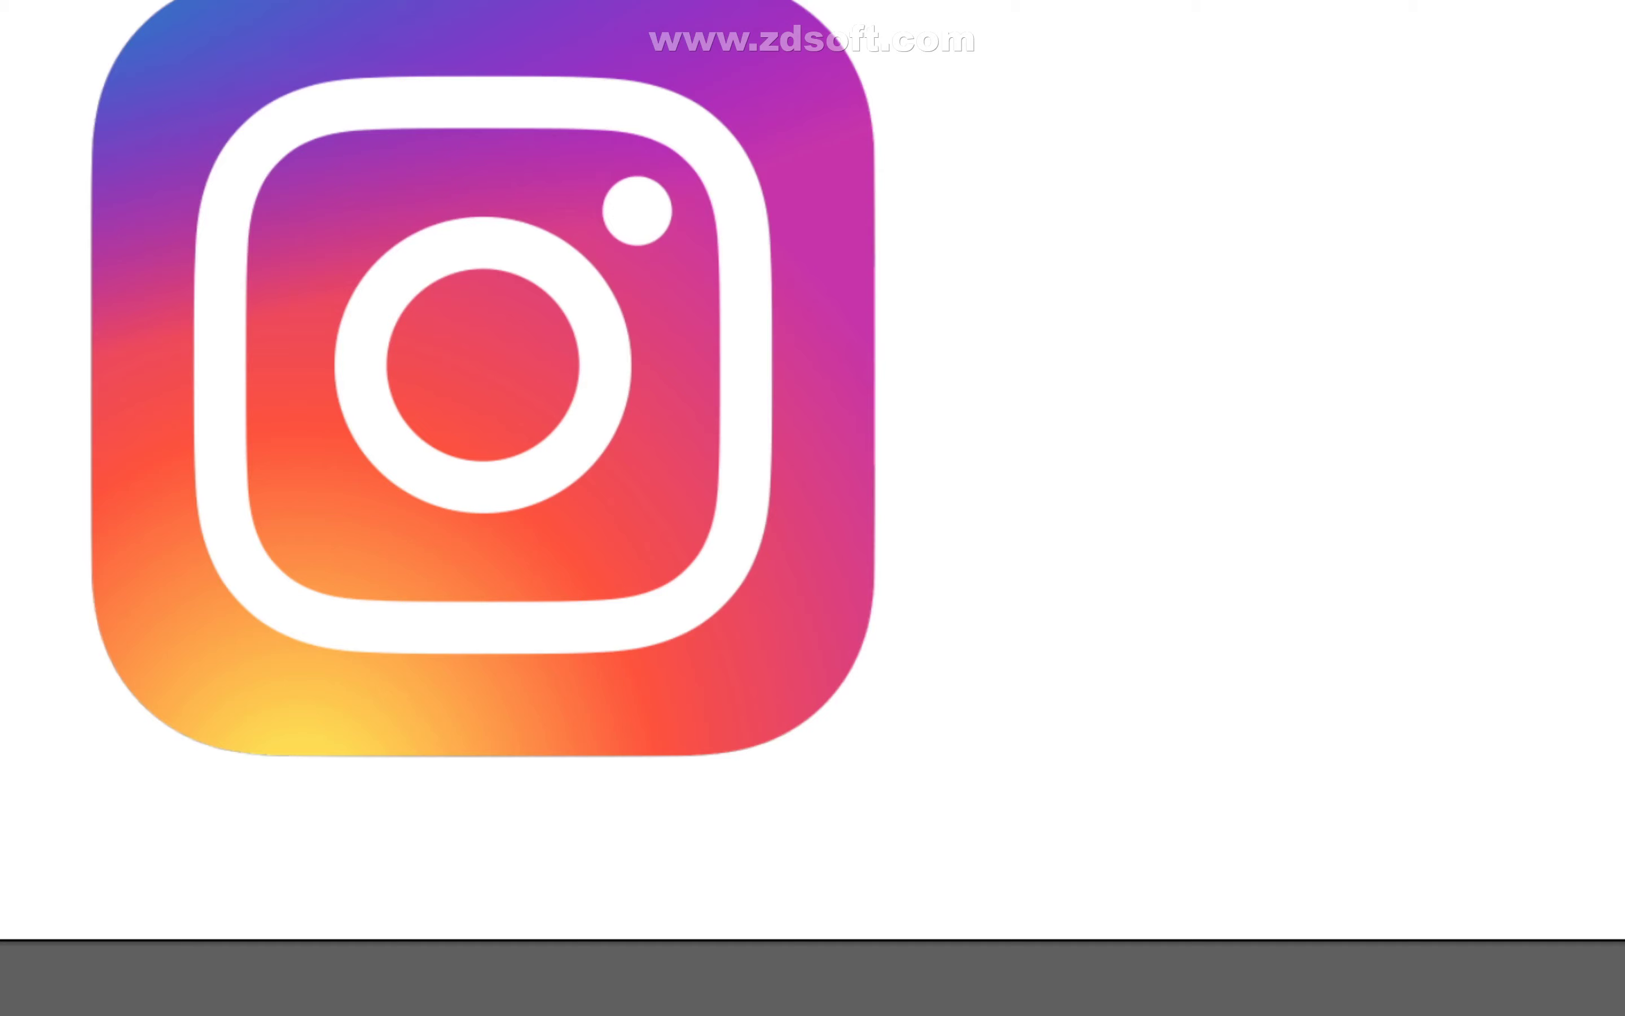
pyautogui.moveTo(839, 481); pyautogui.dragTo(376, 457)
pyautogui.hotkey('ctrl', 'shift', 'a')
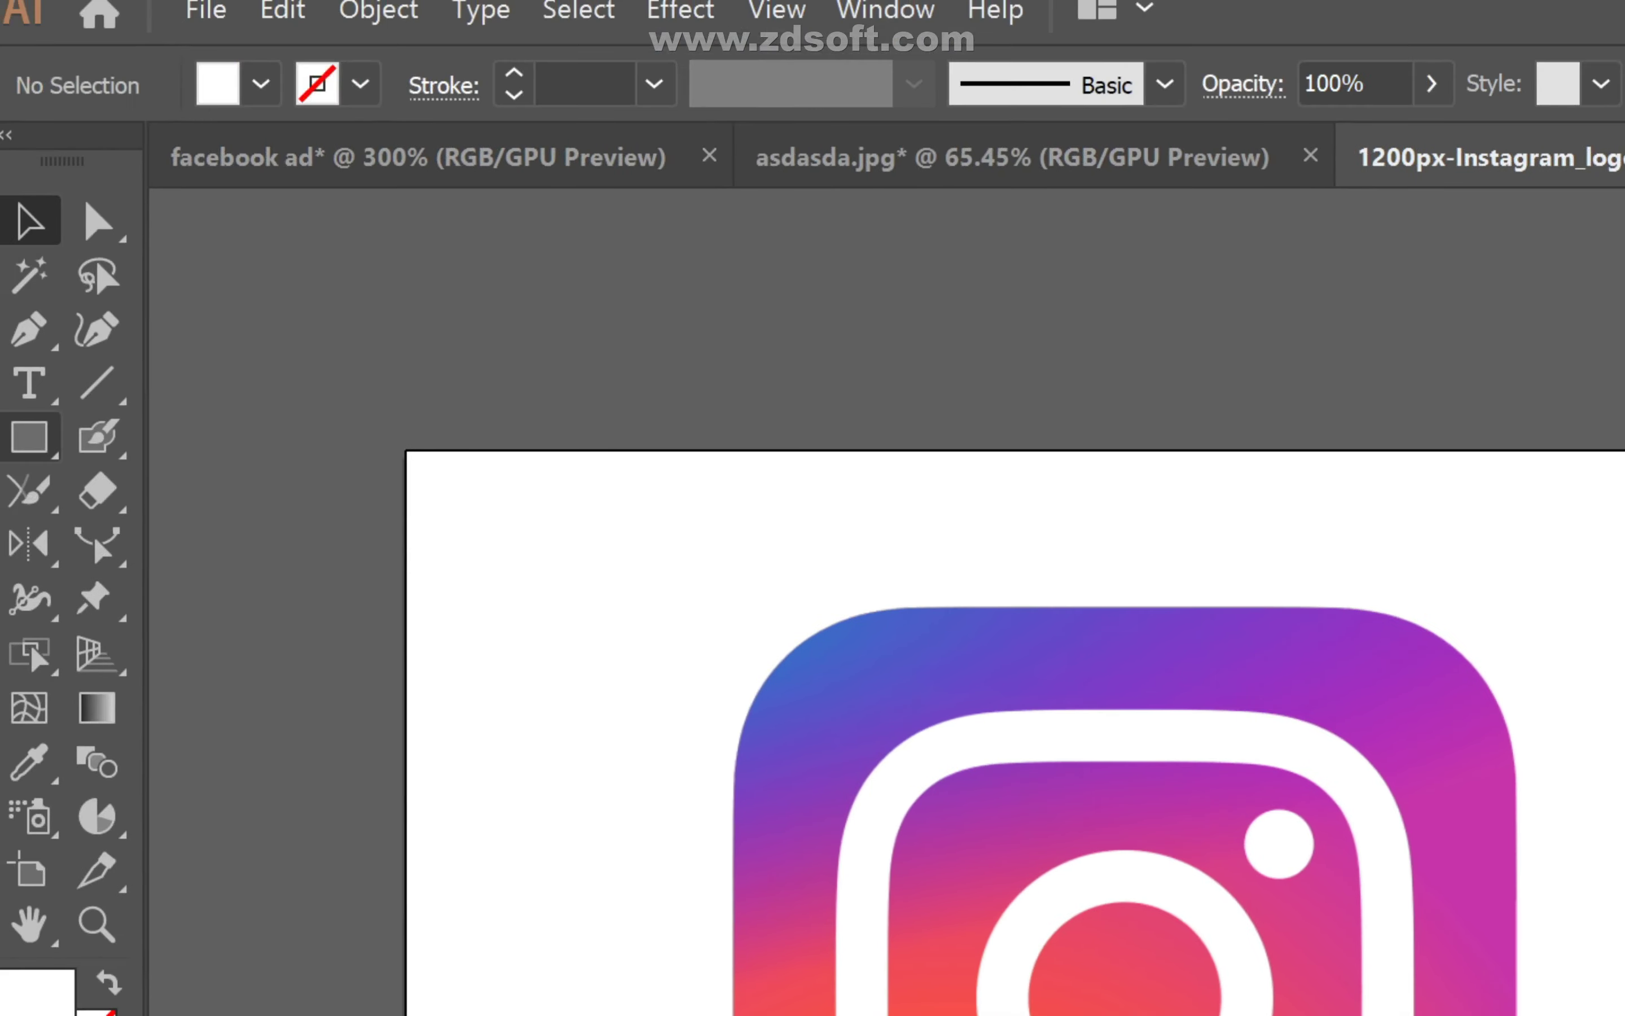
# - Draw a square over the logo, slightly larger than it, with the Rectangle tool and remove the square's fill
pyautogui.click(29, 436)
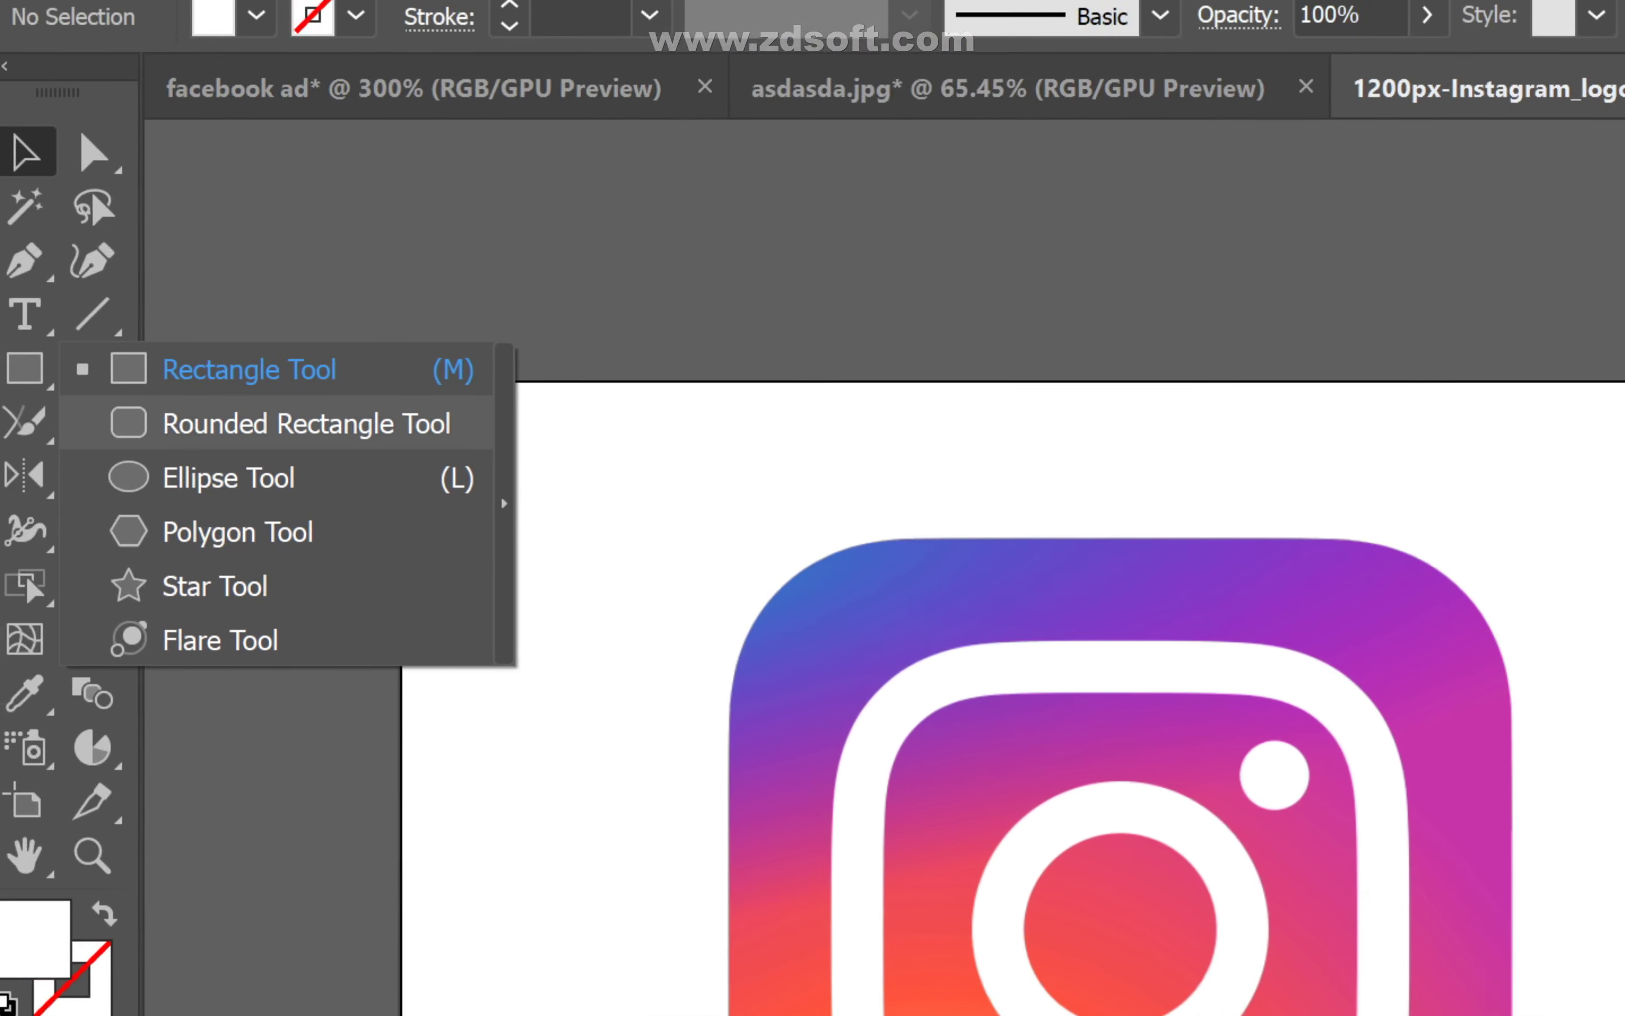
pyautogui.click(262, 438)
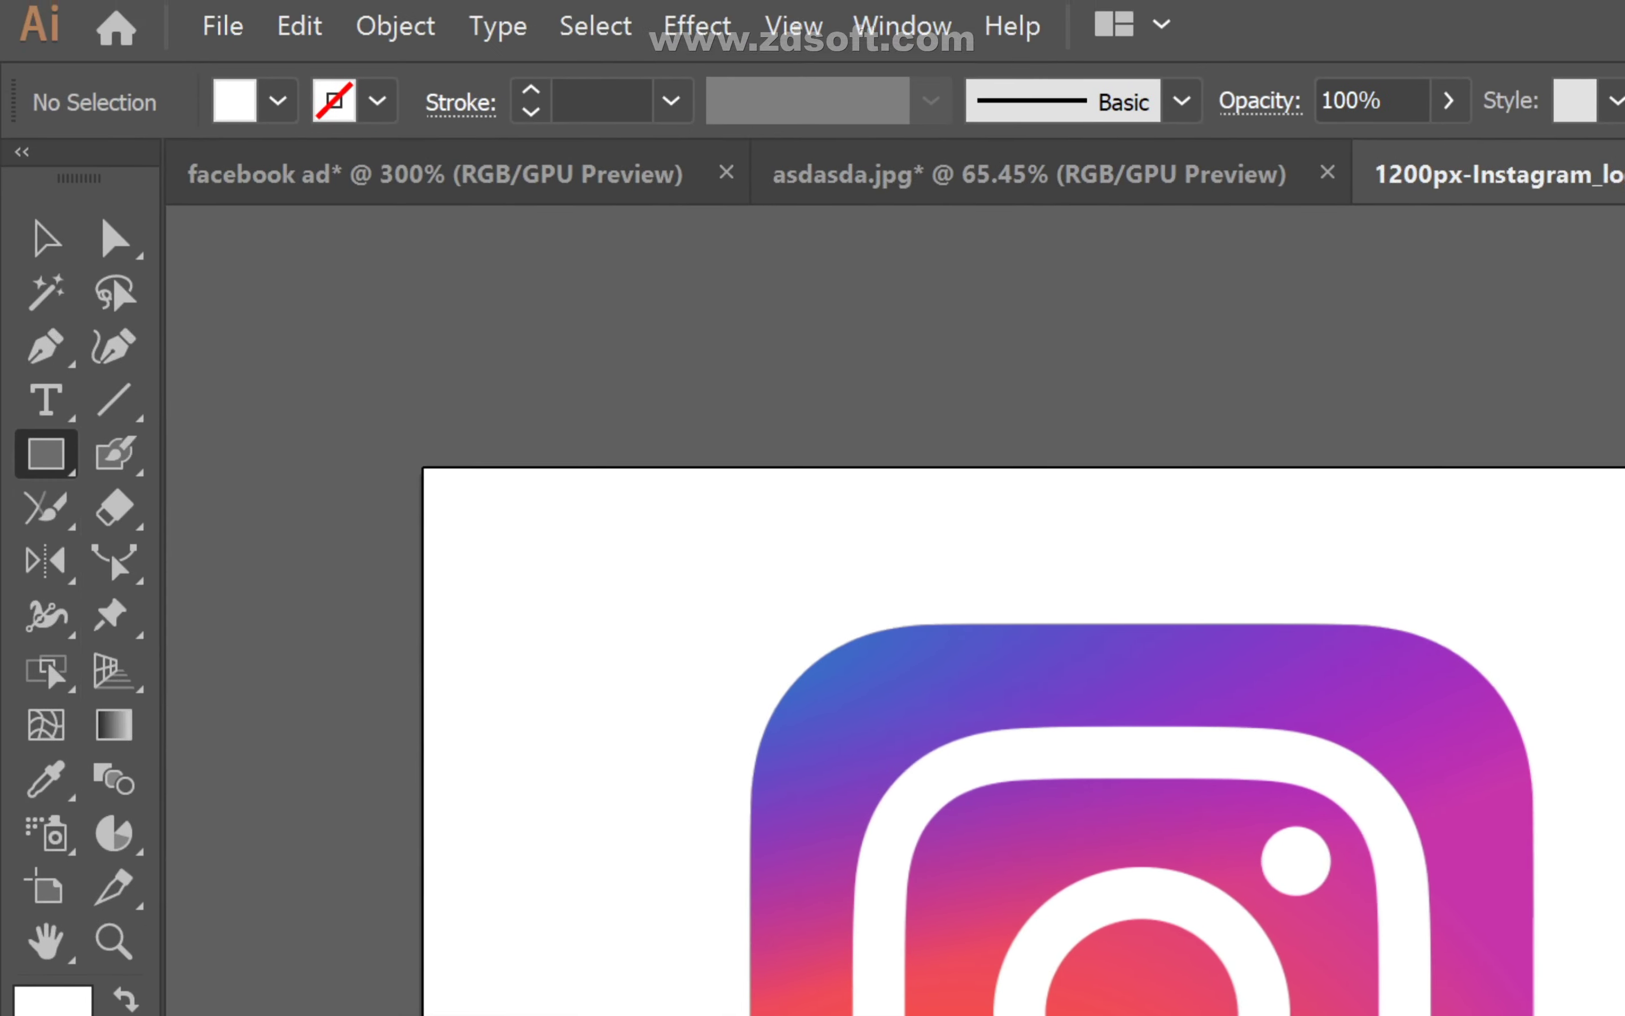
pyautogui.moveTo(697, 582); pyautogui.dragTo(1115, 997)
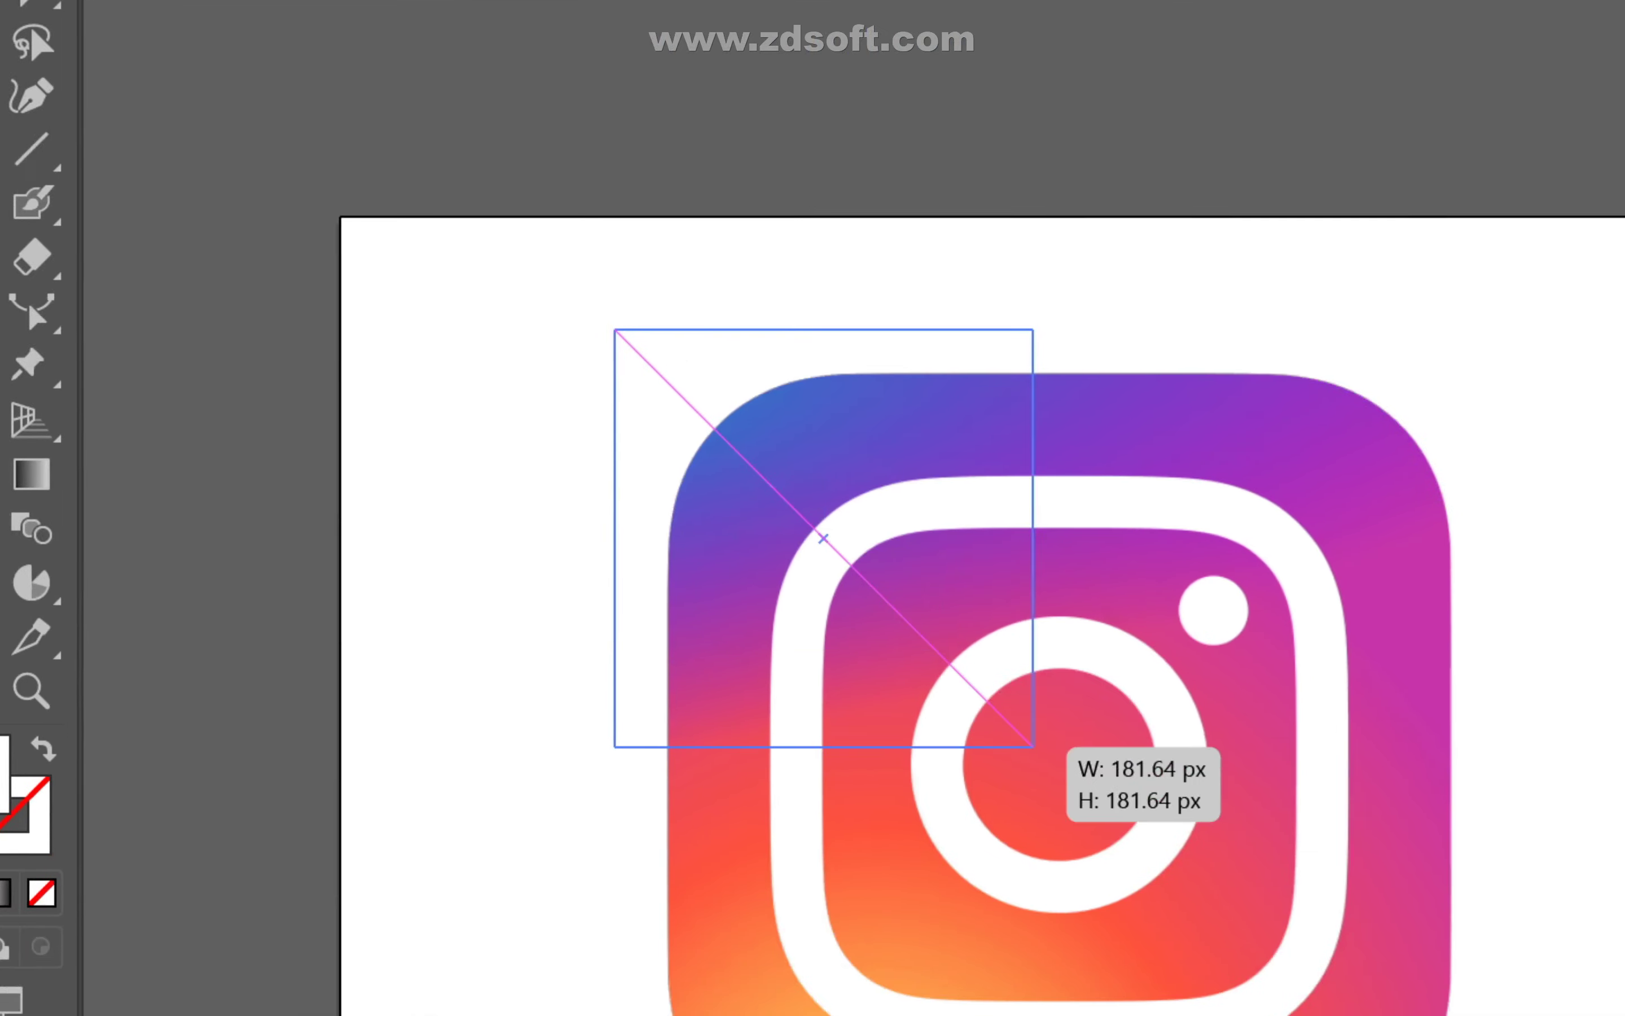
pyautogui.moveTo(1033, 746); pyautogui.dragTo(1501, 1015)
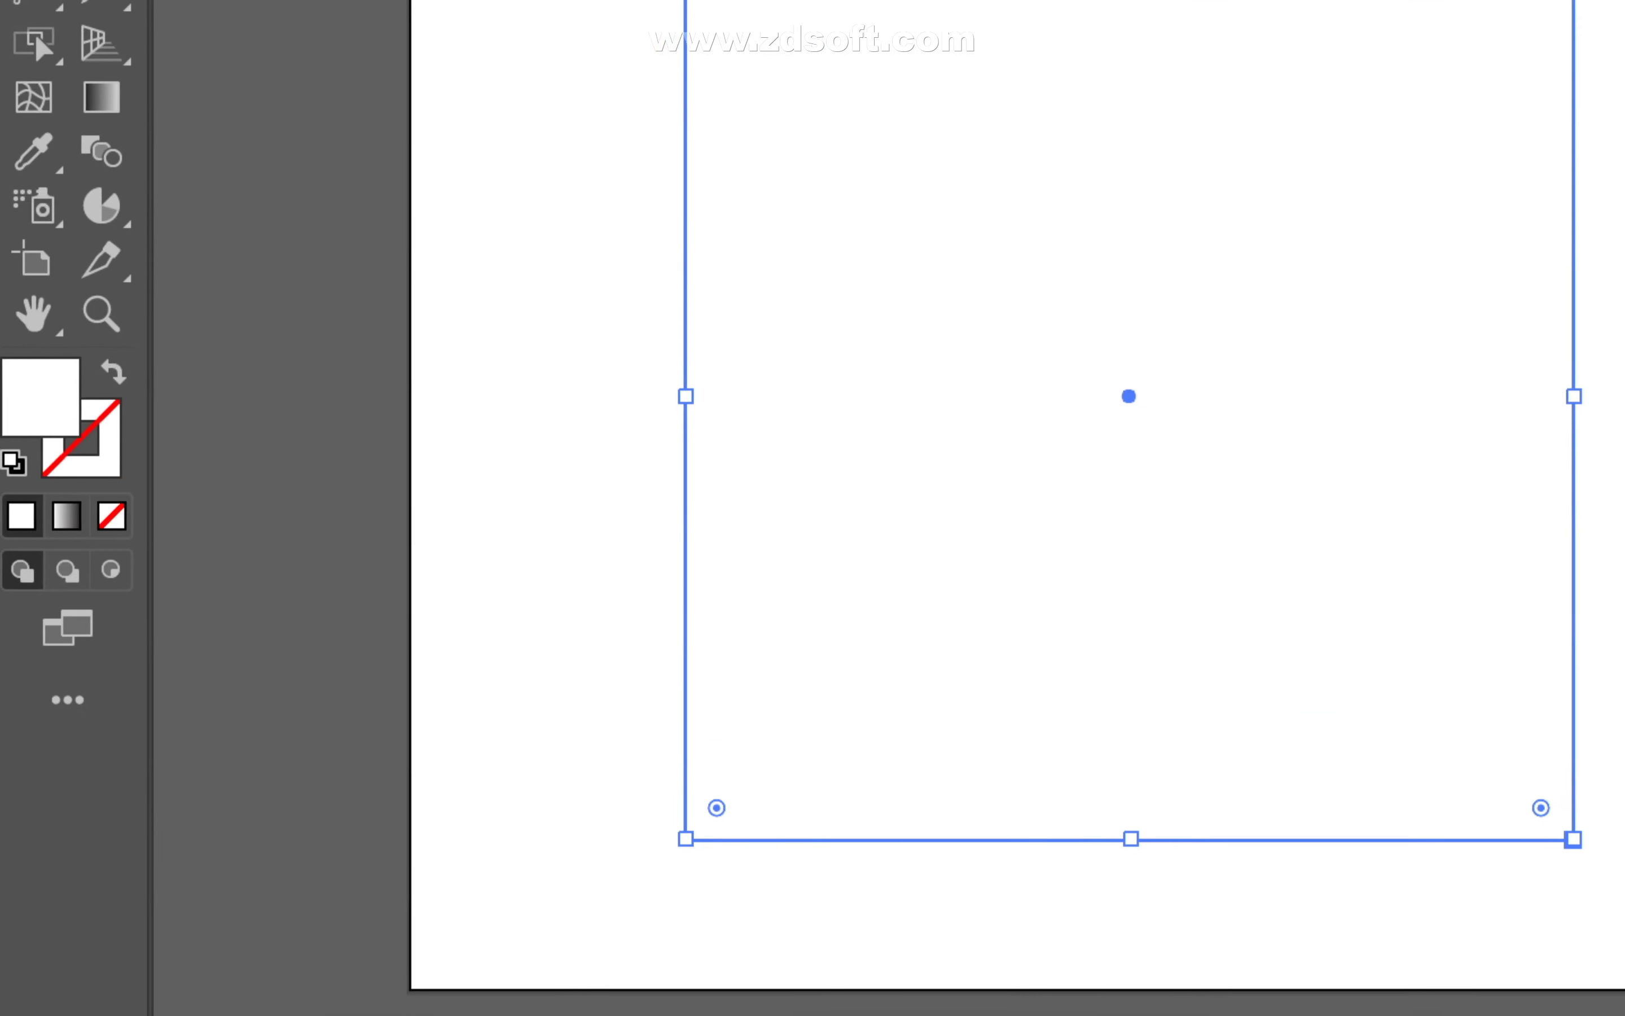
pyautogui.click(124, 508)
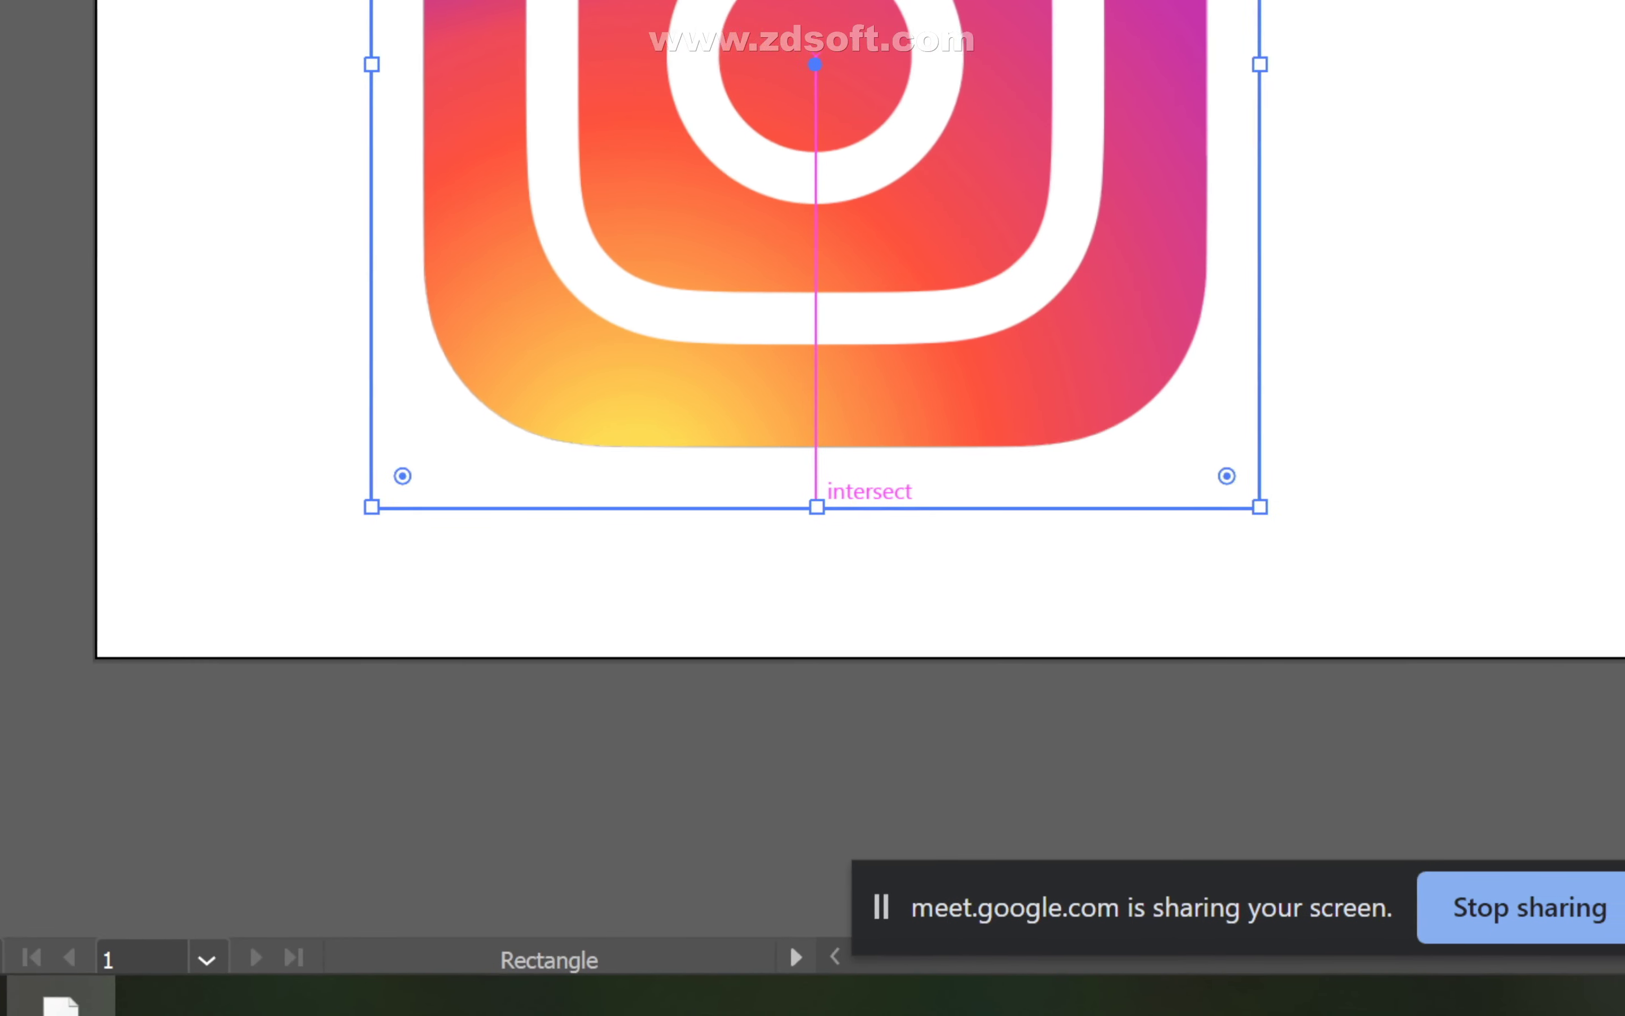
# - Shrink the square to the logo's outer bounds and centre the two objects on each other horizontally and vertically
pyautogui.moveTo(817, 507); pyautogui.dragTo(808, 508)
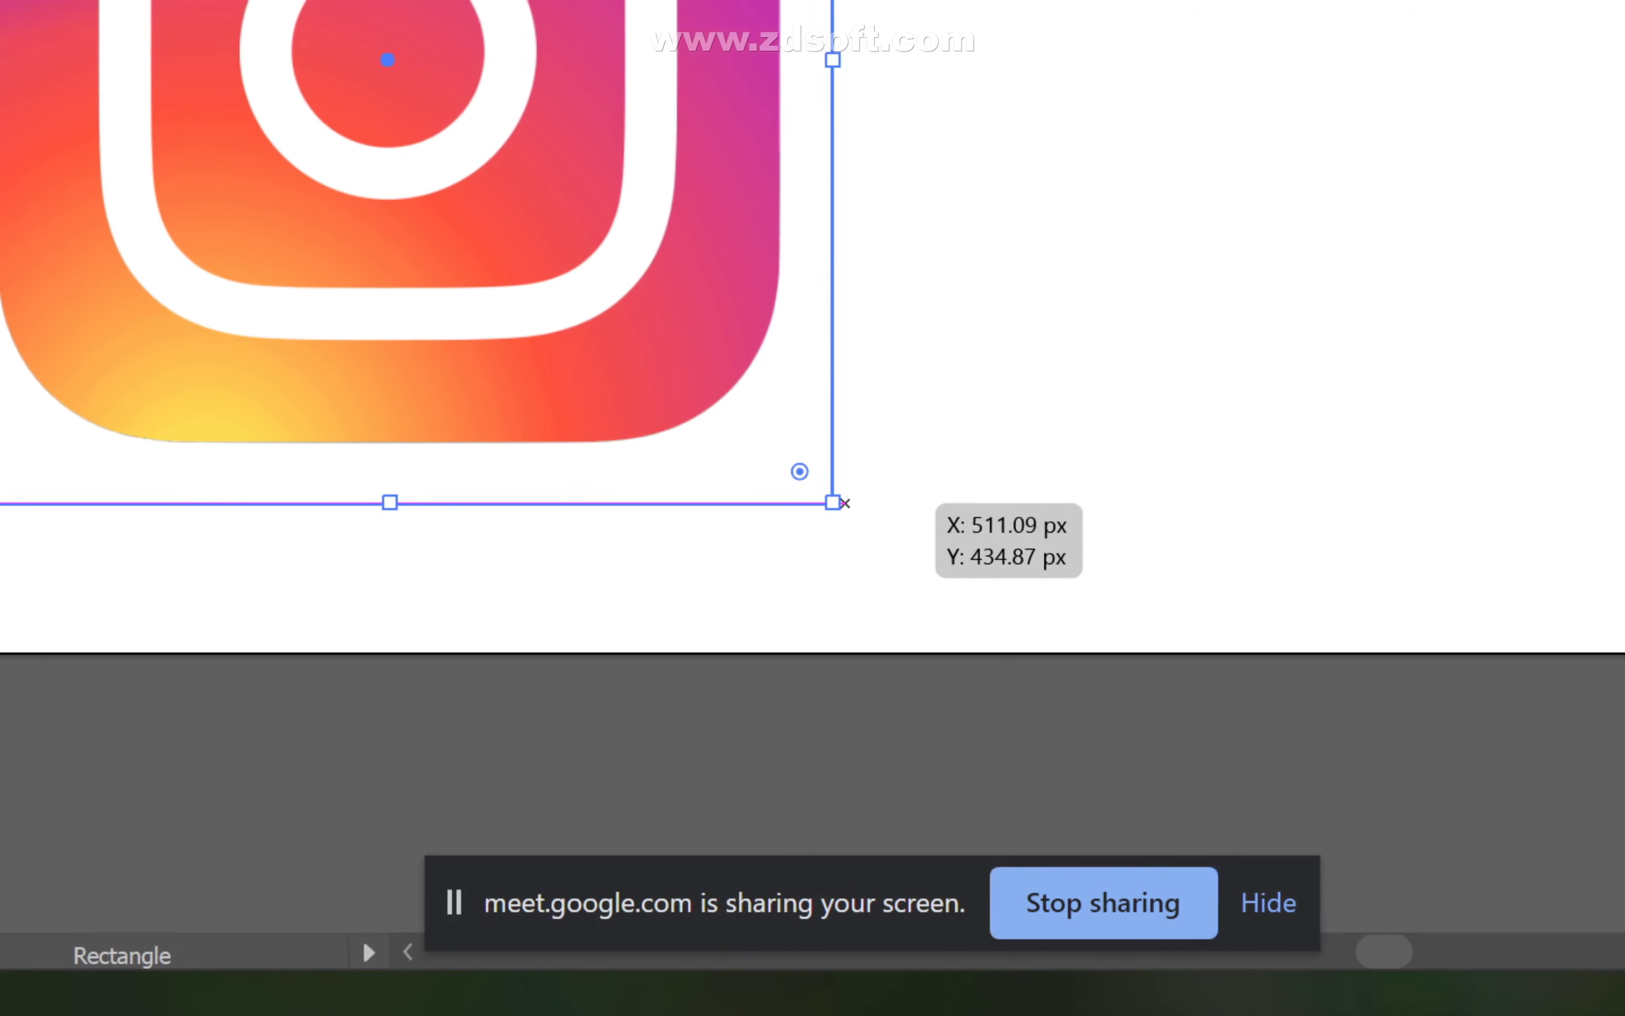
pyautogui.moveTo(1250, 507); pyautogui.dragTo(1251, 508)
pyautogui.moveTo(811, 508); pyautogui.dragTo(724, 421)
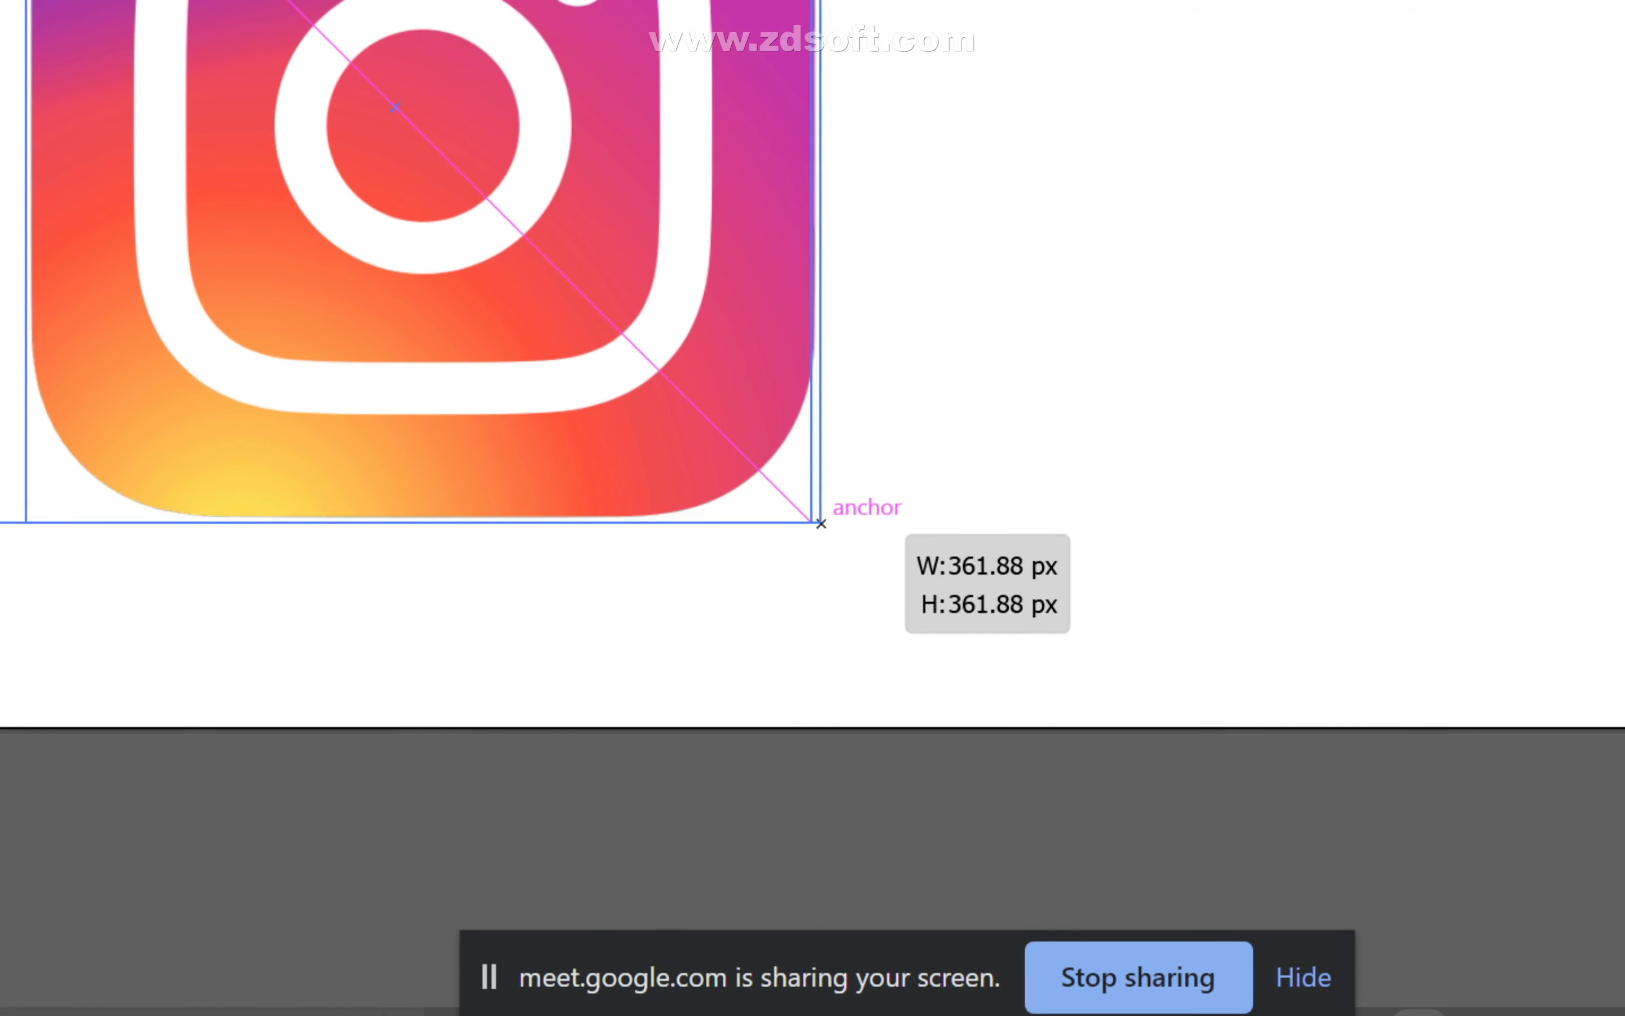
pyautogui.moveTo(813, 514); pyautogui.dragTo(813, 515)
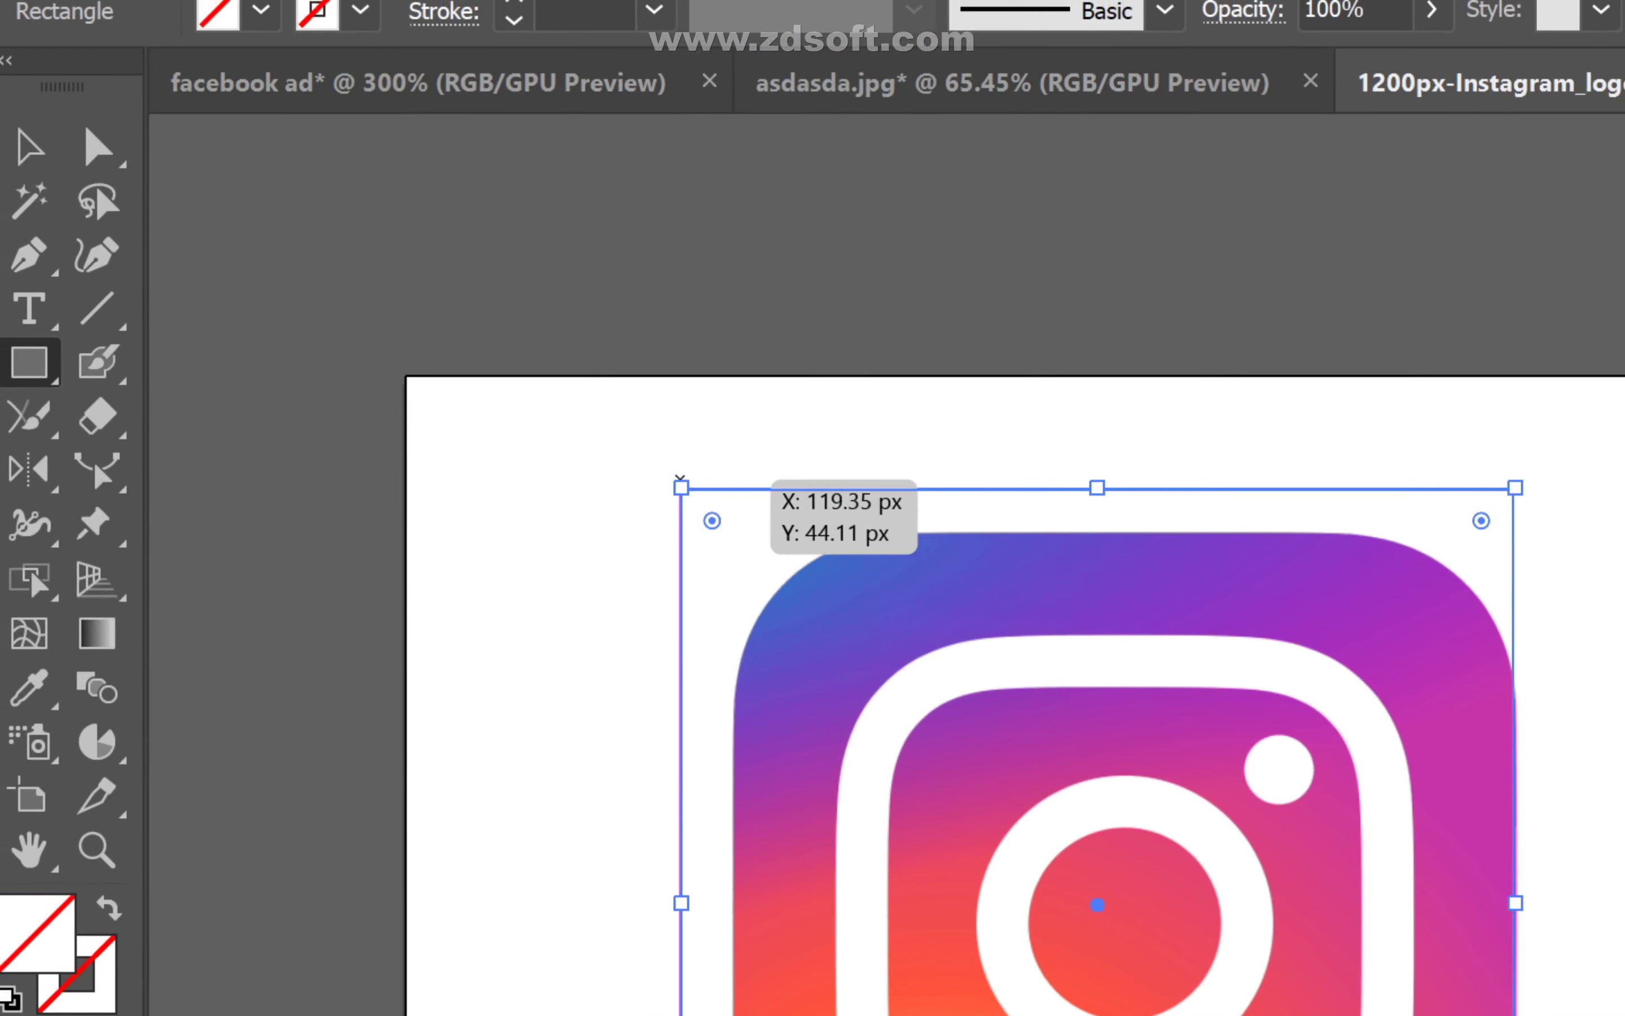
pyautogui.moveTo(682, 487); pyautogui.dragTo(745, 516)
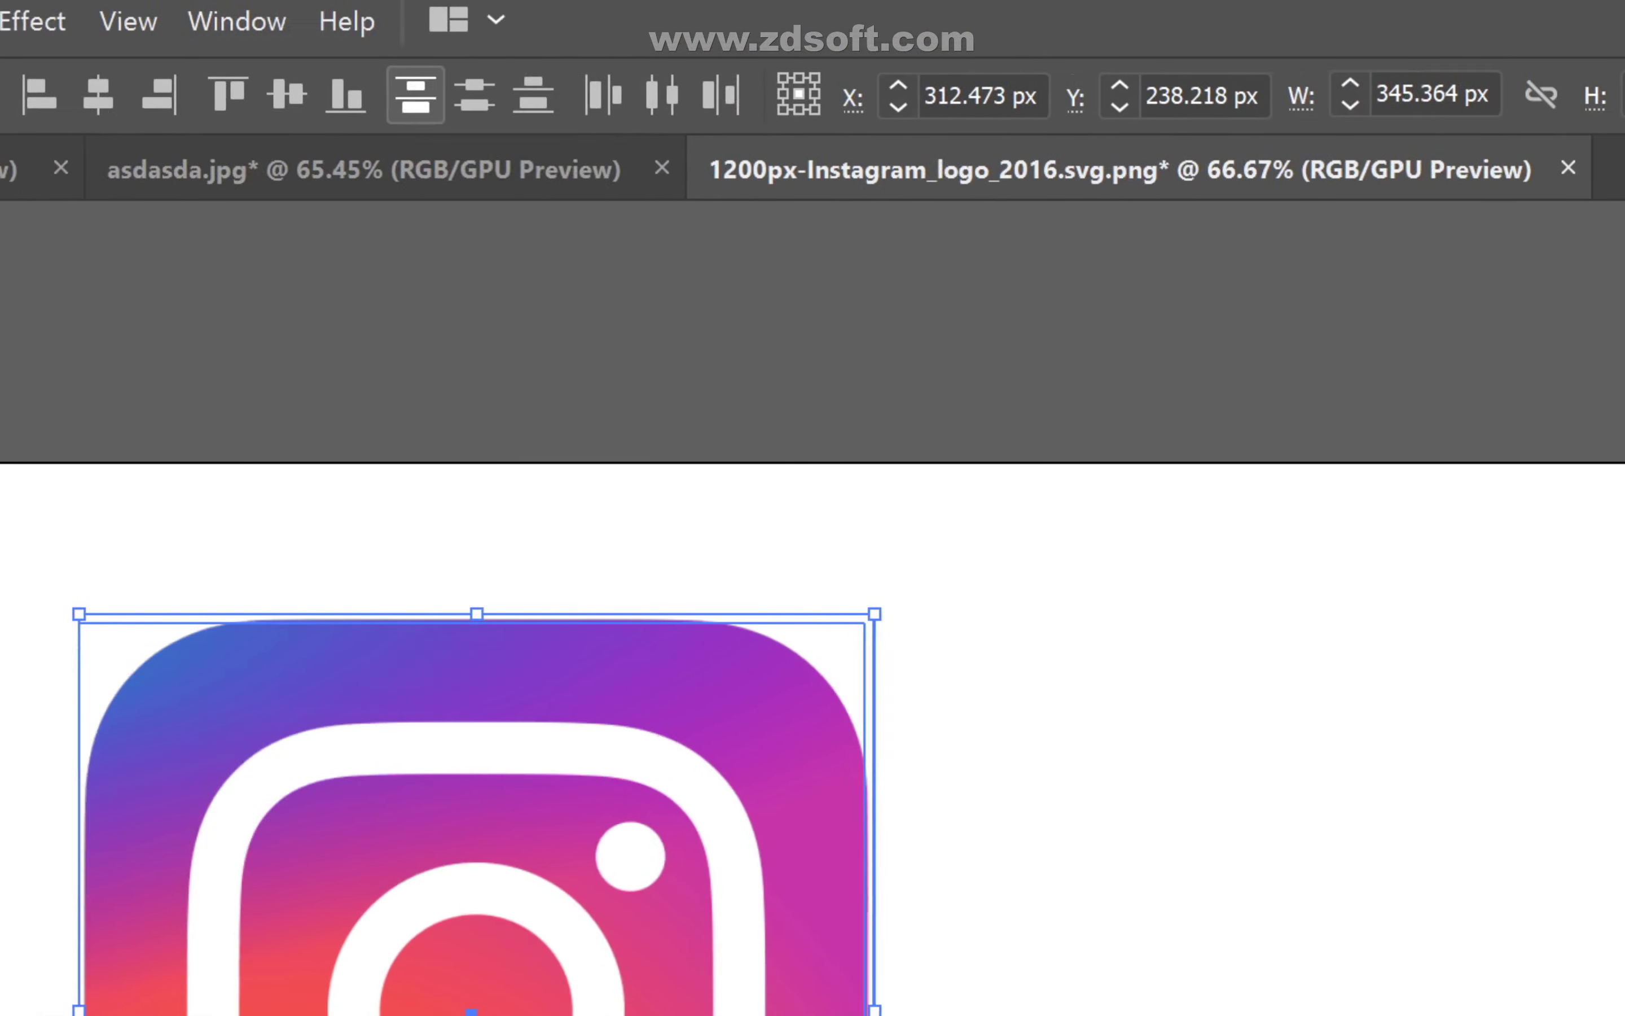
pyautogui.click(98, 95)
pyautogui.click(287, 95)
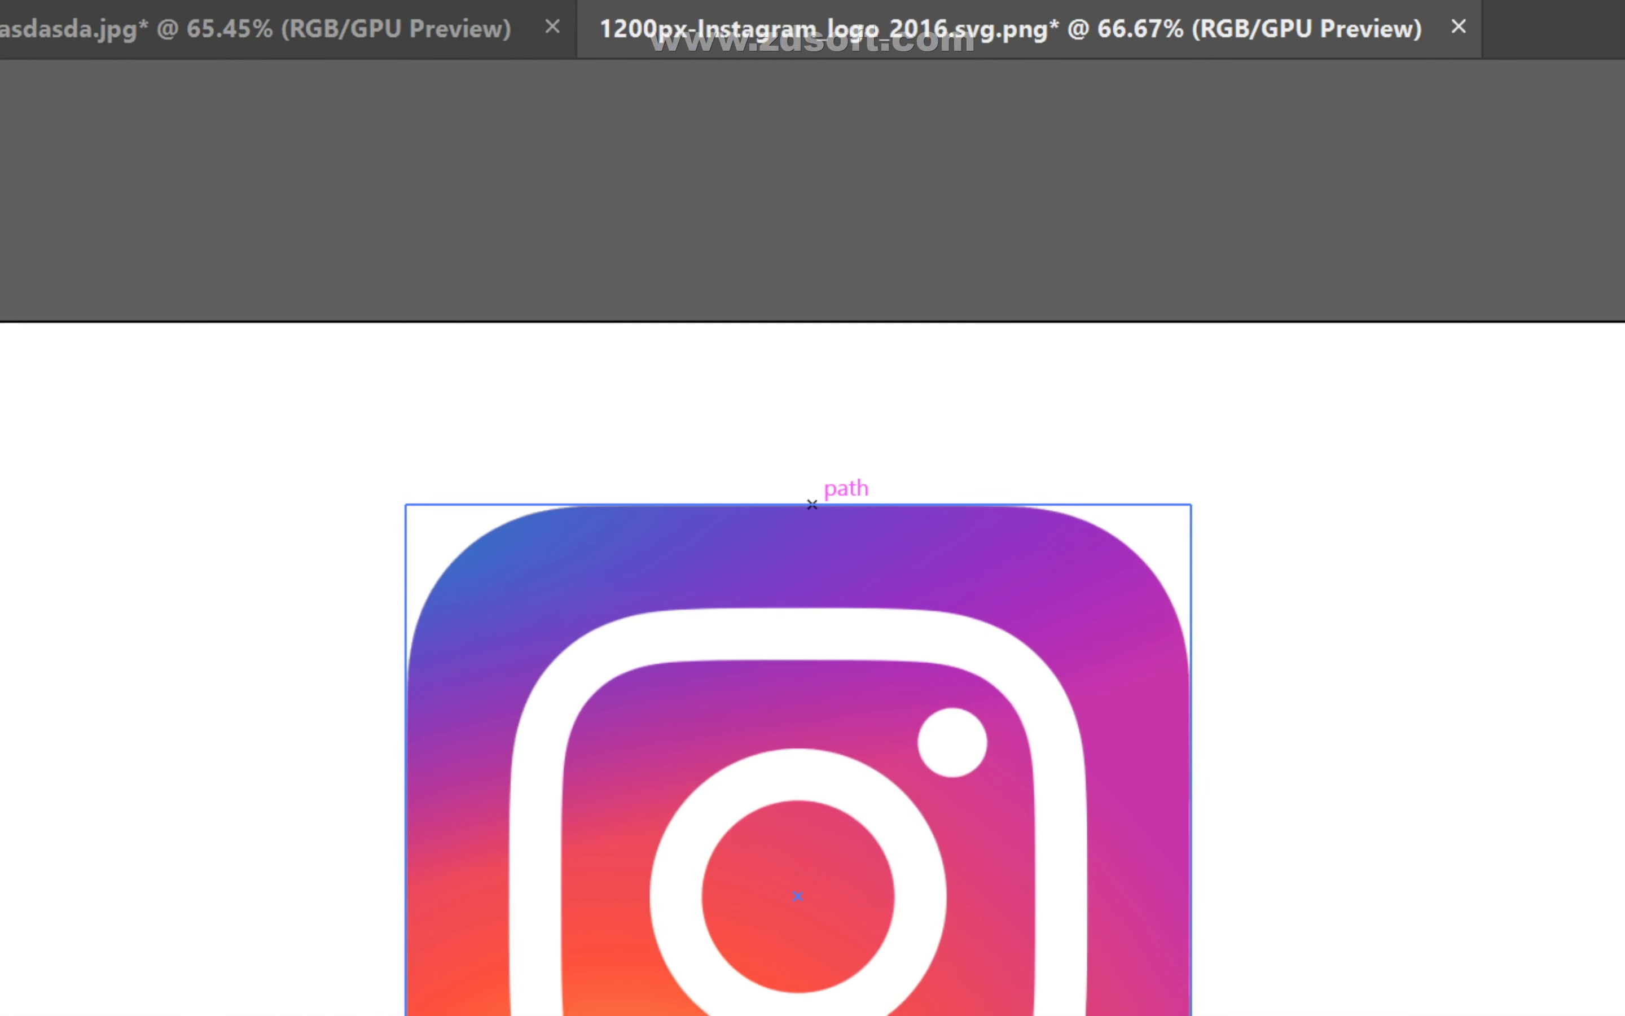
# - Round the square's corners to match the logo's outline and move it to the empty area right of the logo
pyautogui.click(685, 328)
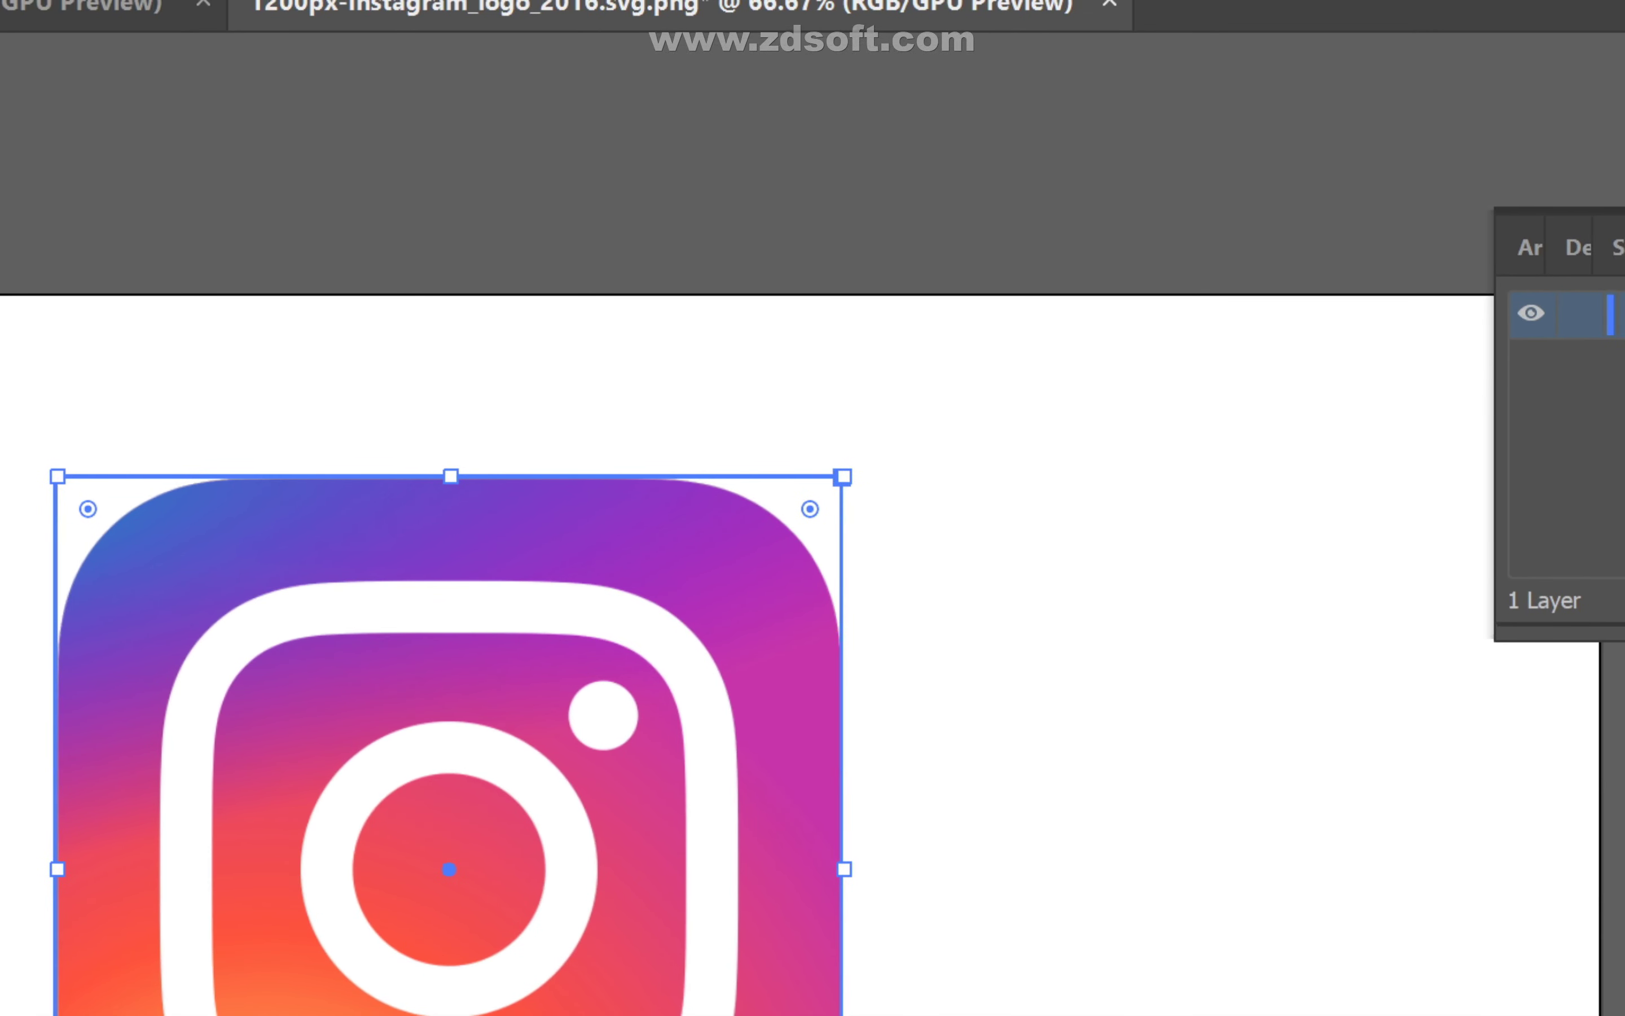
pyautogui.moveTo(803, 512); pyautogui.dragTo(684, 629)
pyautogui.moveTo(859, 517)
pyautogui.mouseDown()
pyautogui.moveTo(869, 500)
pyautogui.moveTo(859, 521)
pyautogui.mouseUp()
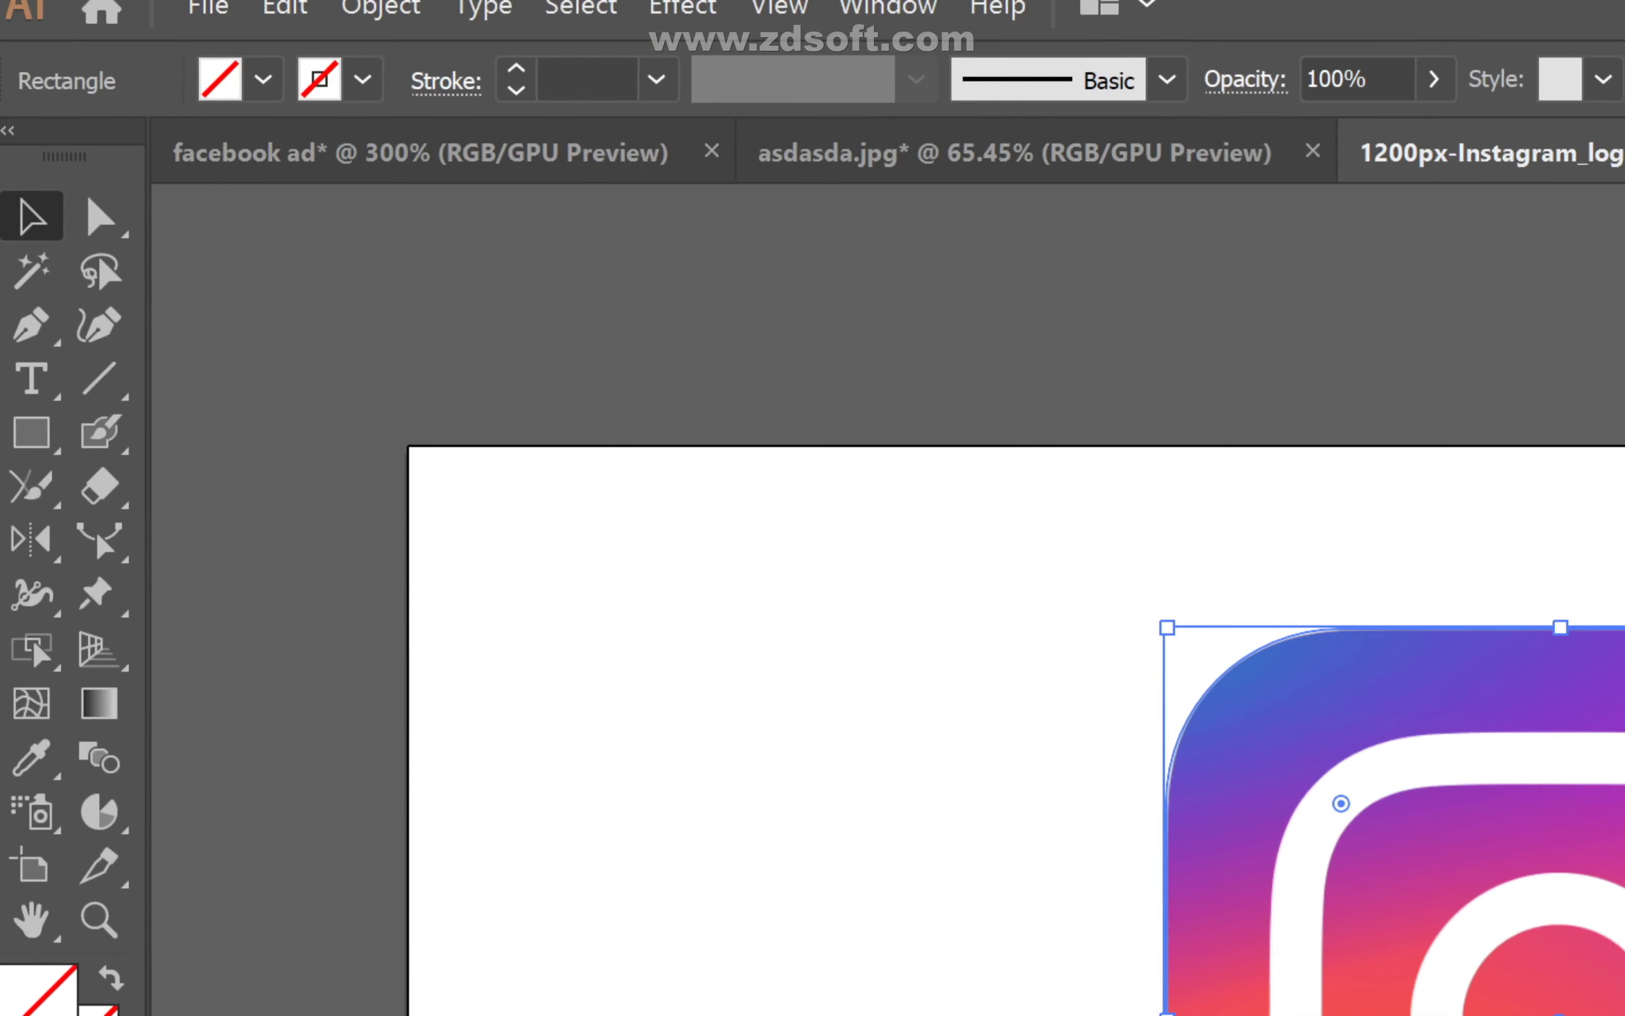
pyautogui.moveTo(860, 555); pyautogui.dragTo(1226, 496)
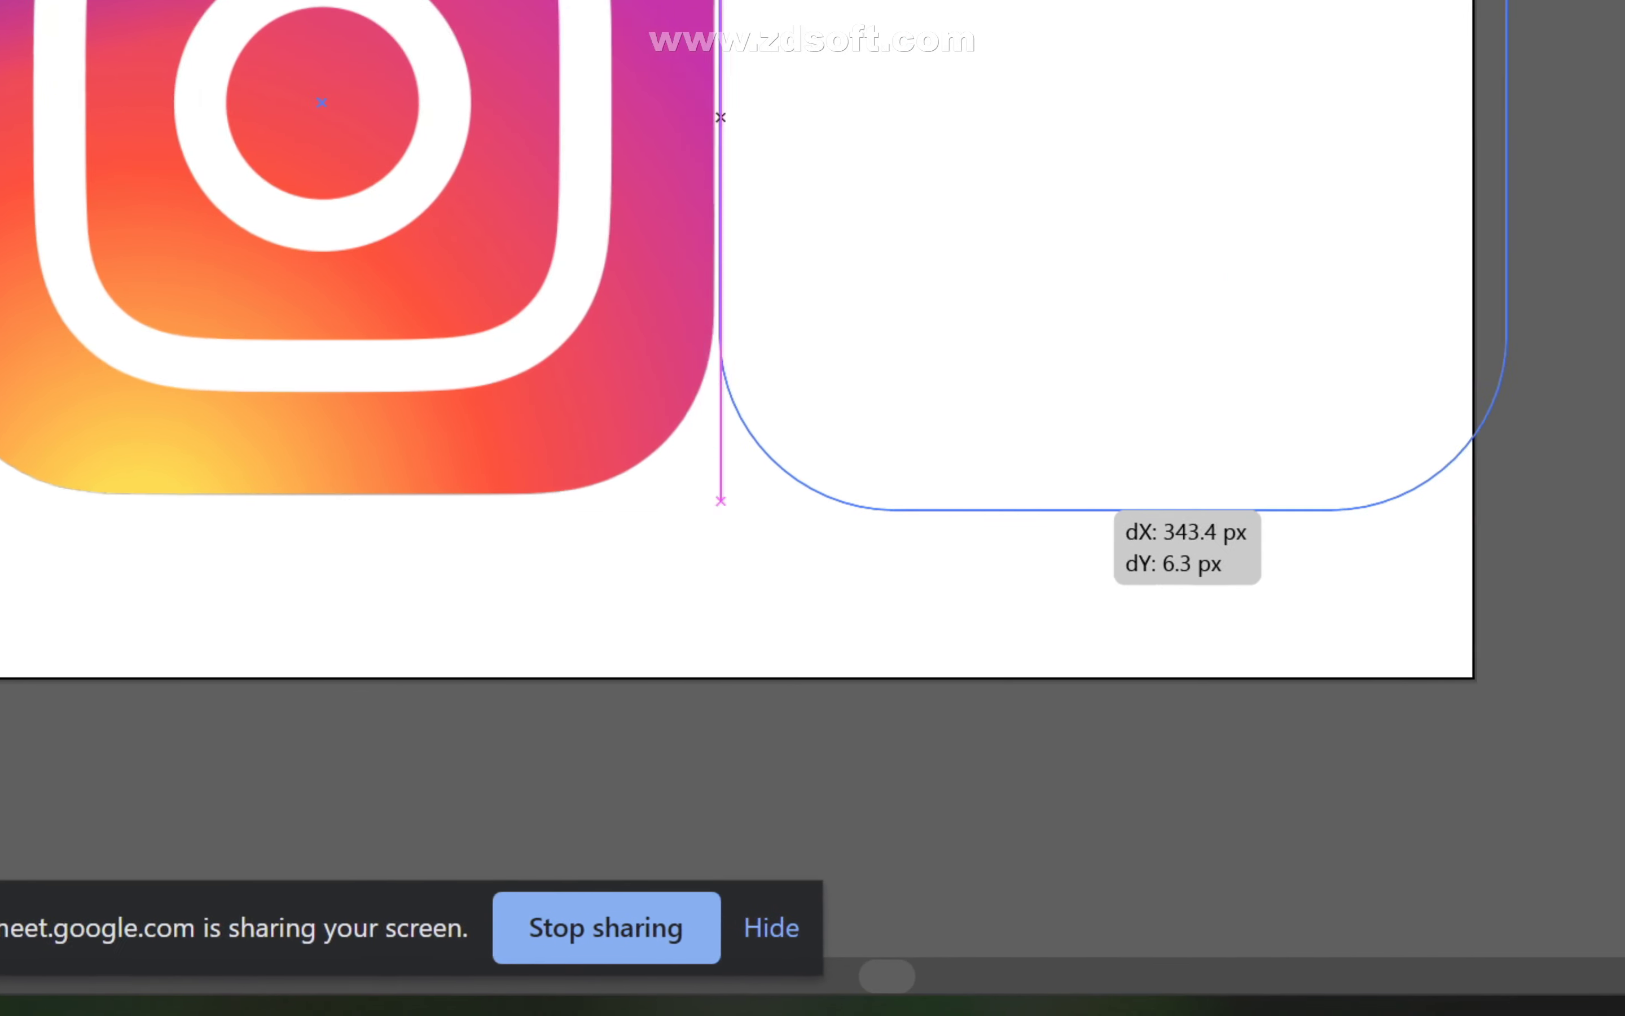
pyautogui.hotkey('ctrl', 'shift', 'a')
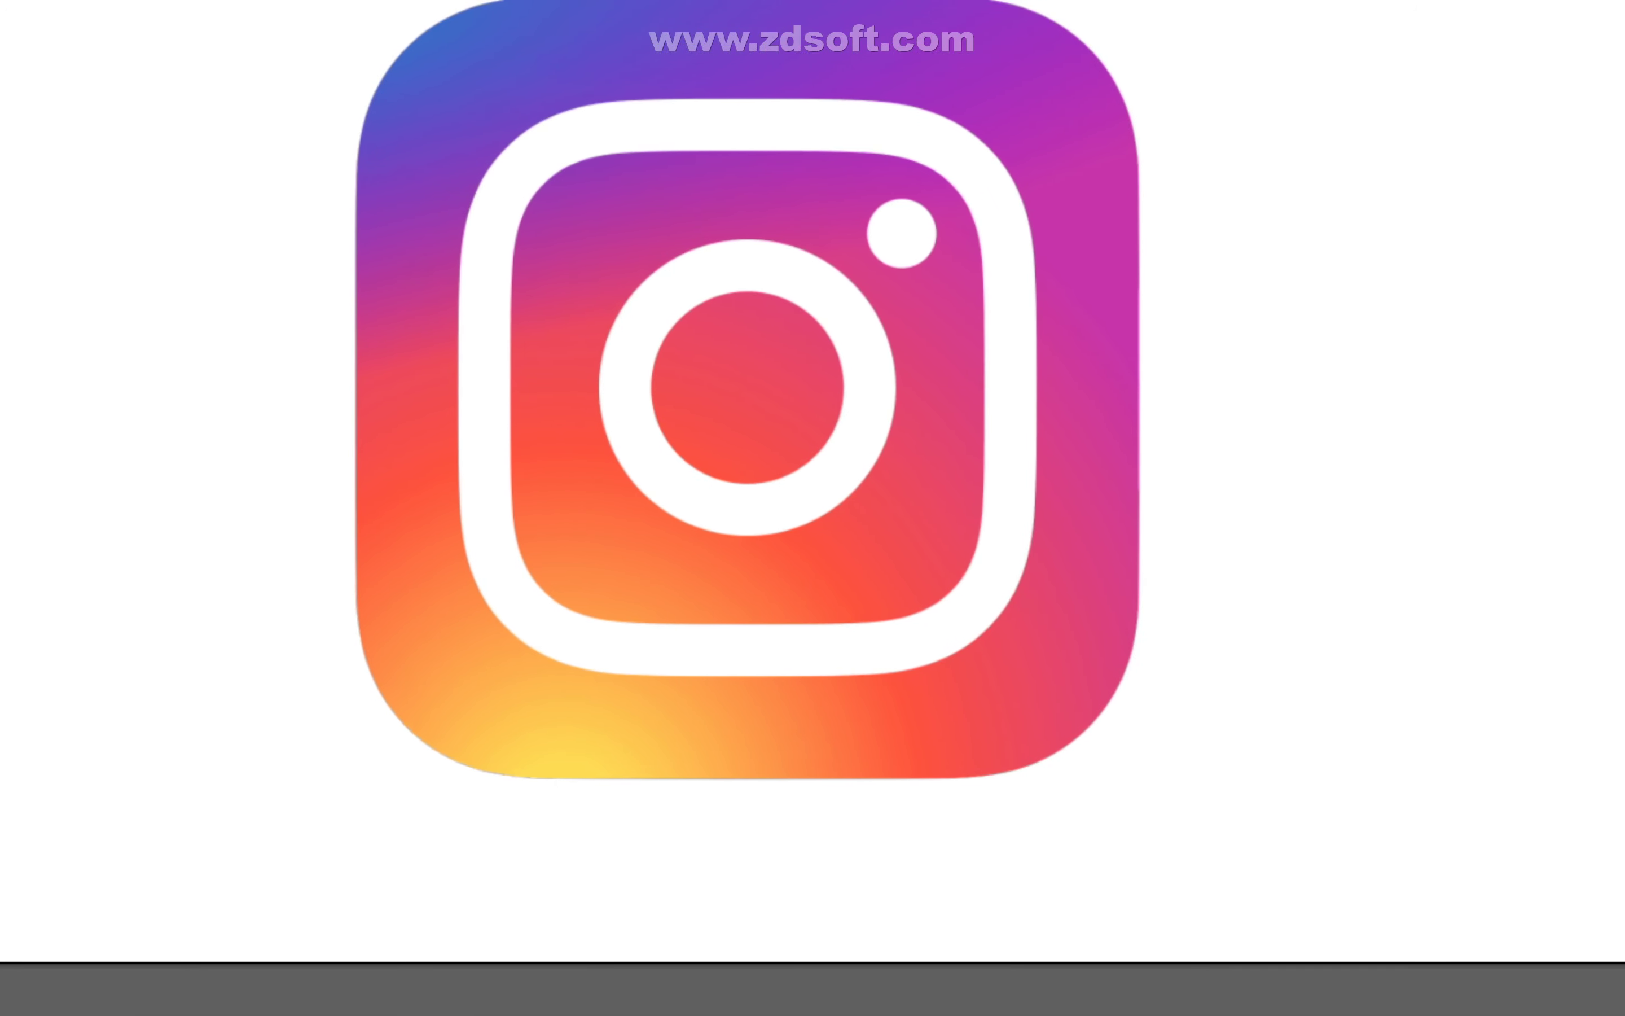
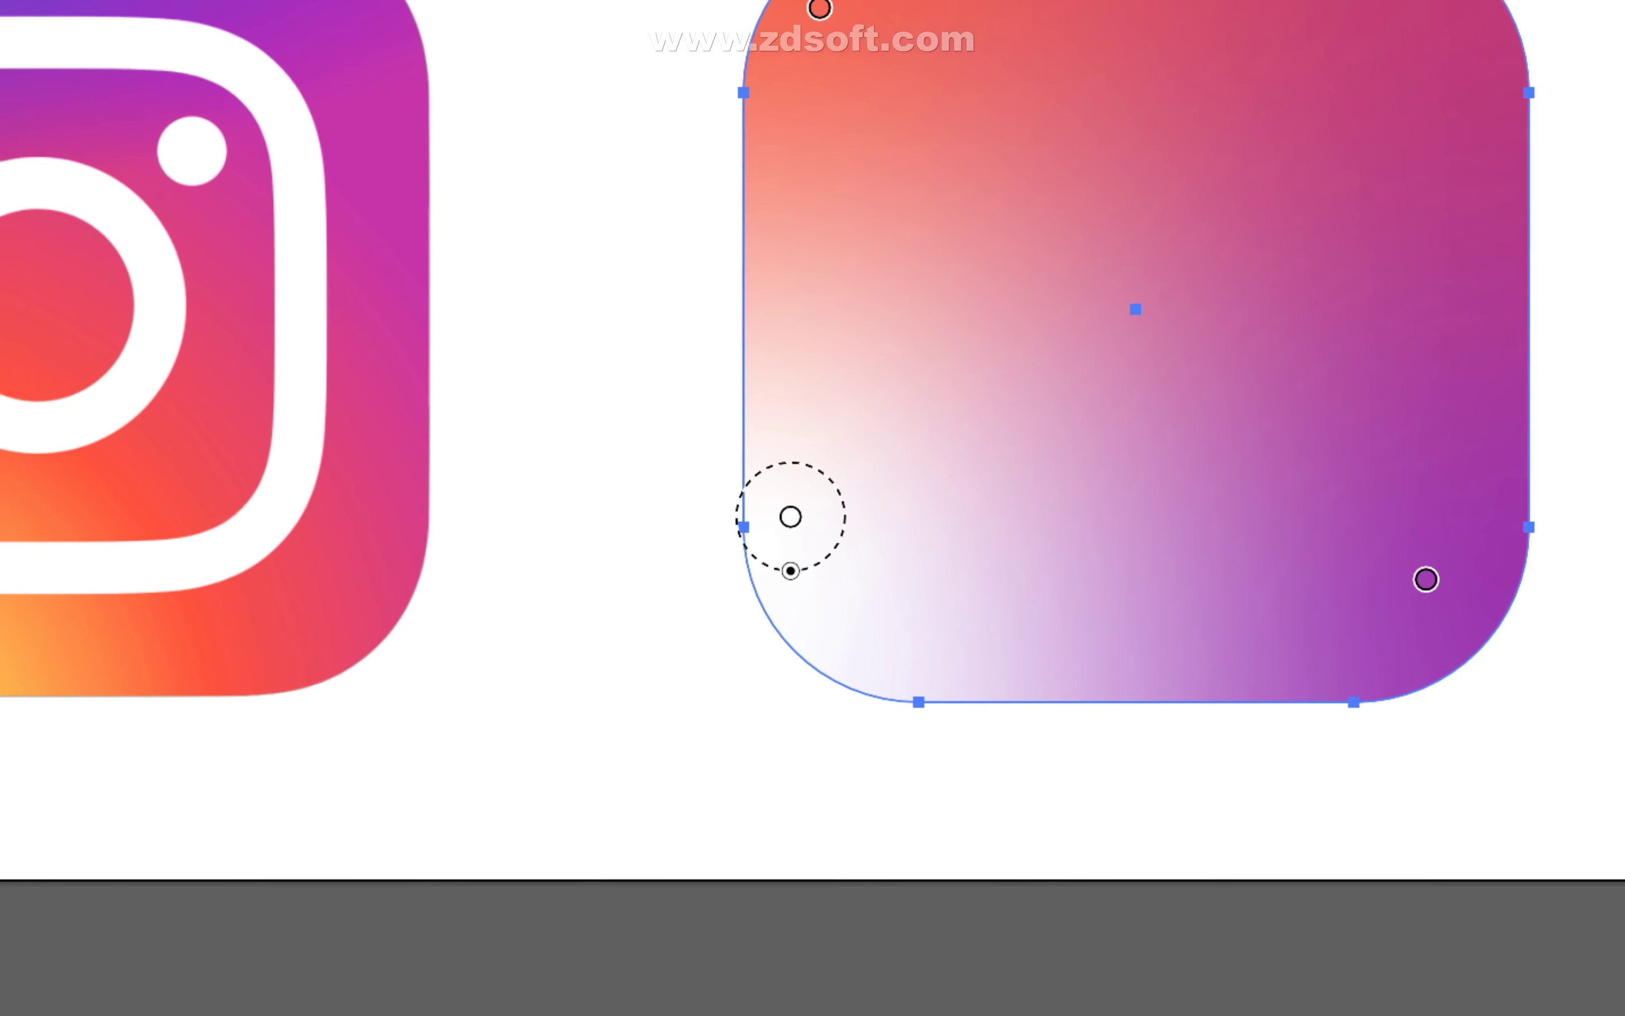
# - Move the white, purple and red freeform gradient points inward and add a fourth point near the shape's upper-right corner
pyautogui.moveTo(791, 516); pyautogui.dragTo(985, 530)
pyautogui.click(1256, 556)
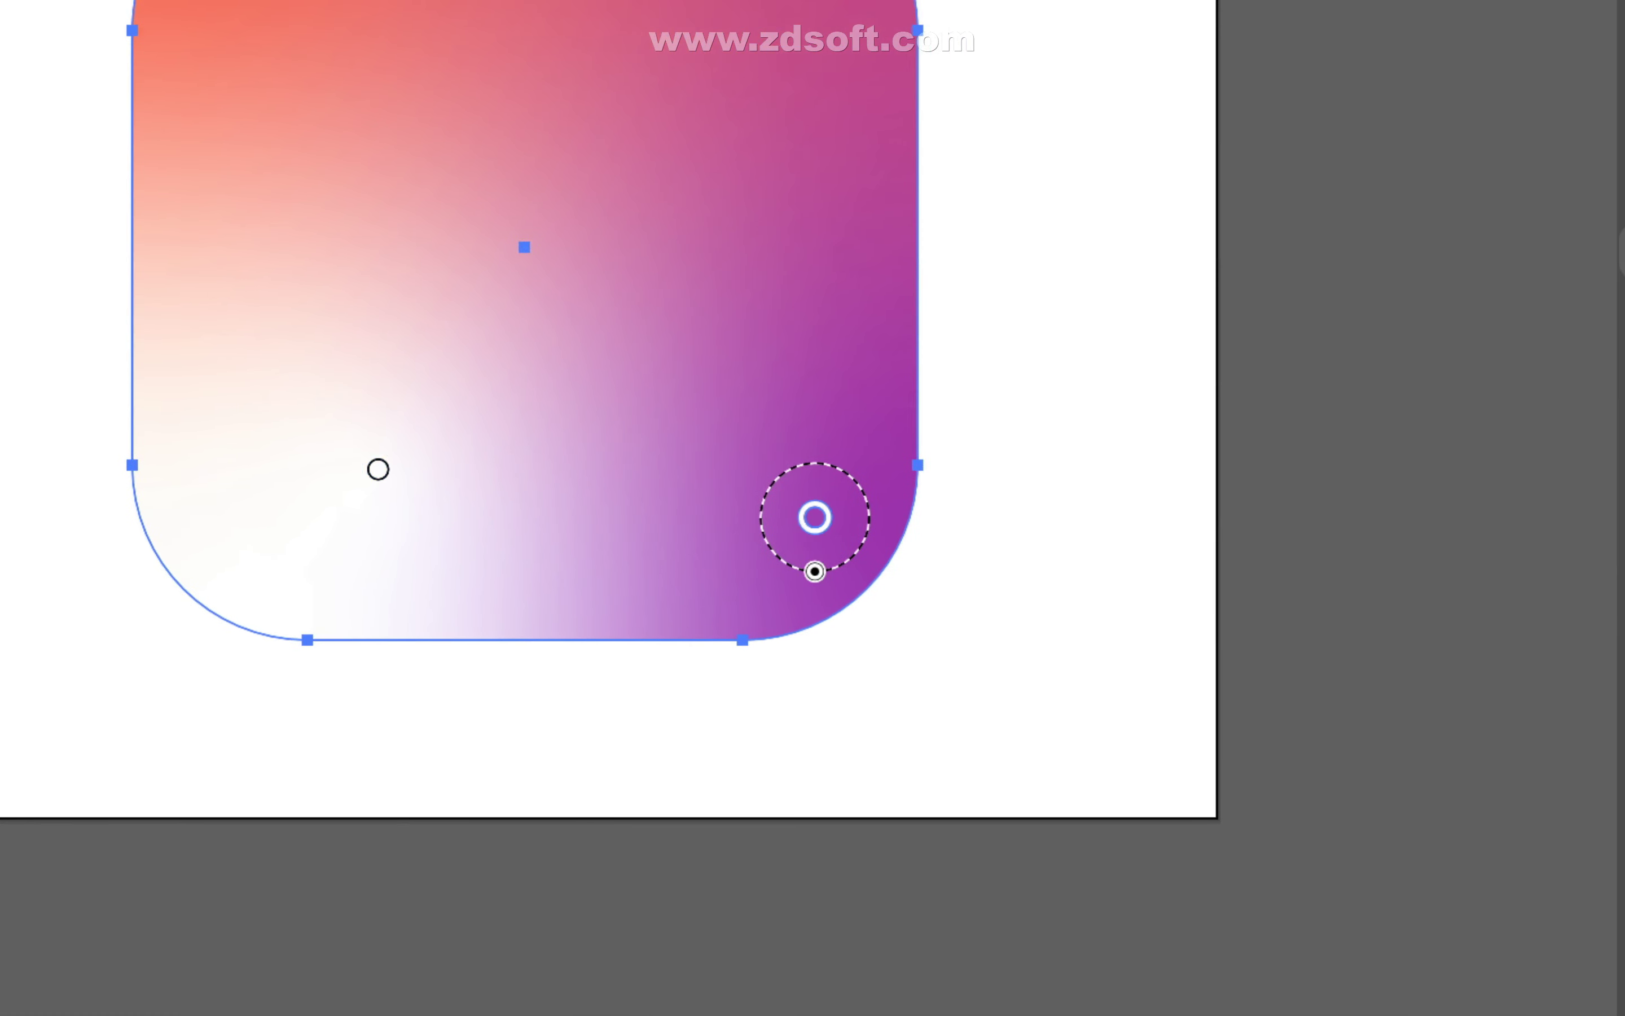
pyautogui.moveTo(1256, 555); pyautogui.dragTo(1229, 506)
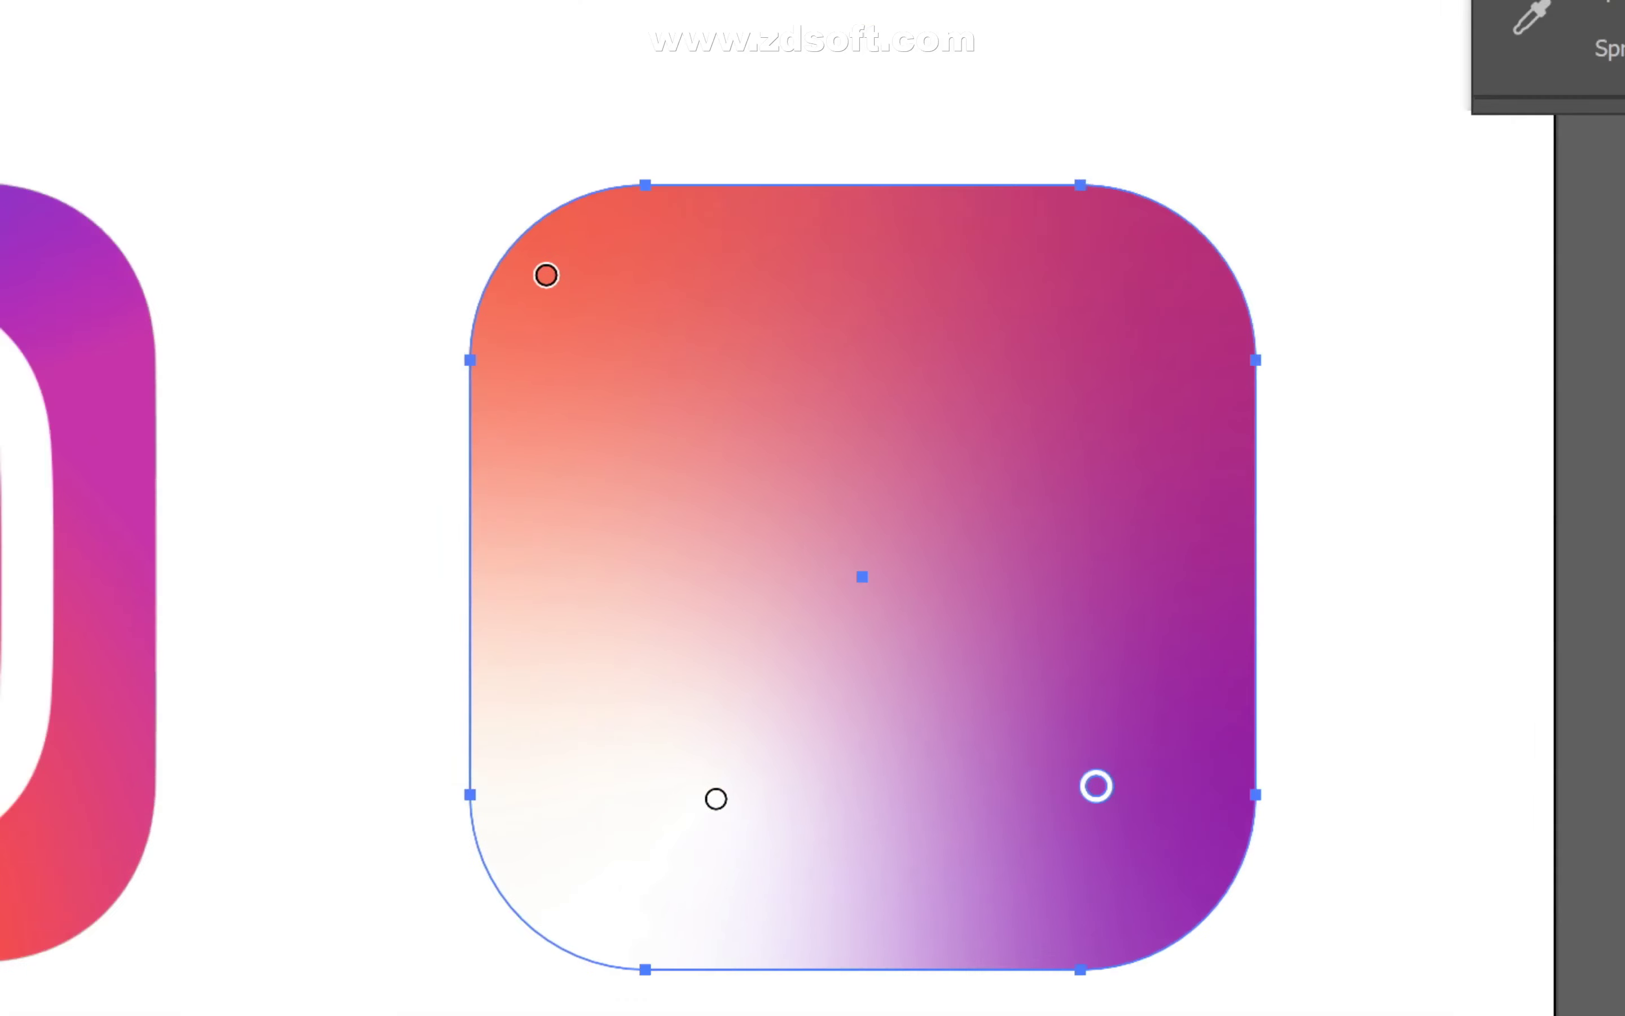
pyautogui.click(264, 5)
pyautogui.moveTo(263, 6); pyautogui.dragTo(407, 103)
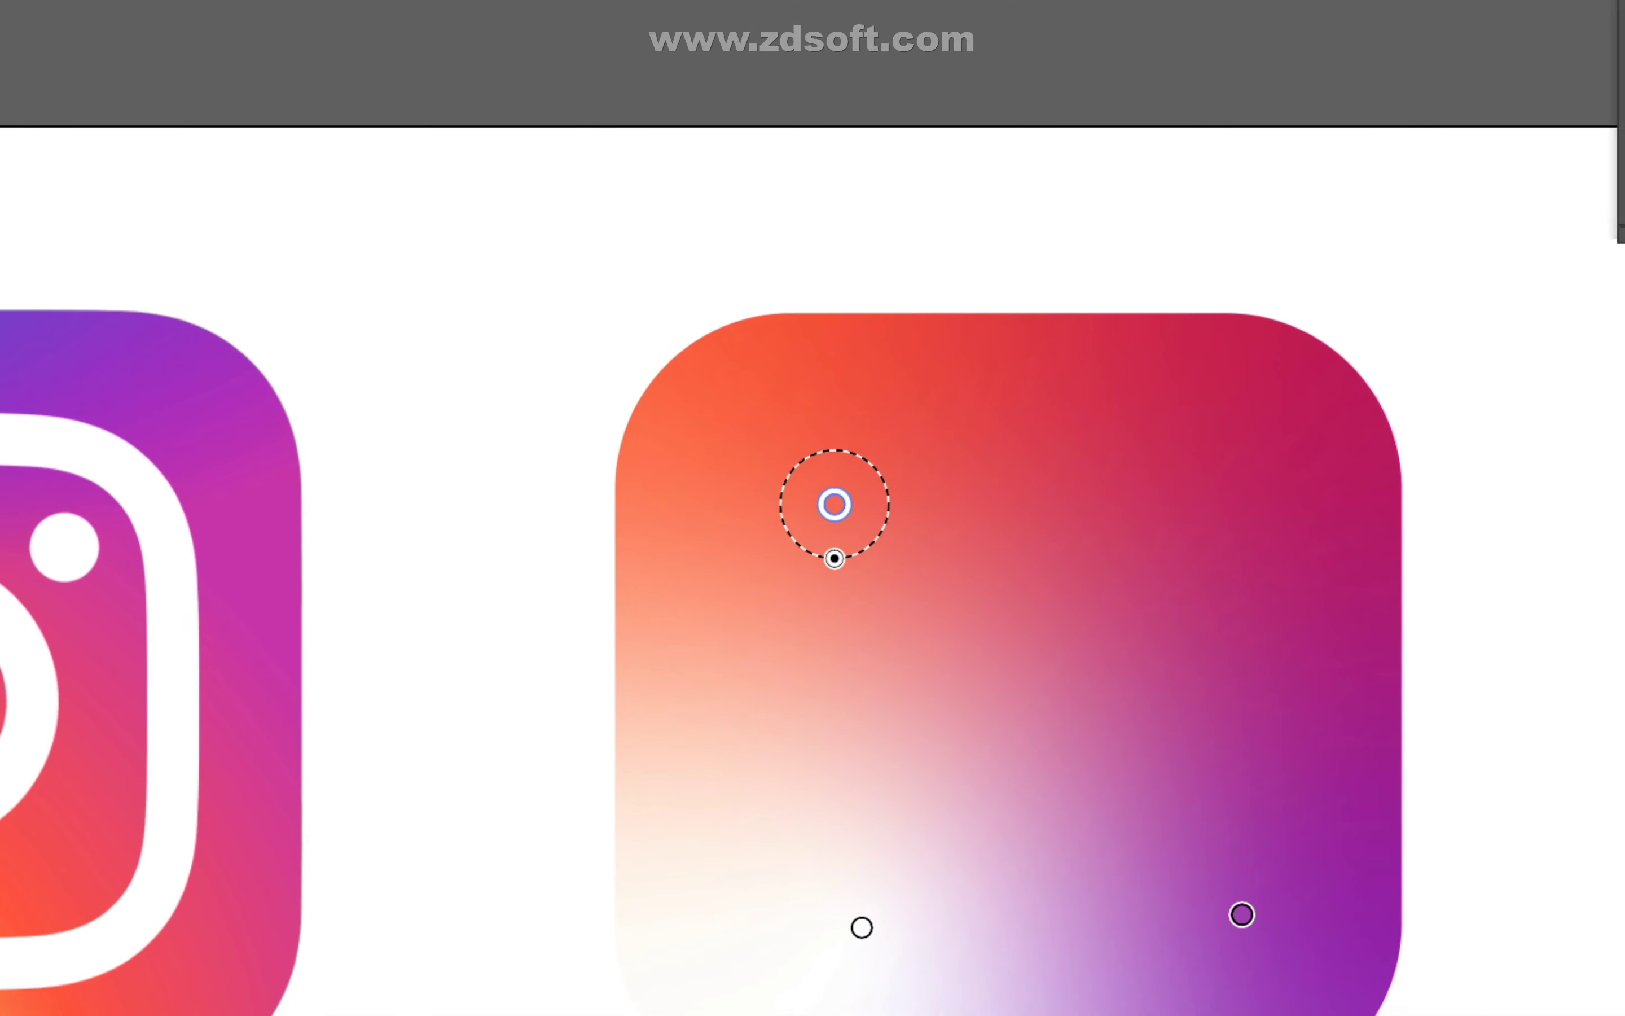
pyautogui.moveTo(835, 504); pyautogui.dragTo(801, 513)
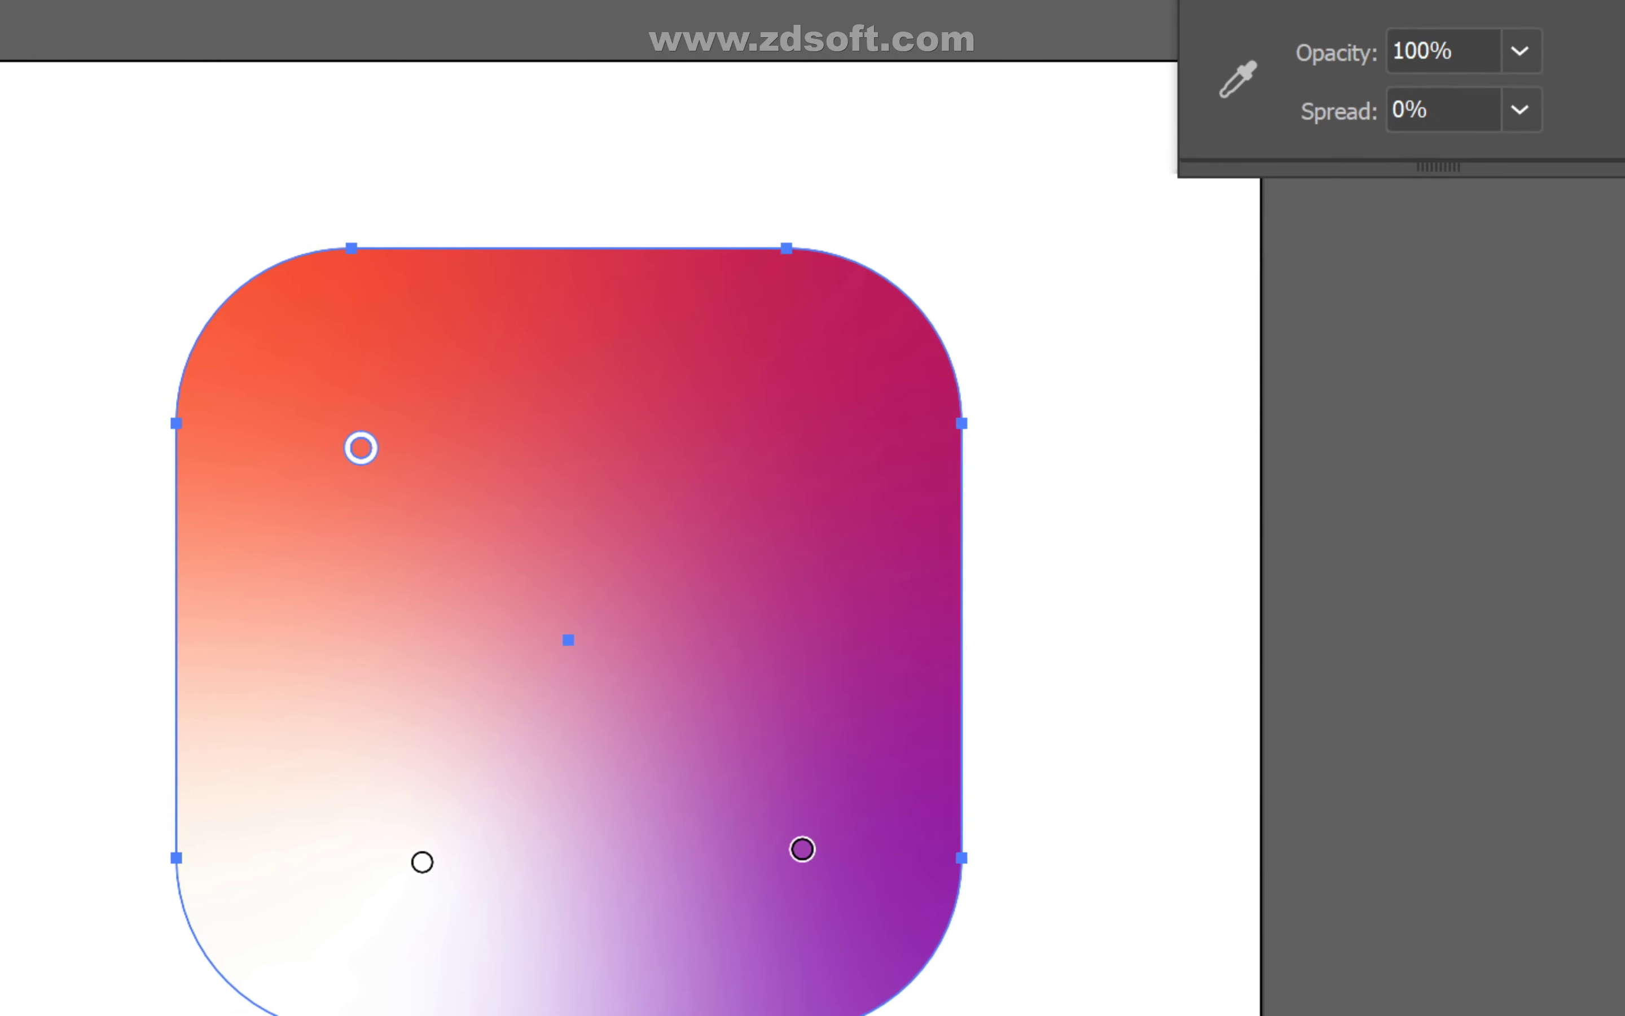
pyautogui.click(823, 502)
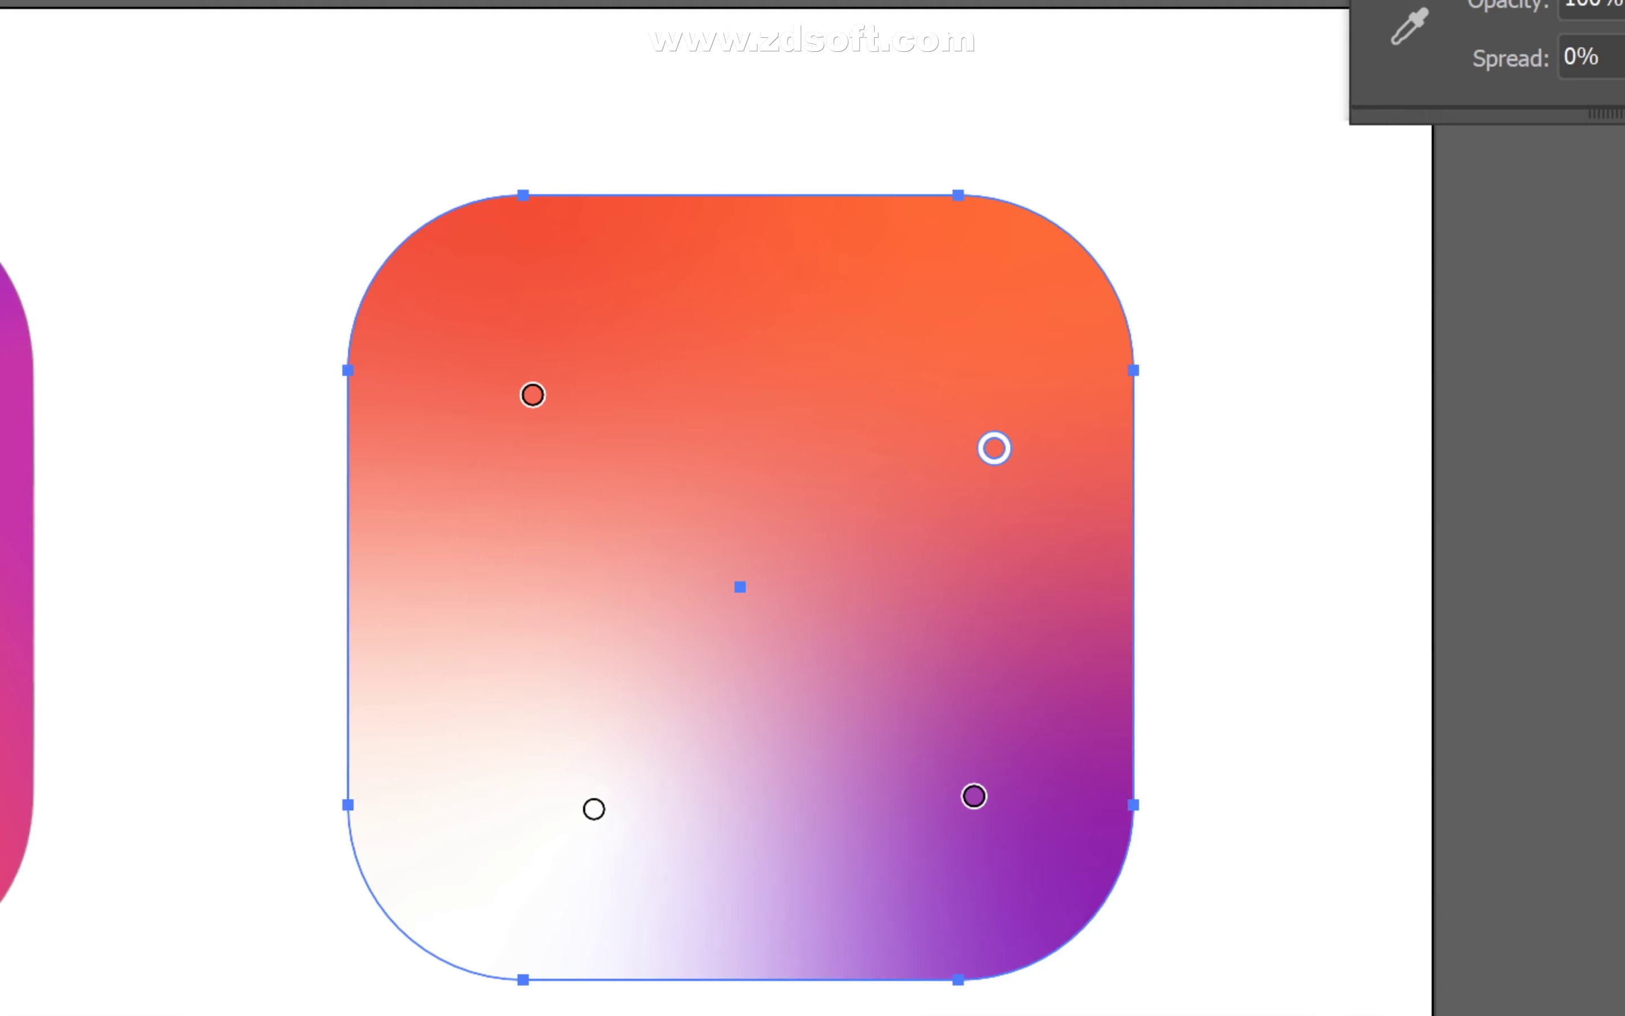
# - Shift the white freeform gradient point toward the lower edge and the upper-right point out toward the square's edge
pyautogui.click(412, 874)
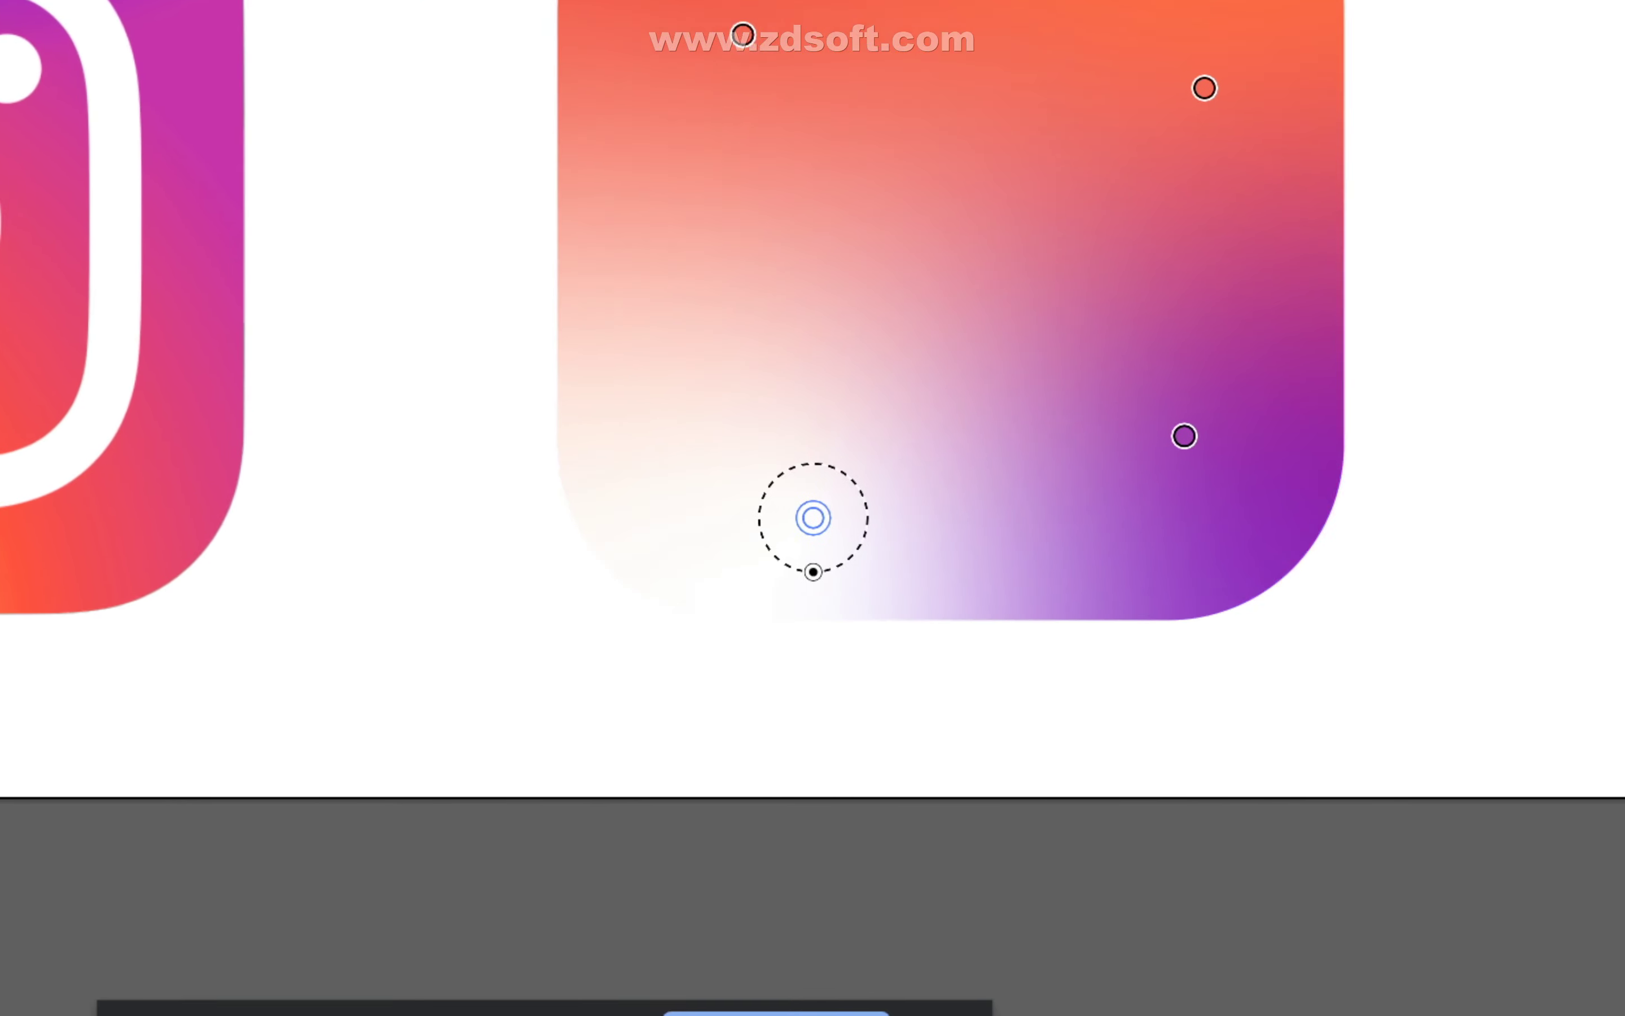
pyautogui.moveTo(813, 518); pyautogui.dragTo(813, 536)
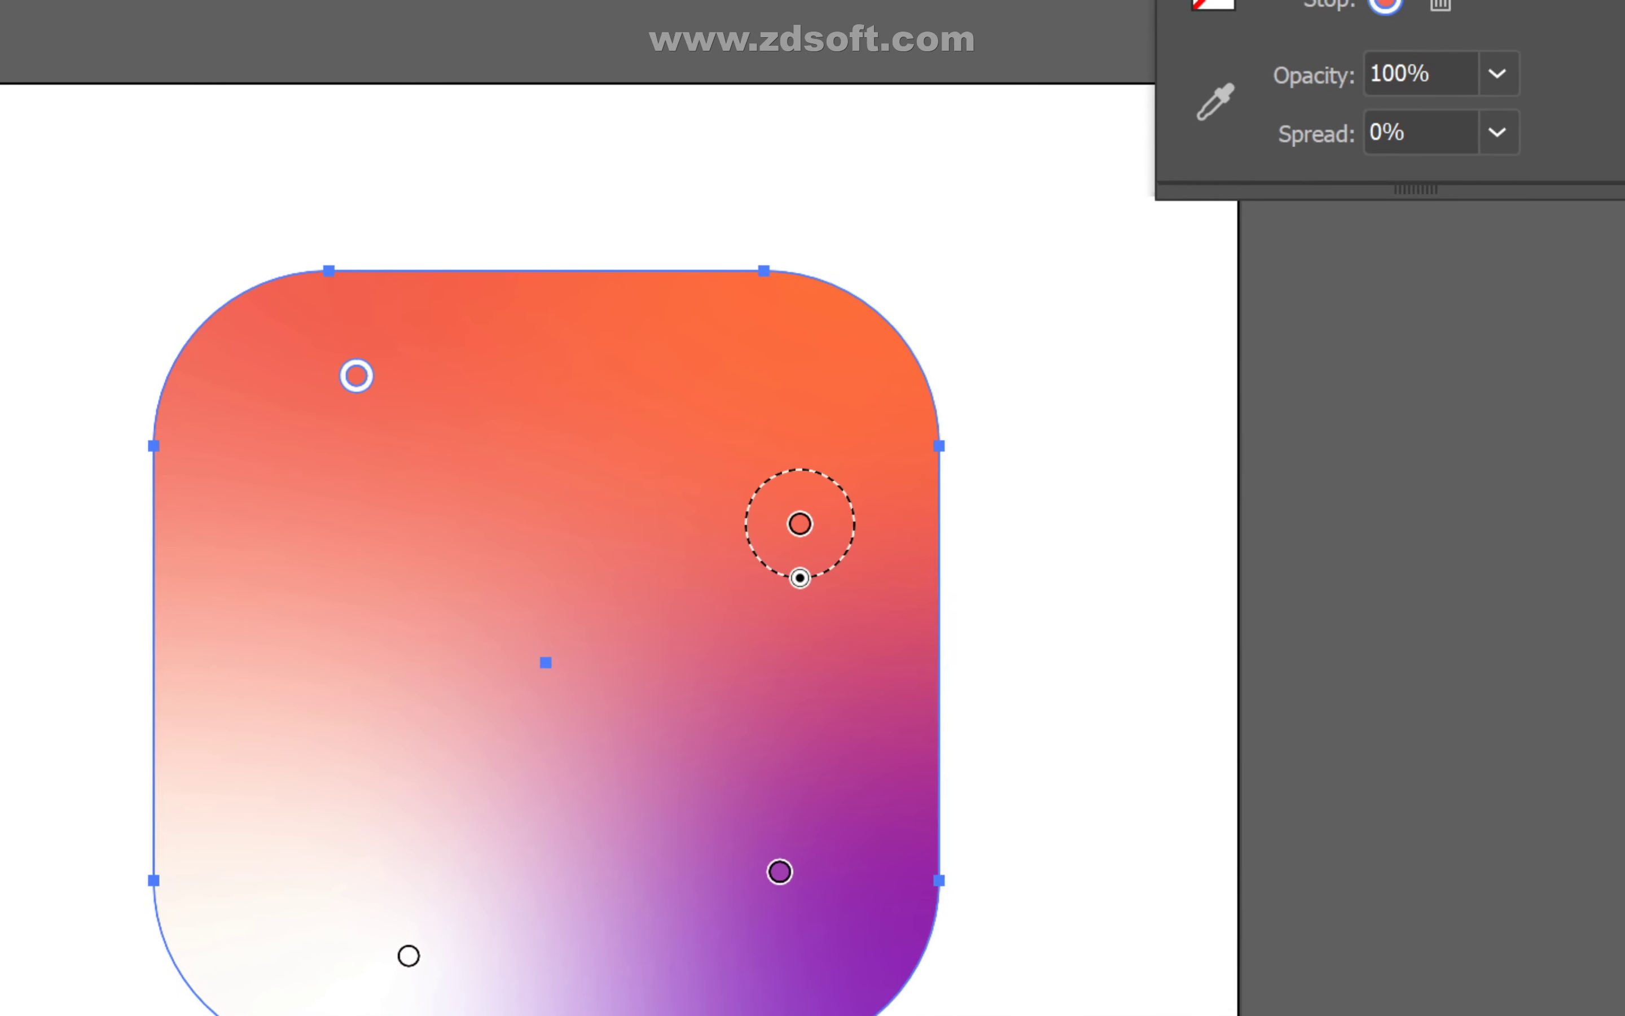
pyautogui.moveTo(1266, 660); pyautogui.dragTo(1339, 615)
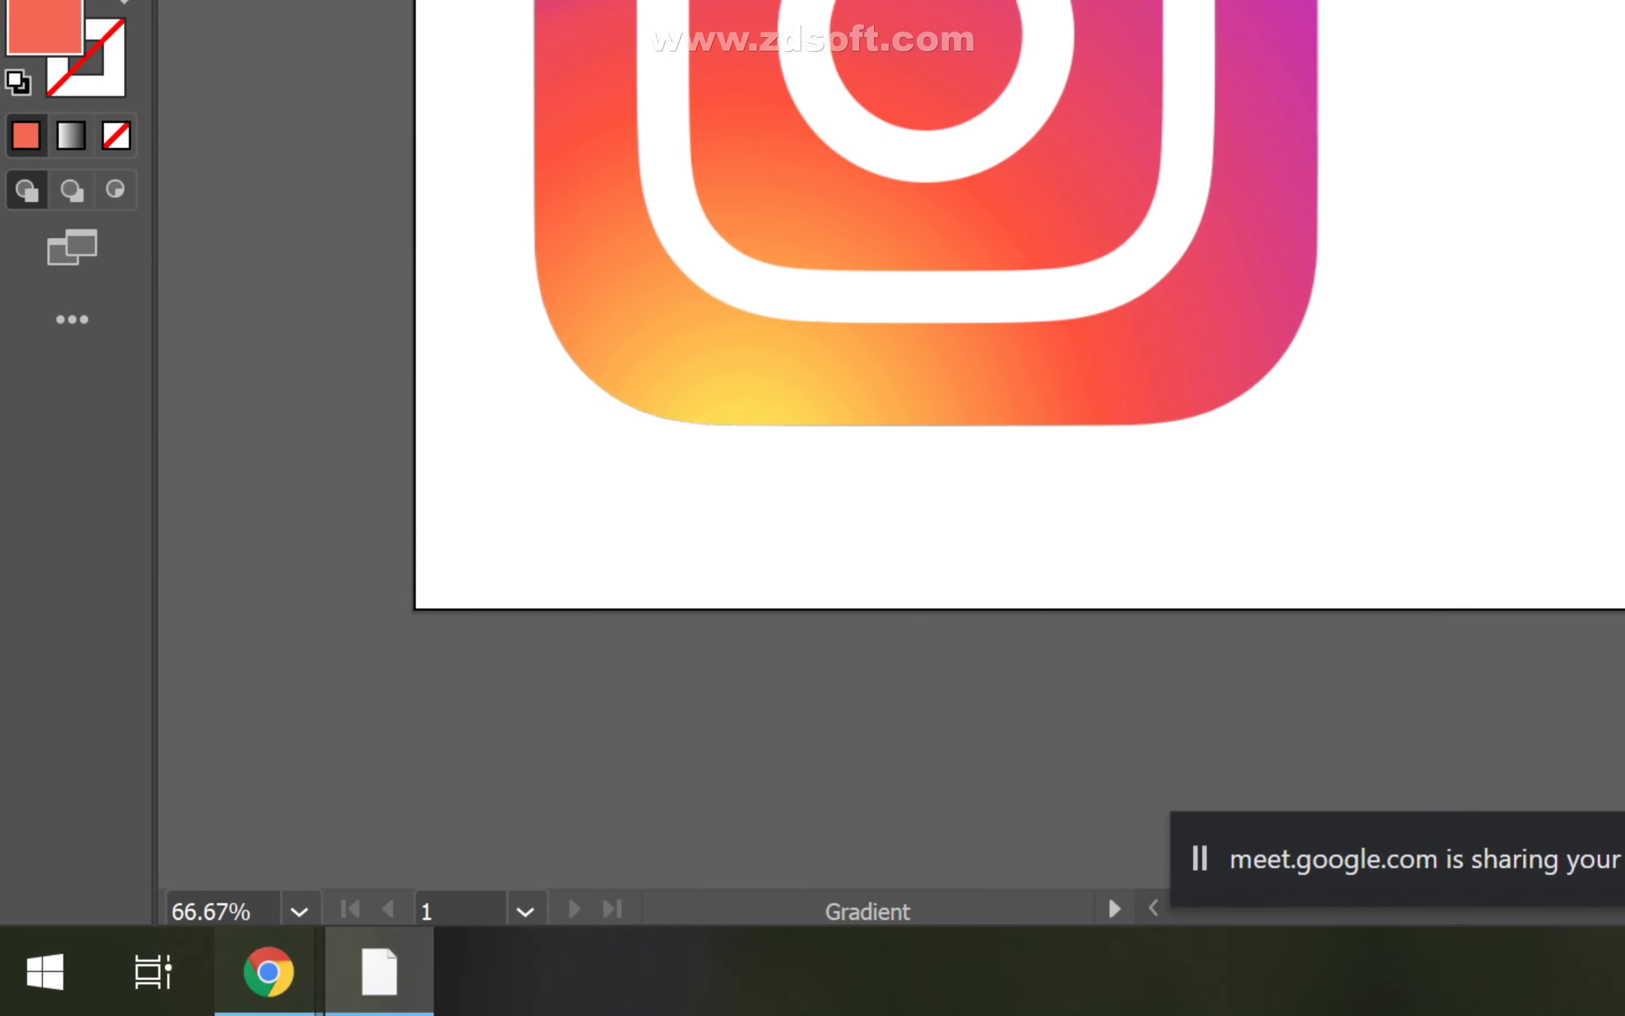
# - Switch to Chrome and look through the Instagram image results for references showing the logo's gradient colours
pyautogui.click(268, 971)
pyautogui.click(232, 769)
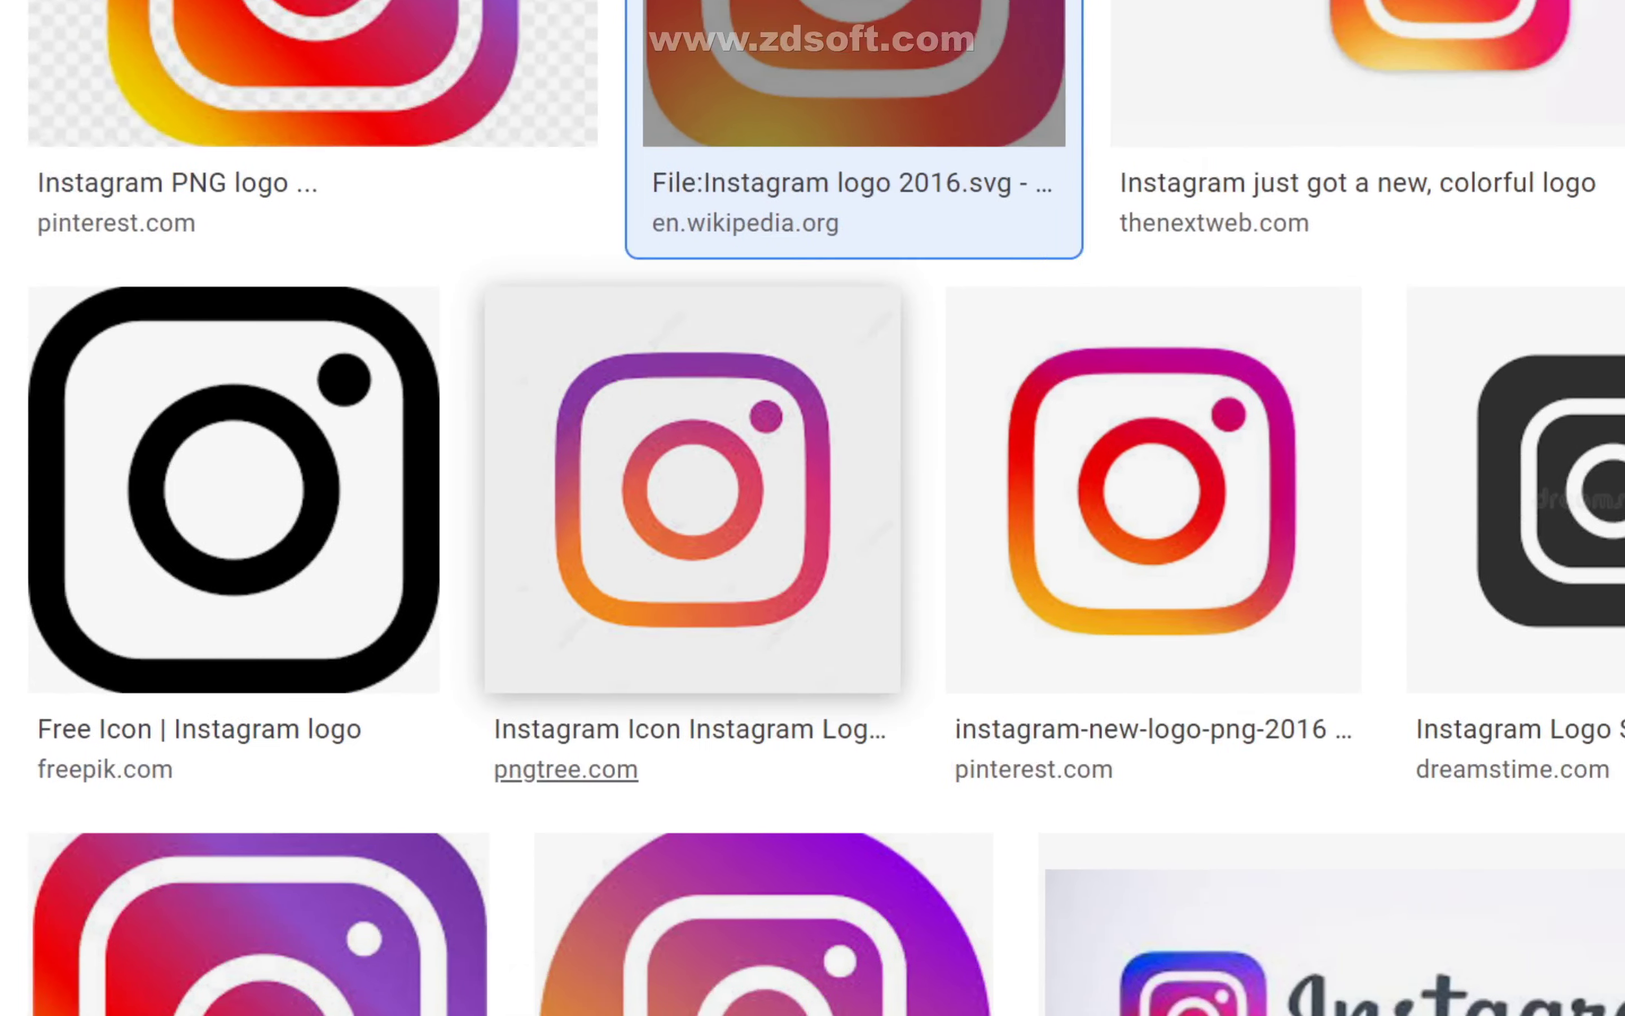
pyautogui.scroll(-10, 812, 470)
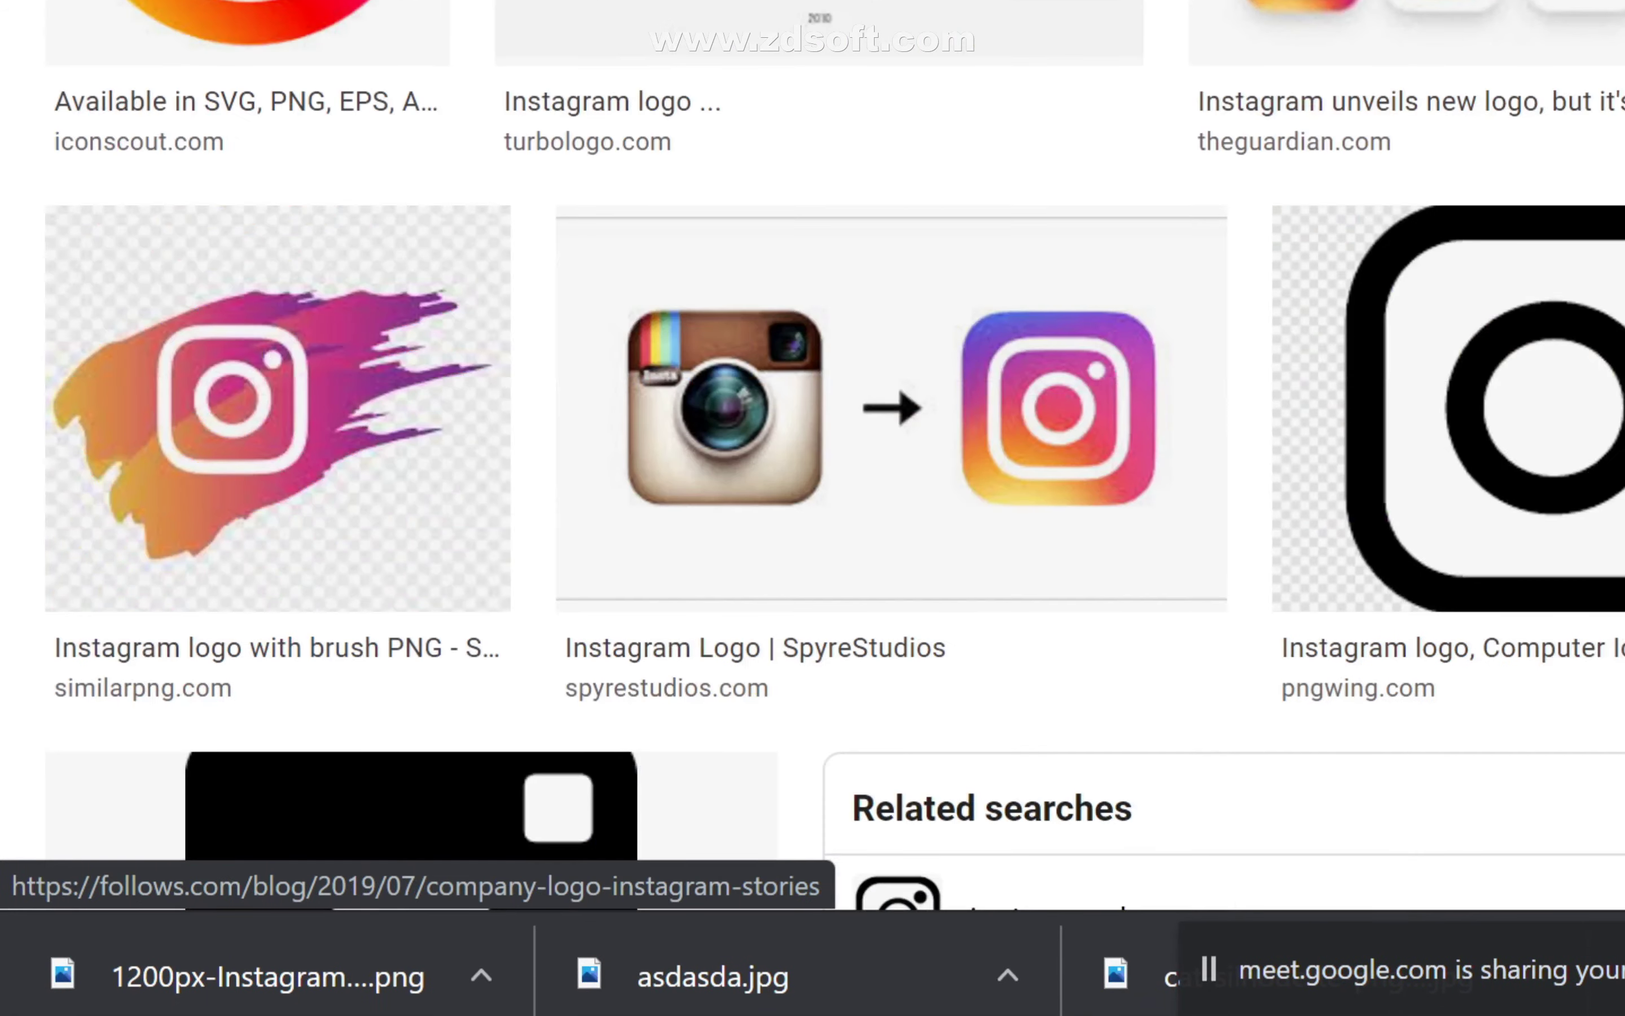
pyautogui.scroll(-4, 410, 350)
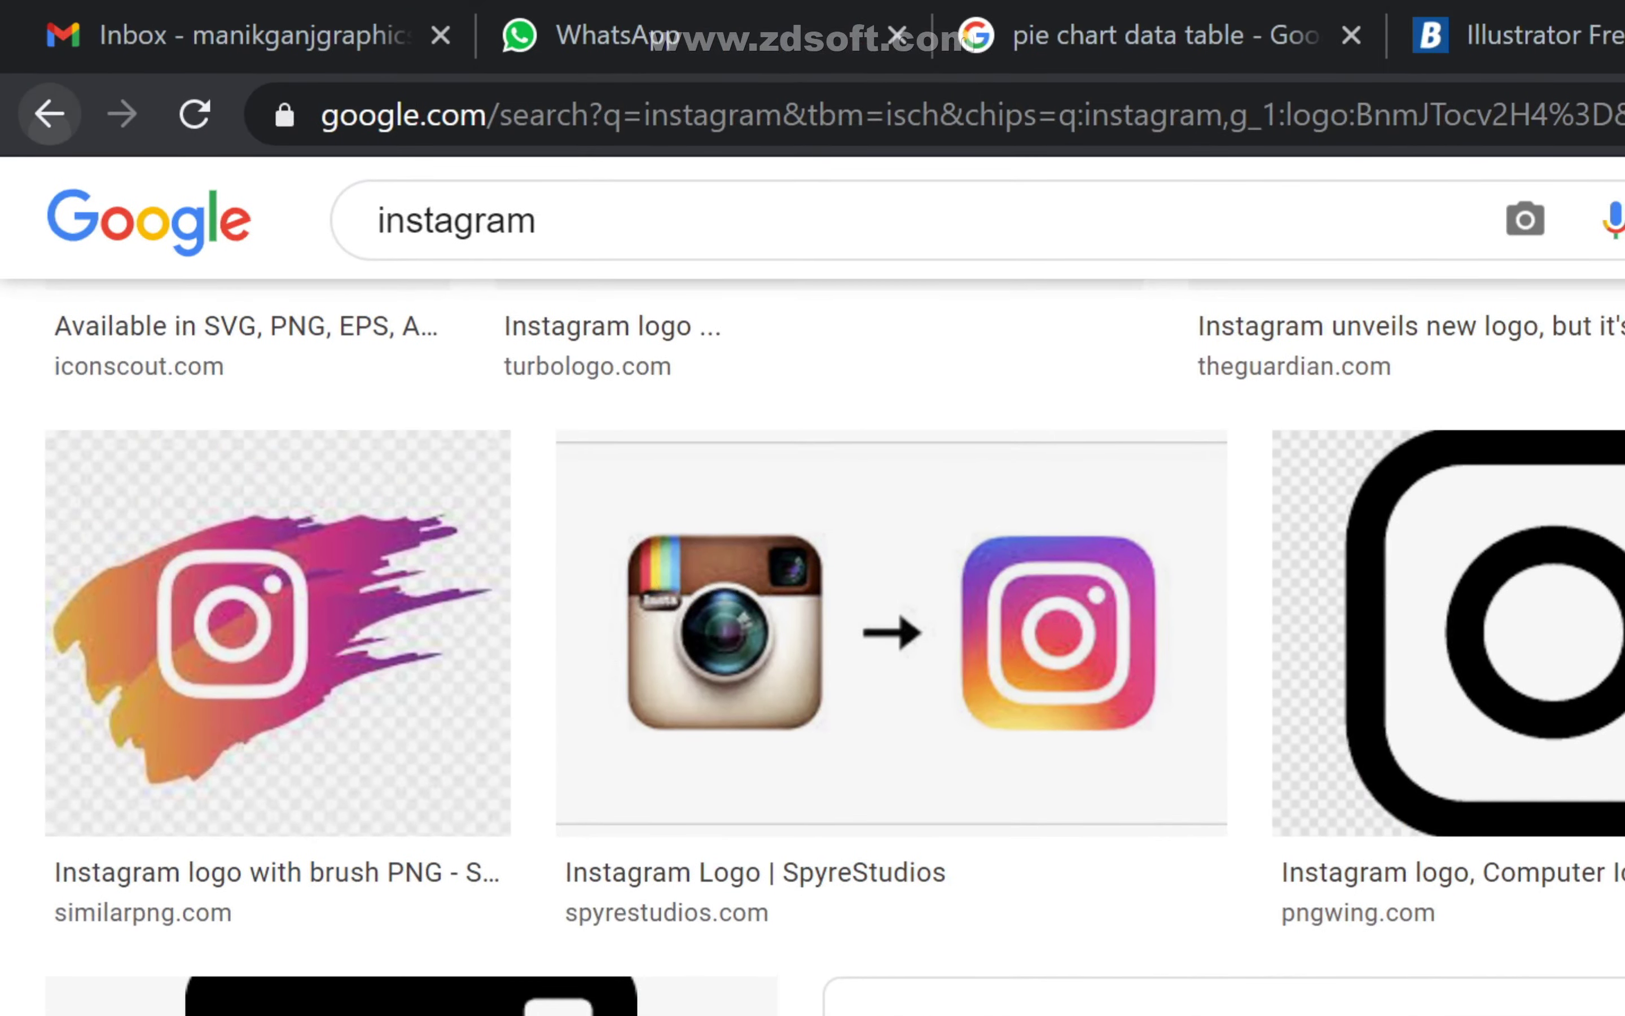
pyautogui.click(49, 115)
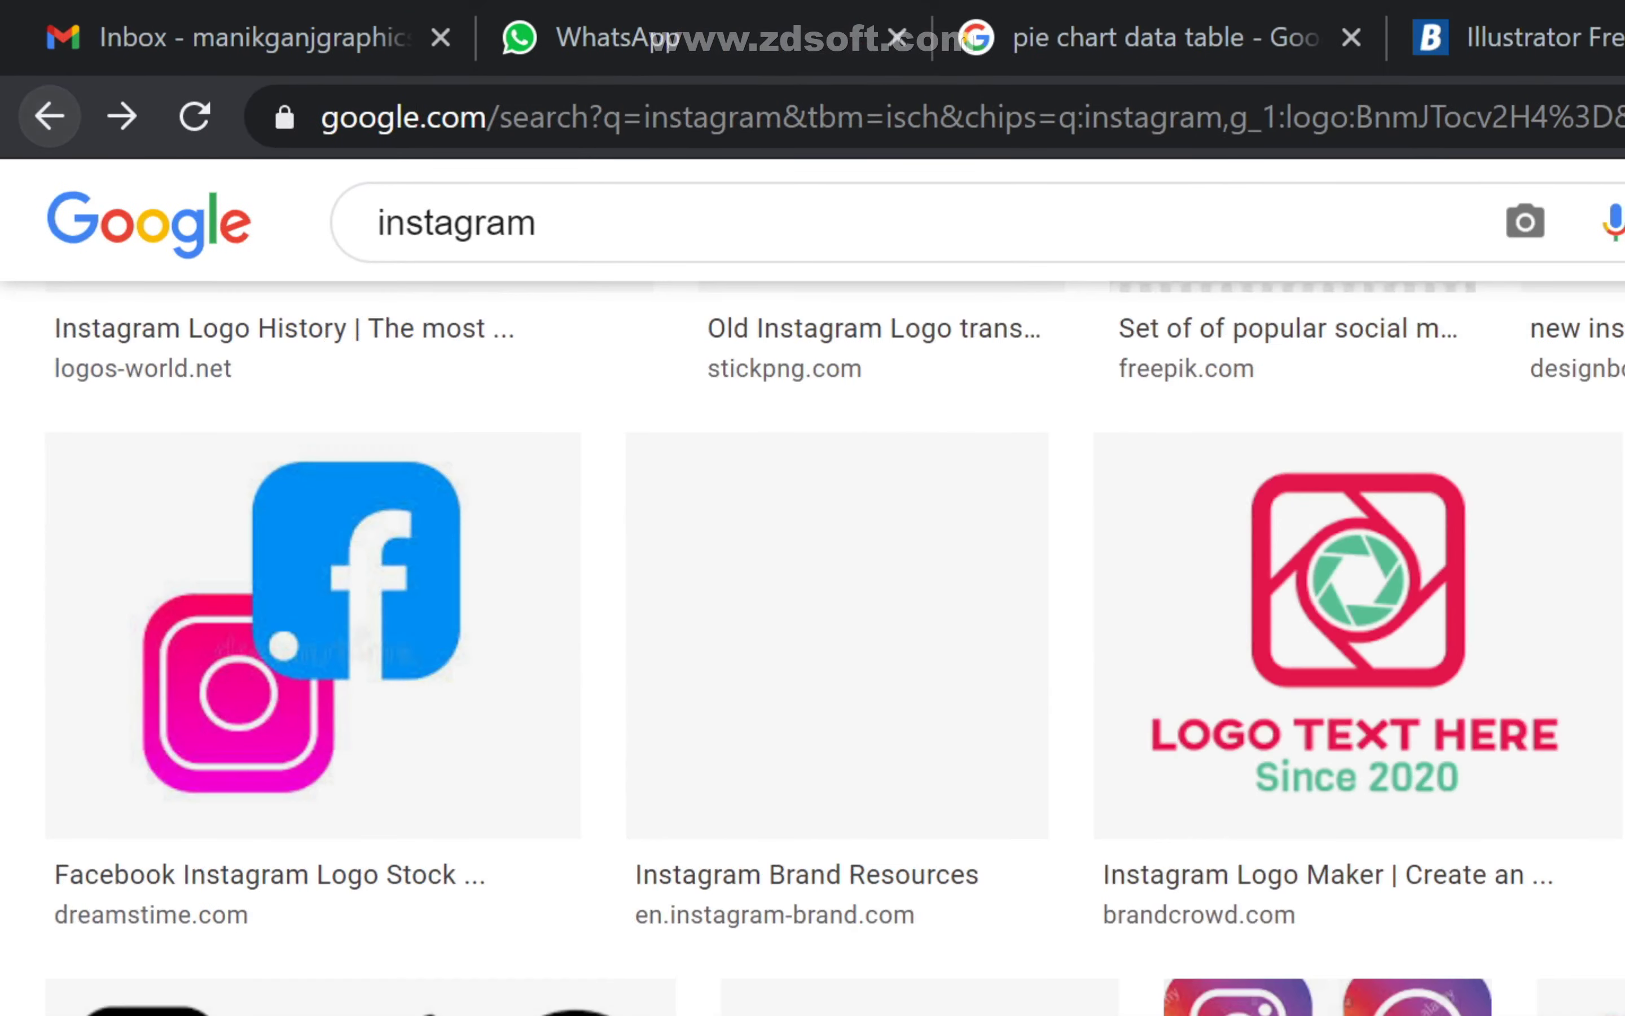
pyautogui.scroll(-10, 813, 537)
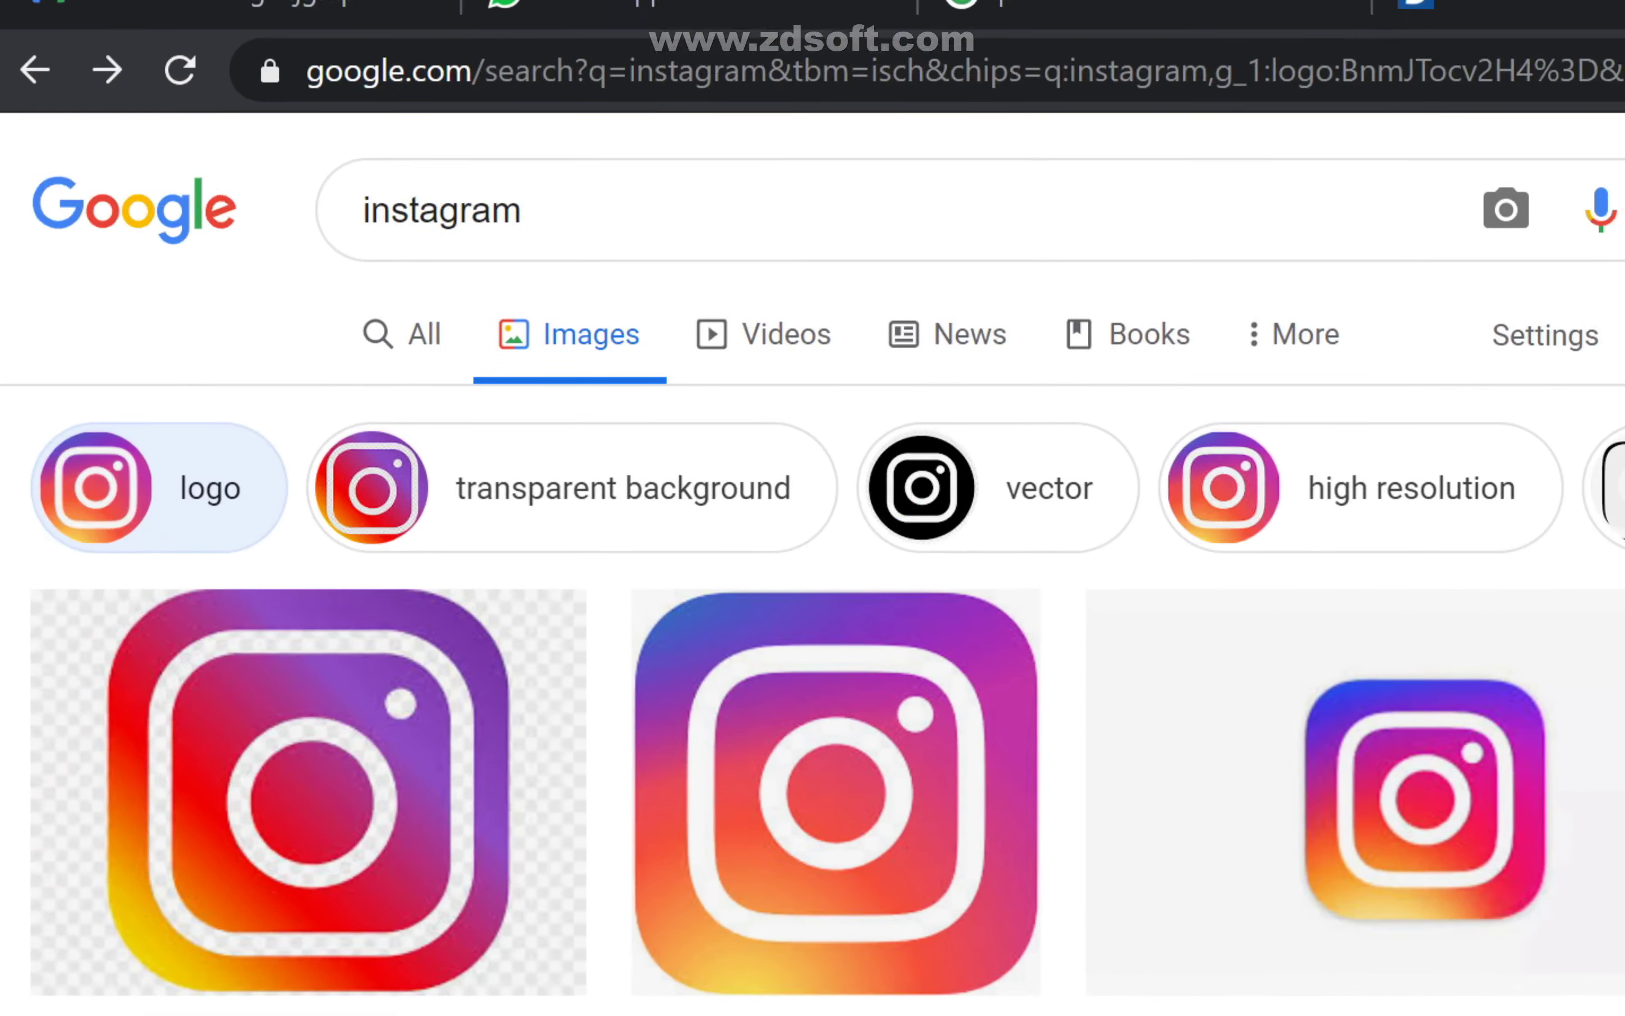
pyautogui.press('Return')
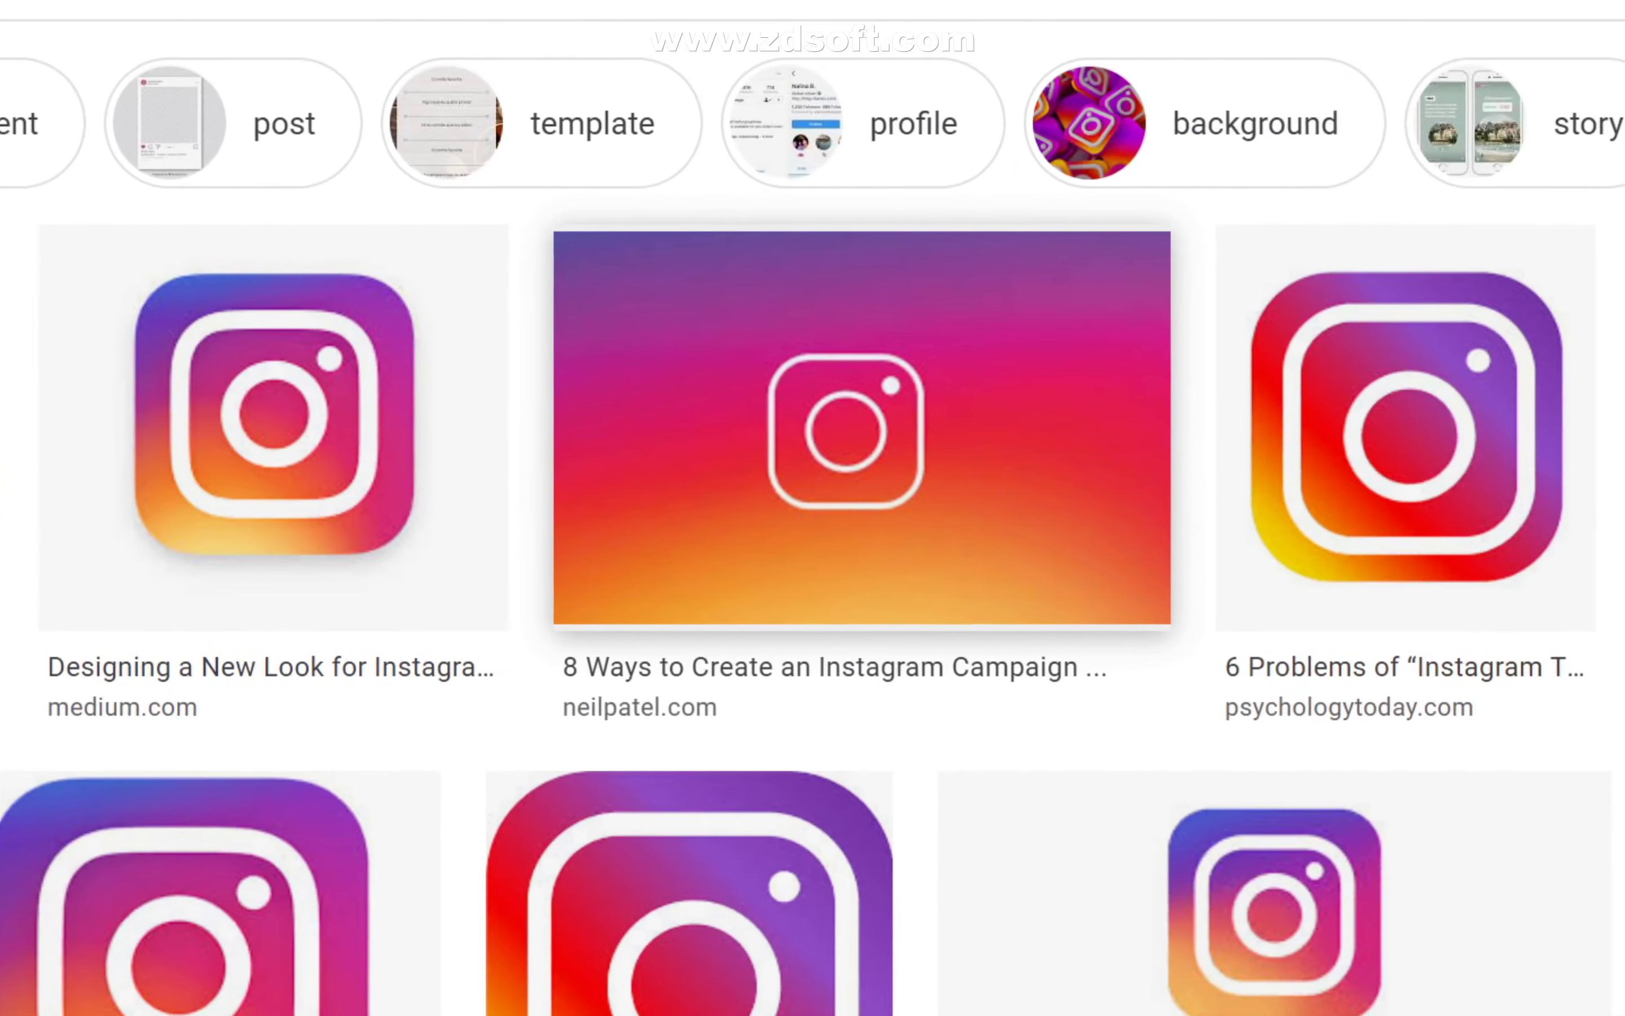
pyautogui.click(1520, 694)
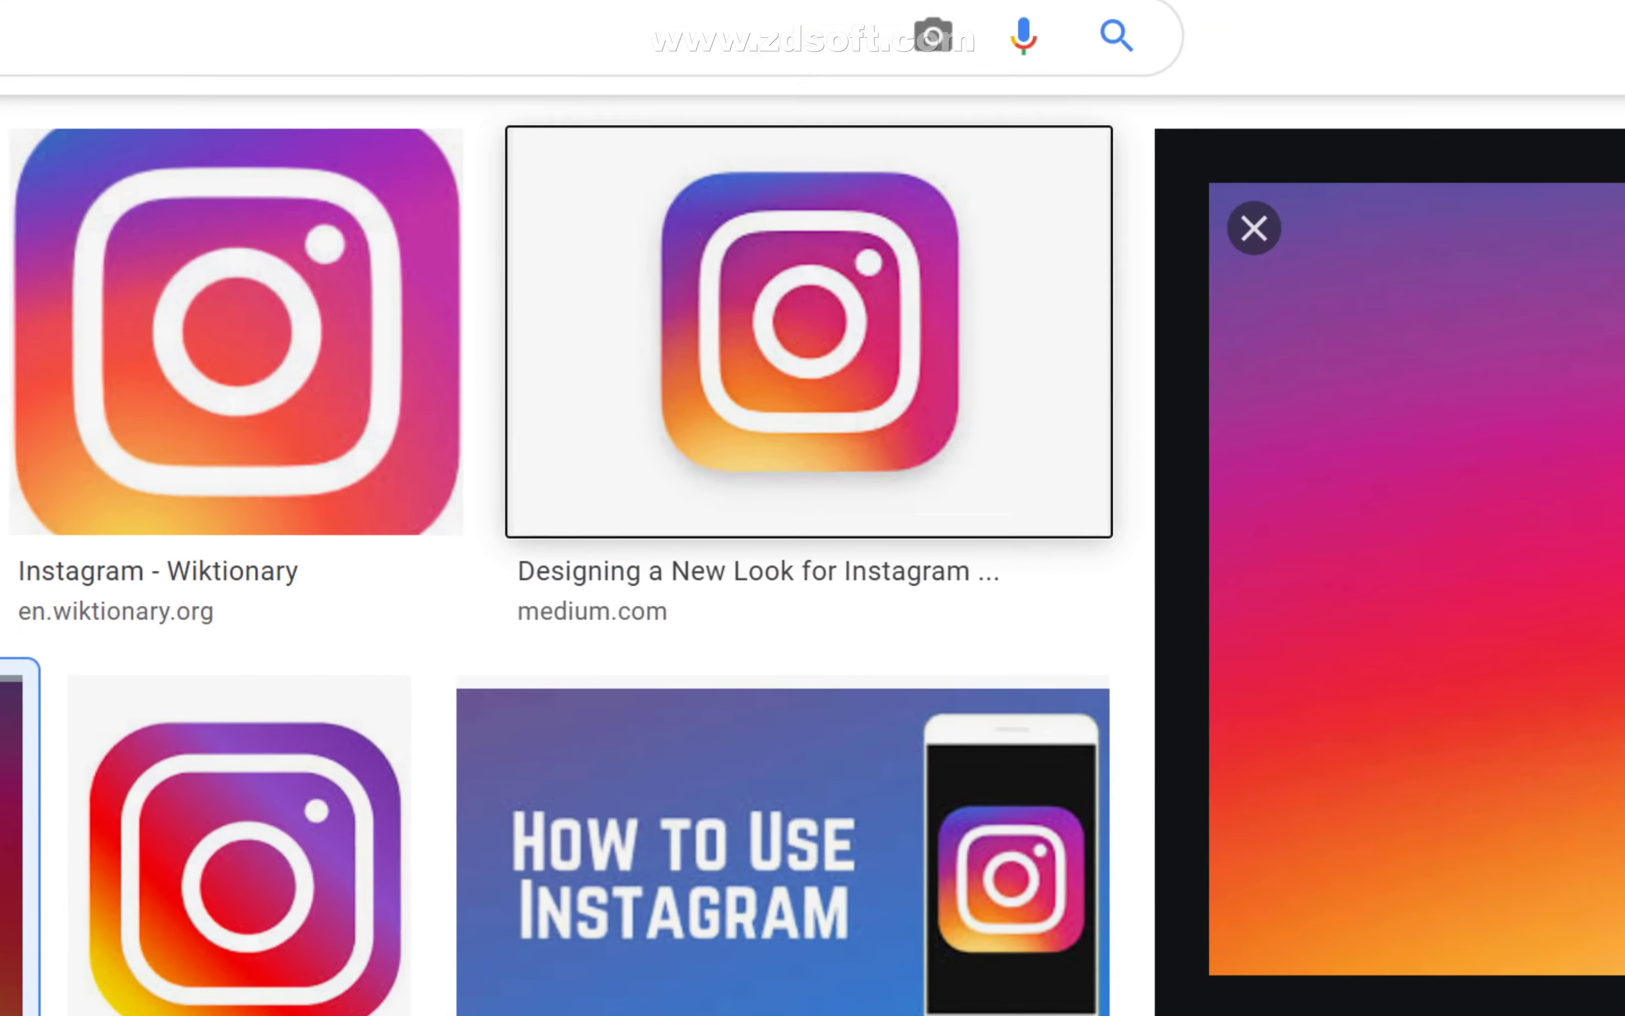
pyautogui.click(809, 332)
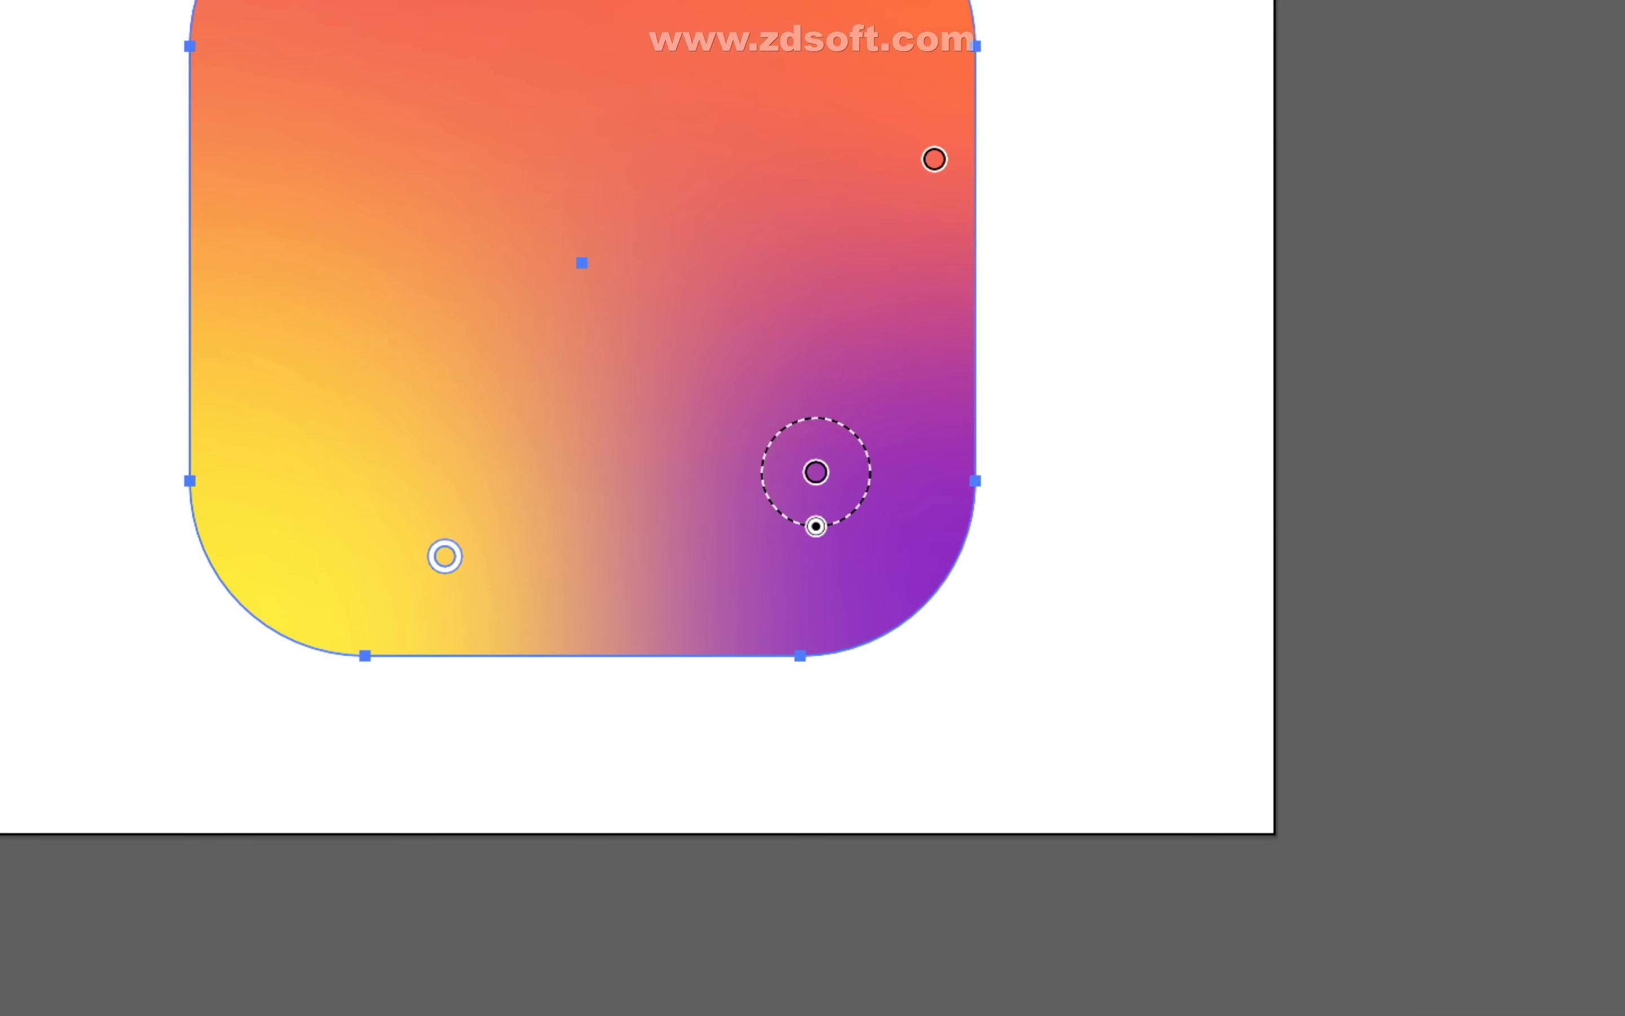
# - Recolour the freeform points from the logo in Illustrator: red at lower right, magenta at upper right and blue at upper left
pyautogui.click(815, 501)
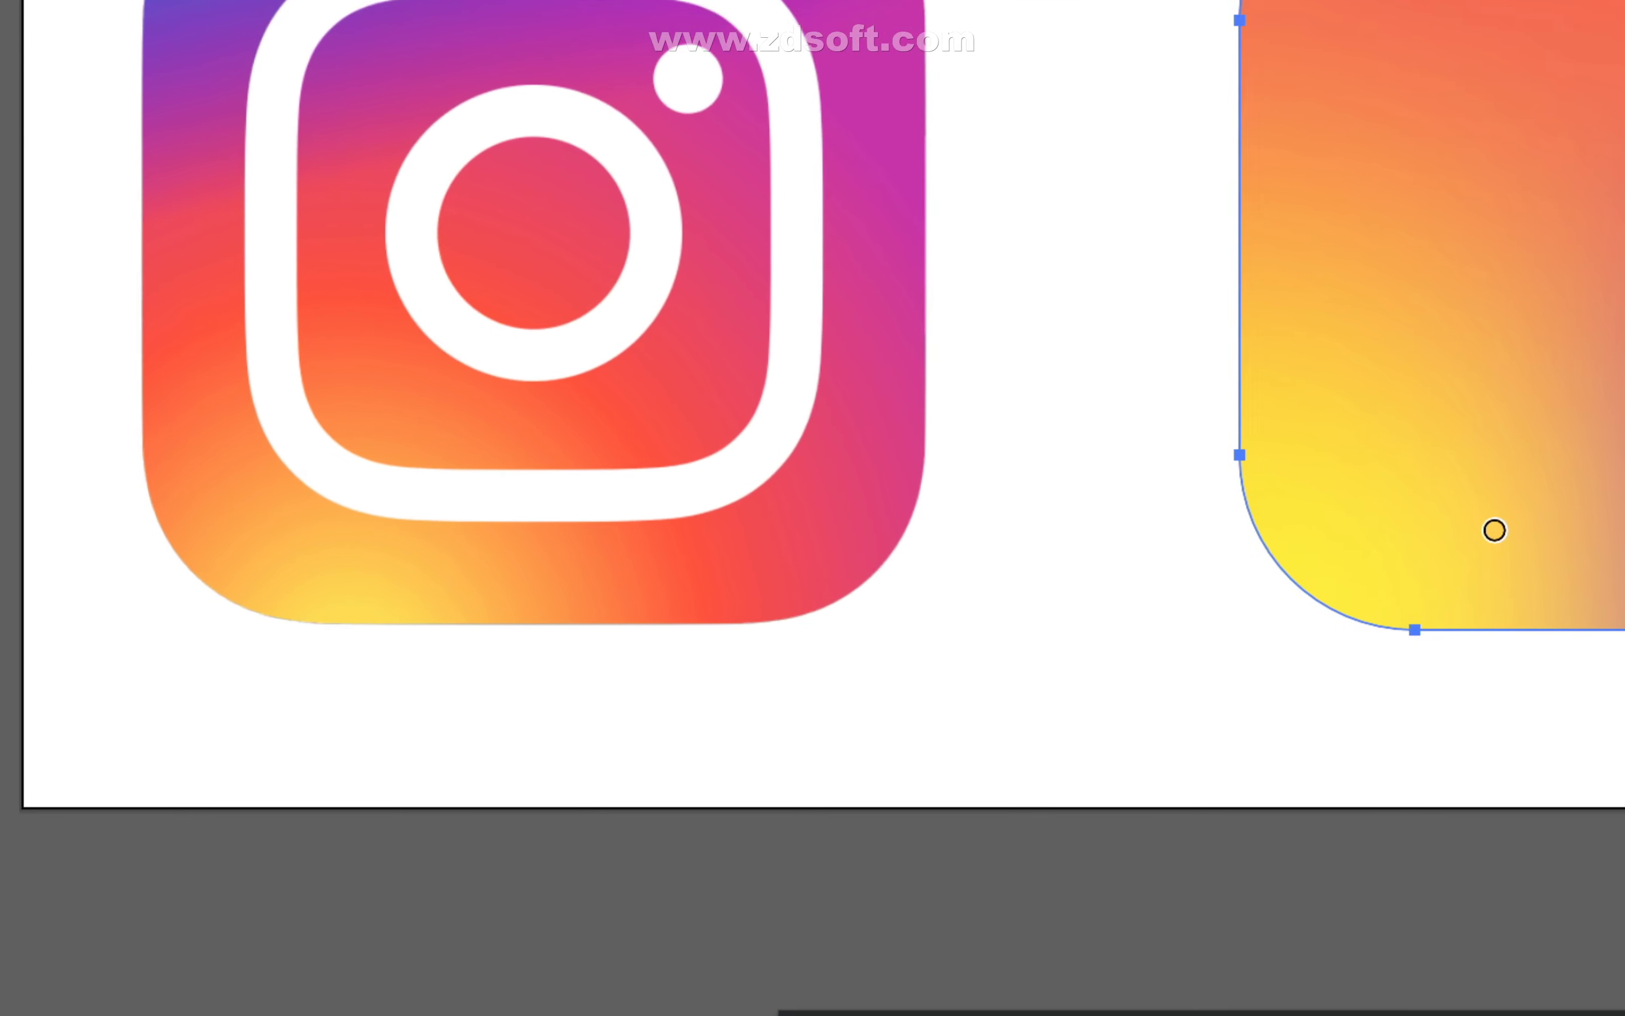
pyautogui.click(437, 773)
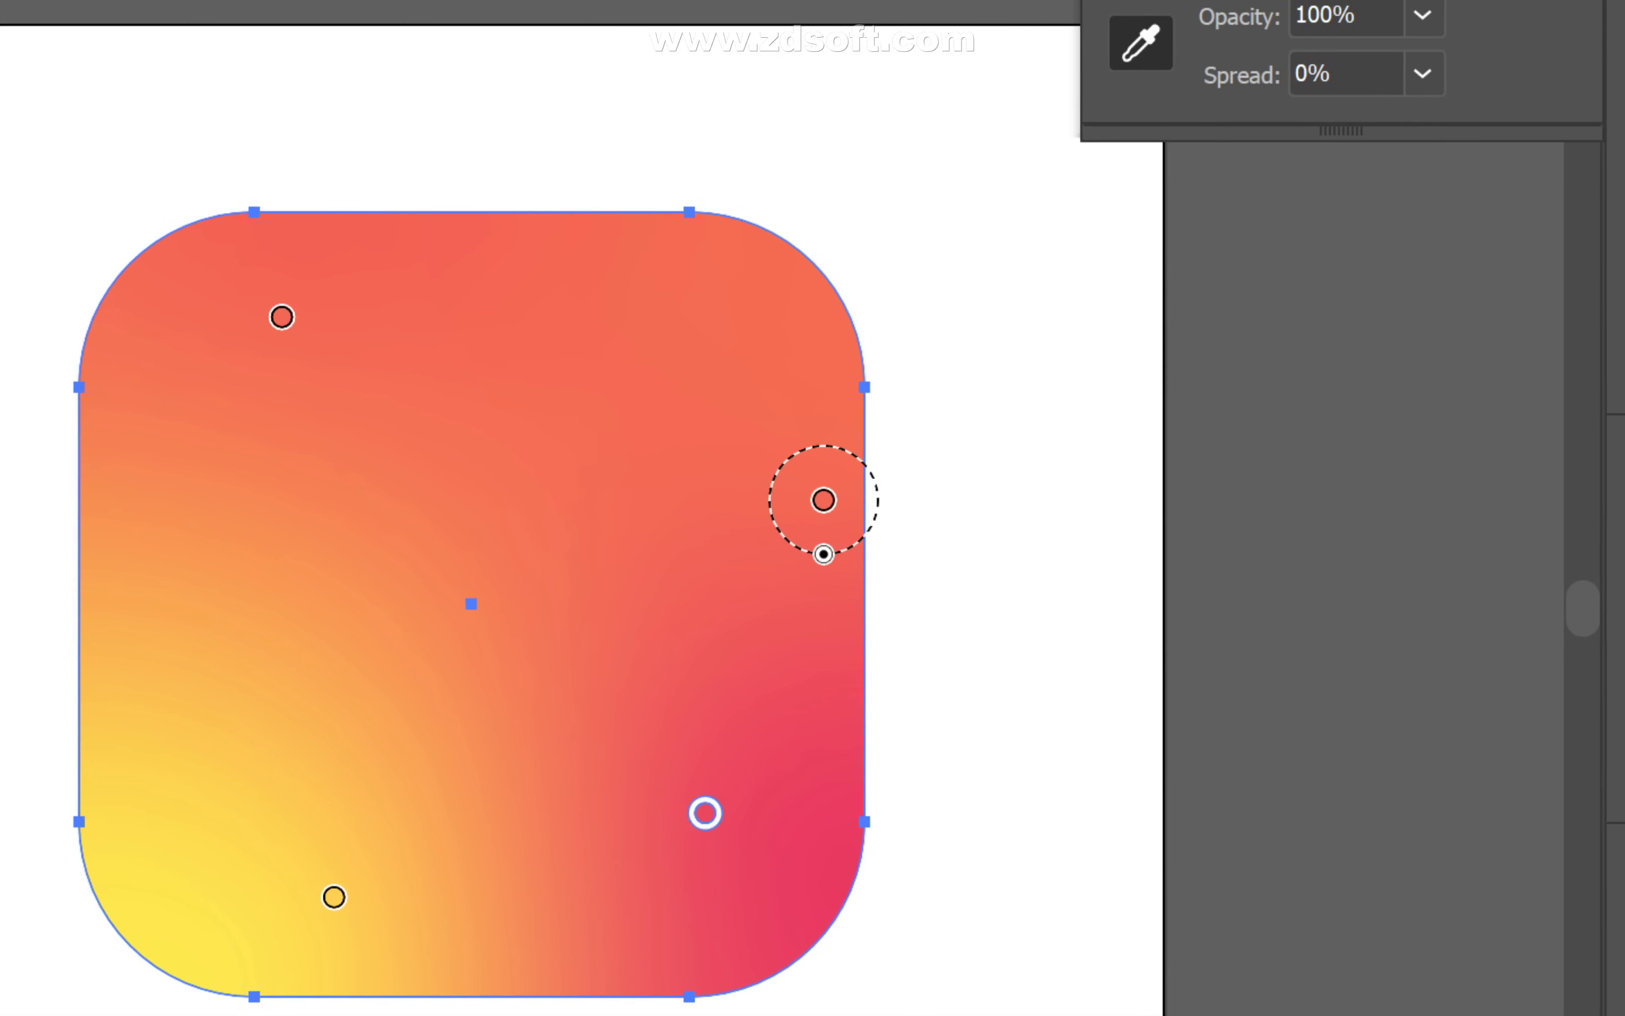
pyautogui.click(951, 284)
pyautogui.click(1077, 454)
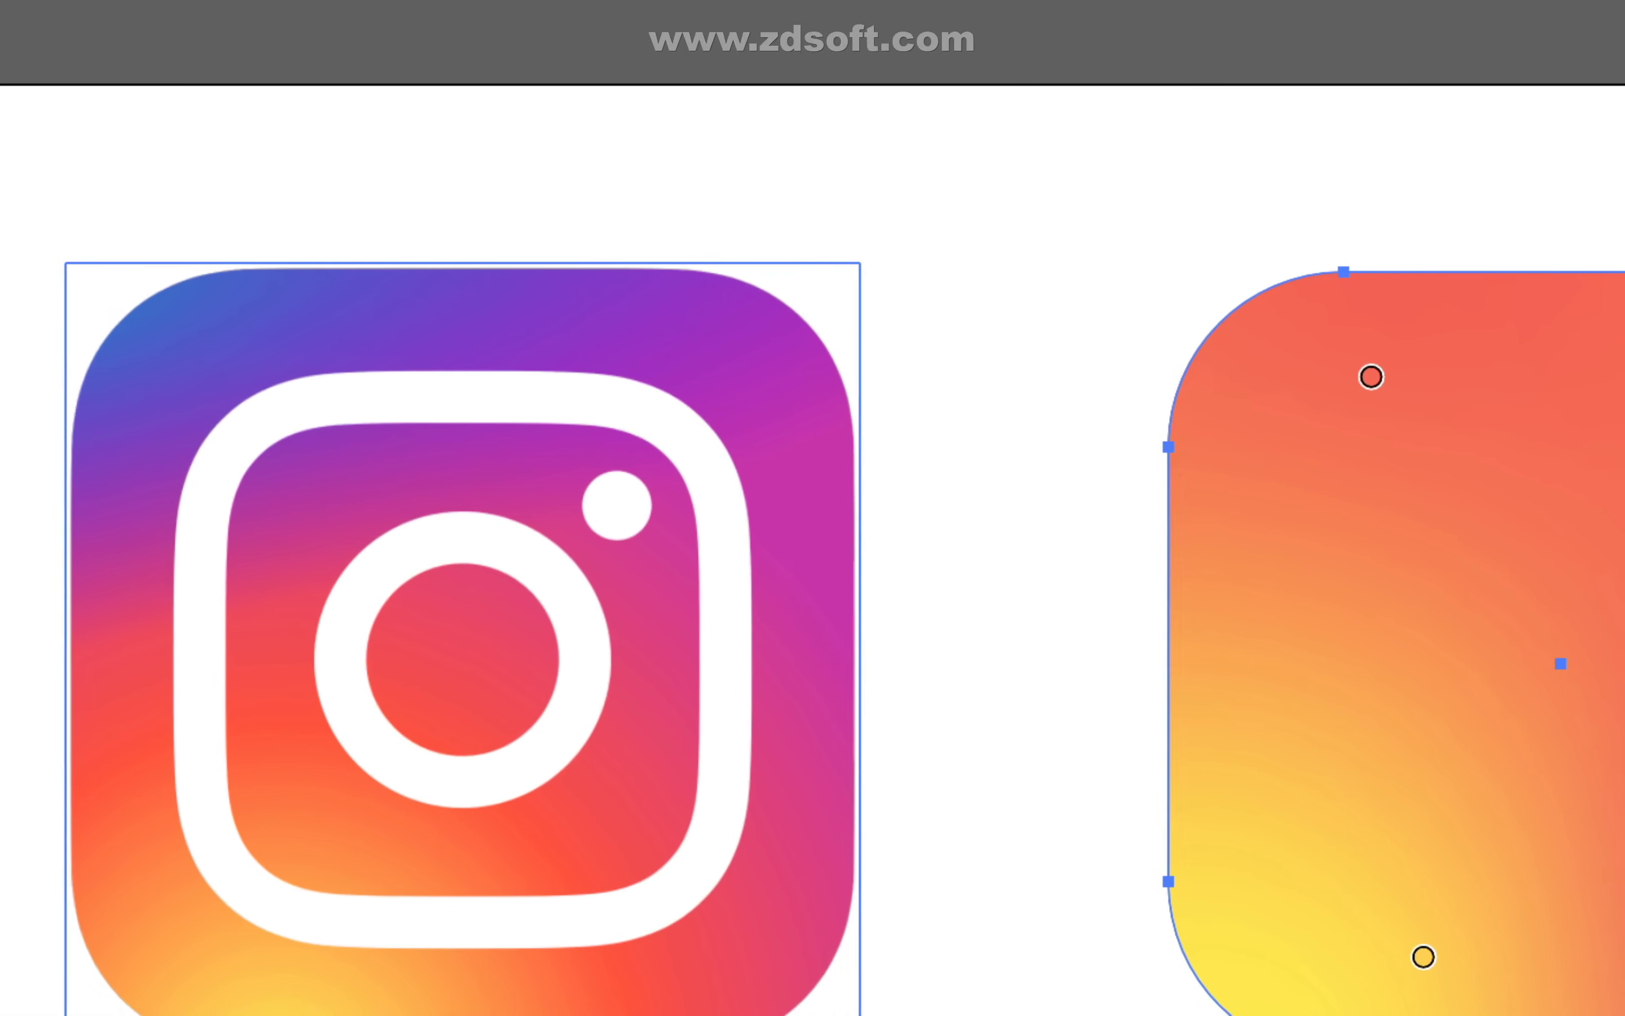
pyautogui.click(809, 511)
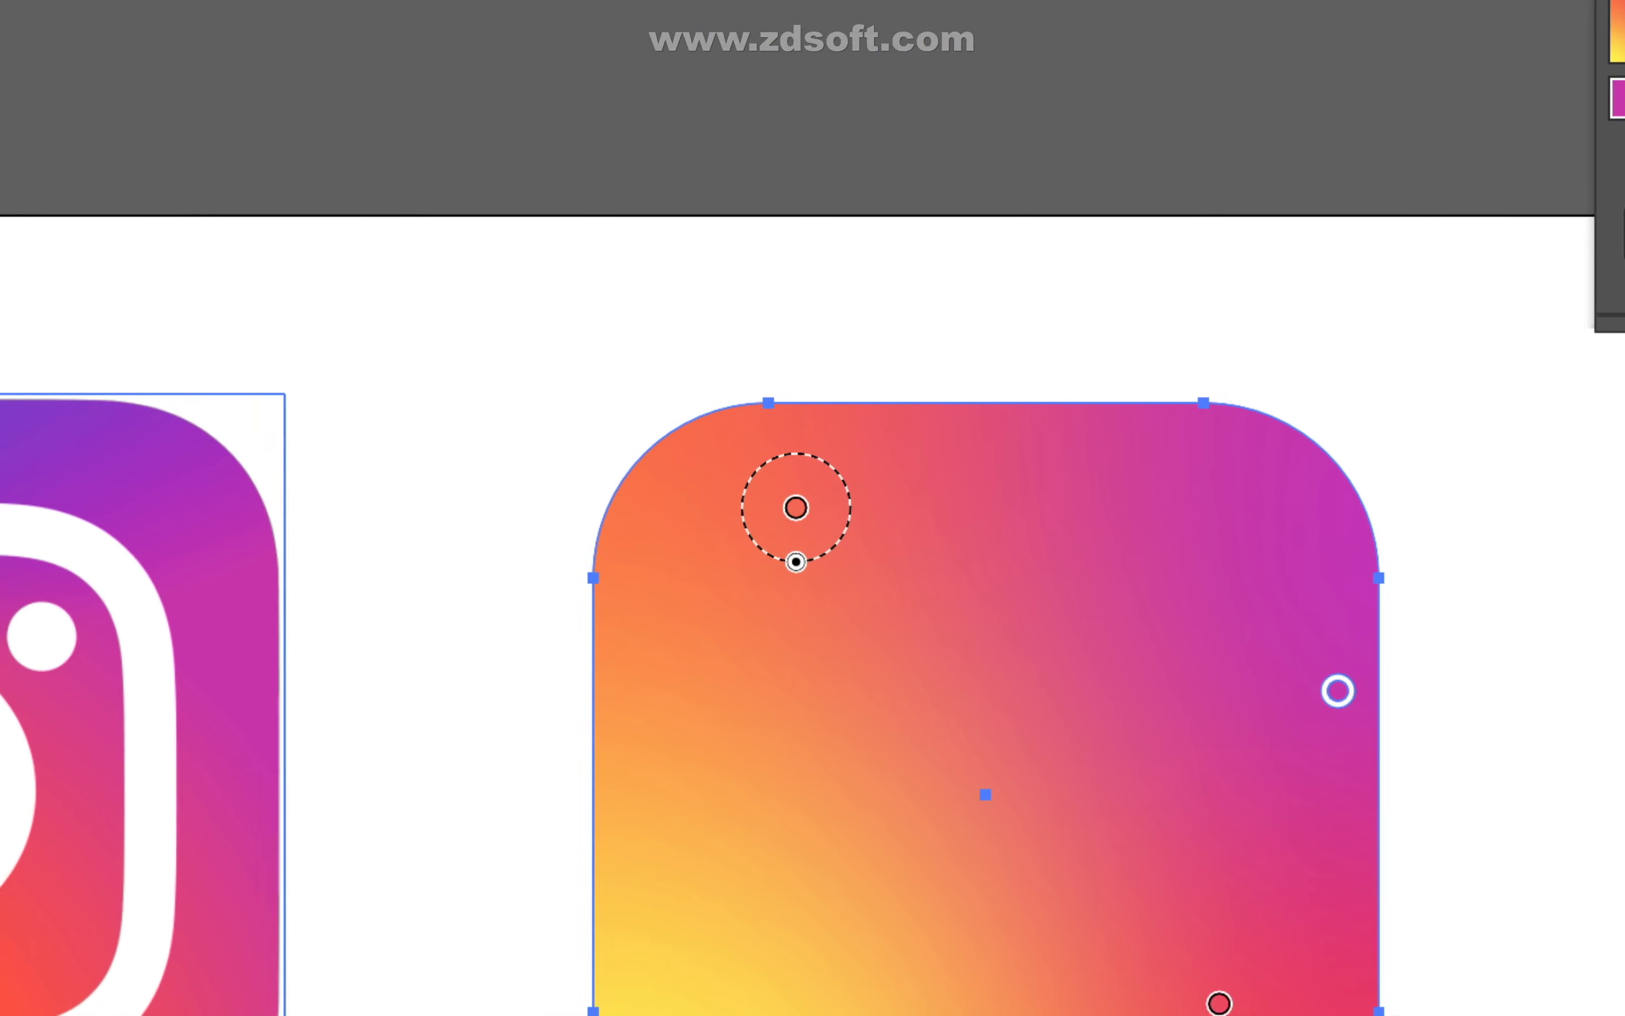
pyautogui.click(559, 567)
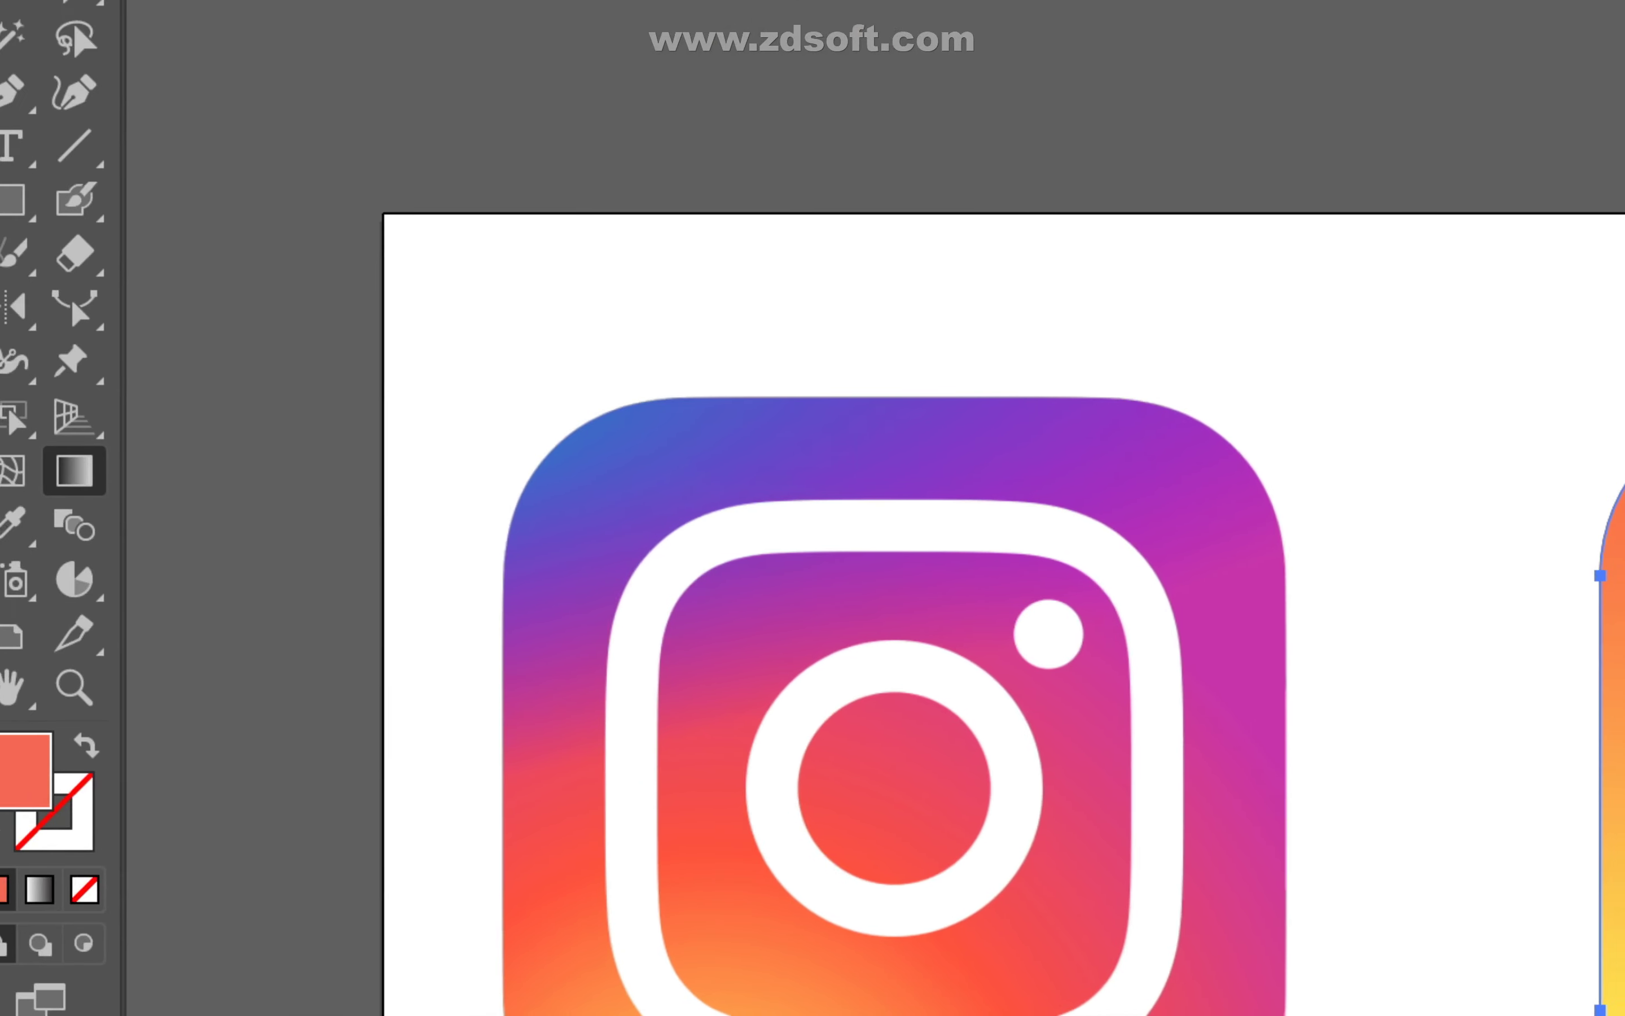
pyautogui.click(705, 490)
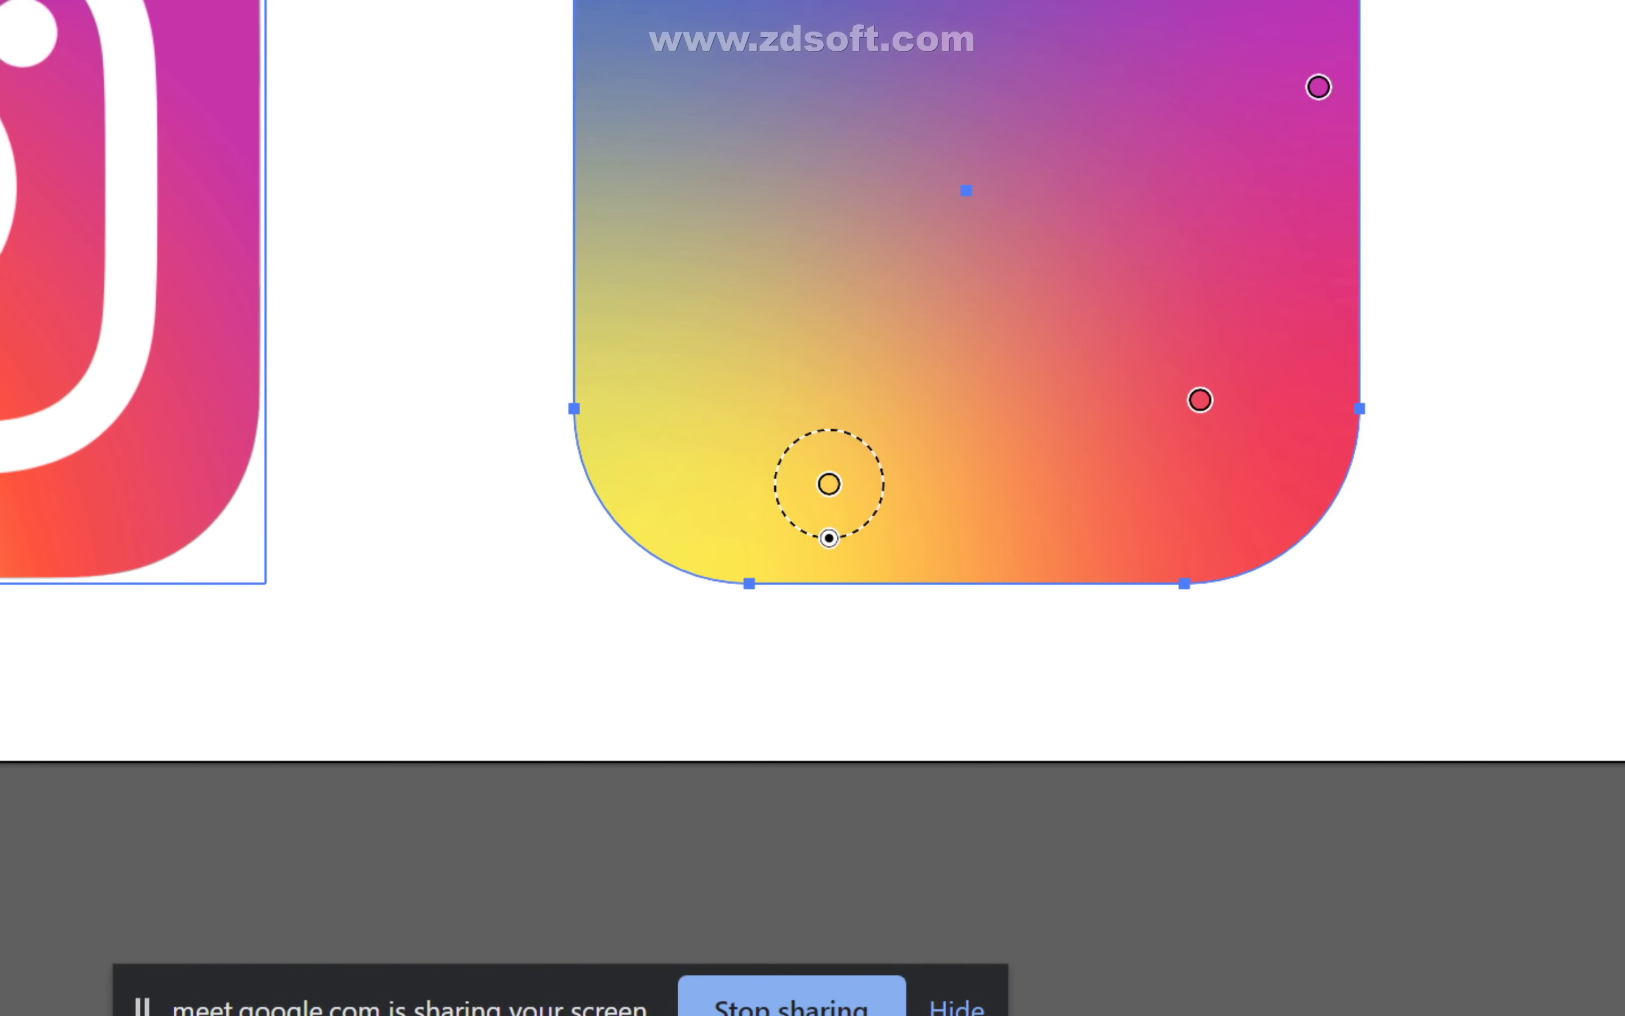
# - Move the yellow, red, magenta and blue freeform gradient points inward toward the square's centre
pyautogui.moveTo(946, 438); pyautogui.dragTo(928, 404)
pyautogui.moveTo(812, 524); pyautogui.dragTo(679, 432)
pyautogui.click(1202, 474)
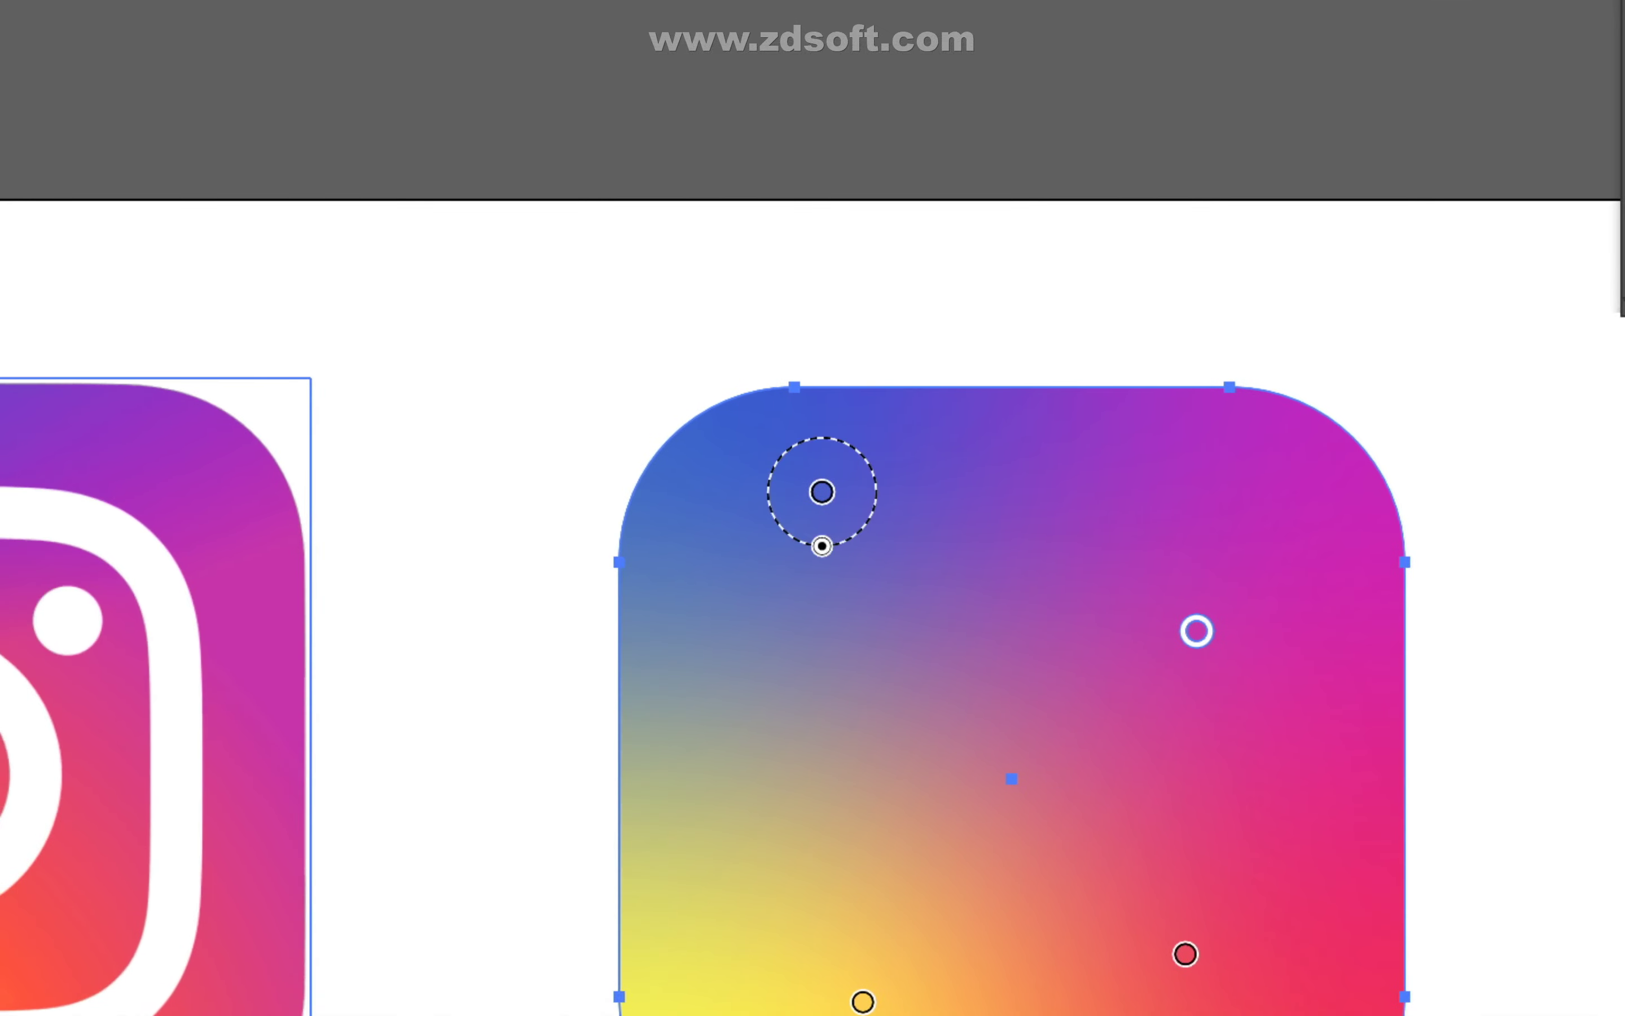
pyautogui.moveTo(822, 491); pyautogui.dragTo(823, 608)
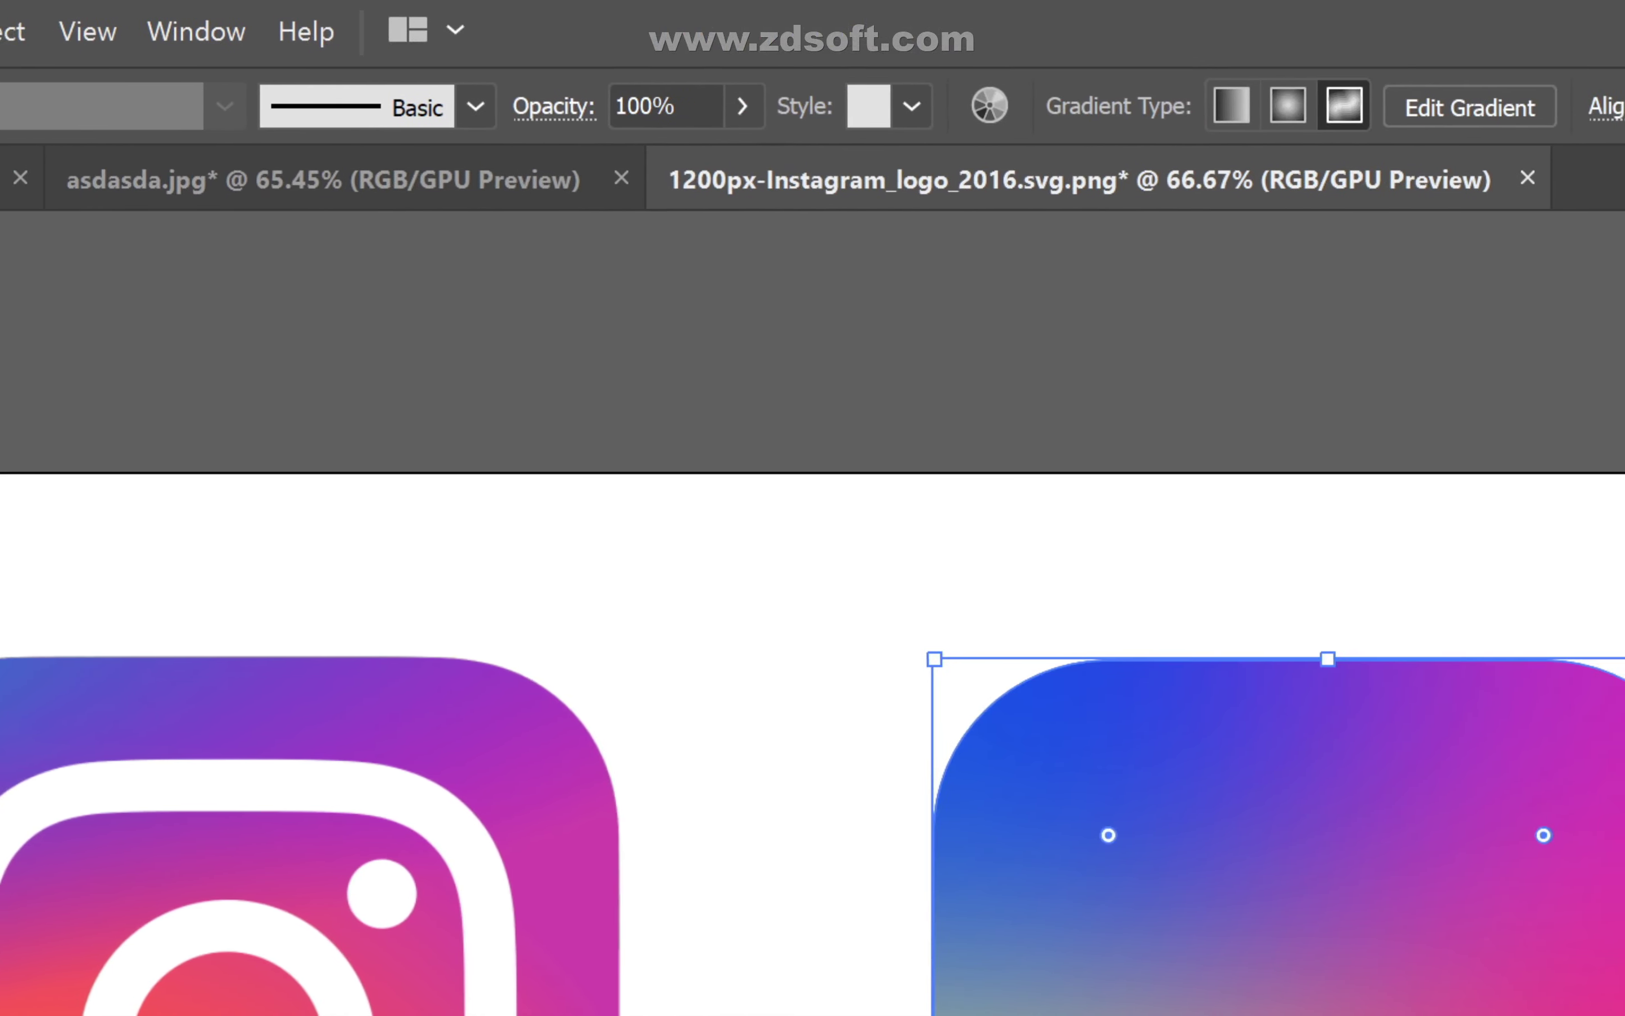
pyautogui.hotkey('ctrl', 'shift', 'a')
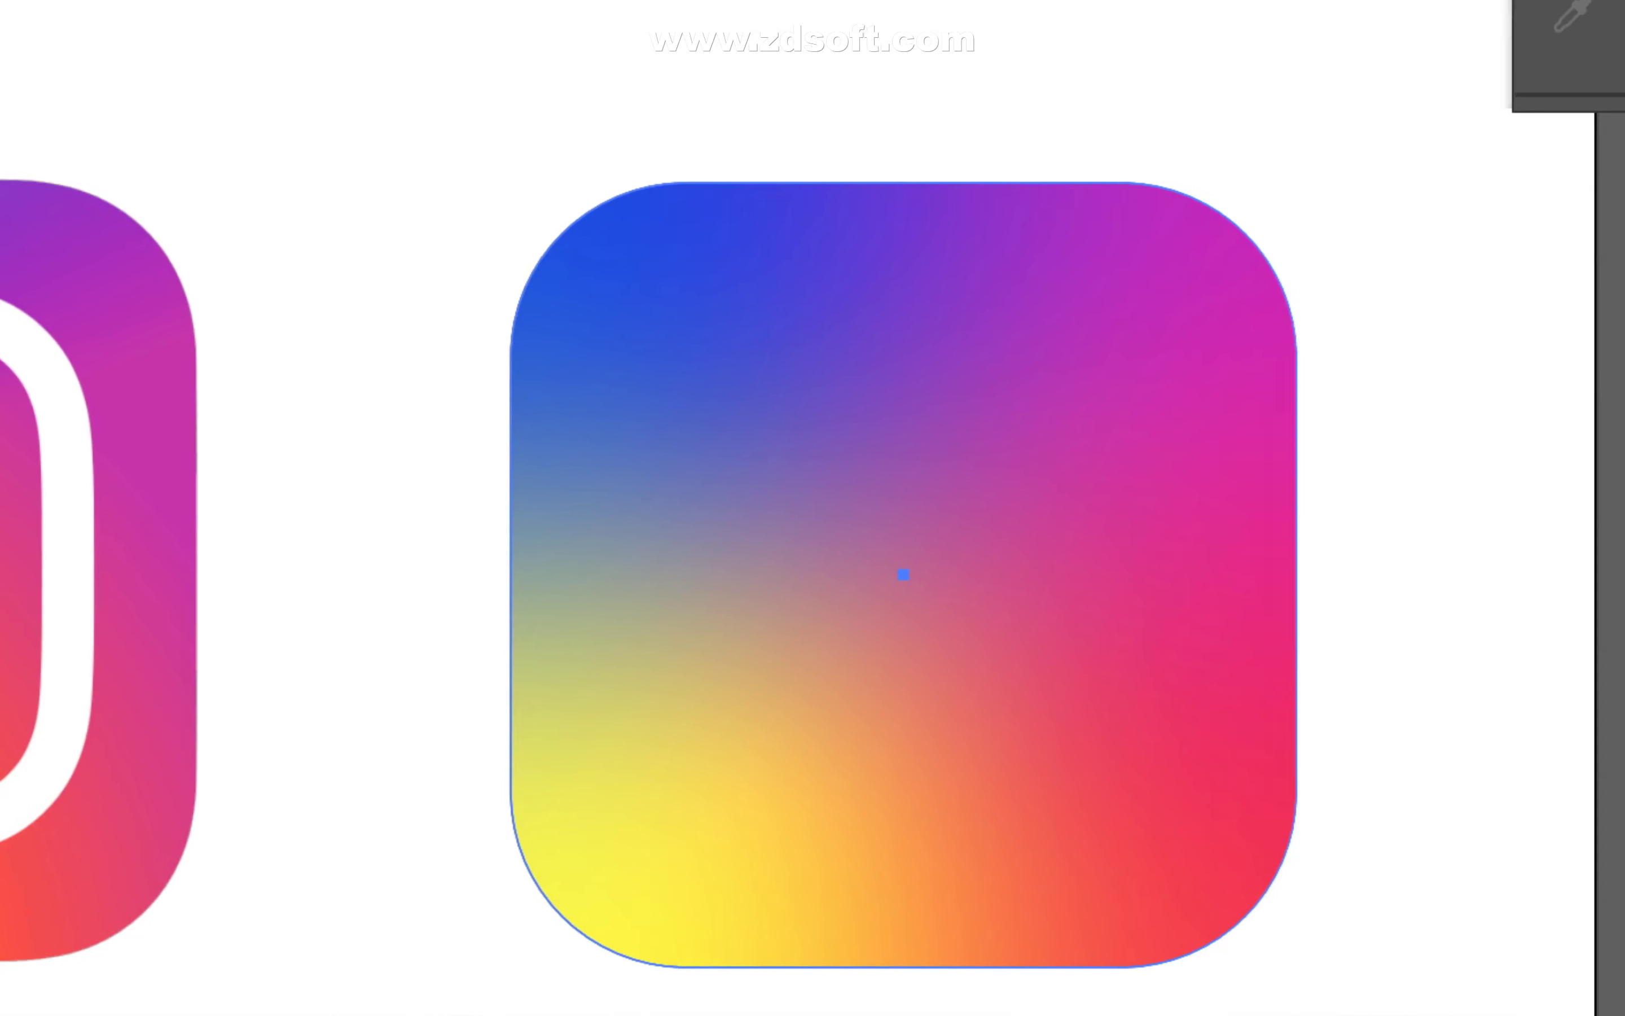
pyautogui.click(1327, 873)
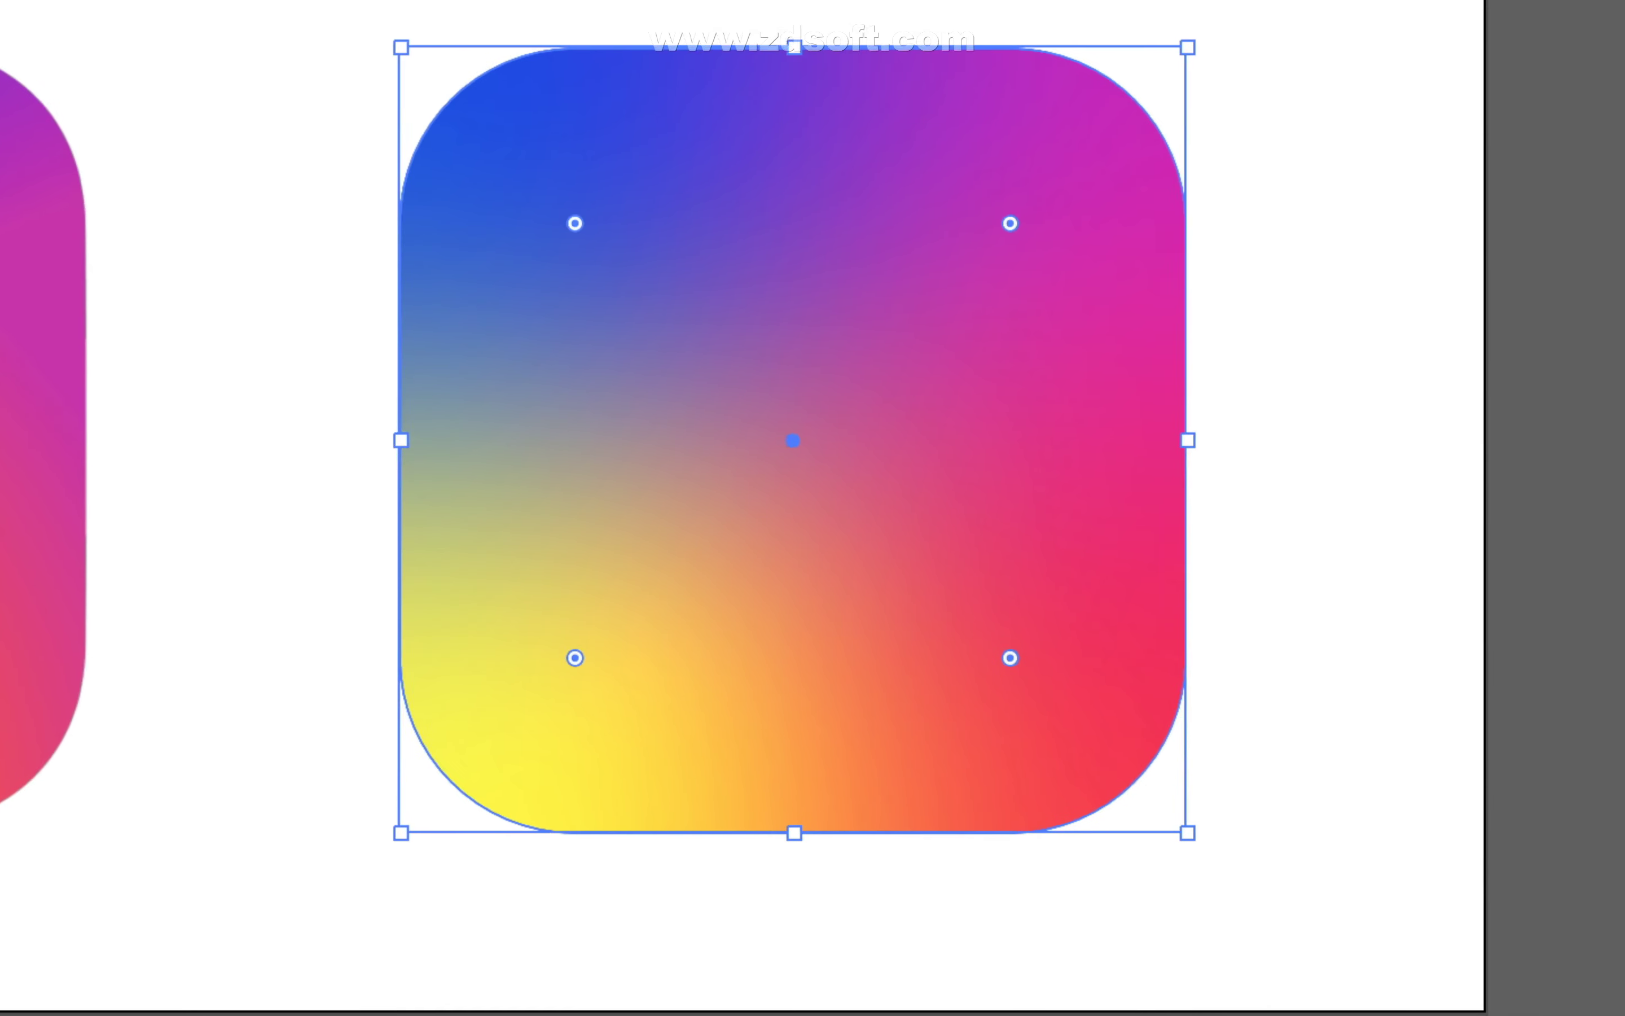
# - Undo the freeform gradient's point moves and colour changes on the rounded square
pyautogui.hotkey('ctrl', 'z')
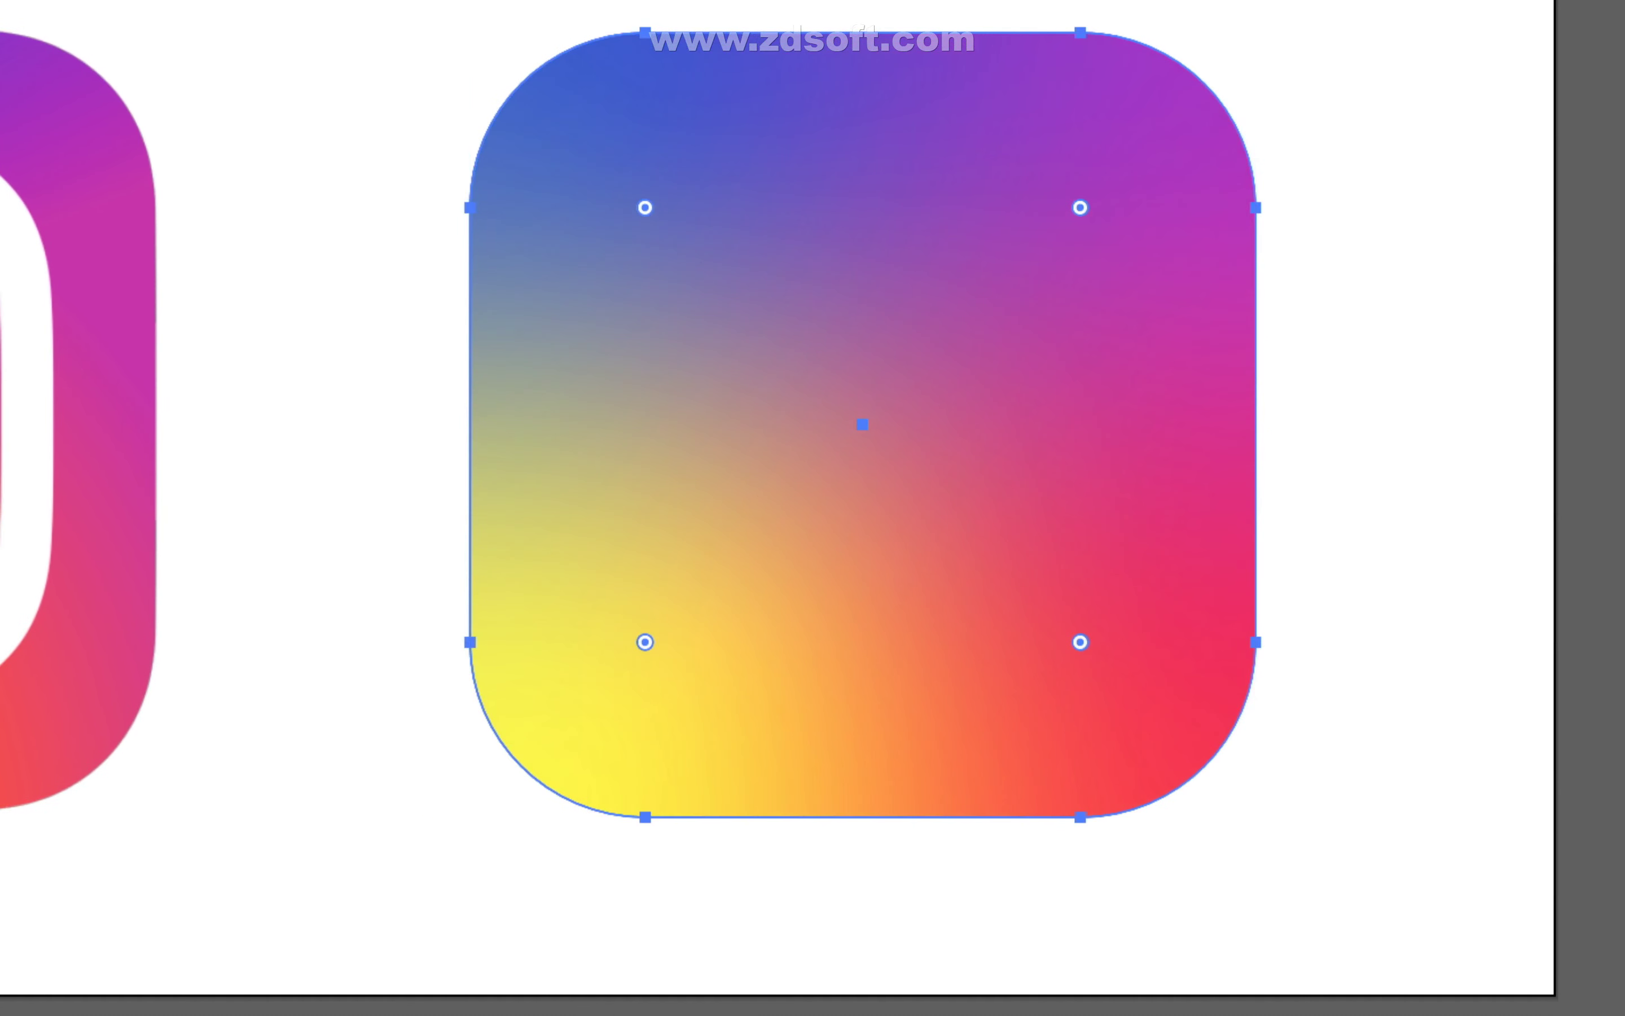
pyautogui.hotkey('ctrl', 'z')
pyautogui.hotkey('ctrl', 'z')
pyautogui.hotkey('ctrl', 'z')
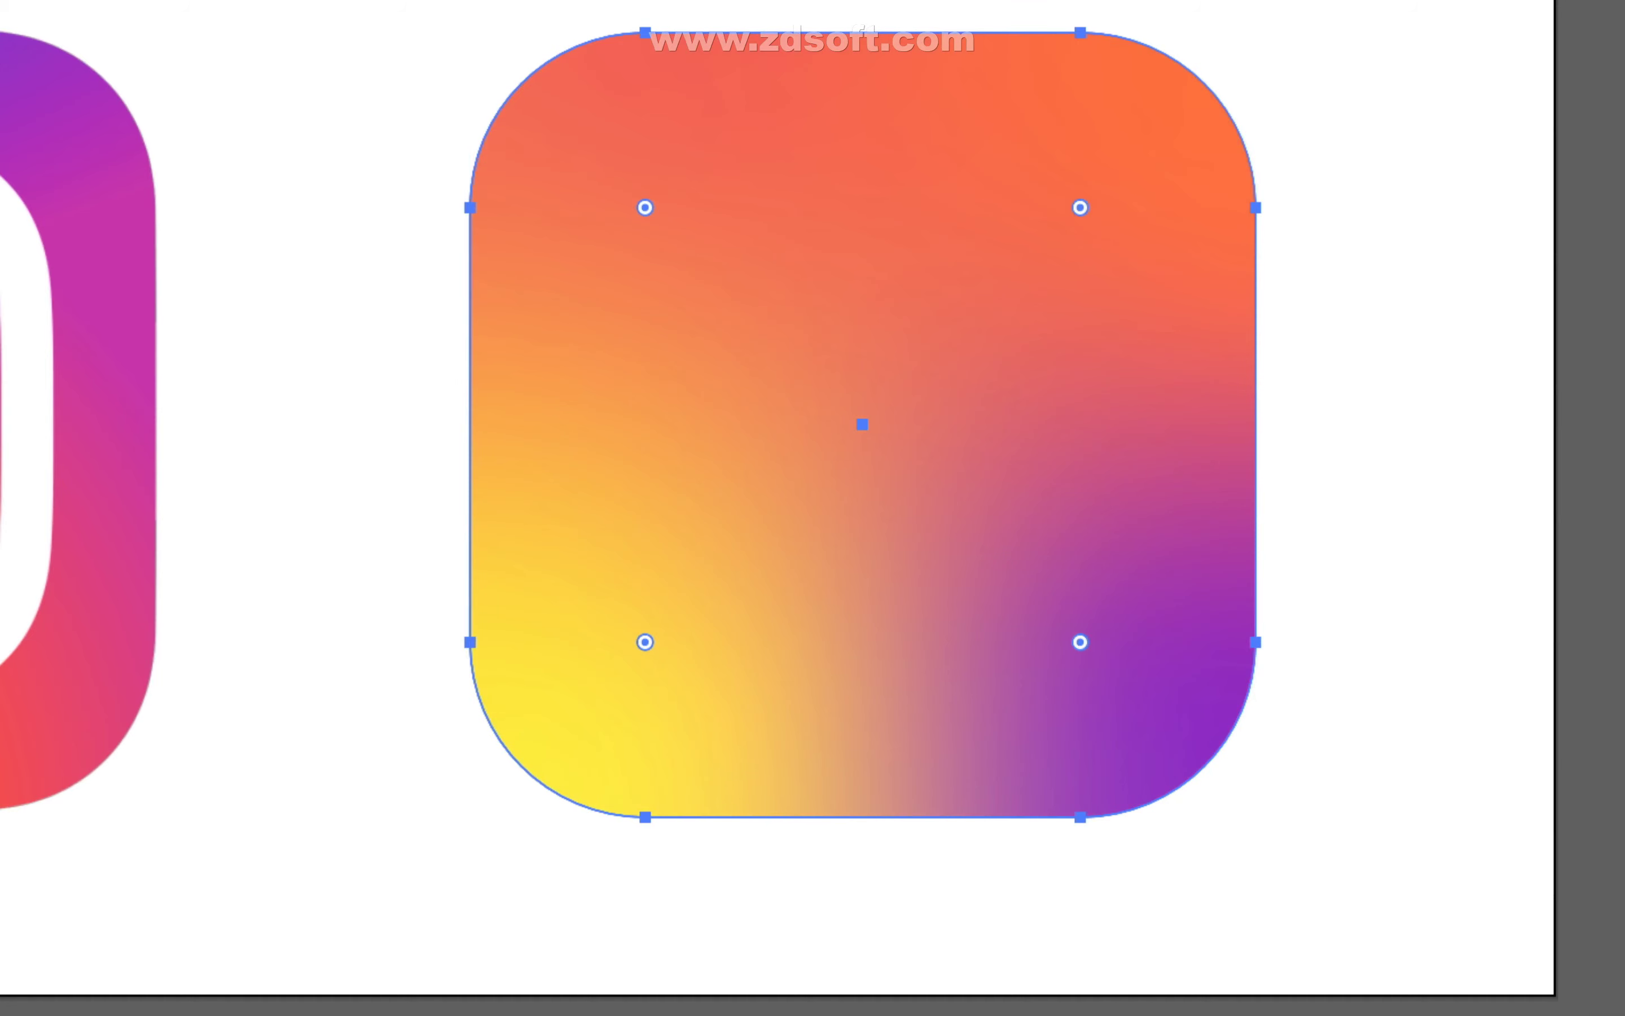
pyautogui.hotkey('ctrl', 'z')
pyautogui.hotkey('ctrl', 'z')
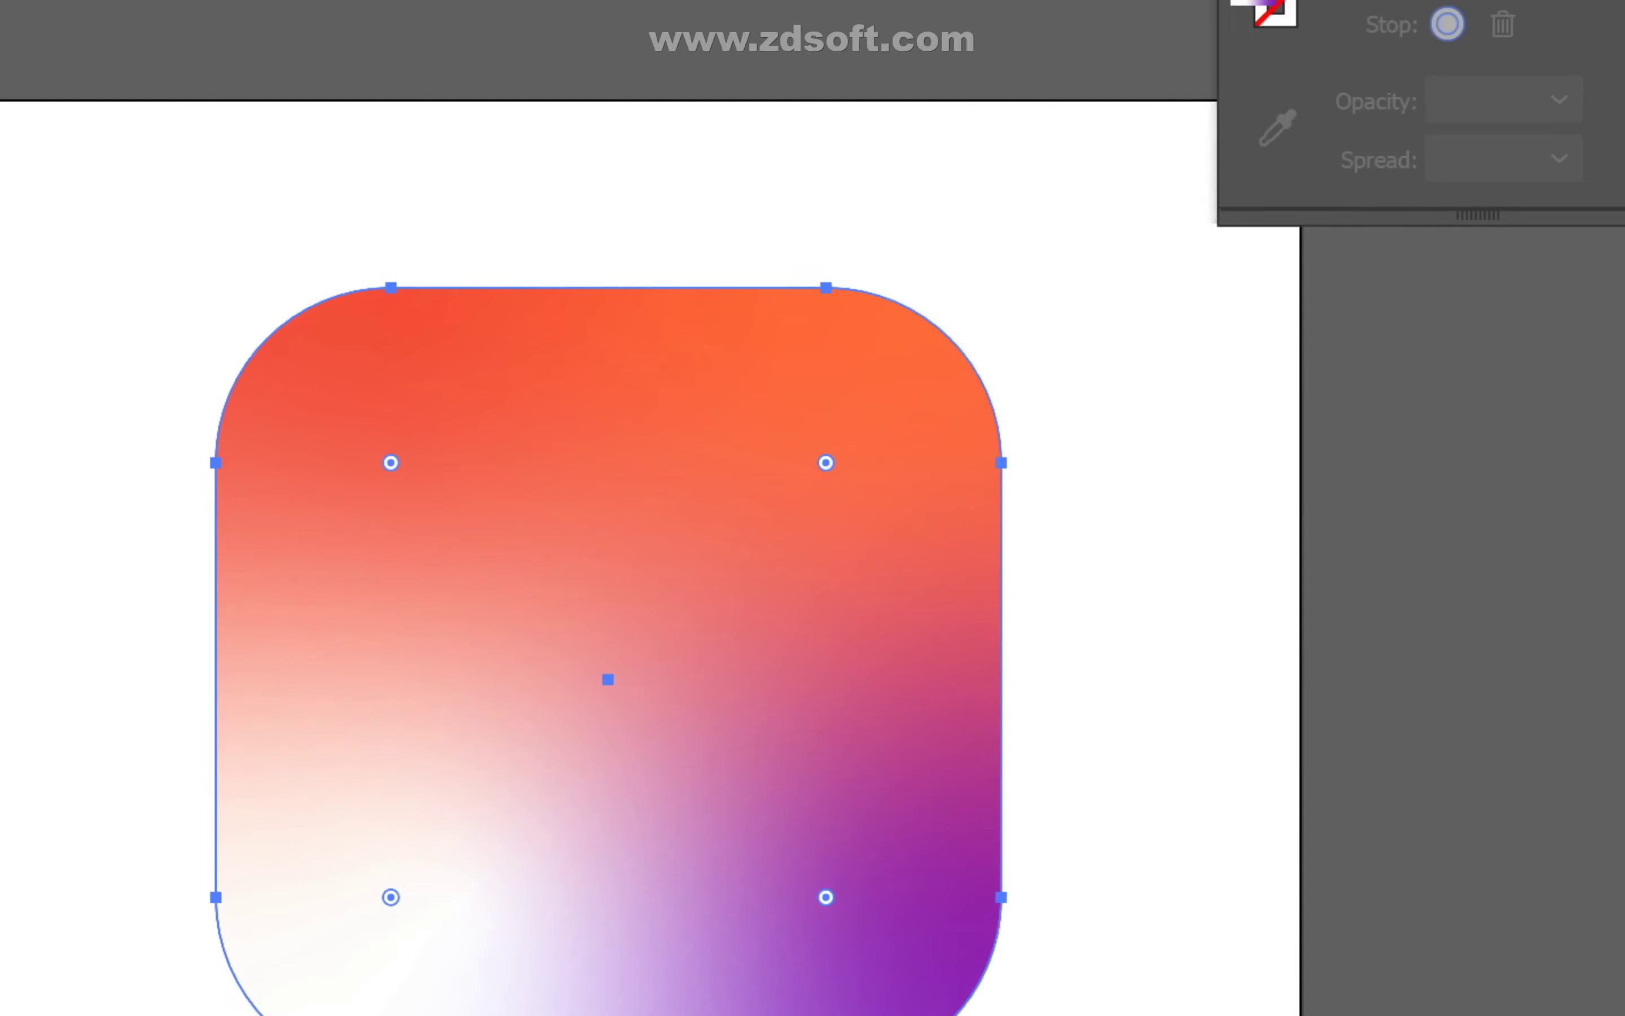
pyautogui.hotkey('ctrl', 'z')
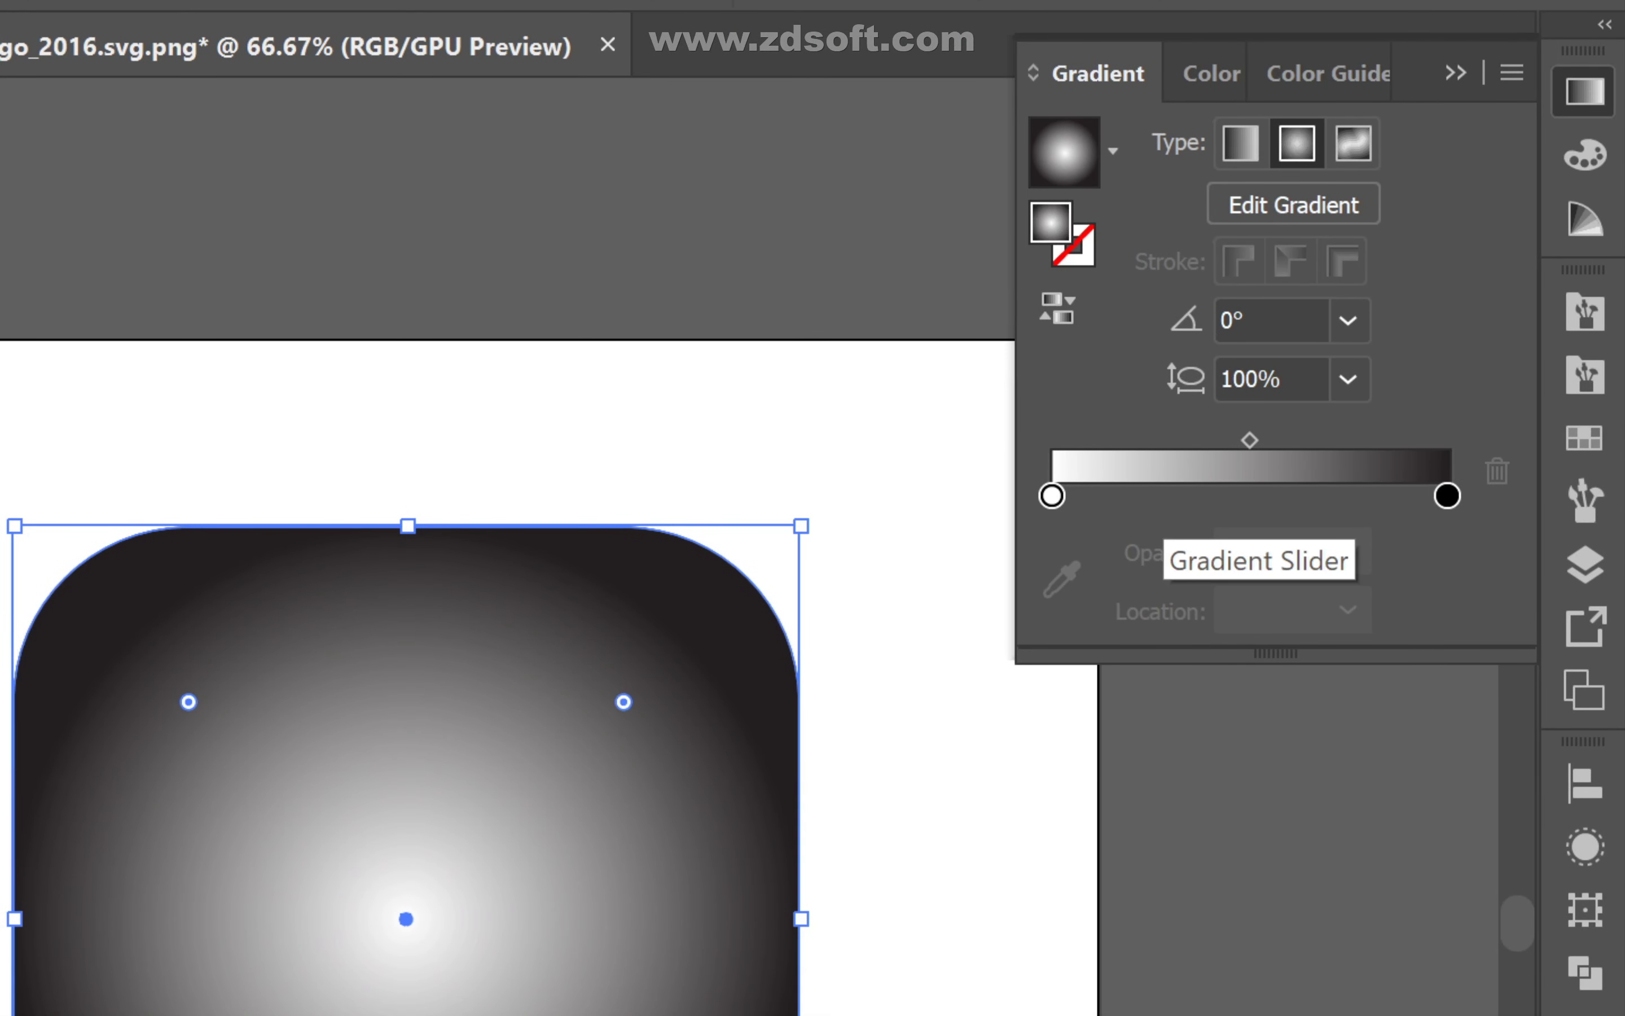
# - Add two intermediate stops to the radial gradient, at 34.64% and 67.04%, and sample the logo's yellow for the first stop
pyautogui.click(1188, 497)
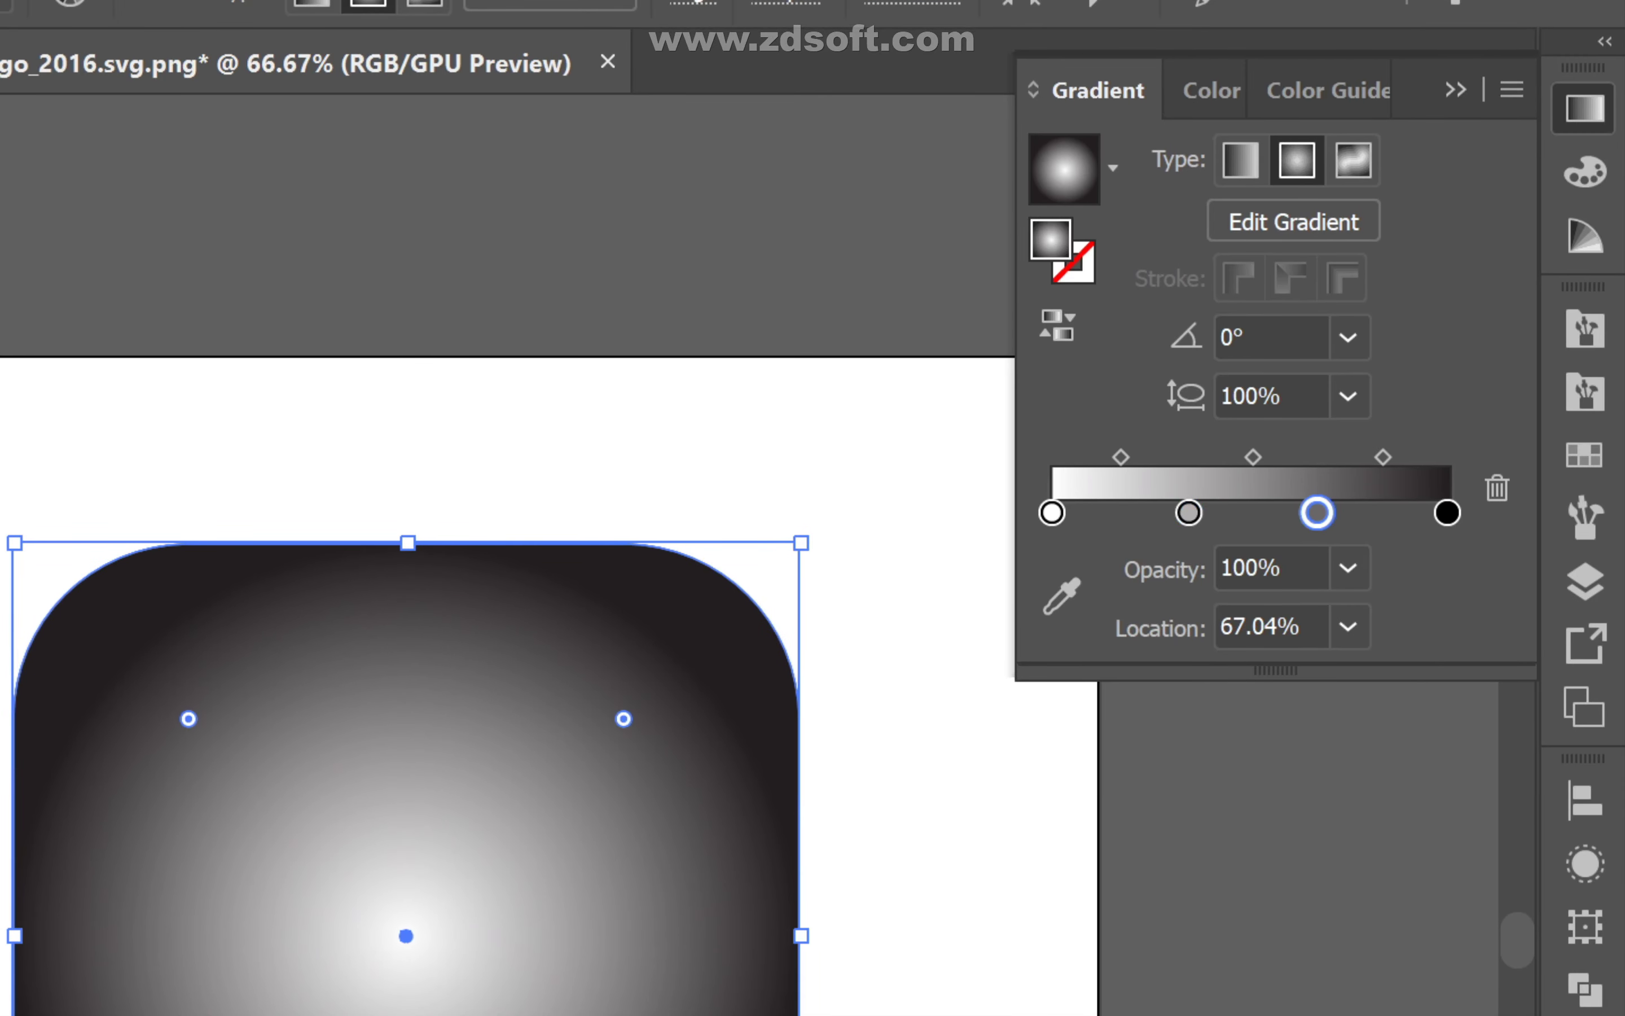
pyautogui.doubleClick(1052, 512)
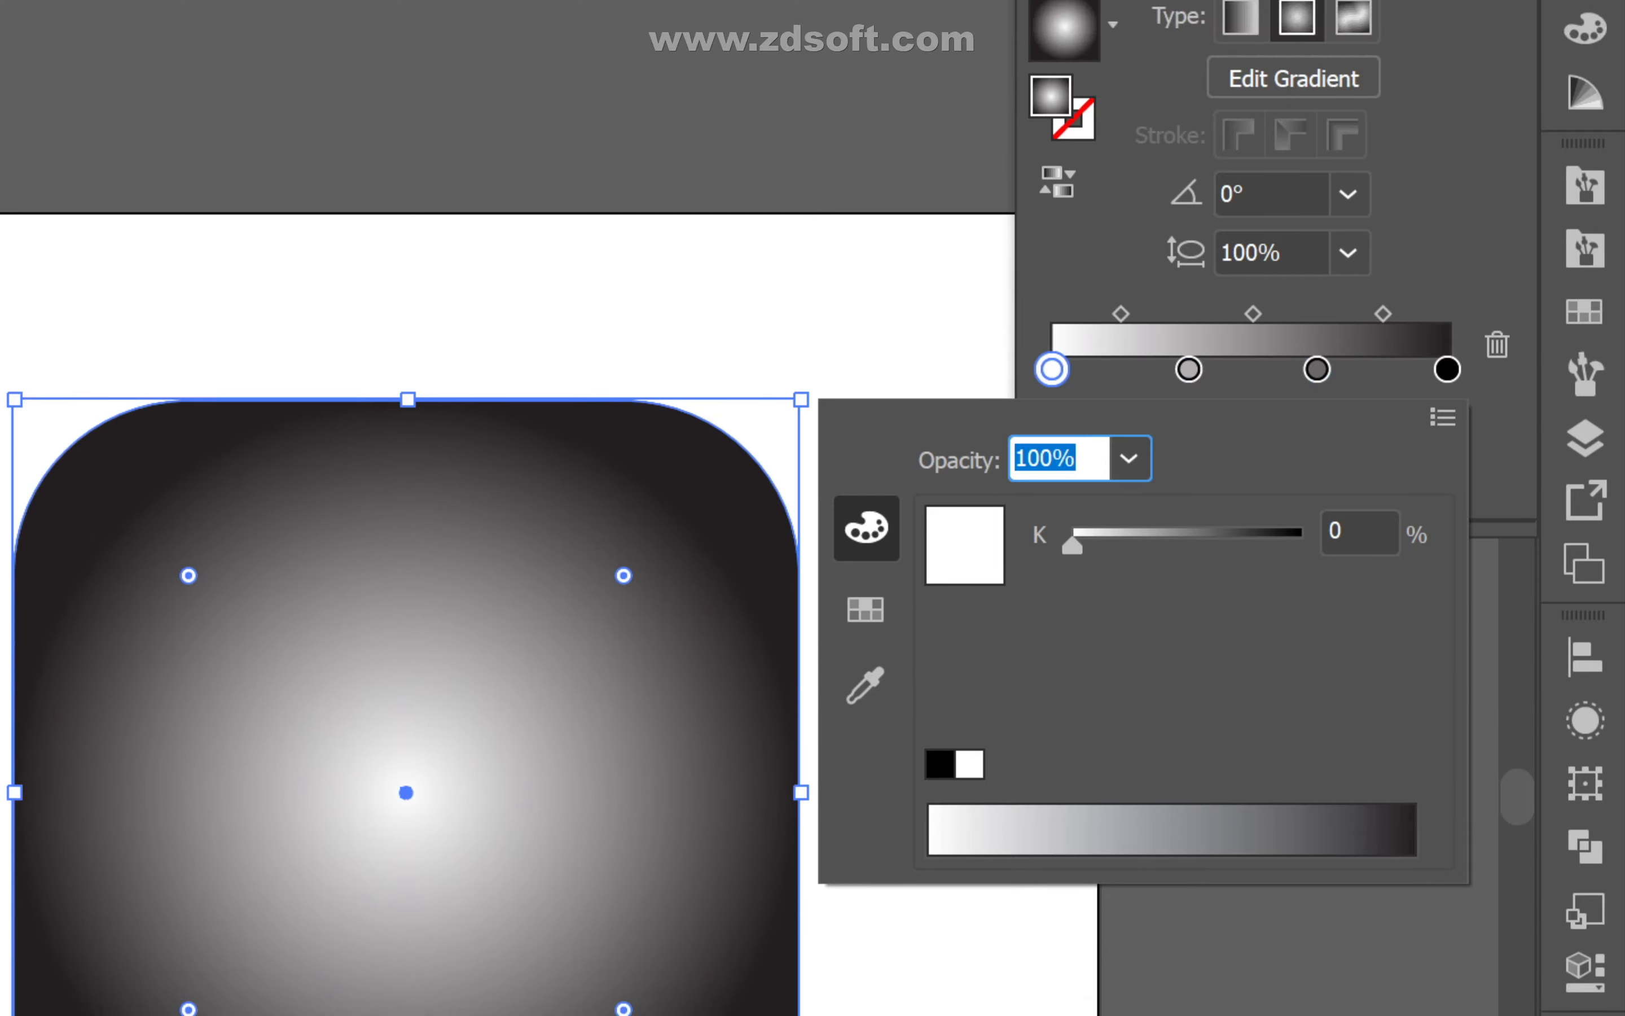
pyautogui.click(866, 829)
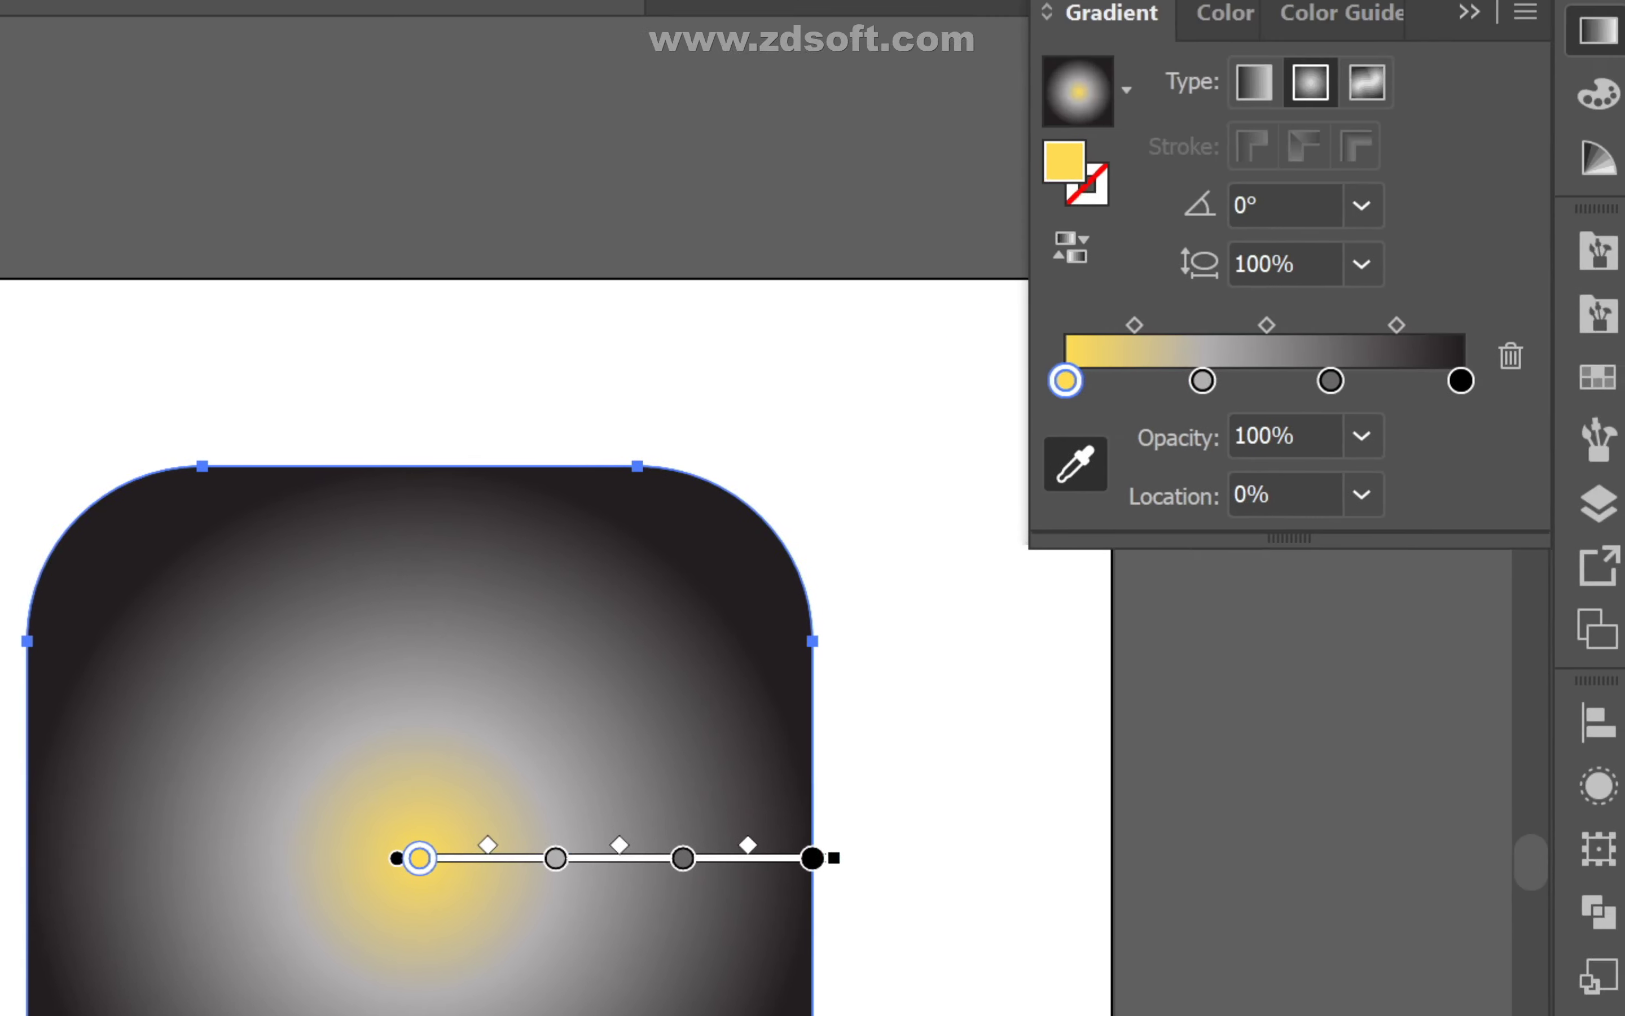
# - Colour the radial gradient's second stop red and its third stop magenta by sampling the logo
pyautogui.click(1201, 378)
pyautogui.doubleClick(1190, 503)
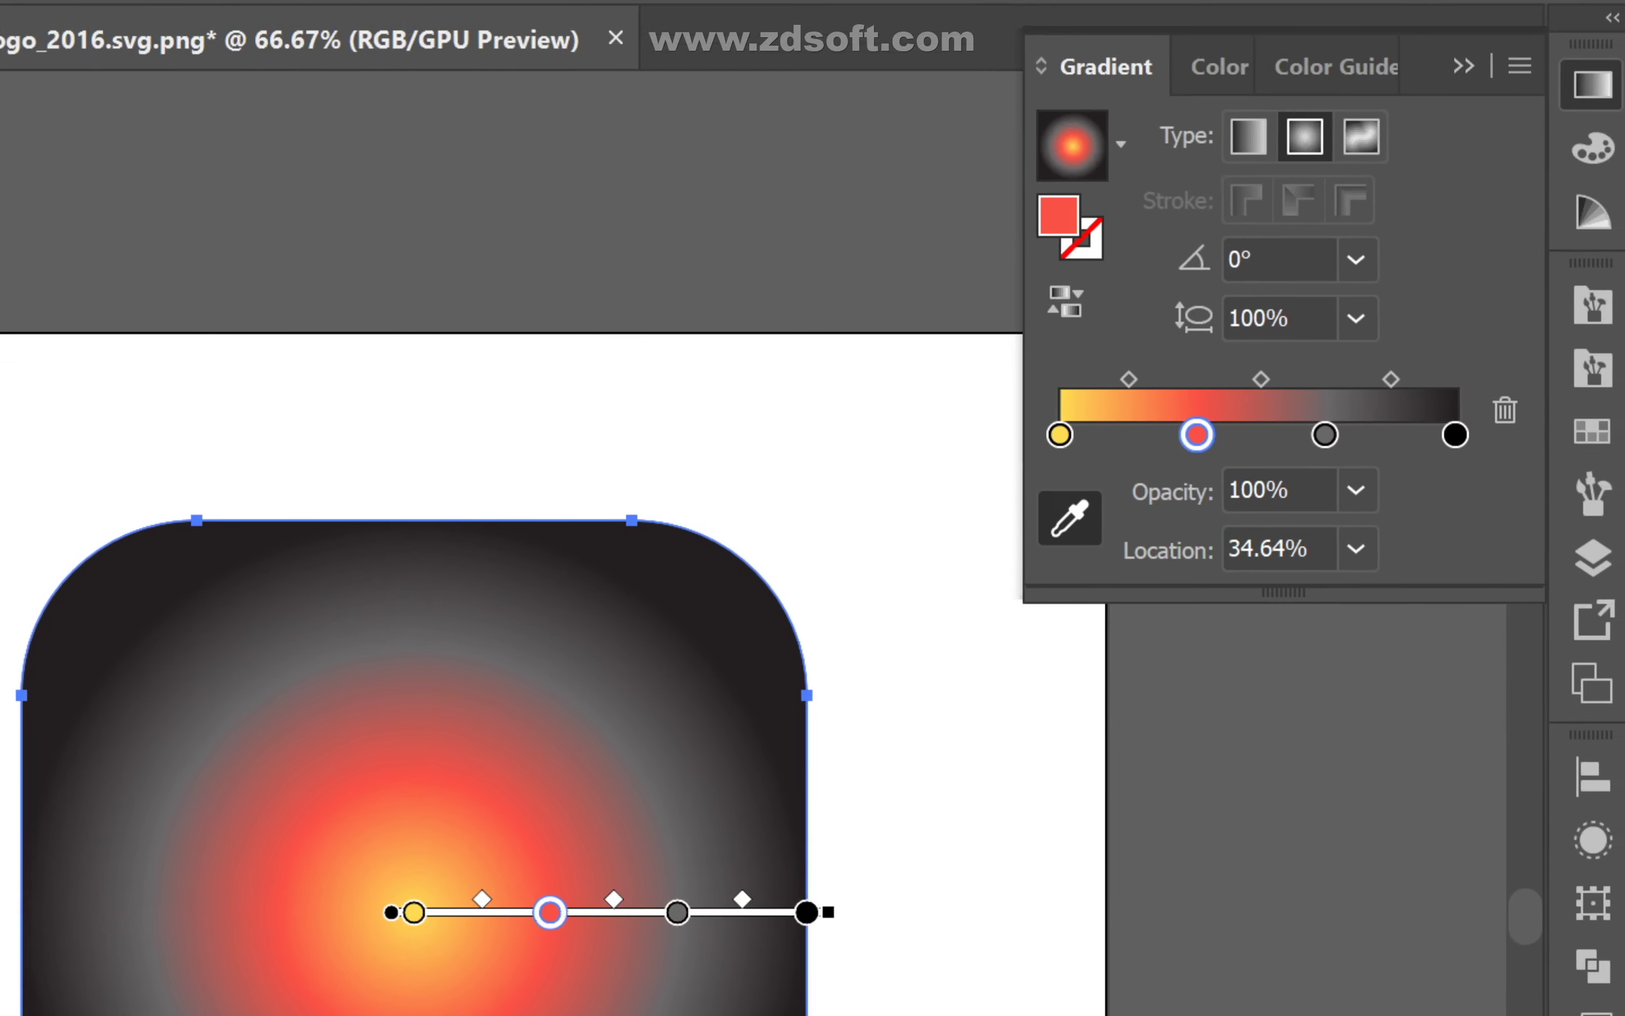
pyautogui.doubleClick(1465, 256)
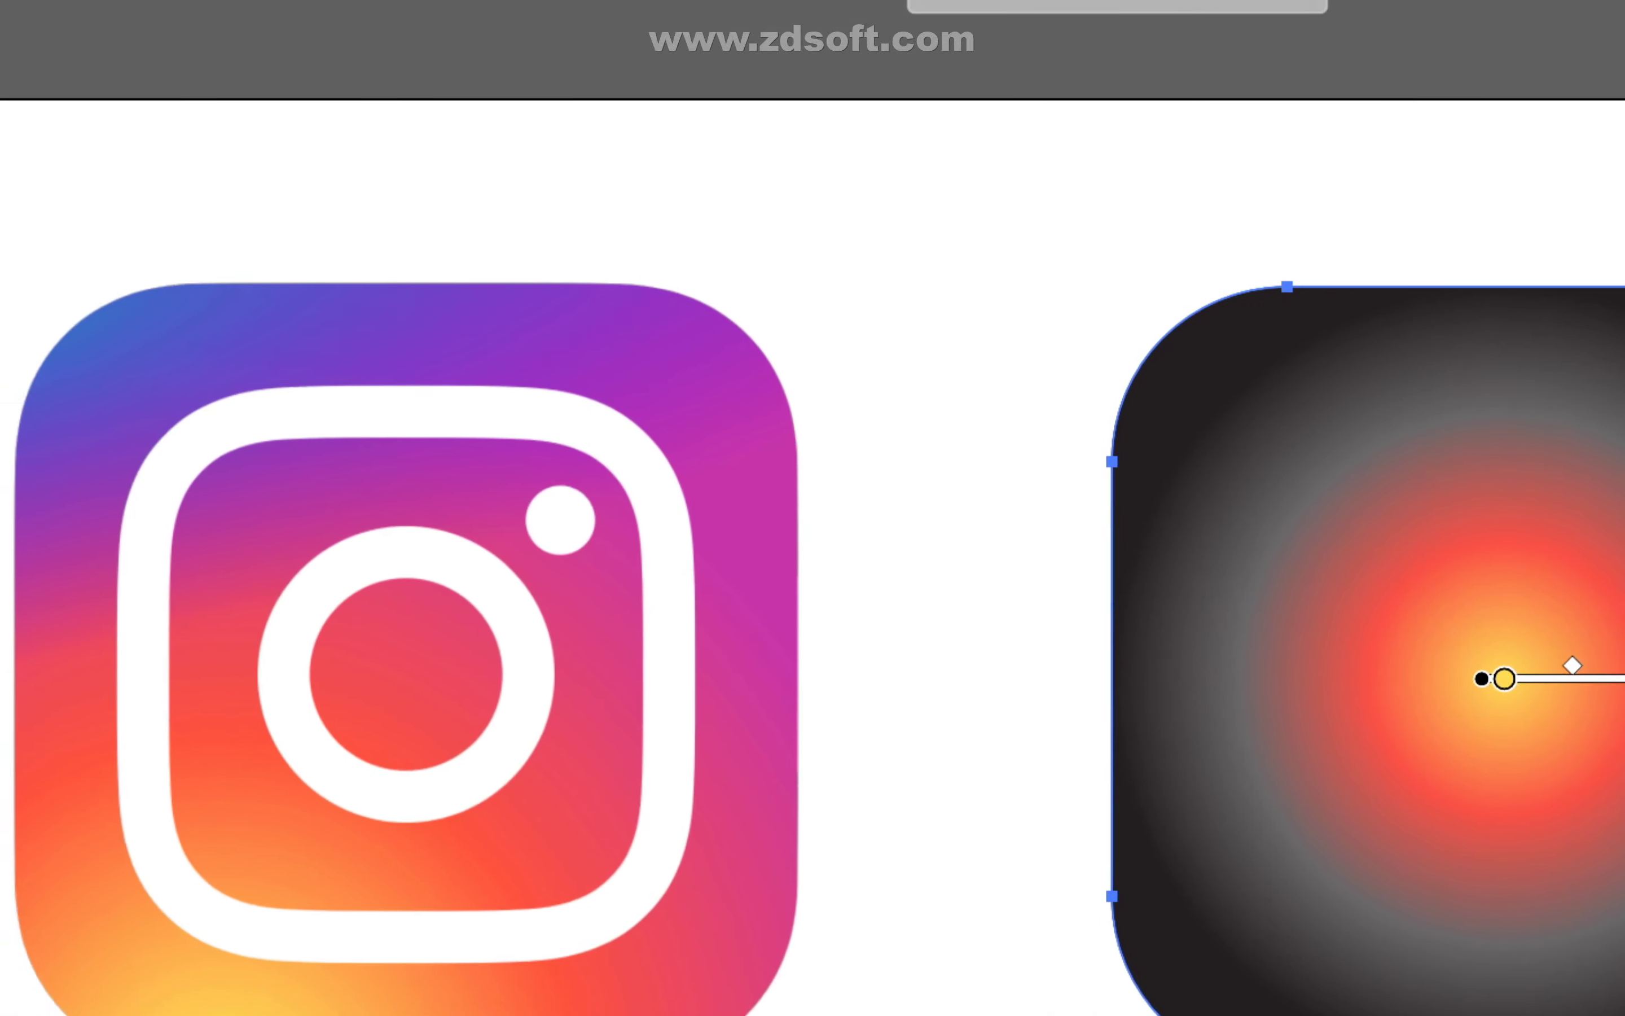
pyautogui.click(747, 518)
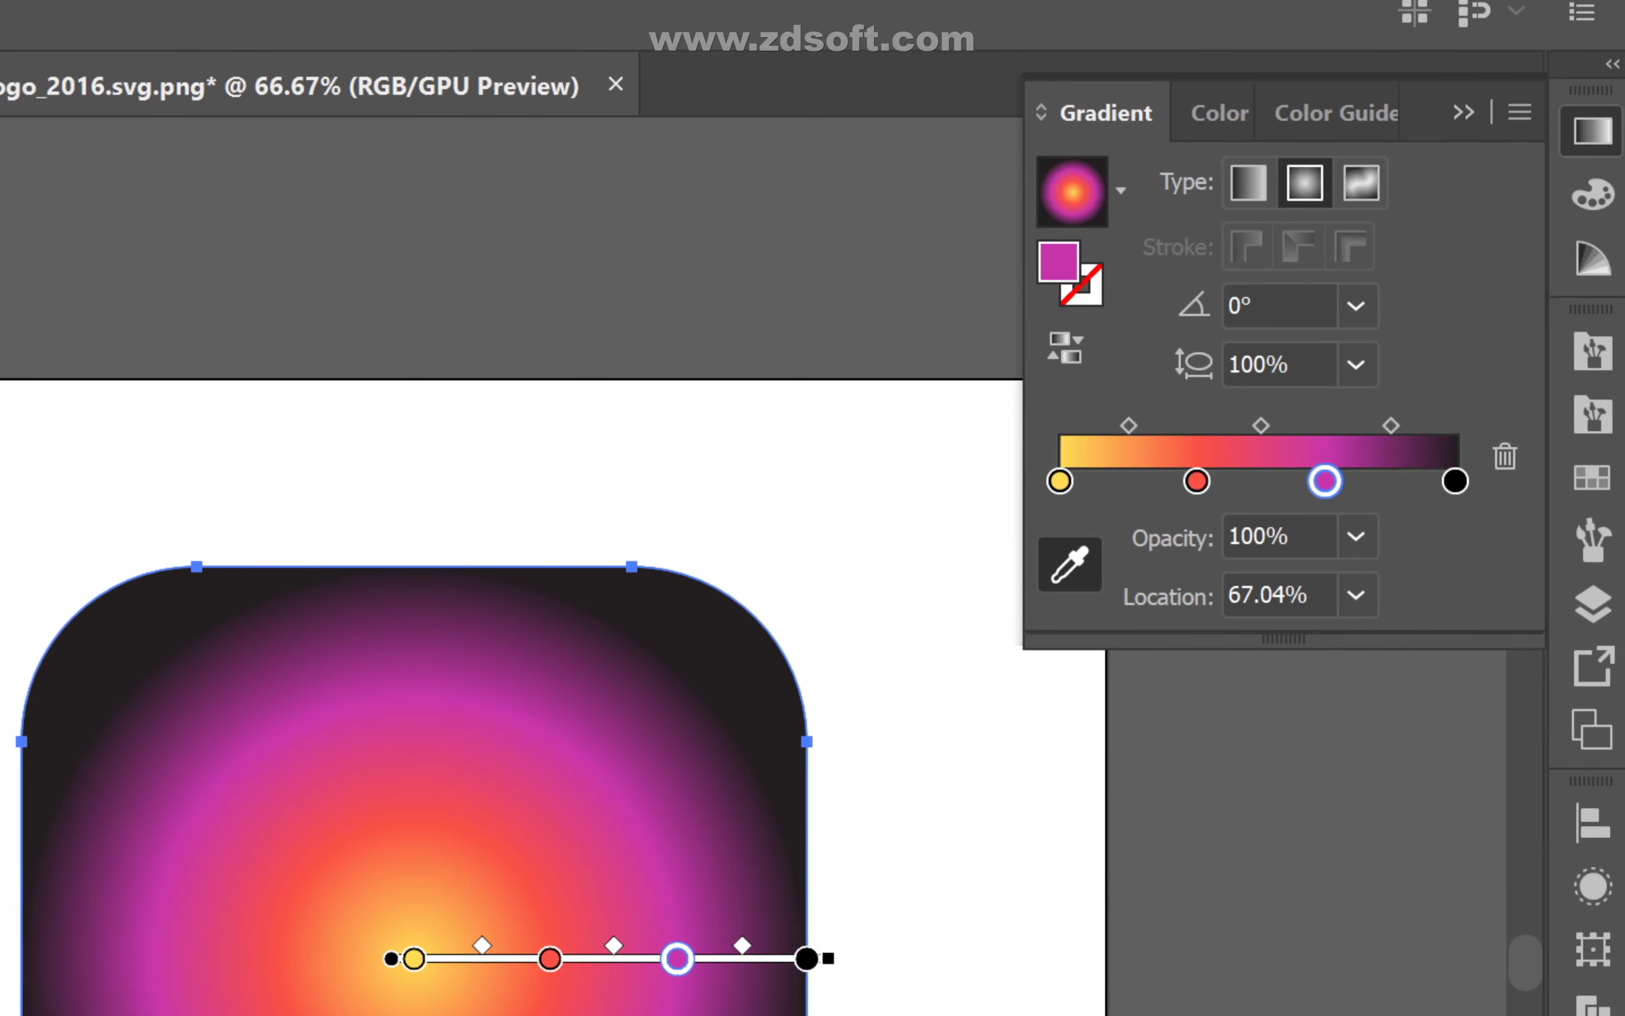
# - Colour the radial gradient's last stop blue by sampling the logo's upper-left corner
pyautogui.doubleClick(1455, 481)
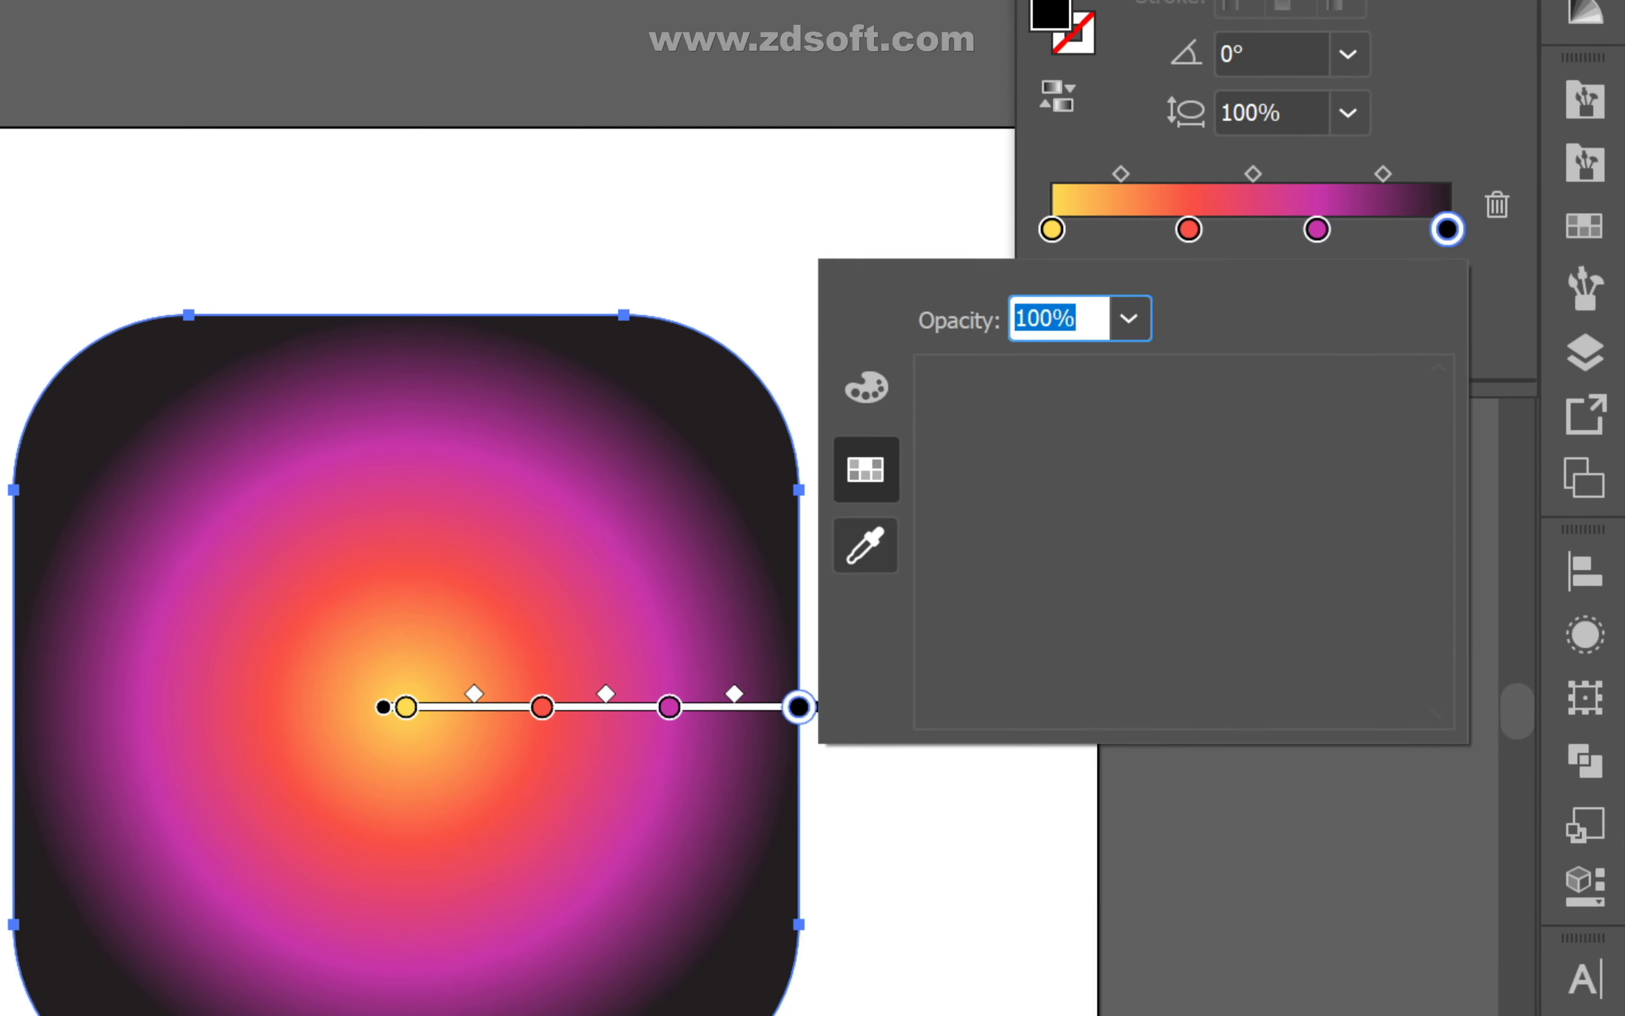
pyautogui.click(865, 544)
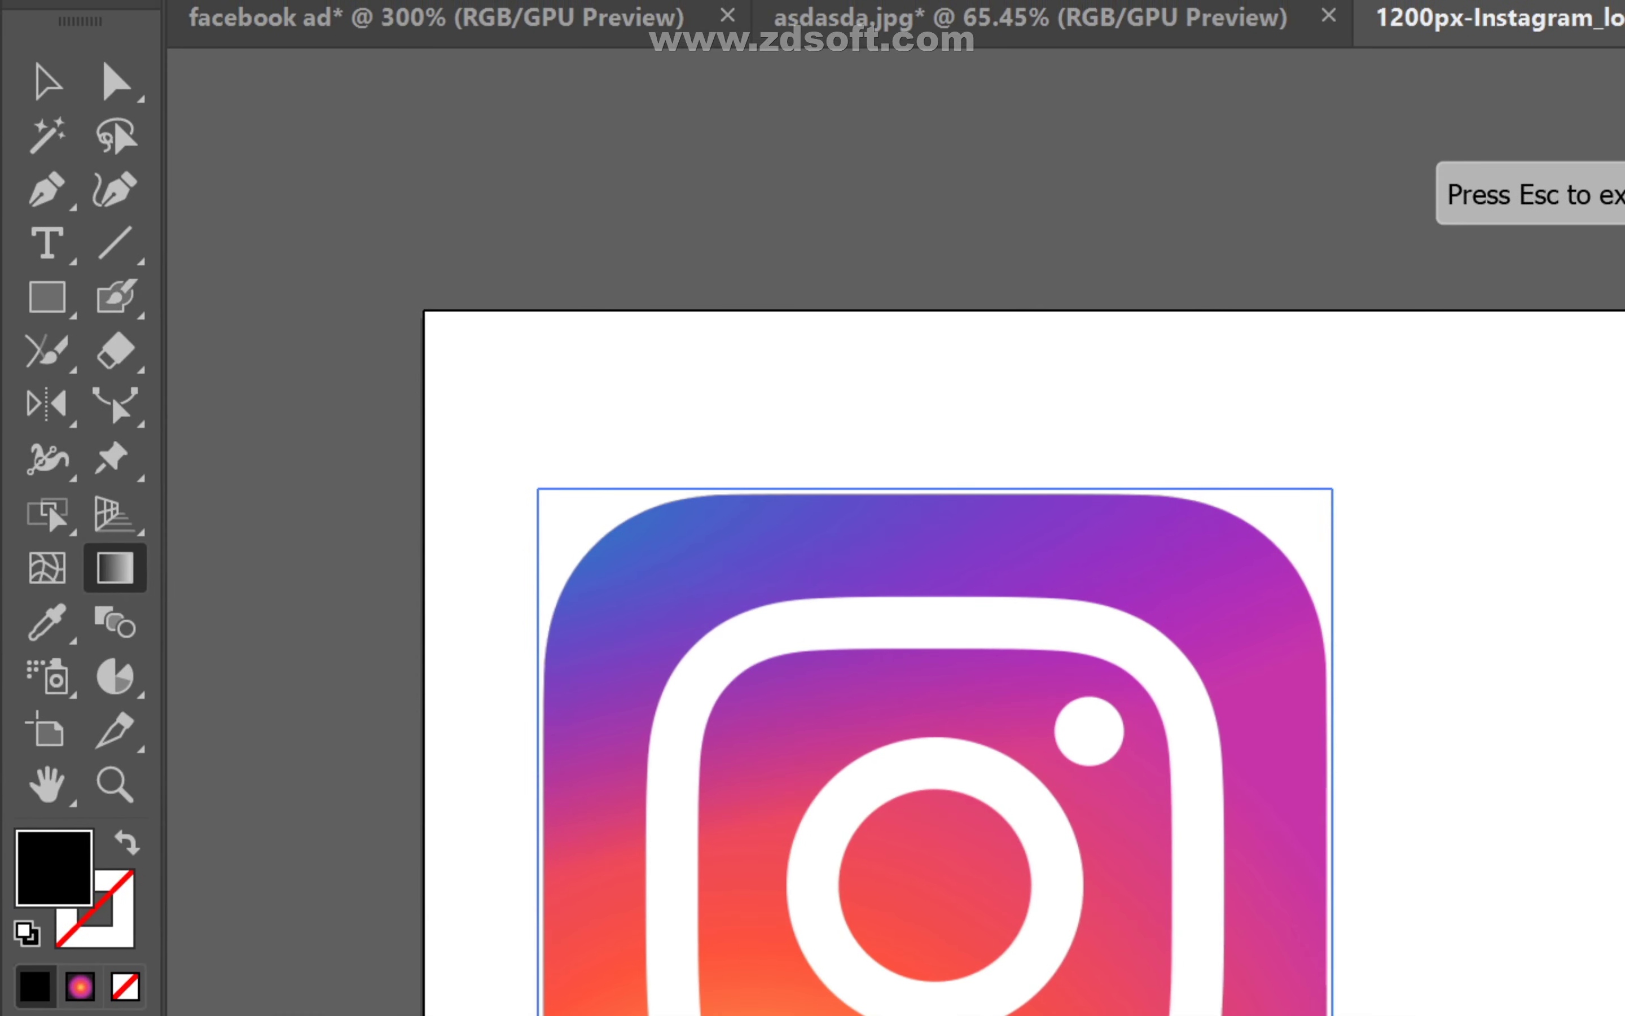
pyautogui.click(618, 546)
# - Redraw the rounded square's radial gradient so it spreads from the lower-left corner towards the upper right
pyautogui.hotkey('ctrl', 'F9')
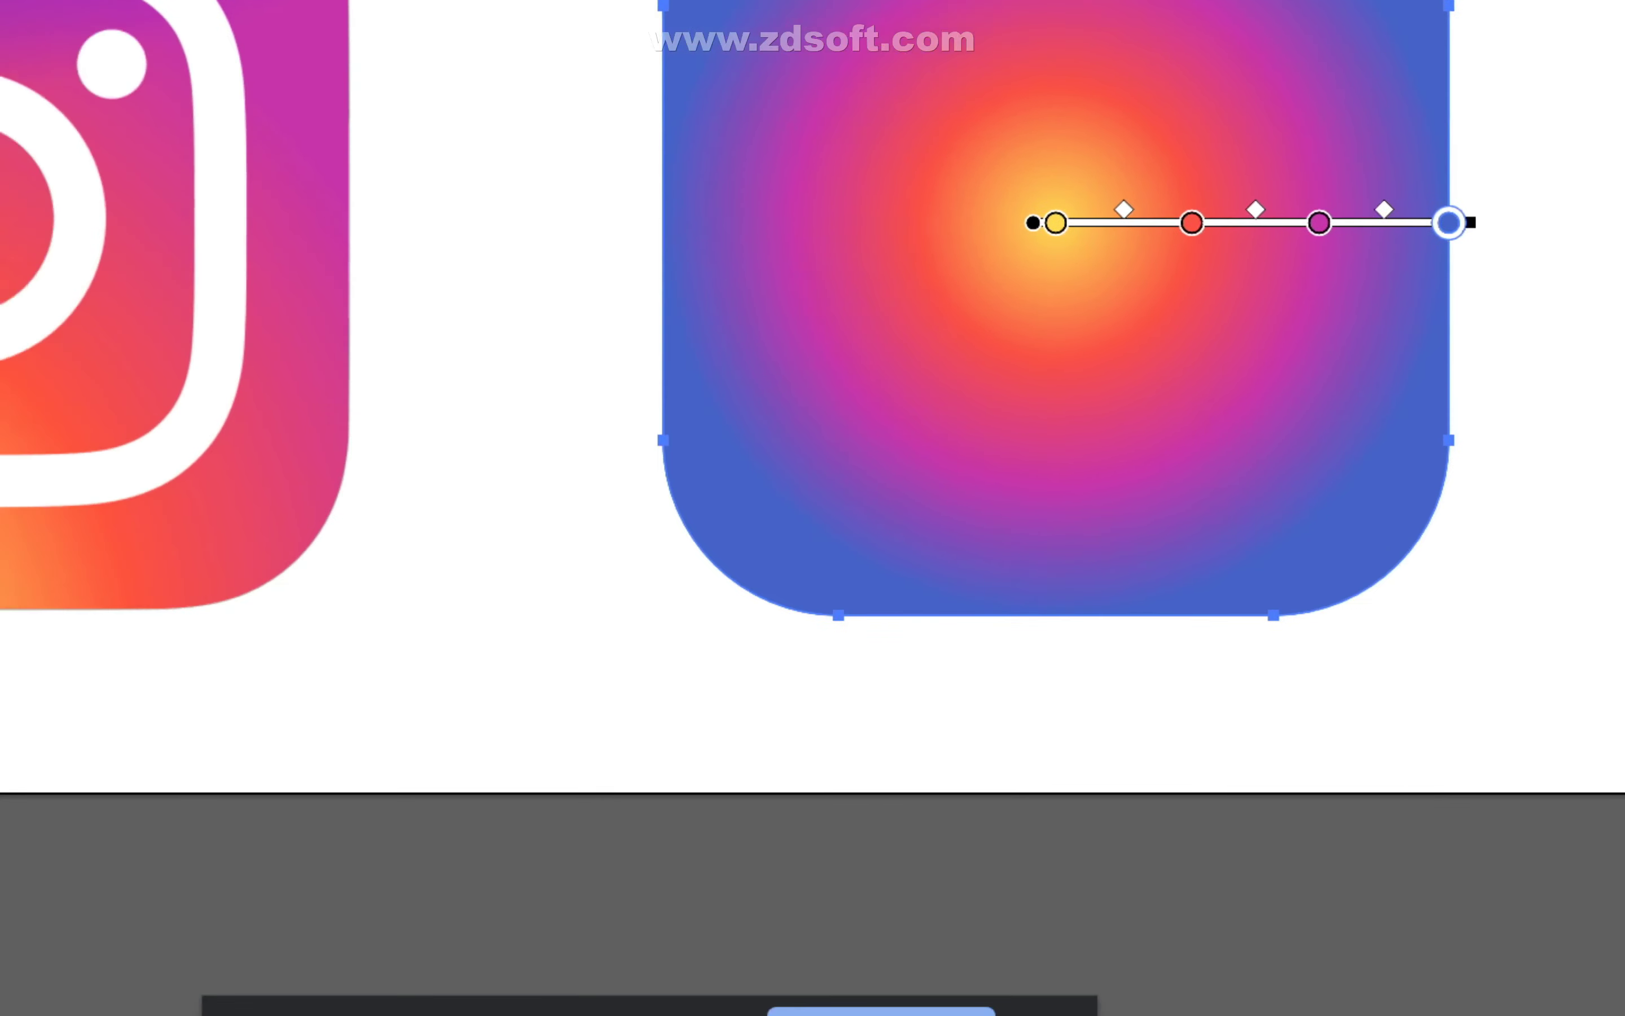
pyautogui.moveTo(167, 1001); pyautogui.dragTo(522, 796)
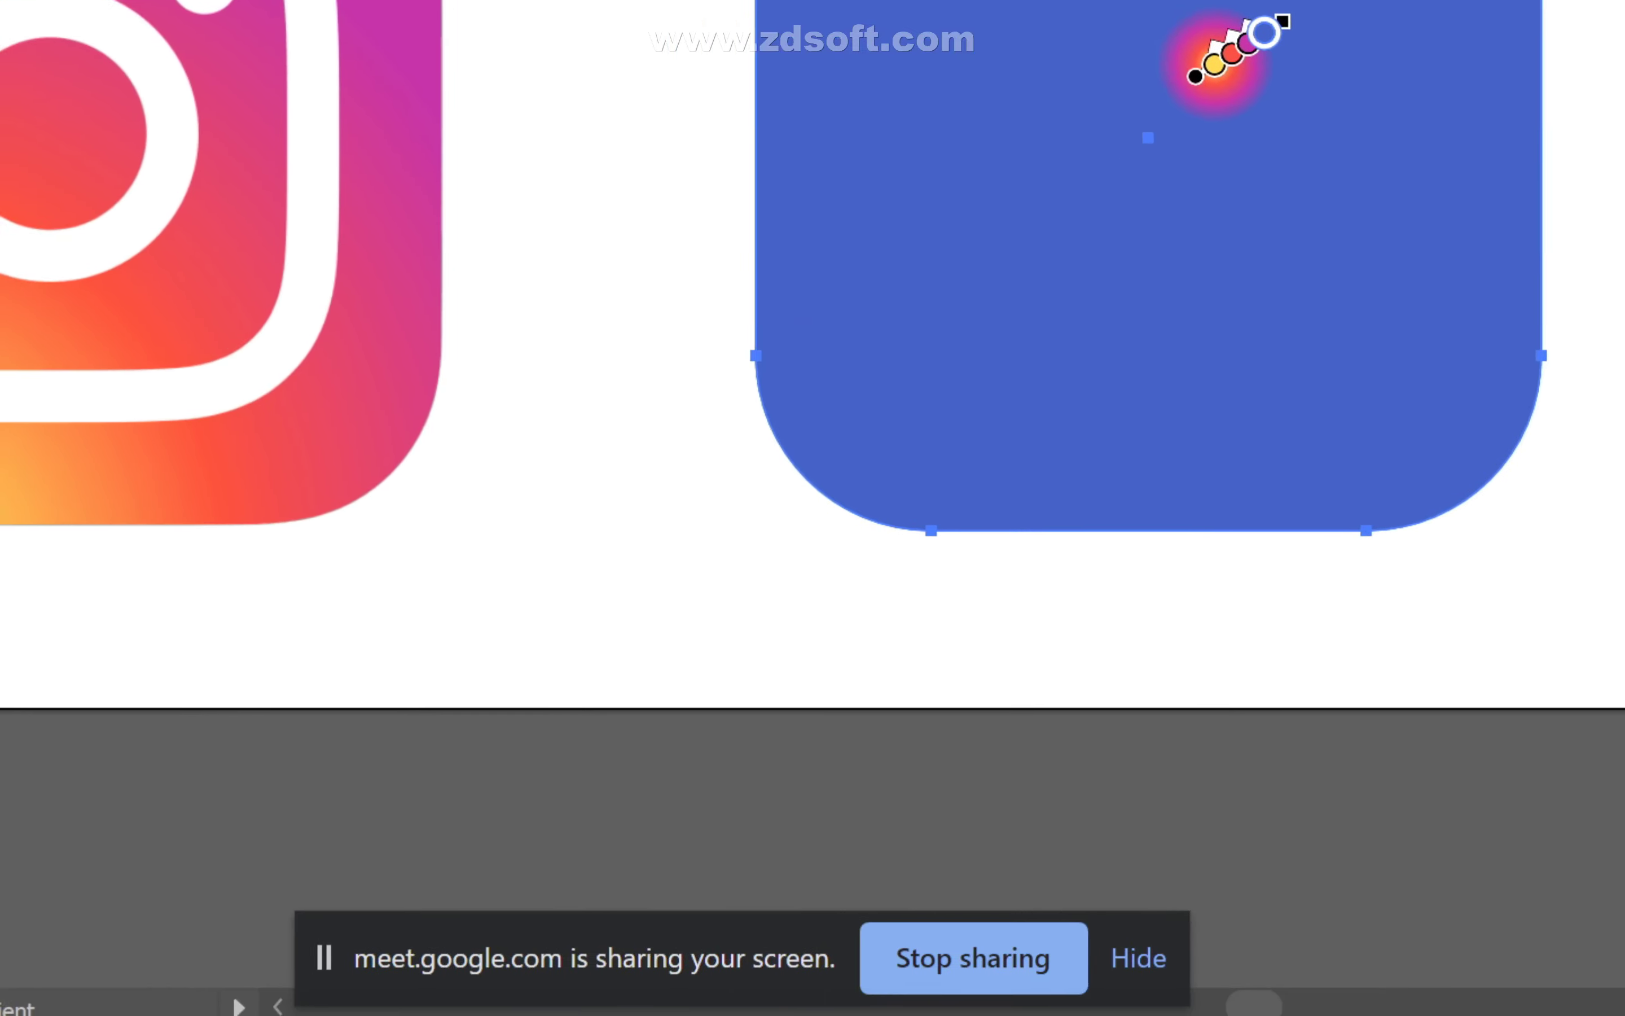
pyautogui.moveTo(385, 963); pyautogui.dragTo(1156, 212)
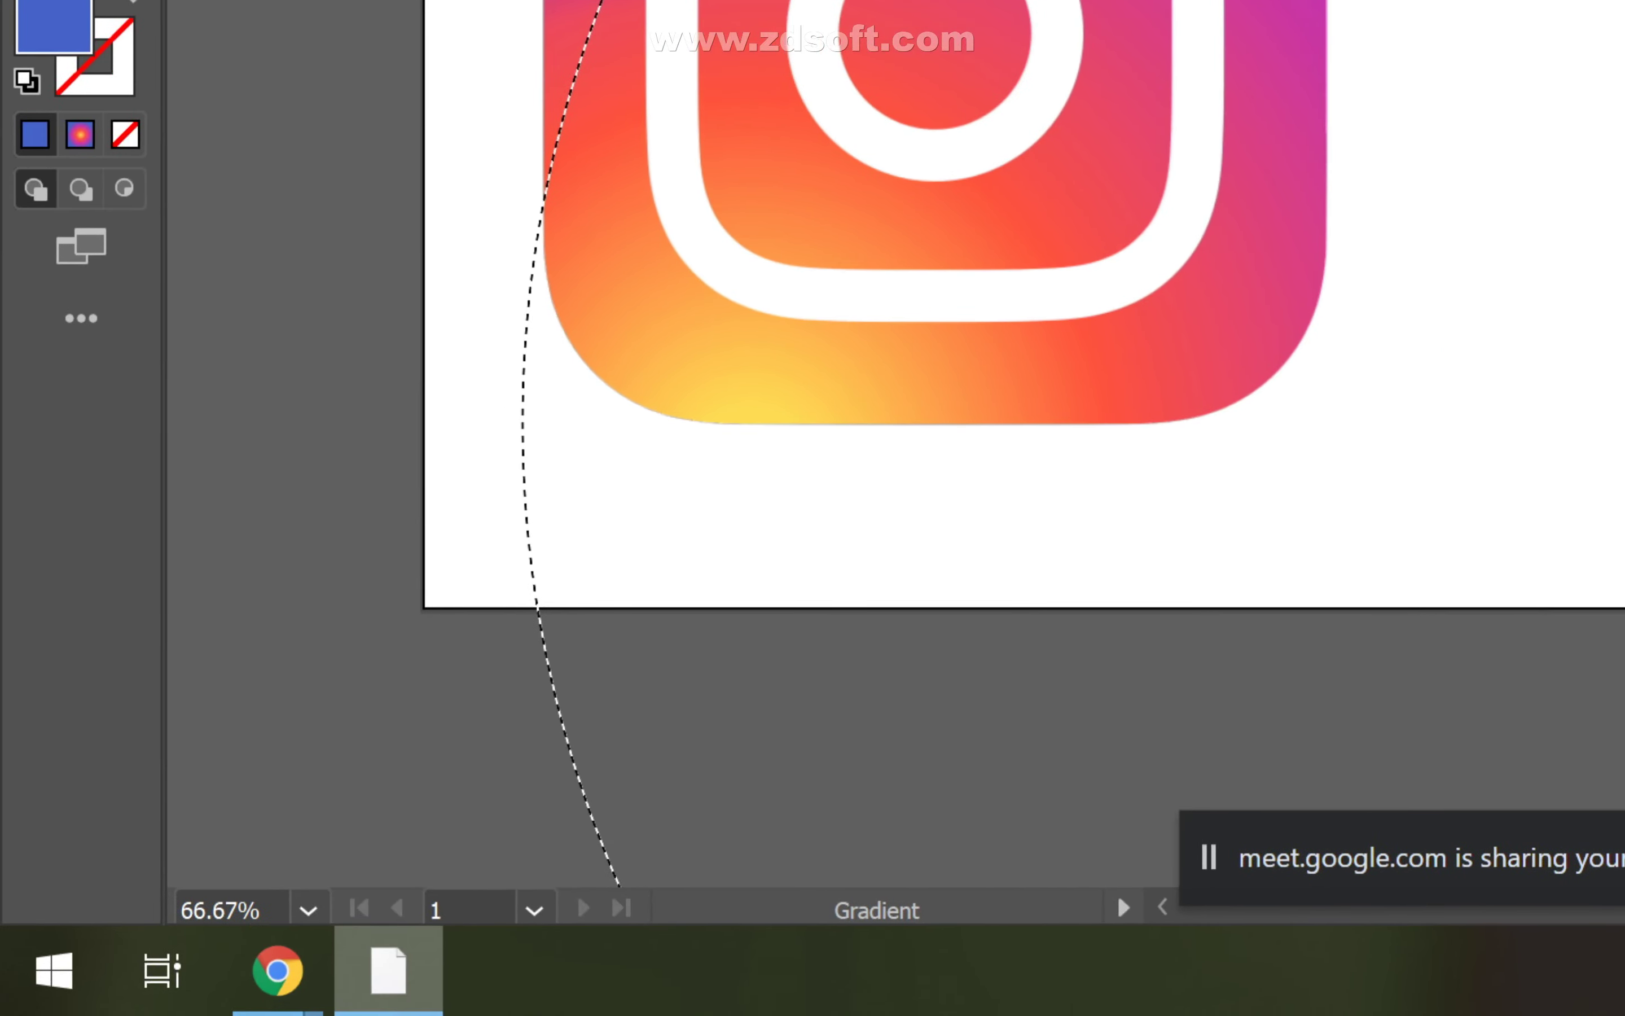
# - Switch to the Google Meet call in Chrome, admit the waiting participant and return to Illustrator
pyautogui.click(277, 970)
pyautogui.moveTo(277, 970)
pyautogui.click(725, 725)
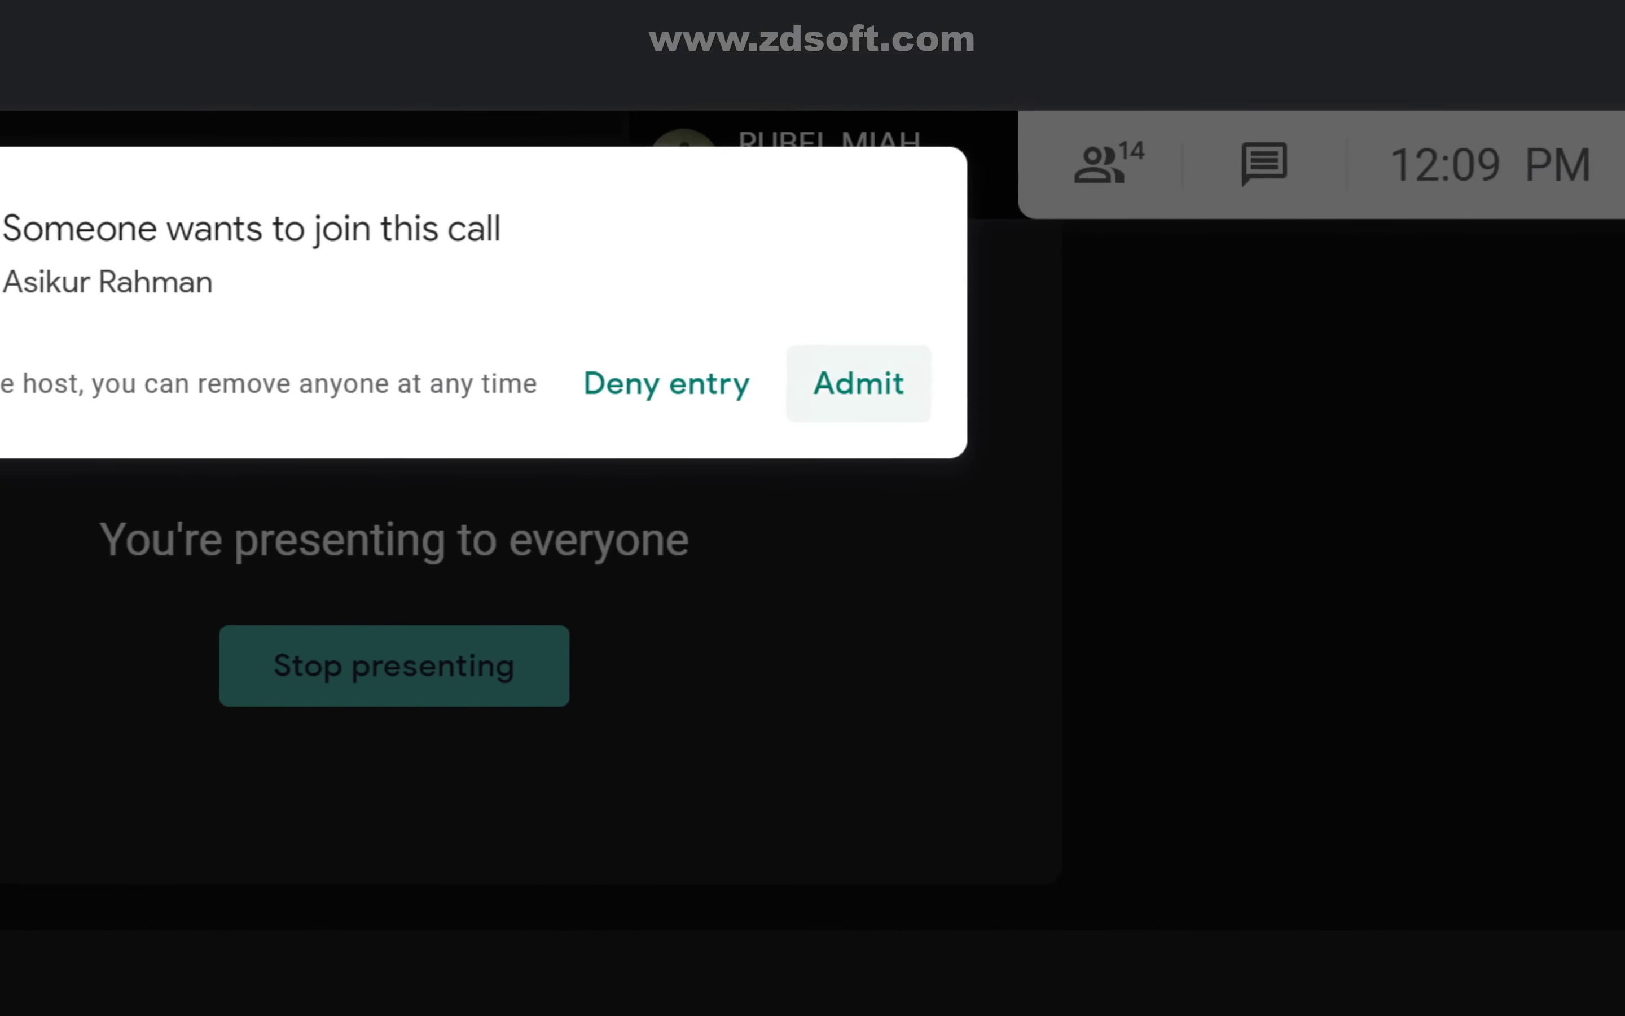
pyautogui.click(858, 383)
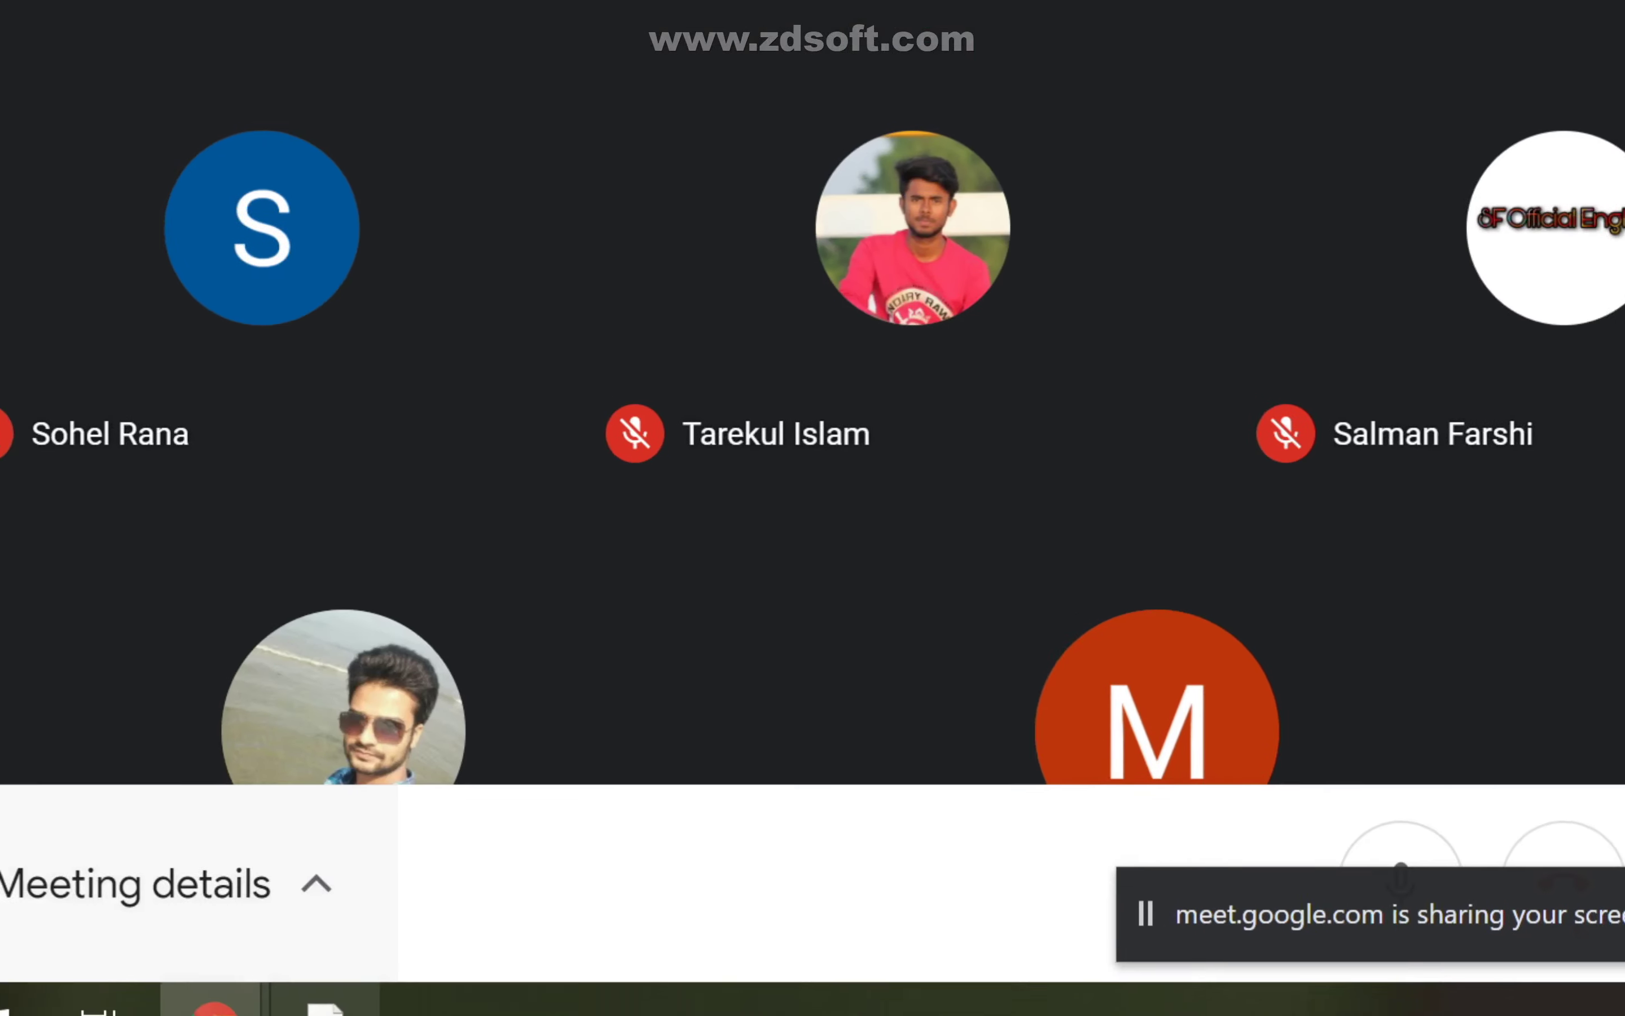
pyautogui.click(319, 1001)
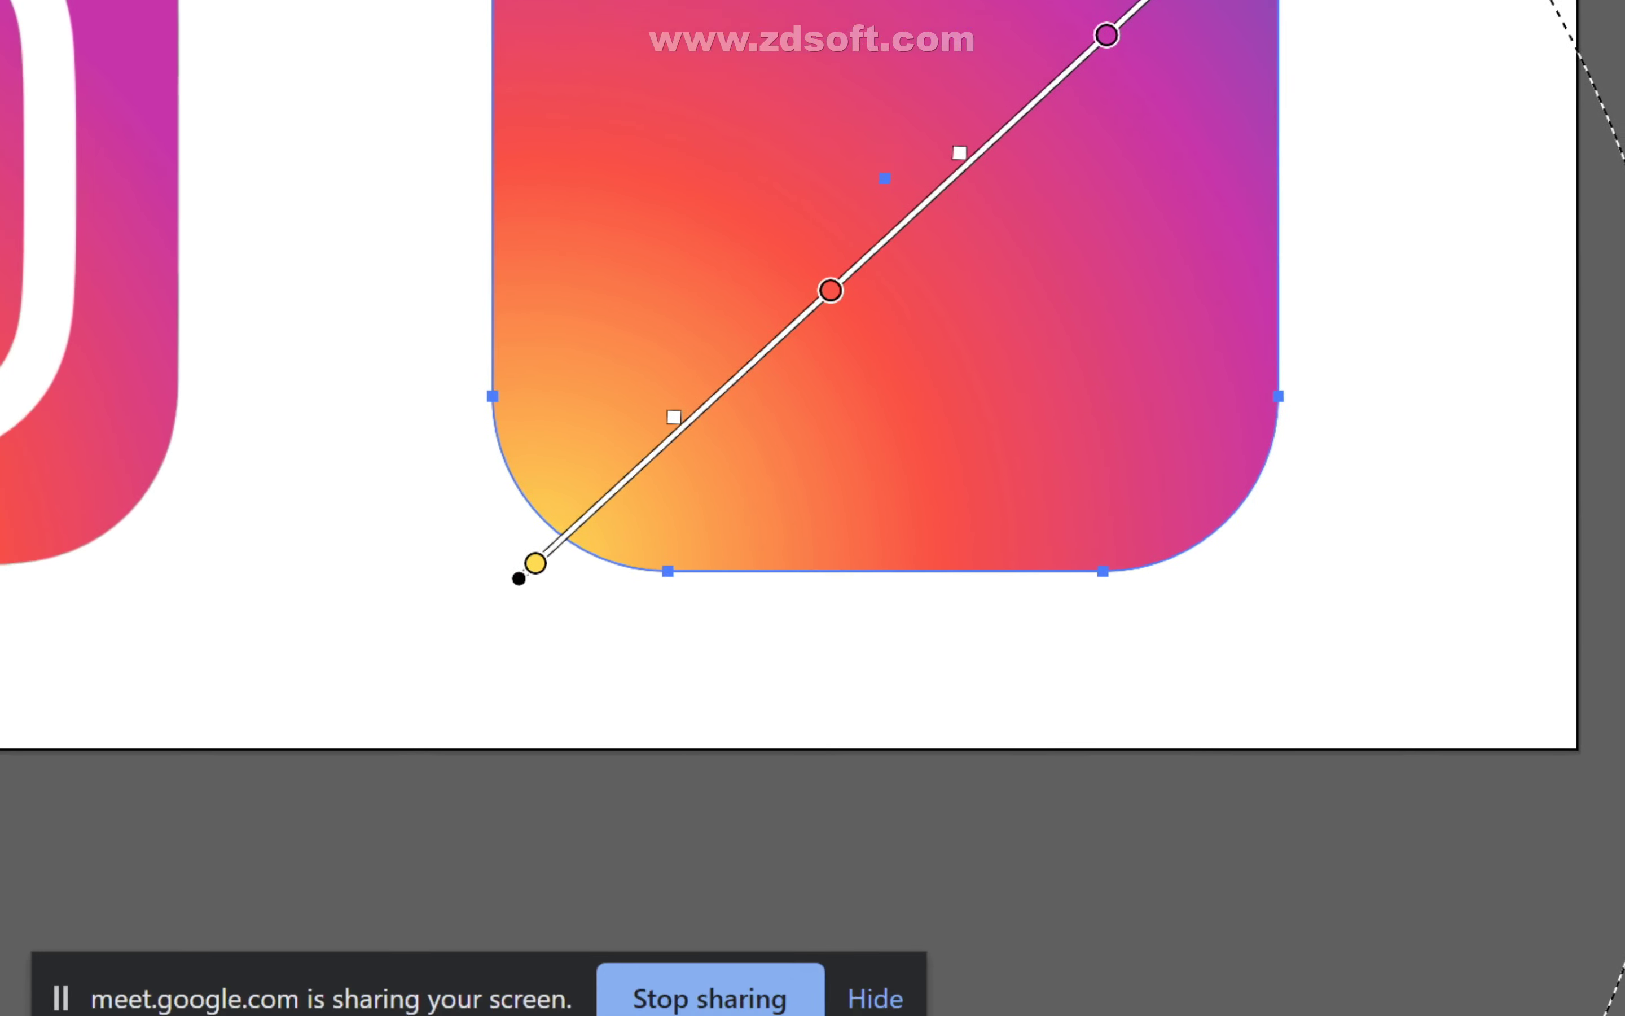
# - Try different lengths and directions for the radial gradient from the square's lower-left area, ending at an angle of 60.7°
pyautogui.moveTo(1152, 740); pyautogui.dragTo(1184, 773)
pyautogui.moveTo(883, 481); pyautogui.dragTo(1185, 29)
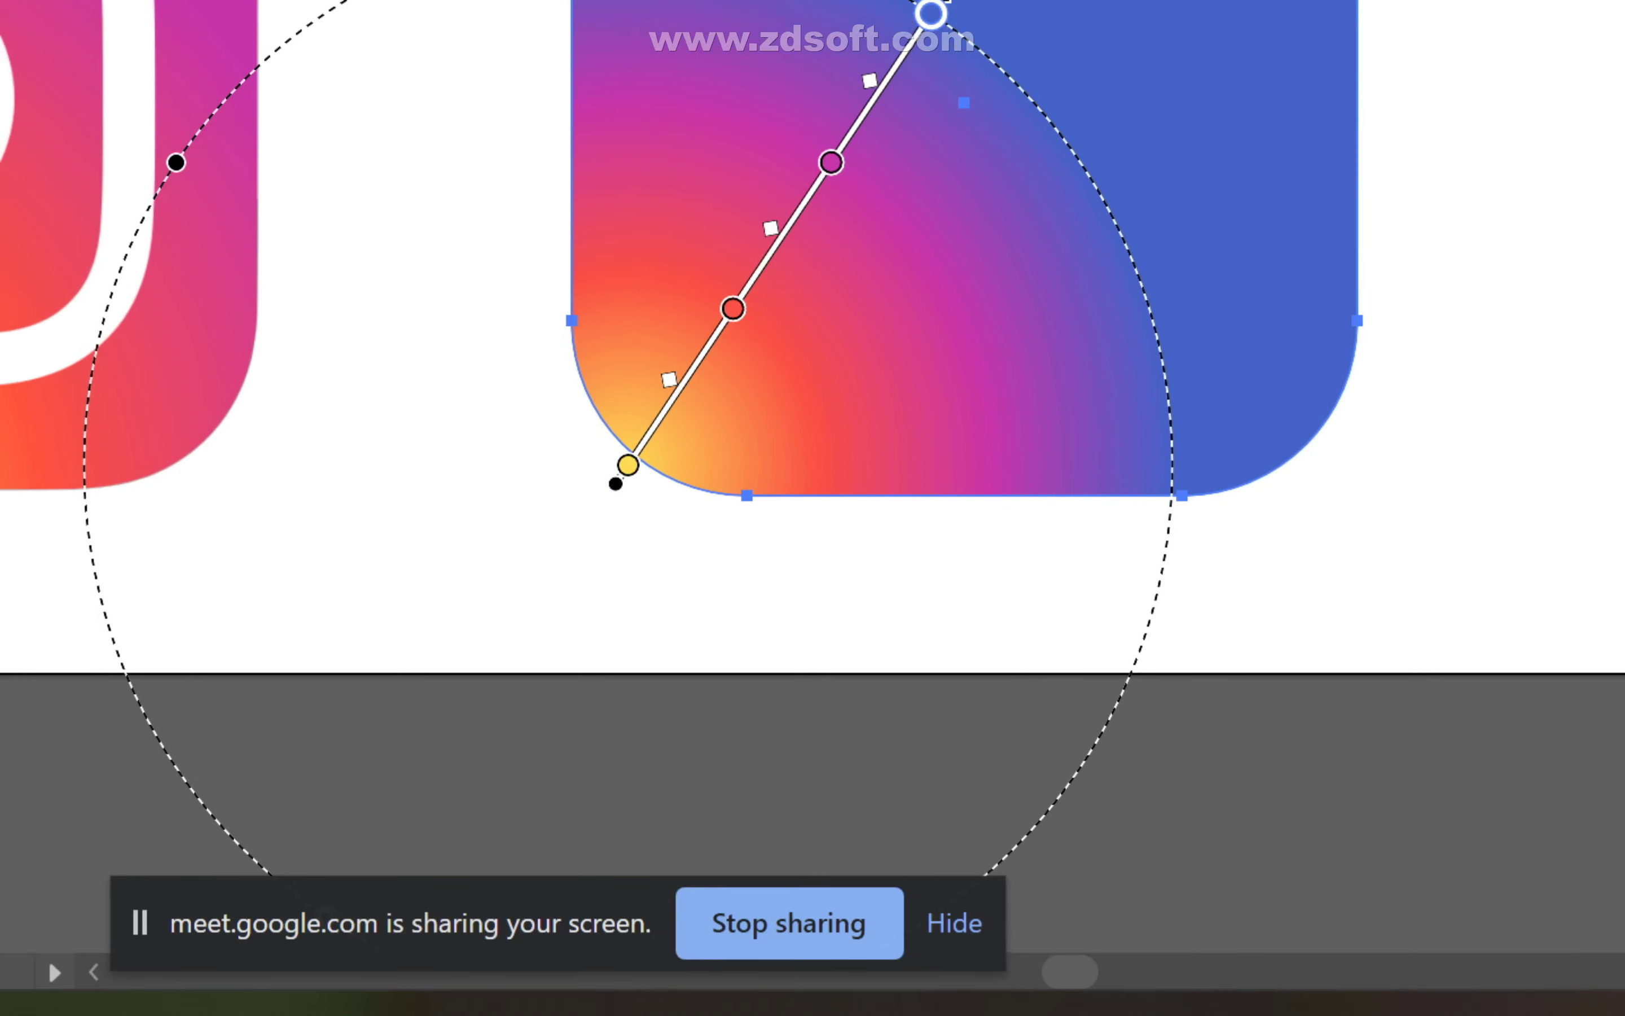
pyautogui.moveTo(808, 575)
pyautogui.mouseDown()
pyautogui.moveTo(1032, 190)
pyautogui.moveTo(1091, 0)
pyautogui.moveTo(926, 388)
pyautogui.moveTo(863, 445)
pyautogui.moveTo(872, 417)
pyautogui.moveTo(842, 456)
pyautogui.moveTo(597, 352)
pyautogui.moveTo(781, 380)
pyautogui.mouseUp()
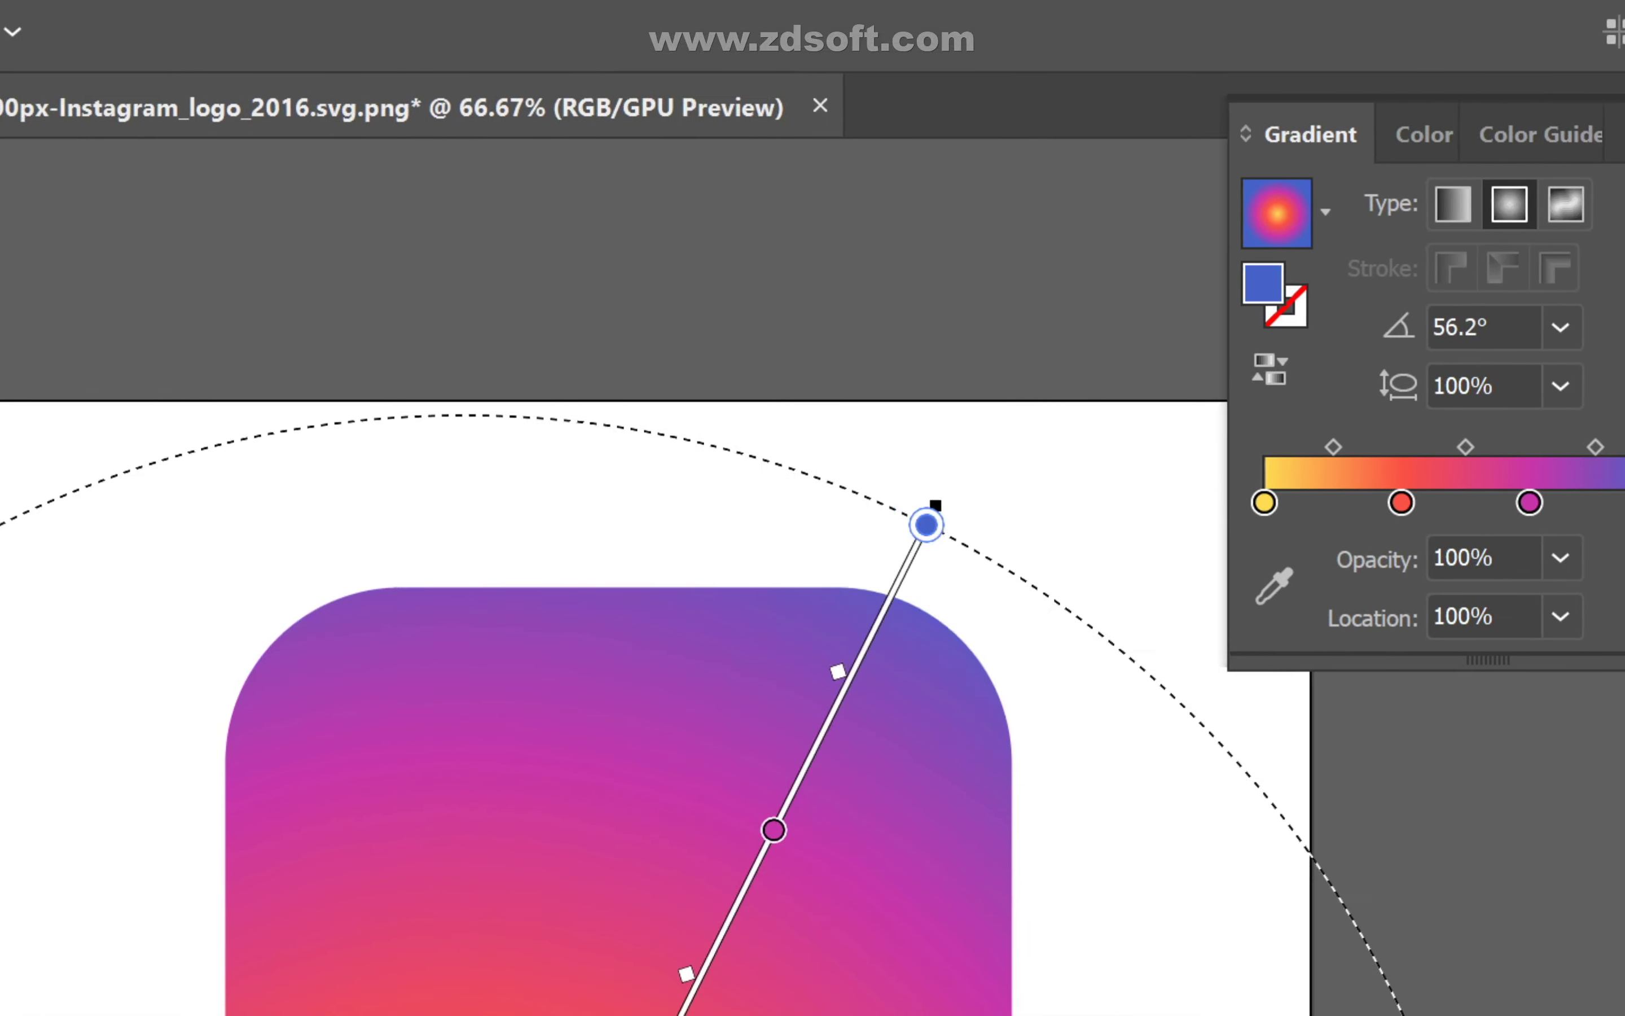
pyautogui.moveTo(927, 525); pyautogui.dragTo(979, 588)
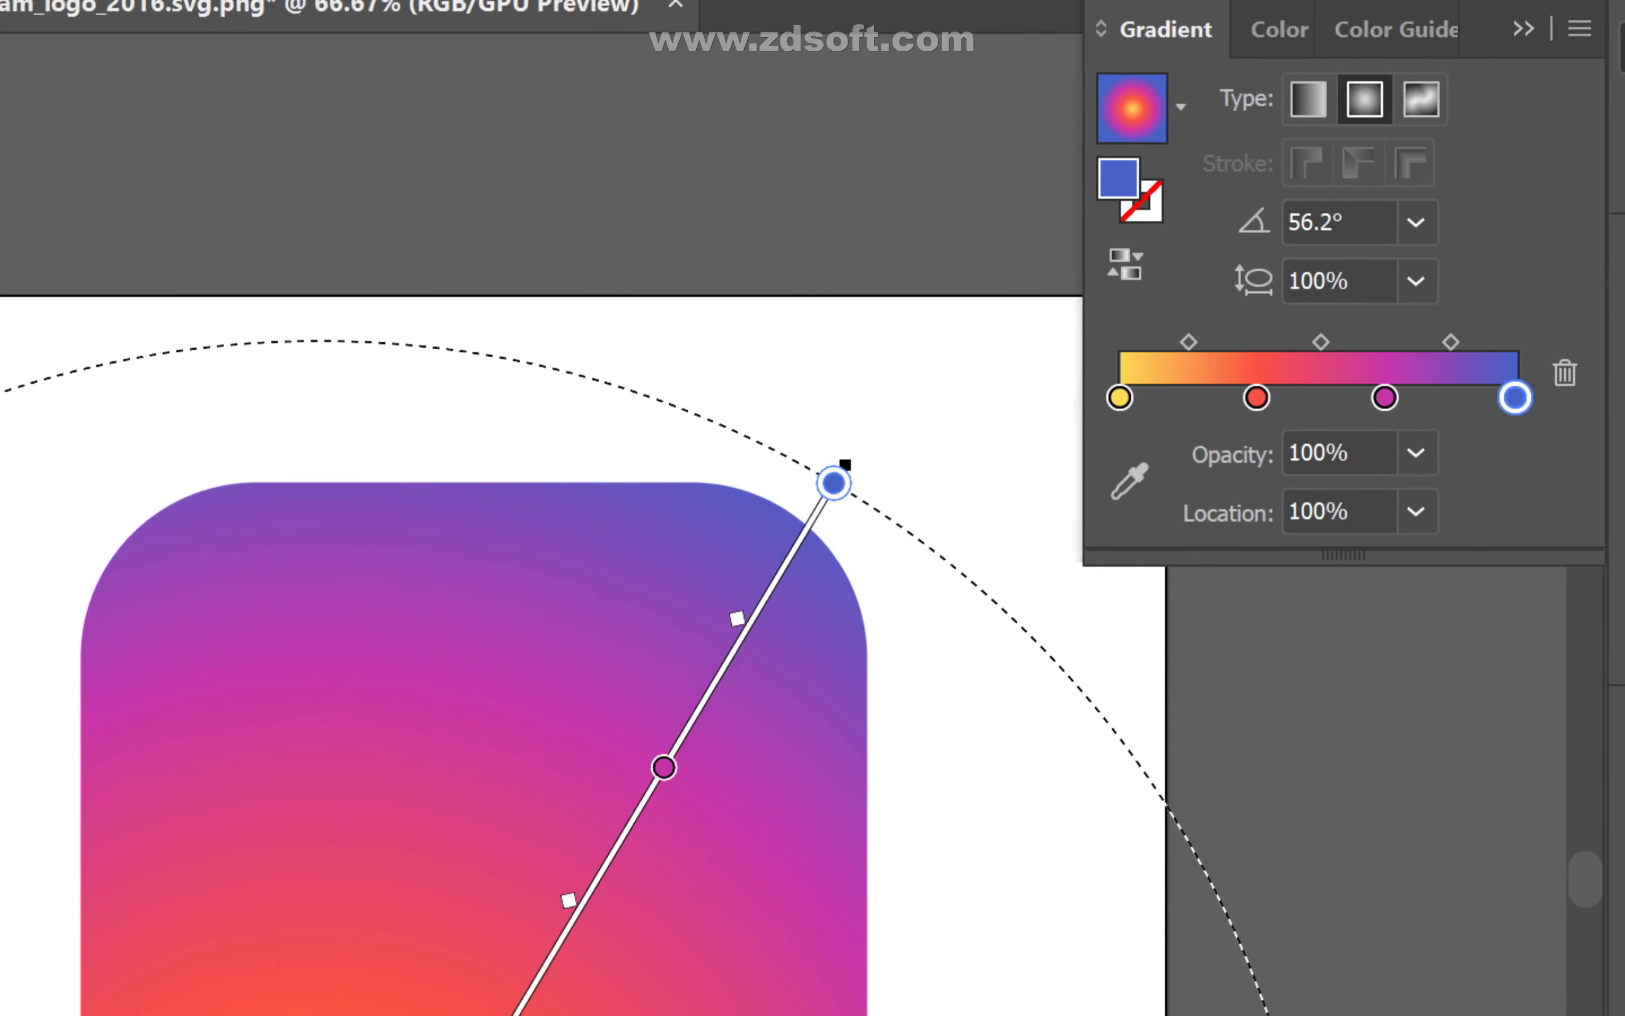
pyautogui.moveTo(818, 503); pyautogui.dragTo(828, 457)
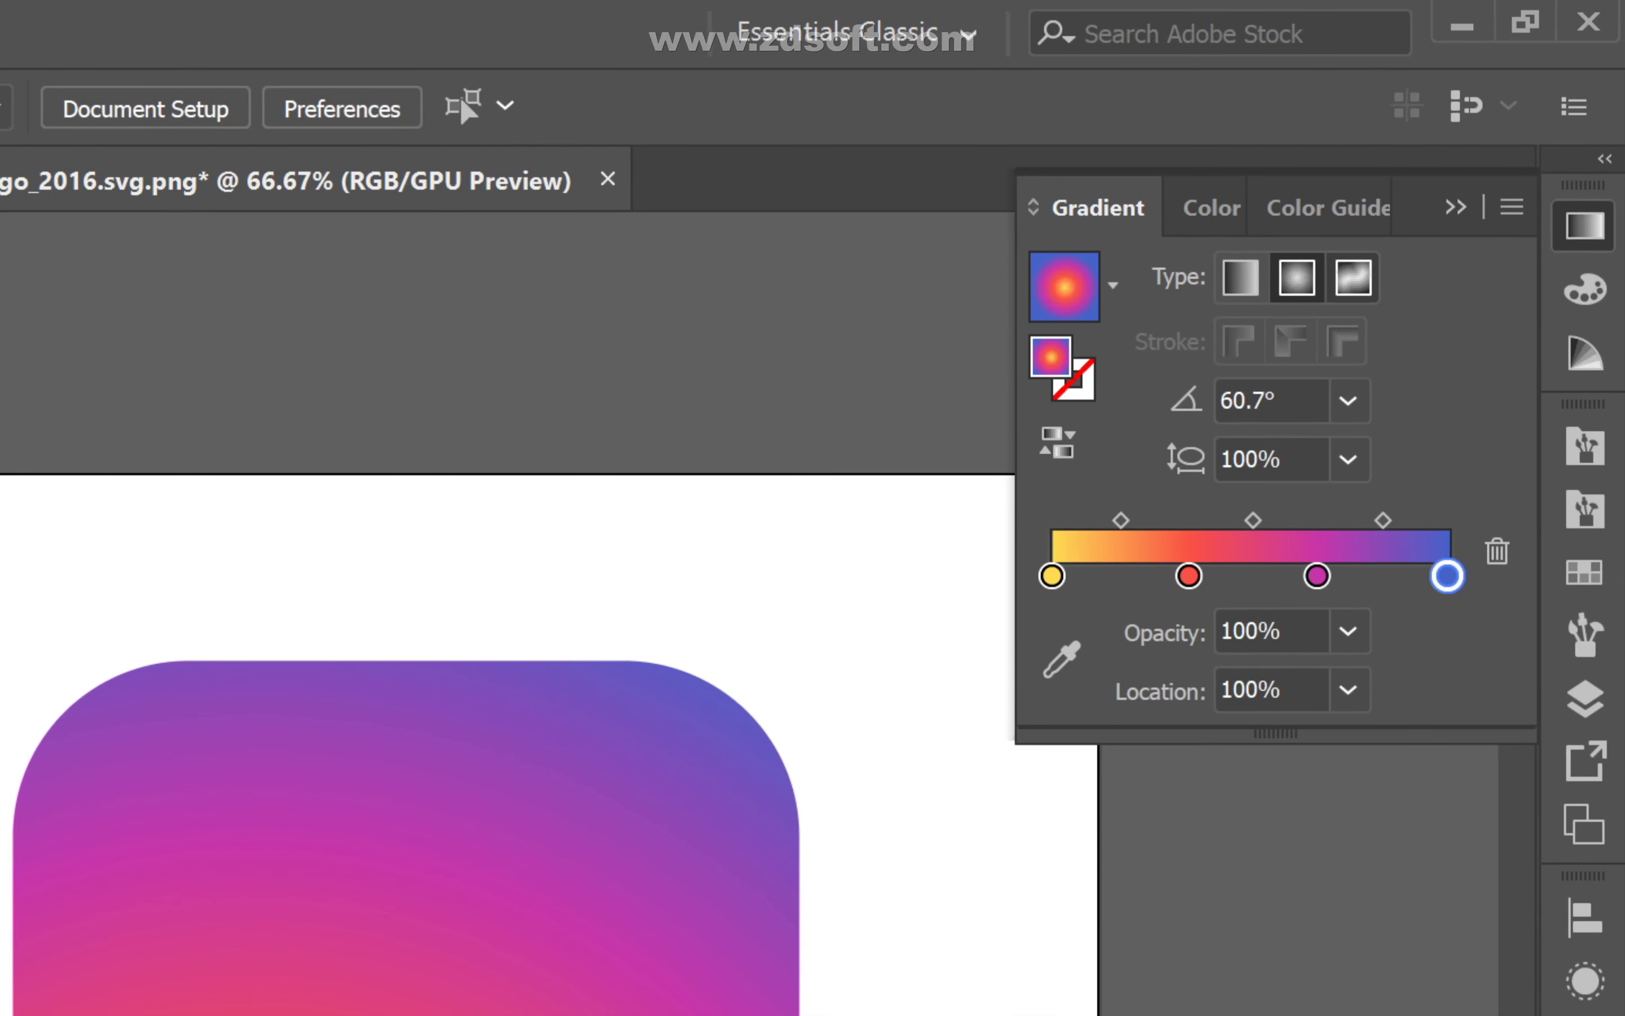
# - Try the freeform and linear gradient types on the rounded square, then switch it back to radial
pyautogui.click(1359, 260)
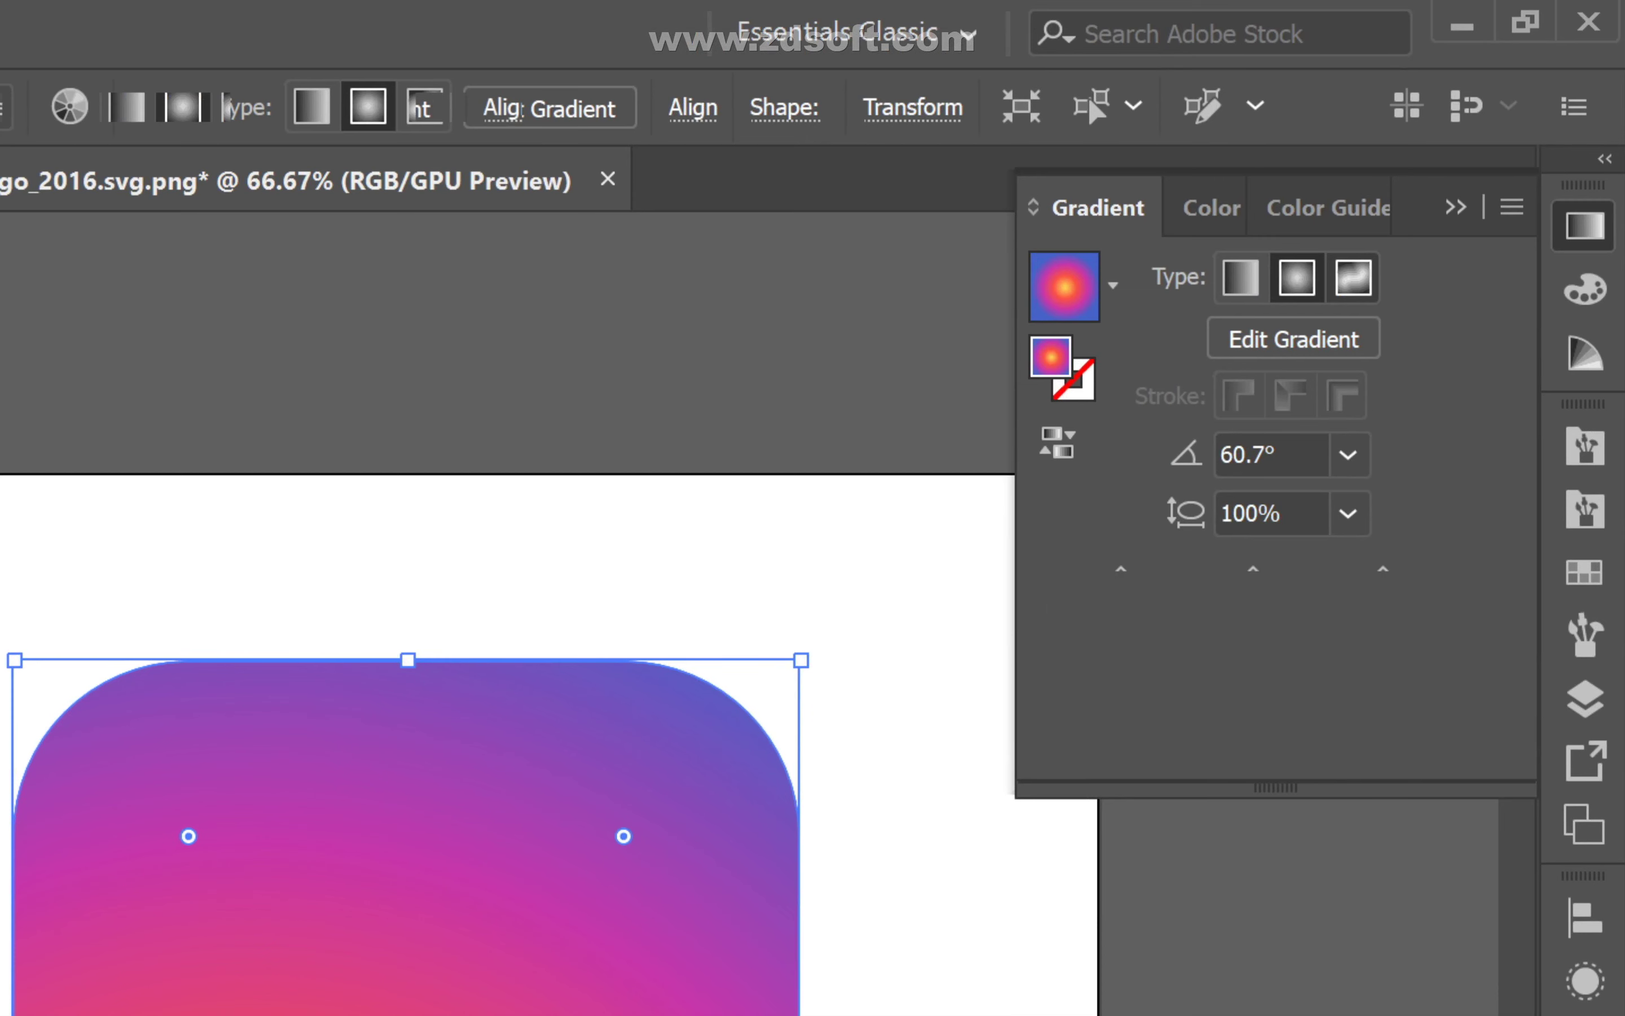
pyautogui.click(1353, 277)
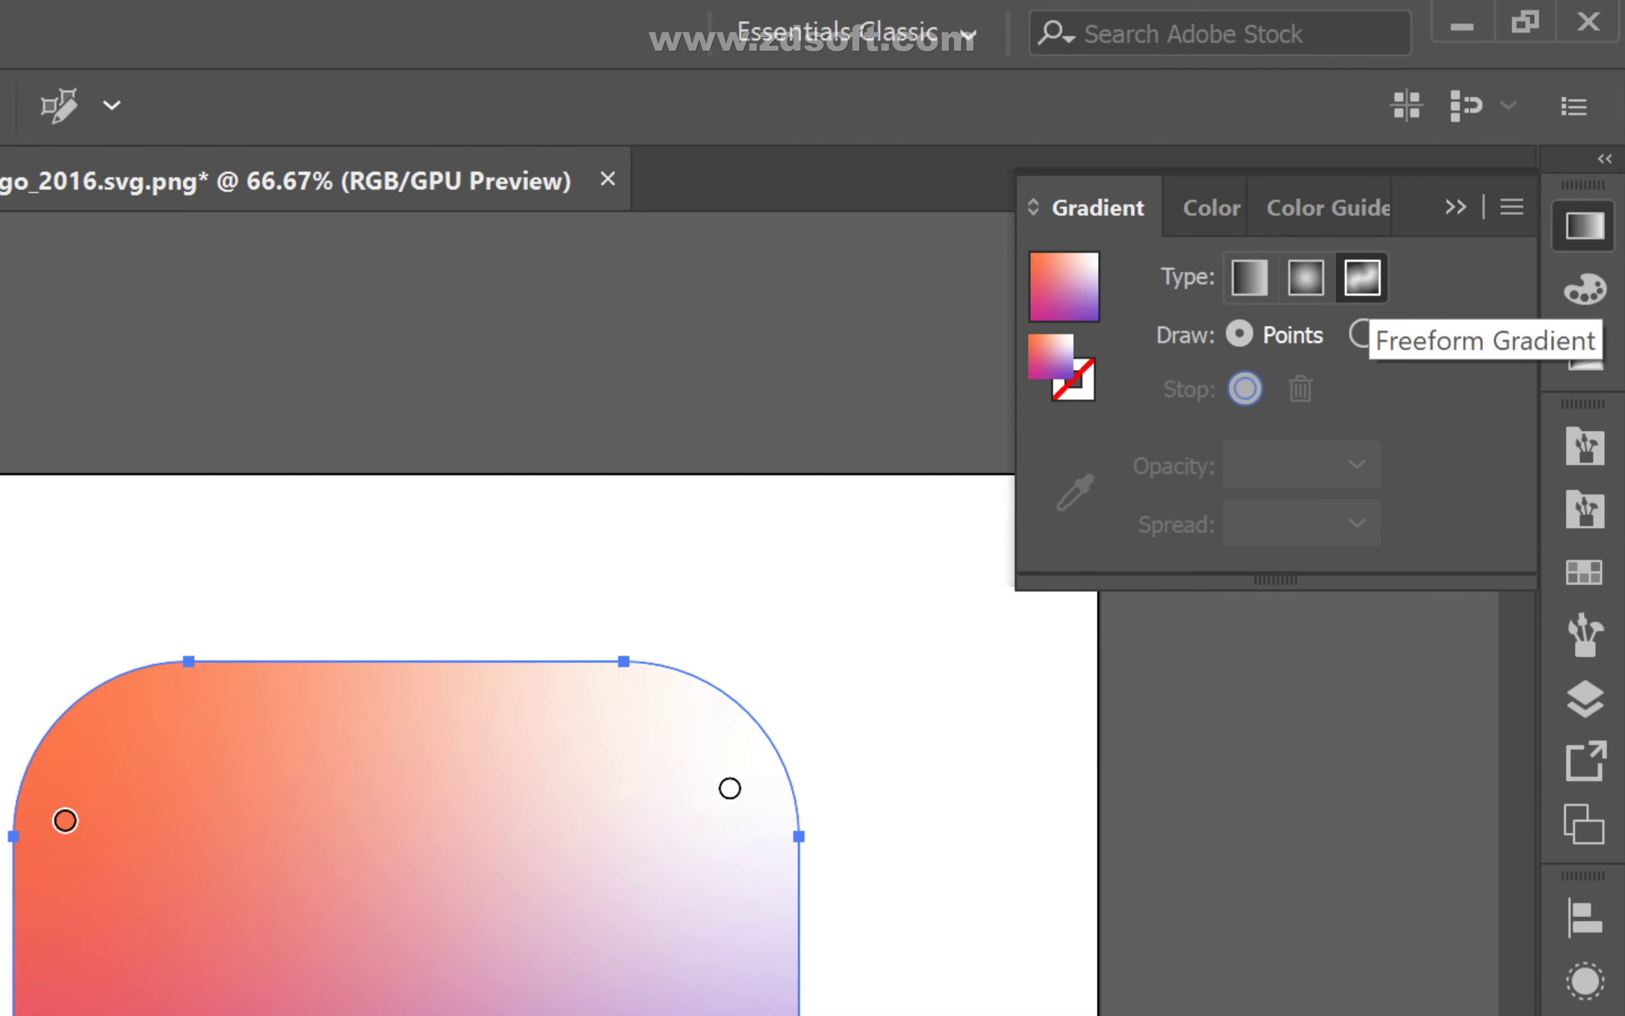
pyautogui.click(1250, 277)
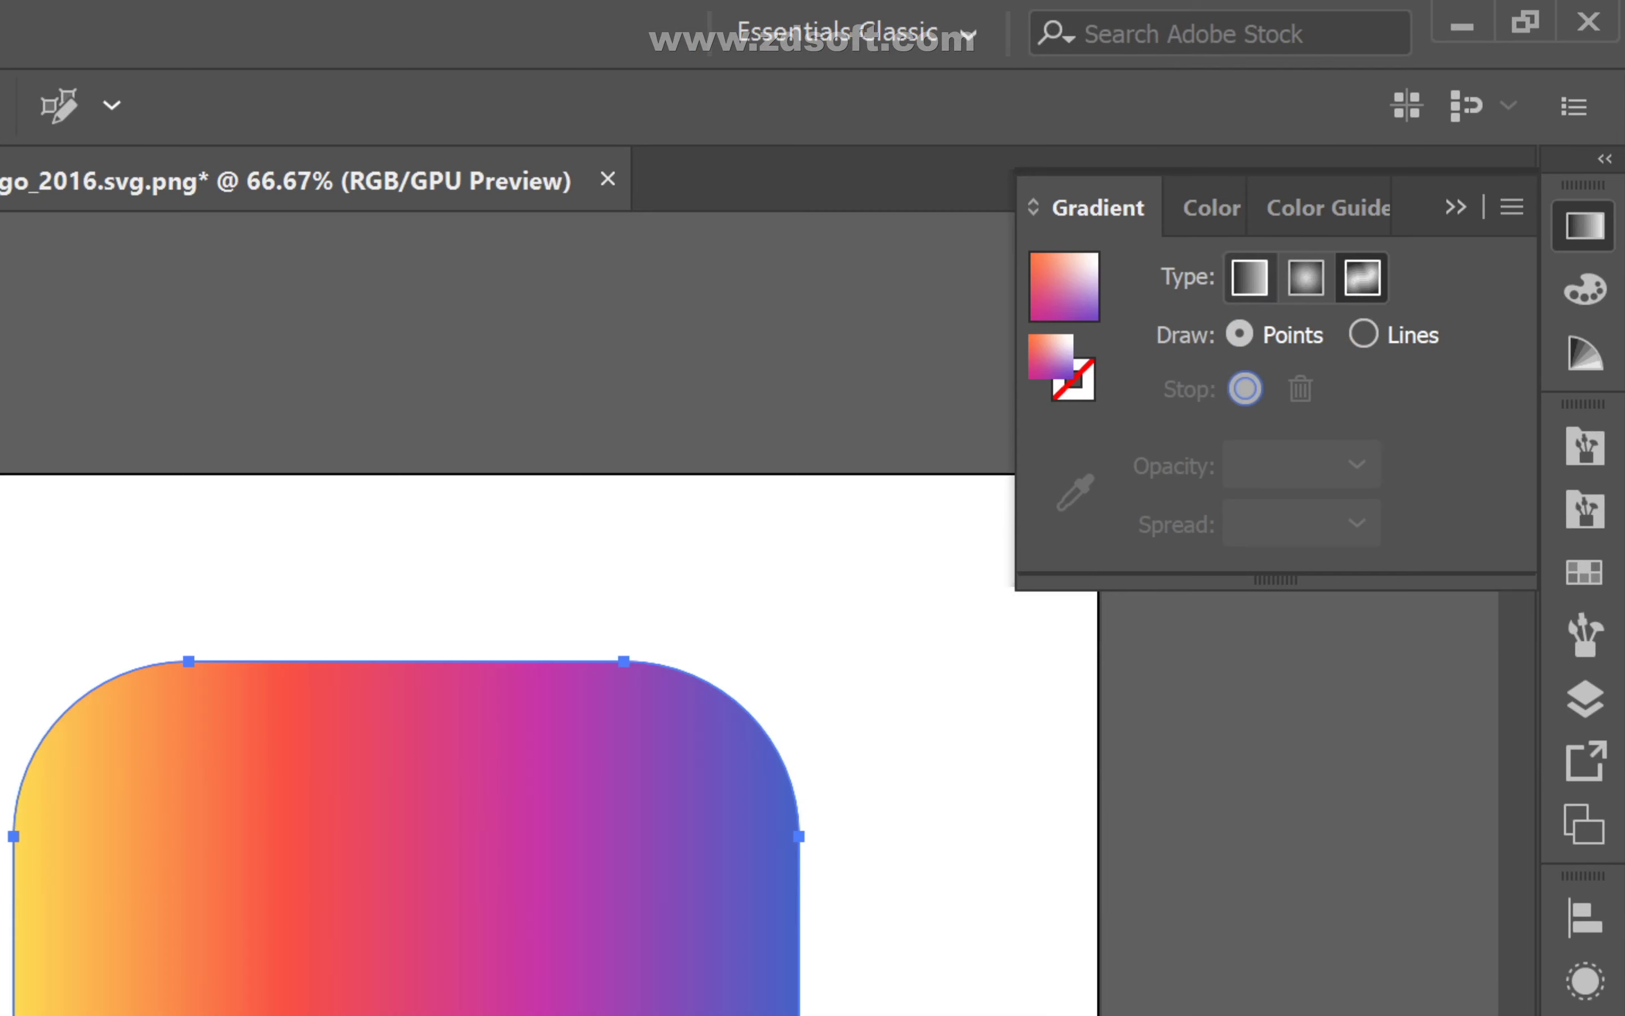
pyautogui.click(1296, 272)
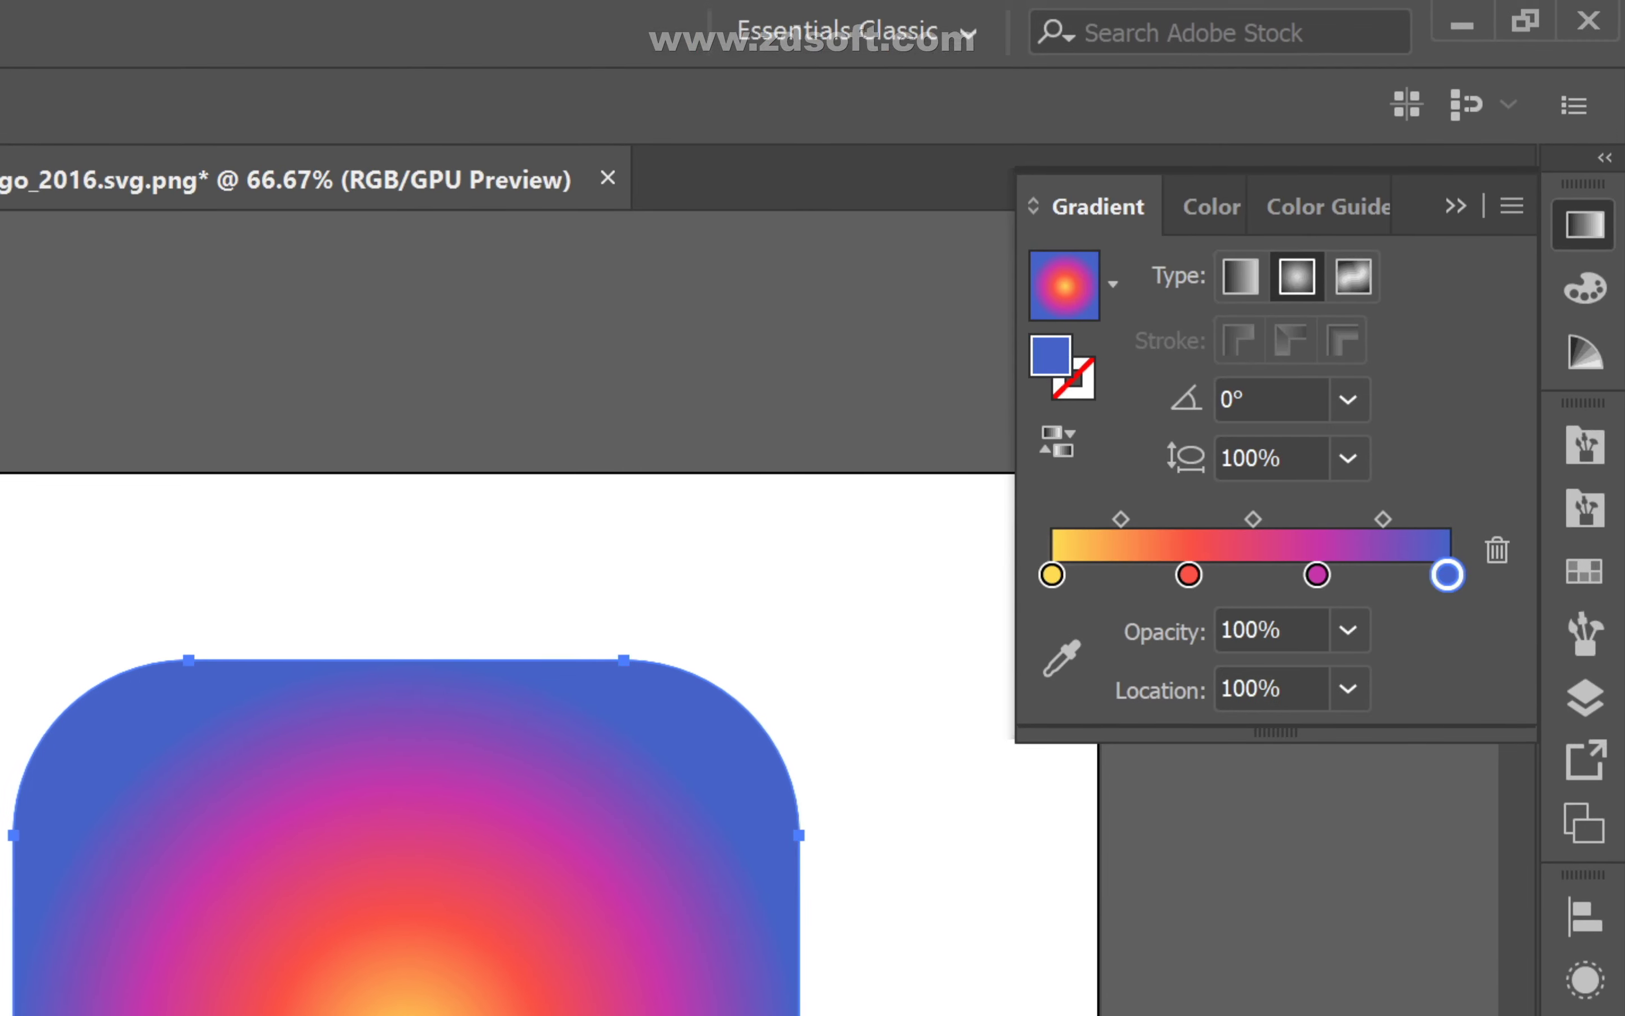
pyautogui.click(1454, 207)
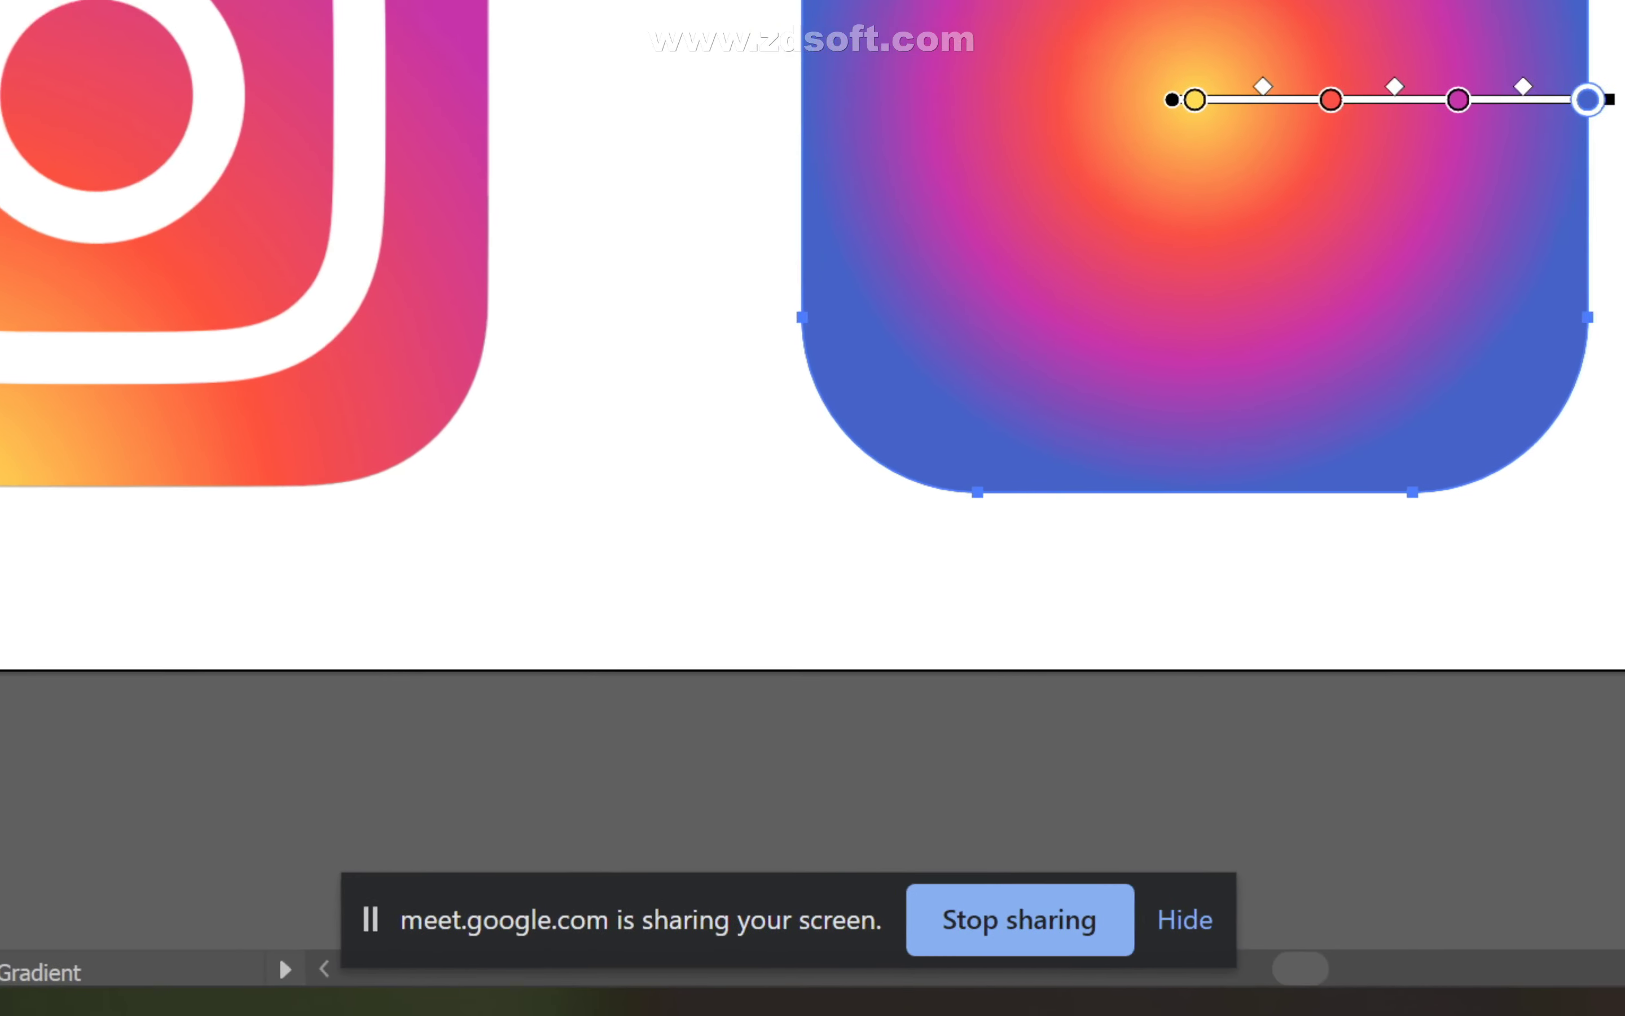
# - Redraw the radial gradient from just below the square's lower edge to its upper-right corner
pyautogui.moveTo(851, 496); pyautogui.dragTo(920, 485)
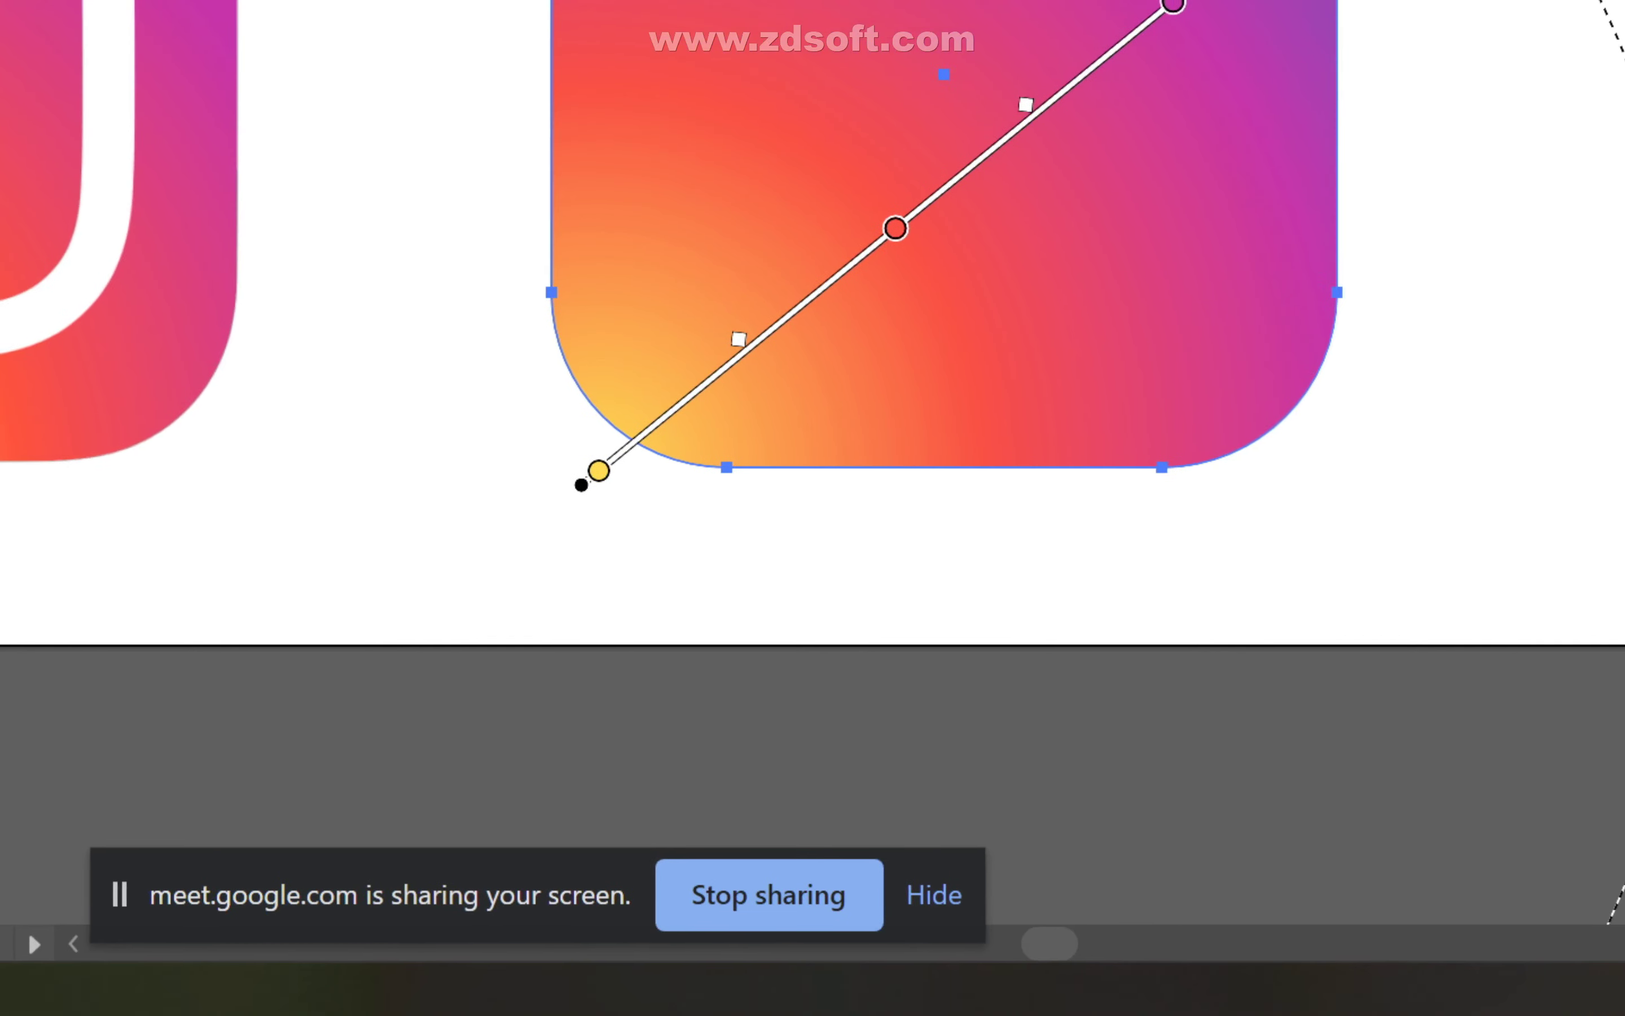
pyautogui.moveTo(794, 494); pyautogui.dragTo(968, 307)
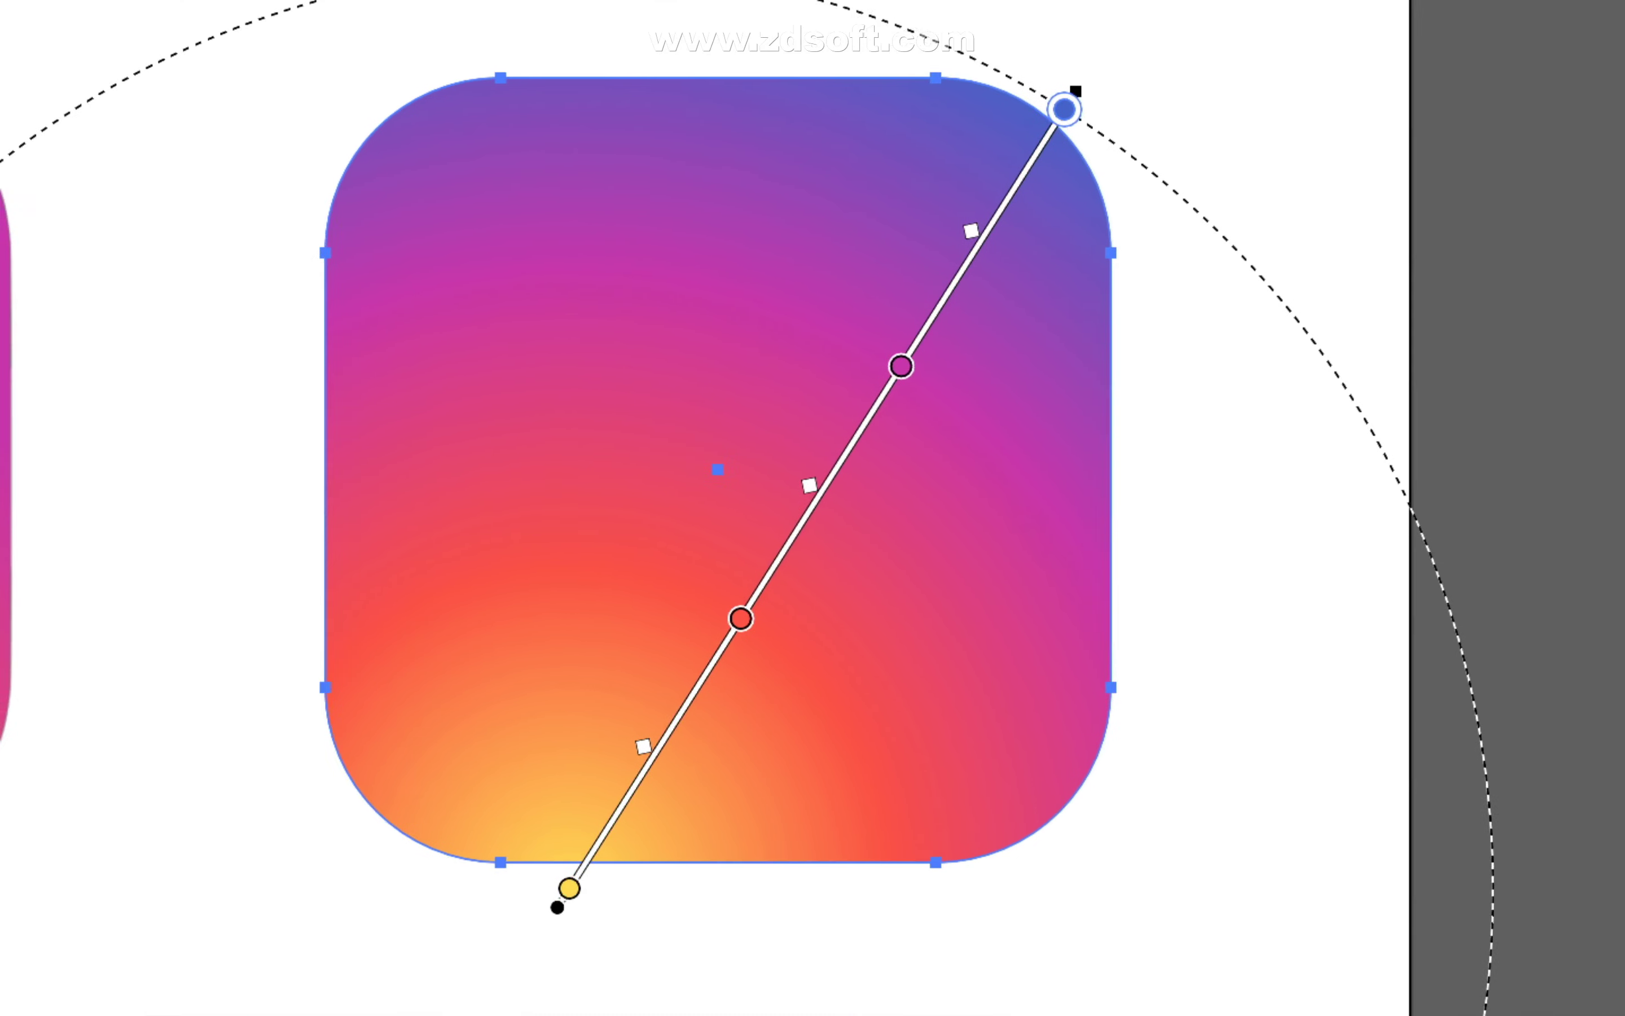
pyautogui.press('Delete')
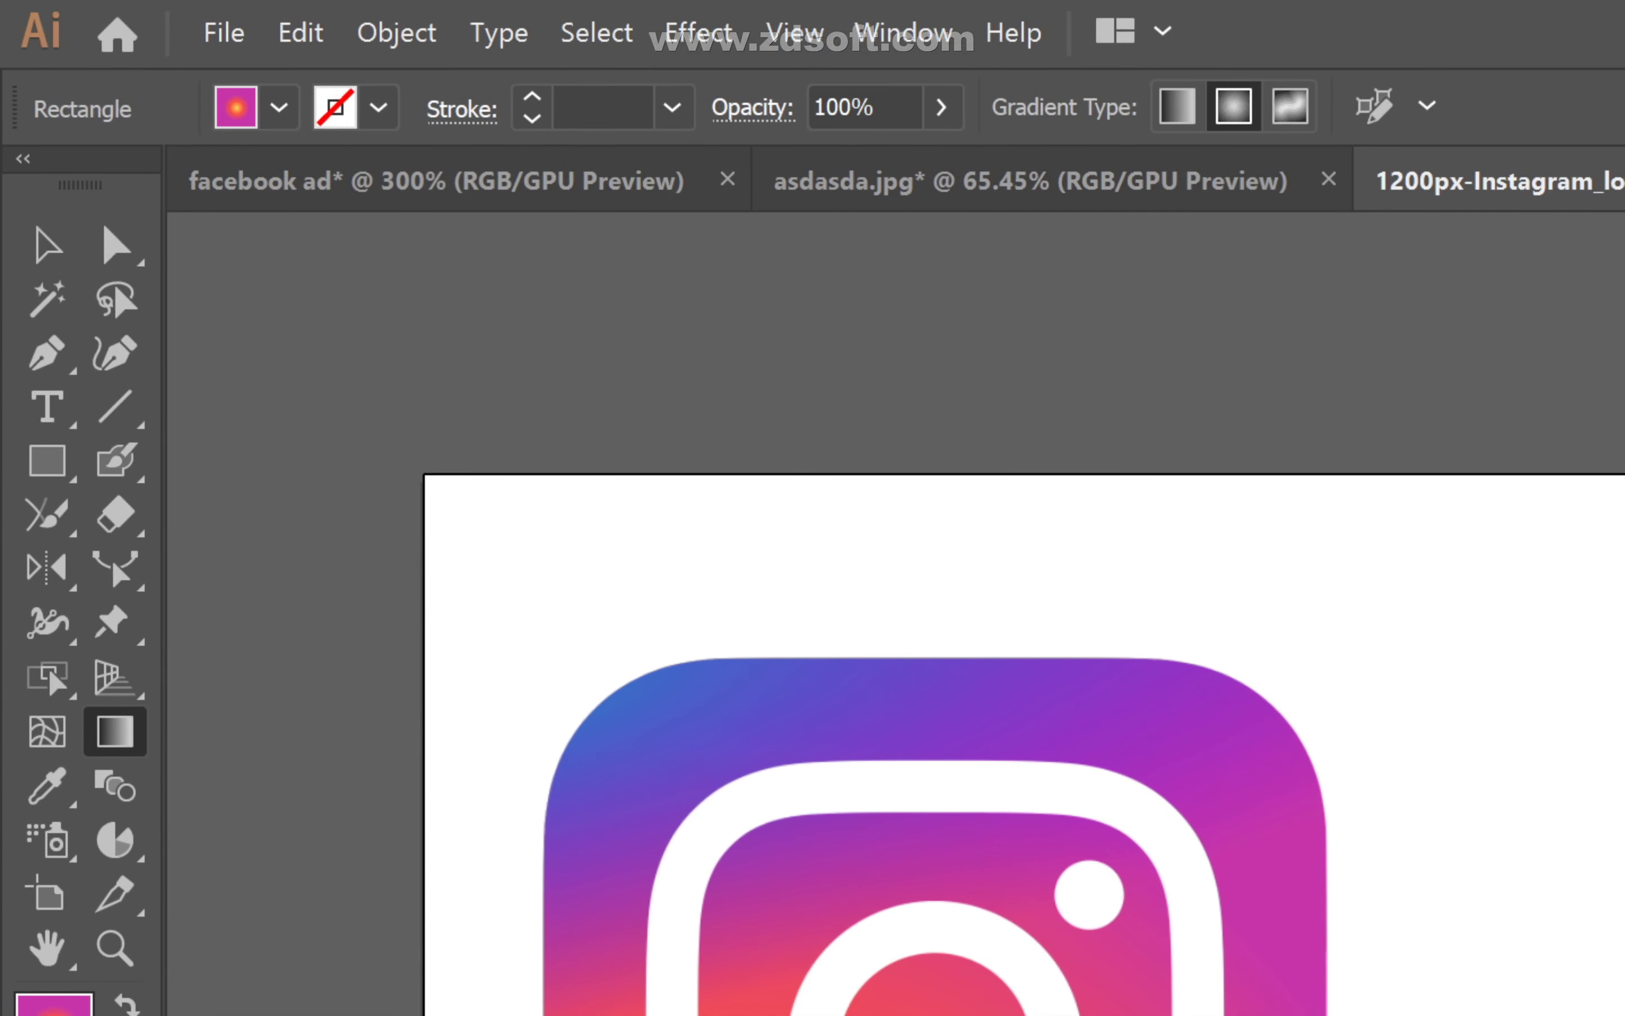
pyautogui.click(47, 245)
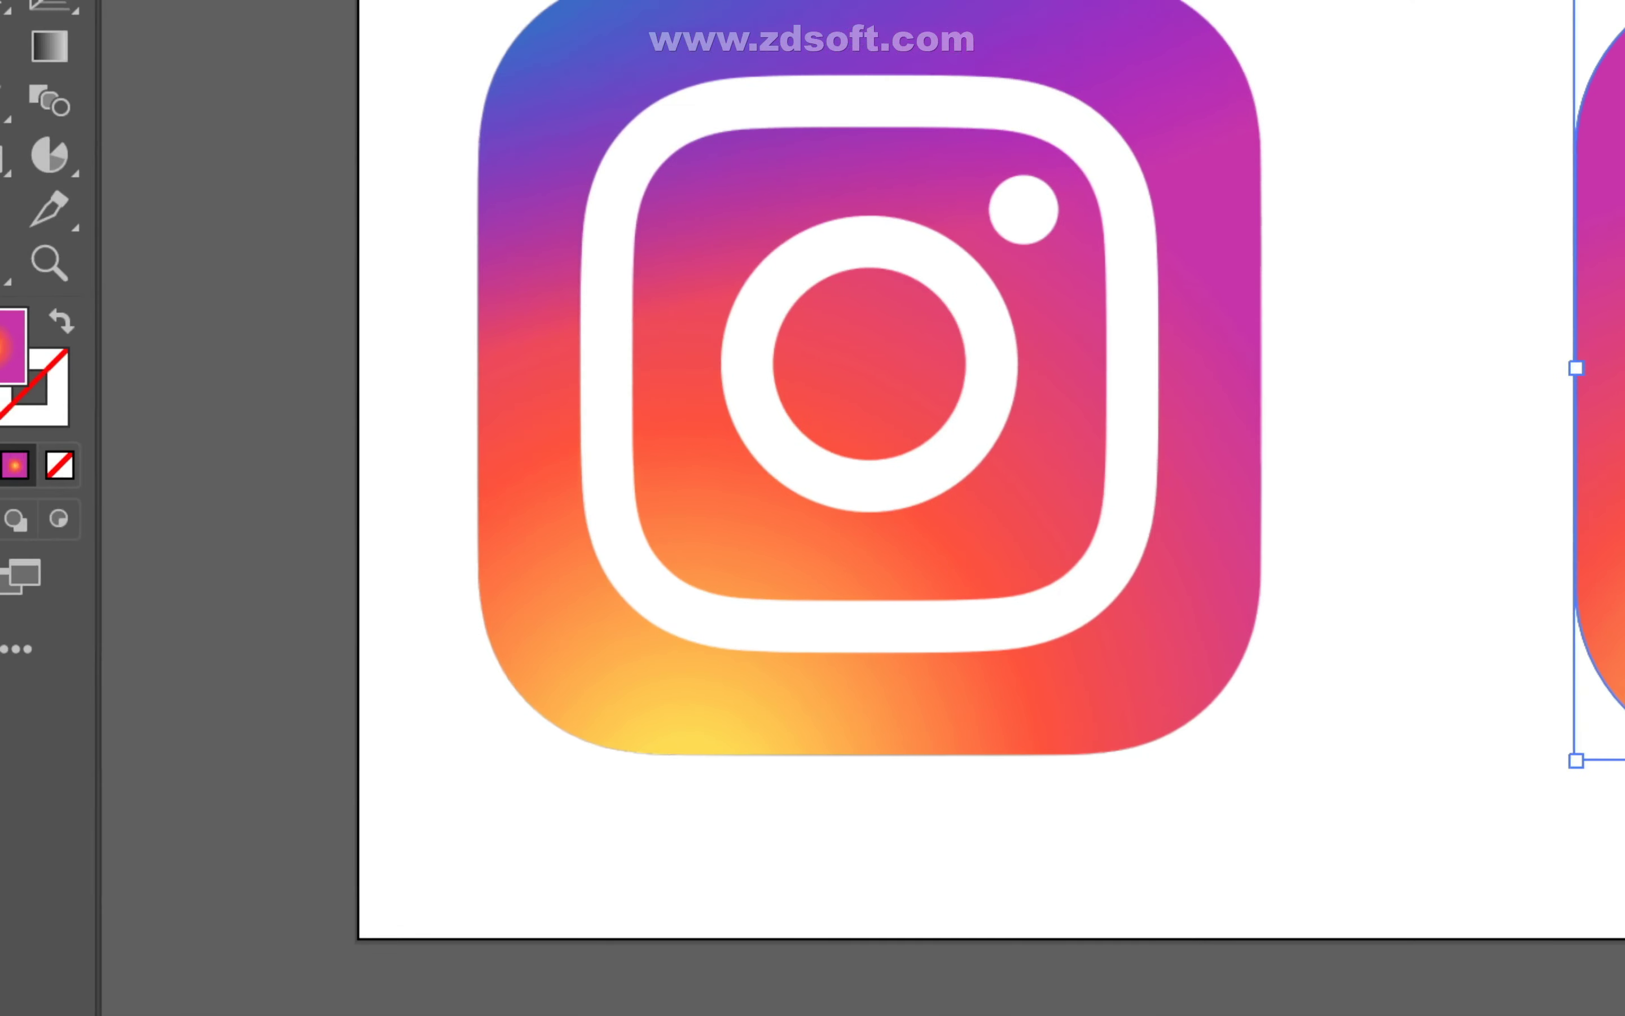
# - Give the rounded square a solid blue fill and add gradient mesh points near its corners
pyautogui.click(31, 486)
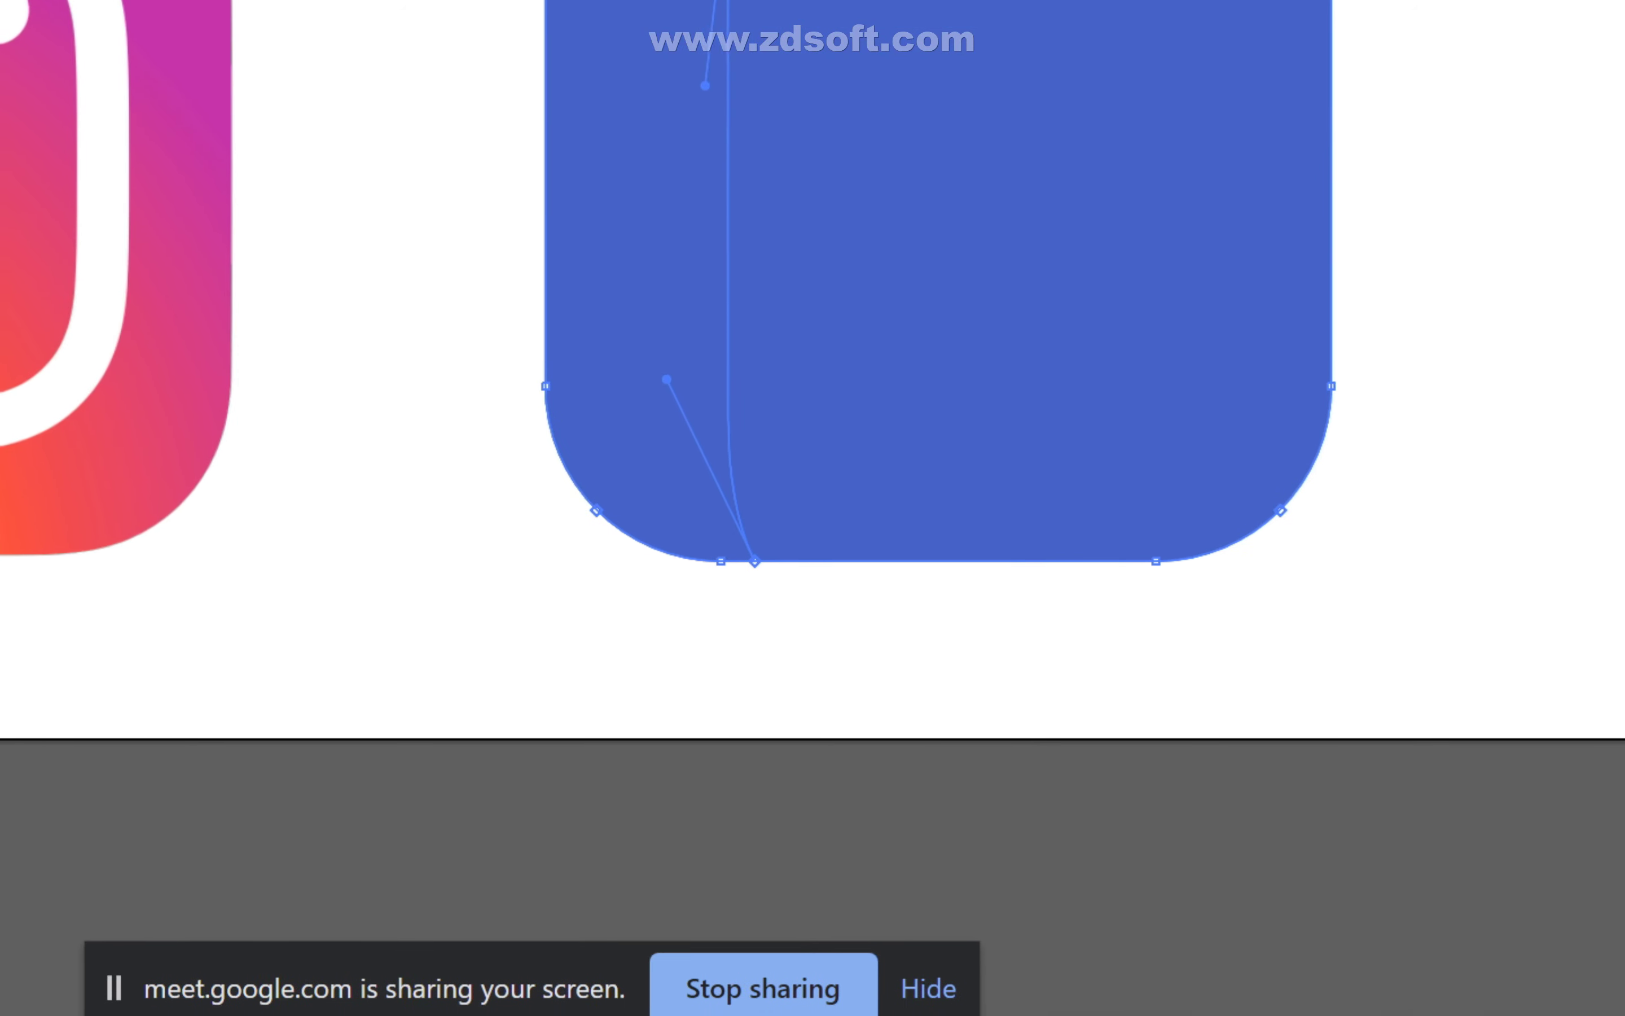
pyautogui.click(809, 508)
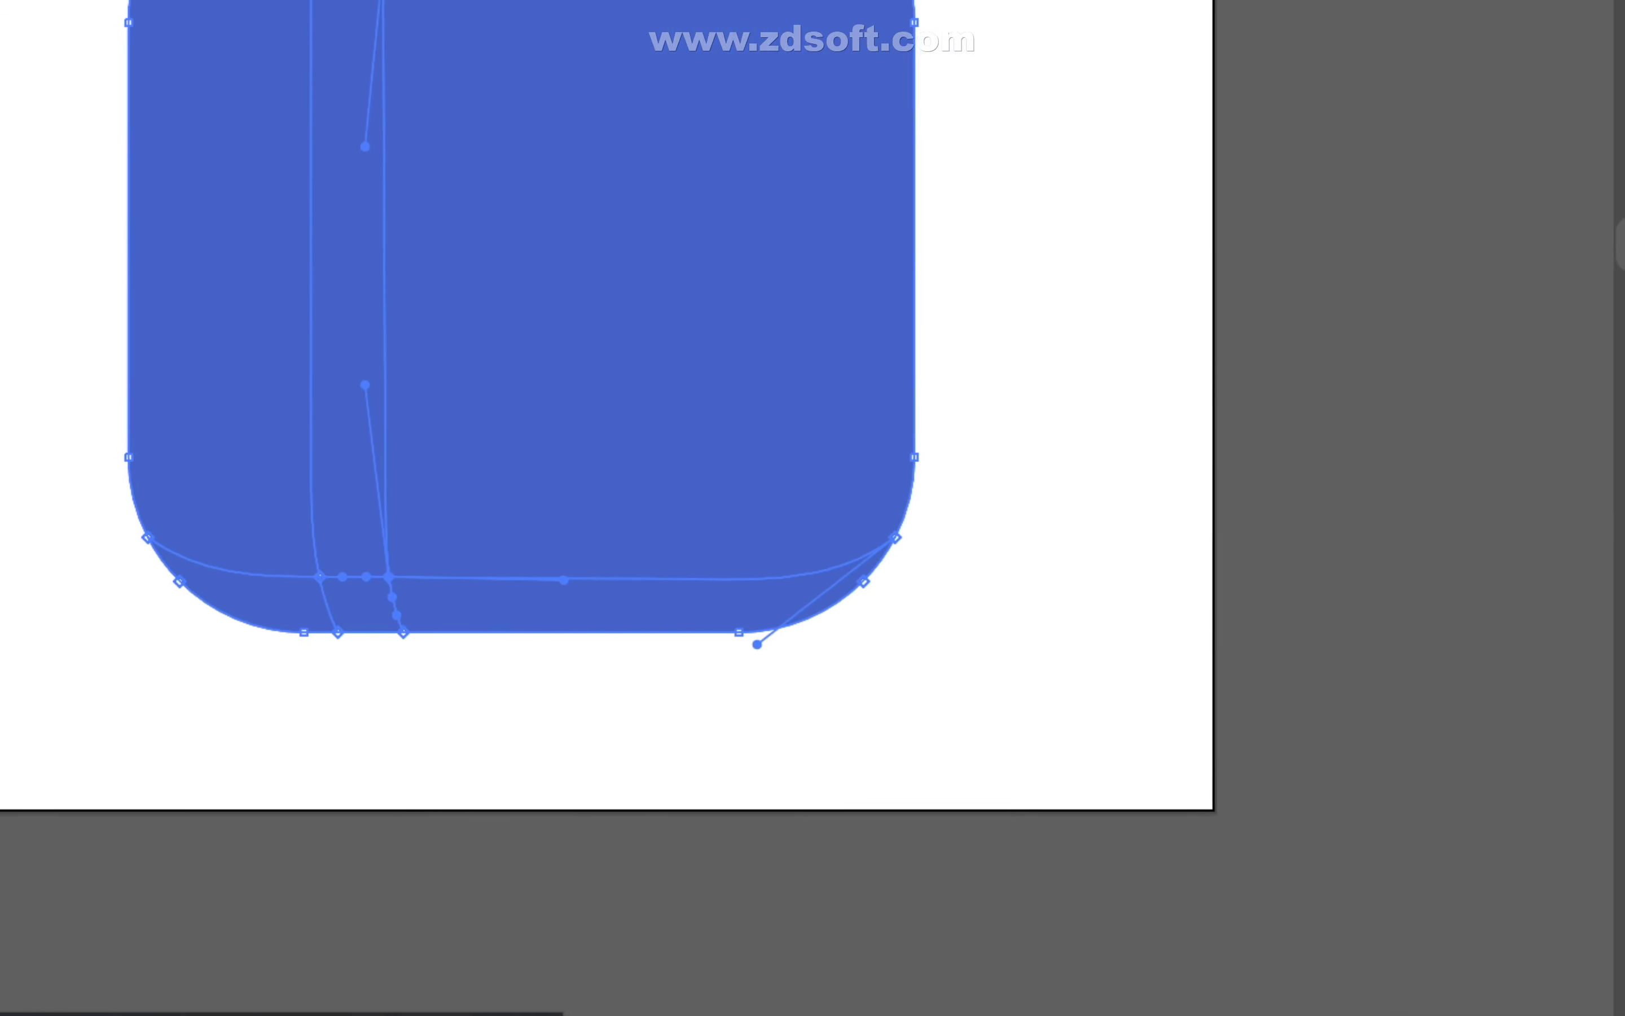
pyautogui.click(816, 505)
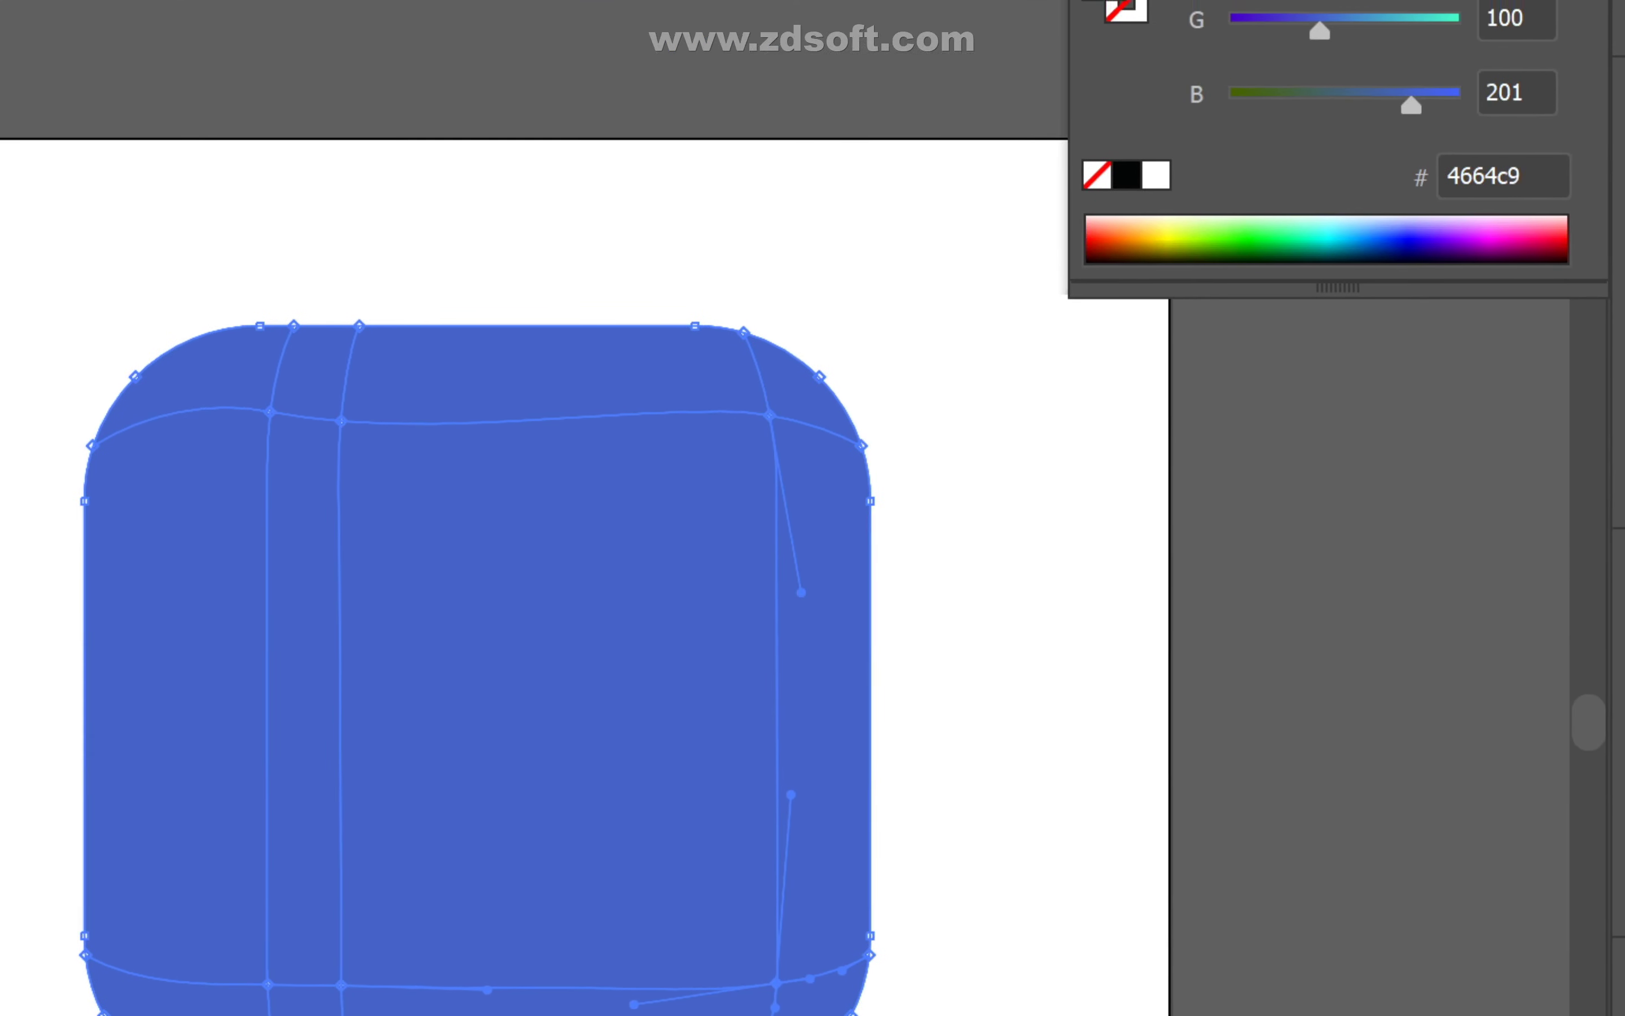
pyautogui.click(860, 14)
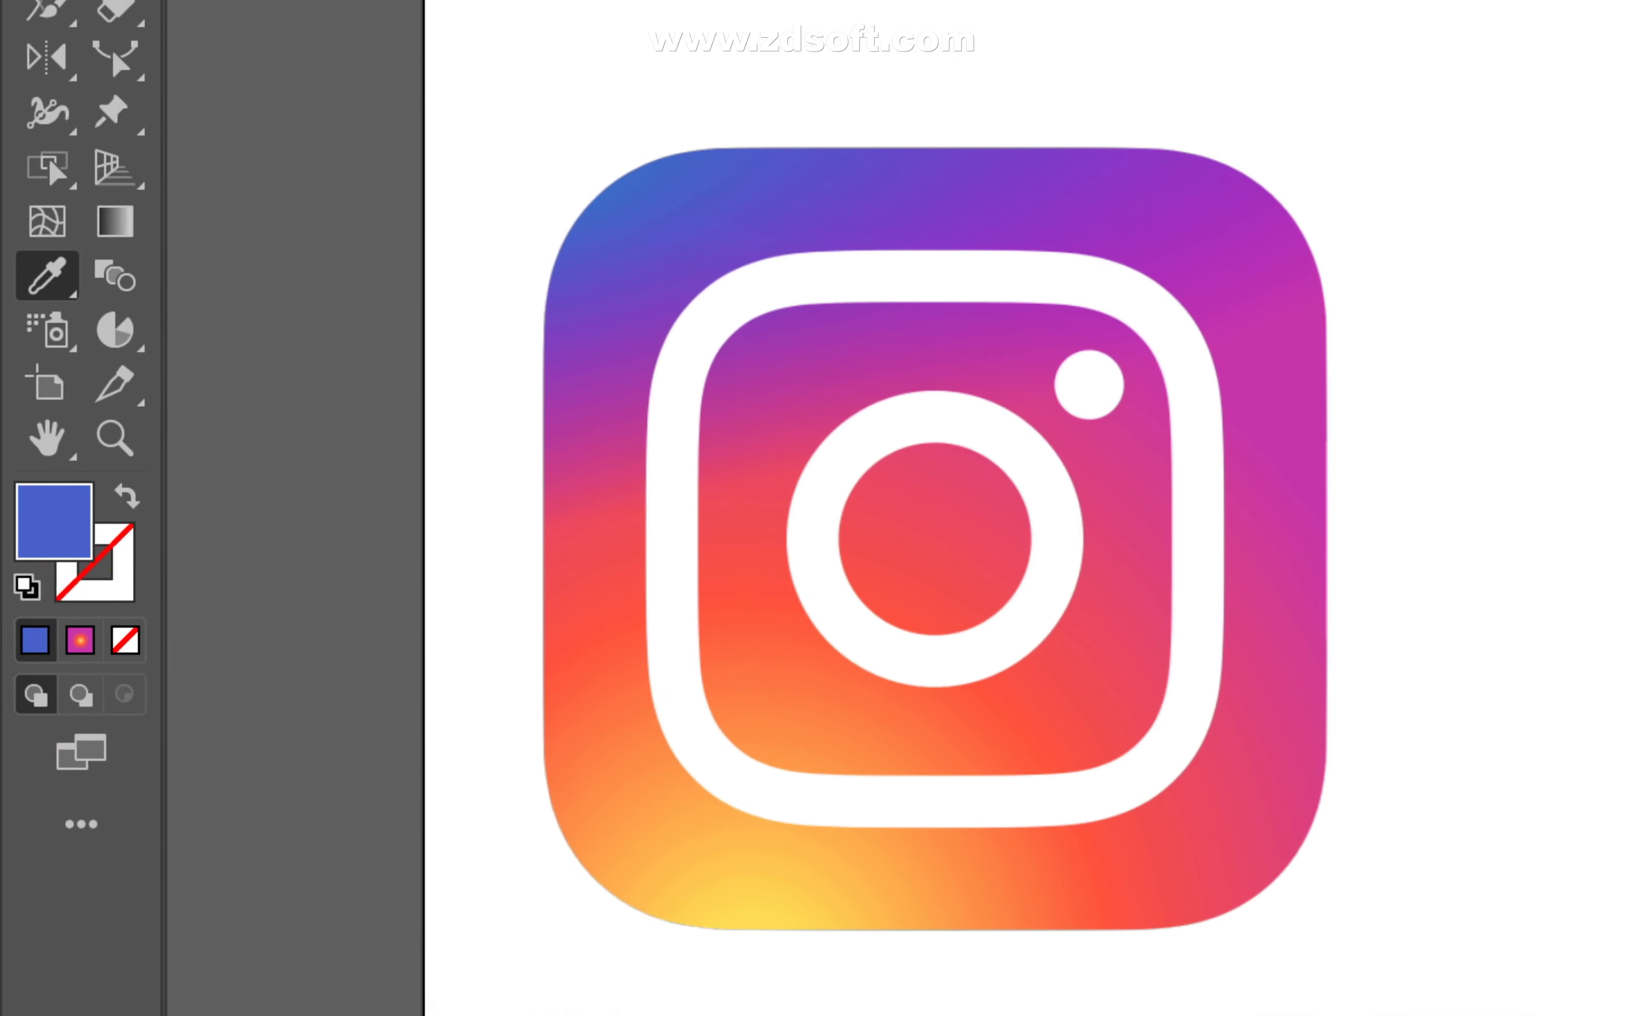
# - Copy the sampled blue's hex code 4a61ca and apply it as the fill colour of the mesh point
pyautogui.doubleClick(53, 803)
pyautogui.hotkey('ctrl', 'c')
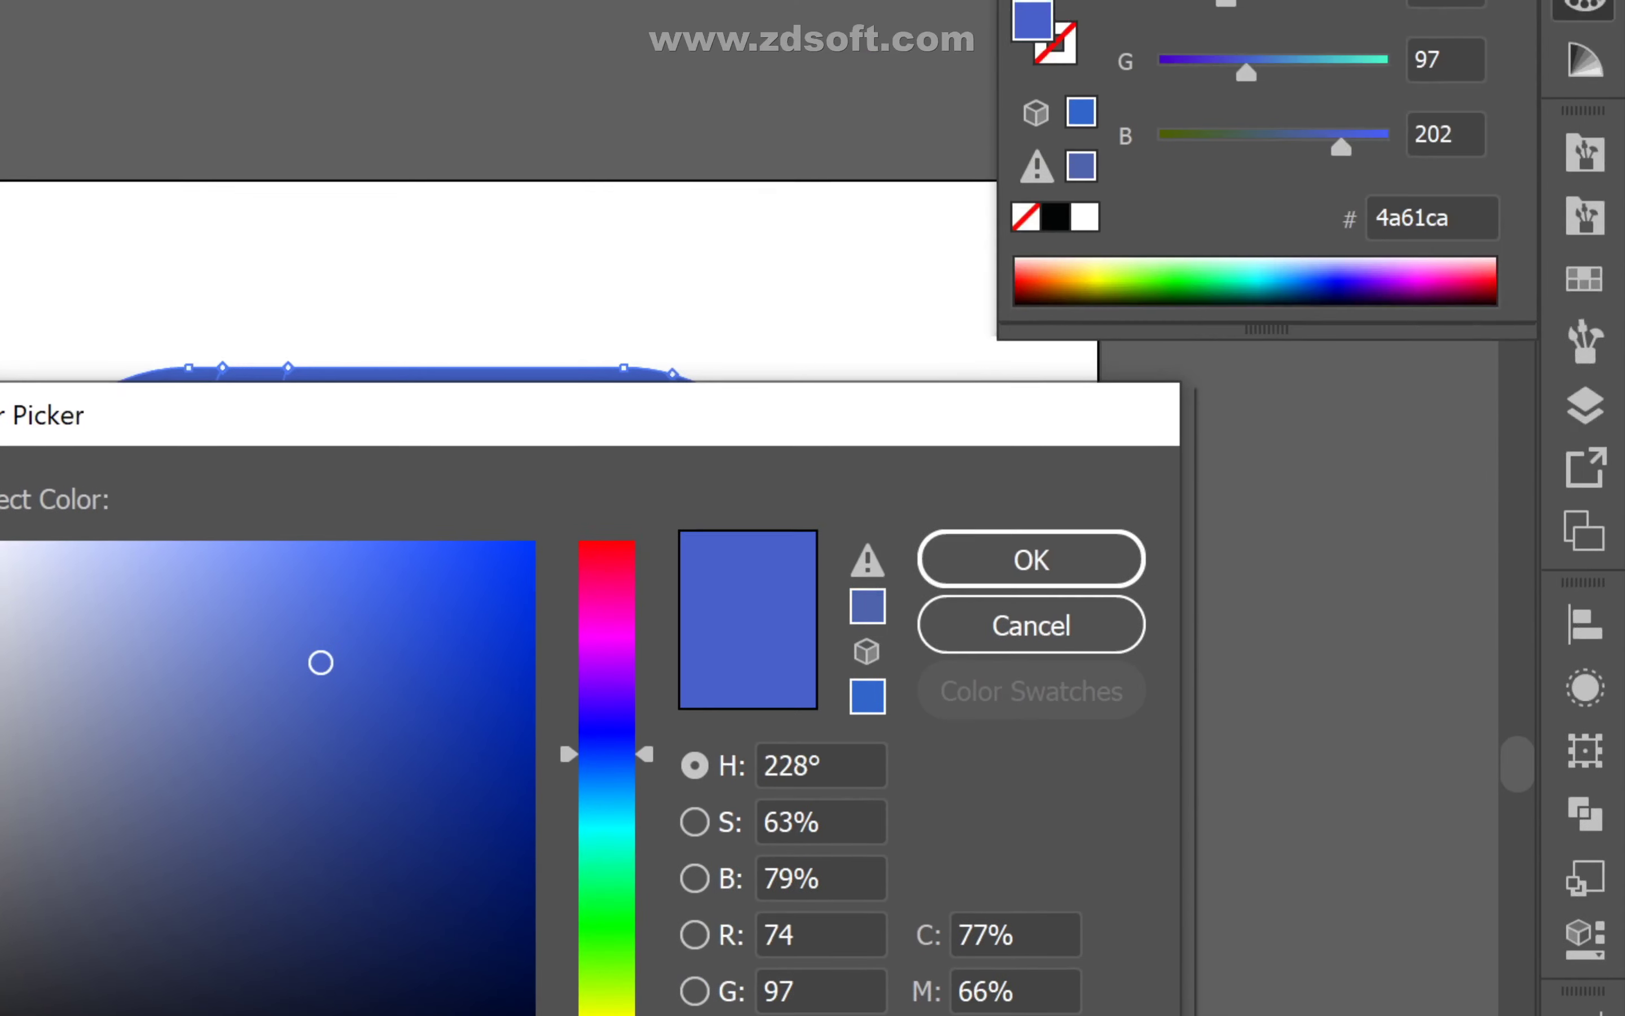
pyautogui.press('Return')
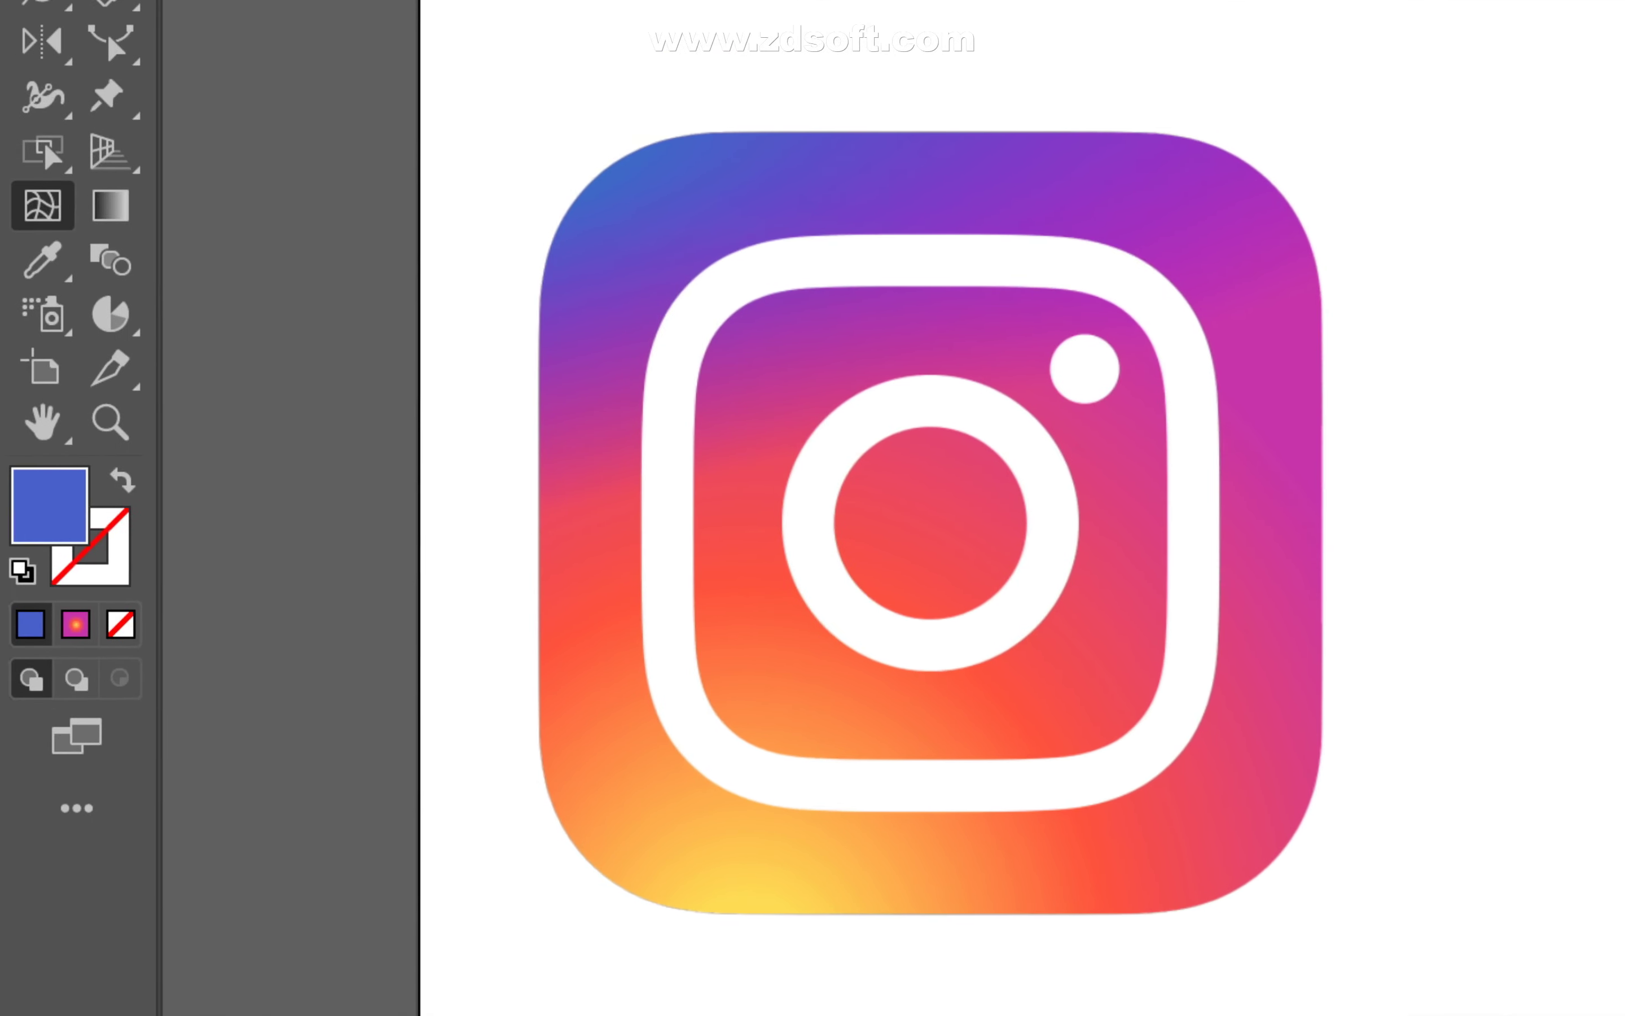
pyautogui.doubleClick(49, 504)
pyautogui.hotkey('ctrl', 'v')
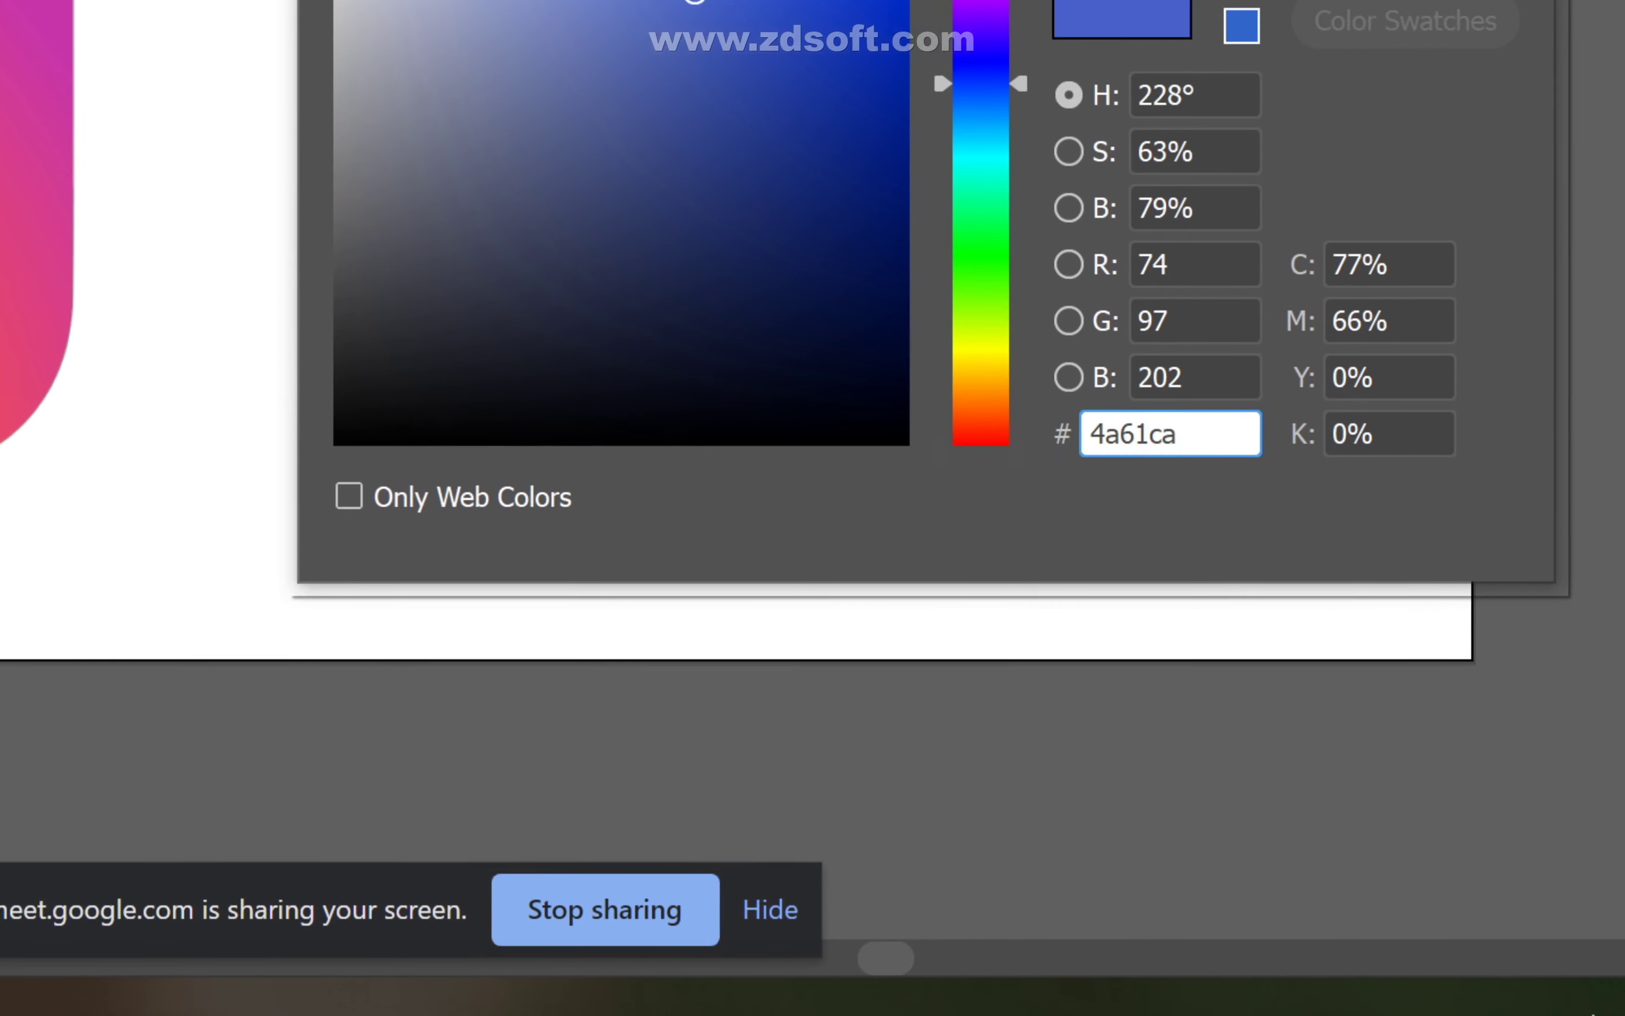
pyautogui.press('Return')
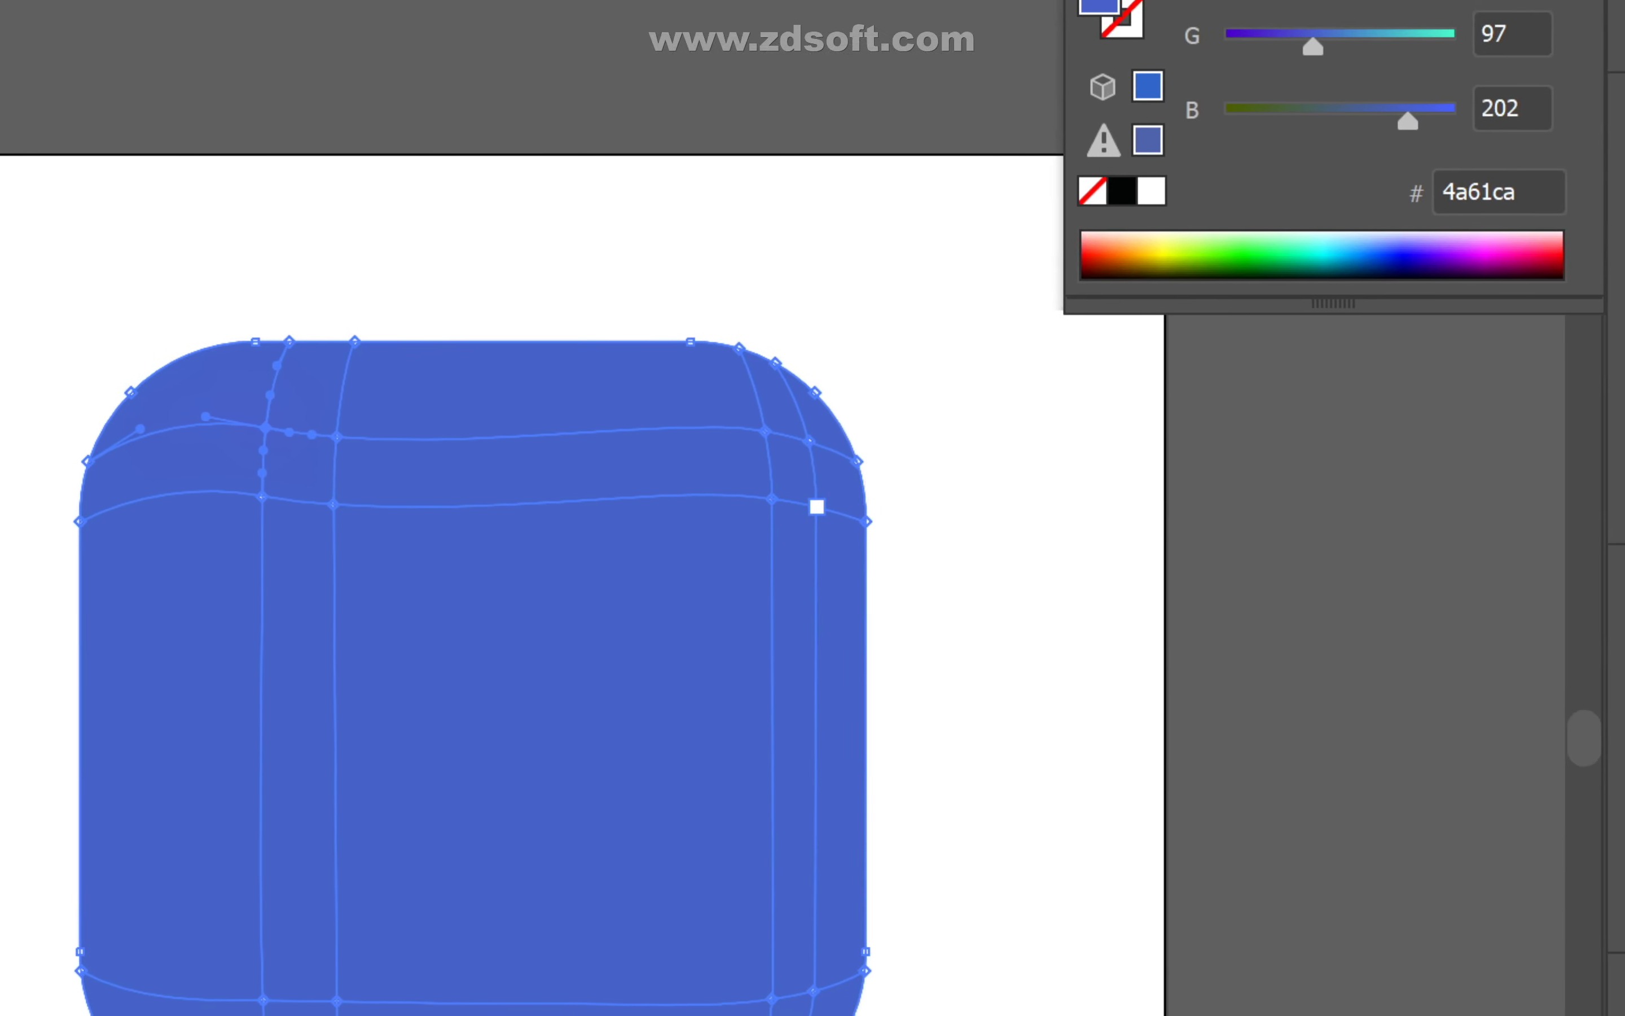
pyautogui.click(900, 474)
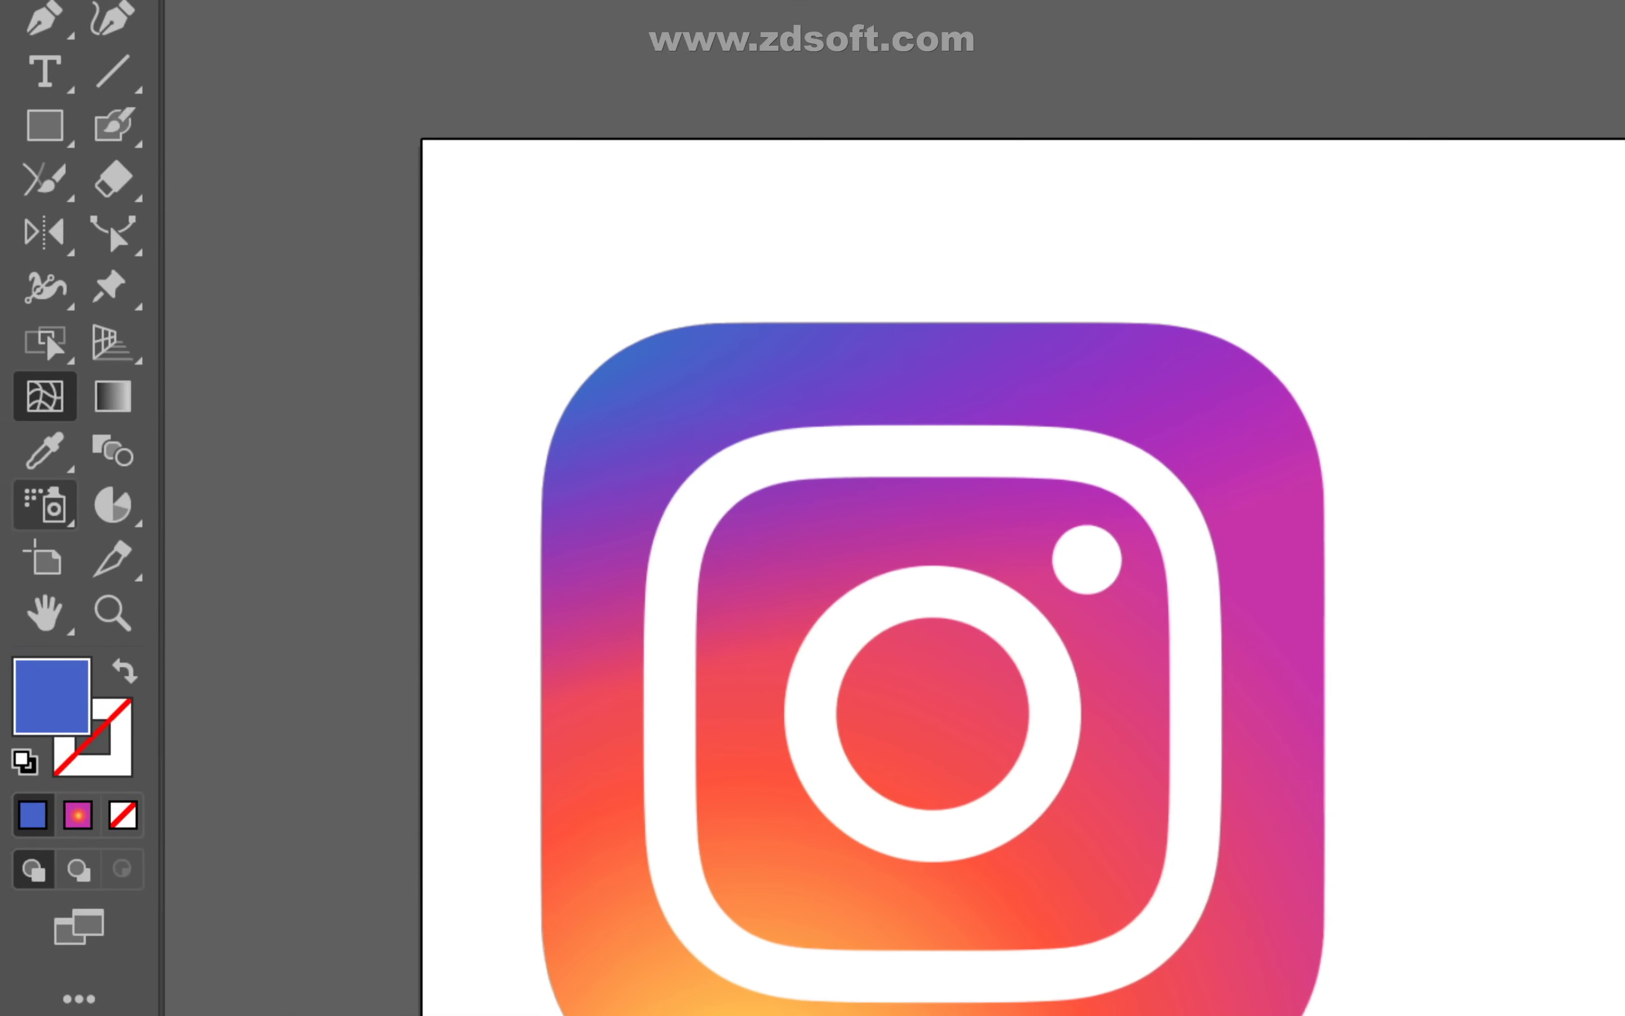
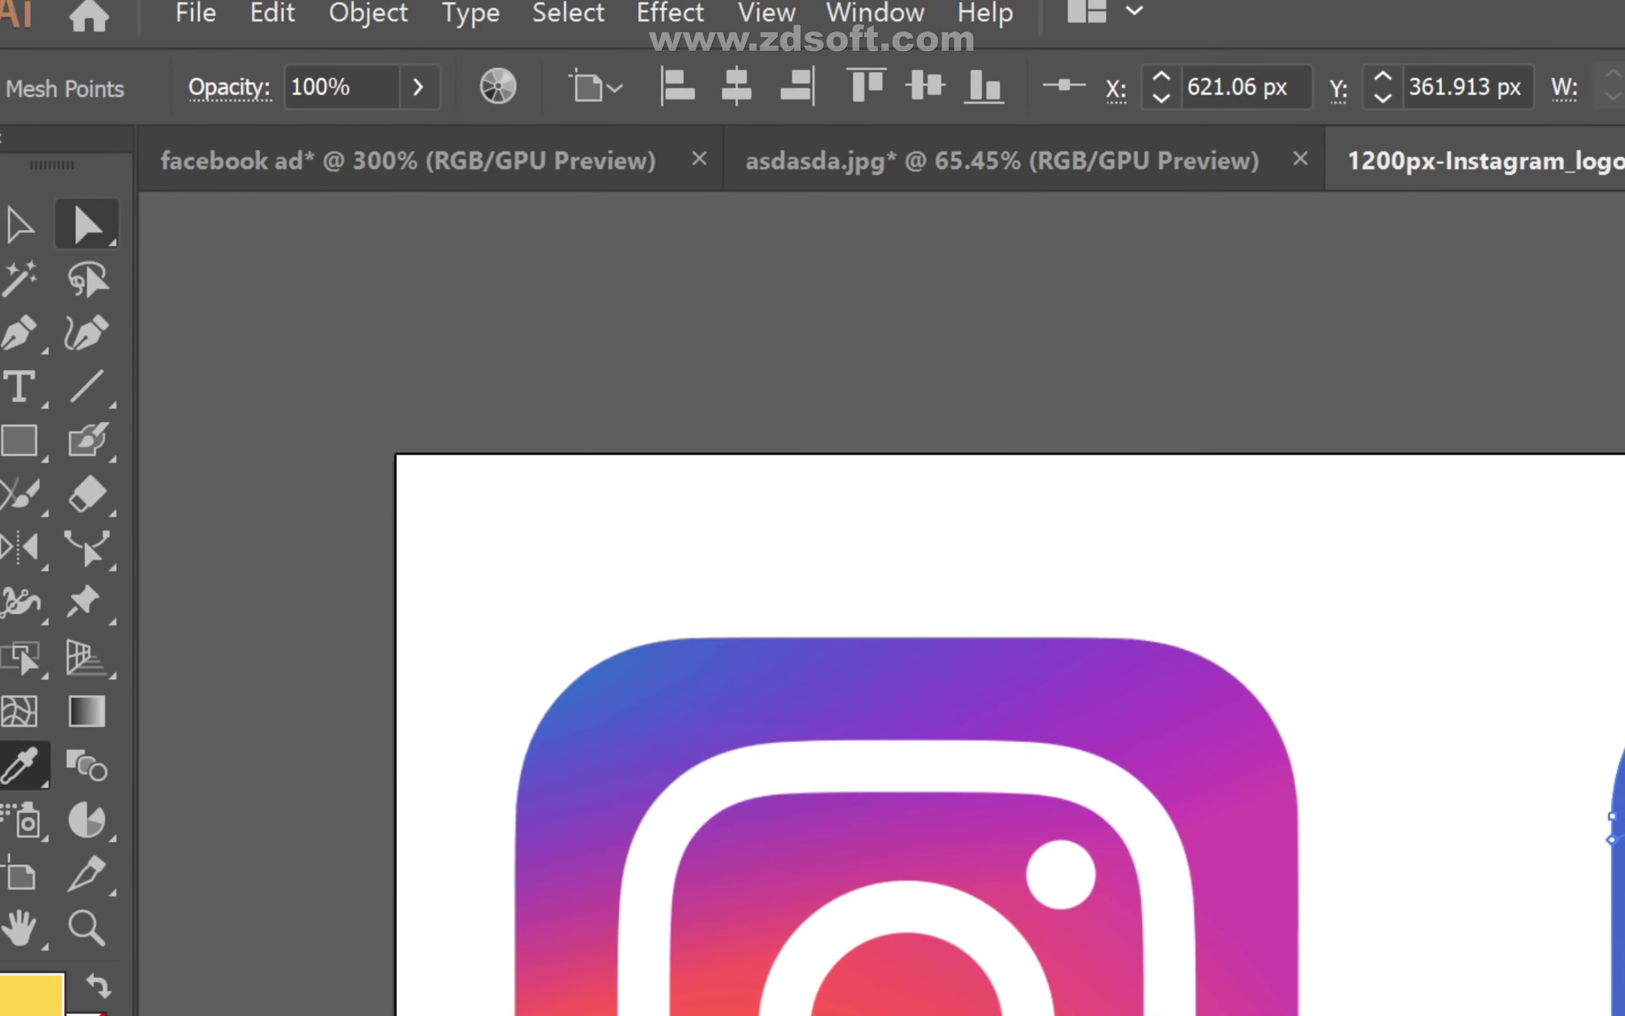
# - Reposition the lower-left yellow and upper-left mesh points of the rounded square with the Direct Selection tool
pyautogui.click(87, 225)
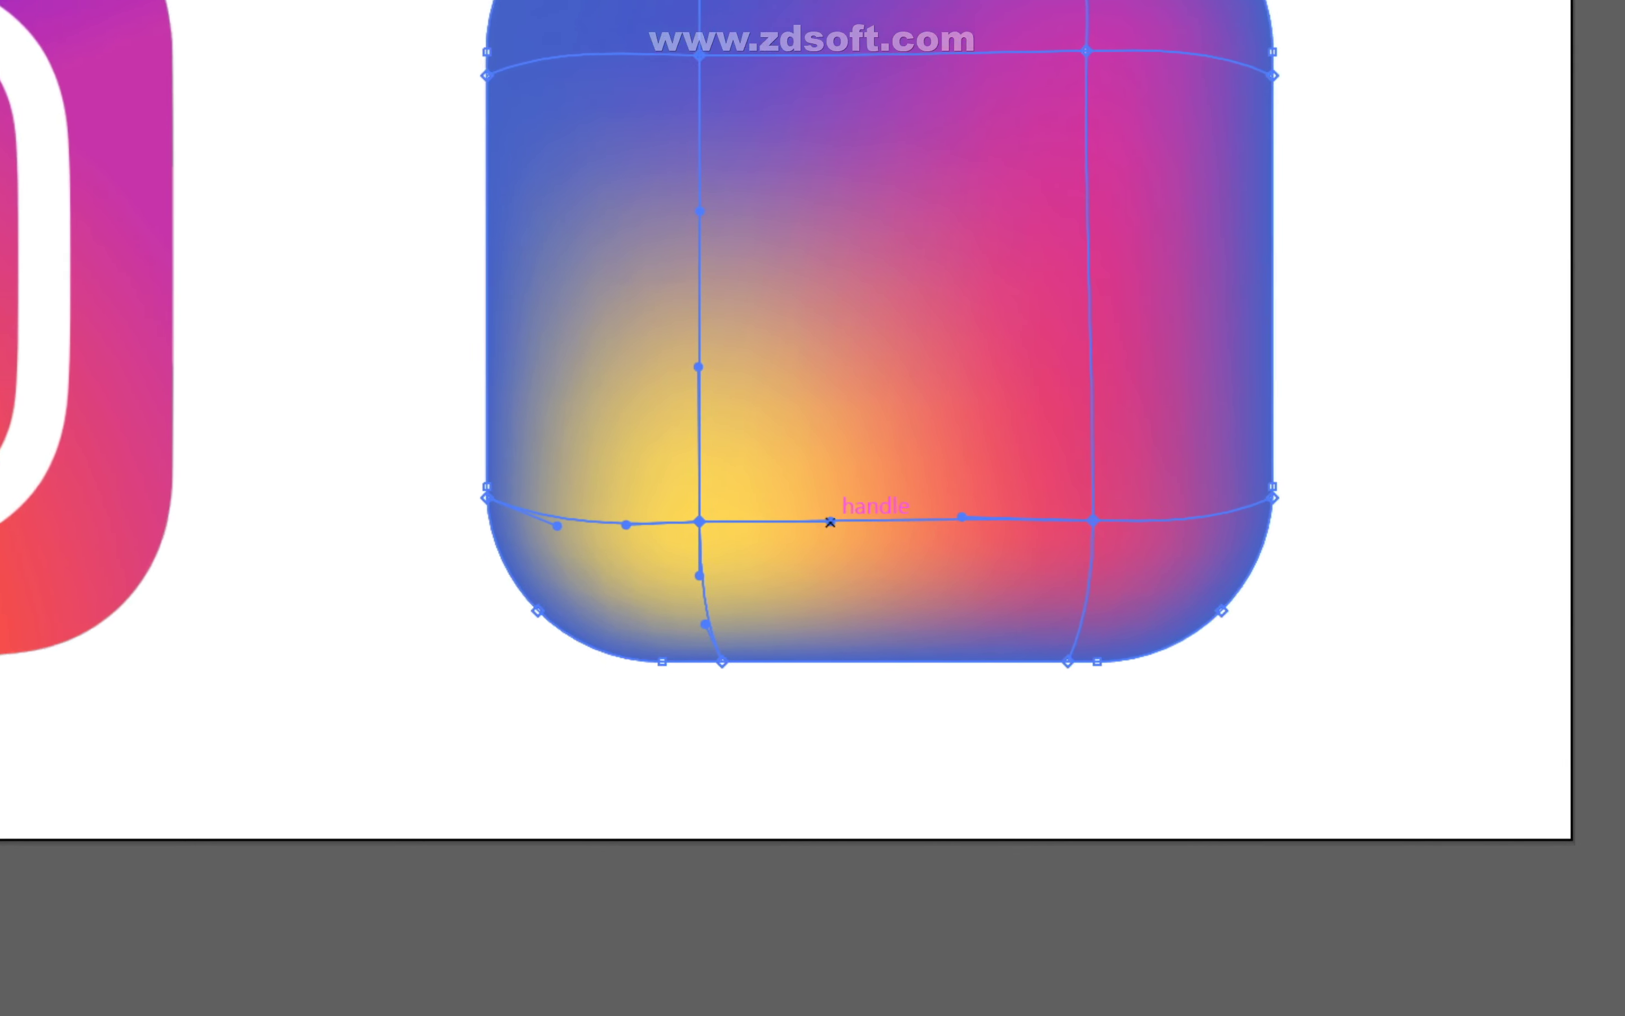
pyautogui.moveTo(1407, 895); pyautogui.dragTo(1523, 900)
pyautogui.moveTo(872, 513); pyautogui.dragTo(944, 612)
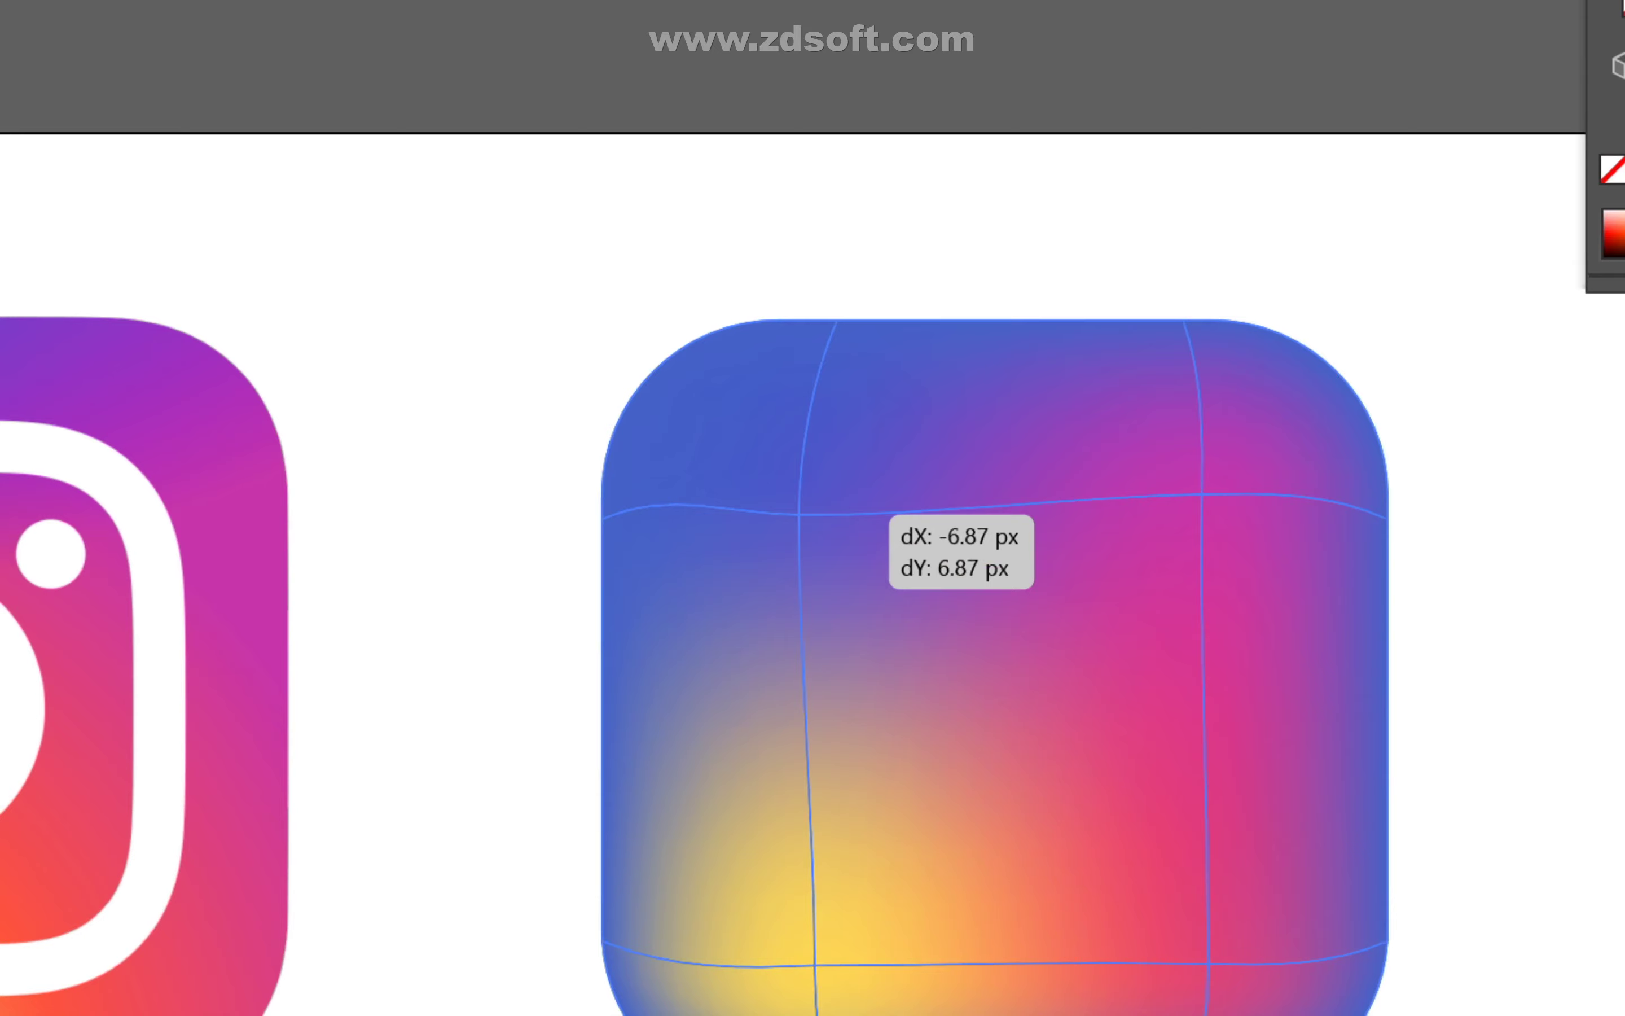
pyautogui.moveTo(798, 514); pyautogui.dragTo(817, 478)
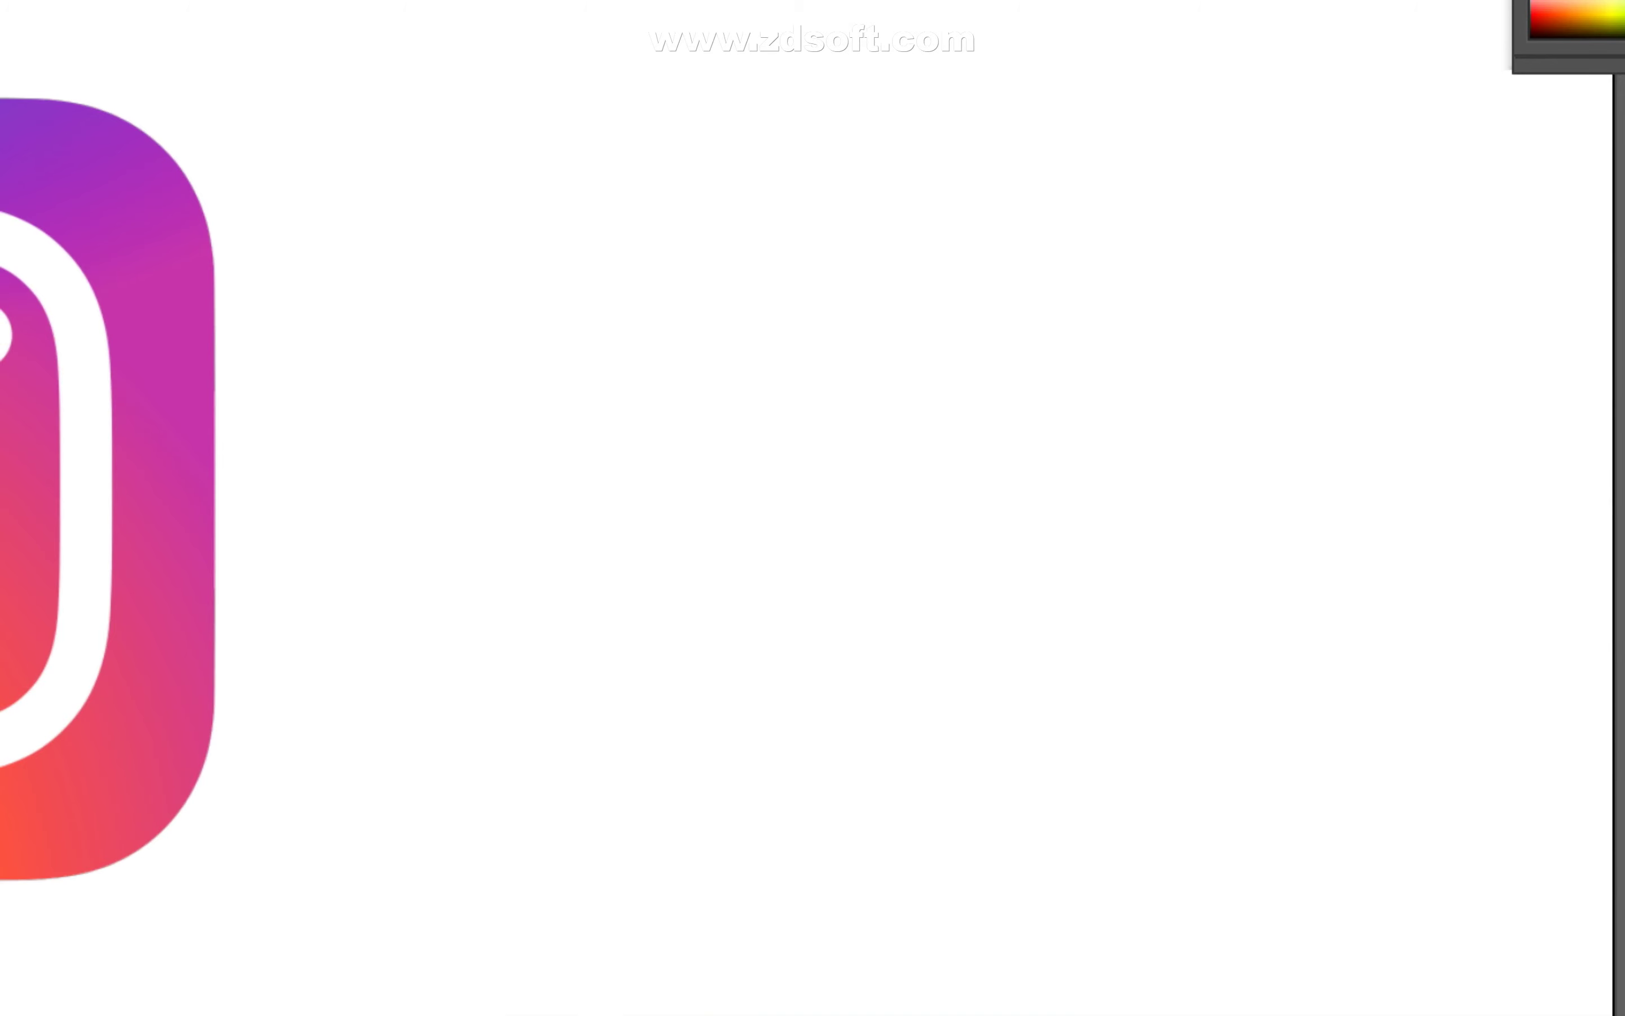
# - Undo back to the mesh with one pink point, select the rounded square's mesh and shift its selected anchors
pyautogui.hotkey('ctrl', 'z')
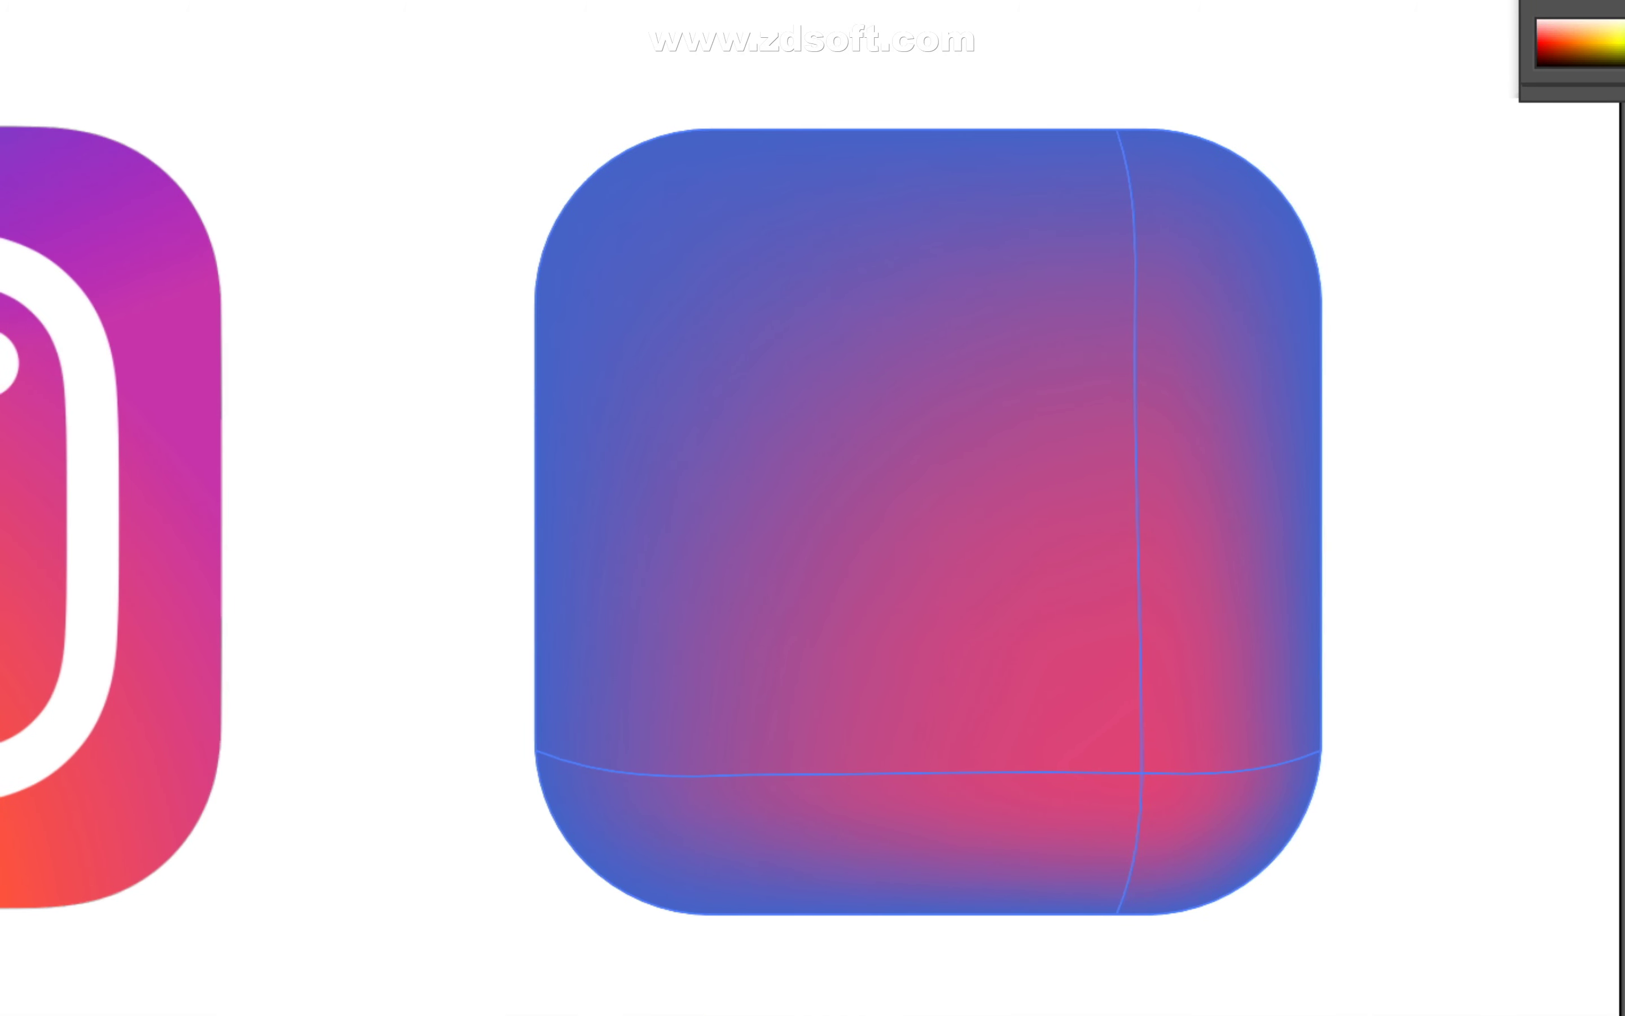
pyautogui.click(868, 443)
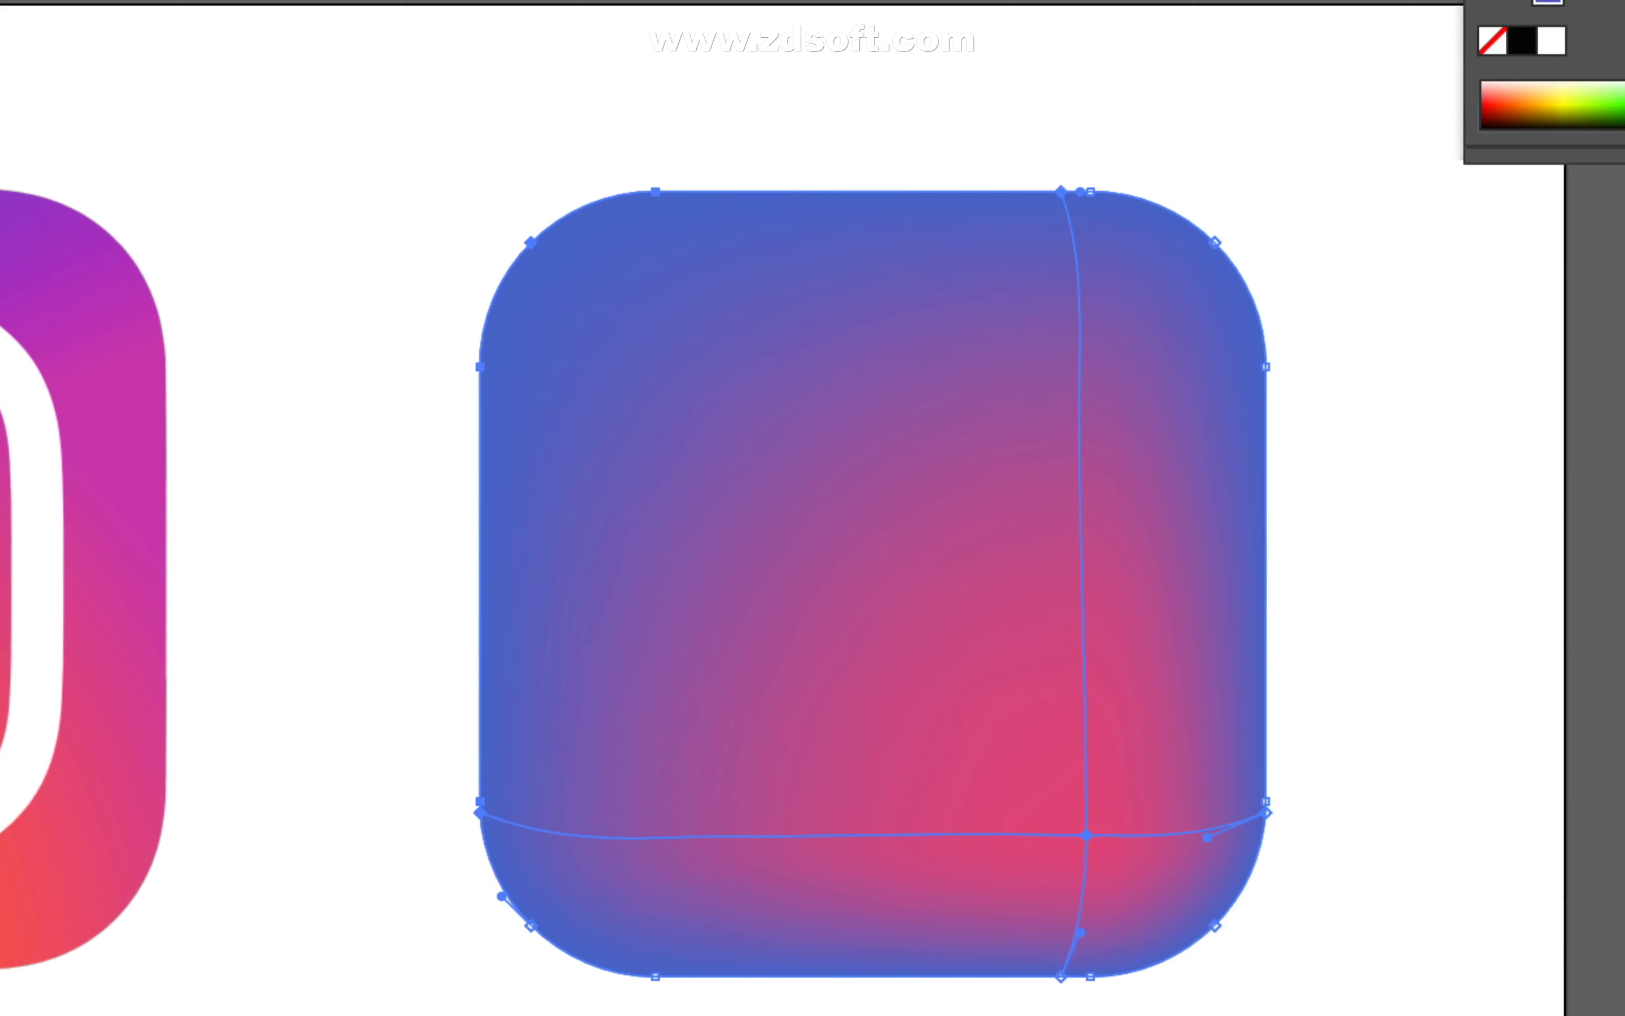
pyautogui.moveTo(818, 514); pyautogui.dragTo(856, 505)
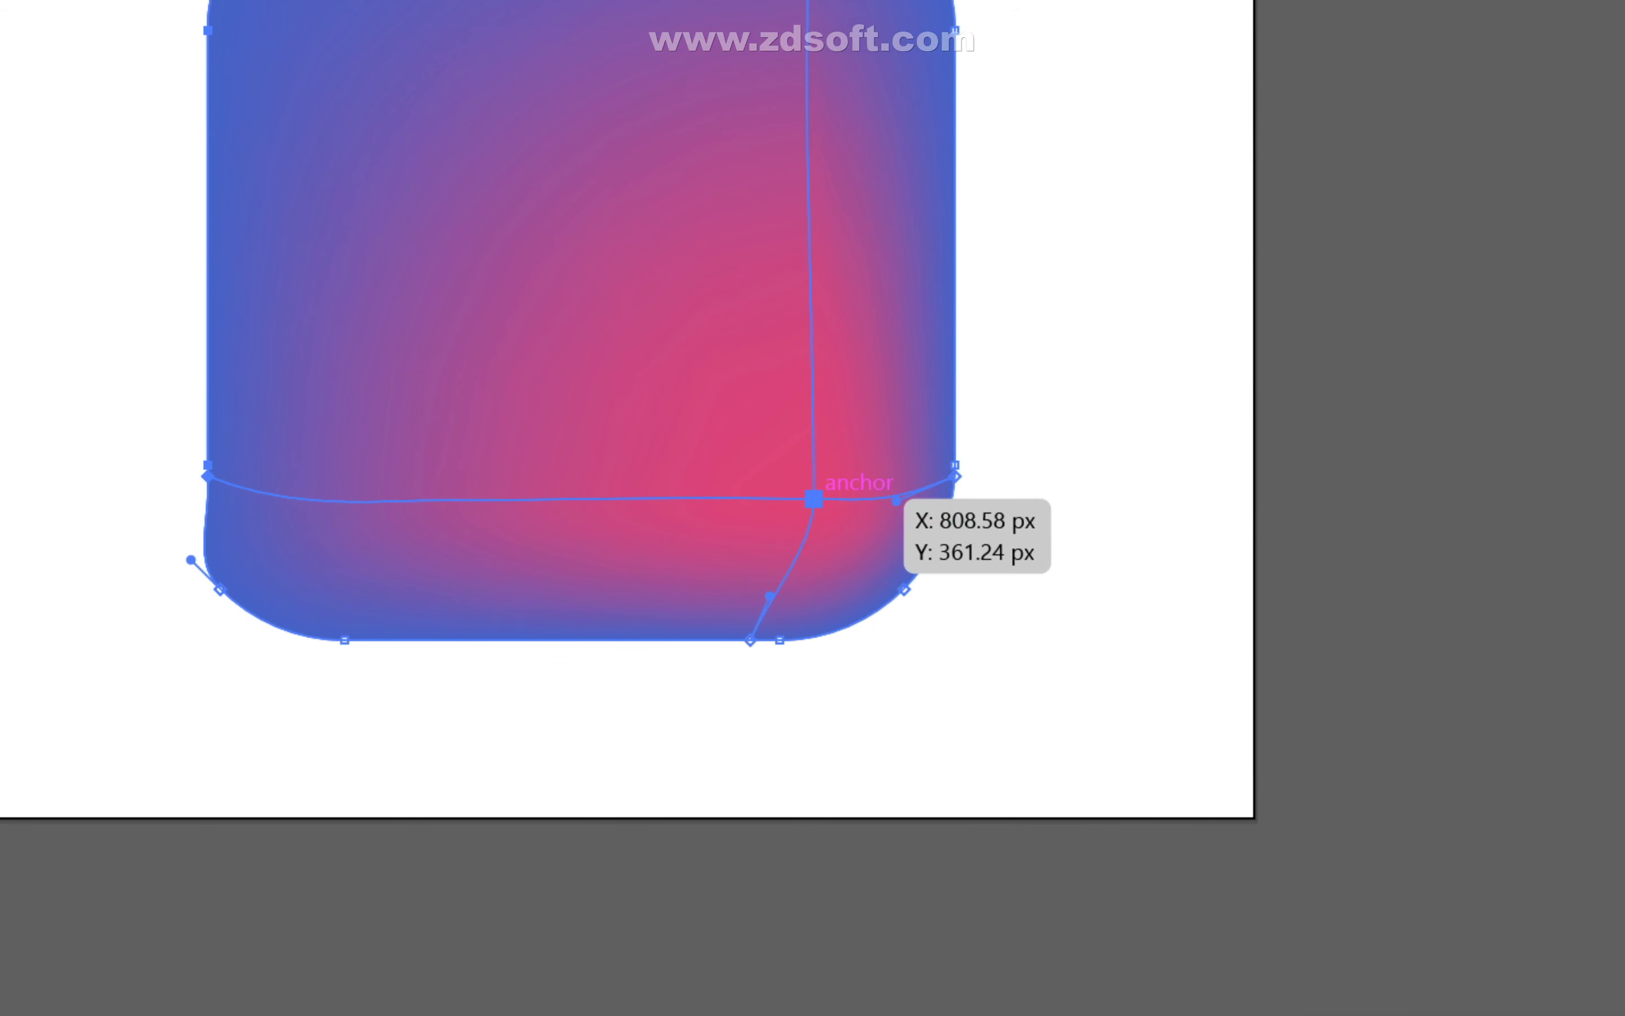
# - Undo the last mesh anchor move and try the freeform gradient type on the meshed rounded square
pyautogui.hotkey('ctrl', 'z')
pyautogui.hotkey('ctrl', 'shift', 'a')
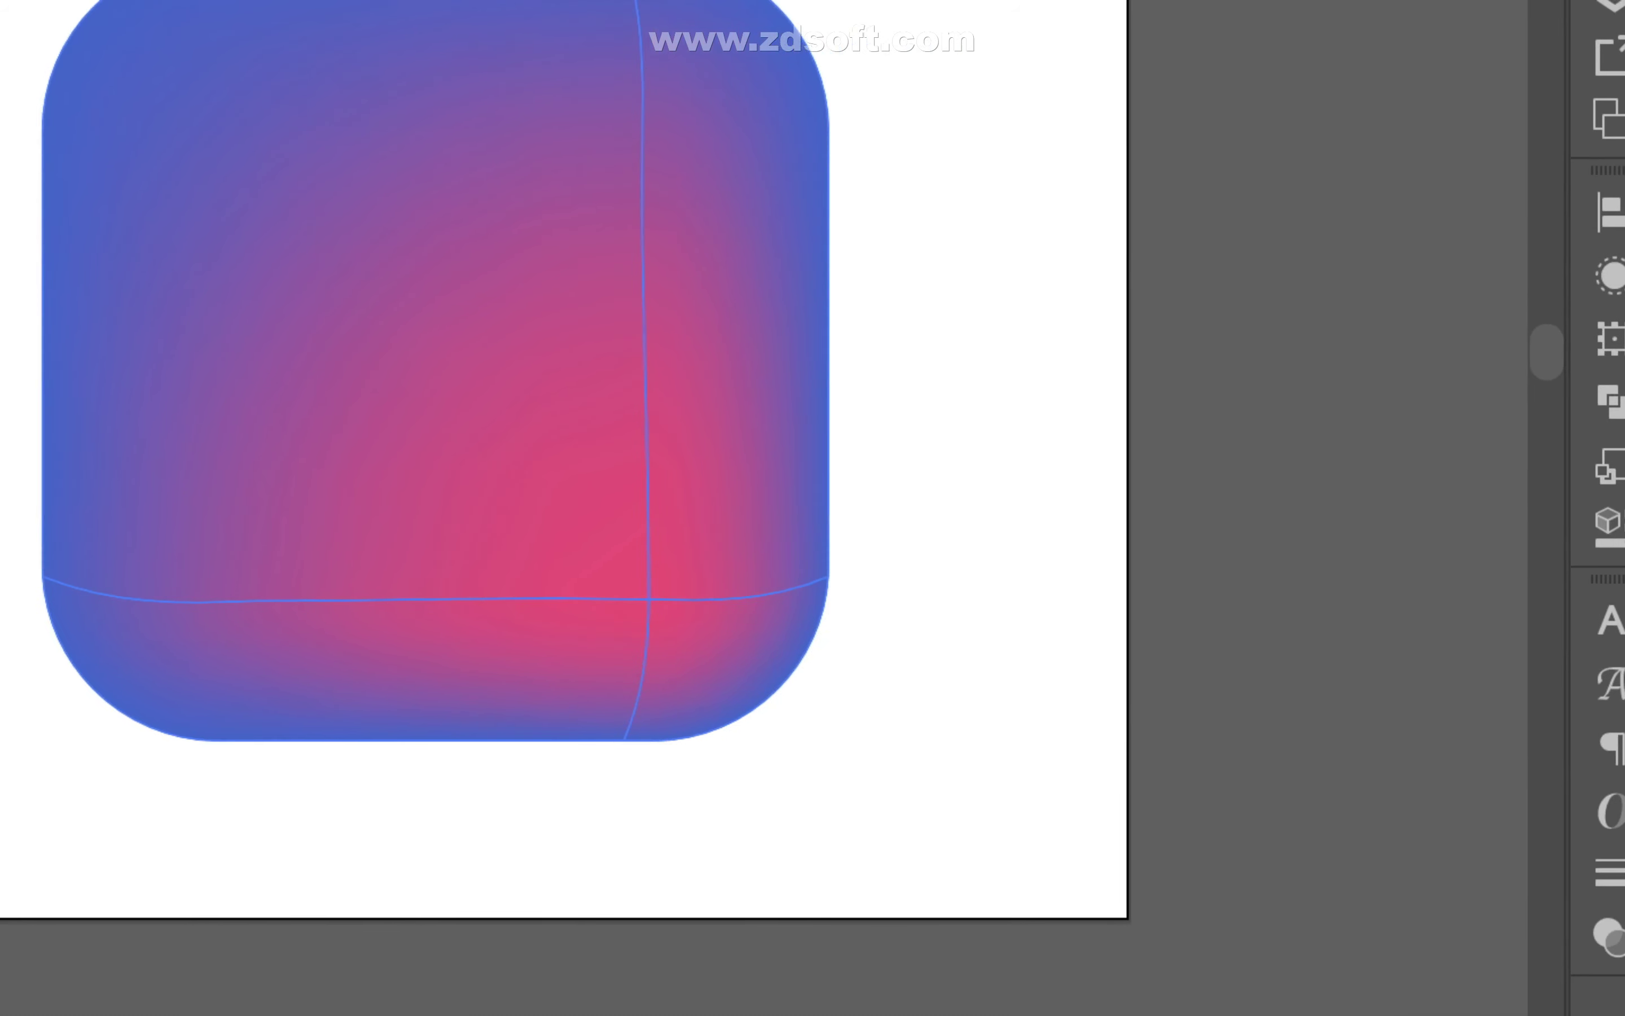
pyautogui.click(776, 498)
pyautogui.click(762, 530)
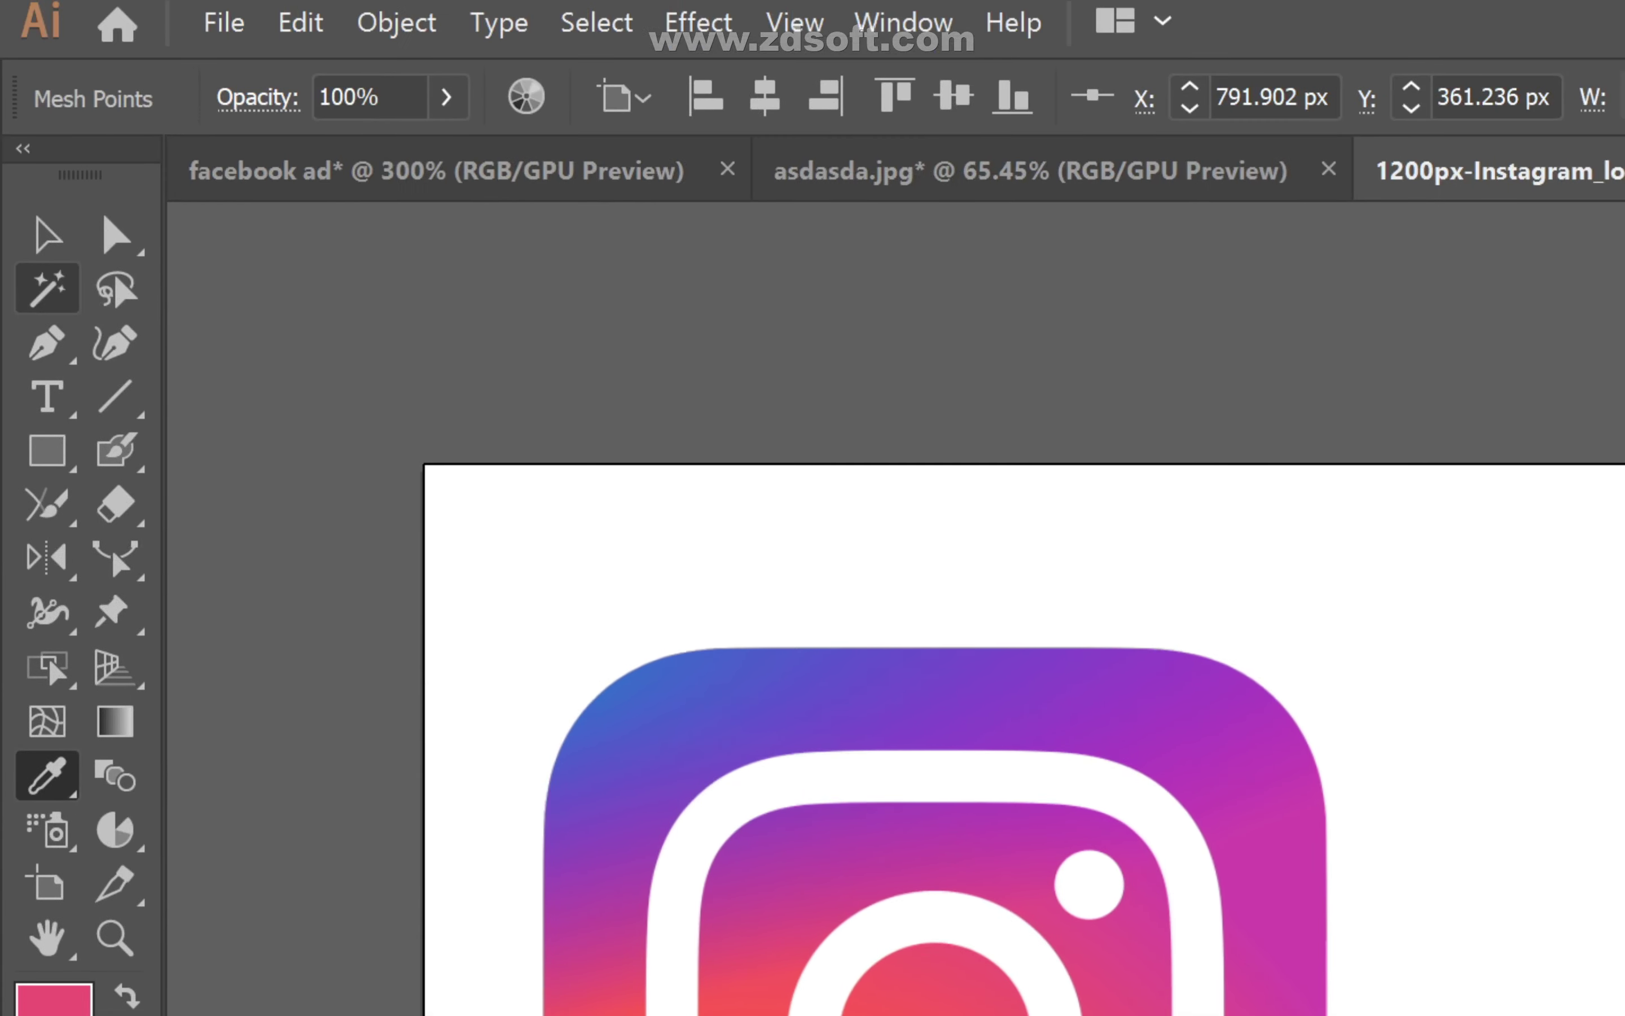
pyautogui.click(47, 47)
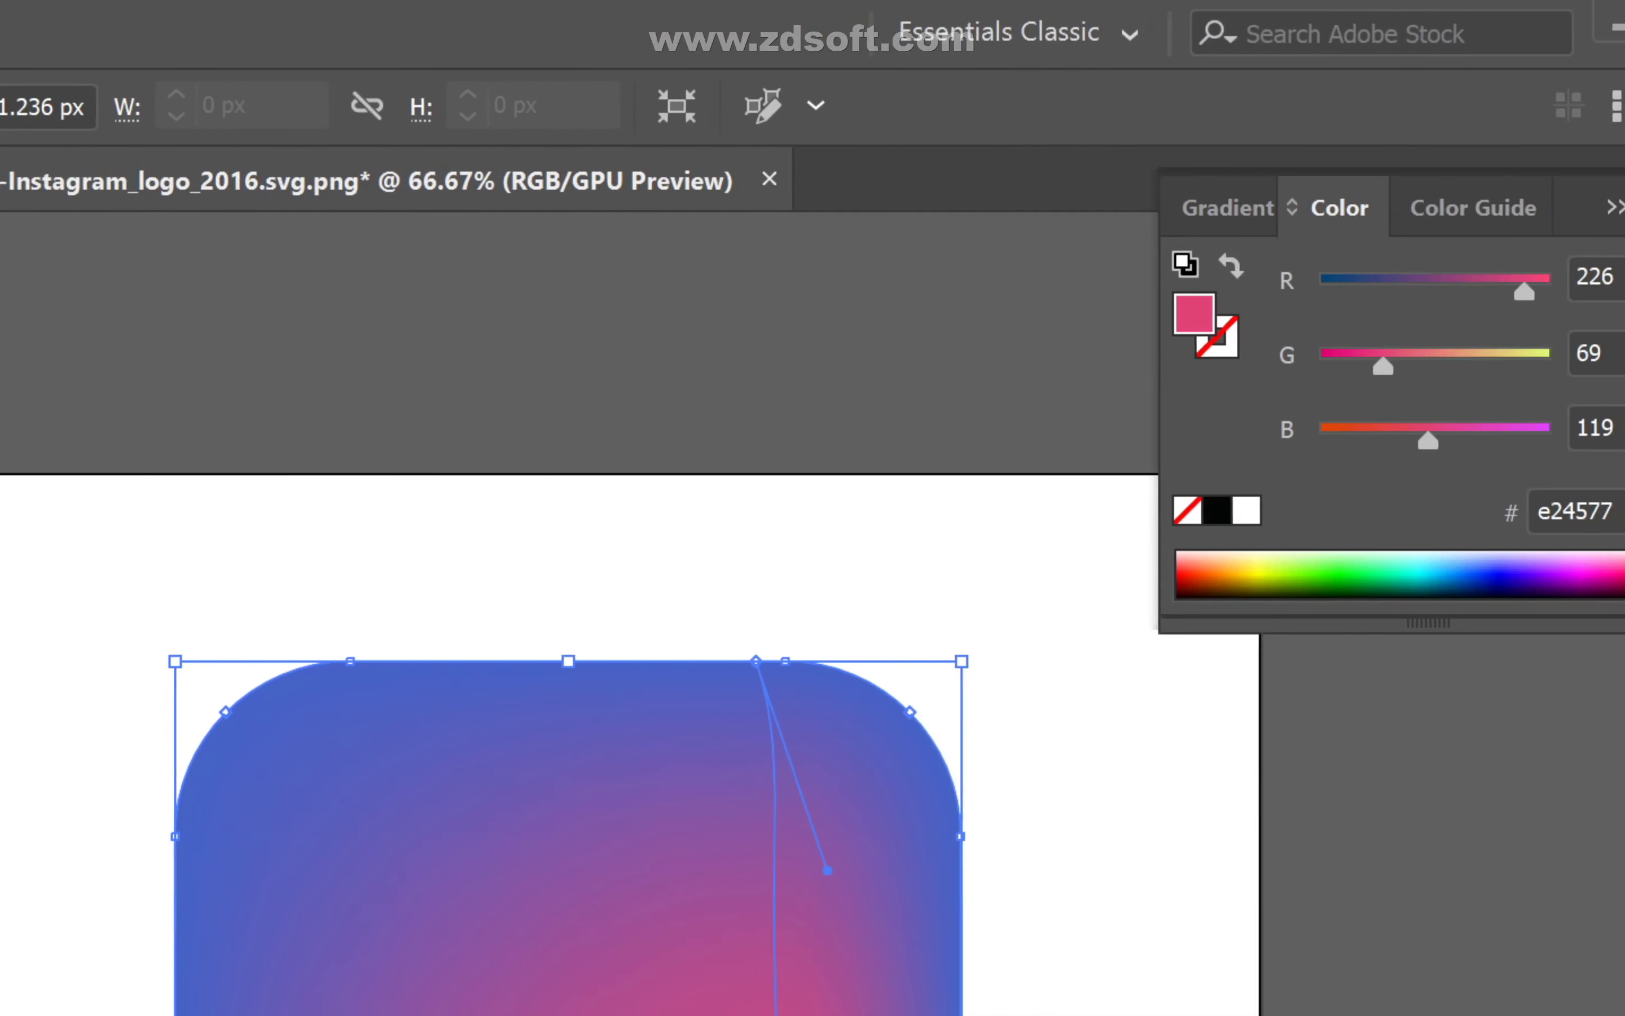
pyautogui.hotkey('ctrl', 'F9')
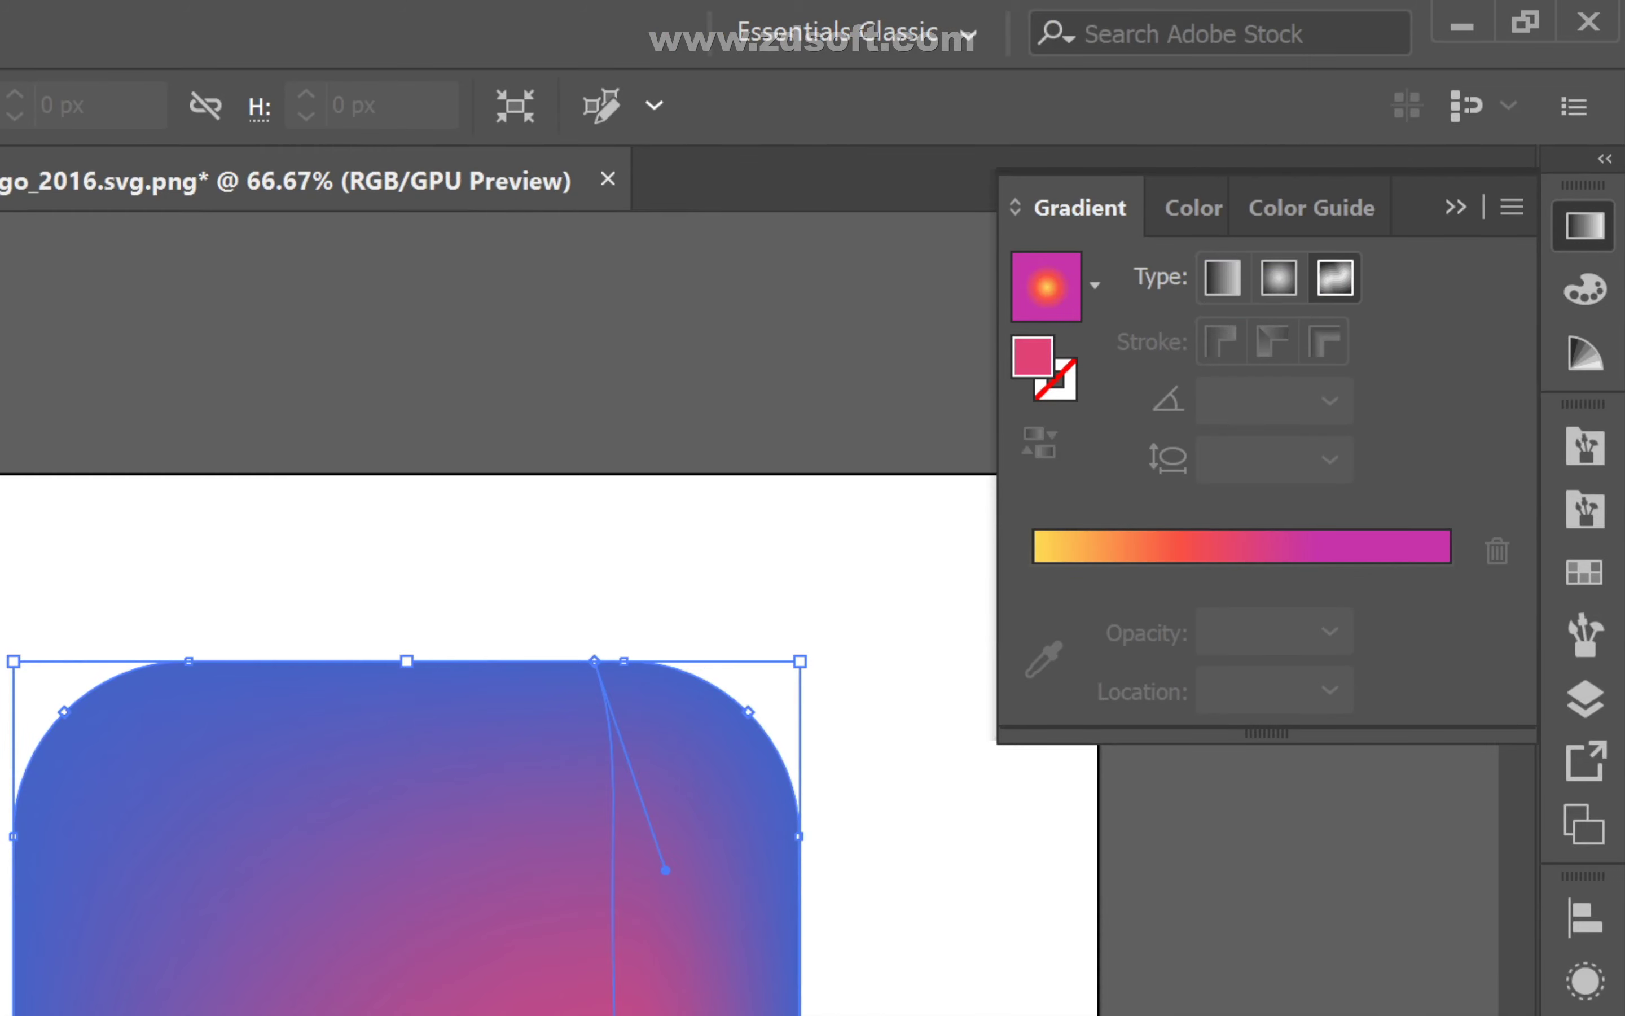
pyautogui.click(1335, 276)
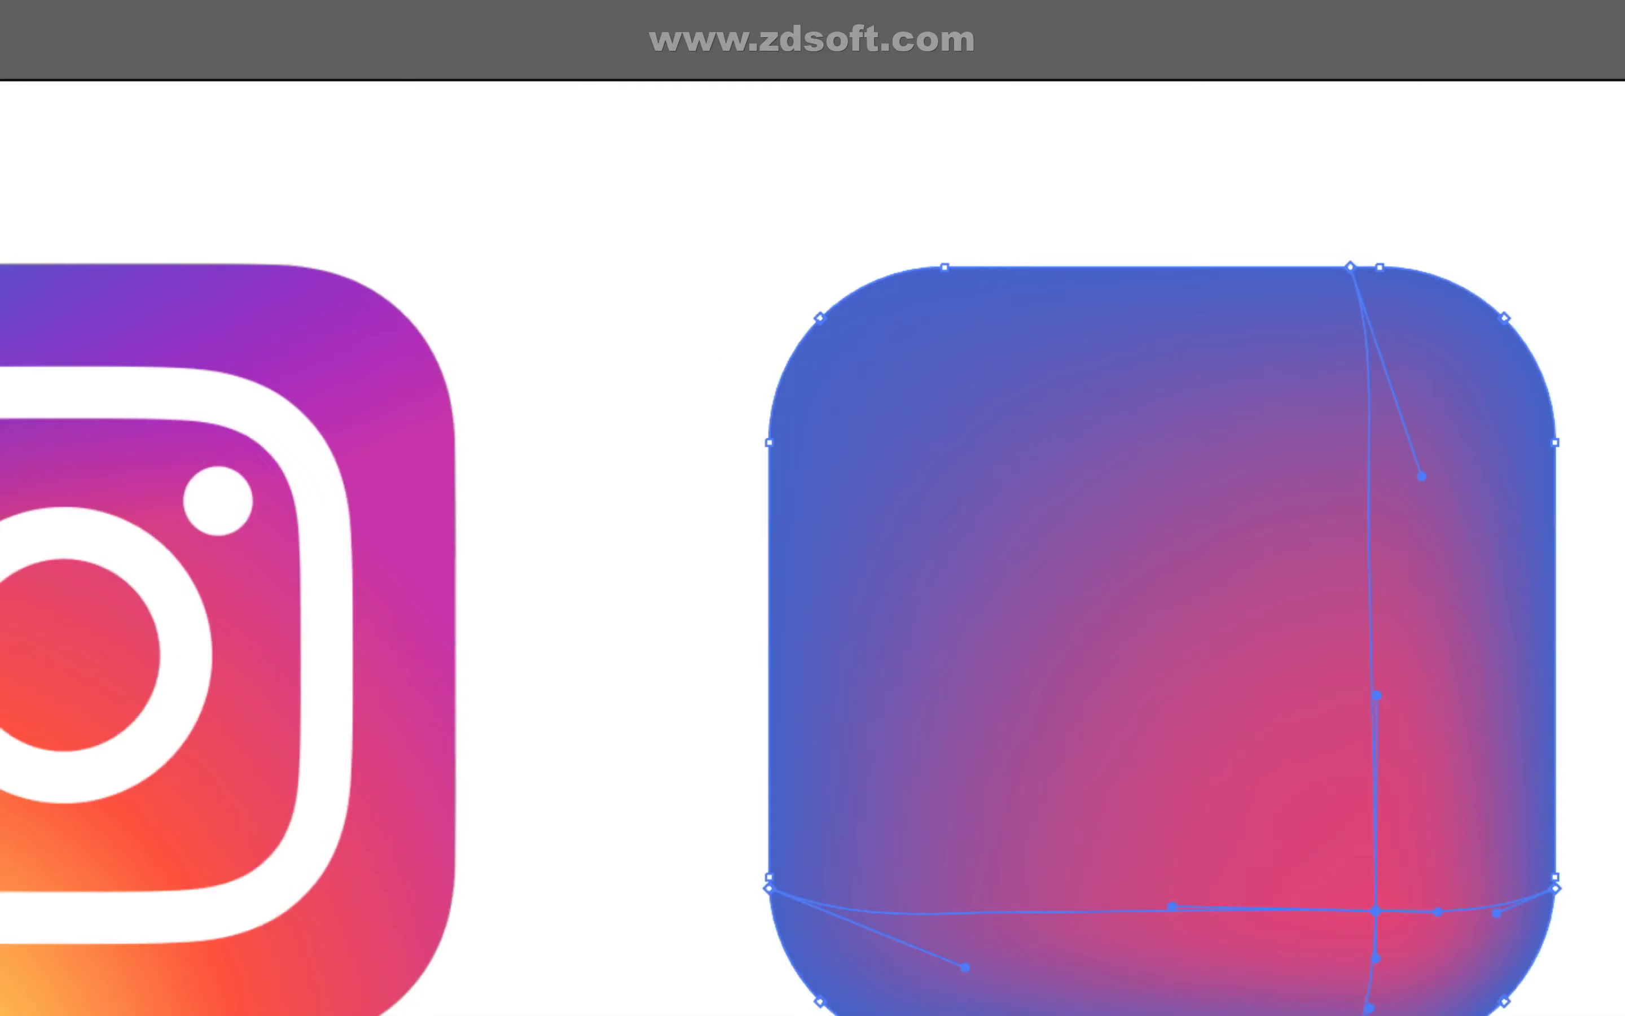
# - Shift the meshed rounded square on the artboard with the Selection tool and move it back
pyautogui.click(44, 233)
pyautogui.moveTo(1084, 683); pyautogui.dragTo(984, 609)
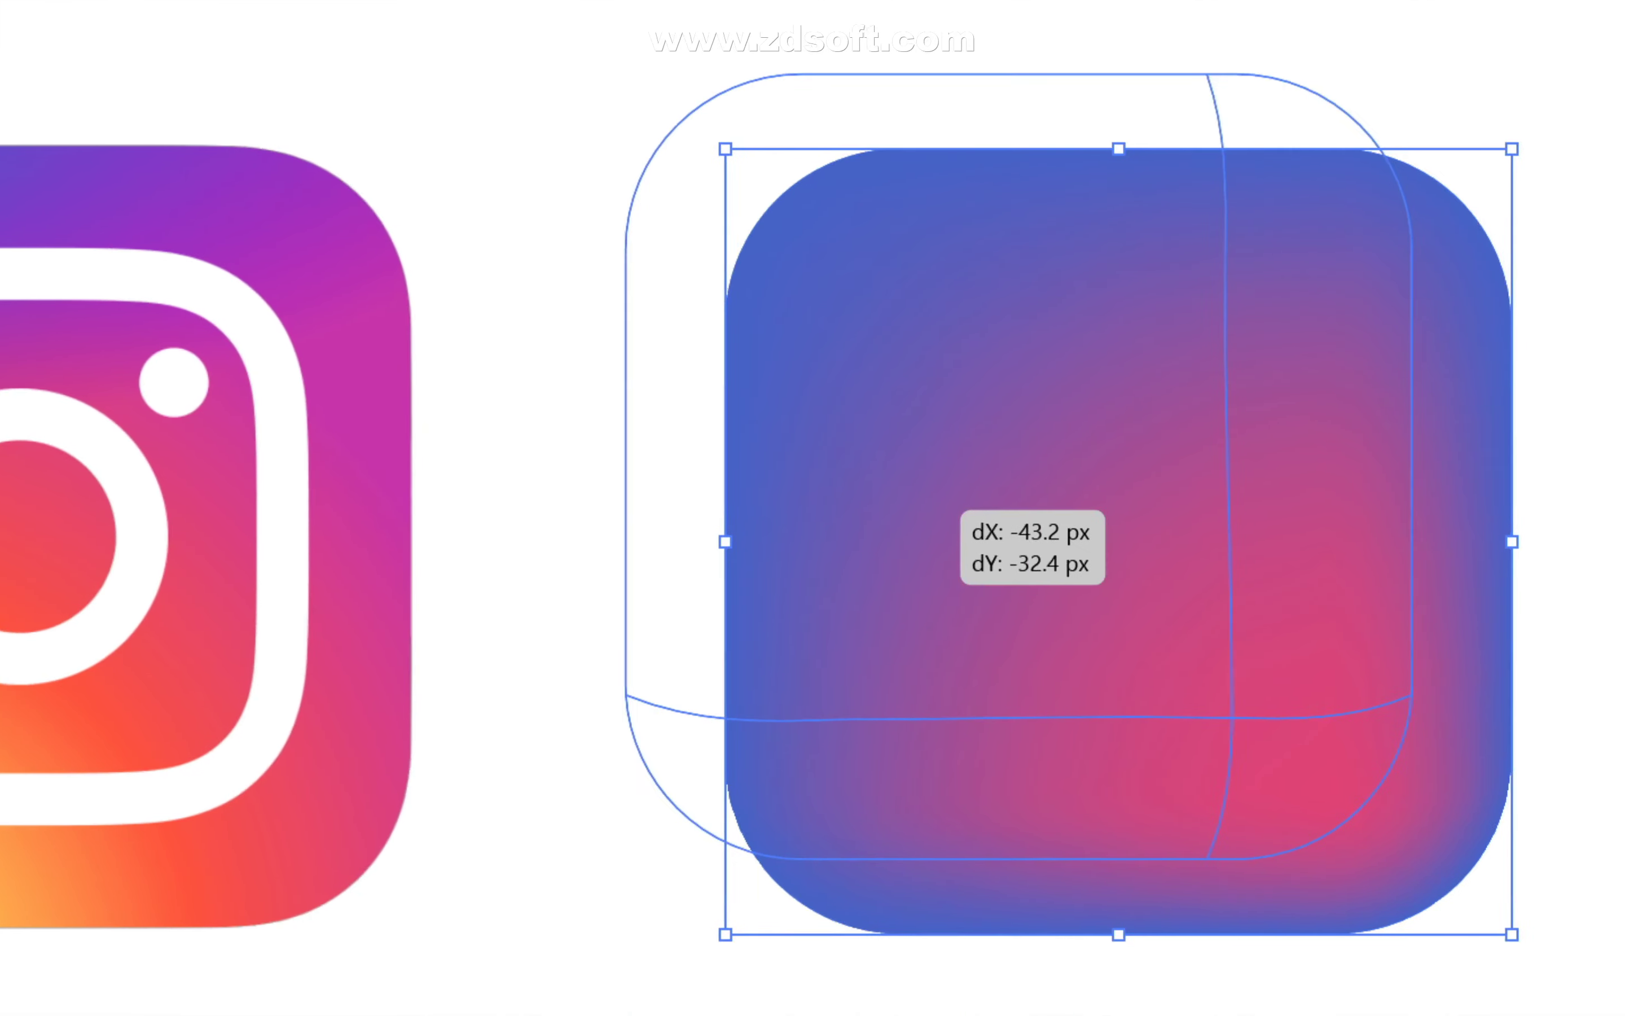
pyautogui.moveTo(950, 482); pyautogui.dragTo(1093, 549)
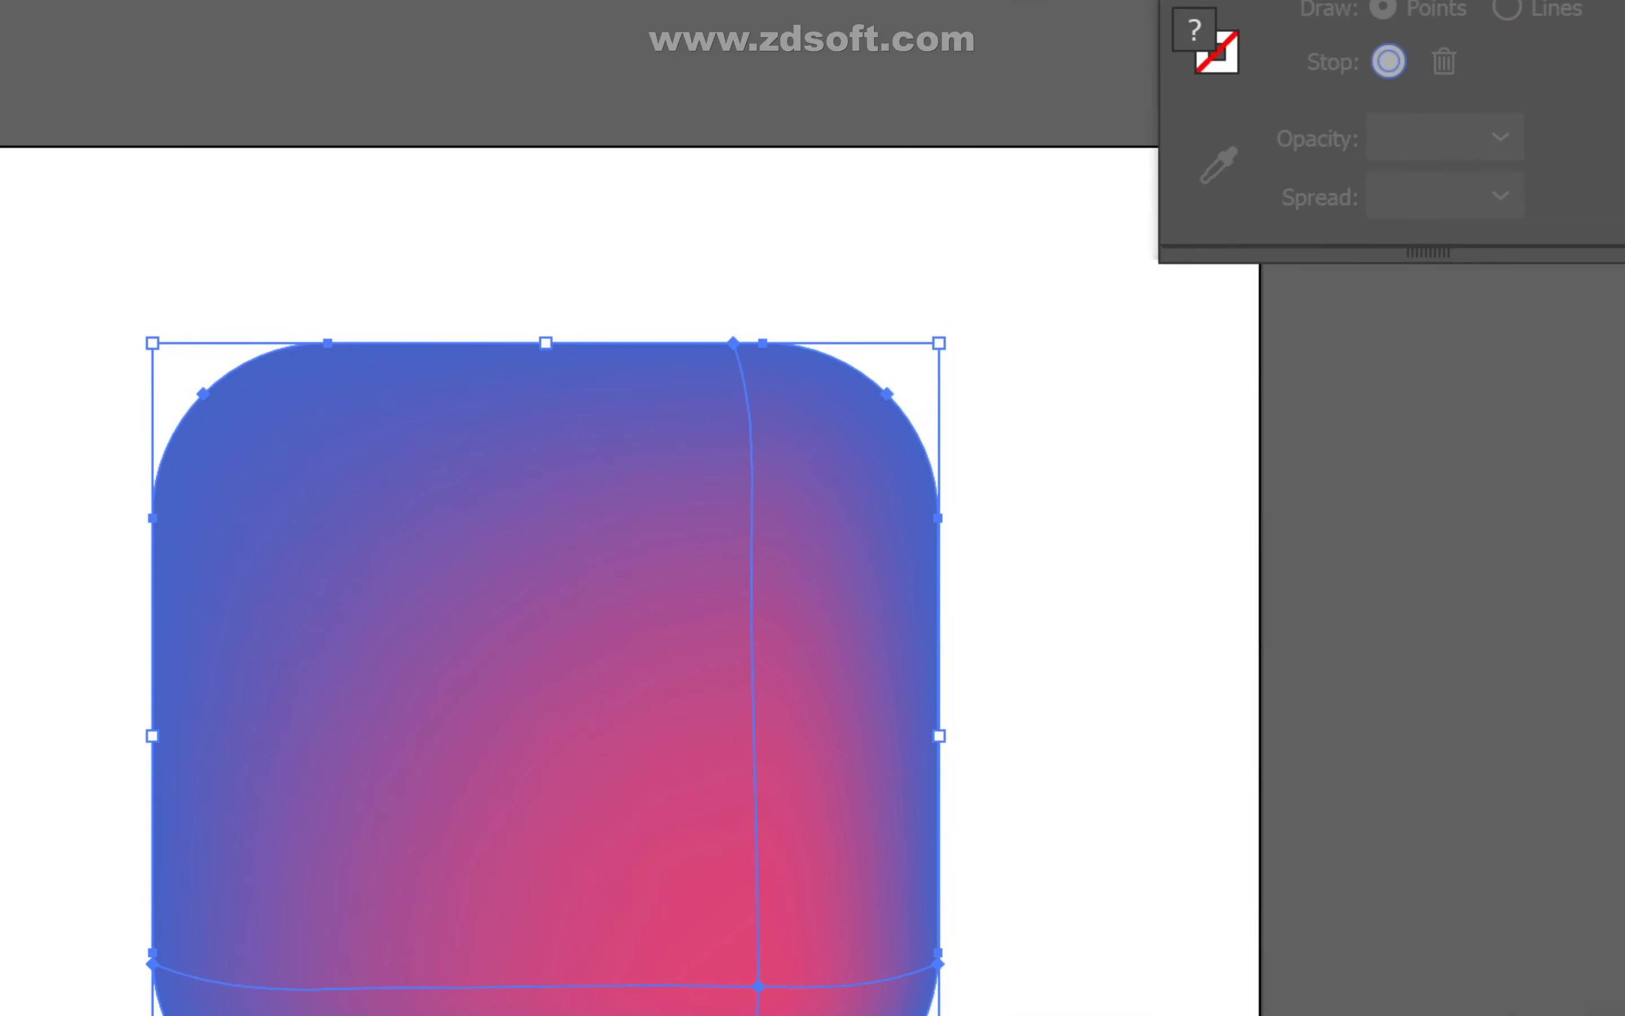
pyautogui.click(1462, 192)
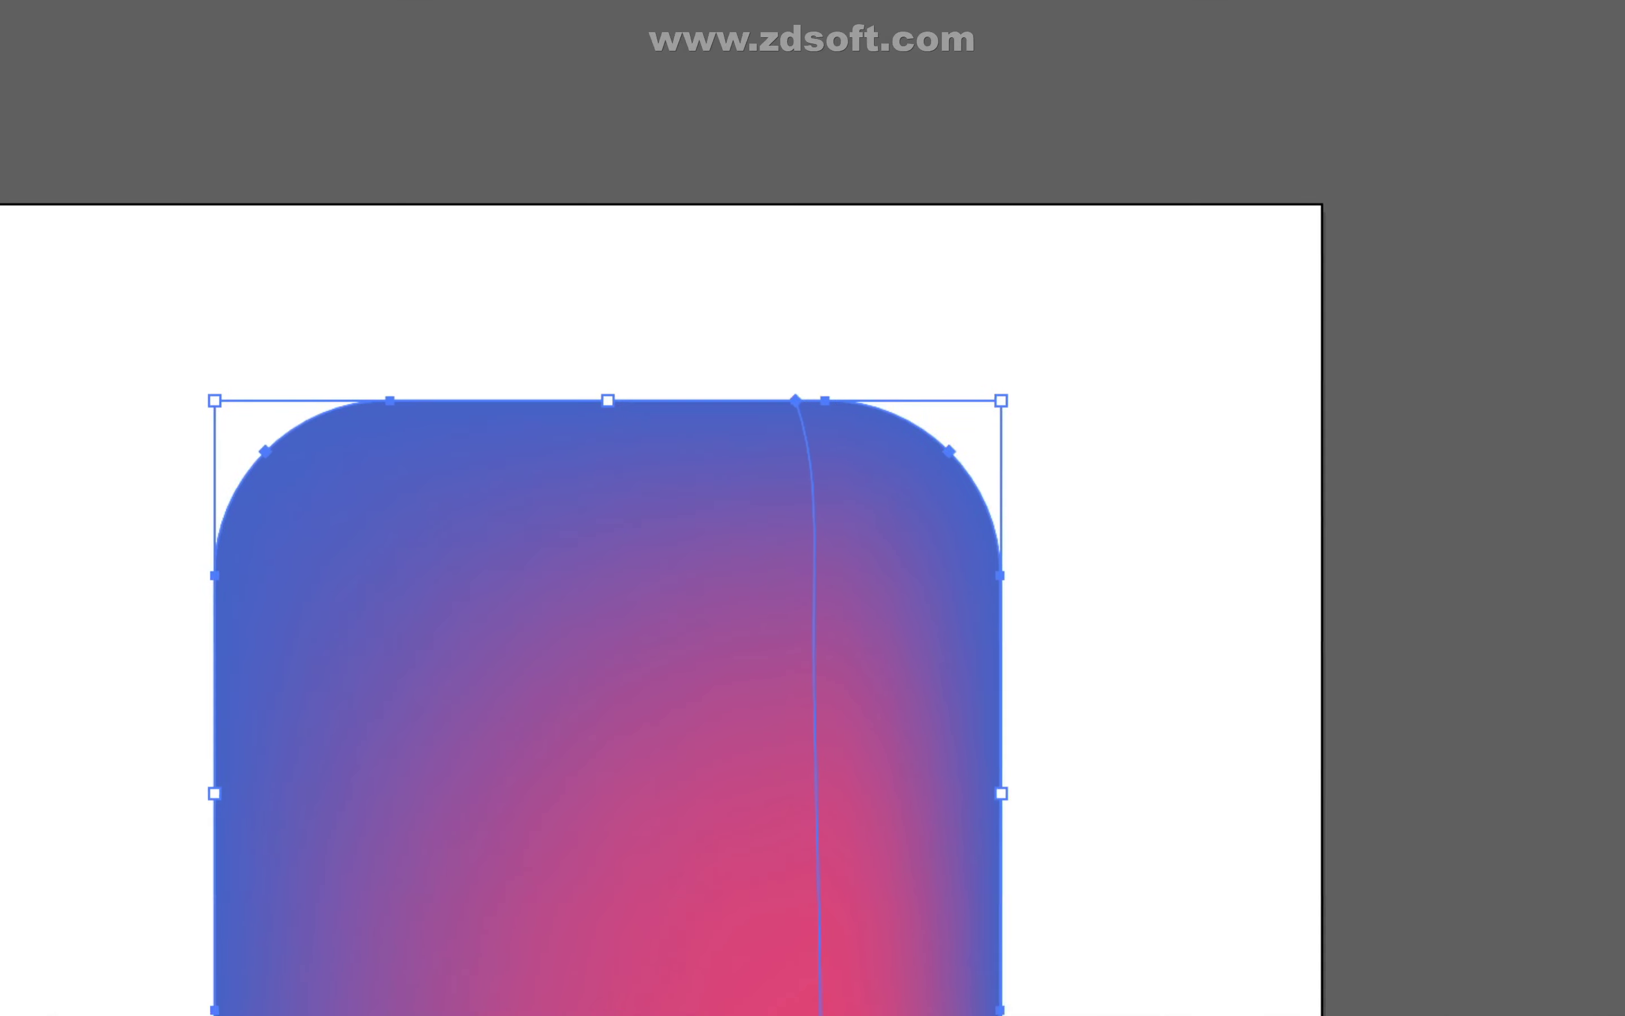
pyautogui.click(1594, 276)
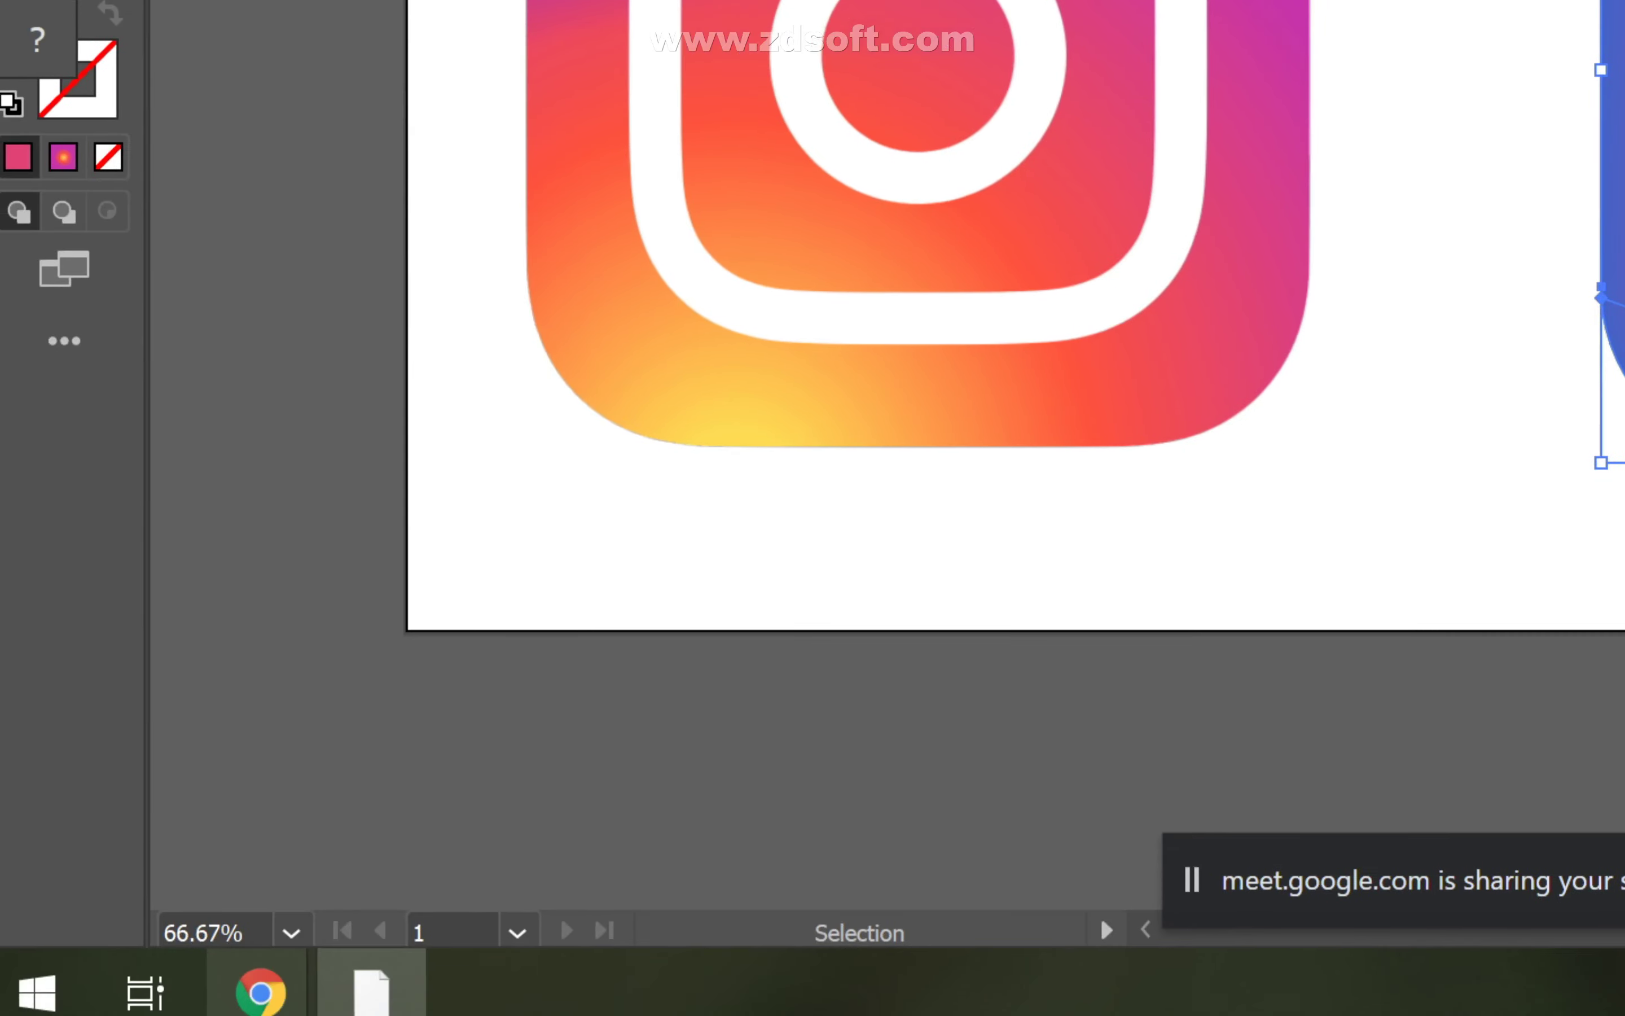
# - Switch to Chrome and examine the Instagram logo and background images in the search results
pyautogui.moveTo(278, 970)
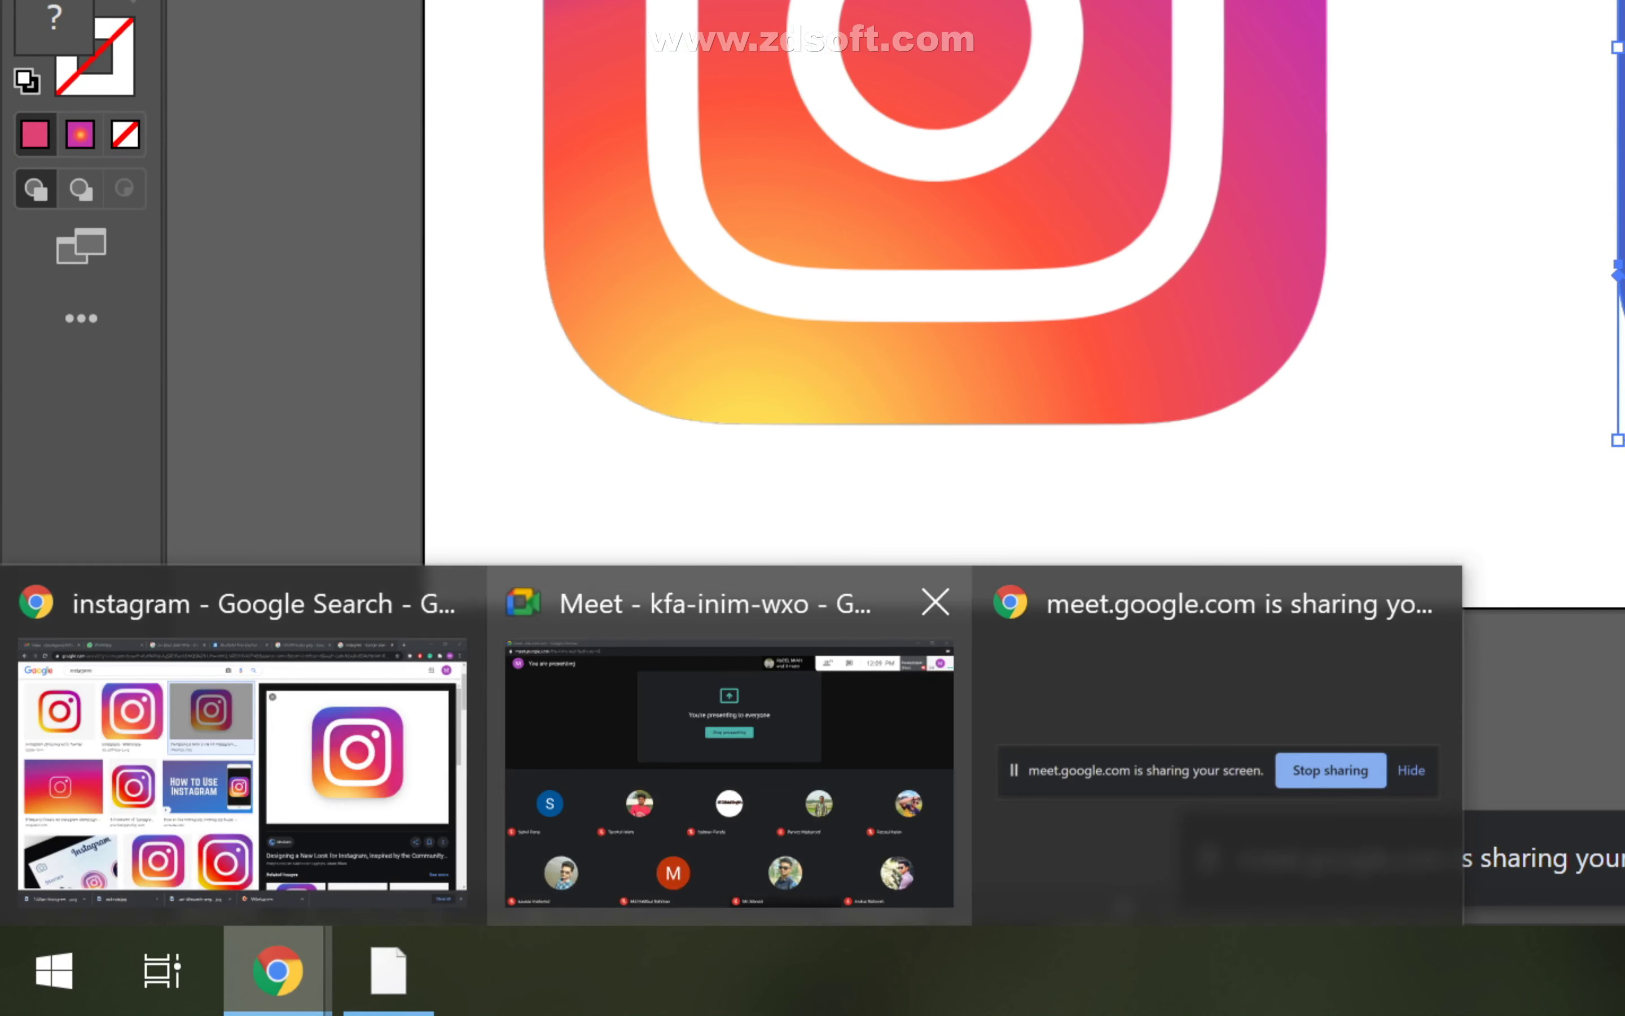
pyautogui.click(242, 762)
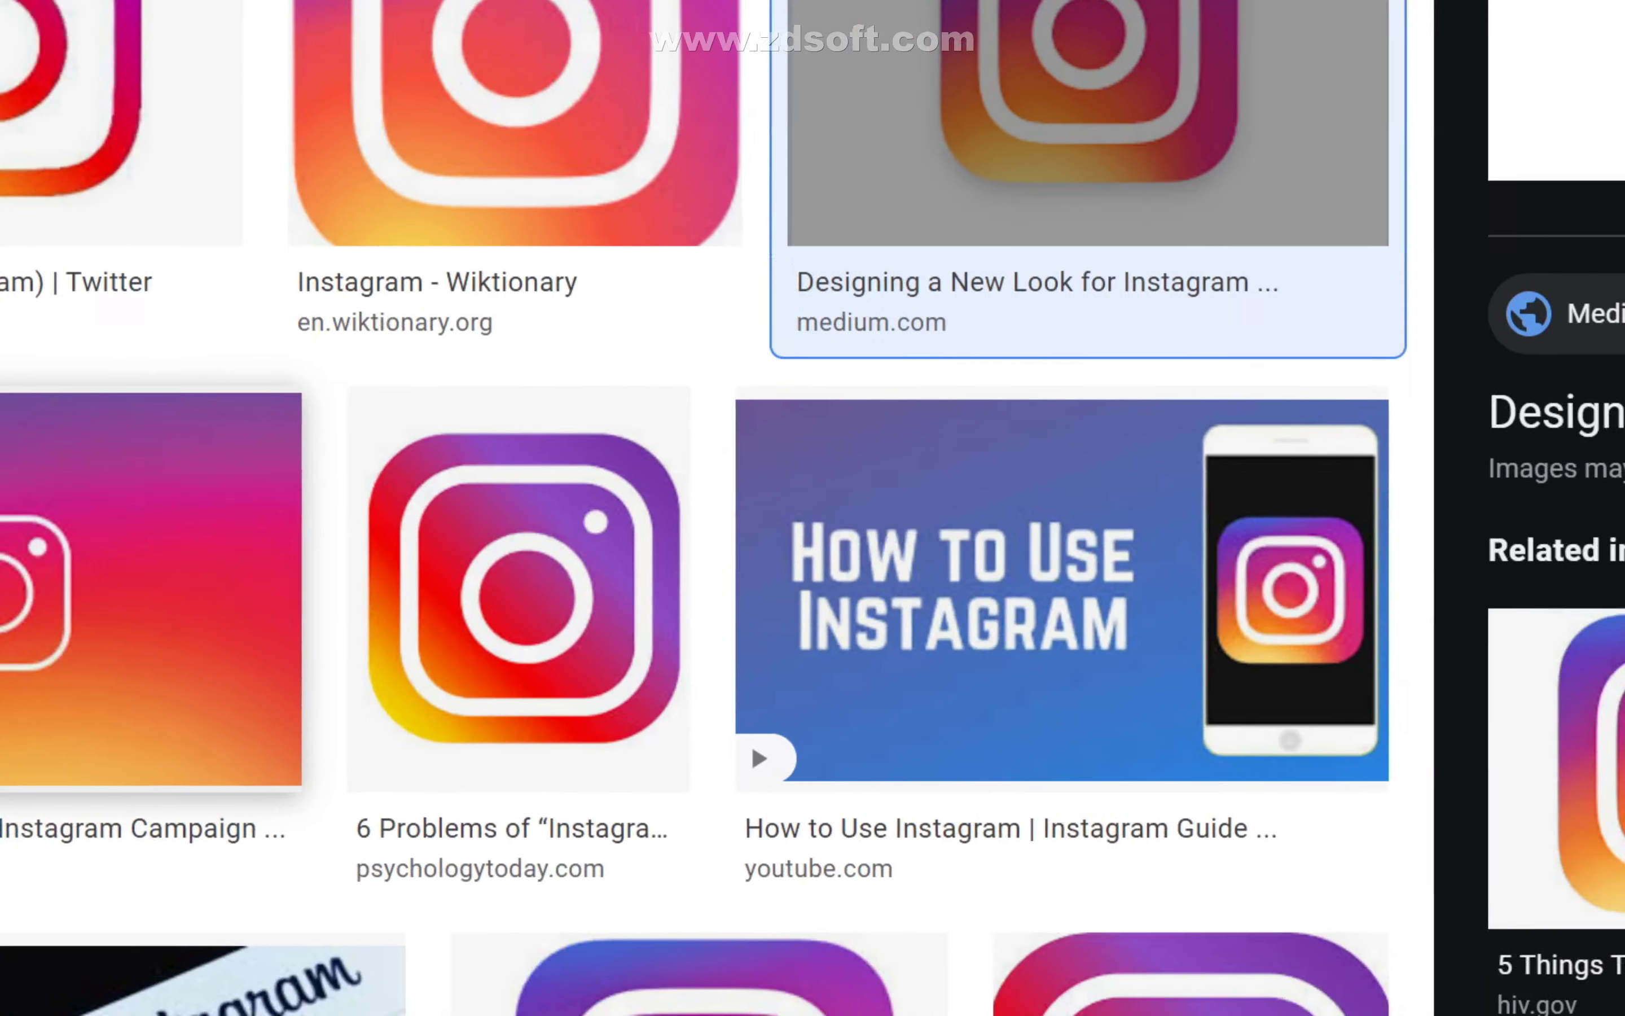
pyautogui.click(151, 589)
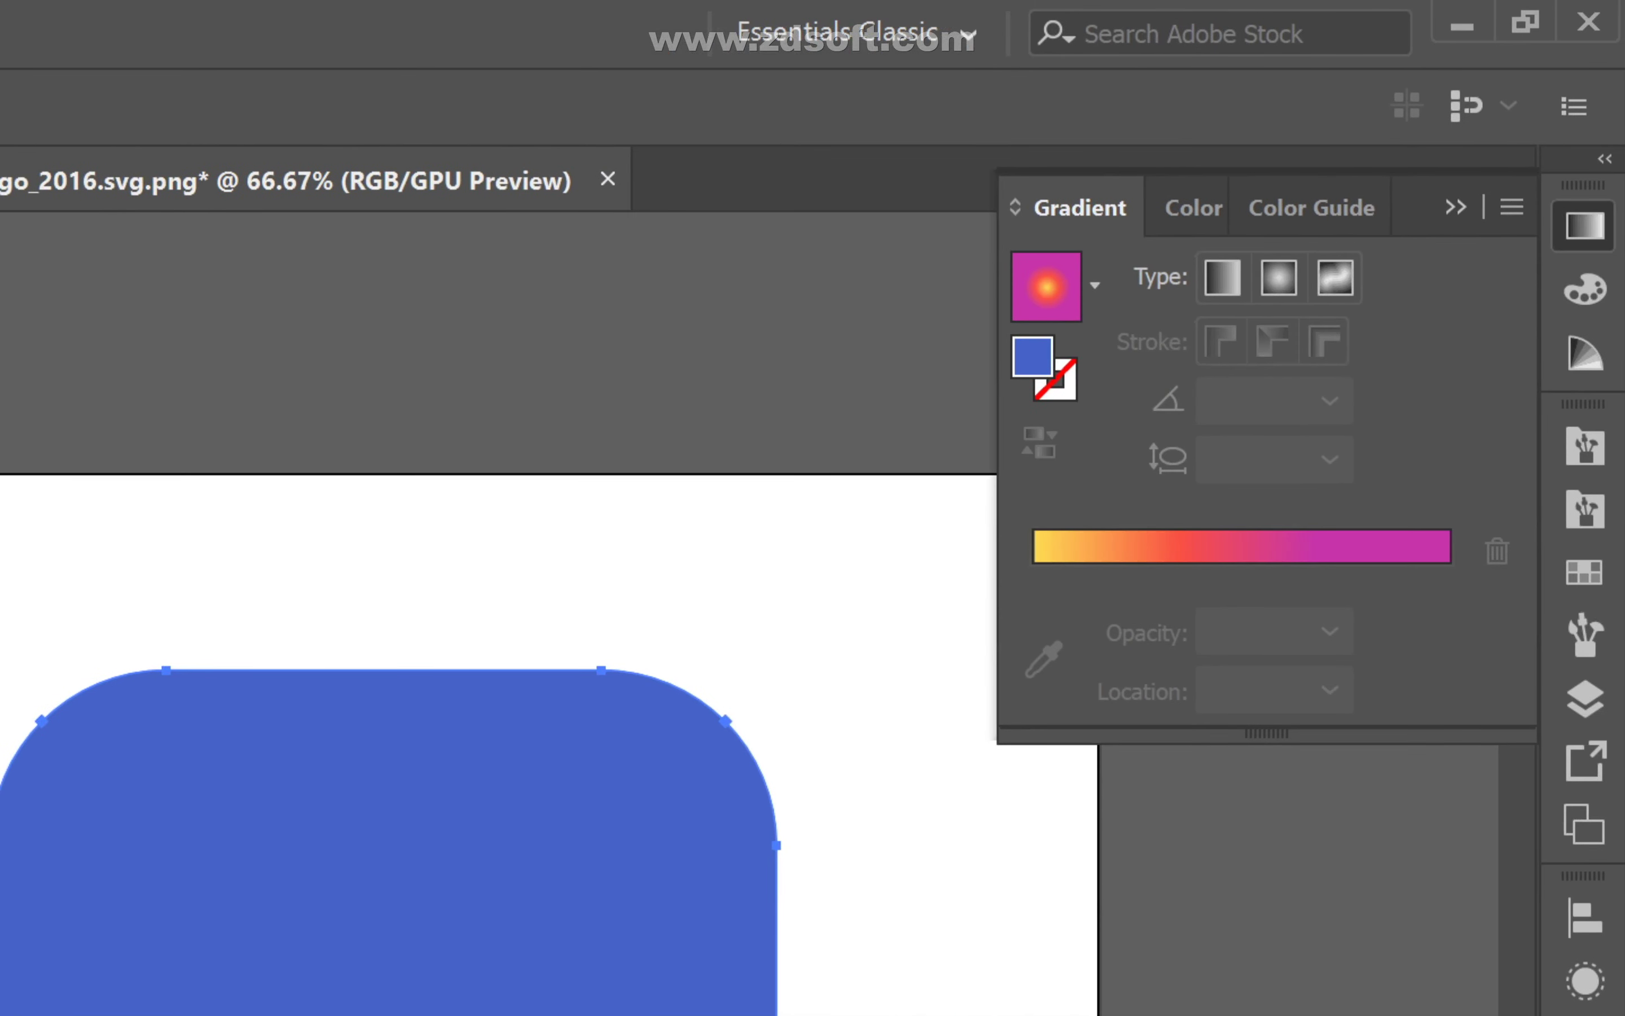
# - Try to apply a freeform gradient to the solid blue rounded-square mesh with the Gradient tool
pyautogui.click(1095, 285)
pyautogui.click(1094, 285)
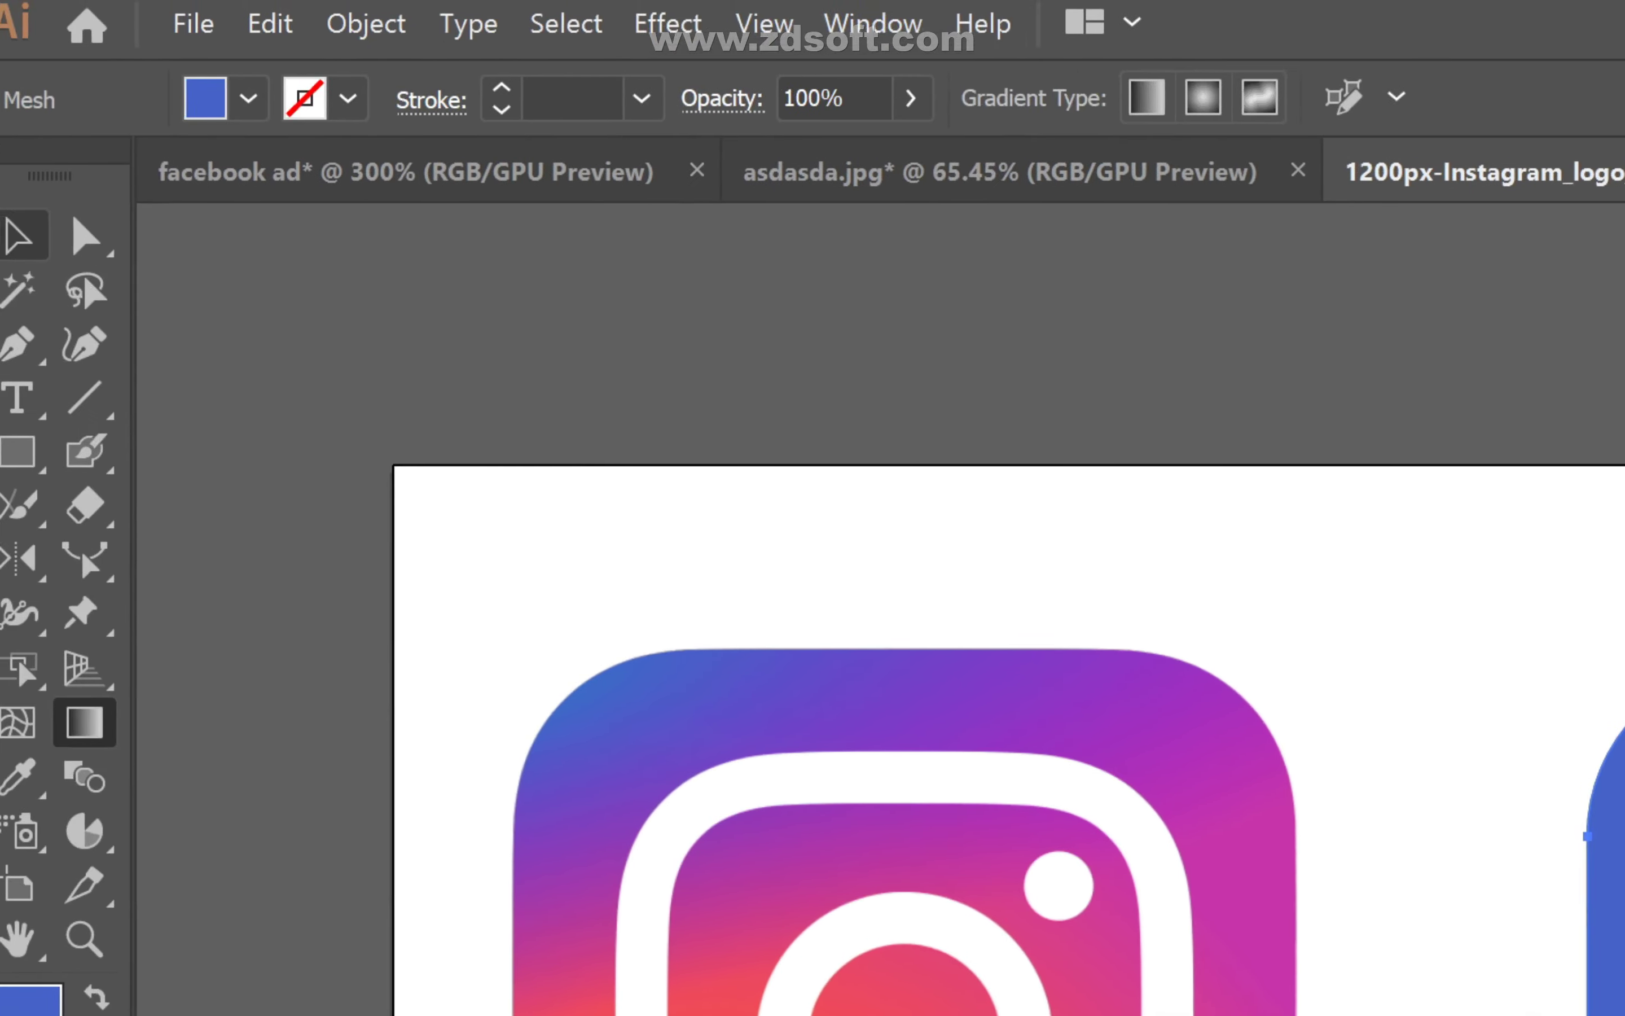
pyautogui.click(18, 236)
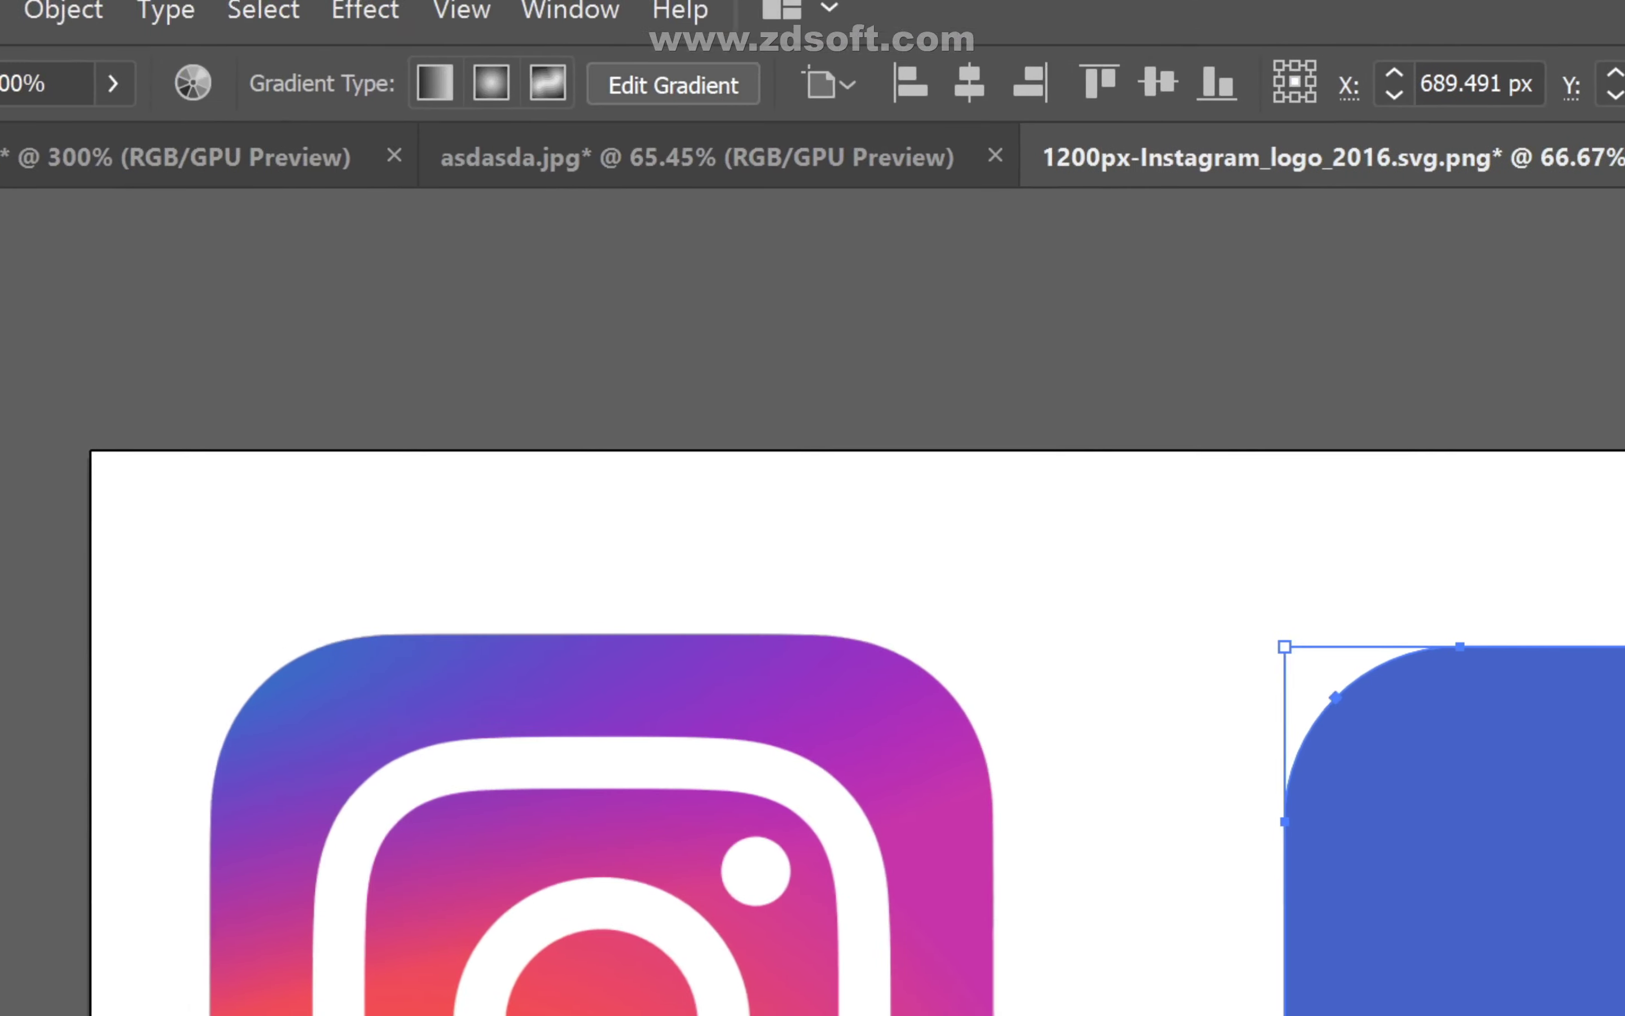
pyautogui.press('g')
pyautogui.click(1048, 106)
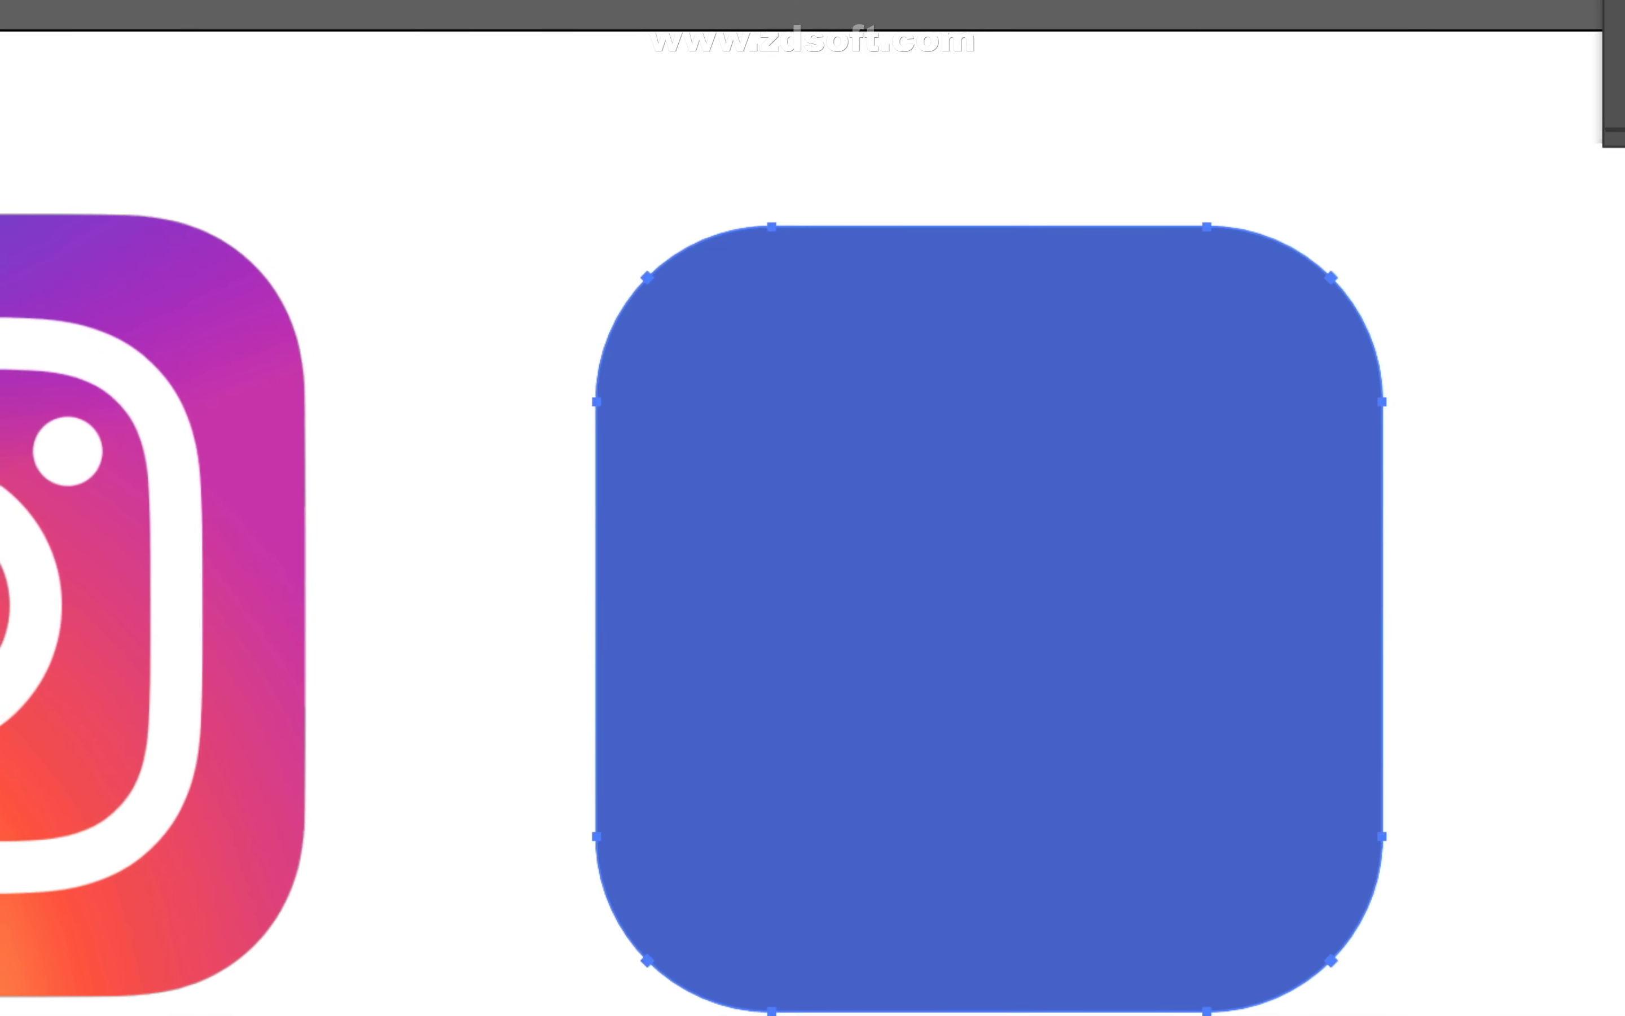
pyautogui.rightClick(838, 451)
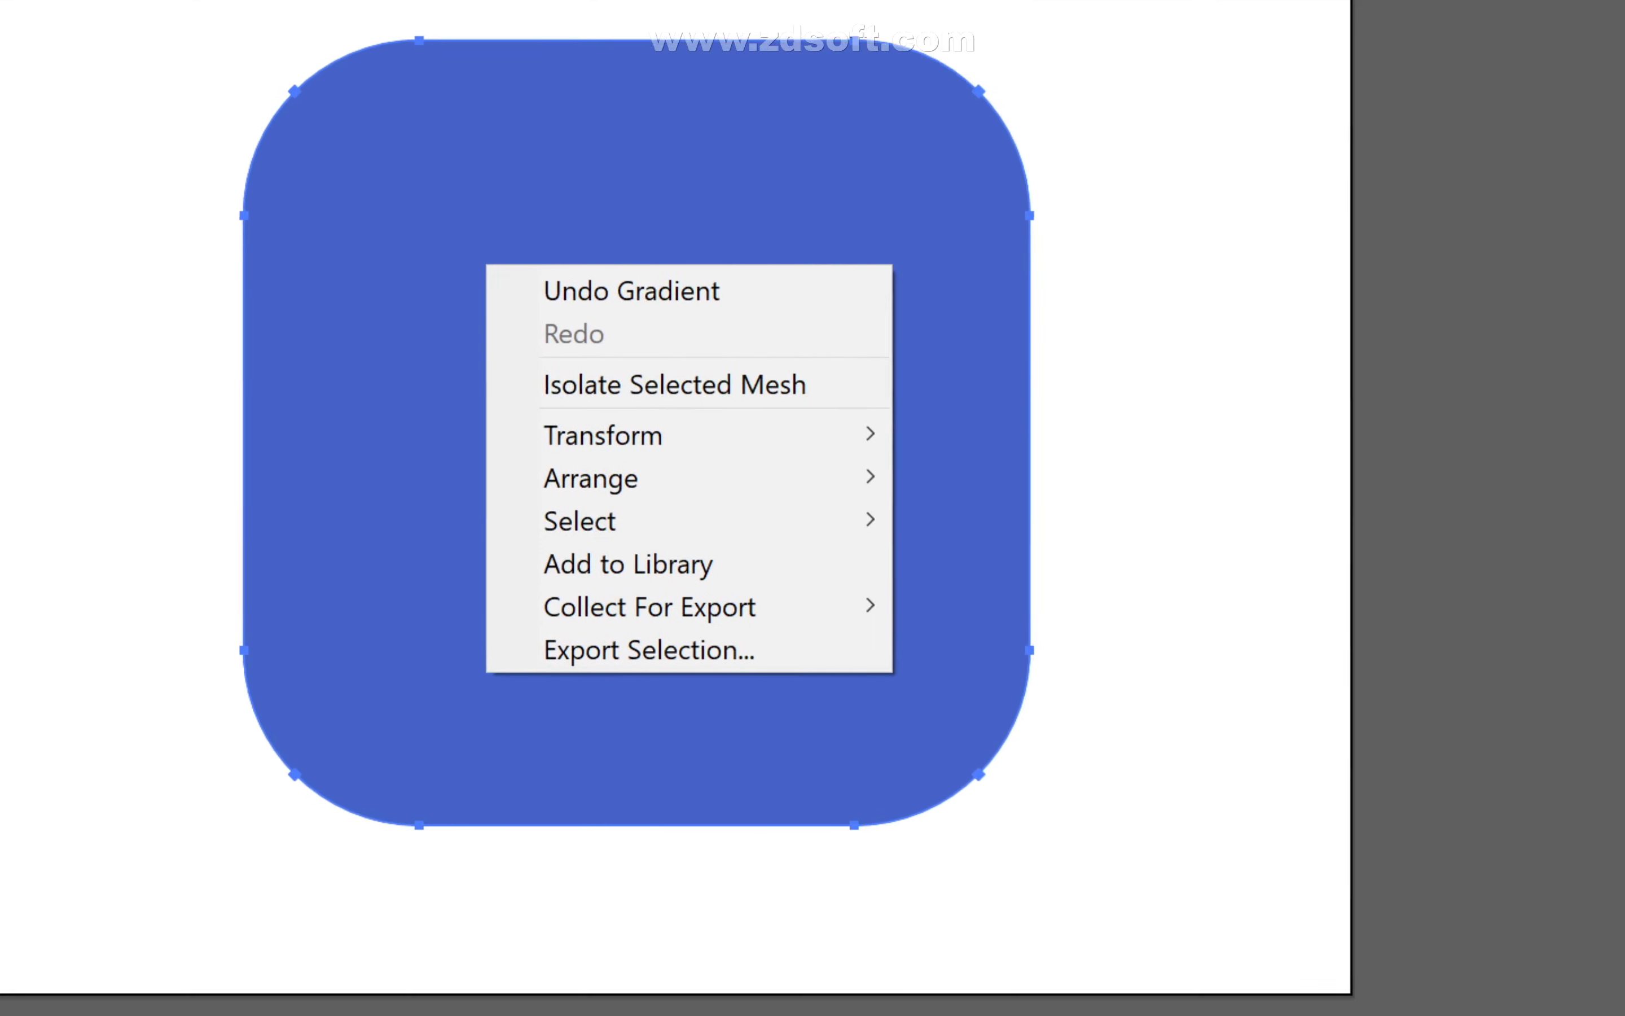
pyautogui.press('Escape')
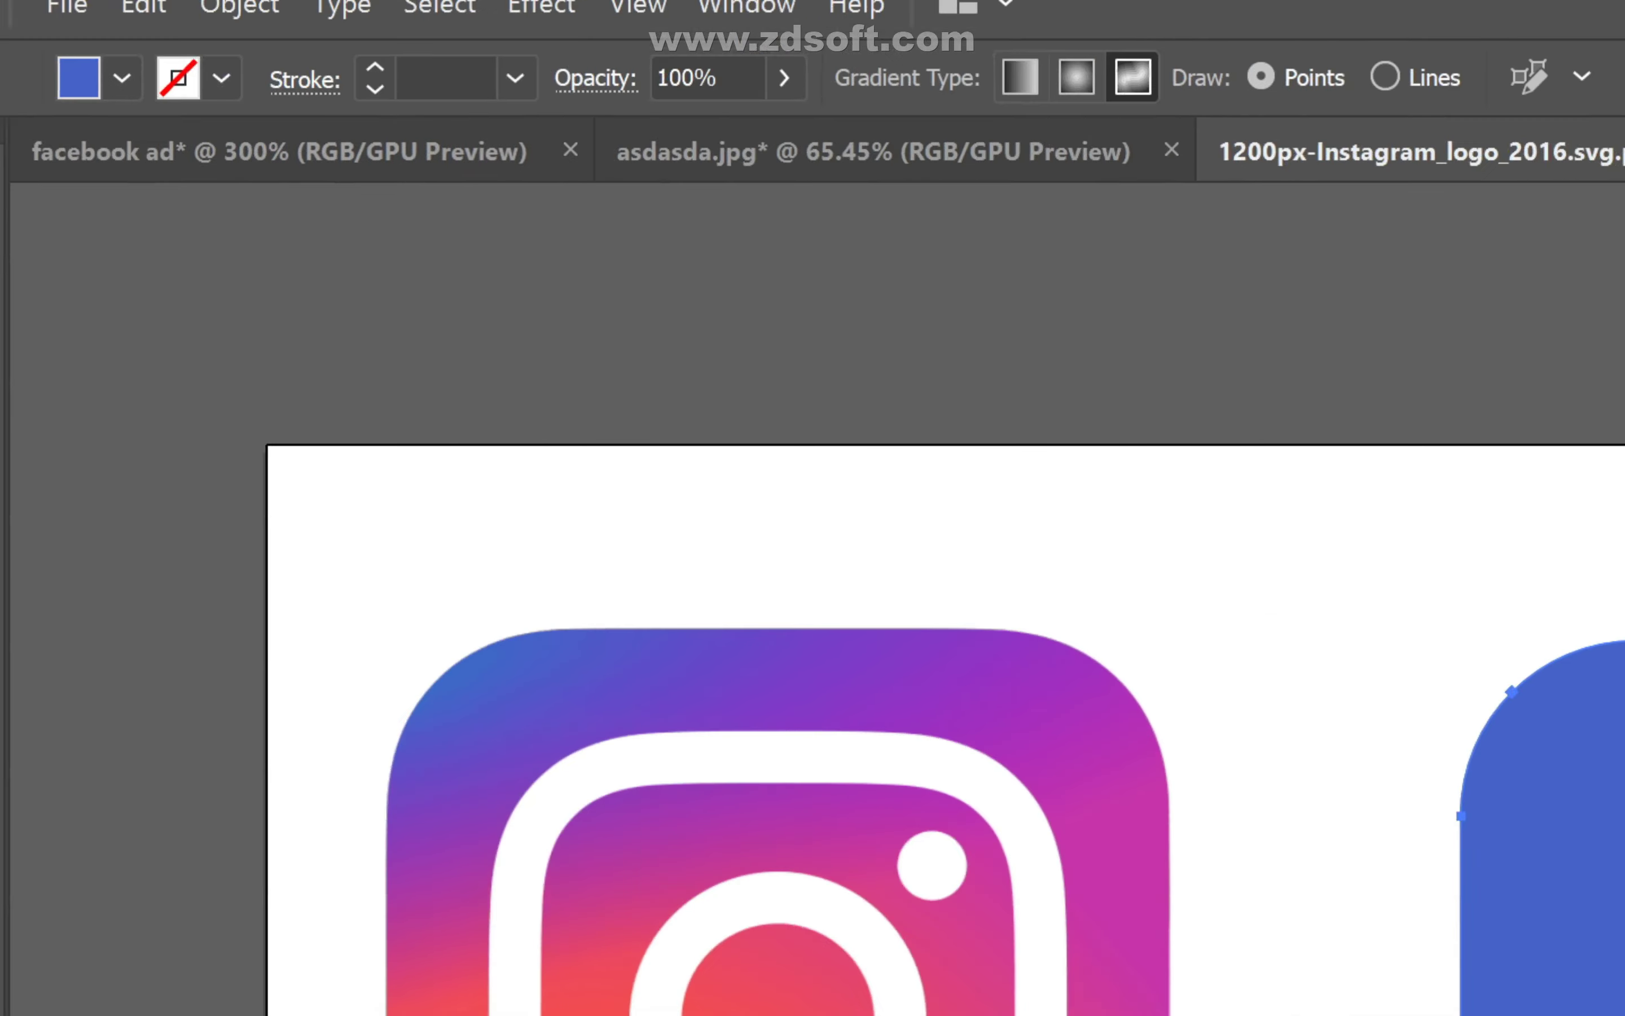
pyautogui.click(39, 243)
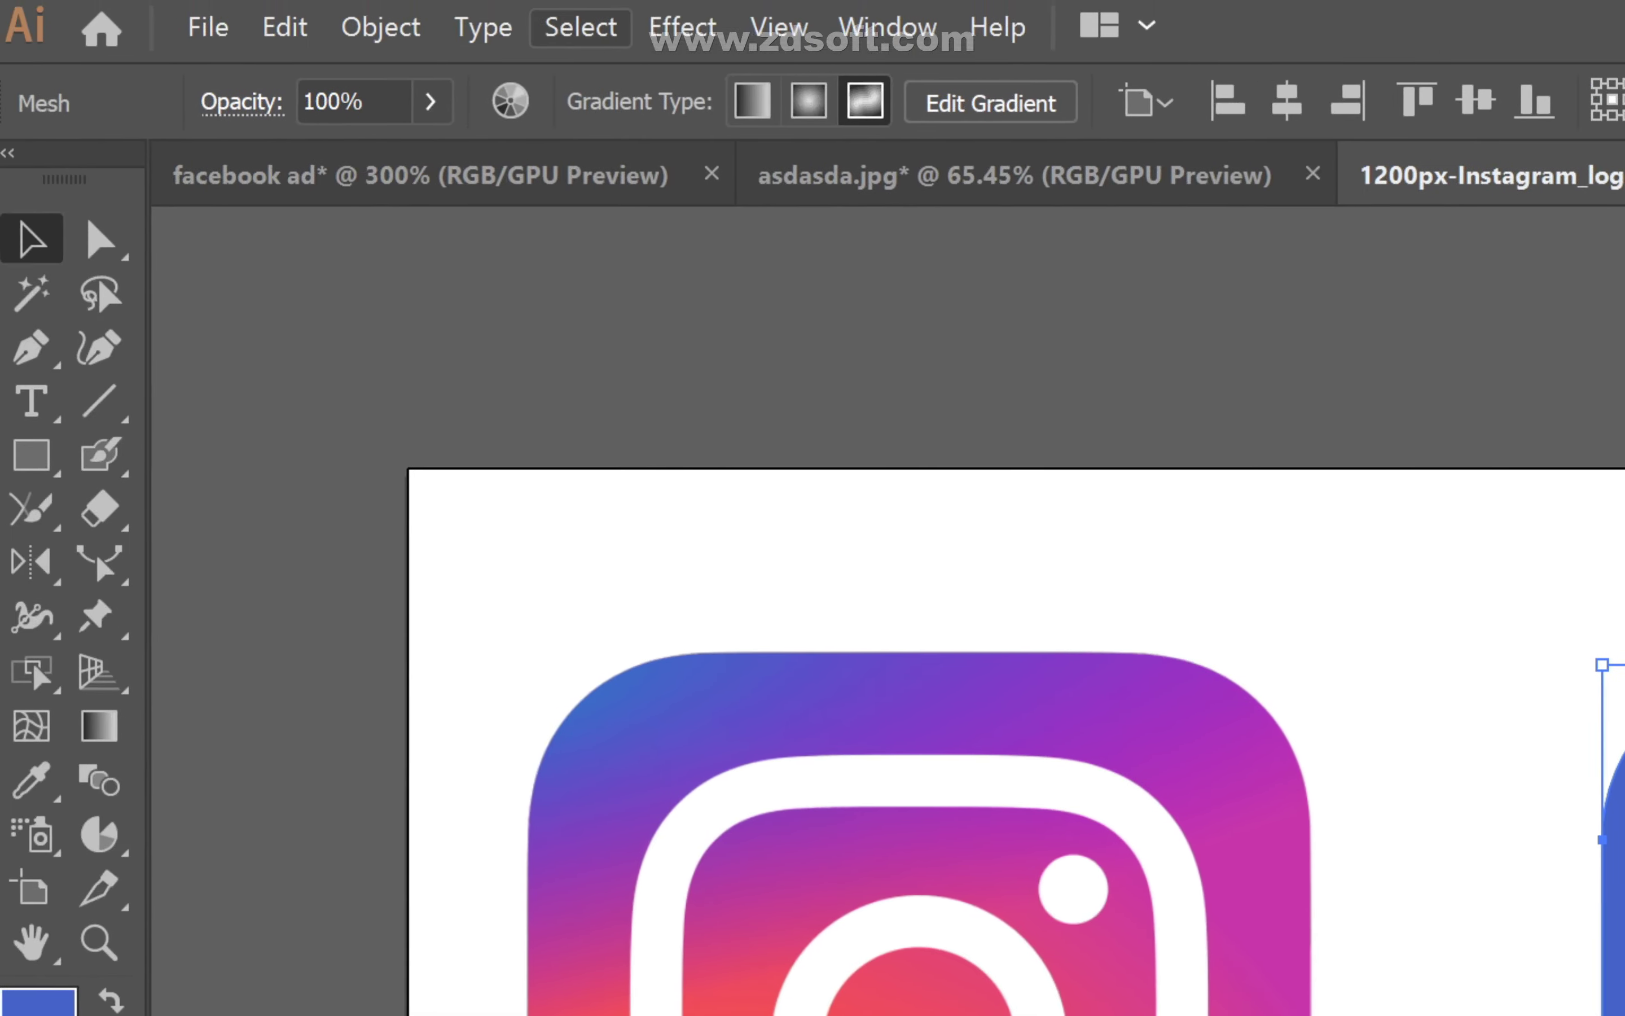
pyautogui.click(594, 33)
pyautogui.moveTo(396, 32)
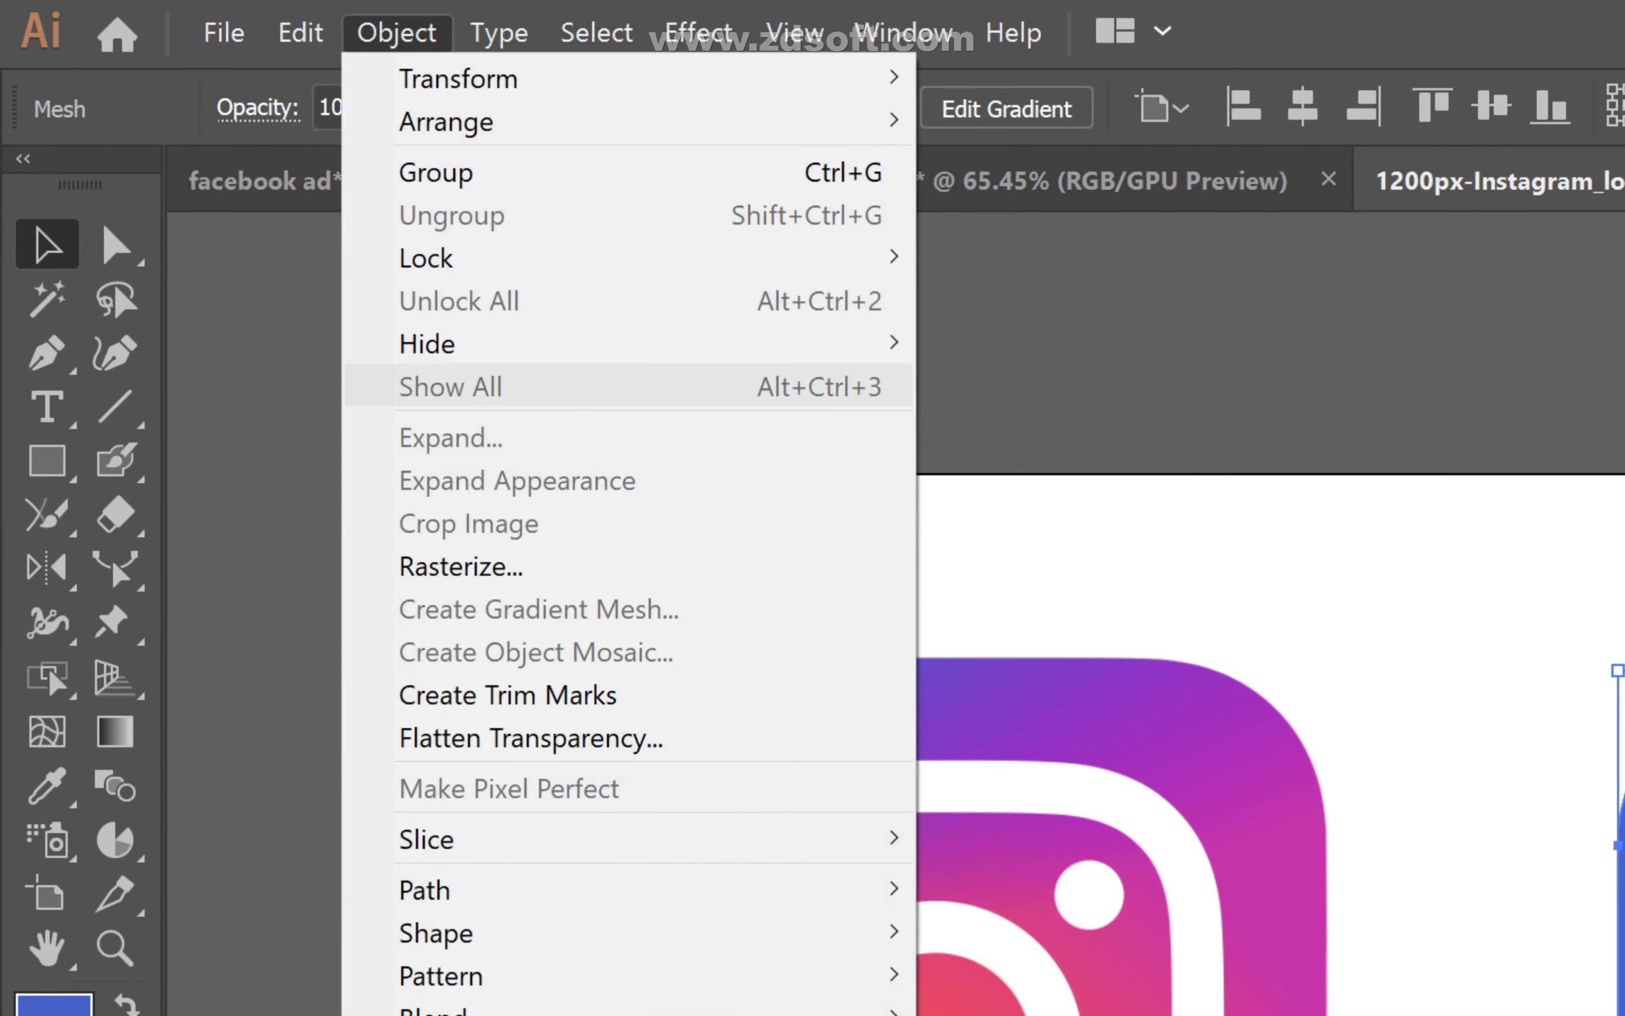
pyautogui.click(470, 566)
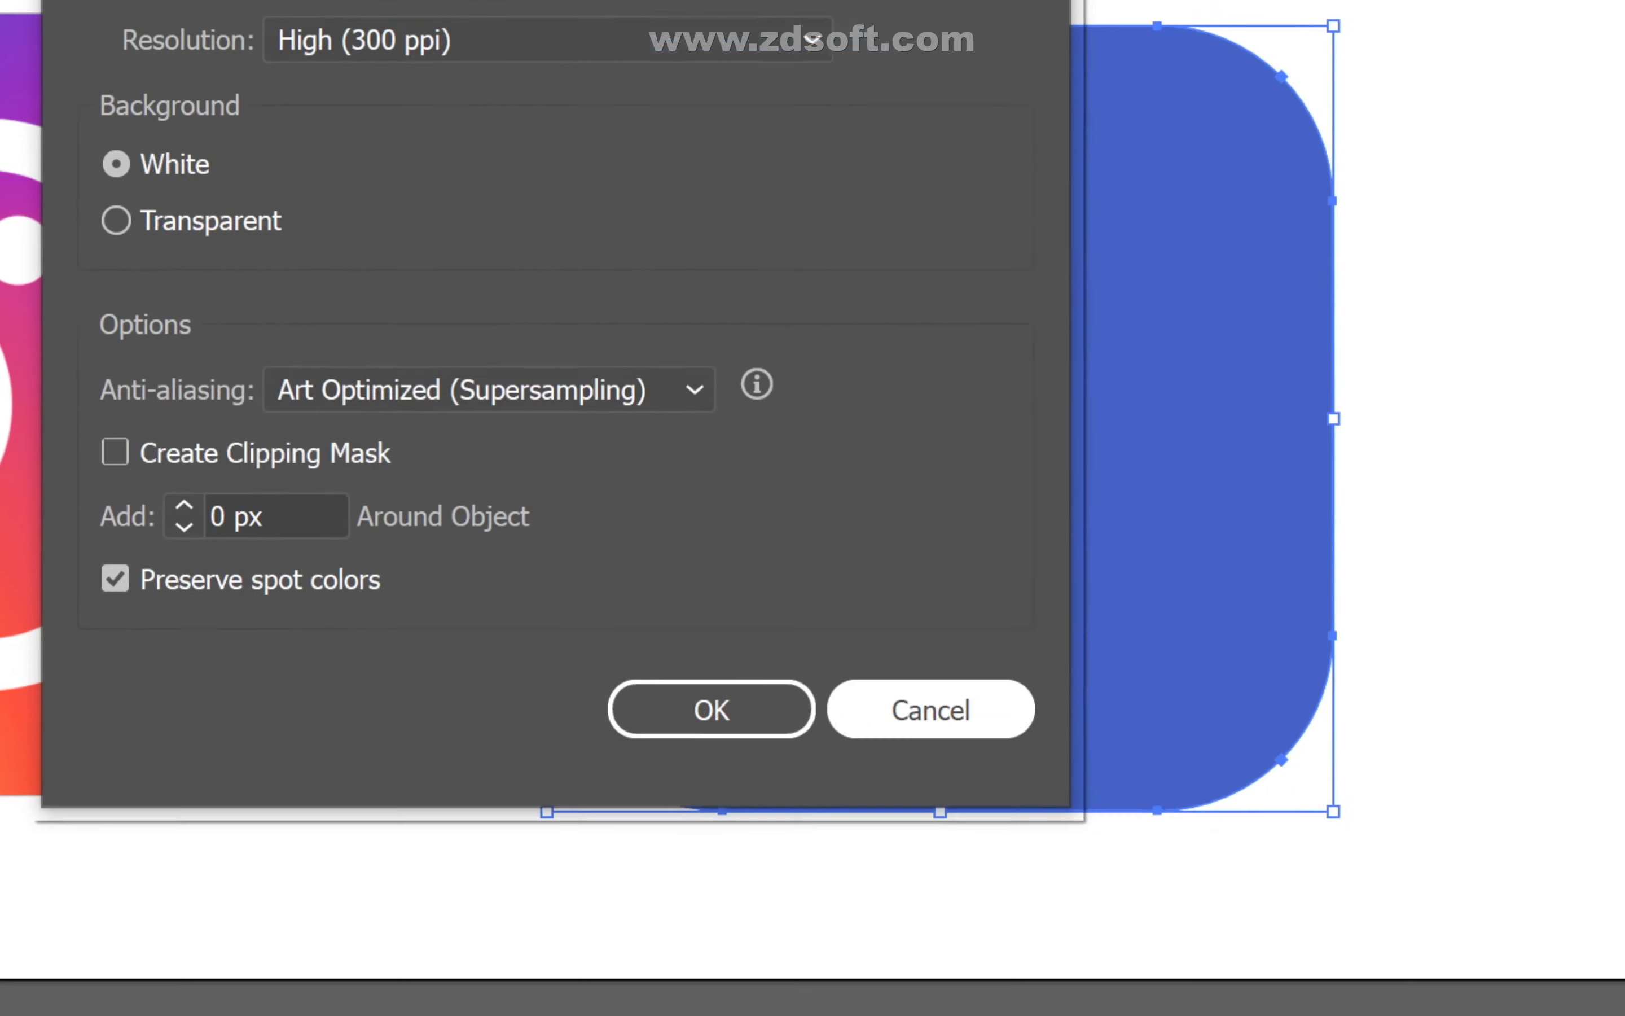
pyautogui.click(929, 709)
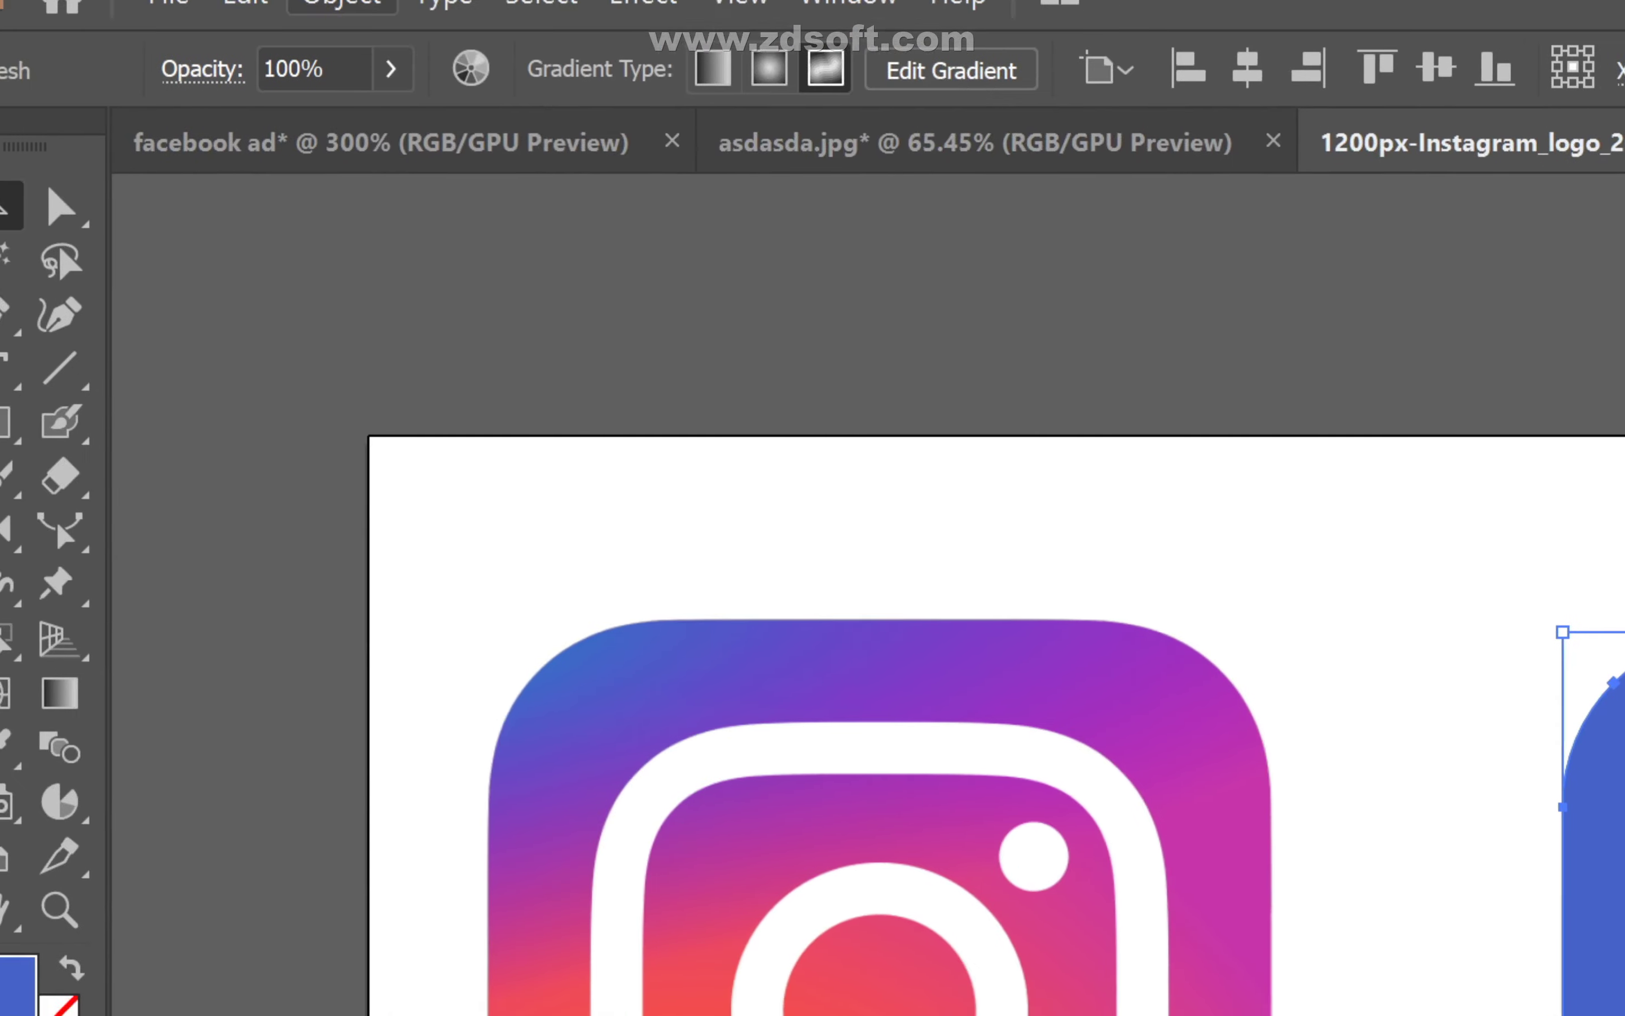
pyautogui.click(343, 3)
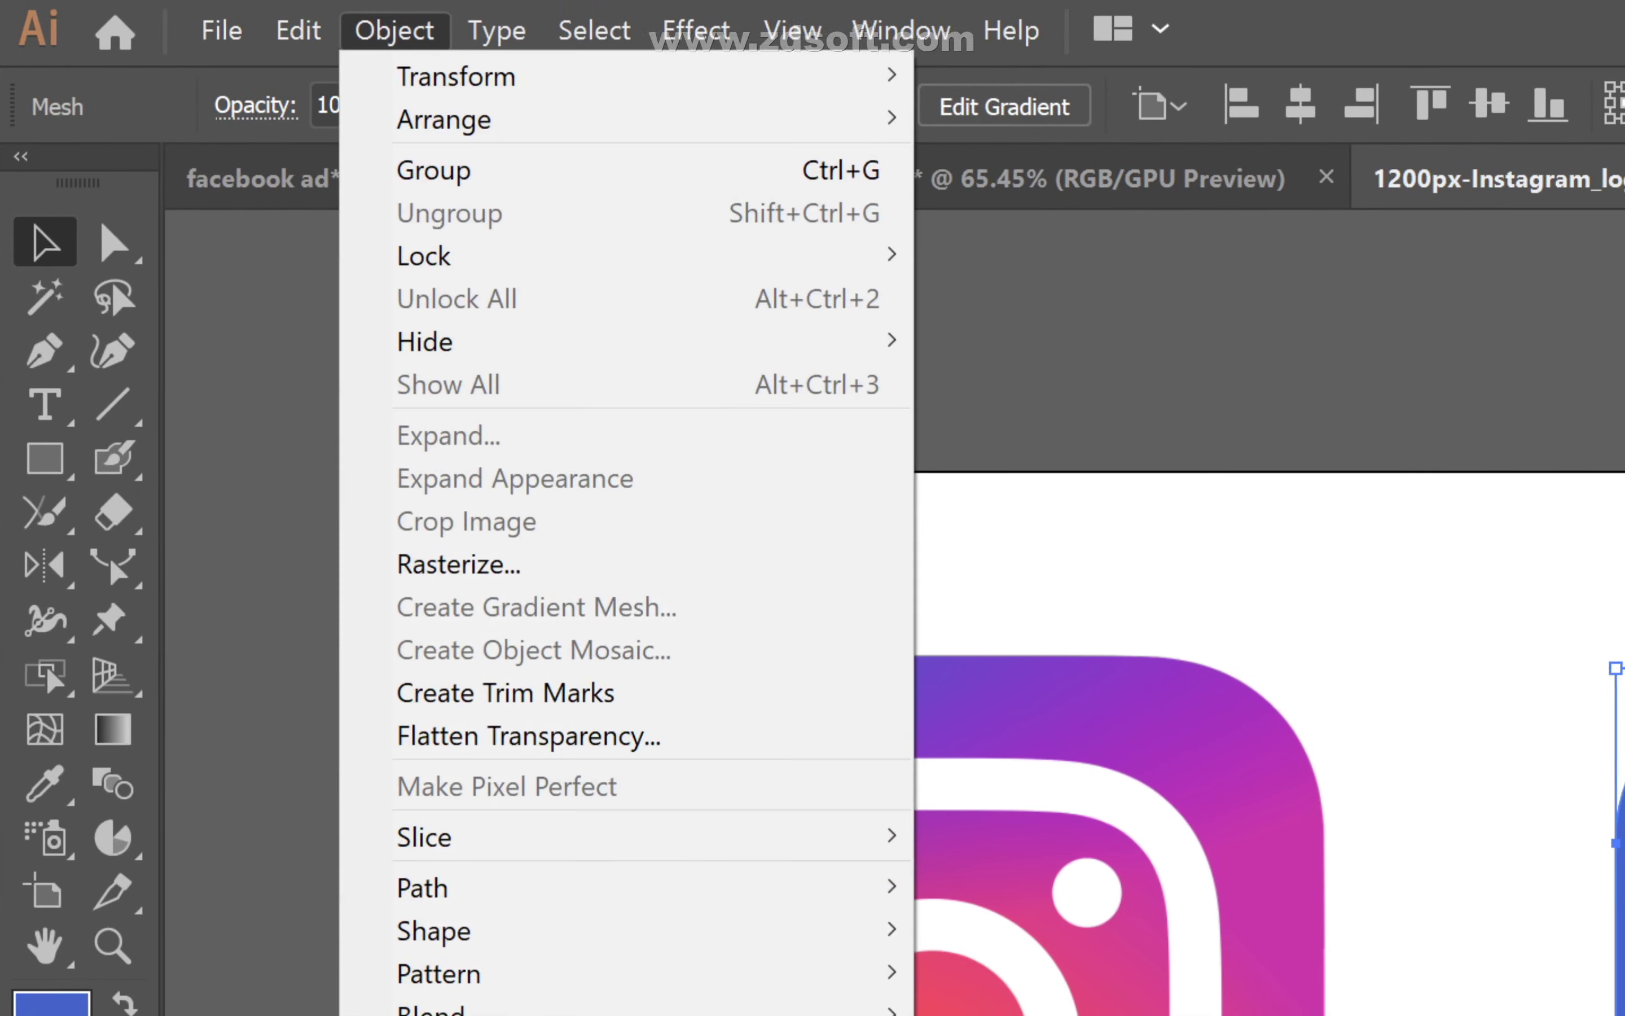
pyautogui.moveTo(643, 3)
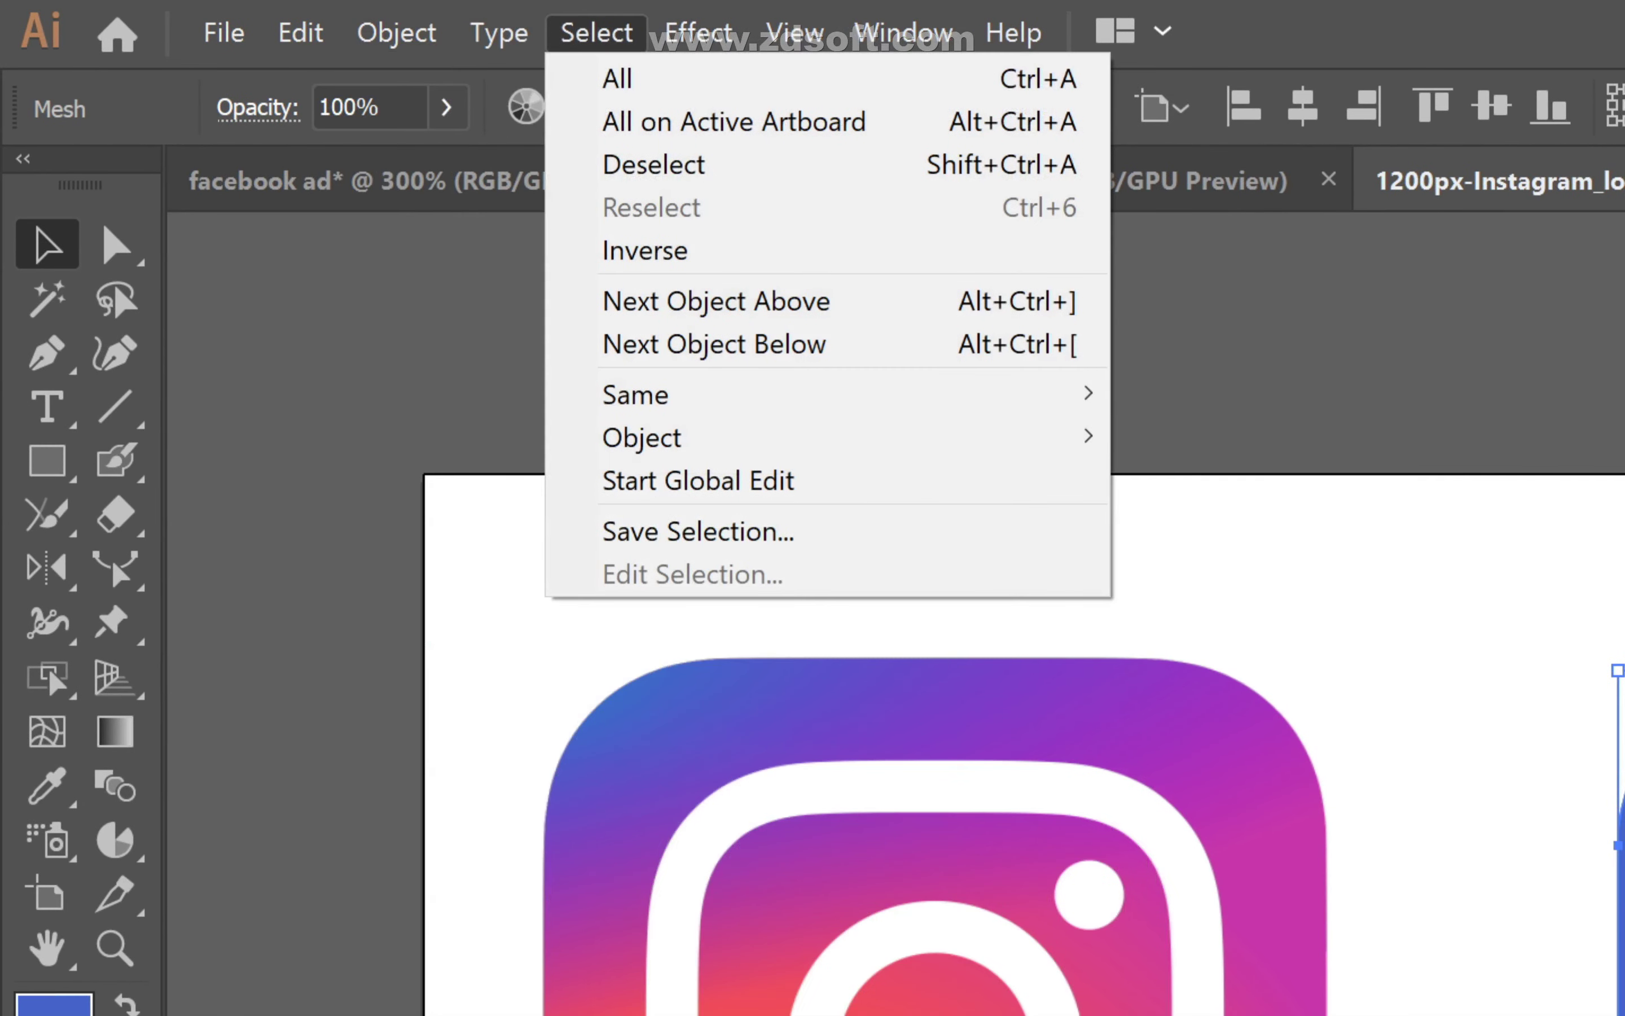
pyautogui.moveTo(397, 33)
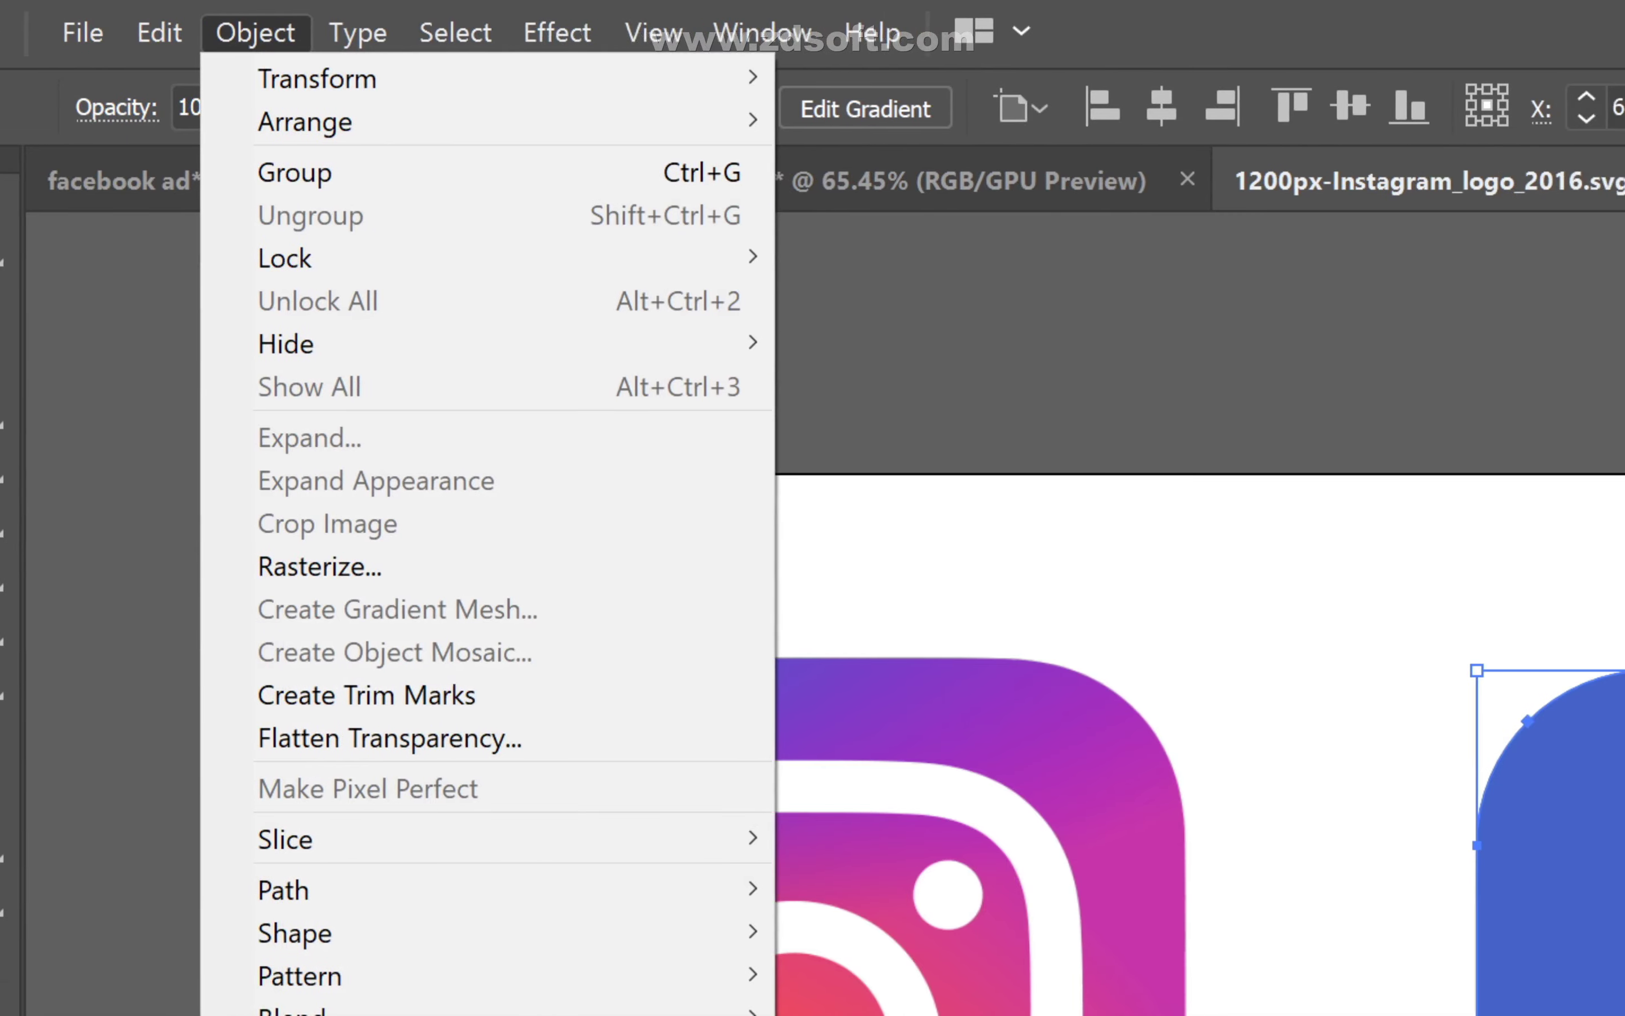
pyautogui.press('Escape')
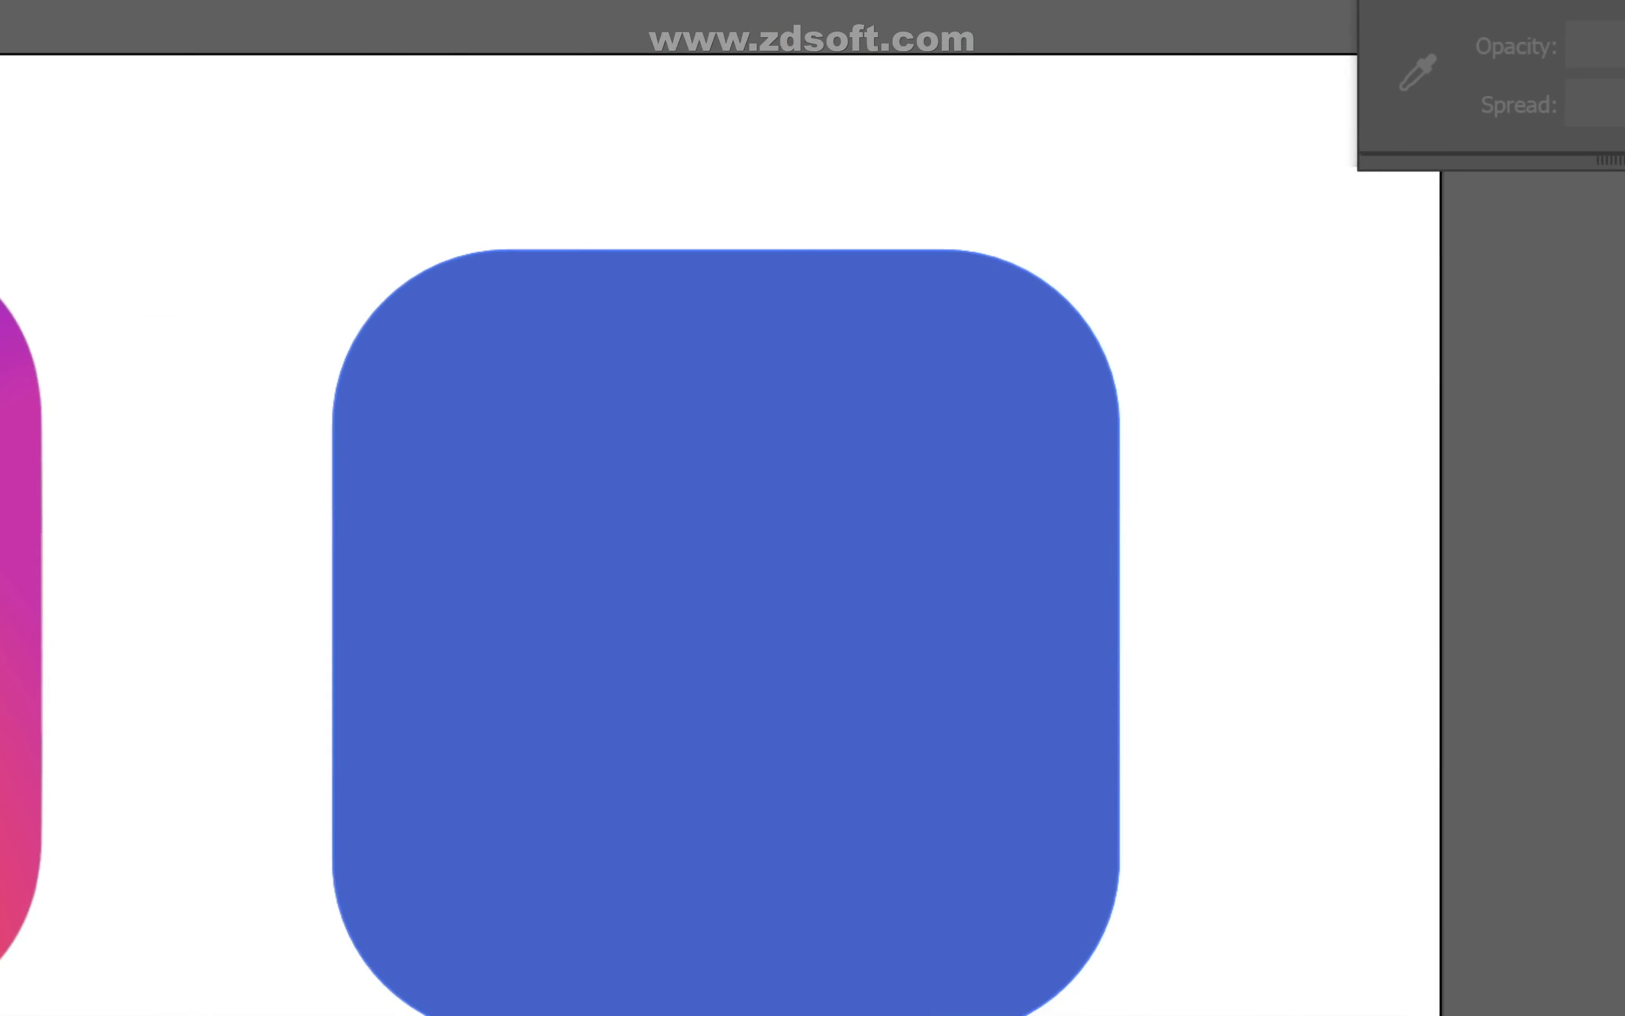
# - Select the solid blue rounded-square mesh beside the logo and delete it
pyautogui.click(920, 420)
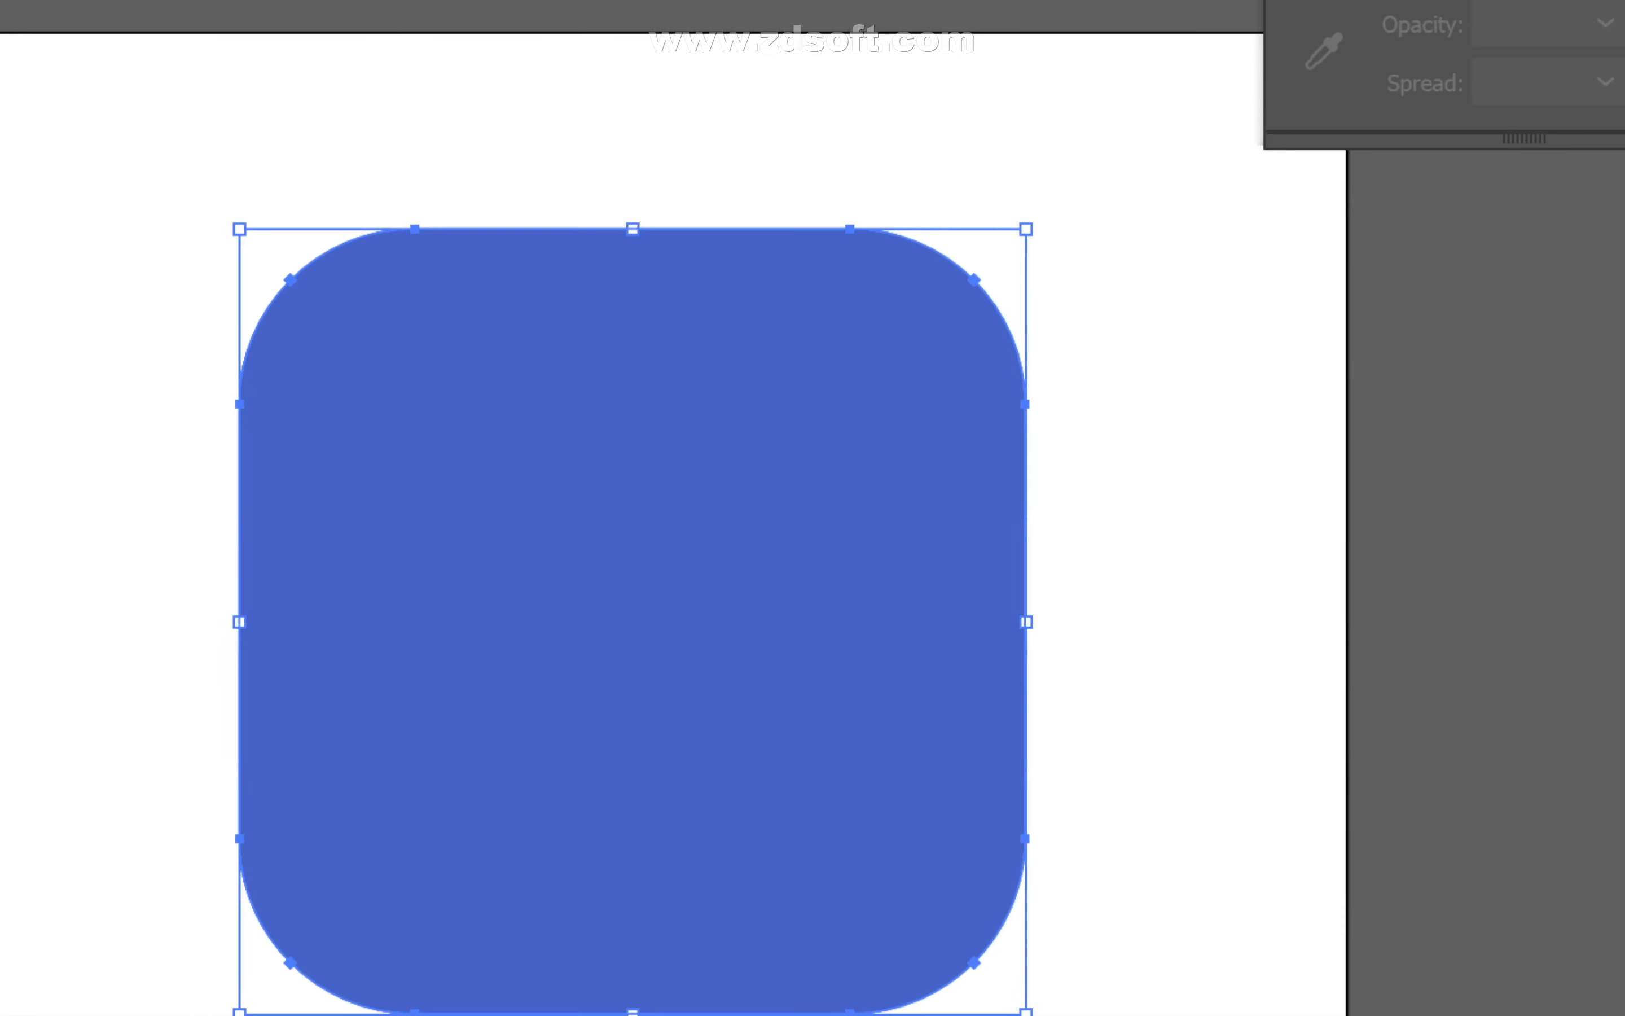
pyautogui.moveTo(919, 419)
pyautogui.mouseDown()
pyautogui.moveTo(760, 517)
pyautogui.moveTo(912, 347)
pyautogui.moveTo(919, 449)
pyautogui.mouseUp()
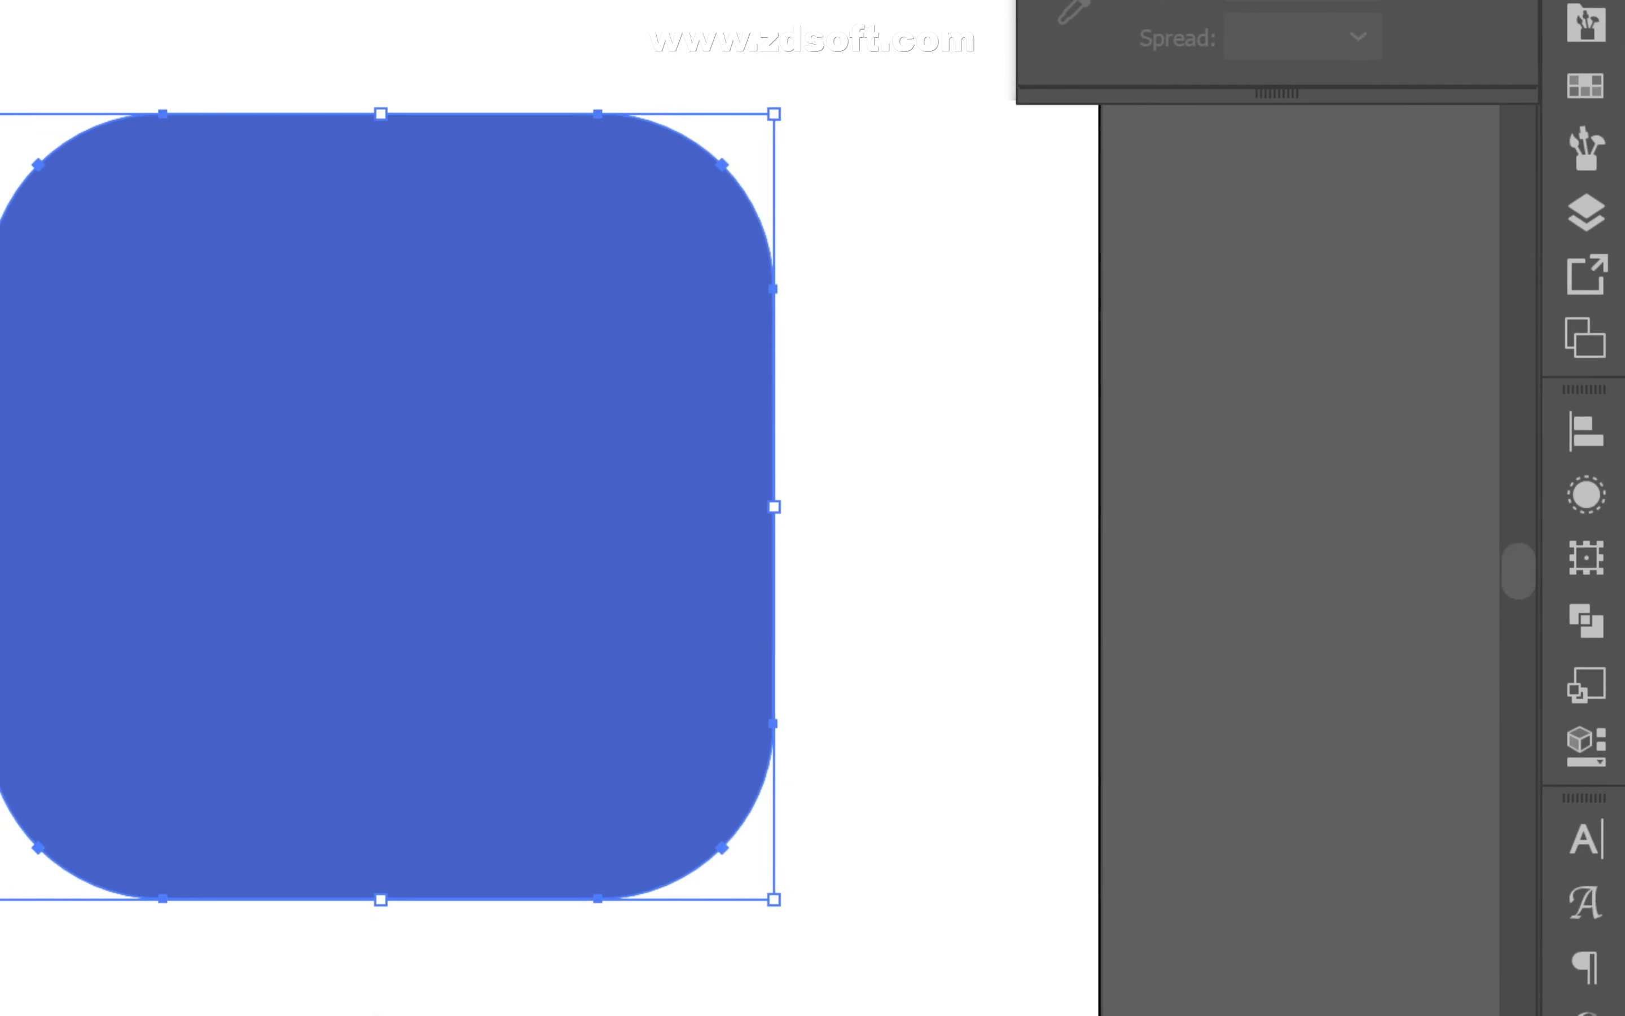
pyautogui.press('Delete')
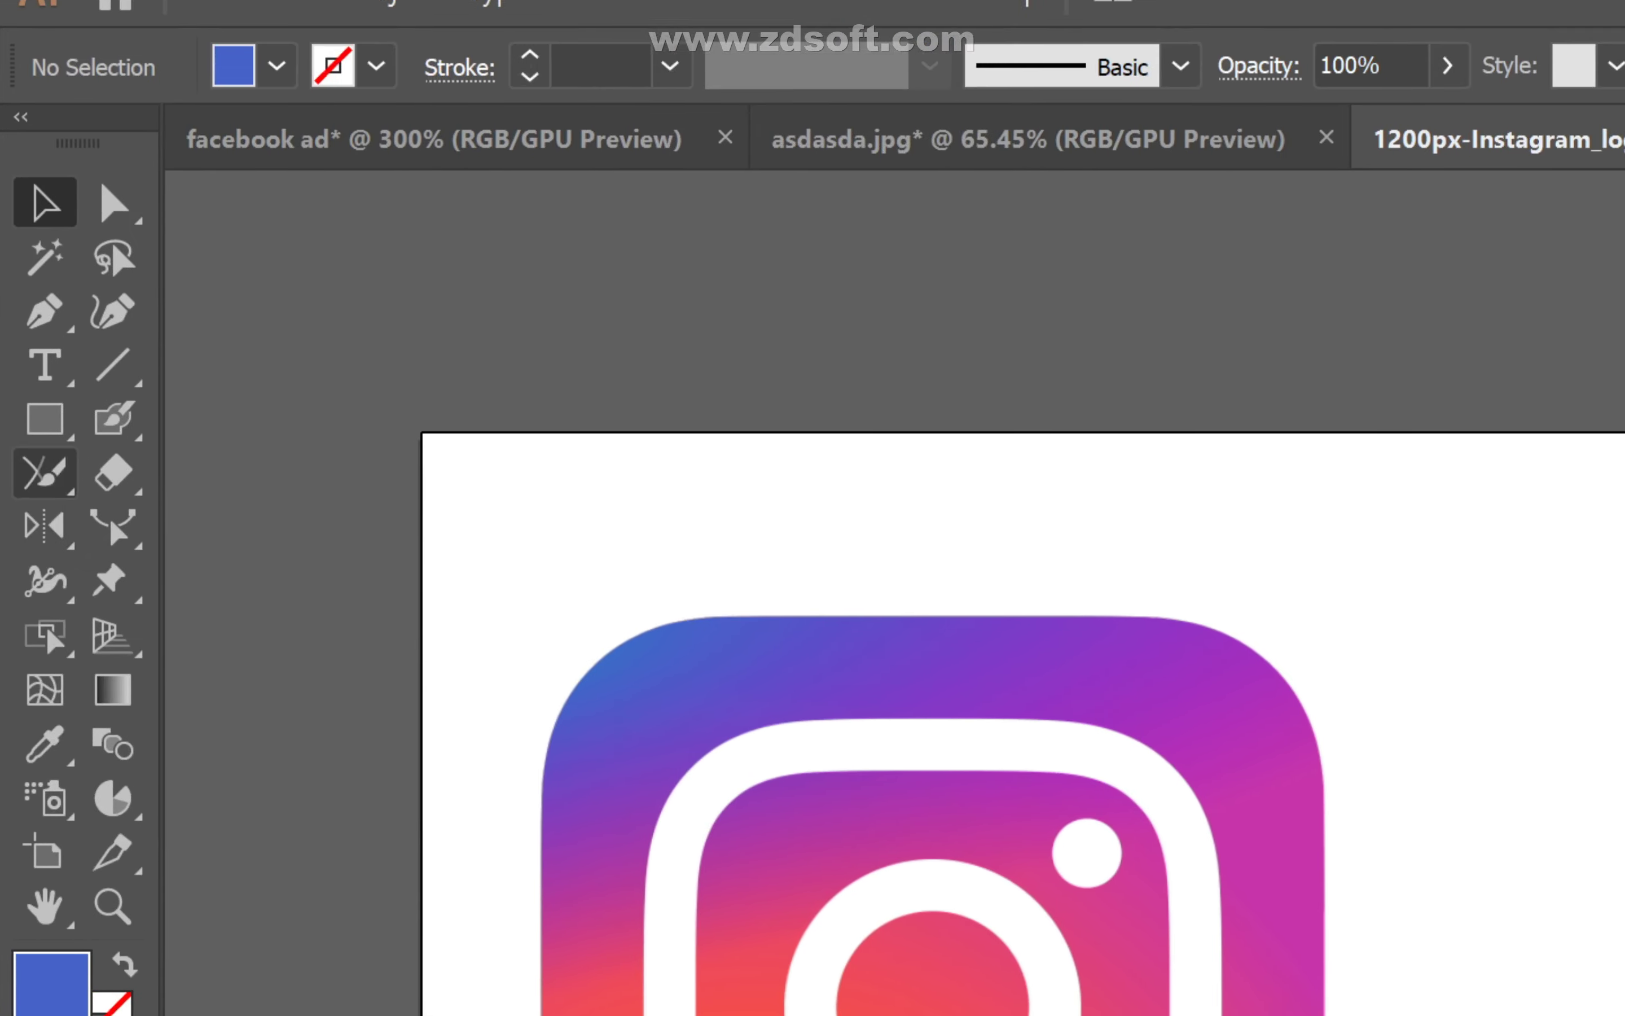
# - Draw a new blue square beside the logo with the Rectangle tool and round its corners to match the logo
pyautogui.click(45, 419)
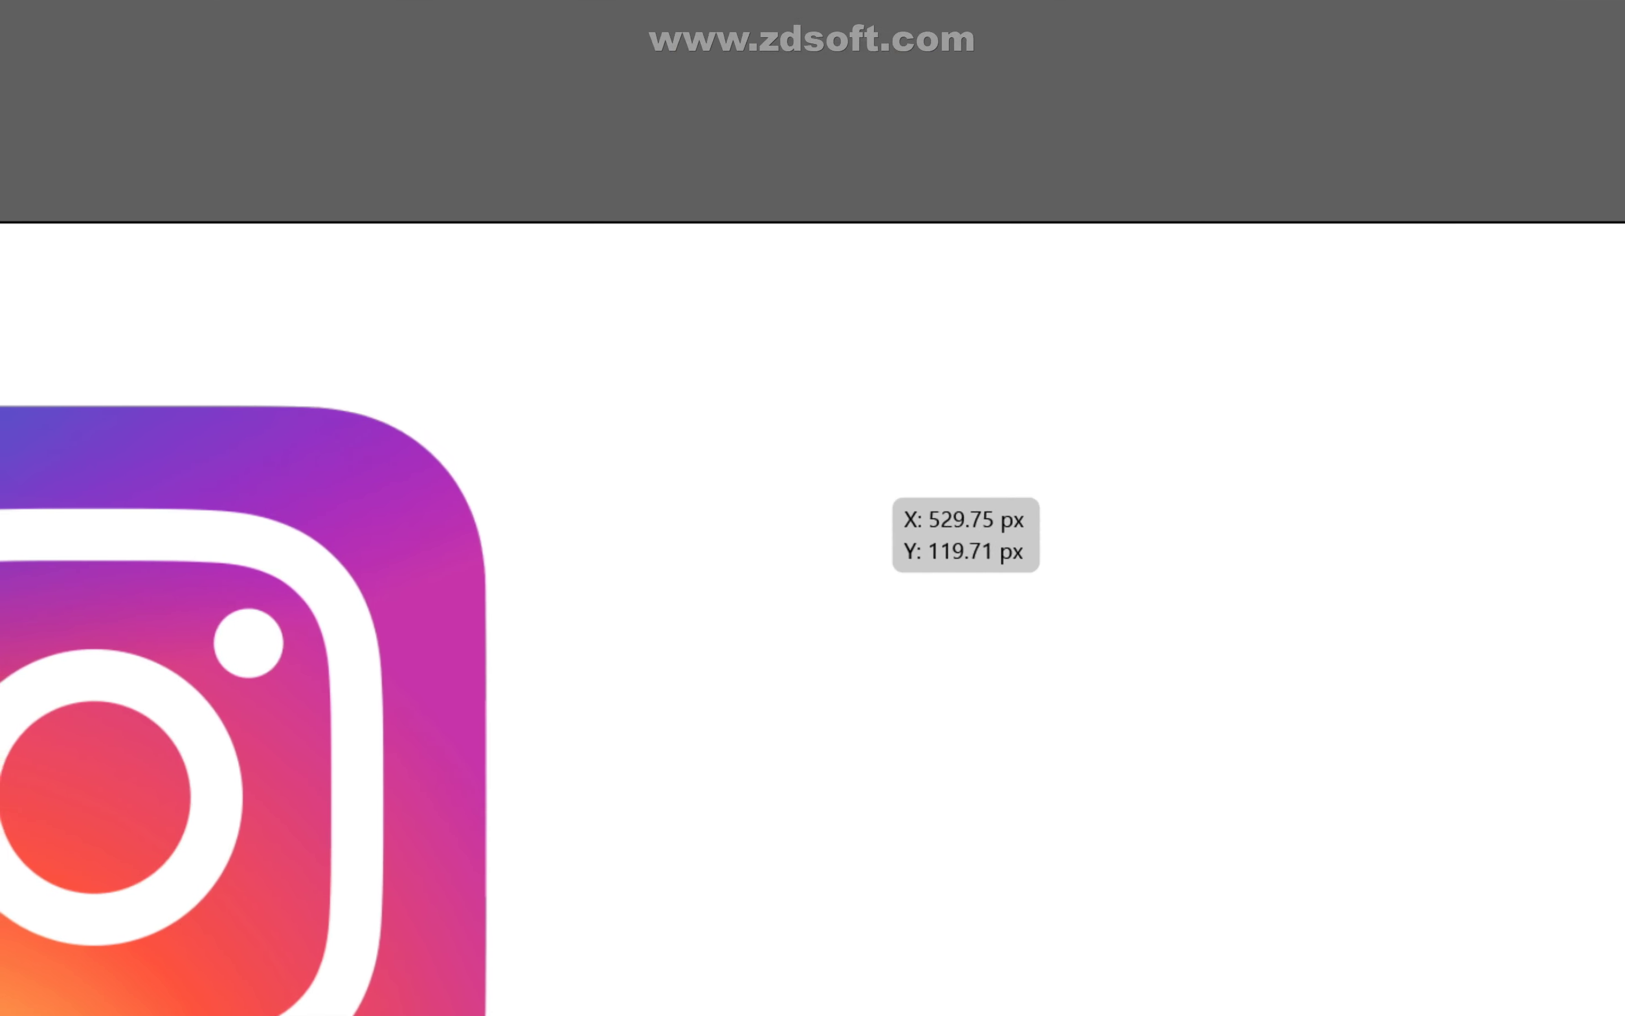
pyautogui.moveTo(566, 300); pyautogui.dragTo(1169, 792)
pyautogui.moveTo(1169, 902); pyautogui.dragTo(1271, 1005)
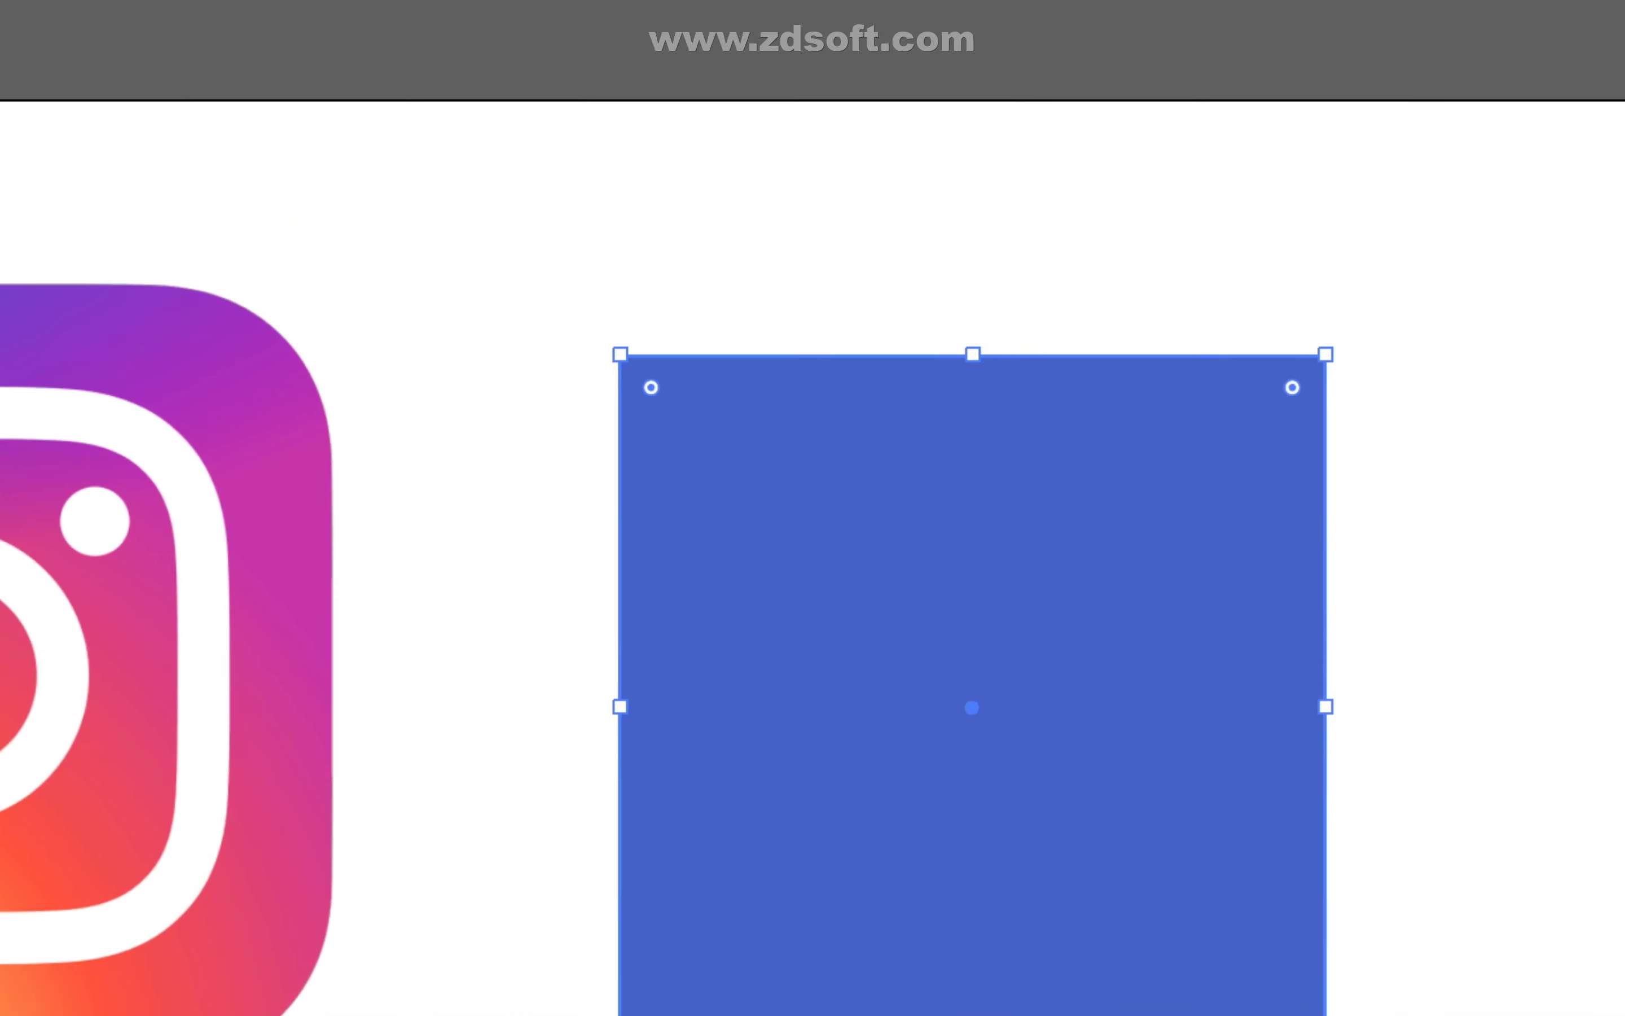
pyautogui.moveTo(650, 387); pyautogui.dragTo(793, 488)
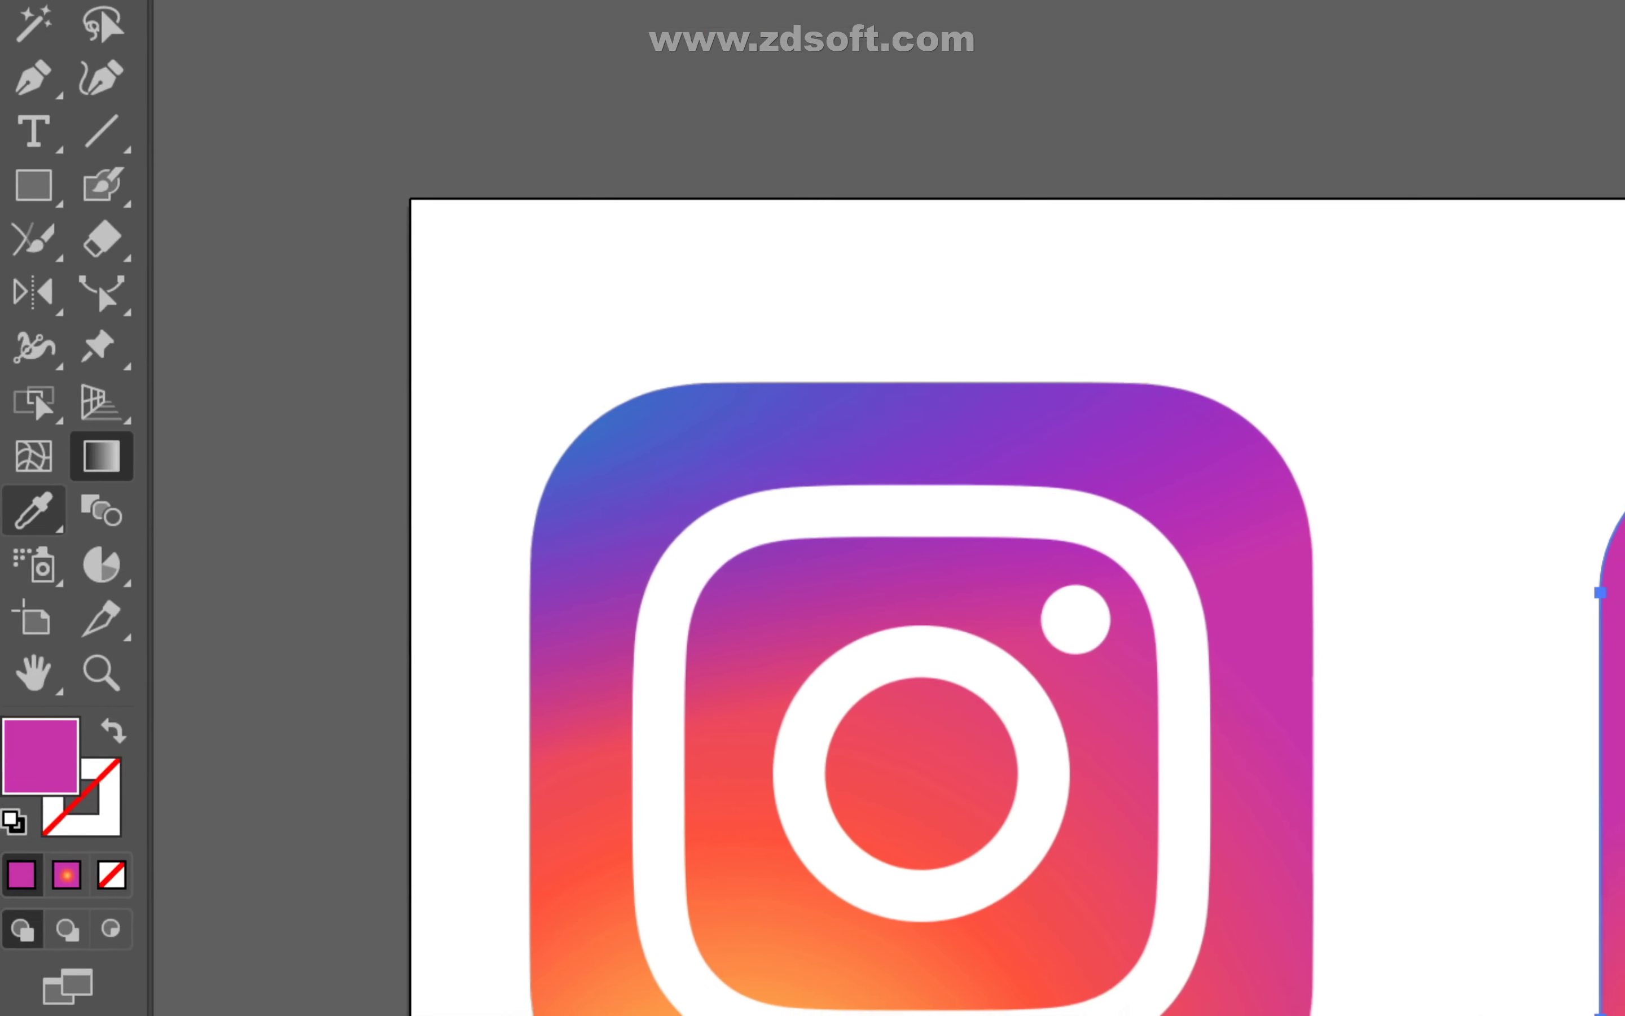
# - Sample the blue from the logo's upper-left corner as the colour of the radial gradient's outermost stop
pyautogui.click(33, 508)
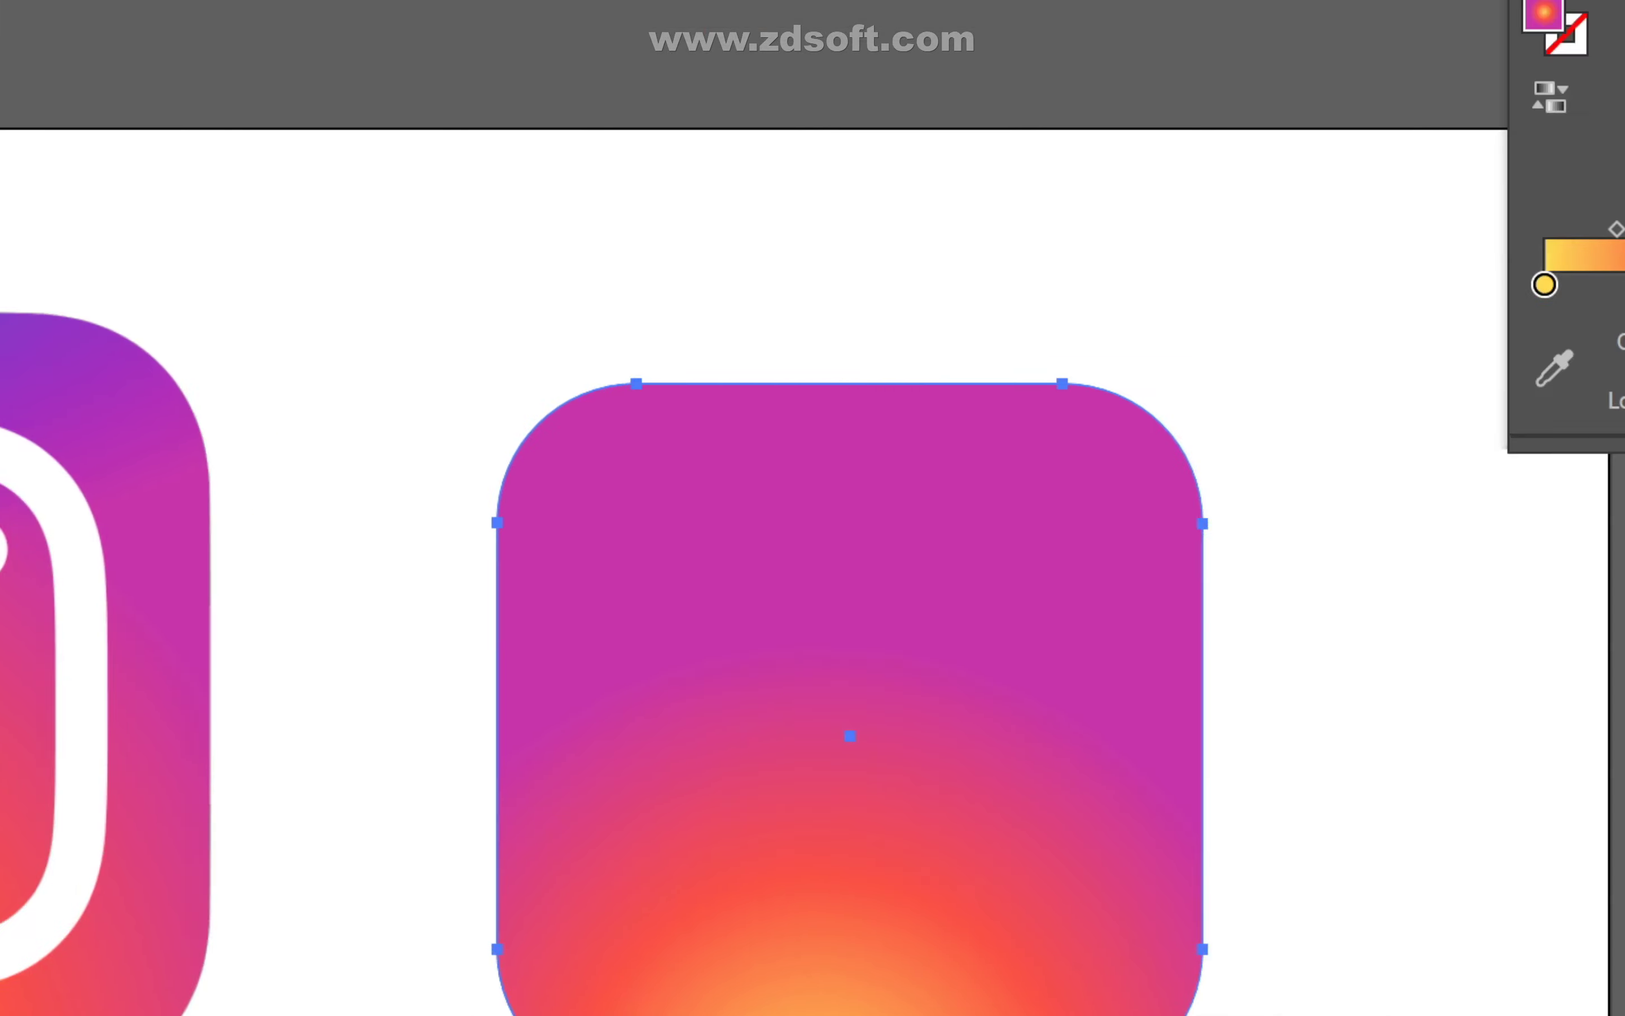
pyautogui.click(1554, 367)
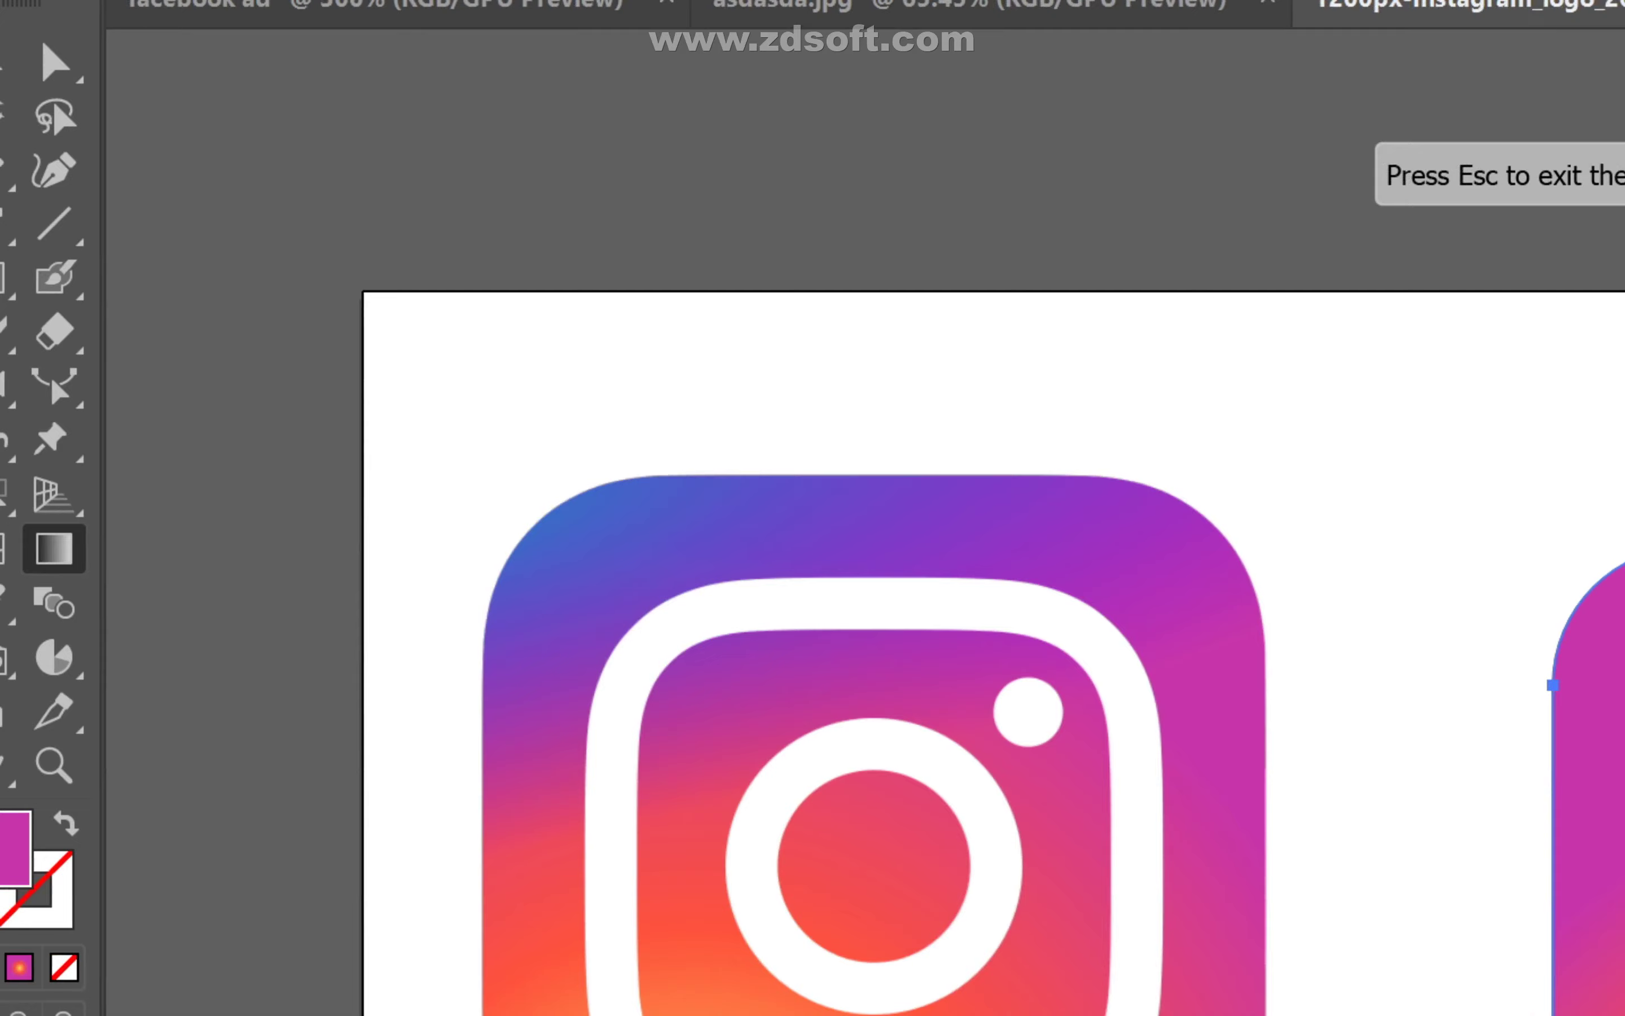
pyautogui.click(631, 497)
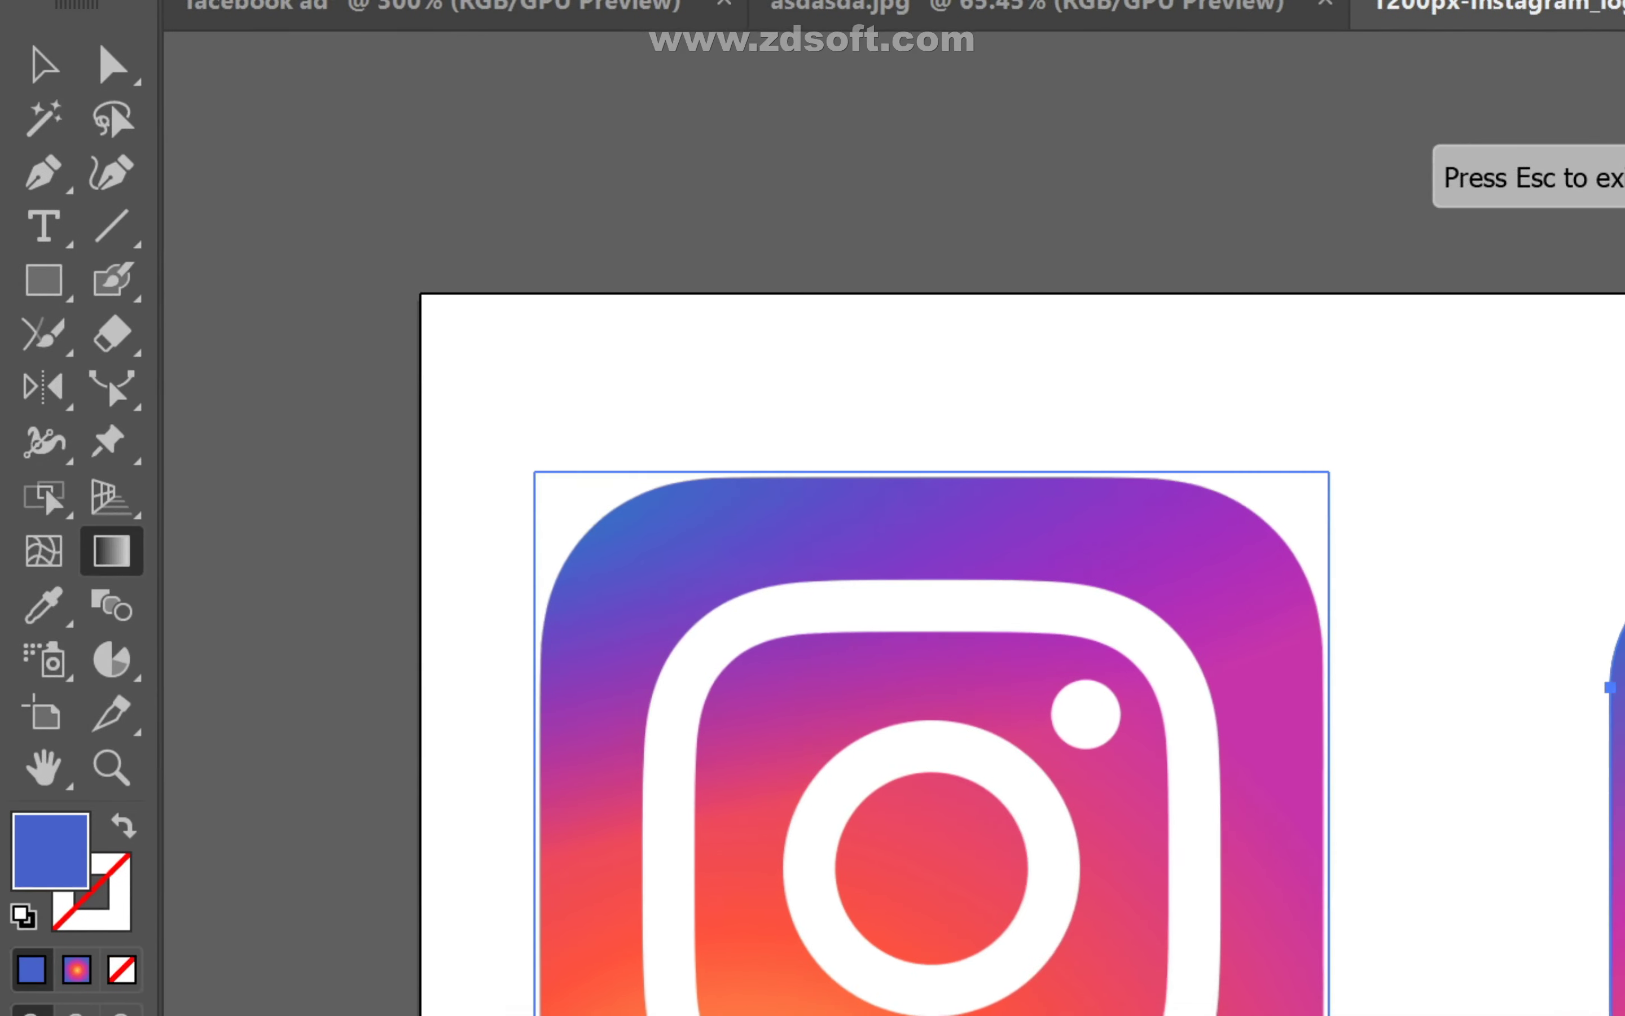
pyautogui.press('Escape')
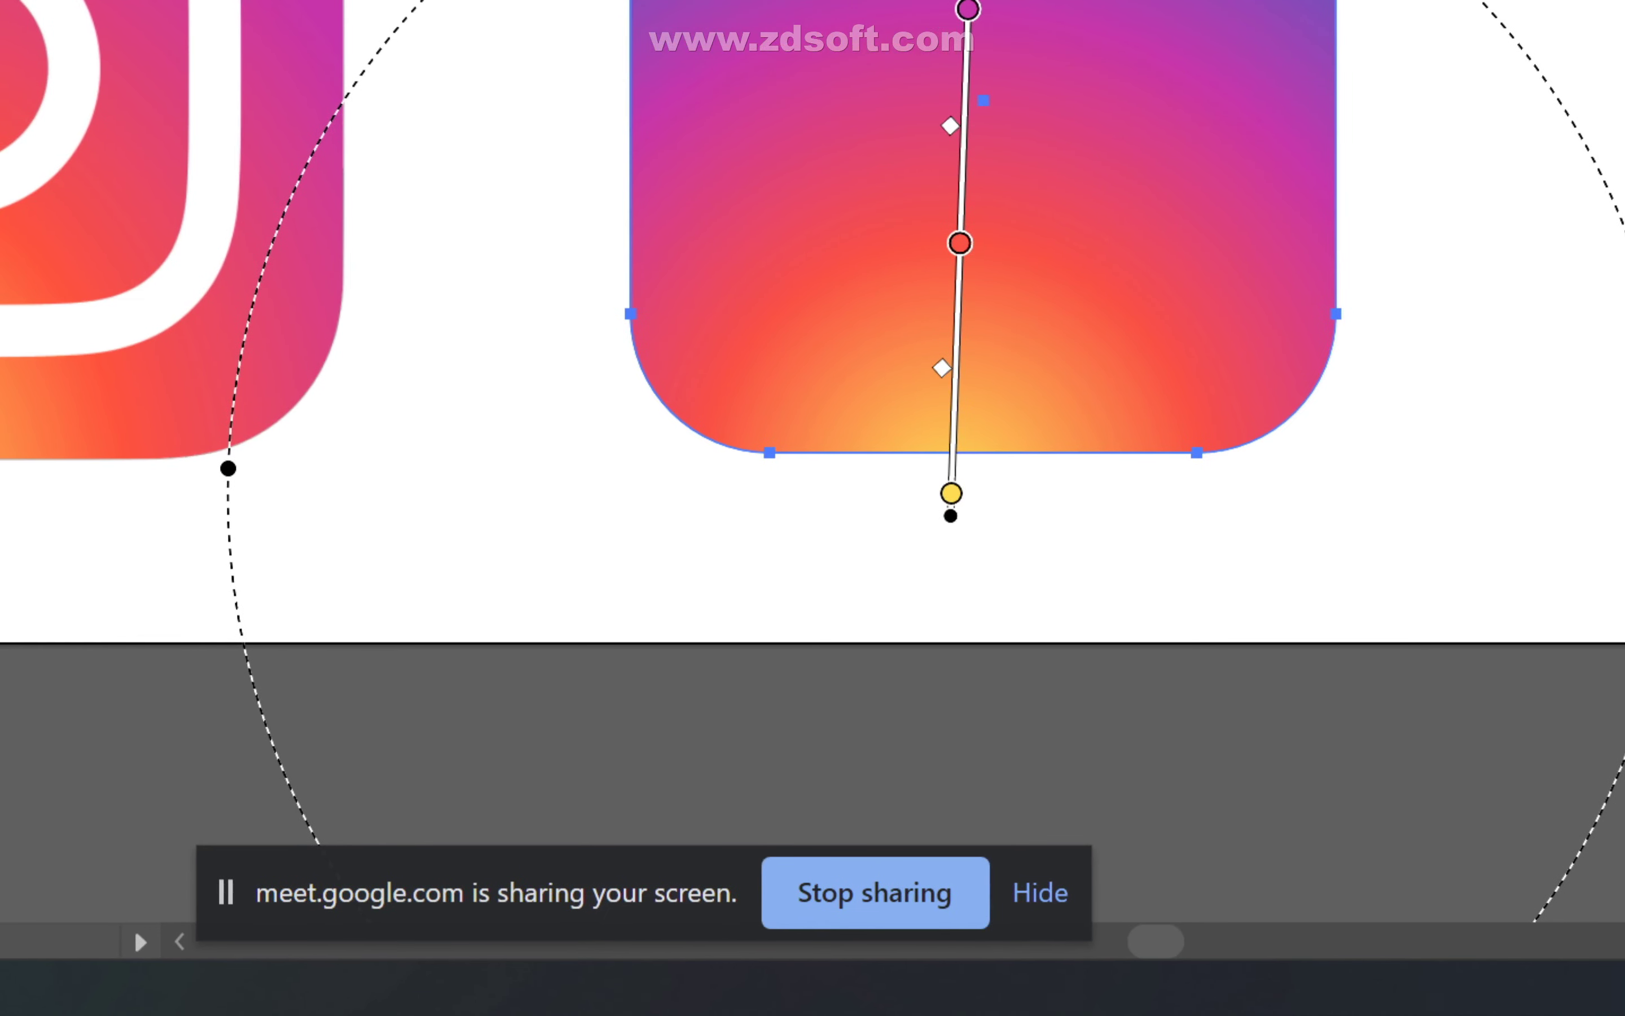
# - Redraw the rounded square's radial gradient at about 70°, from below its lower-left part to beyond its upper-right edge
pyautogui.moveTo(799, 530); pyautogui.dragTo(874, 430)
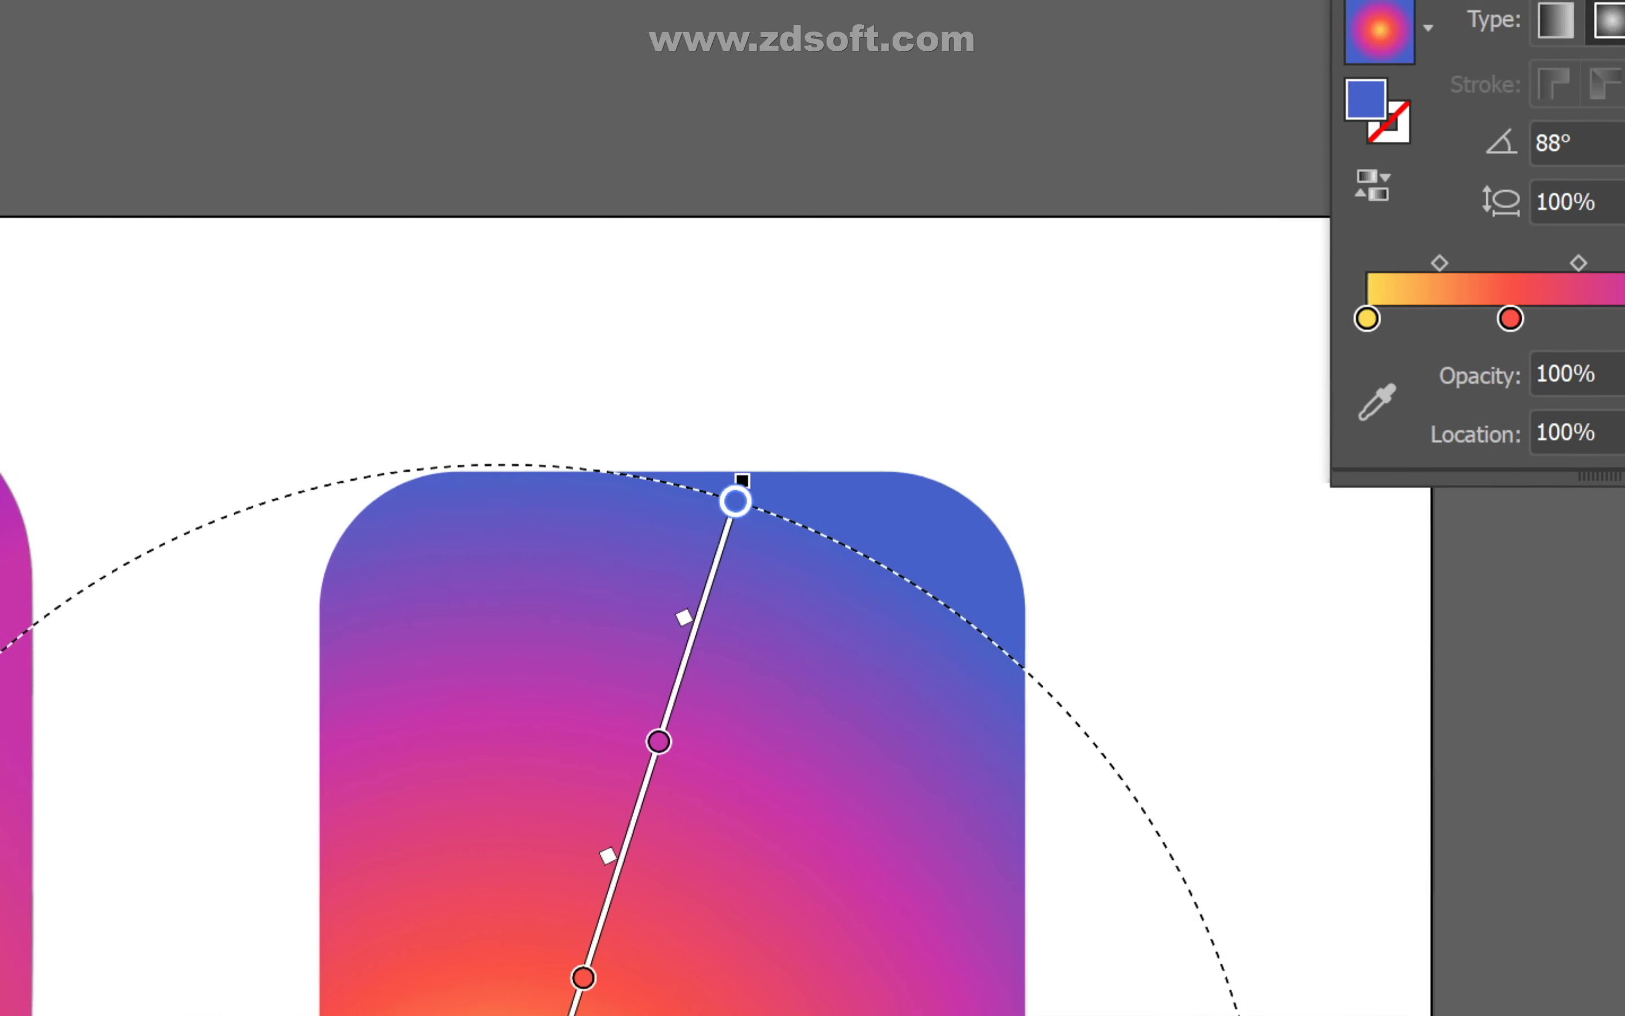
pyautogui.moveTo(931, 353); pyautogui.dragTo(1026, 215)
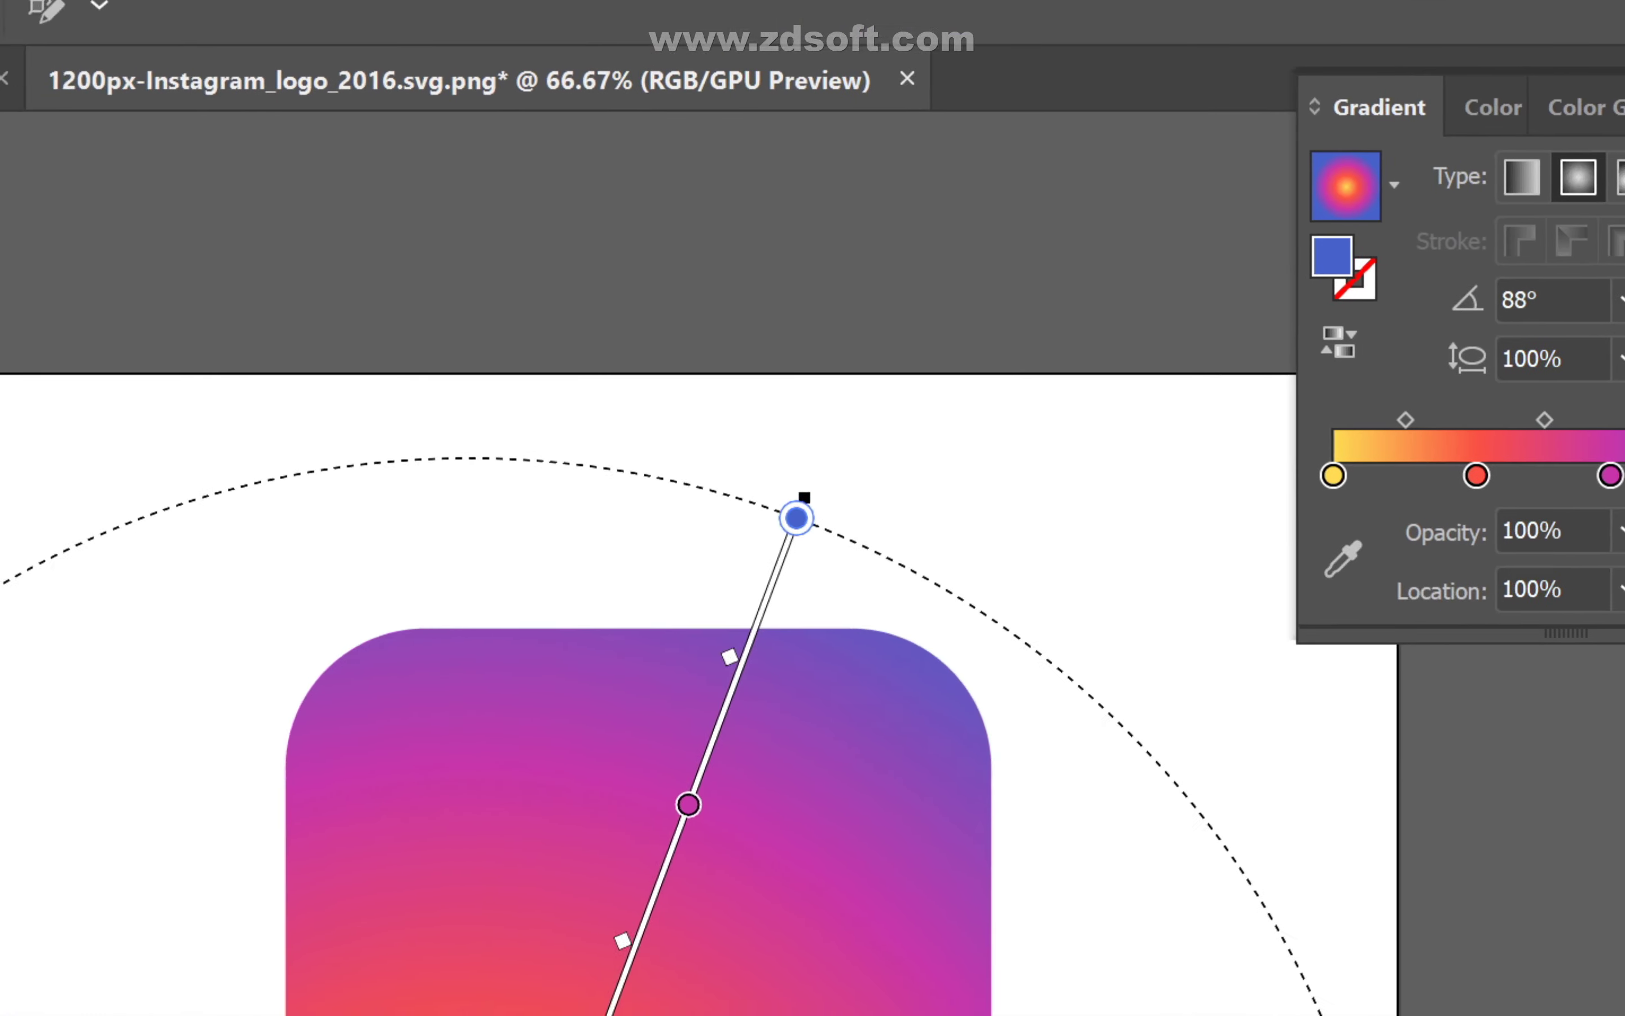
pyautogui.moveTo(799, 514); pyautogui.dragTo(834, 463)
pyautogui.moveTo(796, 510)
pyautogui.mouseDown()
pyautogui.moveTo(840, 440)
pyautogui.moveTo(860, 477)
pyautogui.mouseUp()
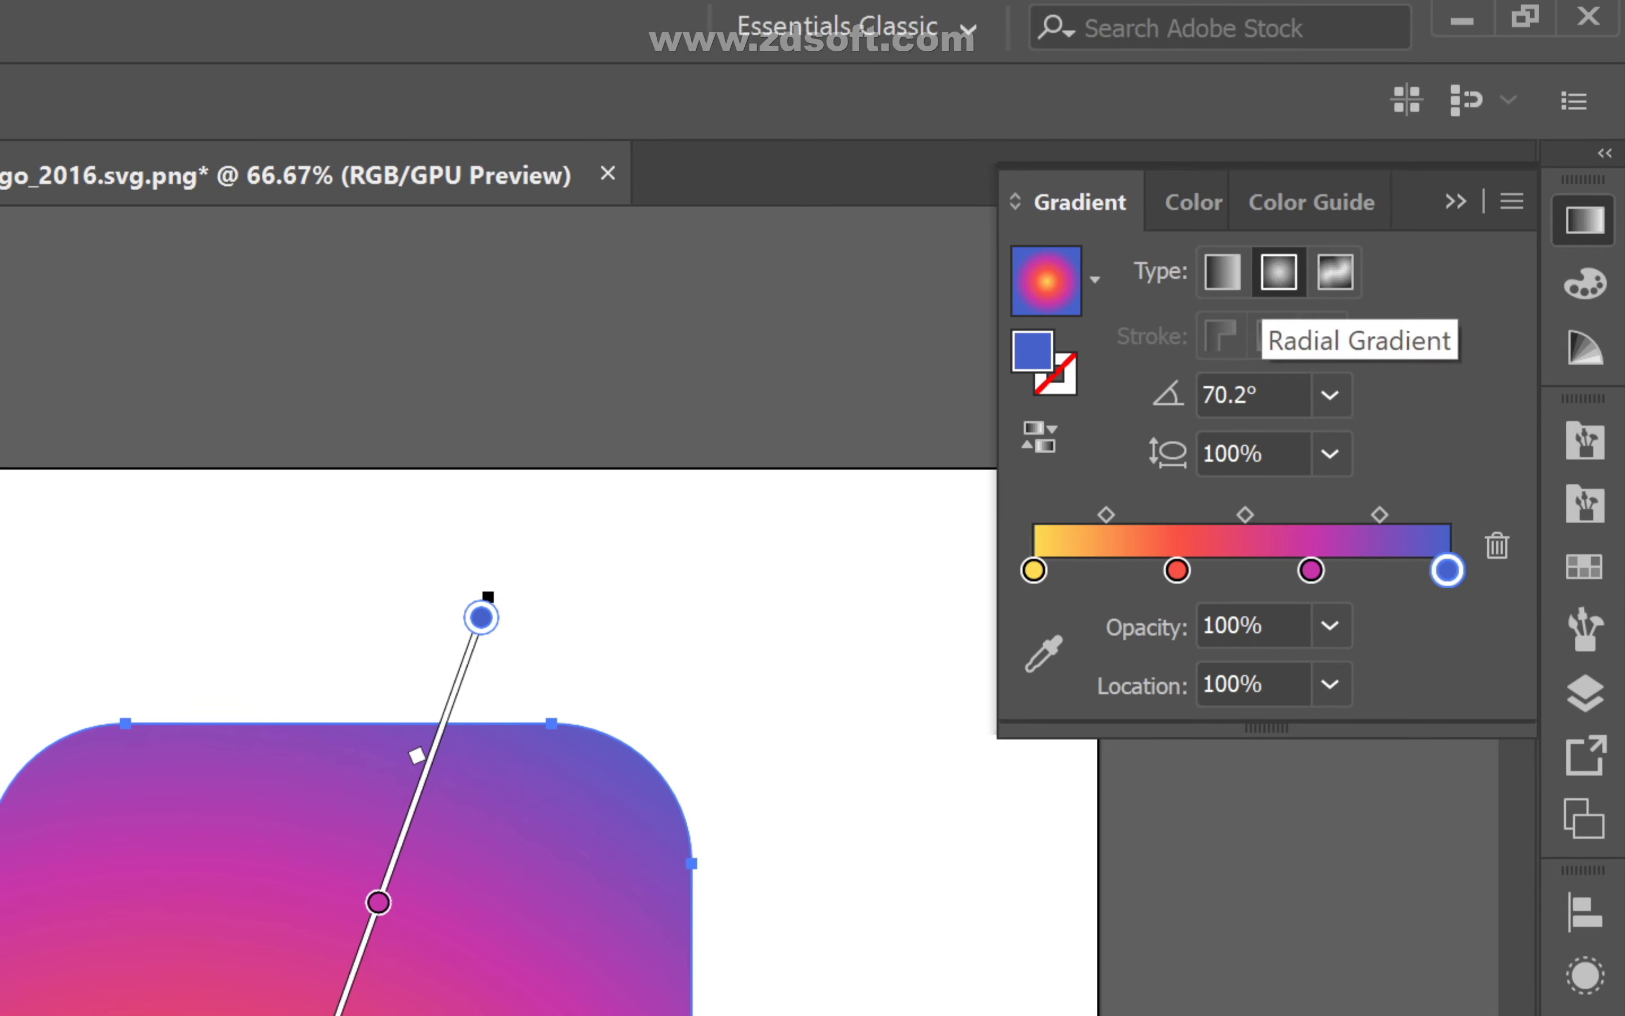
# - Try a freeform gradient on the rounded square, repositioning its colour points and sampling yellow from the logo for the lower-left one
pyautogui.click(1334, 278)
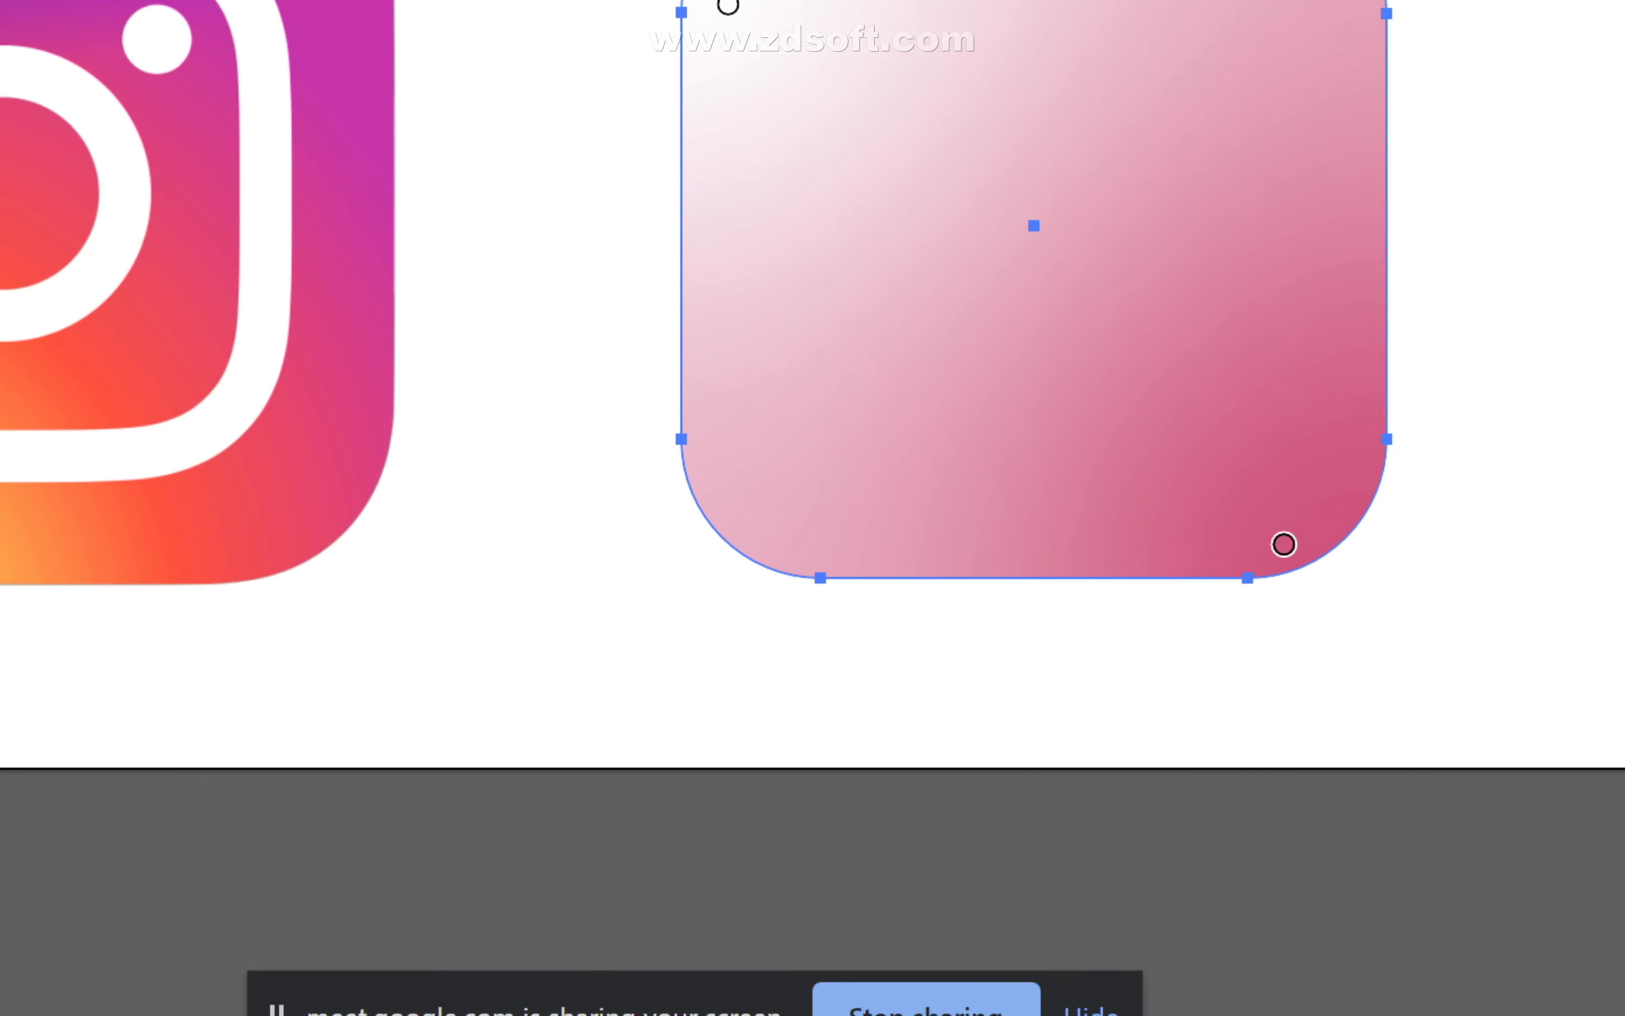
pyautogui.click(743, 669)
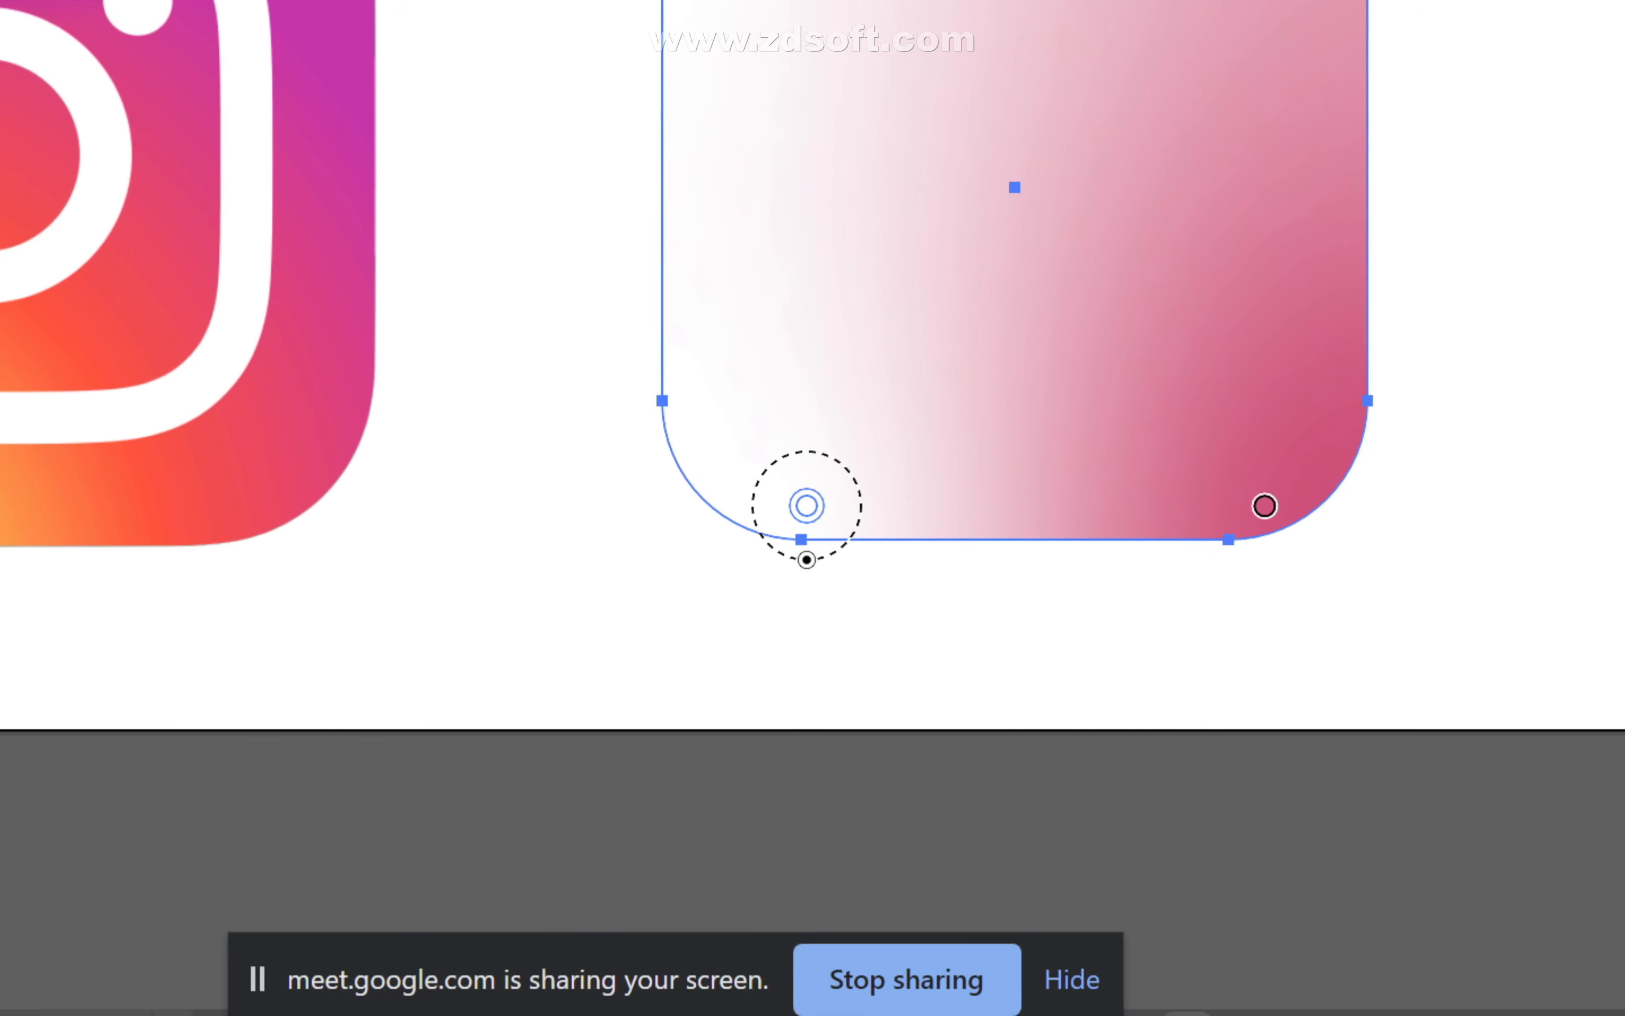
pyautogui.moveTo(804, 551); pyautogui.dragTo(766, 570)
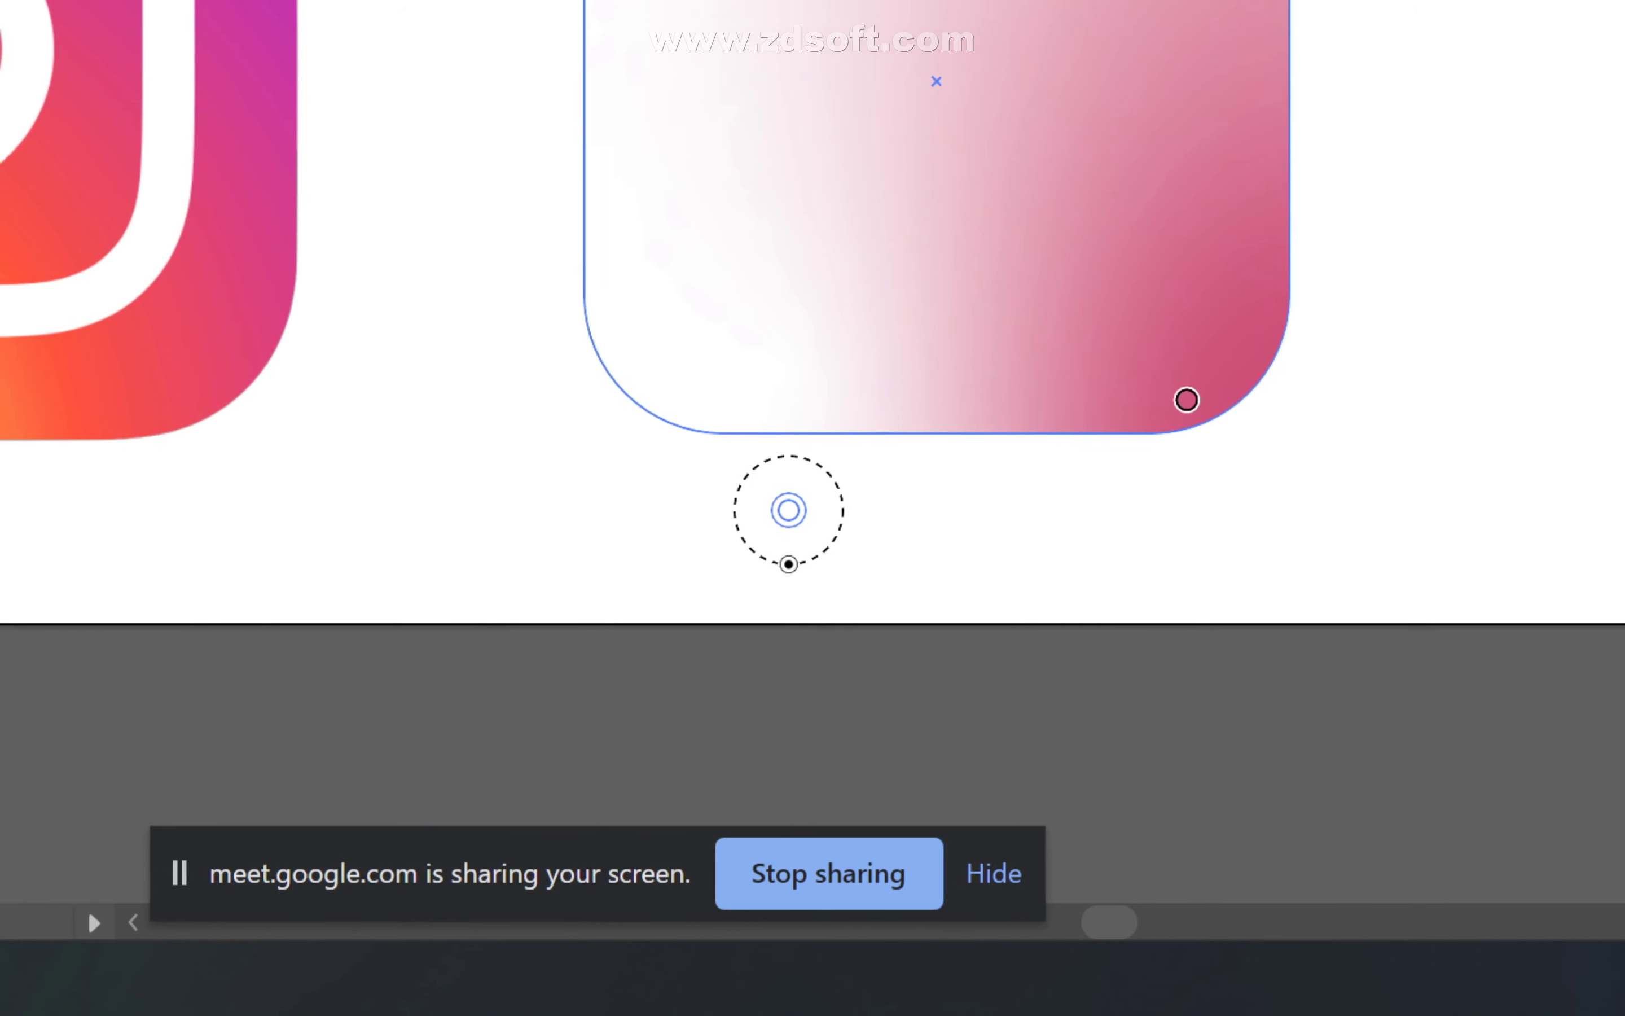
pyautogui.moveTo(798, 503); pyautogui.dragTo(798, 498)
pyautogui.click(767, 309)
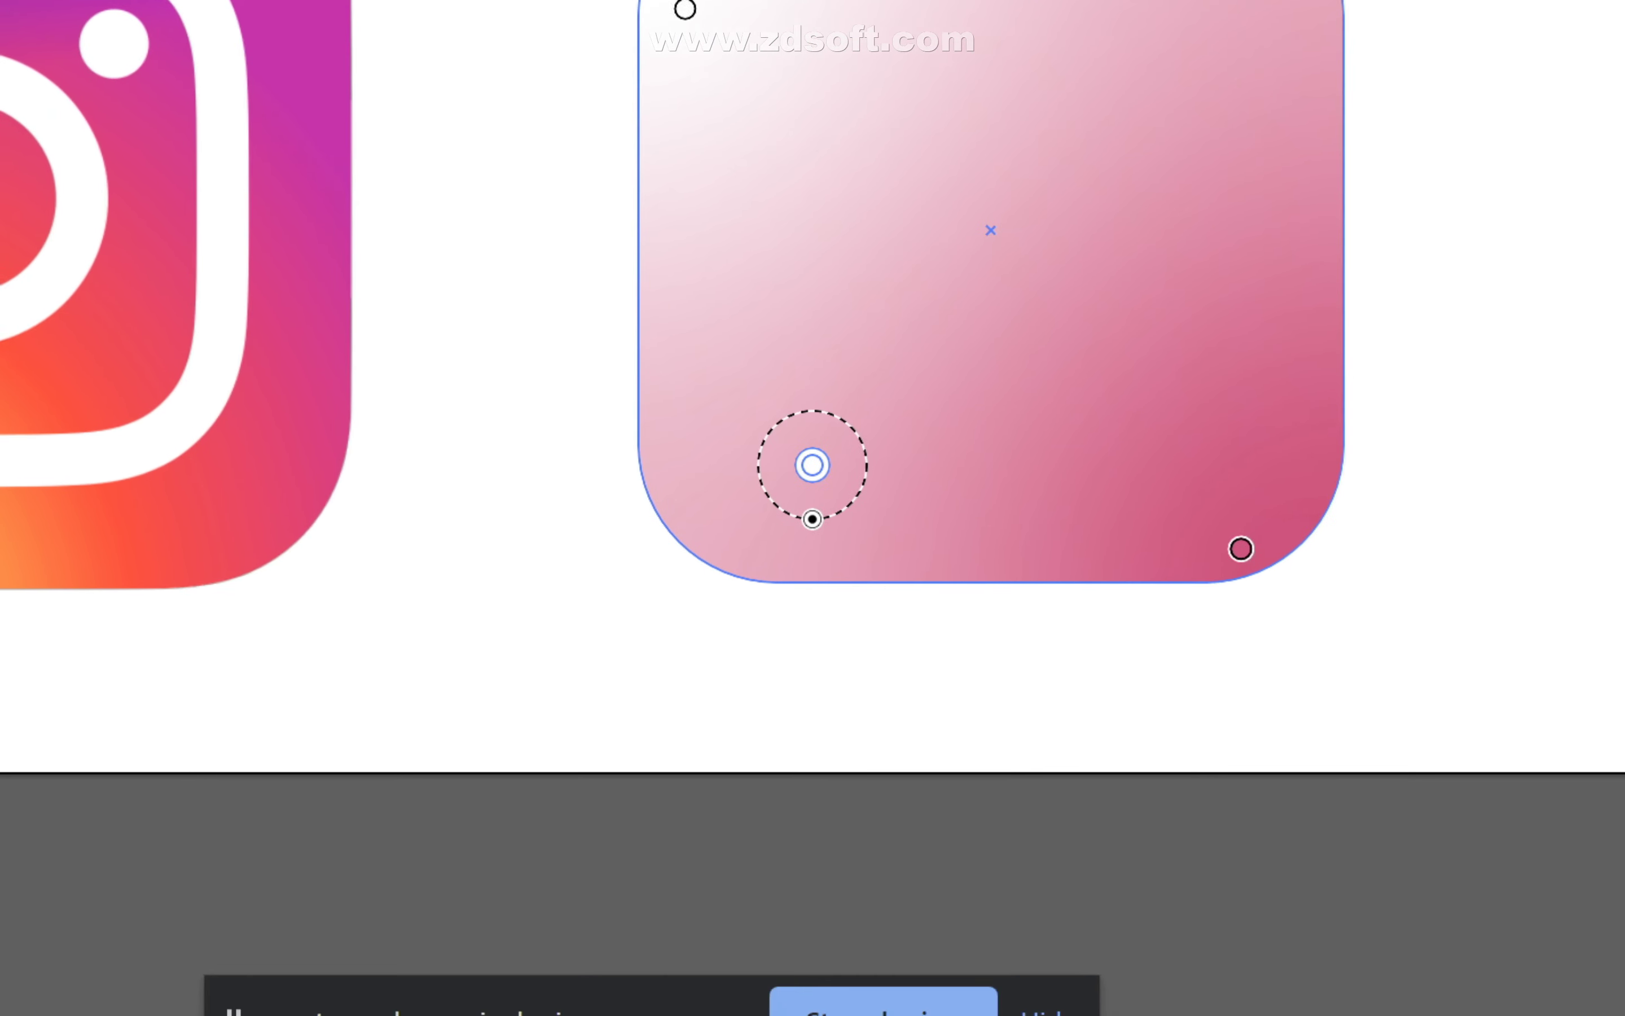
pyautogui.moveTo(812, 465); pyautogui.dragTo(822, 500)
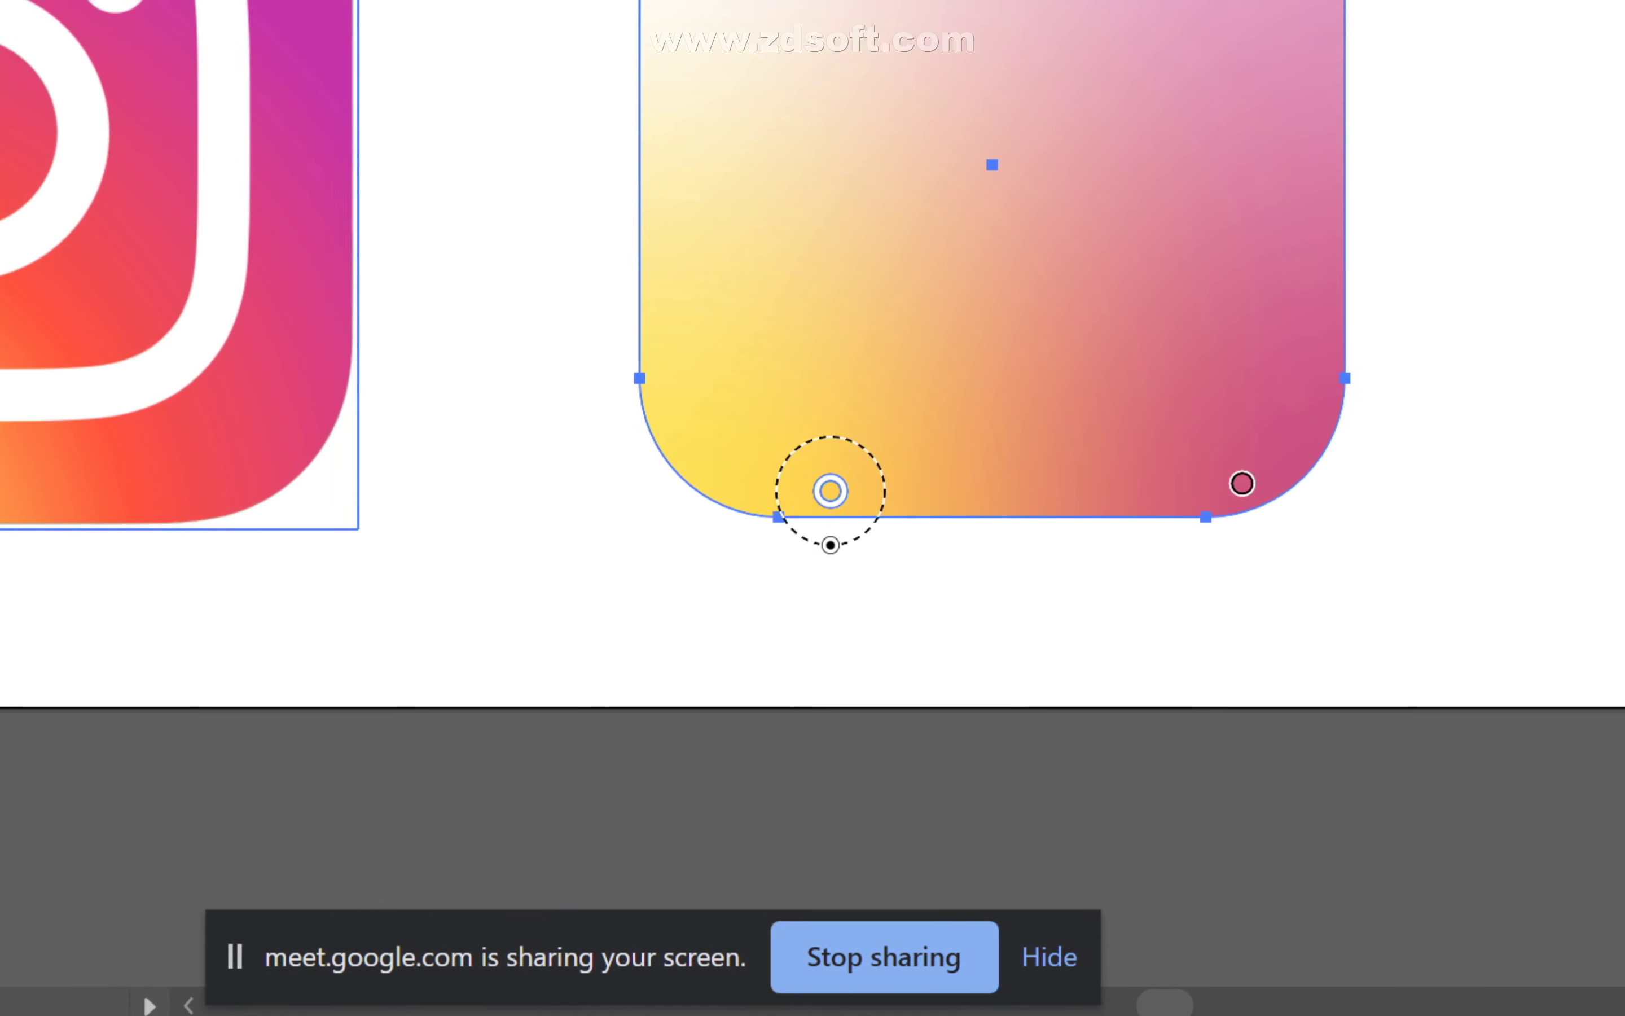
pyautogui.moveTo(831, 490); pyautogui.dragTo(806, 502)
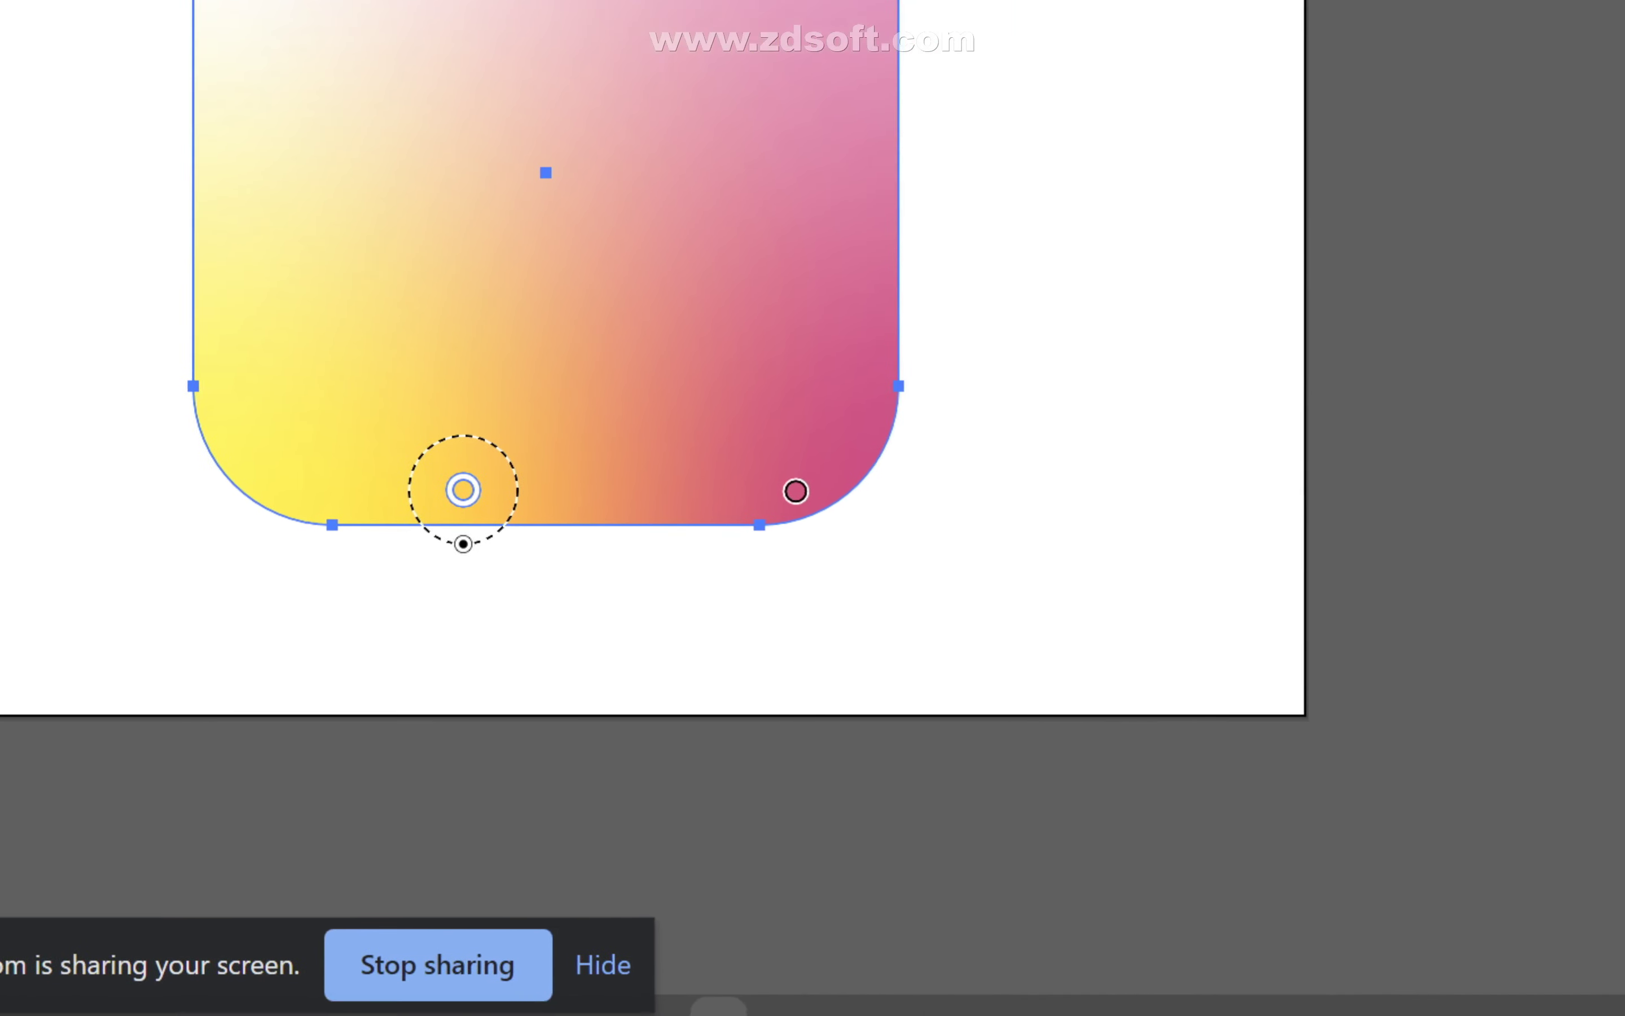
pyautogui.moveTo(1136, 503); pyautogui.dragTo(1138, 401)
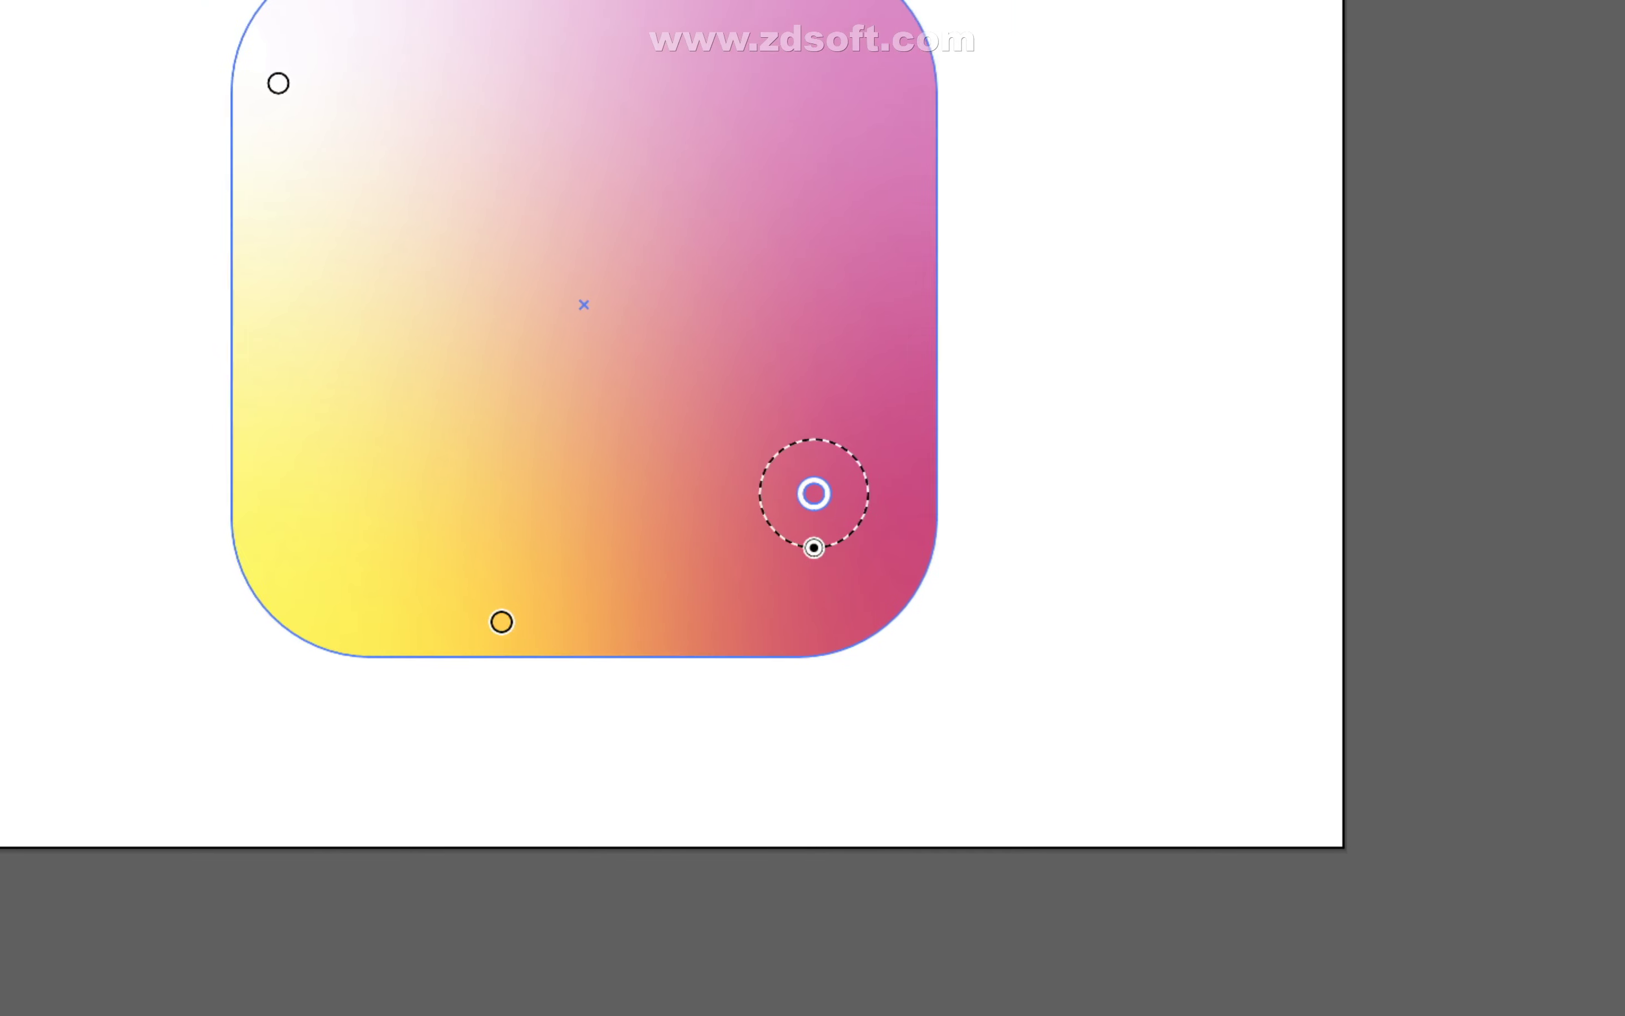
pyautogui.moveTo(814, 494); pyautogui.dragTo(814, 494)
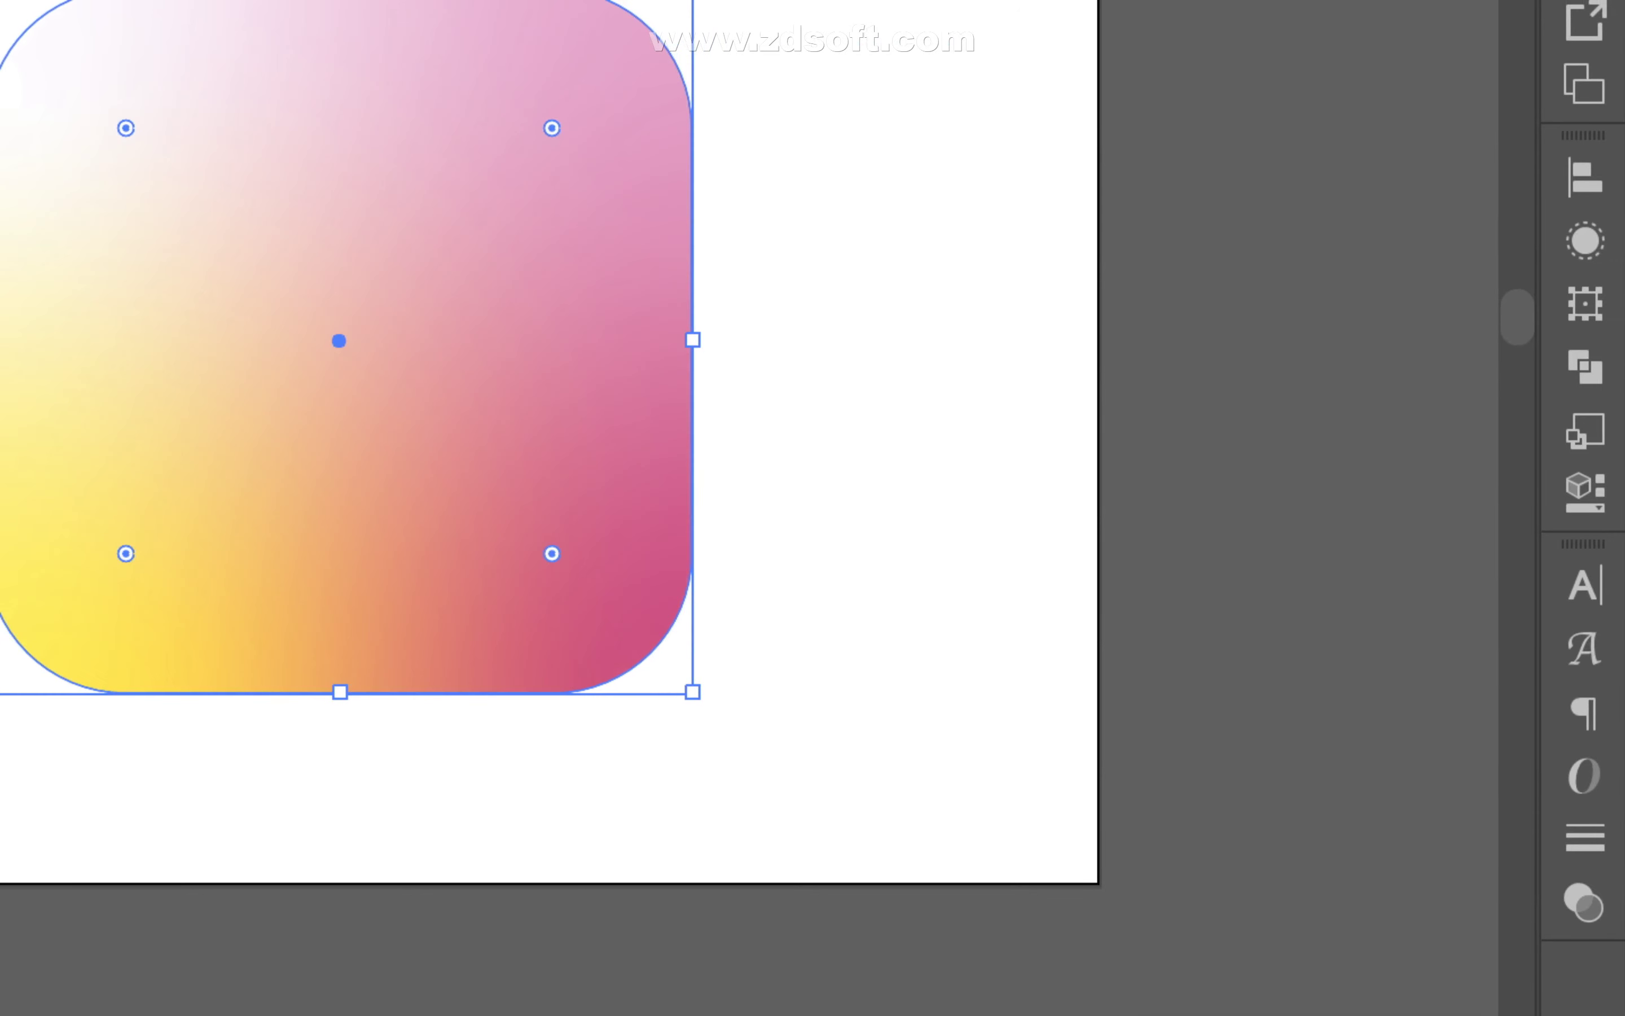
pyautogui.hotkey('ctrl', 'z')
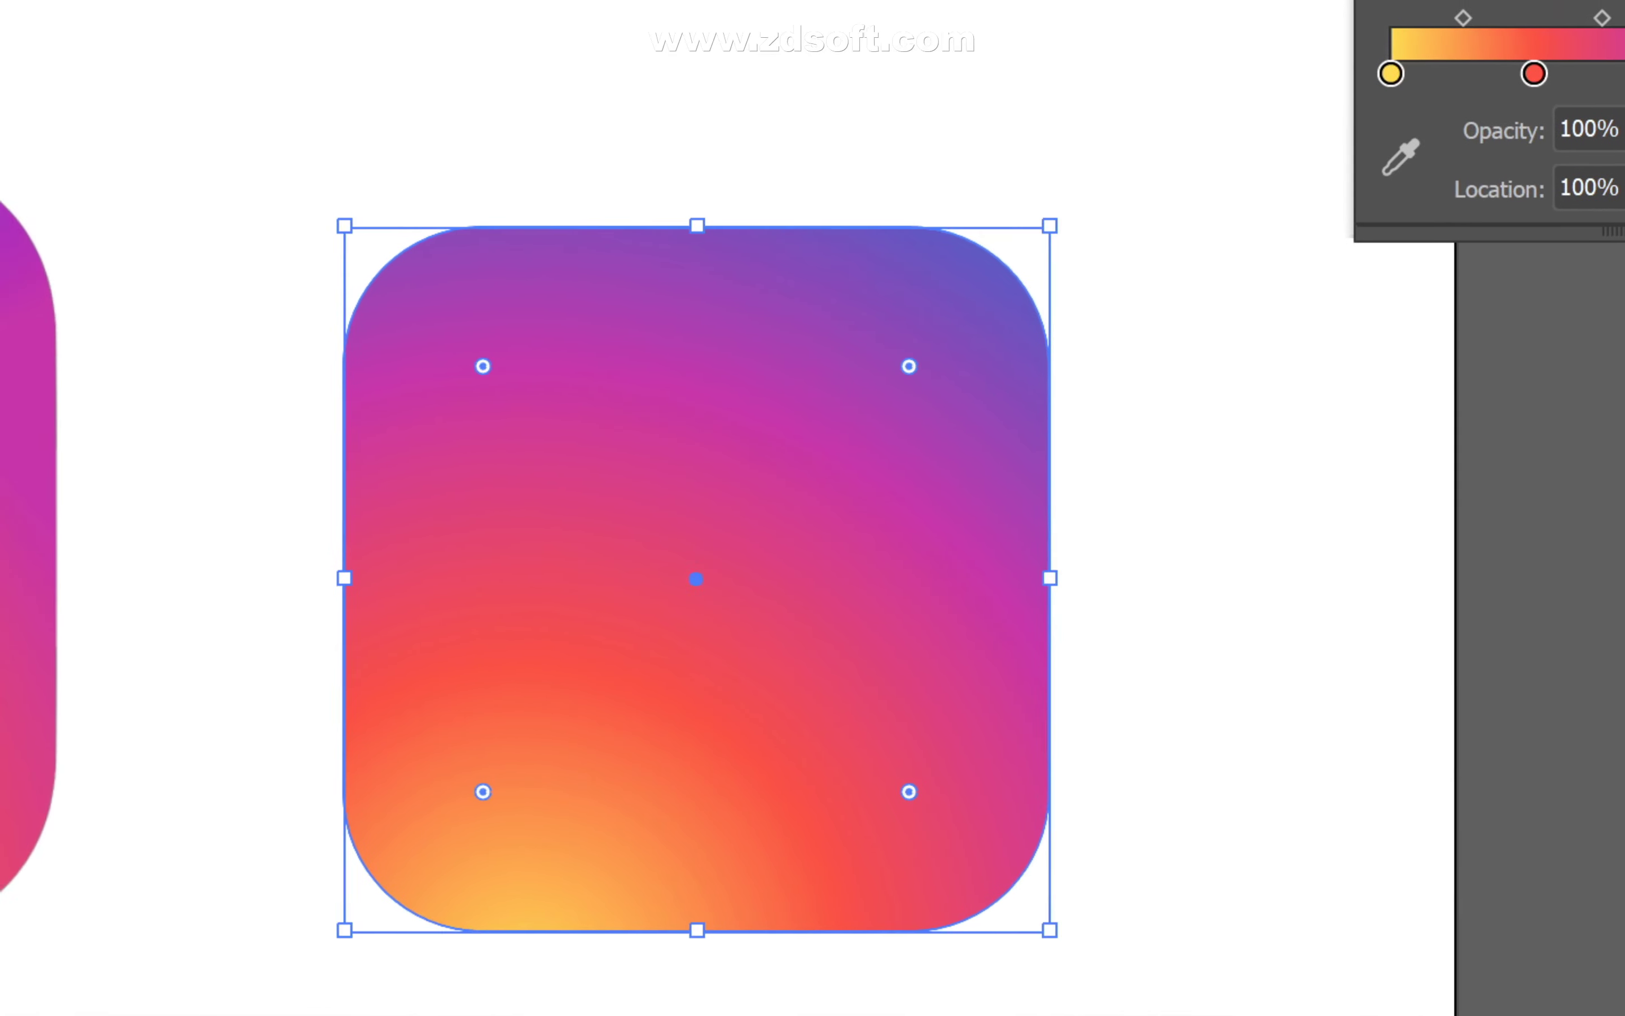
# - Reselect the gradient-filled rounded square and redraw its radial gradient from the lower-left corner upward
pyautogui.hotkey('ctrl', 'shift', 'a')
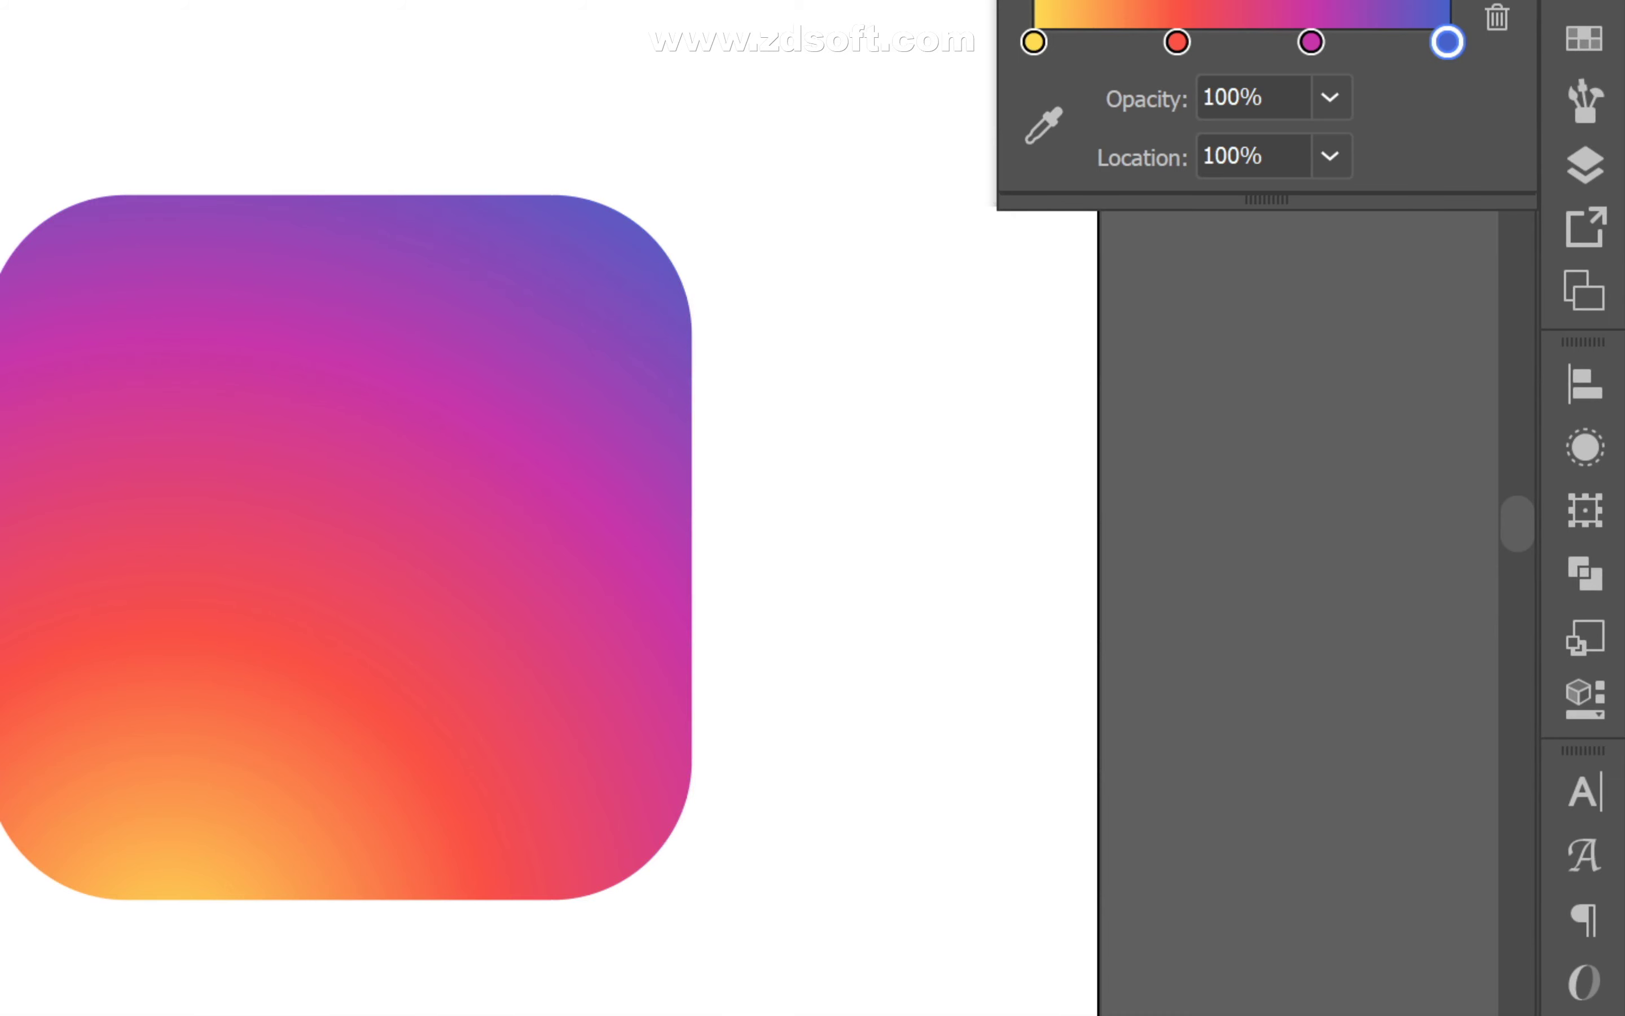
pyautogui.hotkey('ctrl', 'a')
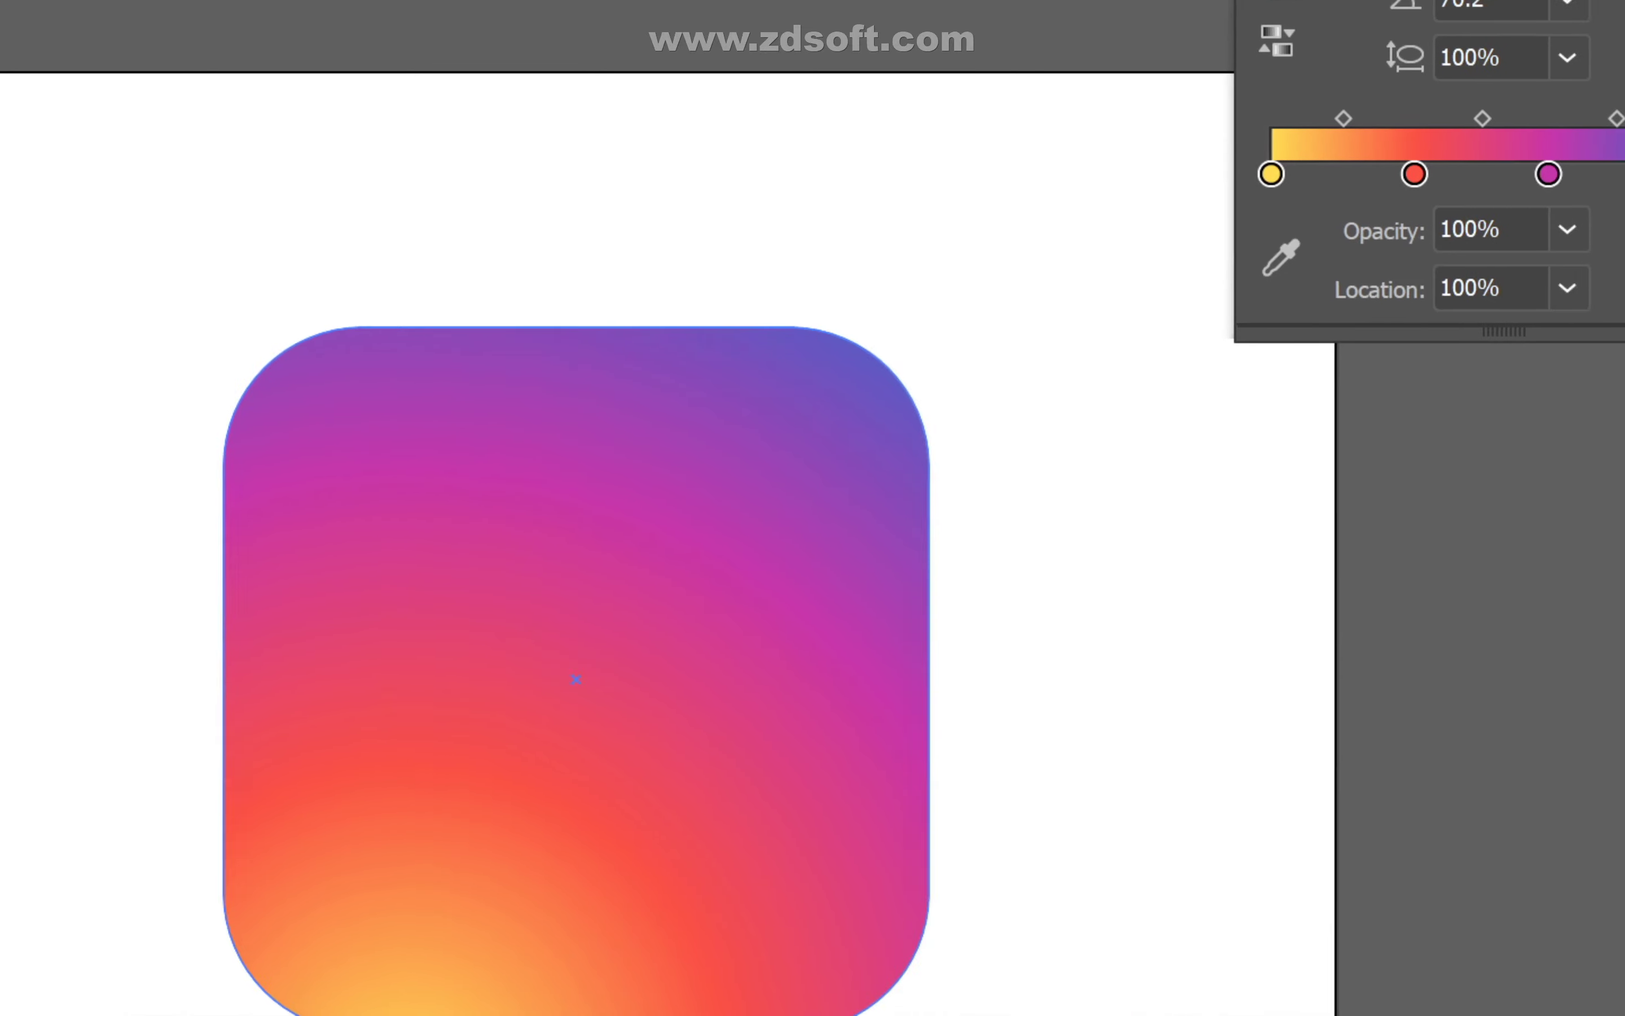
pyautogui.click(547, 759)
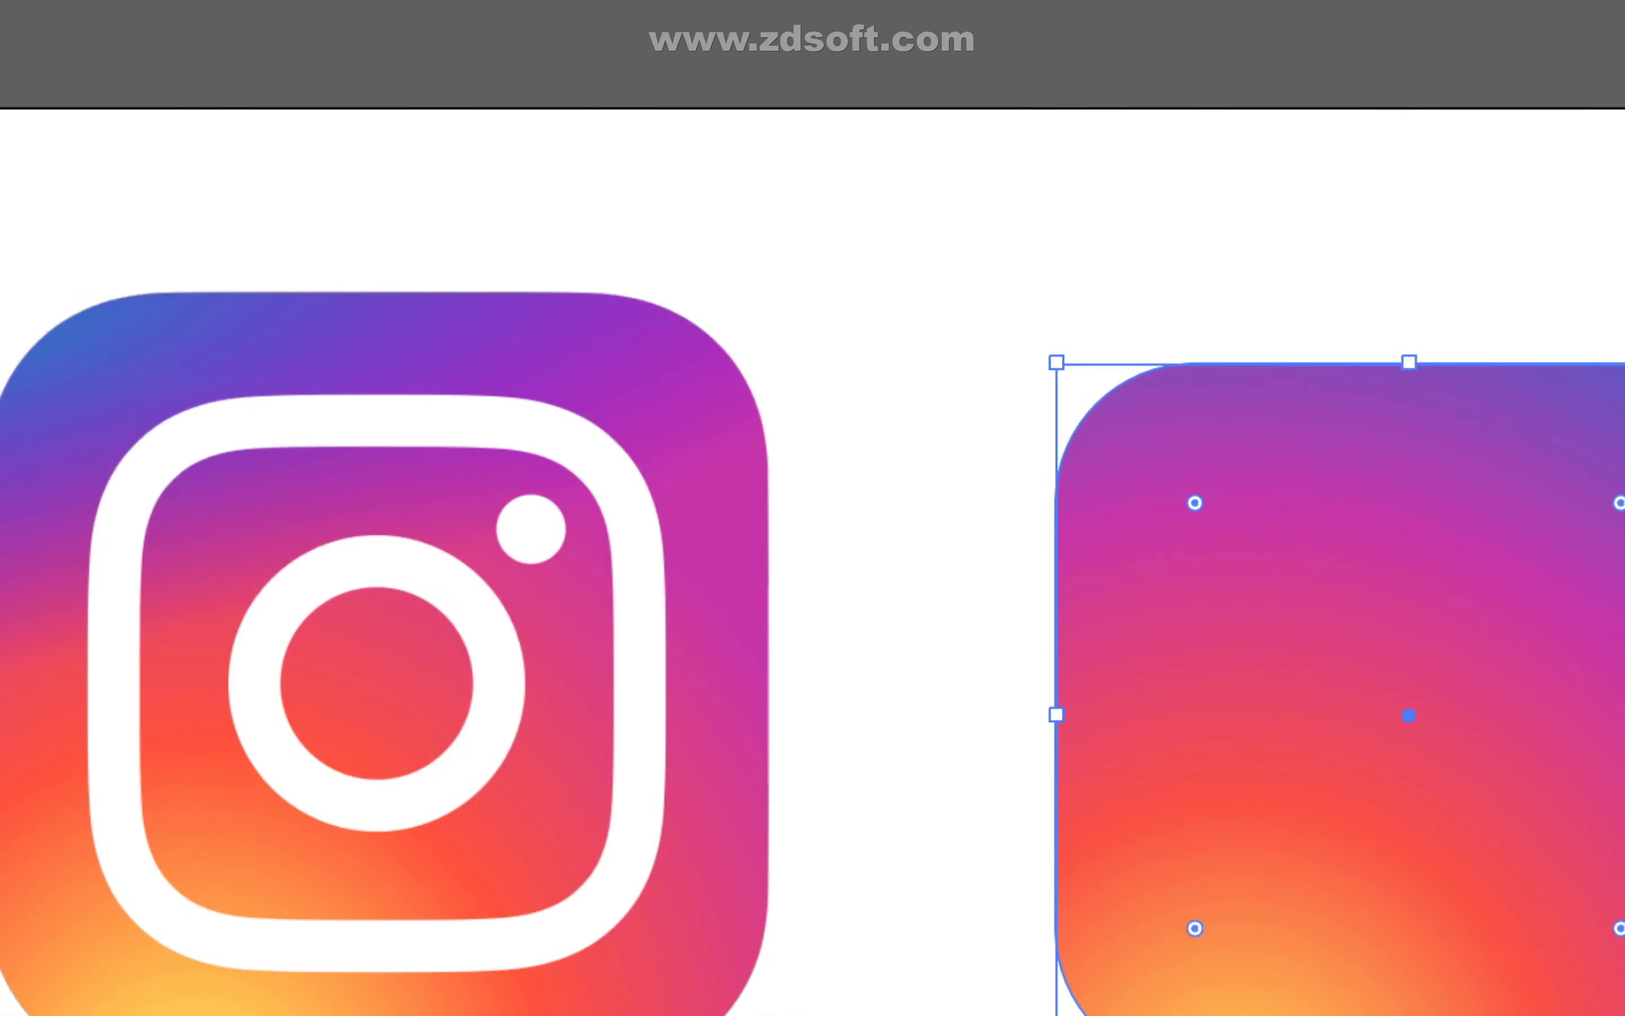
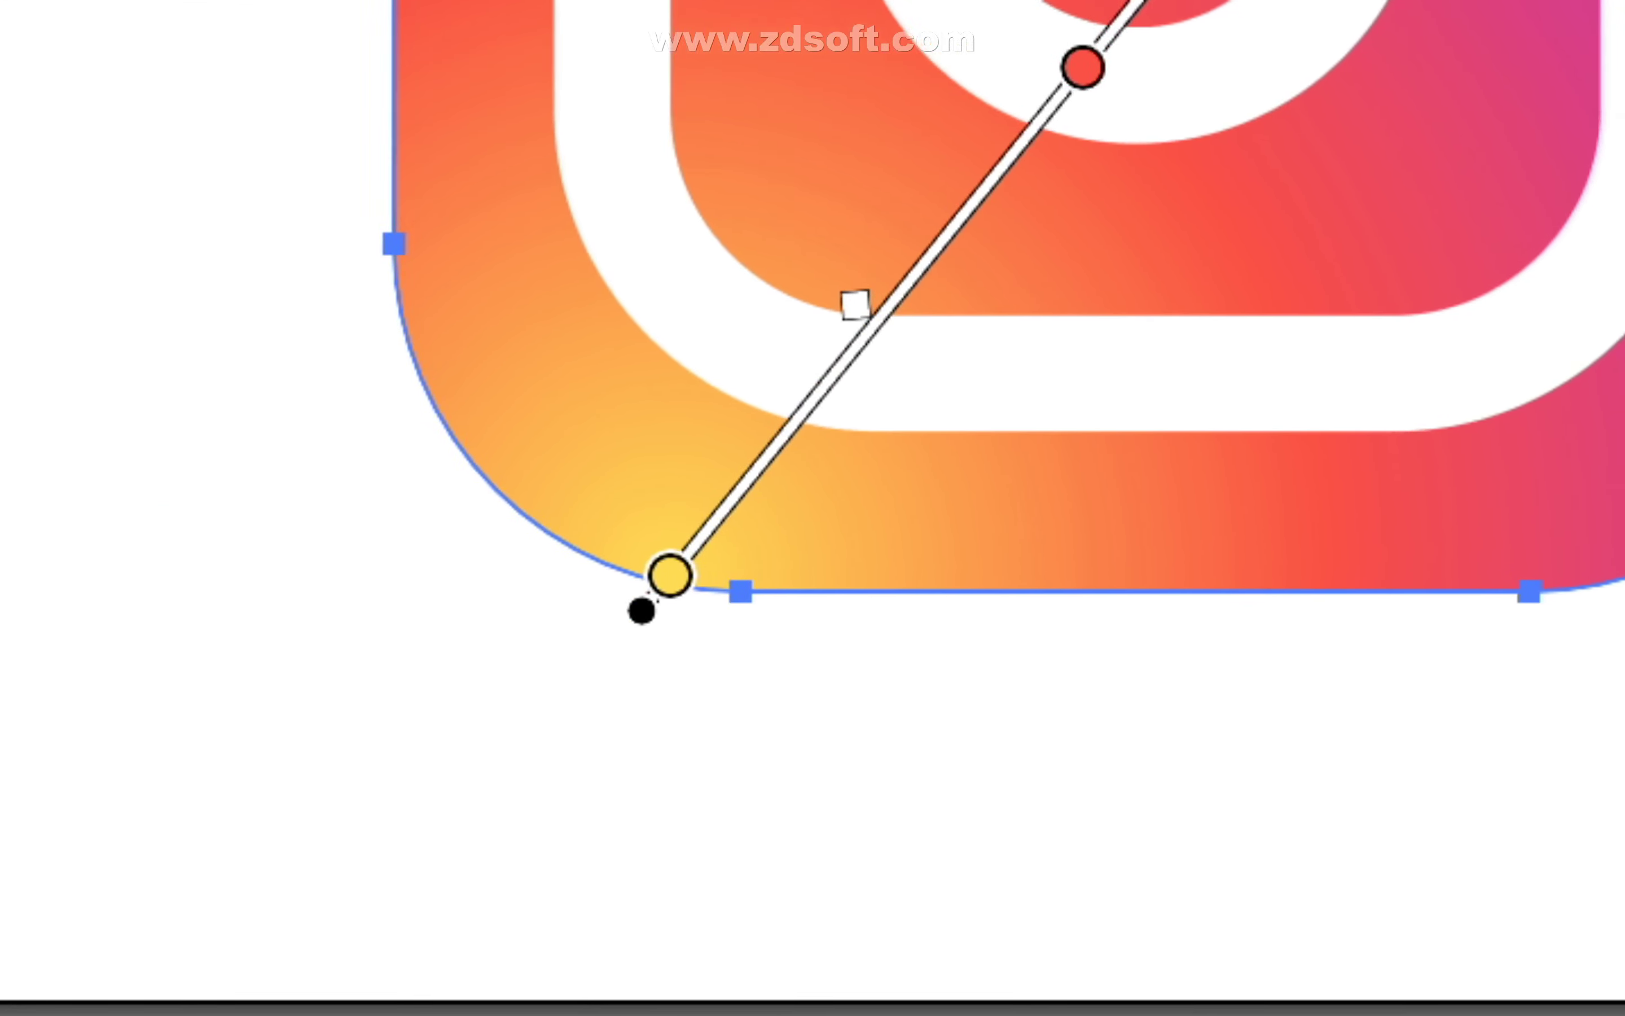
pyautogui.moveTo(816, 508); pyautogui.dragTo(922, 230)
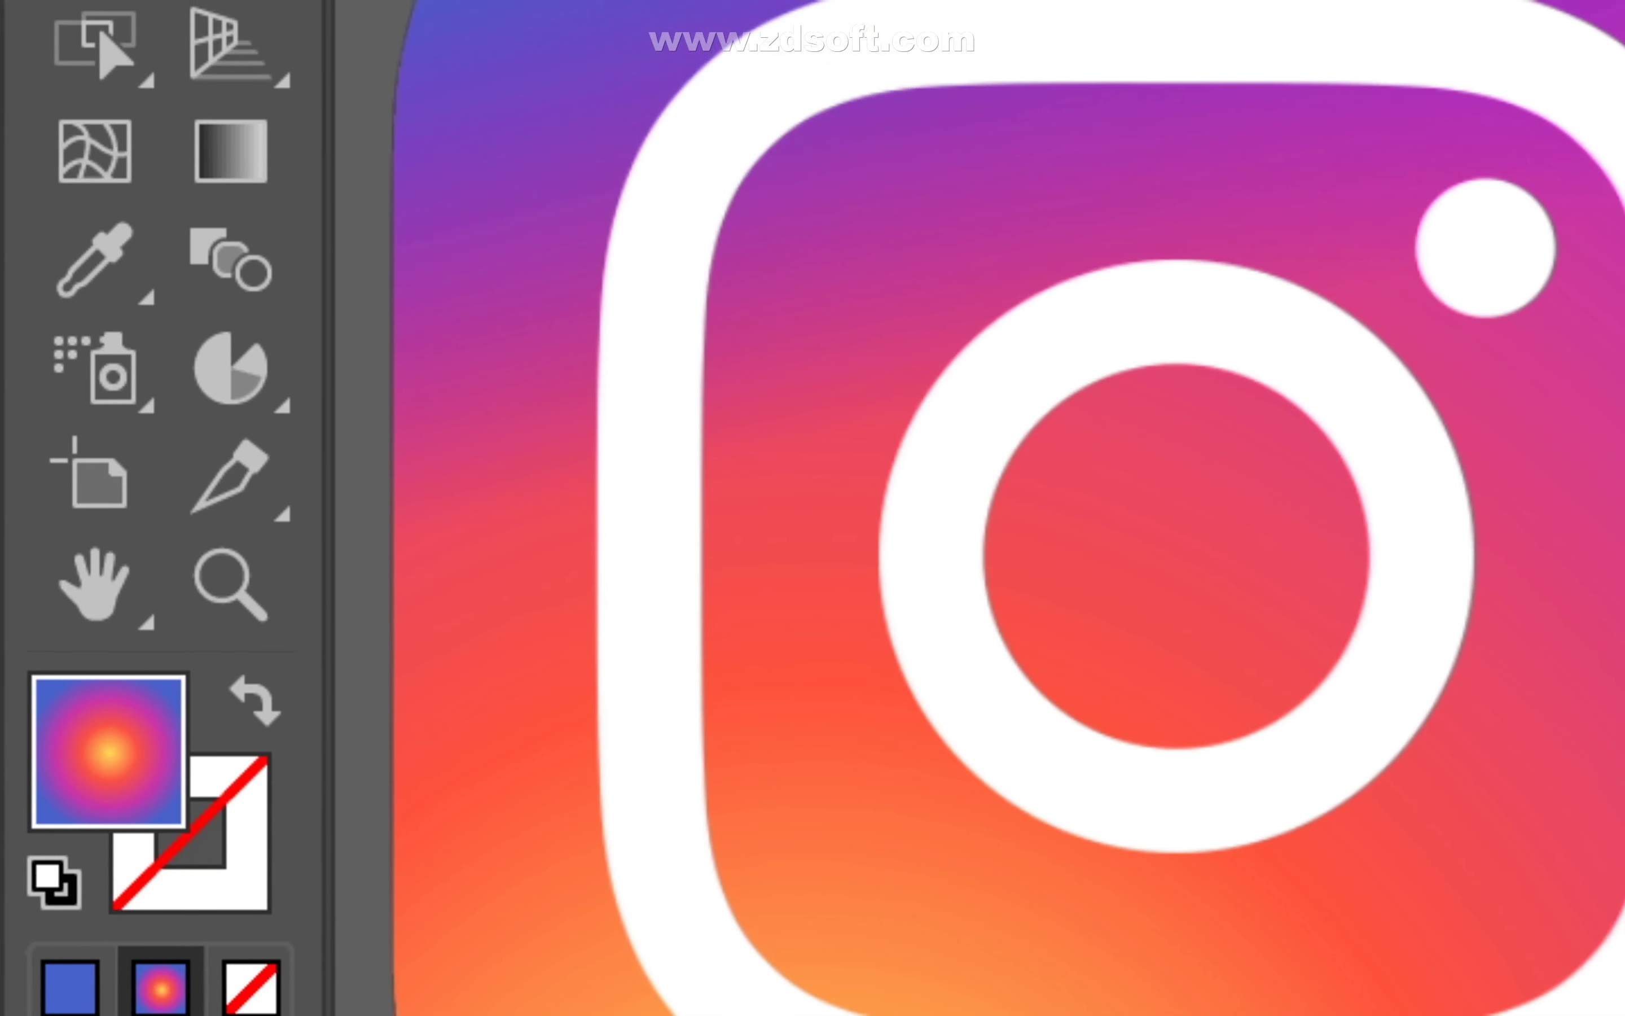
pyautogui.hotkey('shift', 'o')
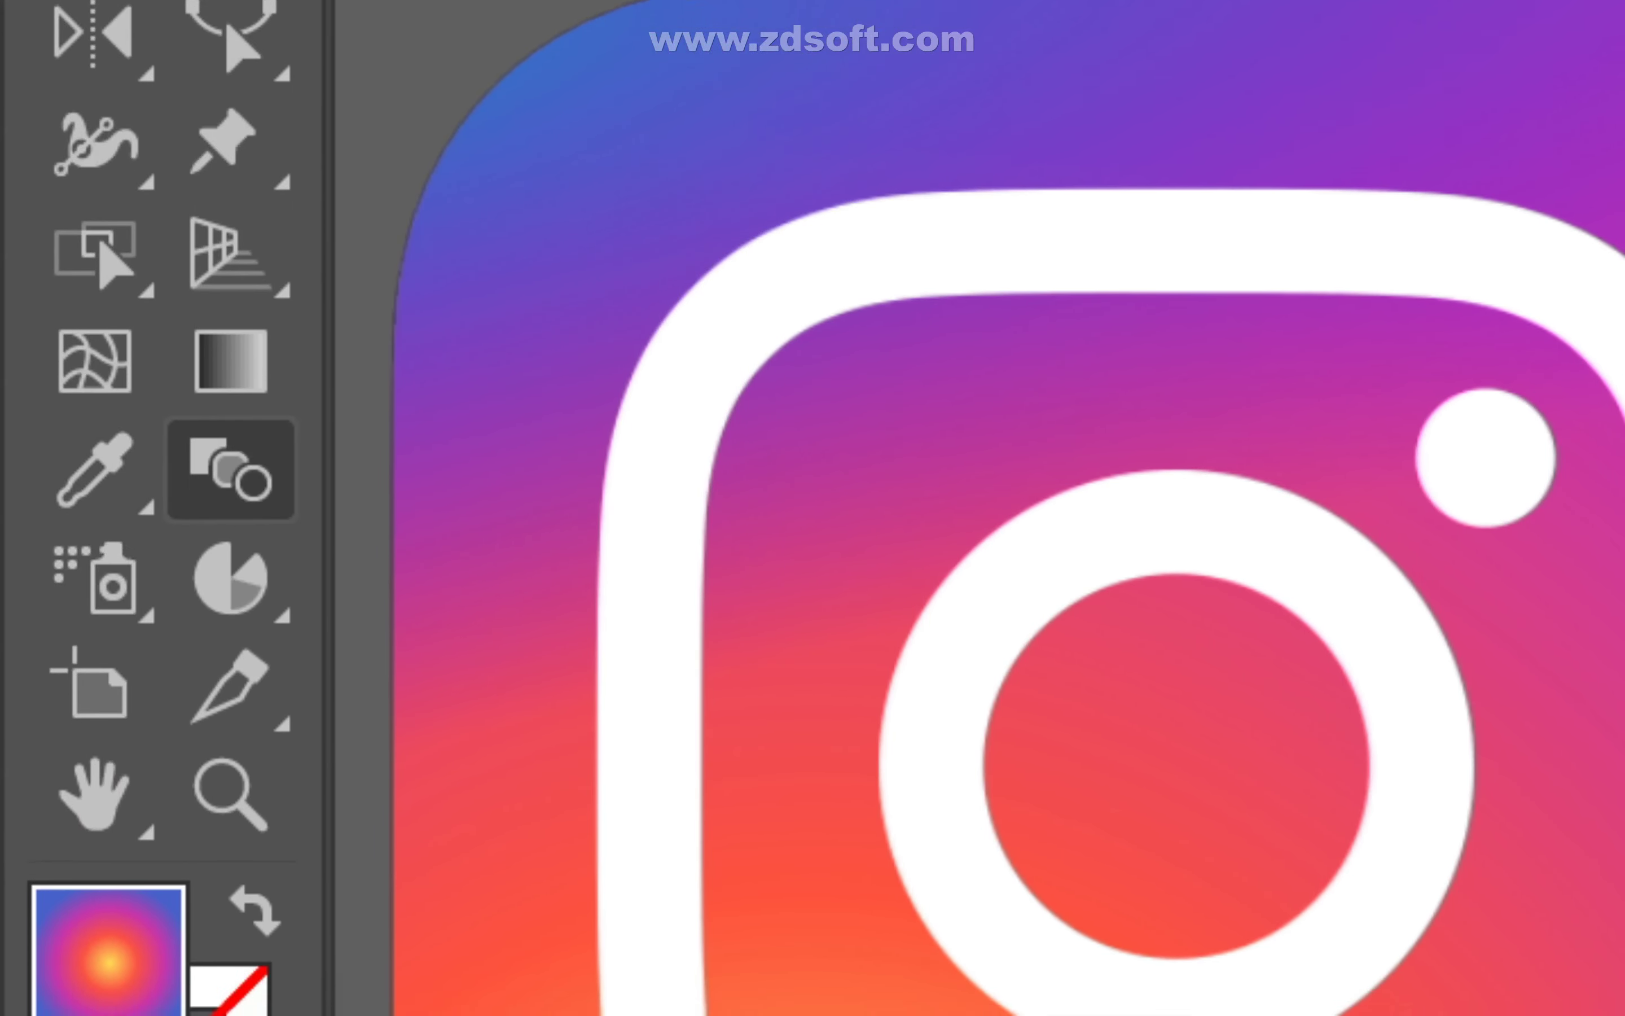
pyautogui.press('i')
pyautogui.click(95, 507)
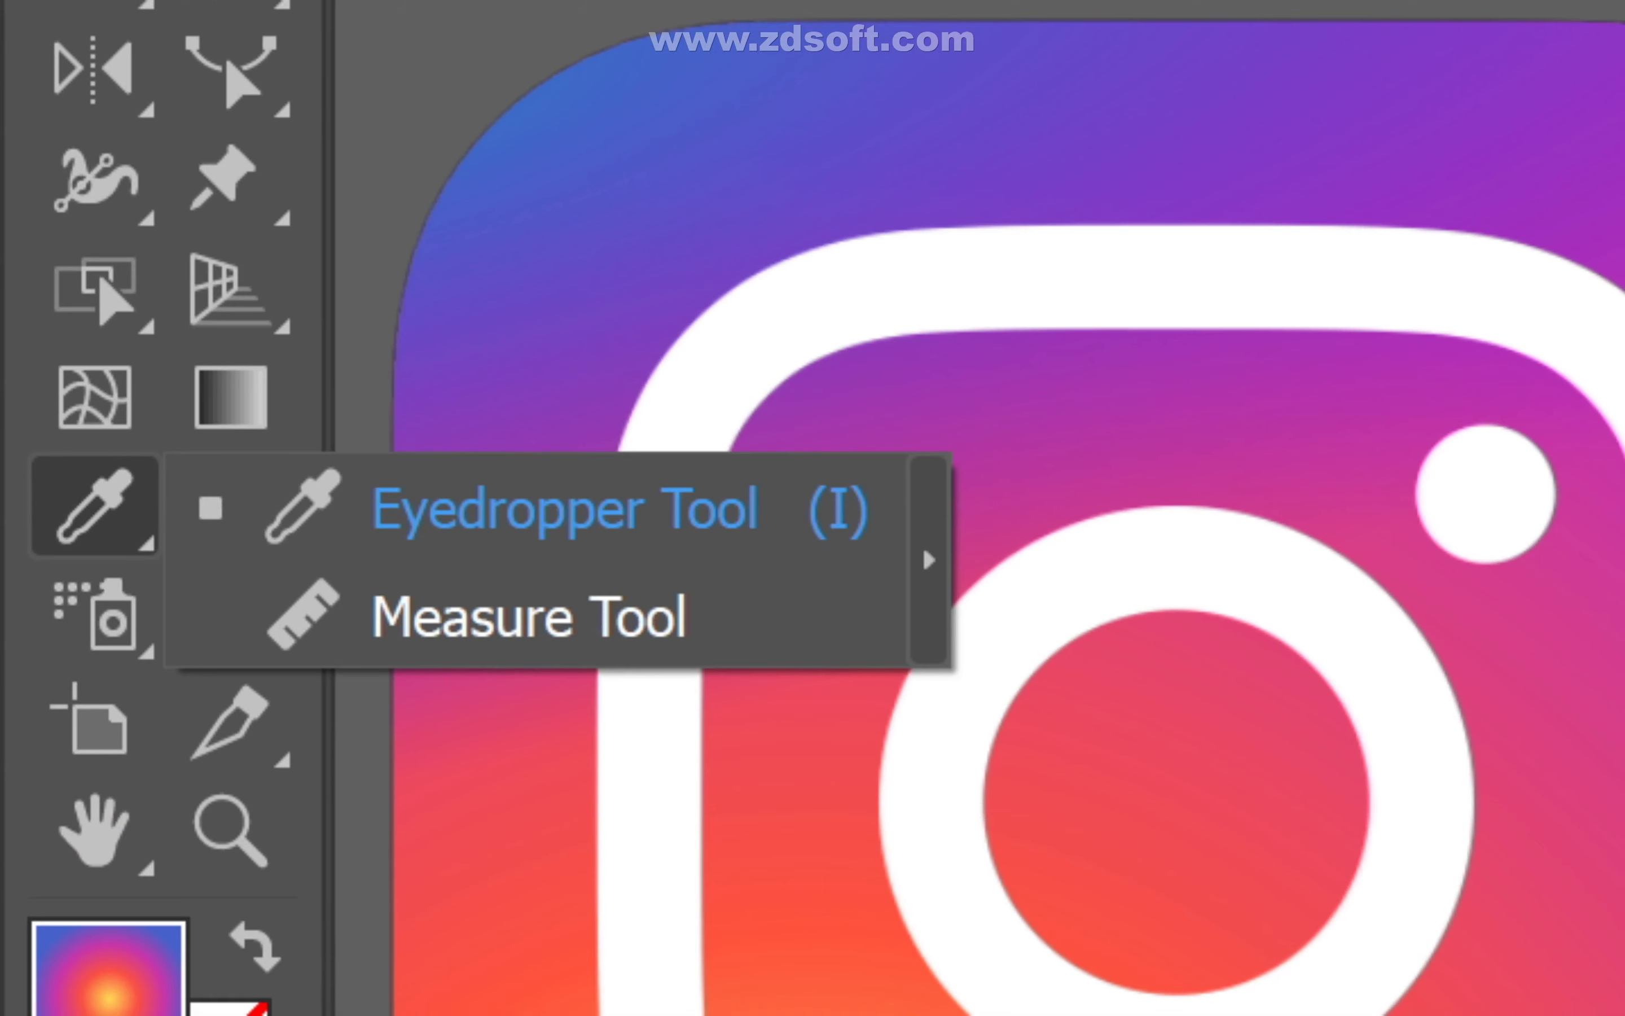
pyautogui.hotkey('shift', 'm')
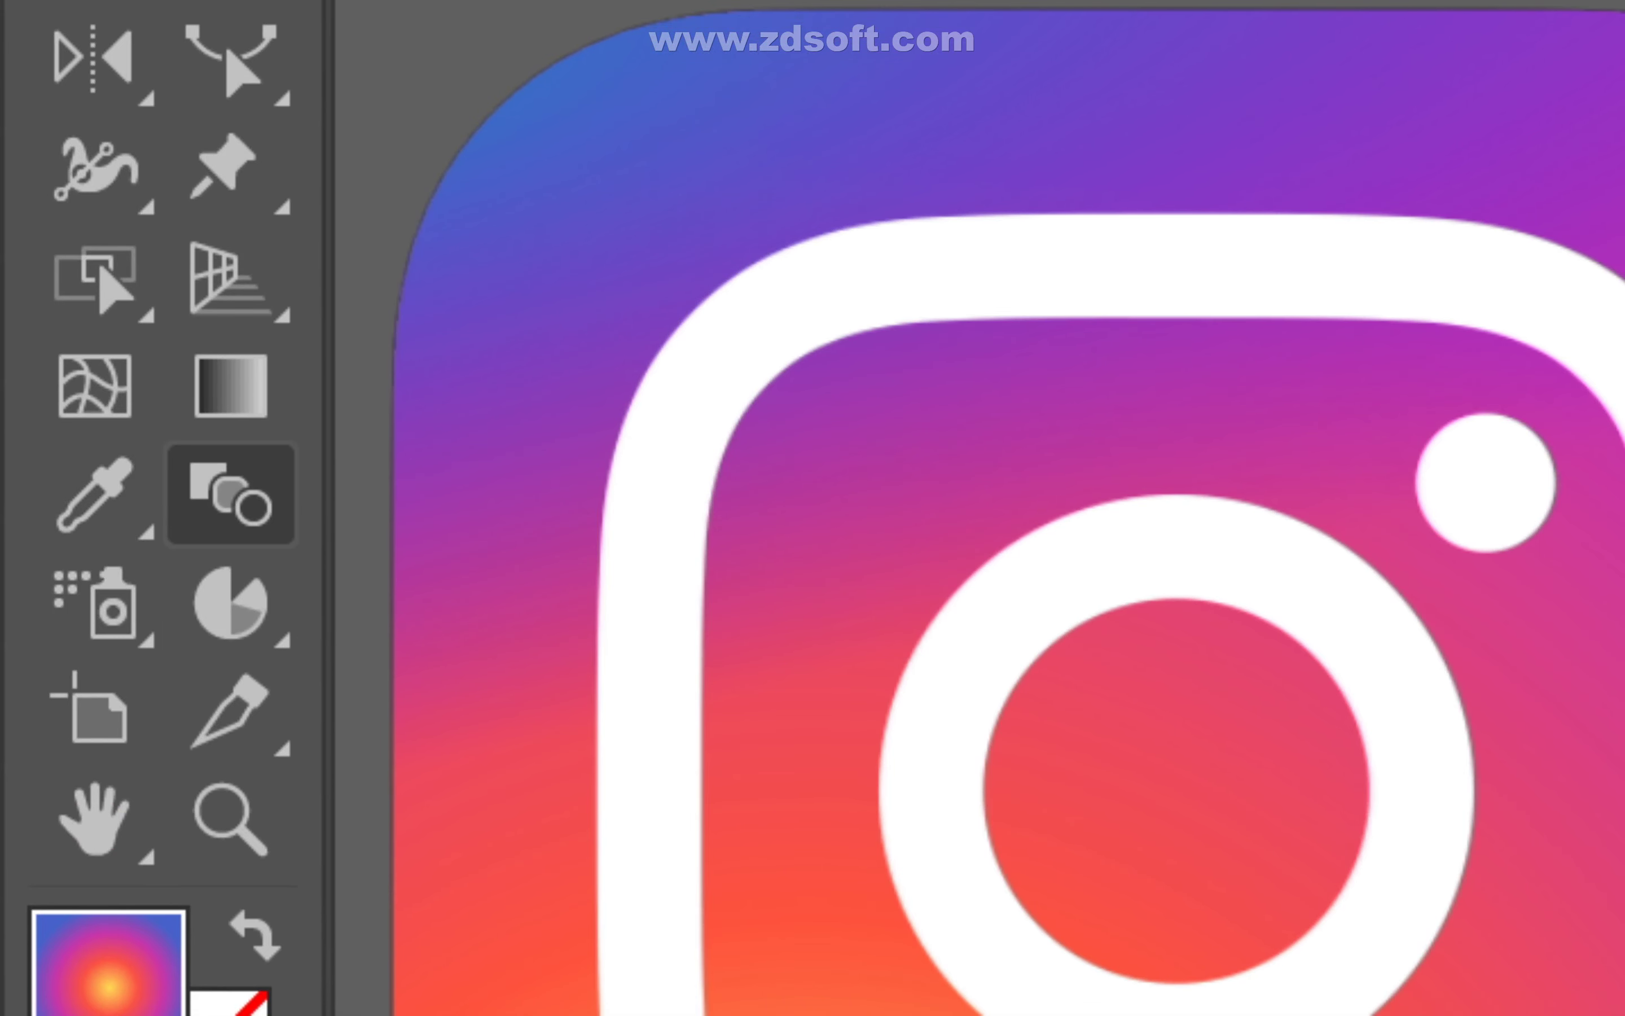
pyautogui.press('i')
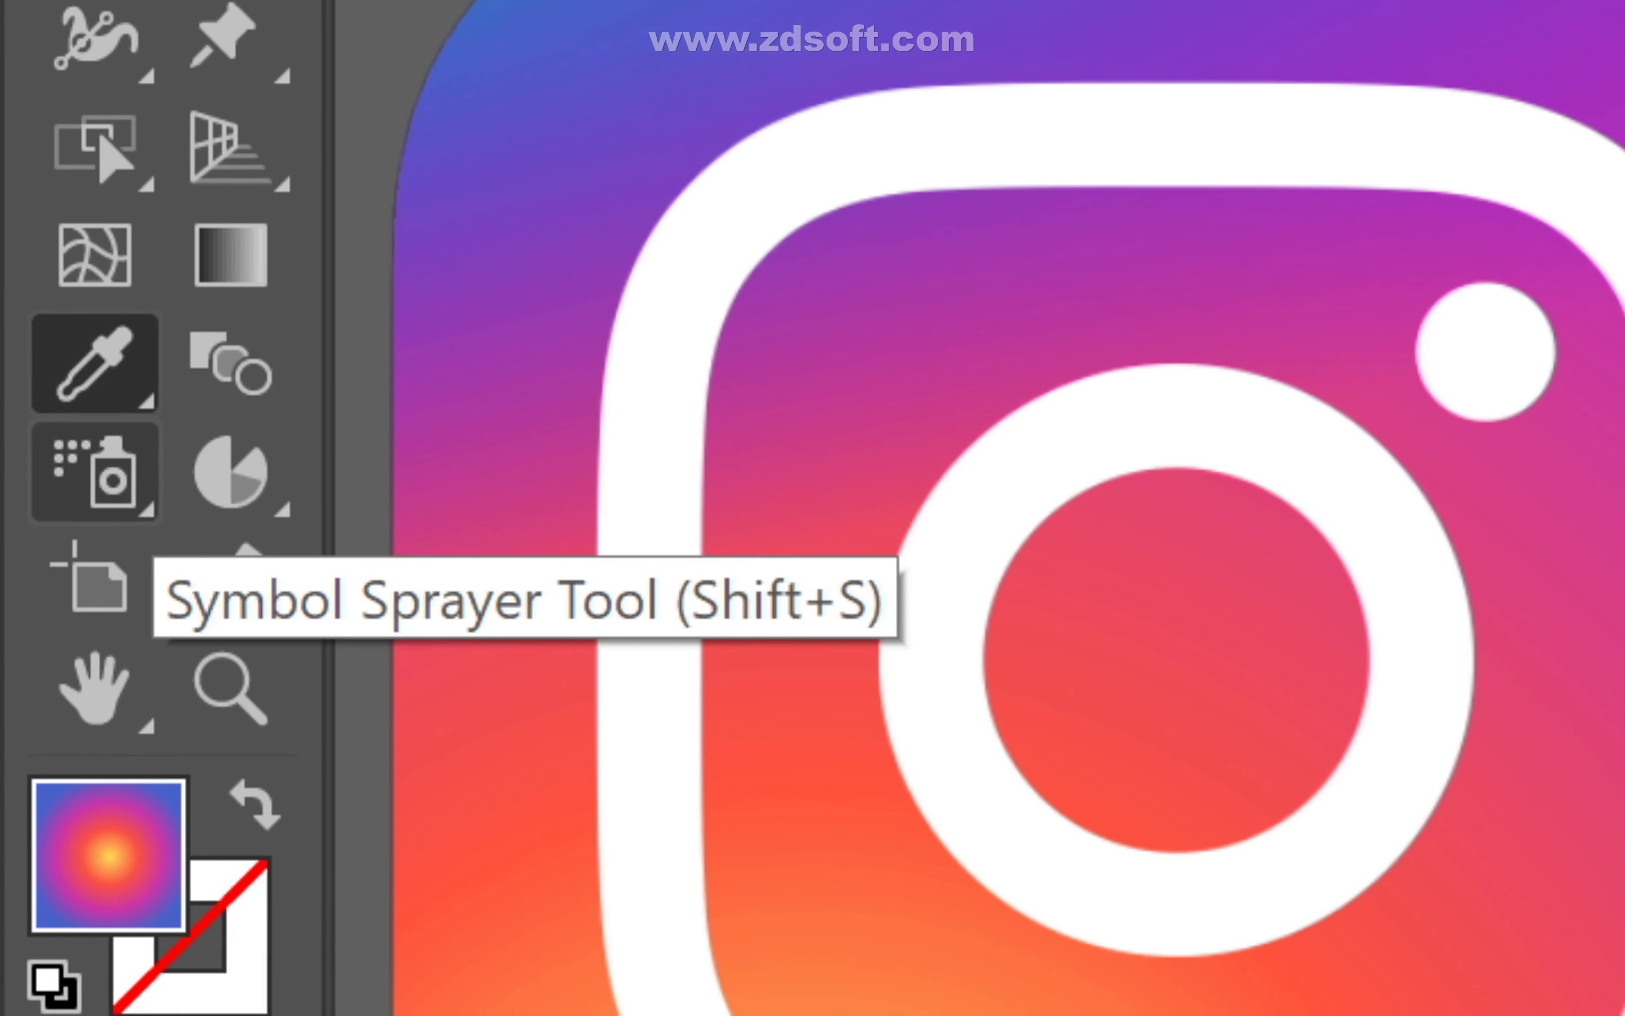
pyautogui.click(230, 470)
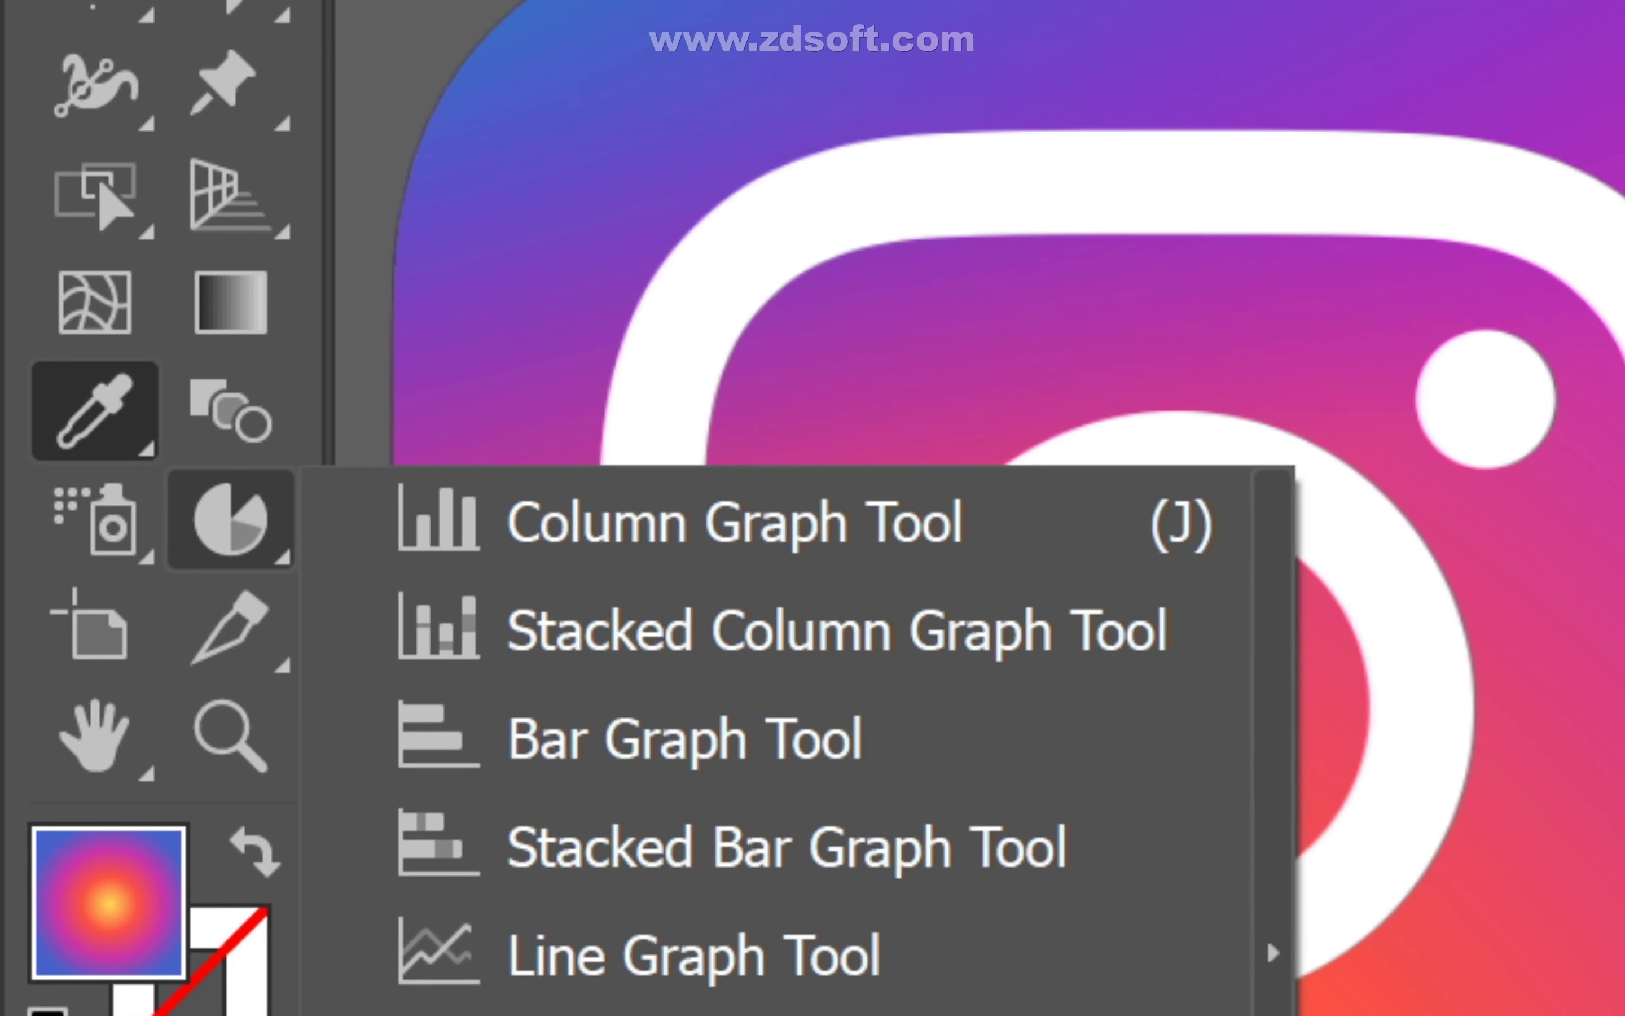
pyautogui.press('Escape')
# - Try to spray symbols on the blank artboard area with the Symbol Sprayer tool
pyautogui.click(95, 510)
pyautogui.press('Escape')
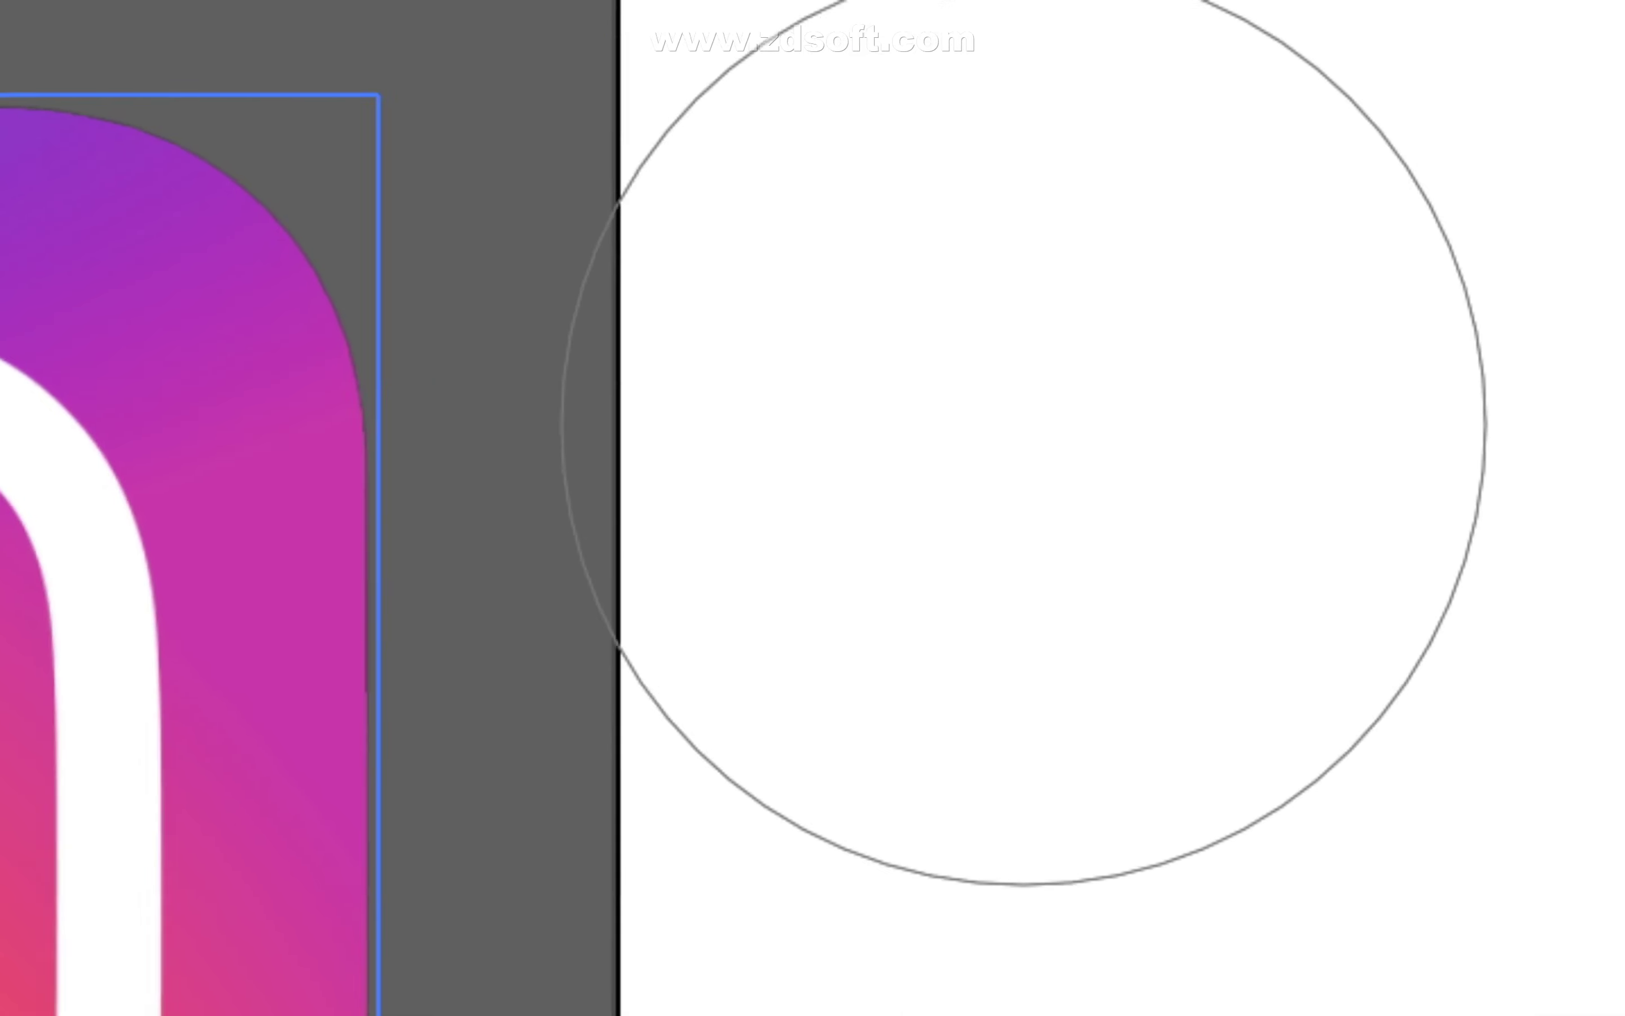
pyautogui.click(1022, 424)
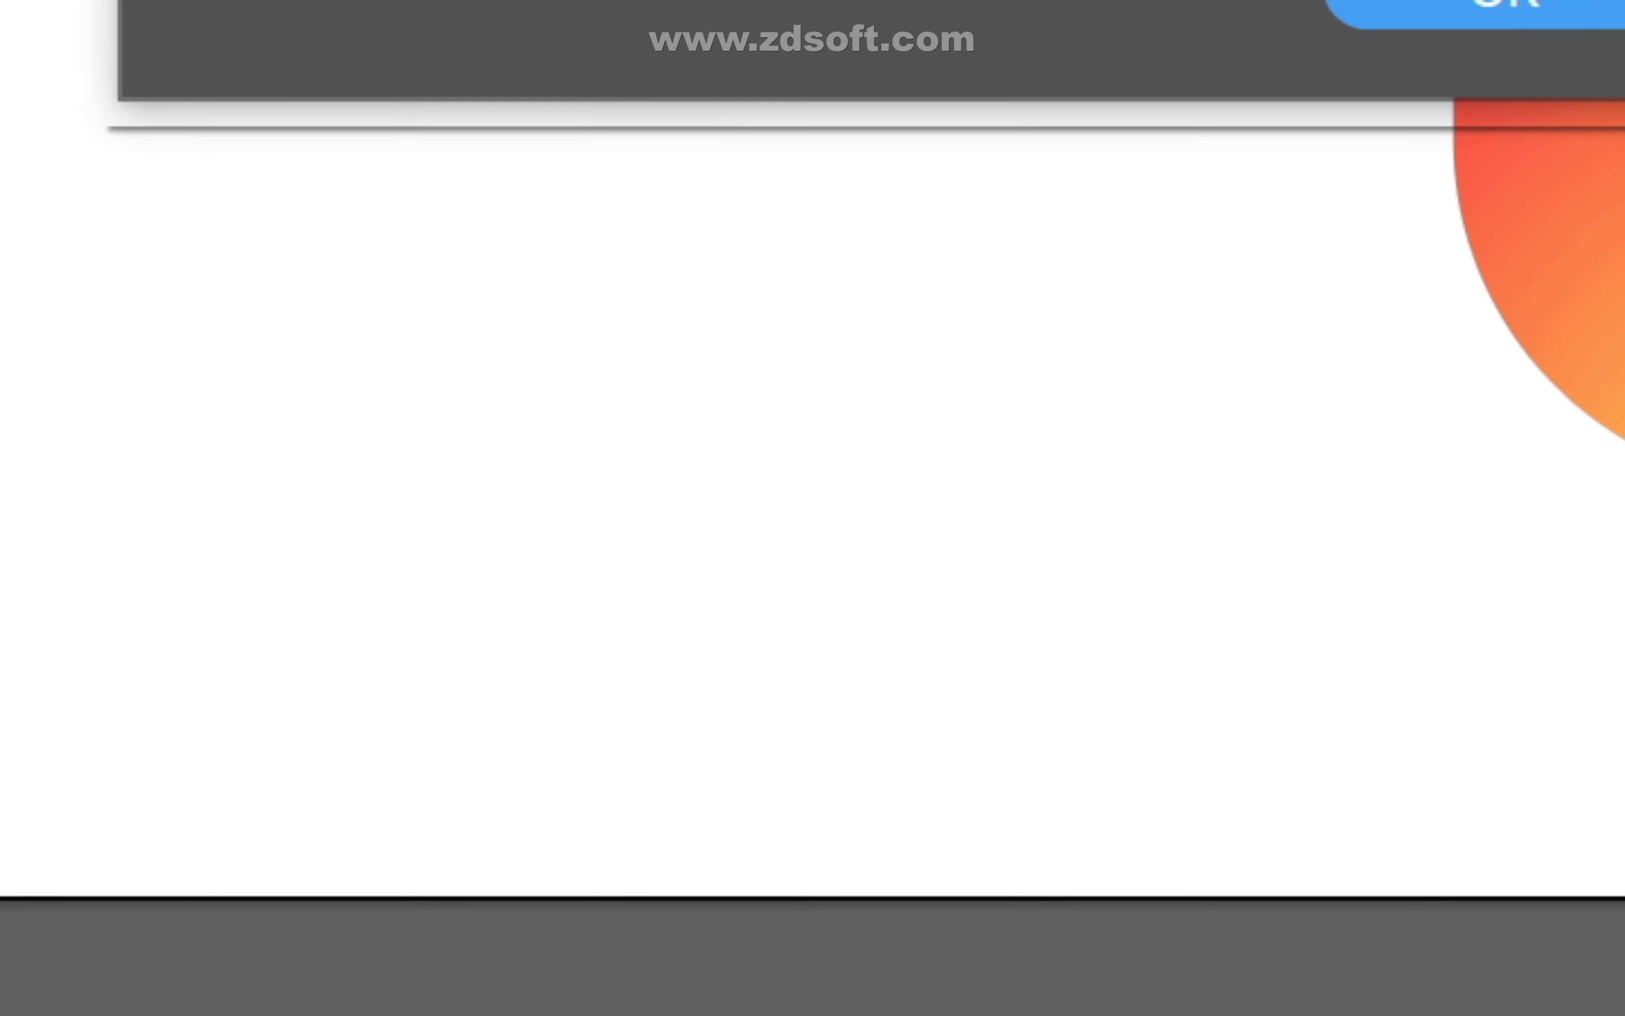
pyautogui.press('Return')
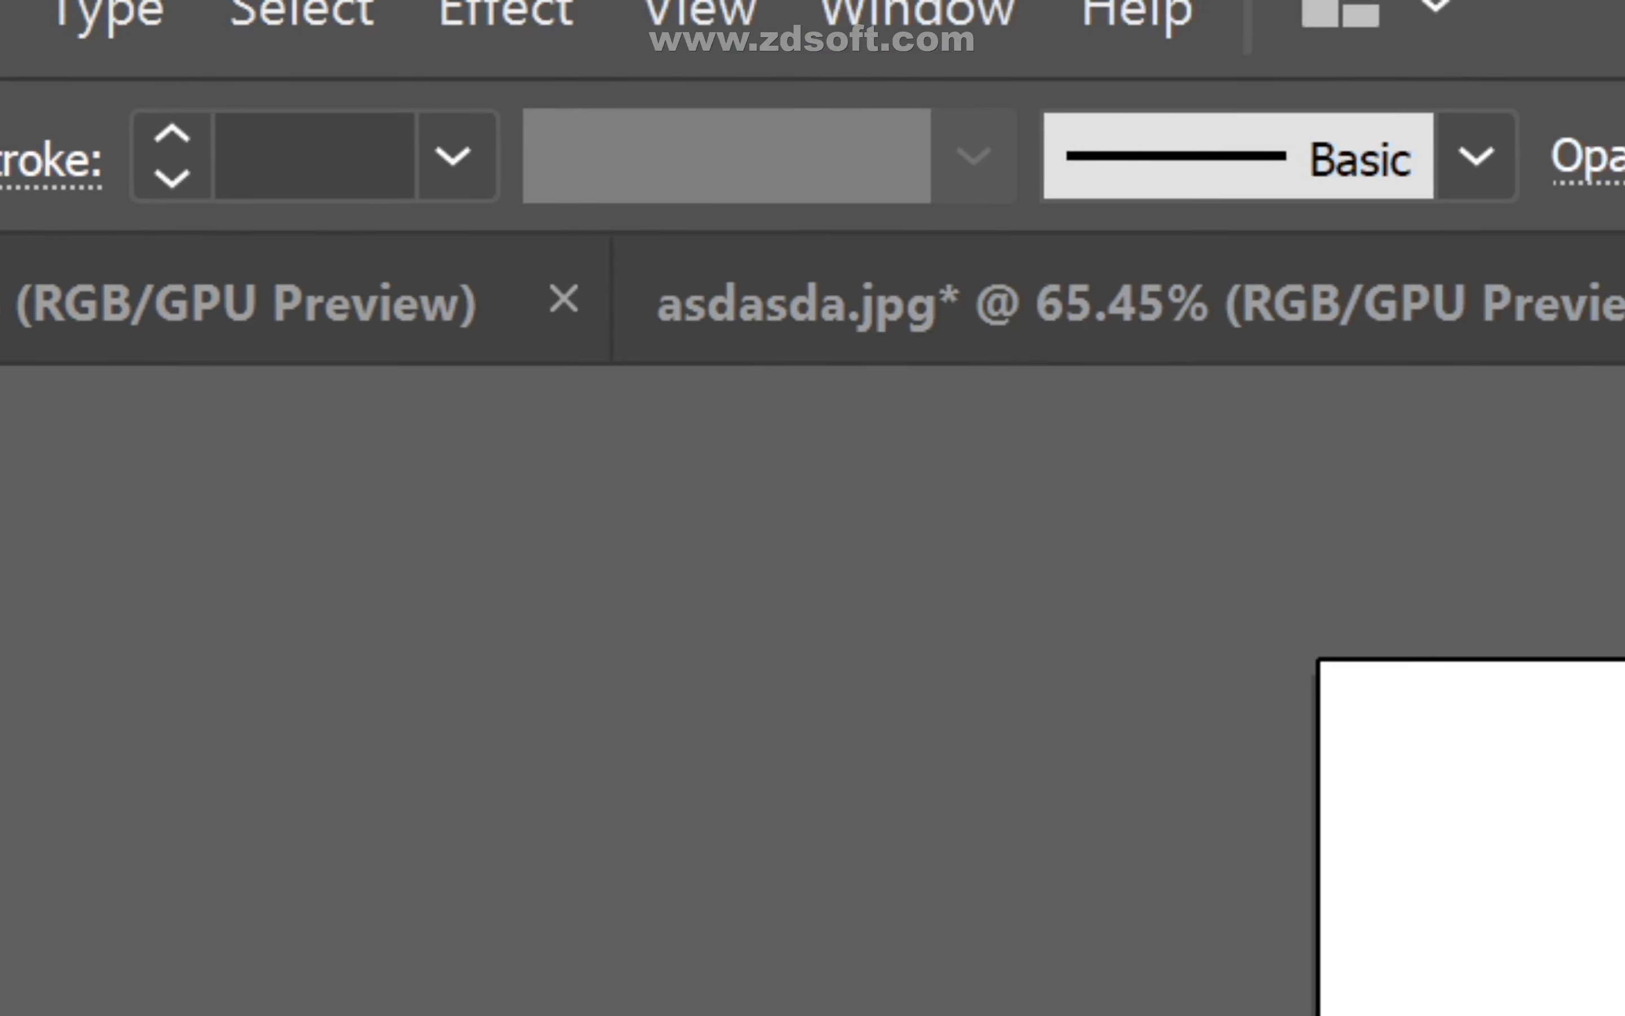
# - Open the Mobile symbol library from the Symbols panel and choose the yellow check-mark symbol
pyautogui.click(918, 10)
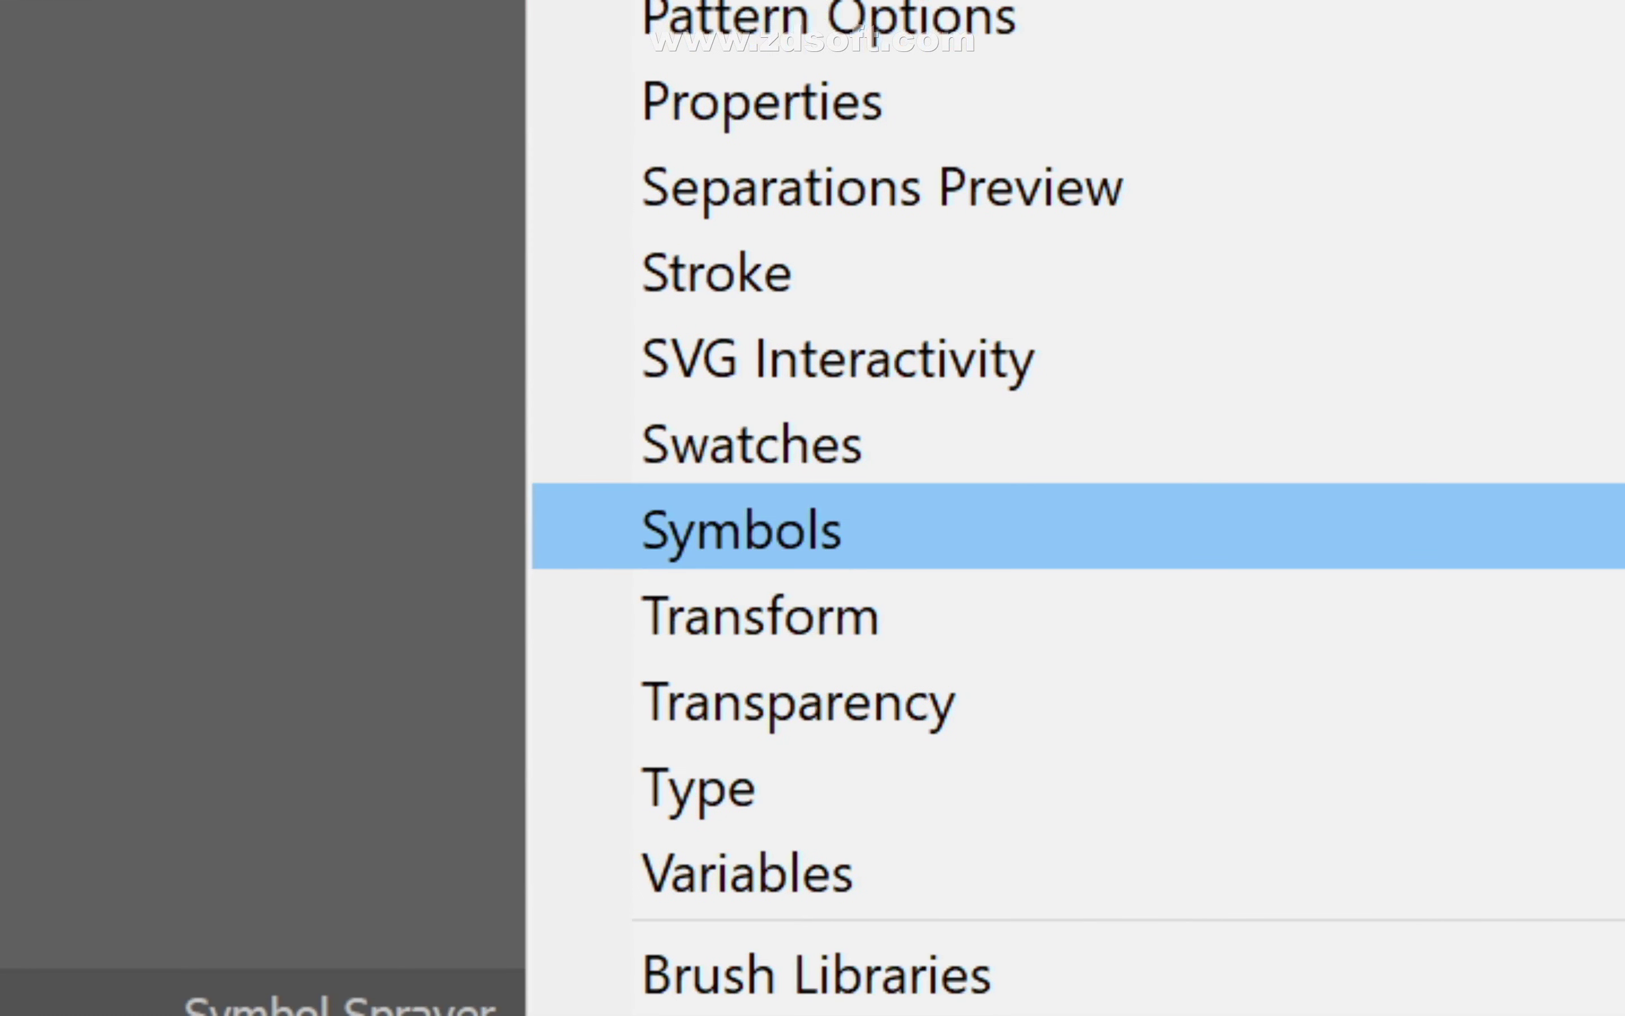
pyautogui.click(814, 517)
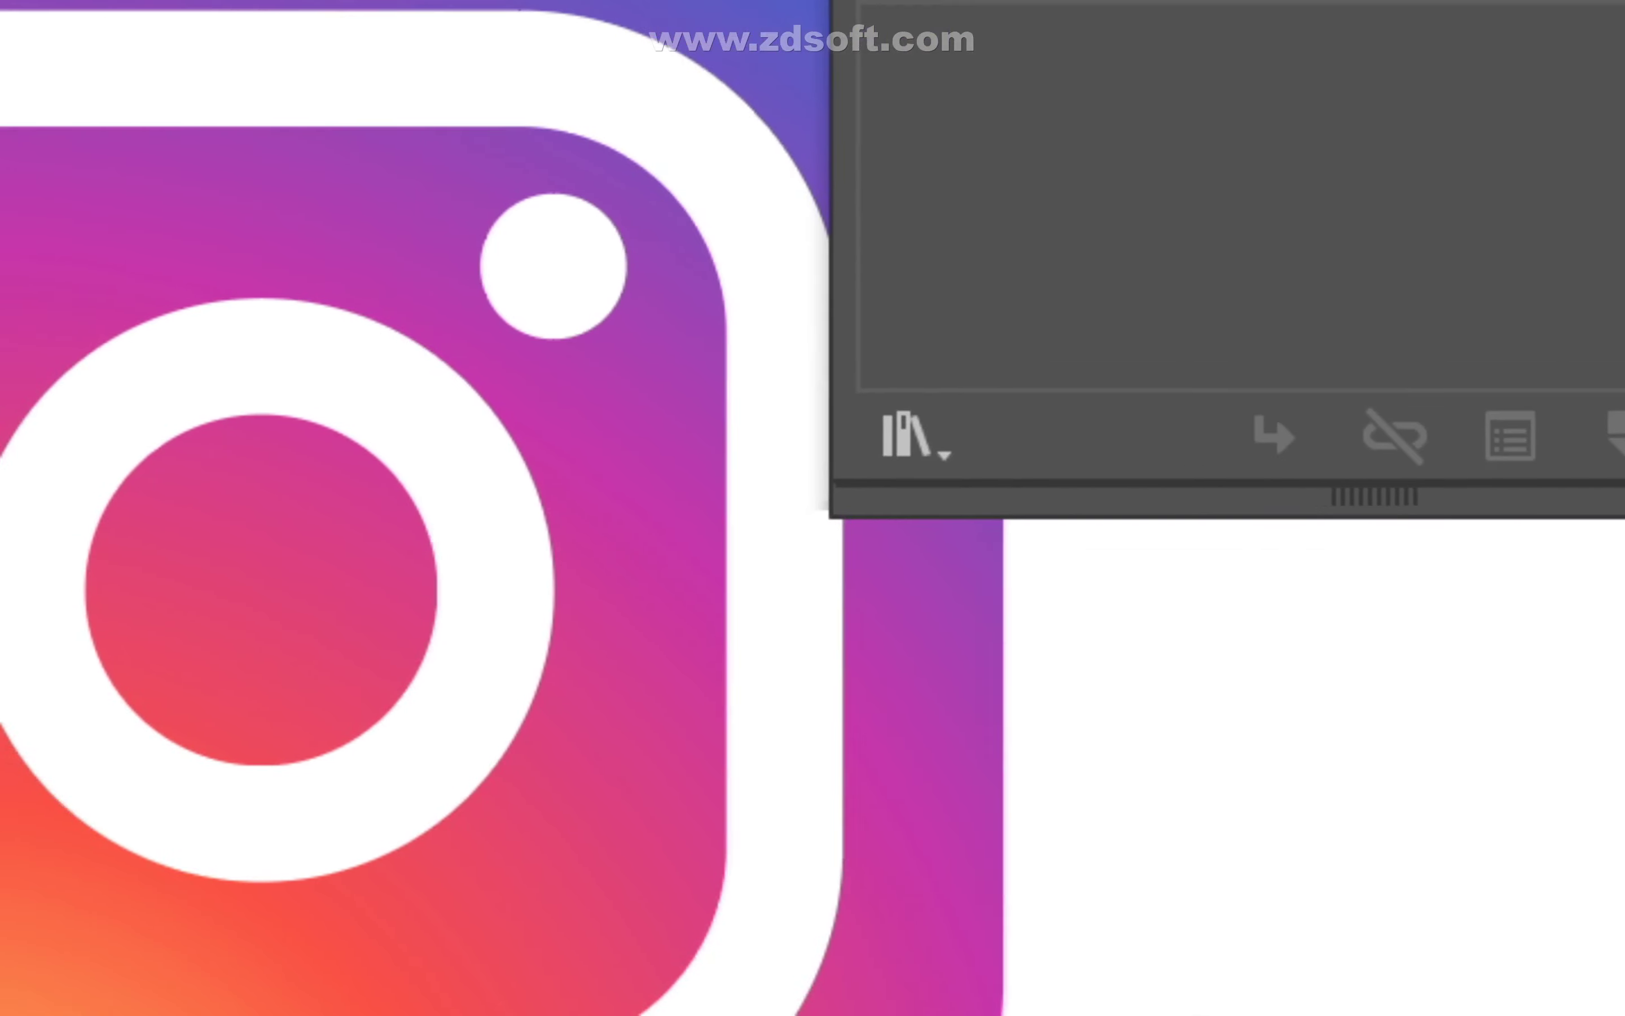
pyautogui.click(910, 437)
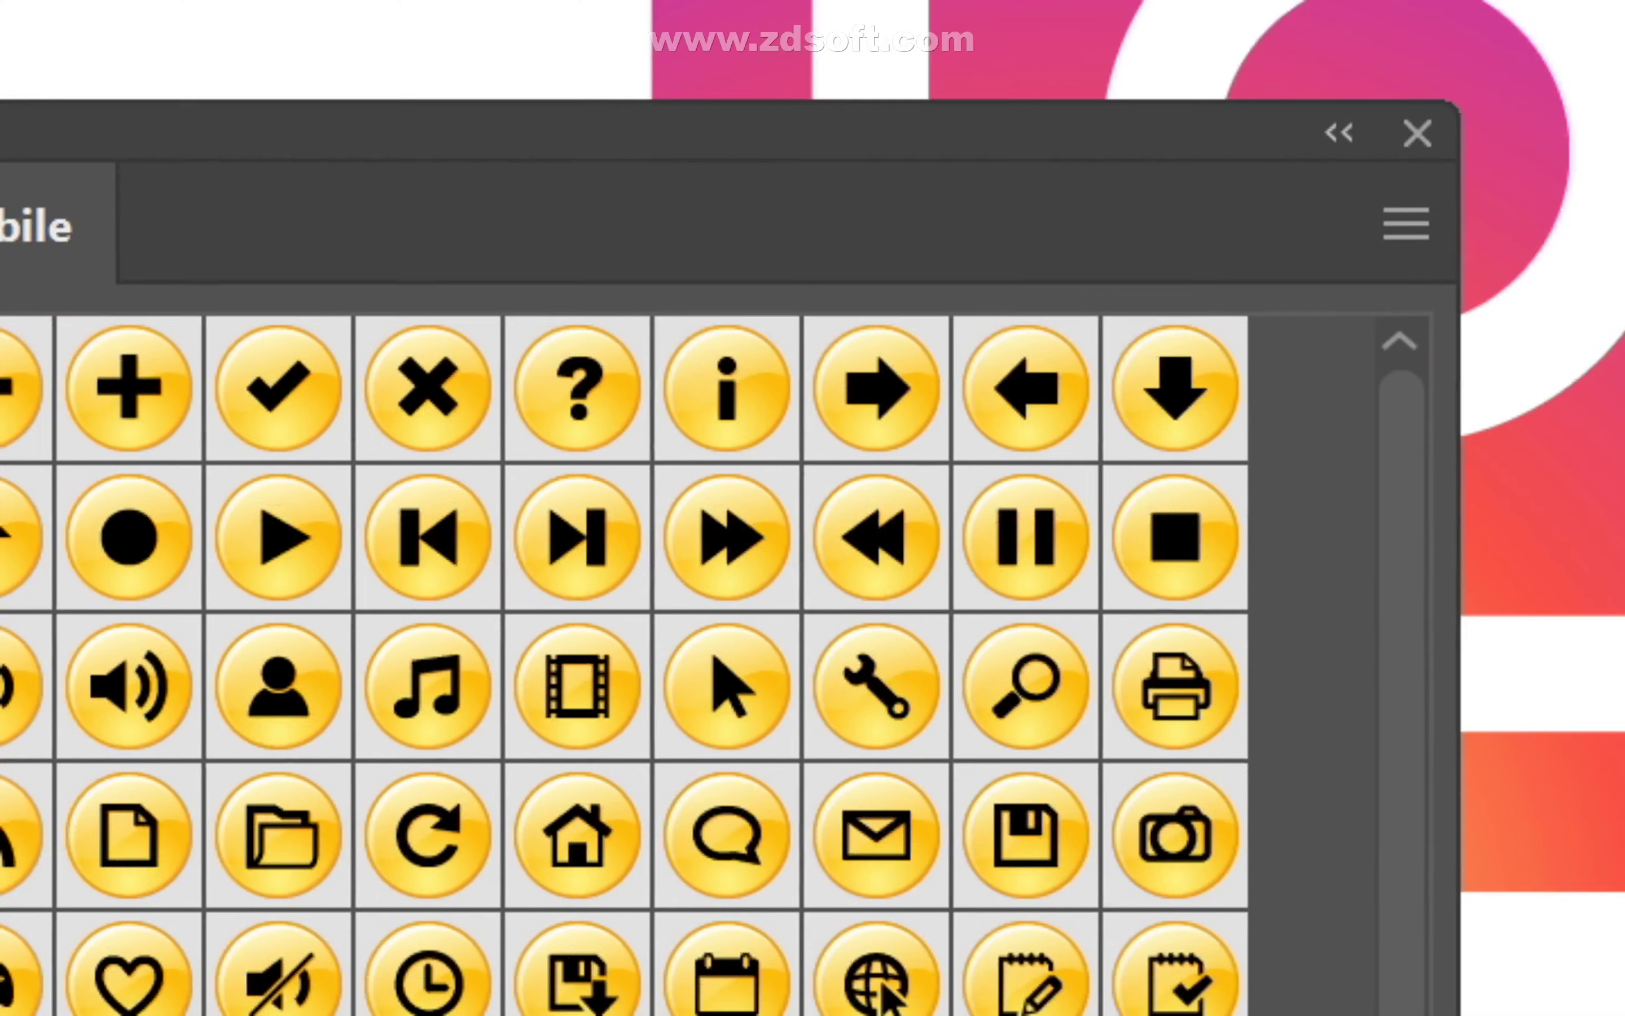
pyautogui.moveTo(695, 133); pyautogui.dragTo(1015, 330)
pyautogui.click(278, 388)
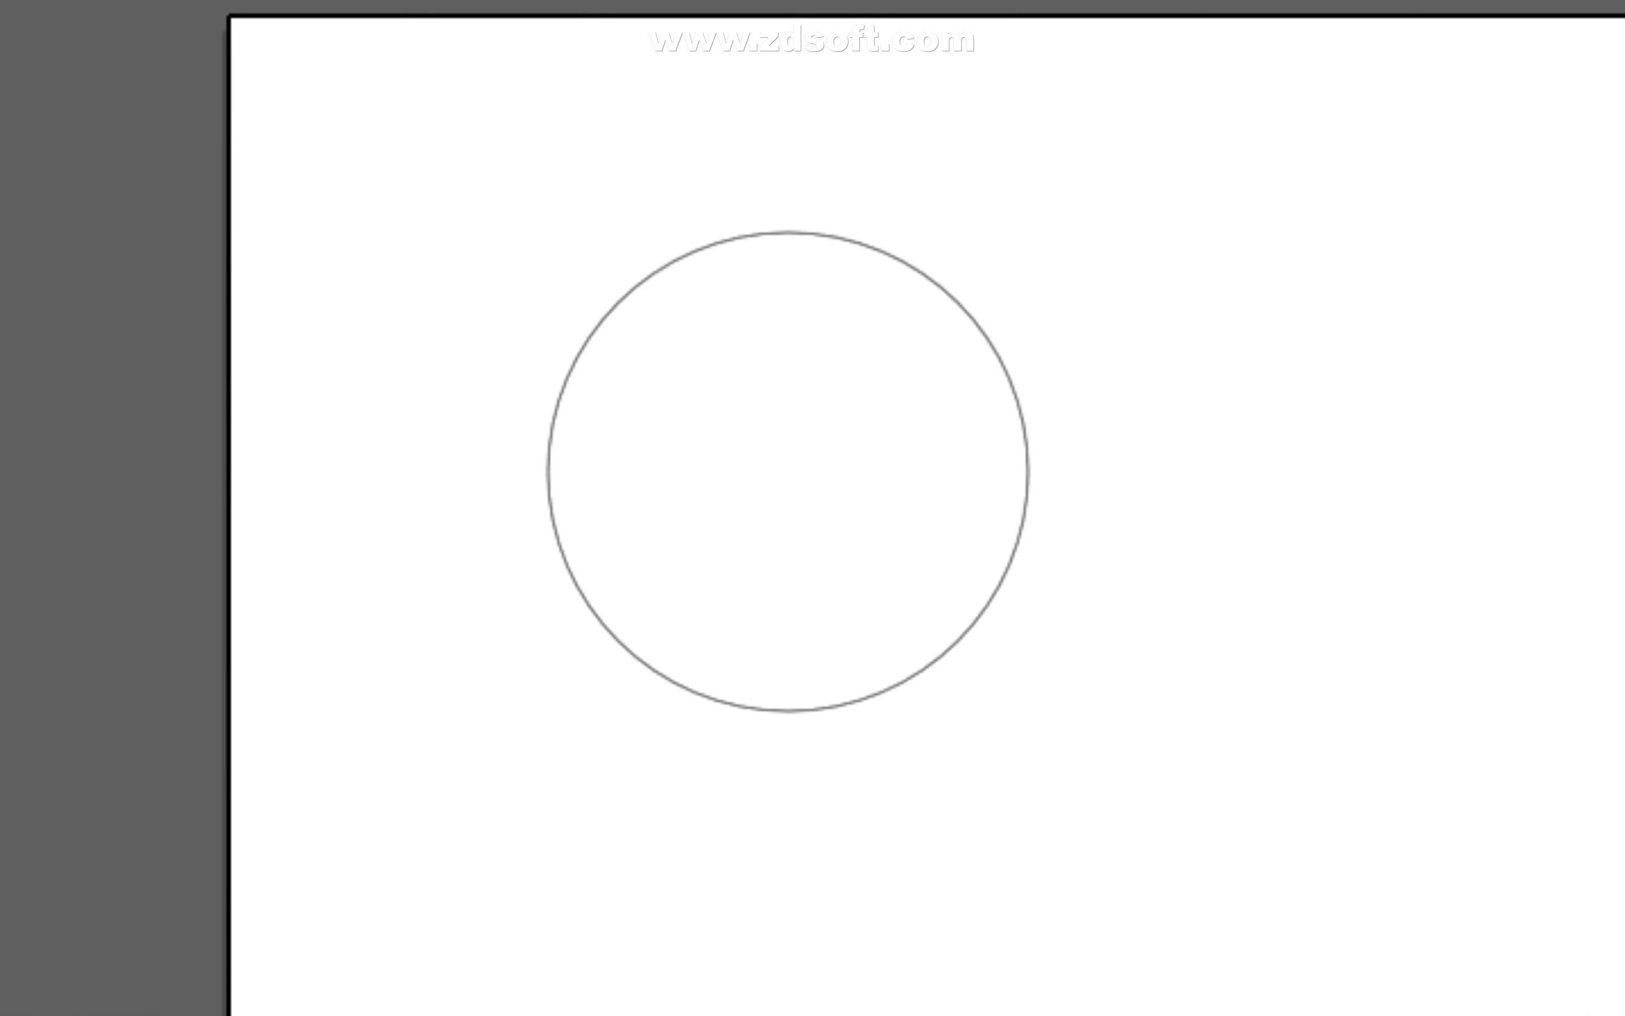
# - Spray yellow check-mark symbols around both Instagram logos, across the artboard and the surrounding canvas
pyautogui.moveTo(851, 610); pyautogui.dragTo(866, 599)
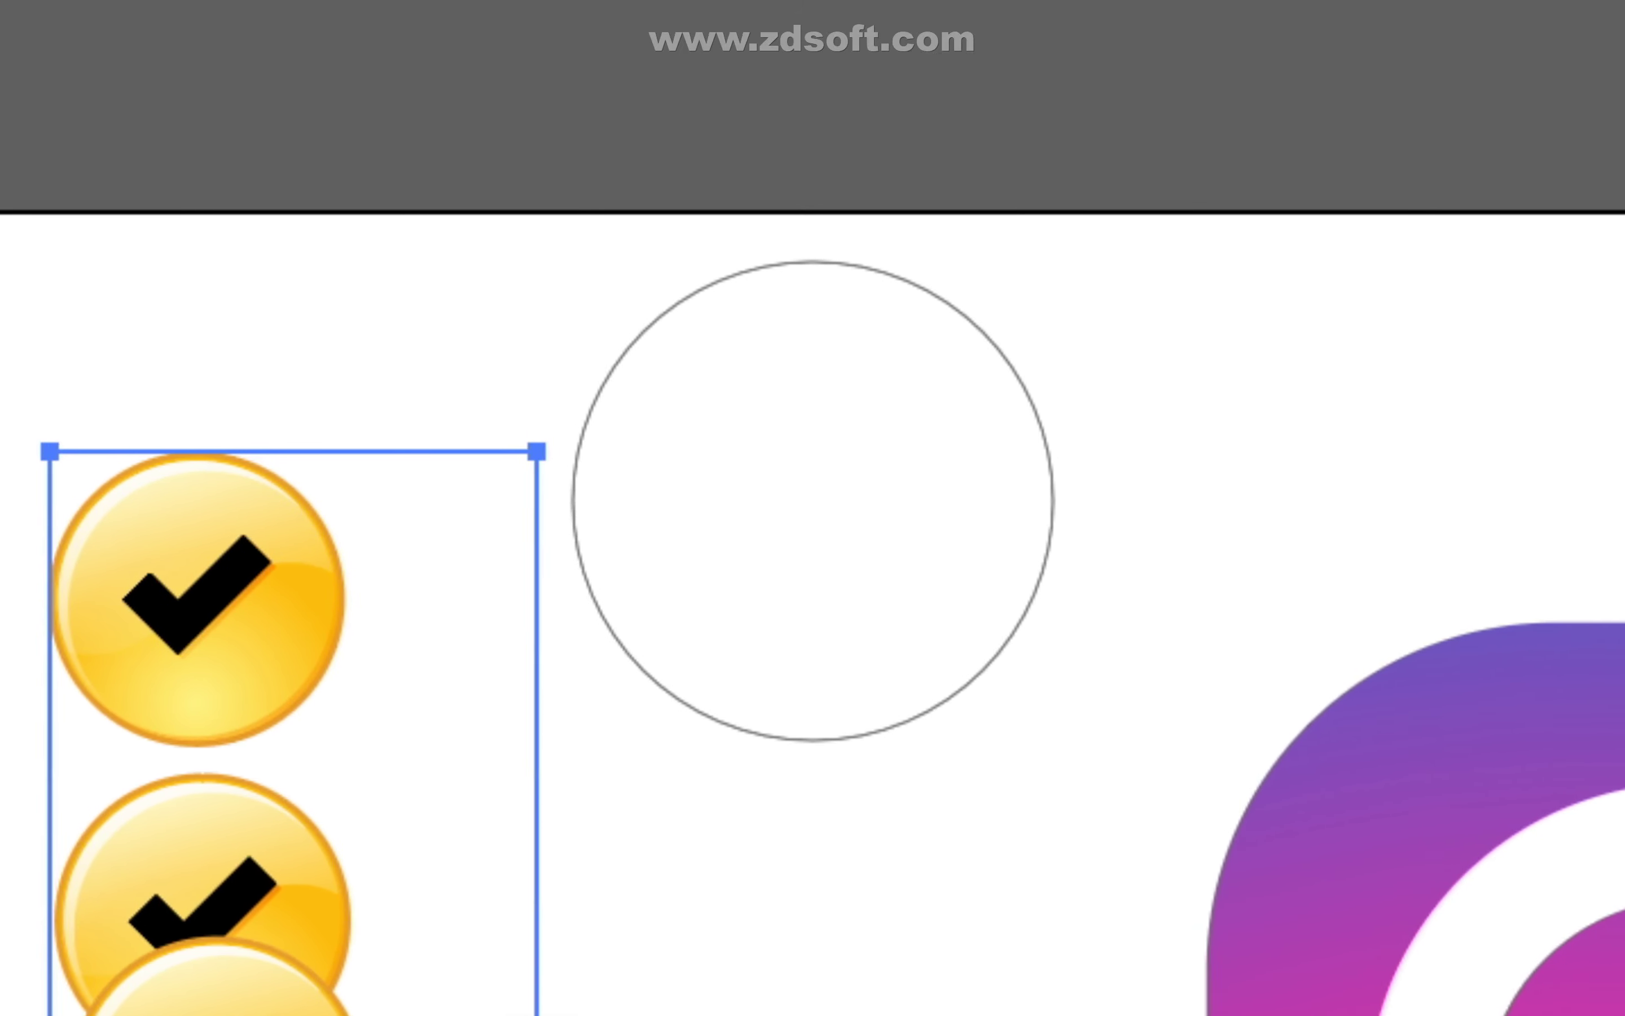
pyautogui.moveTo(813, 501)
pyautogui.mouseDown()
pyautogui.moveTo(834, 1013)
pyautogui.moveTo(935, 777)
pyautogui.mouseUp()
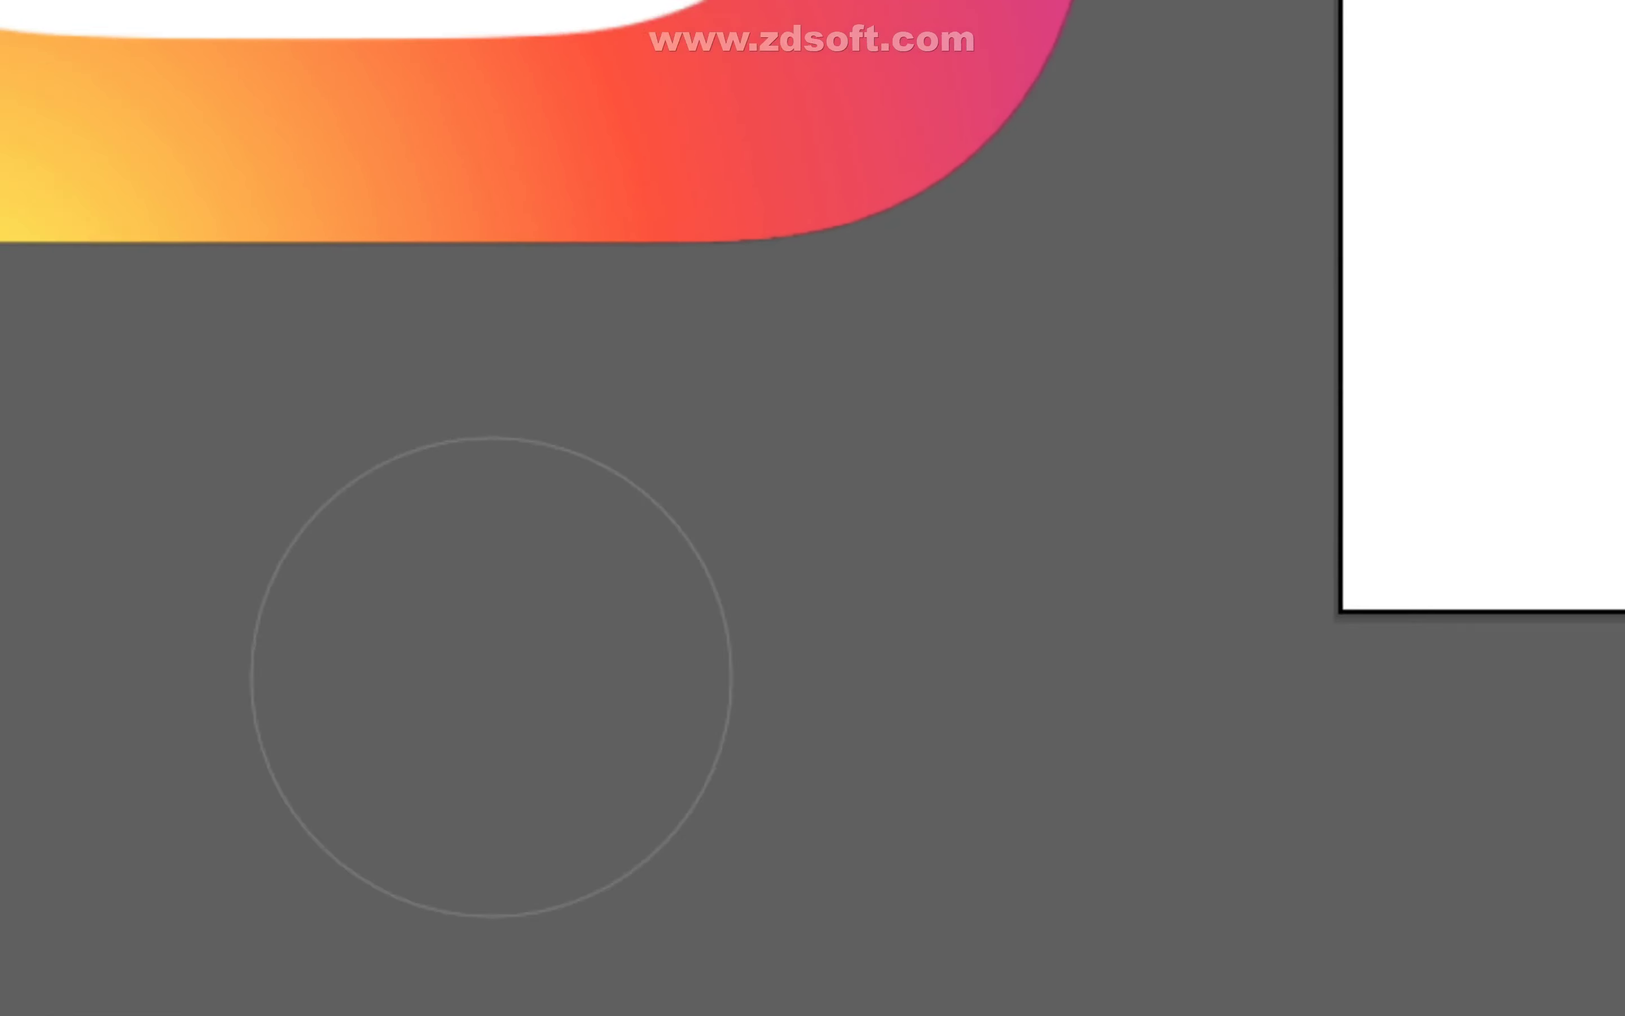
pyautogui.moveTo(751, 628)
pyautogui.mouseDown()
pyautogui.moveTo(1624, 617)
pyautogui.moveTo(1038, 522)
pyautogui.mouseUp()
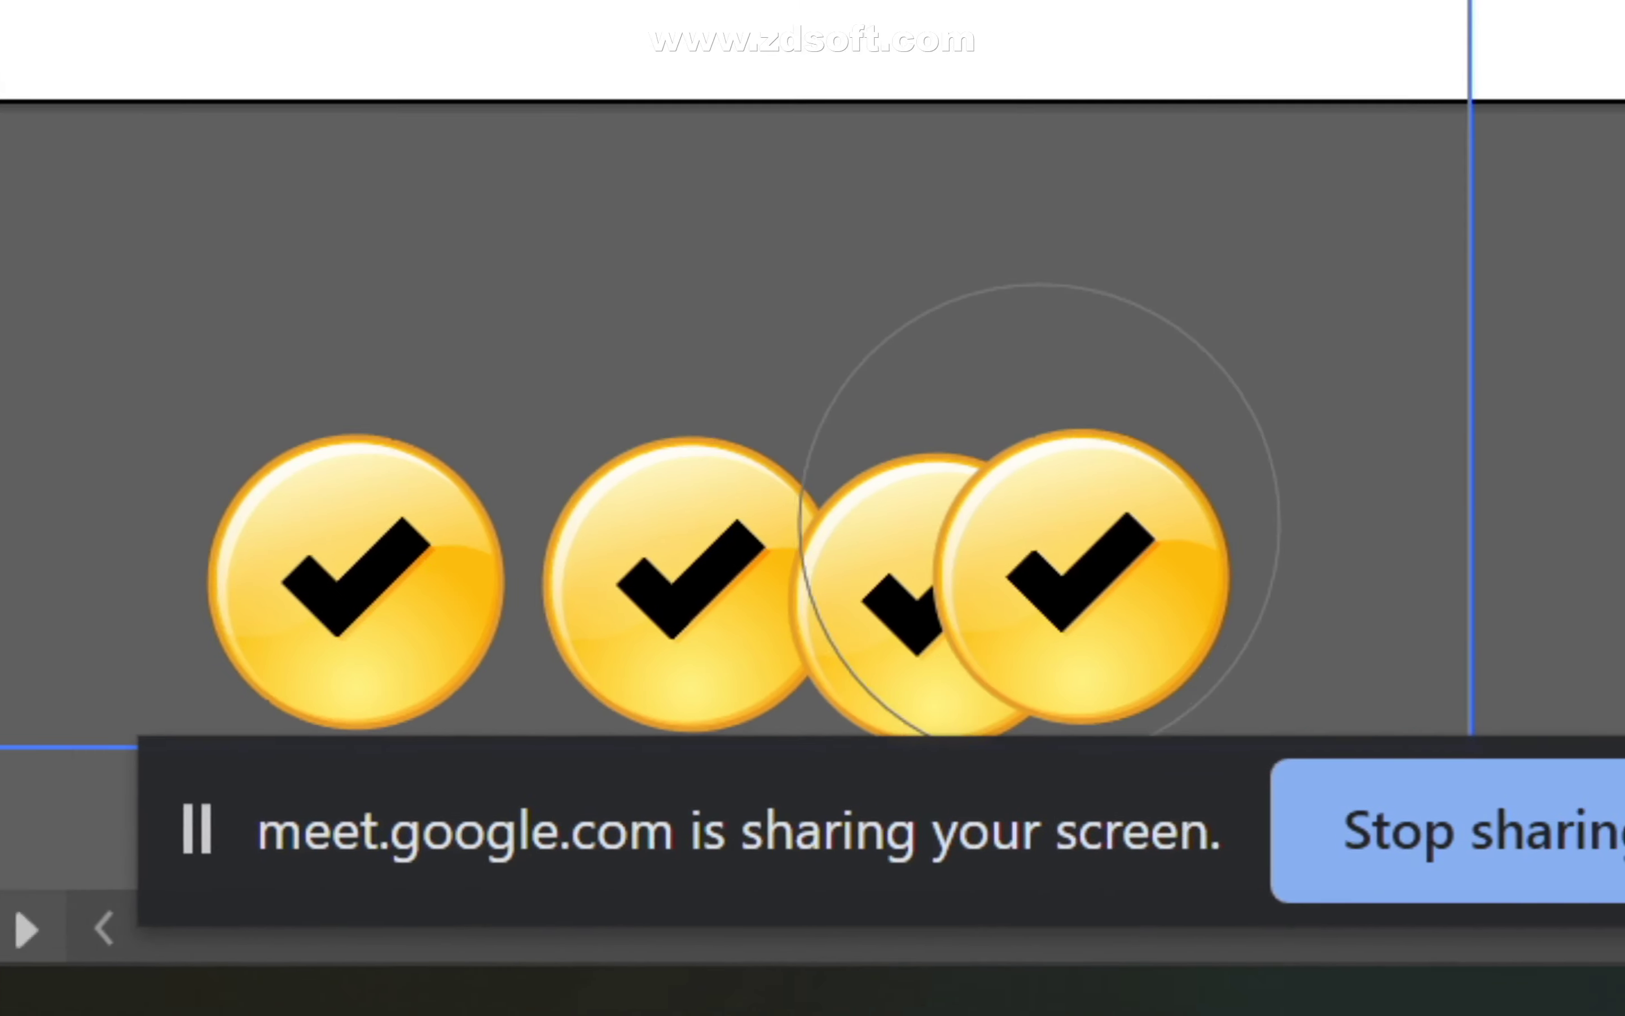
pyautogui.moveTo(641, 3)
pyautogui.mouseDown()
pyautogui.moveTo(833, 1009)
pyautogui.moveTo(820, 638)
pyautogui.mouseUp()
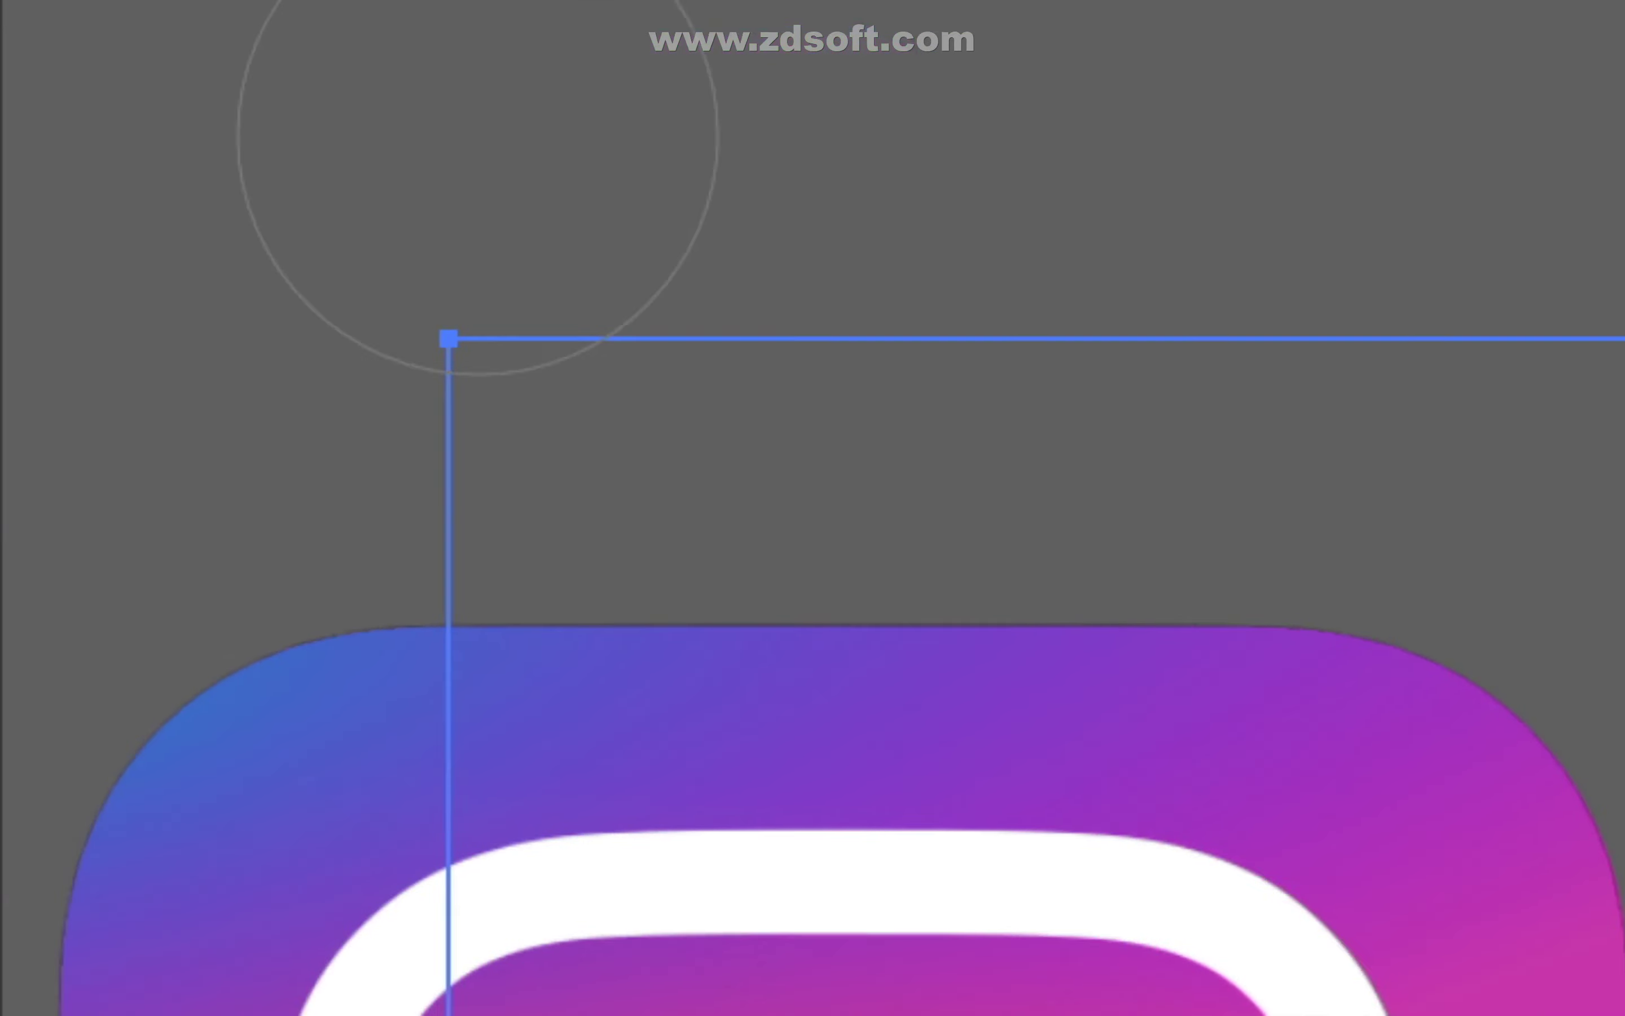
pyautogui.moveTo(476, 134); pyautogui.dragTo(1612, 457)
pyautogui.moveTo(1560, 308)
pyautogui.mouseDown()
pyautogui.moveTo(1371, 681)
pyautogui.moveTo(1190, 686)
pyautogui.mouseUp()
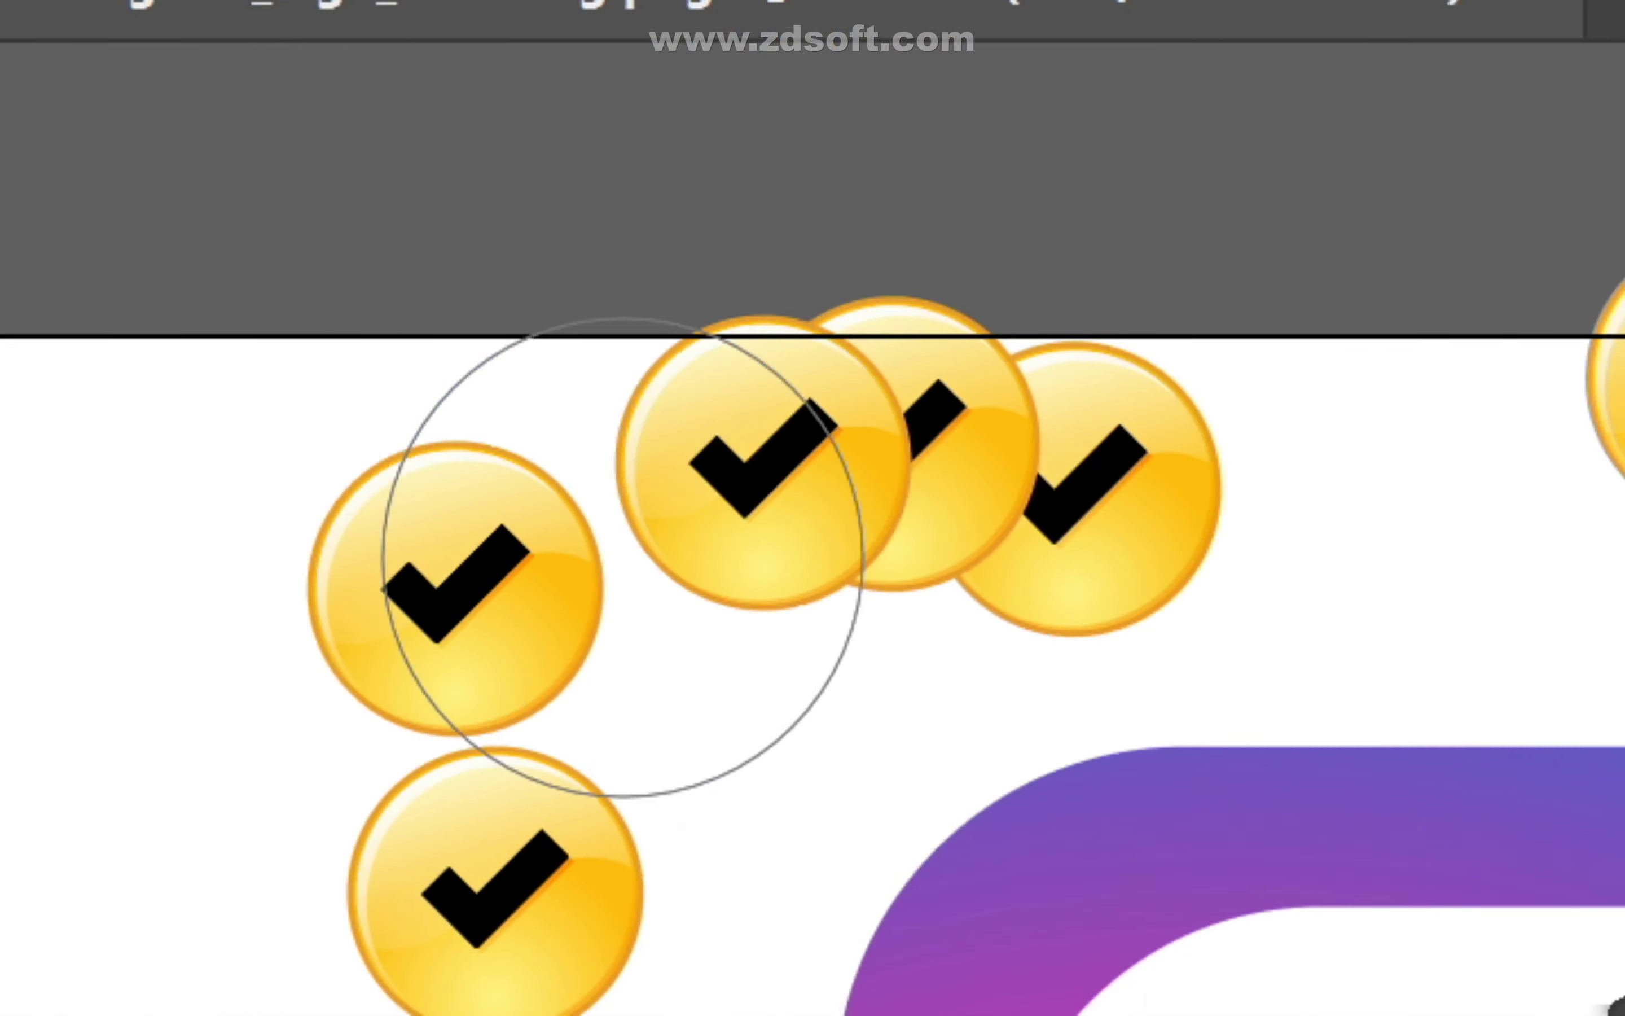
pyautogui.moveTo(1389, 515)
pyautogui.mouseDown()
pyautogui.moveTo(1414, 972)
pyautogui.moveTo(1229, 1008)
pyautogui.mouseUp()
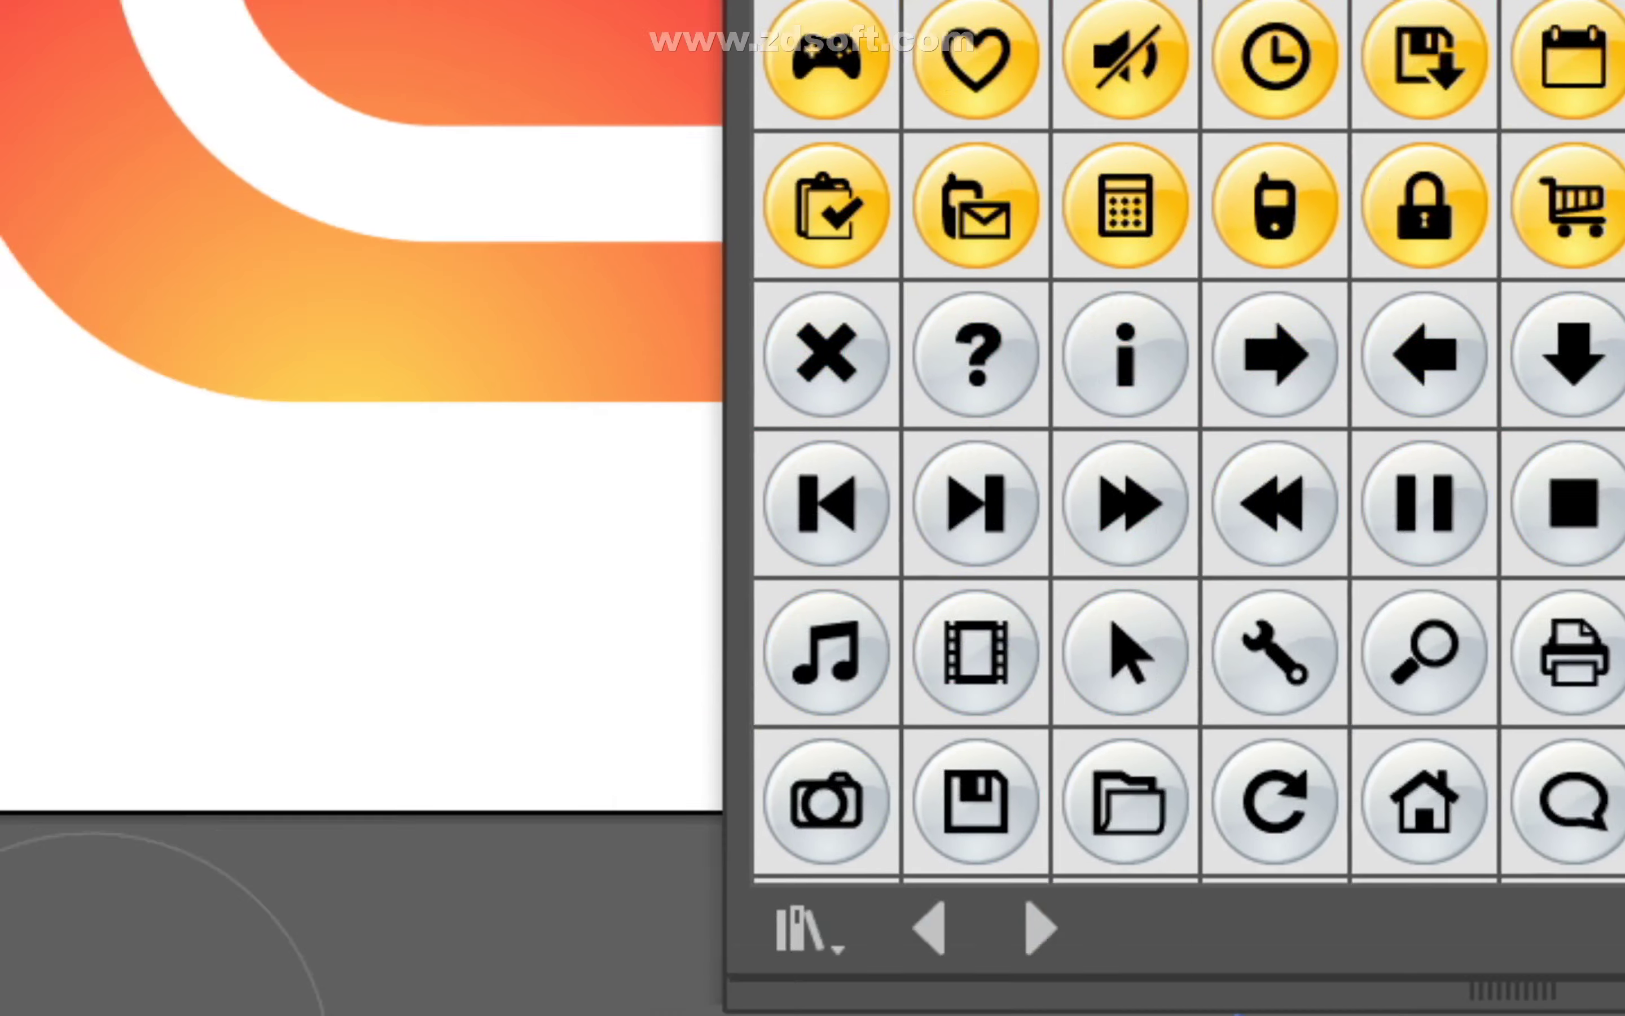
# - Spray yellow home symbols across the logo and among the check marks on the artboard
pyautogui.moveTo(80, 1008)
pyautogui.mouseDown()
pyautogui.moveTo(849, 685)
pyautogui.moveTo(1193, 654)
pyautogui.mouseUp()
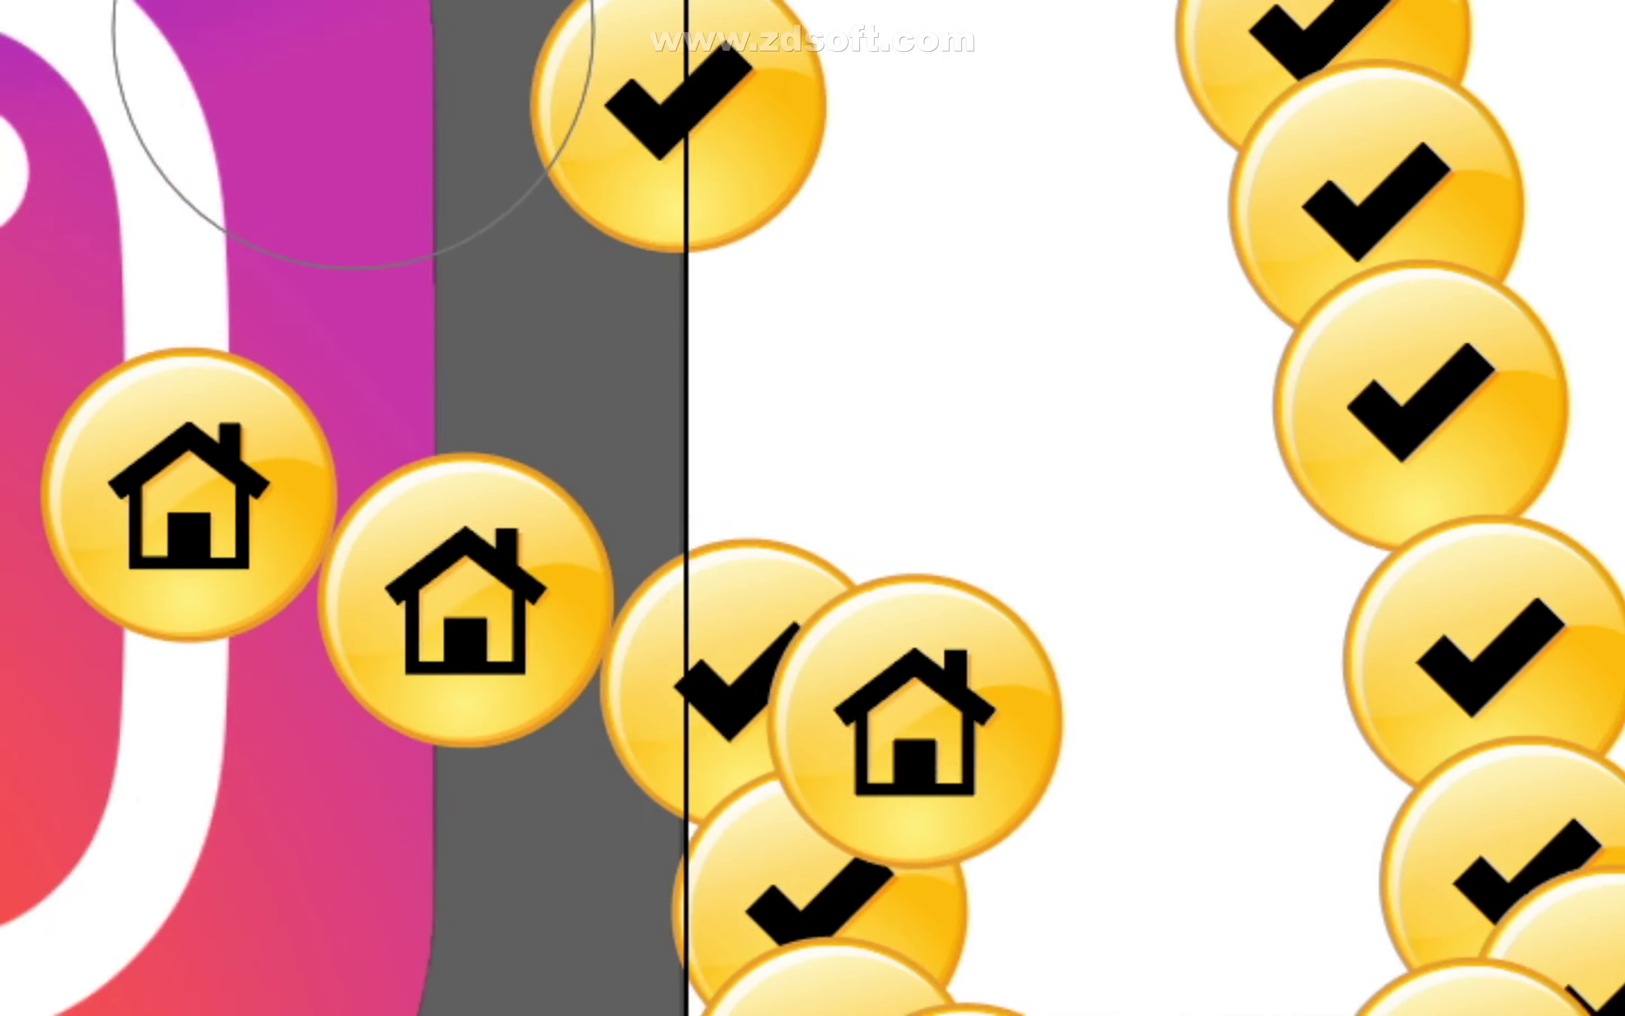
pyautogui.moveTo(45, 745); pyautogui.dragTo(787, 1015)
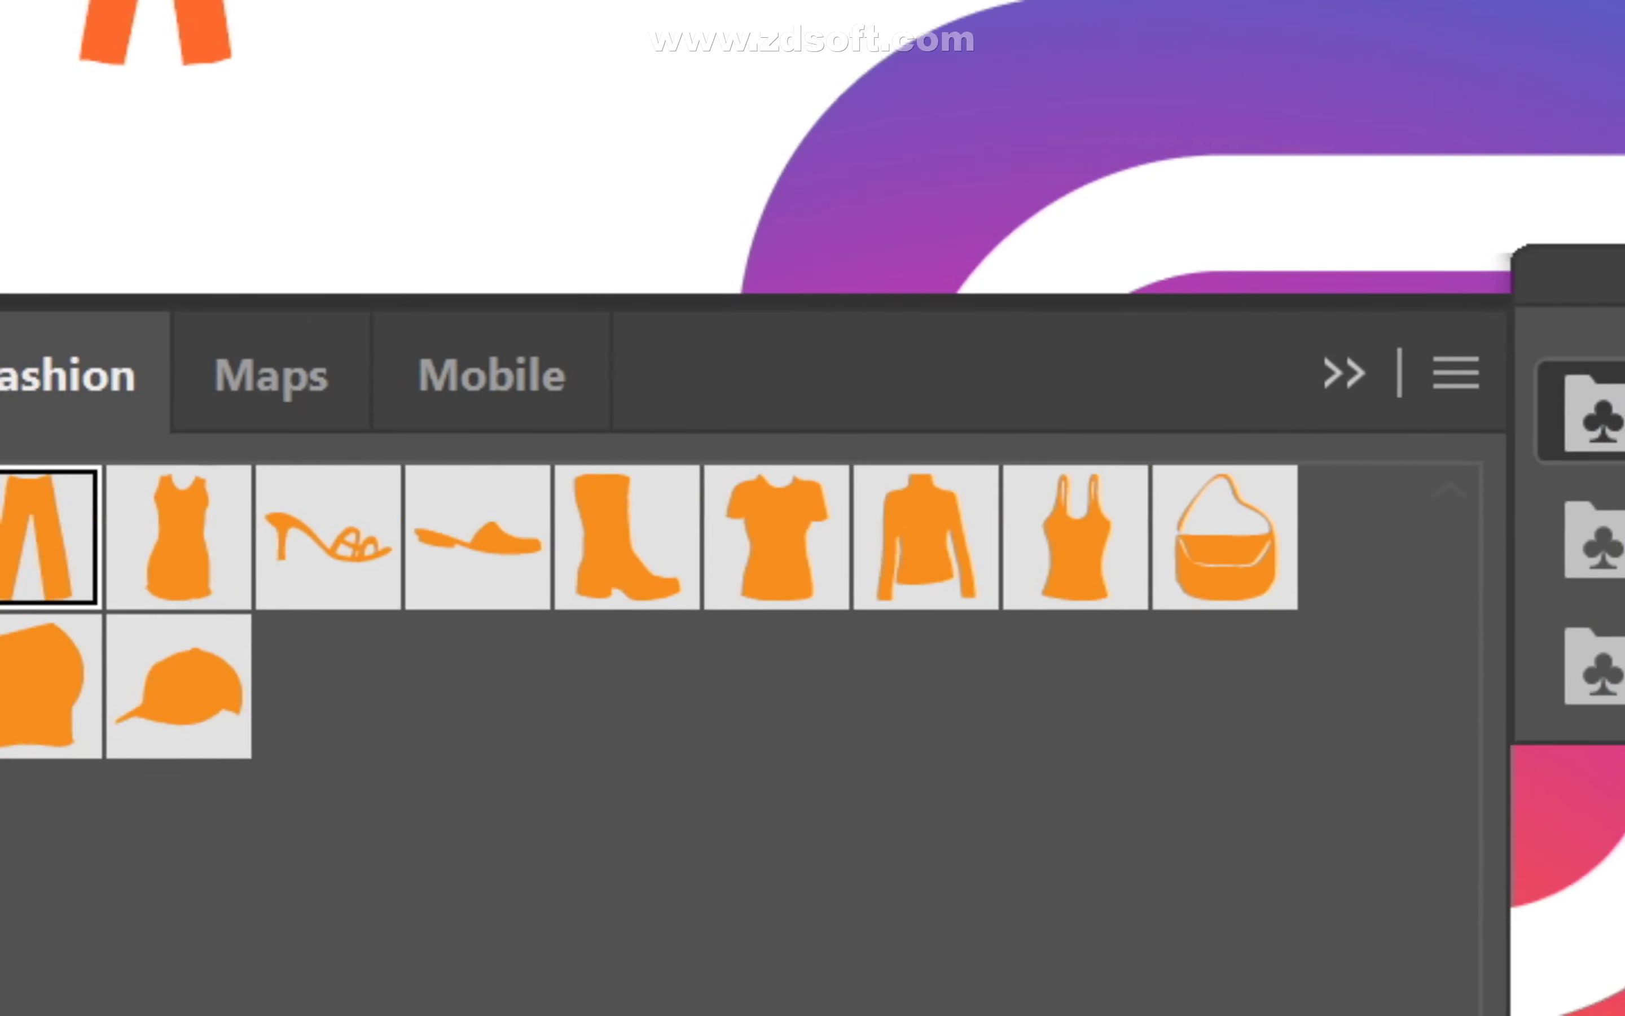
# - Choose the cap symbol from the Fashion library and spray caps among the pants symbols around the logos
pyautogui.click(179, 685)
pyautogui.moveTo(990, 356)
pyautogui.mouseDown()
pyautogui.moveTo(588, 417)
pyautogui.moveTo(1307, 470)
pyautogui.mouseUp()
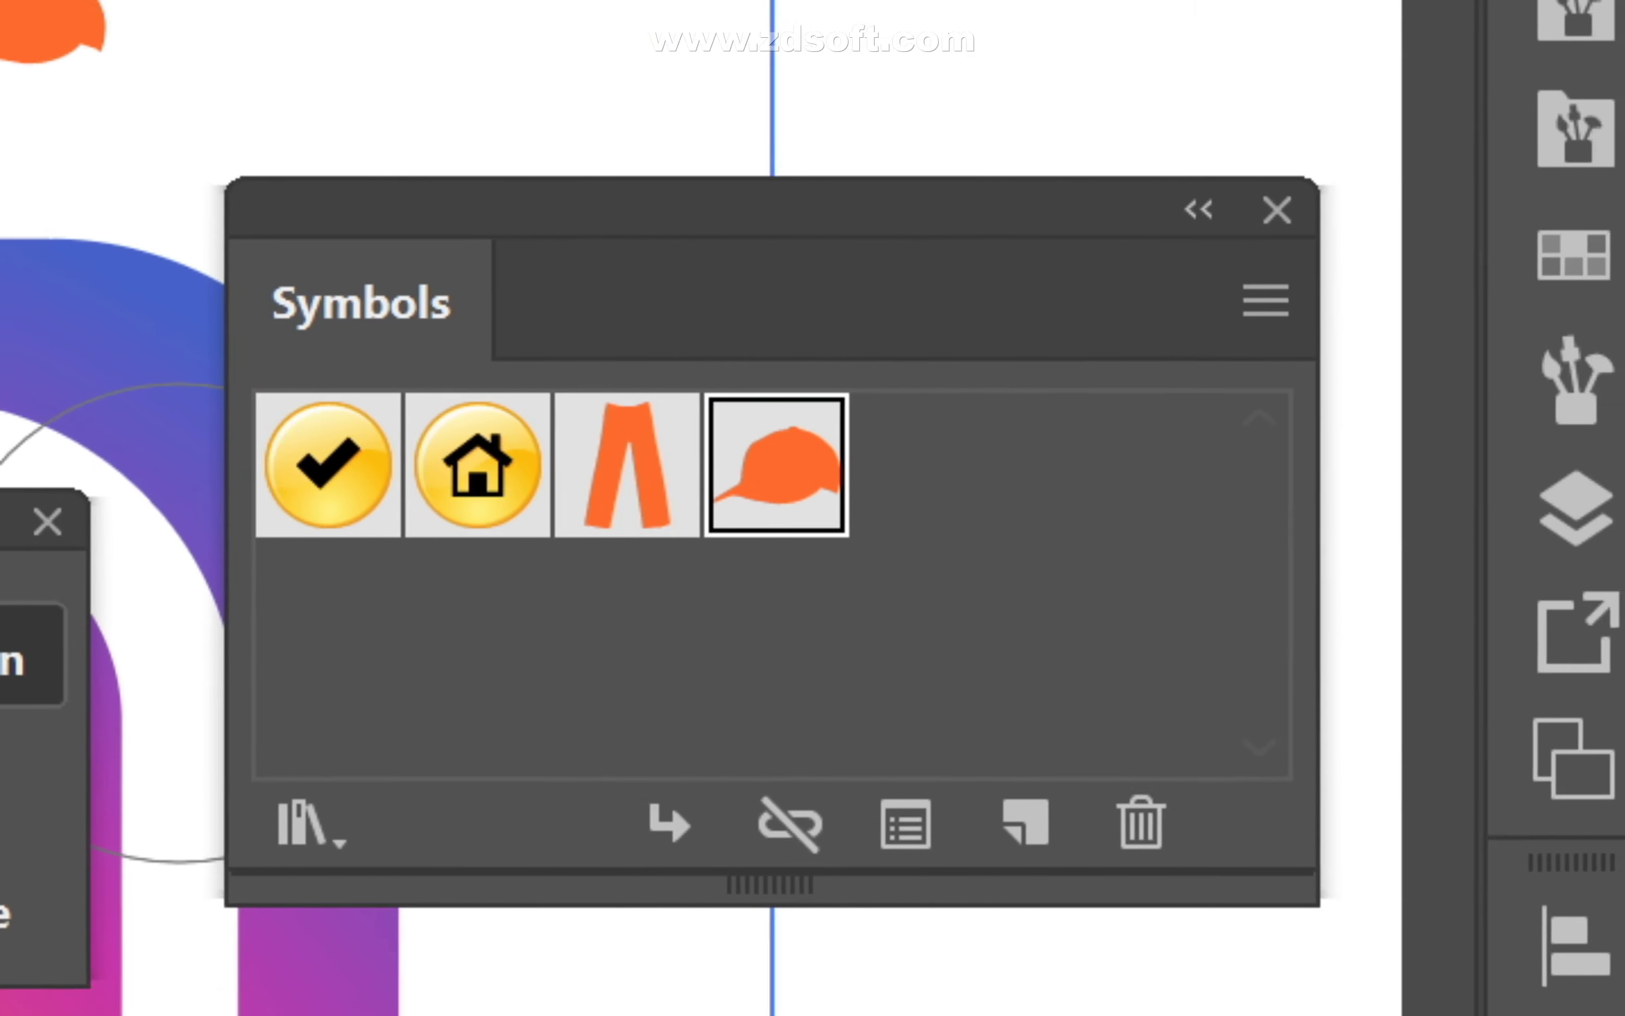
pyautogui.click(309, 823)
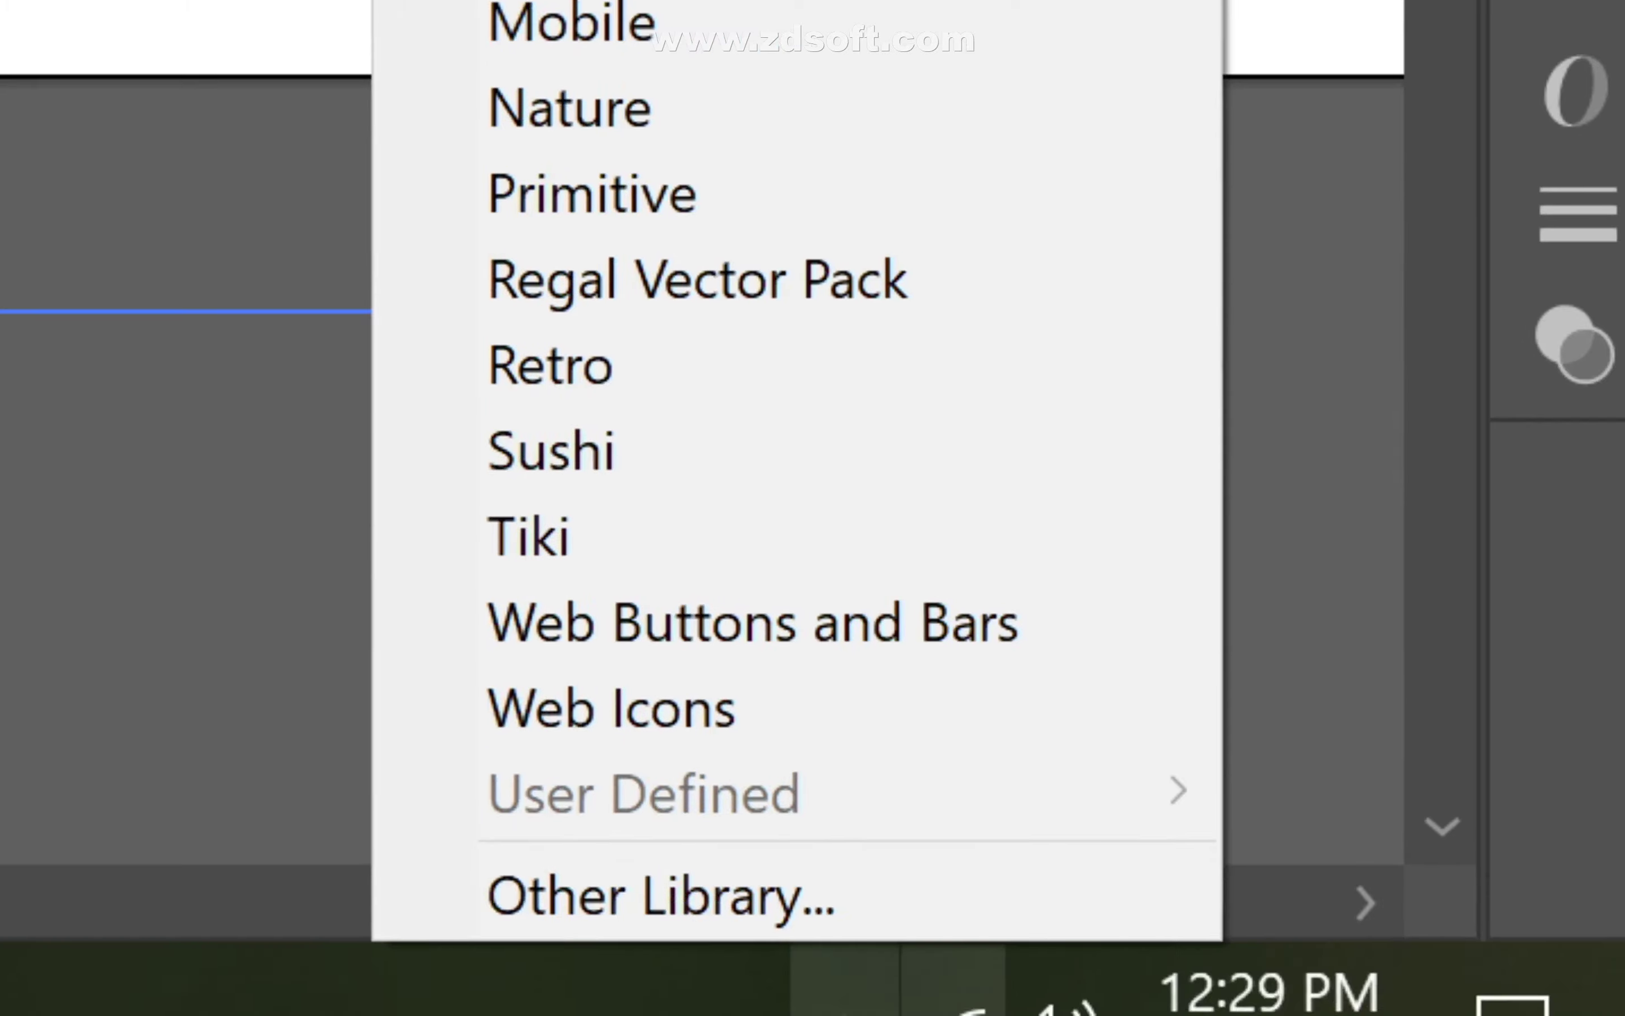
pyautogui.click(660, 896)
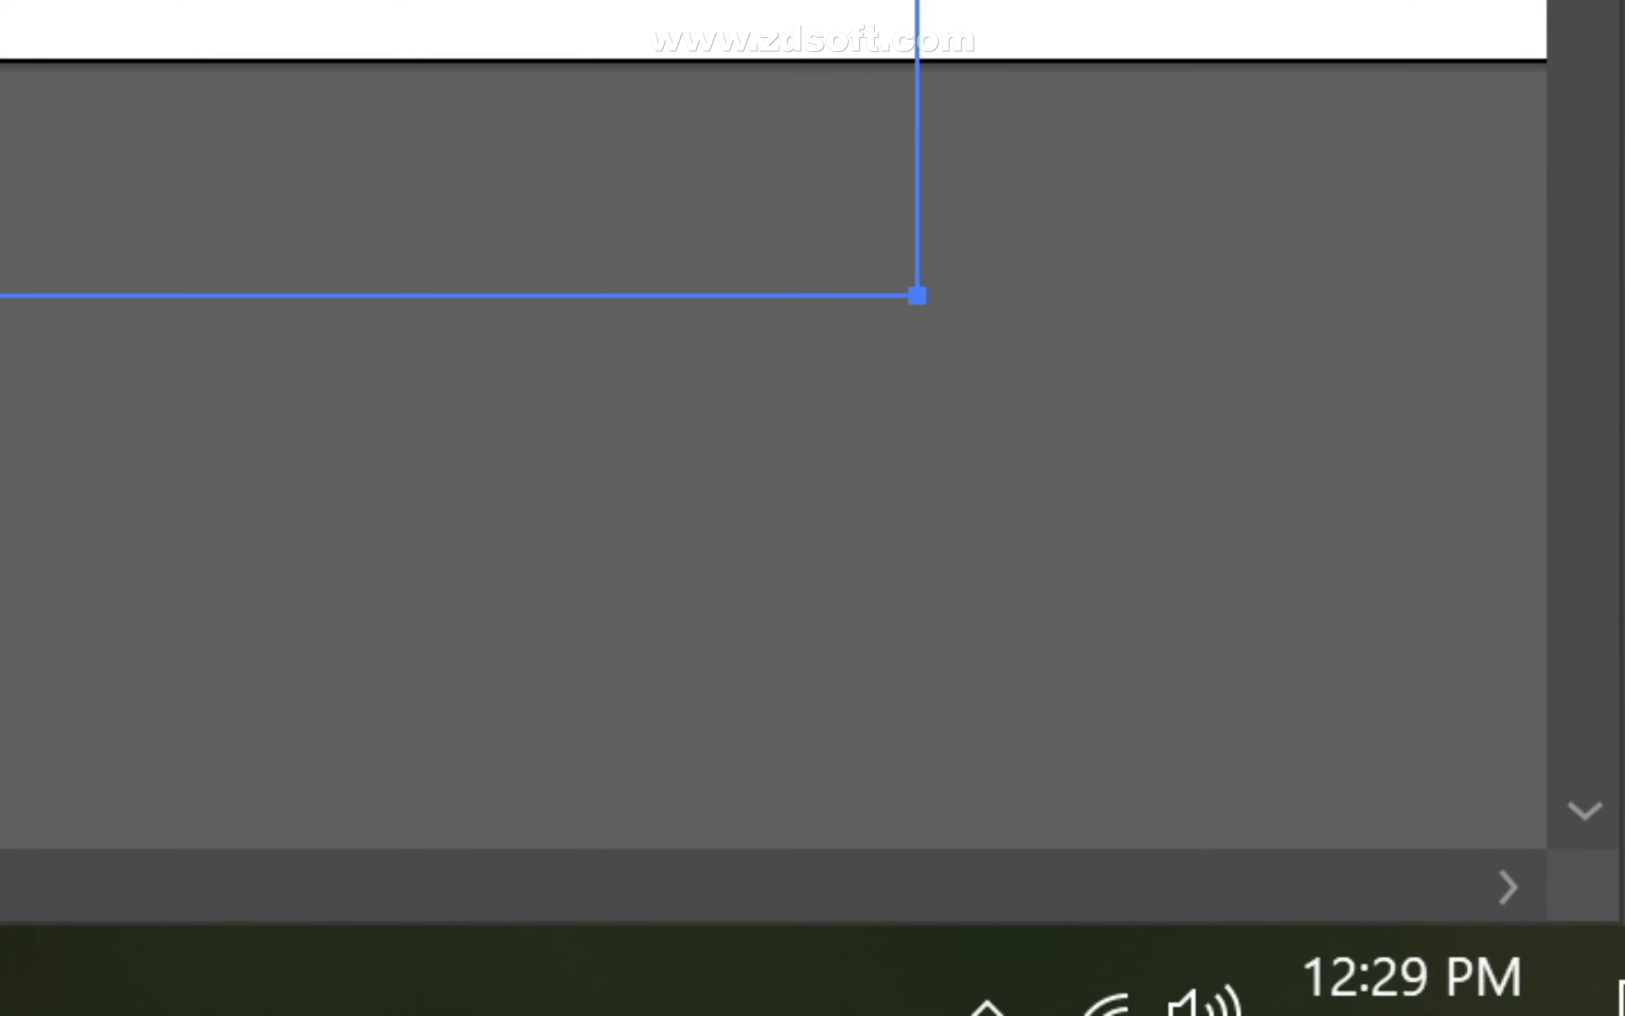
pyautogui.press('Escape')
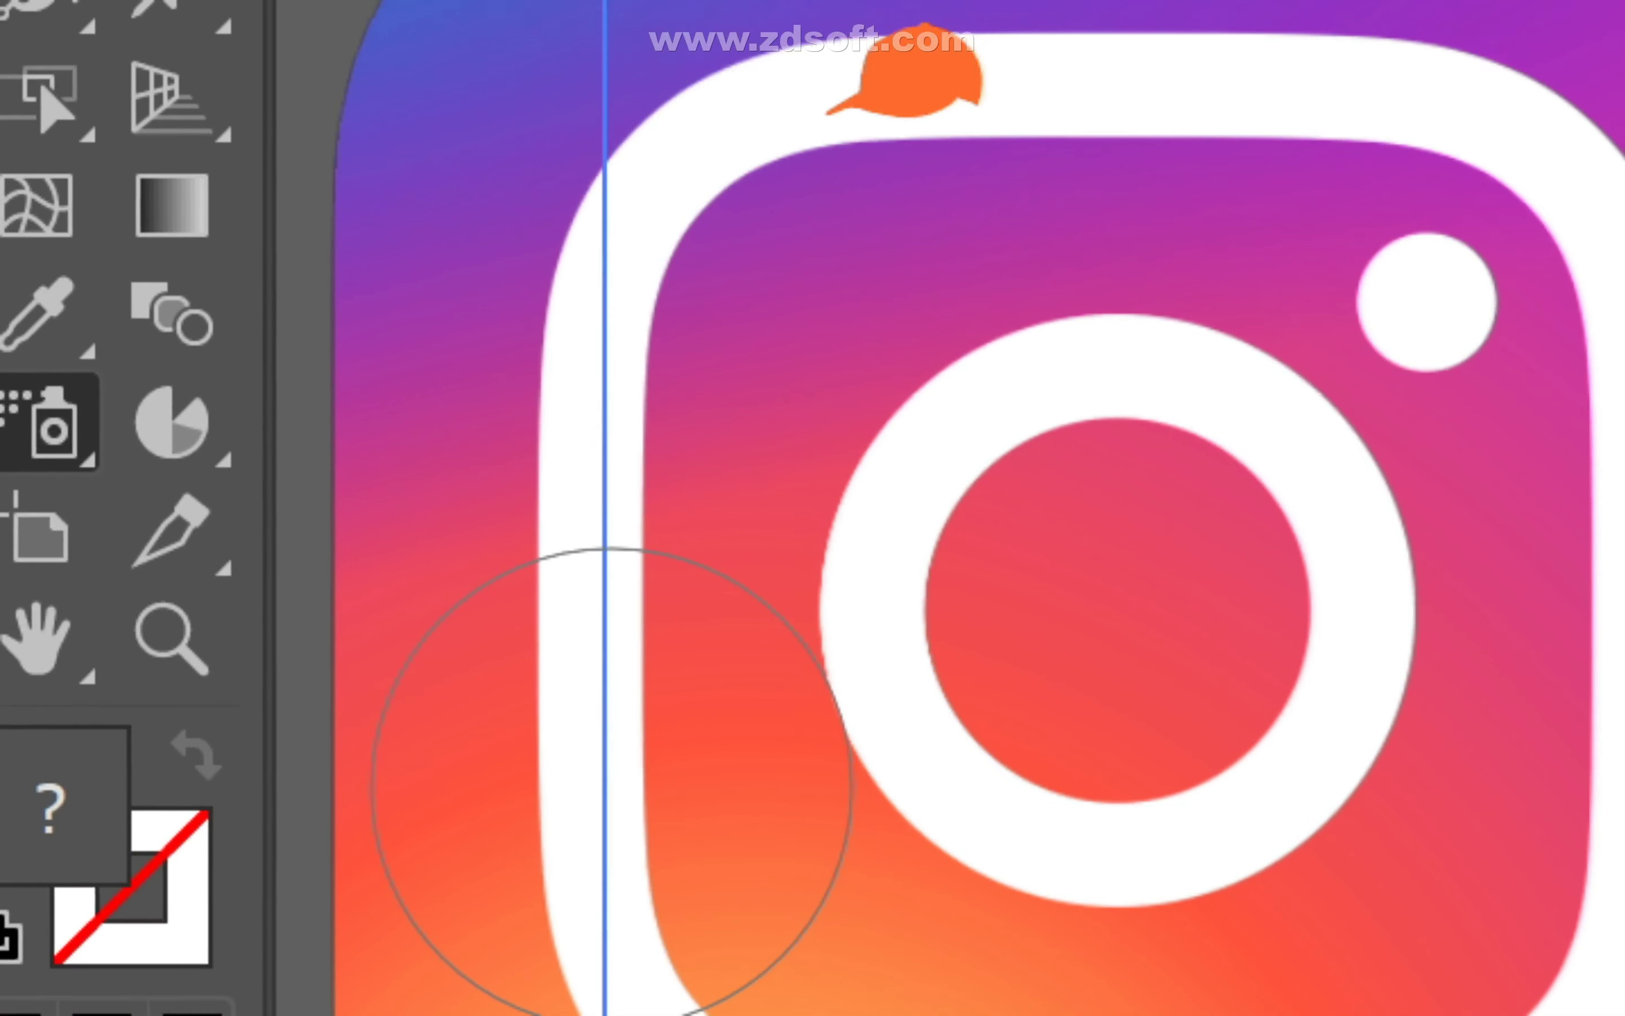
# - Push the orange pants symbols beside the Instagram logo around with the Symbol Shifter tool
pyautogui.click(65, 424)
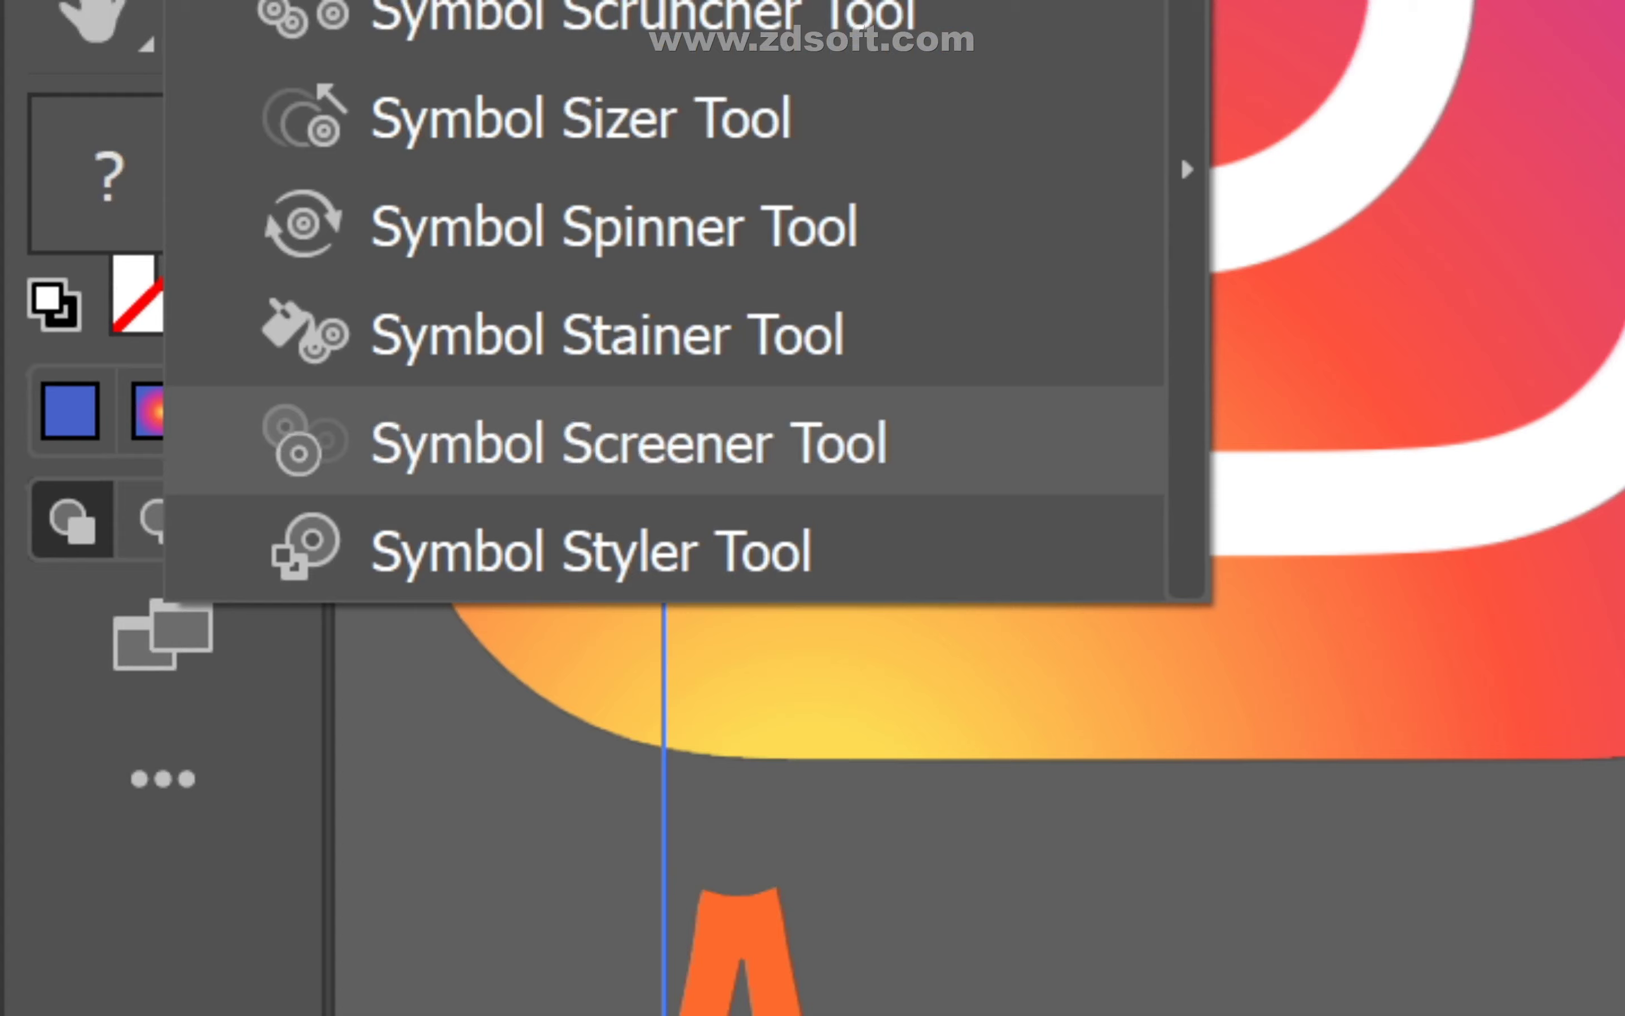
pyautogui.click(628, 544)
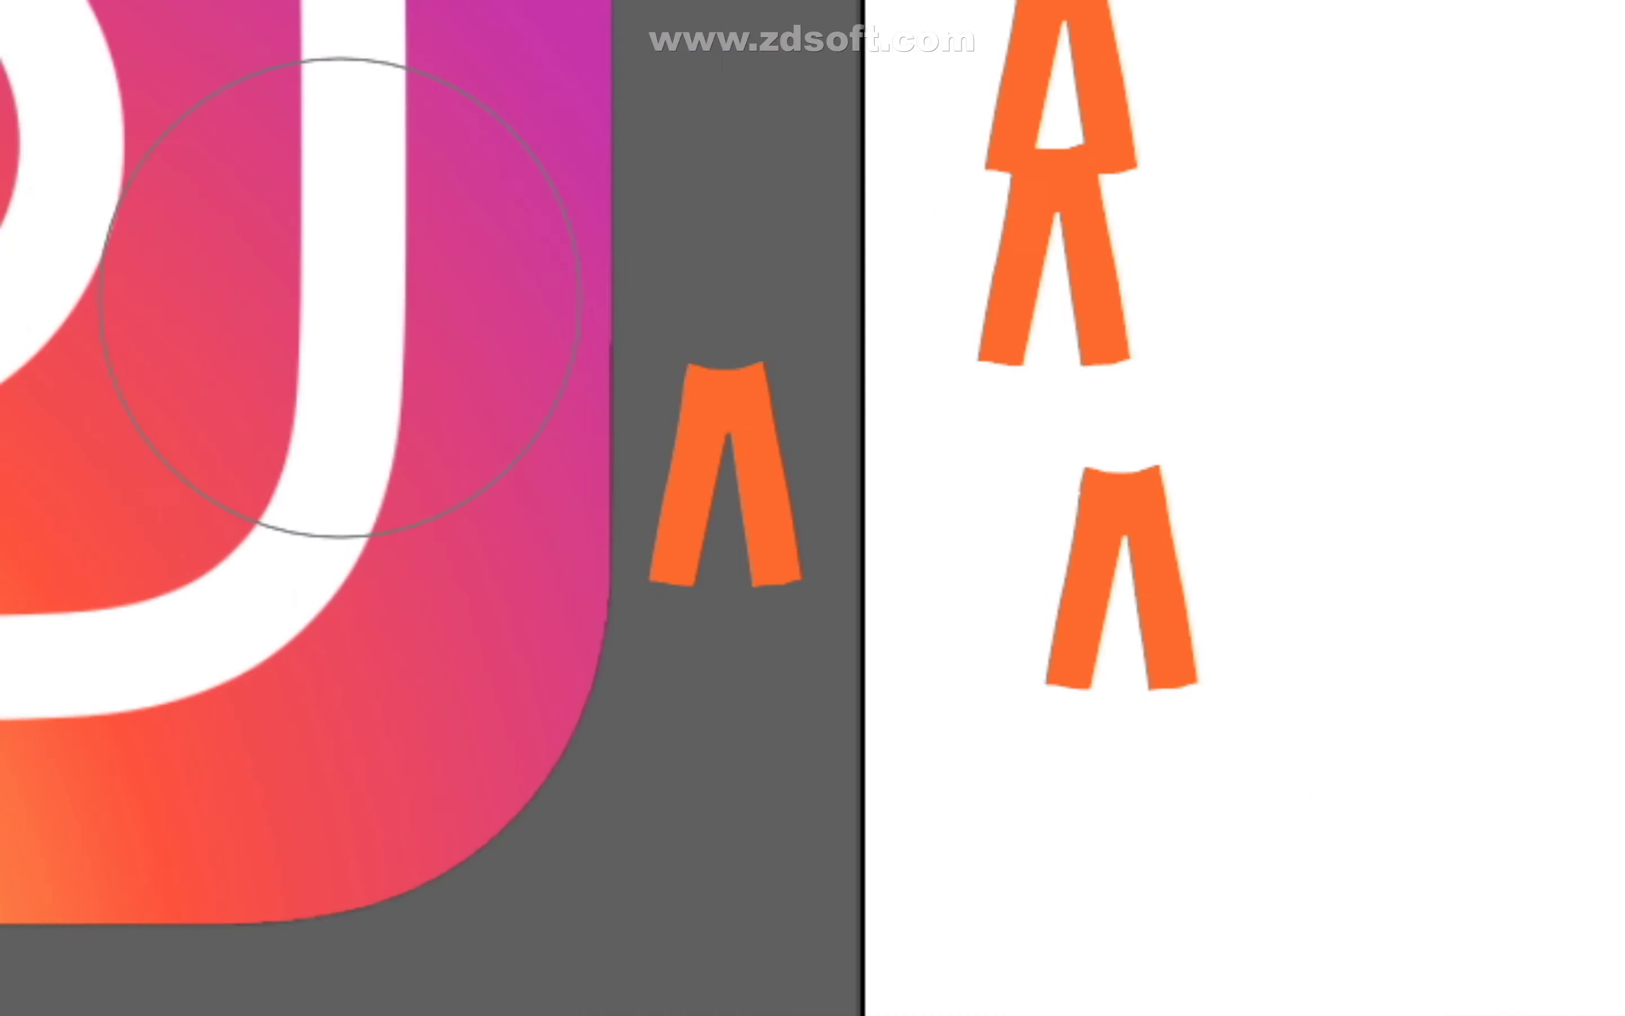
pyautogui.click(15, 219)
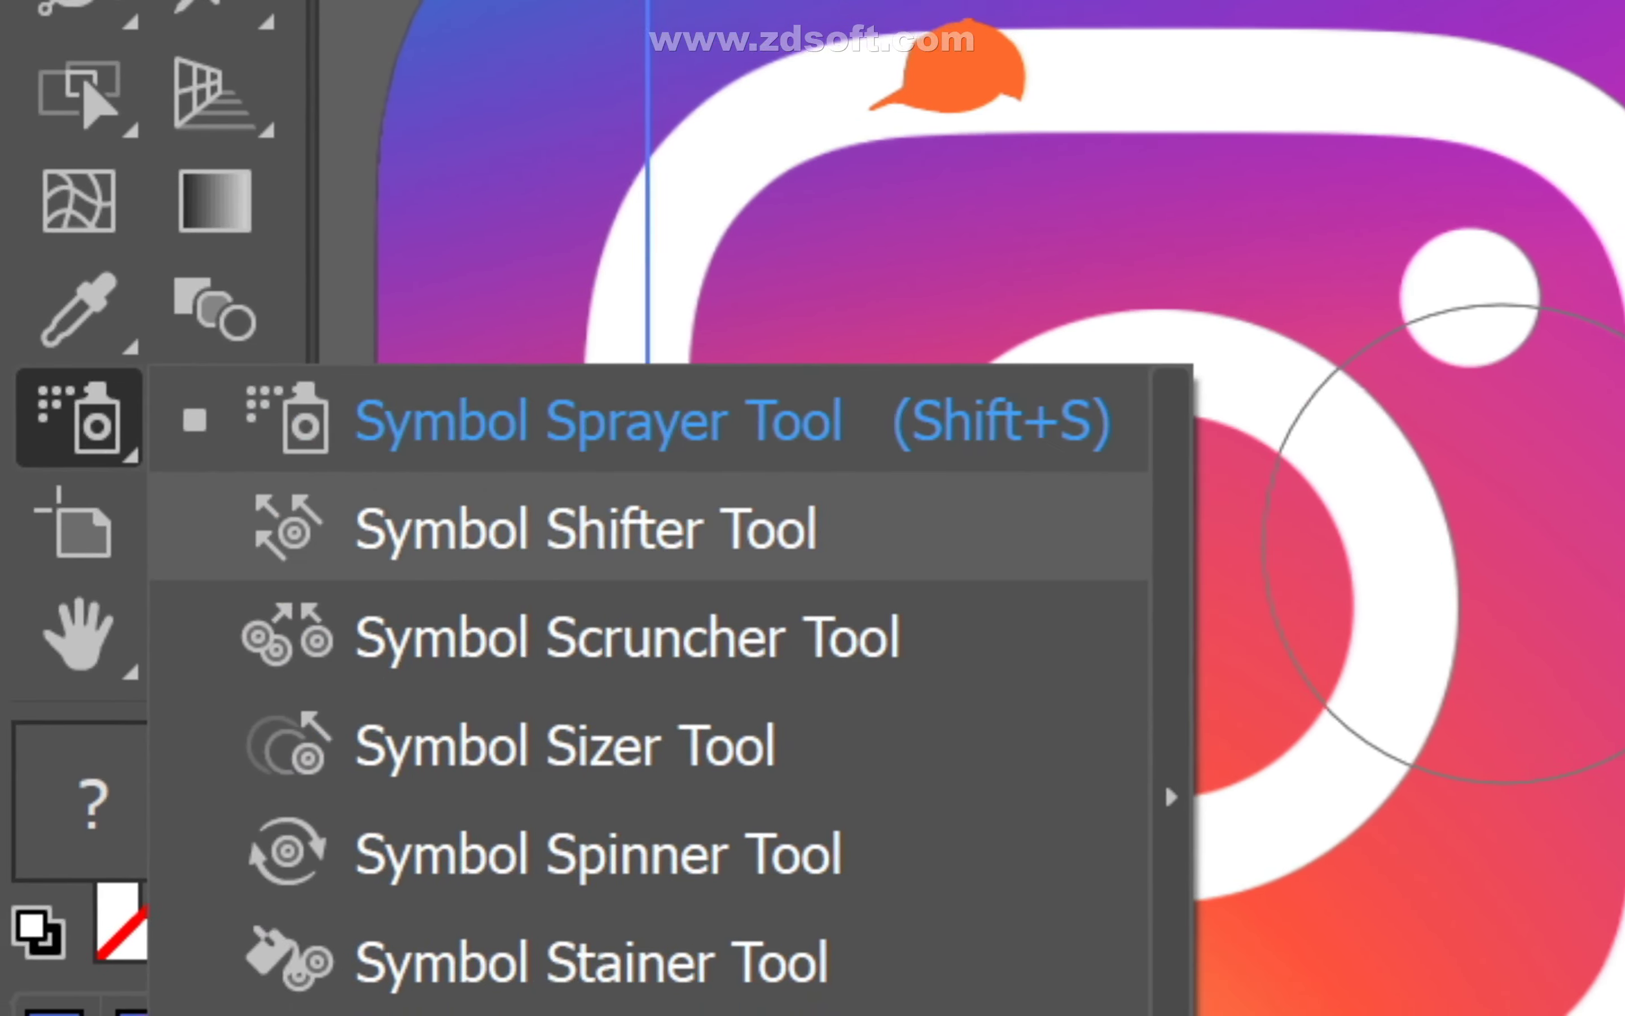
pyautogui.click(492, 331)
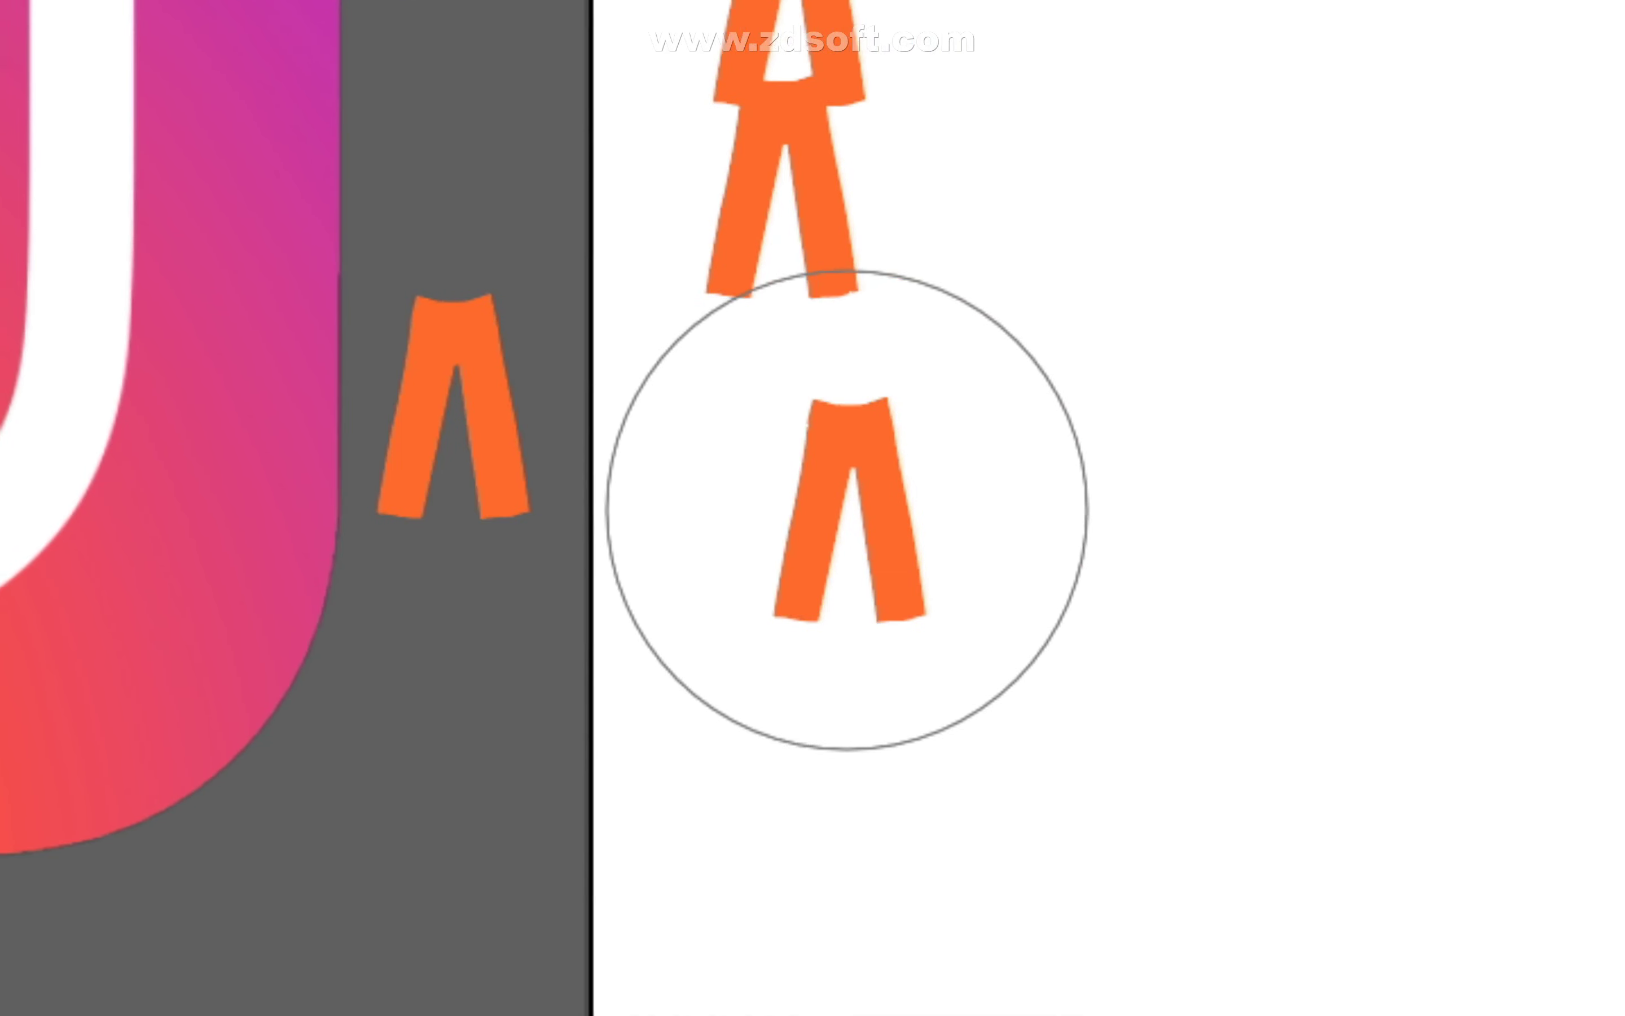
pyautogui.moveTo(849, 565)
pyautogui.mouseDown()
pyautogui.moveTo(852, 580)
pyautogui.moveTo(858, 535)
pyautogui.moveTo(856, 586)
pyautogui.moveTo(766, 504)
pyautogui.moveTo(713, 403)
pyautogui.mouseUp()
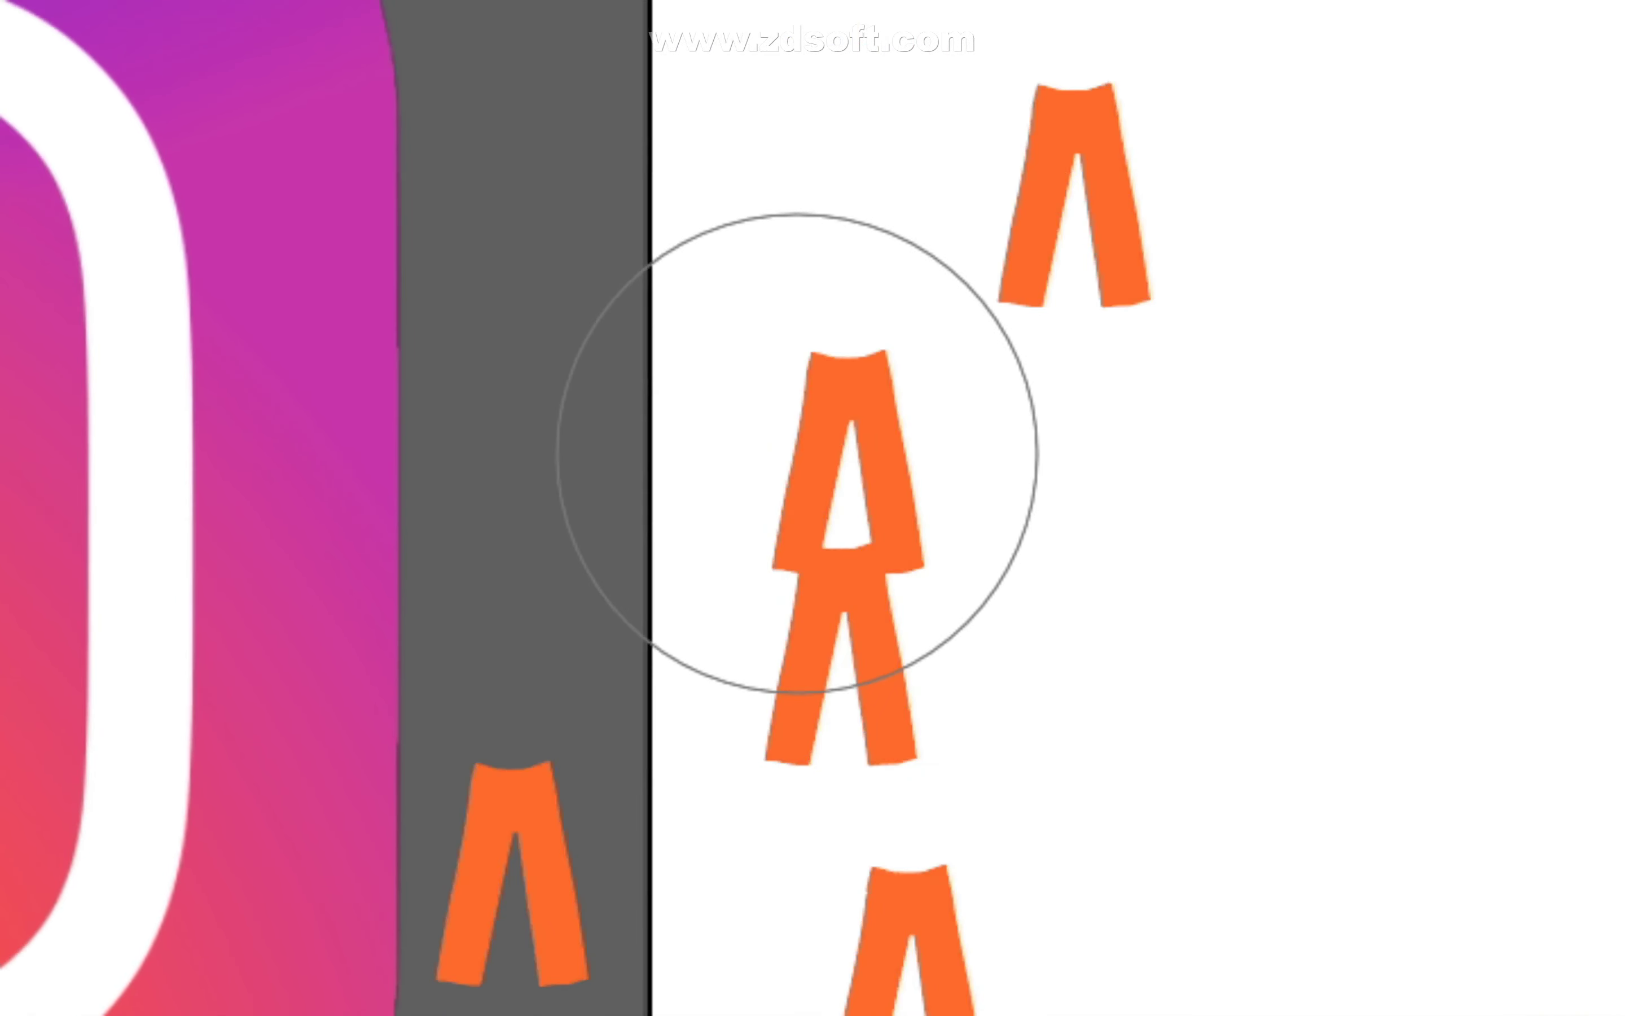
pyautogui.moveTo(906, 683); pyautogui.dragTo(1192, 806)
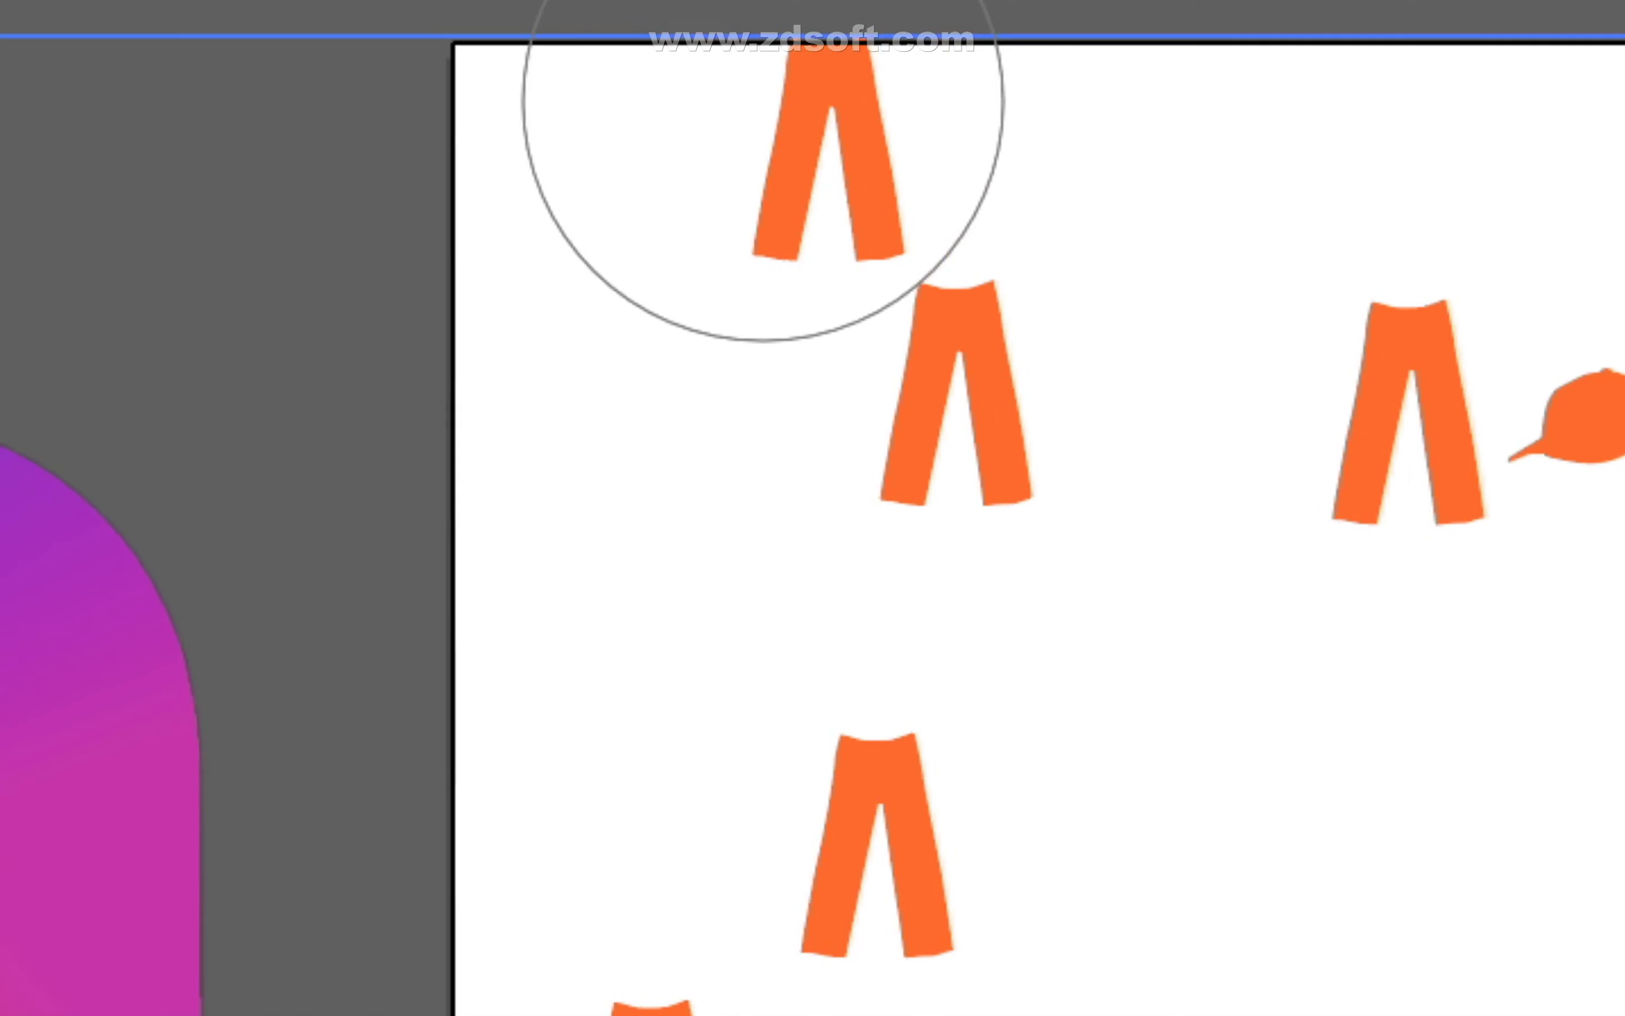
pyautogui.moveTo(891, 610); pyautogui.dragTo(932, 561)
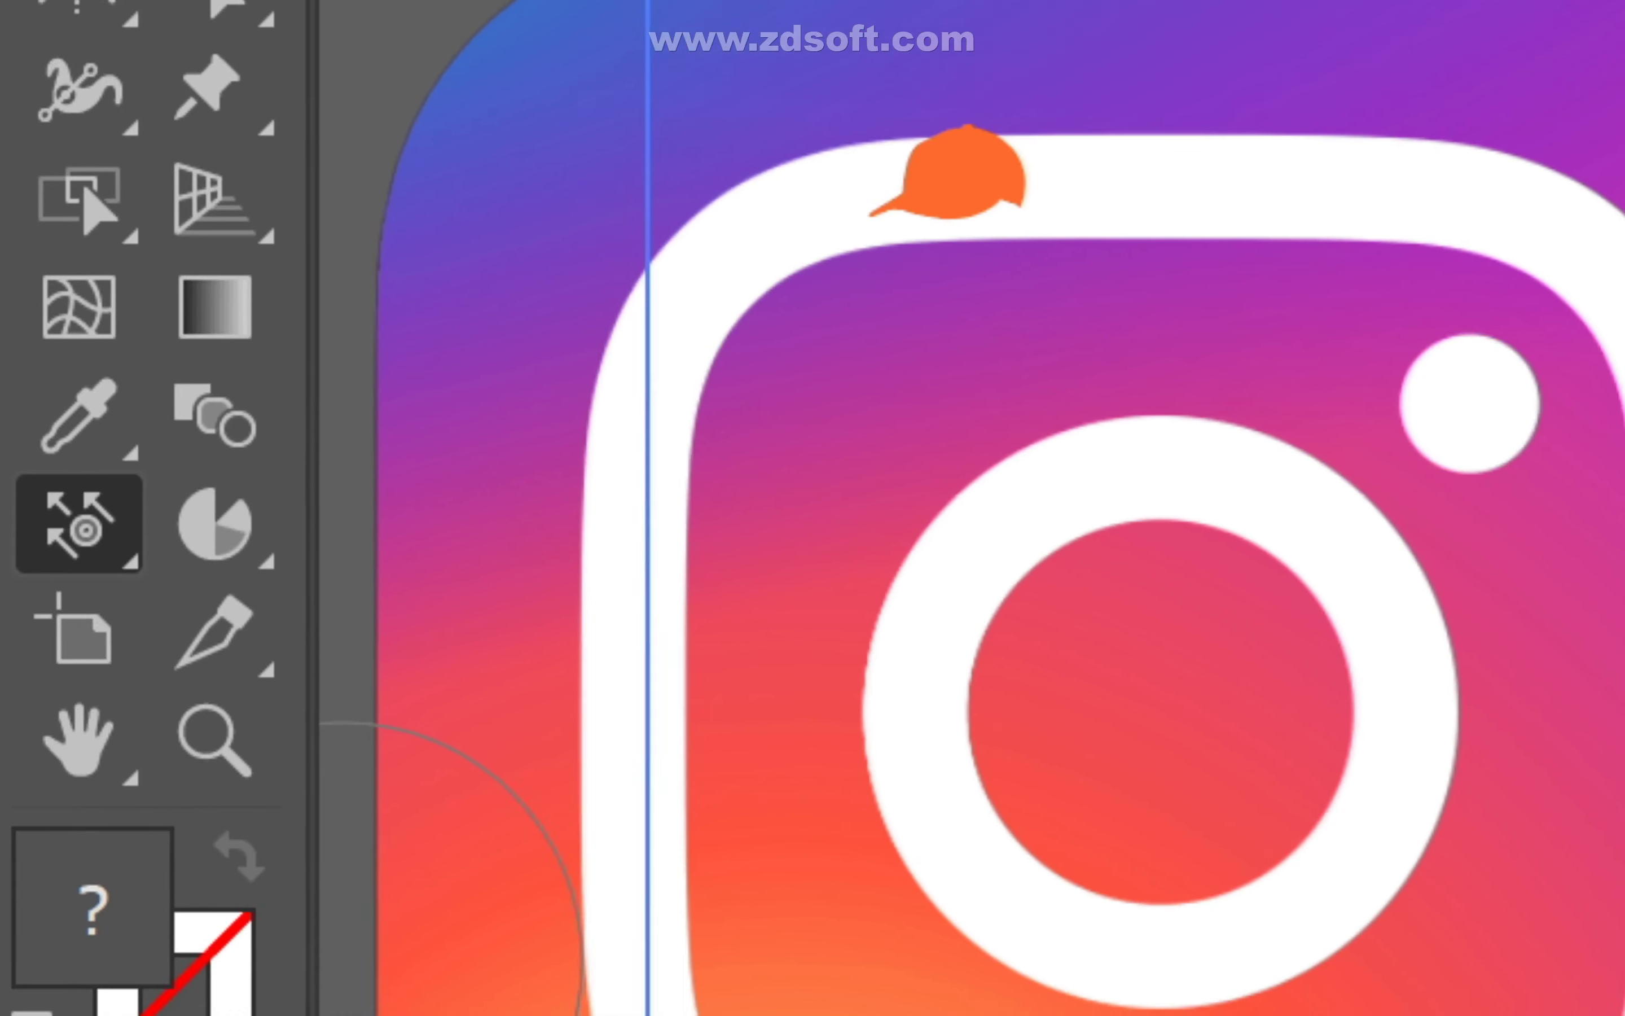
# - Use the Symbol Shifter tool on the two overlapping pants symbols at the artboard's lower edge
pyautogui.click(40, 677)
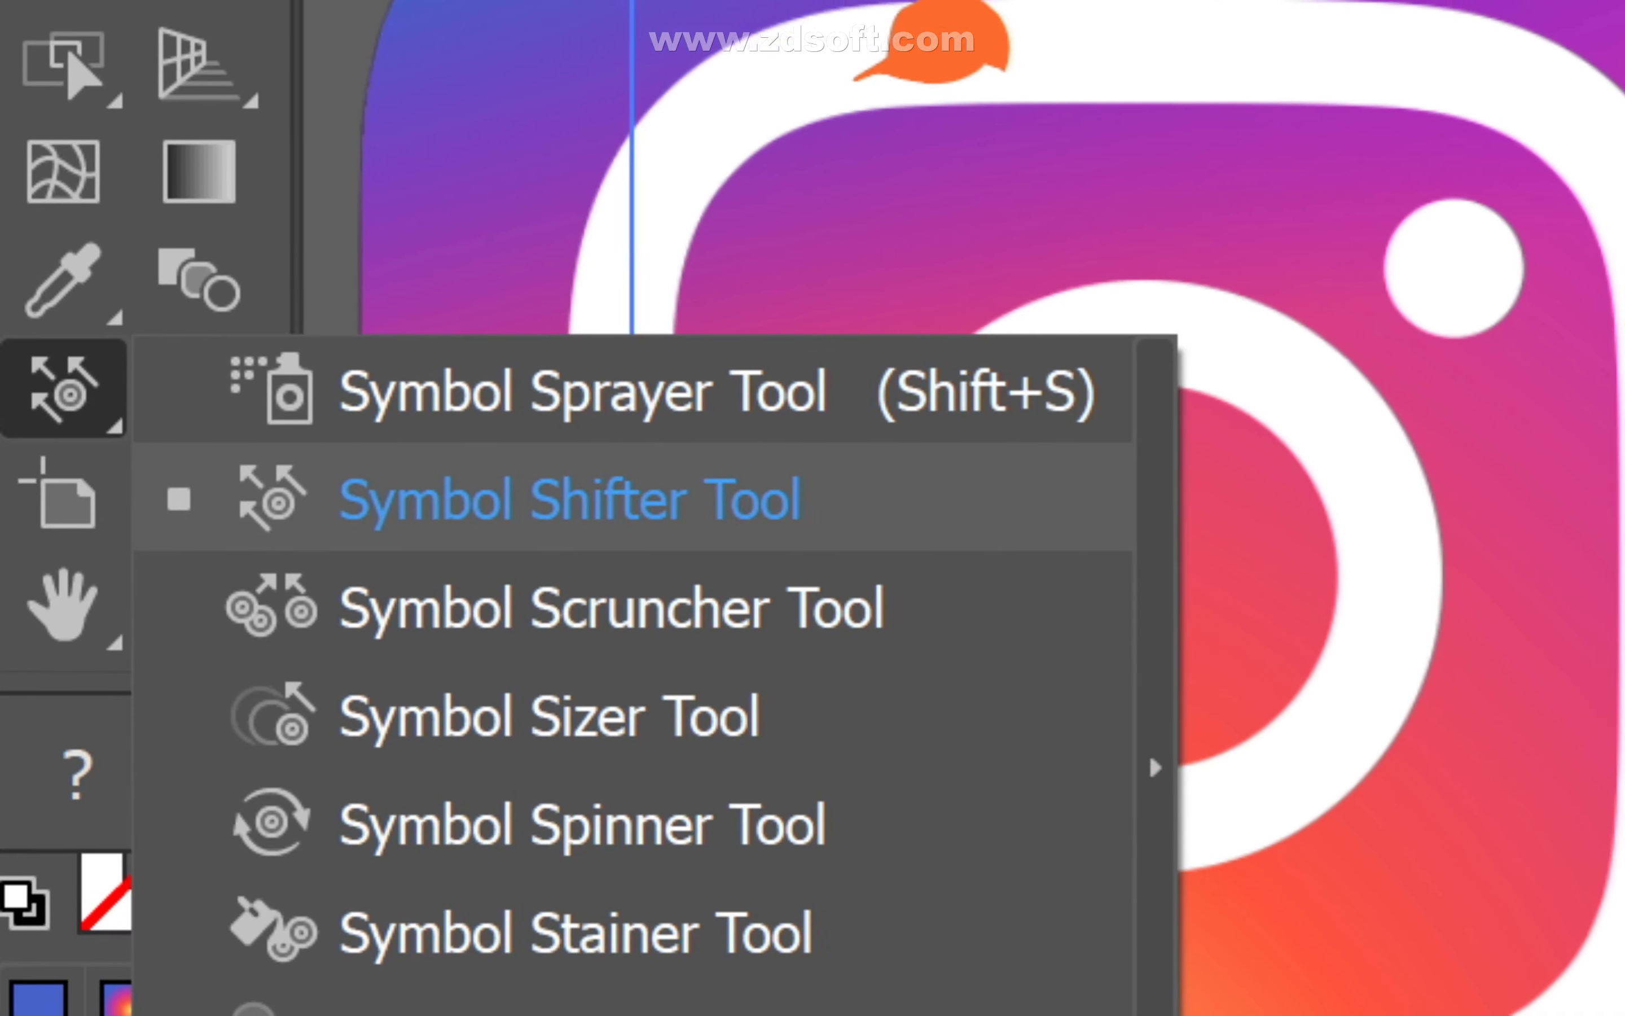
pyautogui.click(571, 499)
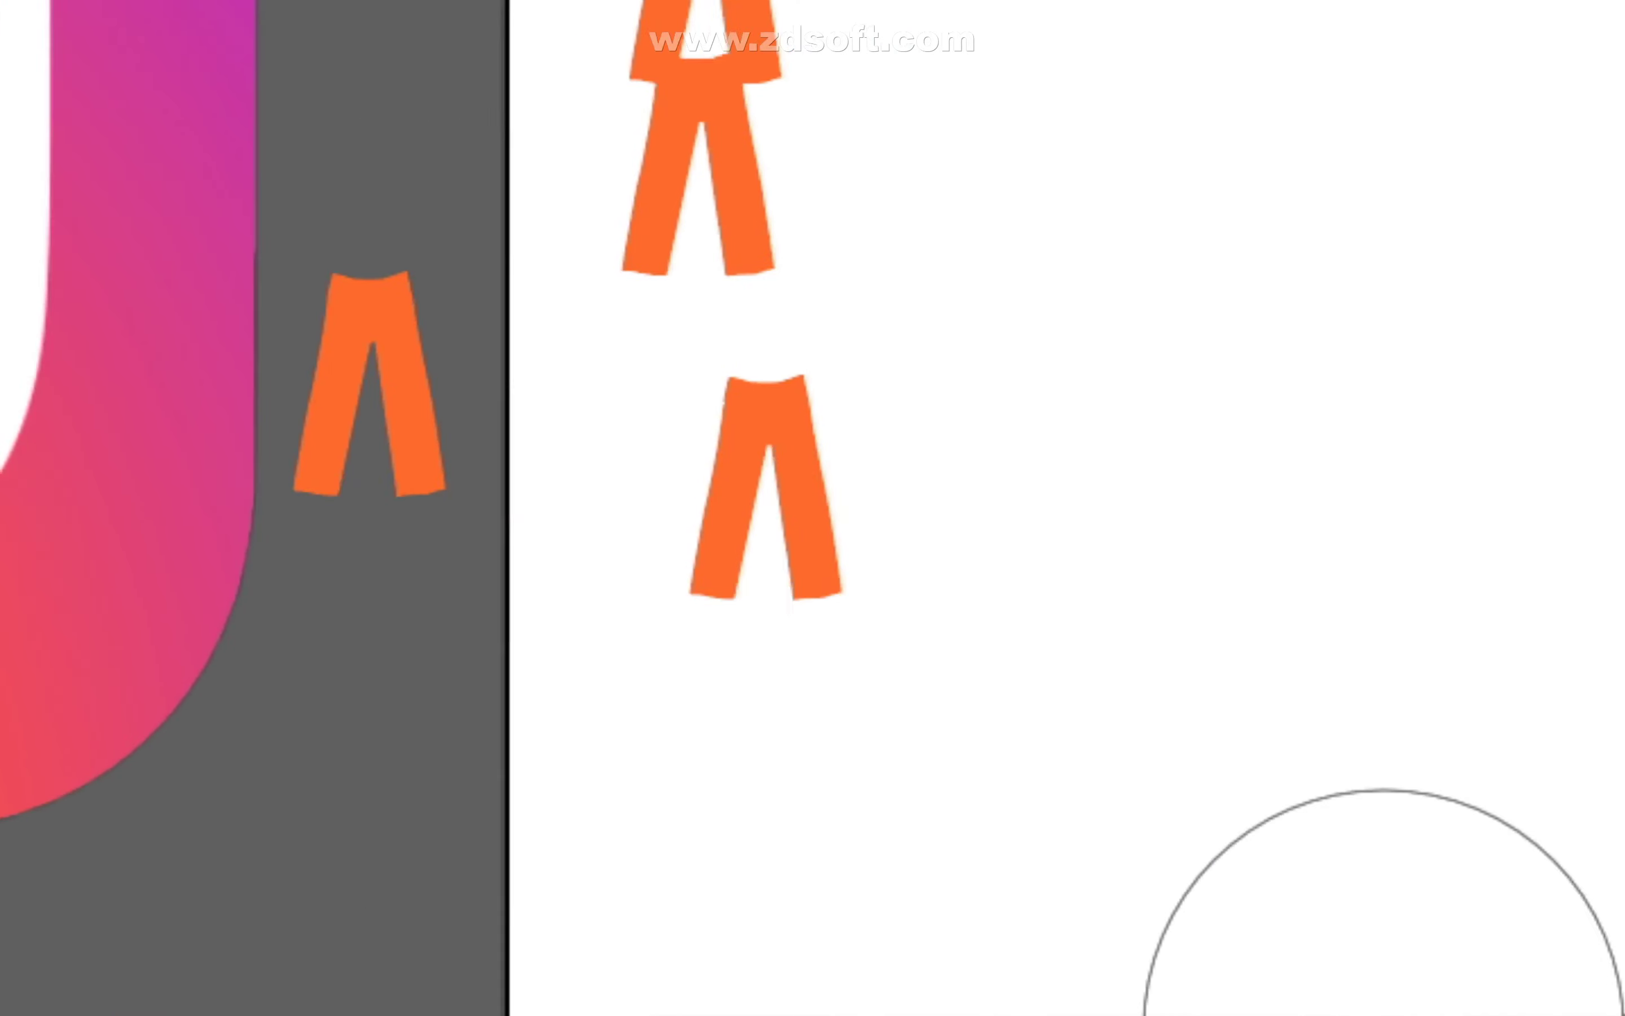
pyautogui.click(1004, 642)
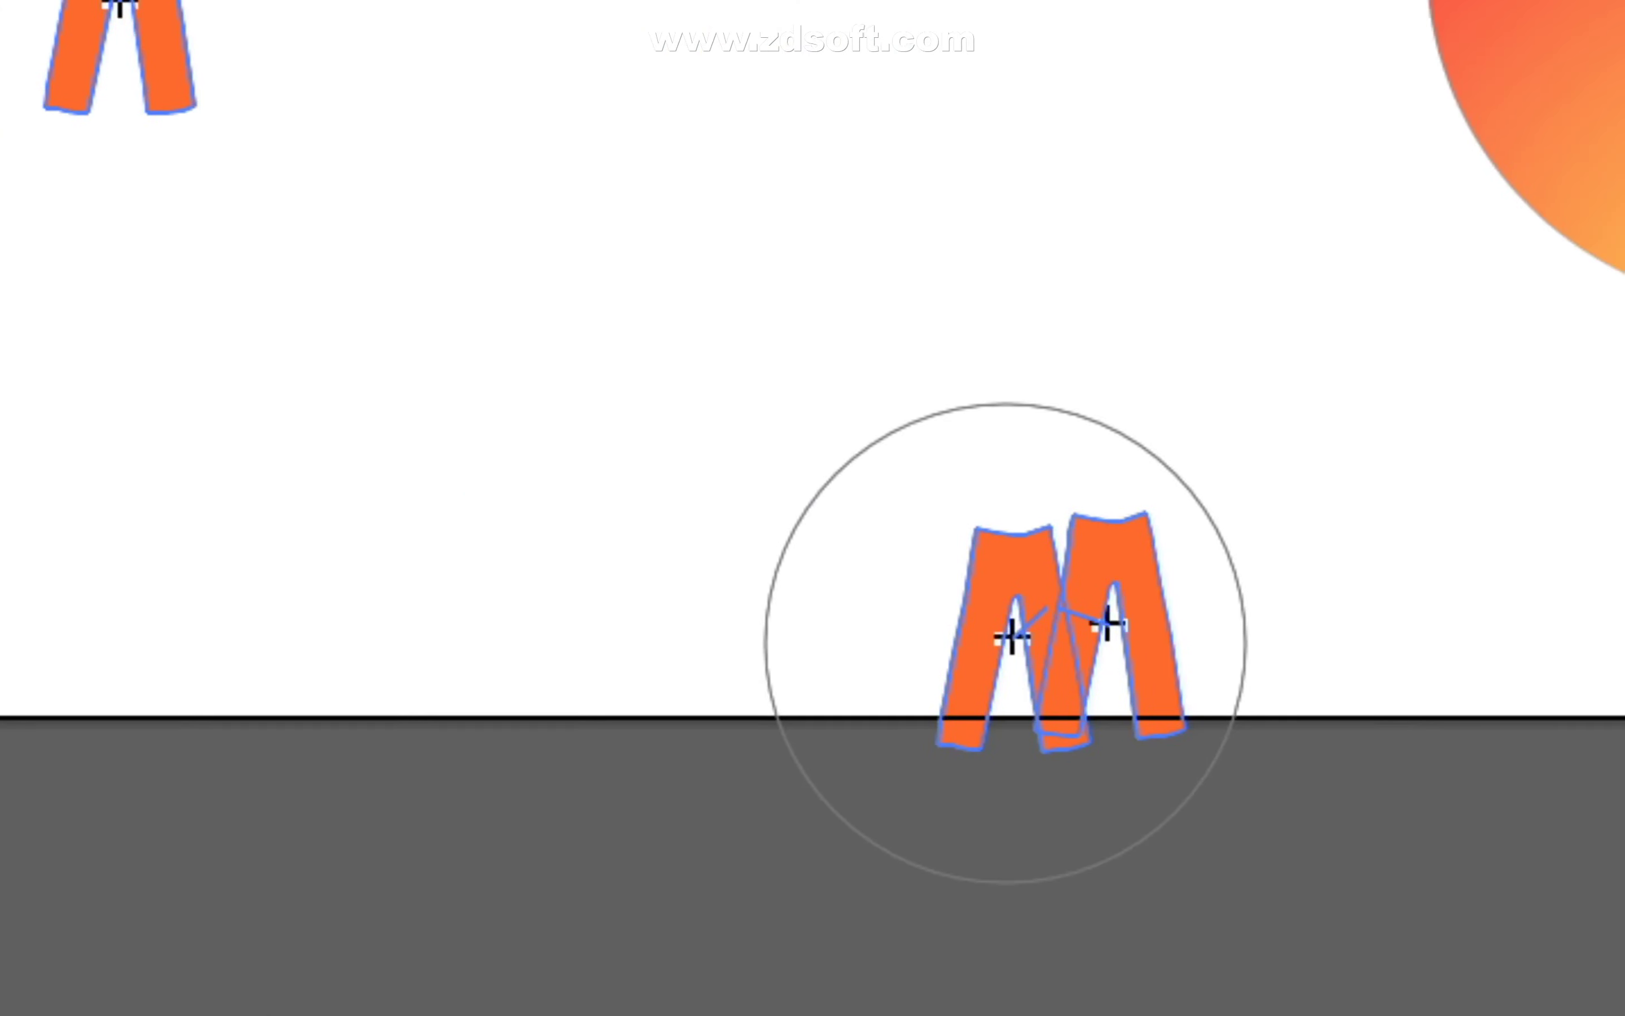
pyautogui.click(887, 616)
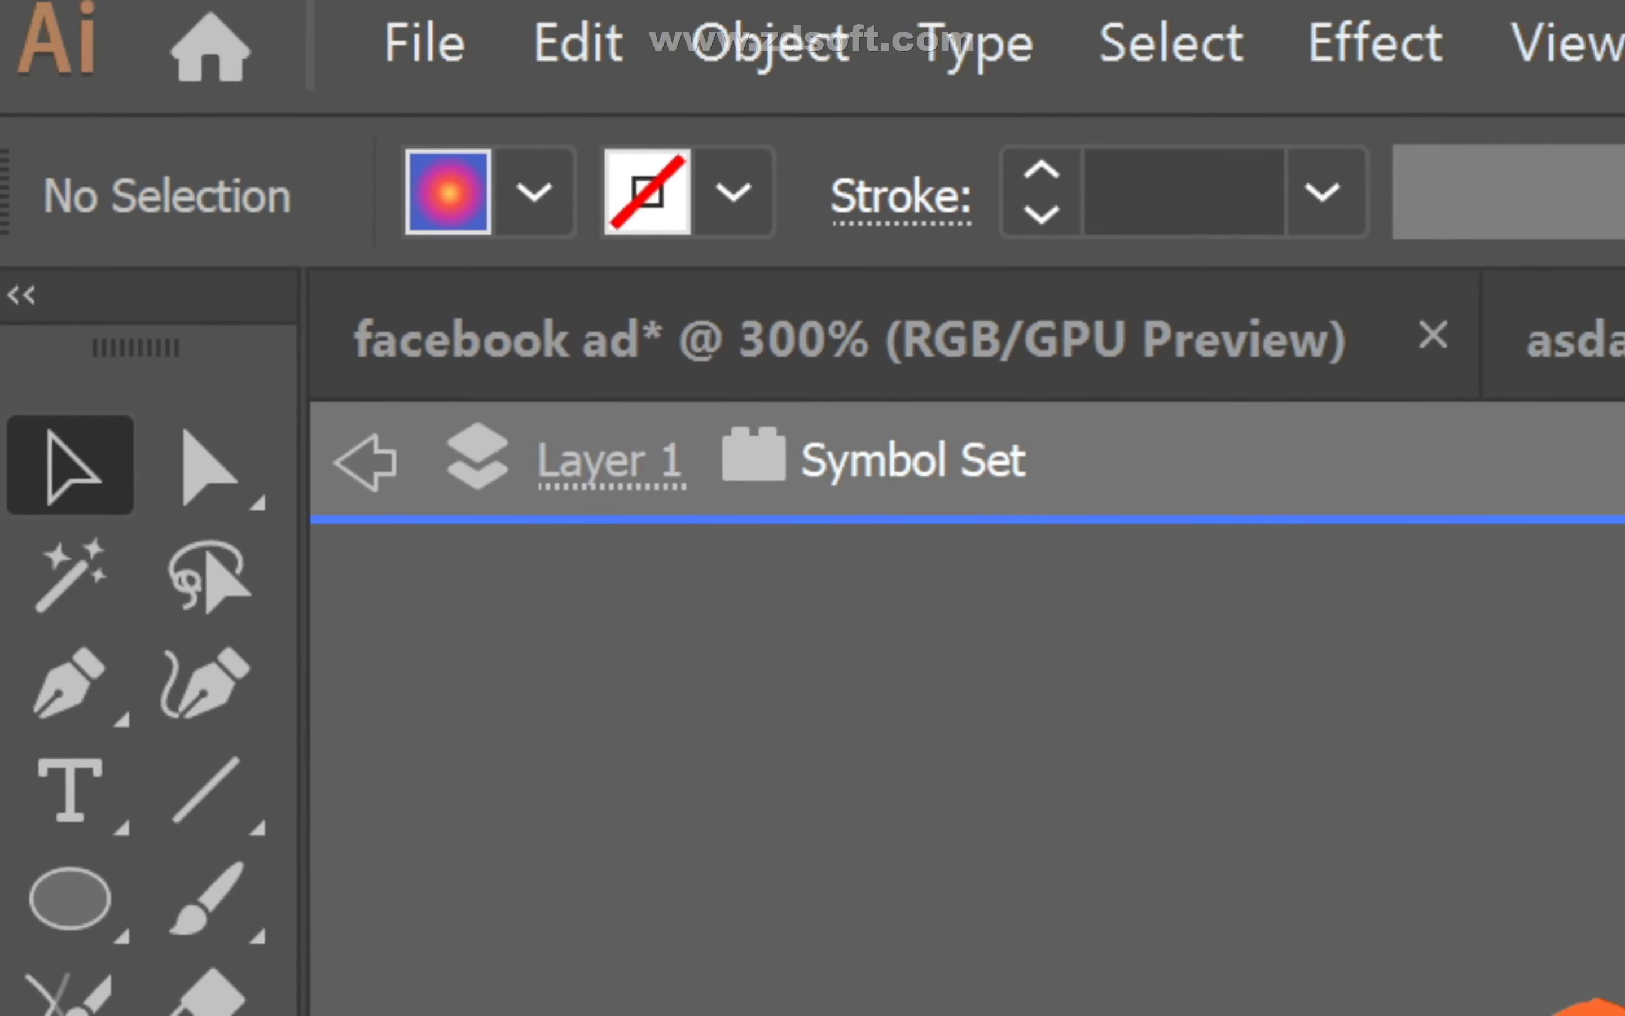
# - Leave the symbol set's isolation mode and shift the pants symbols again with the Symbol Shifter tool
pyautogui.click(56, 221)
pyautogui.click(57, 222)
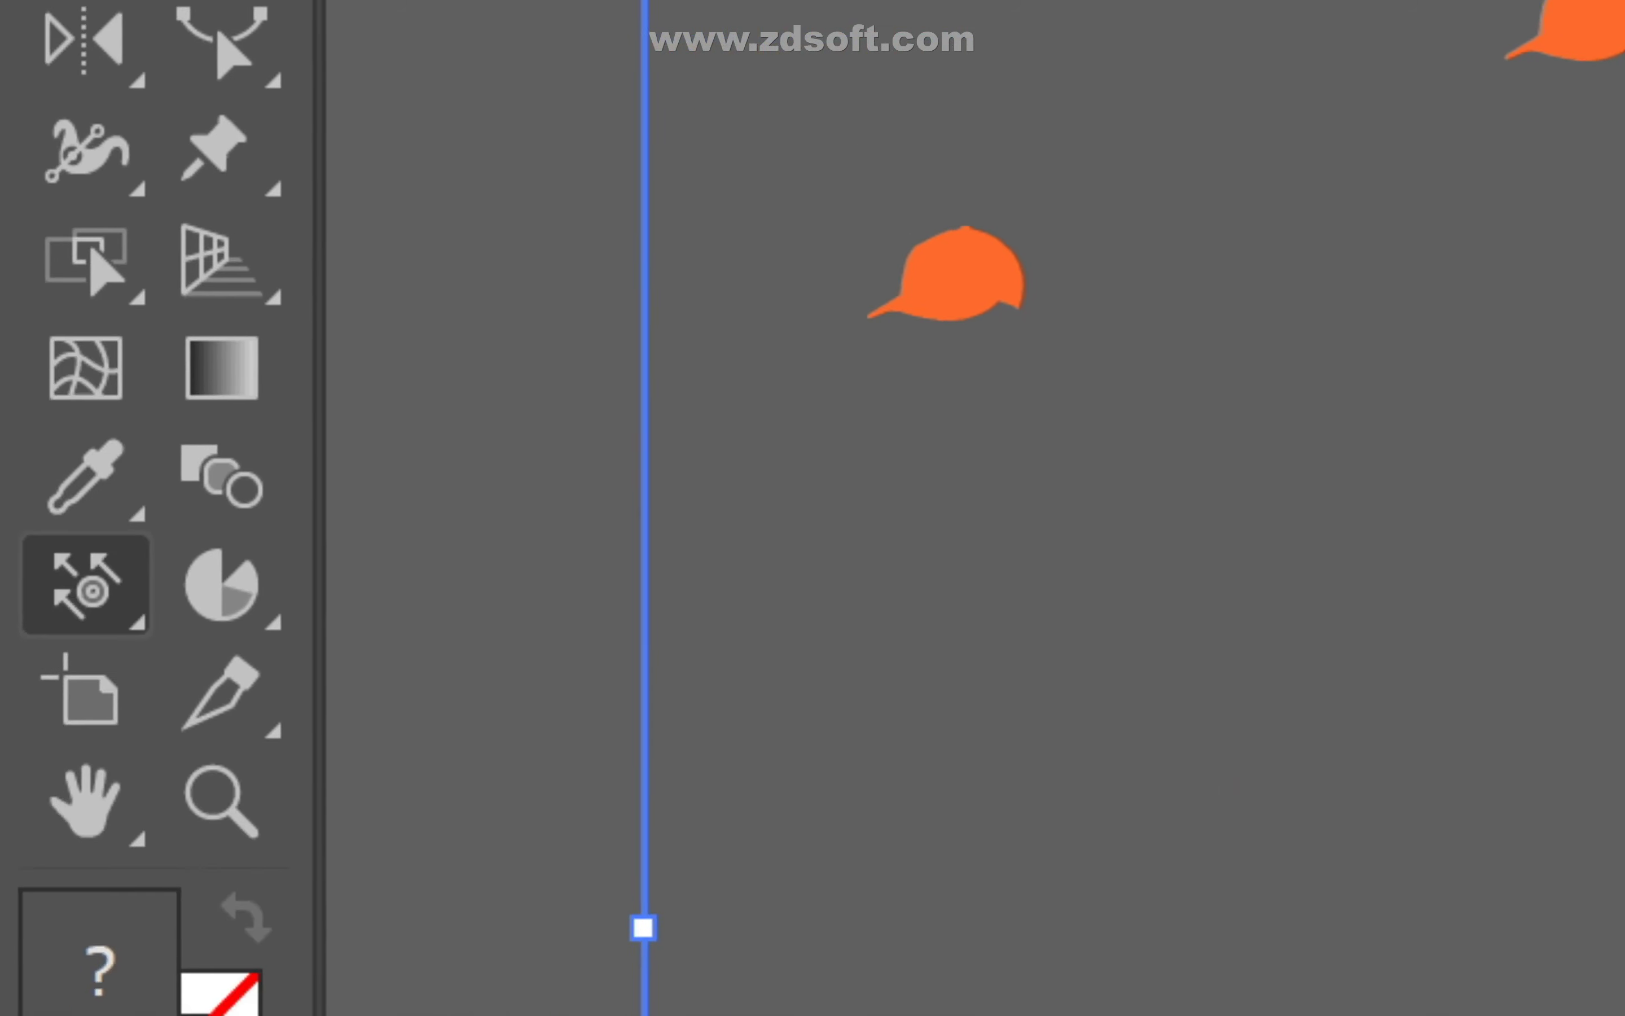
pyautogui.click(80, 585)
pyautogui.click(613, 476)
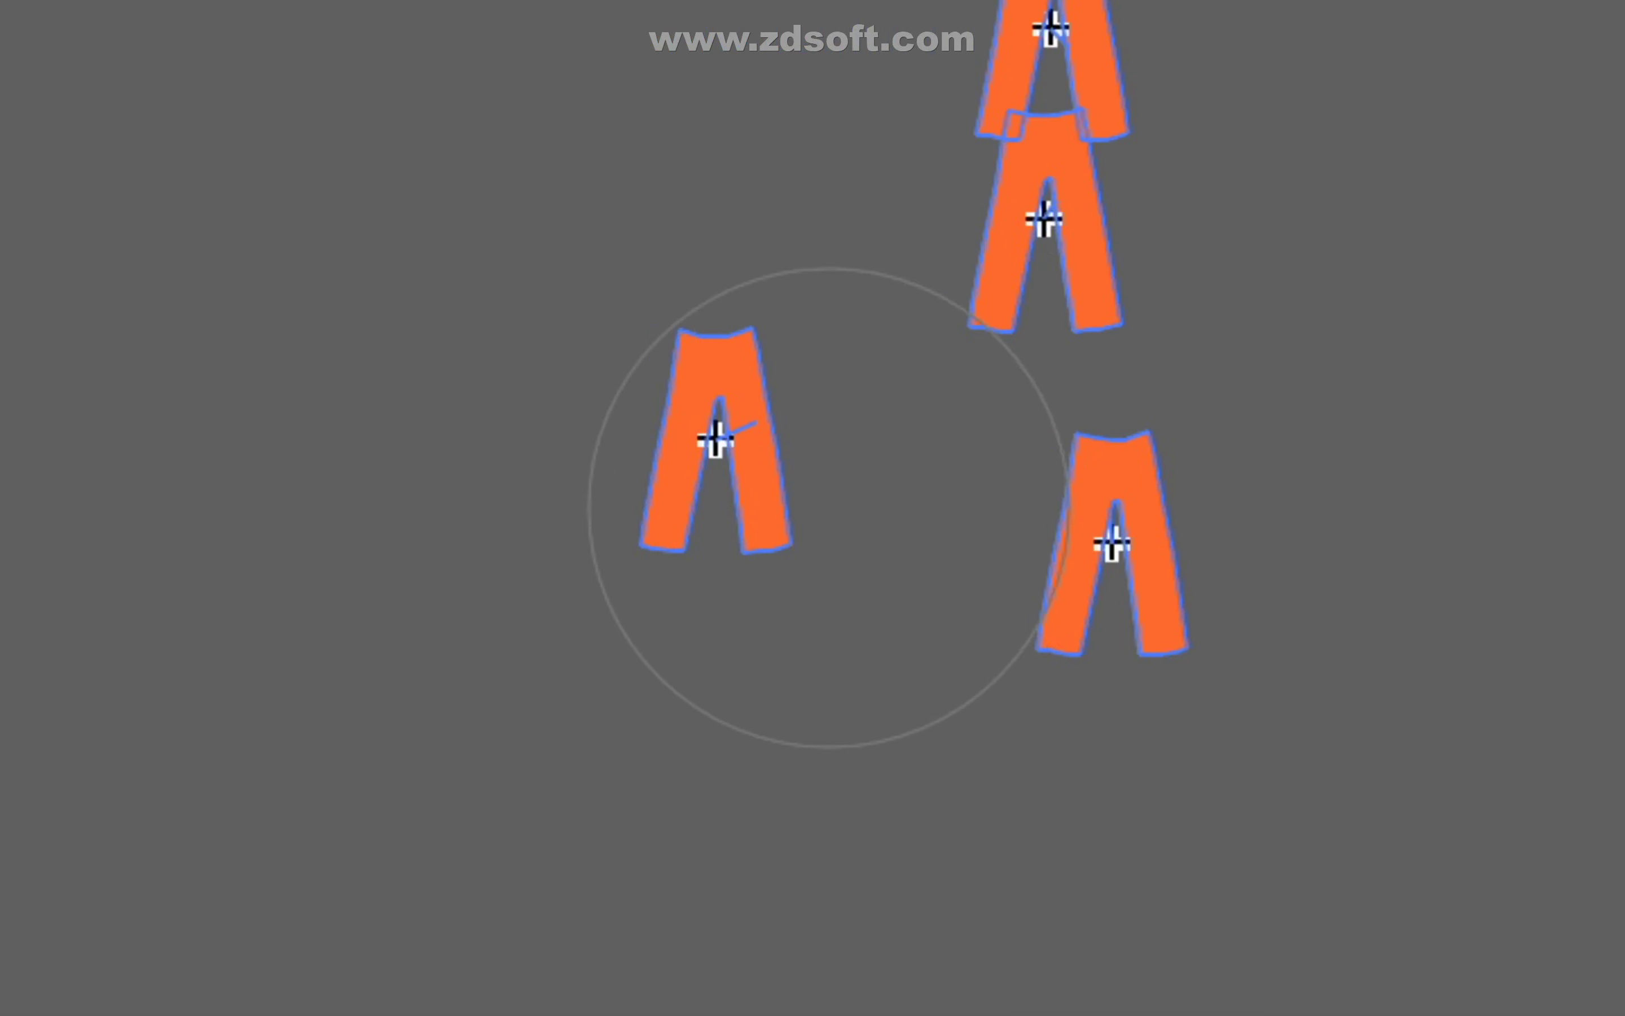
# - Apply the Symbol Scruncher tool to the sprayed pants symbols
pyautogui.click(72, 483)
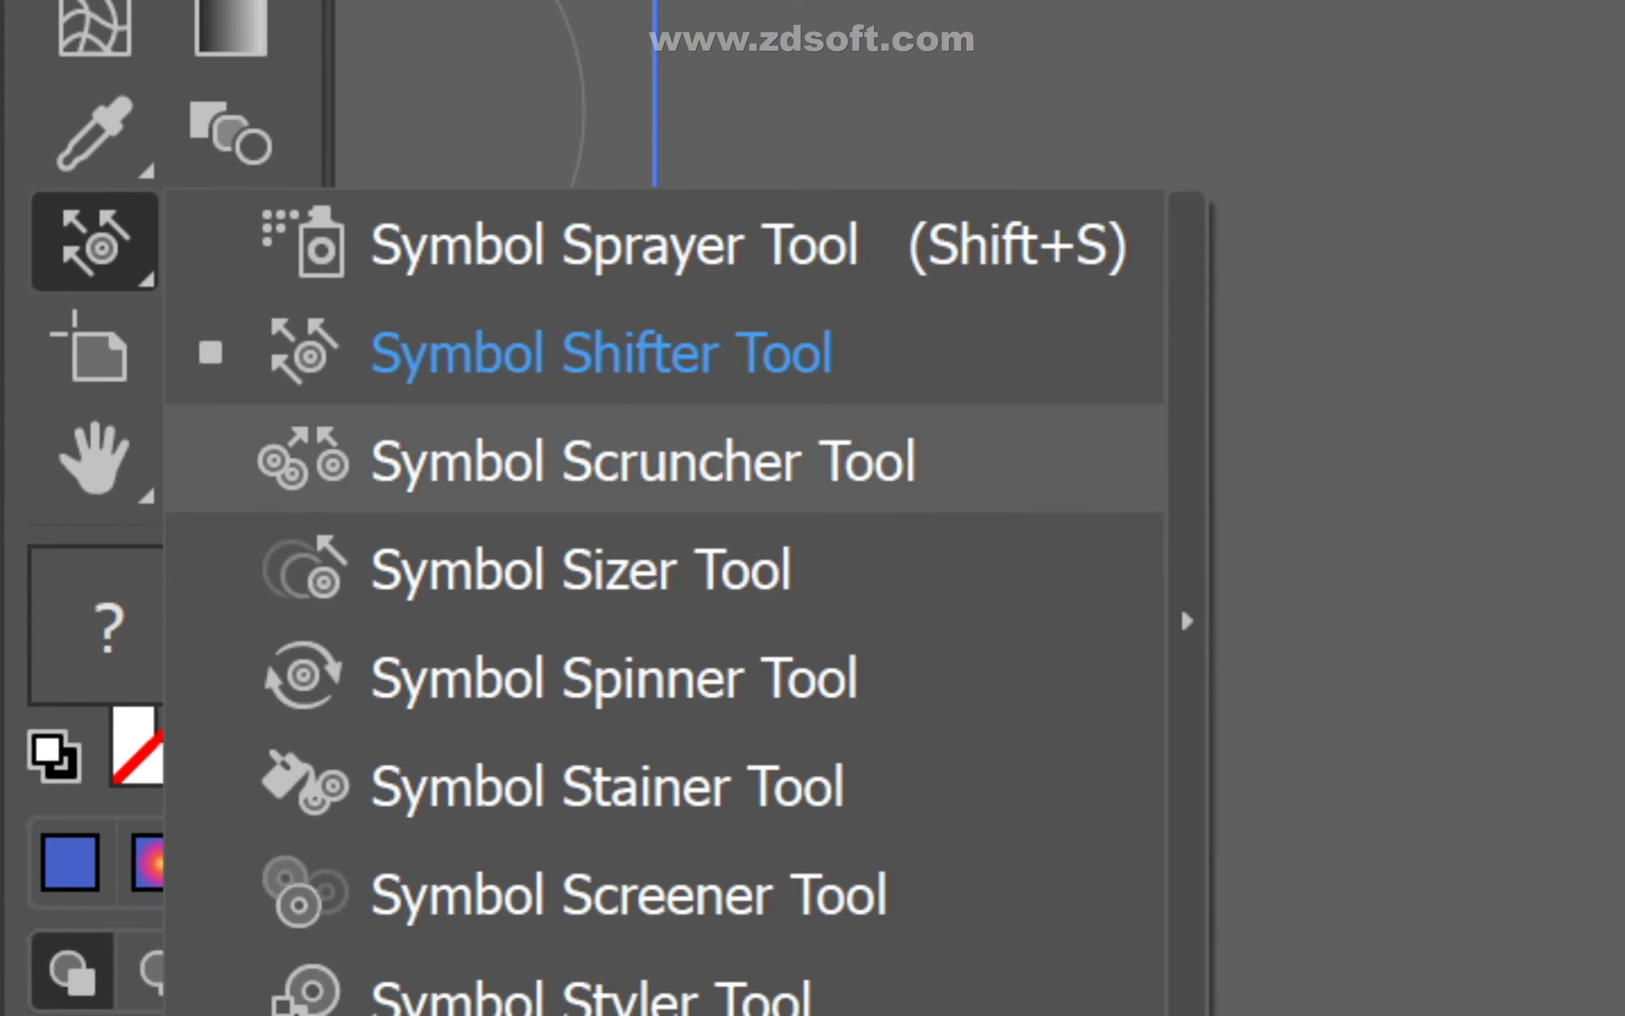
pyautogui.click(642, 461)
pyautogui.click(1474, 595)
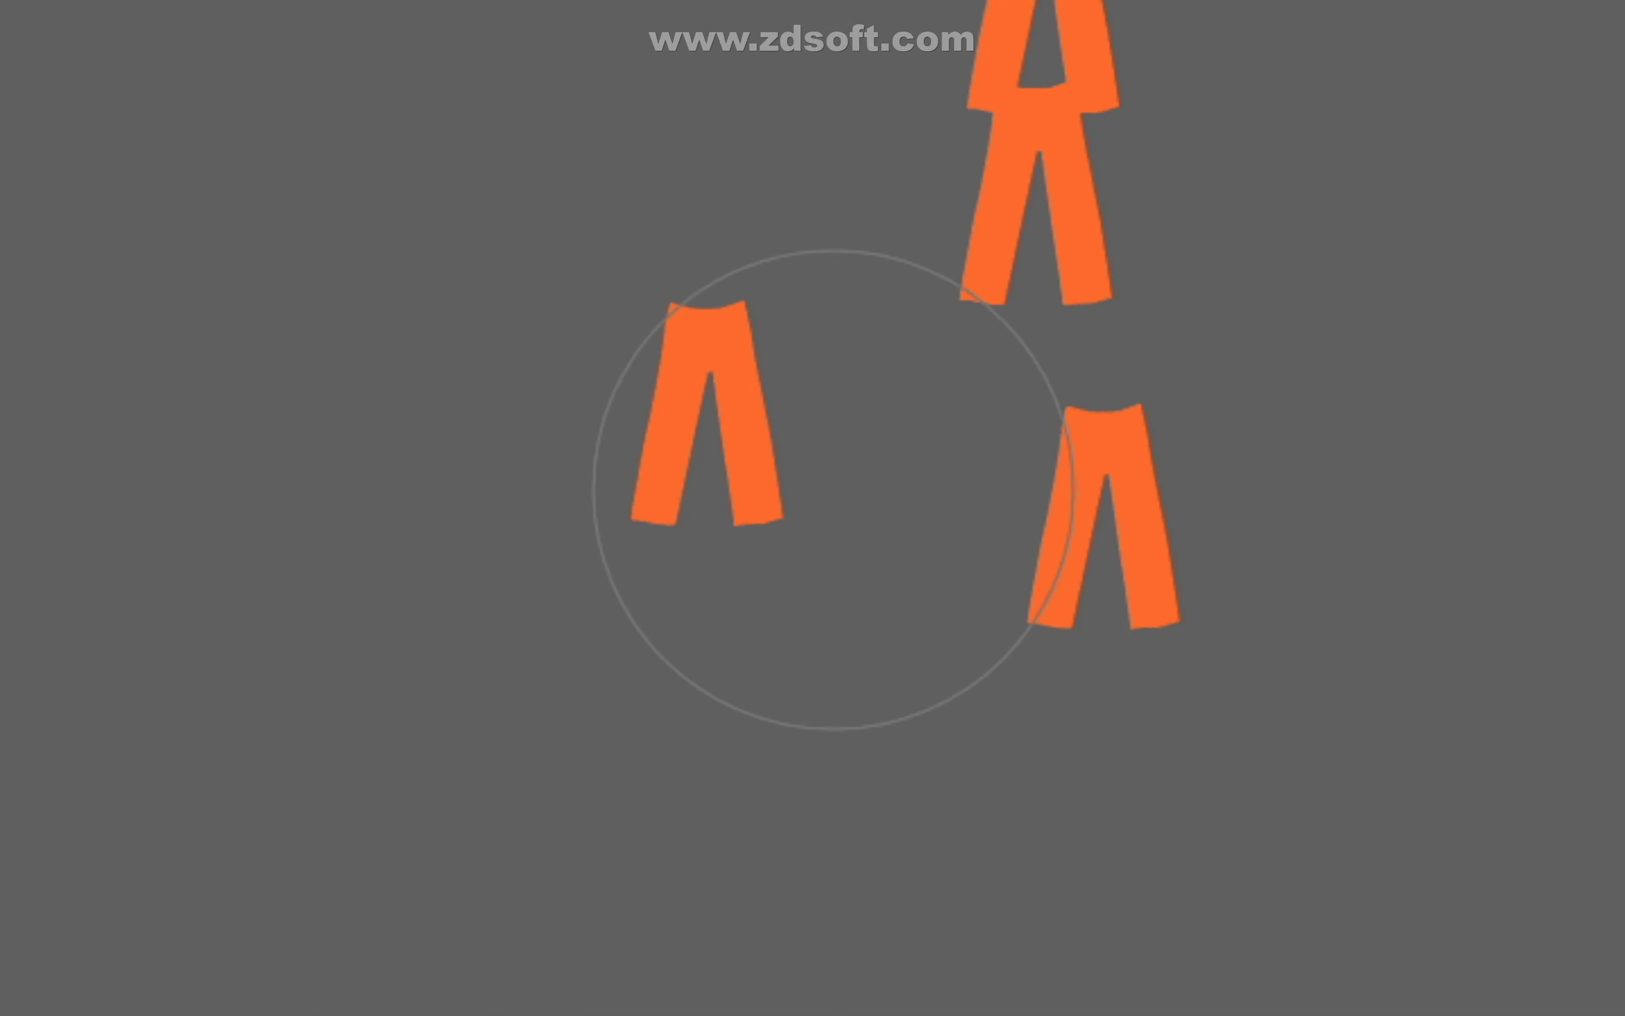
# - Try out the Symbol Sizer and Symbol Spinner tools on the symbol set
pyautogui.click(70, 505)
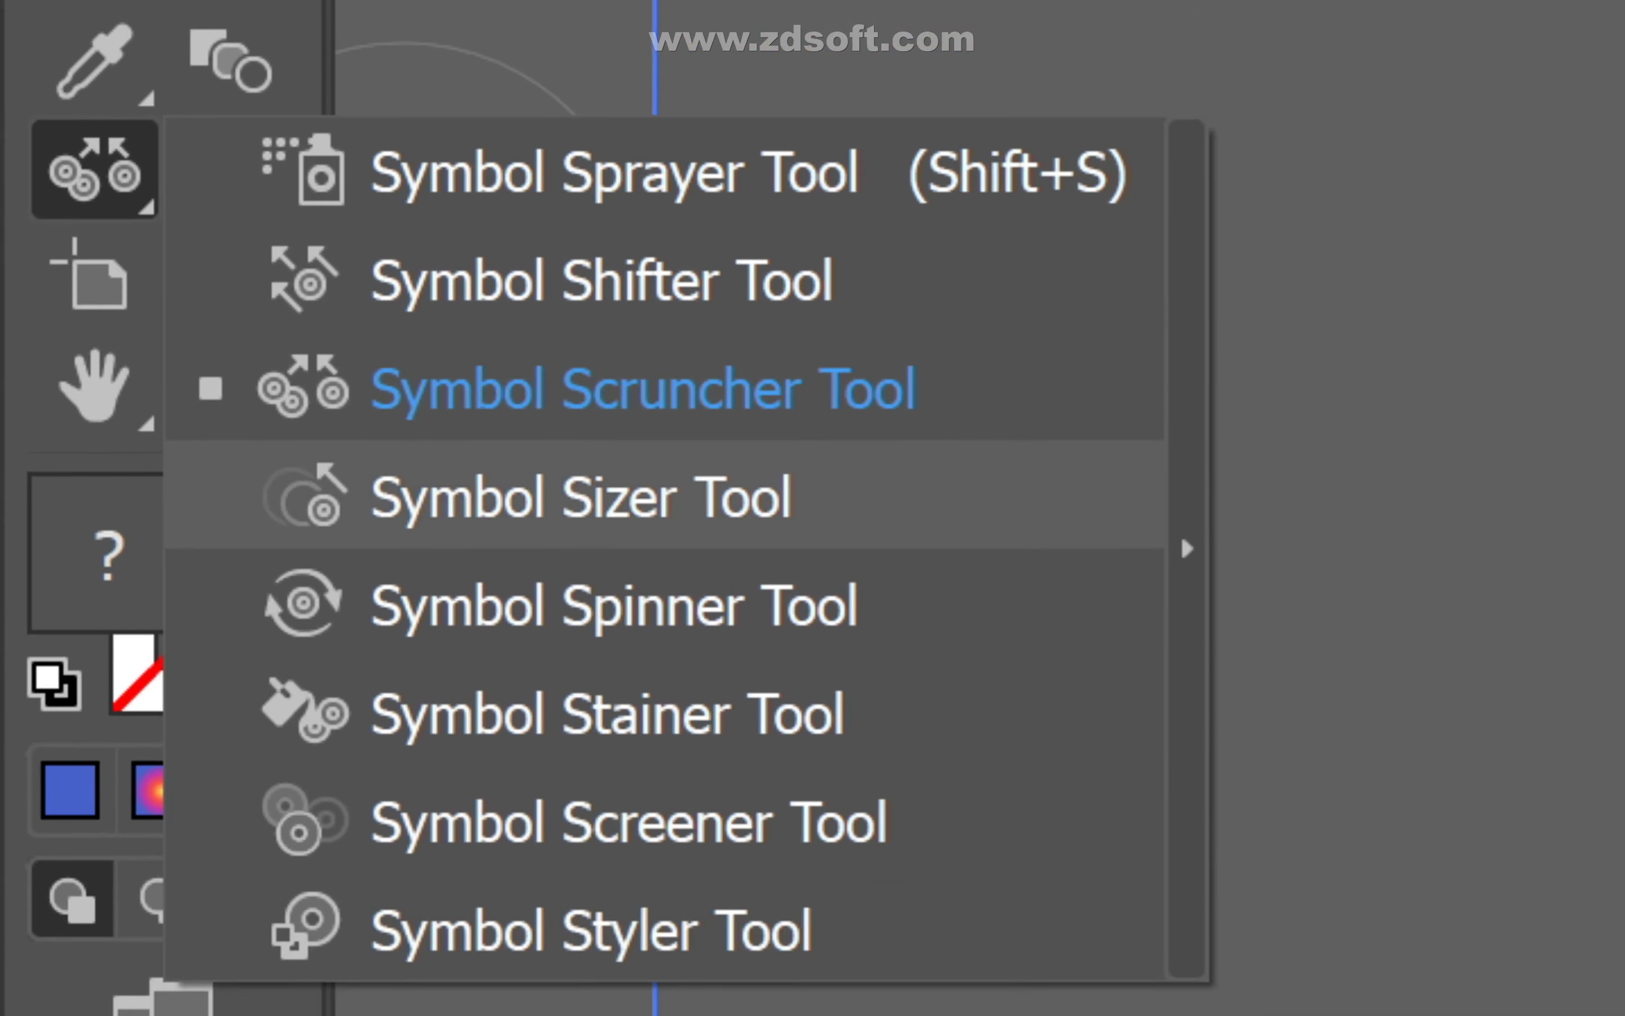
pyautogui.click(581, 497)
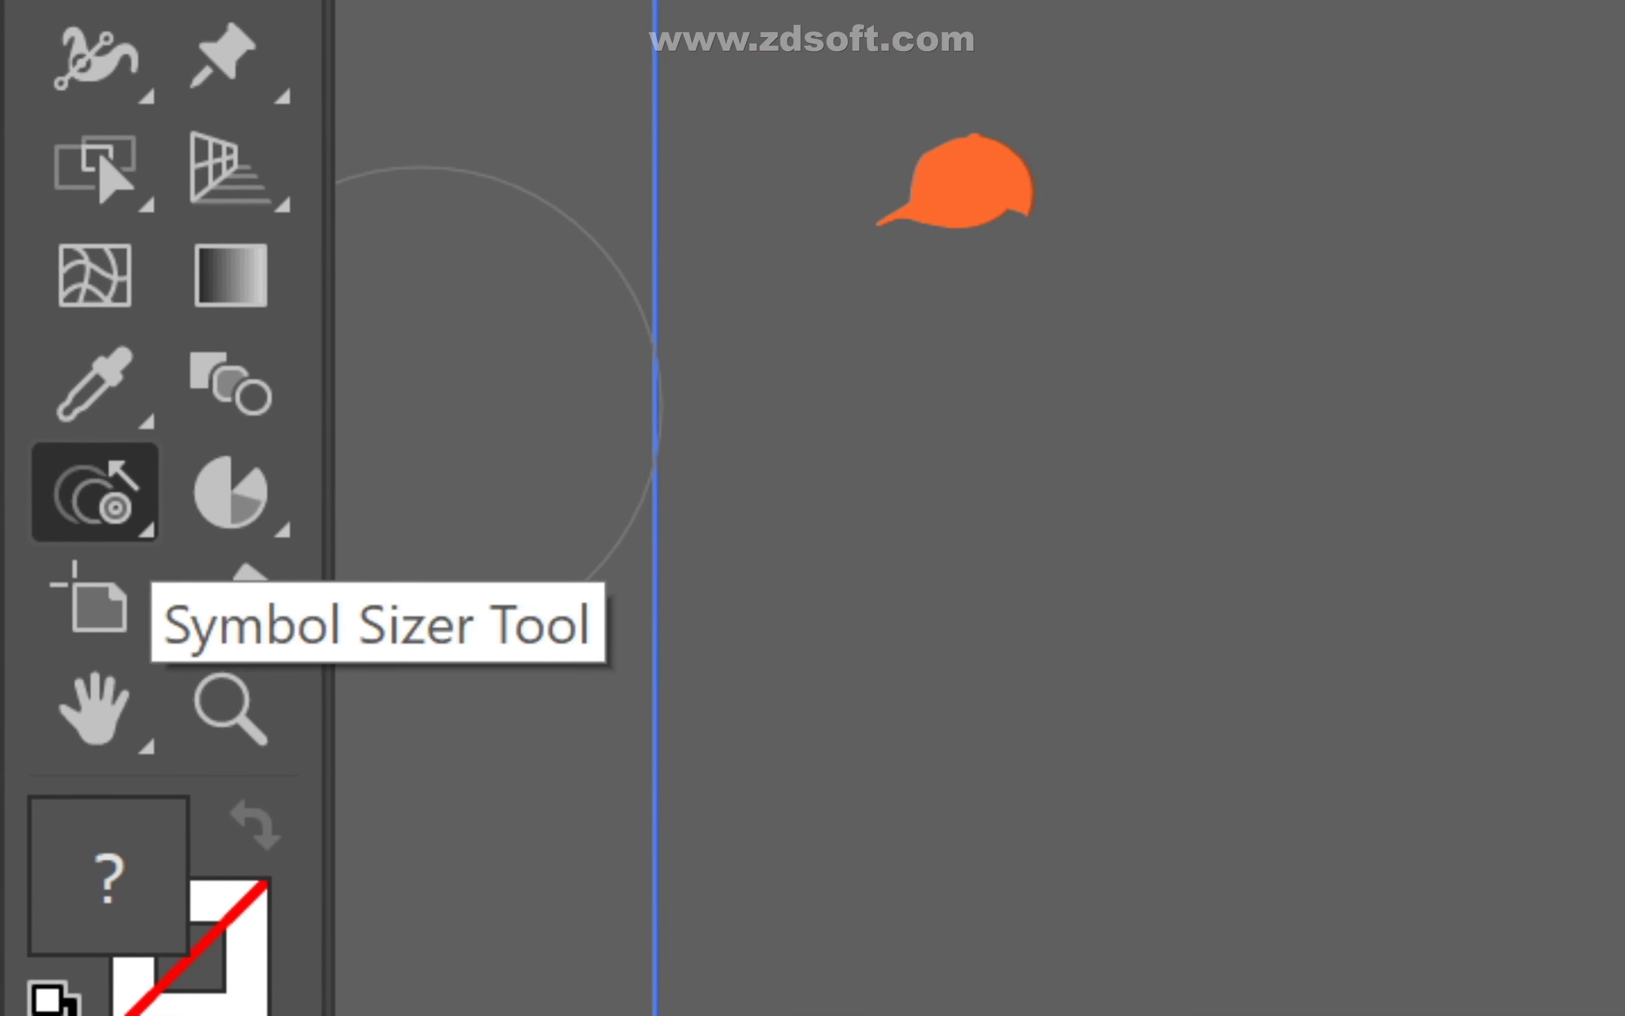
pyautogui.click(94, 507)
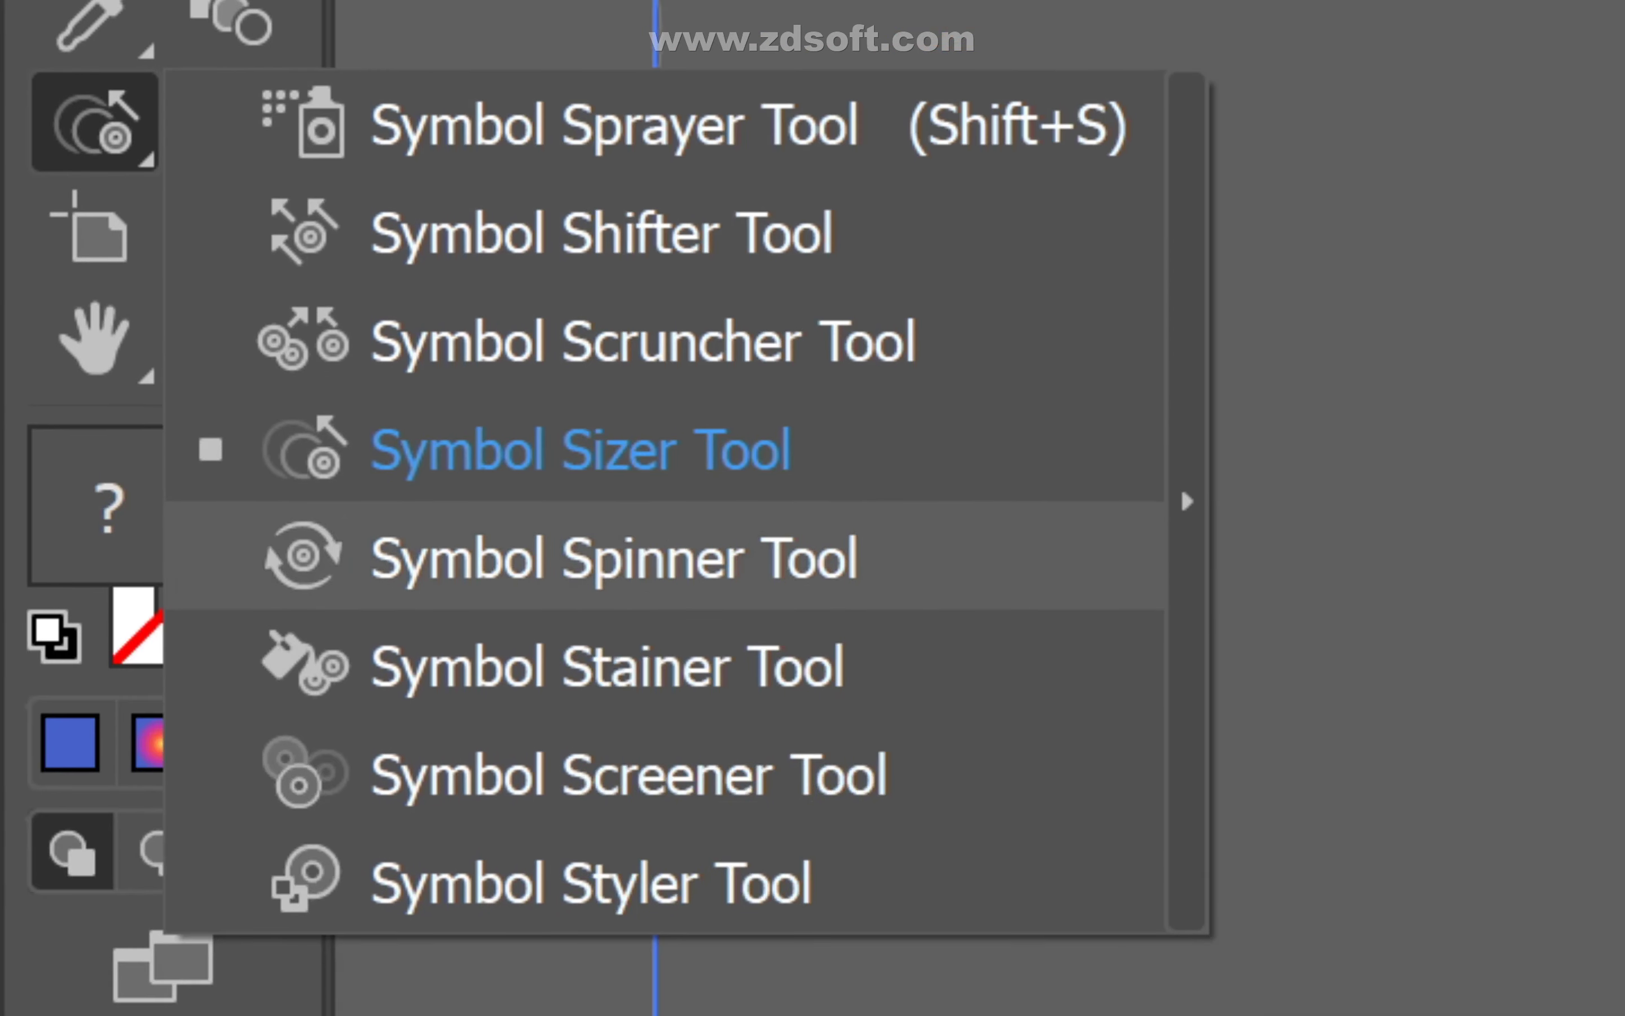
pyautogui.click(604, 557)
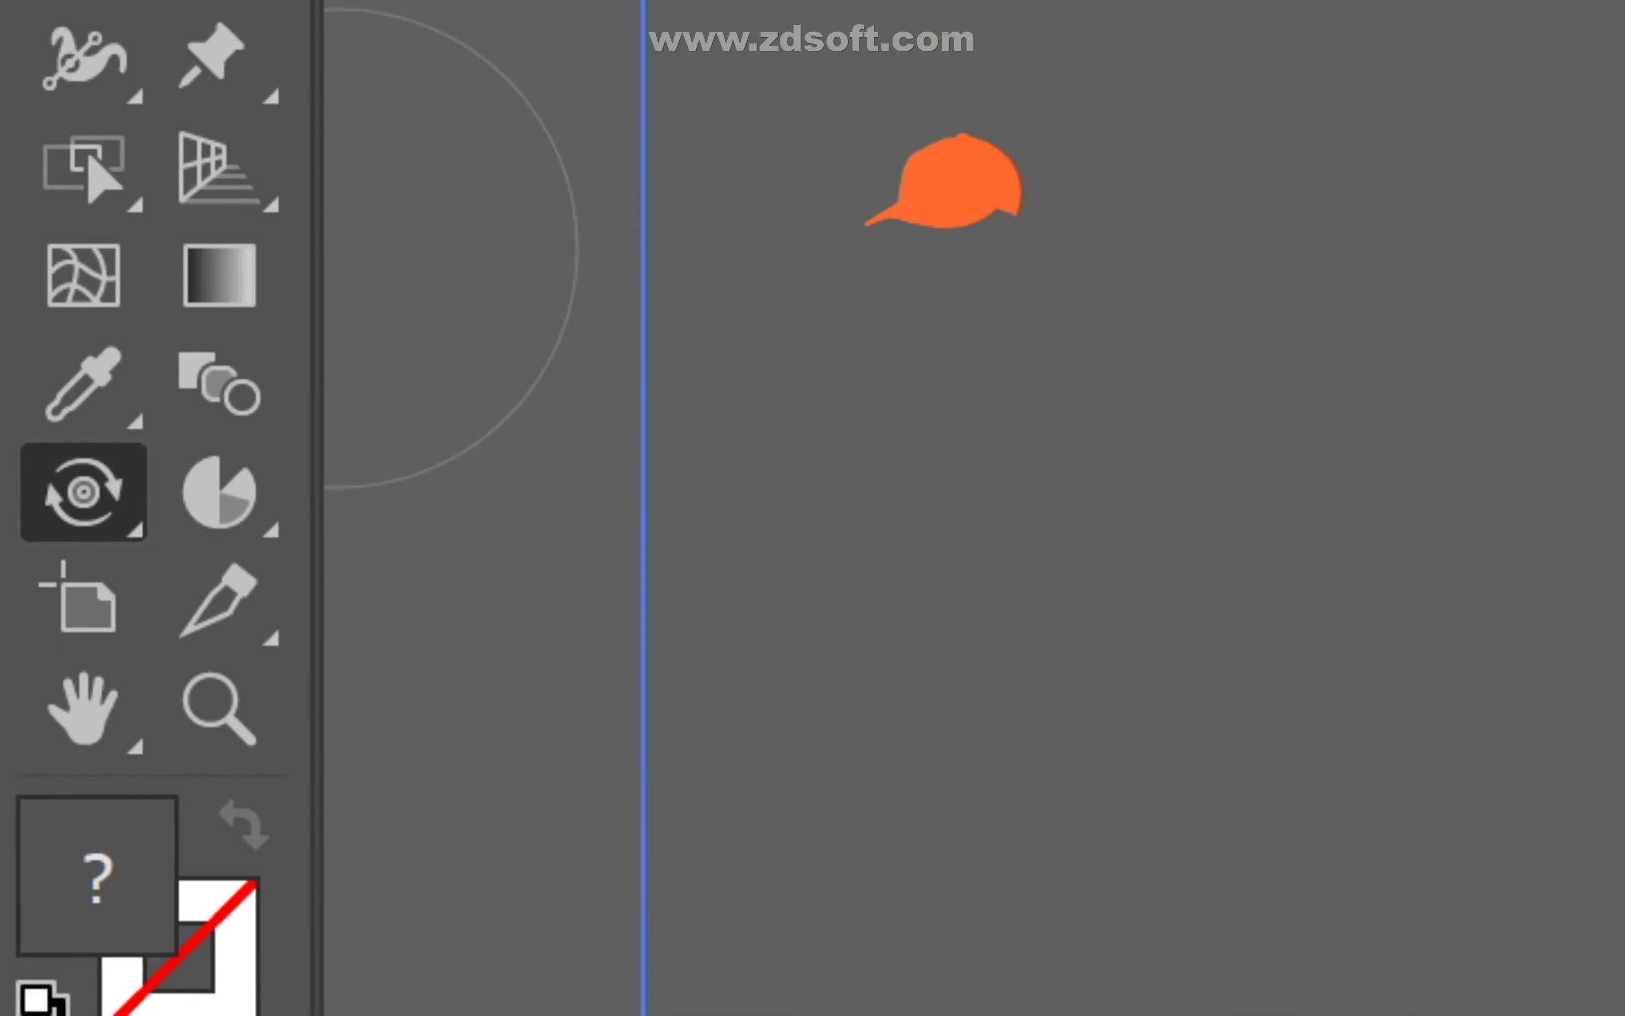
# - Spray a dense cluster of orange caps beside the pants symbols with the Symbol Sprayer tool
pyautogui.click(84, 492)
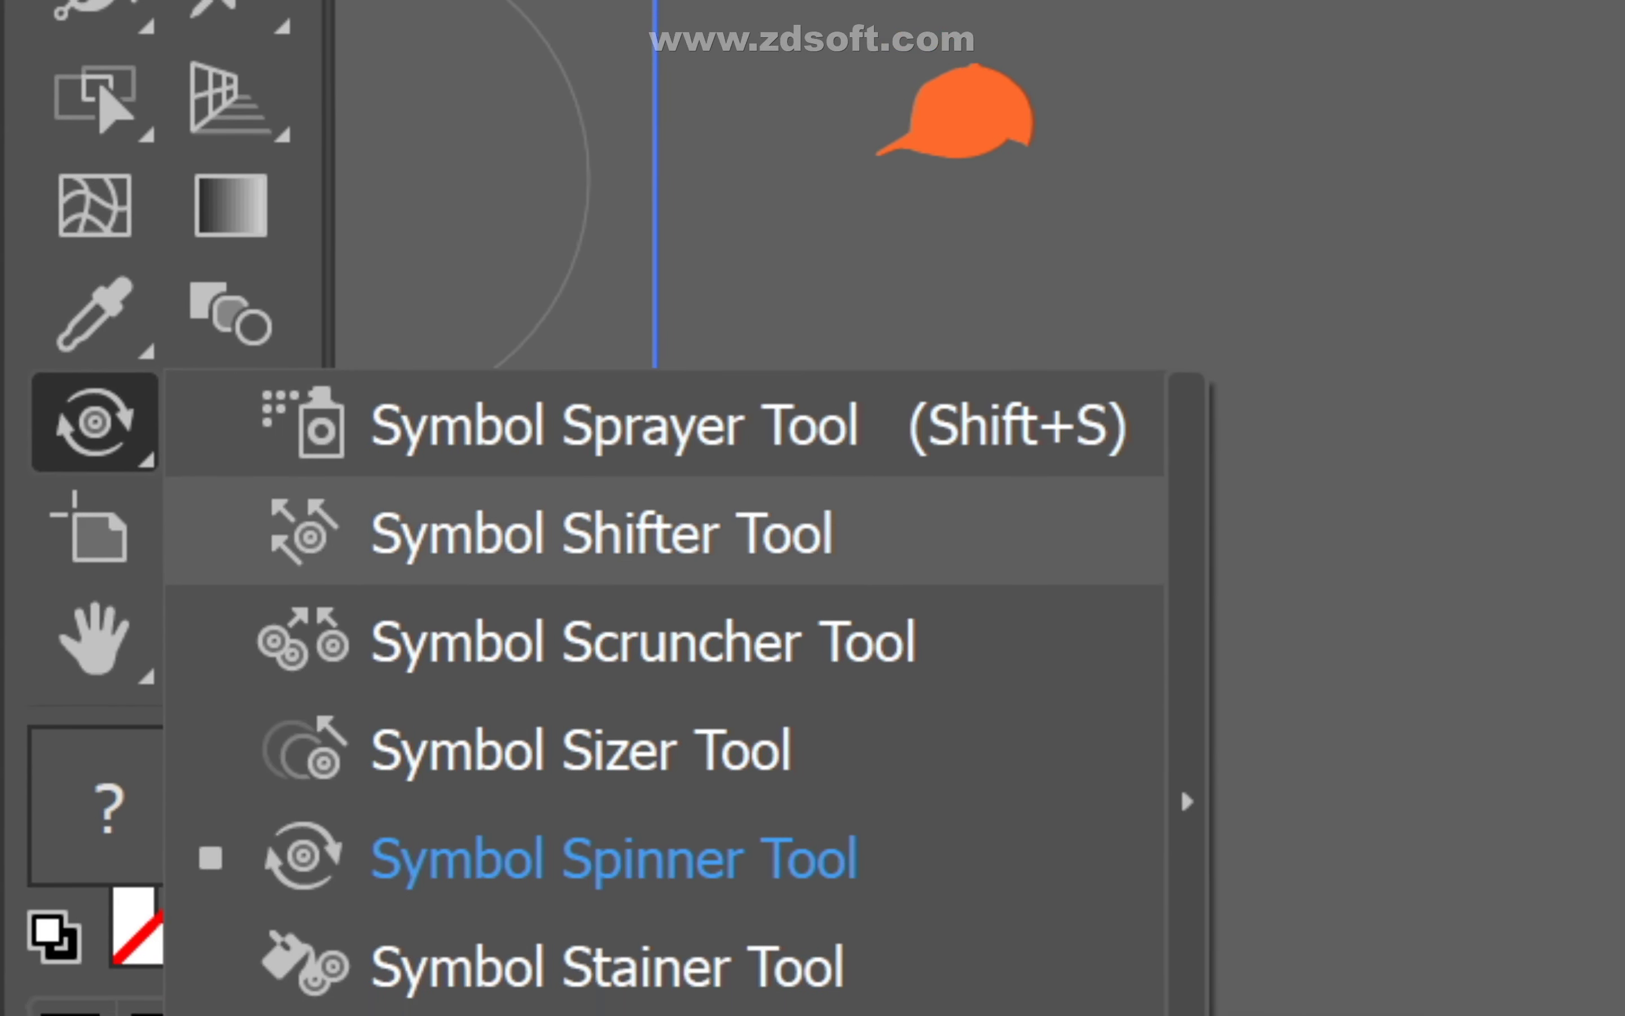
pyautogui.click(572, 368)
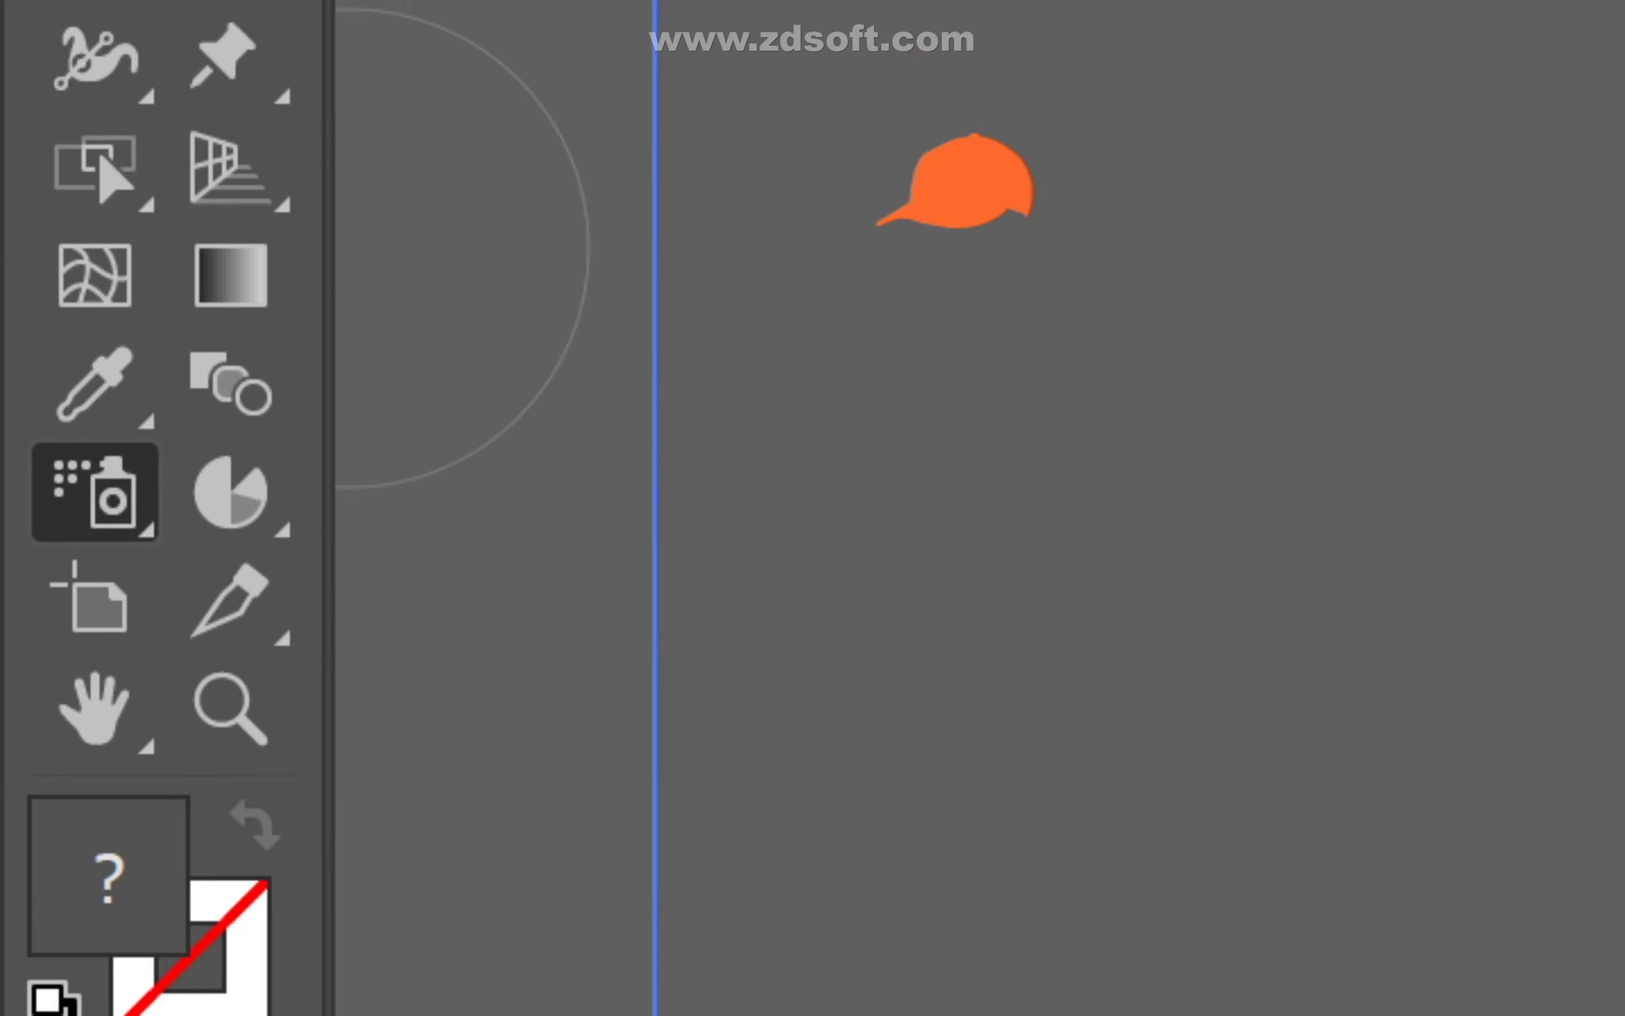
pyautogui.moveTo(948, 573); pyautogui.dragTo(858, 512)
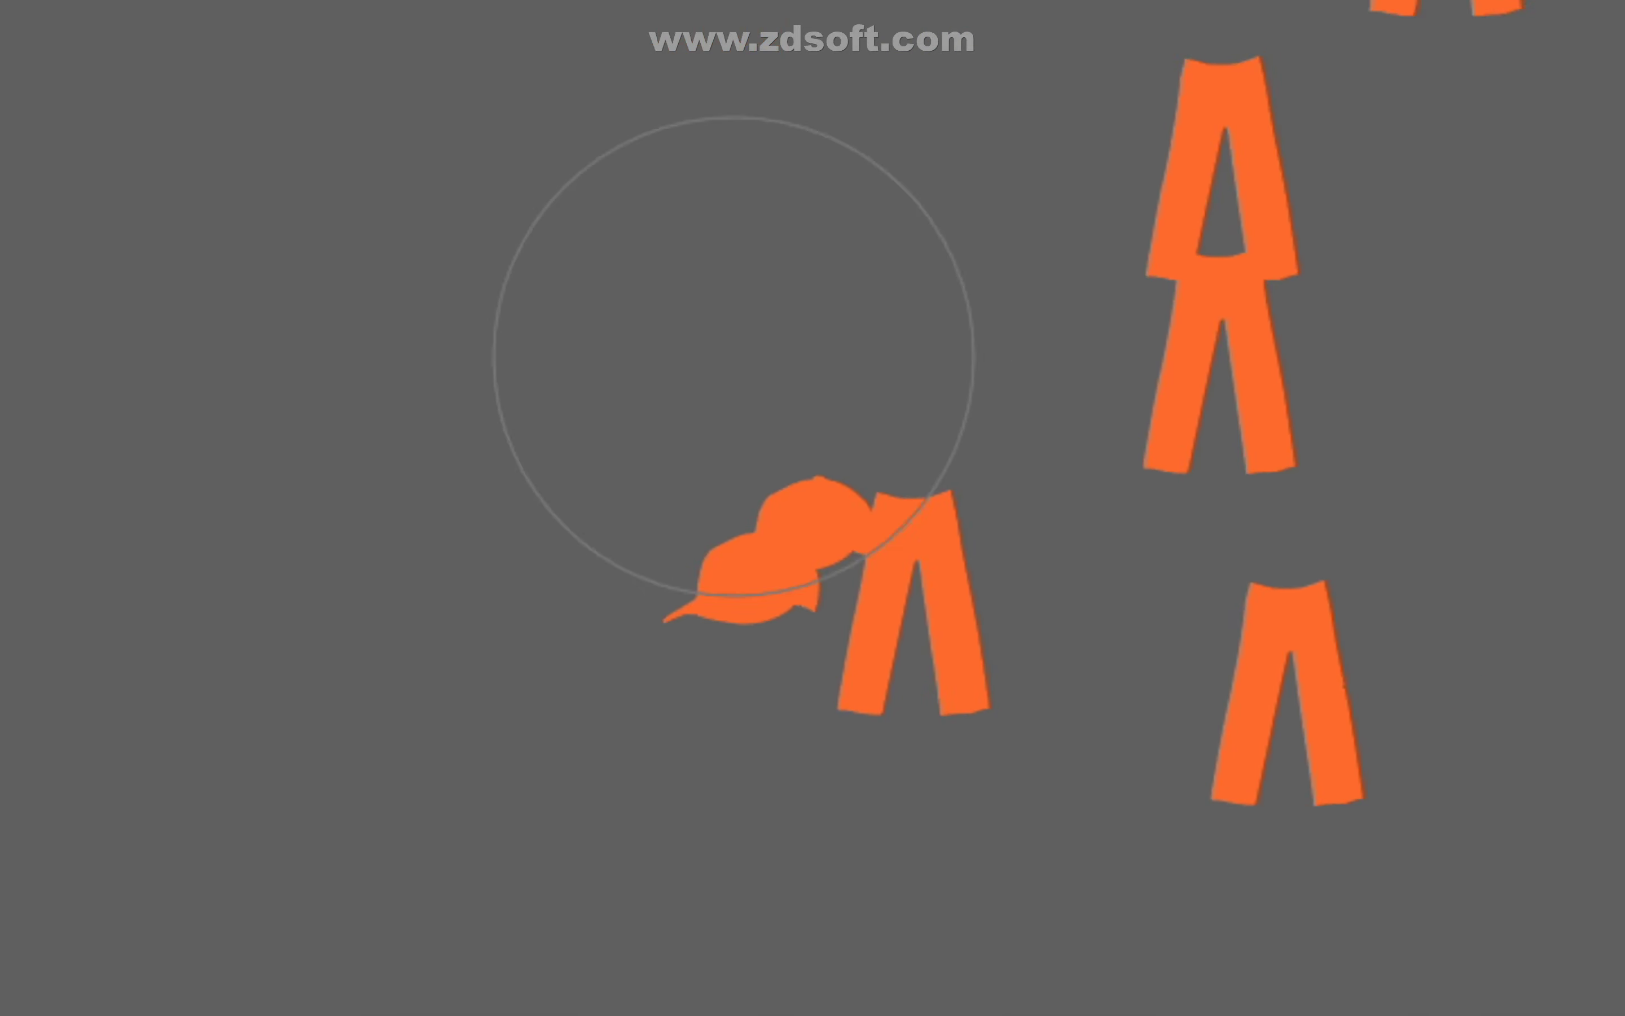
pyautogui.moveTo(734, 356)
pyautogui.mouseDown()
pyautogui.moveTo(776, 465)
pyautogui.moveTo(812, 502)
pyautogui.mouseUp()
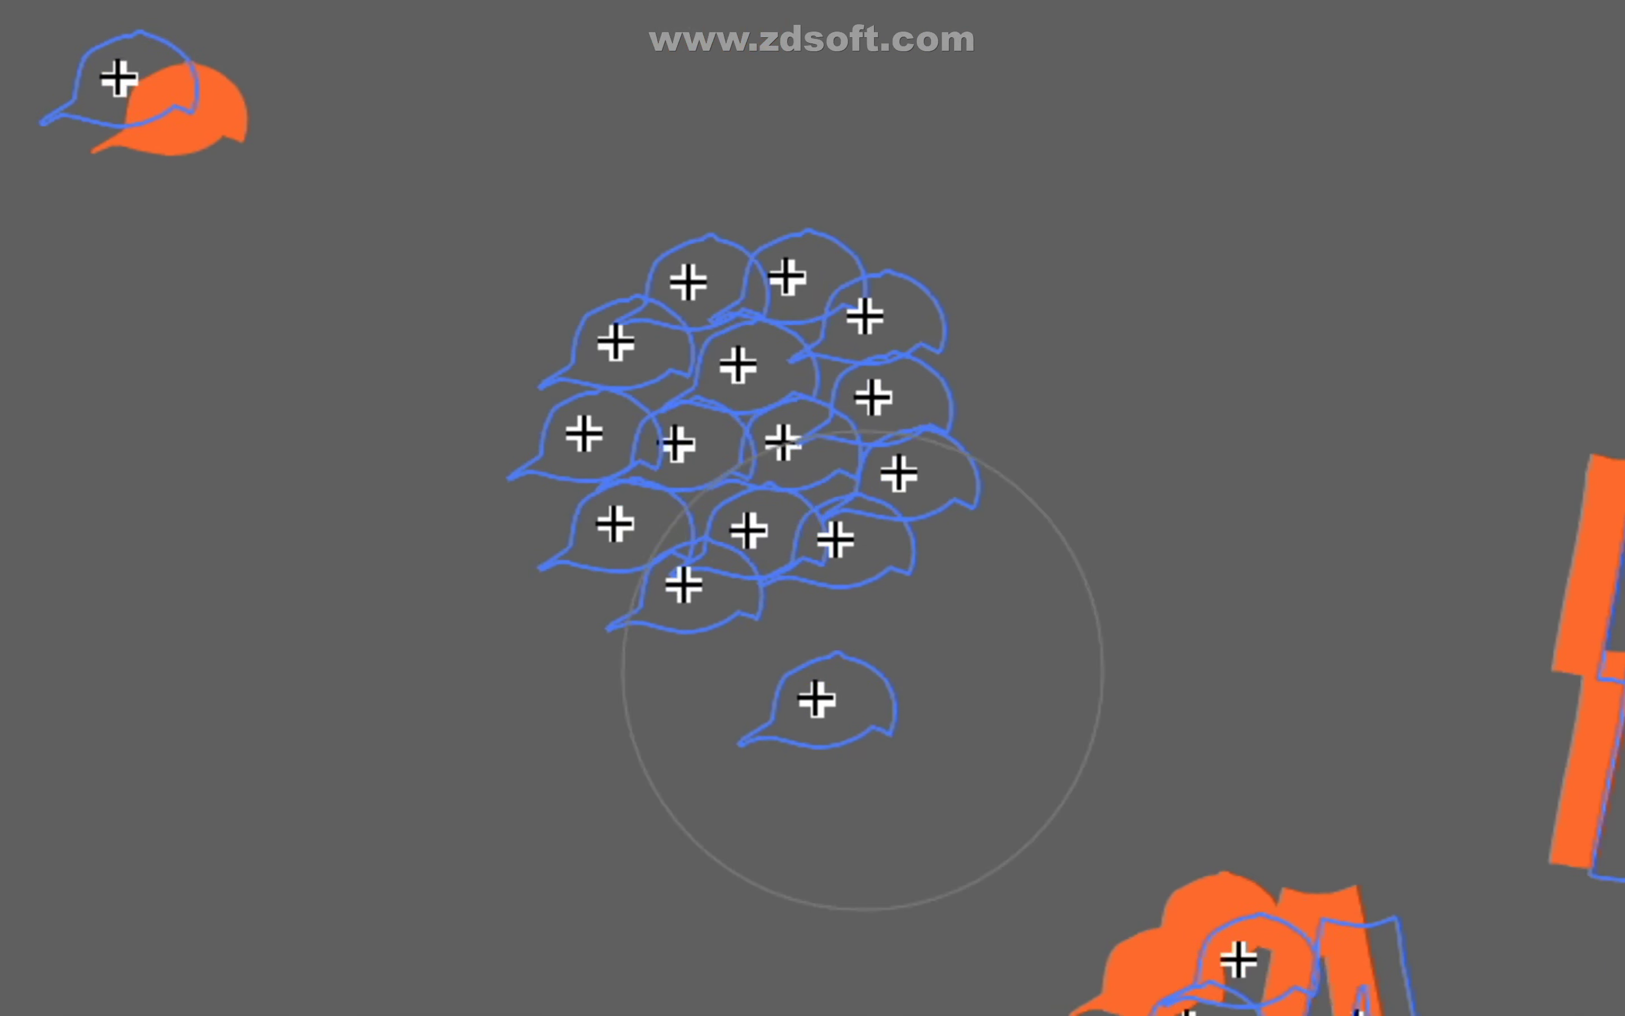
pyautogui.moveTo(863, 670)
pyautogui.mouseDown()
pyautogui.moveTo(1039, 544)
pyautogui.moveTo(854, 415)
pyautogui.moveTo(907, 483)
pyautogui.mouseUp()
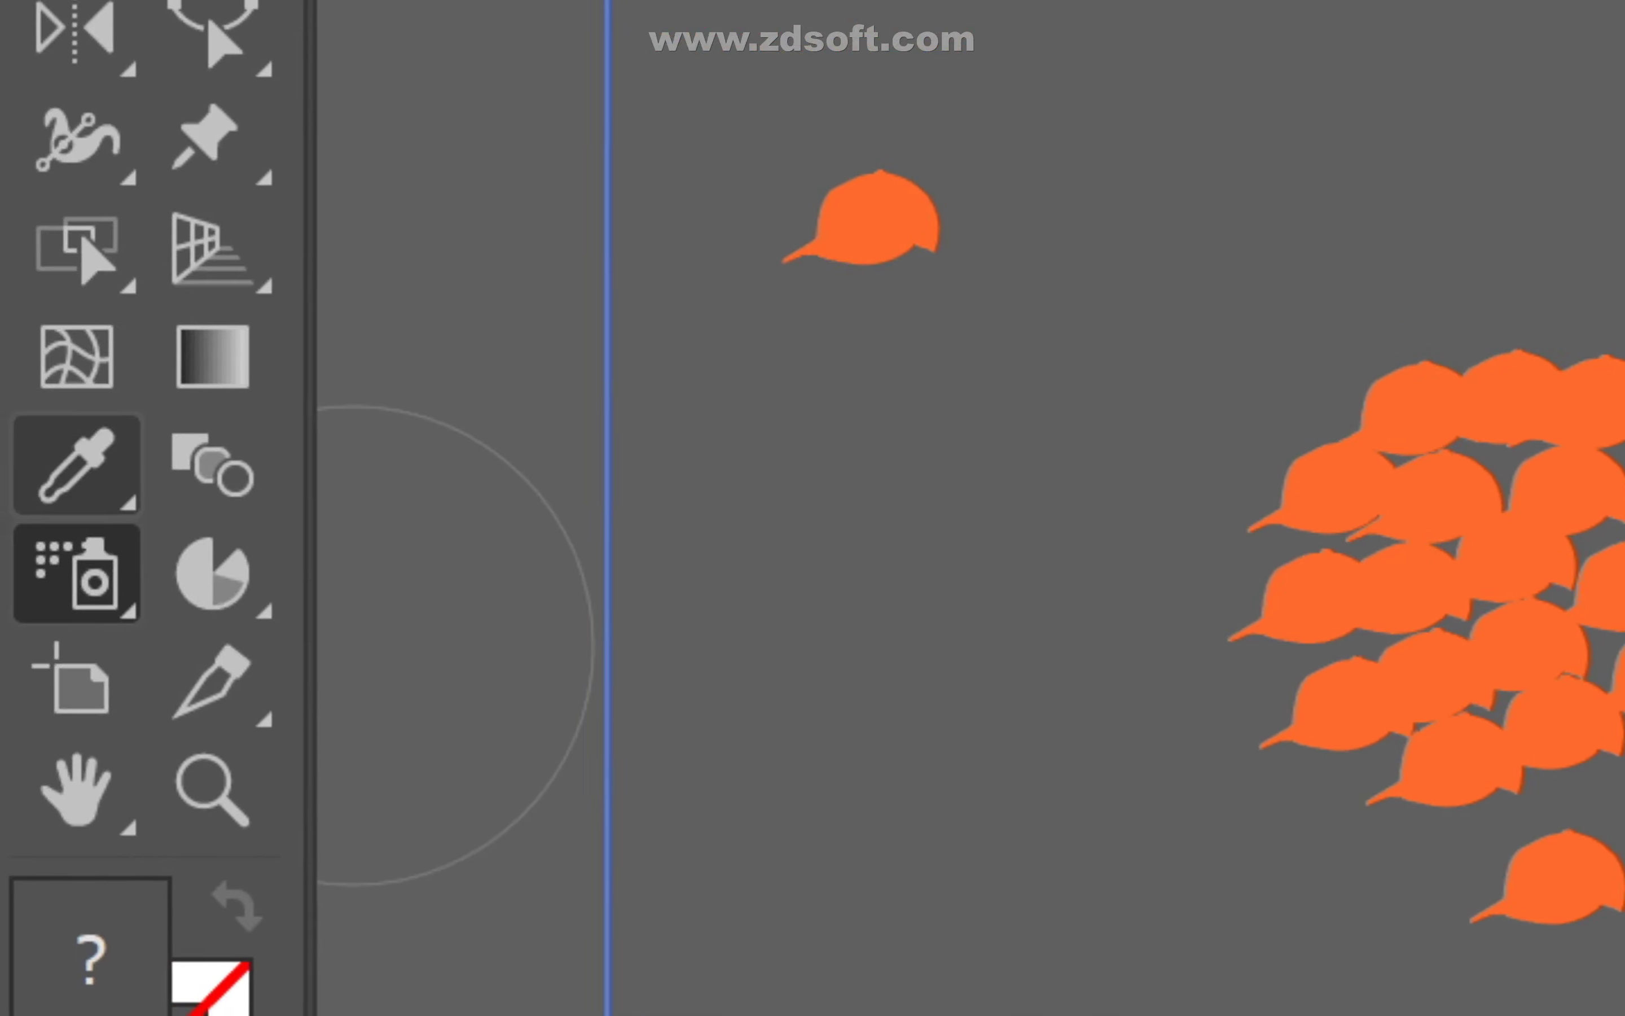
# - Rearrange the clustered cap symbols by brushing through them with a symbolism tool
pyautogui.click(75, 573)
pyautogui.click(598, 606)
pyautogui.moveTo(861, 340); pyautogui.dragTo(1138, 302)
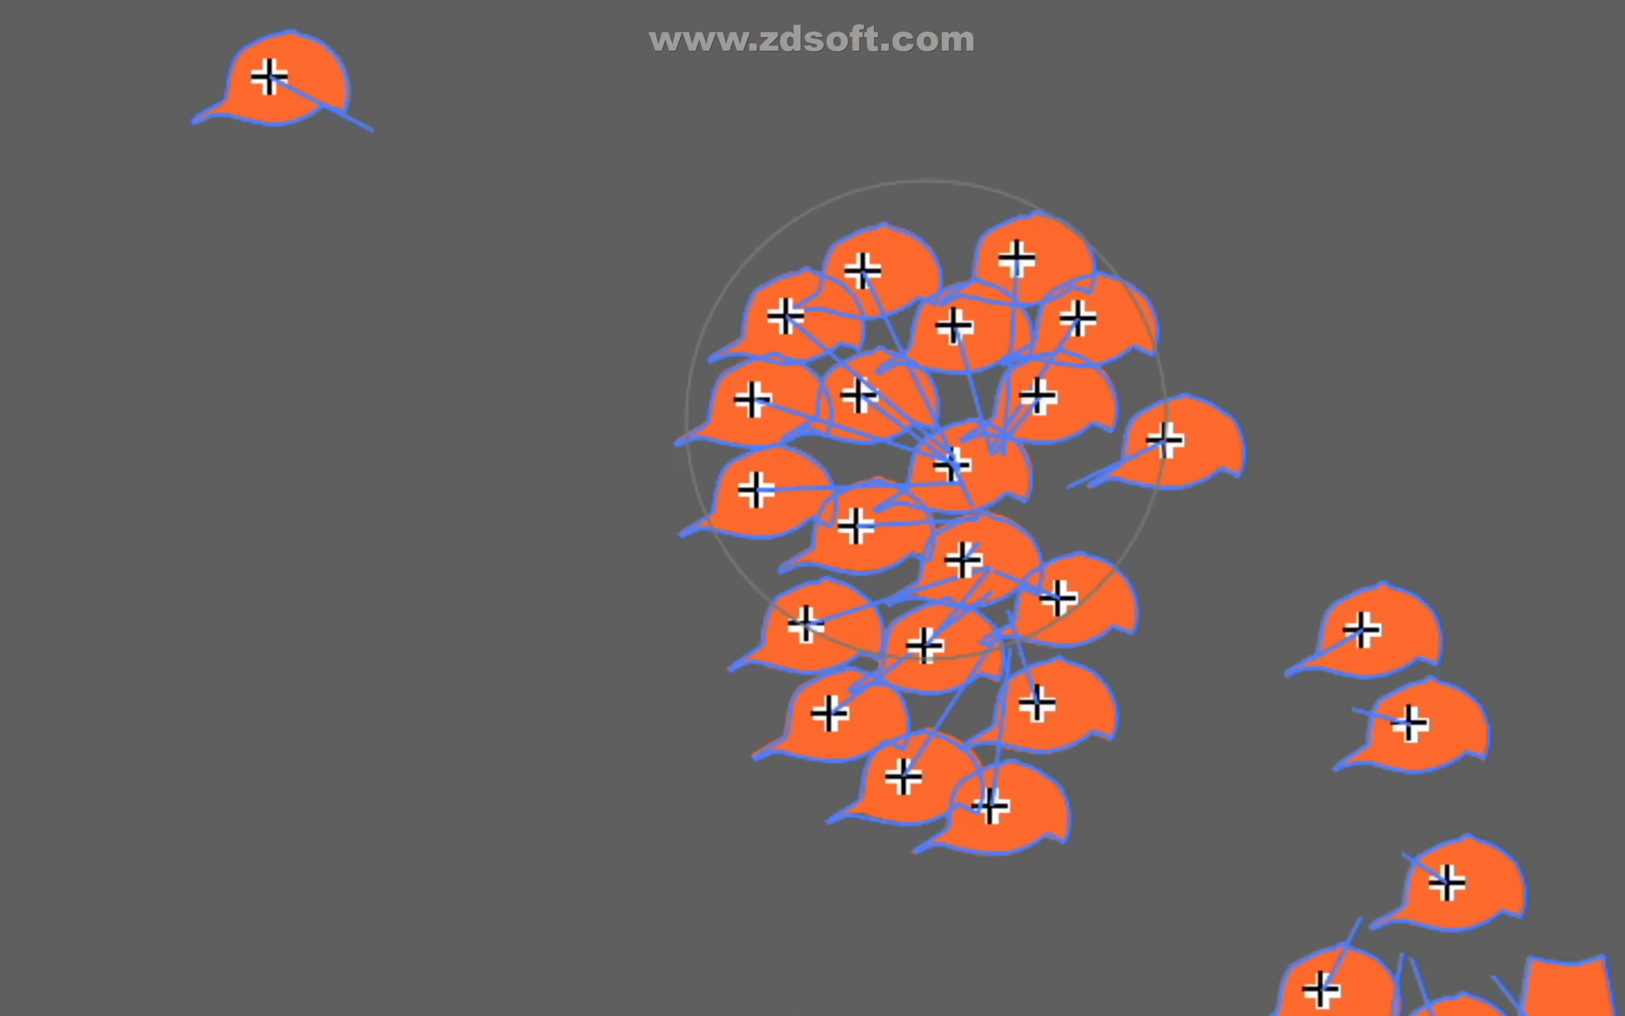
pyautogui.moveTo(926, 420)
pyautogui.mouseDown()
pyautogui.moveTo(981, 895)
pyautogui.moveTo(973, 994)
pyautogui.mouseUp()
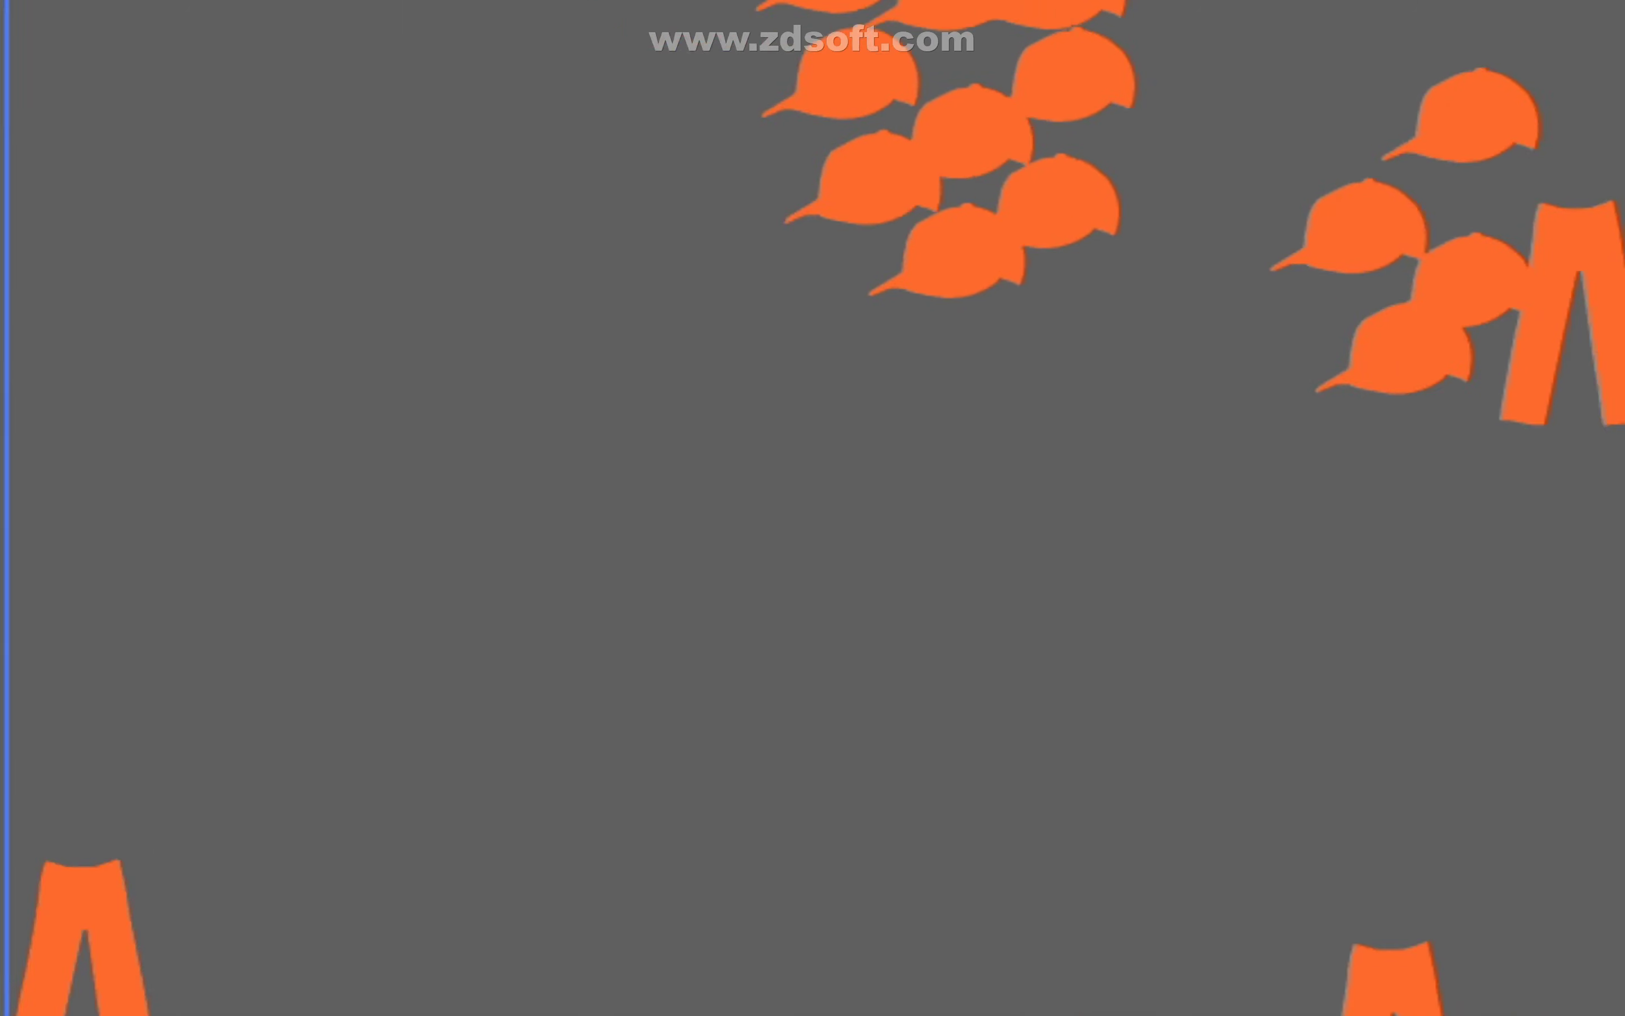
# - Reactivate the Symbol Sprayer tool and open the Mobile symbol library
pyautogui.click(51, 432)
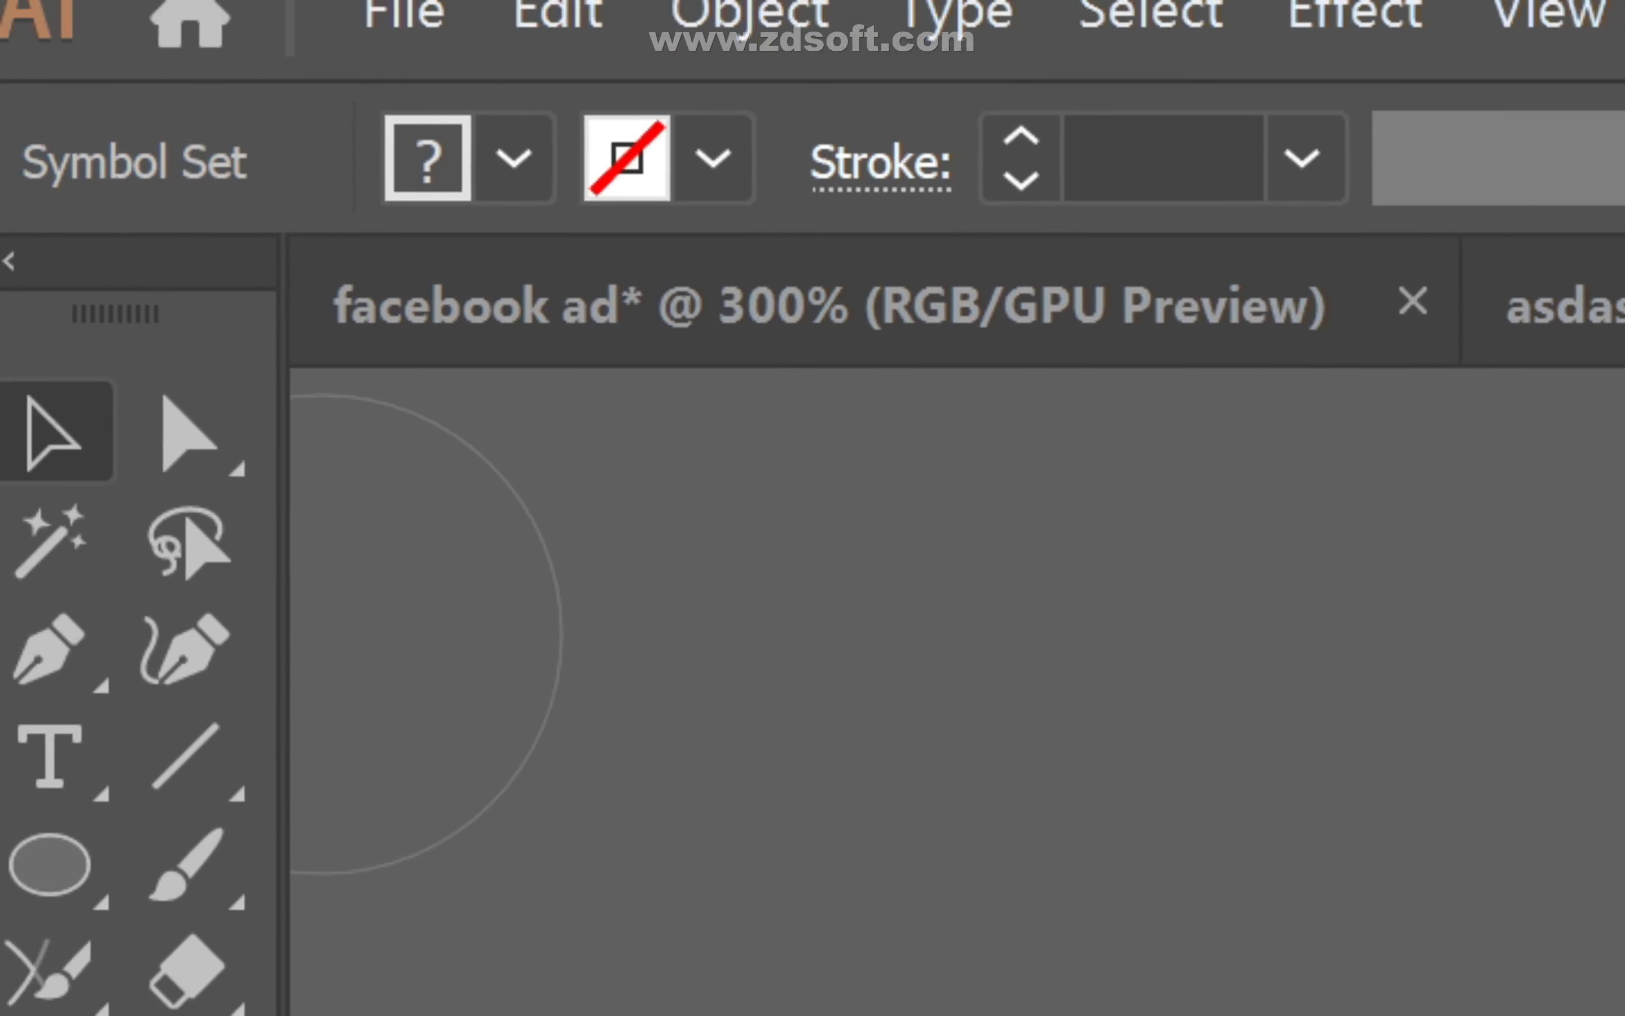
pyautogui.click(73, 620)
pyautogui.hotkey('shift', 's')
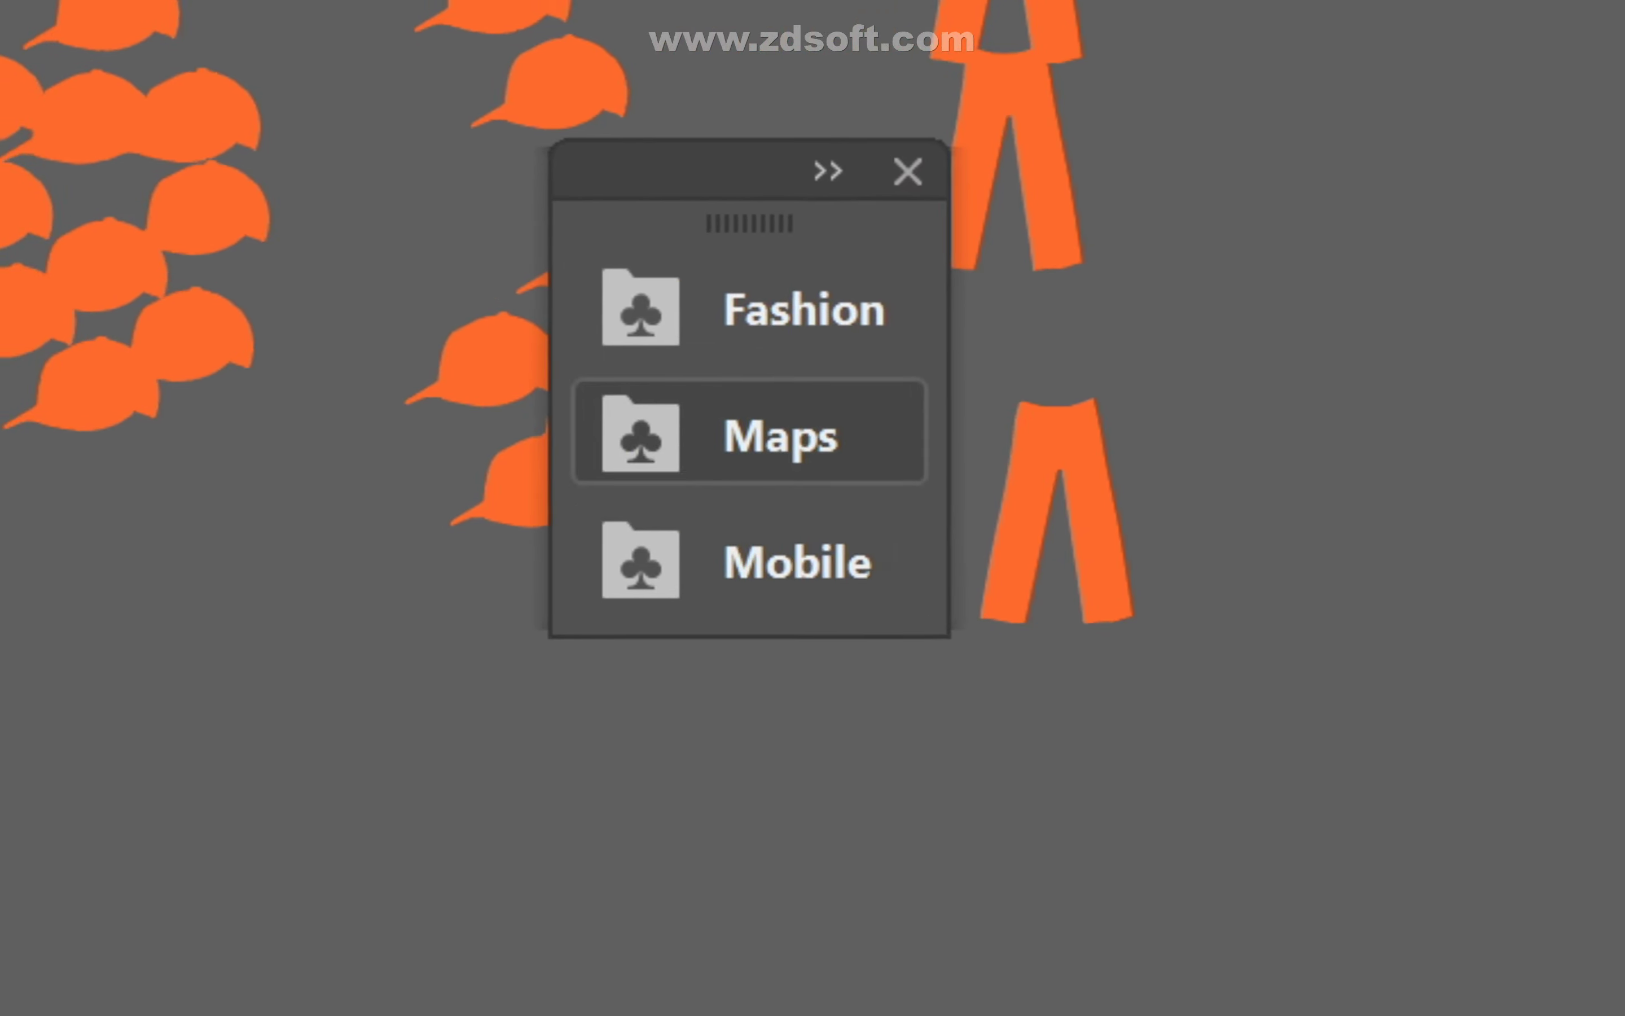
pyautogui.click(341, 791)
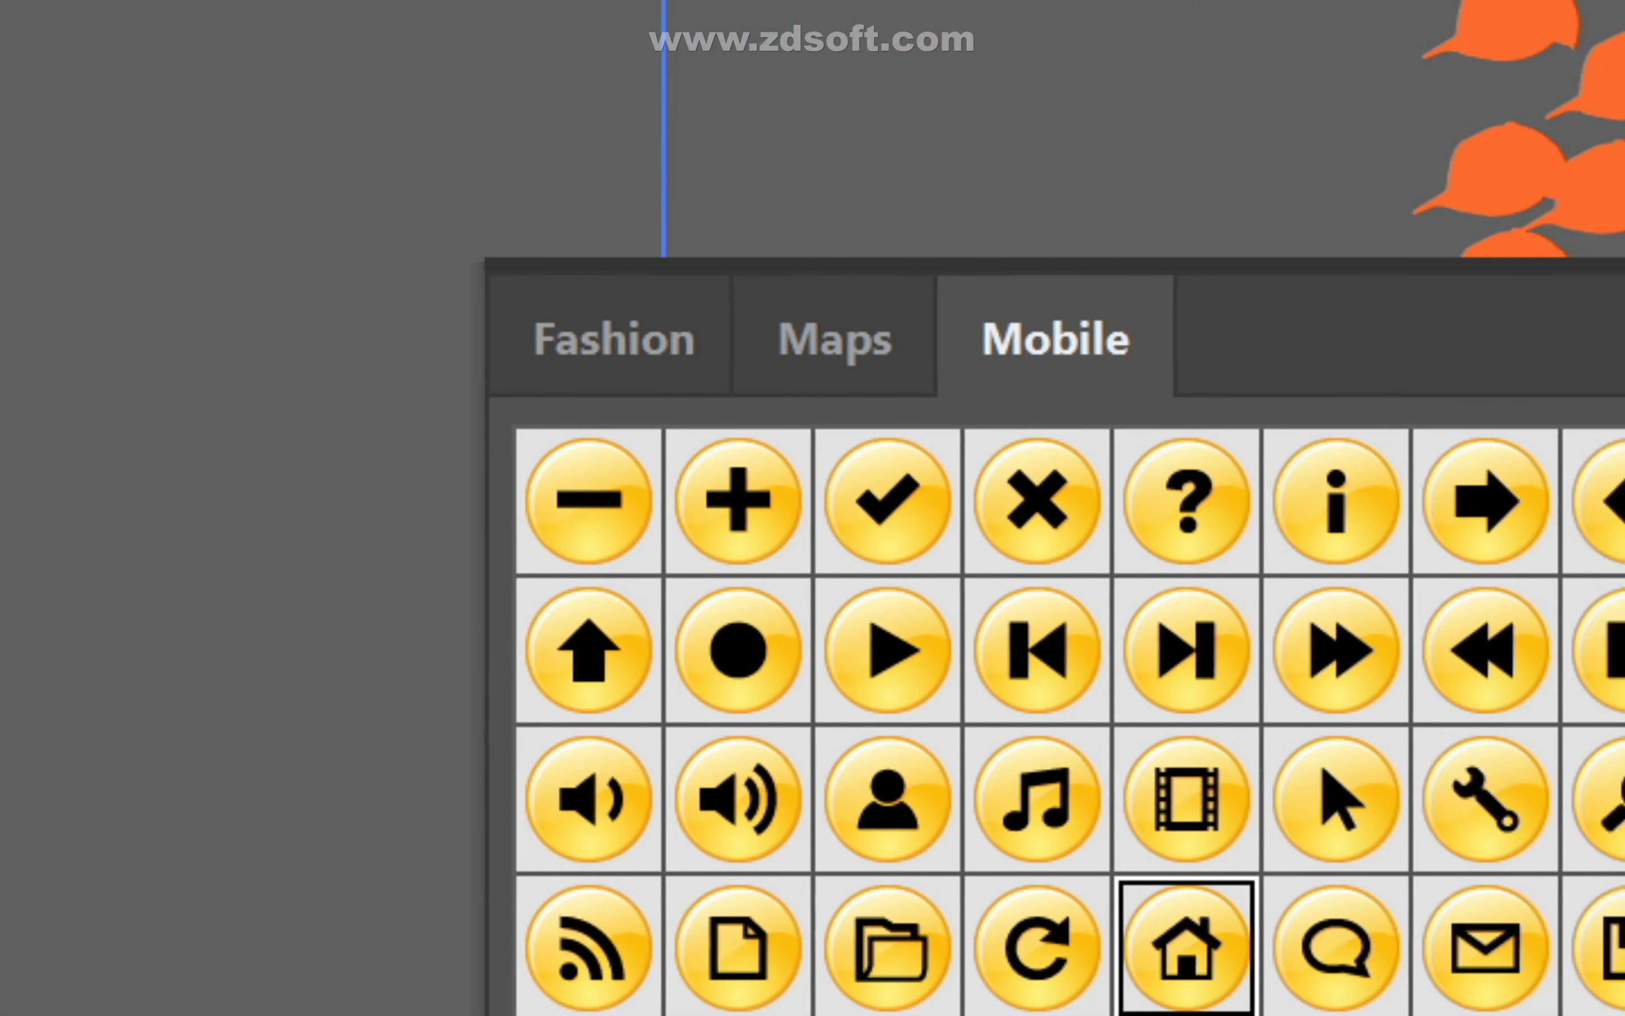
# - Spray a dense cluster of the yellow home symbol from the Mobile library onto the empty canvas area
pyautogui.click(1022, 441)
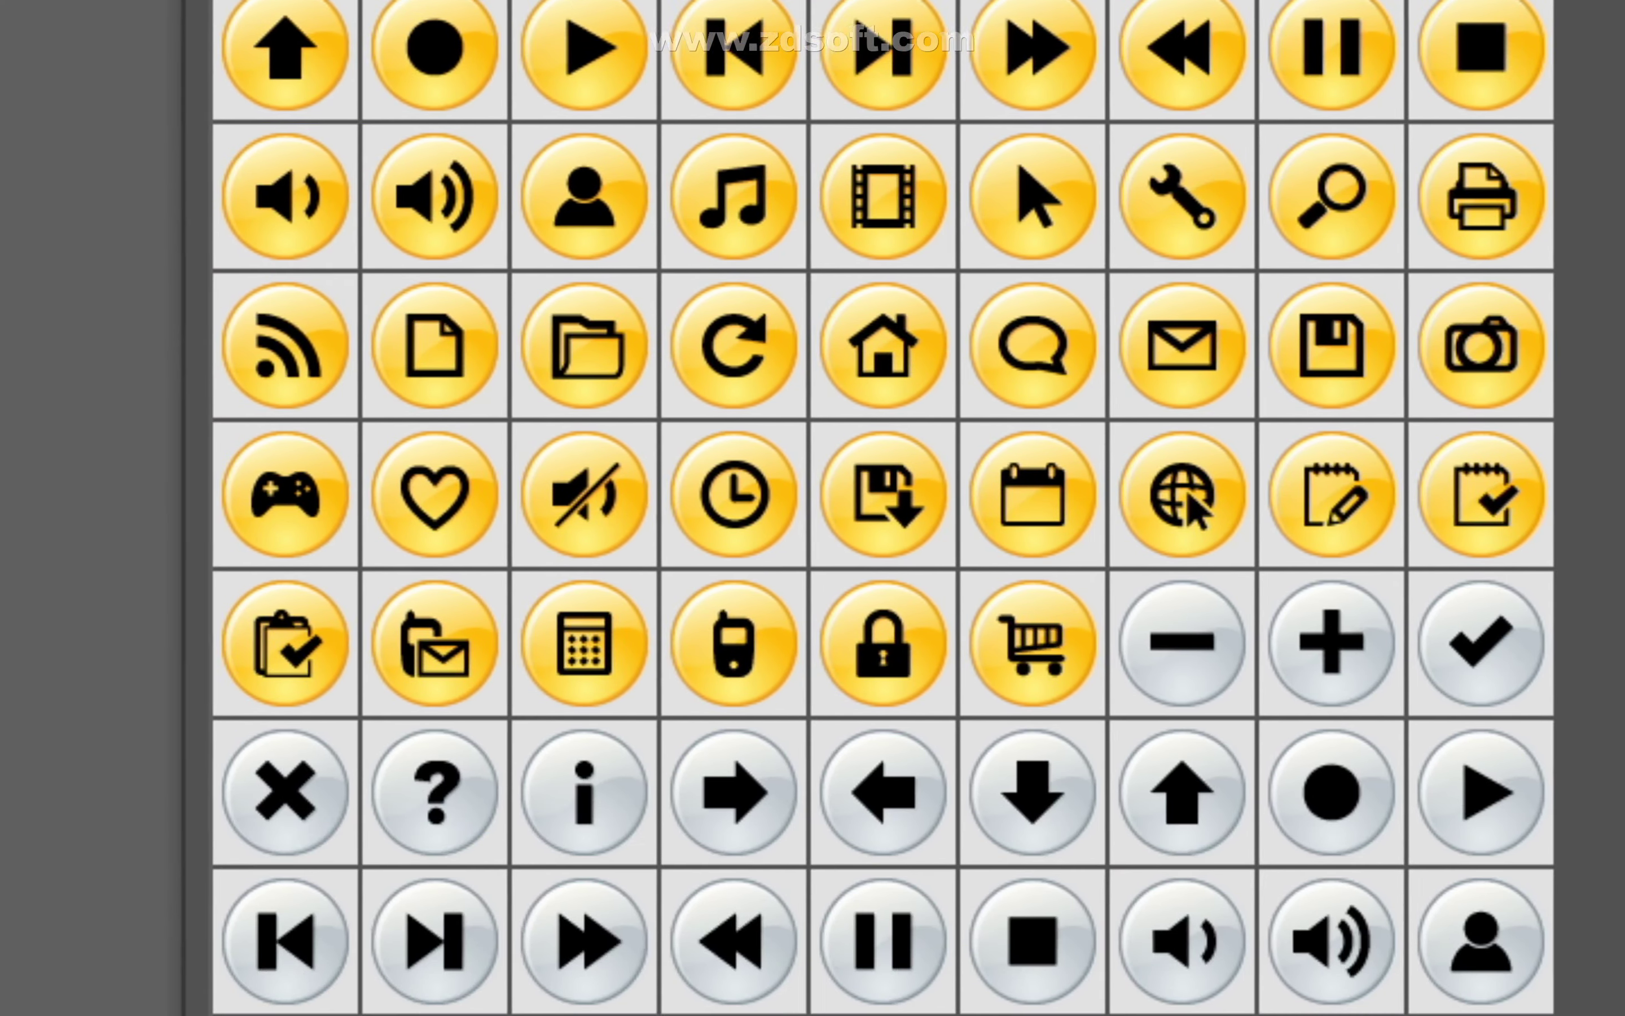
pyautogui.click(738, 600)
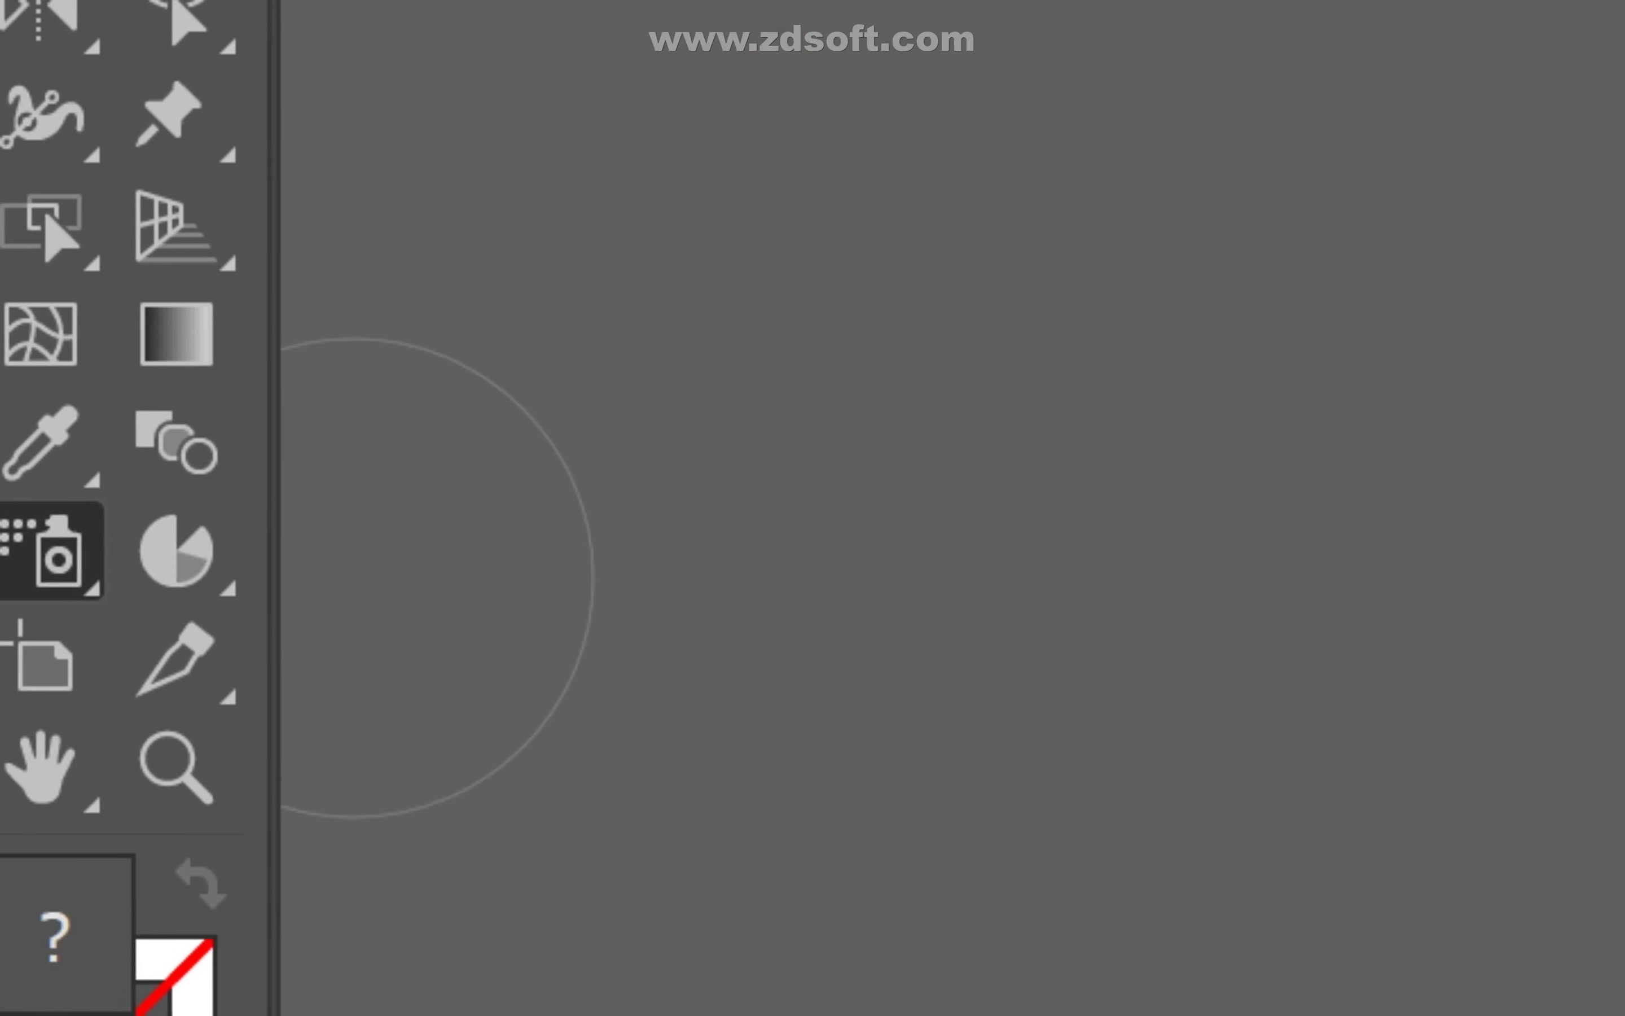
pyautogui.click(47, 552)
pyautogui.click(601, 626)
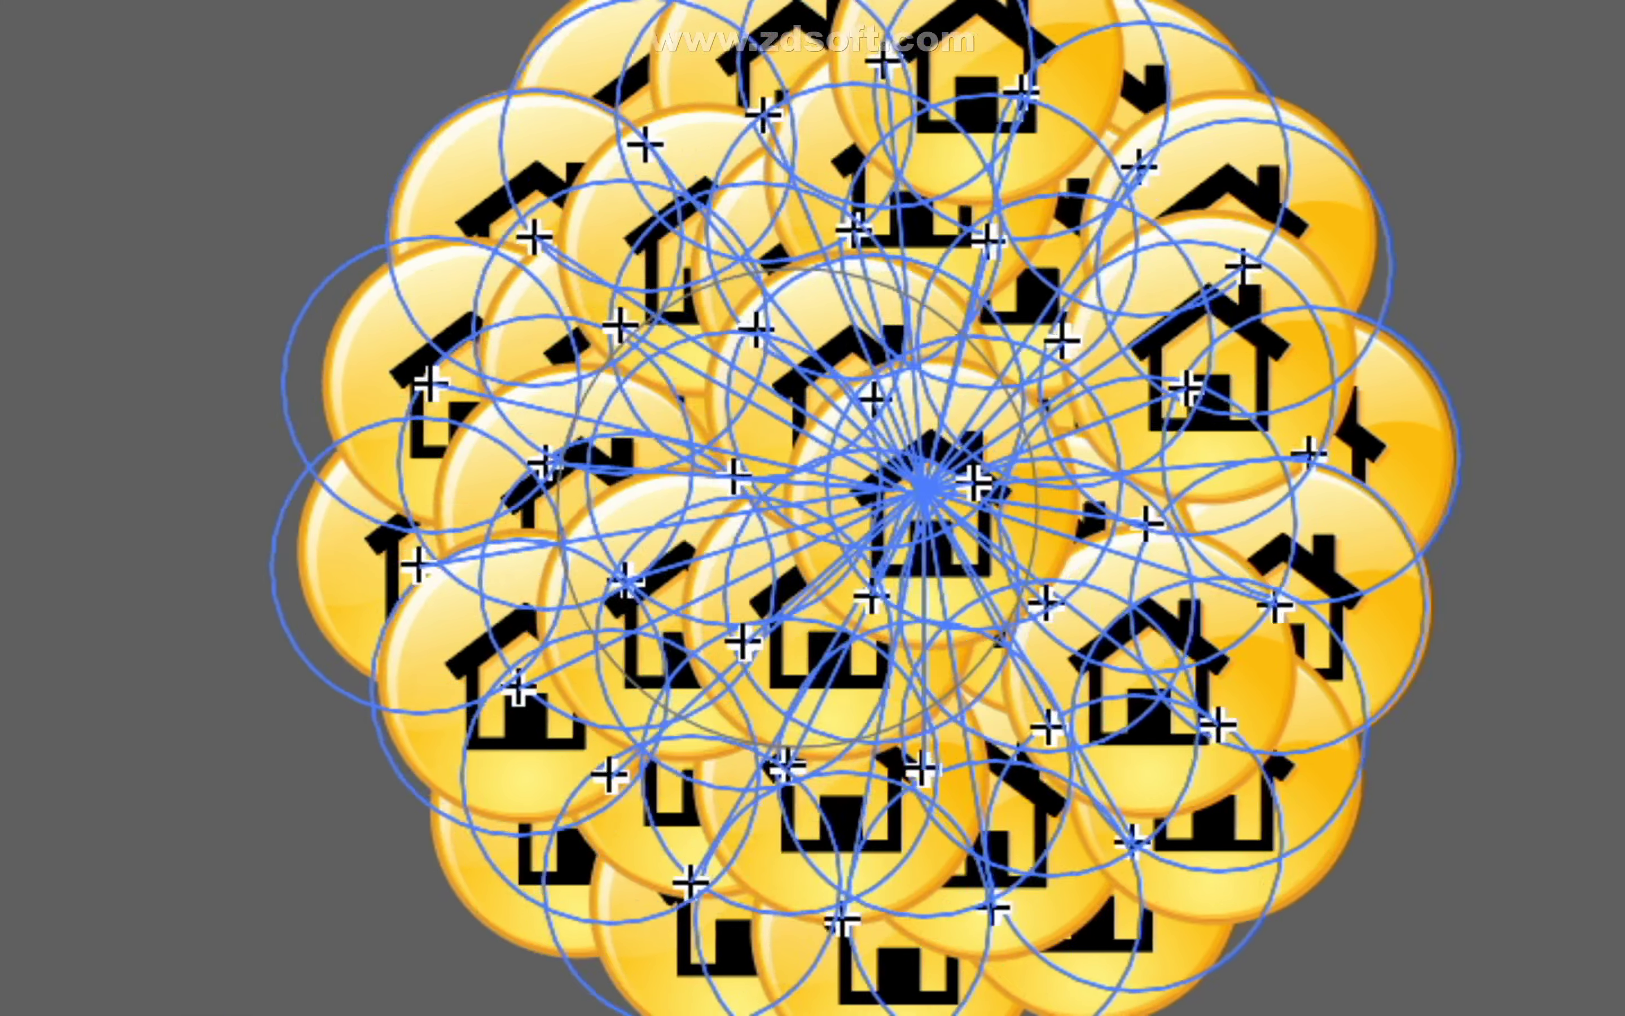
# - Spread the clustered home symbols outward by brushing through them repeatedly with a symbolism tool
pyautogui.moveTo(798, 507)
pyautogui.mouseDown()
pyautogui.moveTo(73, 243)
pyautogui.moveTo(303, 278)
pyautogui.moveTo(888, 480)
pyautogui.mouseUp()
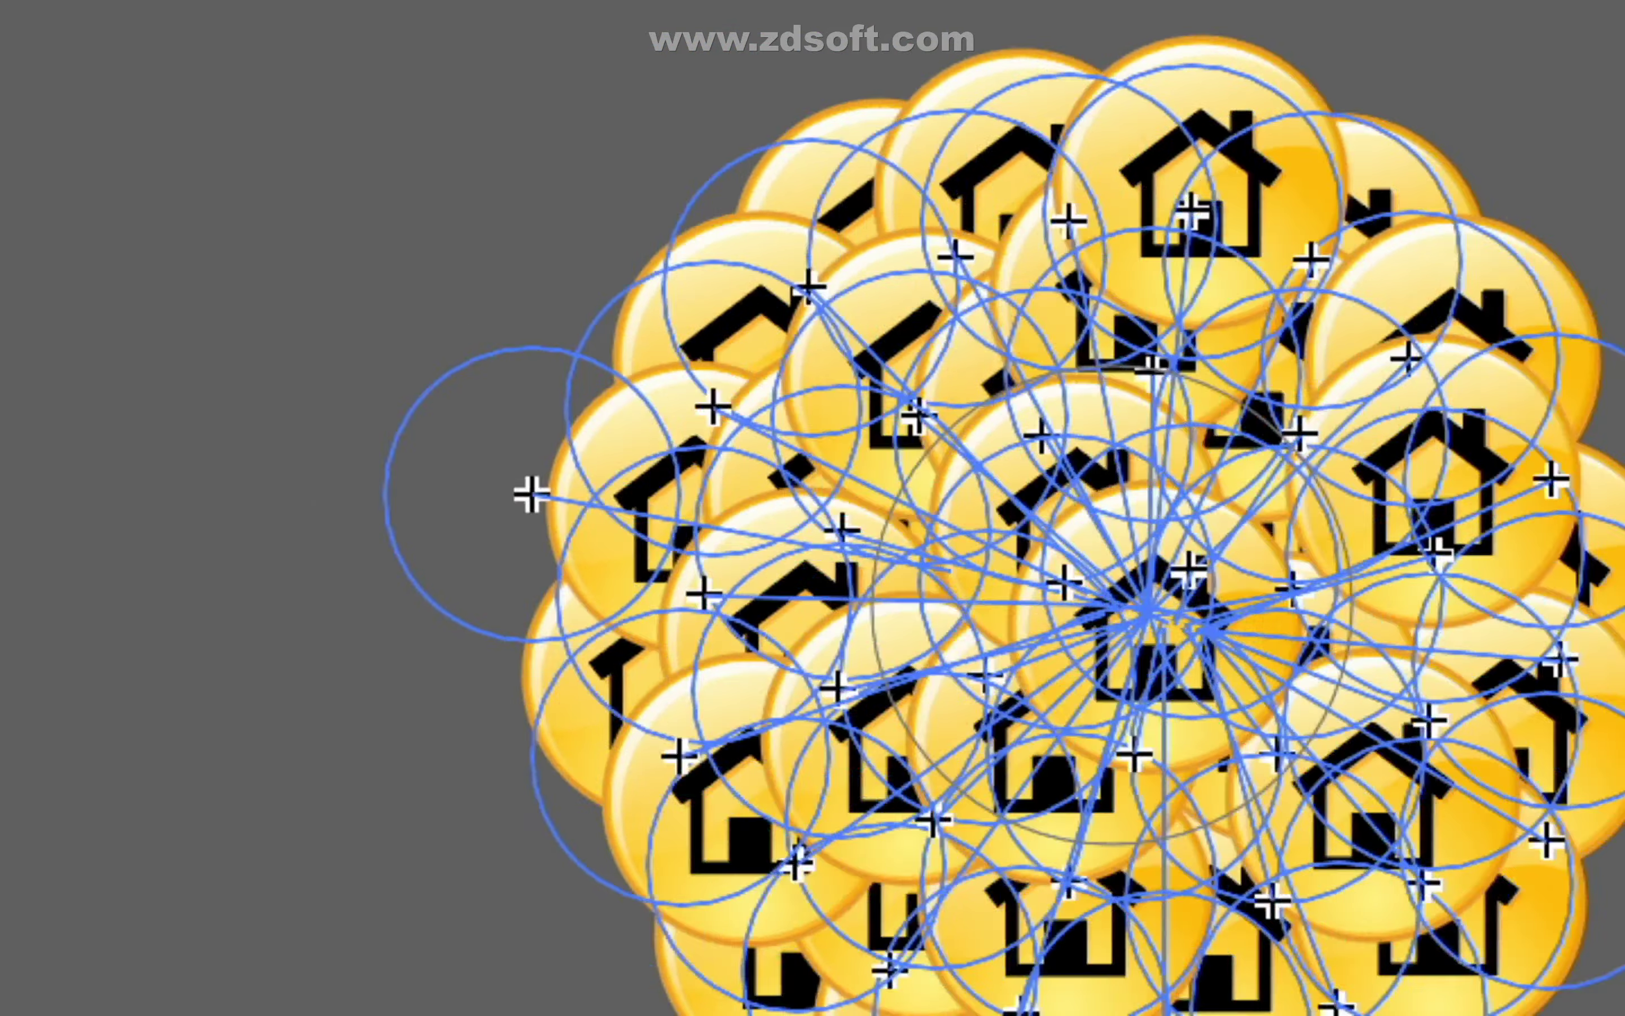
pyautogui.moveTo(1112, 606); pyautogui.dragTo(1153, 617)
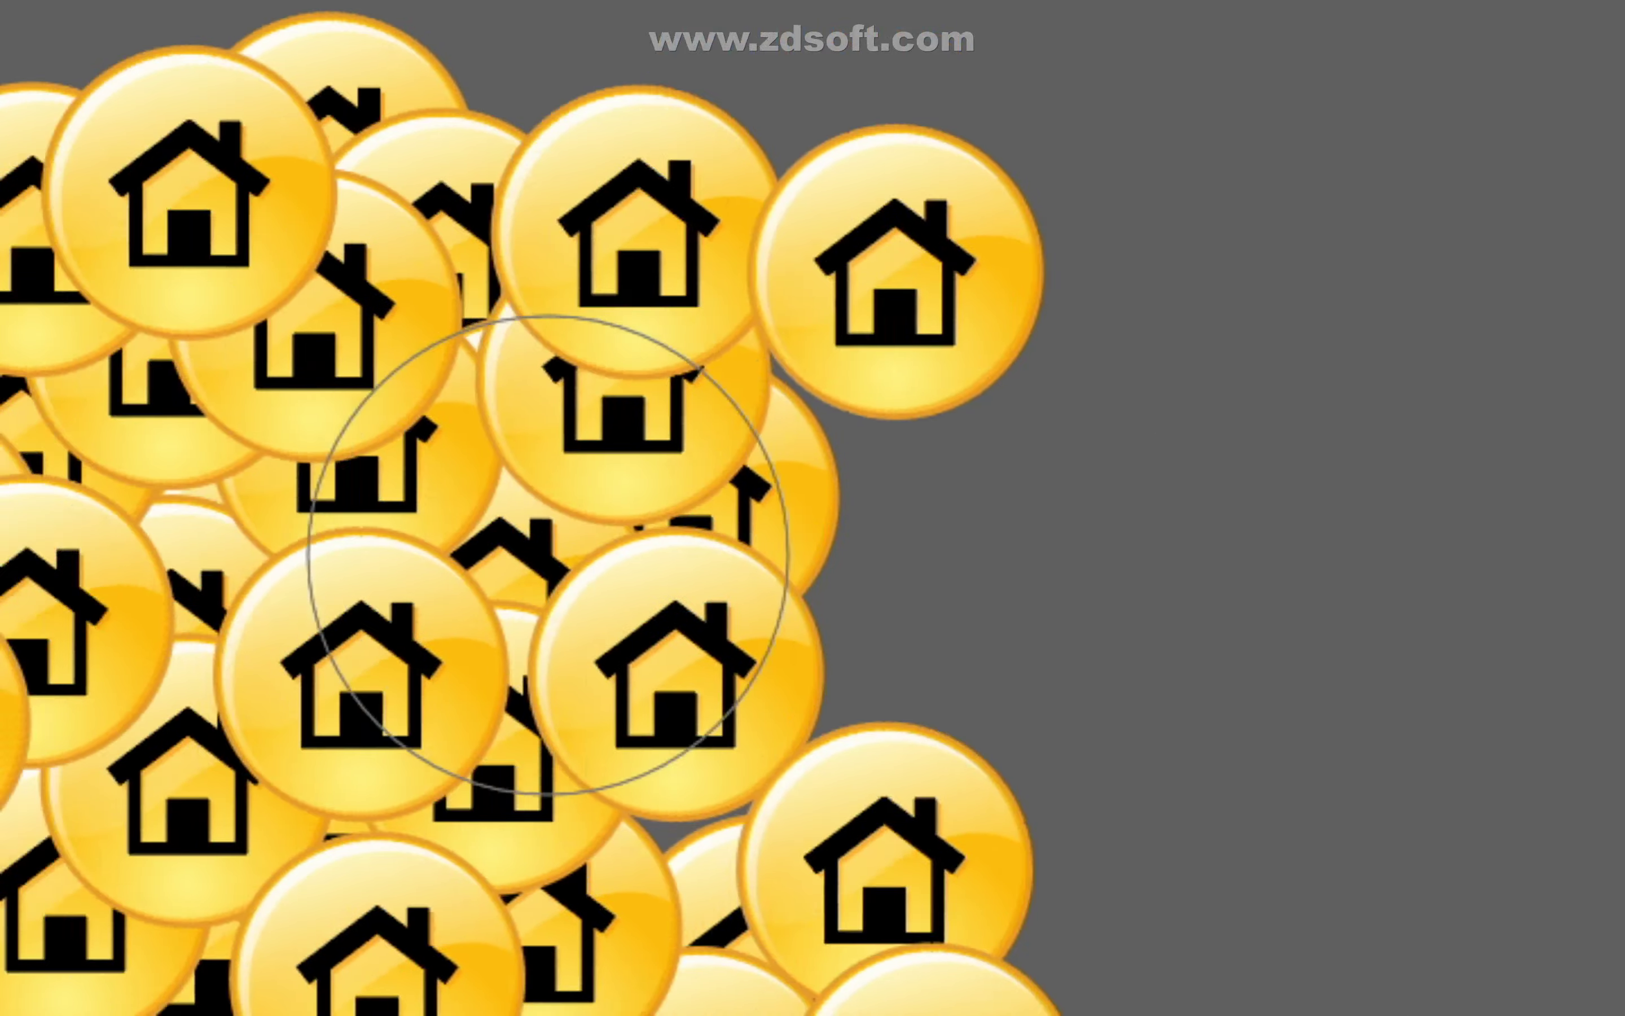
pyautogui.moveTo(548, 555)
pyautogui.mouseDown()
pyautogui.moveTo(1304, 204)
pyautogui.moveTo(471, 0)
pyautogui.moveTo(289, 427)
pyautogui.mouseUp()
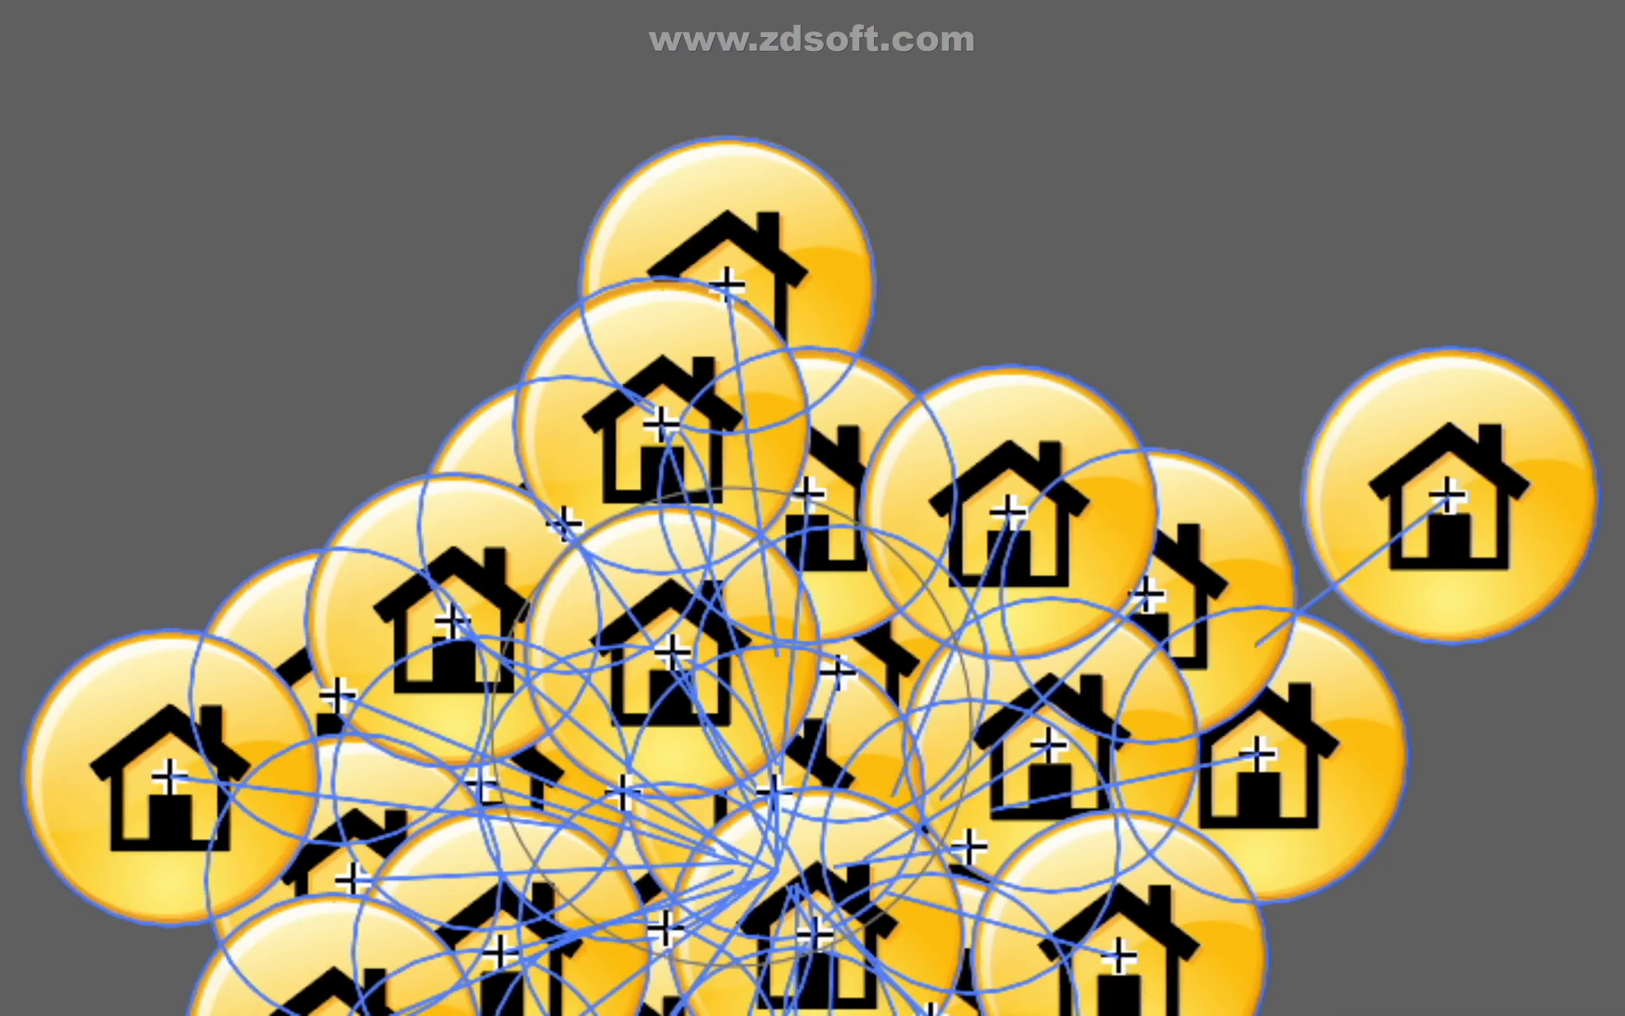
pyautogui.moveTo(671, 560)
pyautogui.mouseDown()
pyautogui.moveTo(88, 500)
pyautogui.moveTo(1212, 660)
pyautogui.moveTo(968, 1005)
pyautogui.moveTo(568, 487)
pyautogui.moveTo(557, 504)
pyautogui.mouseUp()
pyautogui.moveTo(904, 442); pyautogui.dragTo(1624, 767)
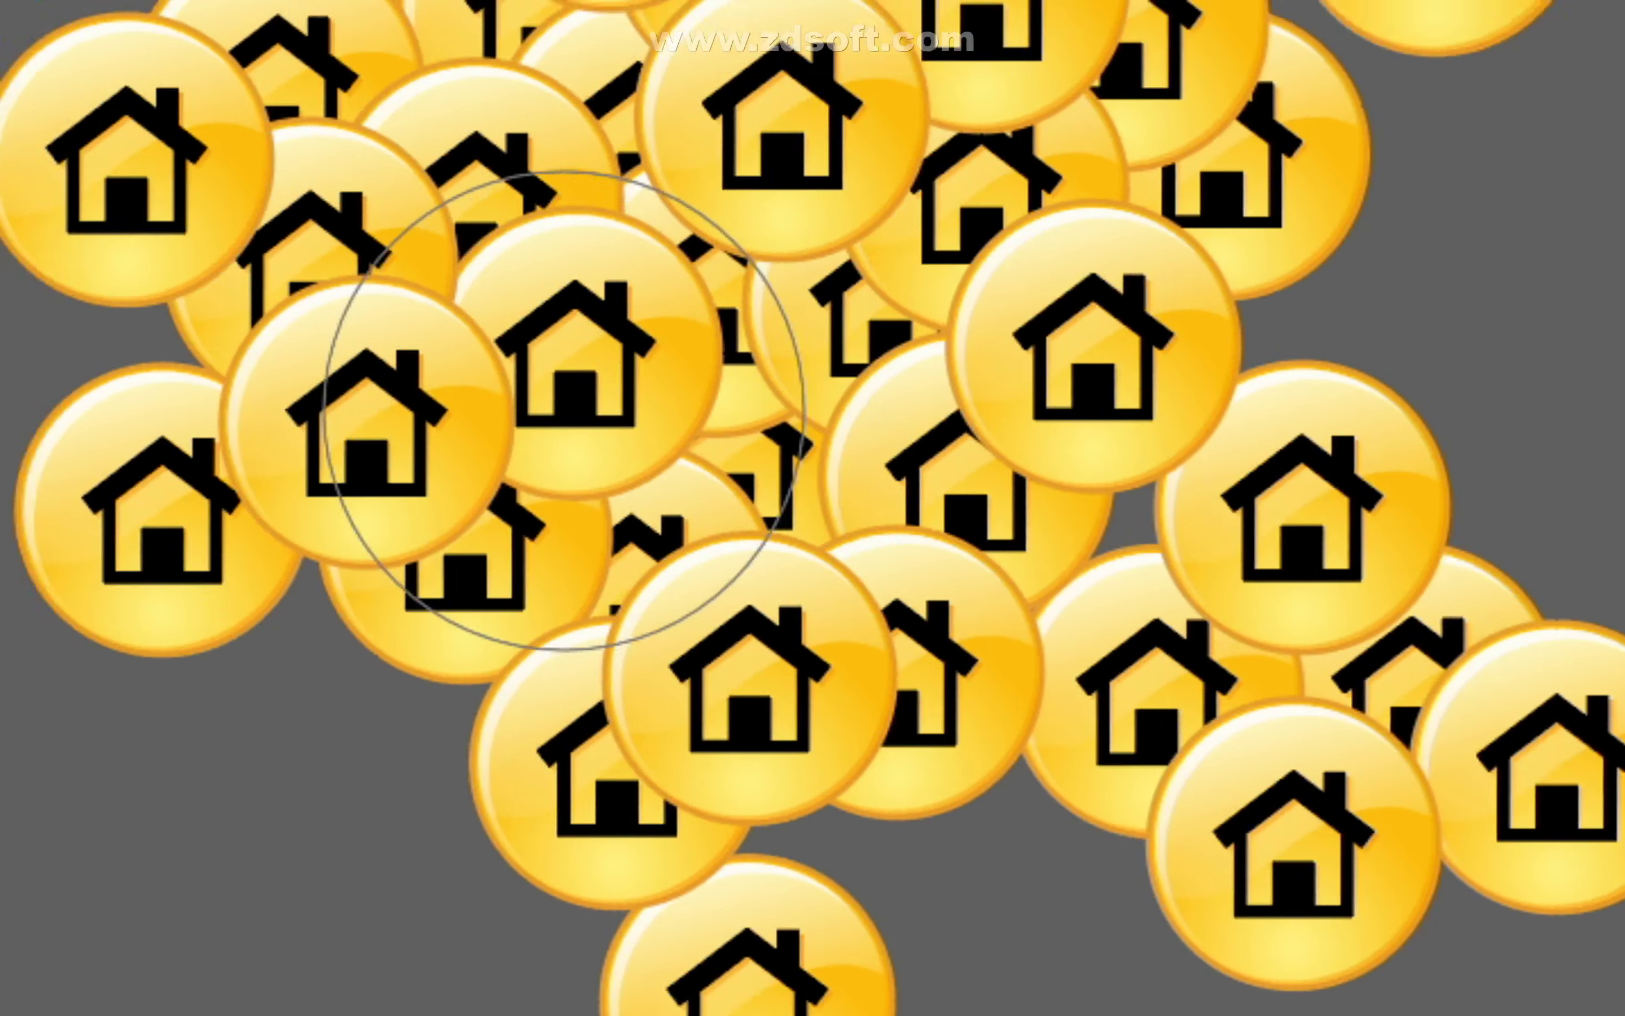
pyautogui.moveTo(565, 411)
pyautogui.mouseDown()
pyautogui.moveTo(497, 795)
pyautogui.moveTo(914, 888)
pyautogui.mouseUp()
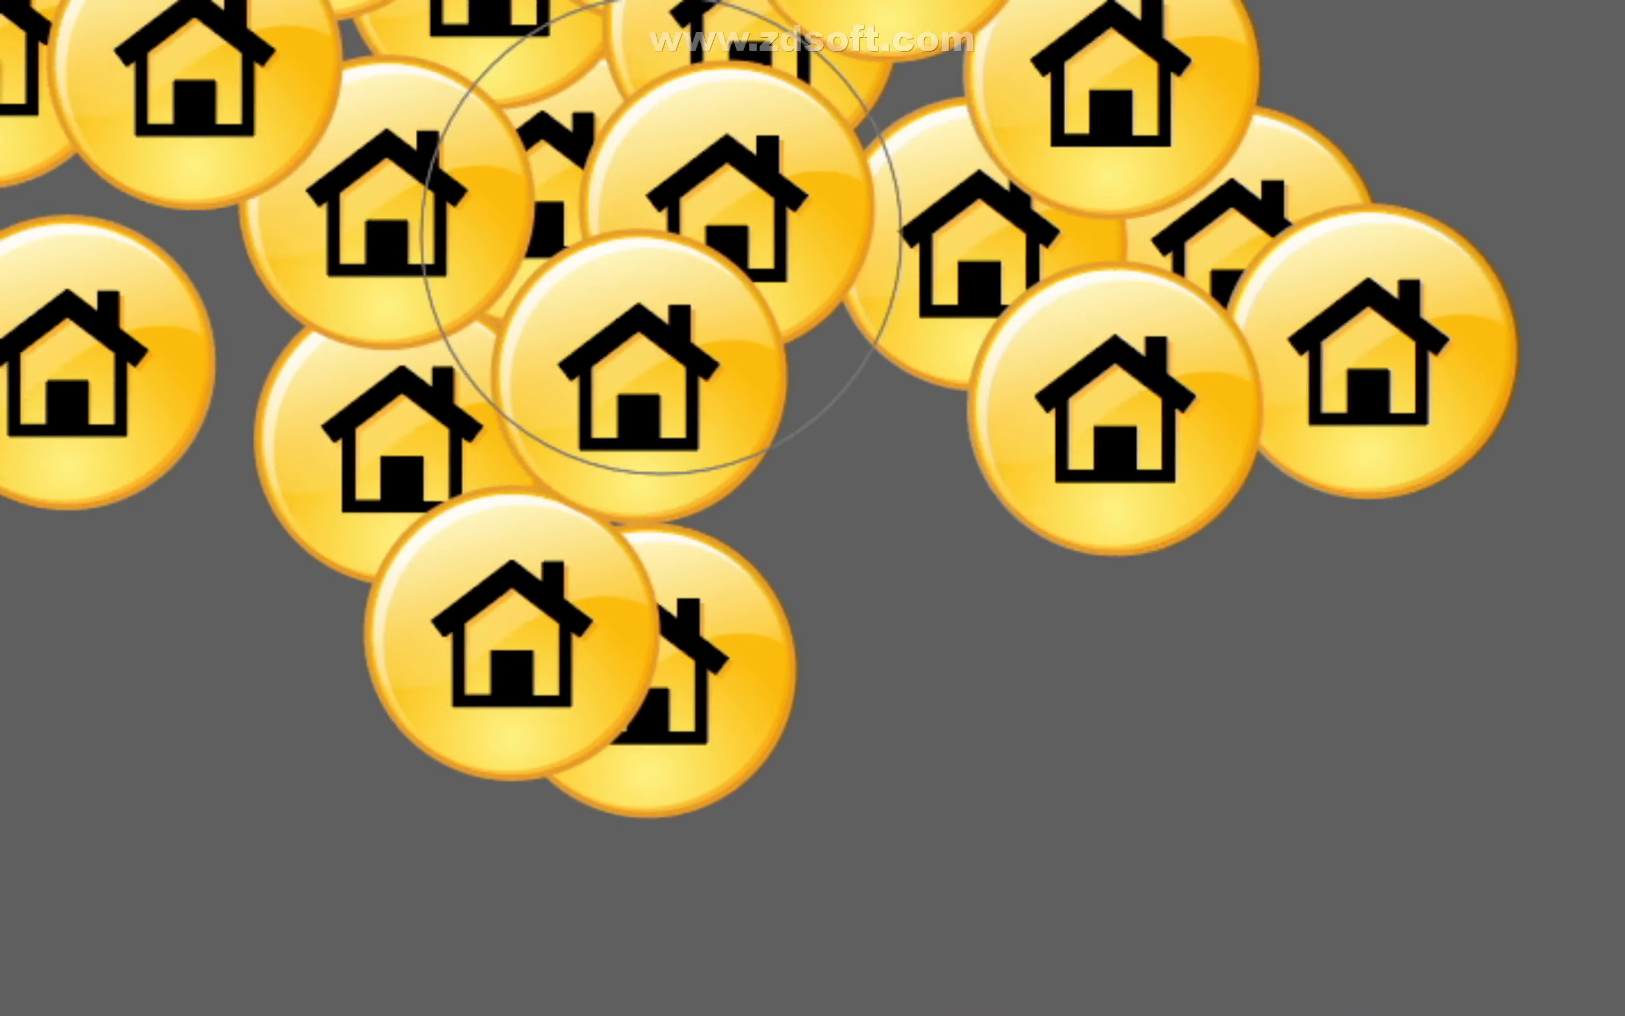